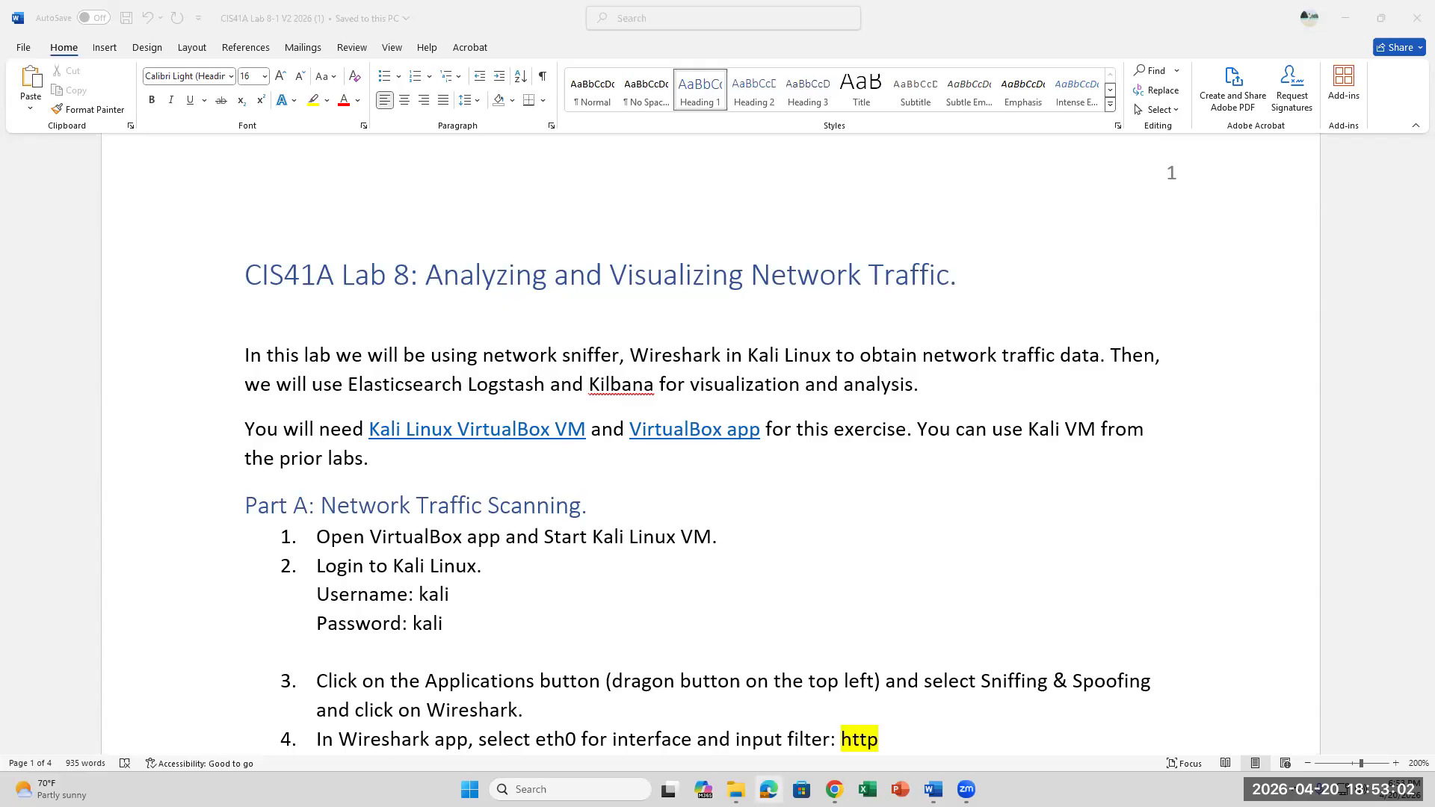
Switch to File Explorer, view the 7-Zip extraction options for the kali-linux-2026.1-virtualbox-amd64 archive in Downloads, and select its extracted folder
left_click(736, 789)
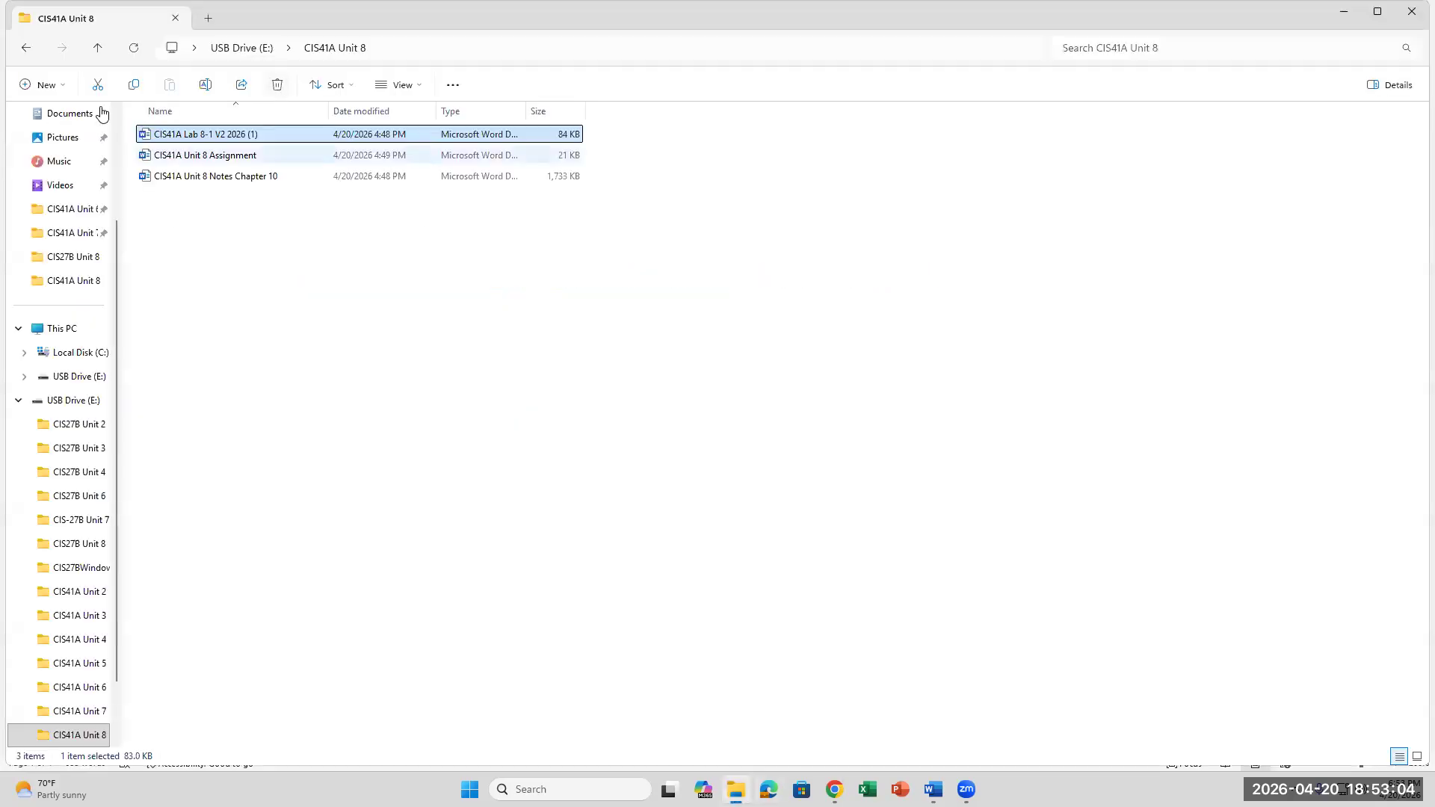
scroll(82, 225, "up", 3)
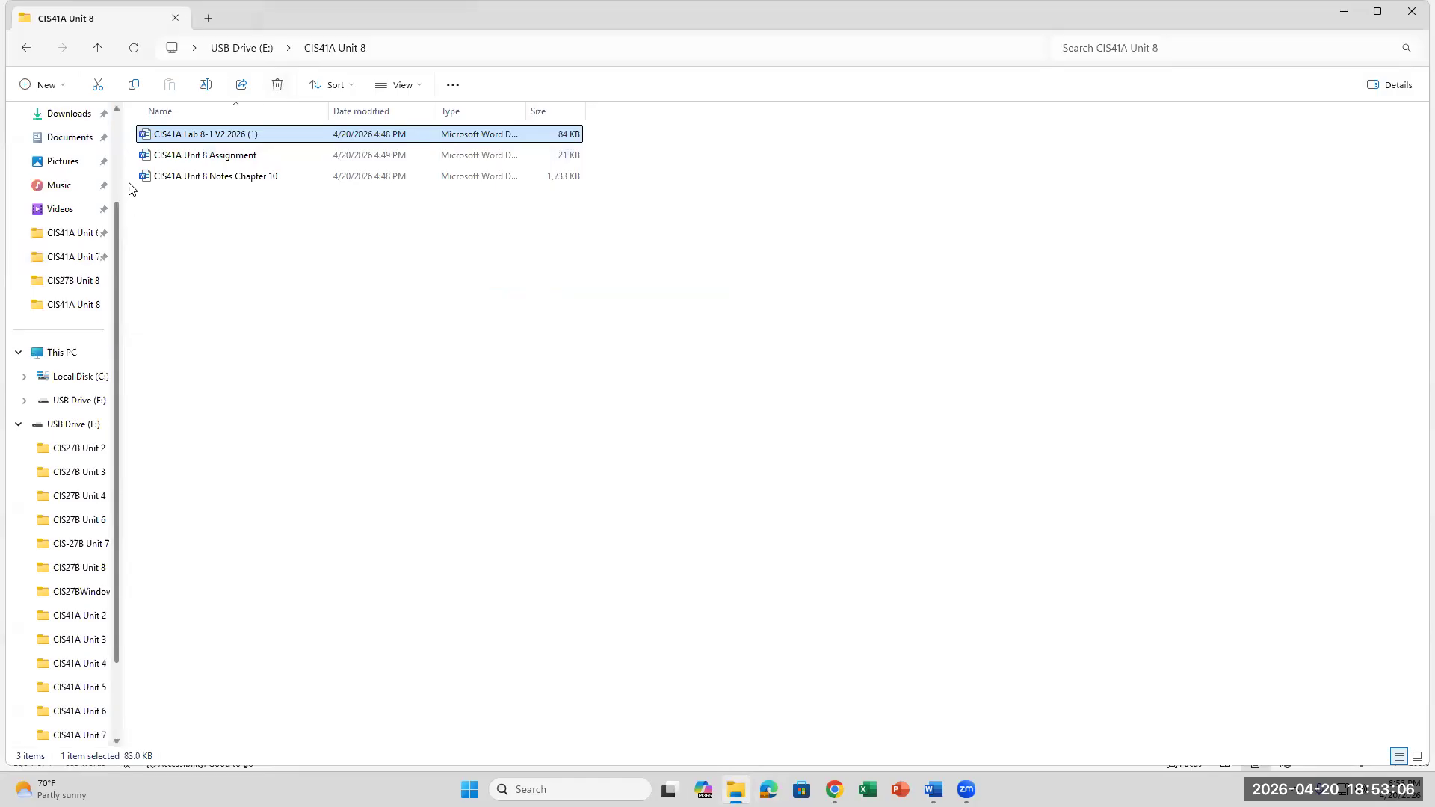
left_click(68, 209)
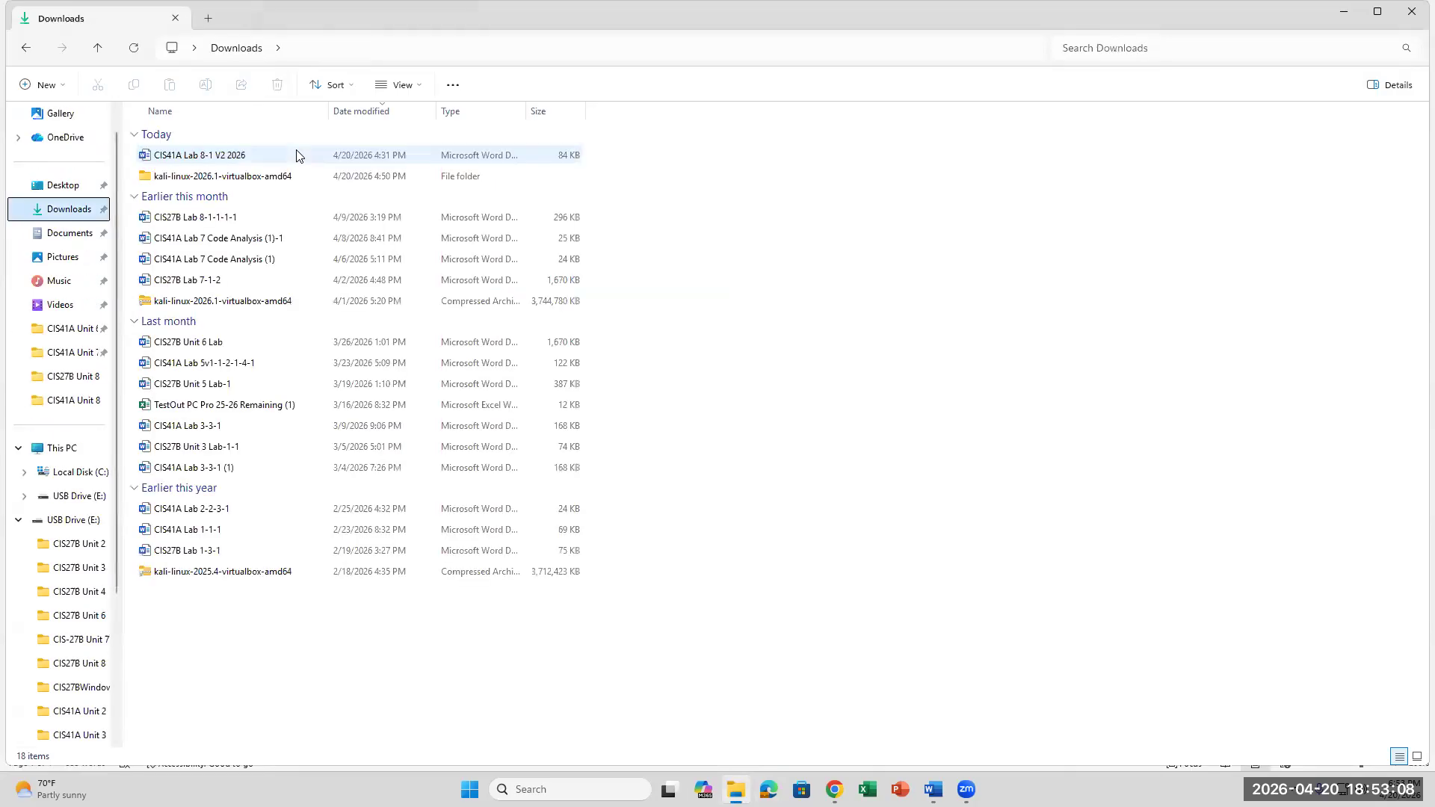
left_click(218, 302)
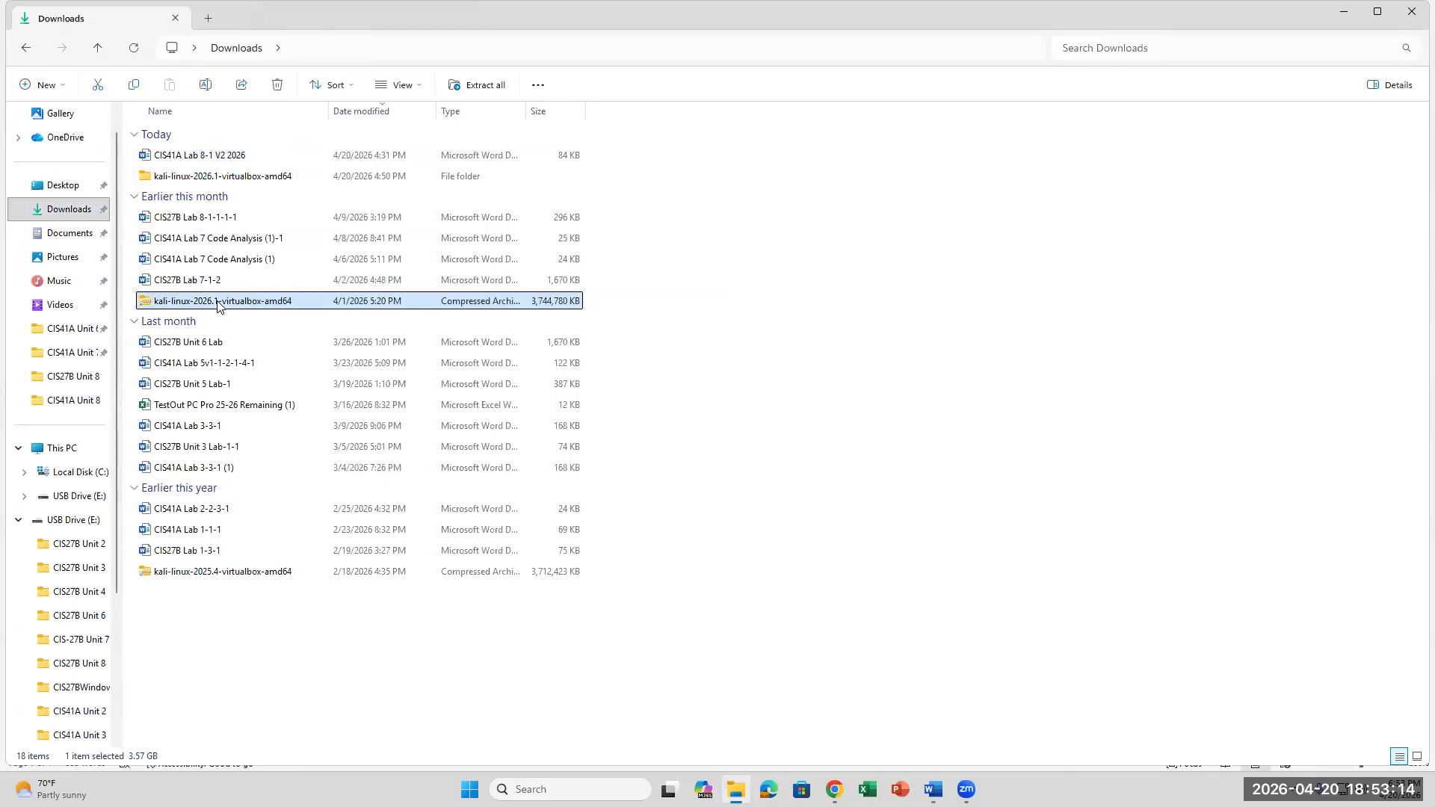
right_click(218, 302)
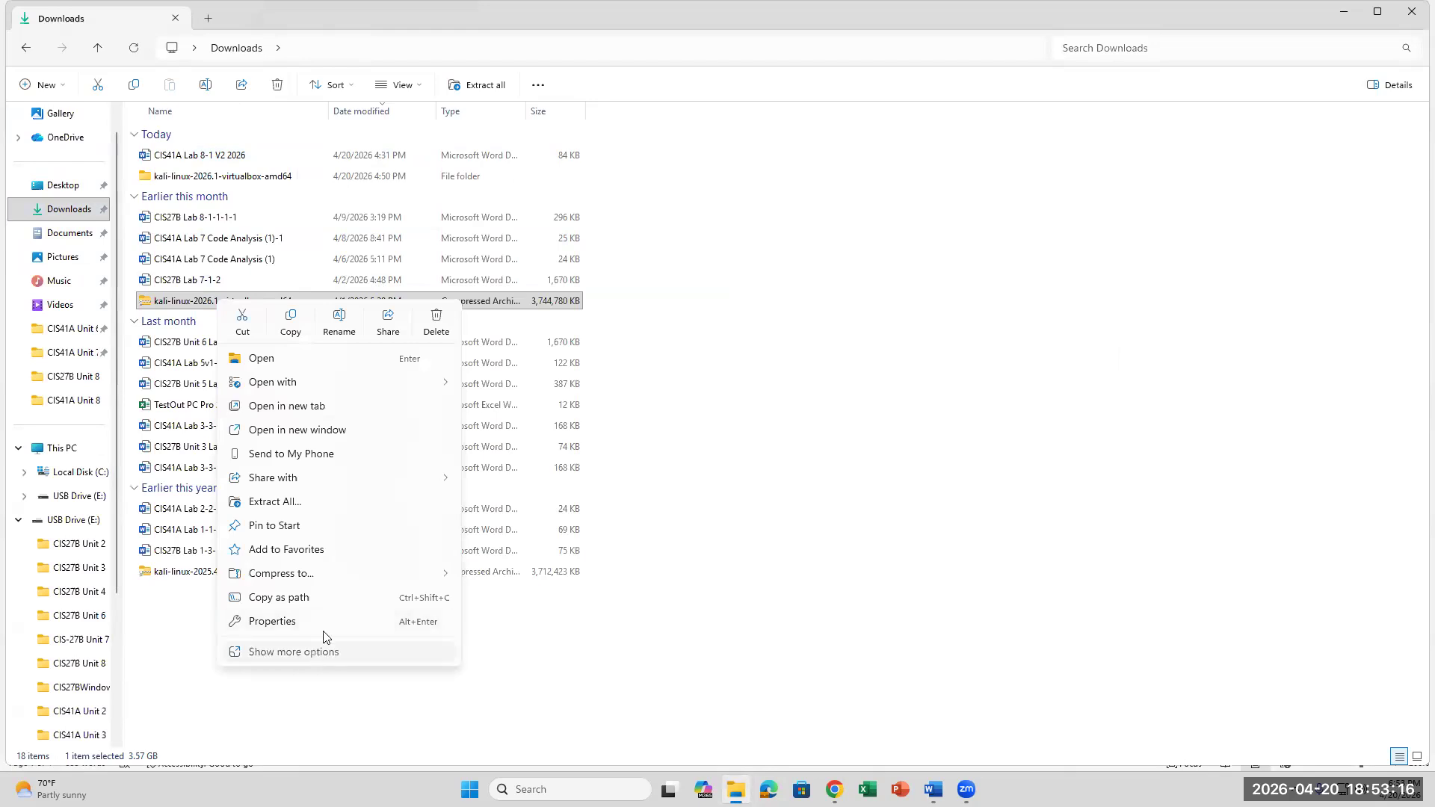
left_click(313, 653)
mouse_move(352, 411)
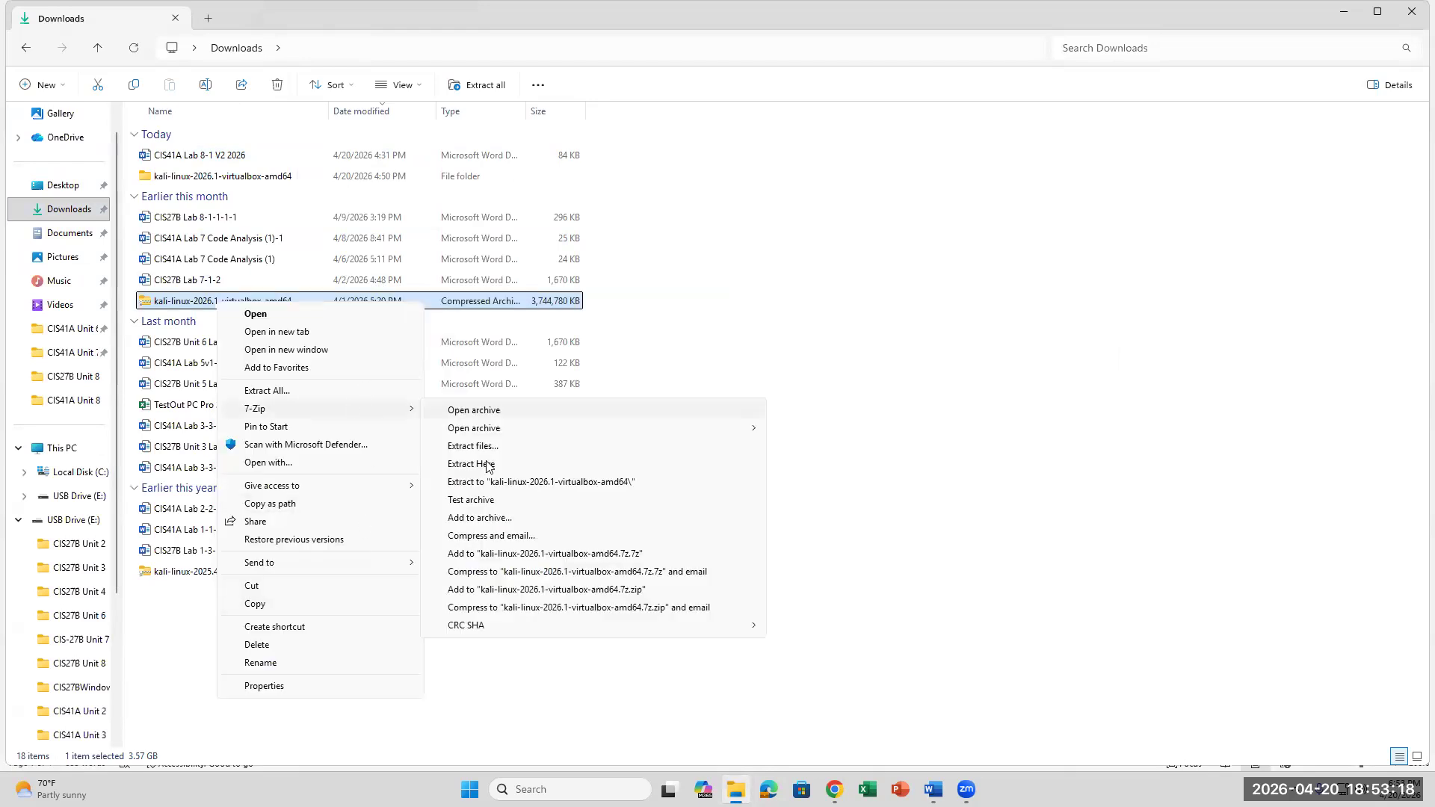
left_click(160, 176)
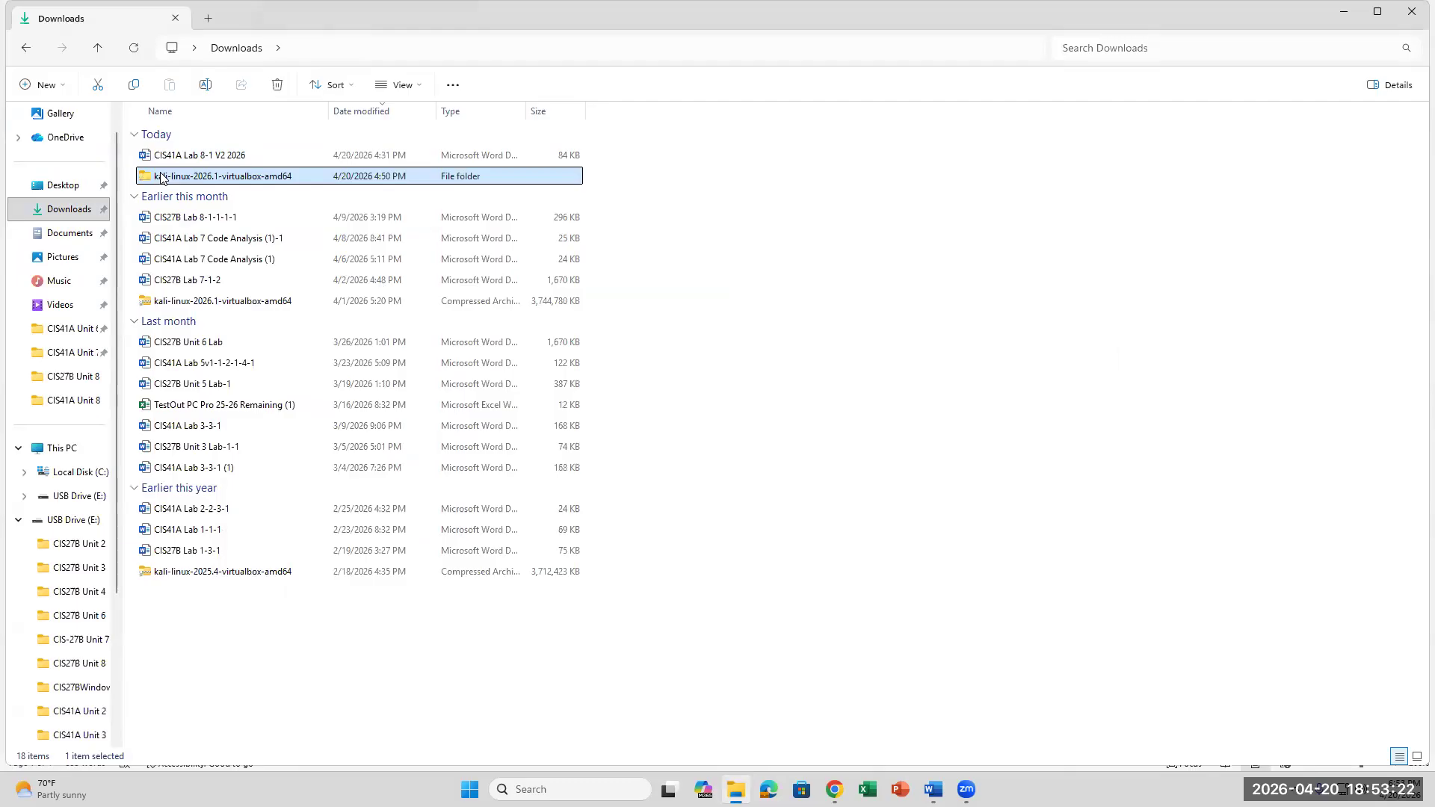
Search Windows for "virtual" and launch Oracle VirtualBox Manager
left_click(553, 790)
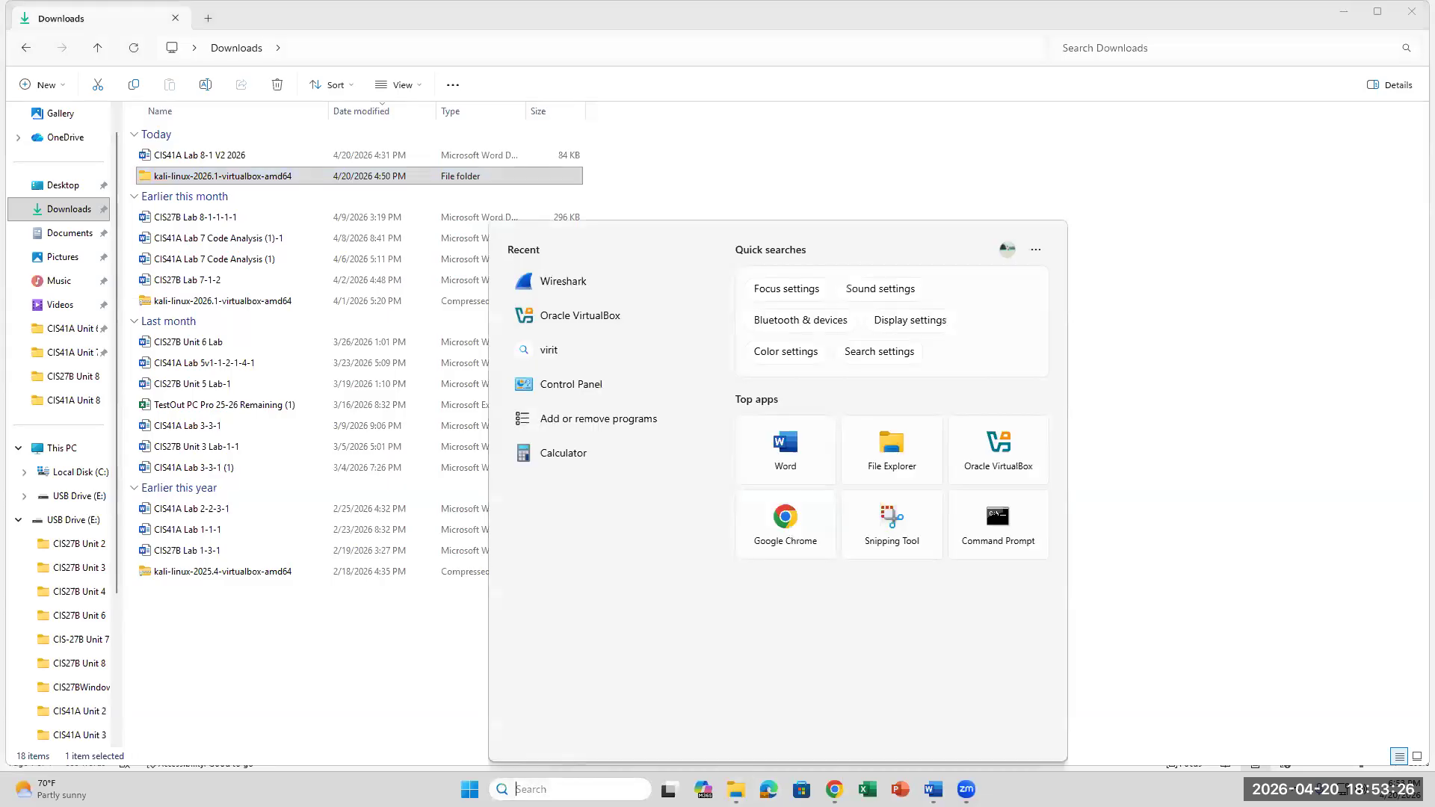
type("virtual")
key("Return")
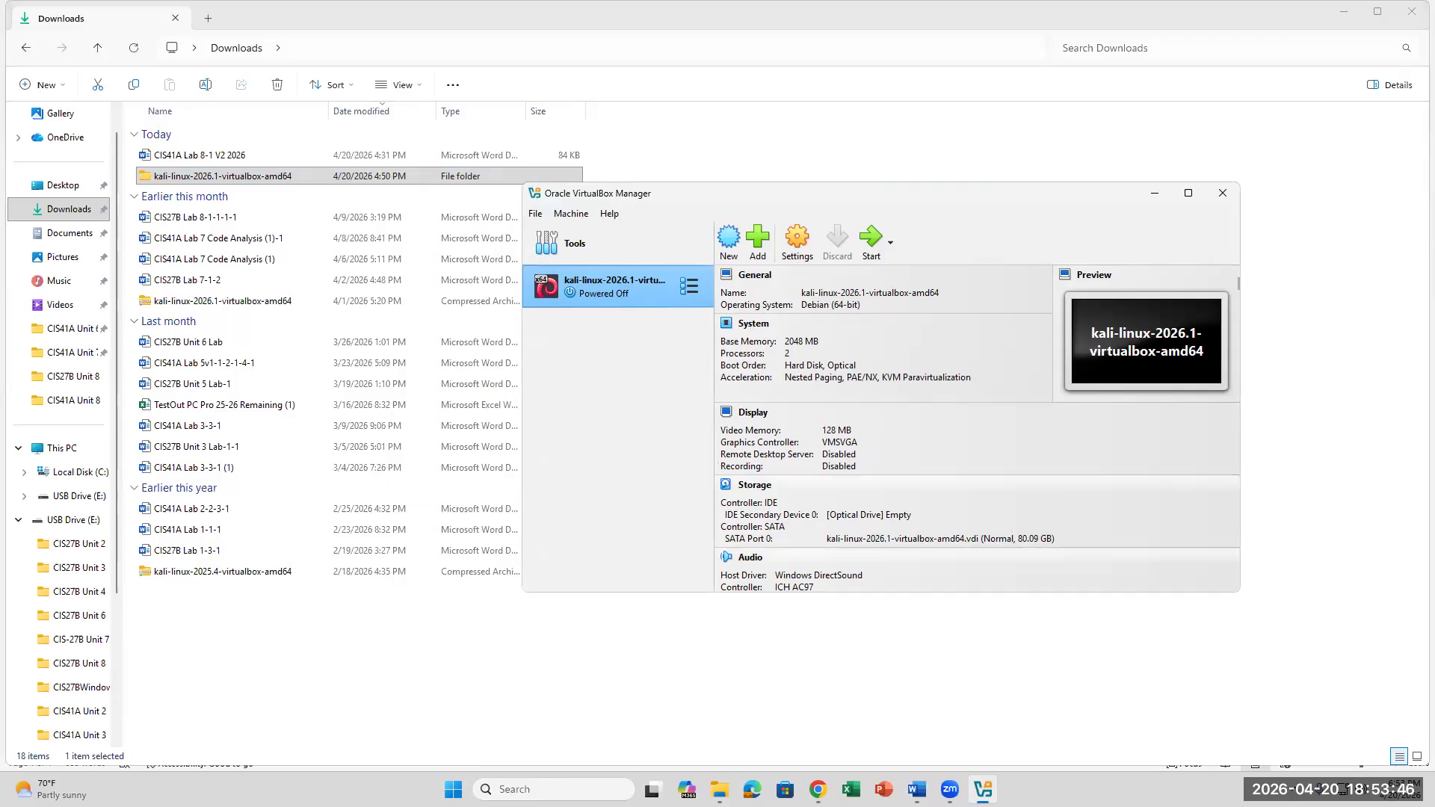
left_click(983, 790)
left_click(983, 789)
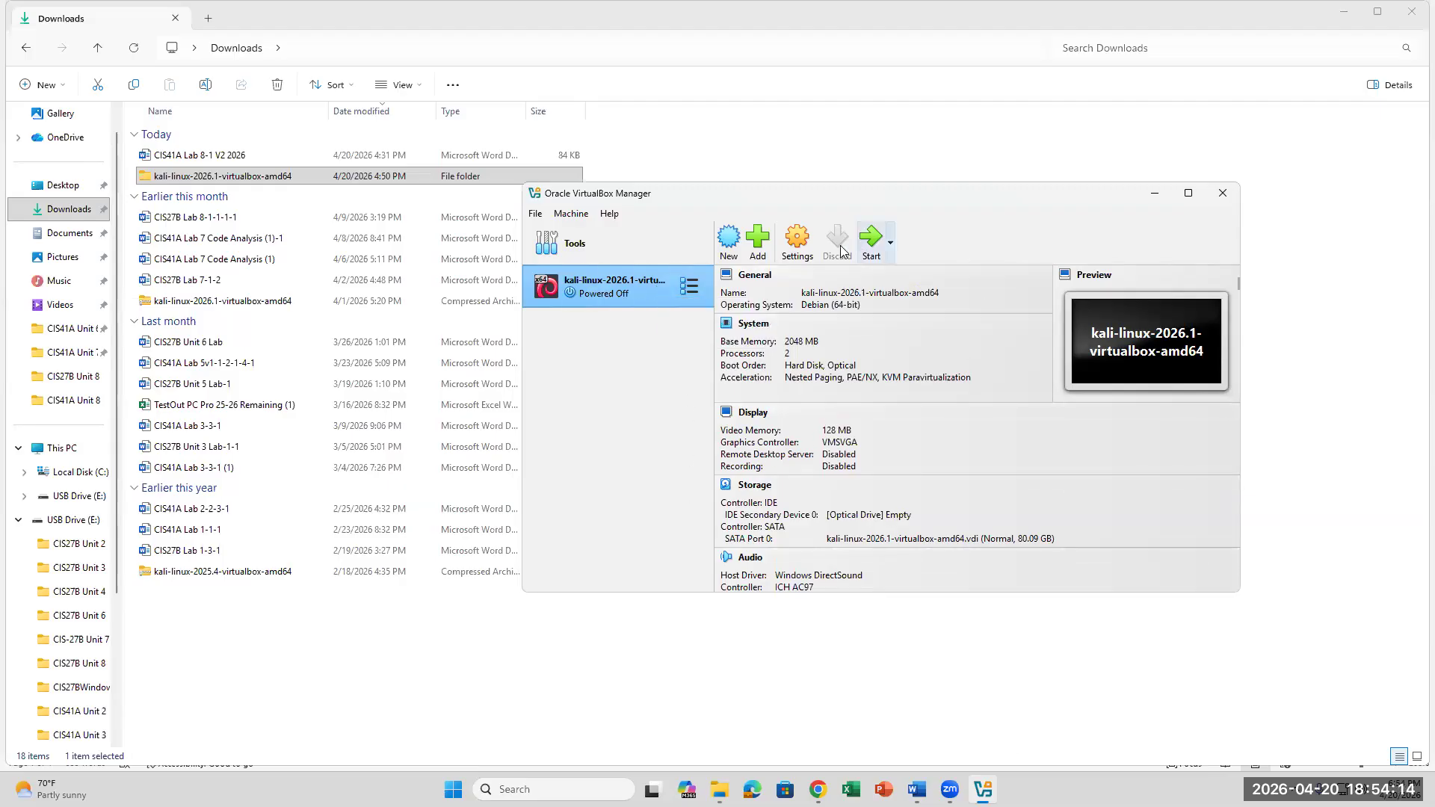
Set the kali-linux-2026.1 VM's base memory to 8000 MB and its processors to 4, and start it
left_click(798, 239)
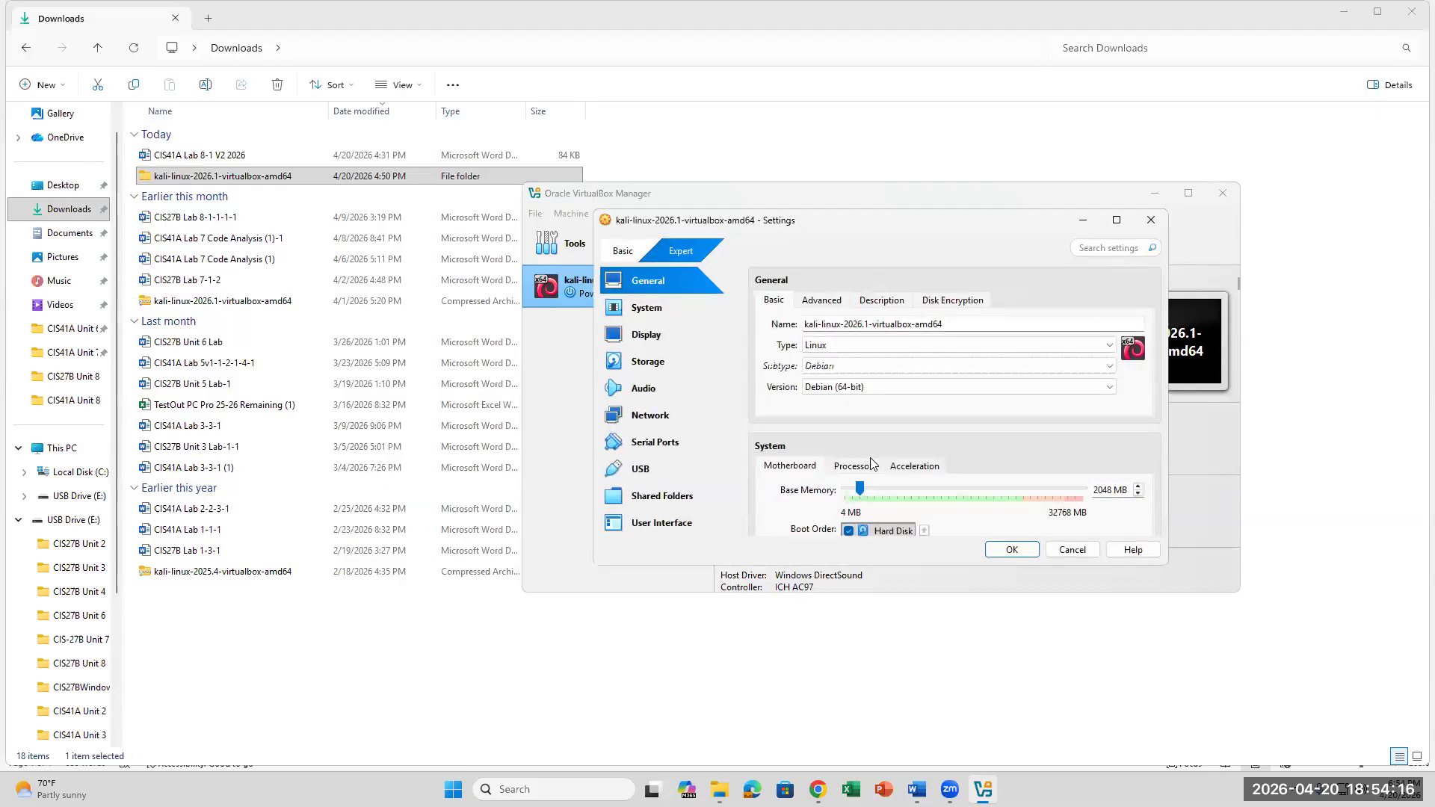
double_click(1094, 488)
type("8000")
left_click(850, 465)
left_click(1138, 487)
left_click(1138, 487)
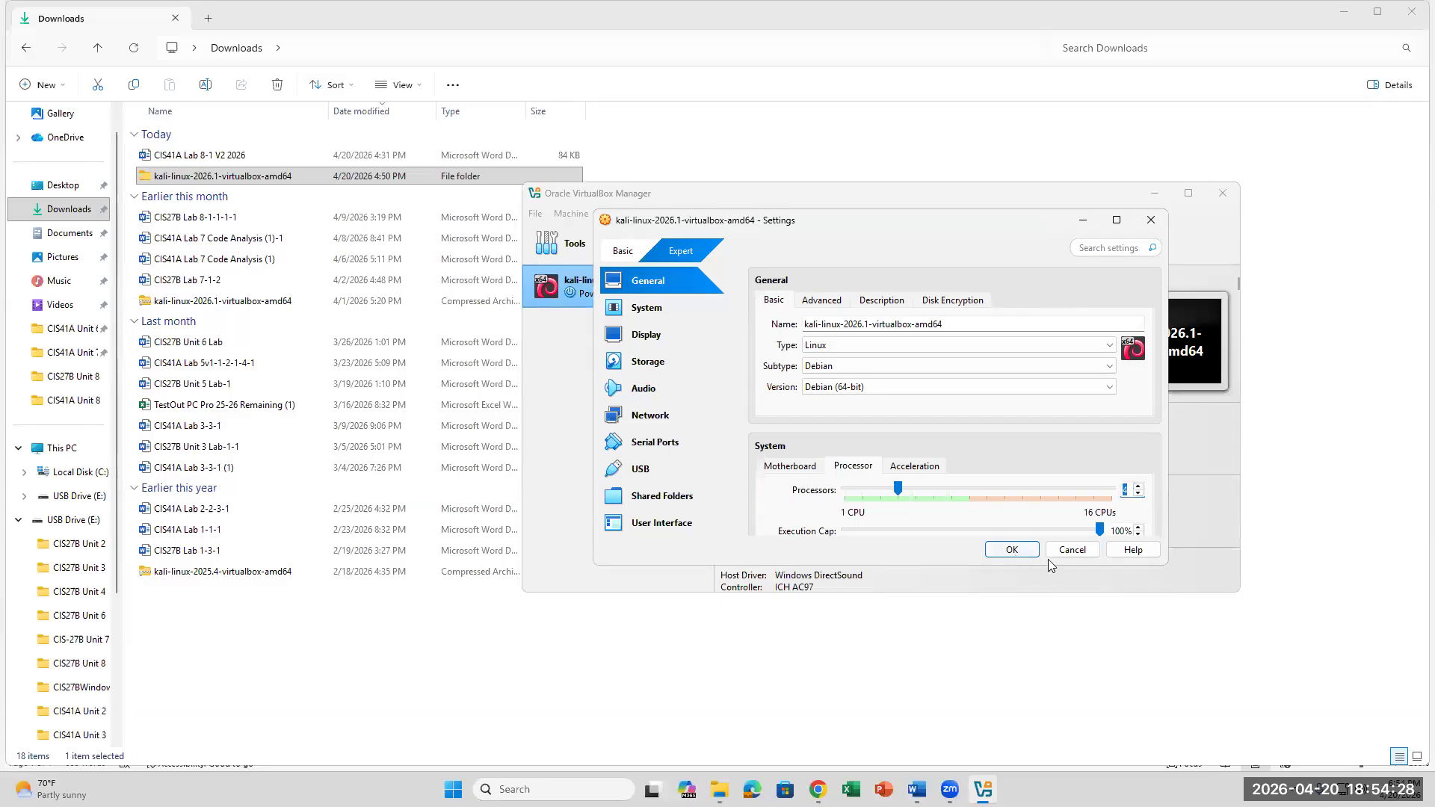
left_click(1015, 553)
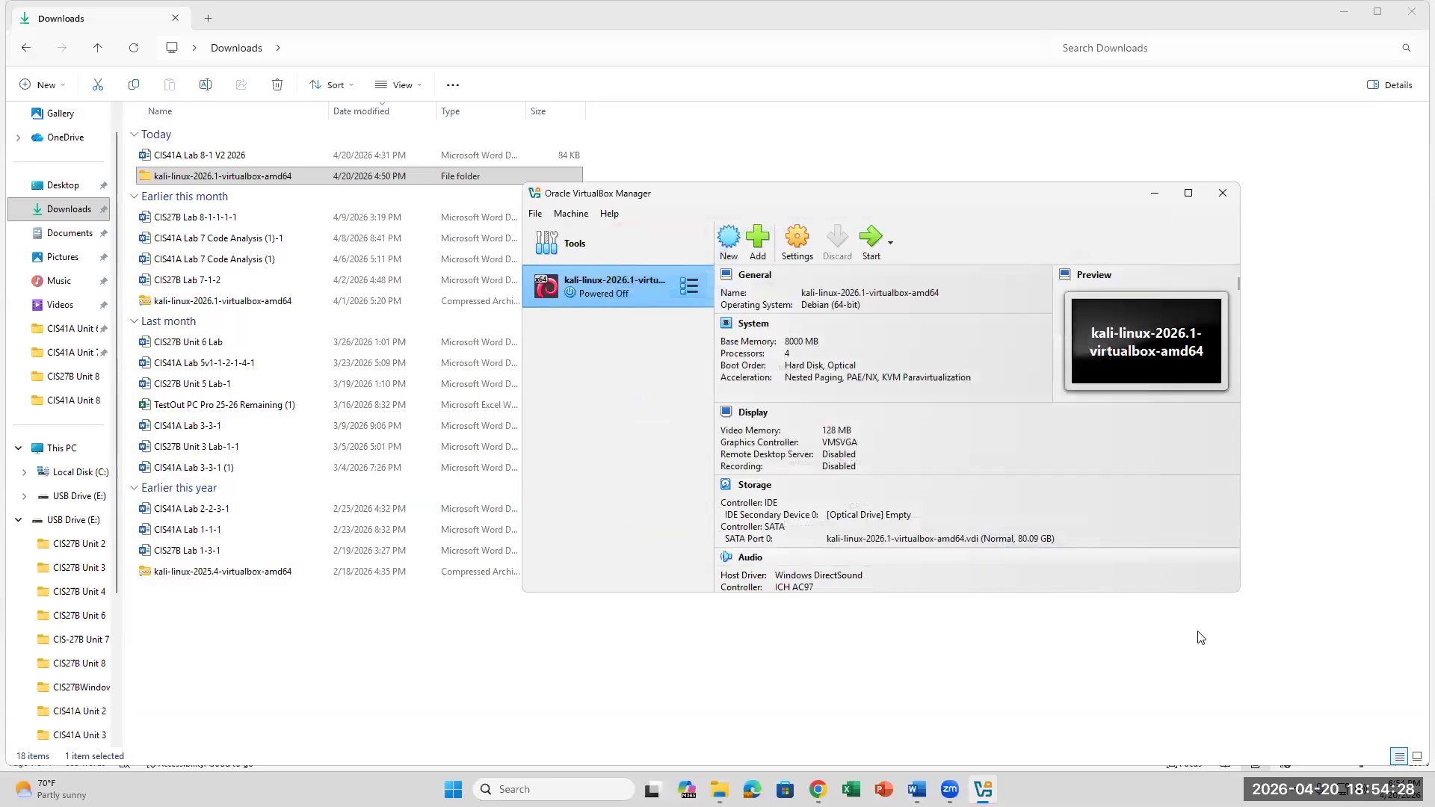
left_click(870, 239)
Switch to the CIS41A Lab 8-1 Word document and review Part A's steps on opening Wireshark, choosing the interface and starting the capture
mouse_move(916, 790)
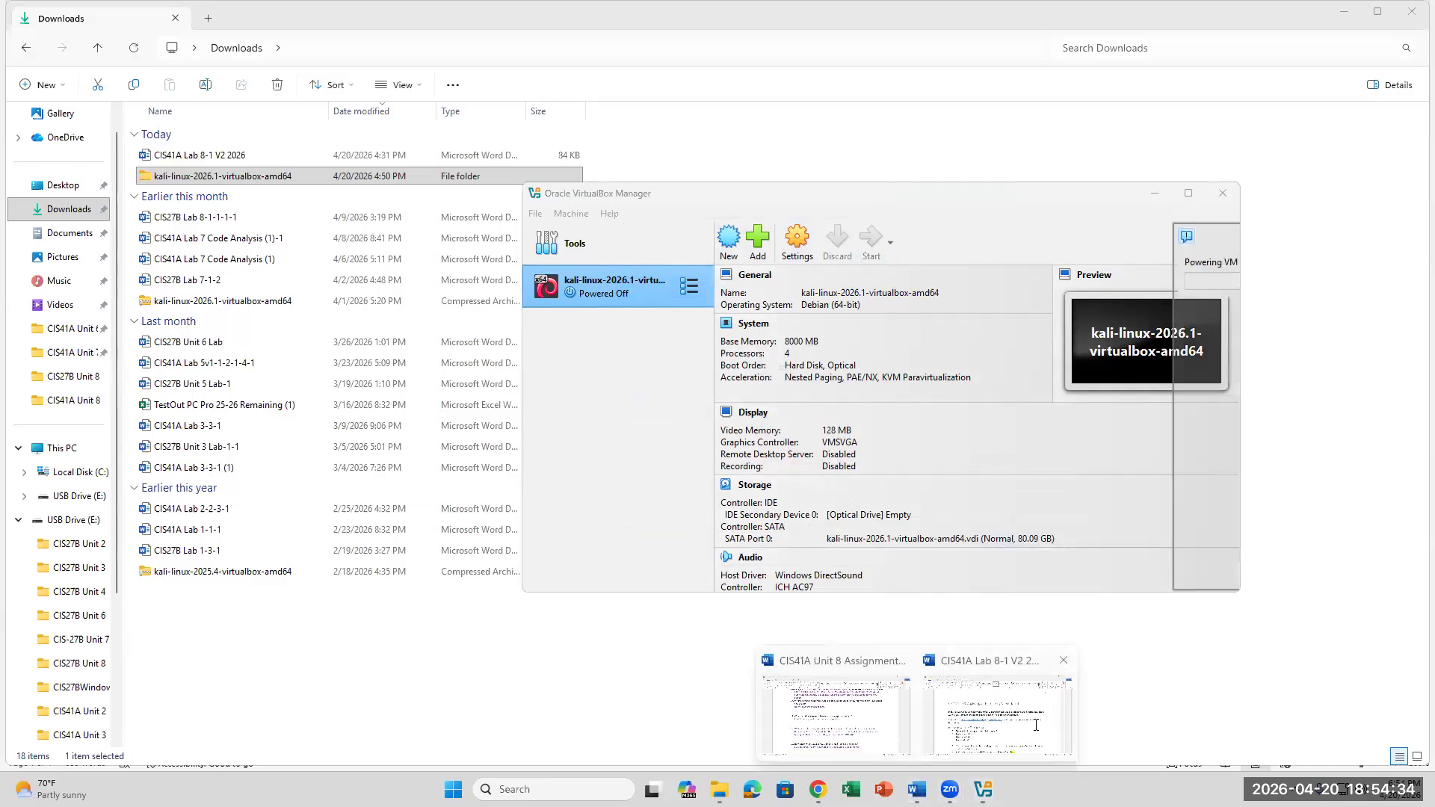
left_click(1037, 729)
scroll(807, 583, "down", 3)
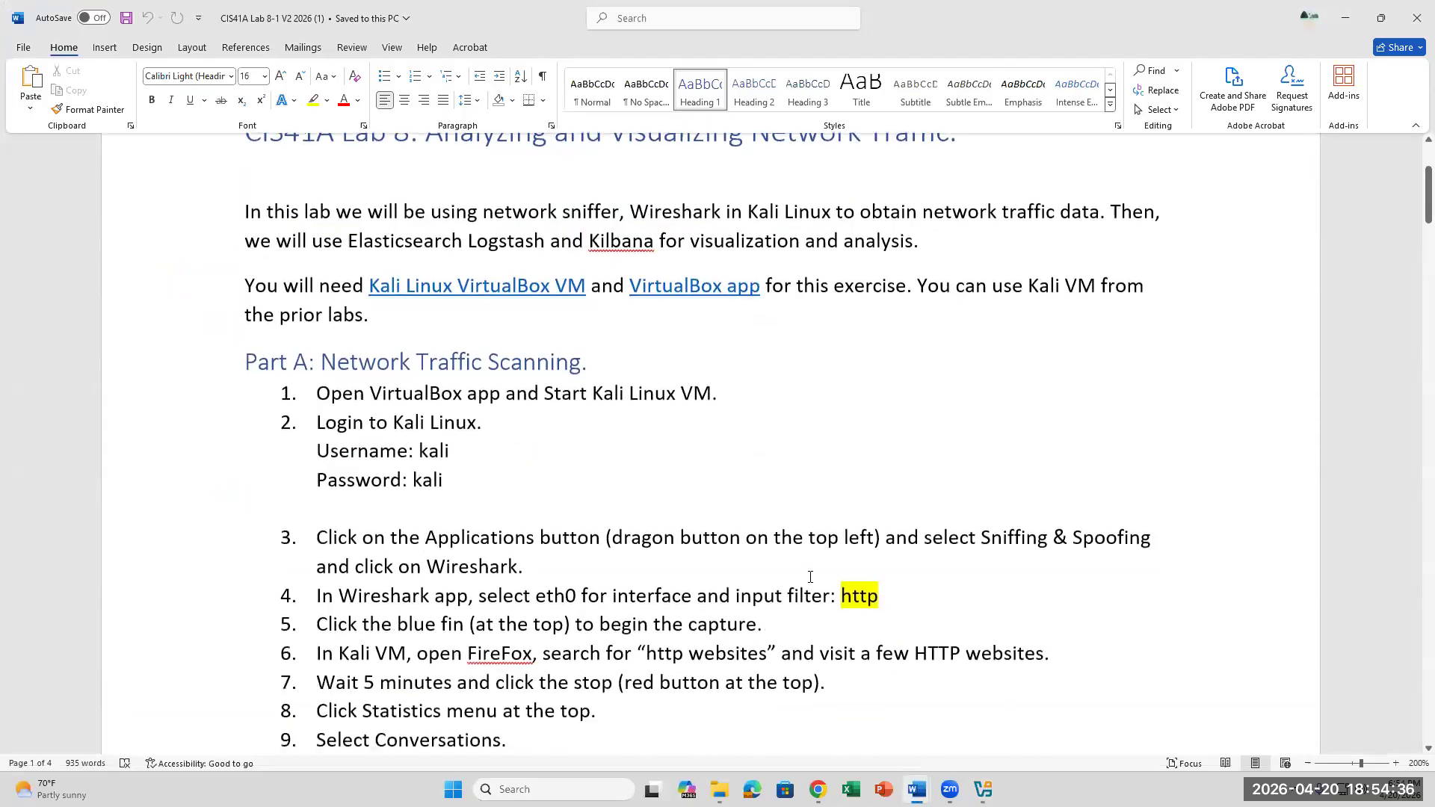
scroll(813, 573, "down", 1)
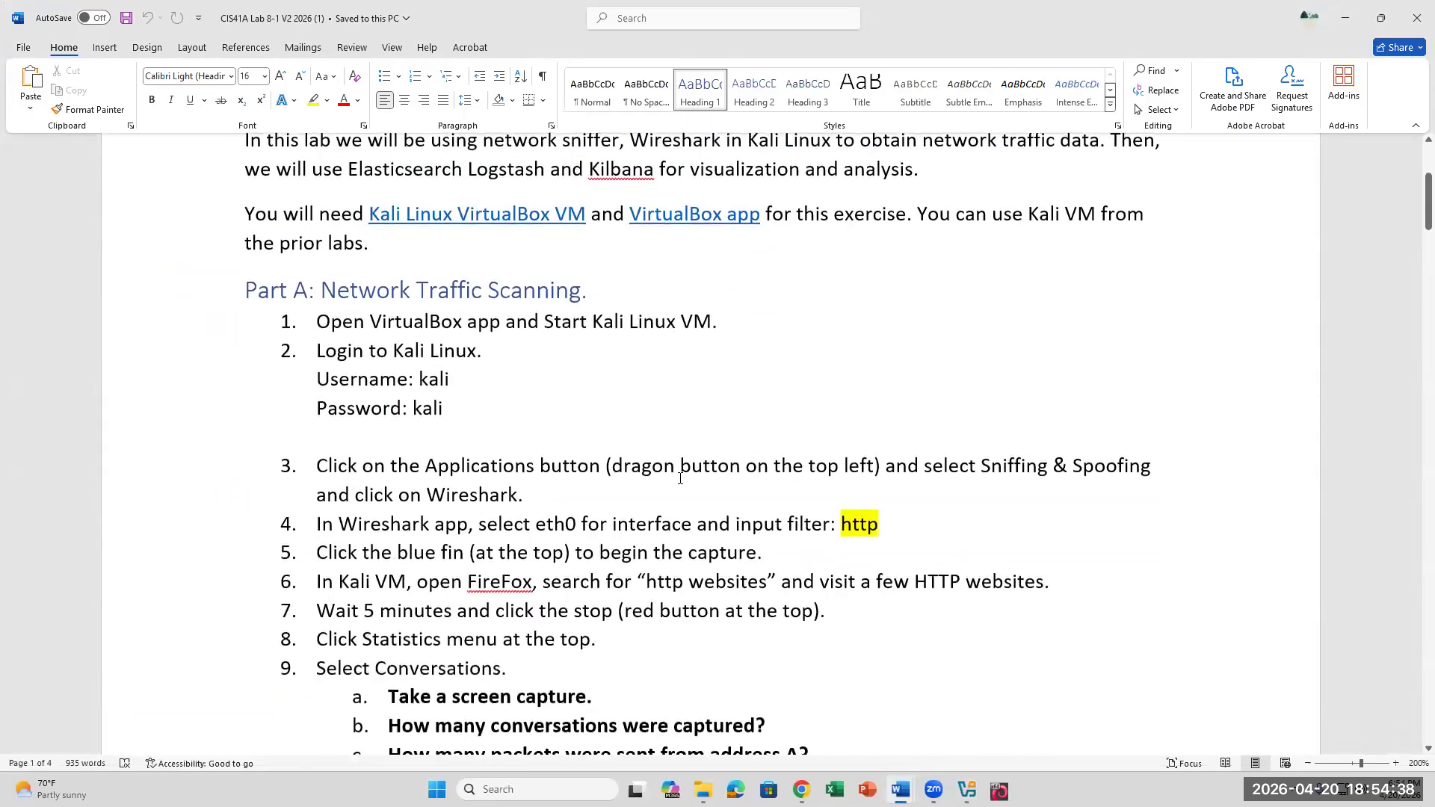
left_click(591, 484)
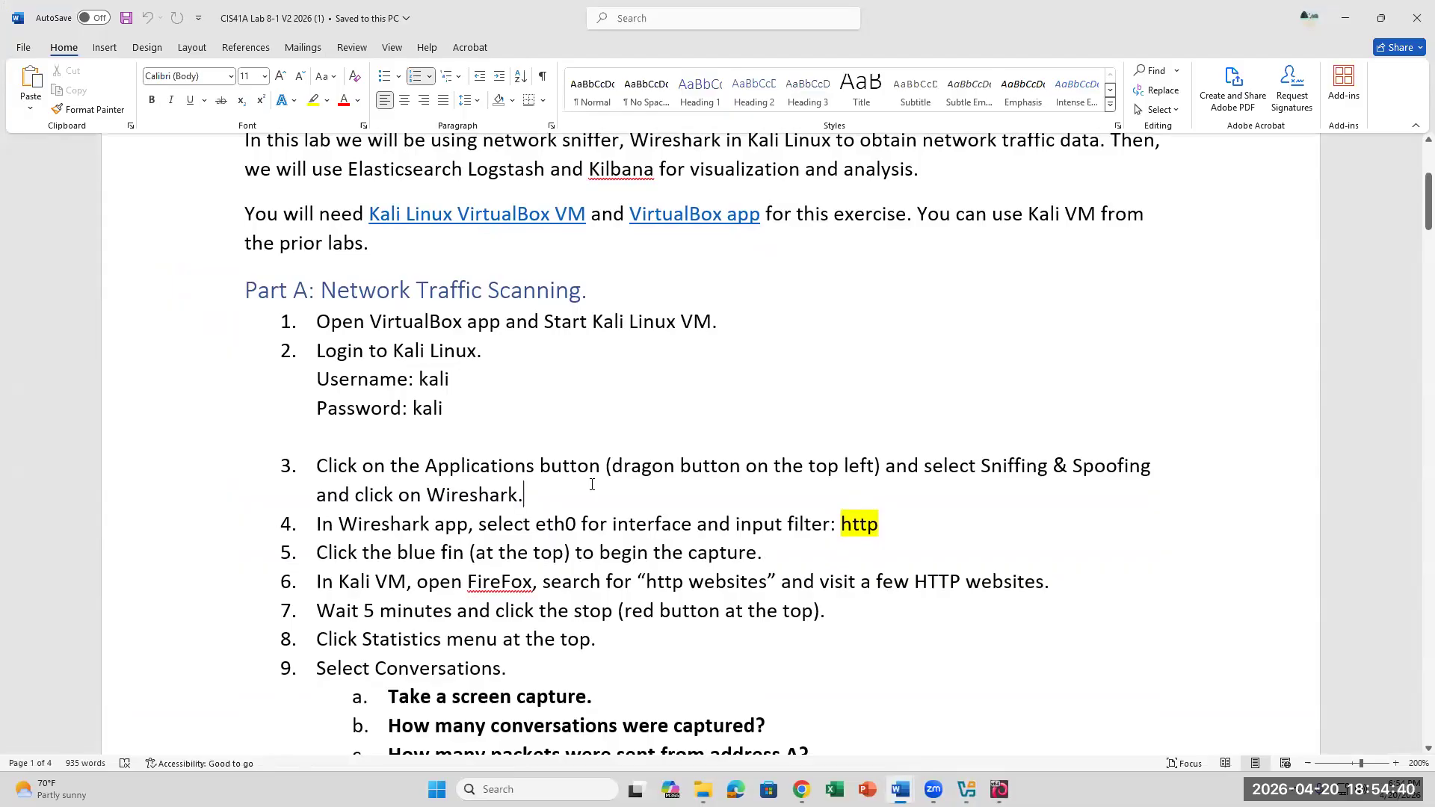
left_click_drag(492, 525, 695, 532)
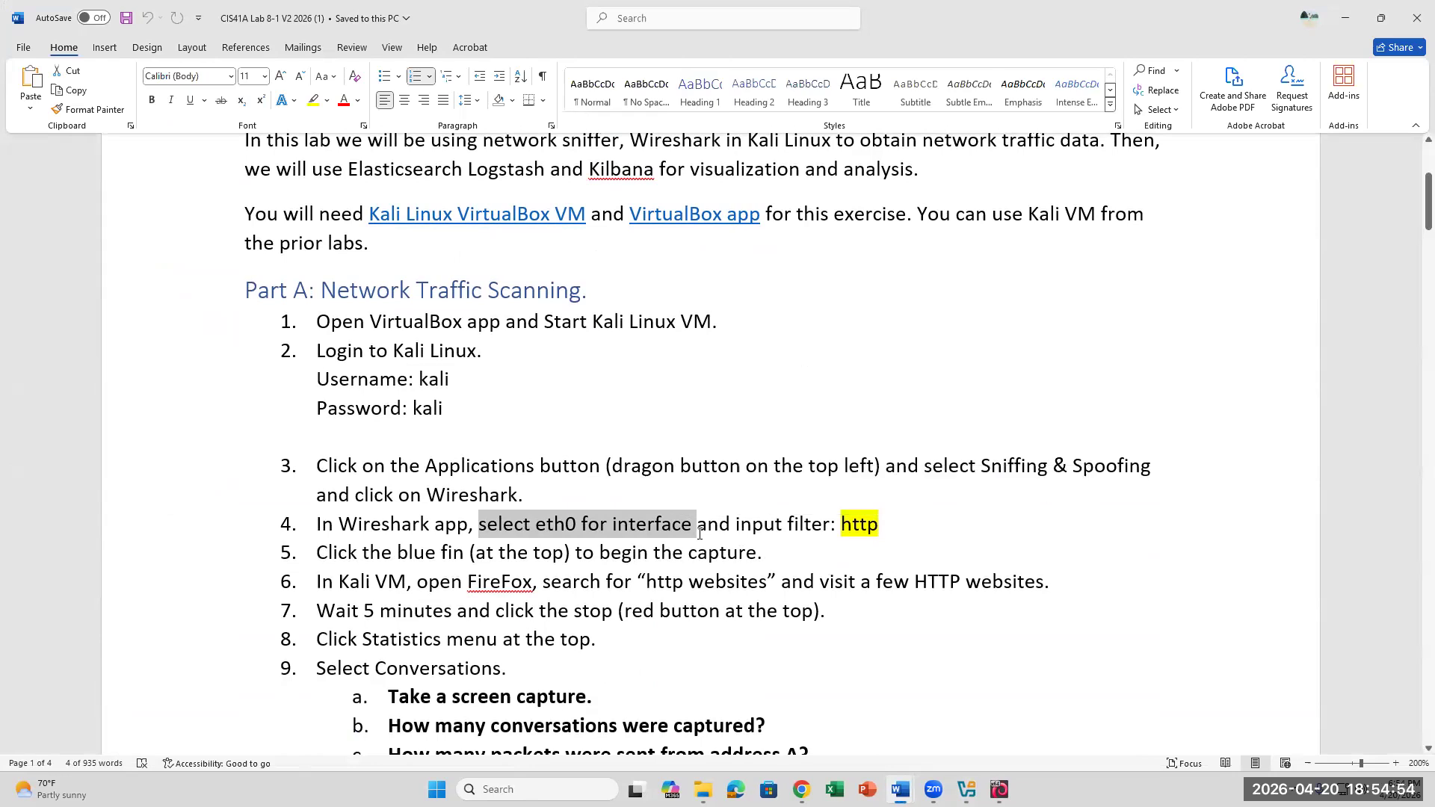
left_click(999, 790)
left_click(937, 247)
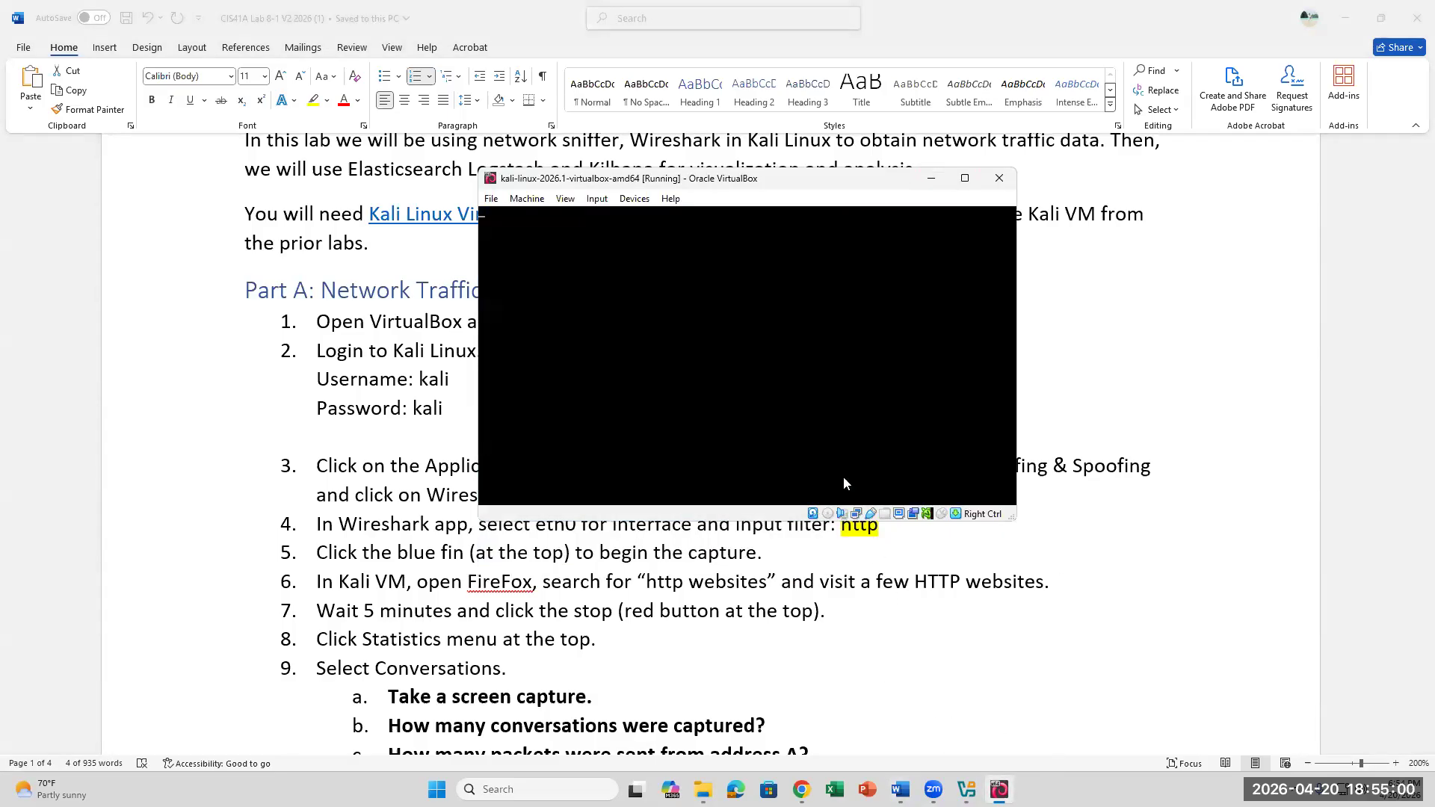
left_click(801, 540)
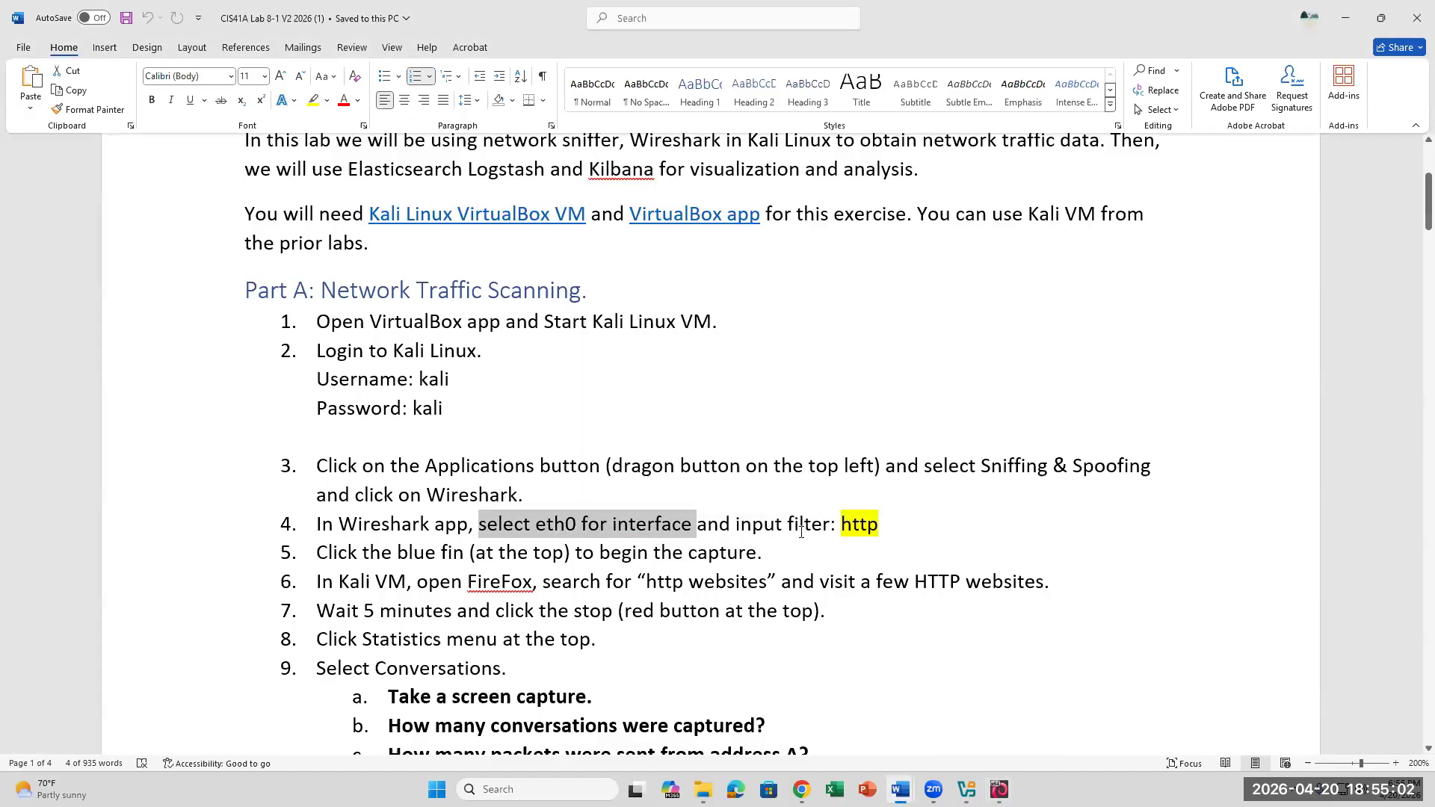
left_click(798, 547)
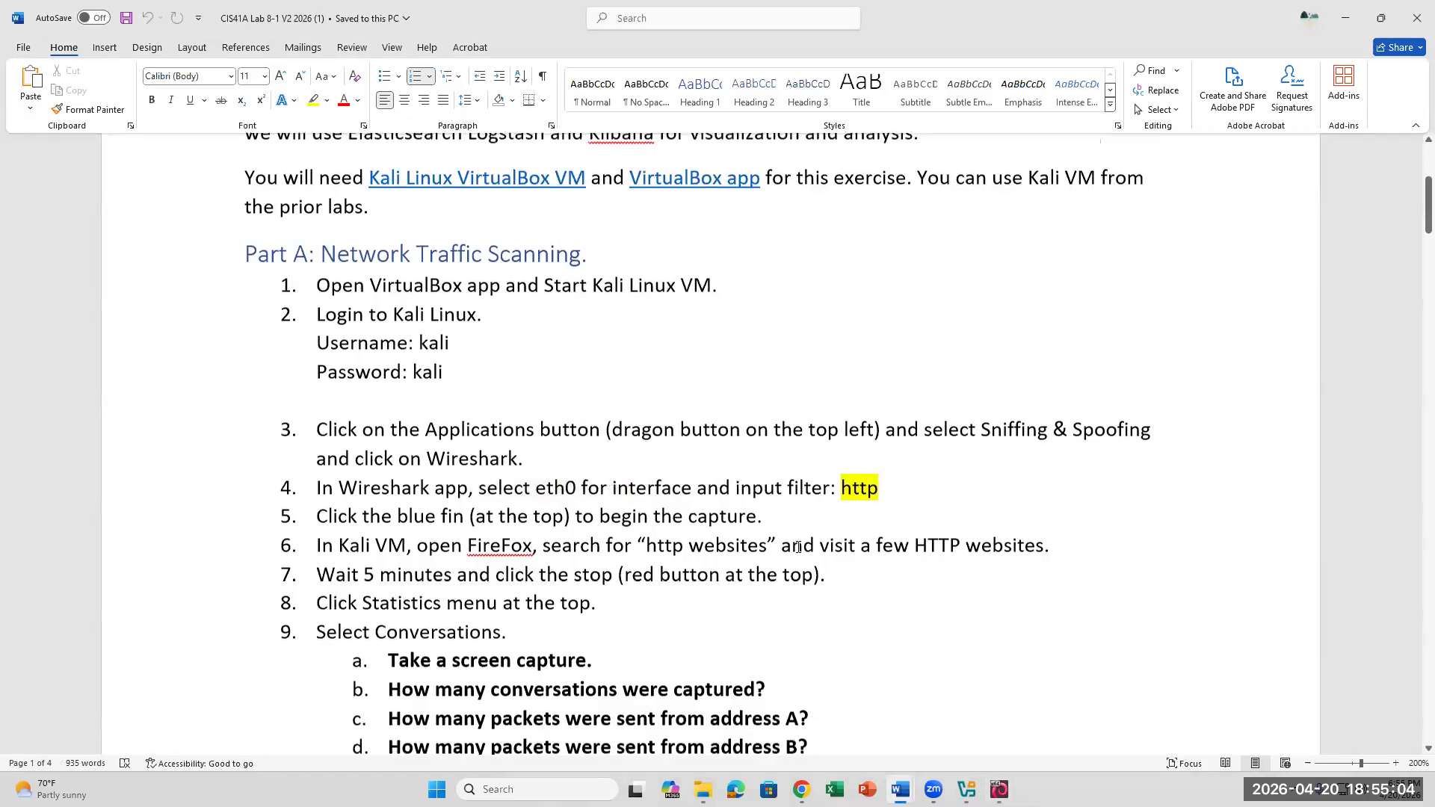
scroll(798, 547, "down", 2)
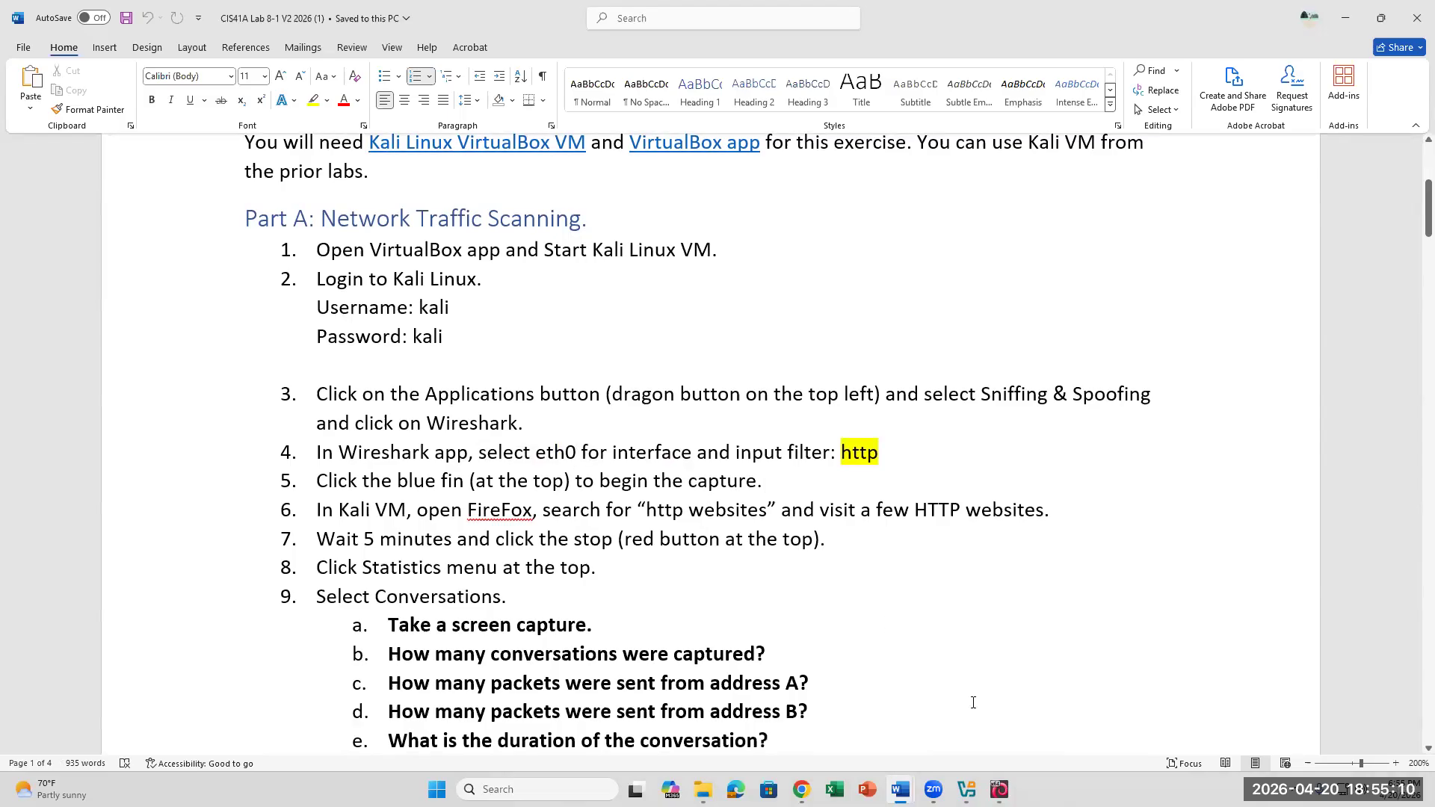
Check the VM's boot progress and read the rest of Part A, covering stopping the capture, Conversations, IPv4 statistics and DNS questions
left_click(999, 789)
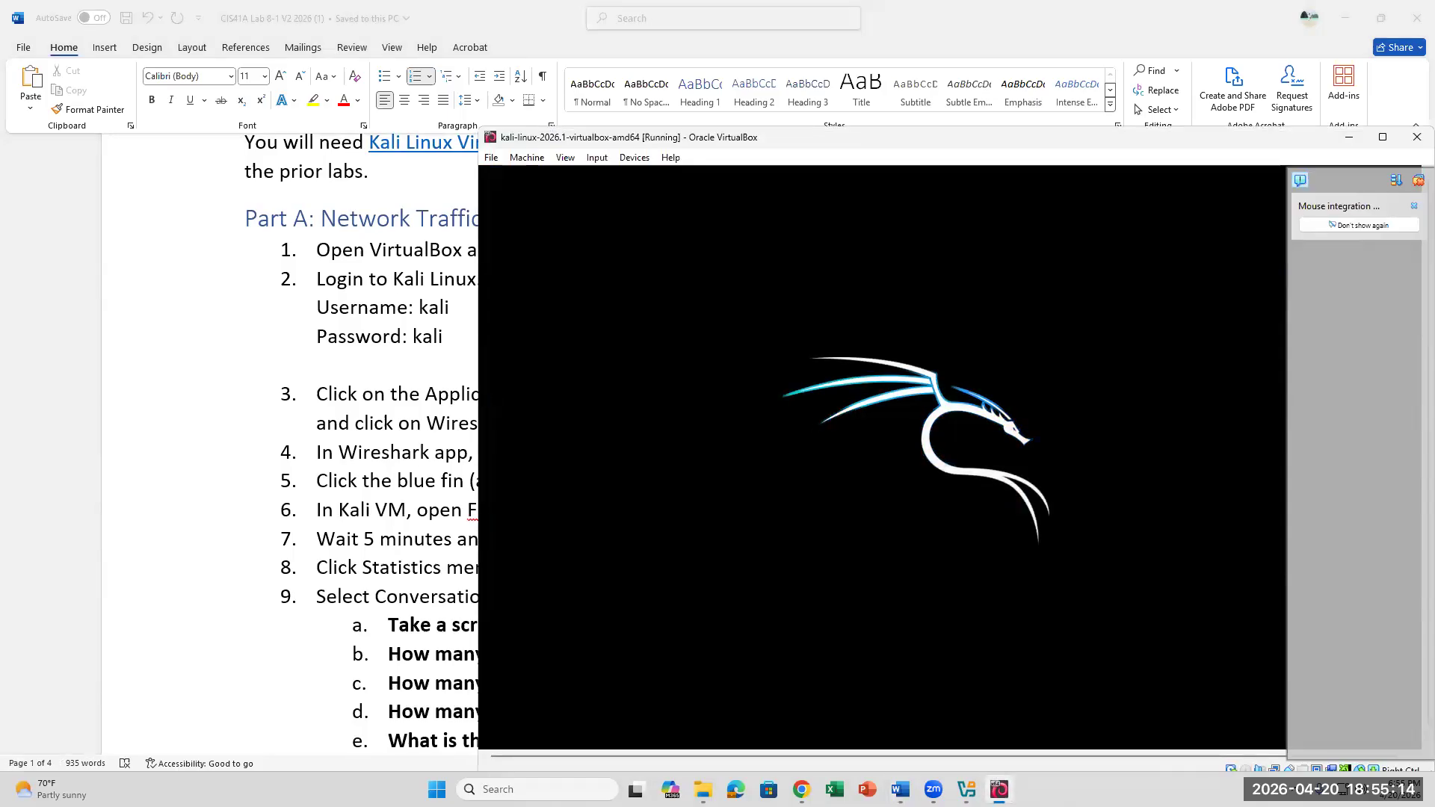
left_click(377, 511)
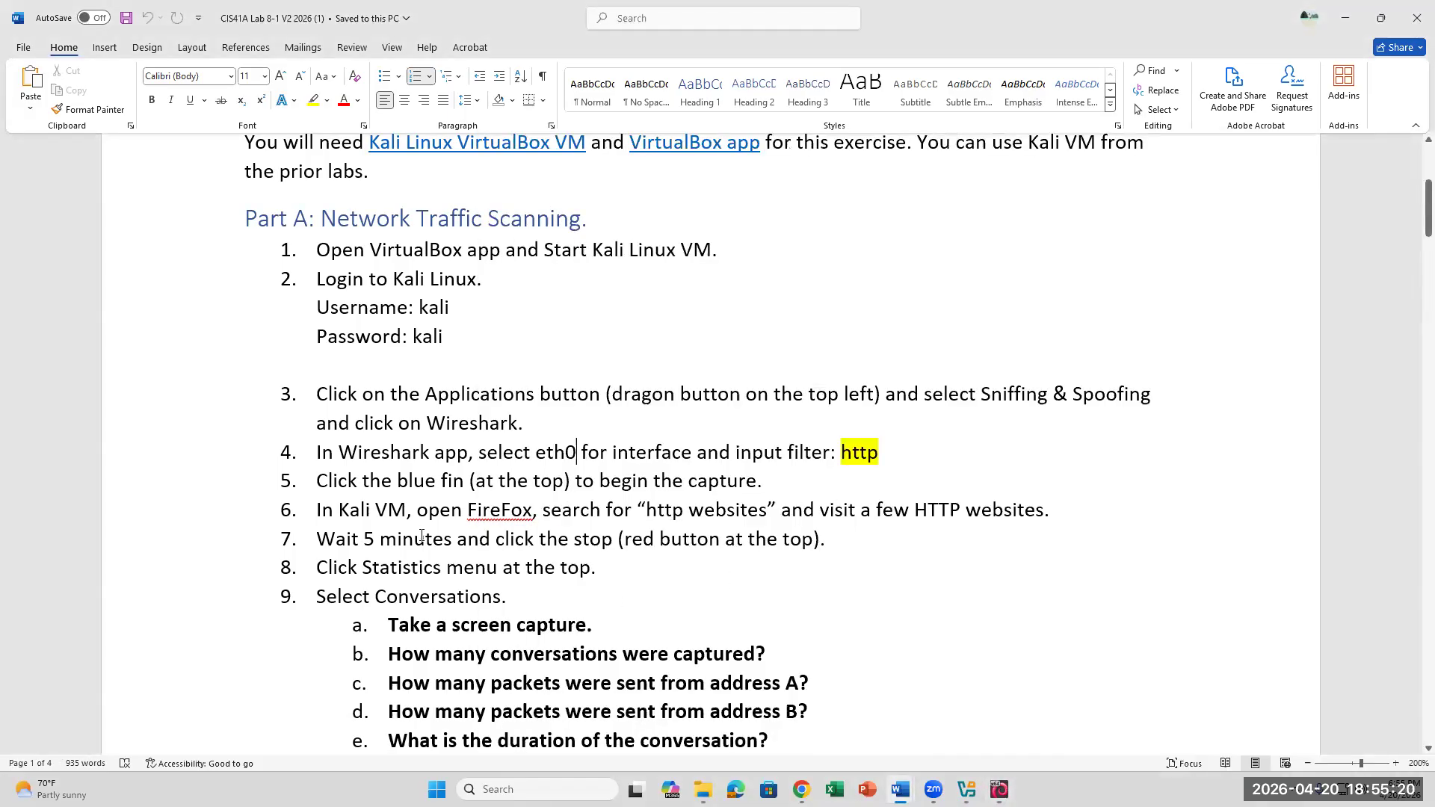
left_click_drag(359, 540, 453, 540)
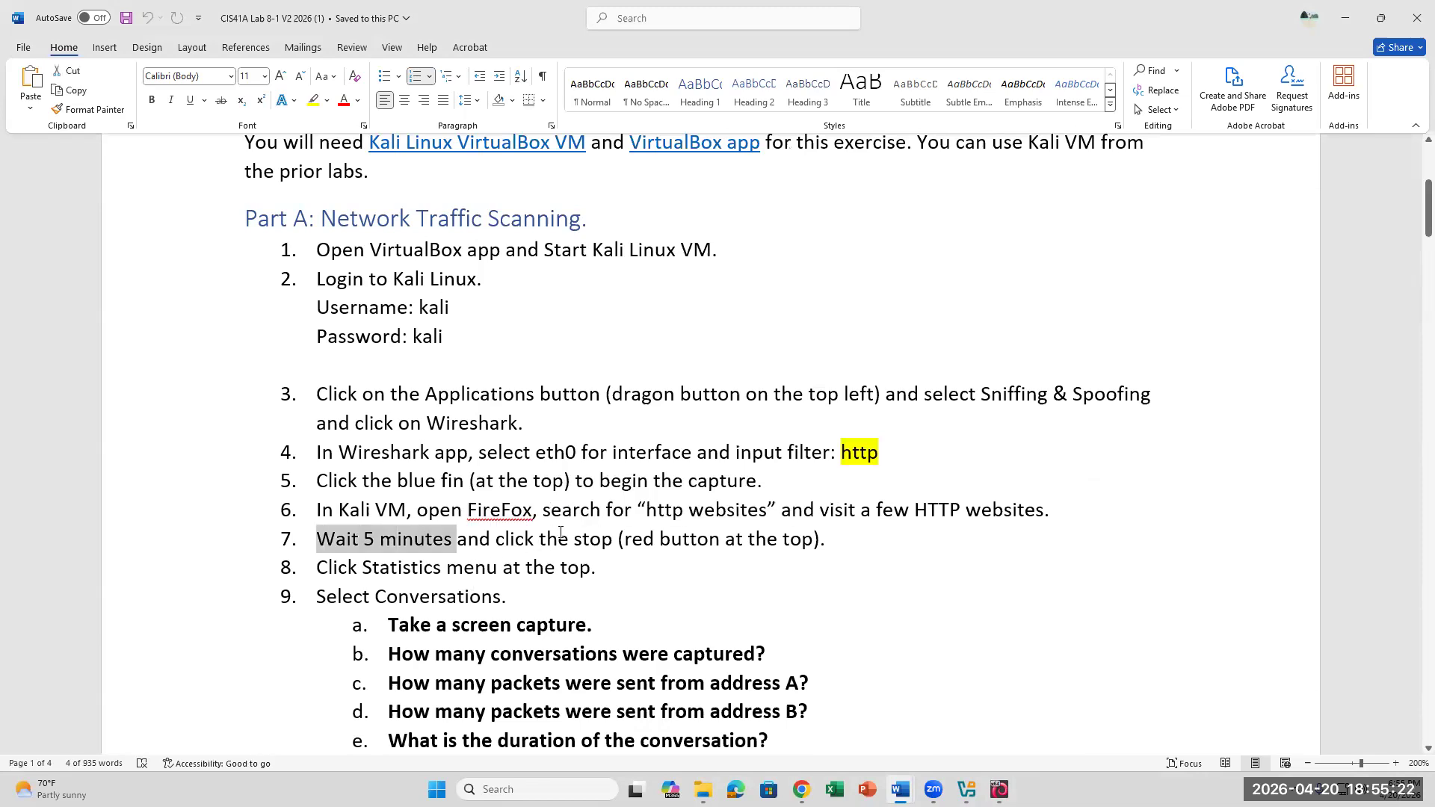
left_click(539, 540)
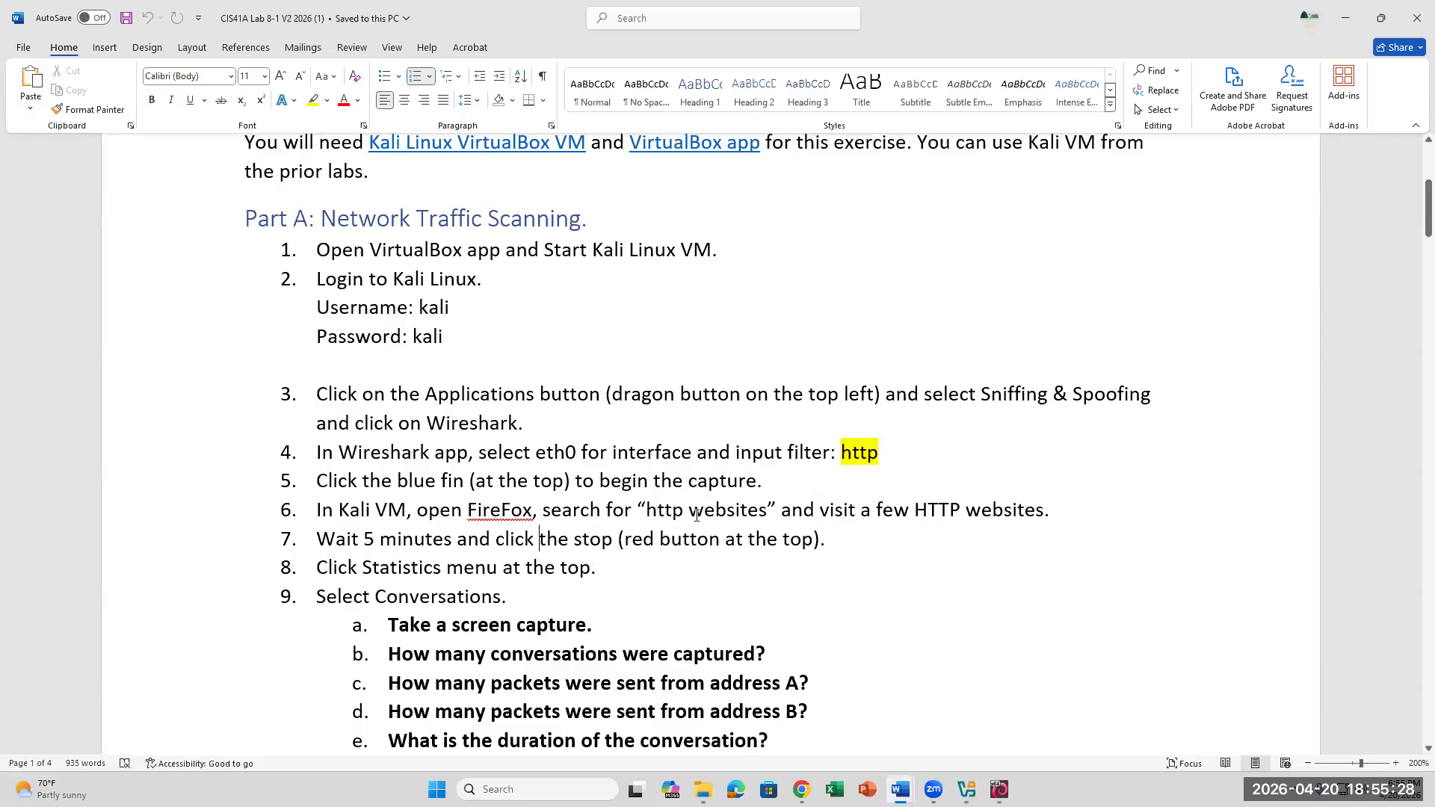
left_click(640, 570)
scroll(638, 570, "down", 1)
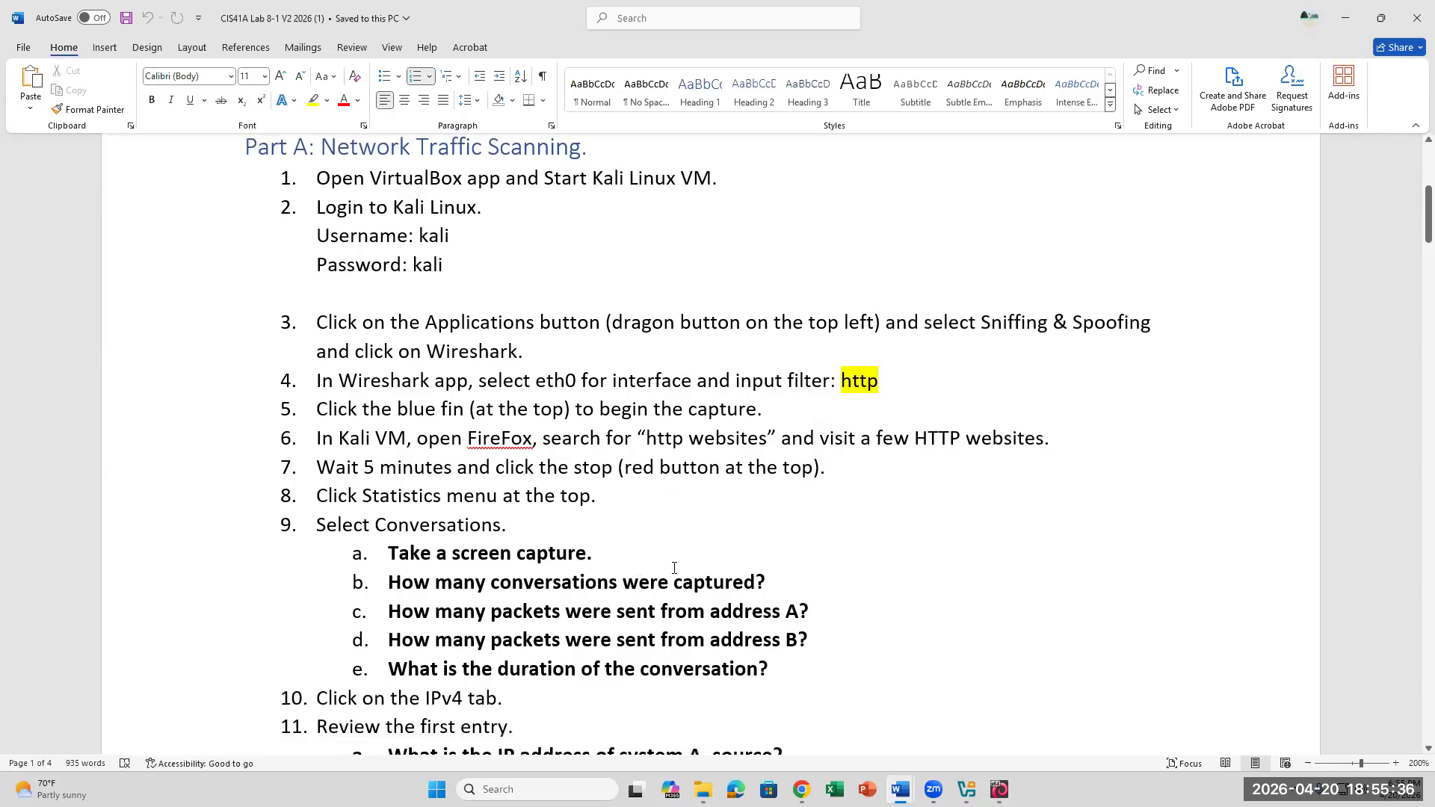
left_click(679, 562)
left_click(828, 577)
left_click(826, 644)
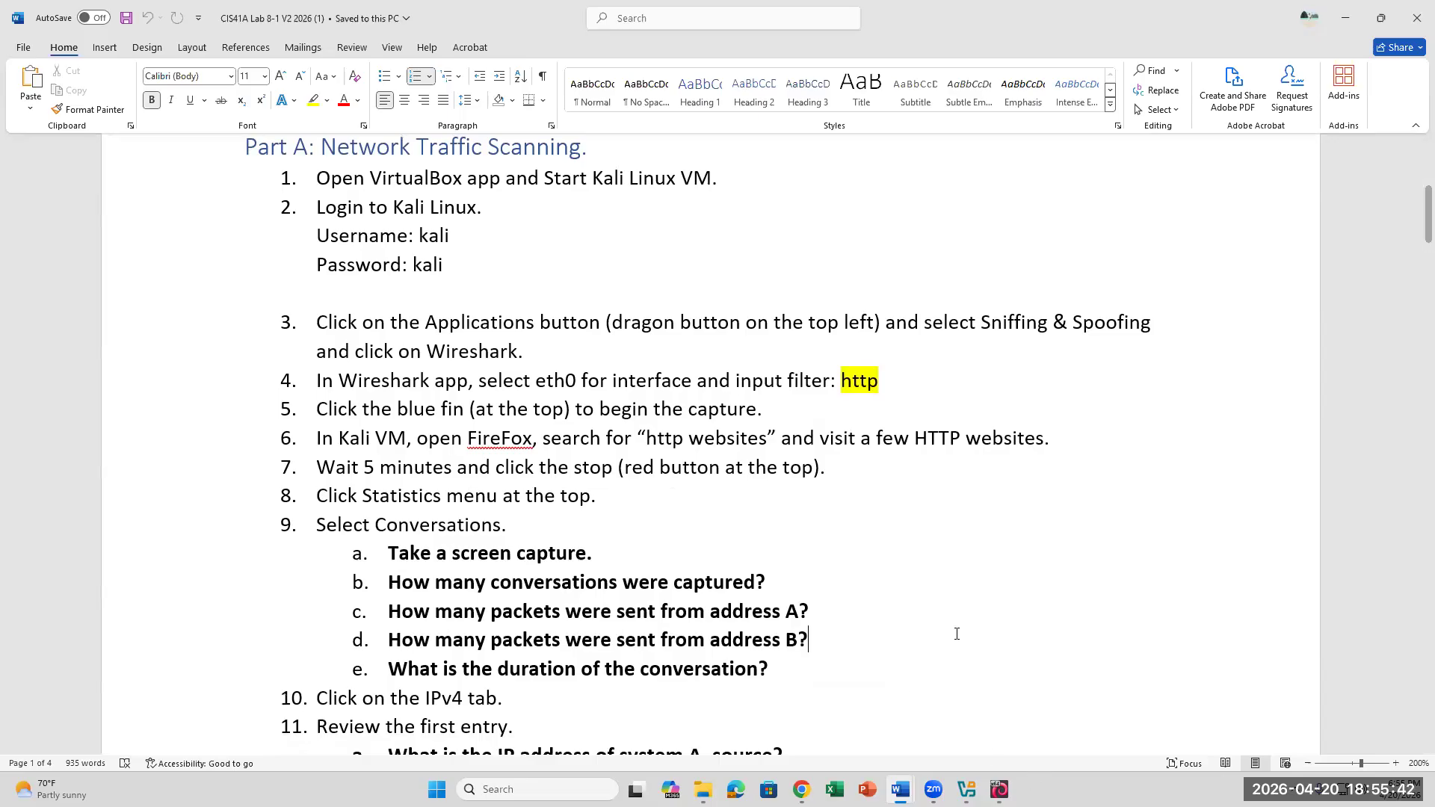
scroll(956, 634, "down", 5)
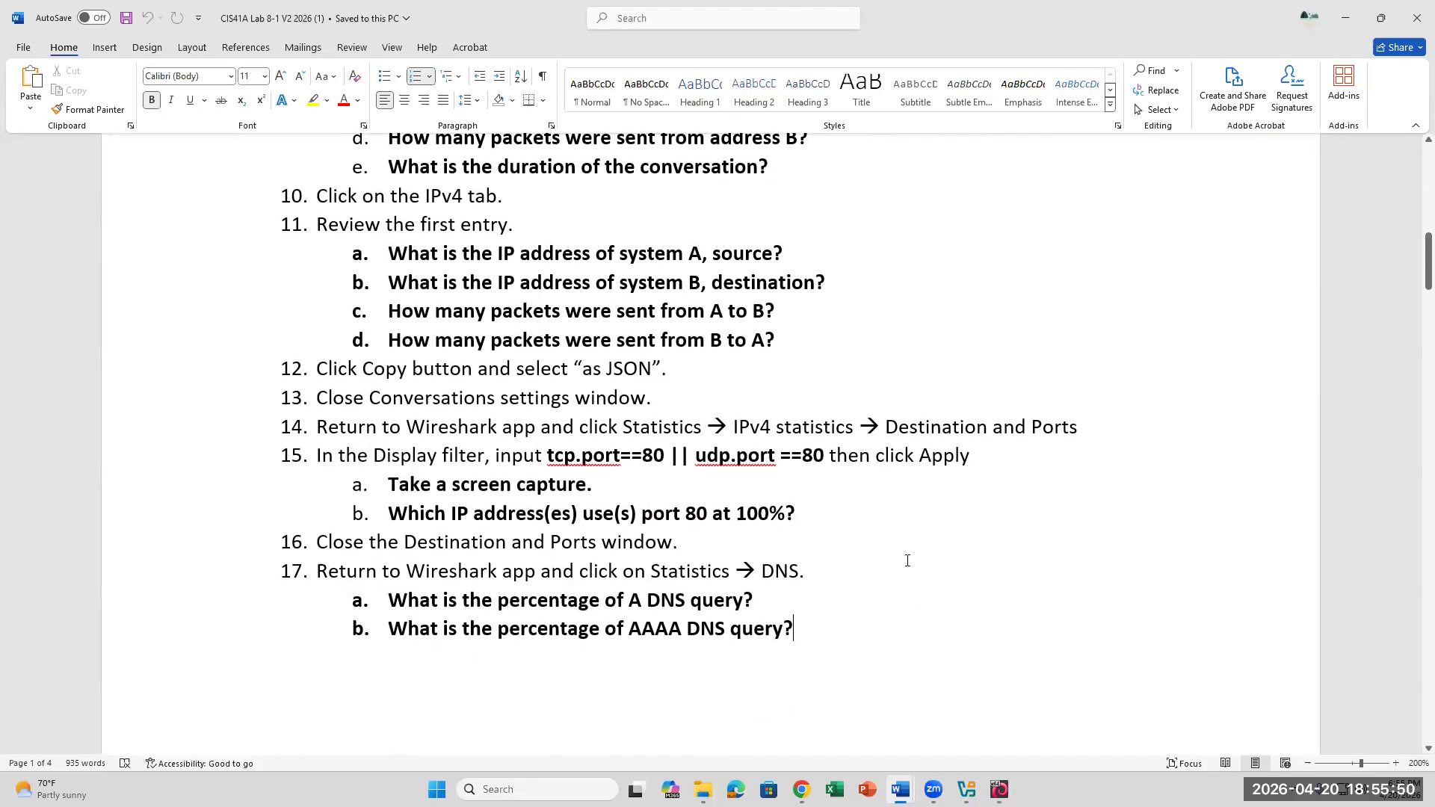
scroll(907, 560, "up", 2)
scroll(907, 561, "up", 3)
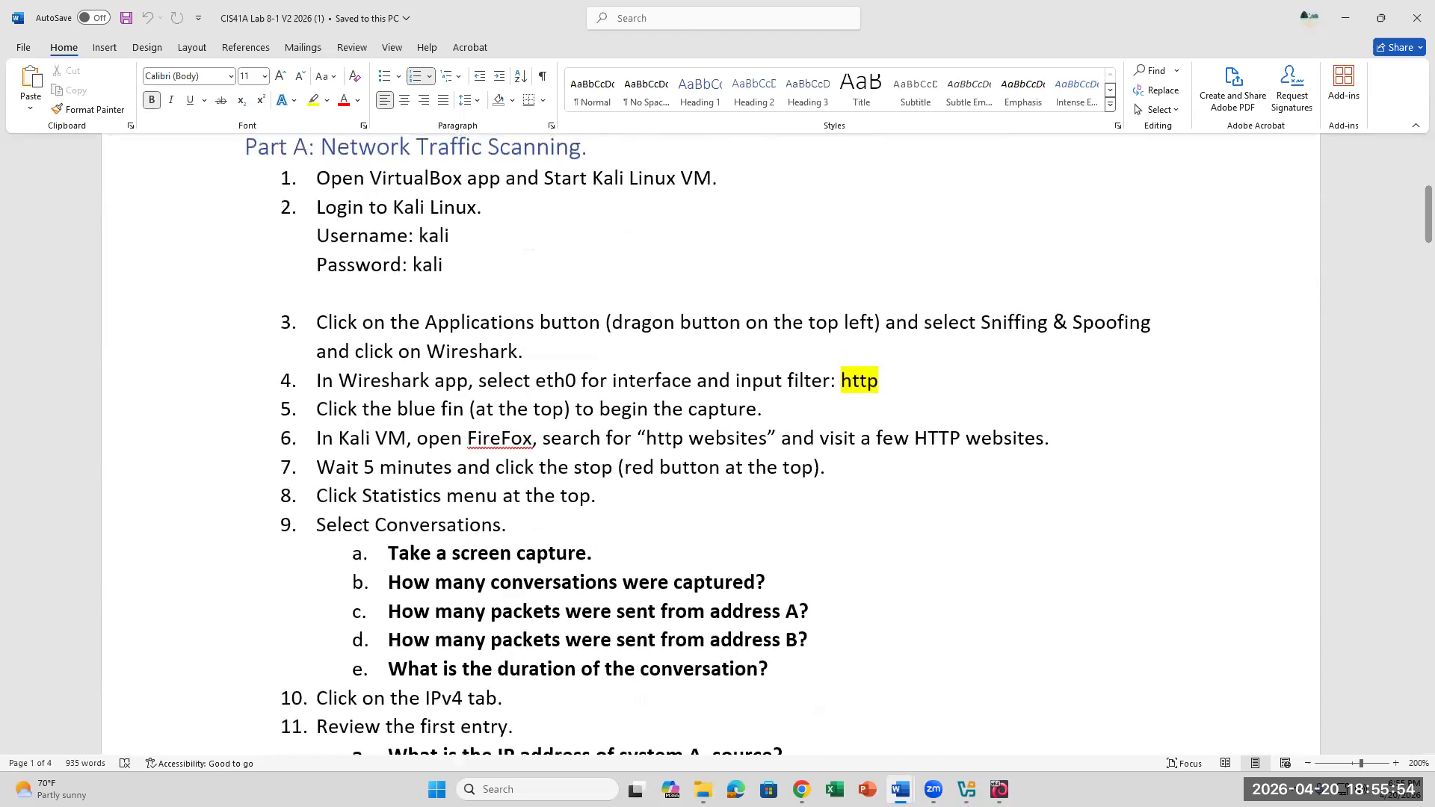
Return to the Kali VM, dismiss the mouse integration notification, and log in with the username kali and the account password
left_click(1000, 790)
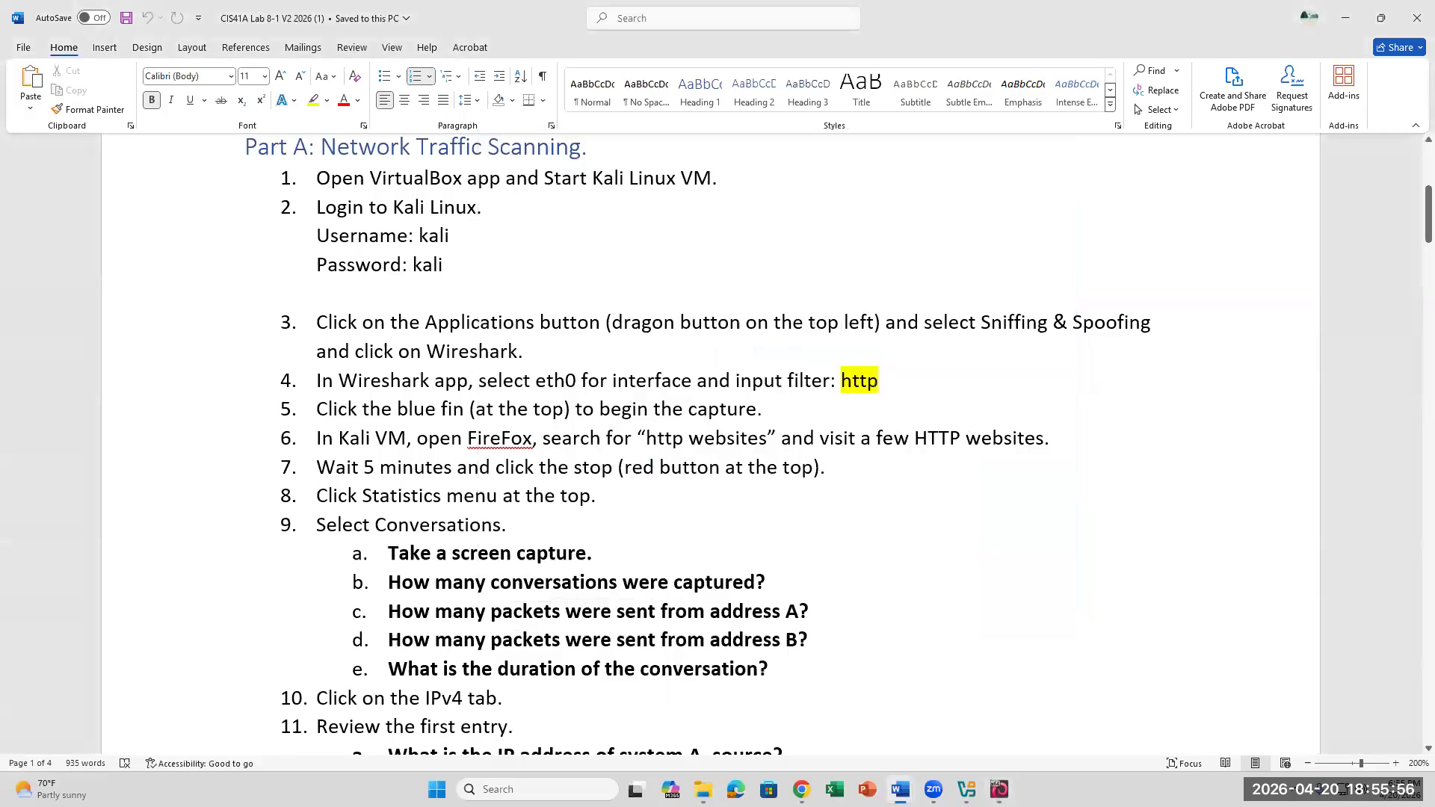
left_click(1000, 790)
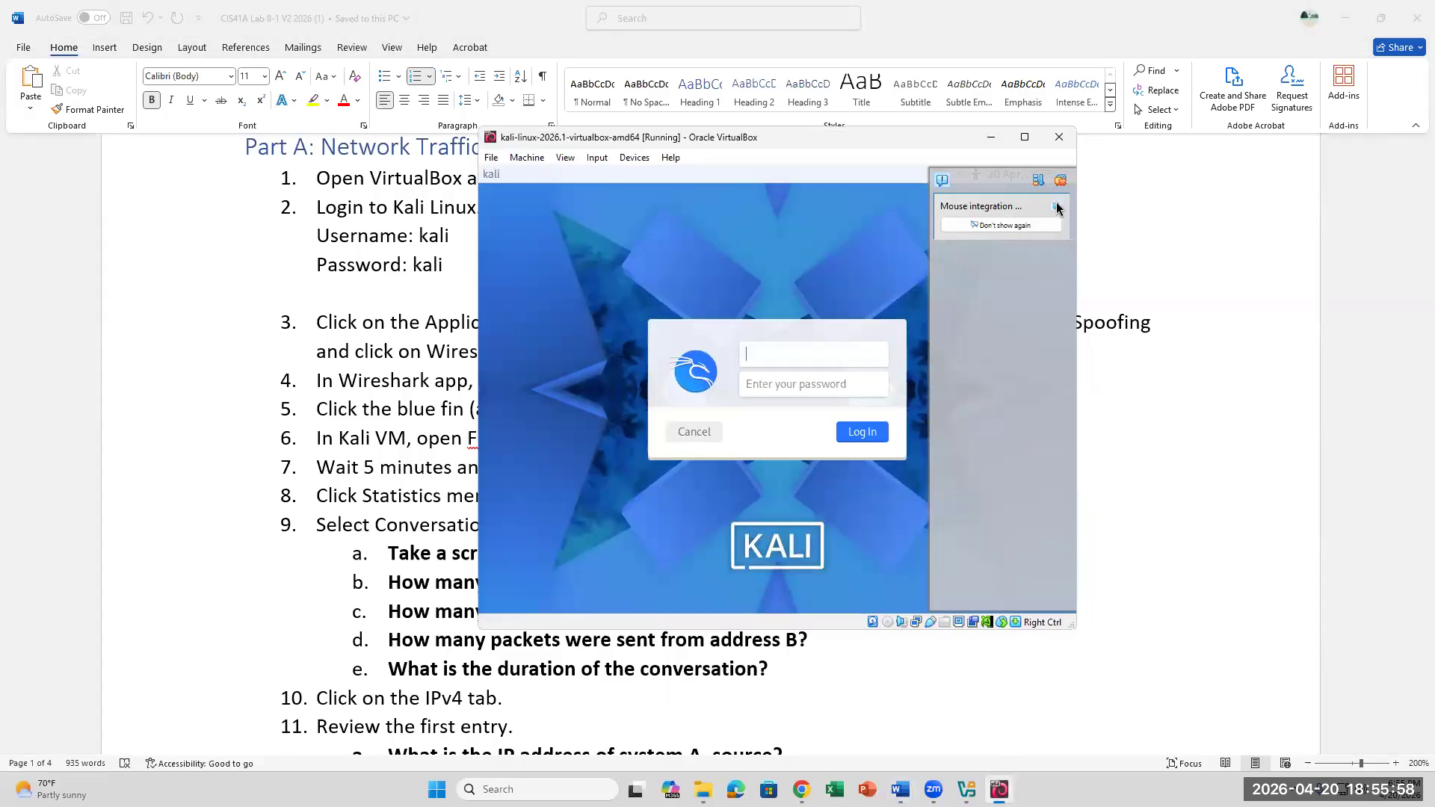
left_click(1056, 205)
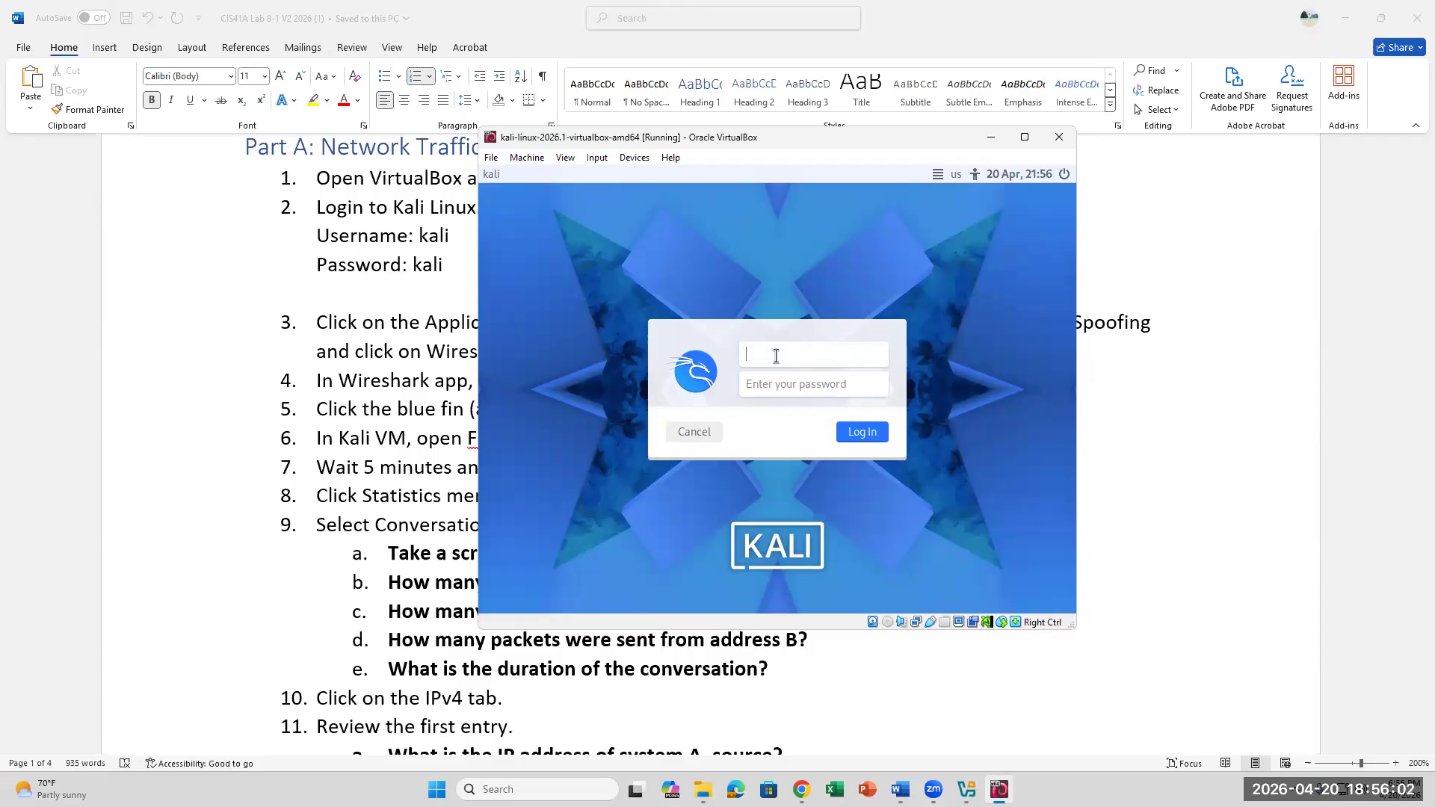
type("ka")
key("Tab")
type("kali")
key("Return")
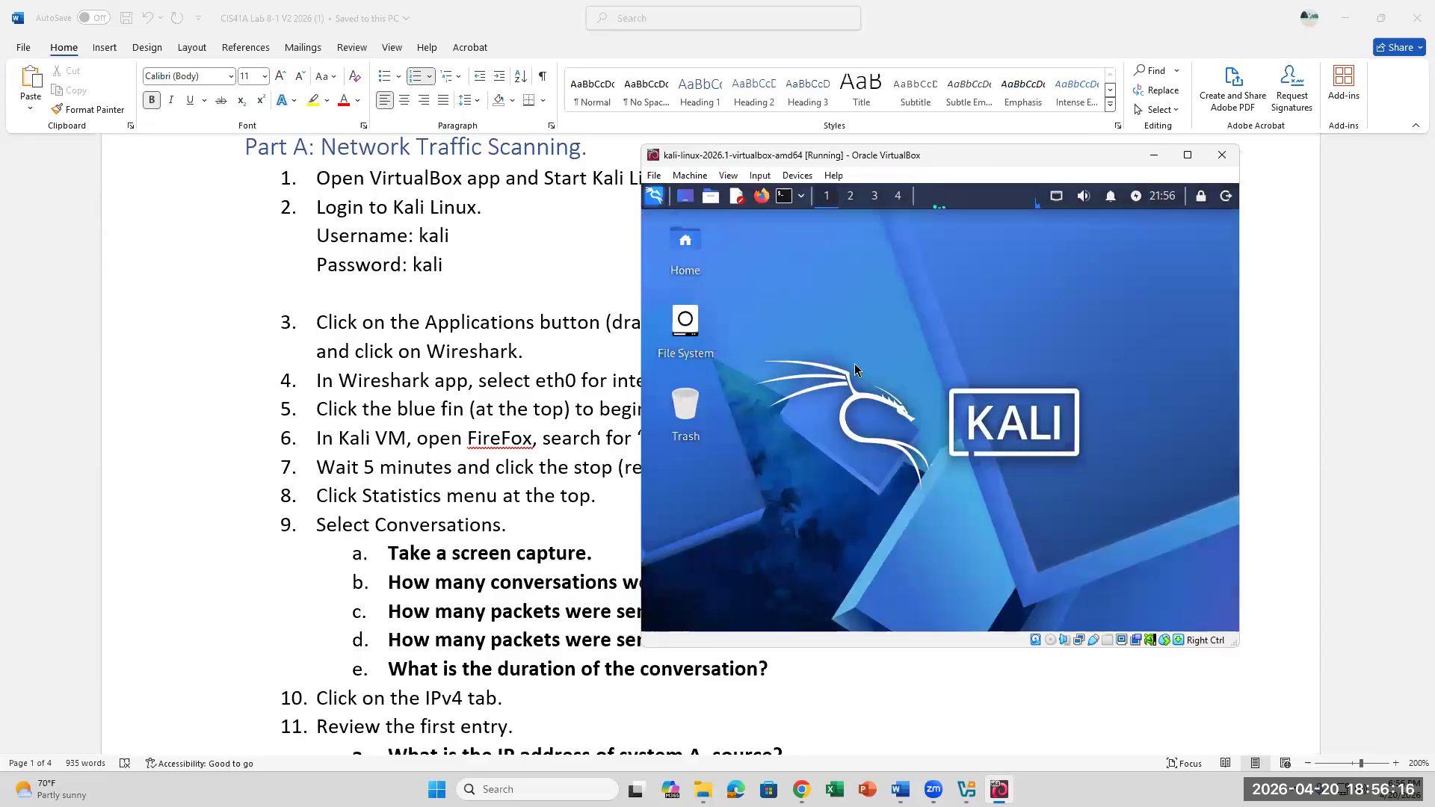
Open a terminal in the Kali VM and zoom in on its text
left_click(785, 197)
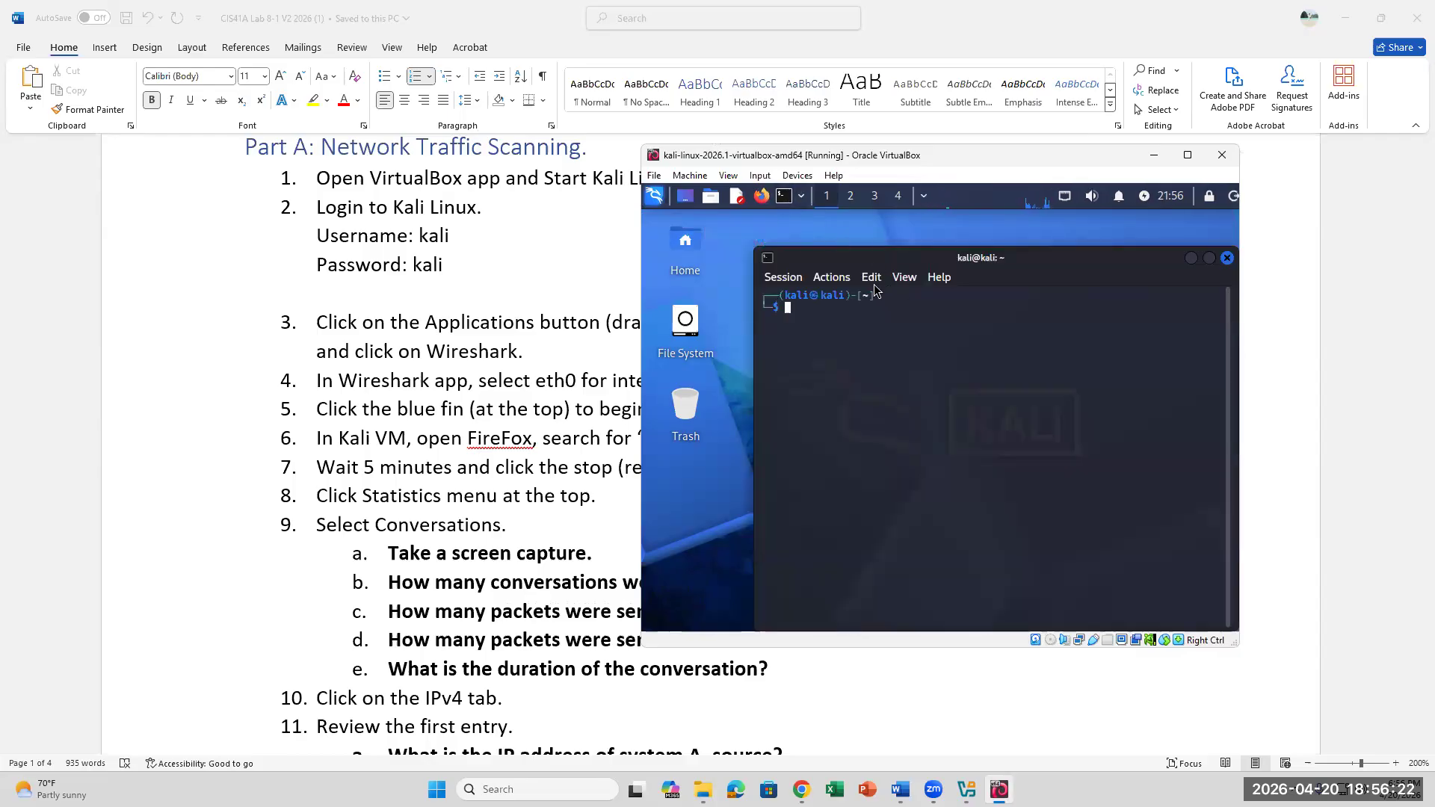
left_click(873, 279)
left_click(897, 356)
left_click(871, 278)
left_click(875, 356)
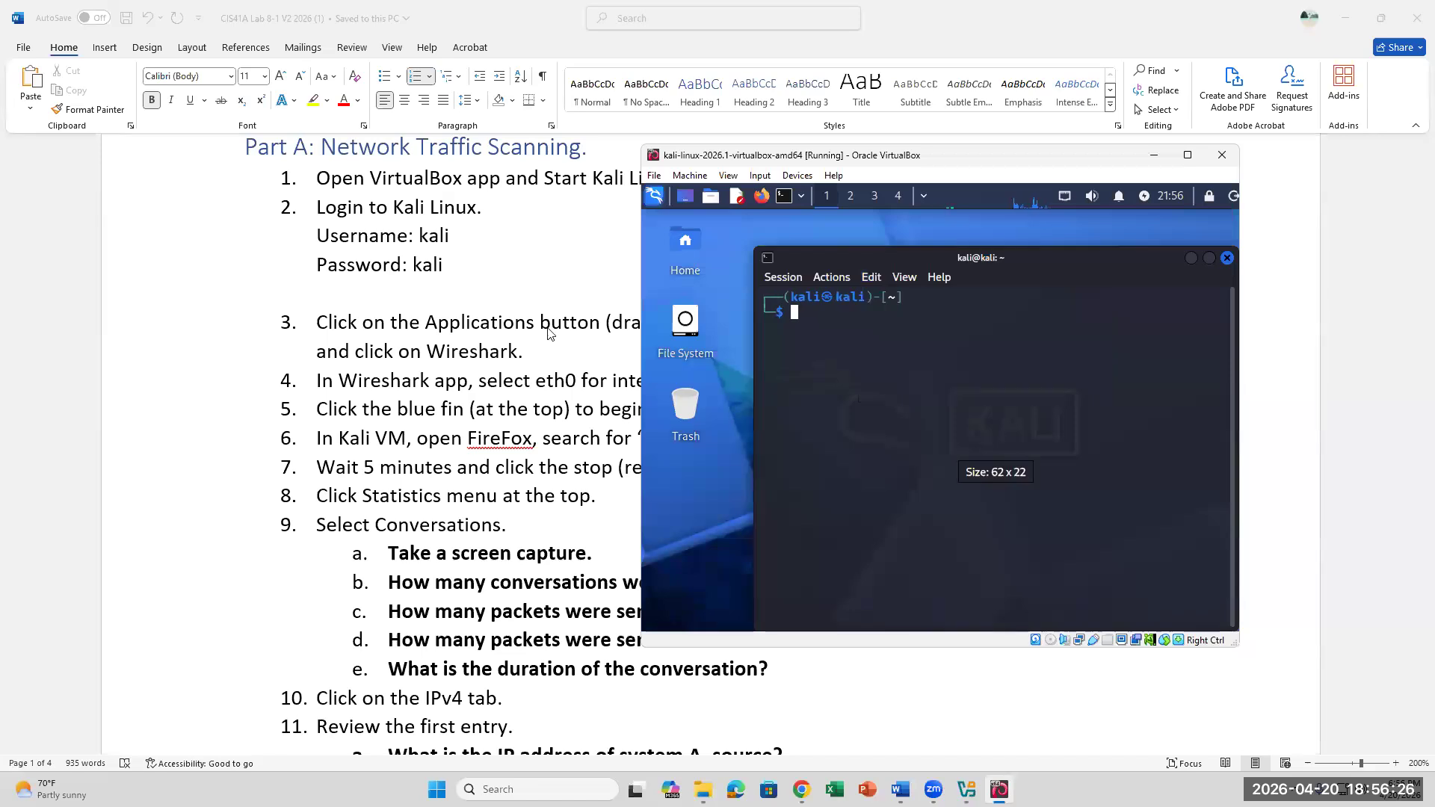
Switch to the lab document, highlight "Wireshark app" in step 4 of Part A, and return to the Kali VM
left_click(512, 297)
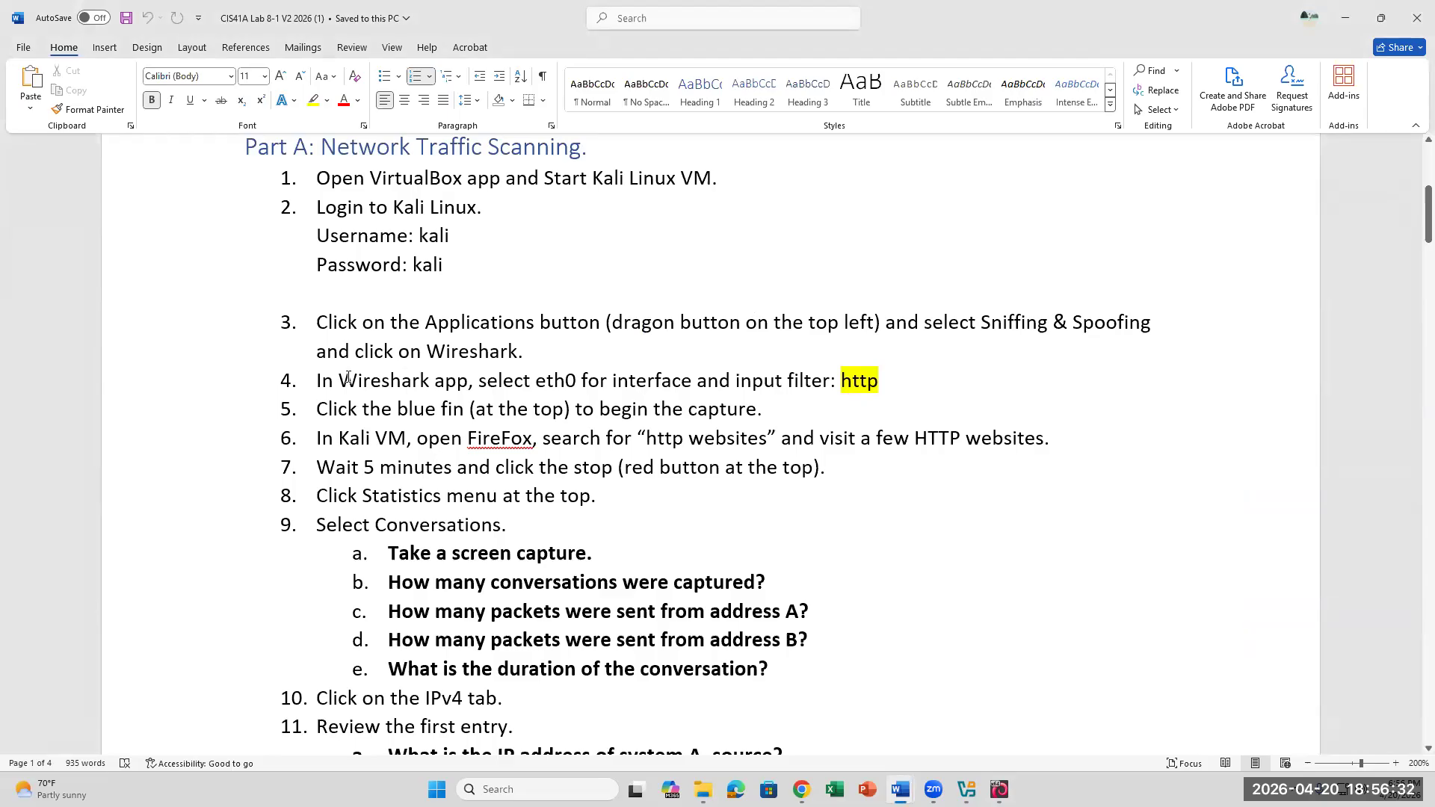
left_click_drag(467, 382, 339, 382)
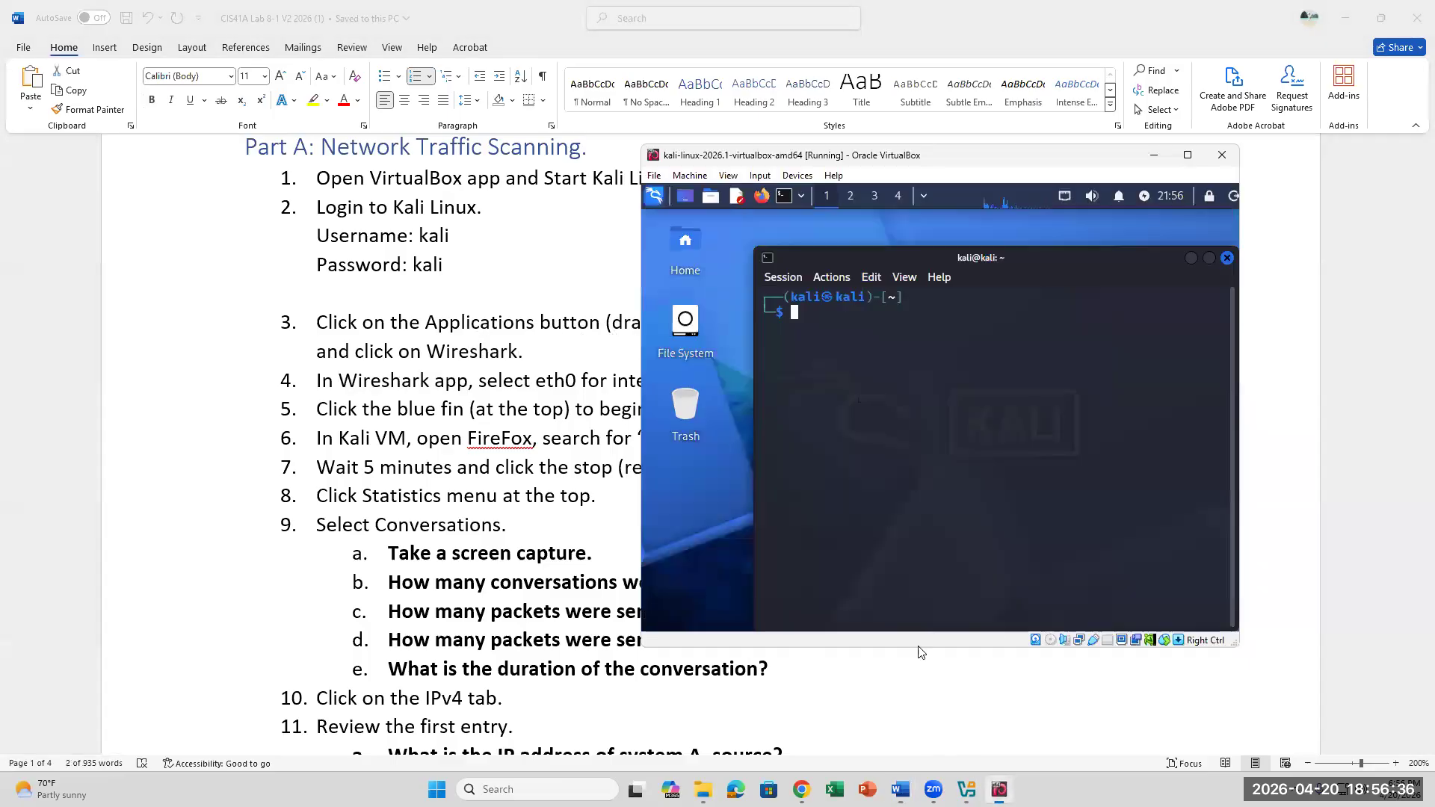
left_click(1000, 790)
Open Firefox in the Kali VM and search Google for "http websites"
left_click(762, 197)
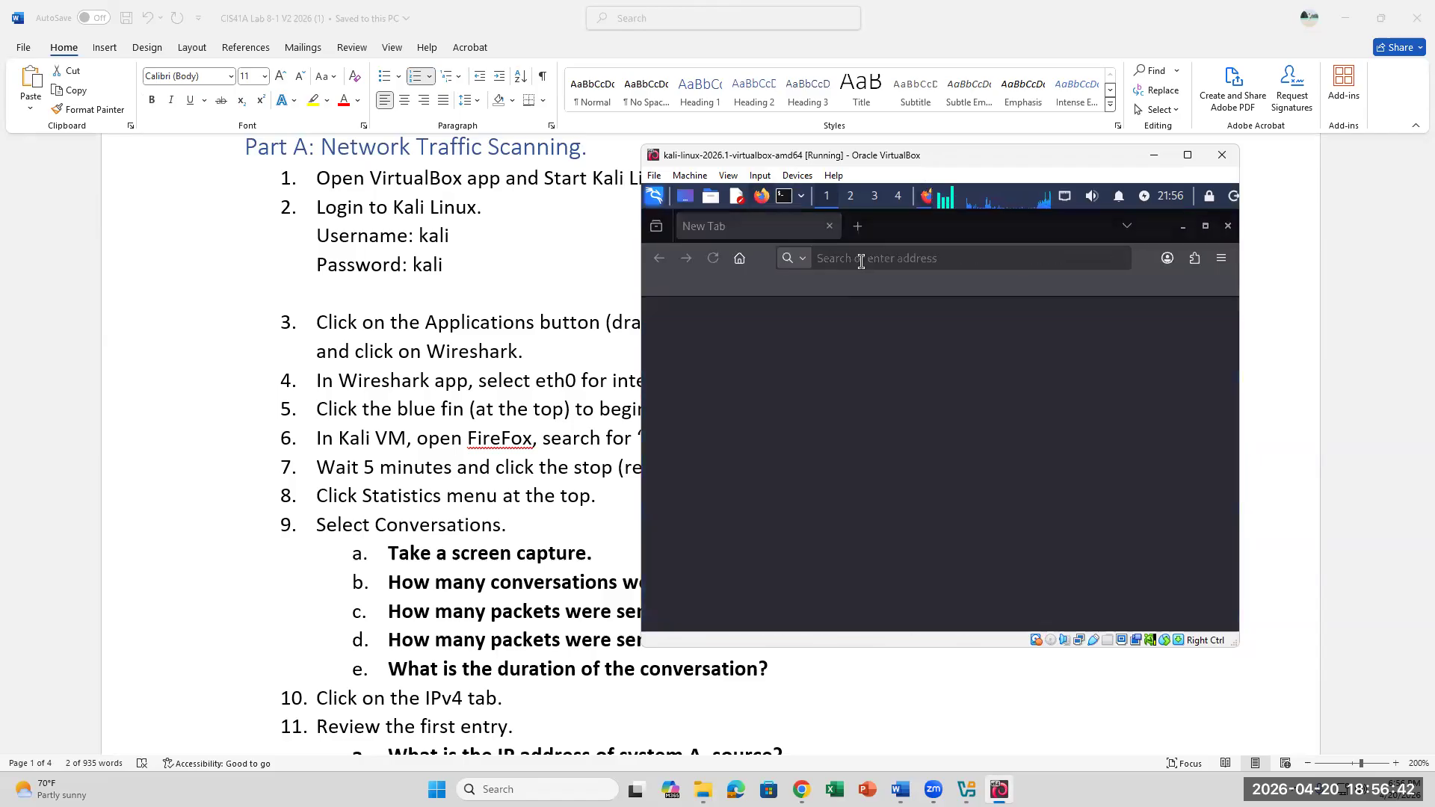
left_click(865, 258)
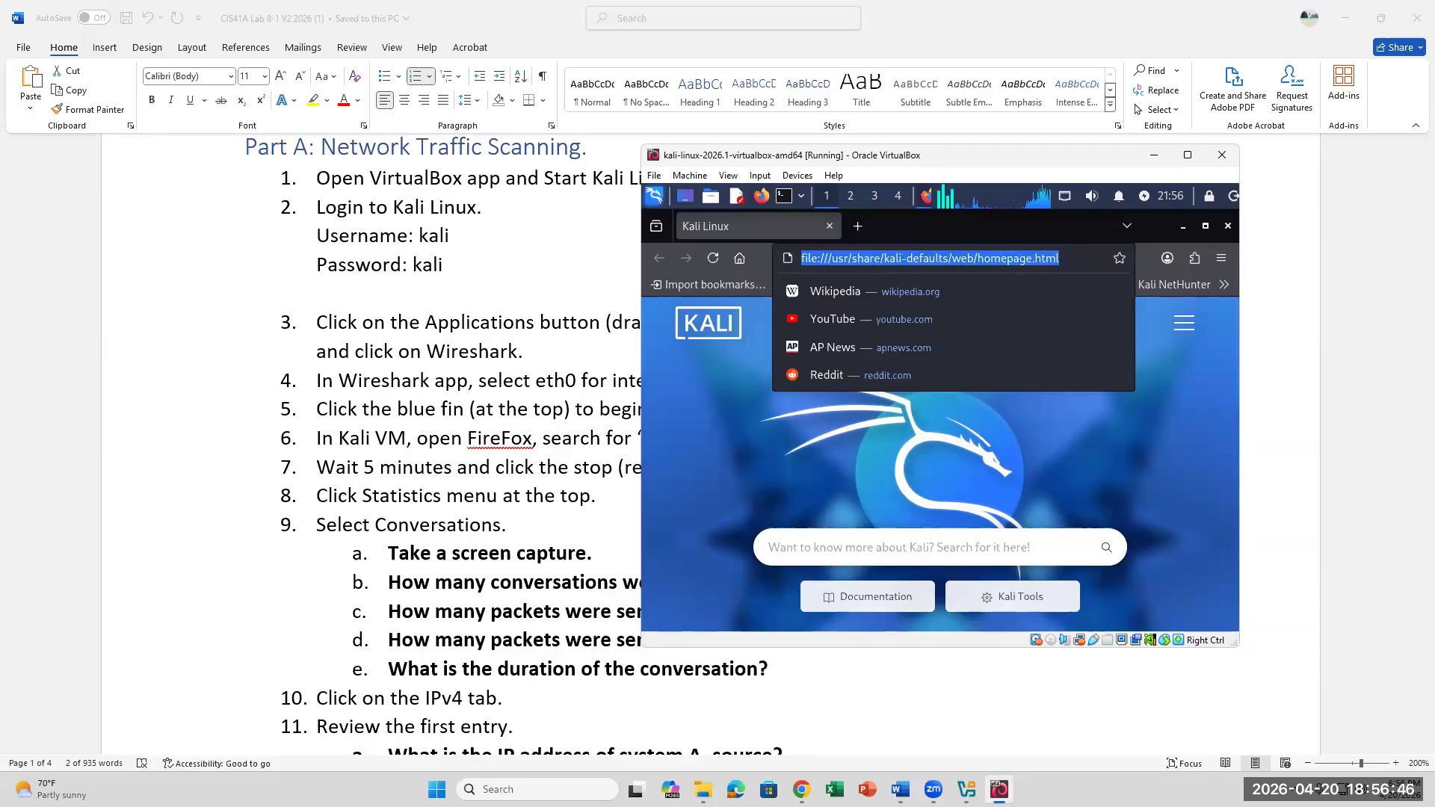
type("http w")
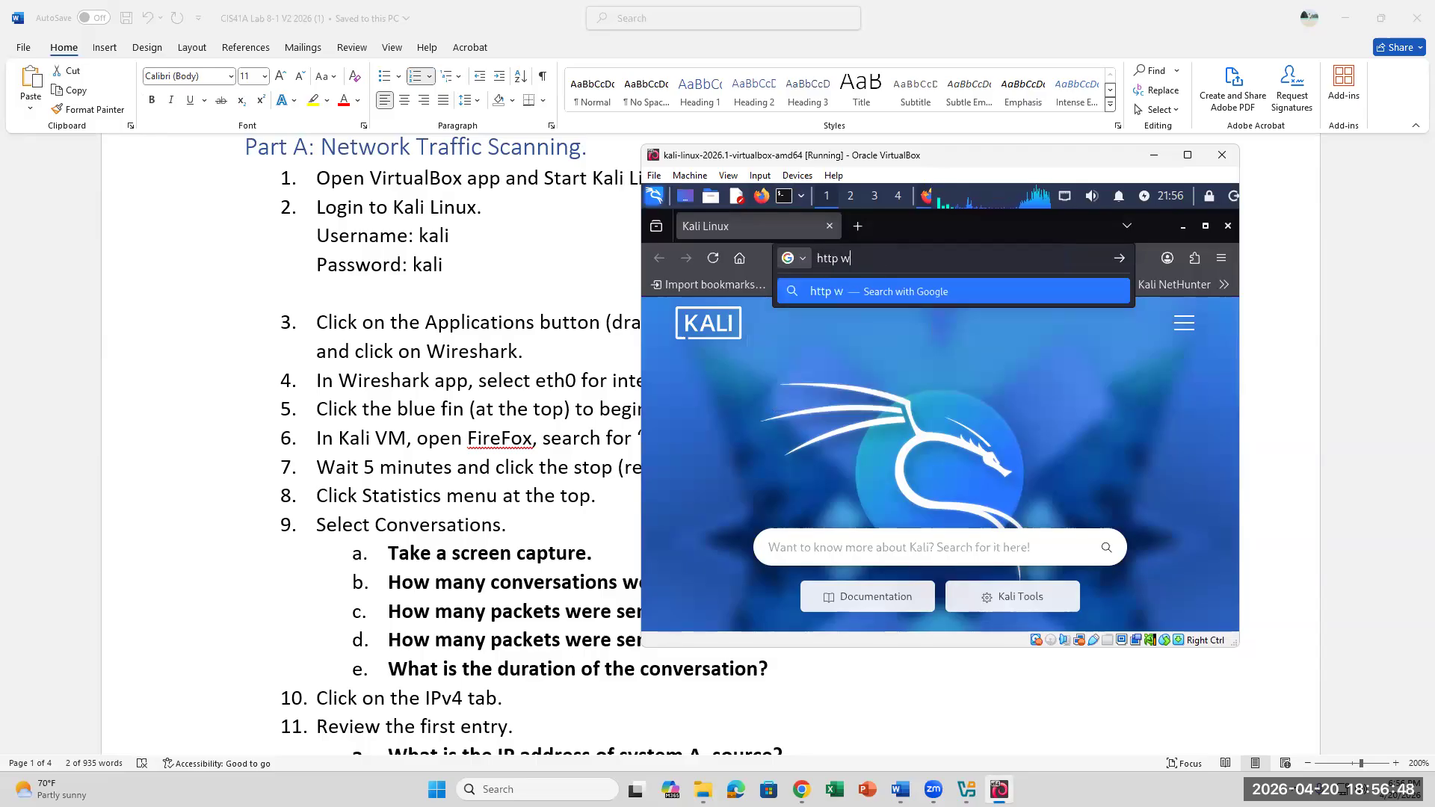
type("ebsites")
key("Return")
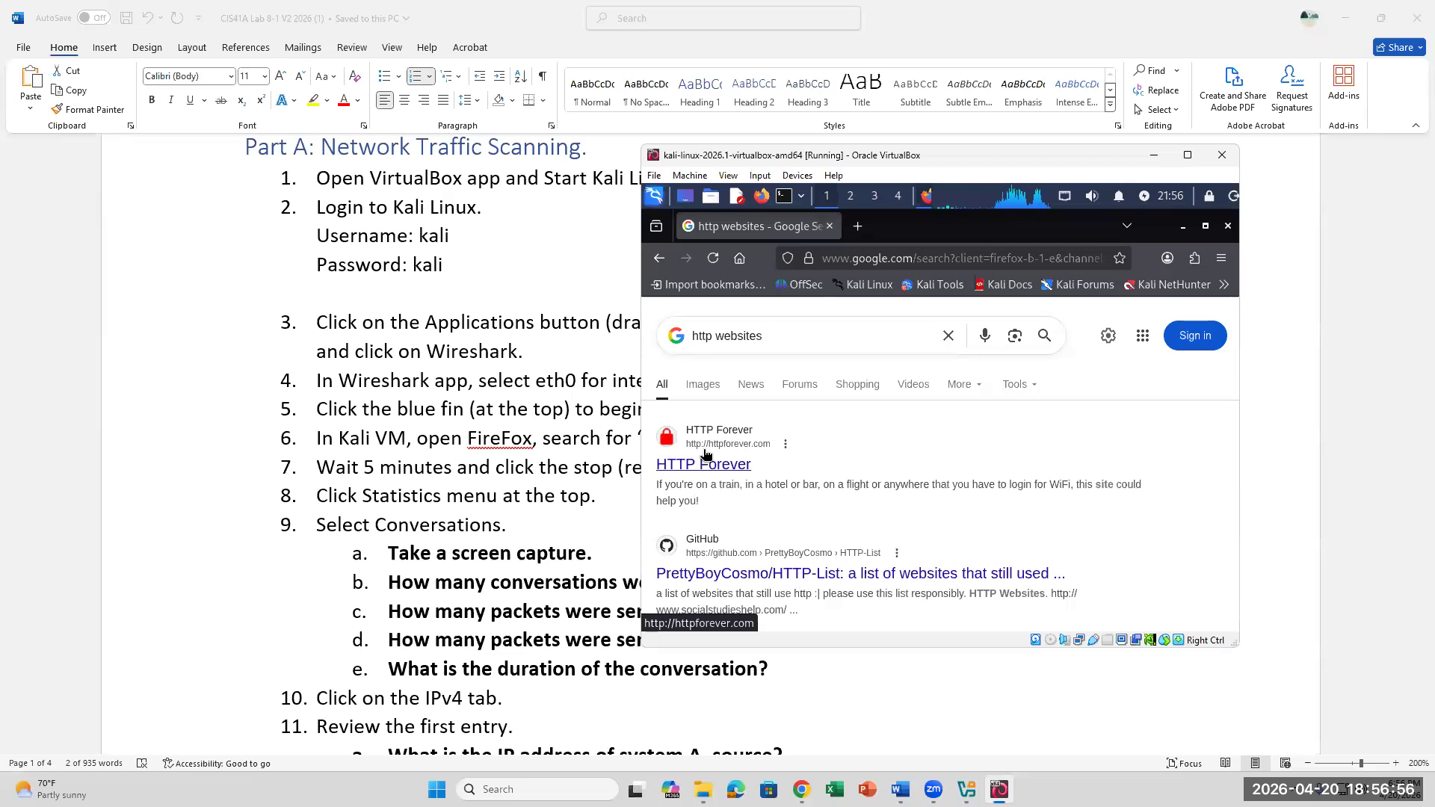
Look through the search results and open the HTTP Forever site
scroll(722, 449, "down", 3)
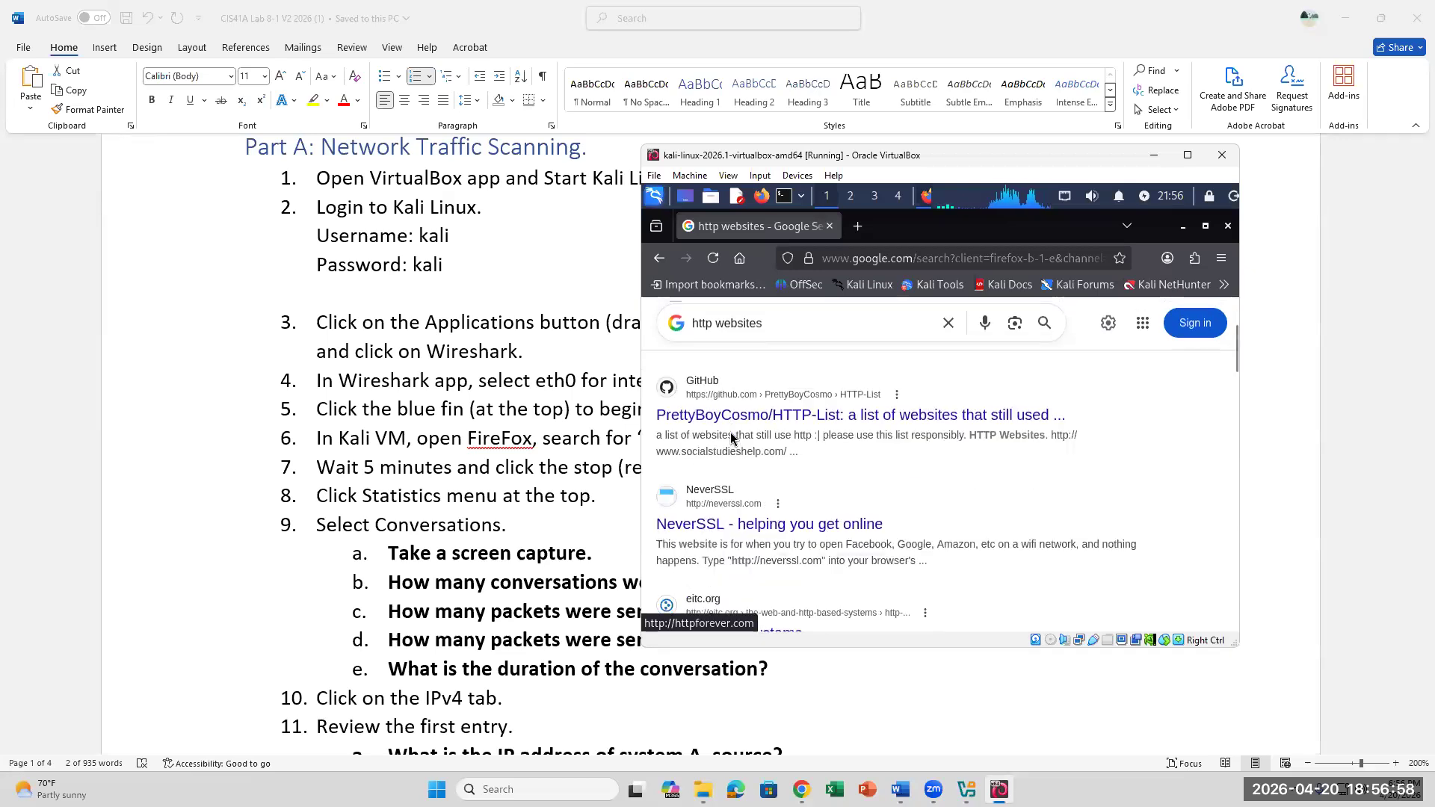
scroll(725, 445, "up", 3)
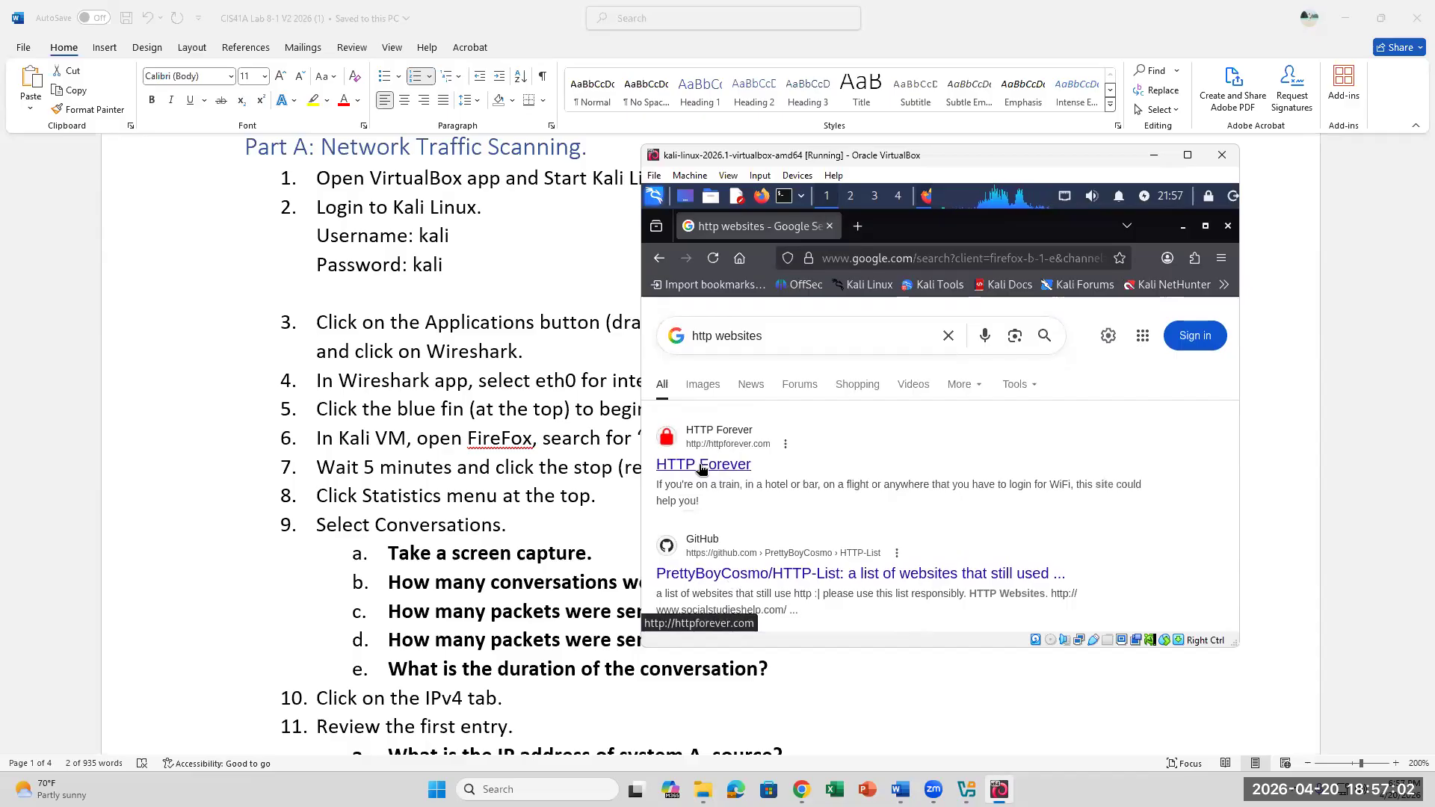
left_click(701, 465)
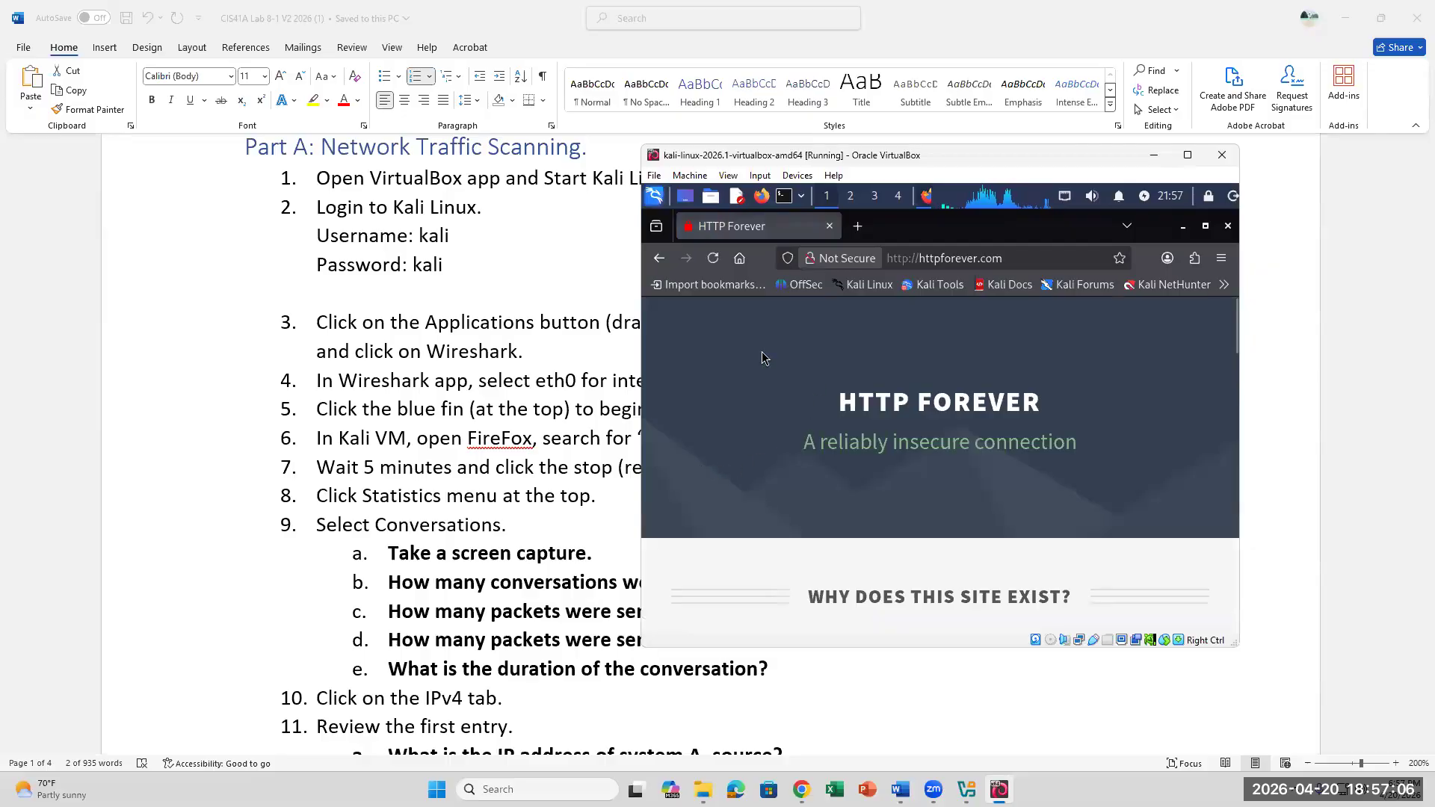
Launch Wireshark from the Kali applications and start a capture on the eth0 interface
left_click(656, 197)
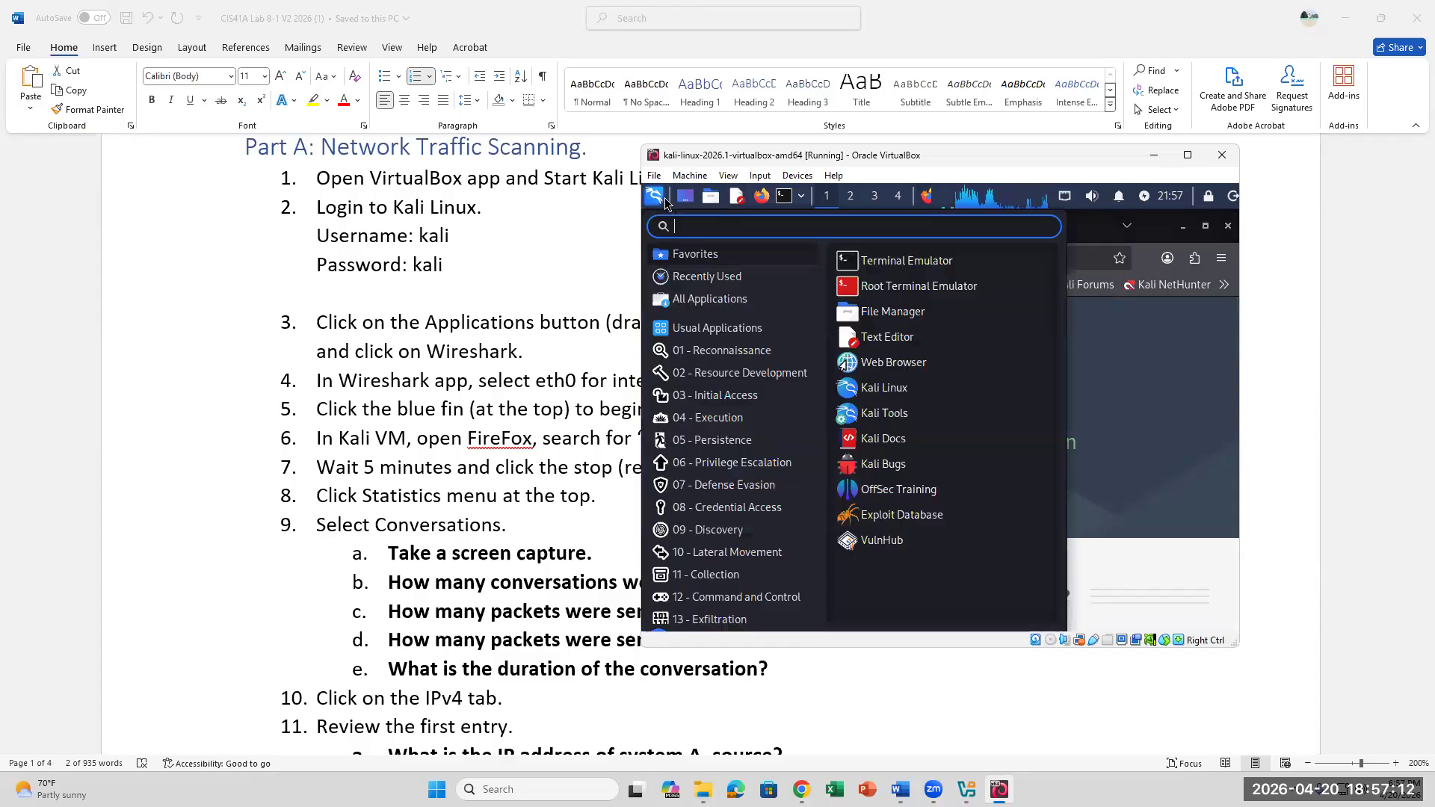
type("wireh")
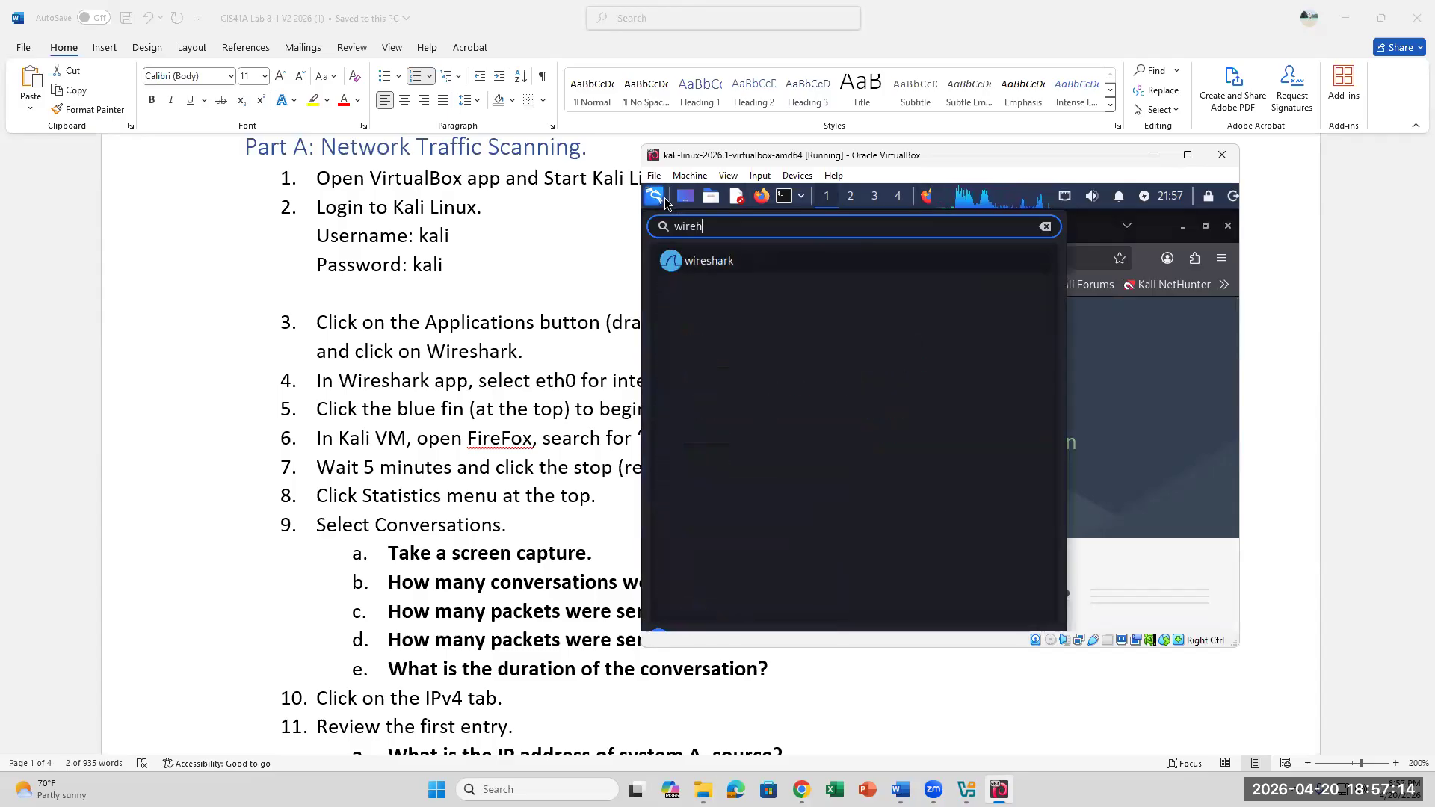
left_click(692, 261)
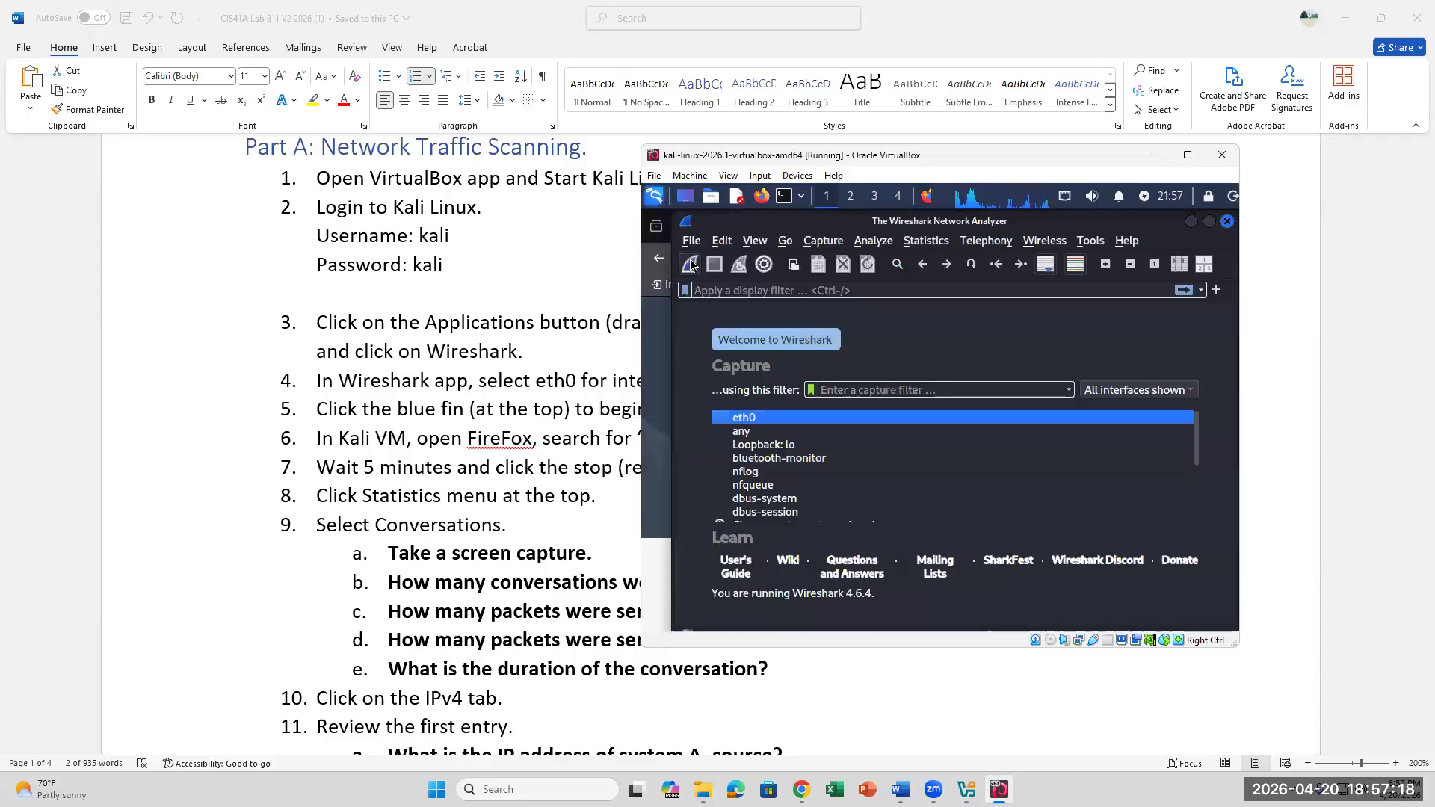
left_click(775, 420)
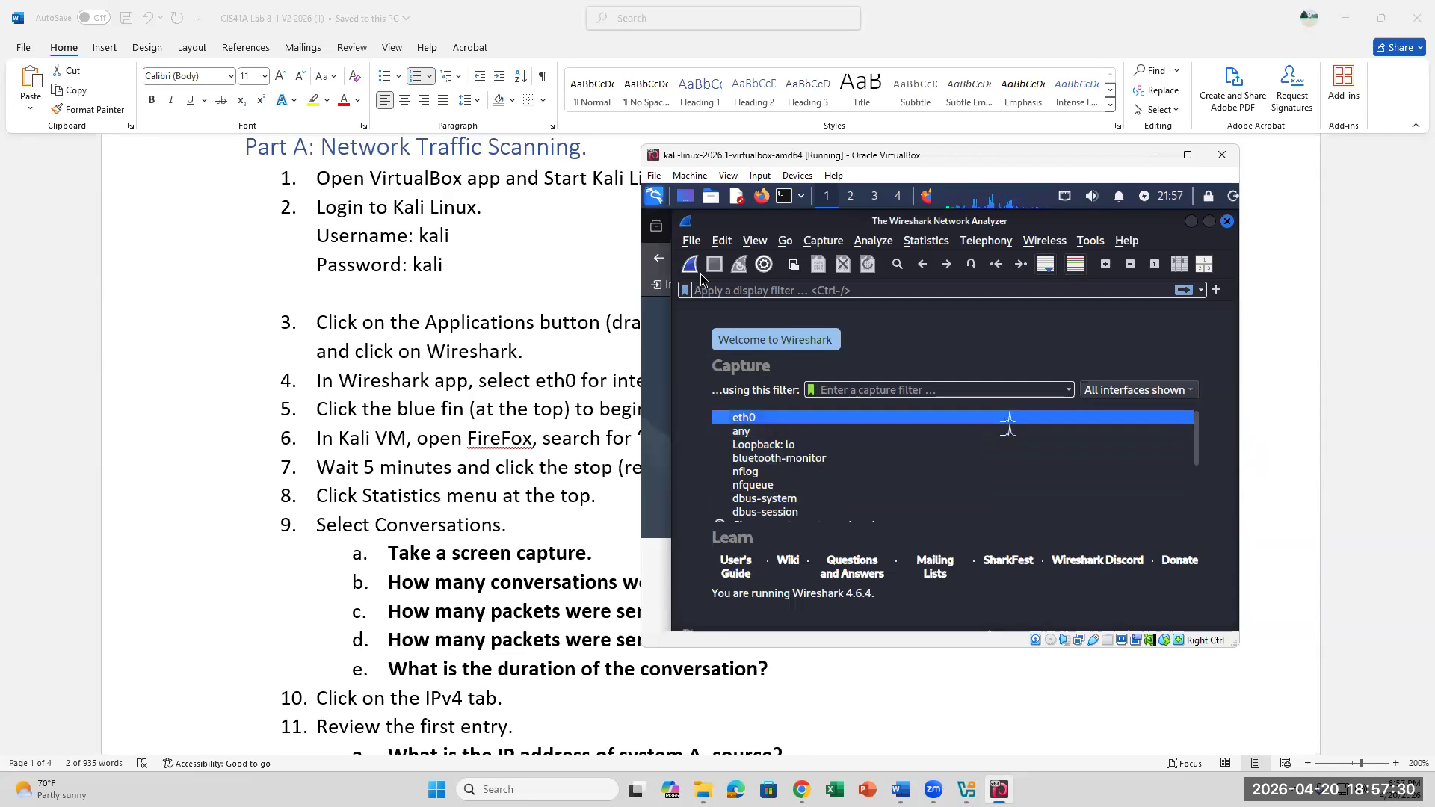
left_click(691, 266)
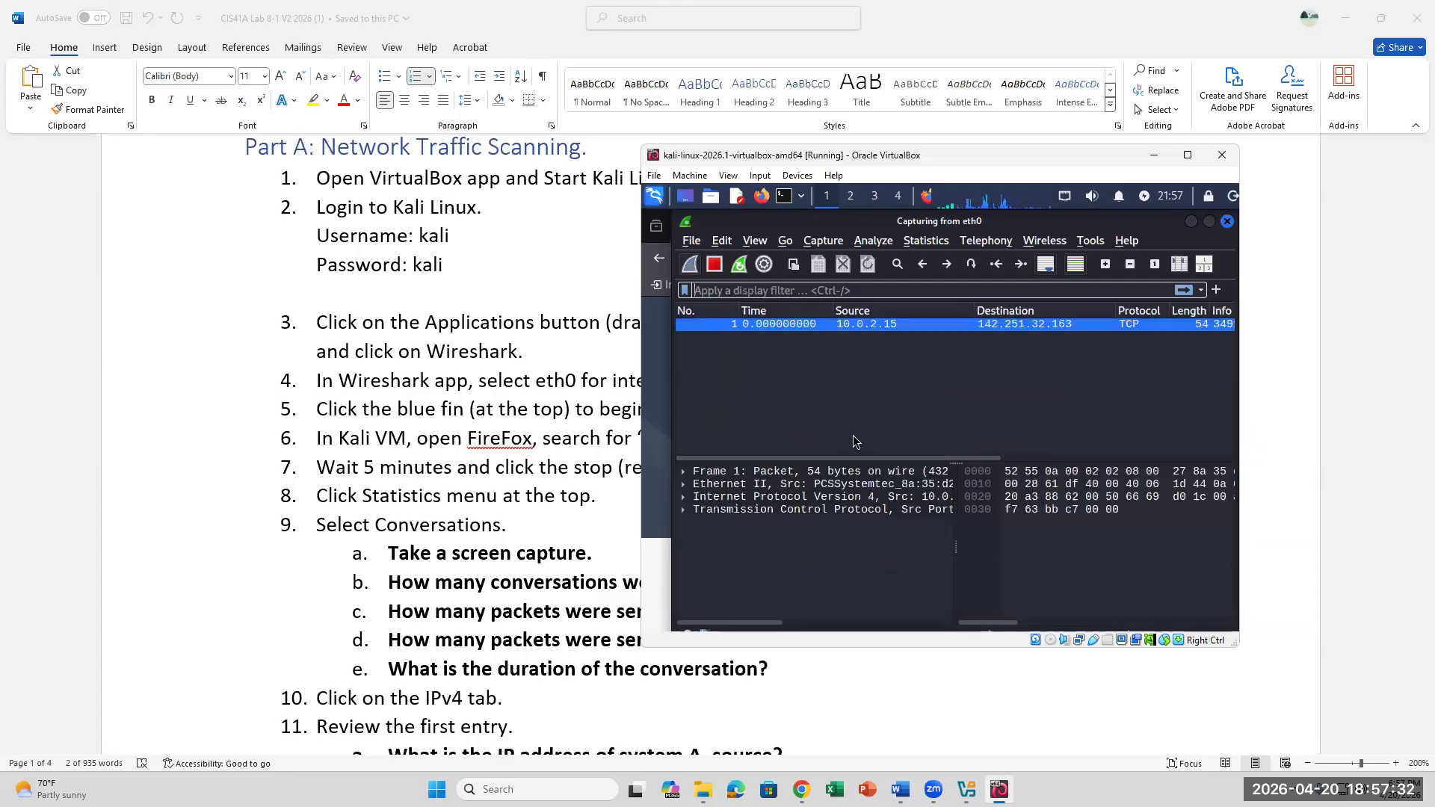
Bring Firefox forward, reload httpforever.com to generate HTTP traffic, and minimize the browser to return to the capture
left_click(655, 397)
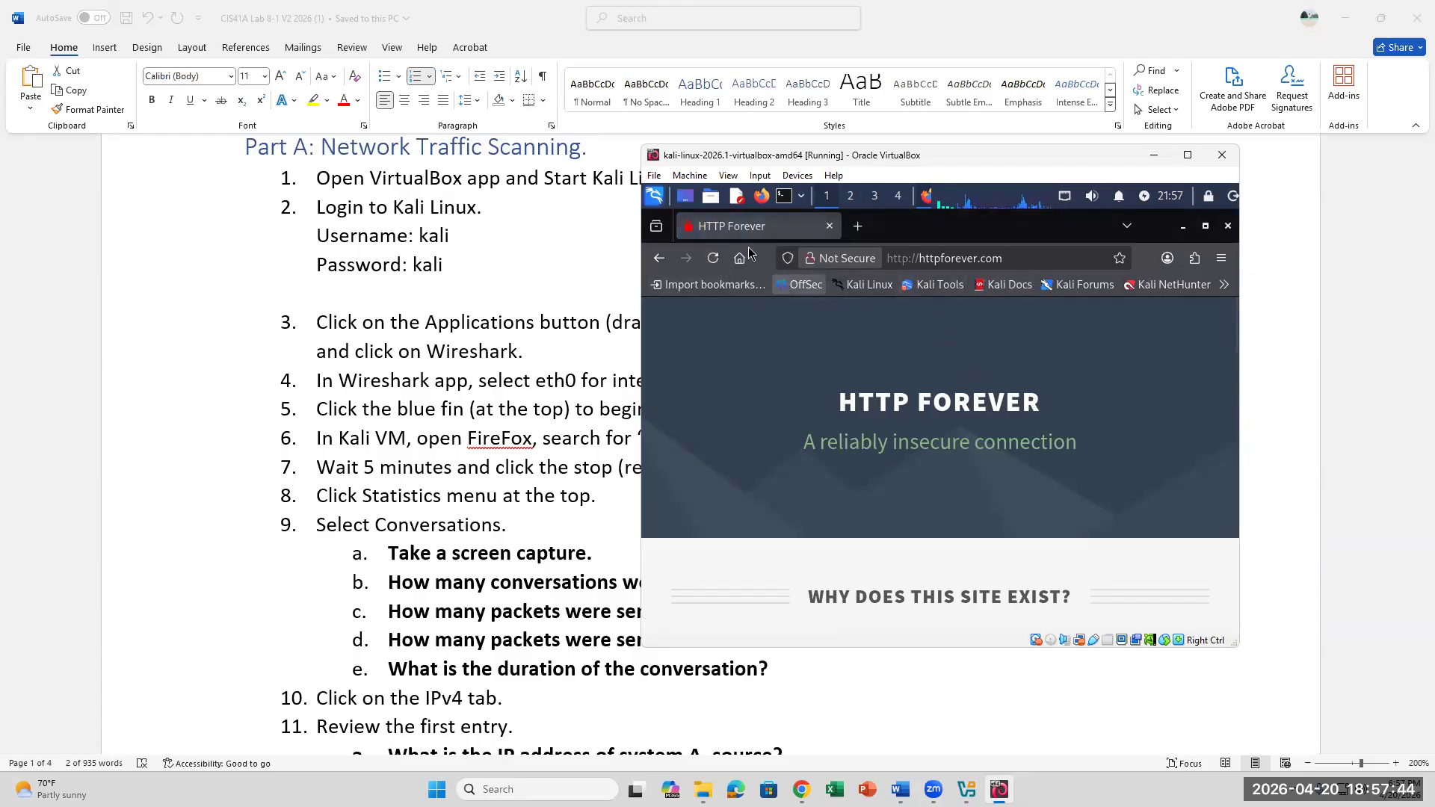
left_click(715, 259)
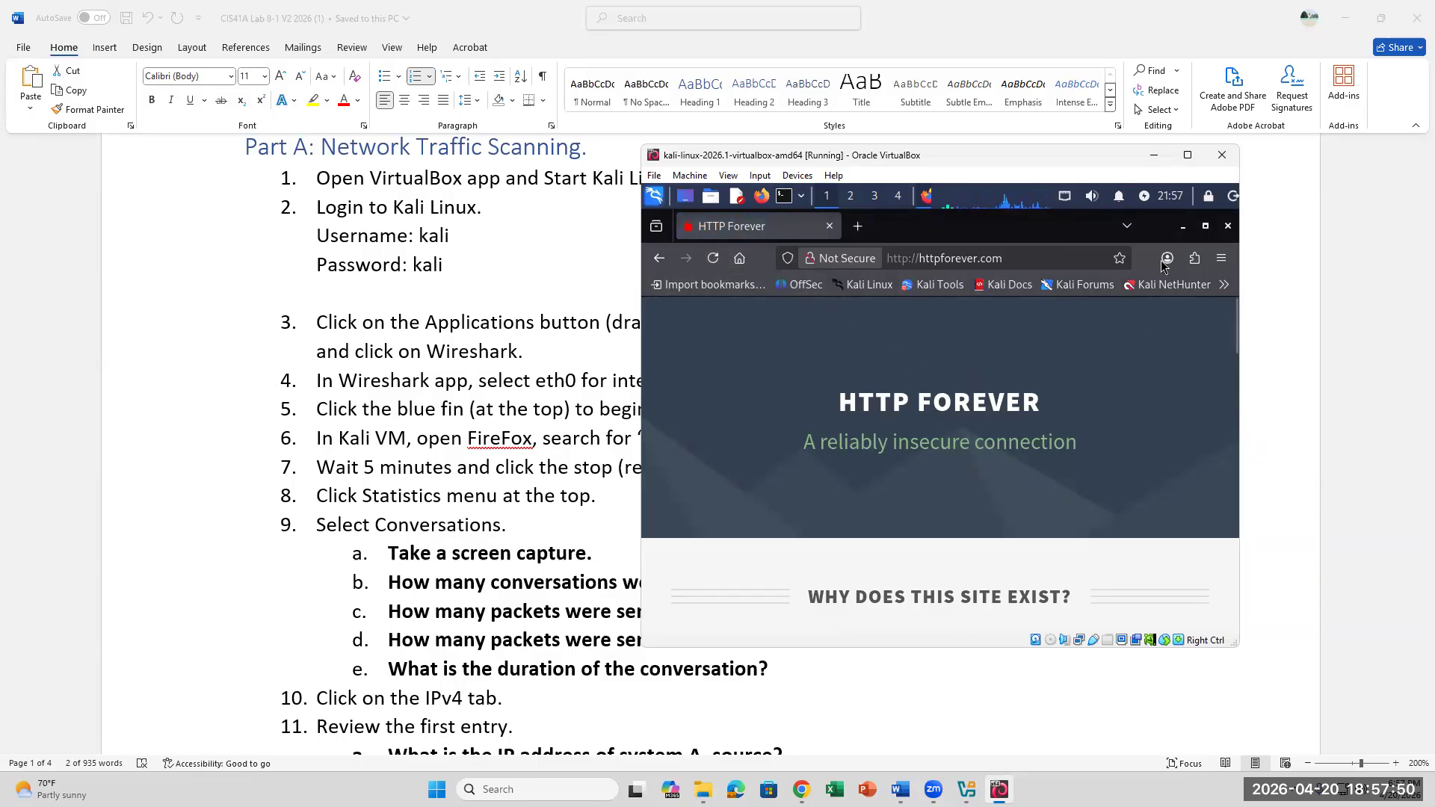
left_click(1182, 227)
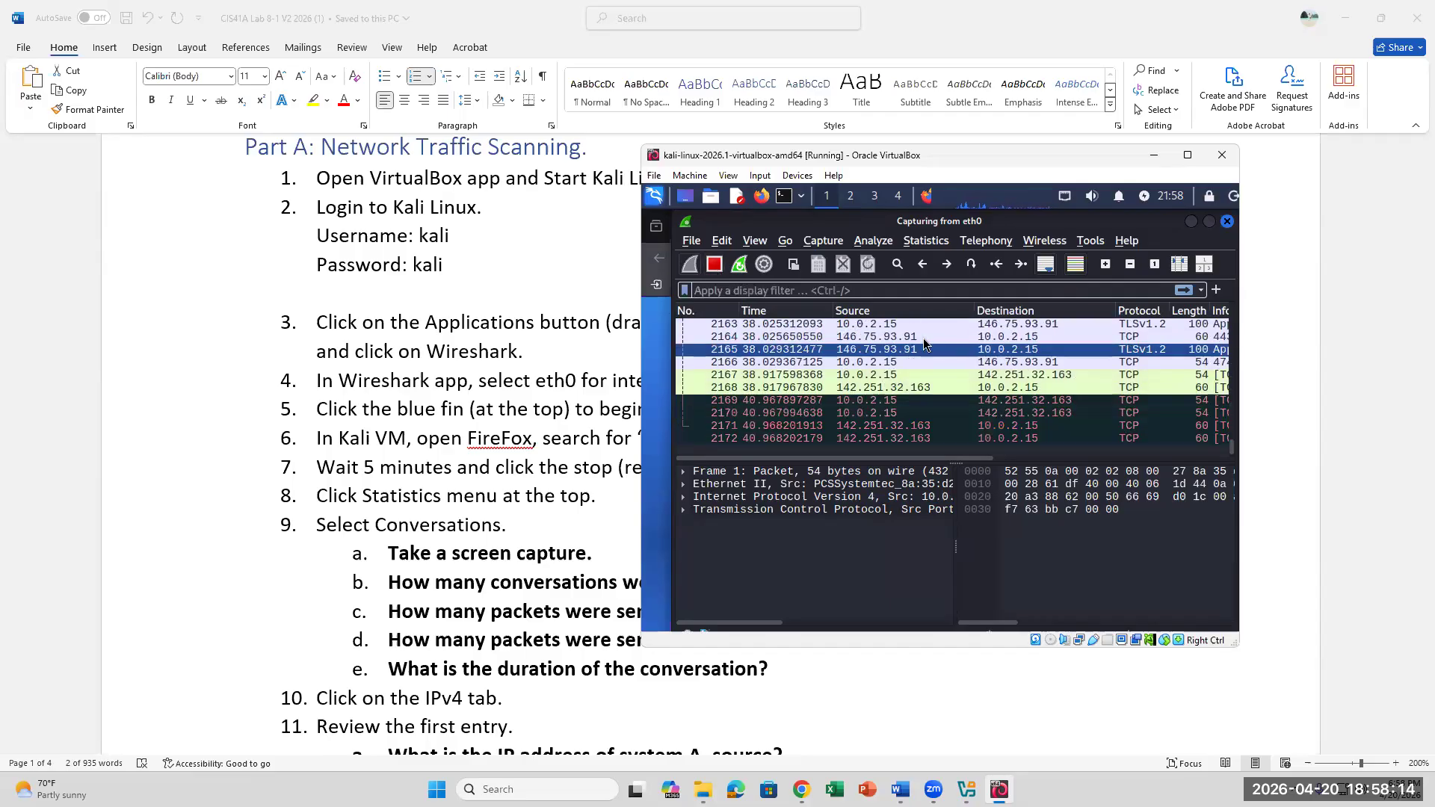
Show the HTTP Forever window again, minimize it, and stop the eth0 capture in Wireshark
mouse_move(925, 201)
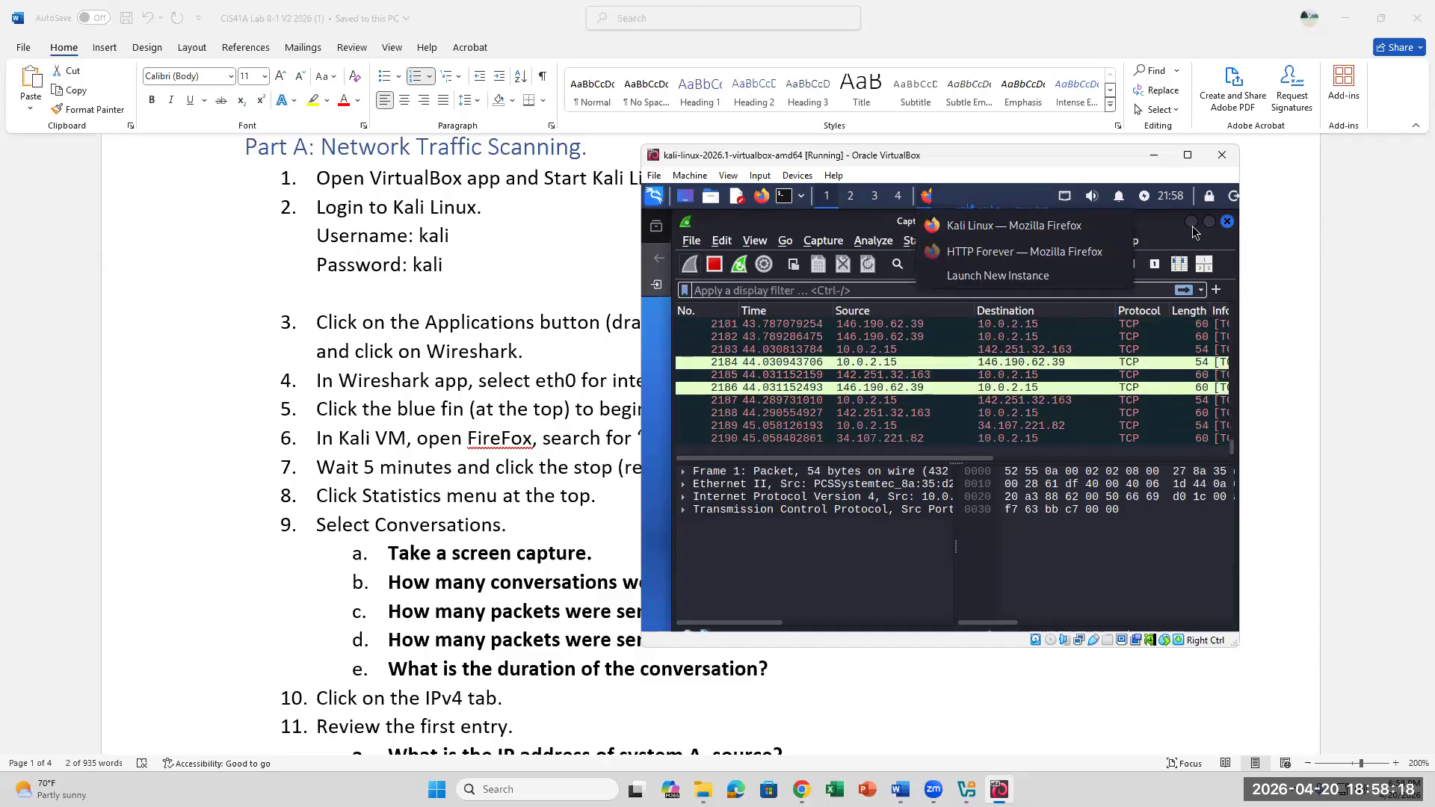
left_click(929, 196)
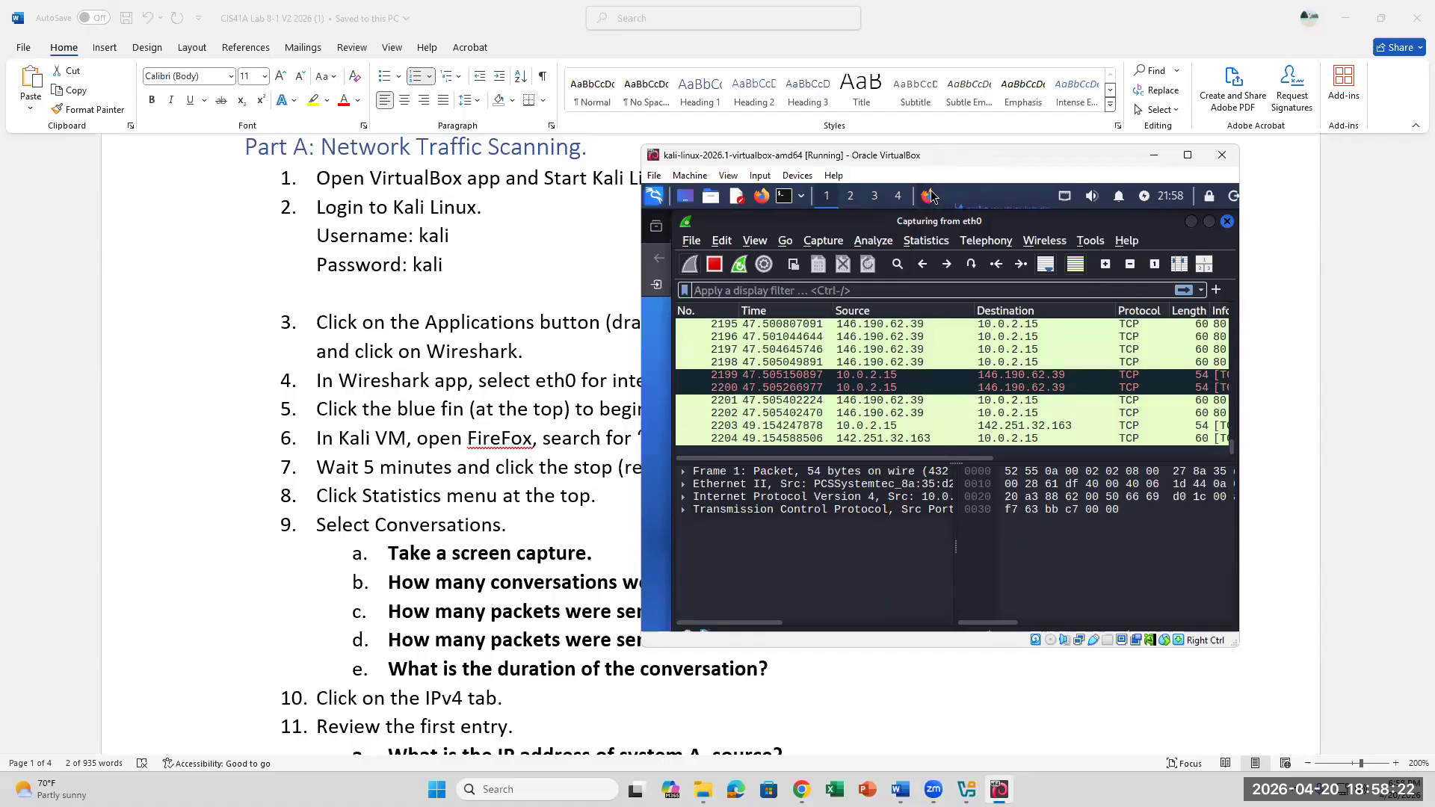
left_click(930, 197)
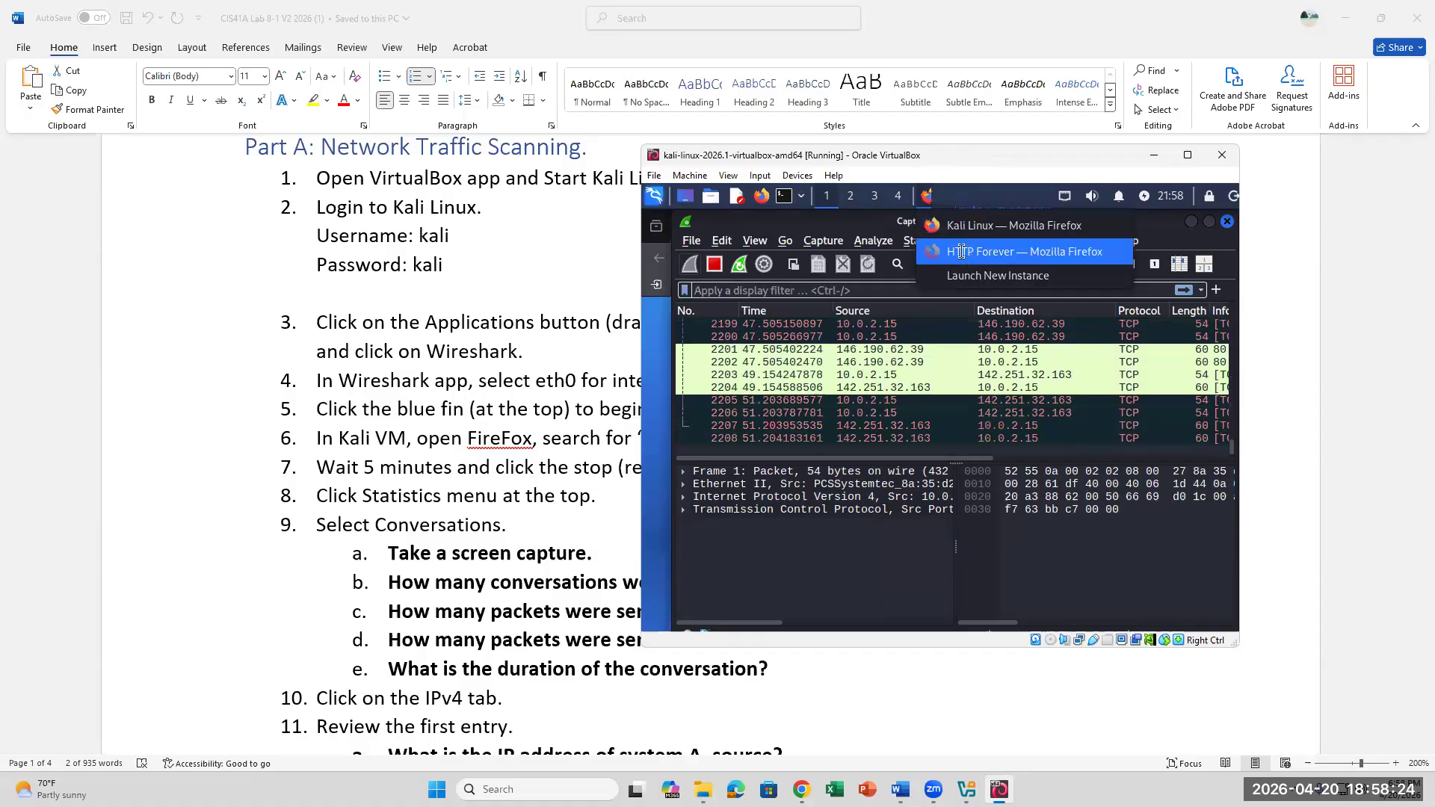
left_click(962, 252)
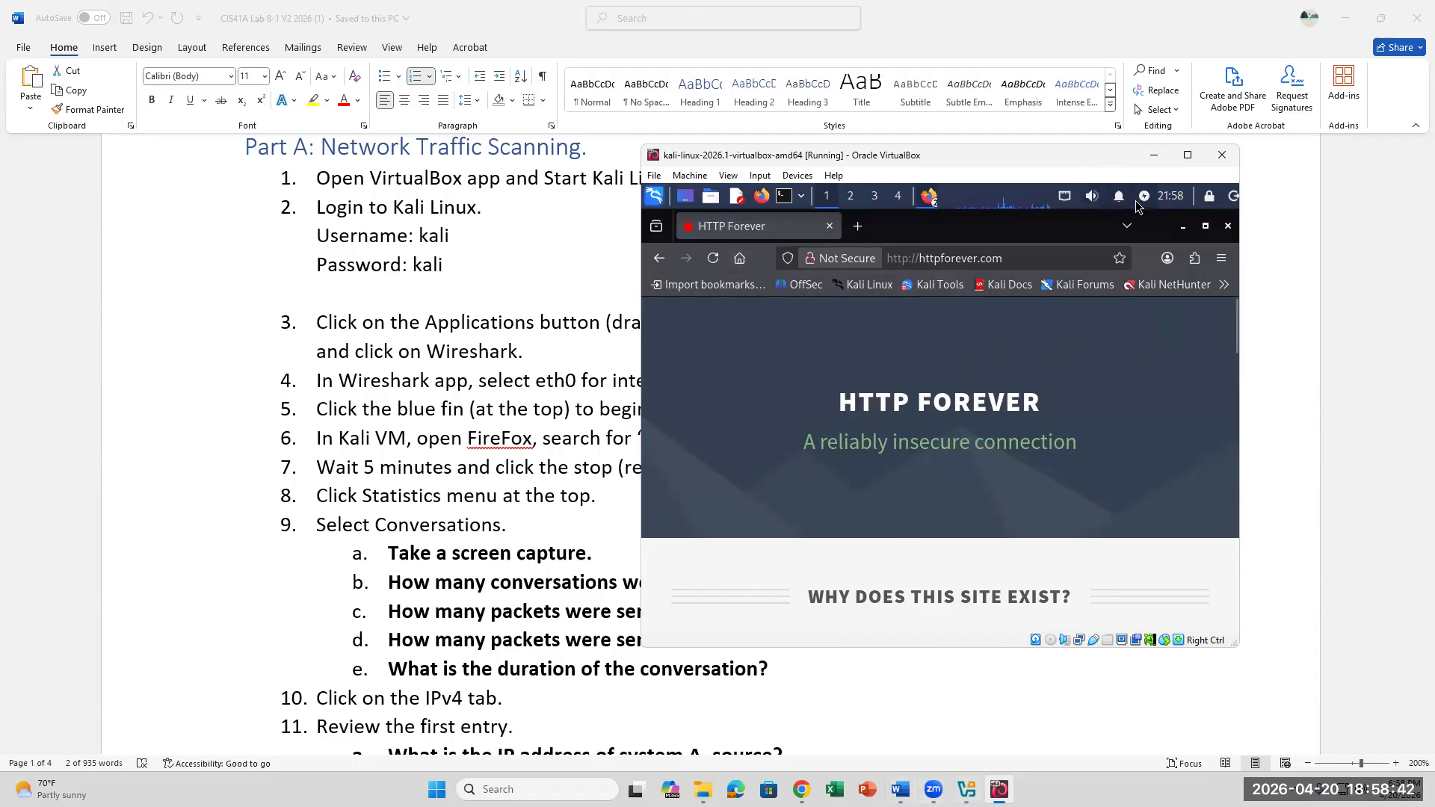
left_click(1185, 232)
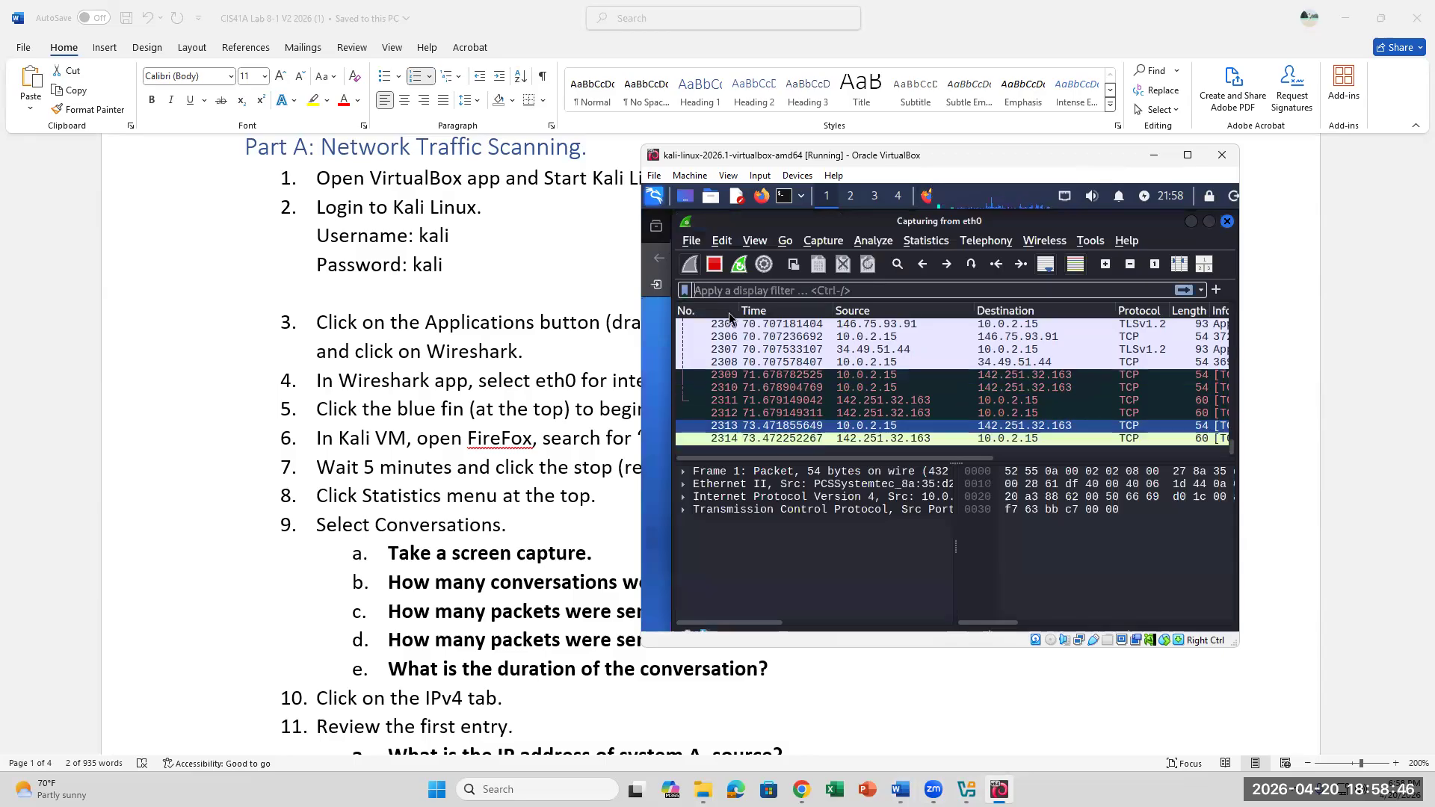
left_click(713, 265)
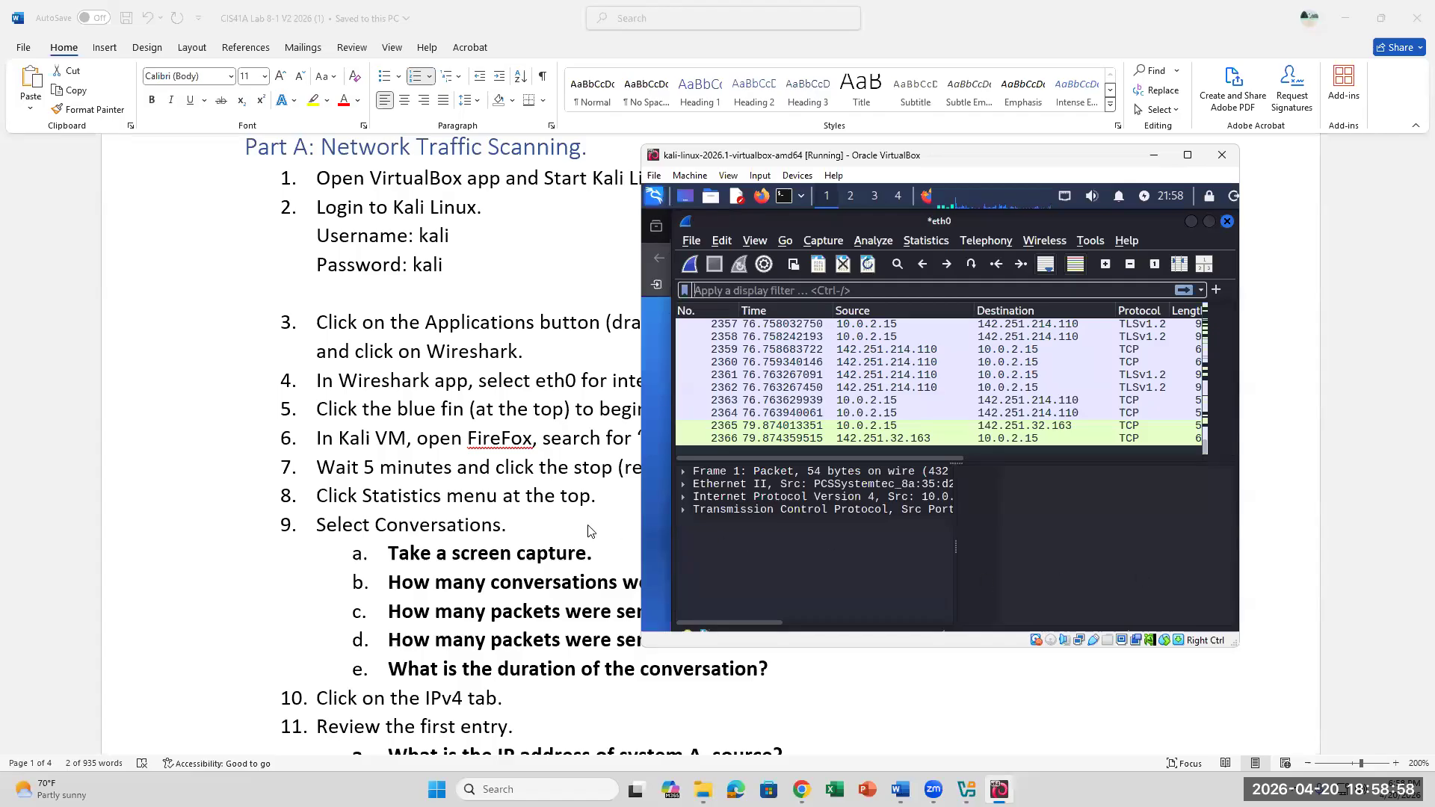
Switch to the lab document and review steps 7 and 8 on stopping the capture and using Statistics
left_click(608, 519)
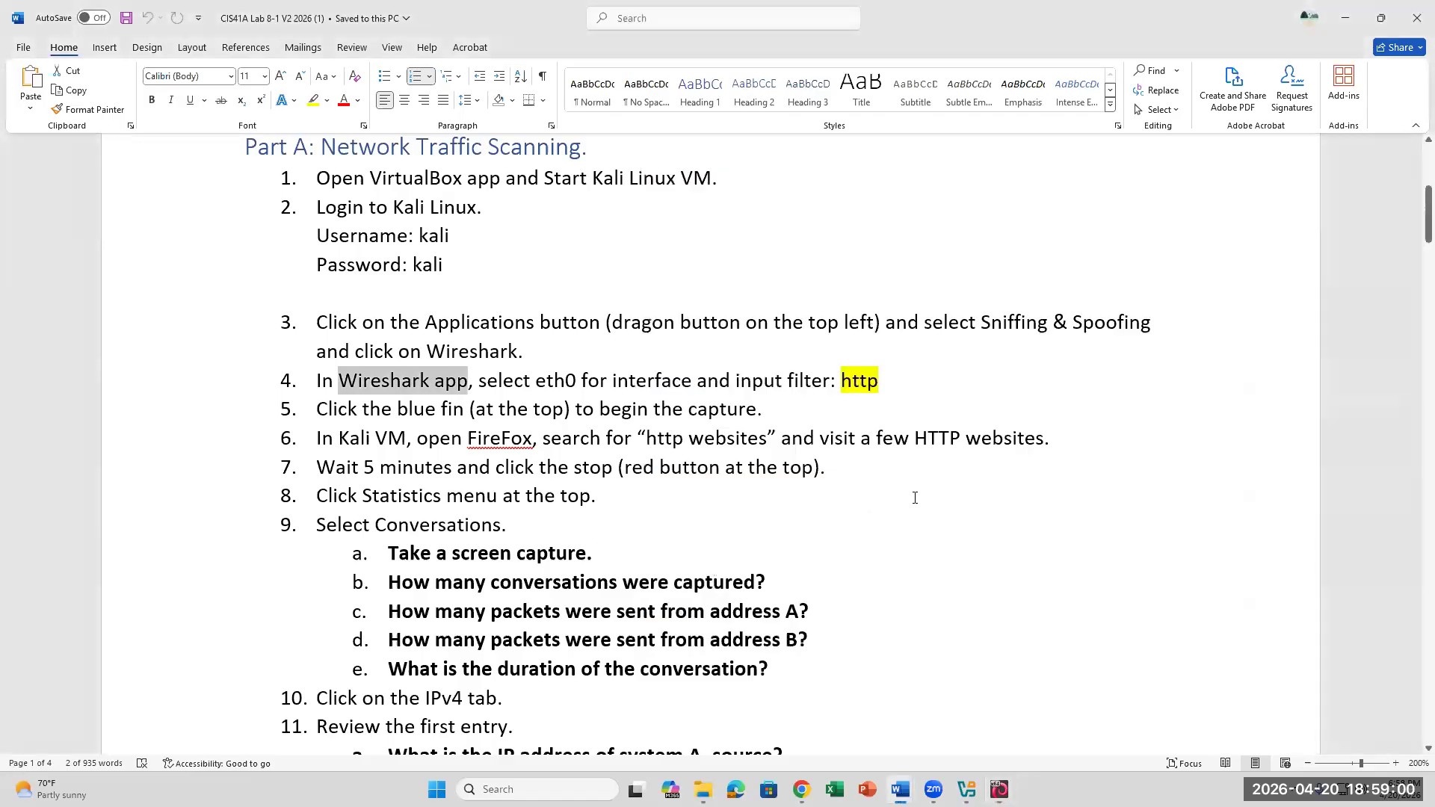
left_click(862, 469)
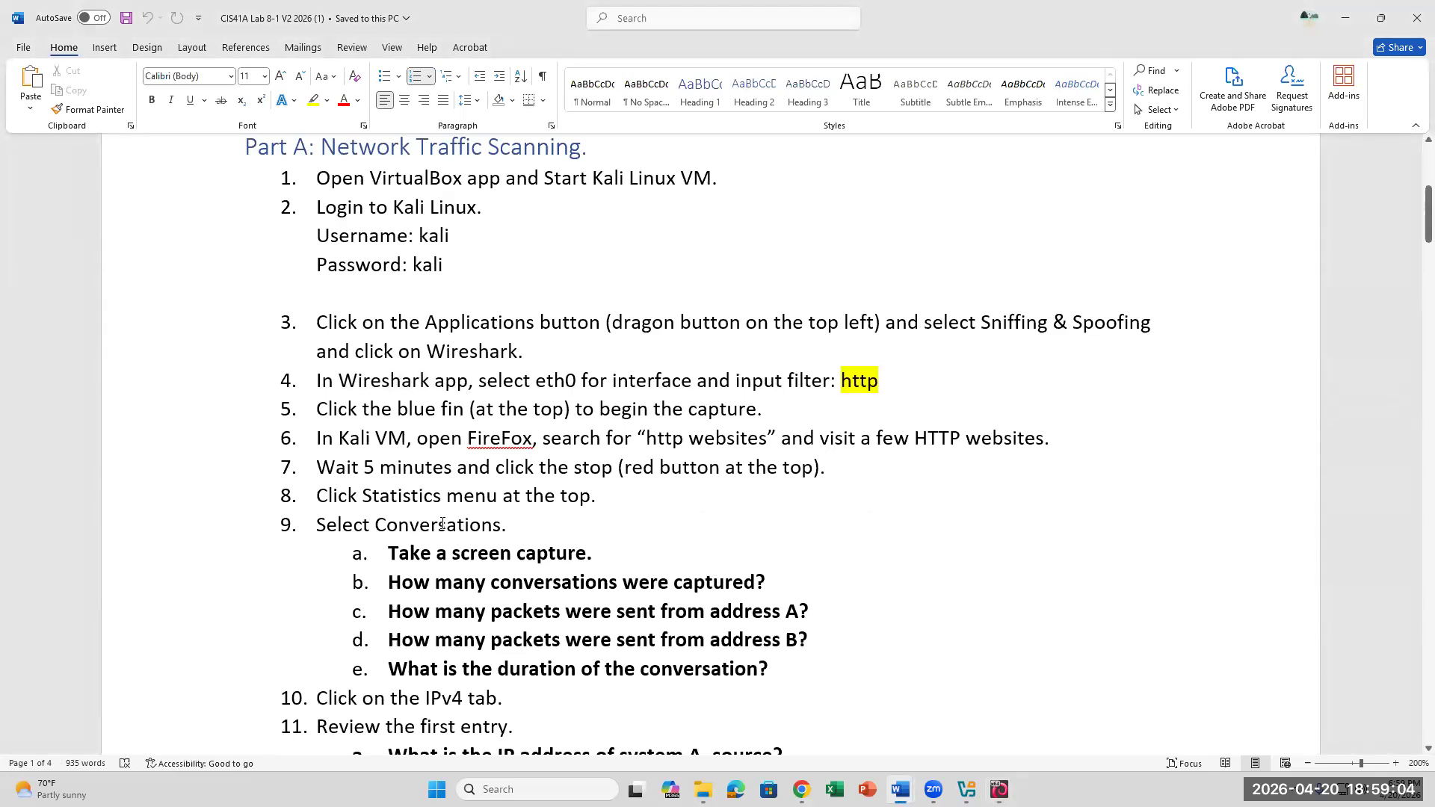
left_click_drag(317, 468, 800, 489)
left_click(602, 495)
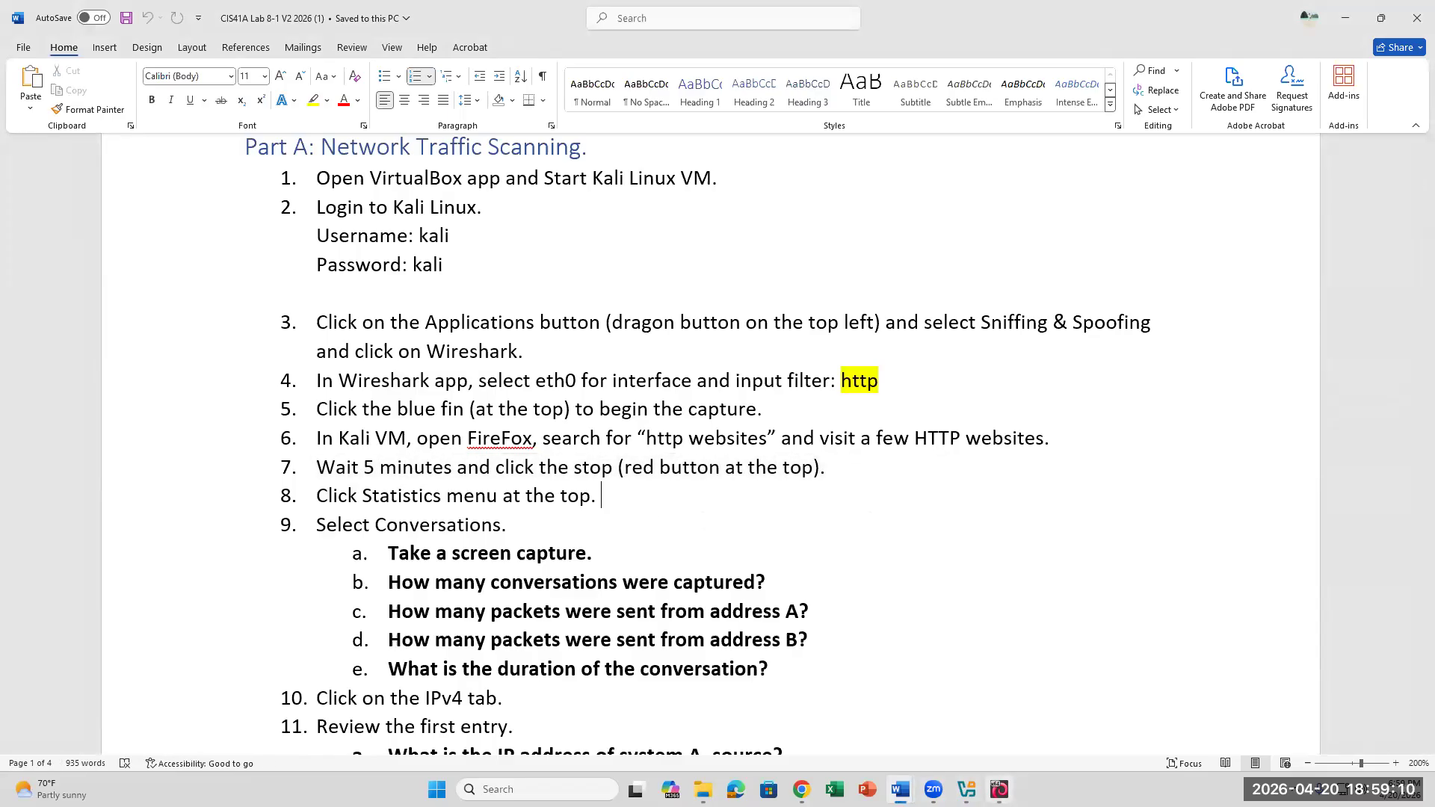
Return to Wireshark in the Kali VM and open the Conversations statistics for the eth0 capture
left_click(999, 789)
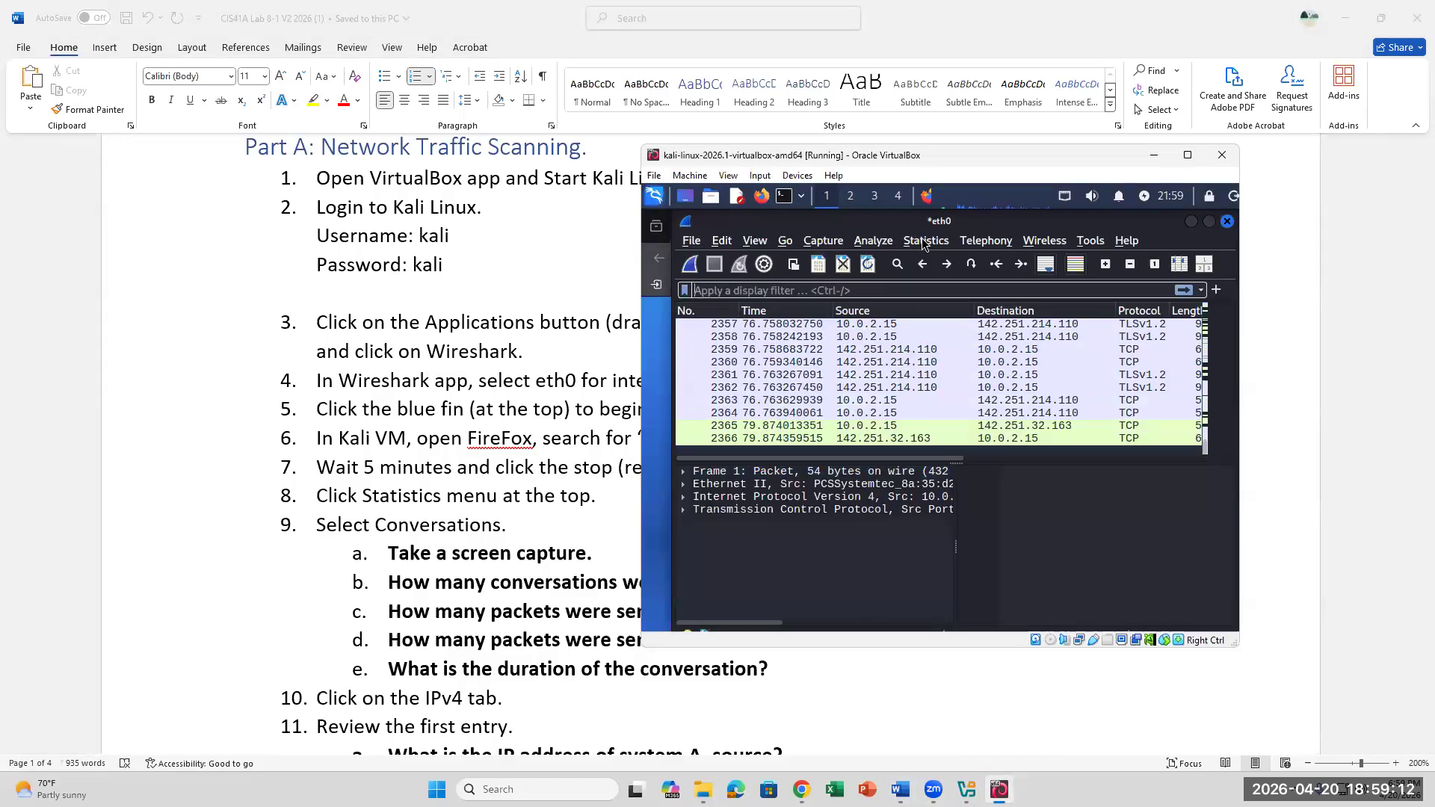
left_click(924, 242)
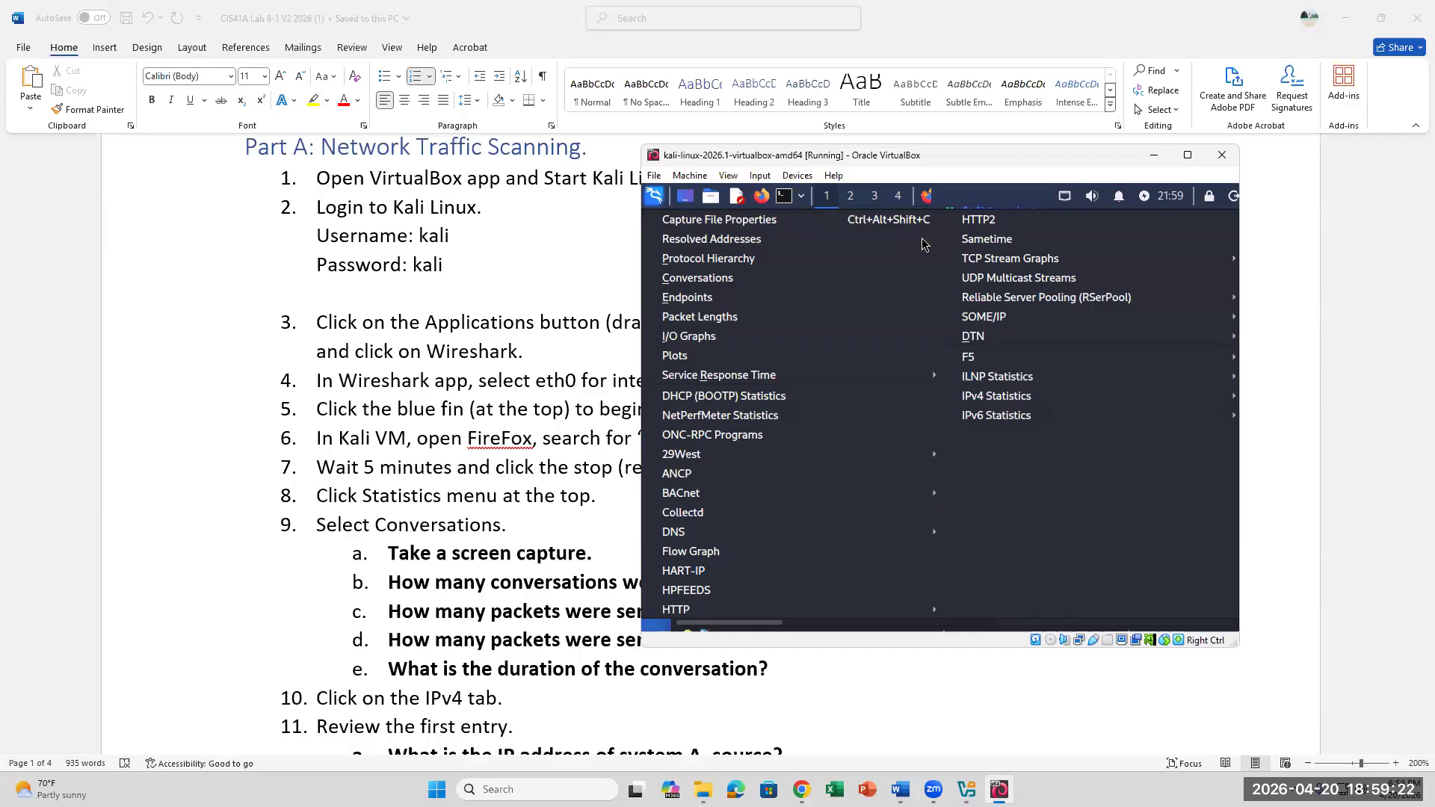
left_click(750, 286)
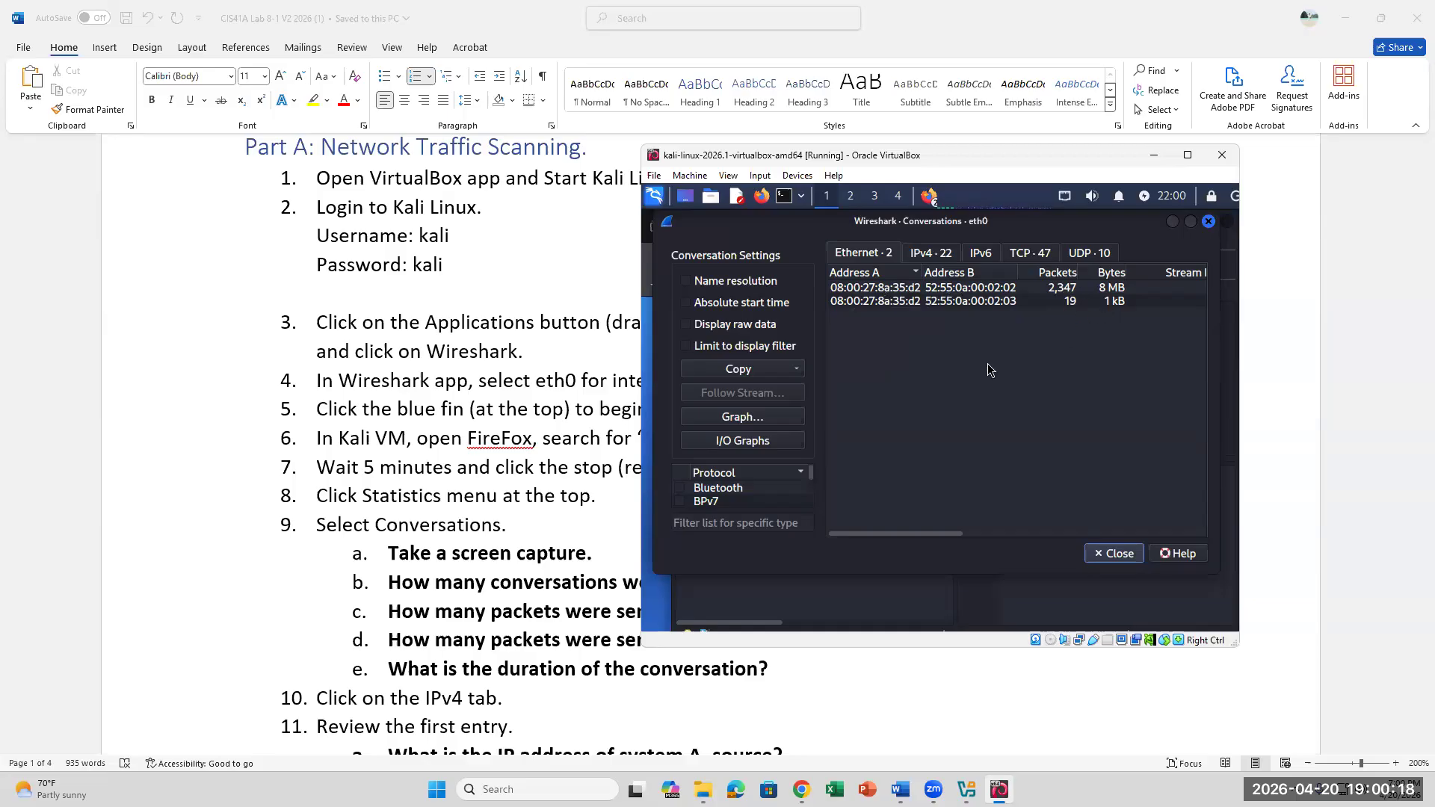
Check the lab questions on packets sent from addresses A and B, and return to Wireshark's Conversations window
left_click(580, 623)
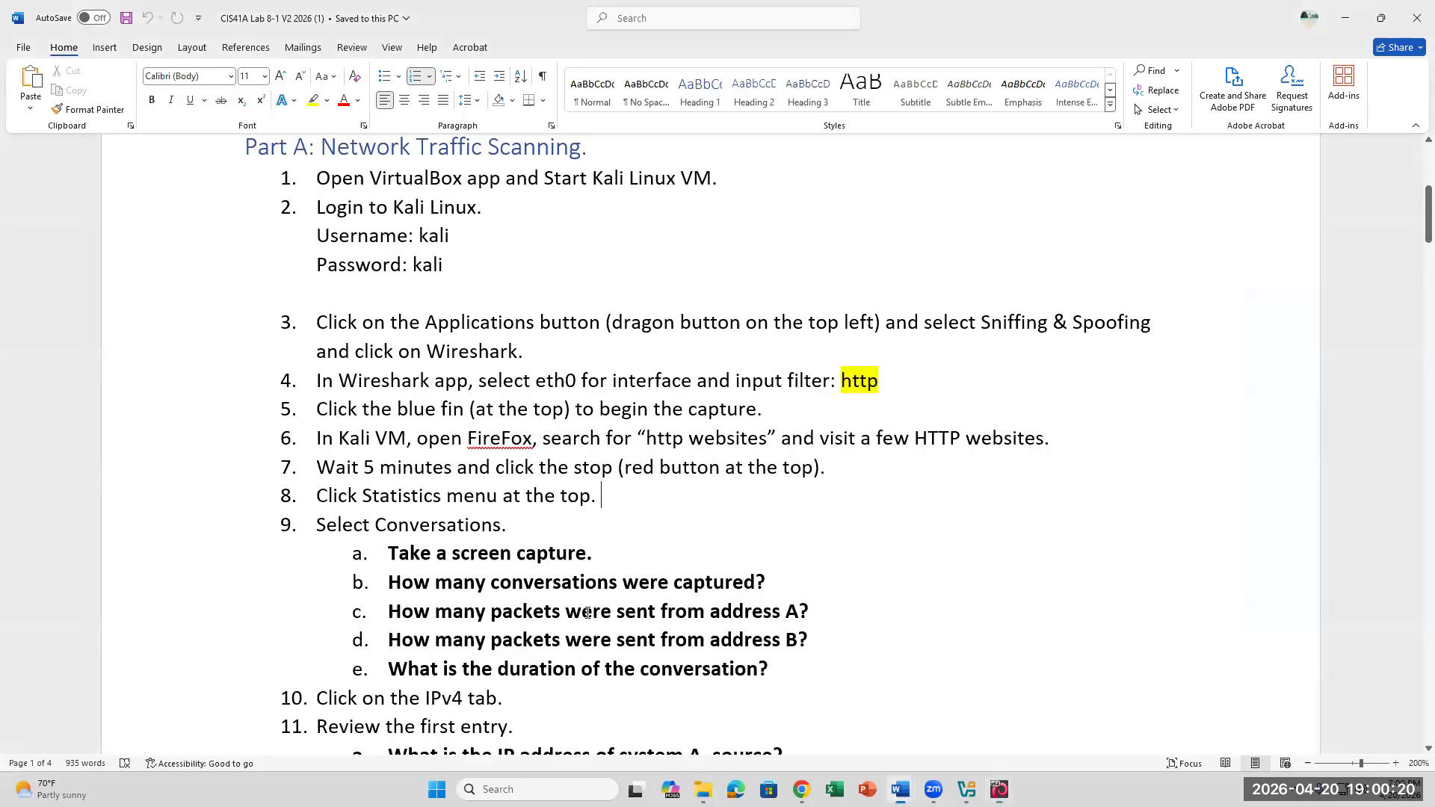
left_click(824, 612)
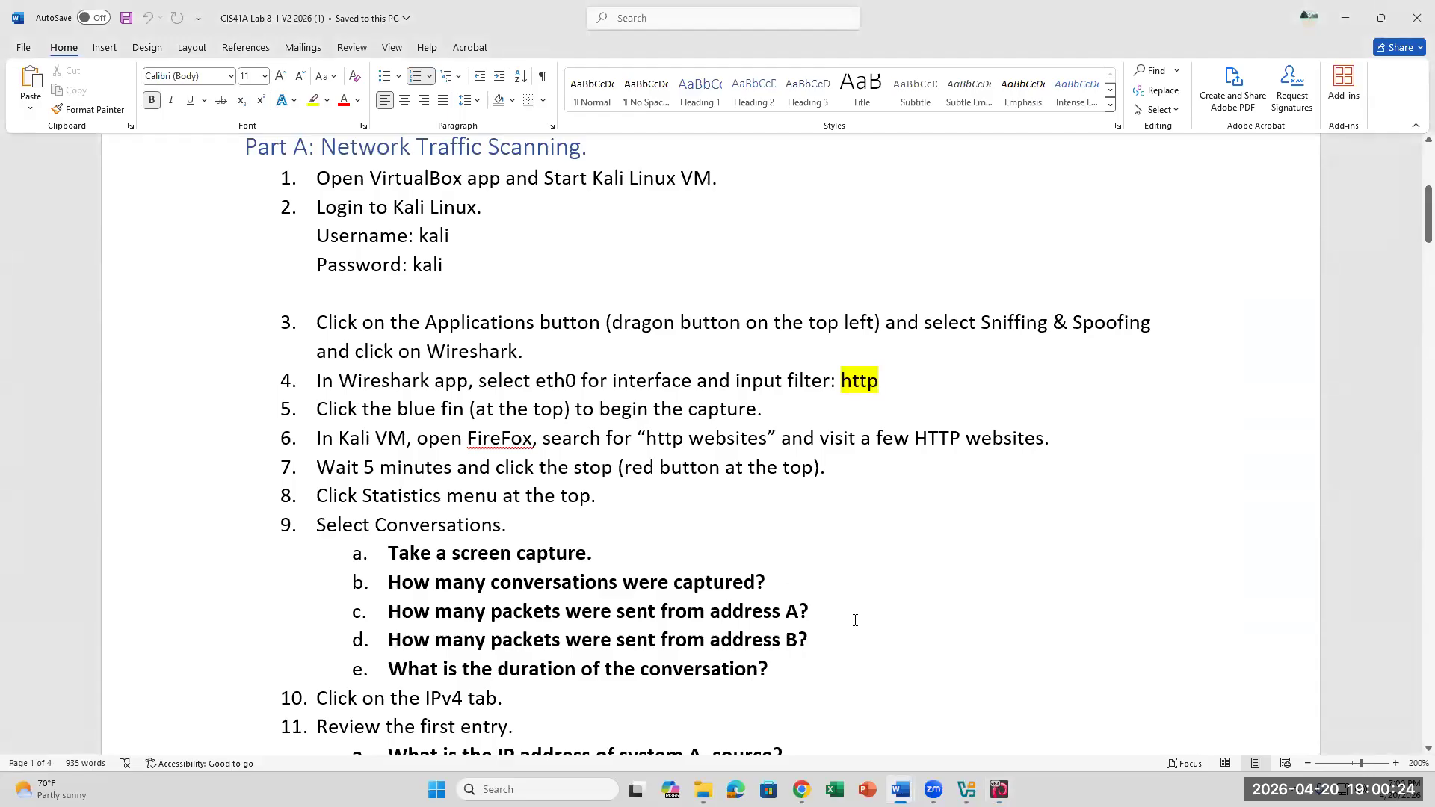
mouse_move(933, 790)
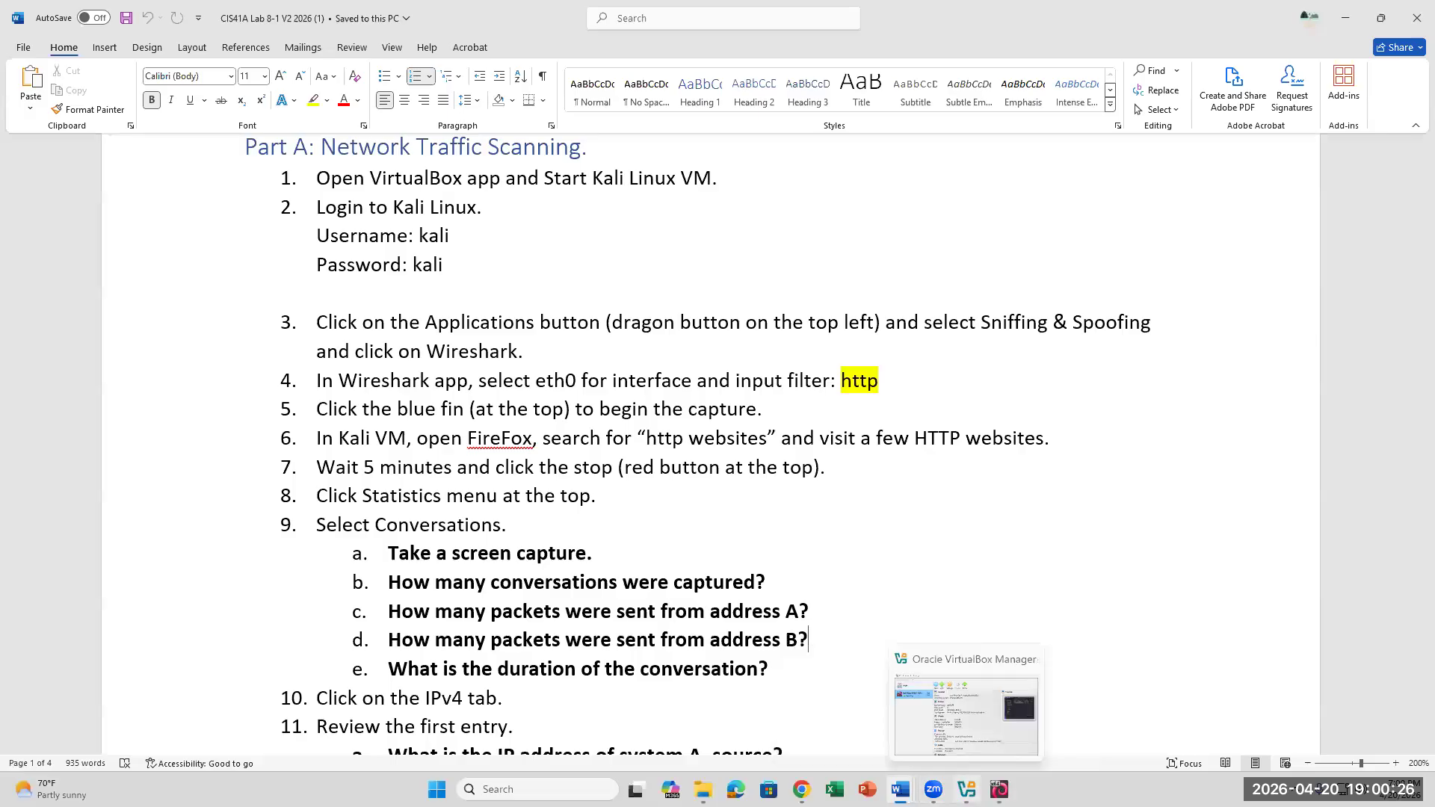
left_click(1000, 790)
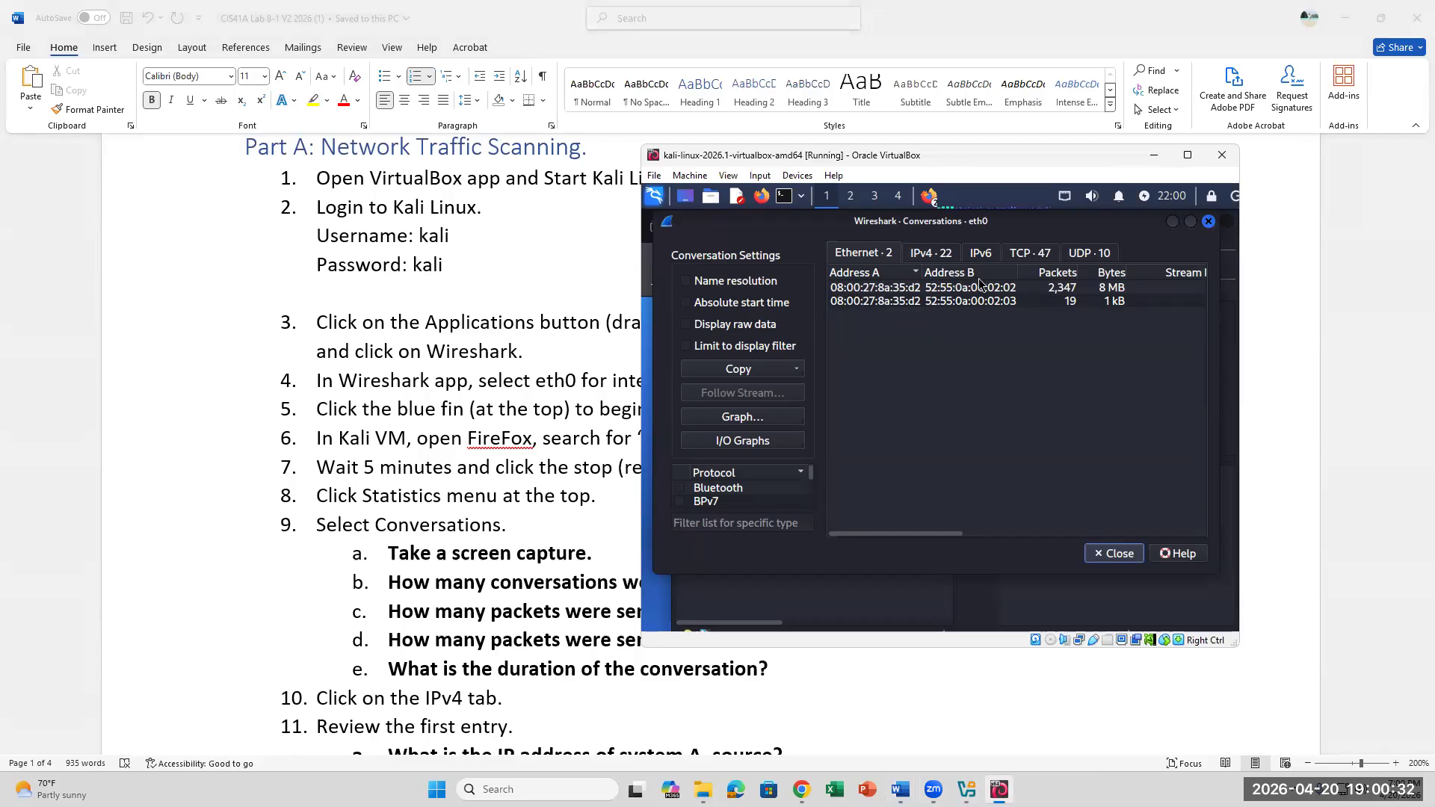
Inspect the first Ethernet conversation, and open the IPv4 conversations to select their first entry
left_click(869, 293)
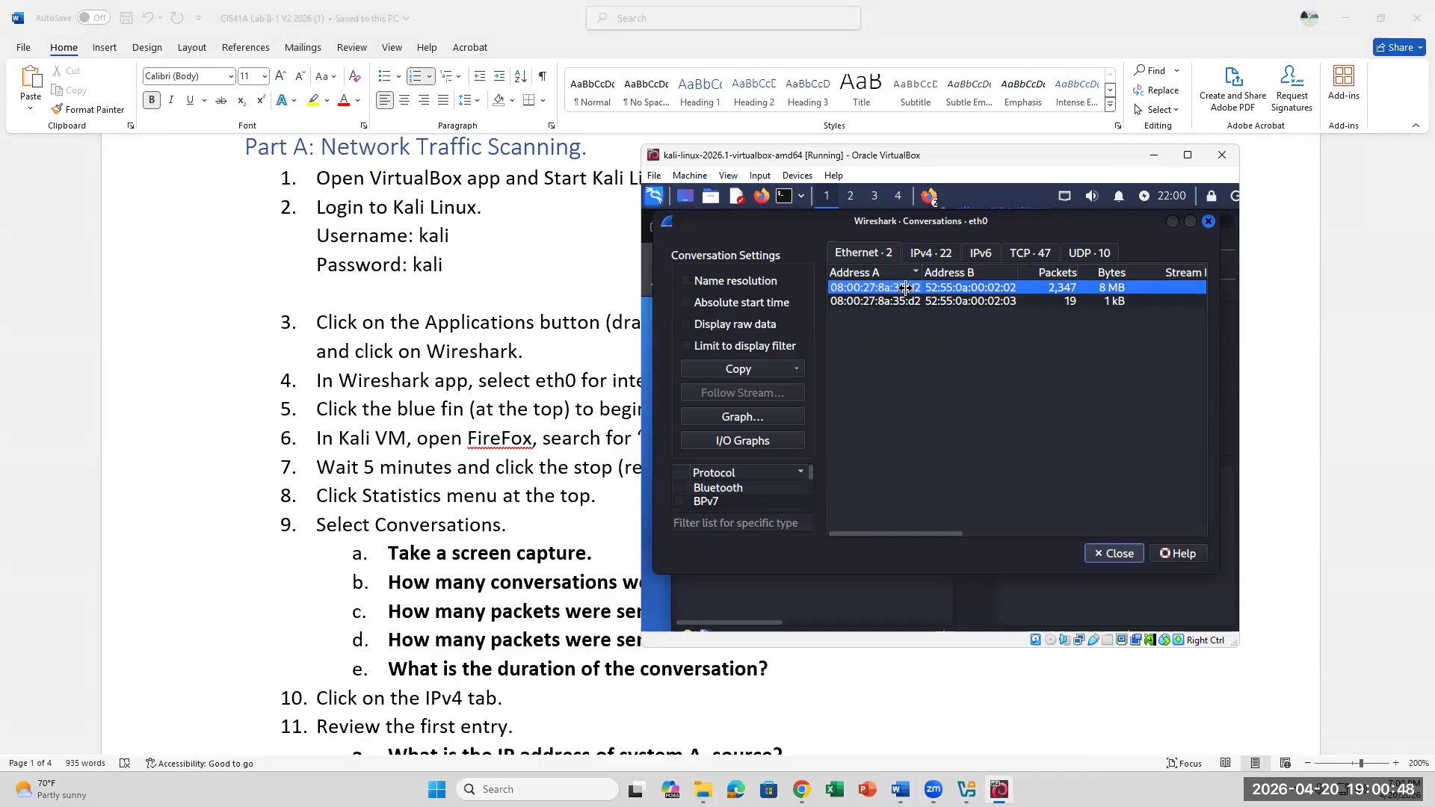
left_click(932, 251)
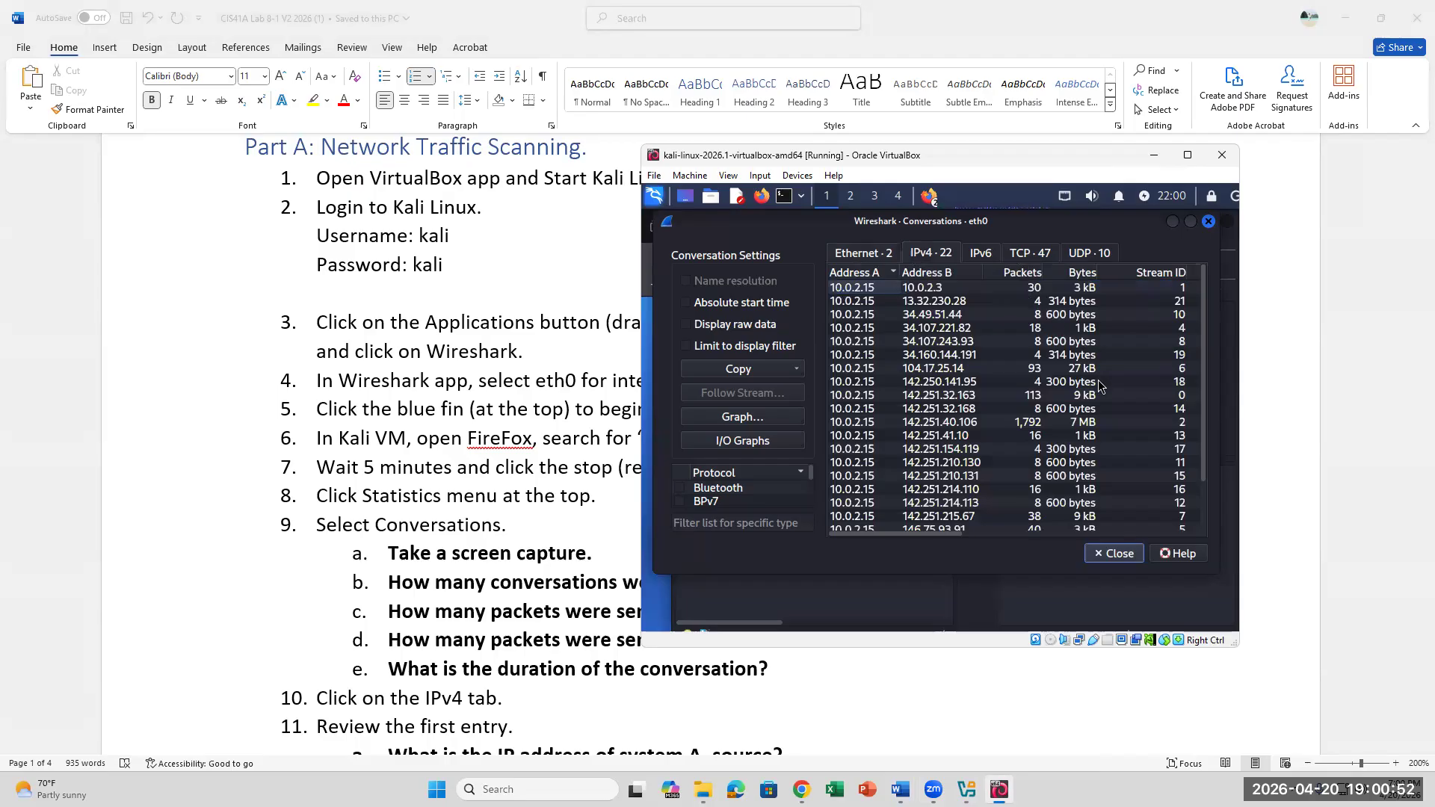
left_click(844, 291)
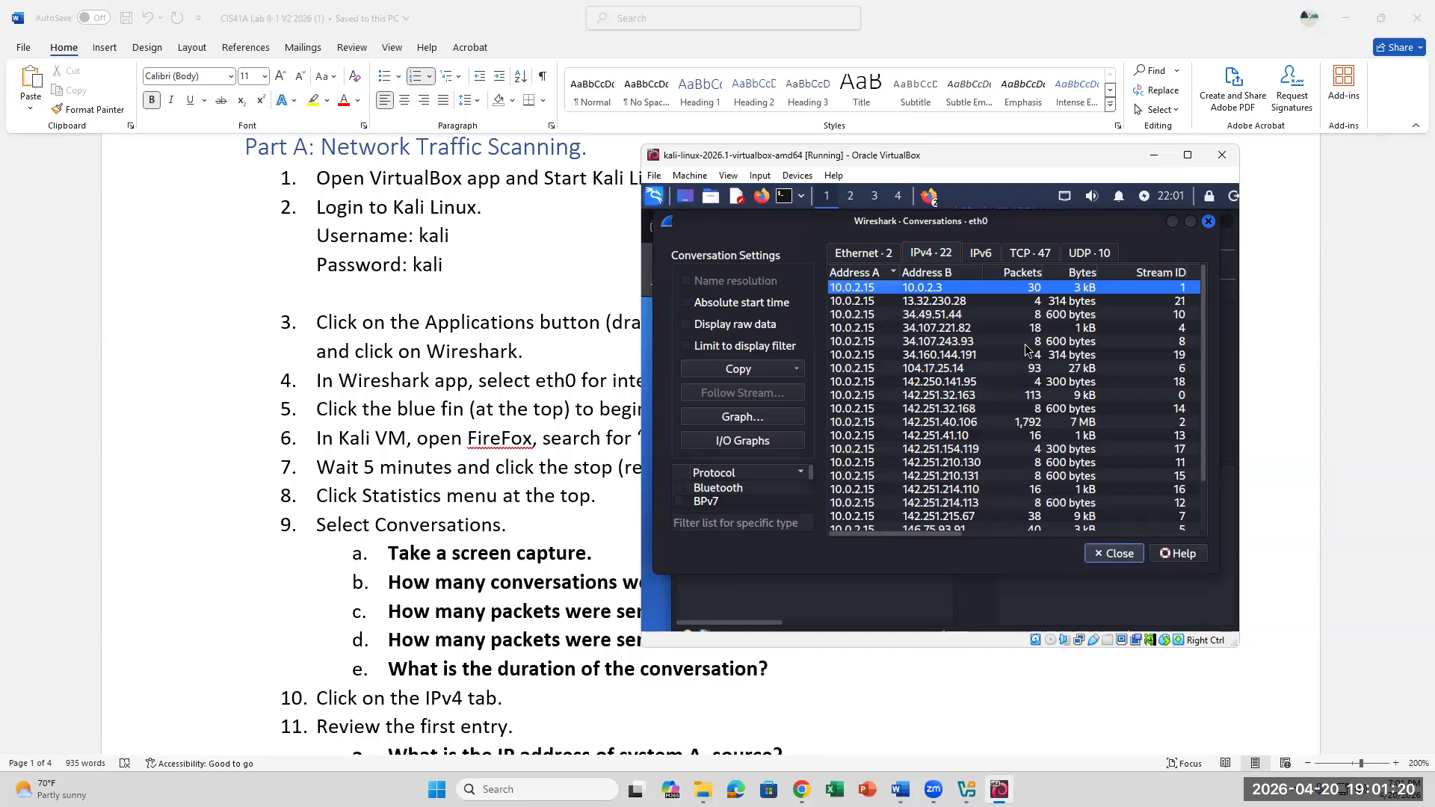
Examine the packets A to B, packets B to A, duration and bit-rate columns of the IPv4 conversations, and select the 34.160.144.191 entry
mouse_move(930, 529)
left_mouse_down()
mouse_move(989, 531)
mouse_move(944, 532)
left_mouse_up()
left_click(997, 532)
left_click(1073, 530)
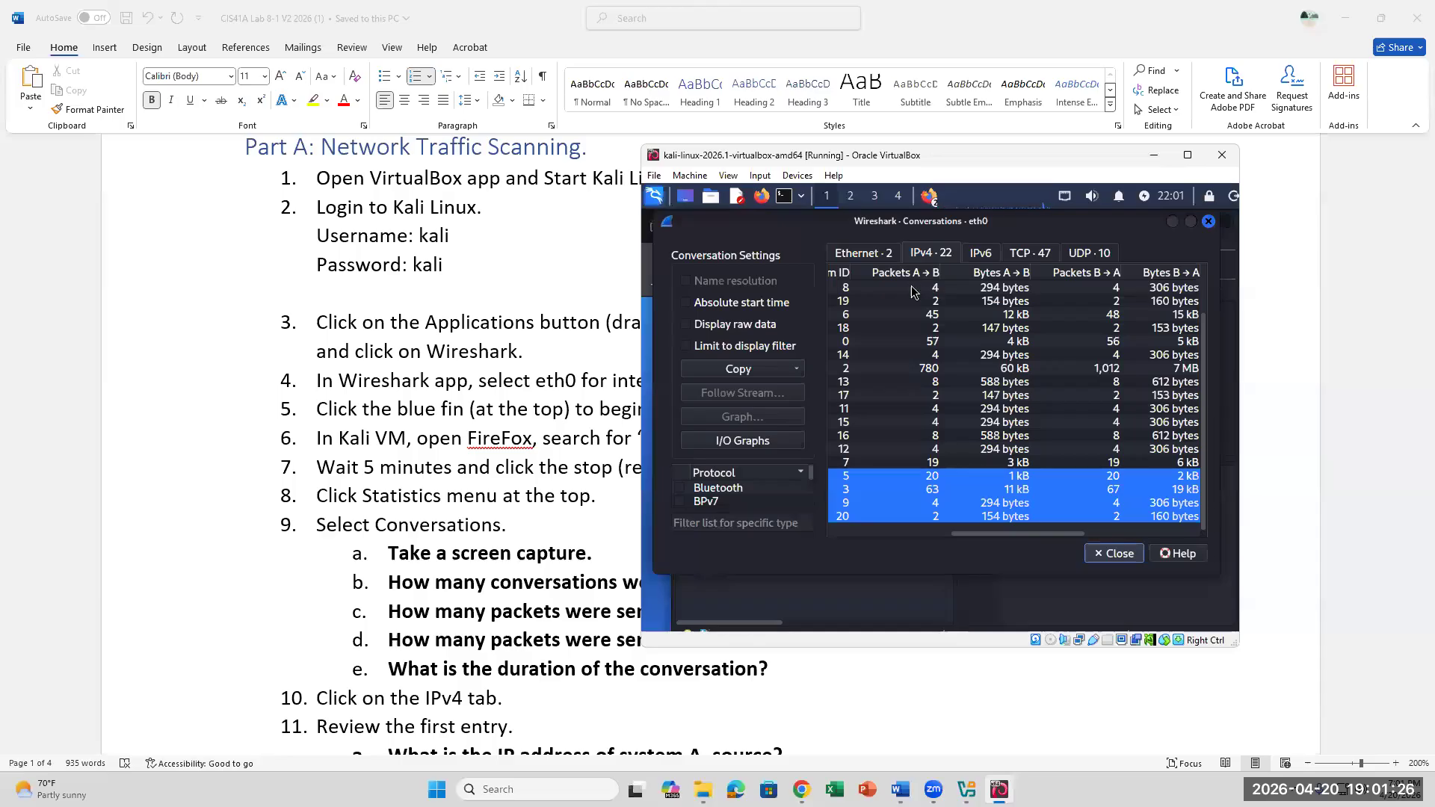
left_click(941, 290)
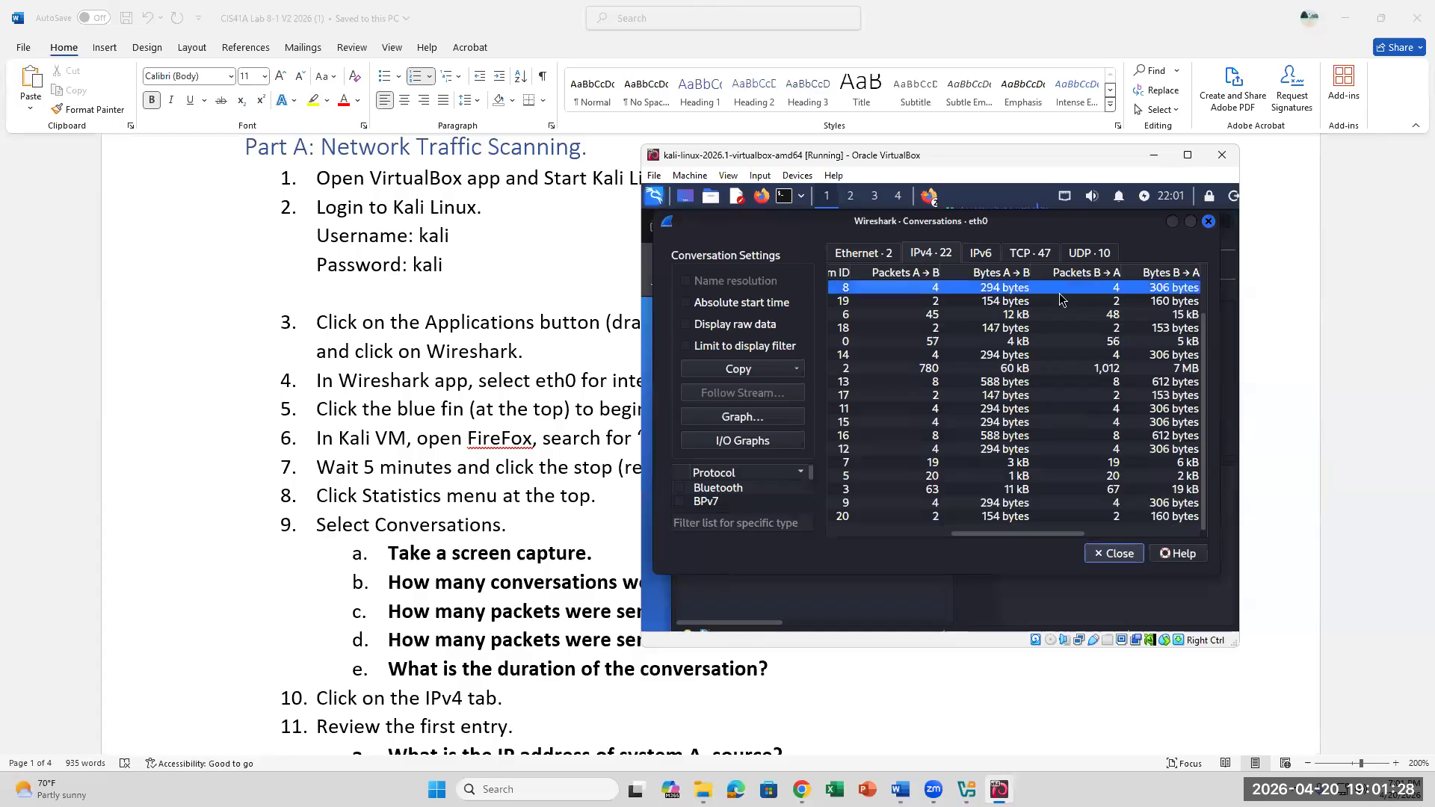
left_click_drag(1025, 534, 1099, 535)
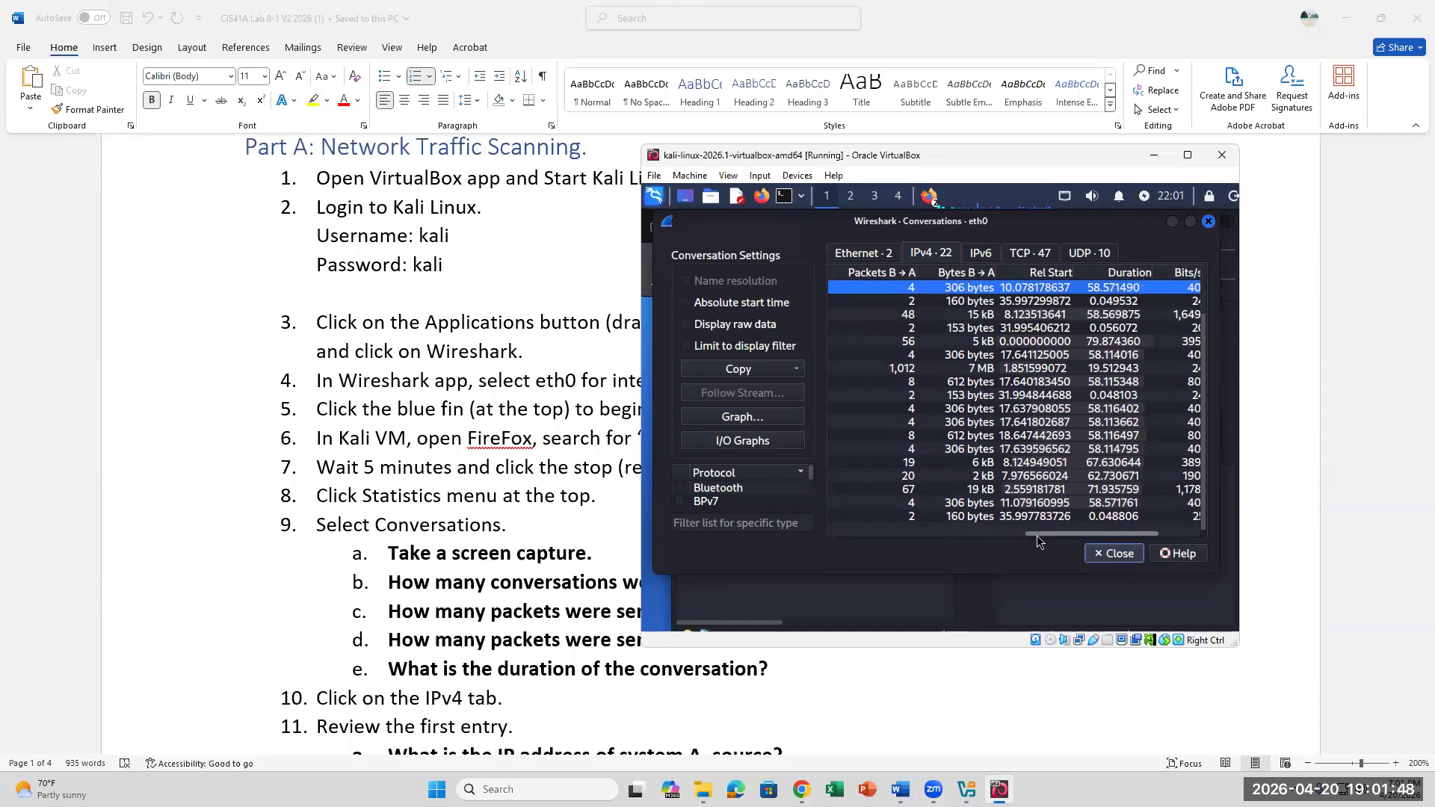
left_click_drag(1037, 535, 1077, 540)
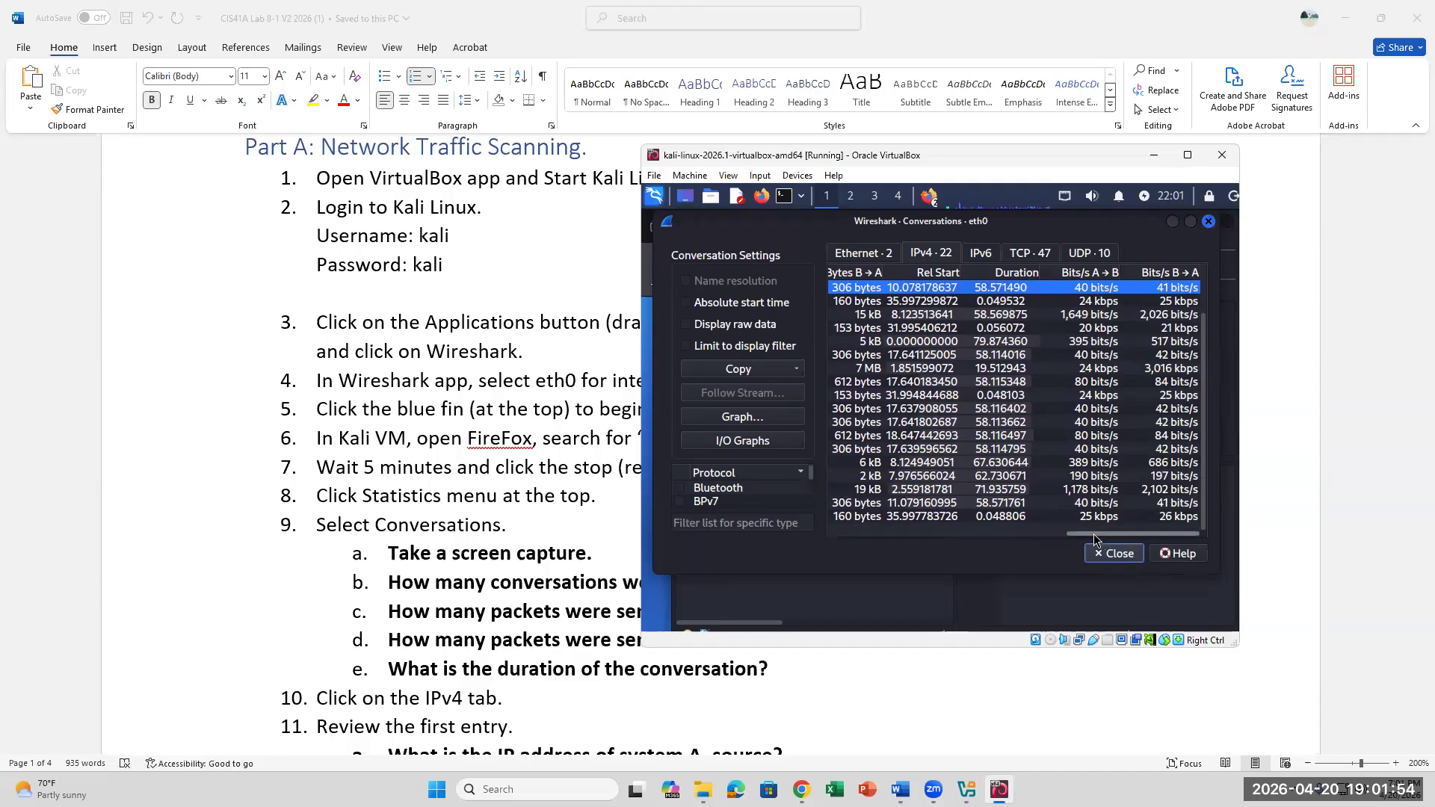
left_click_drag(1121, 534, 912, 568)
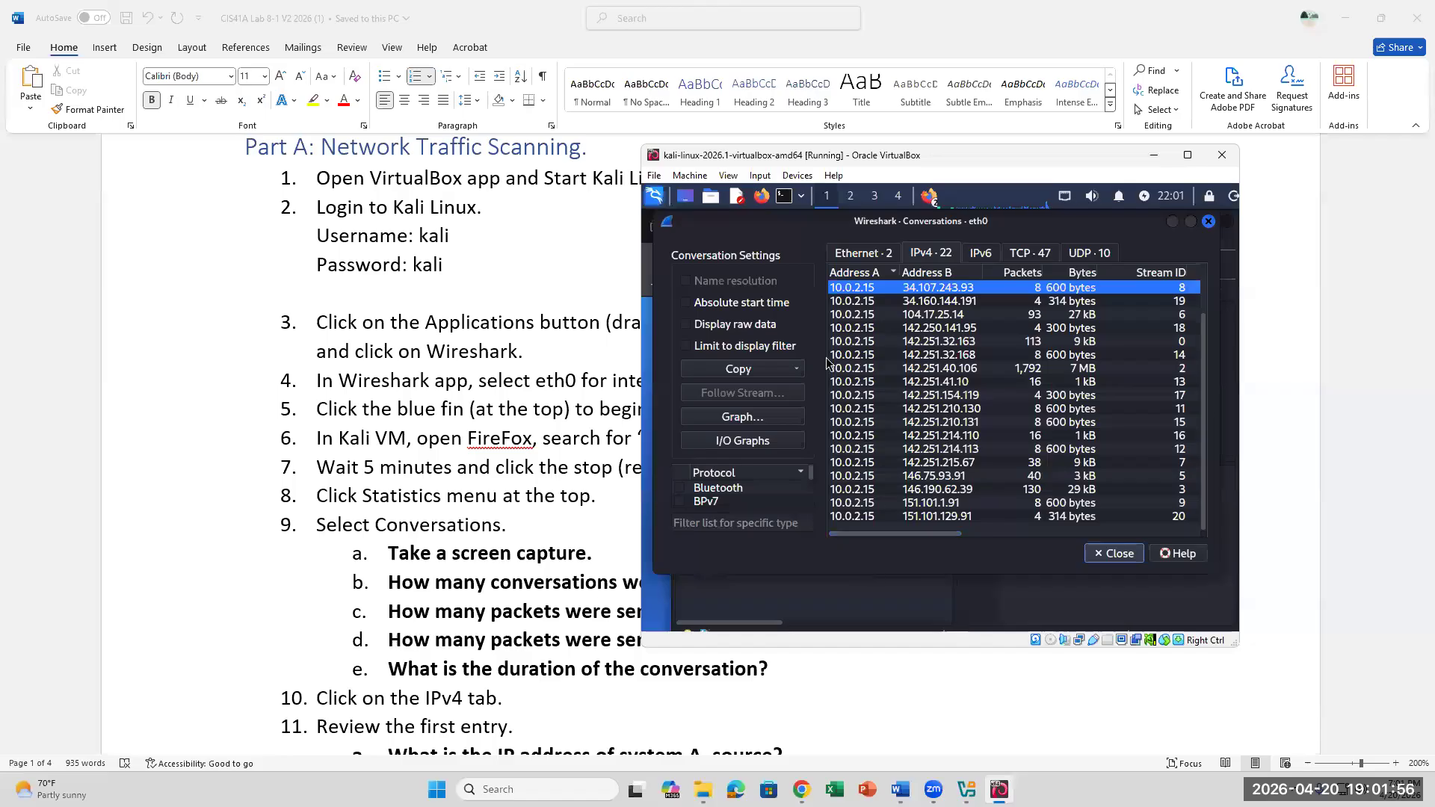
left_click(849, 303)
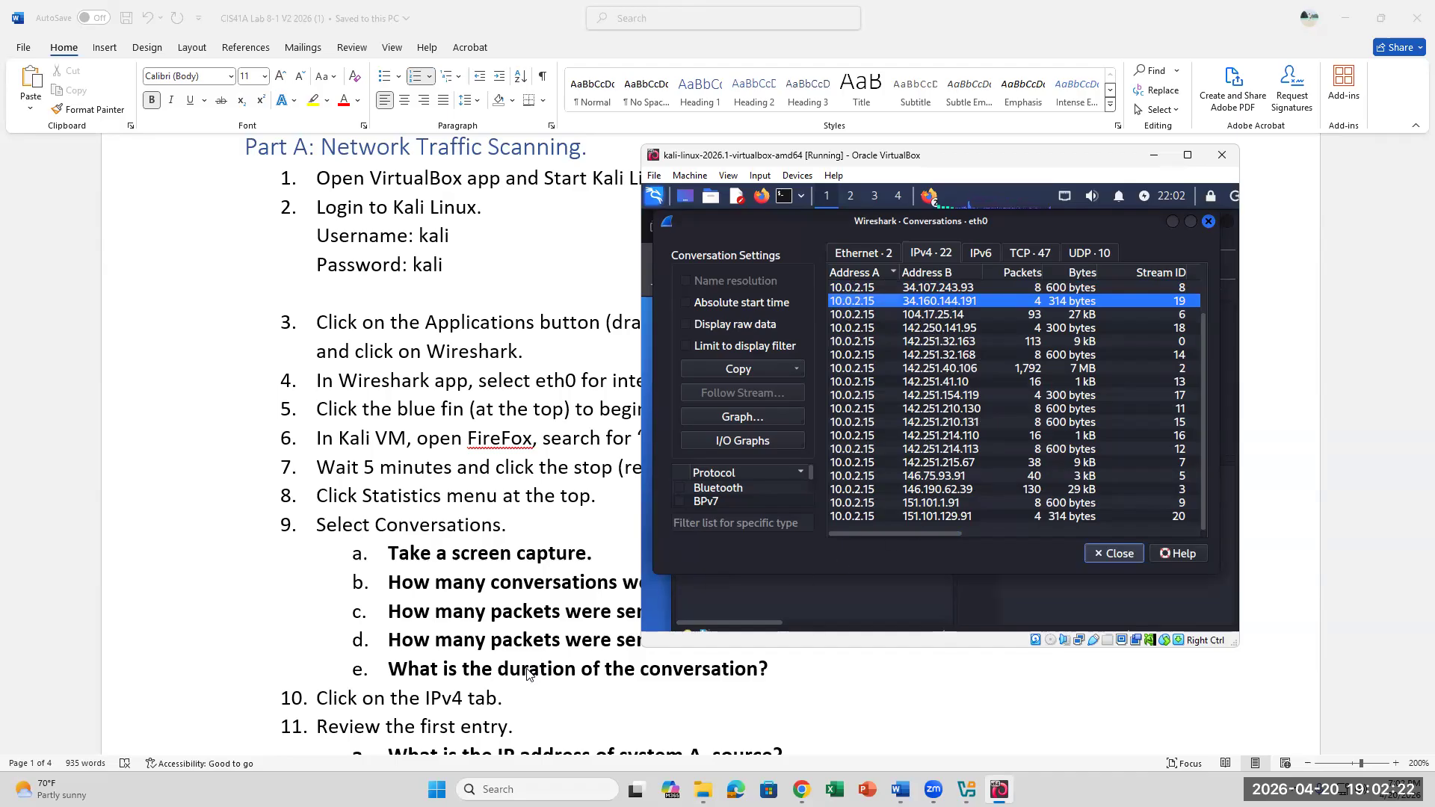
Read the step 11 questions in the lab document about the IP addresses and packets of systems A and B
scroll(494, 673, "down", 1)
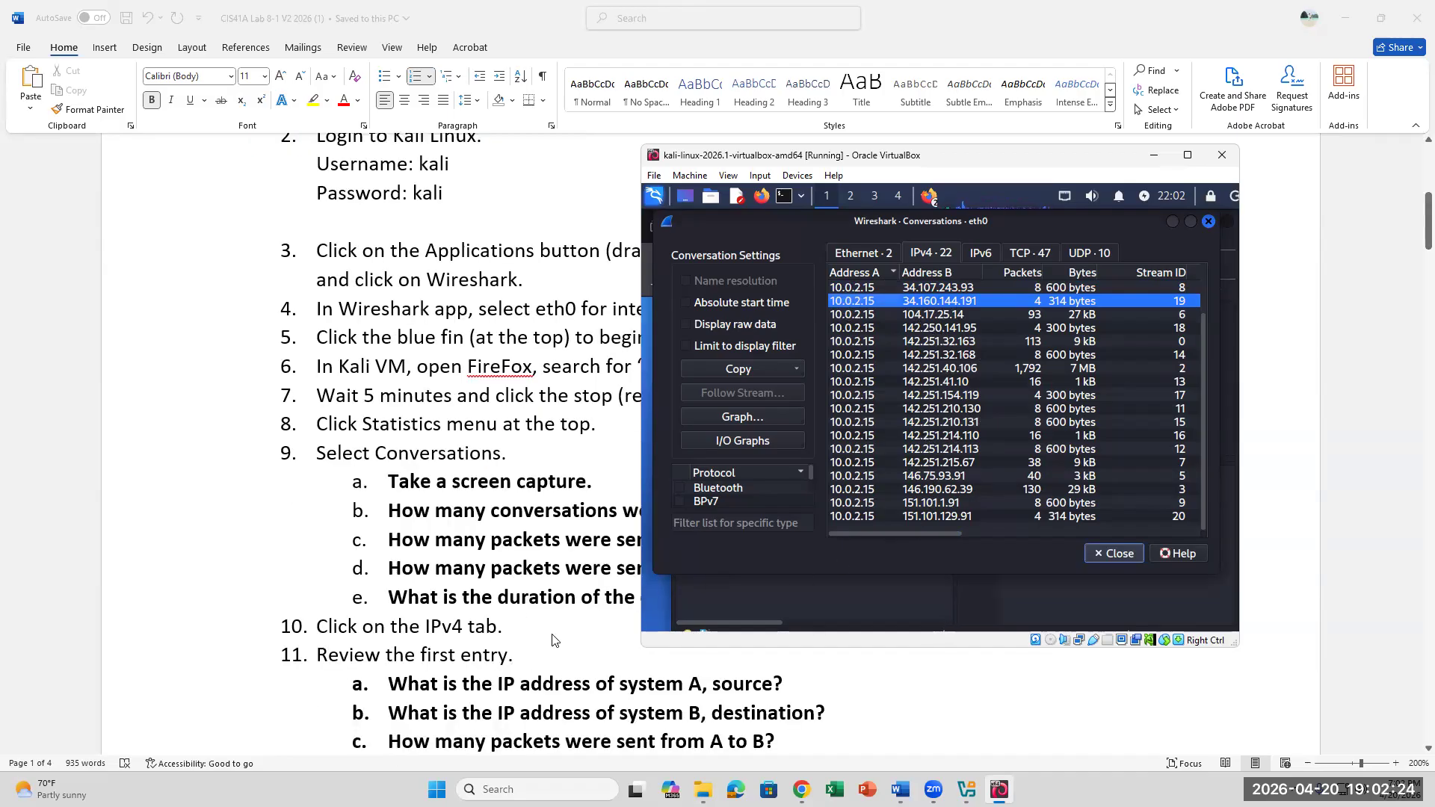
scroll(472, 675, "down", 1)
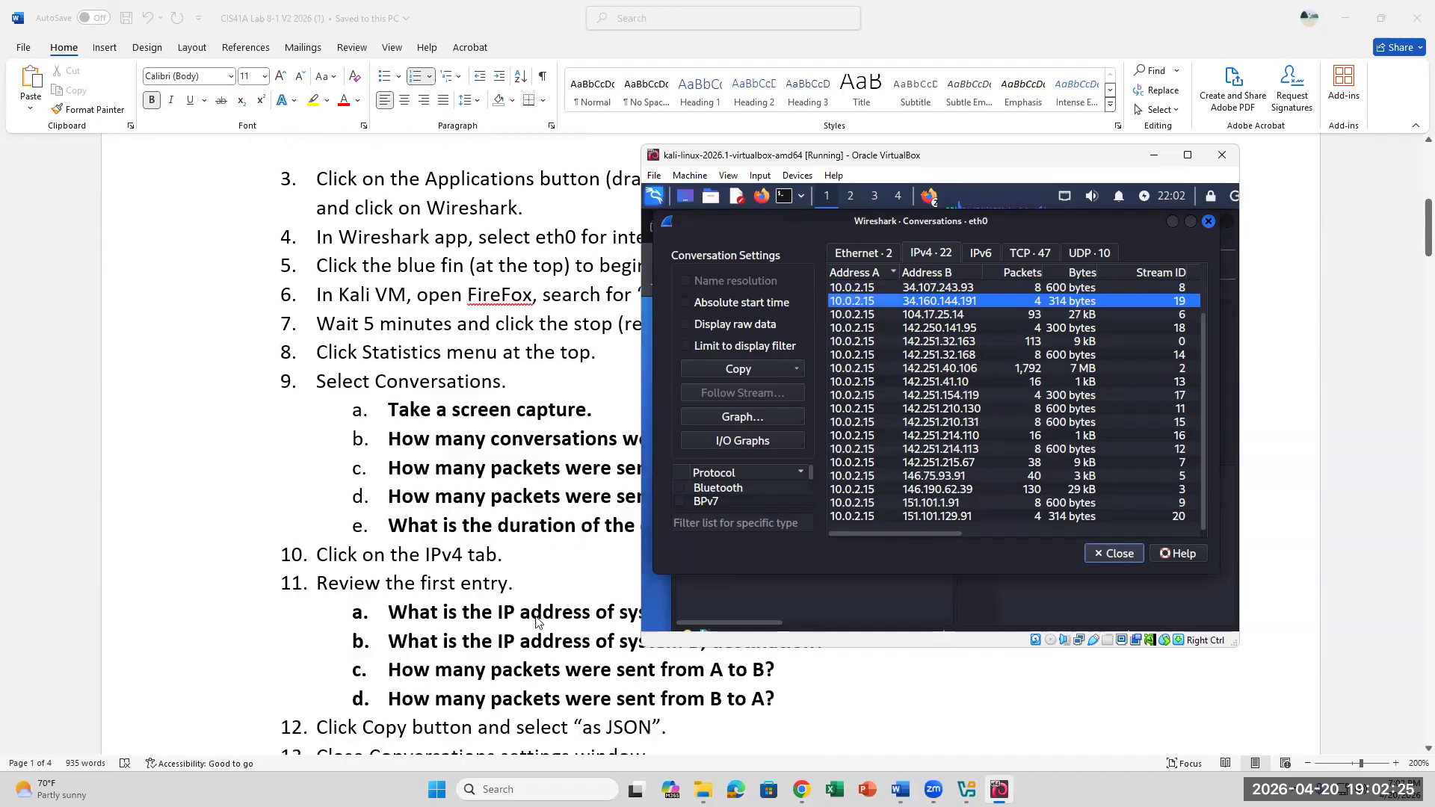
left_click(570, 600)
left_click_drag(596, 612, 772, 612)
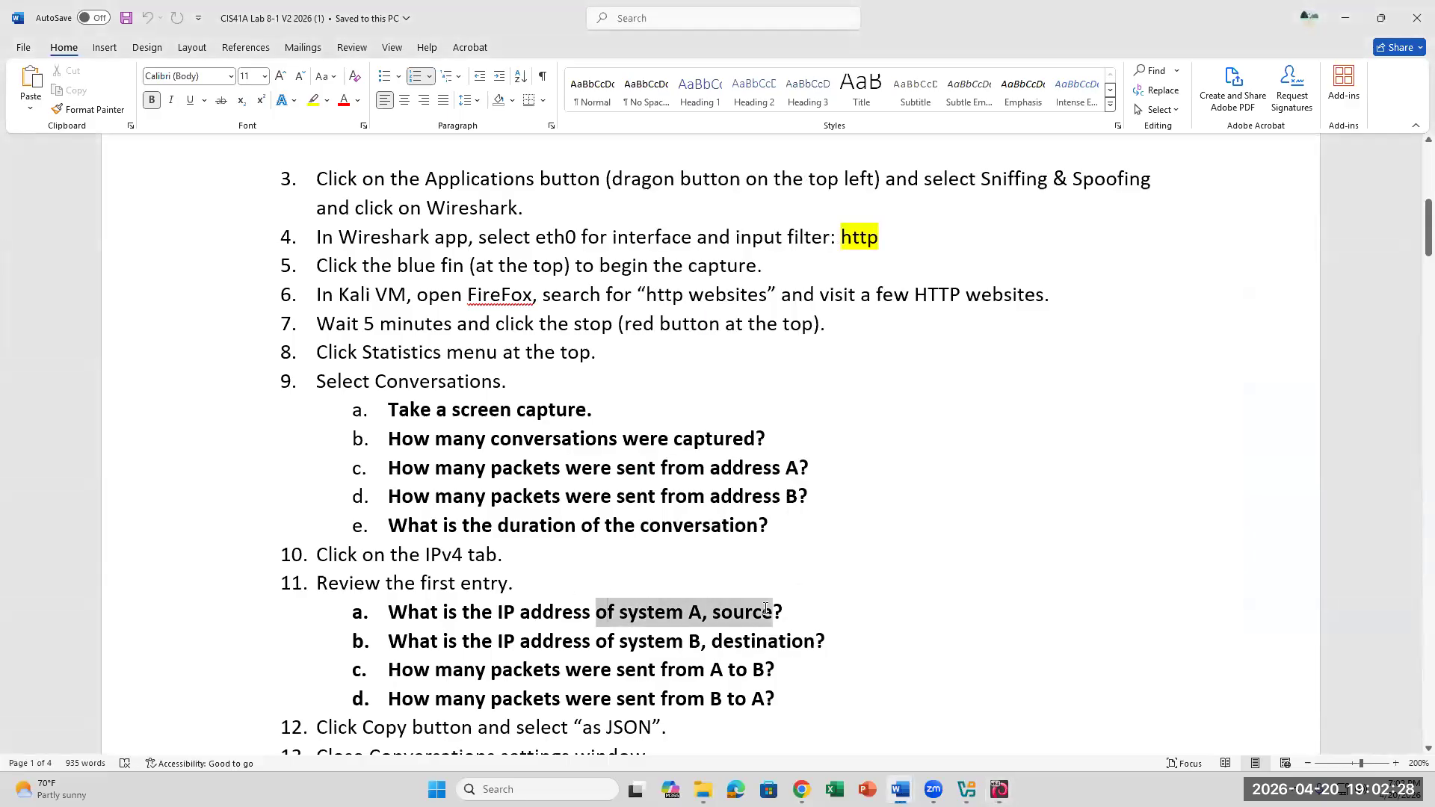
Return to Wireshark's Conversations window, compare the Ethernet and IPv4 conversations, and select the IPv4 entry for 142.251.40.106
left_click(999, 789)
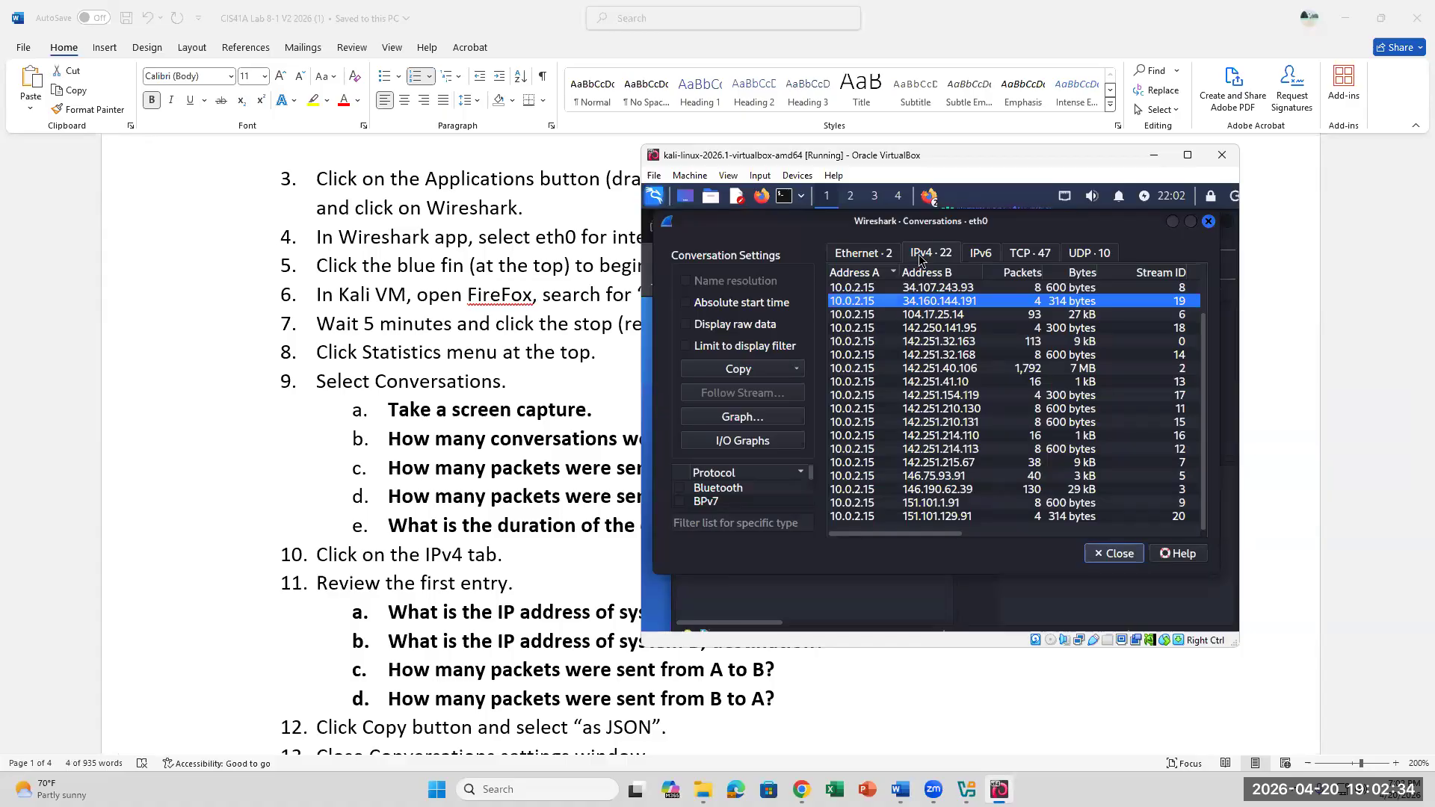
left_click(880, 255)
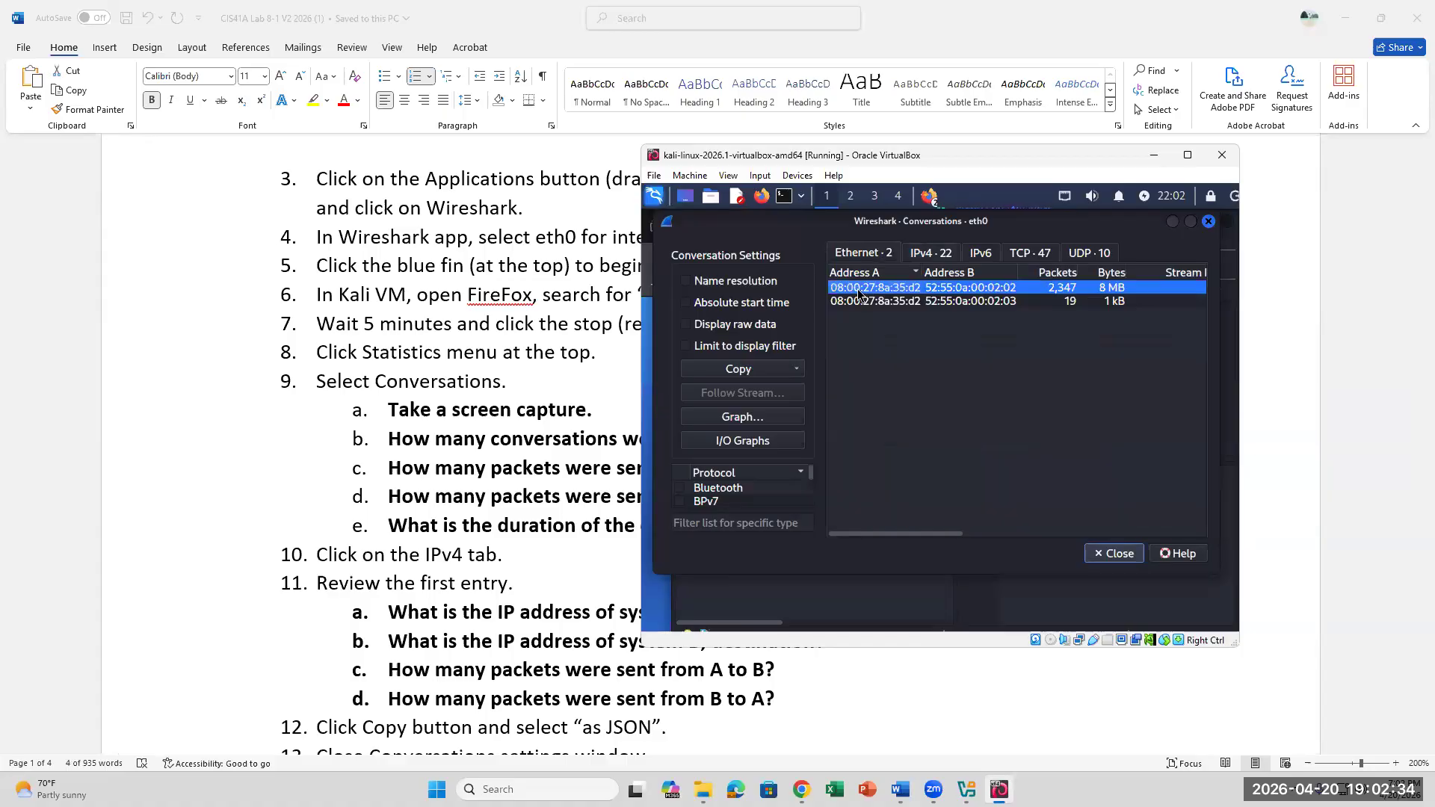
left_click(933, 256)
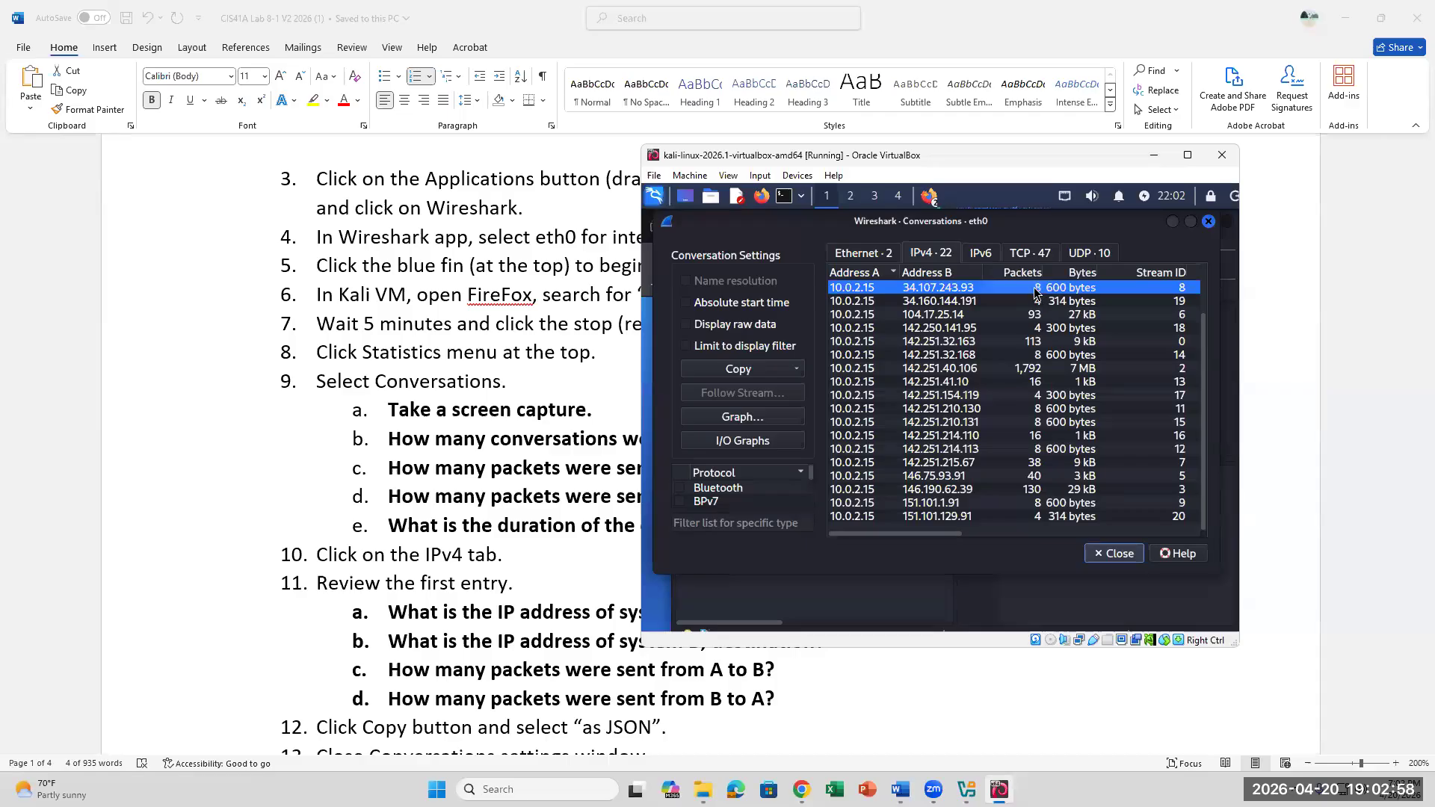
left_click(850, 329)
left_click(889, 316)
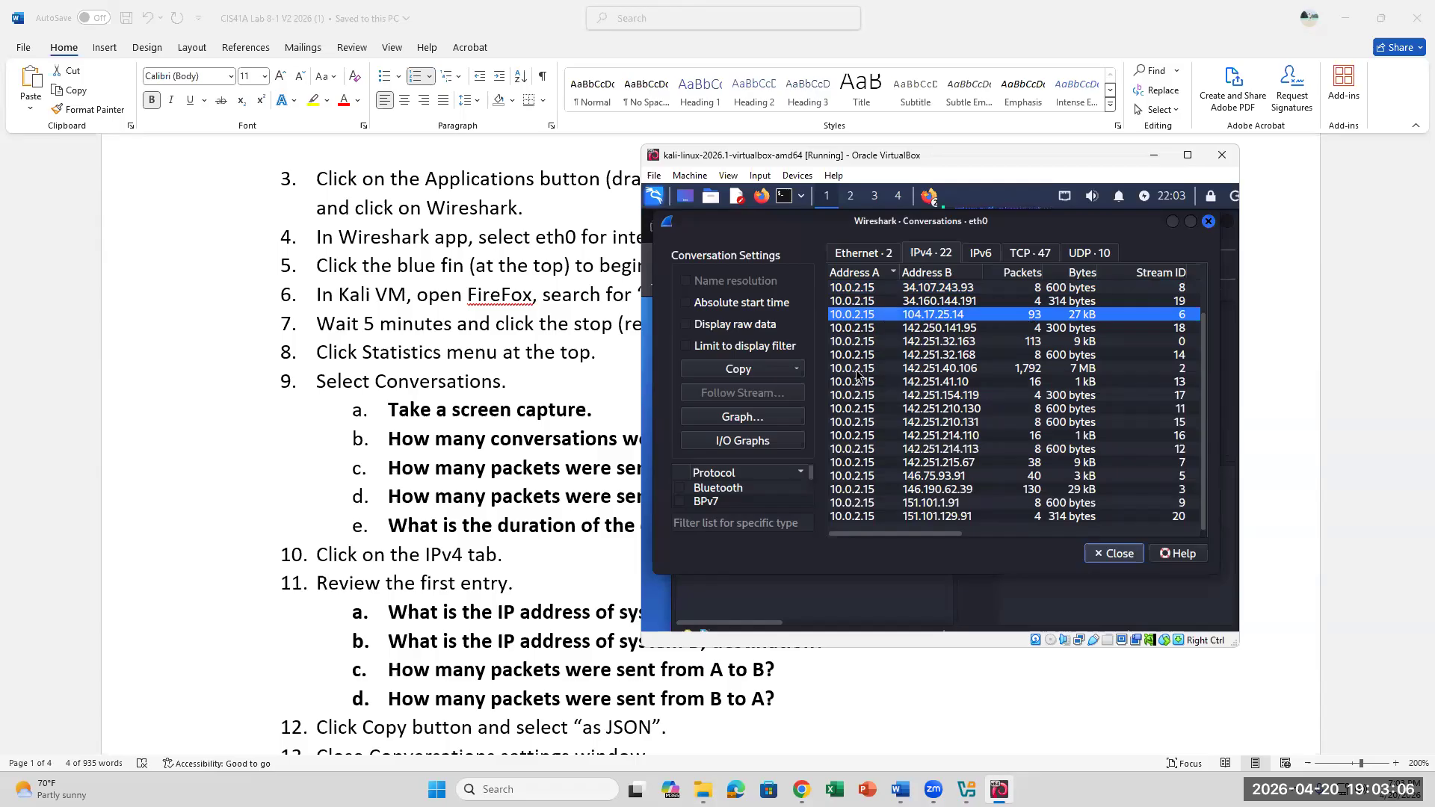
left_click(999, 369)
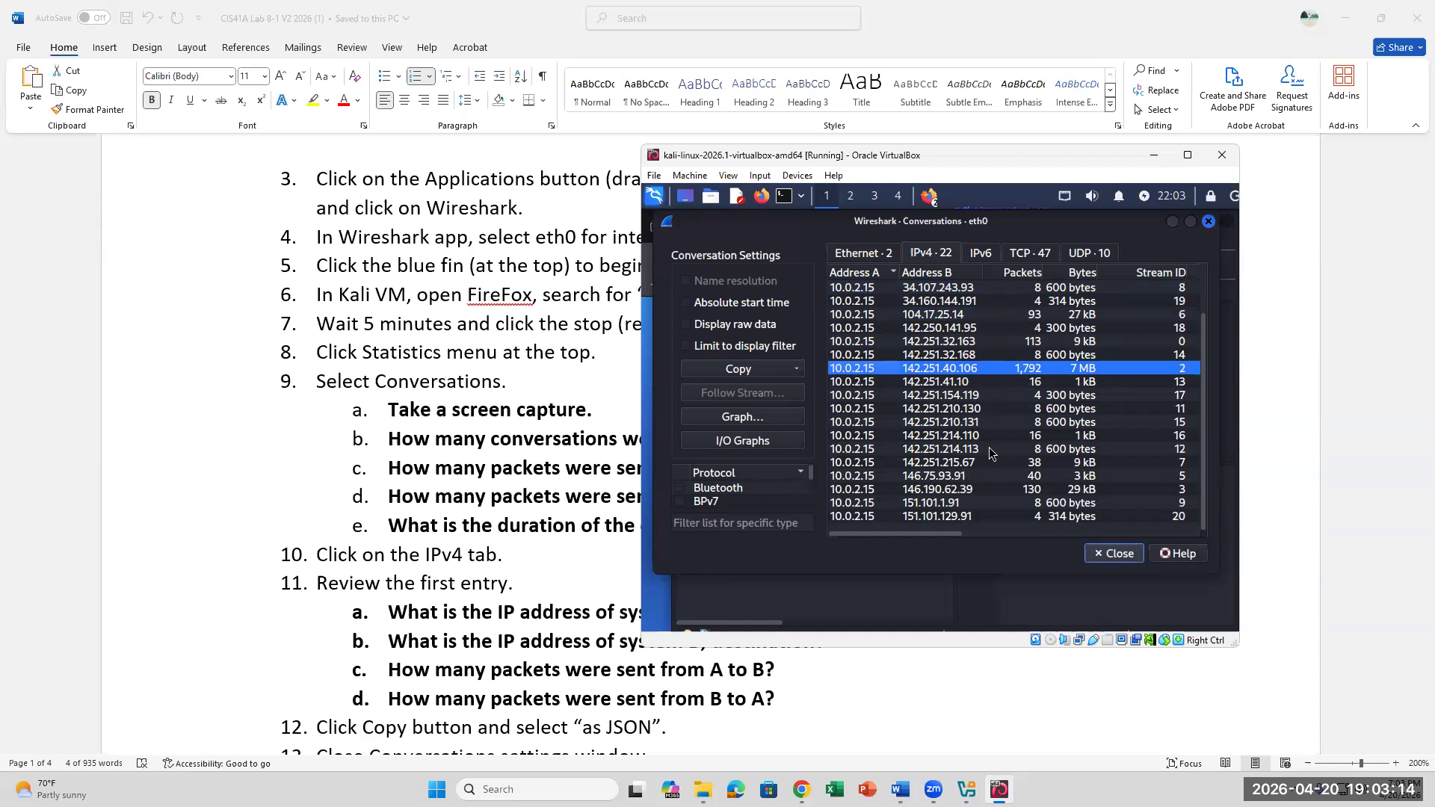
Check step 12 in the lab document and copy Wireshark's IPv4 conversations as JSON
left_click(596, 611)
scroll(596, 611, "down", 3)
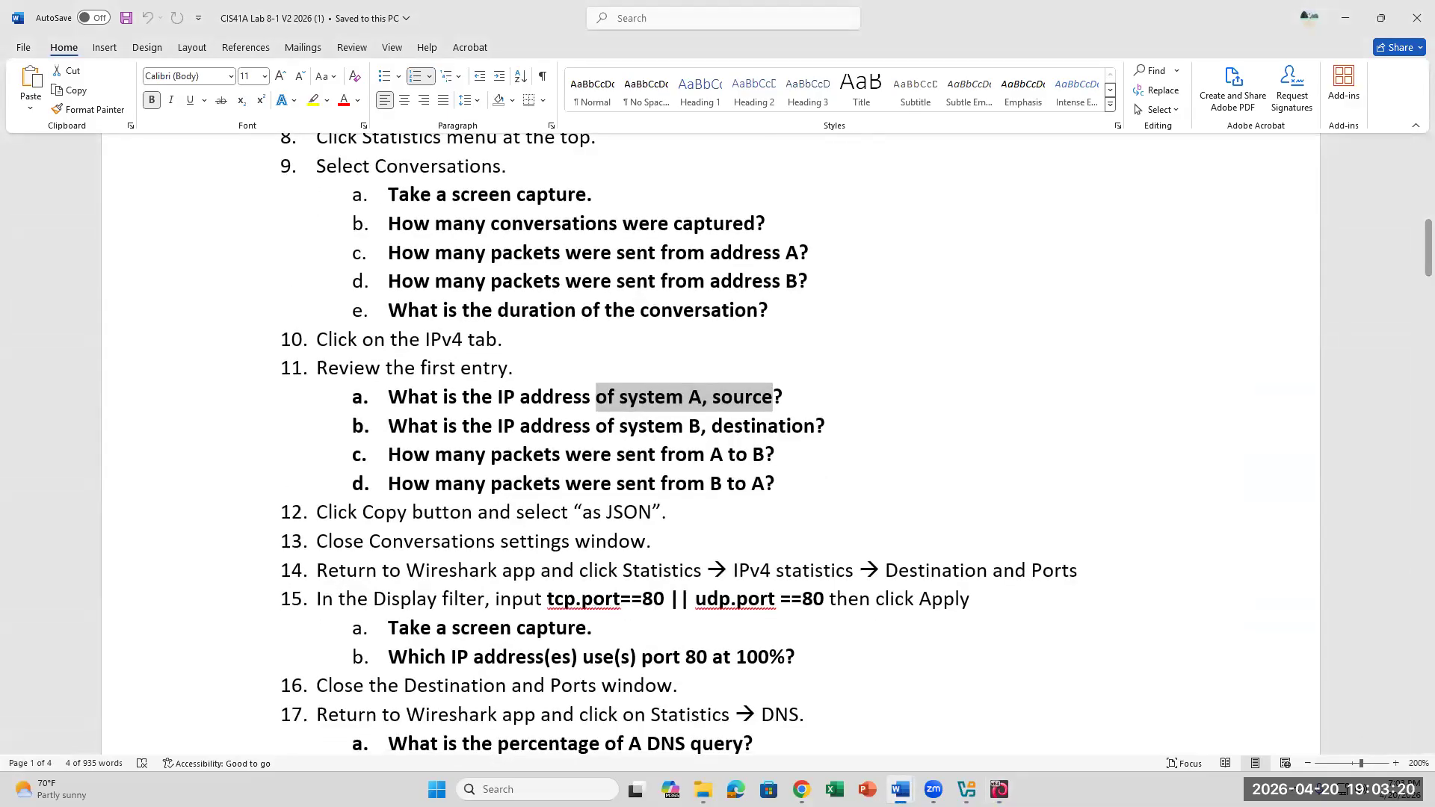
left_click(999, 789)
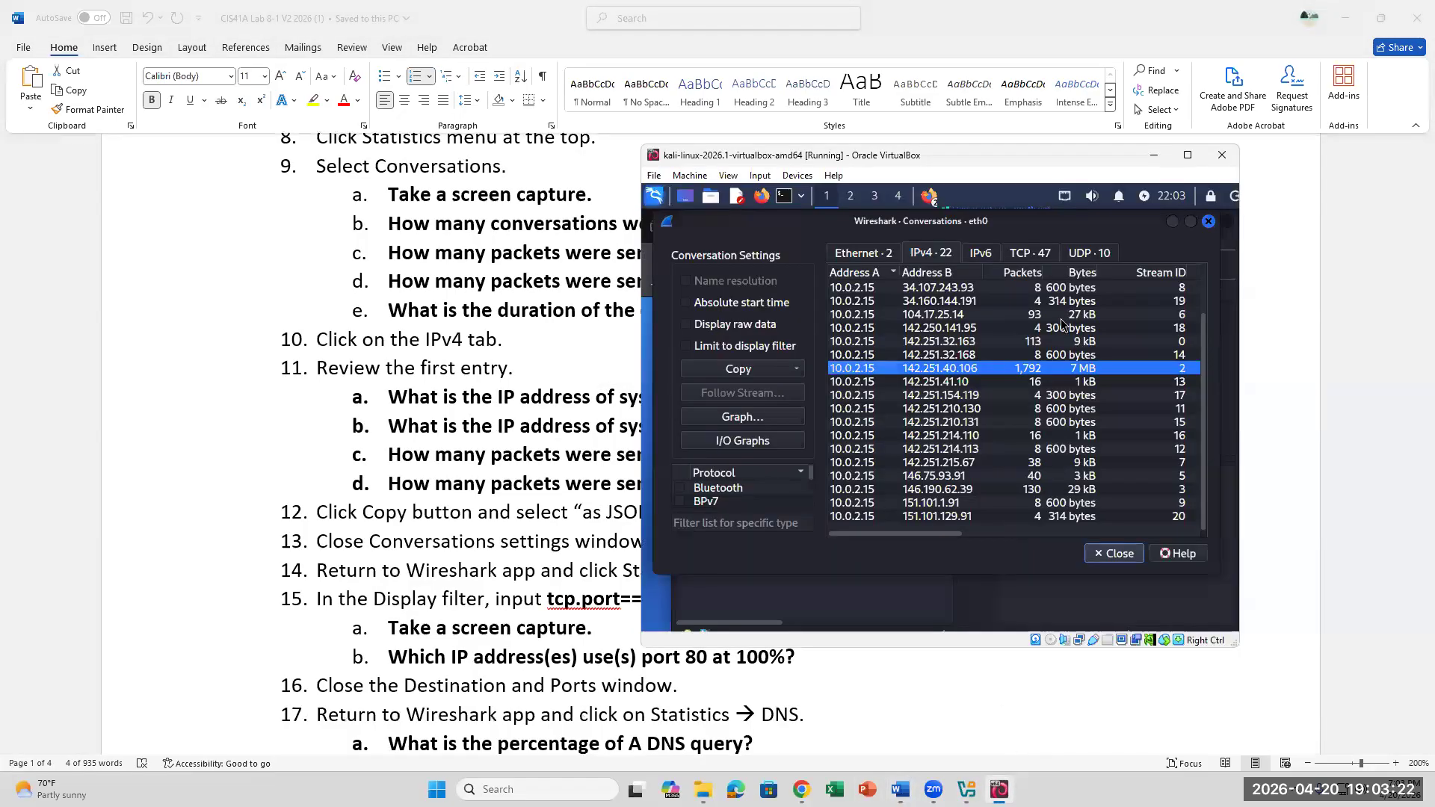
left_click(750, 370)
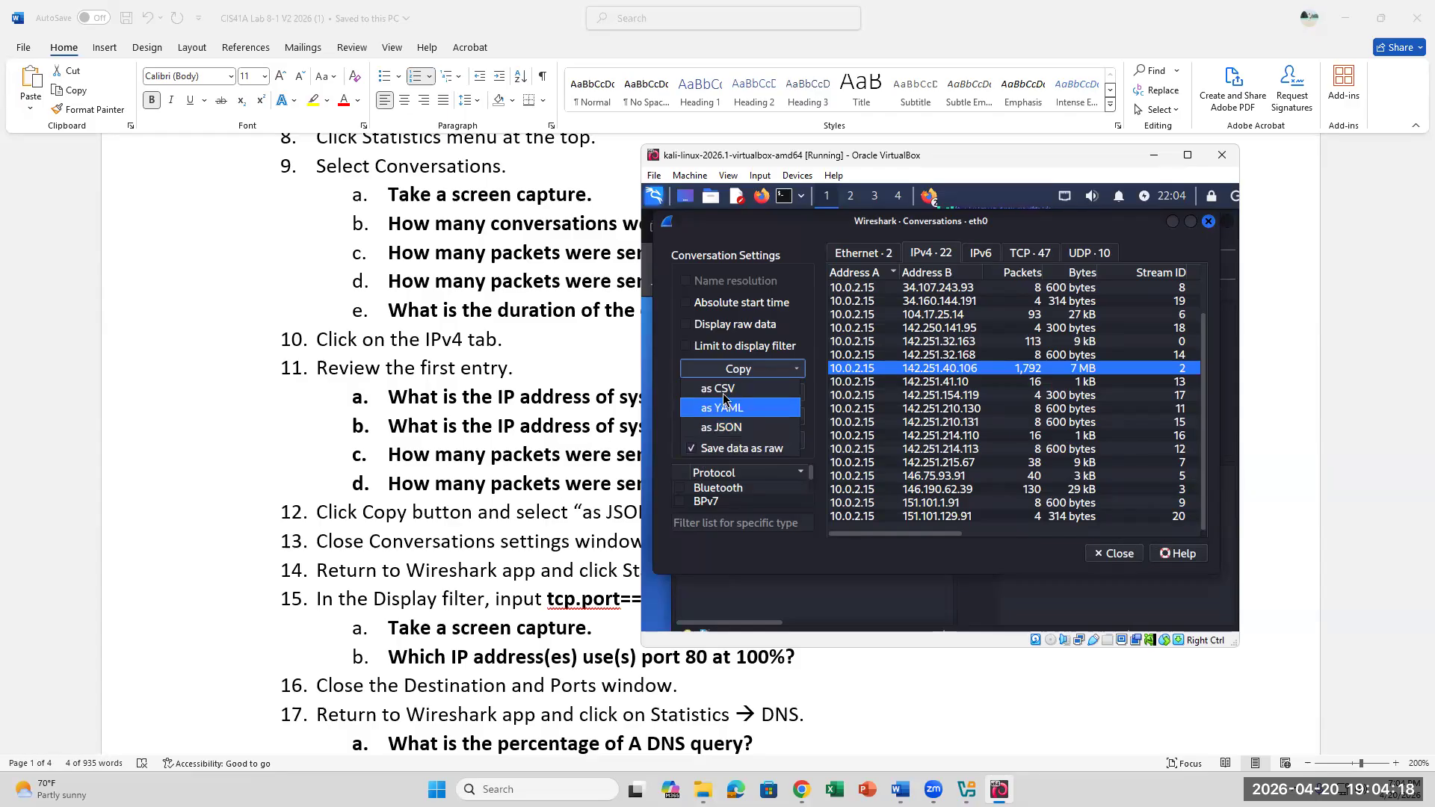
left_click(740, 430)
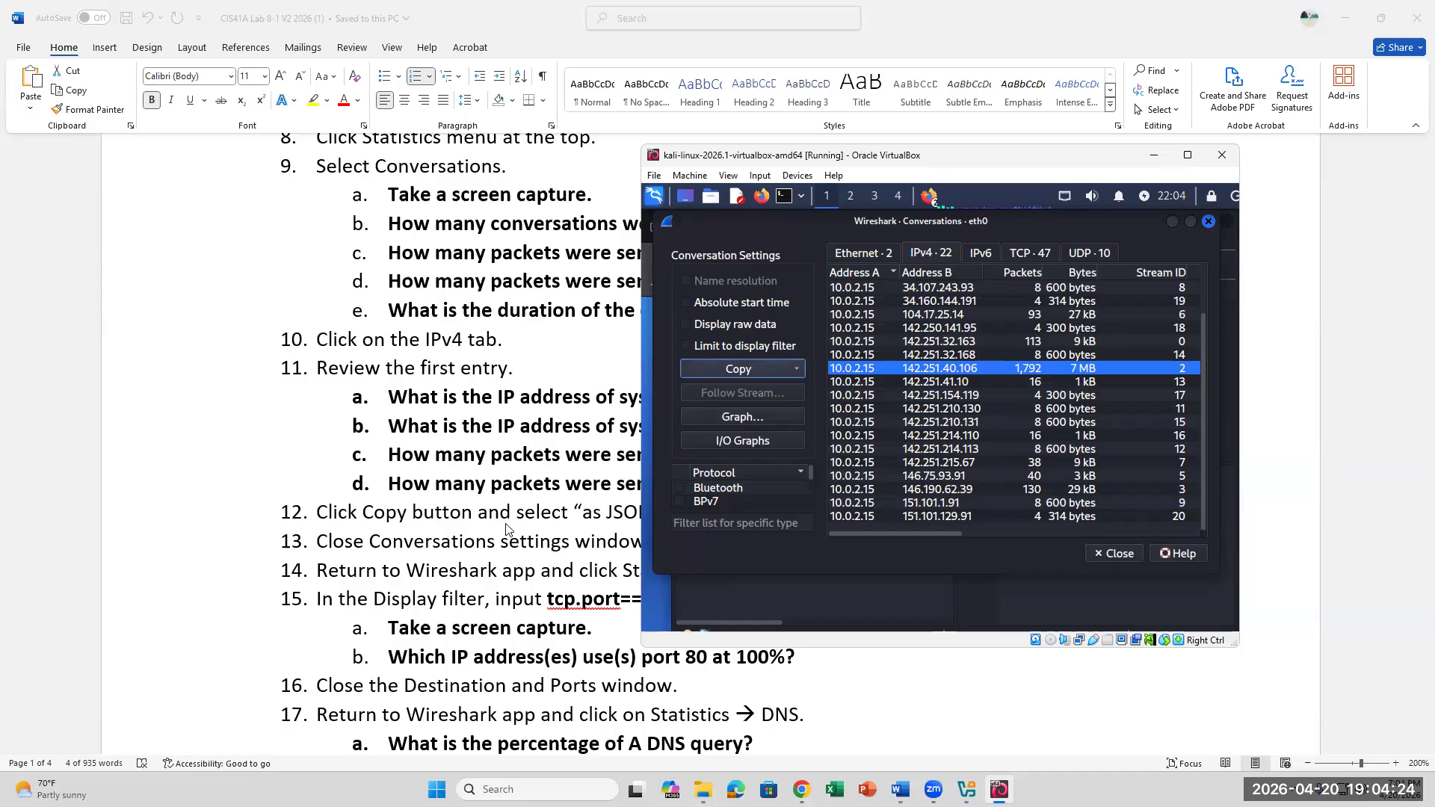
Review lab steps 12 to 14 on copying as JSON, closing Conversations, and opening the IPv4 Destination and Ports statistics
left_click(317, 545)
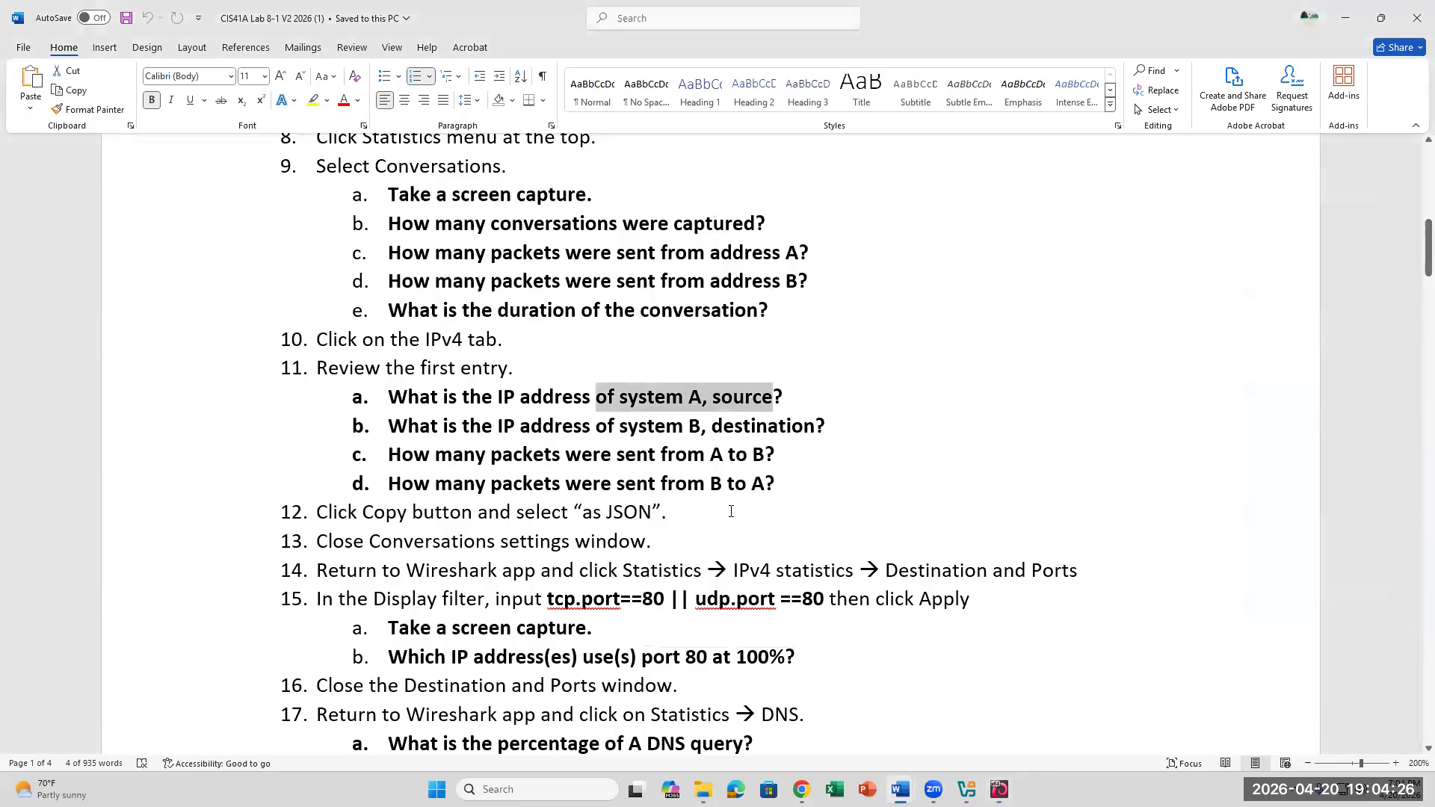
left_click_drag(714, 496, 355, 509)
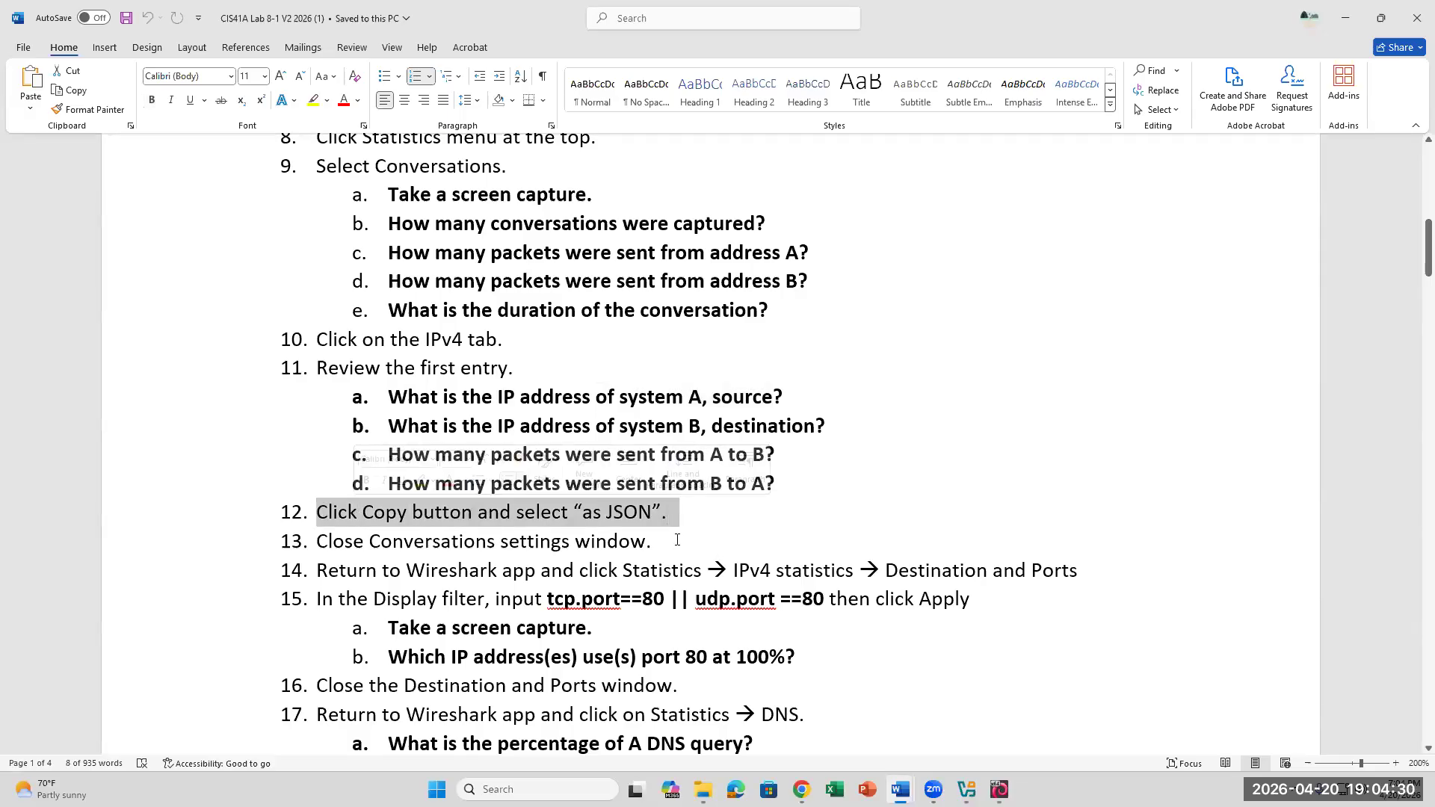
left_click(719, 547)
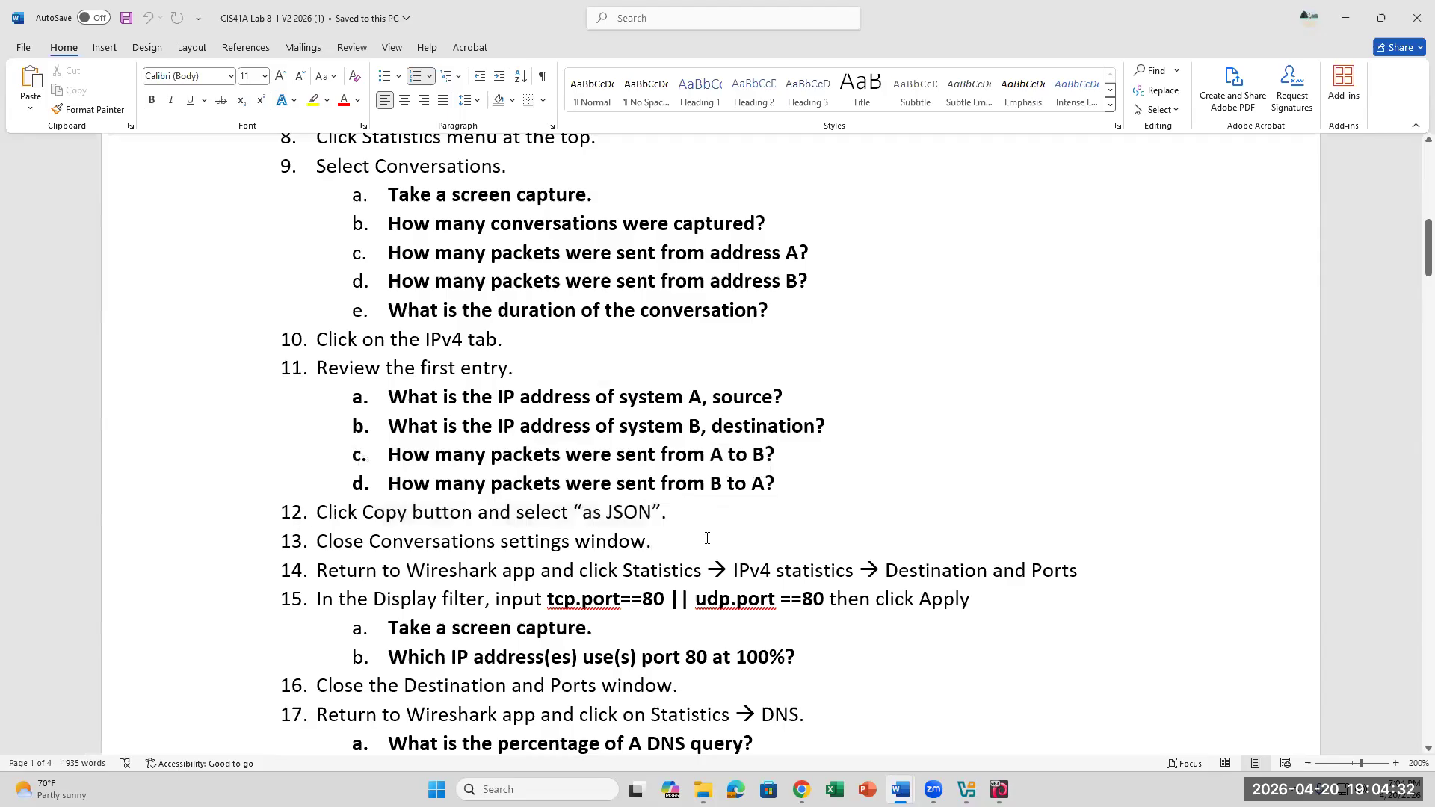
left_click_drag(691, 510, 583, 513)
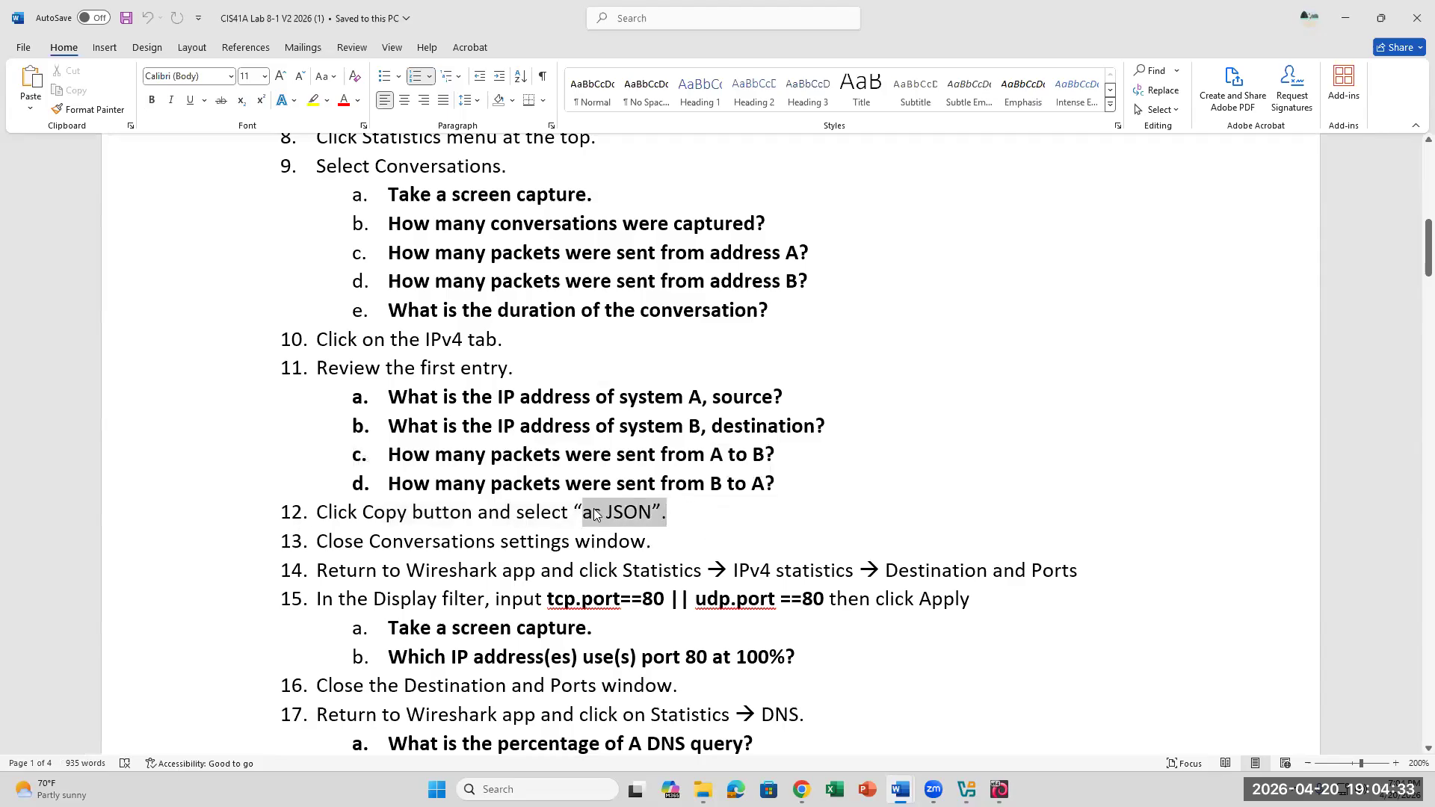
left_click(691, 522)
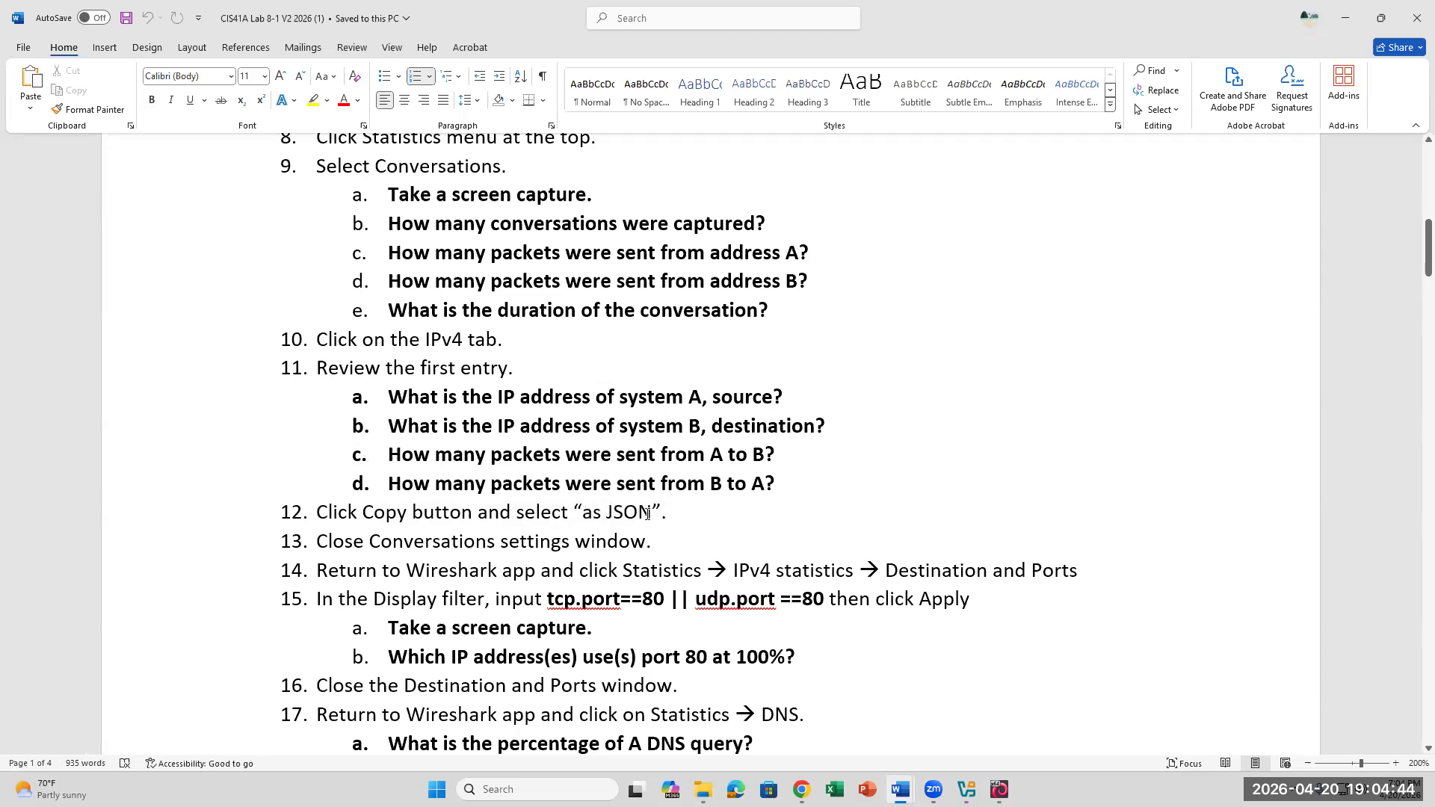
left_click_drag(584, 512, 667, 513)
left_click_drag(323, 541, 659, 546)
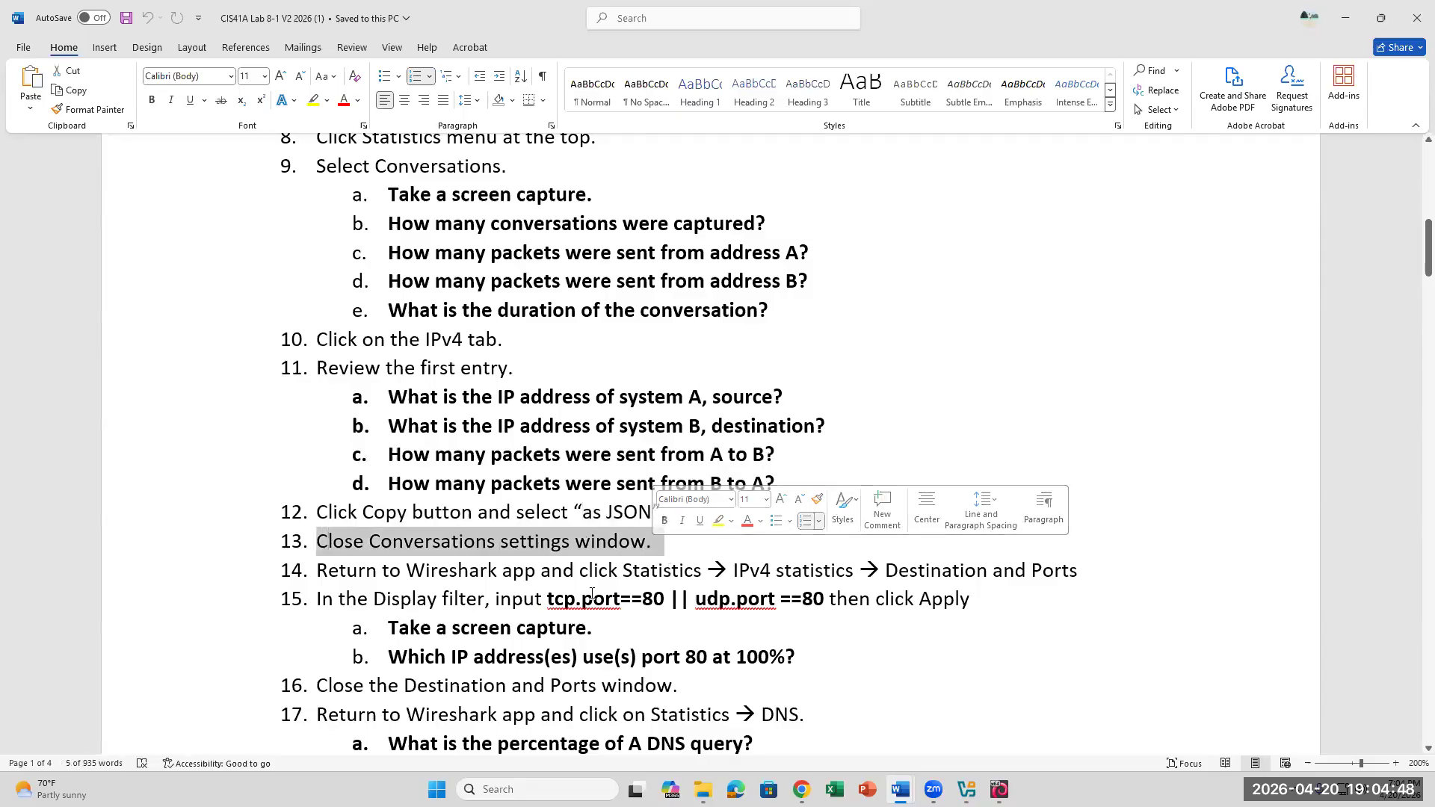
left_click(573, 572)
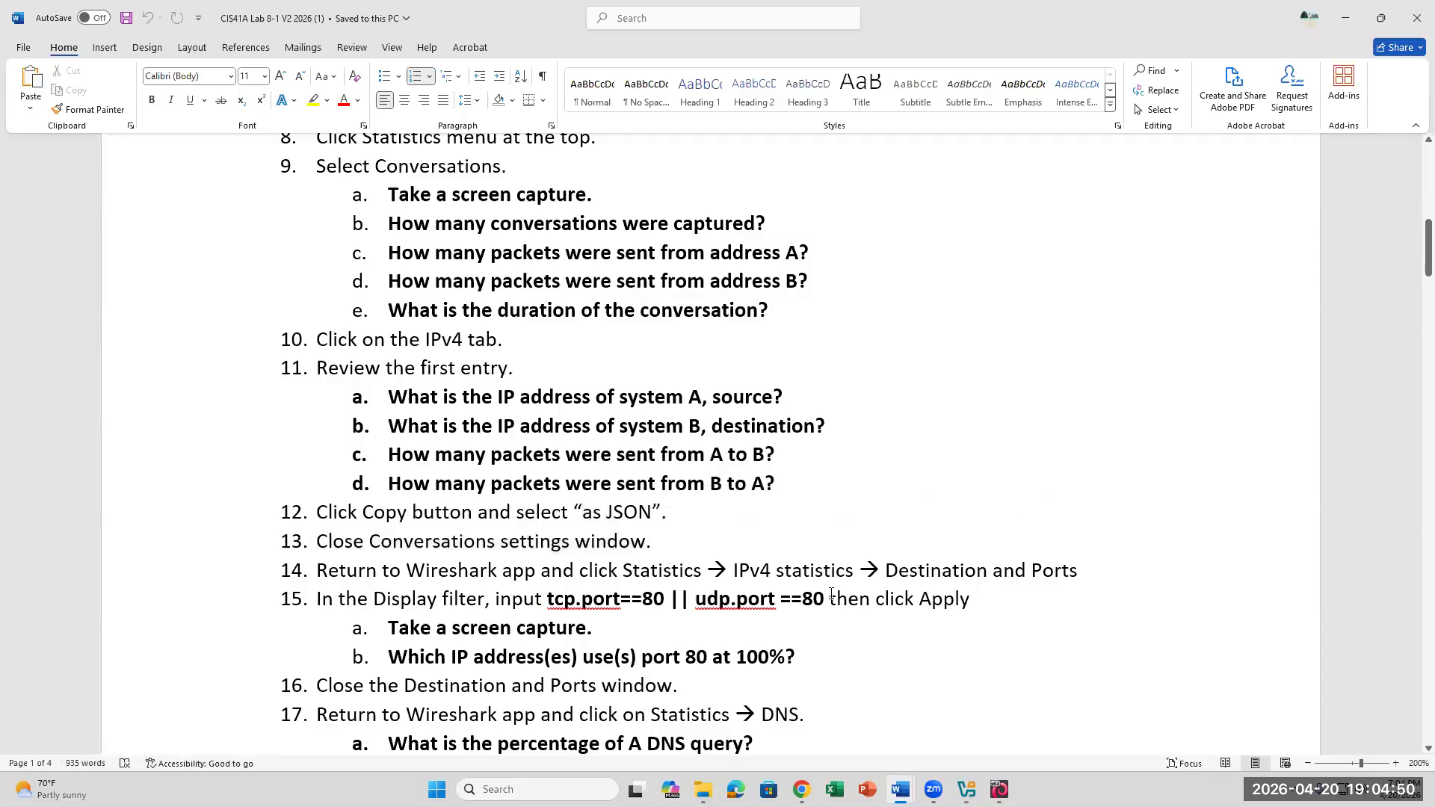
left_click(871, 580)
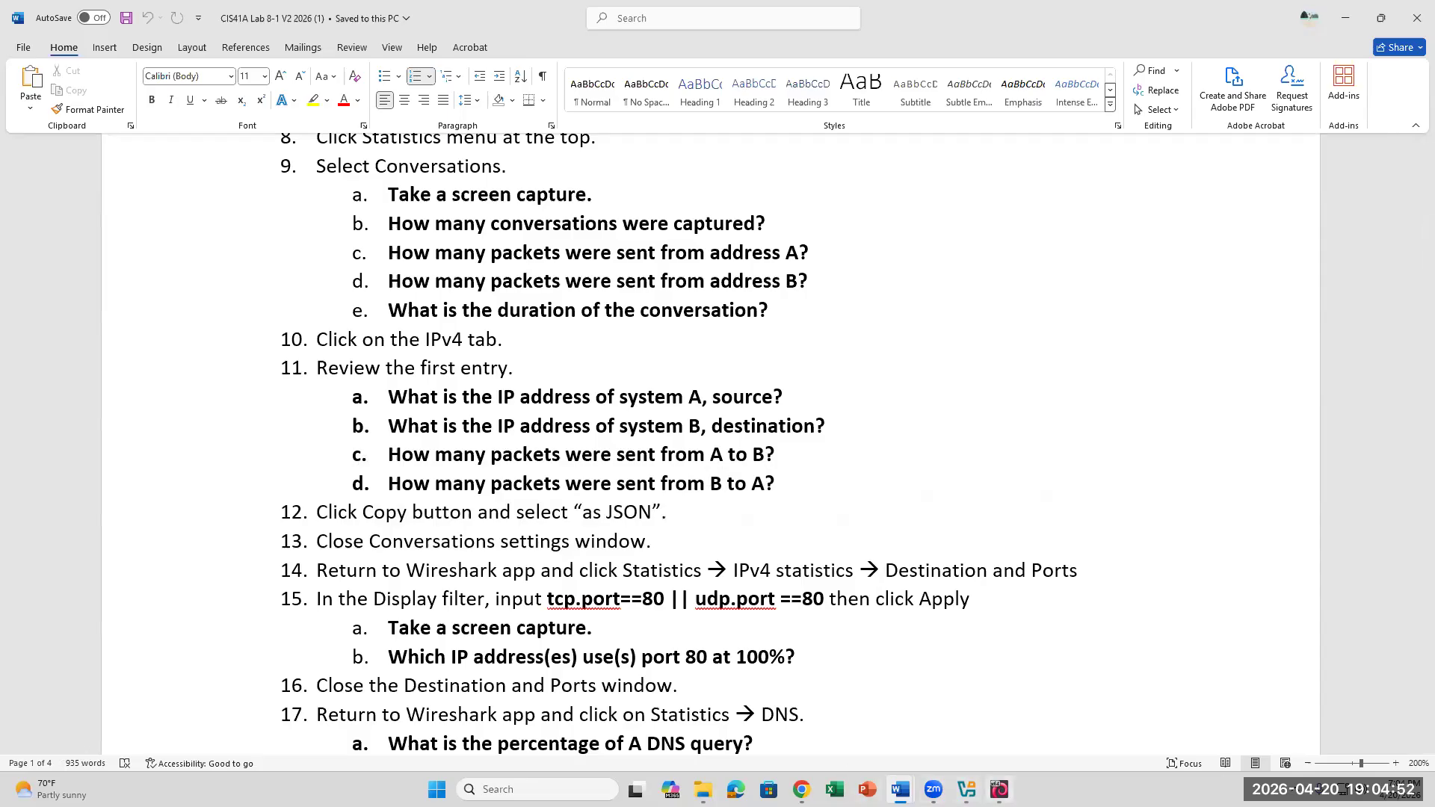
Return to the Kali VM, close the Conversations window, and show Wireshark's list of available statistics
left_click(1000, 789)
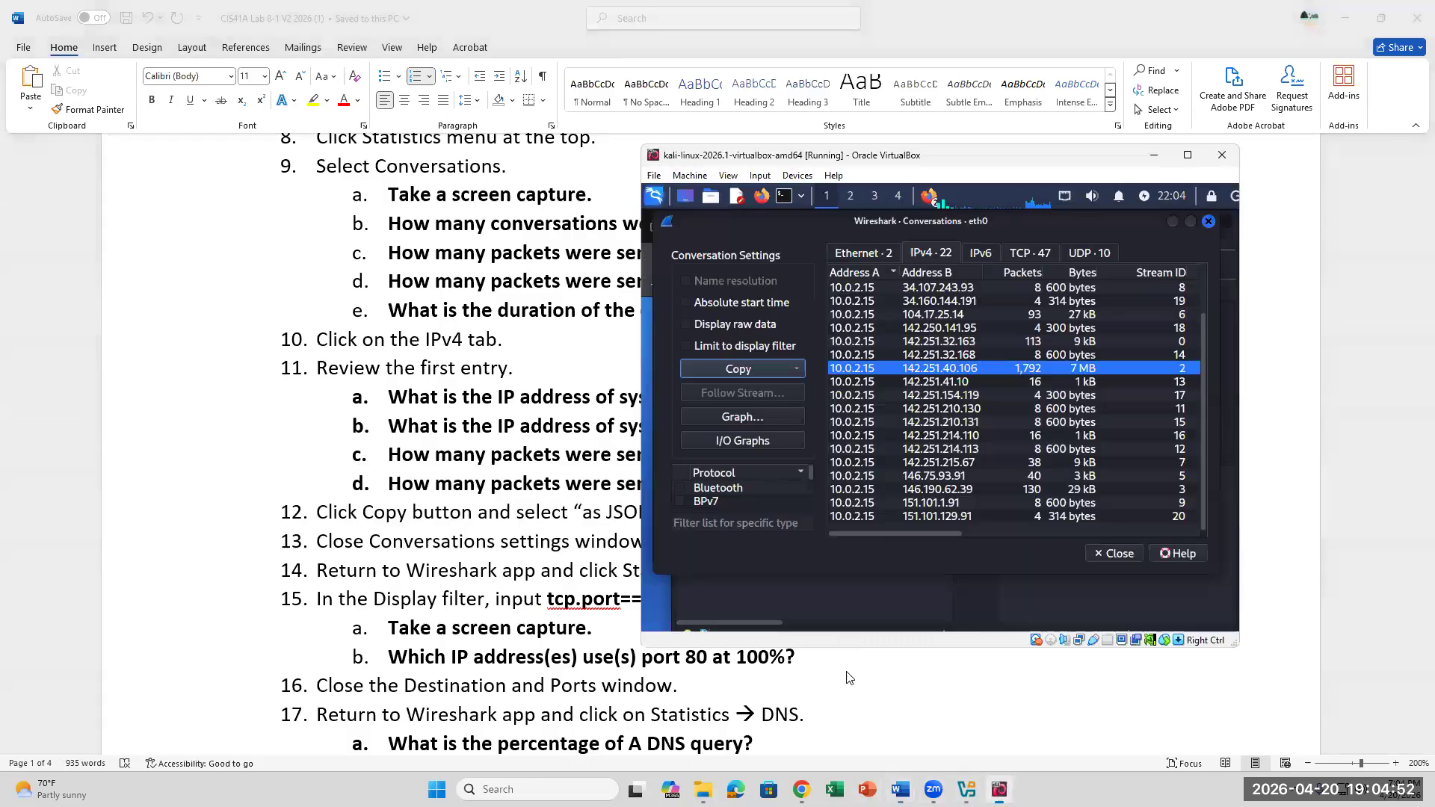
left_click(1208, 221)
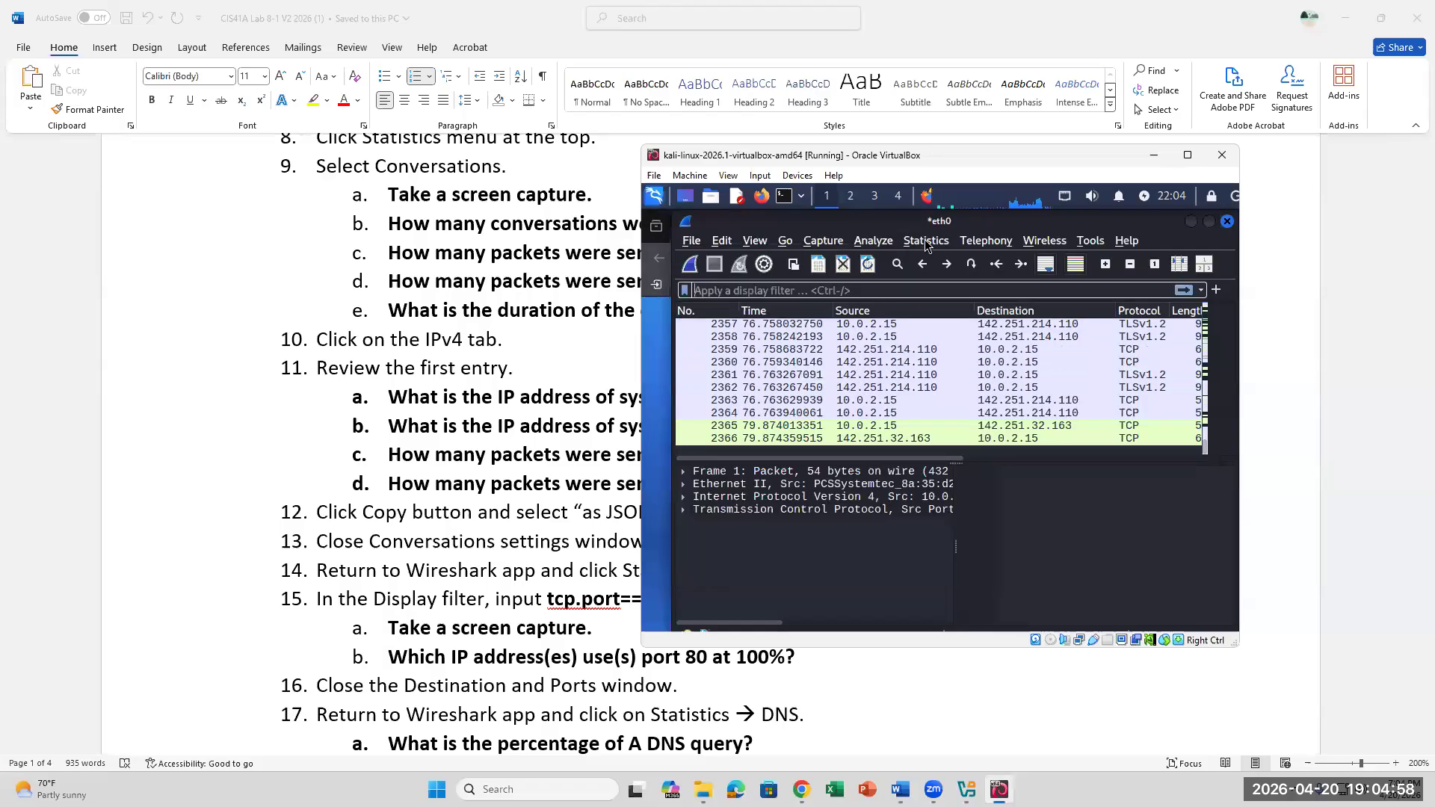
left_click(926, 241)
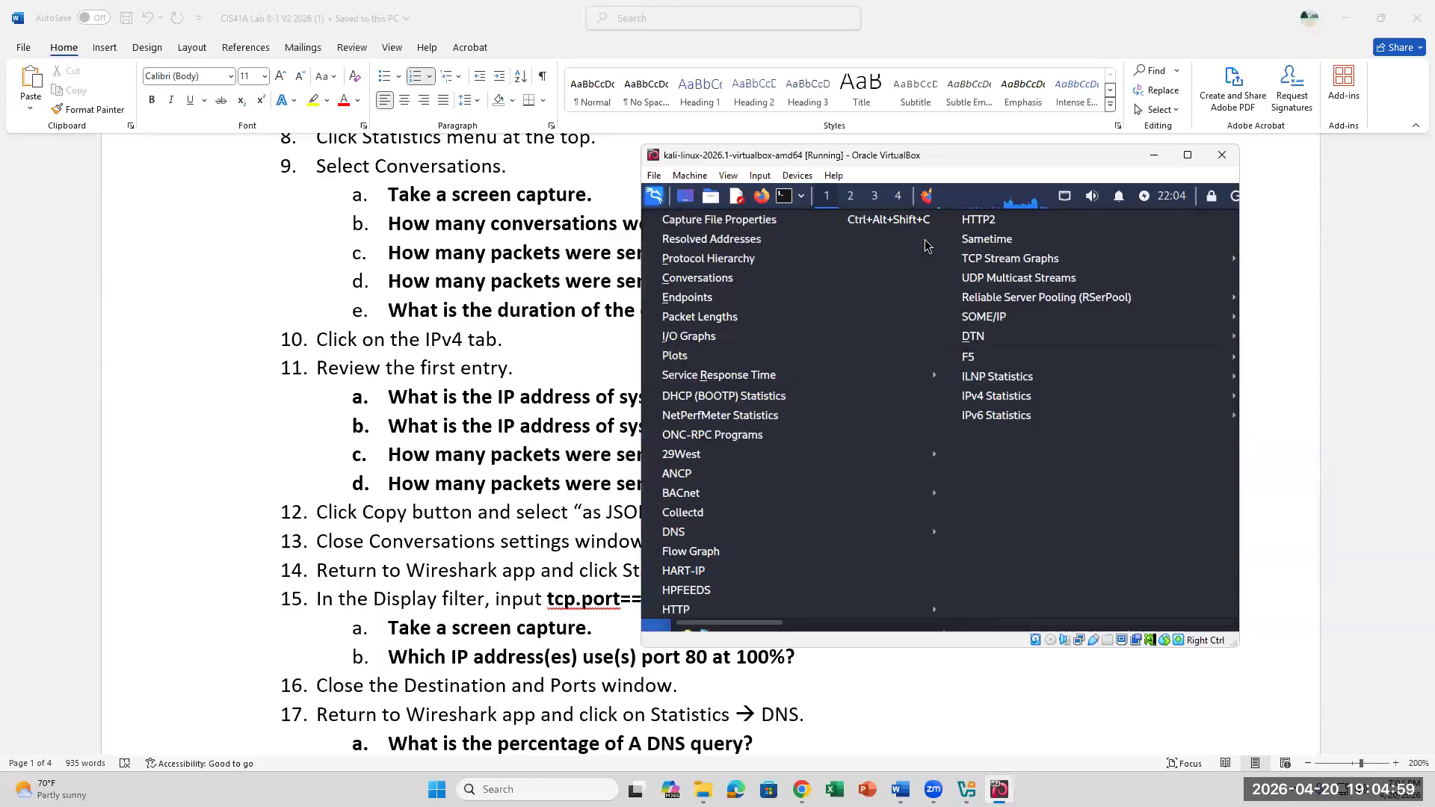
Review step 14 in the lab document on IPv4 statistics for Destination and Ports, glancing back at the Kali VM
left_click(463, 469)
left_click(671, 570)
scroll(747, 550, "down", 1)
left_click_drag(707, 499, 859, 499)
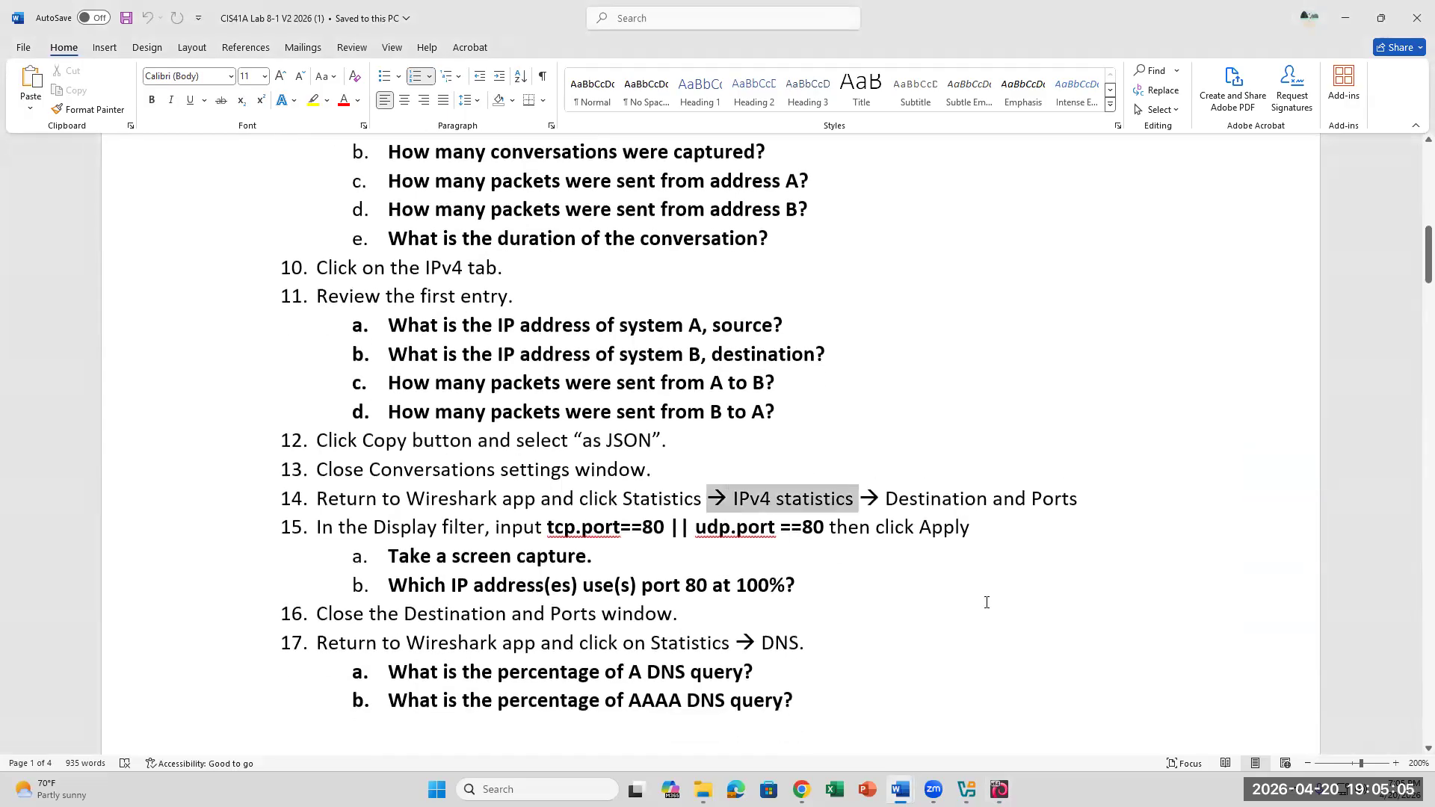
left_click(1092, 498)
left_click(1000, 789)
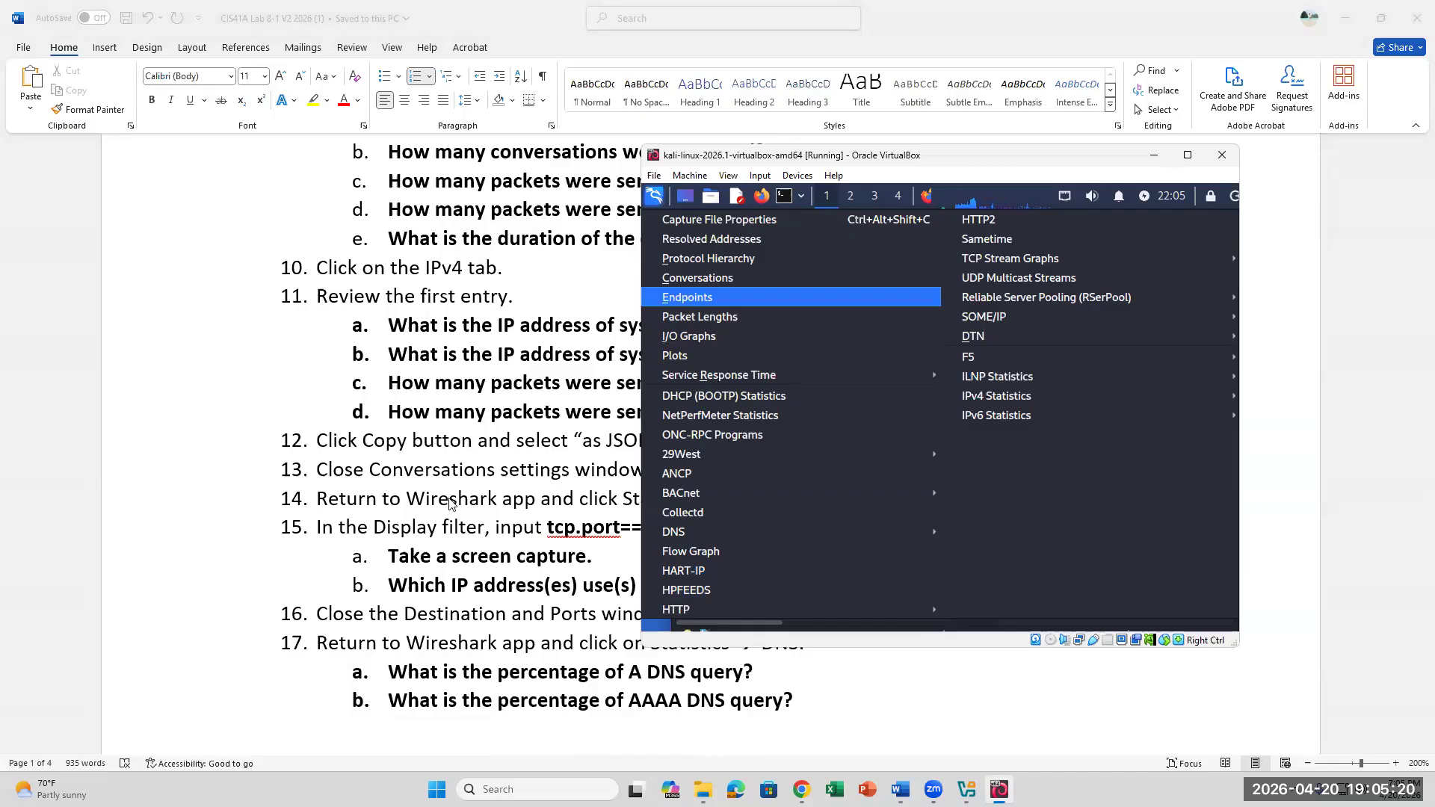
left_click(513, 507)
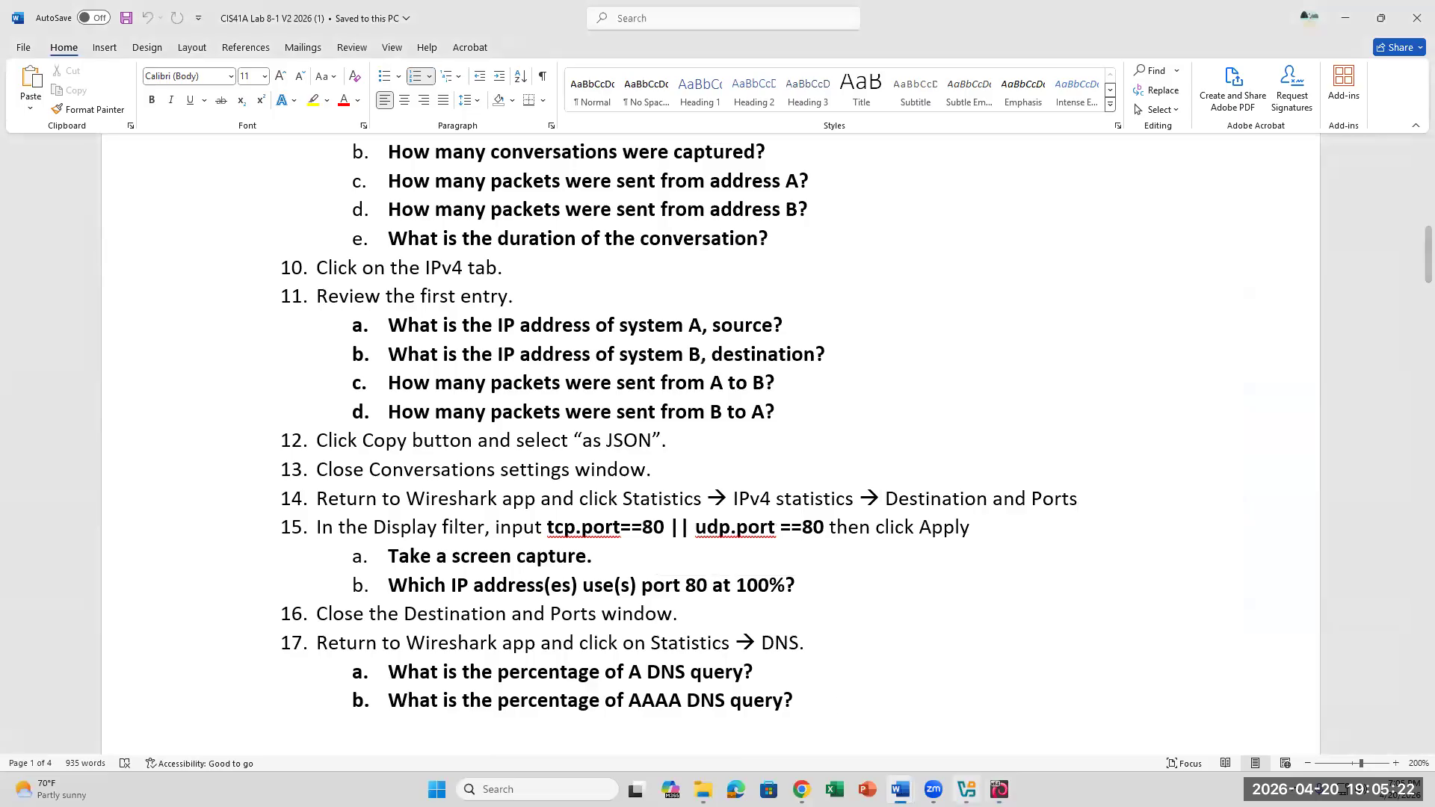
Switch to the Kali VM and open Wireshark's IPv4 statistics for Destinations and Ports
left_click(1000, 790)
mouse_move(1020, 405)
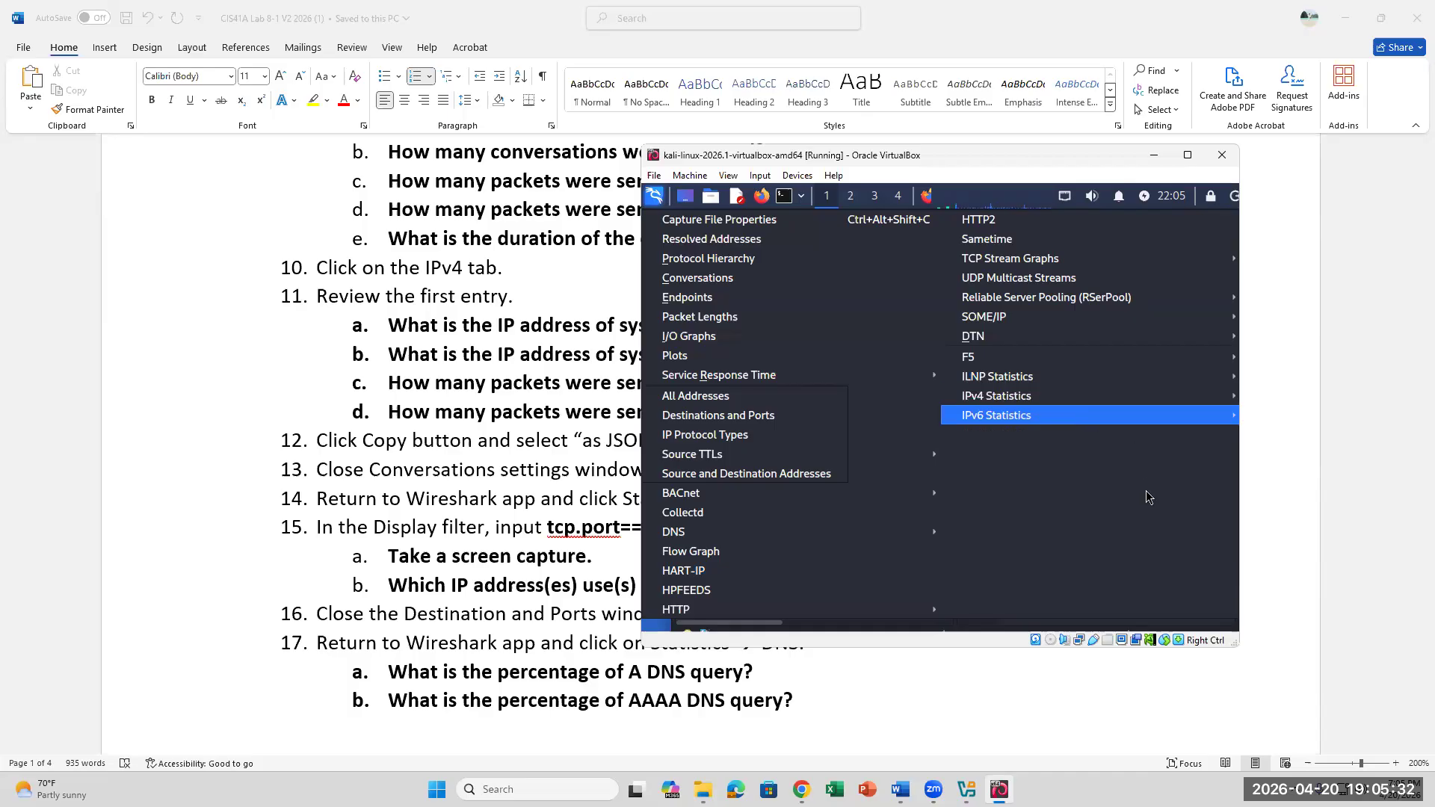
left_click(786, 624)
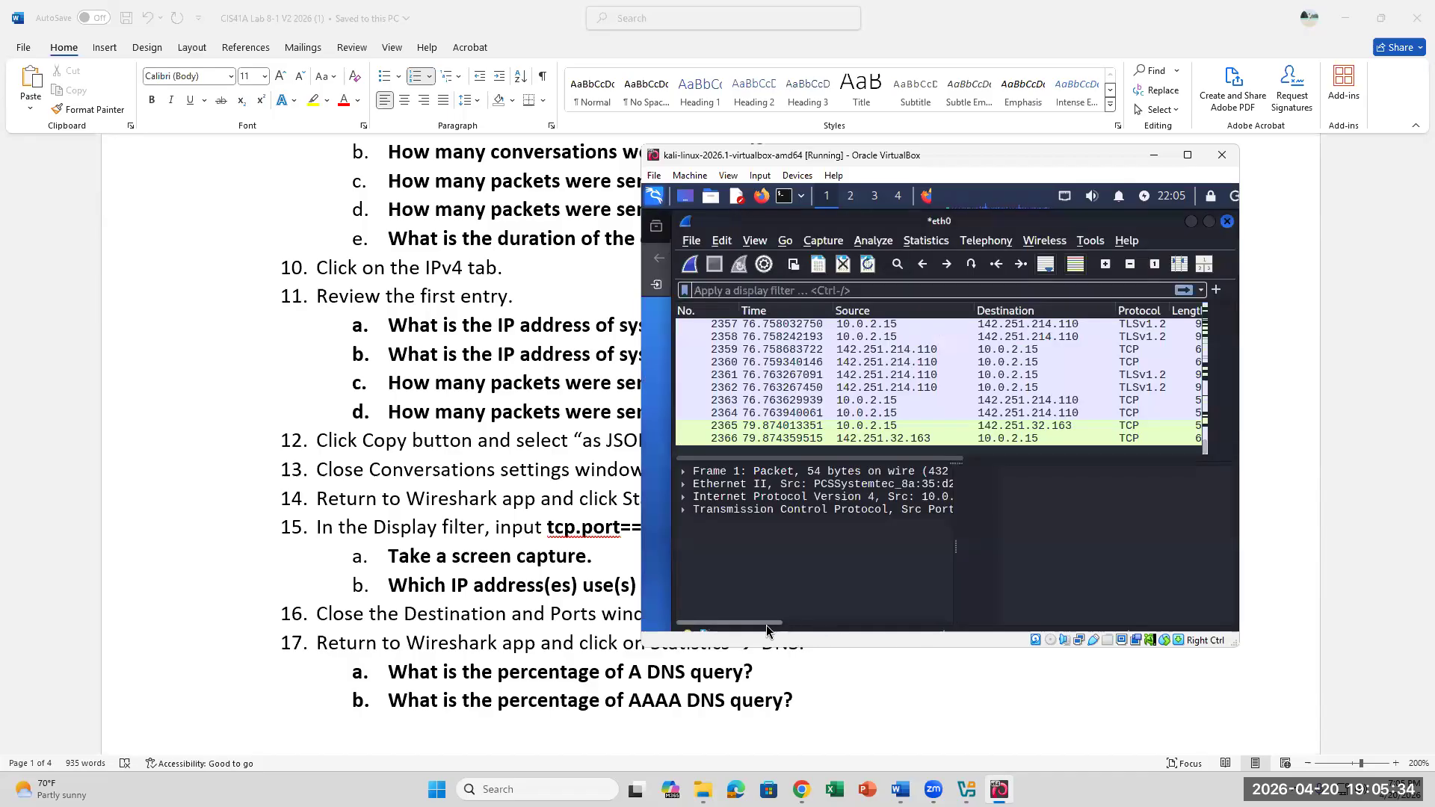
left_click(908, 624)
left_click(927, 240)
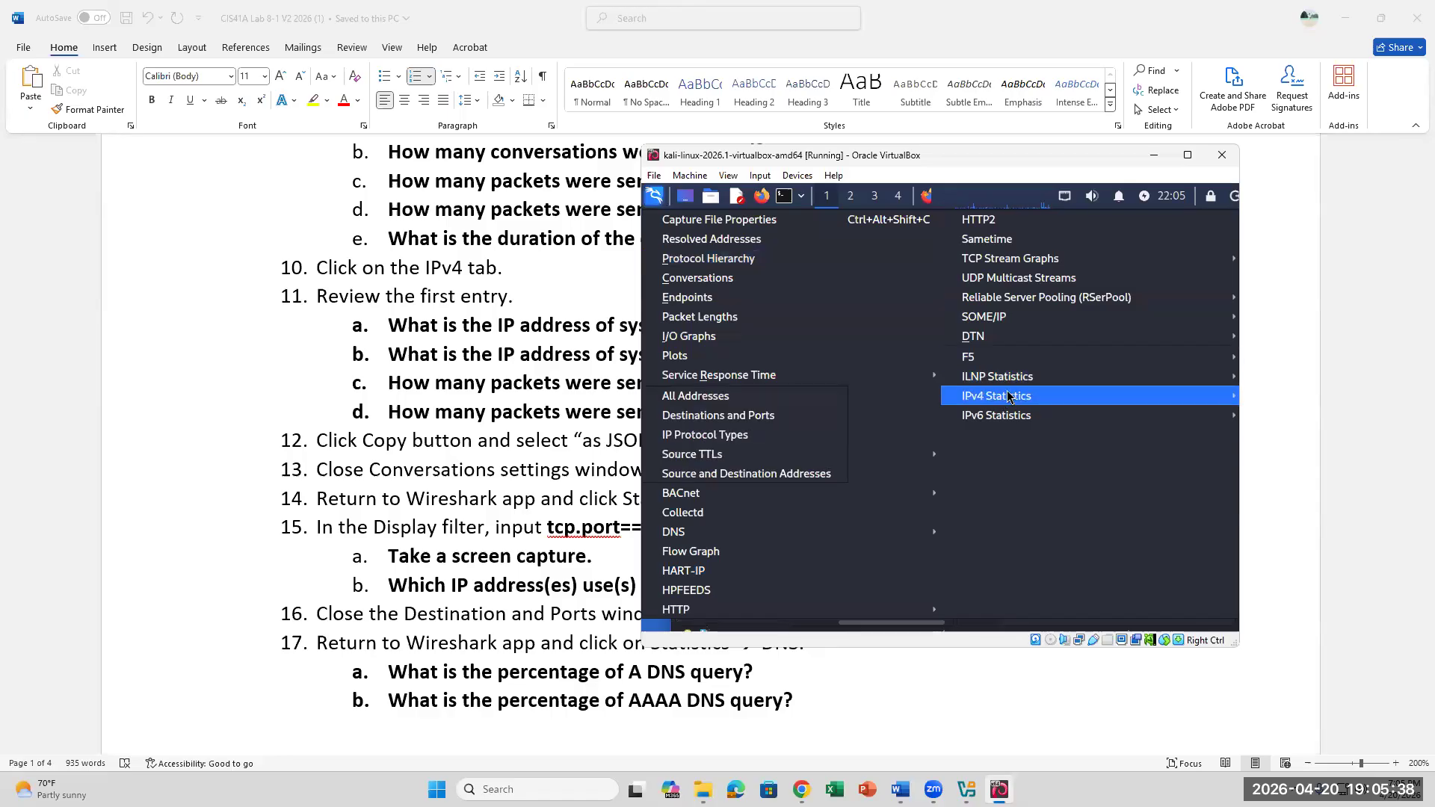
left_click(738, 416)
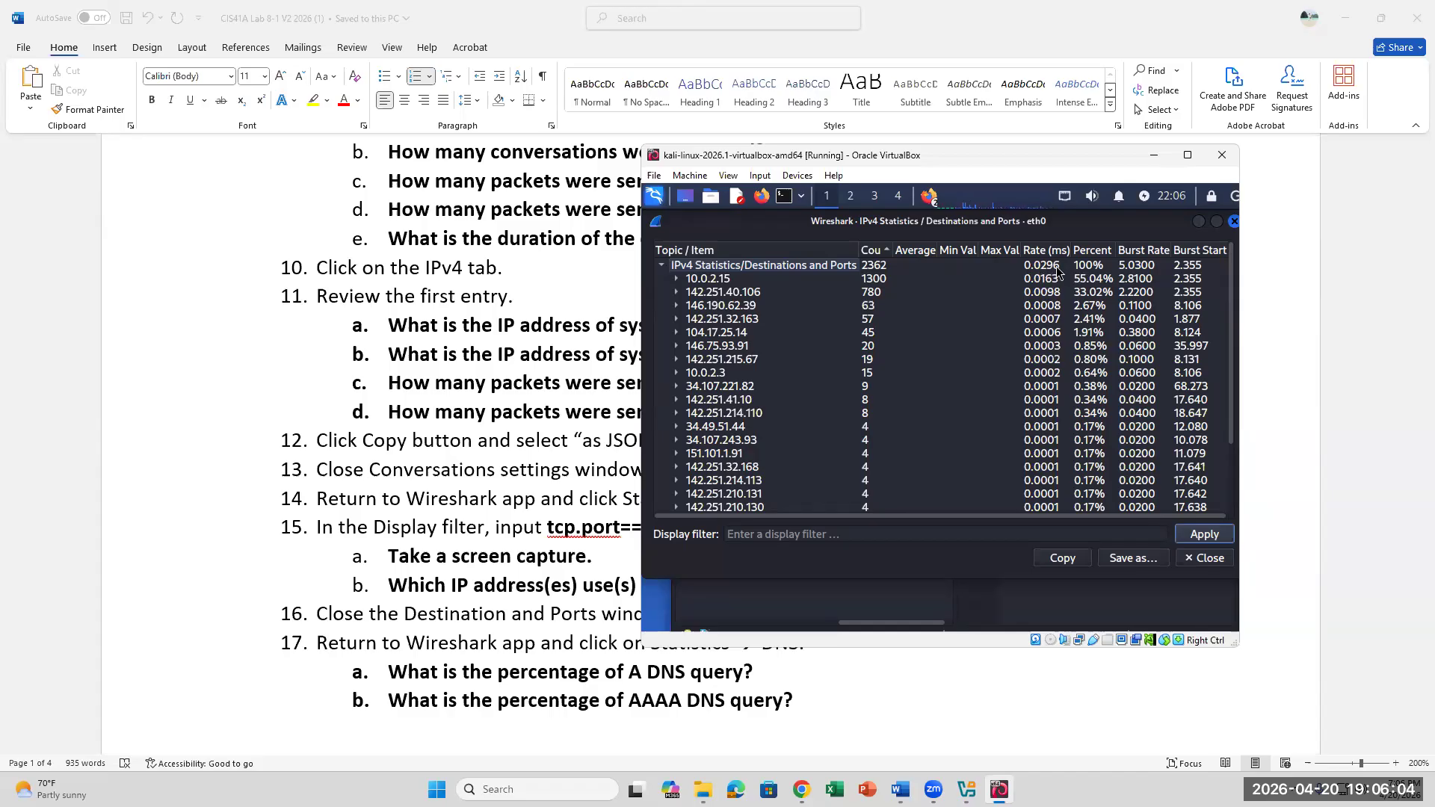
Switch to the lab document and copy the filter expression "tcp.port==80 || udp.port ==80" from step 15
left_click(818, 531)
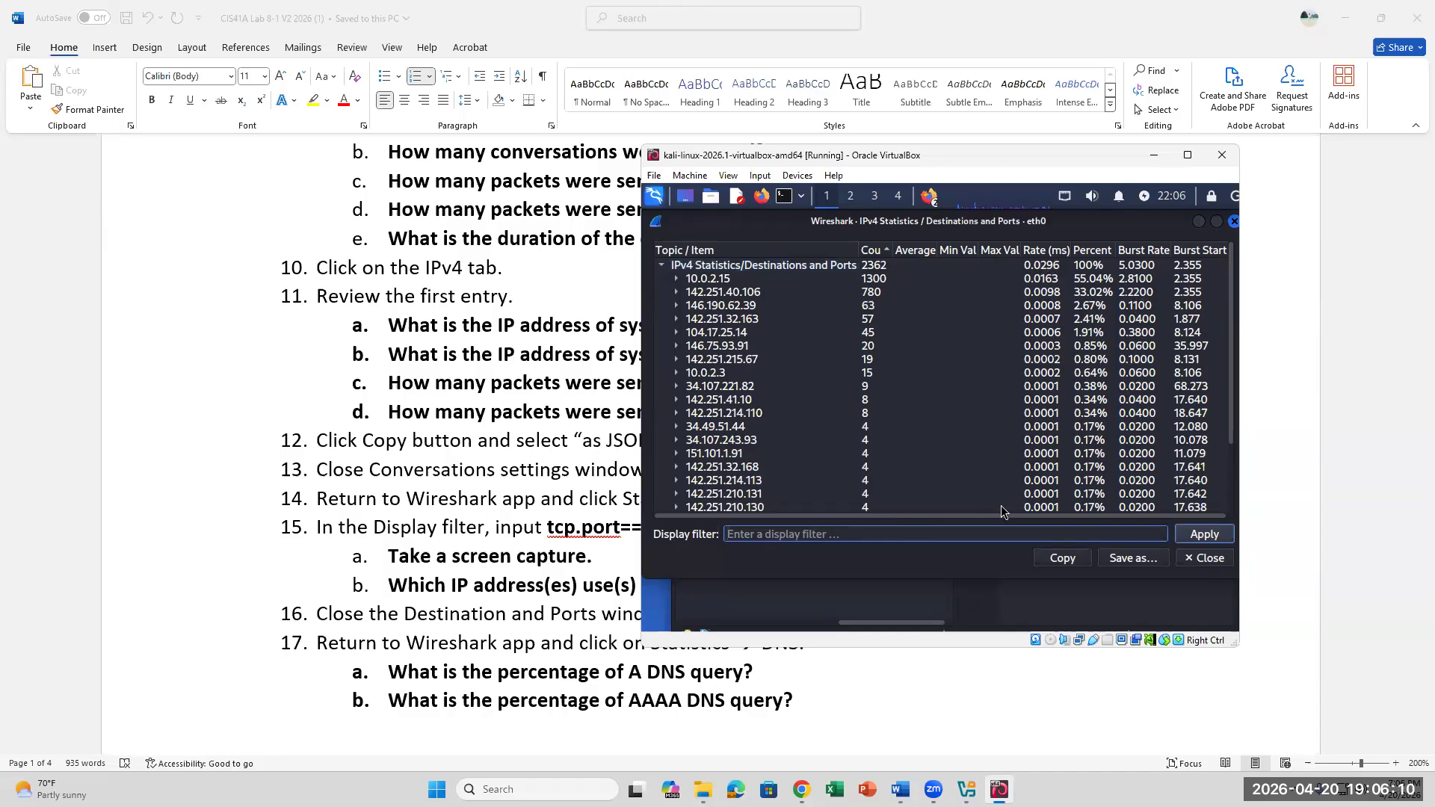
left_click(903, 517)
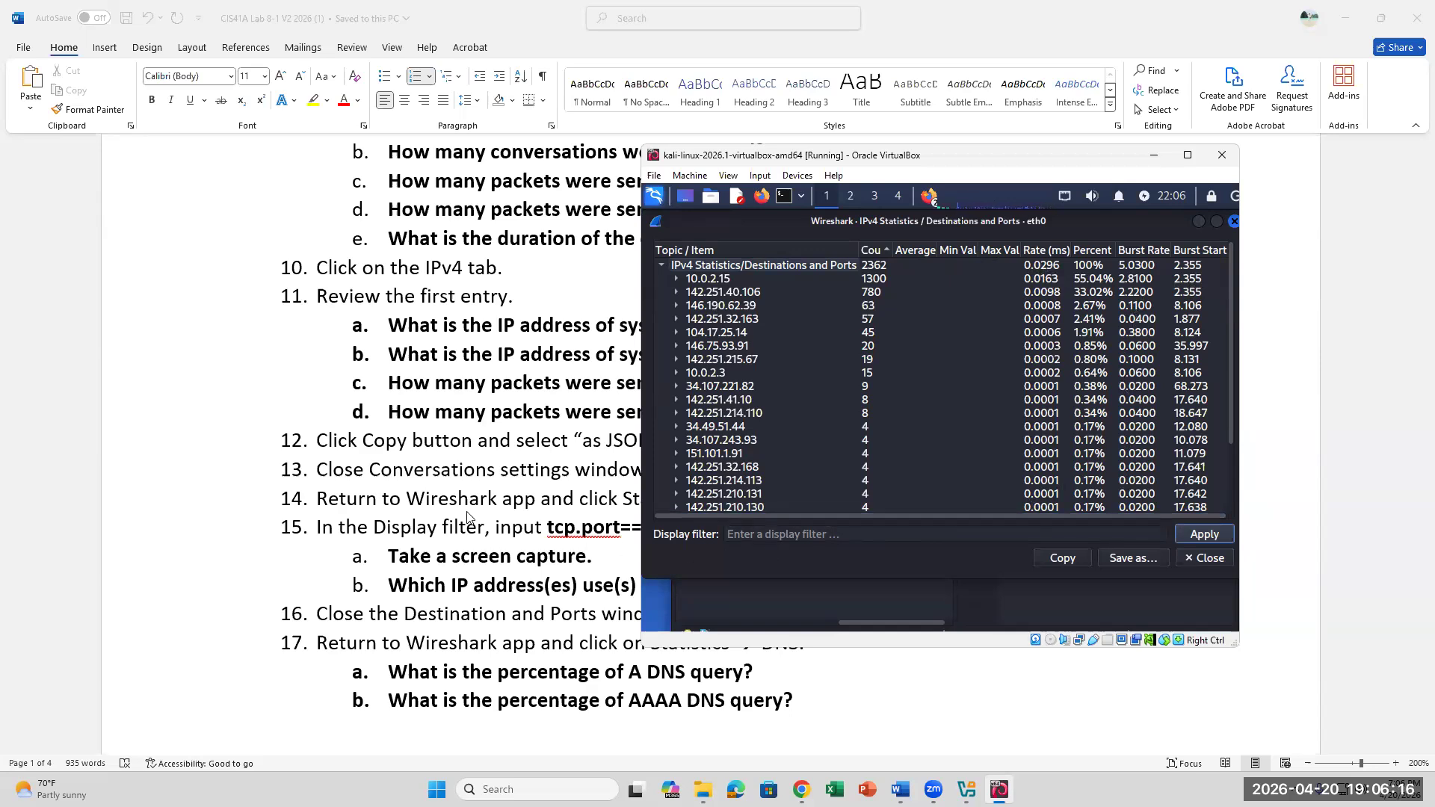
left_click(554, 494)
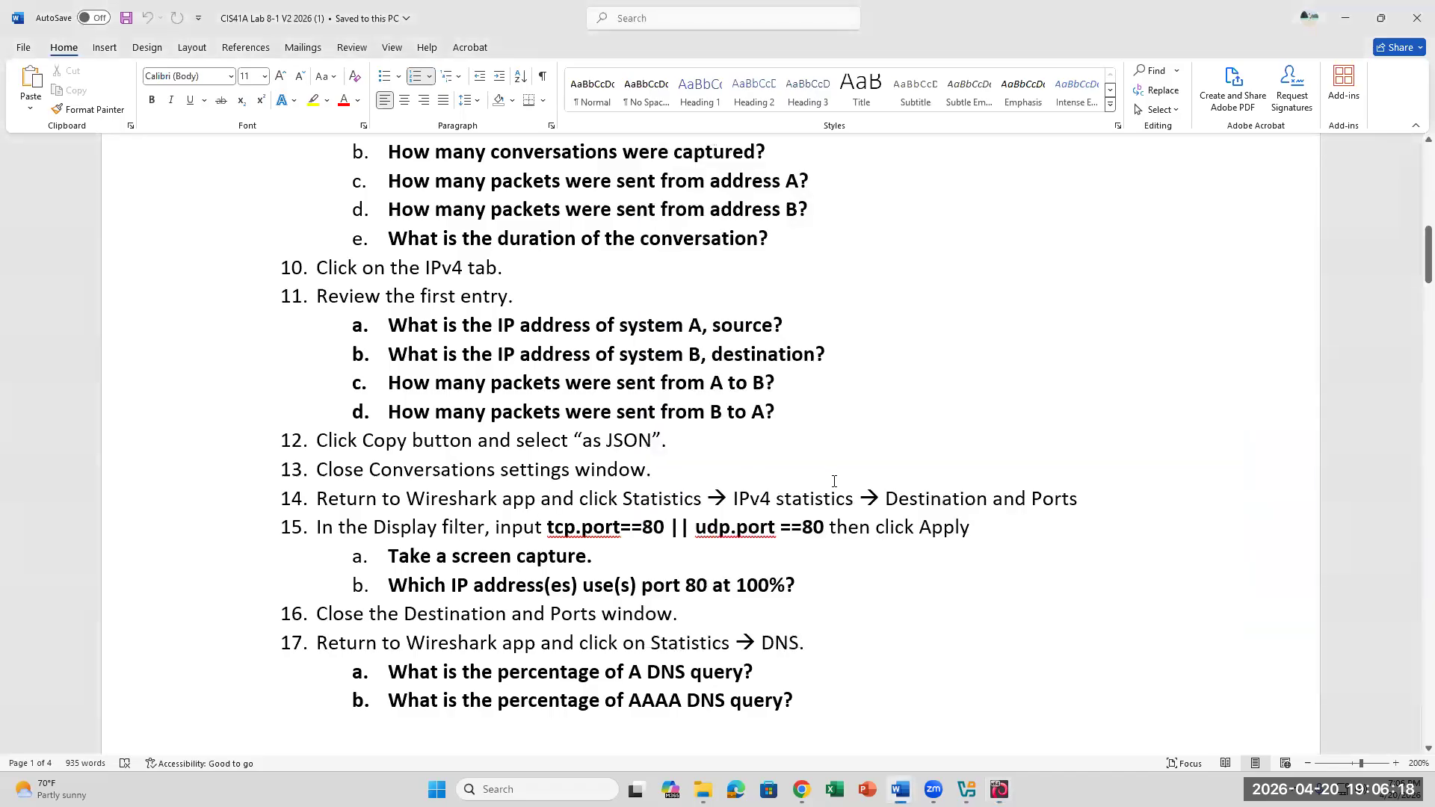
left_click_drag(1124, 500, 580, 498)
left_click(477, 528)
left_click_drag(664, 528, 825, 528)
left_click(642, 528)
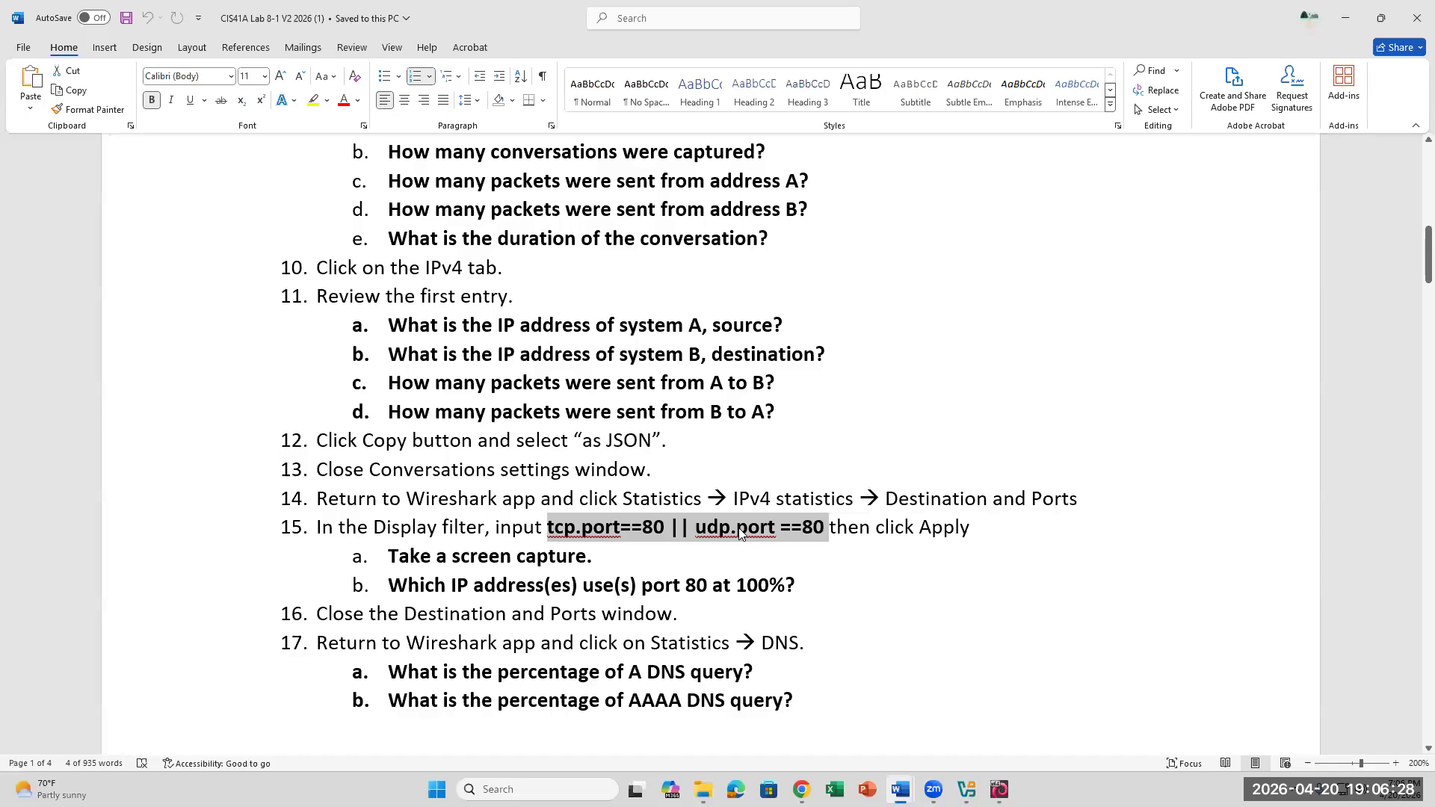
right_click(740, 532)
left_click(797, 210)
Return to the Kali VM and paste "tcp.port==80 || udp.port ==80" as the display filter for the Destinations and Ports statistics
left_click(1000, 789)
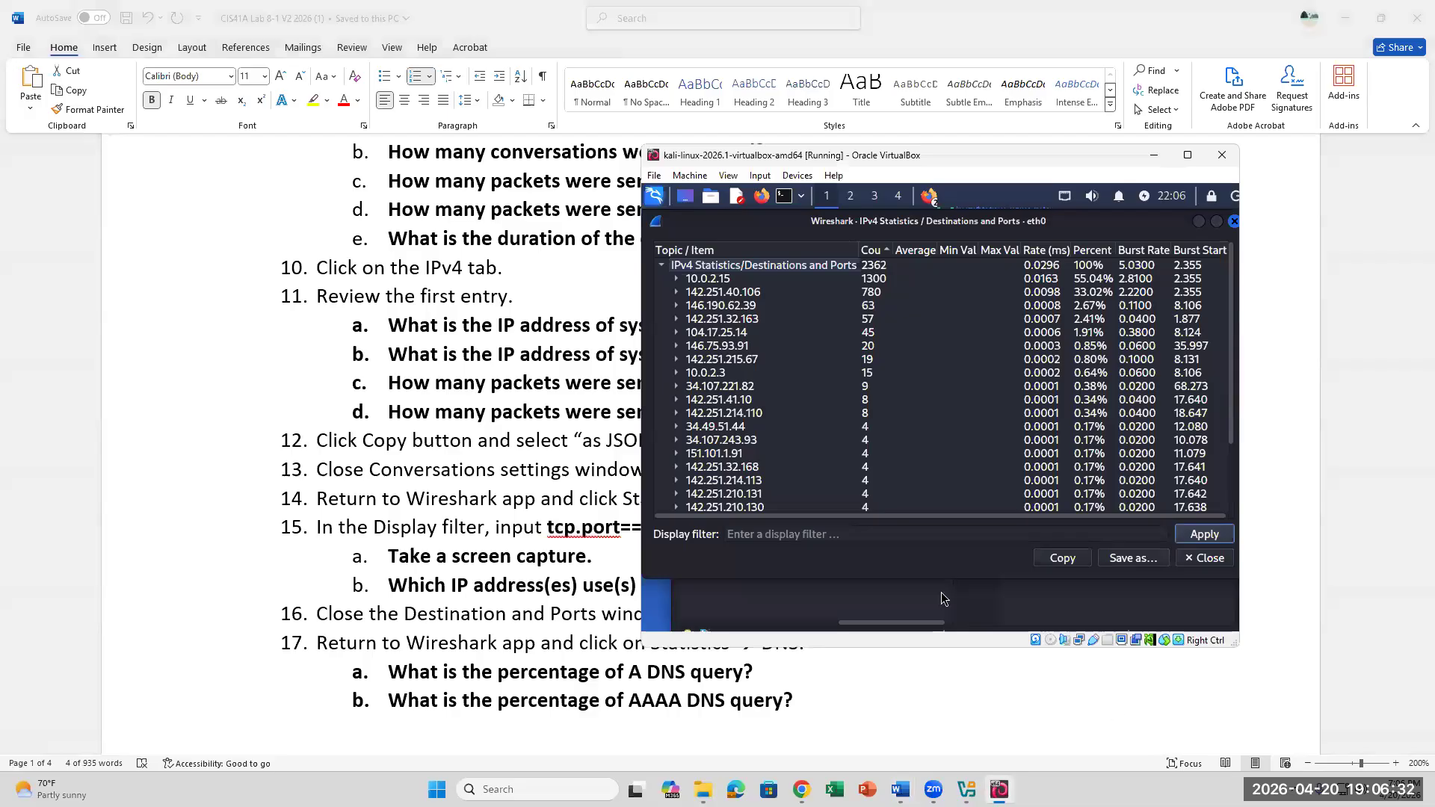
left_click(820, 532)
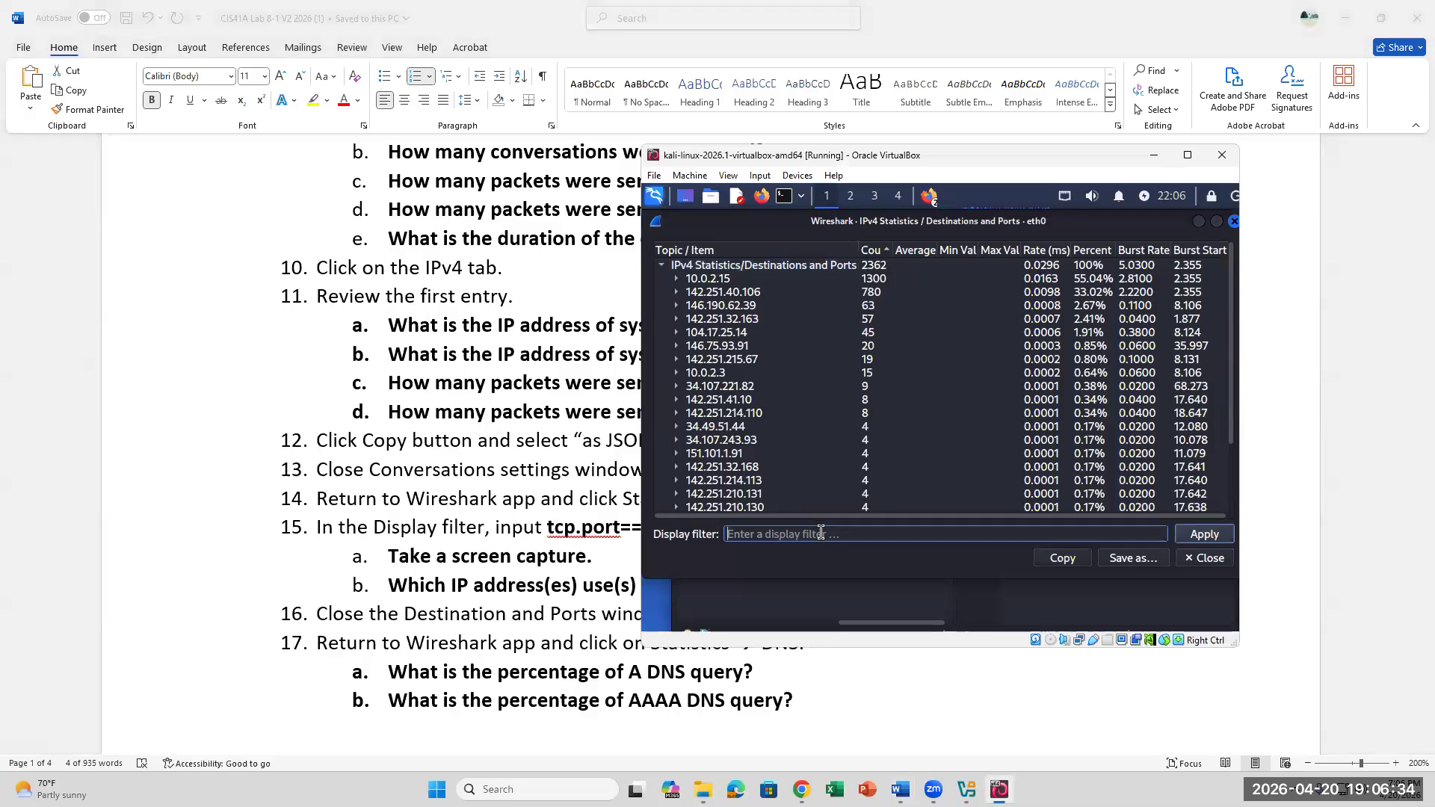
right_click(820, 533)
left_click(887, 493)
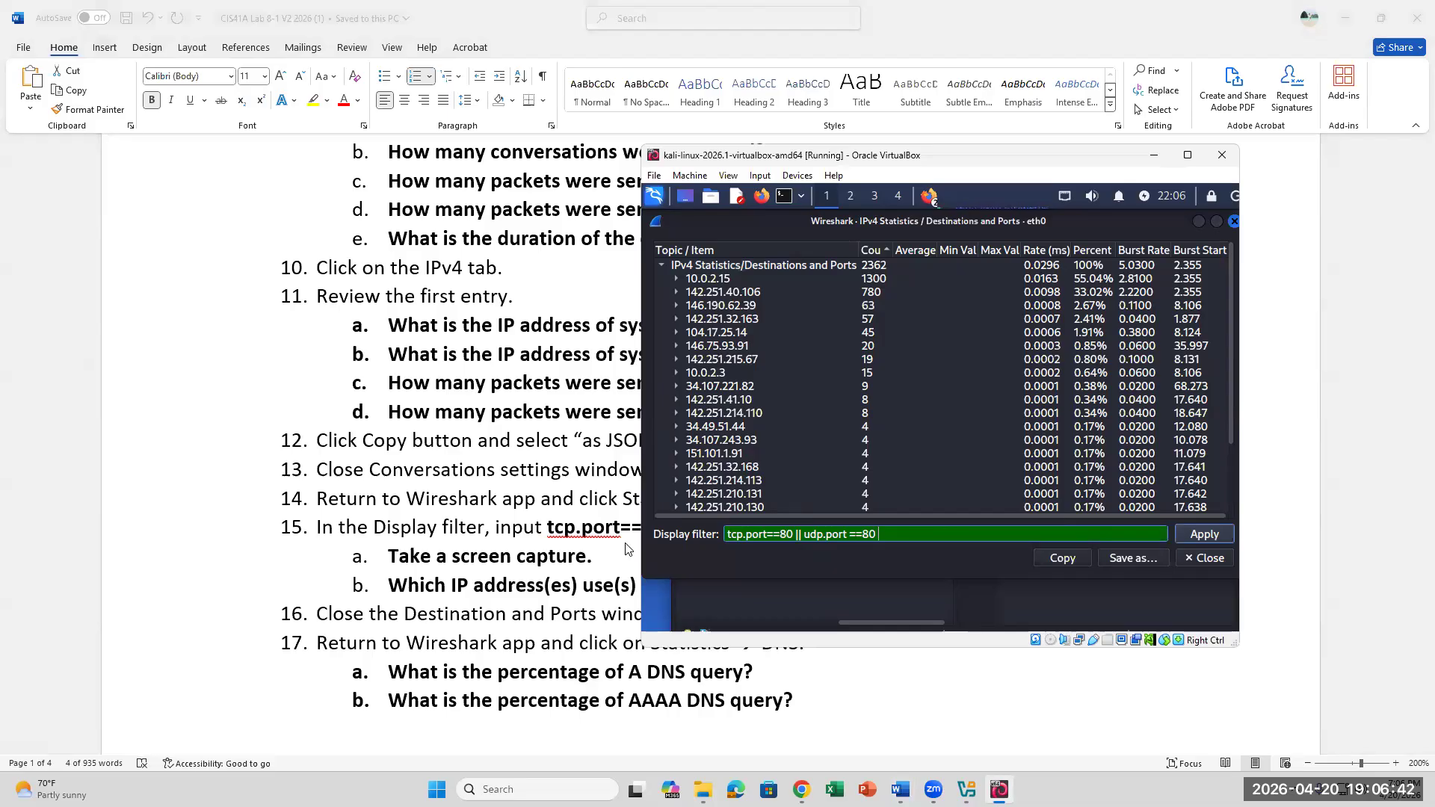
Examine the TCP condition, the OR operator and the UDP condition of the port 80 filter in step 15 of the lab document
key("alt+Tab")
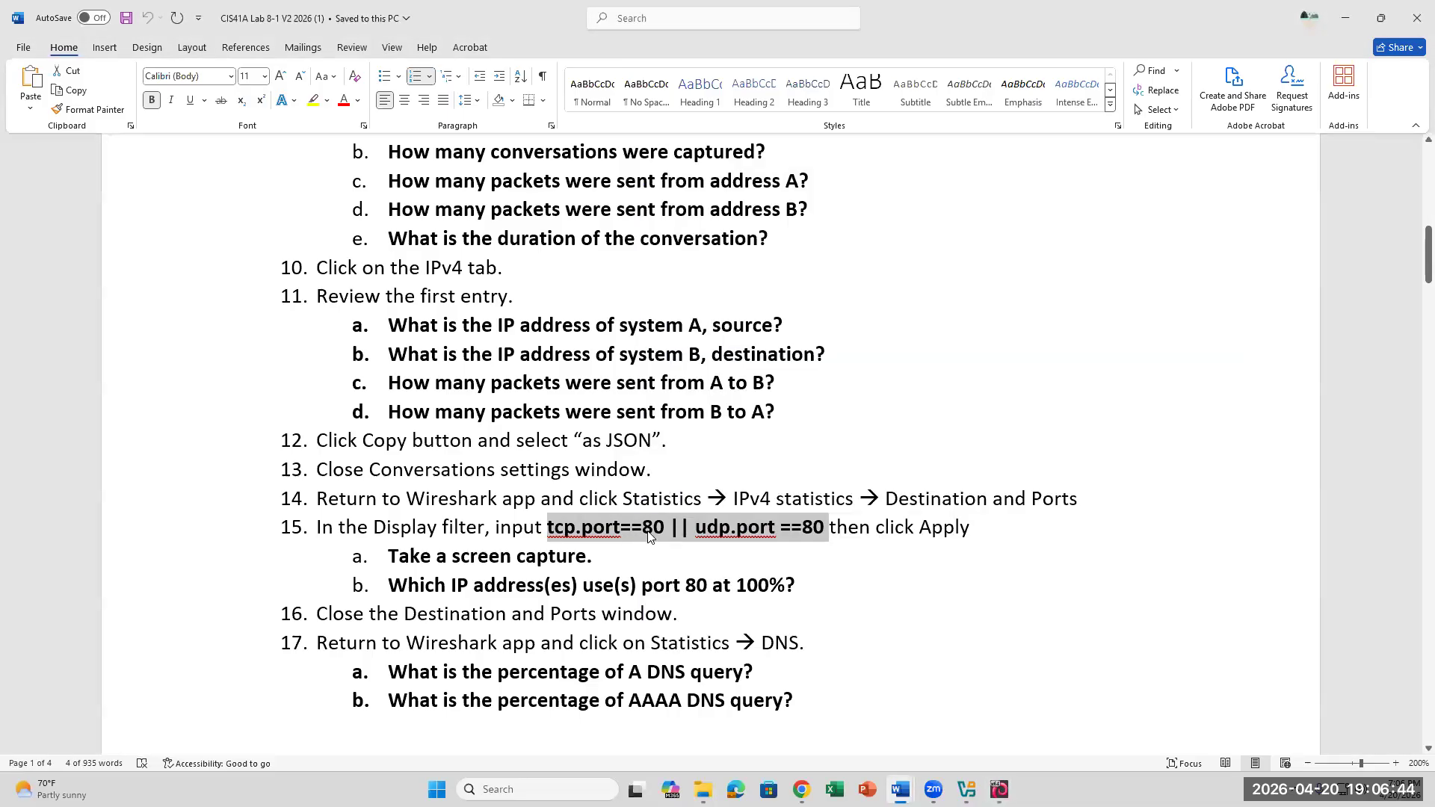
left_click(648, 535)
double_click(647, 527)
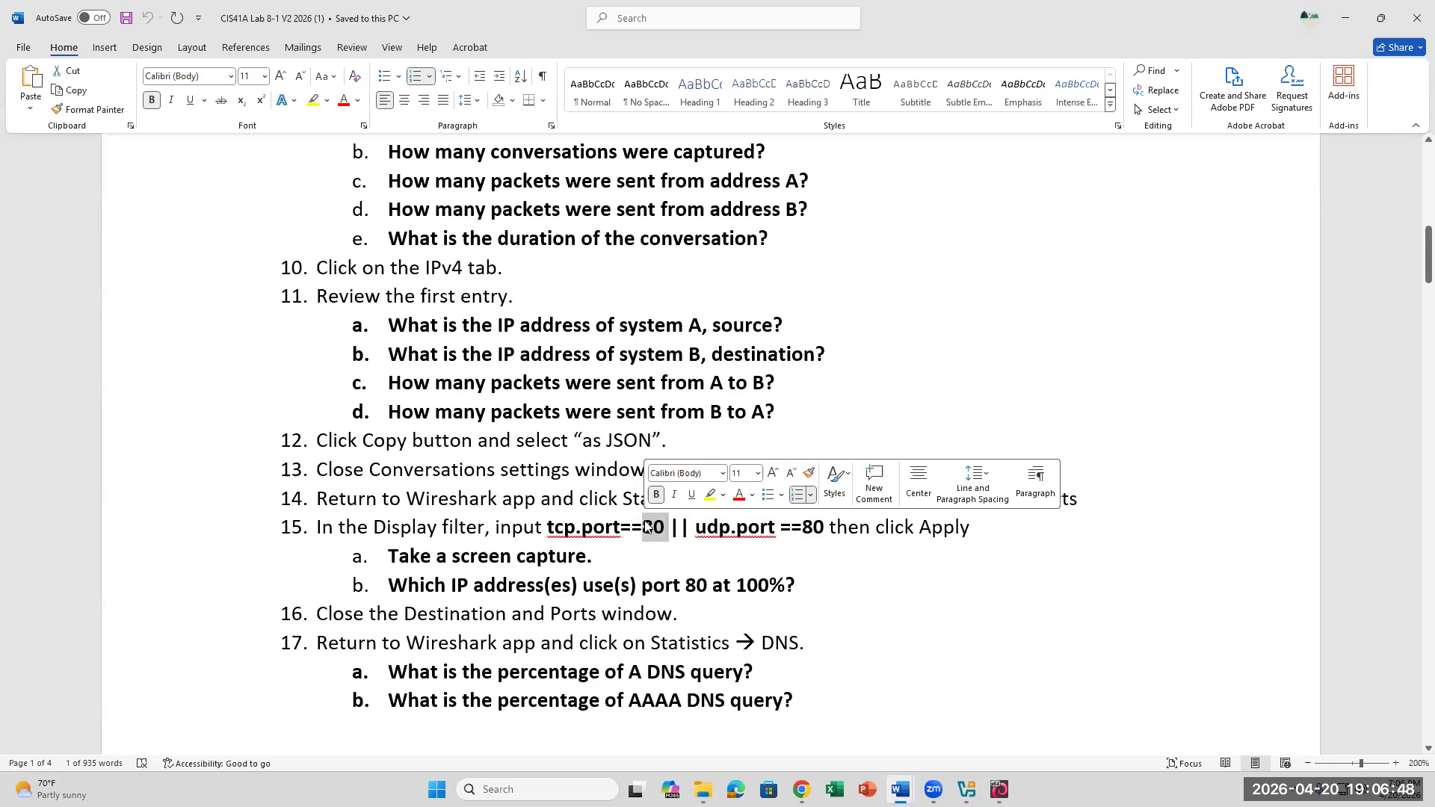
left_click(731, 527)
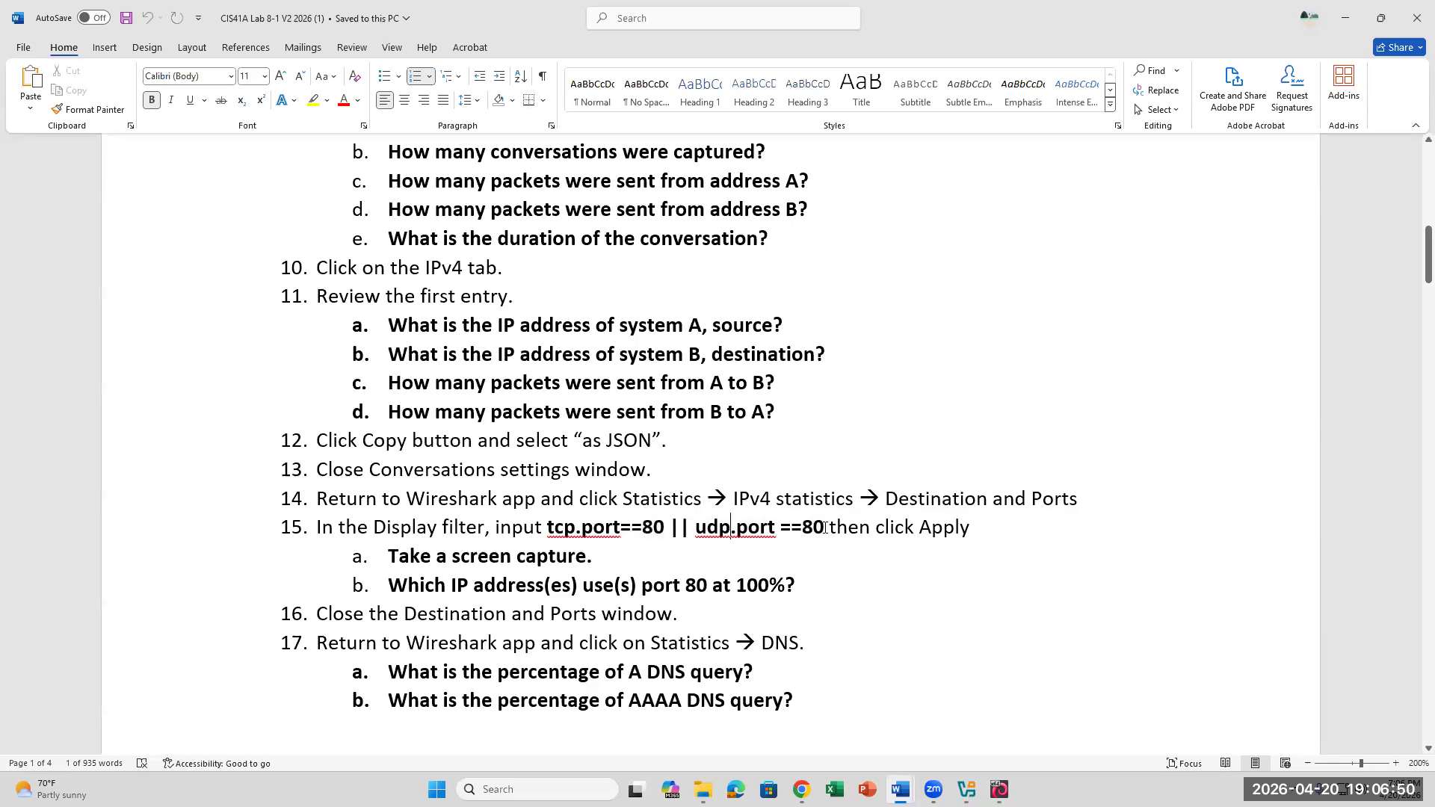
left_click(830, 523)
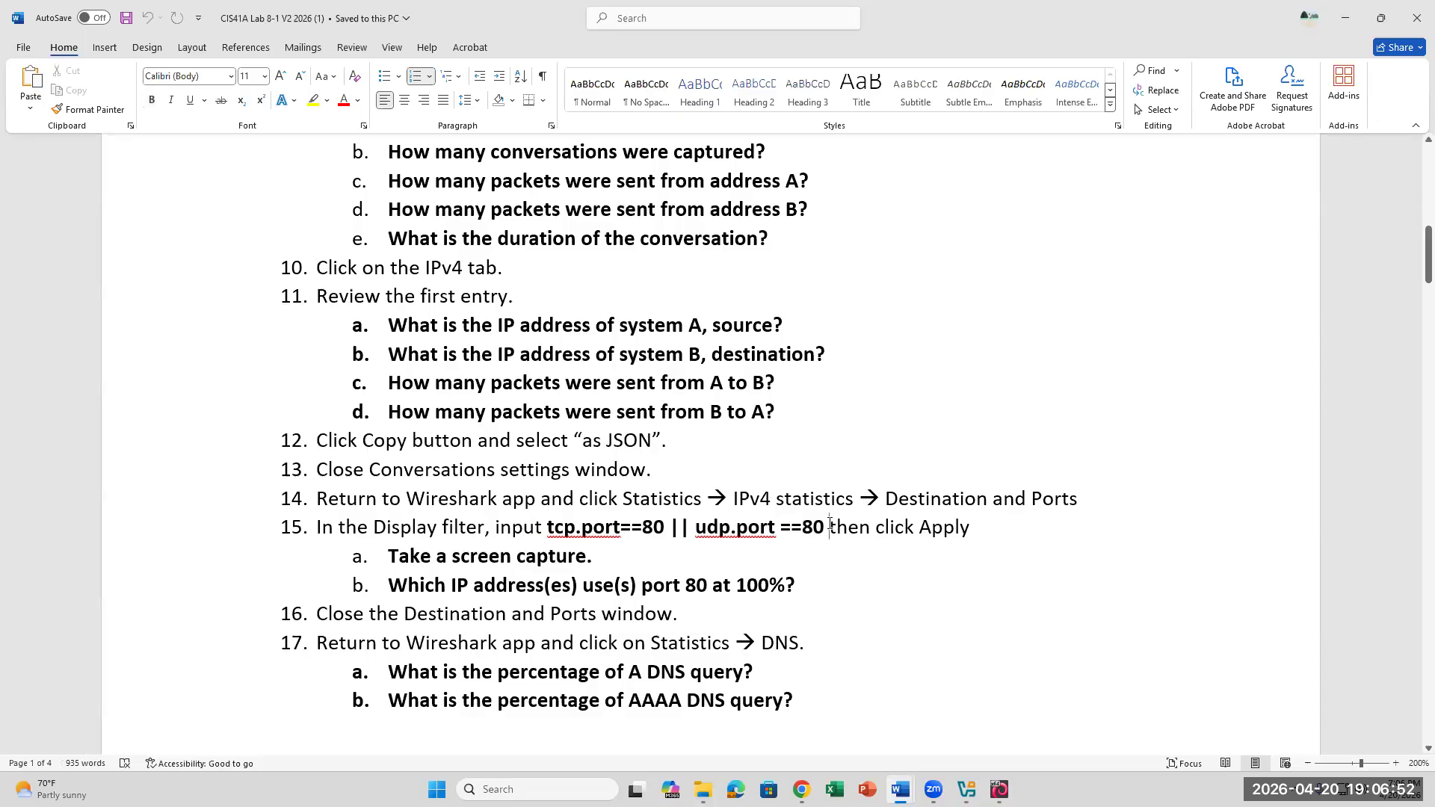
left_click_drag(550, 528, 666, 524)
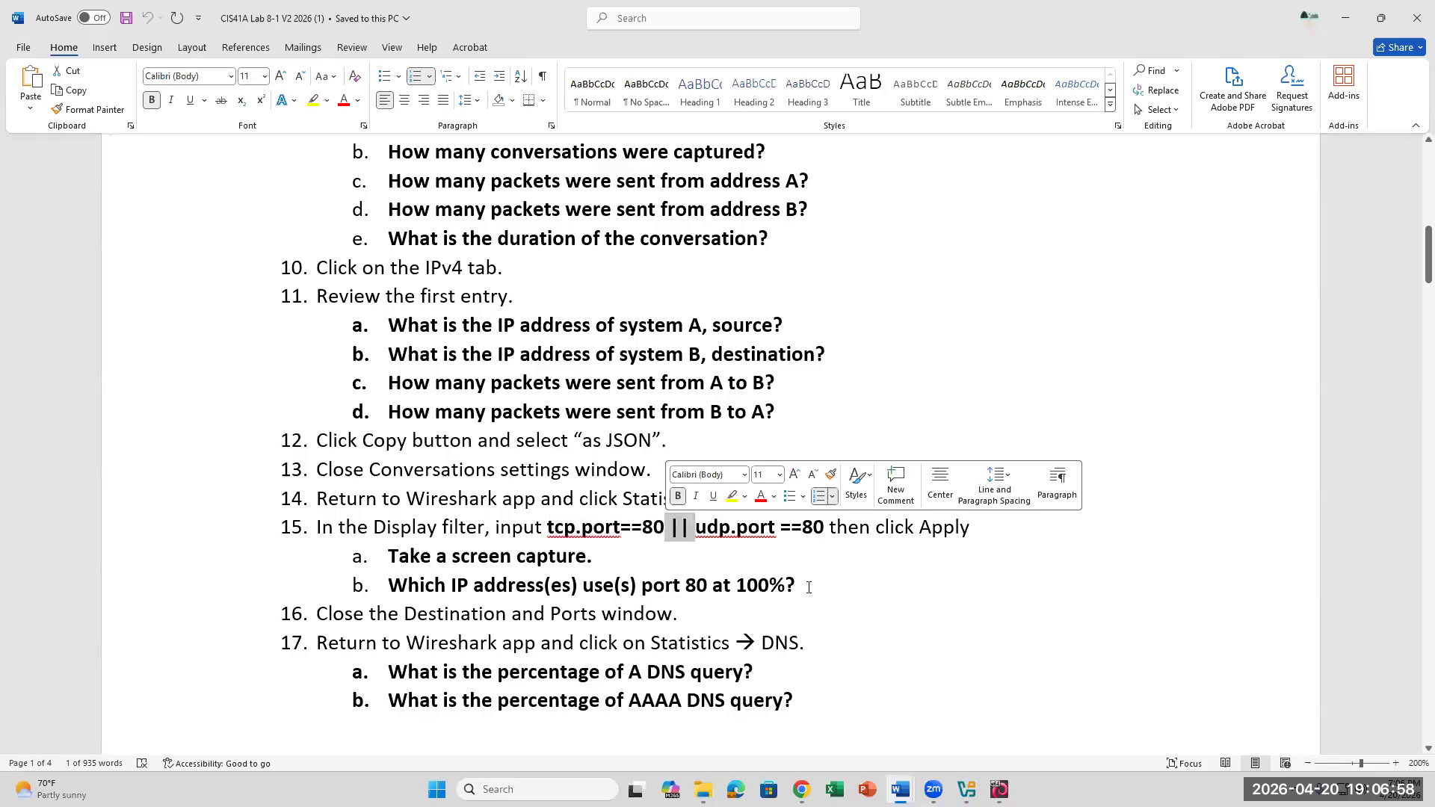
left_click(693, 544)
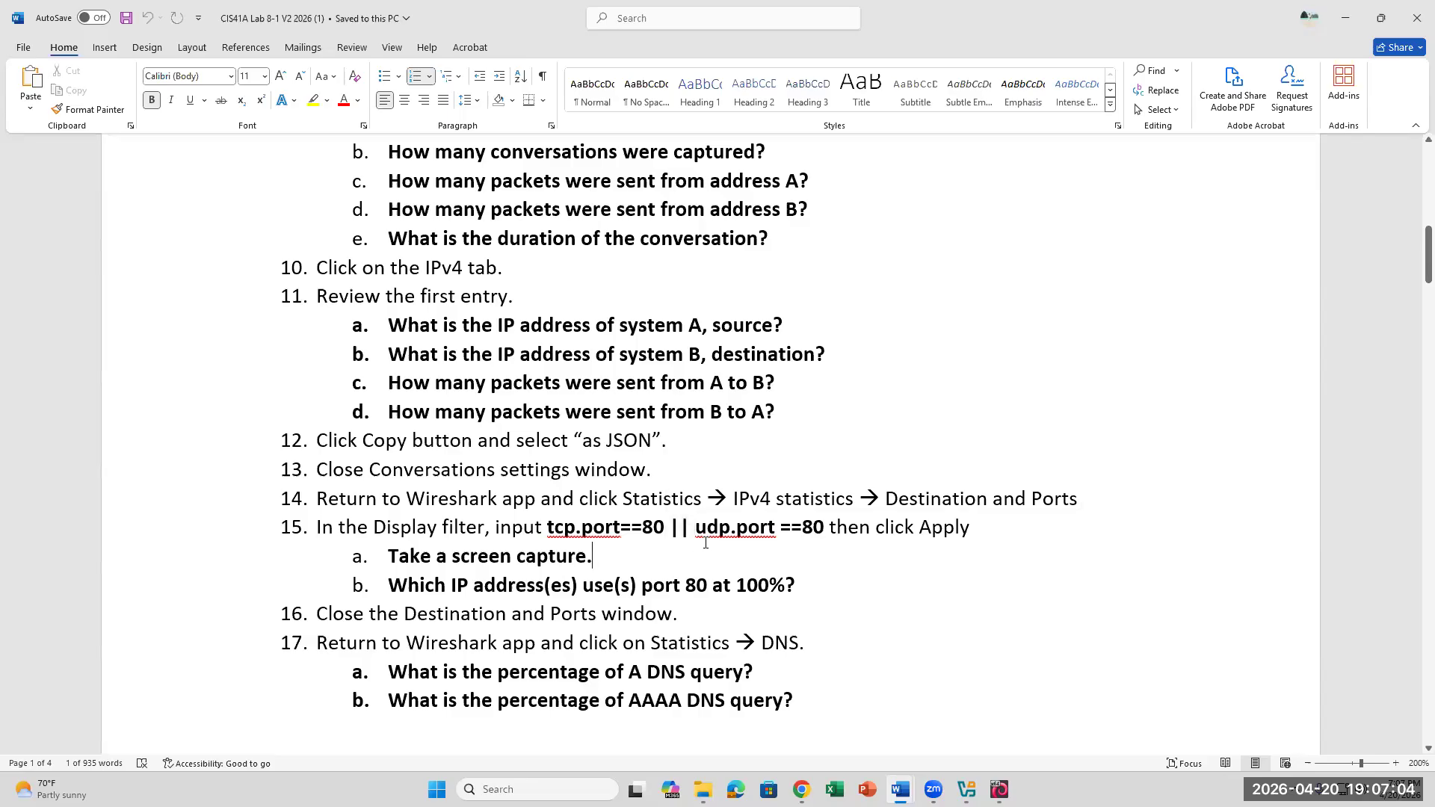
left_click_drag(829, 527, 790, 527)
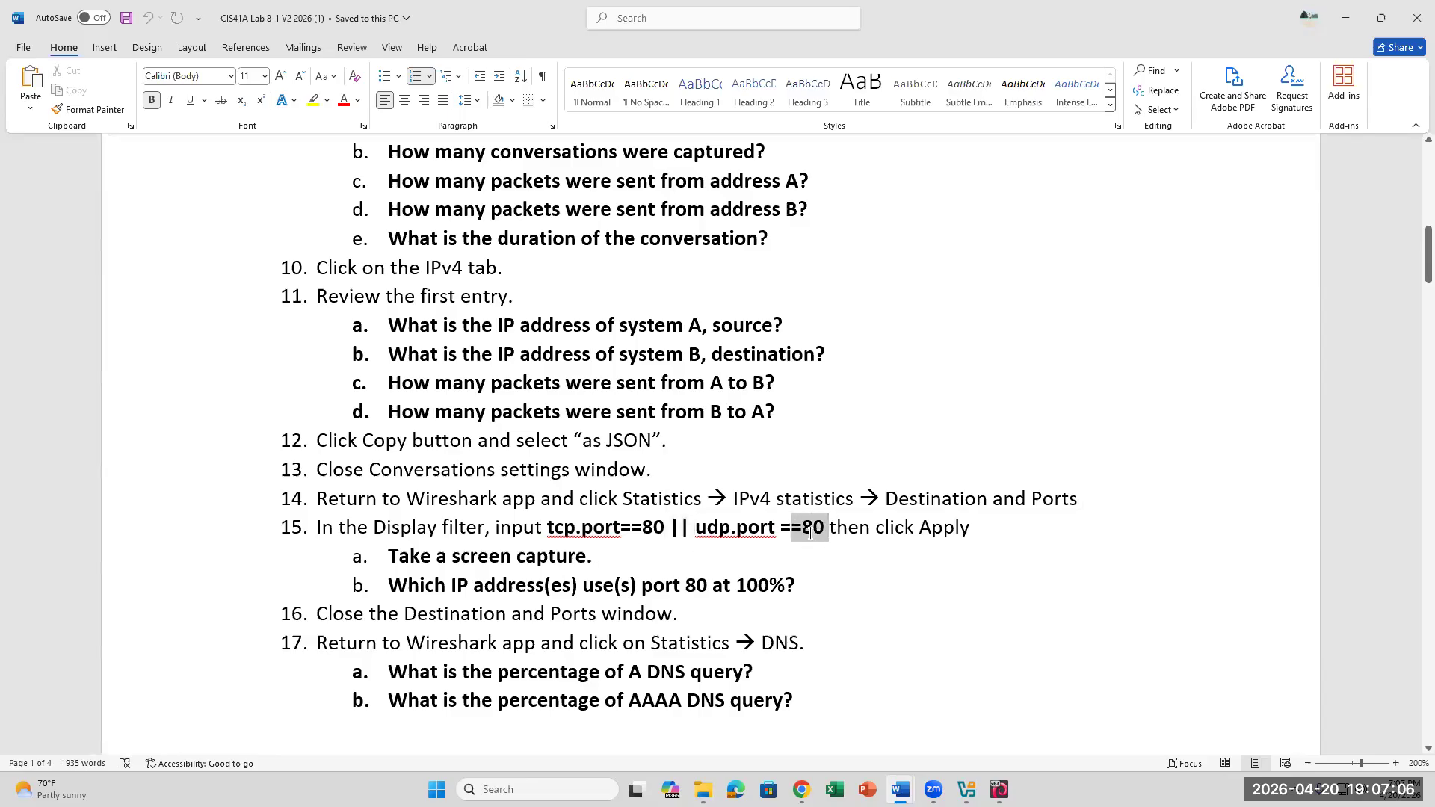
left_click(845, 533)
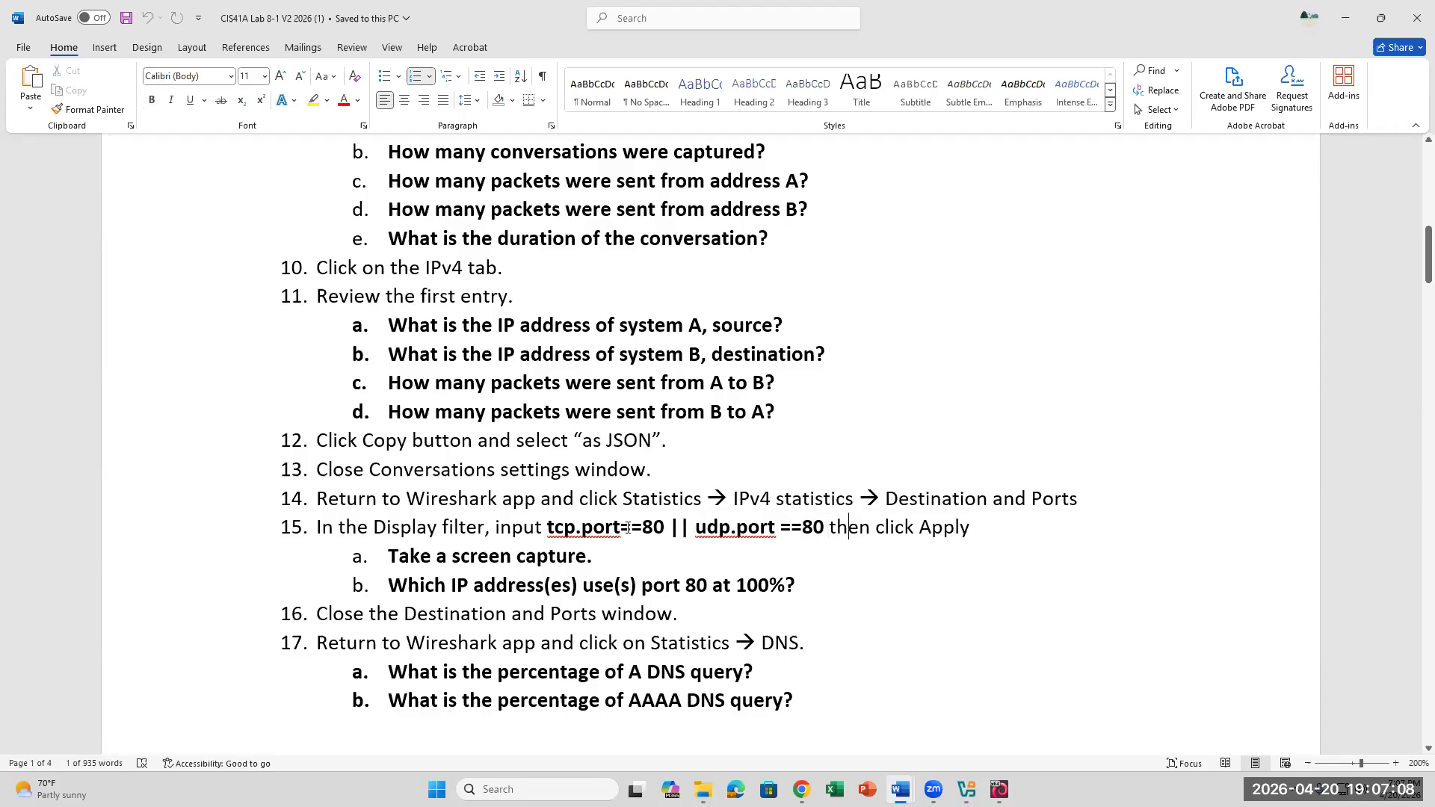
left_click(820, 527)
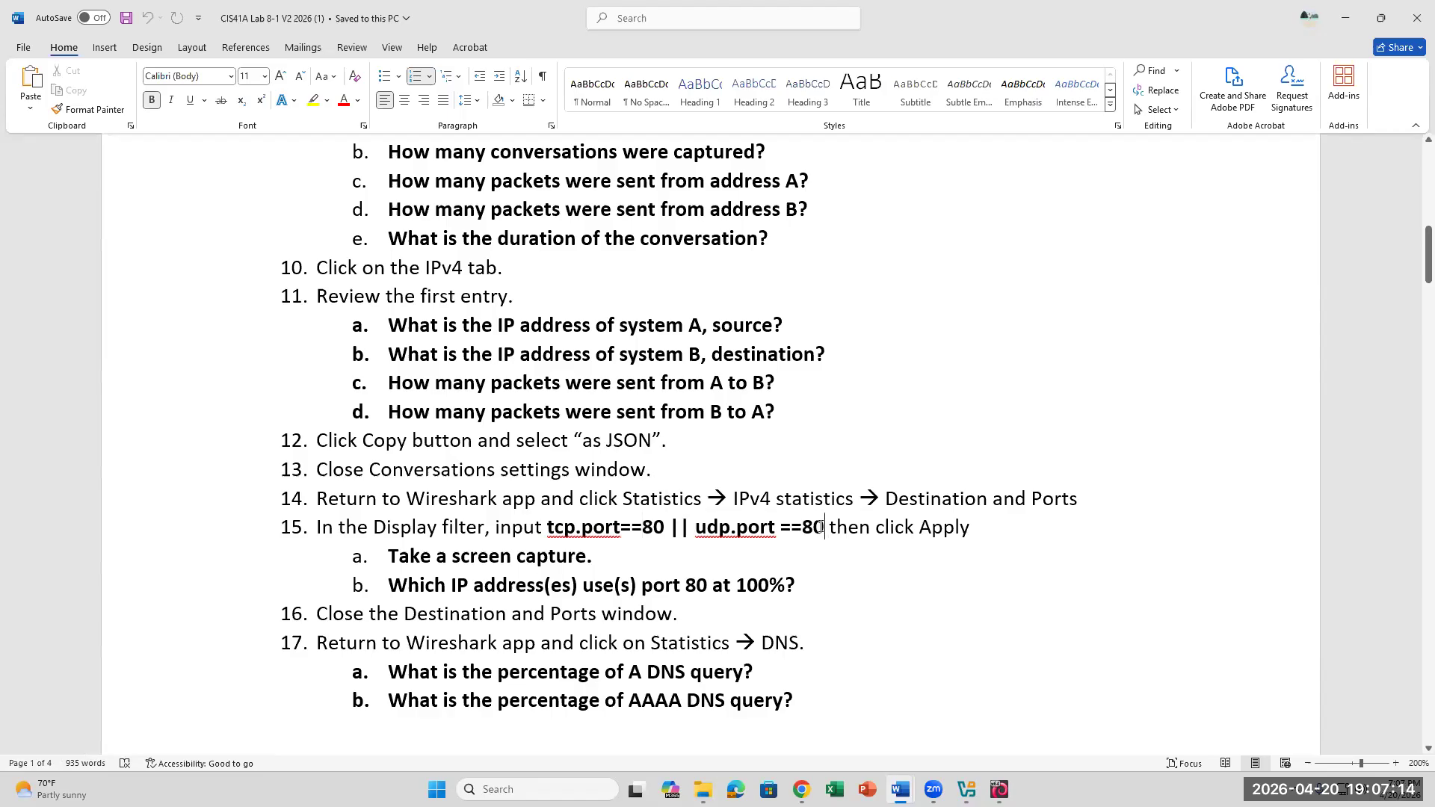
left_click_drag(664, 527, 641, 527)
left_click_drag(551, 528, 547, 527)
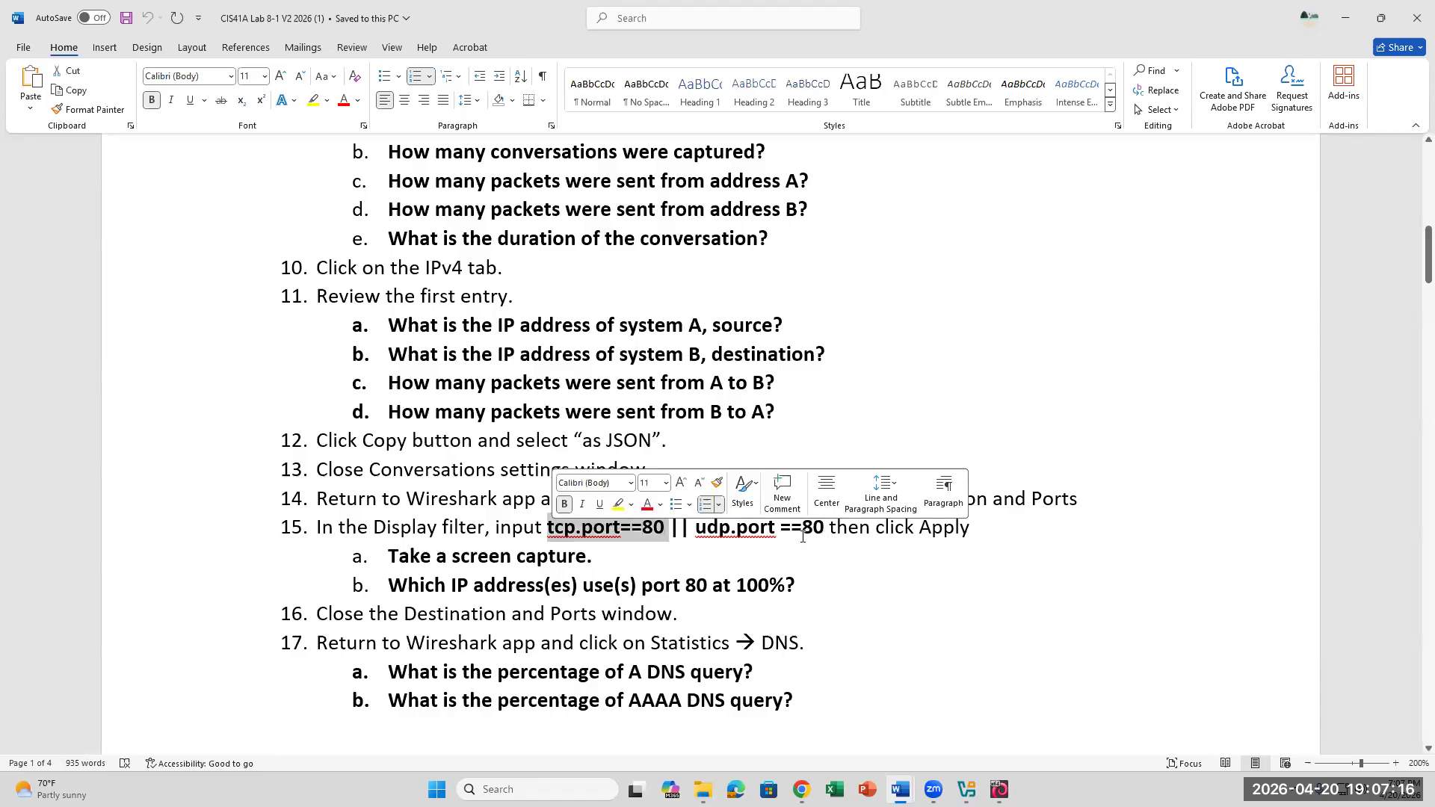
left_click(831, 529)
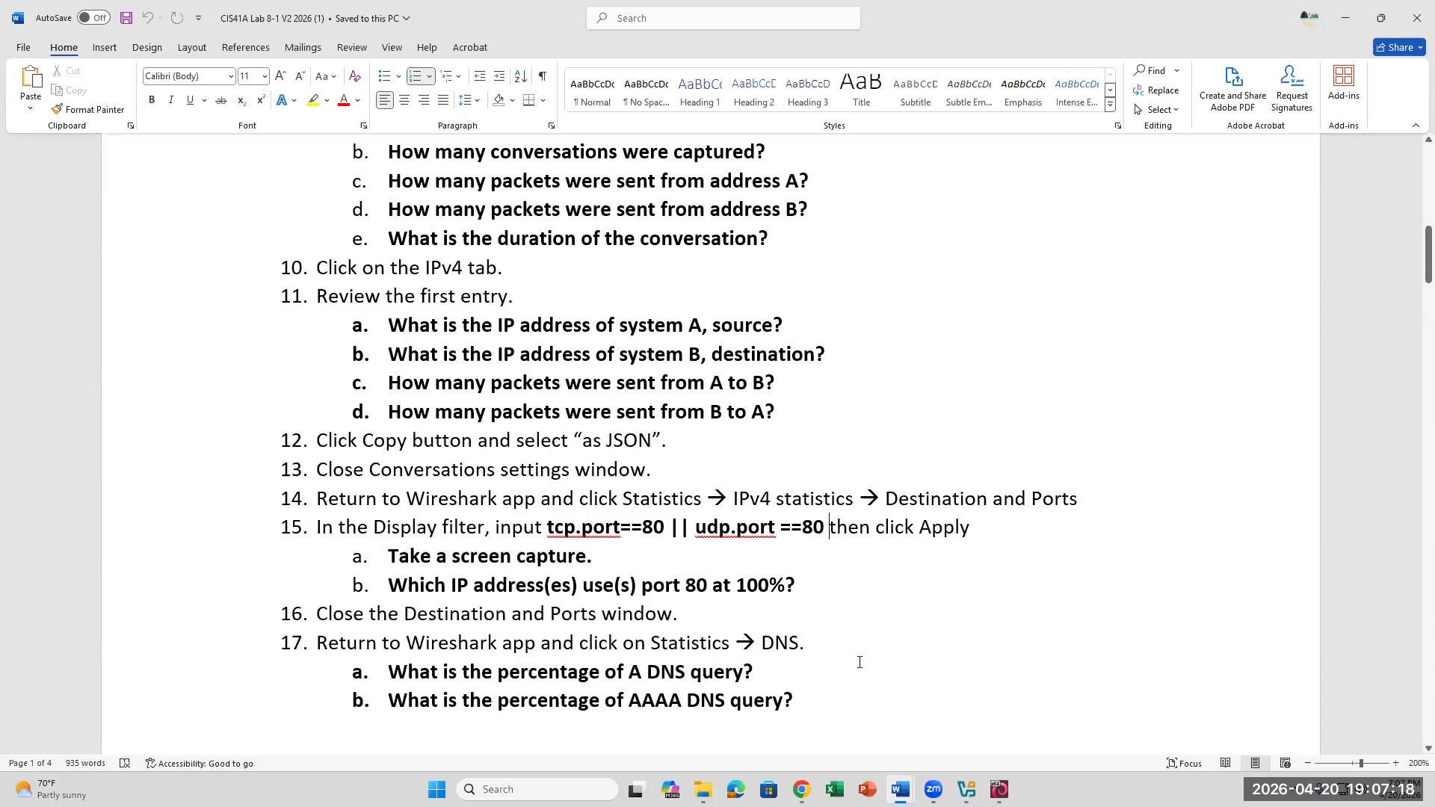
Back in the Kali VM, apply the filter "tcp.port==80 || udp.port ==80" to the Destinations and Ports statistics
left_click(999, 789)
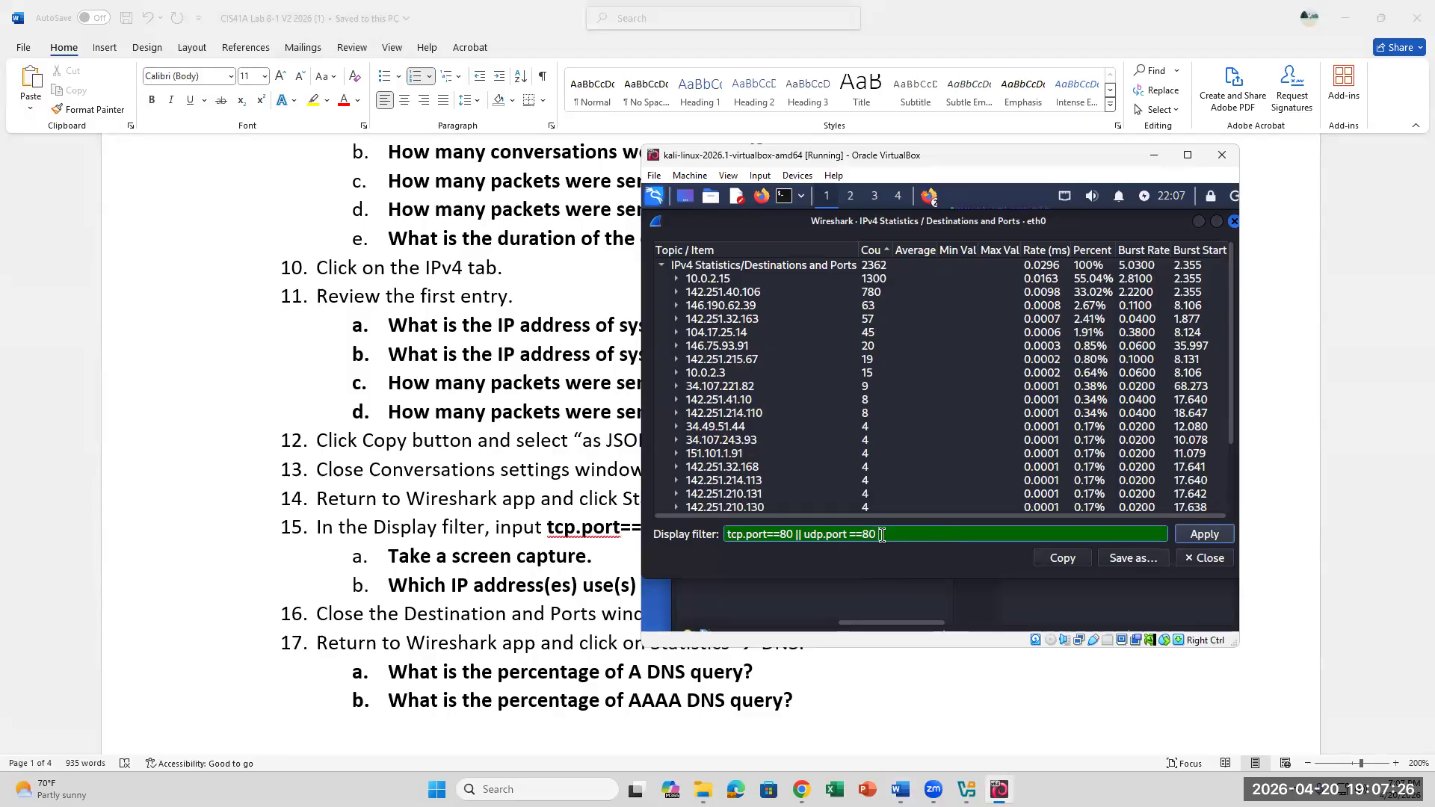
key("Return")
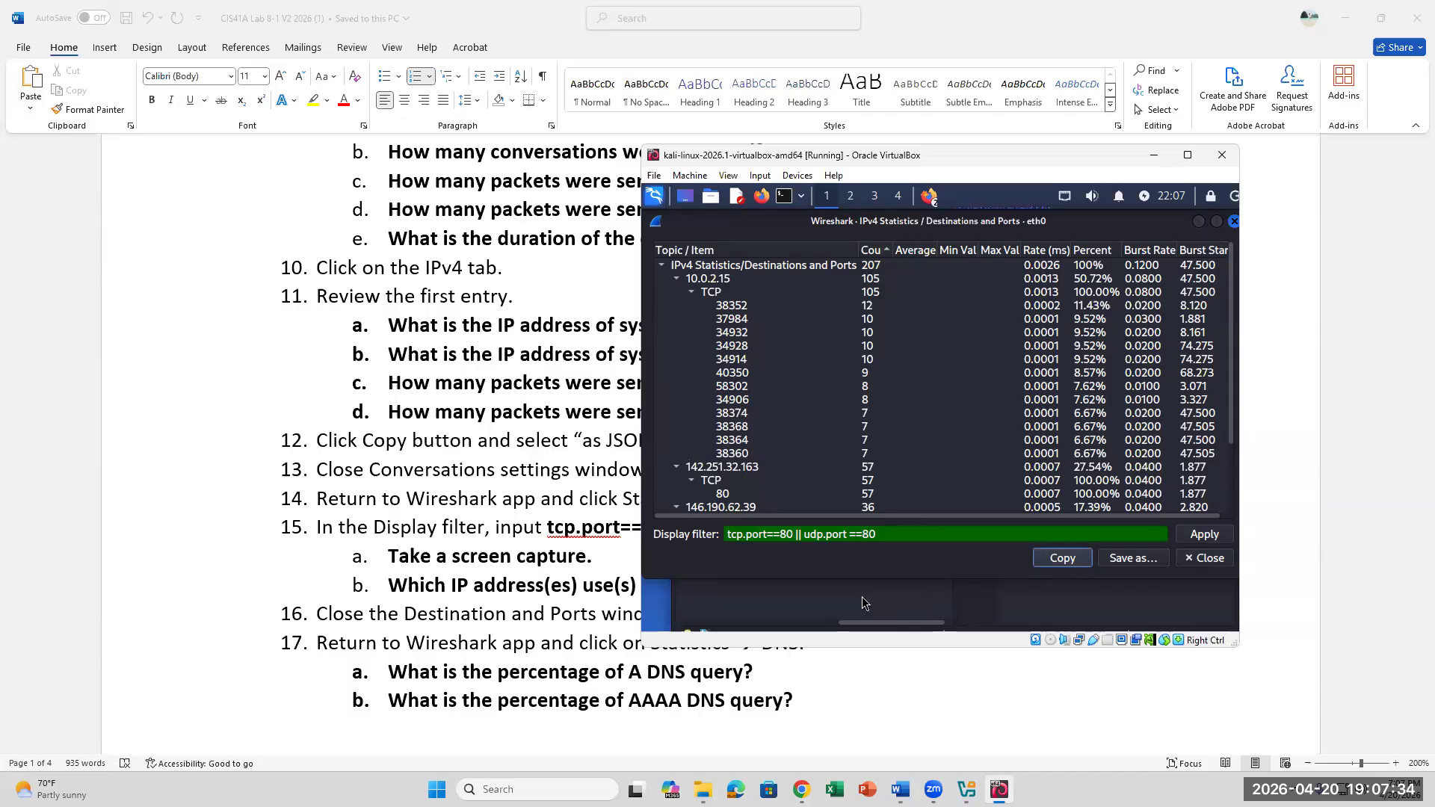
left_click(722, 497)
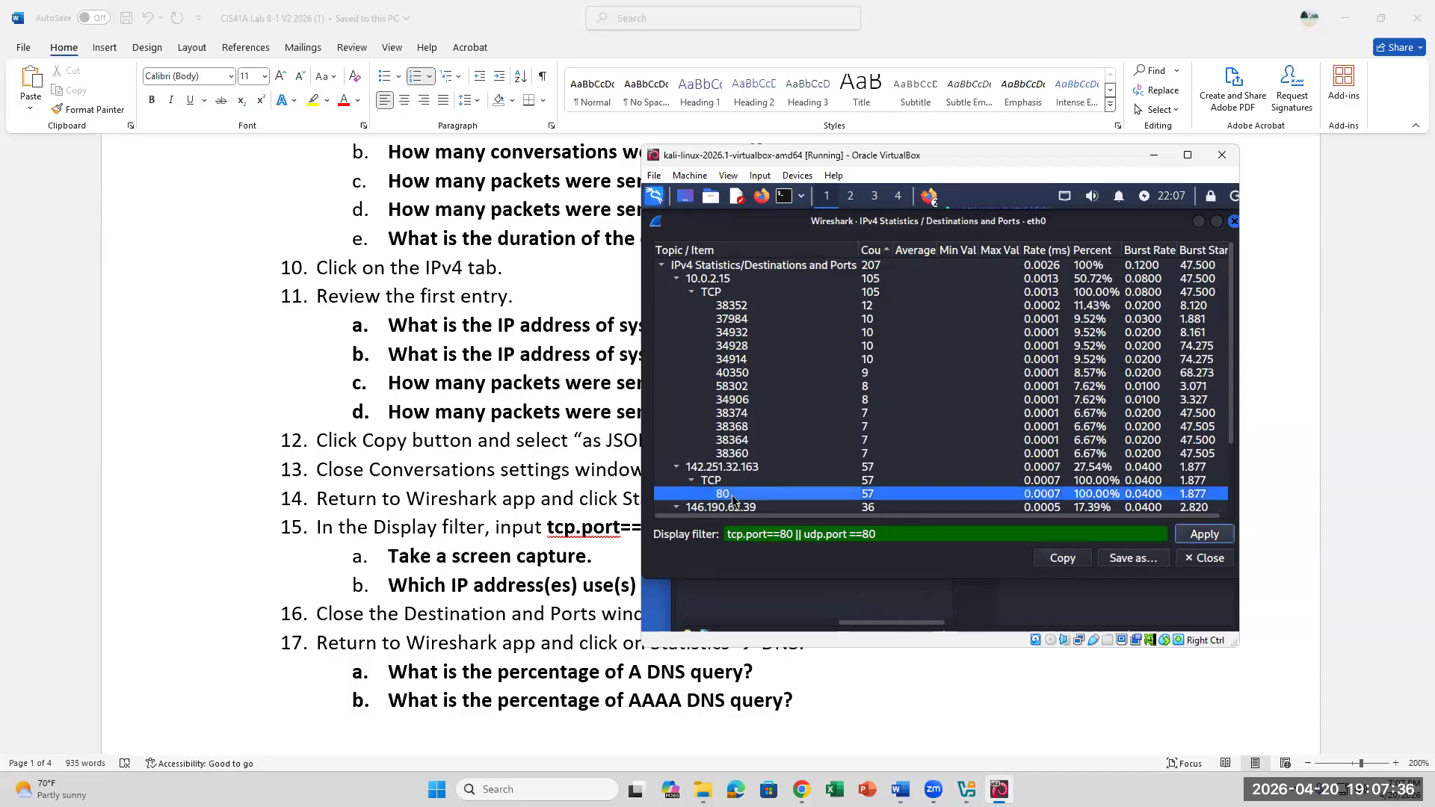
left_click(894, 537)
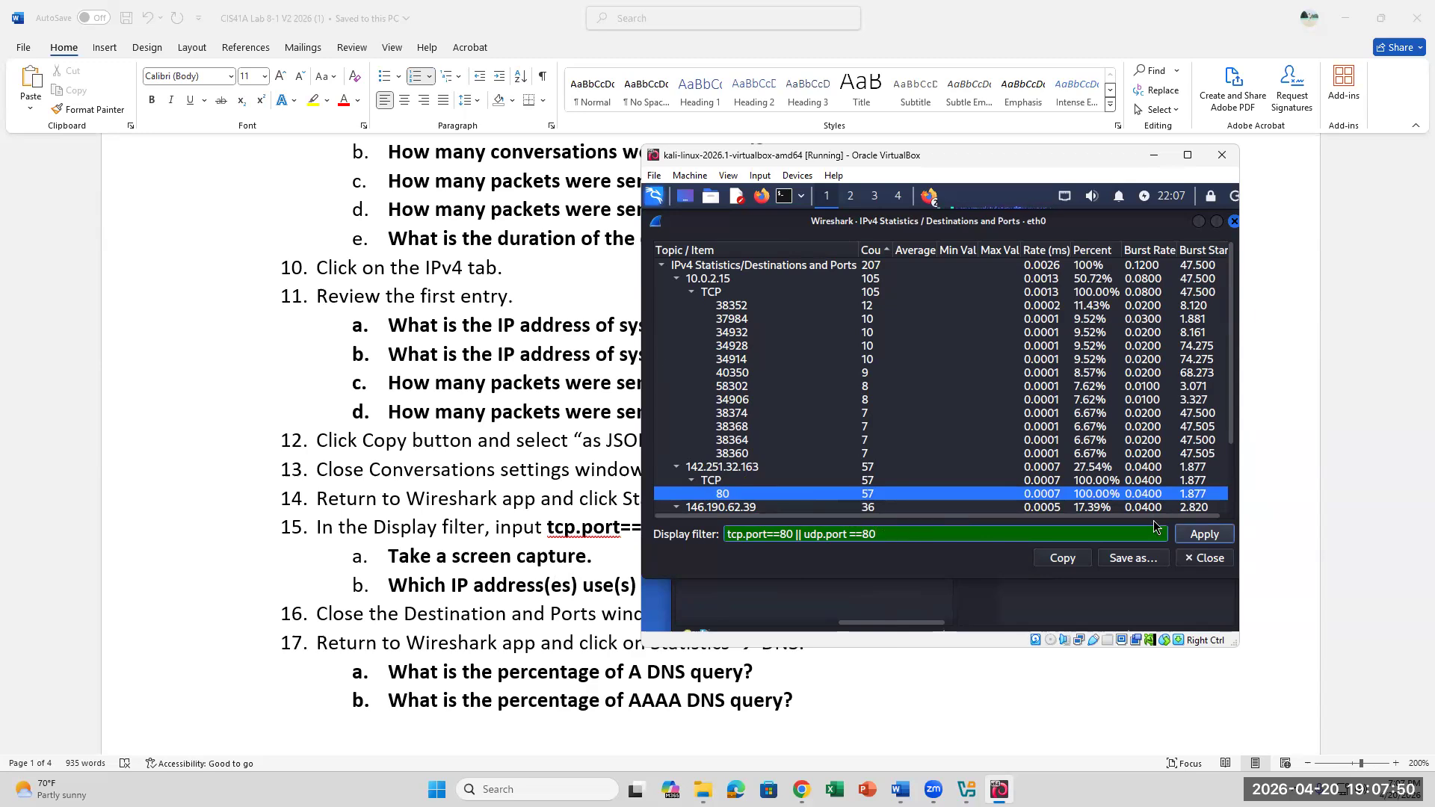
left_click(1190, 535)
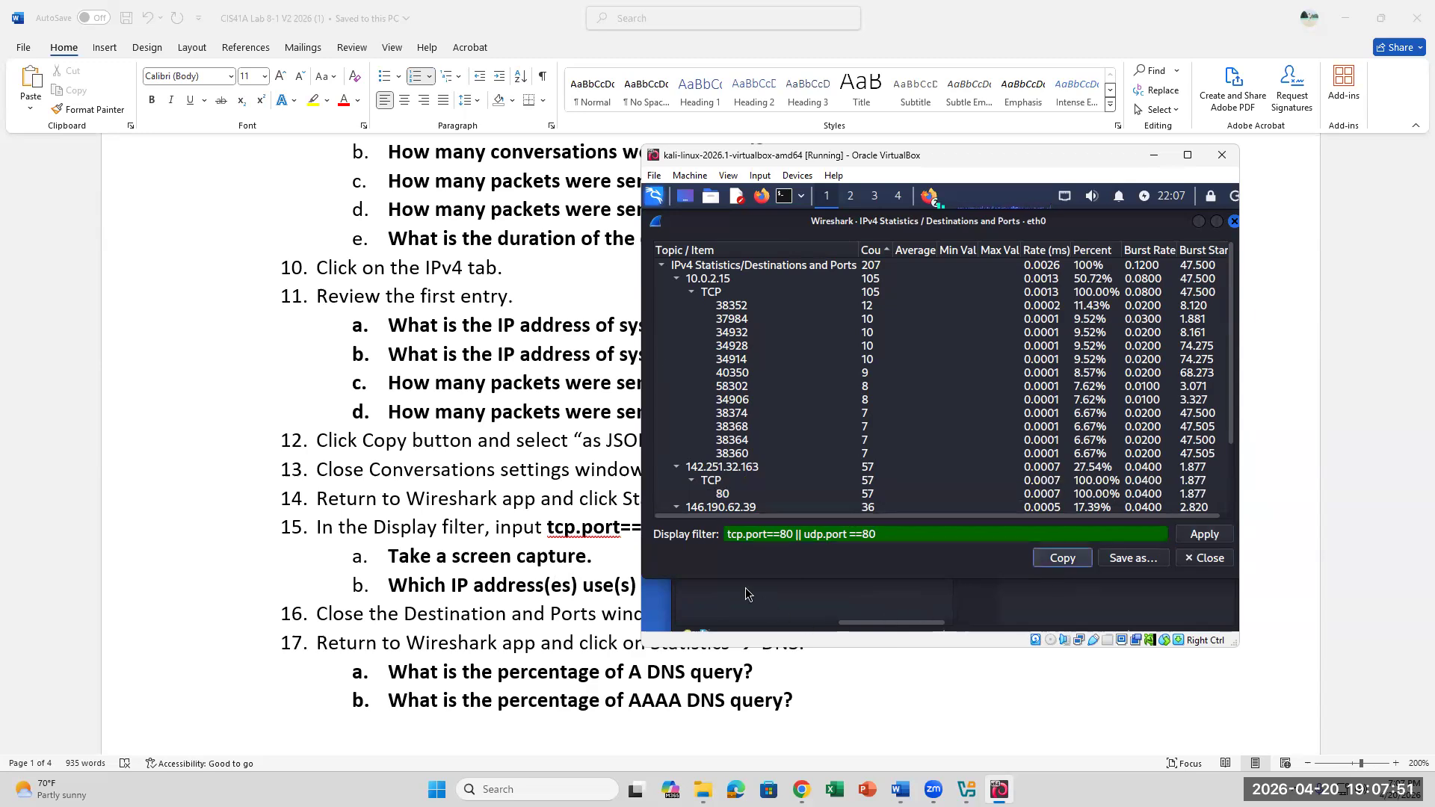
Examine the port 80 entries and their percentages under each IP address in the filtered statistics
left_click(730, 495)
scroll(788, 506, "down", 2)
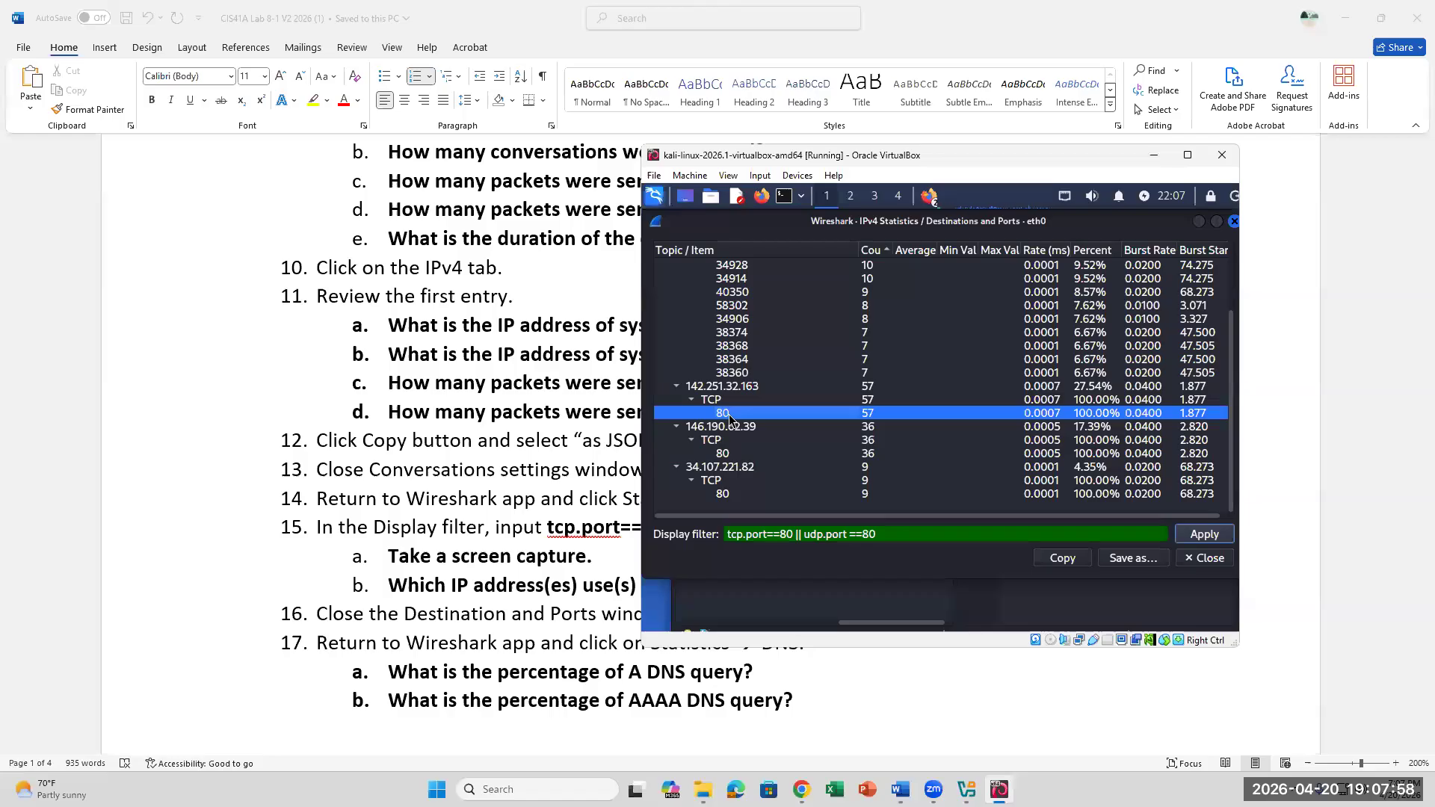
left_click(723, 454)
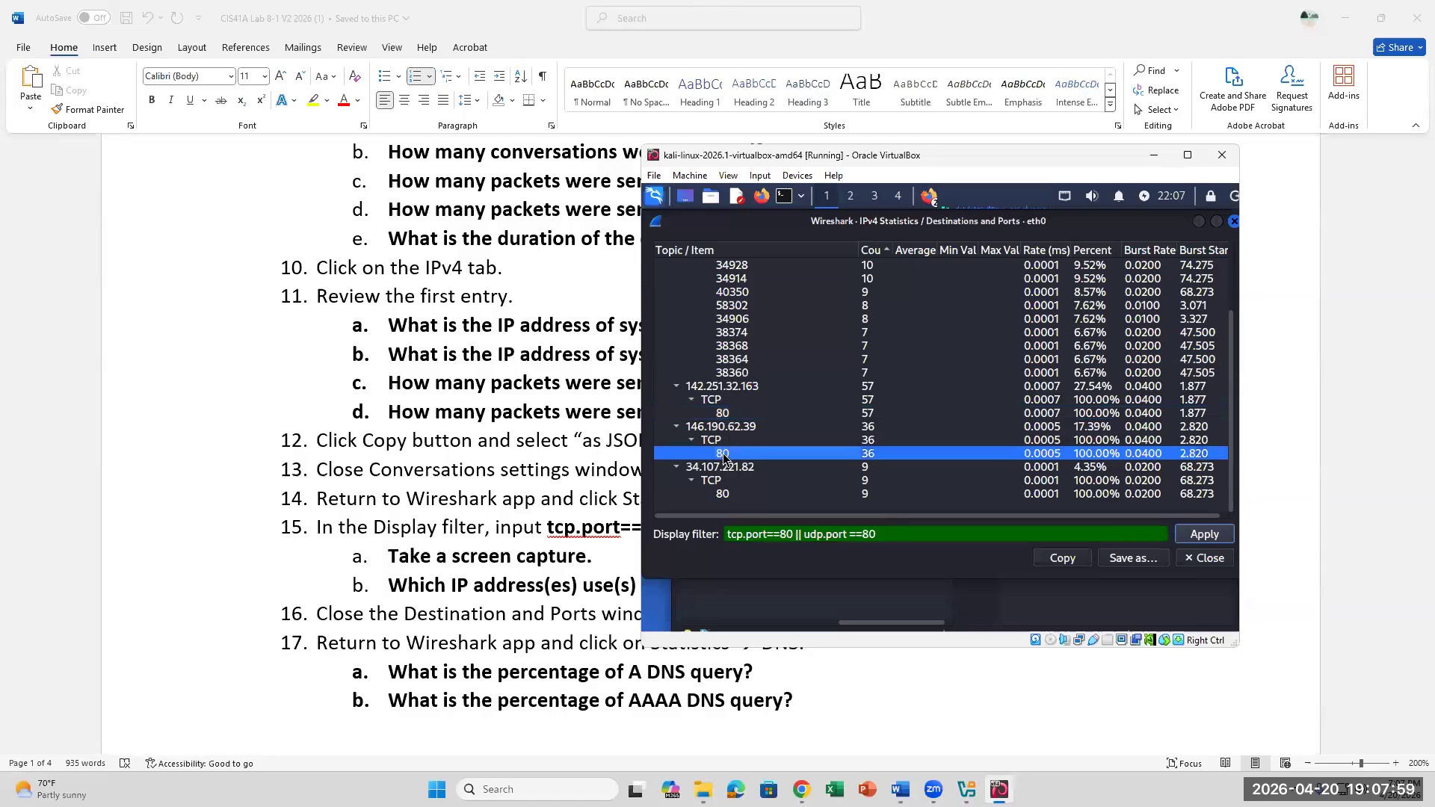
left_click(725, 494)
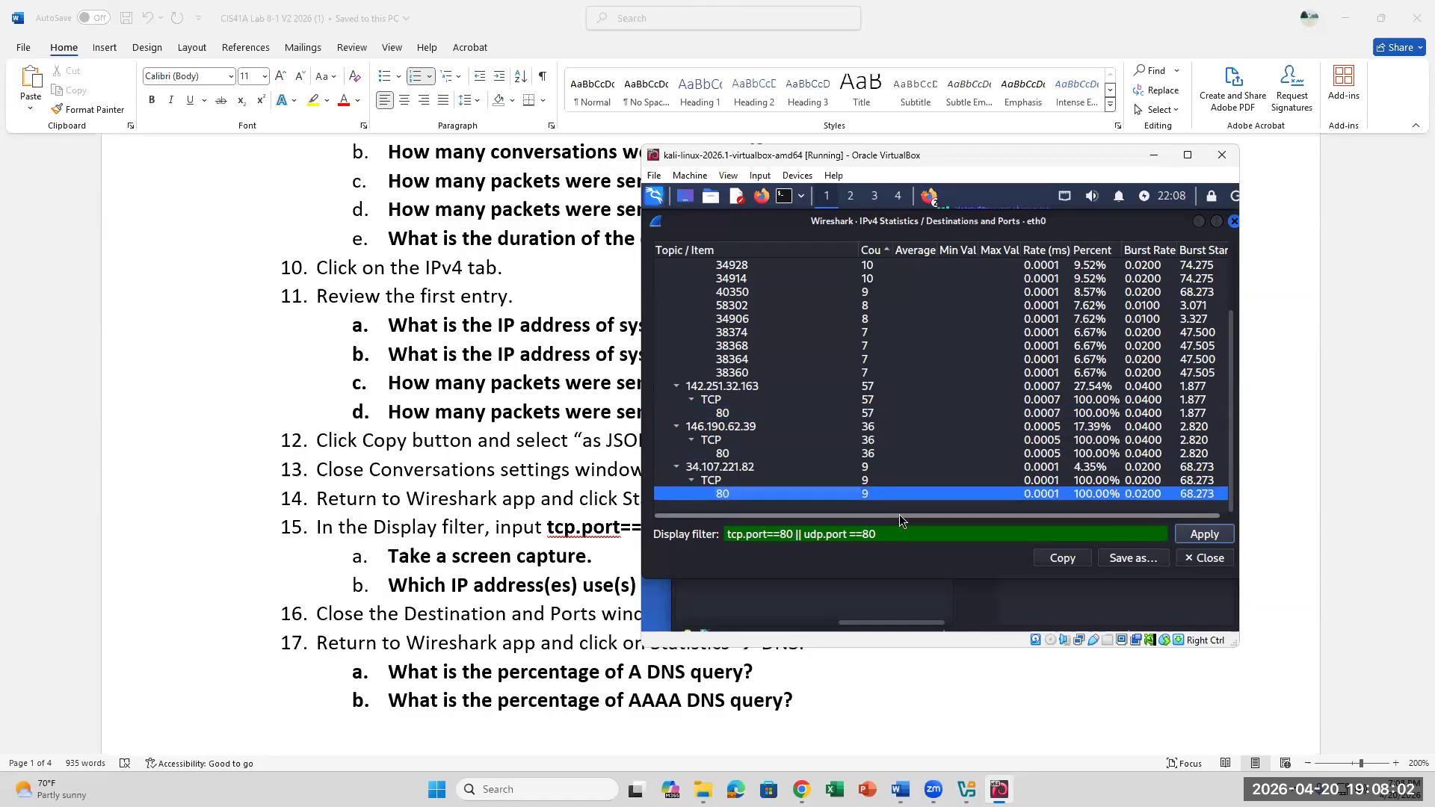
scroll(831, 396, "up", 2)
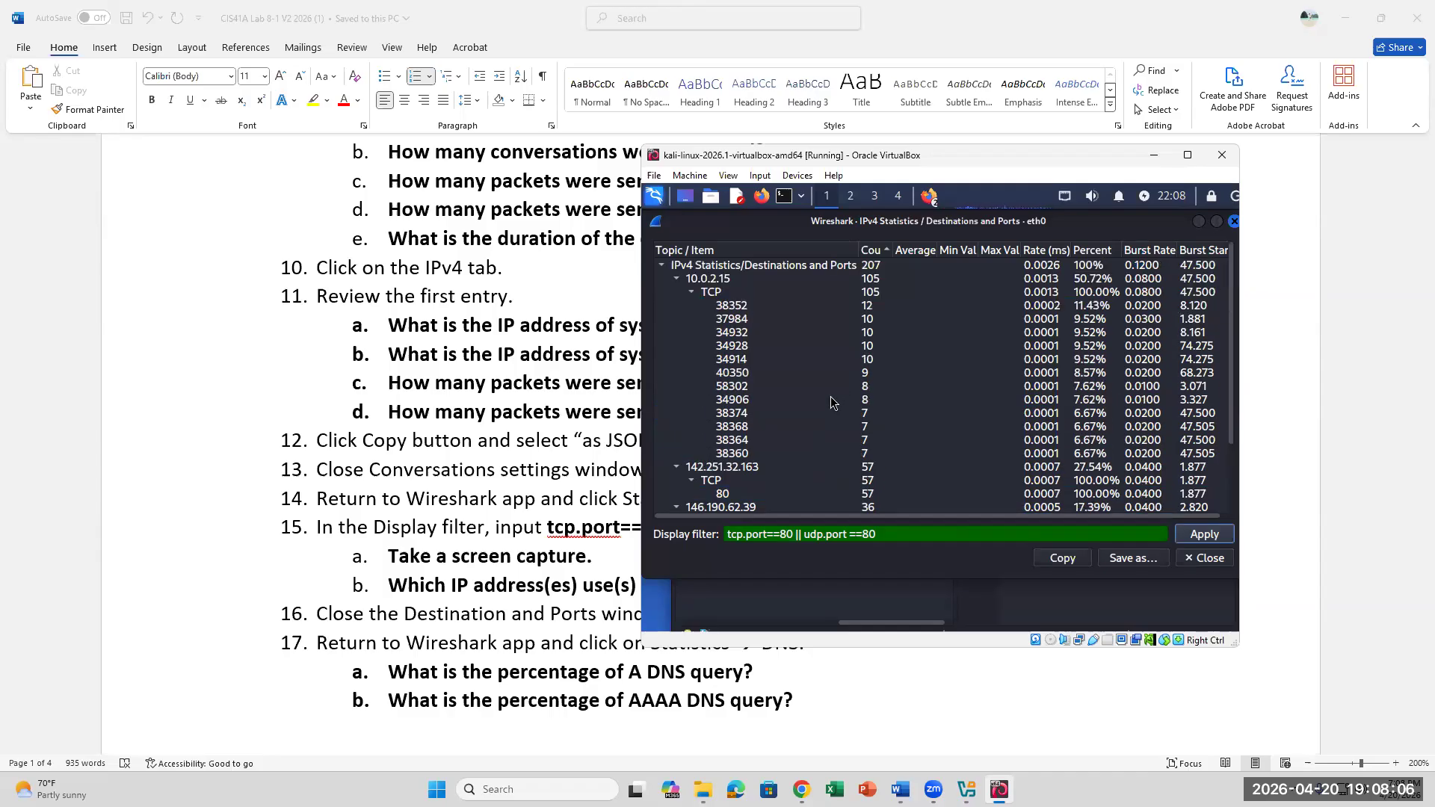
Check the lab document's next instruction, return to the Kali VM and close the Destinations and Ports window
left_click(533, 501)
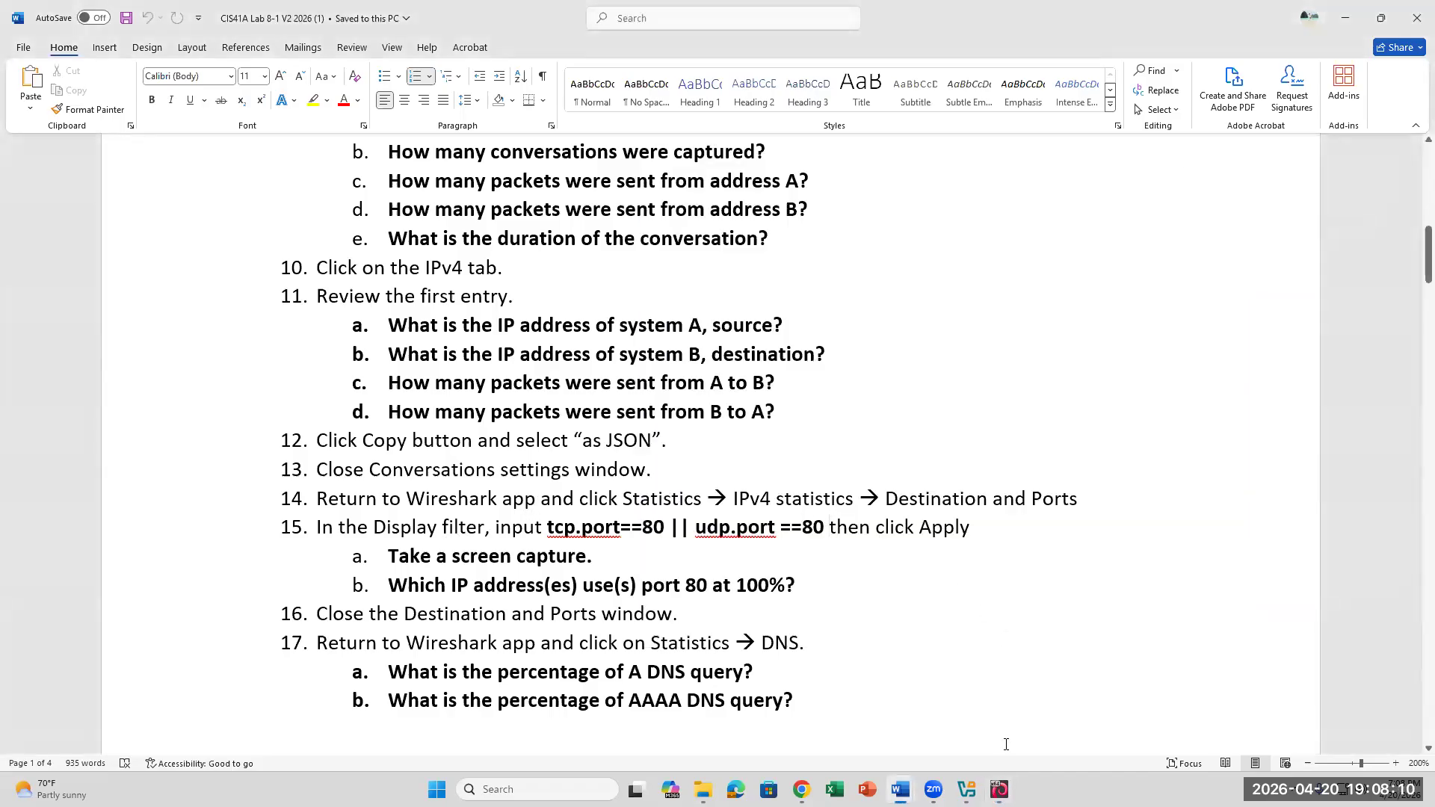
left_click(1000, 790)
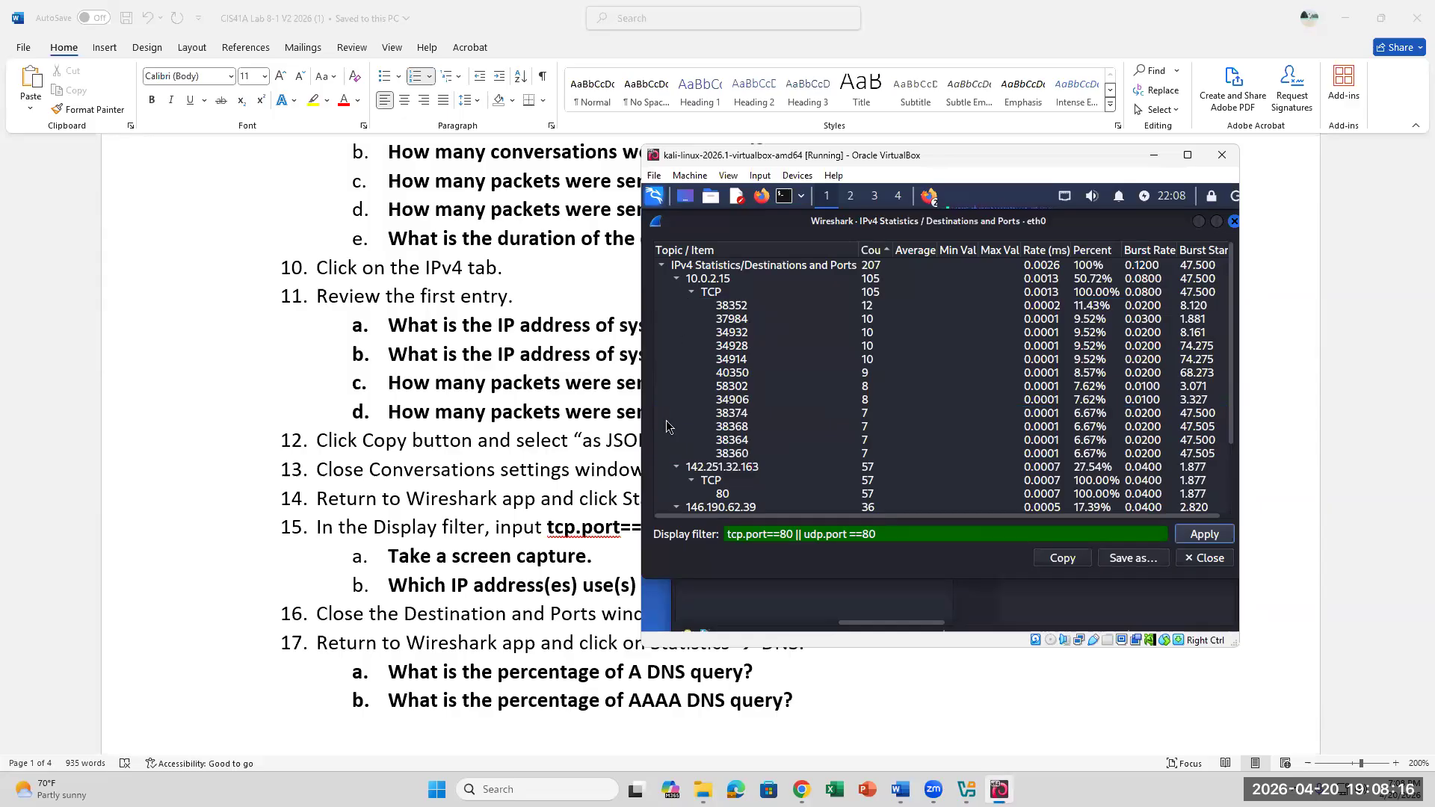
left_click_drag(876, 533, 702, 534)
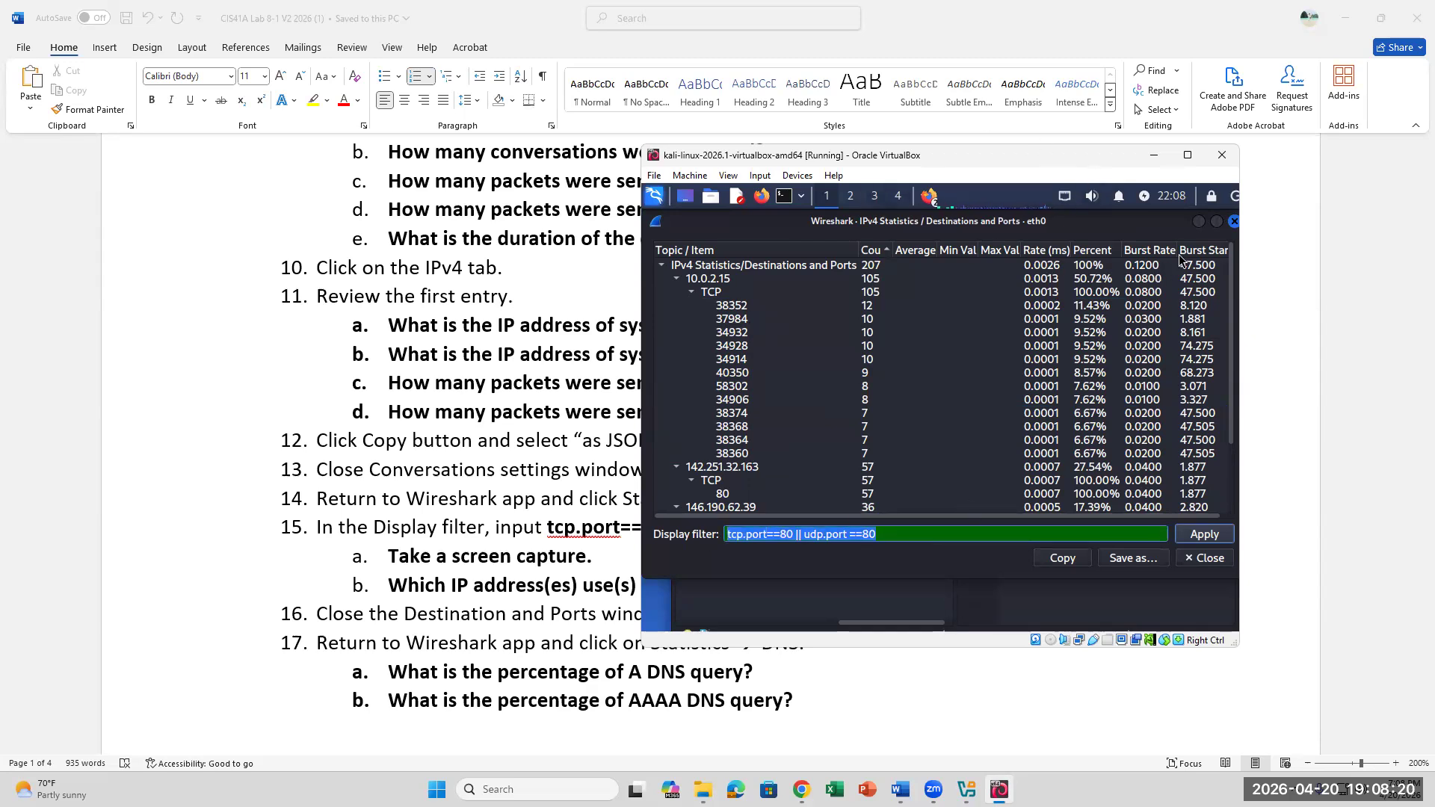
left_click(1234, 222)
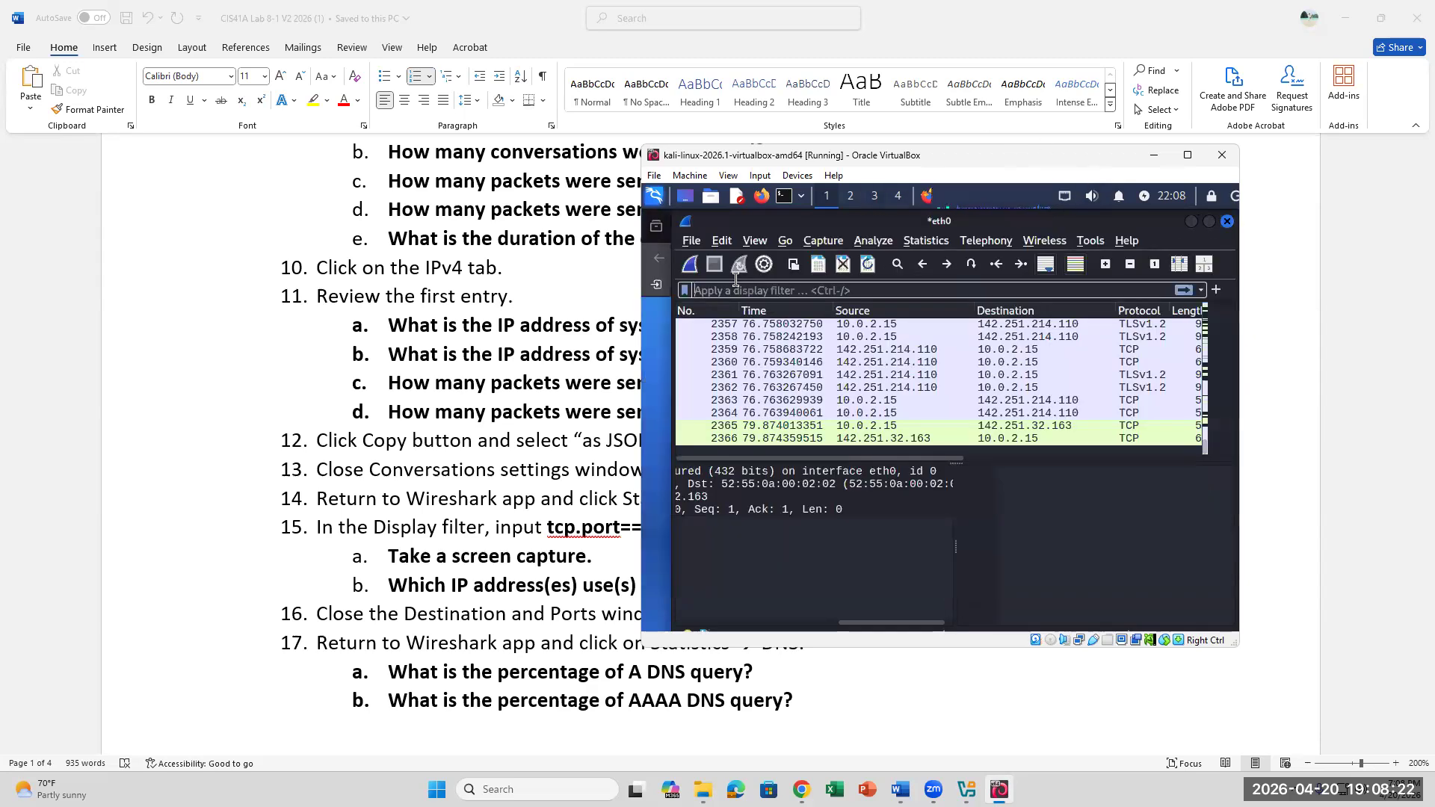
Filter the main packet list with the copied expression "tcp.port==80 || udp.port ==80"
right_click(728, 290)
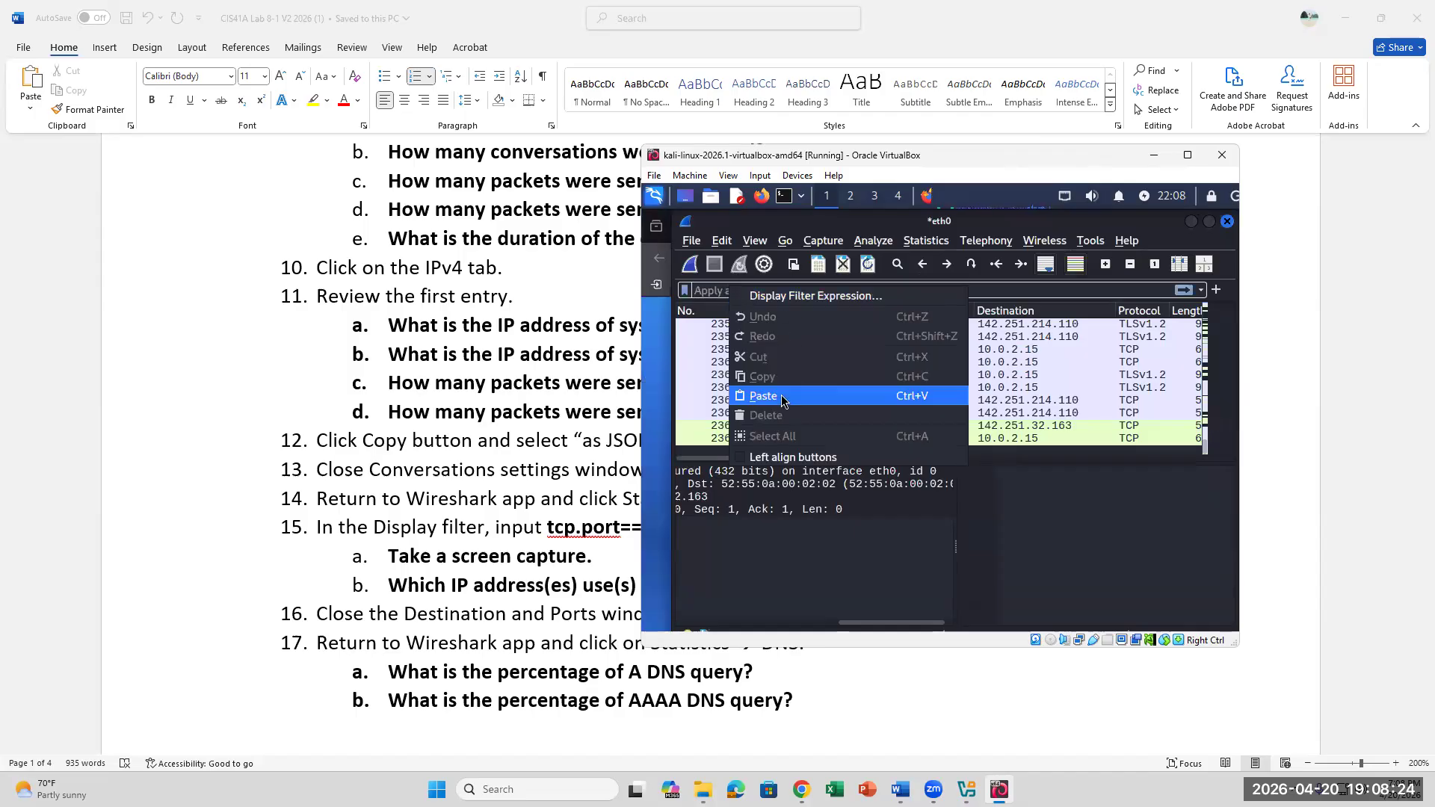
left_click(851, 400)
key("Return")
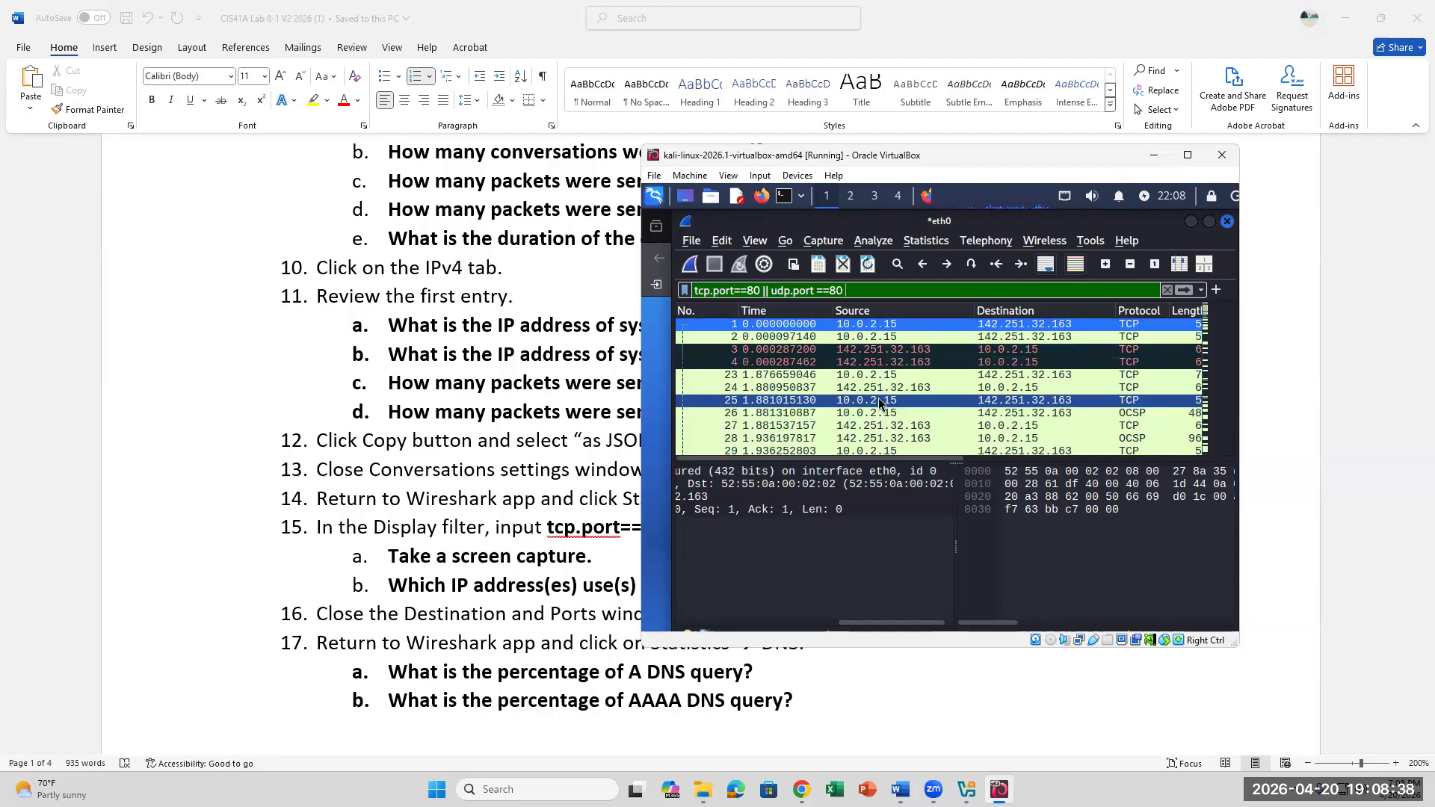
Examine the source, destination, protocol and info columns of the port 80 packets in the filtered packet list
left_click(1046, 430)
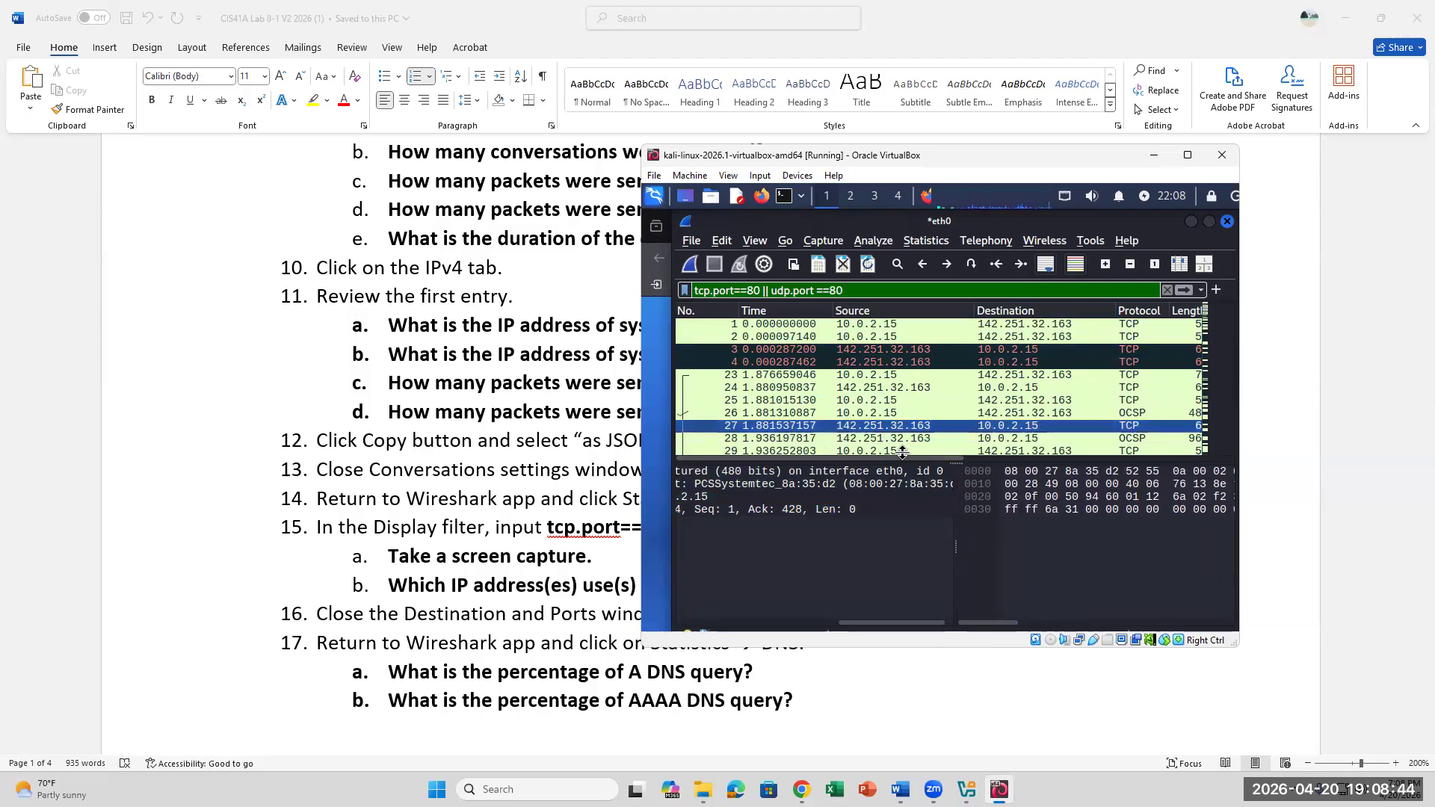
left_click_drag(941, 457, 1174, 457)
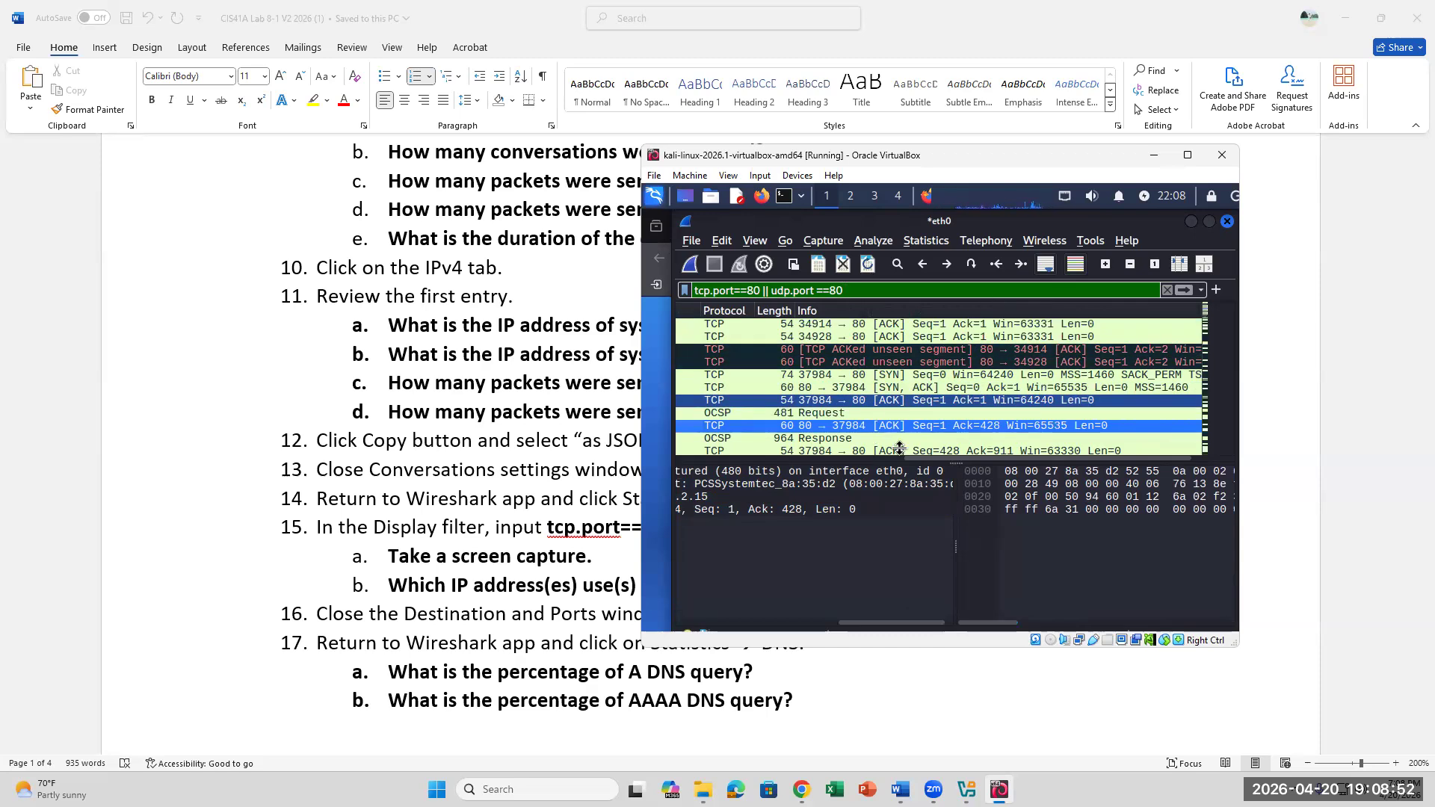
scroll(822, 389, "left", 5)
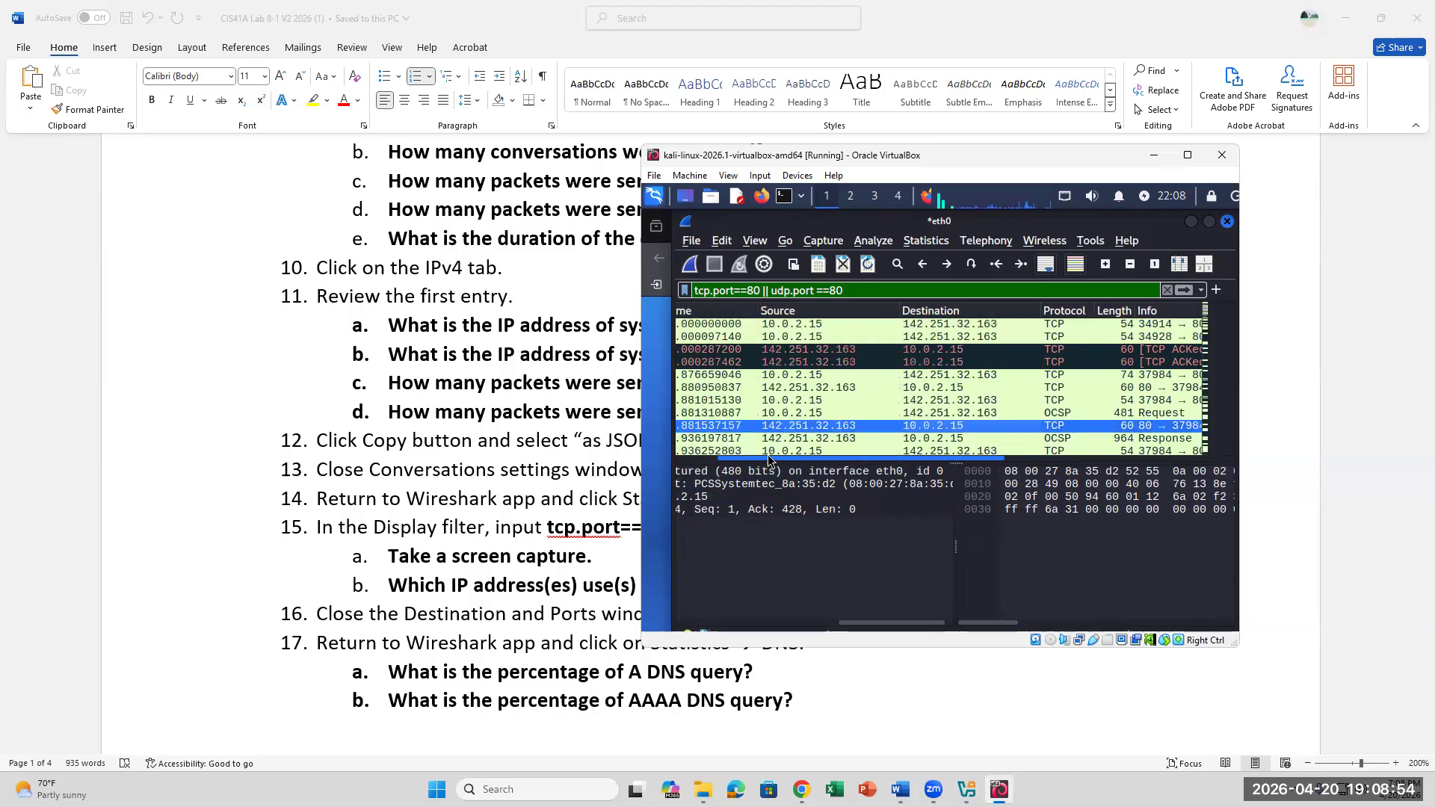
left_click(779, 349)
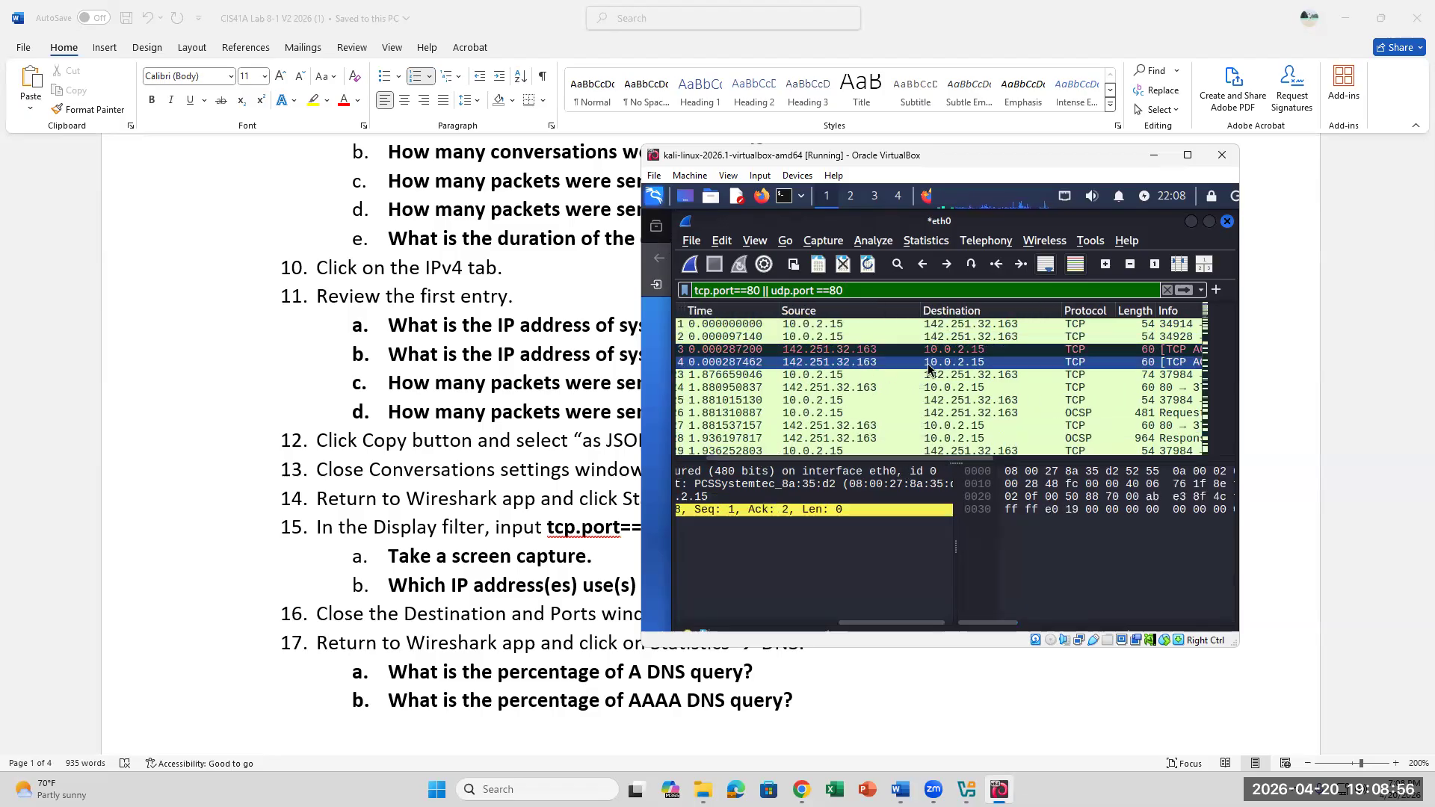
scroll(807, 414, "down", 8)
left_click(837, 413)
key("Up")
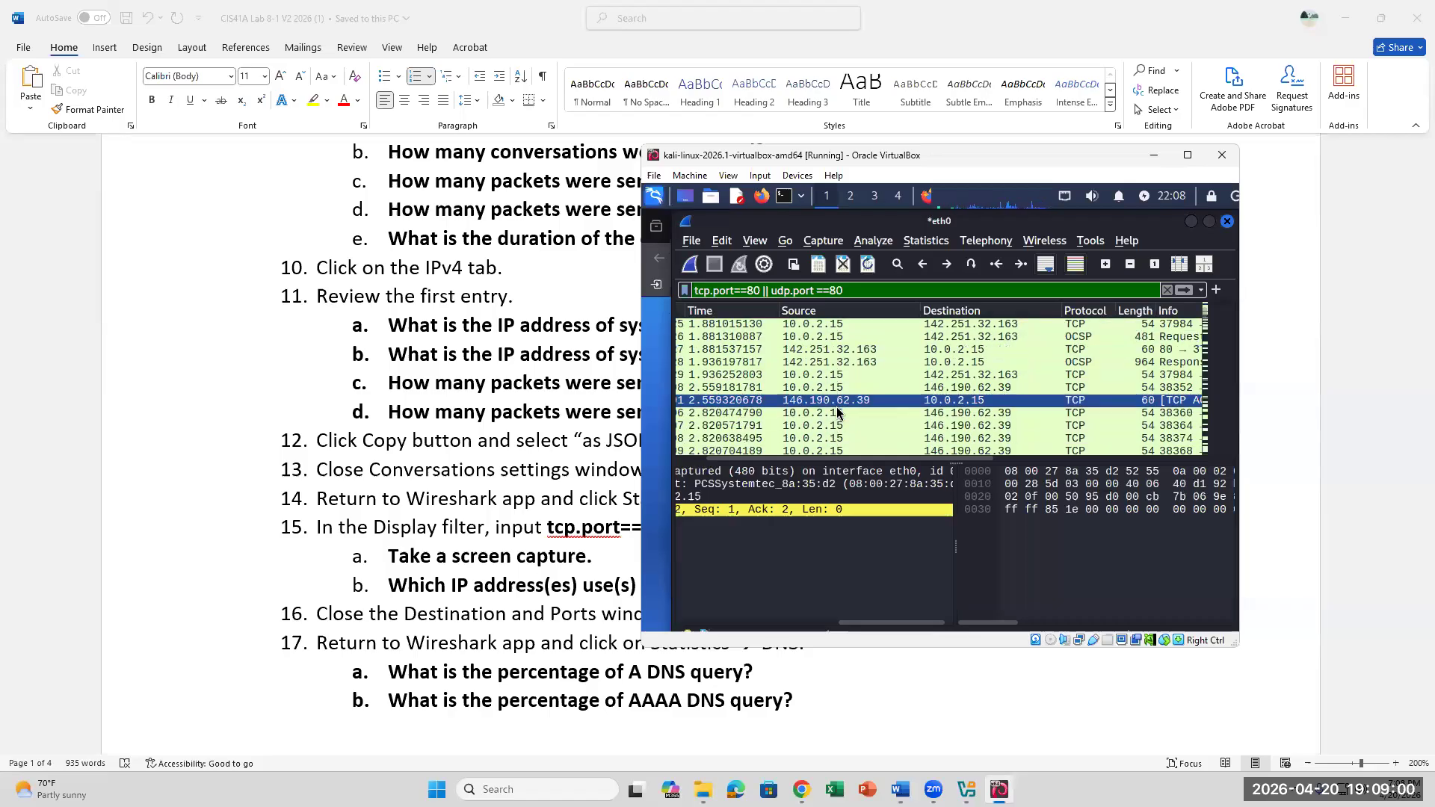
left_click_drag(889, 349, 843, 440)
scroll(843, 443, "down", 3)
scroll(843, 447, "down", 2)
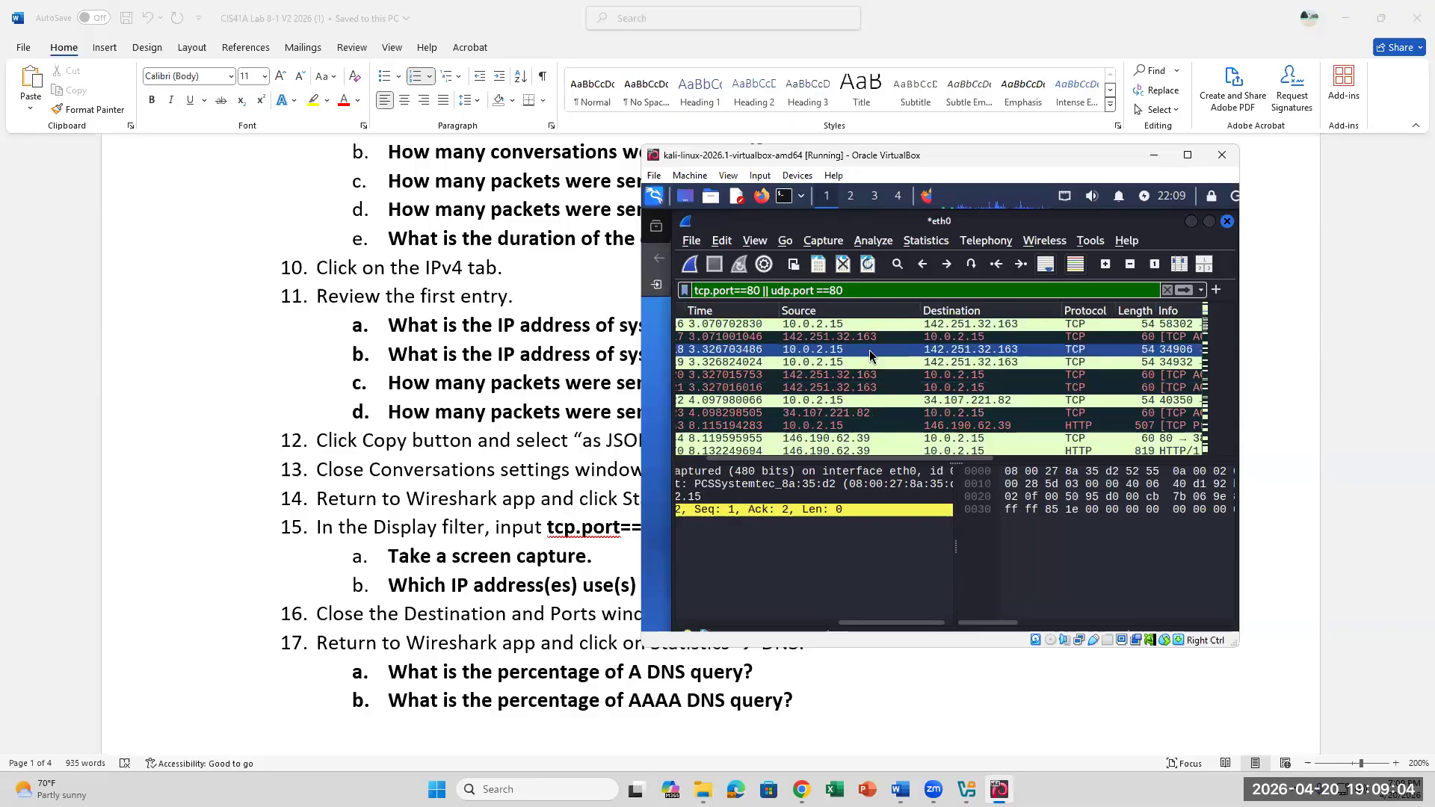
left_click(856, 426)
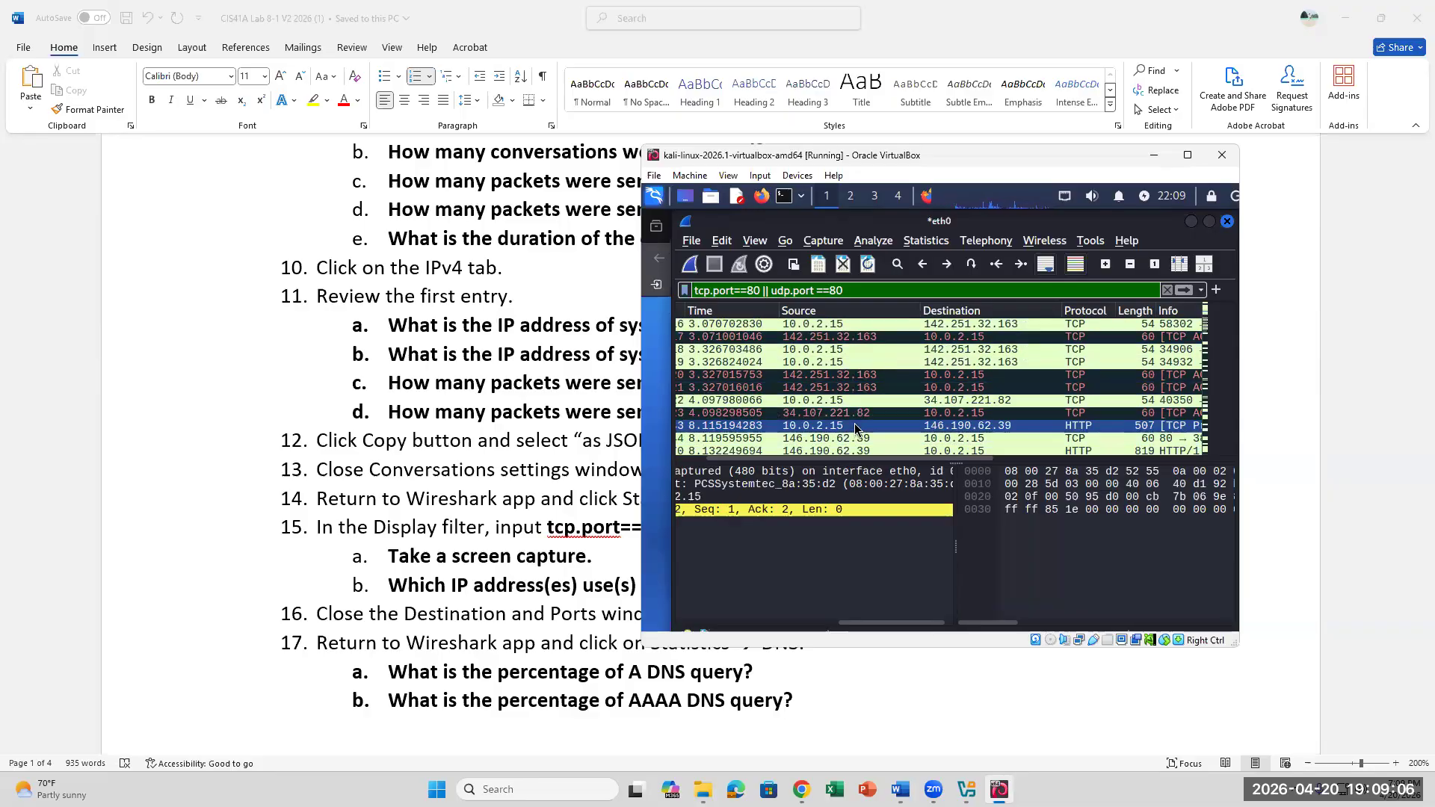
scroll(856, 430, "down", 1)
scroll(855, 430, "up", 8)
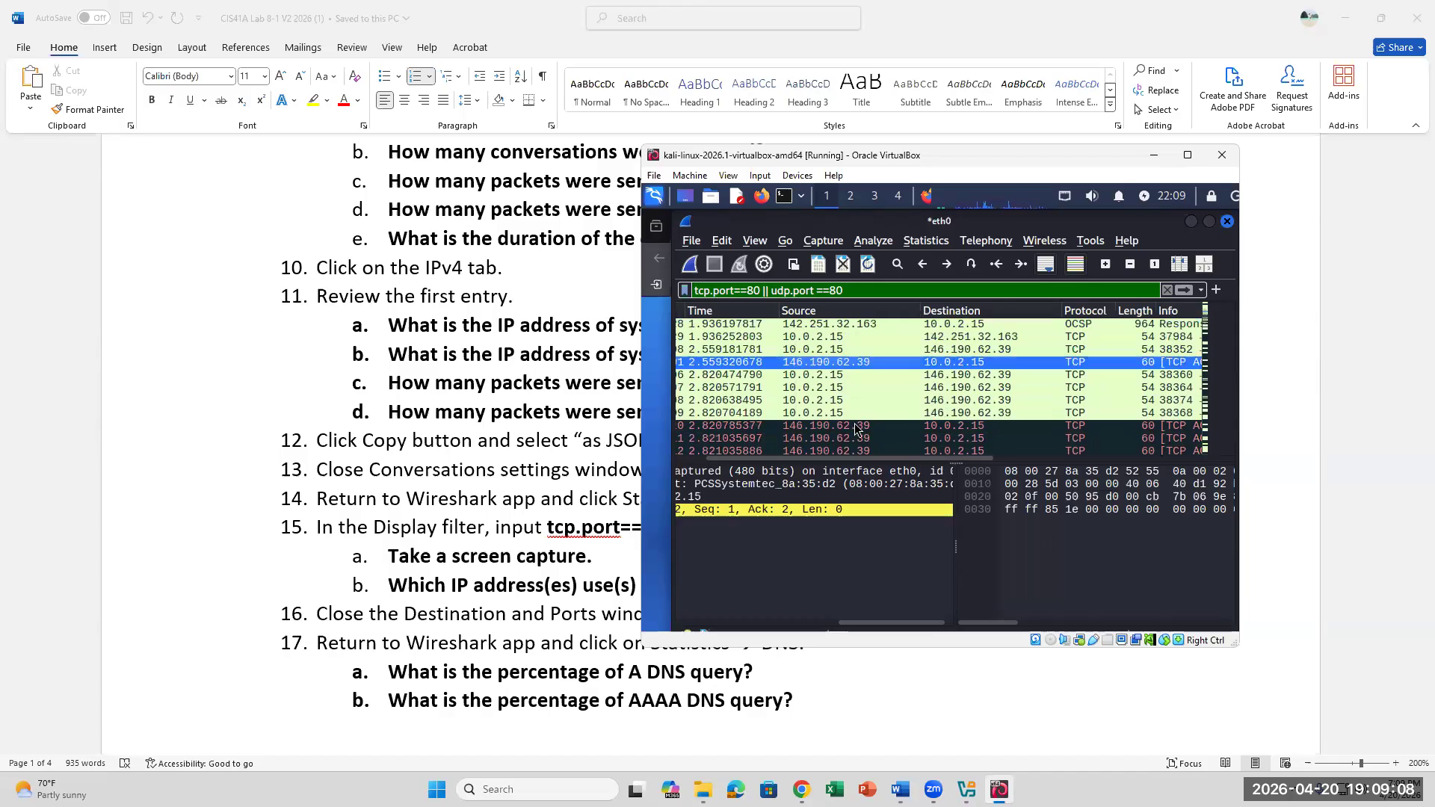
scroll(856, 428, "up", 1)
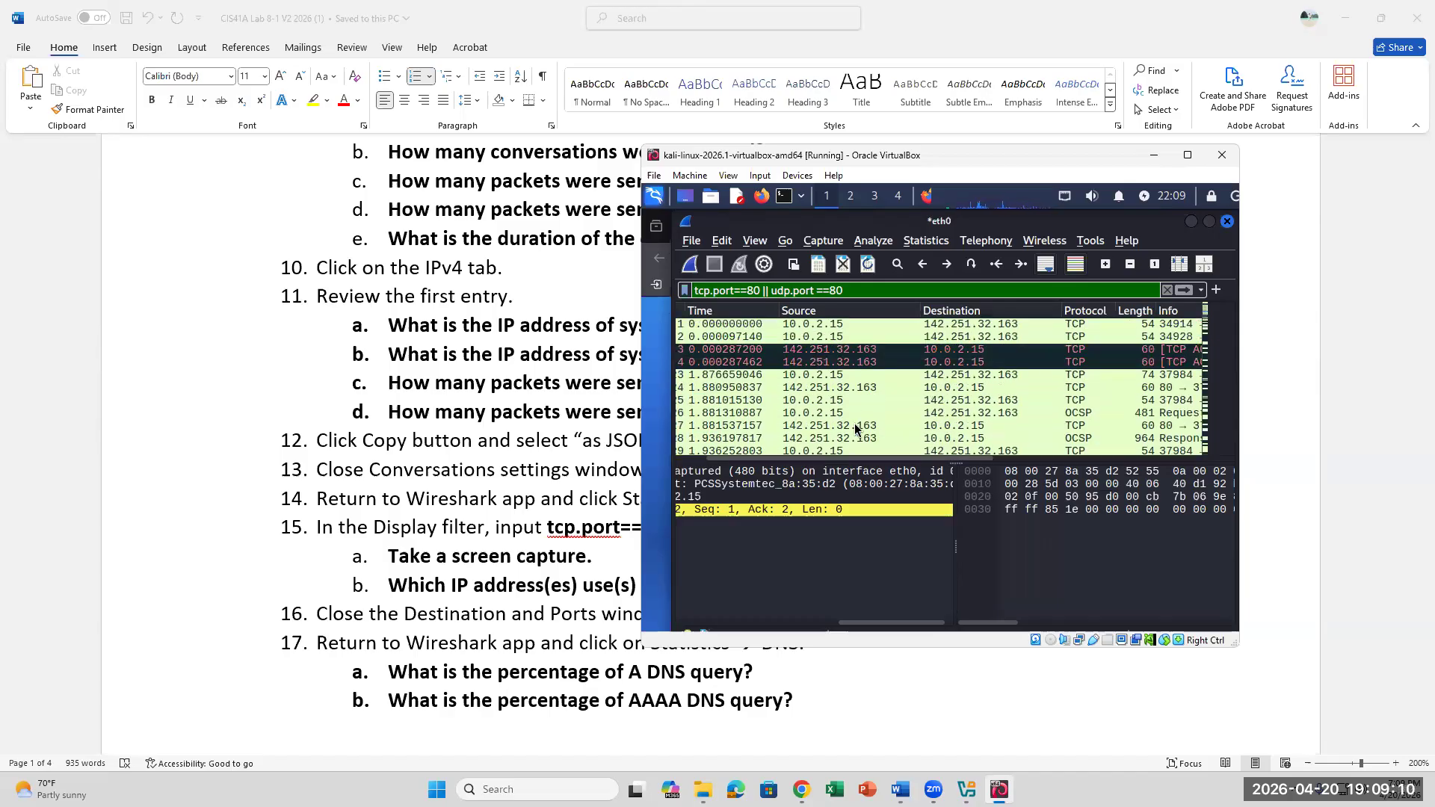
Copy the expression "tcp.port==80 || udp.port ==80" from the main display filter
left_click_drag(860, 291, 689, 291)
key("ctrl+c")
left_click(809, 338)
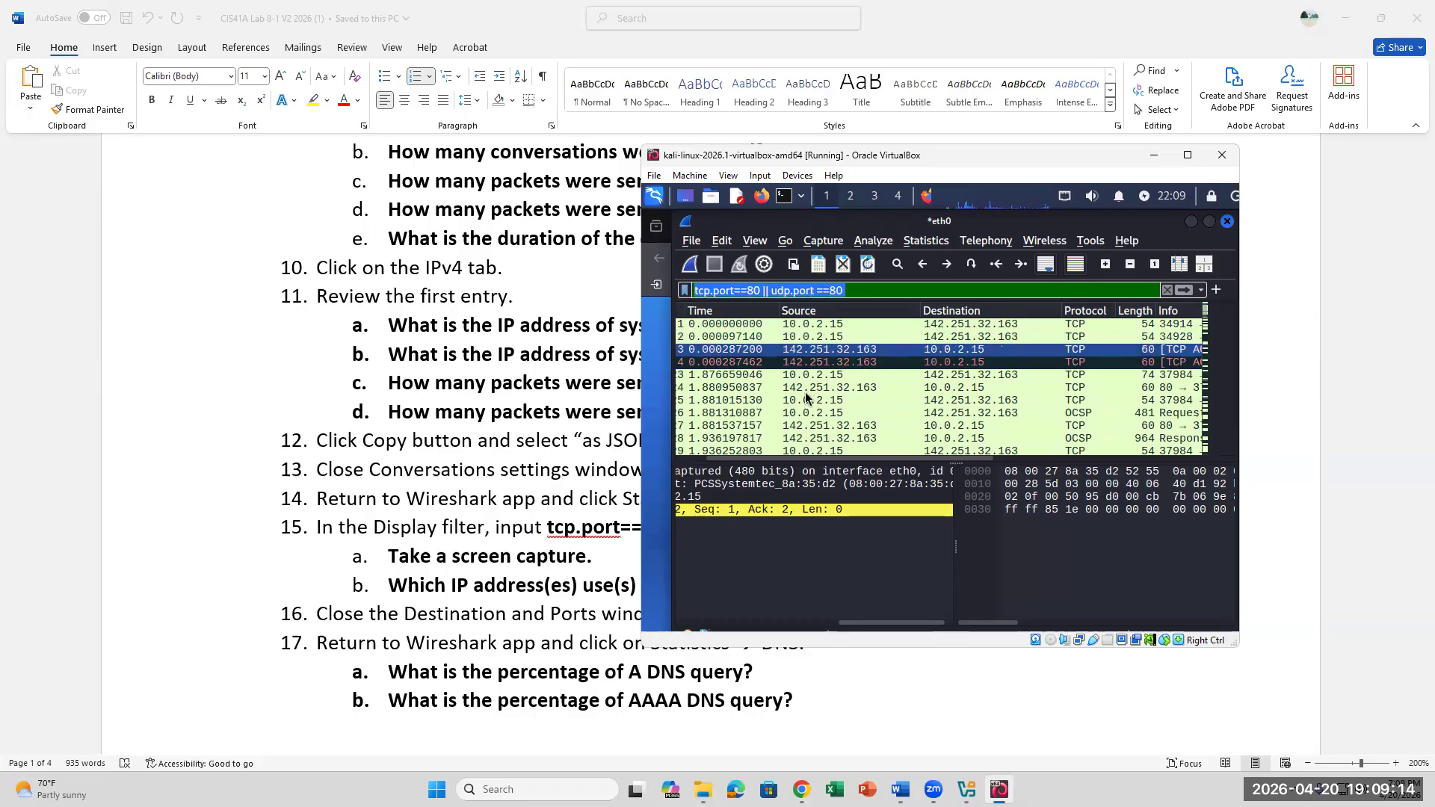
left_click(816, 376)
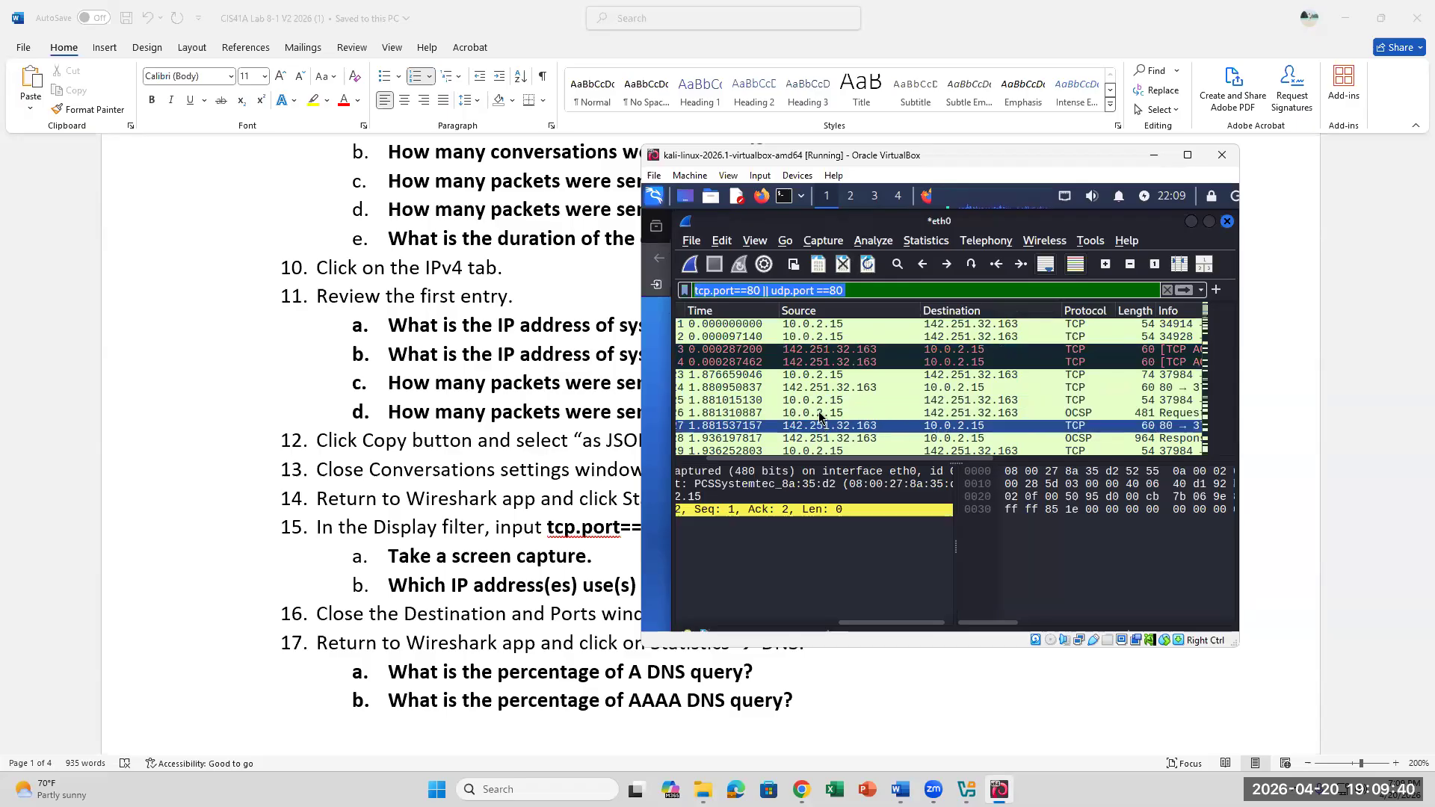
left_click(838, 376)
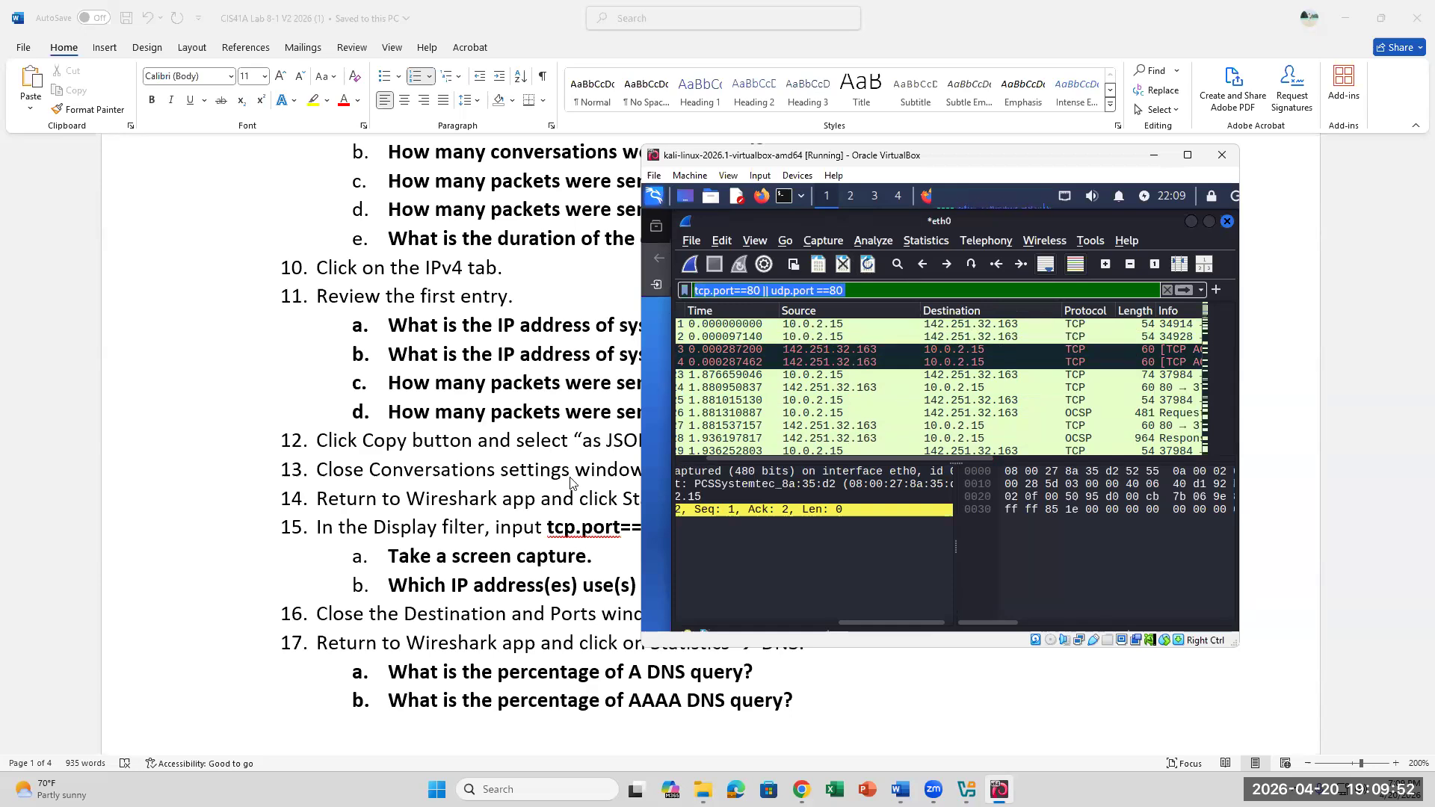
Review question 15b about port 80 at 100% in the lab document, then return to the Kali VM
left_click(517, 557)
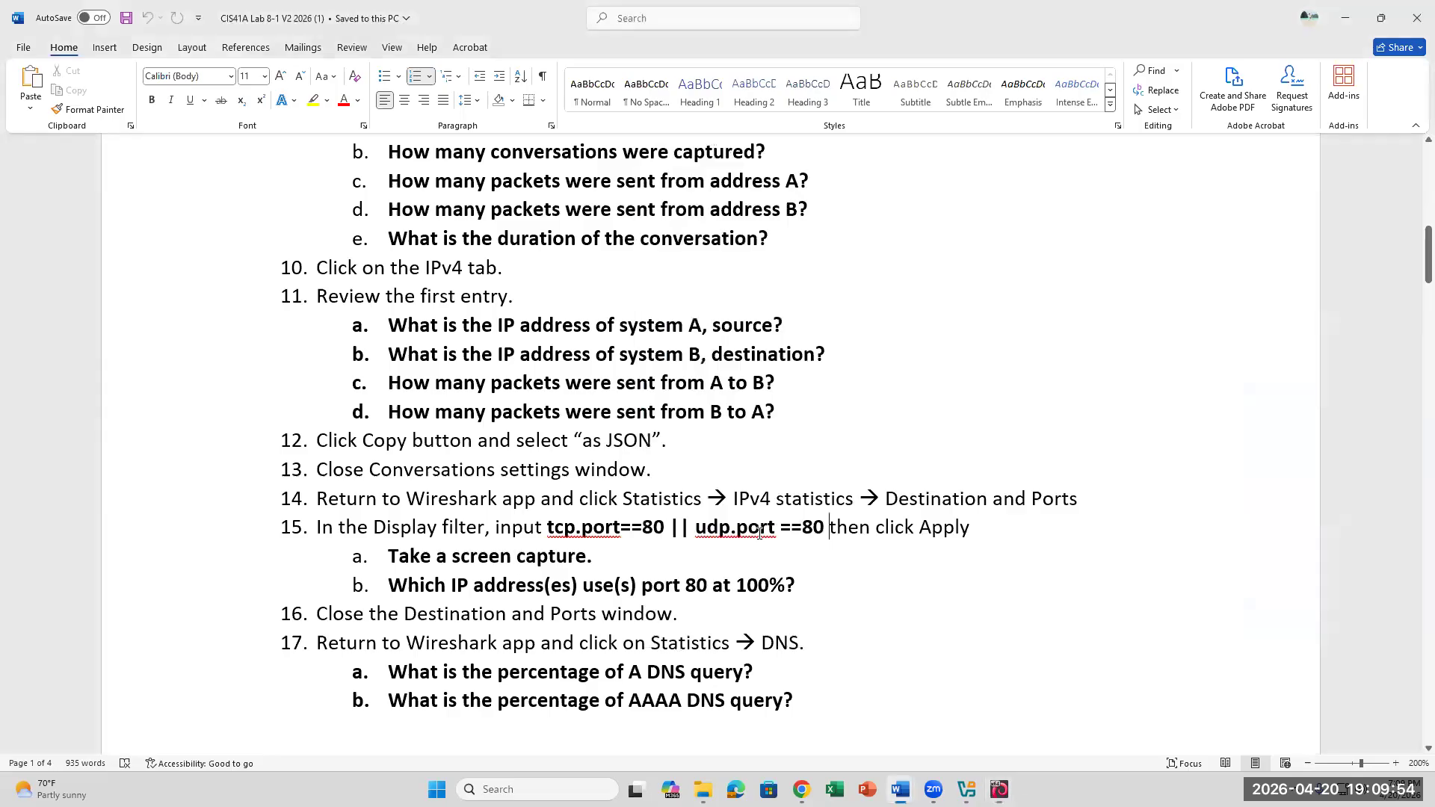
left_click(705, 557)
left_click_drag(685, 585, 796, 587)
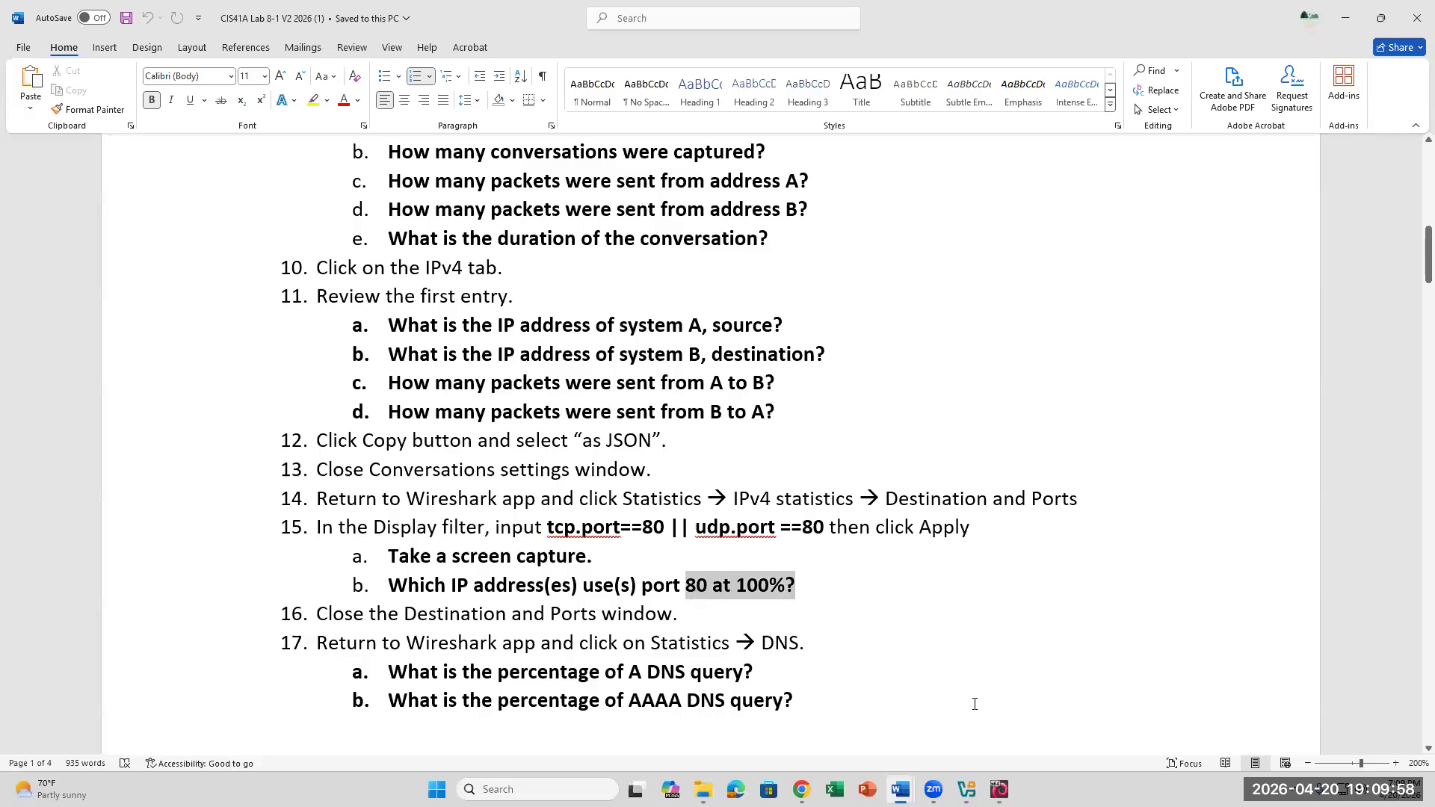
key("alt+Tab")
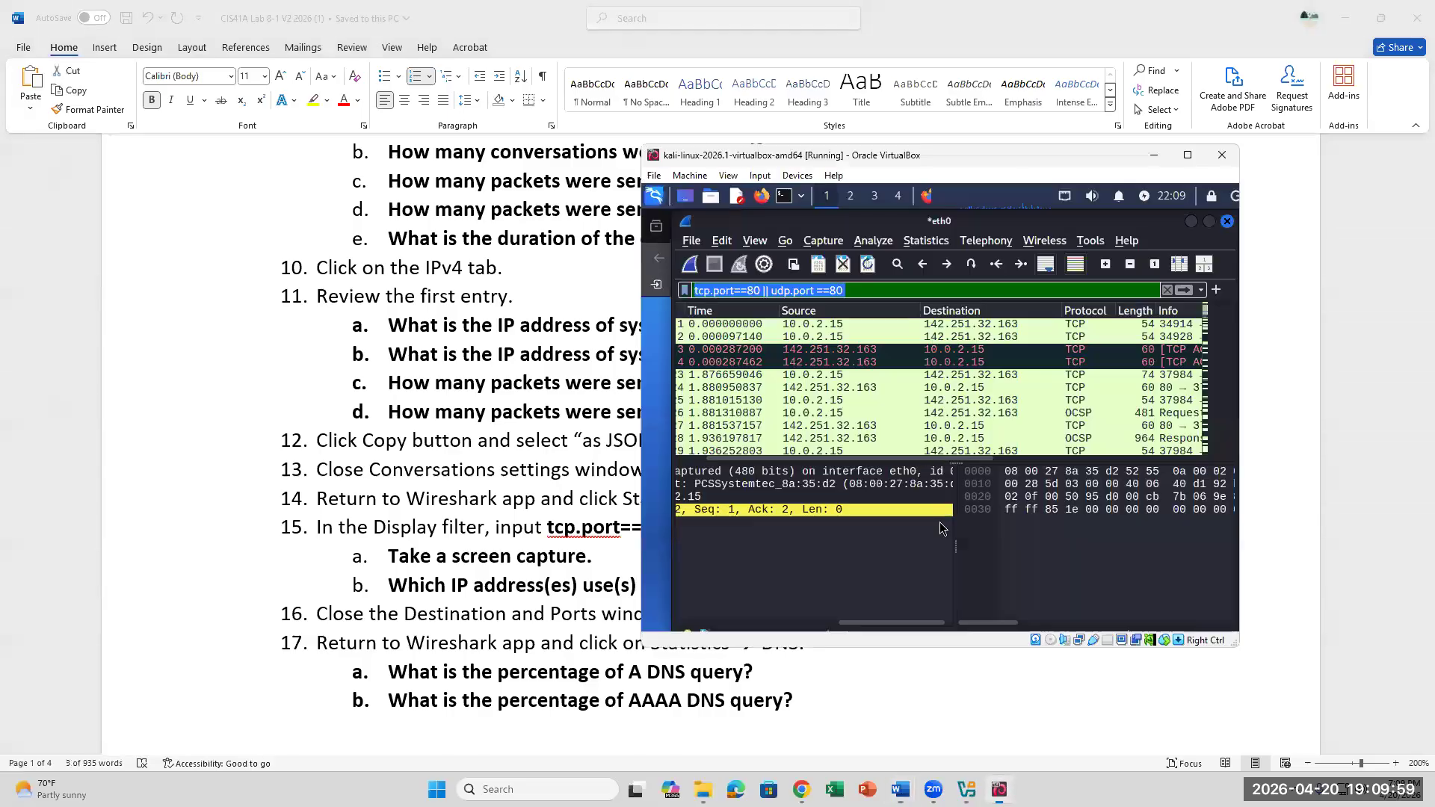
Check the statistics path in step 14 of the lab document and open the IPv4 Destinations and Ports statistics in the Kali VM
left_click(931, 241)
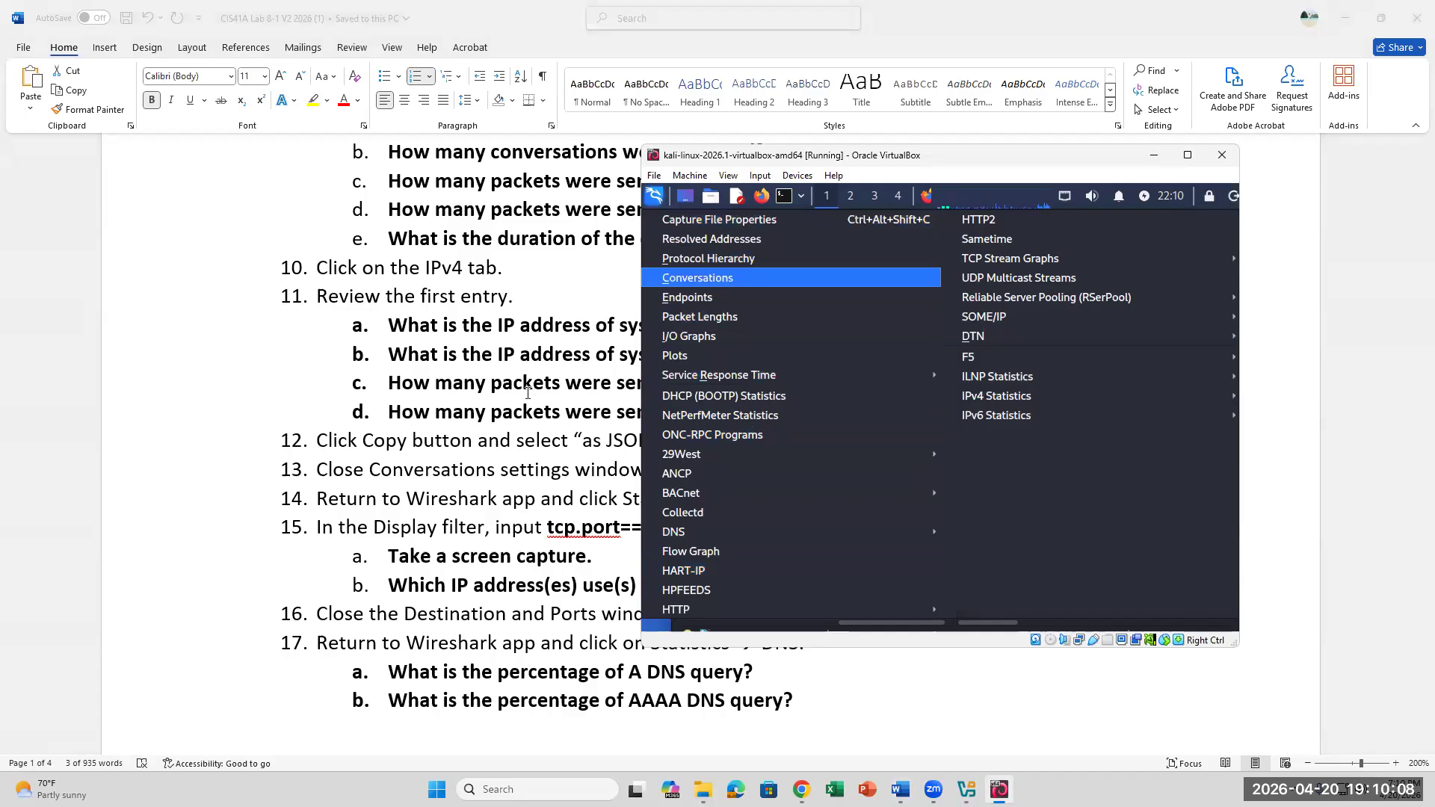
left_click(404, 524)
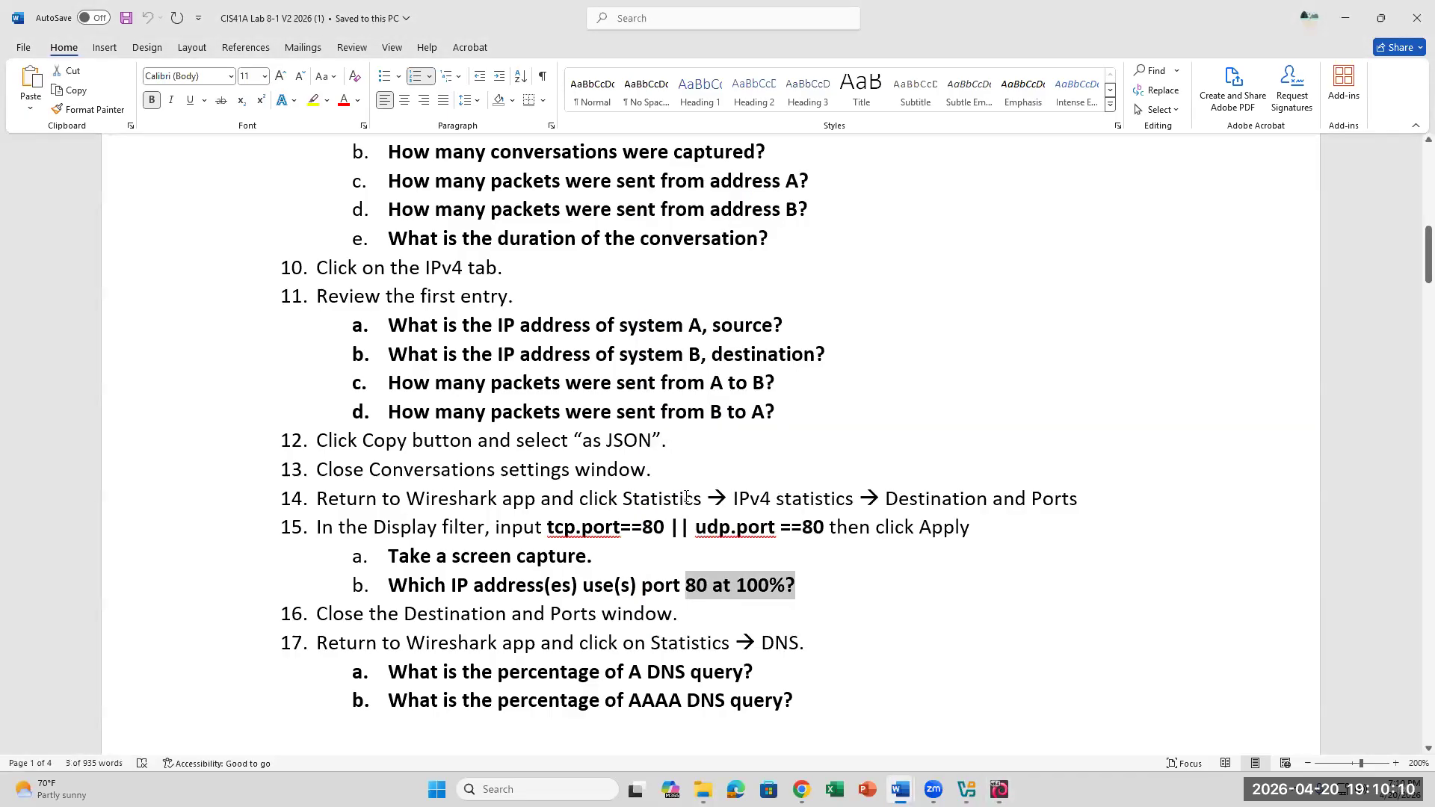
left_click_drag(635, 497, 853, 497)
left_click(999, 789)
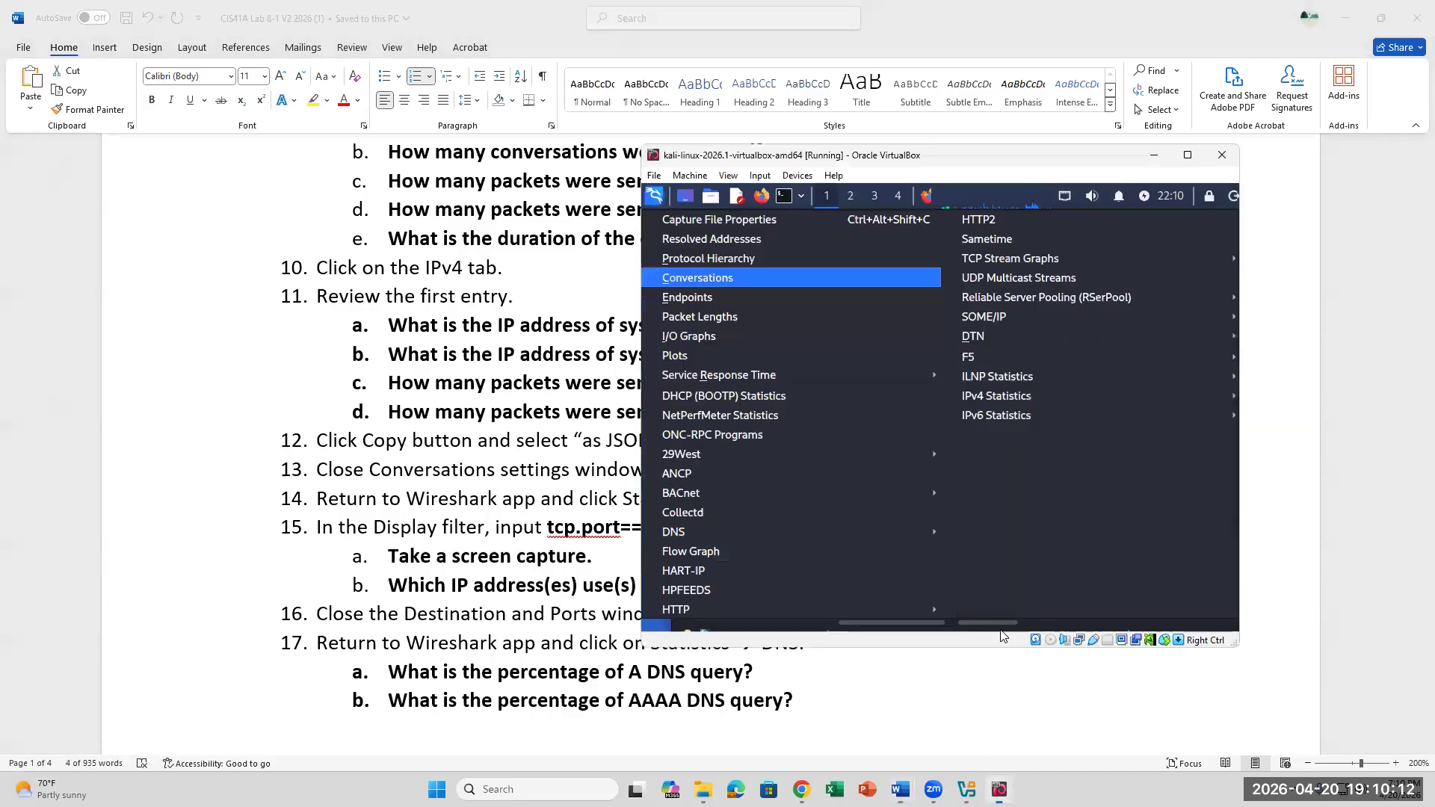
mouse_move(994, 400)
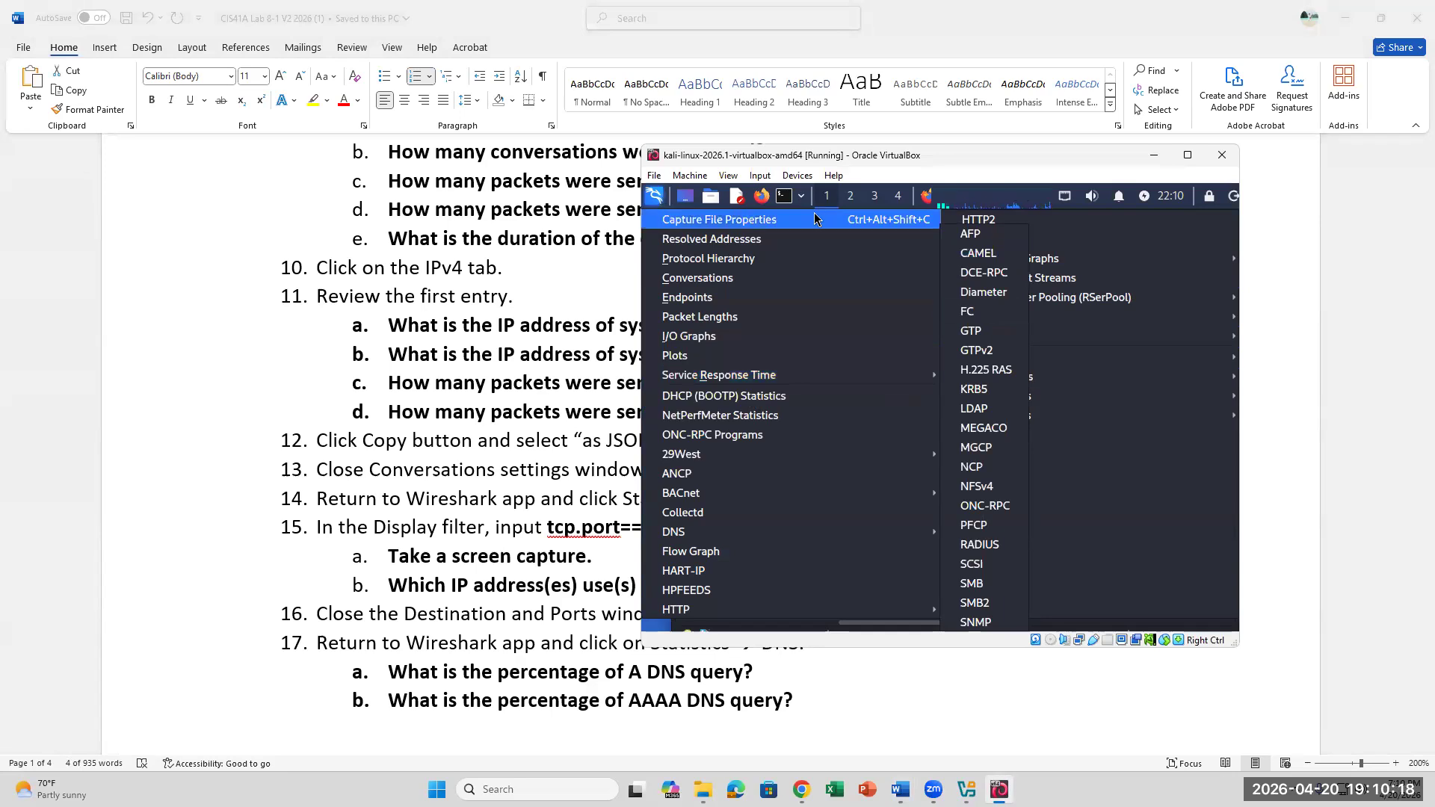
mouse_move(1037, 398)
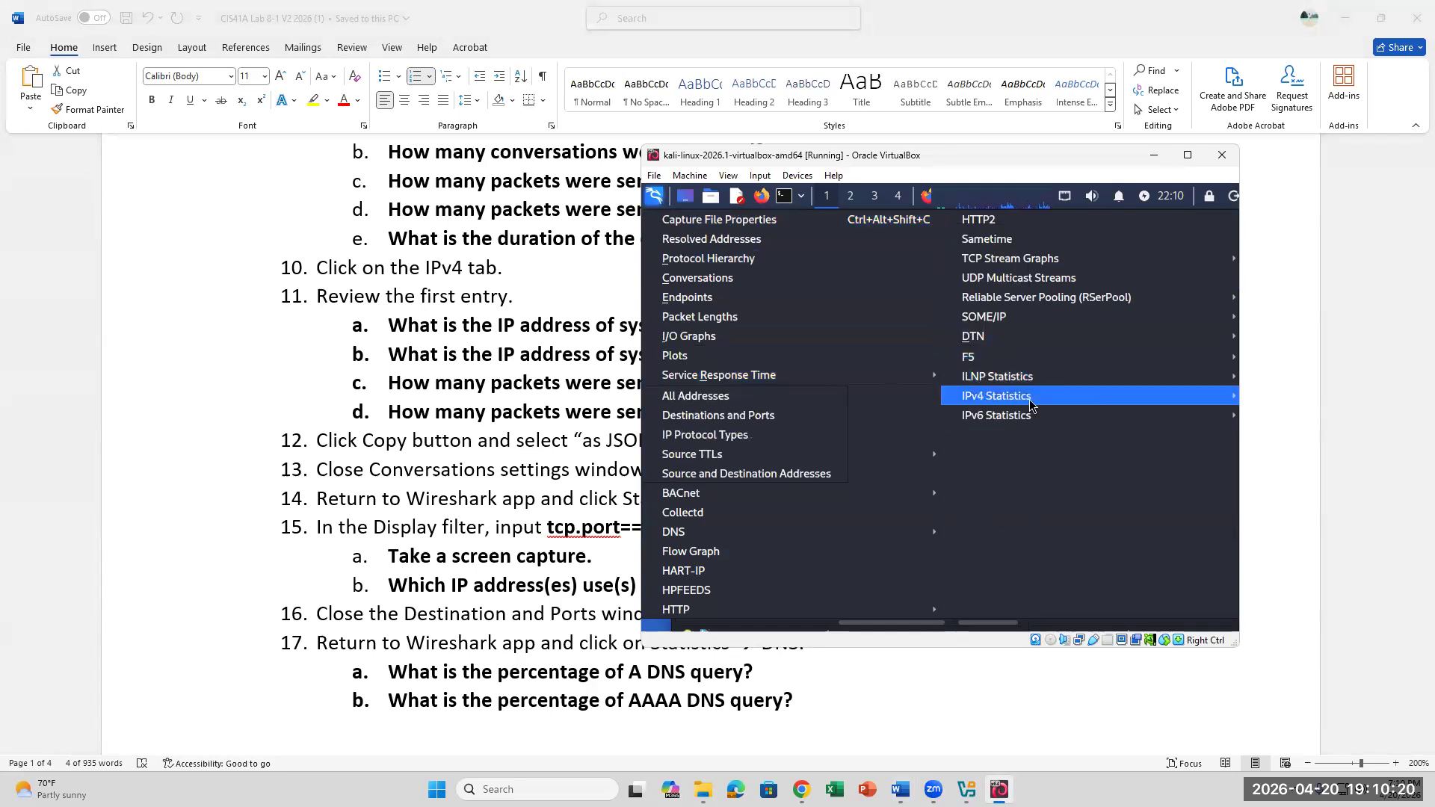
left_click(791, 420)
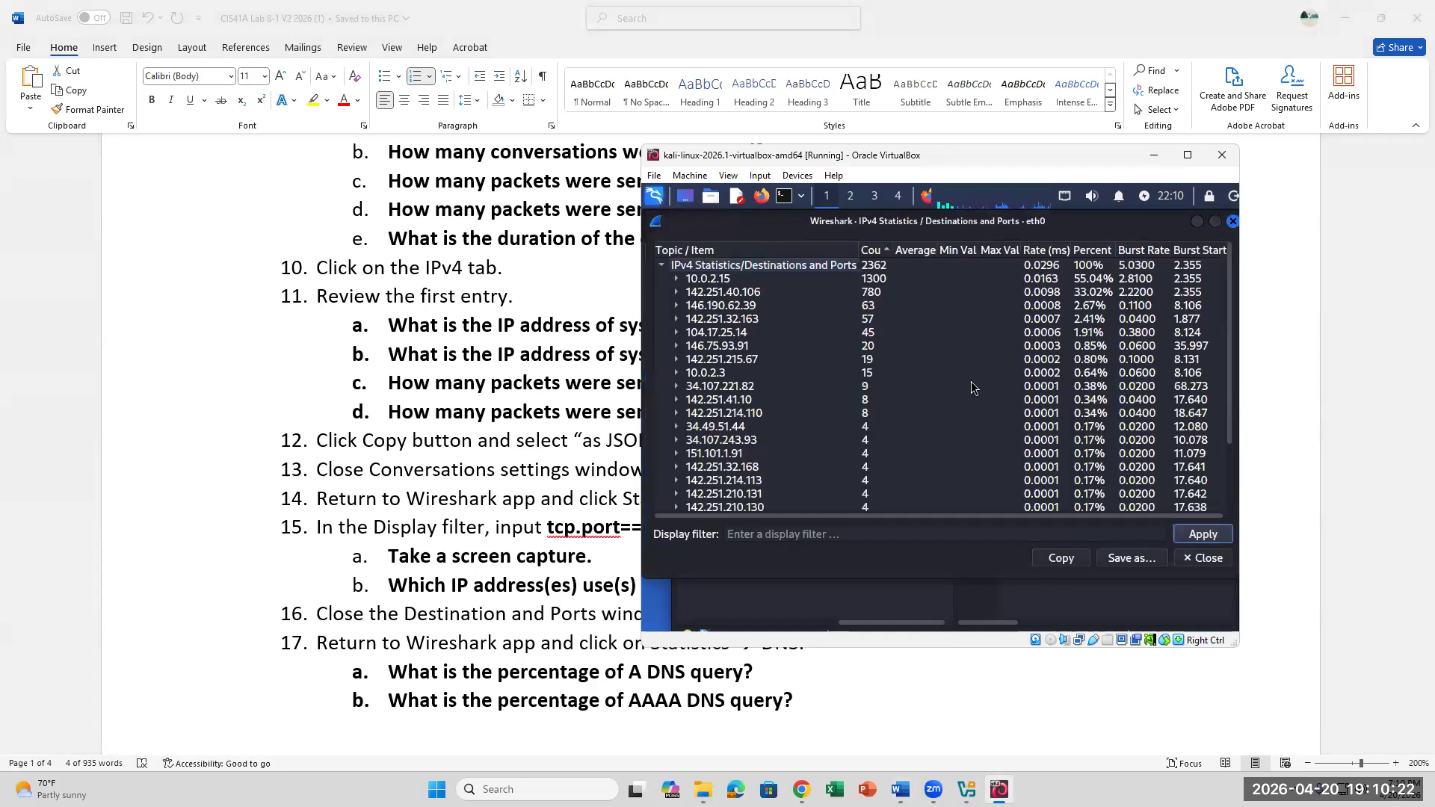
Filter the reopened Destinations and Ports statistics with "tcp.port==80 || udp.port ==80"
left_click(1074, 269)
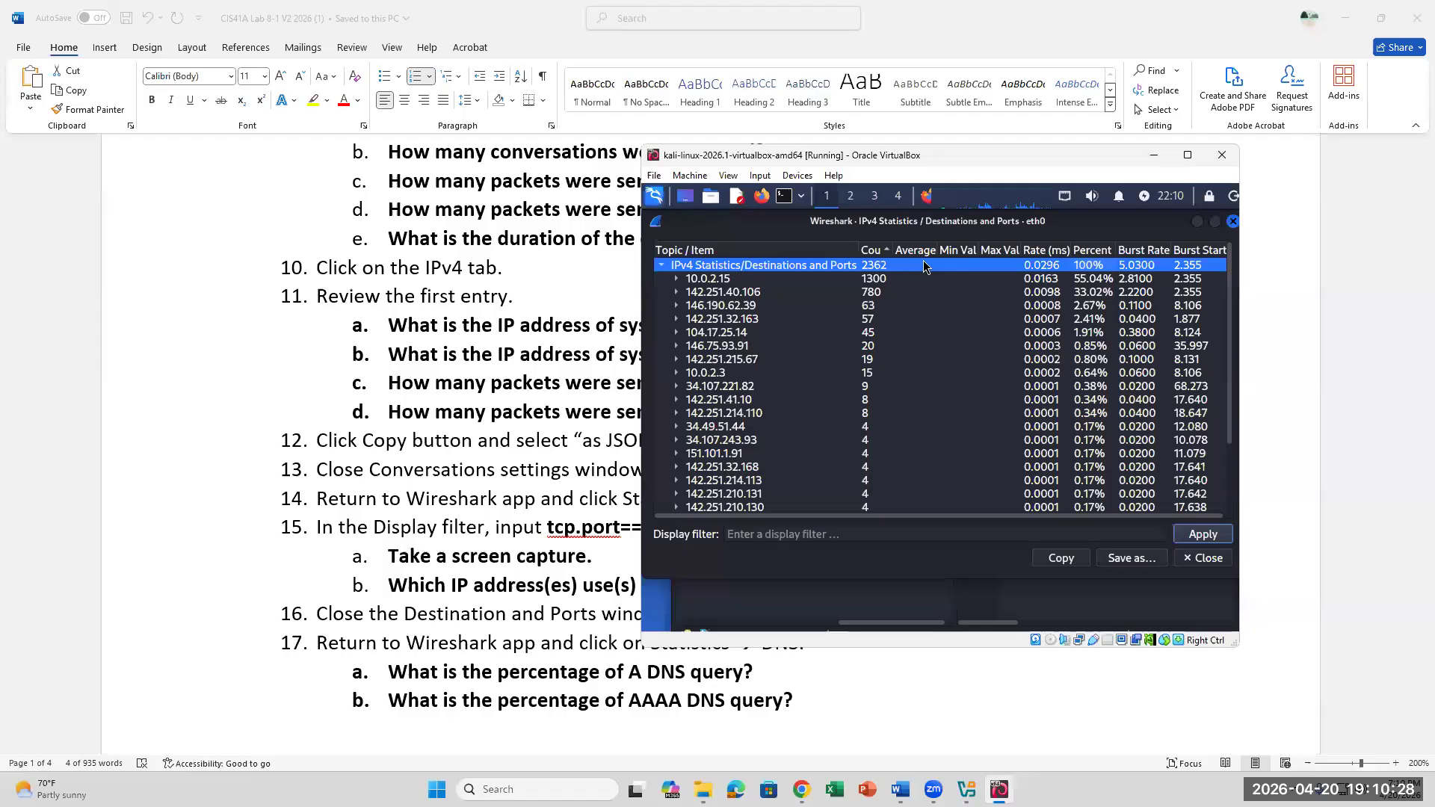
left_click(771, 532)
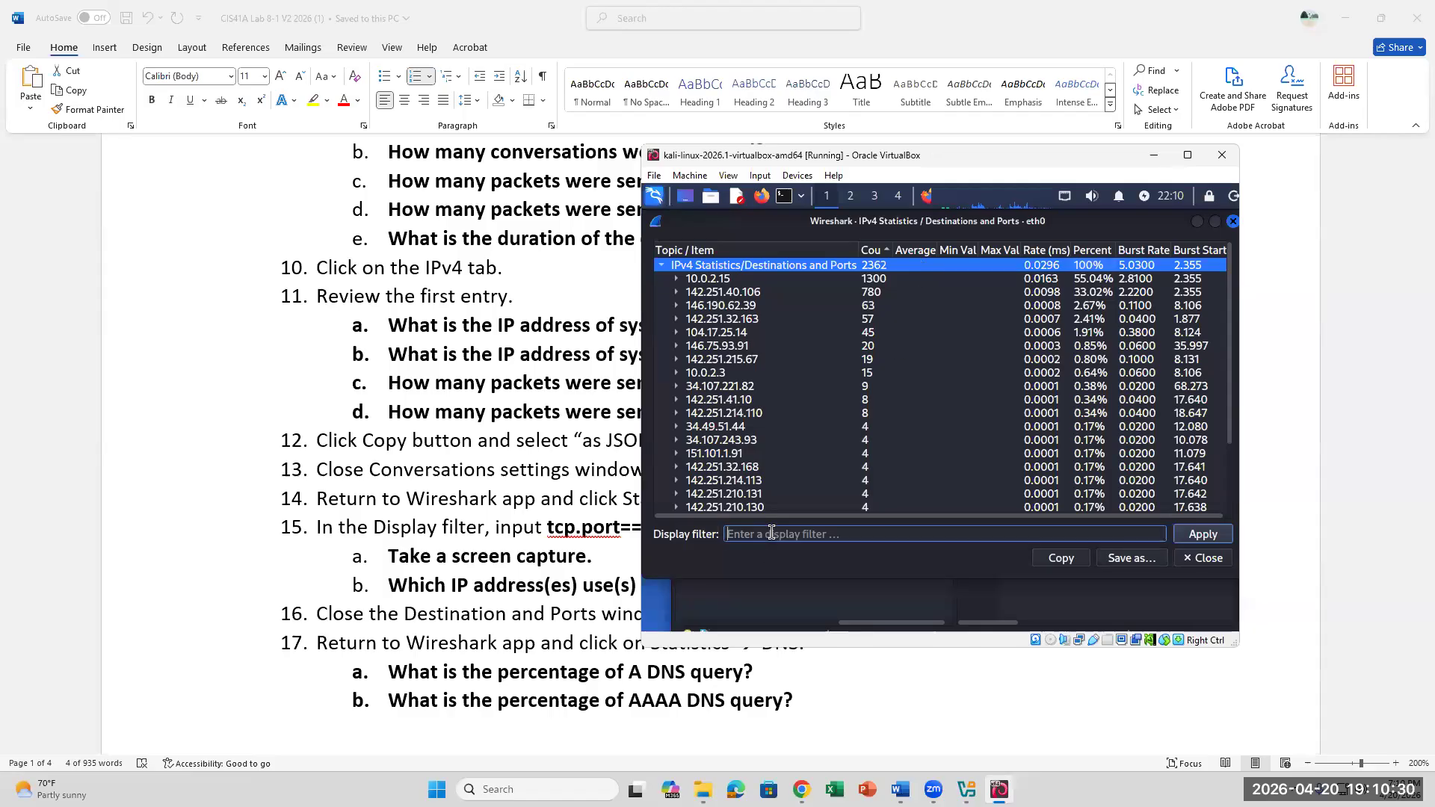
key("ctrl+v")
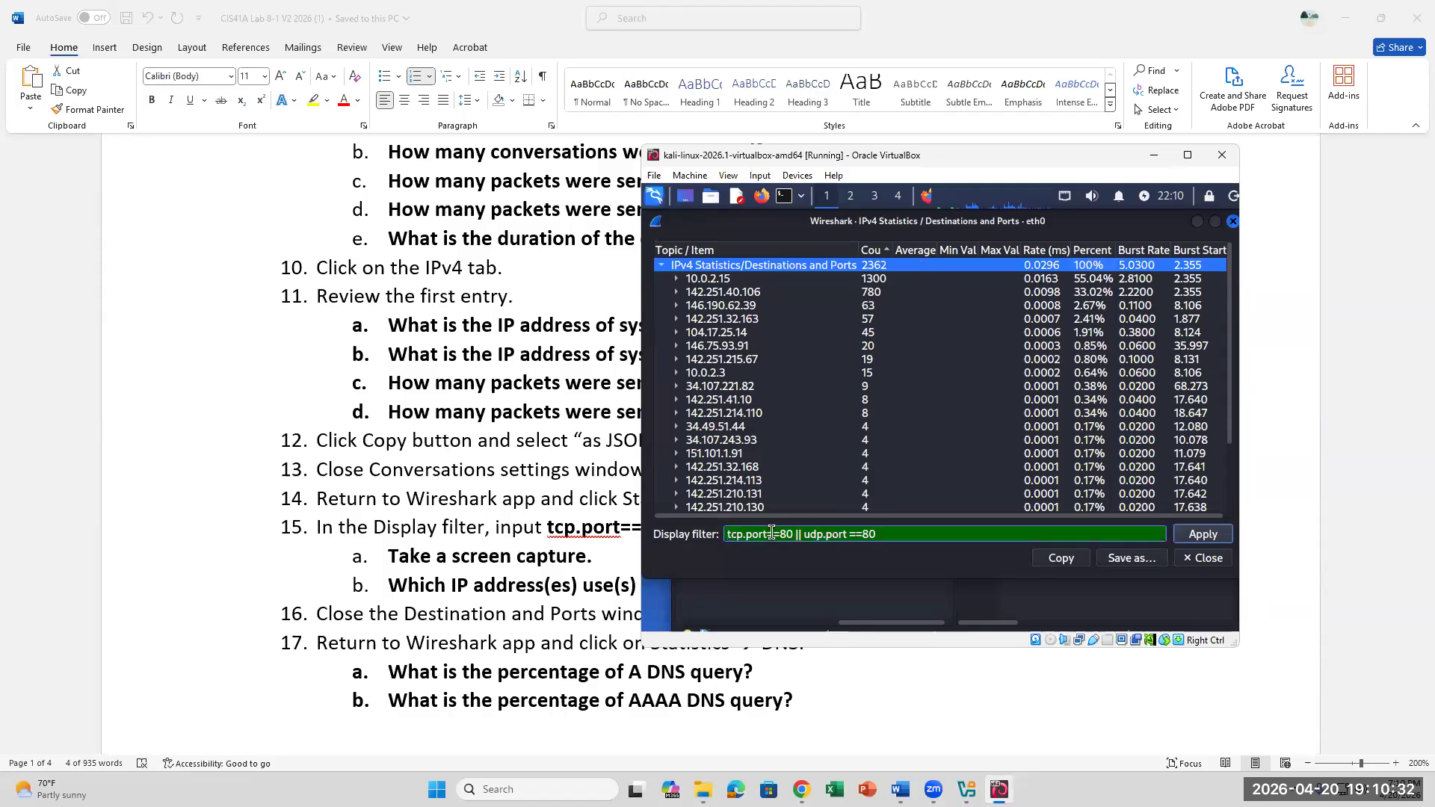
key("Return")
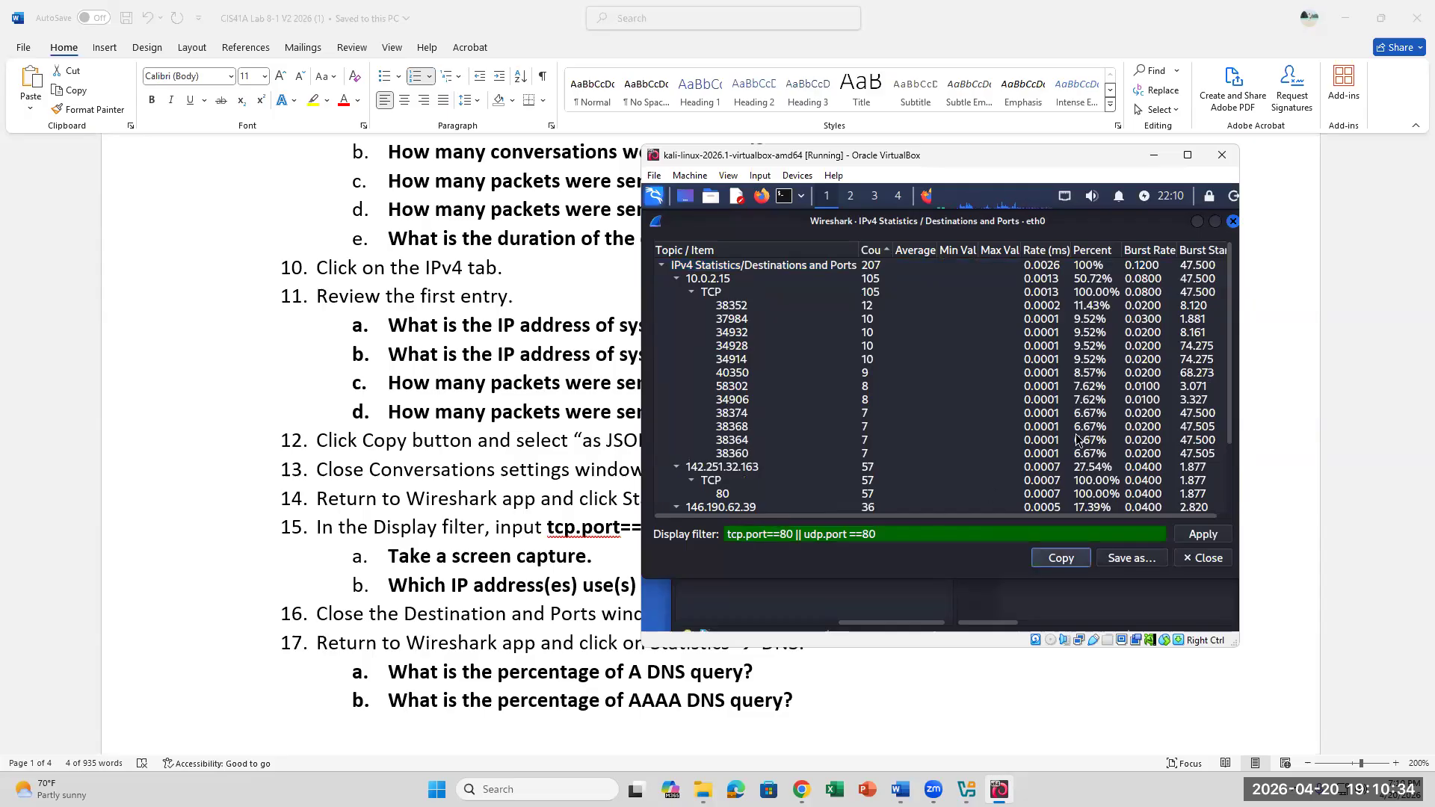
Compare the port 80 percentages under 142.251.32.163, 146.190.62.39 and 34.107.221.82 to answer question 15b
left_click(719, 497)
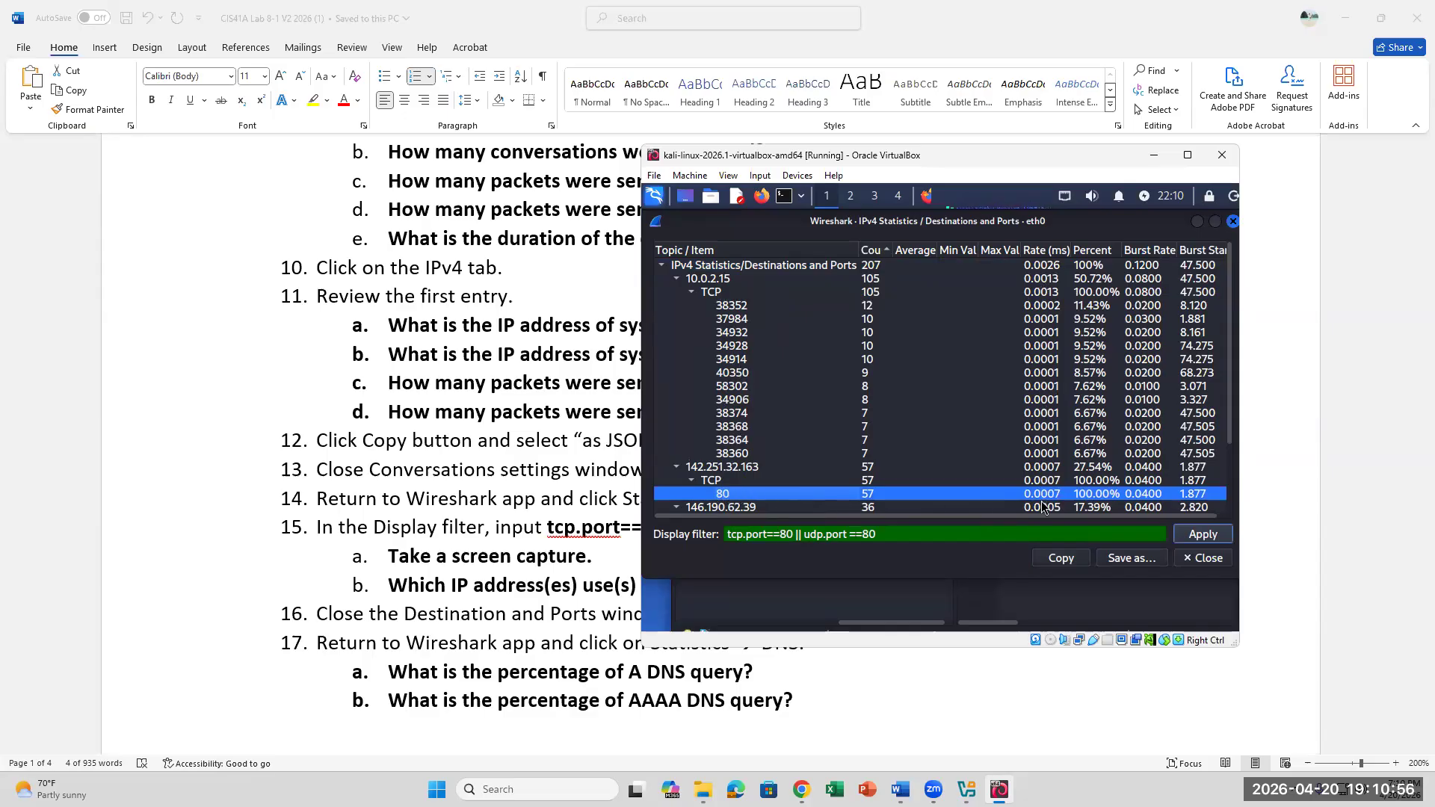
scroll(1080, 499, "down", 1)
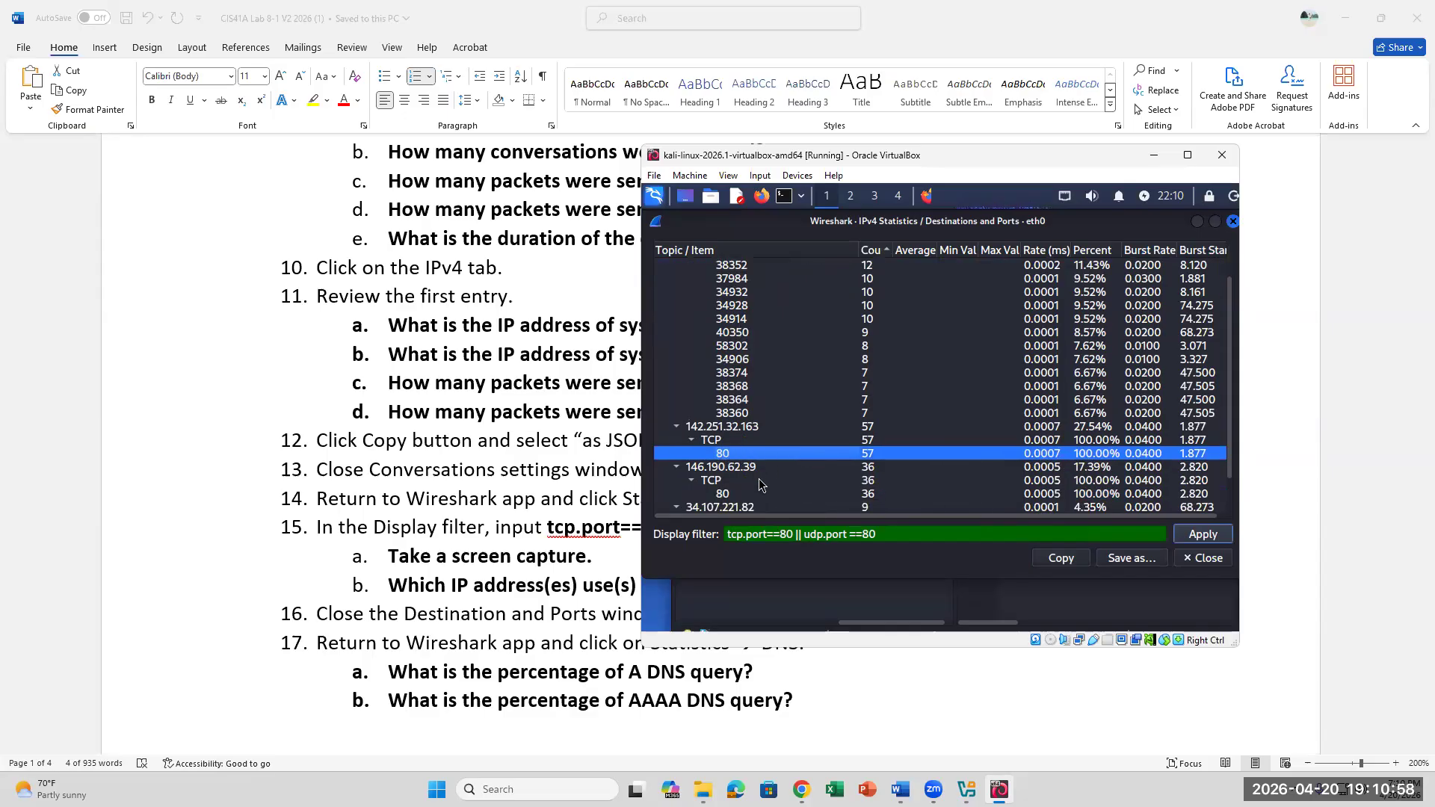
left_click(1084, 494)
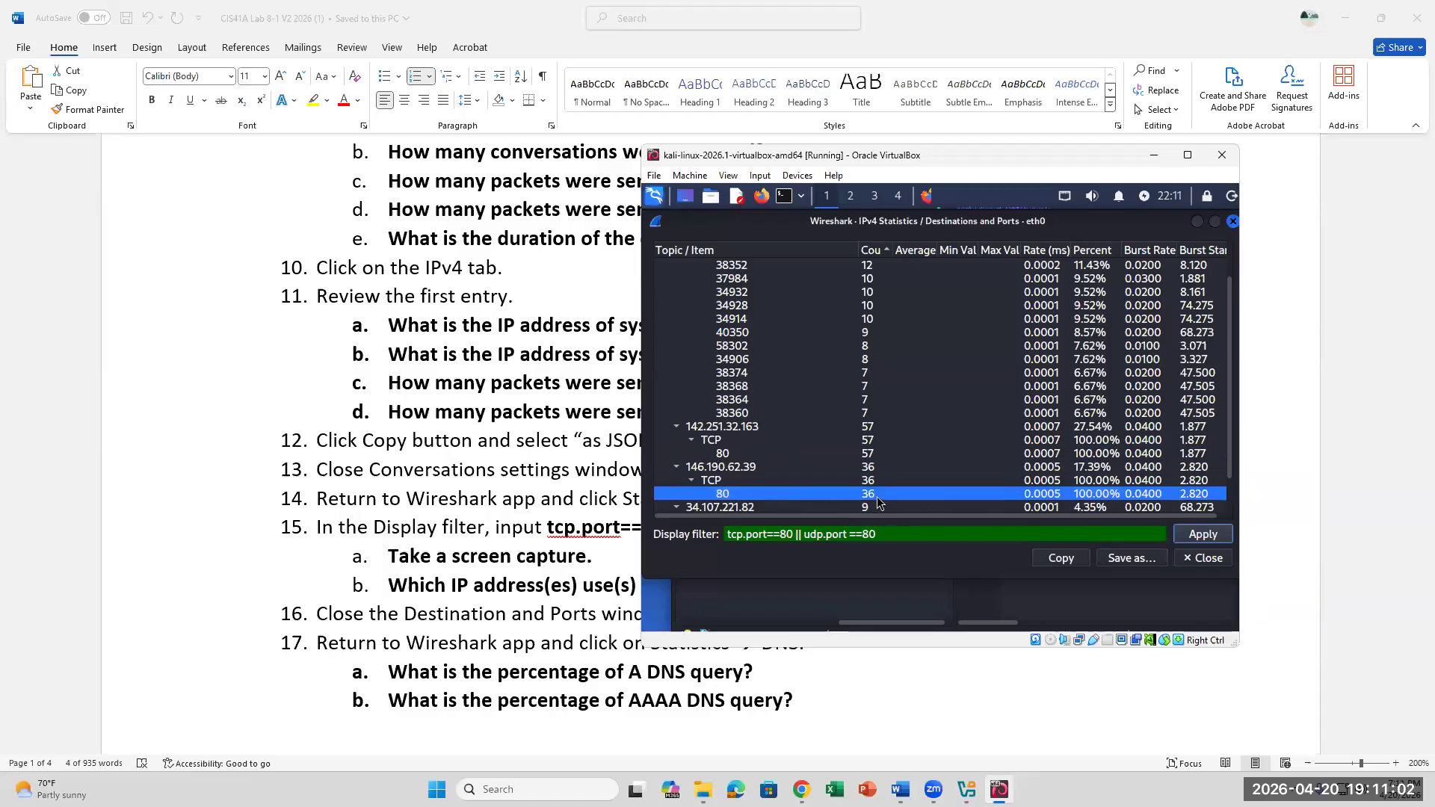
left_click(740, 456)
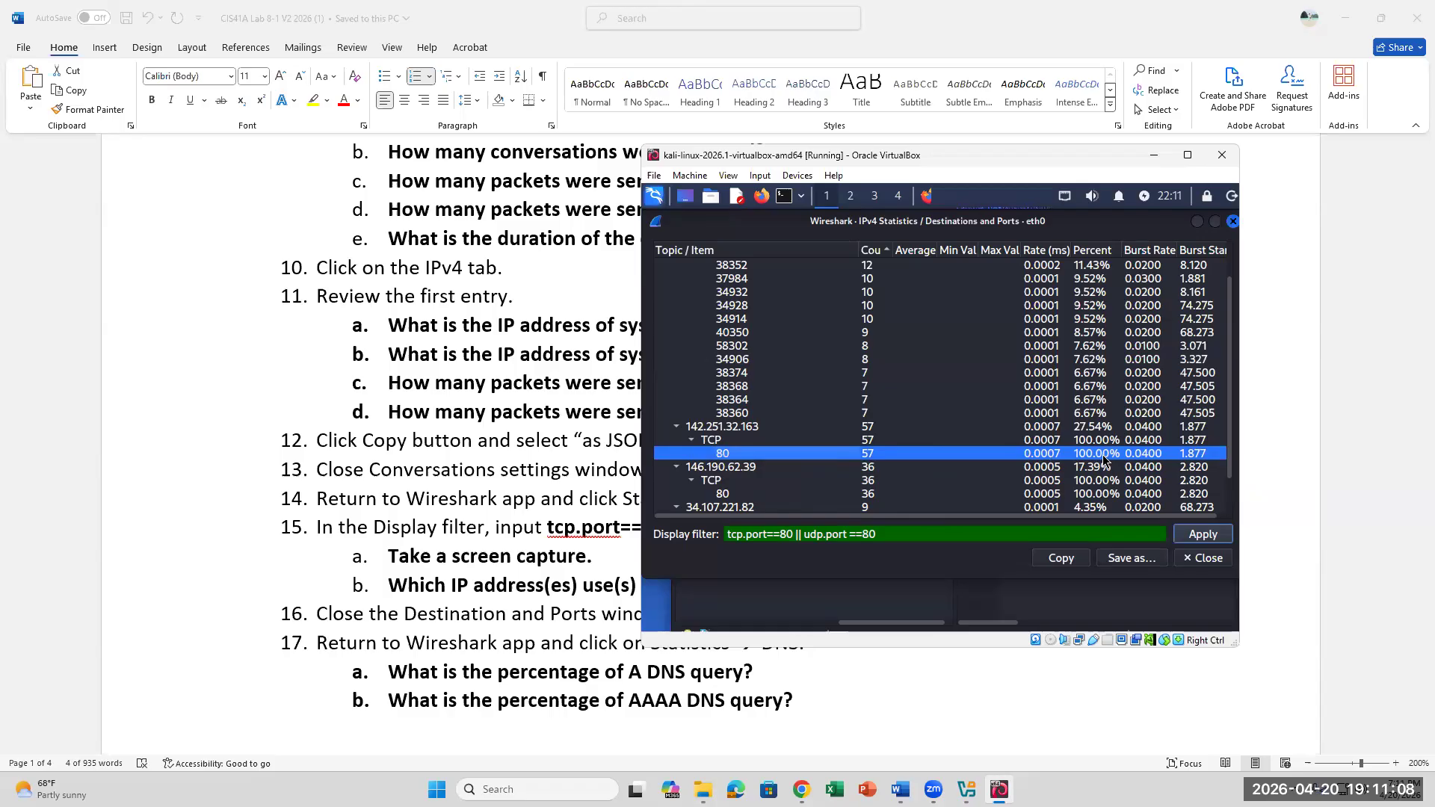
left_click(1076, 495)
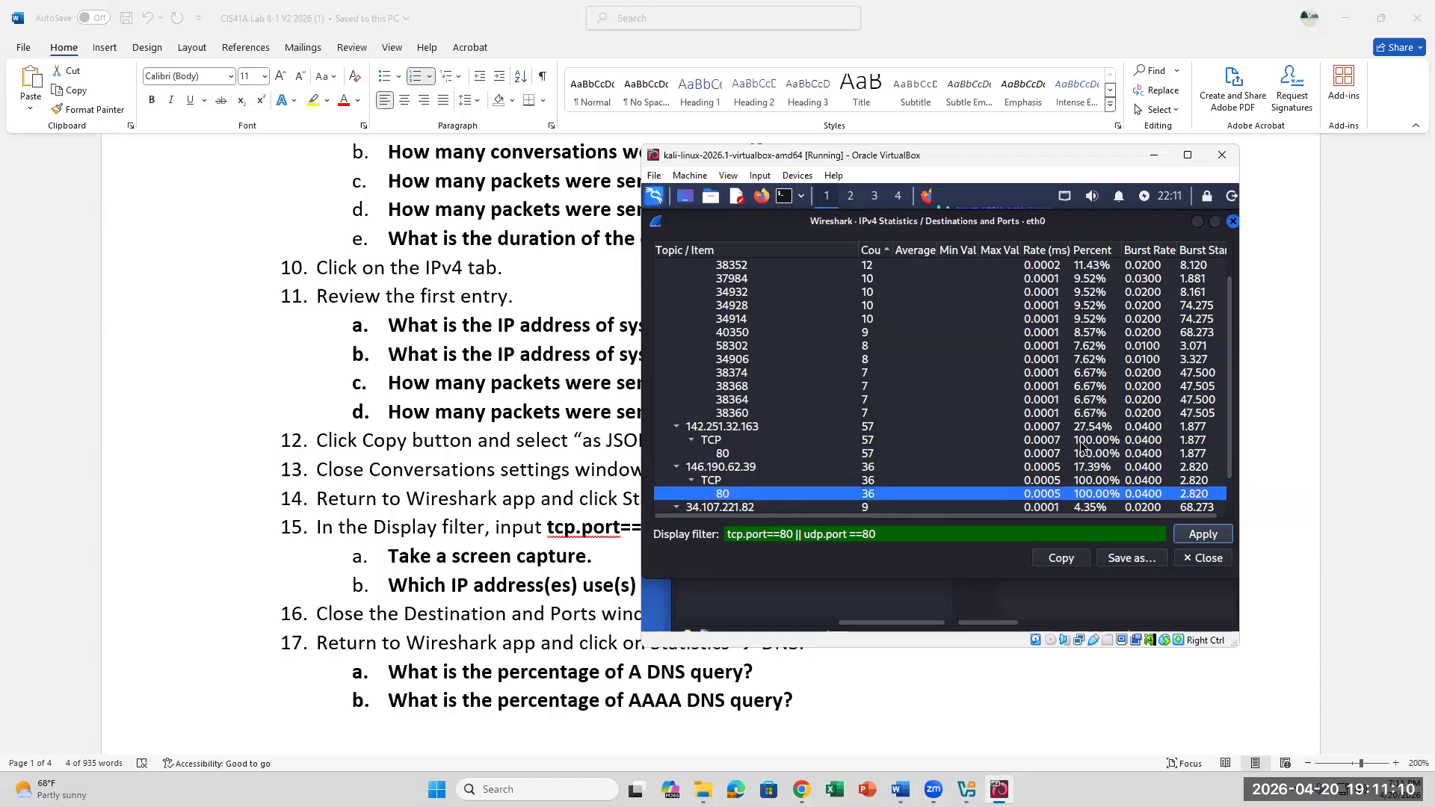
left_click(746, 455)
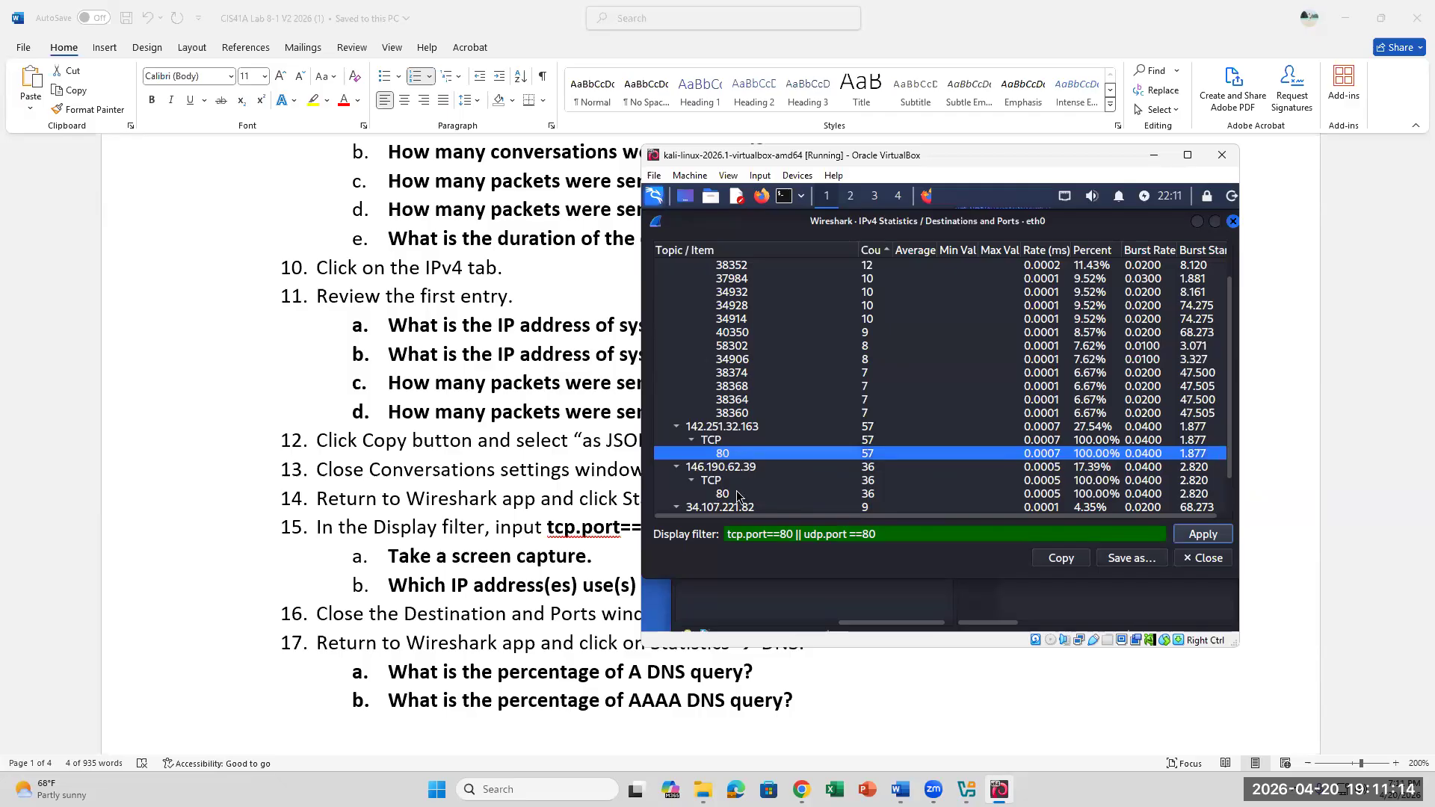
left_click(825, 493)
scroll(825, 493, "down", 1)
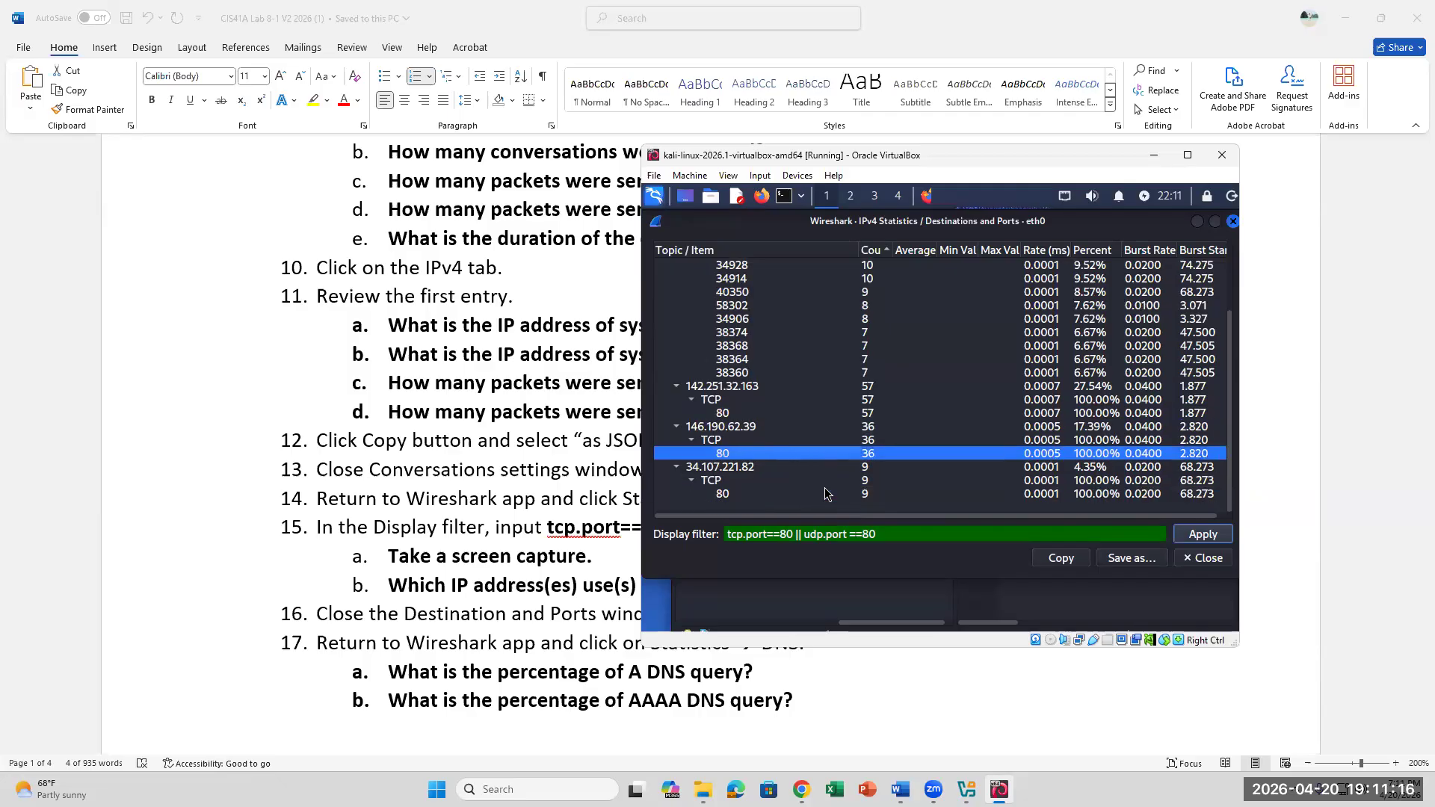
left_click(719, 496)
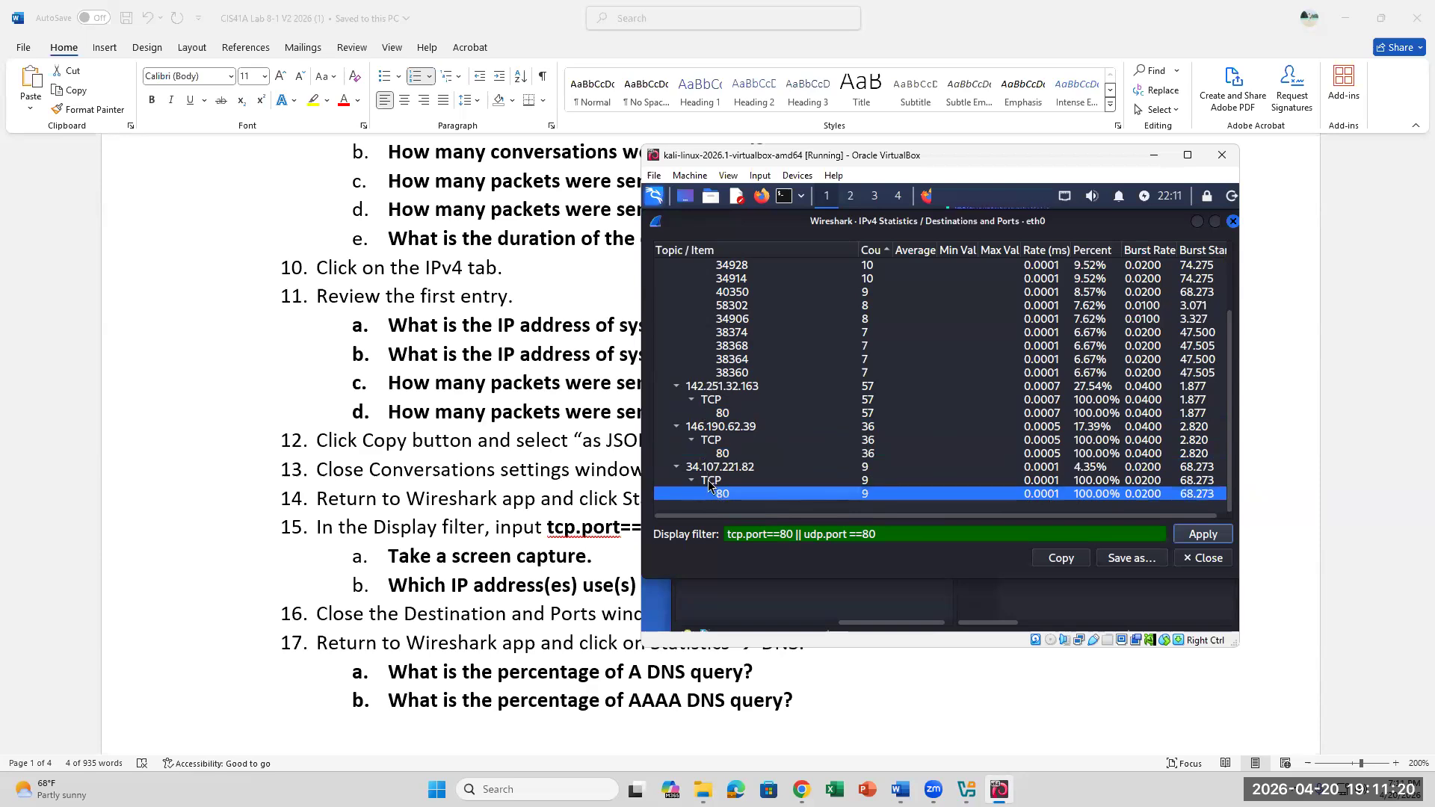
Recheck the TCP port 80 entry and its percentage for each of the three external destination IP addresses
left_click(696, 389)
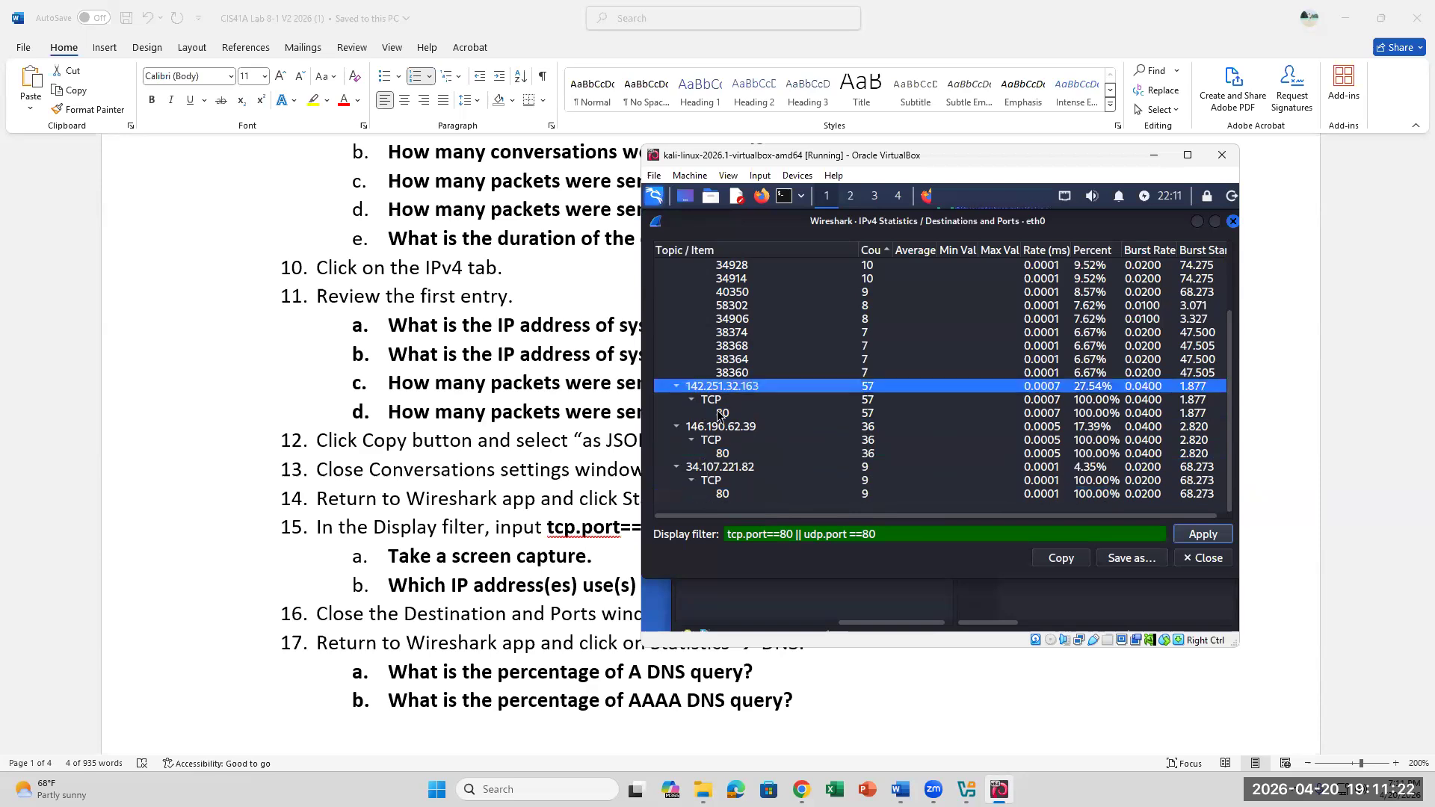
left_click(720, 416)
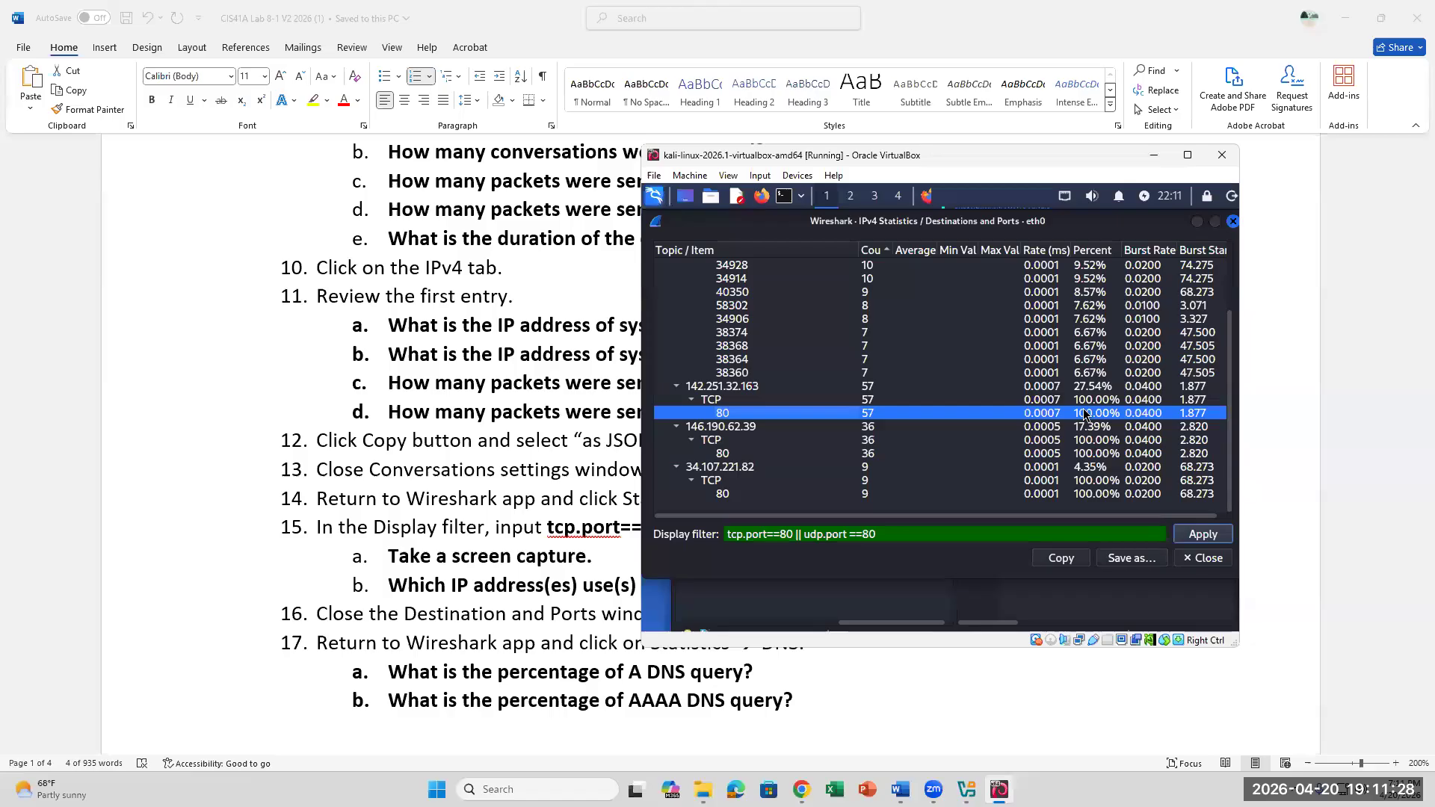
left_click(727, 428)
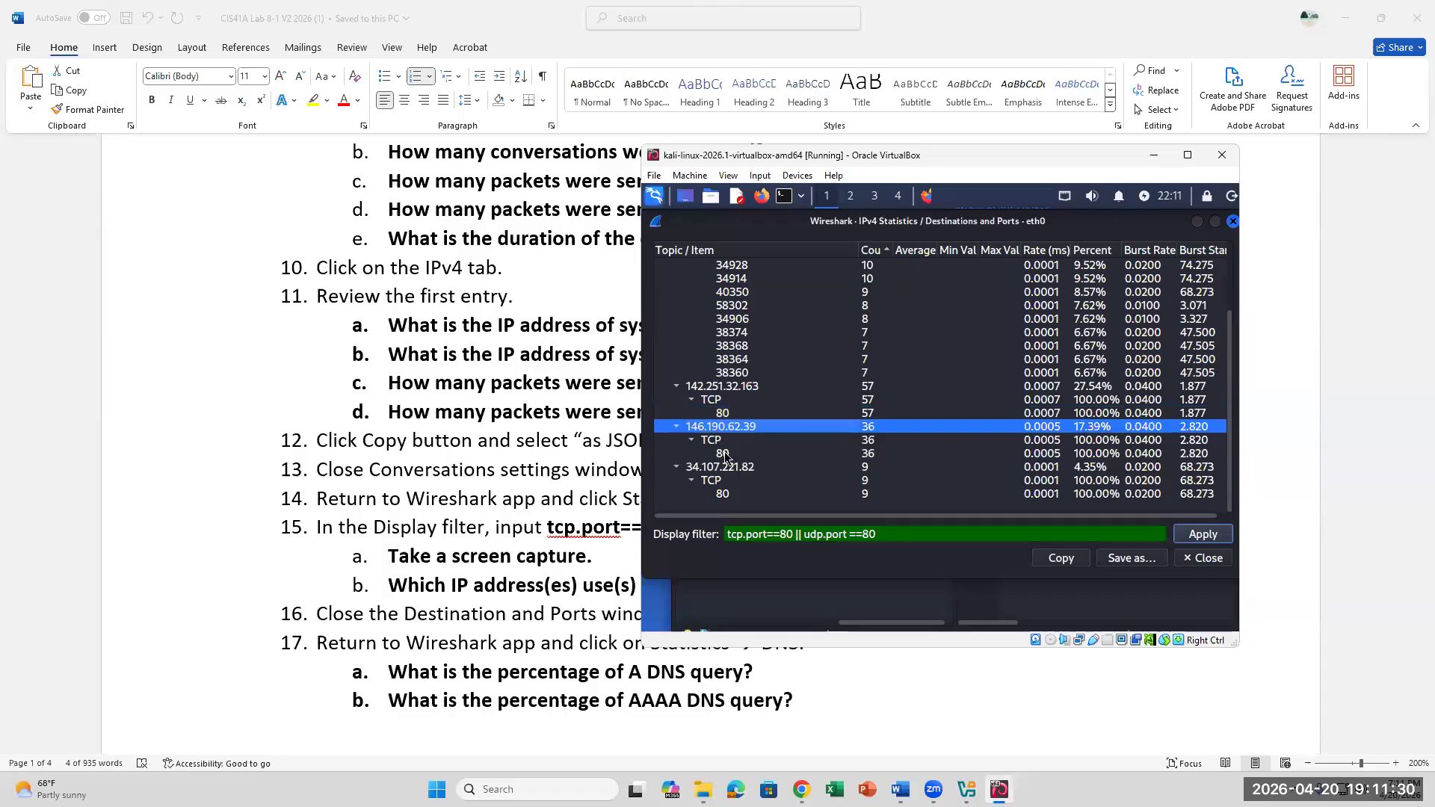
left_click(722, 456)
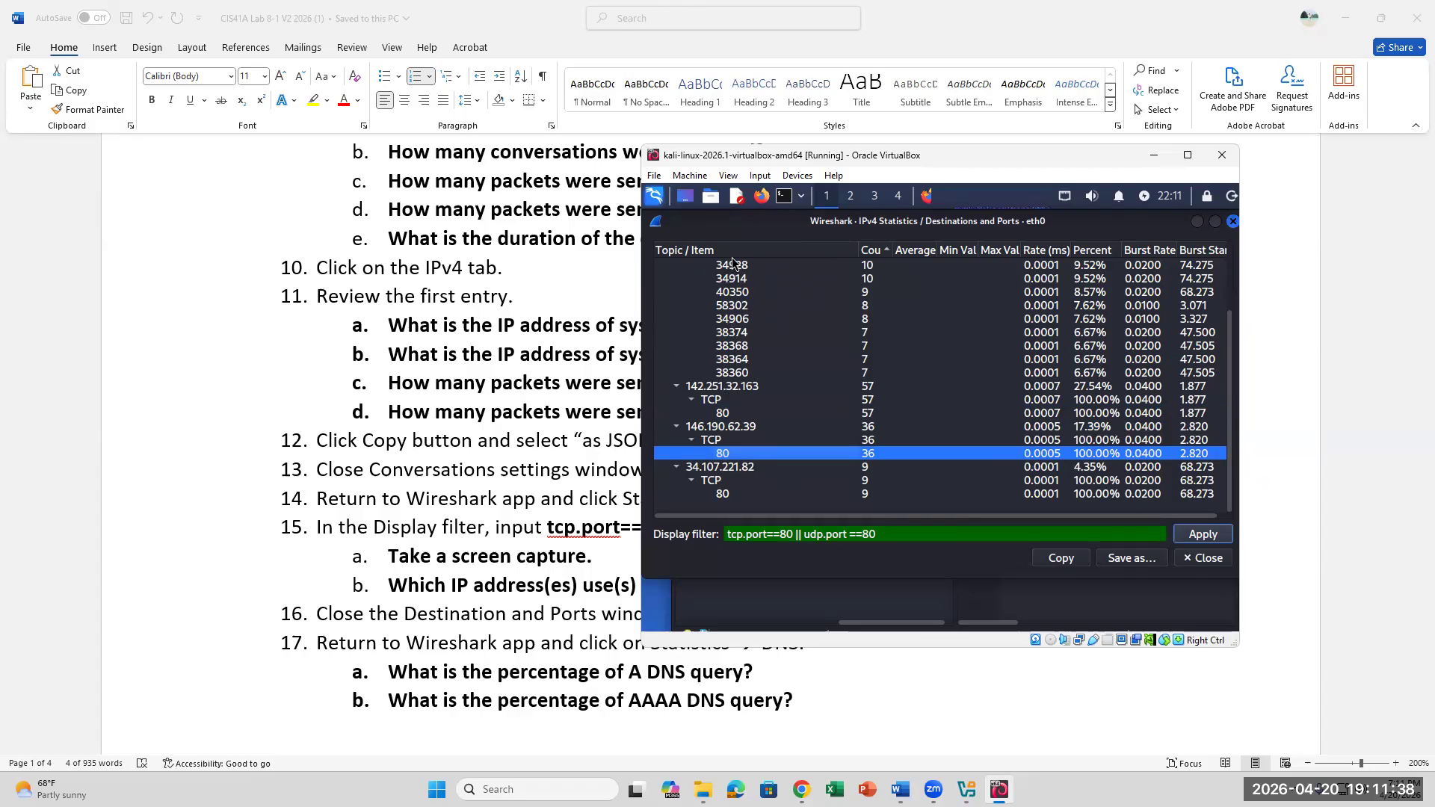
left_click(719, 414)
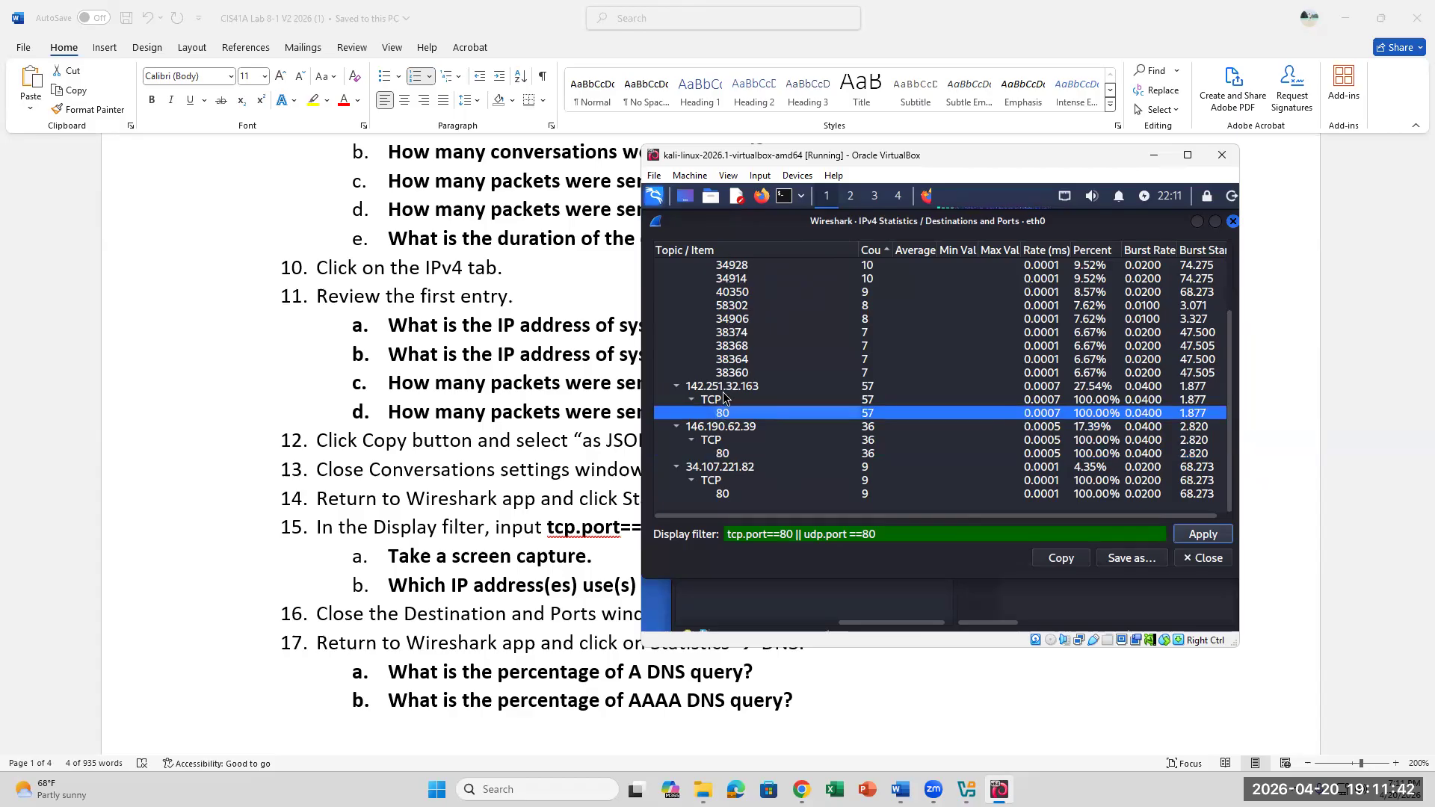
left_click(724, 389)
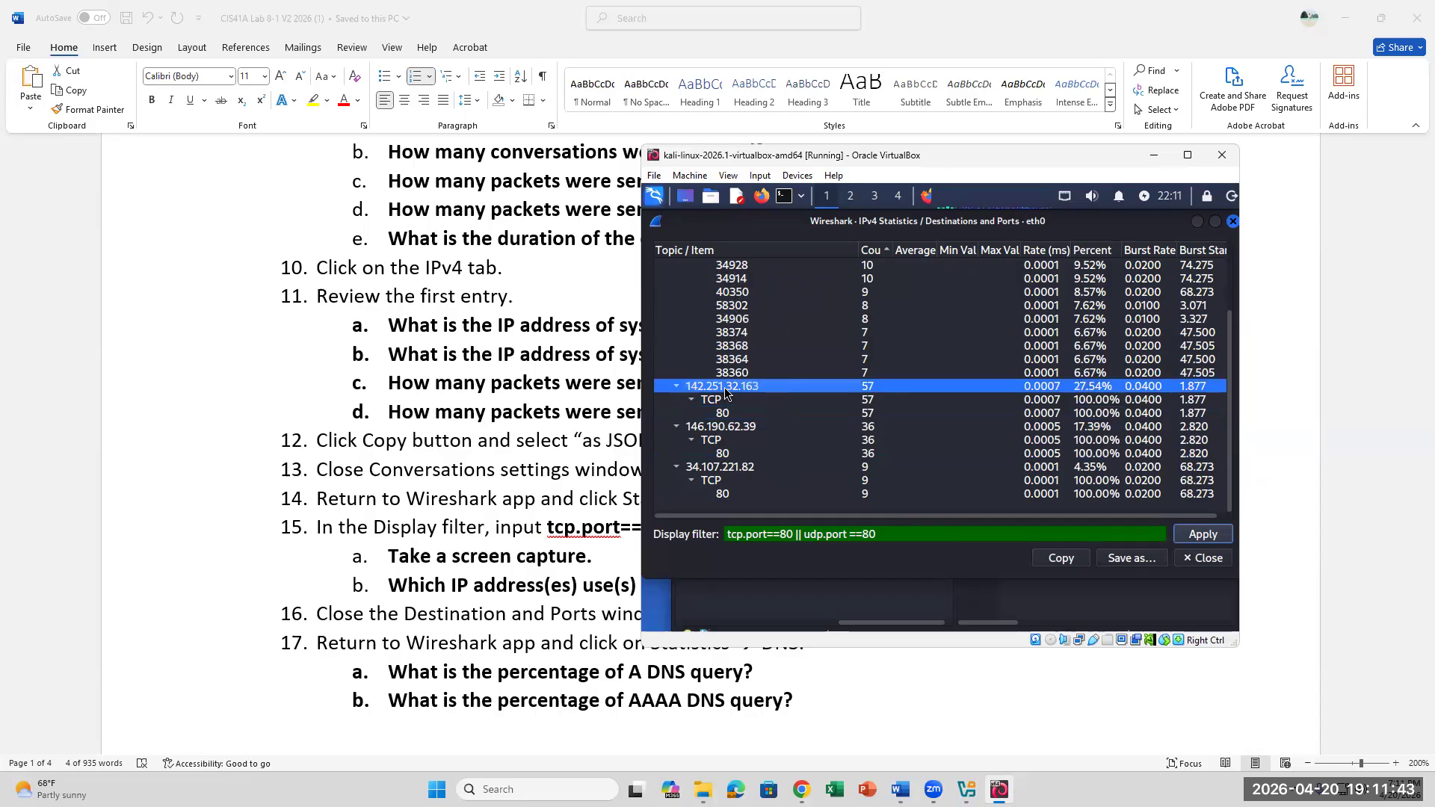
left_click(725, 427)
left_click(723, 468)
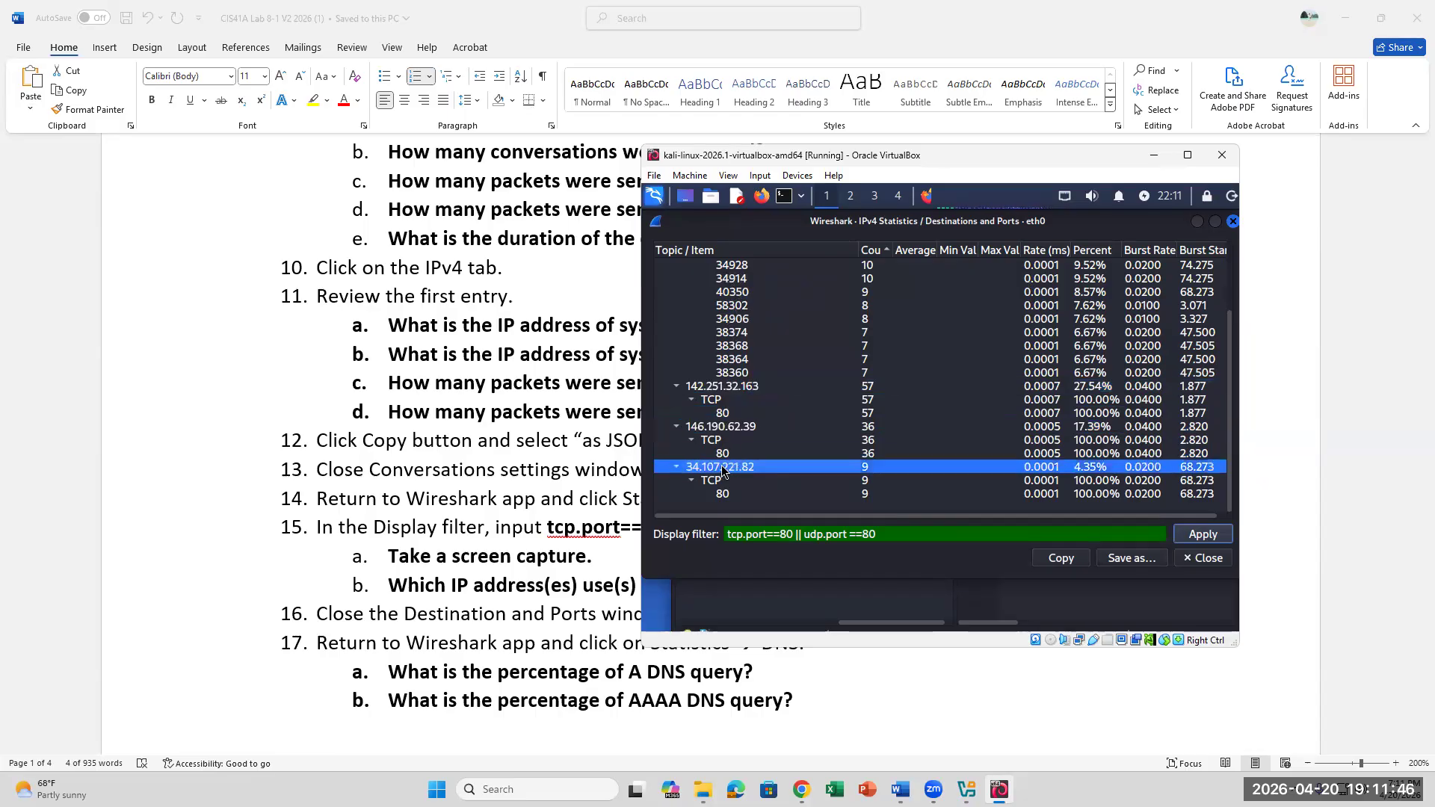
left_click(1093, 496)
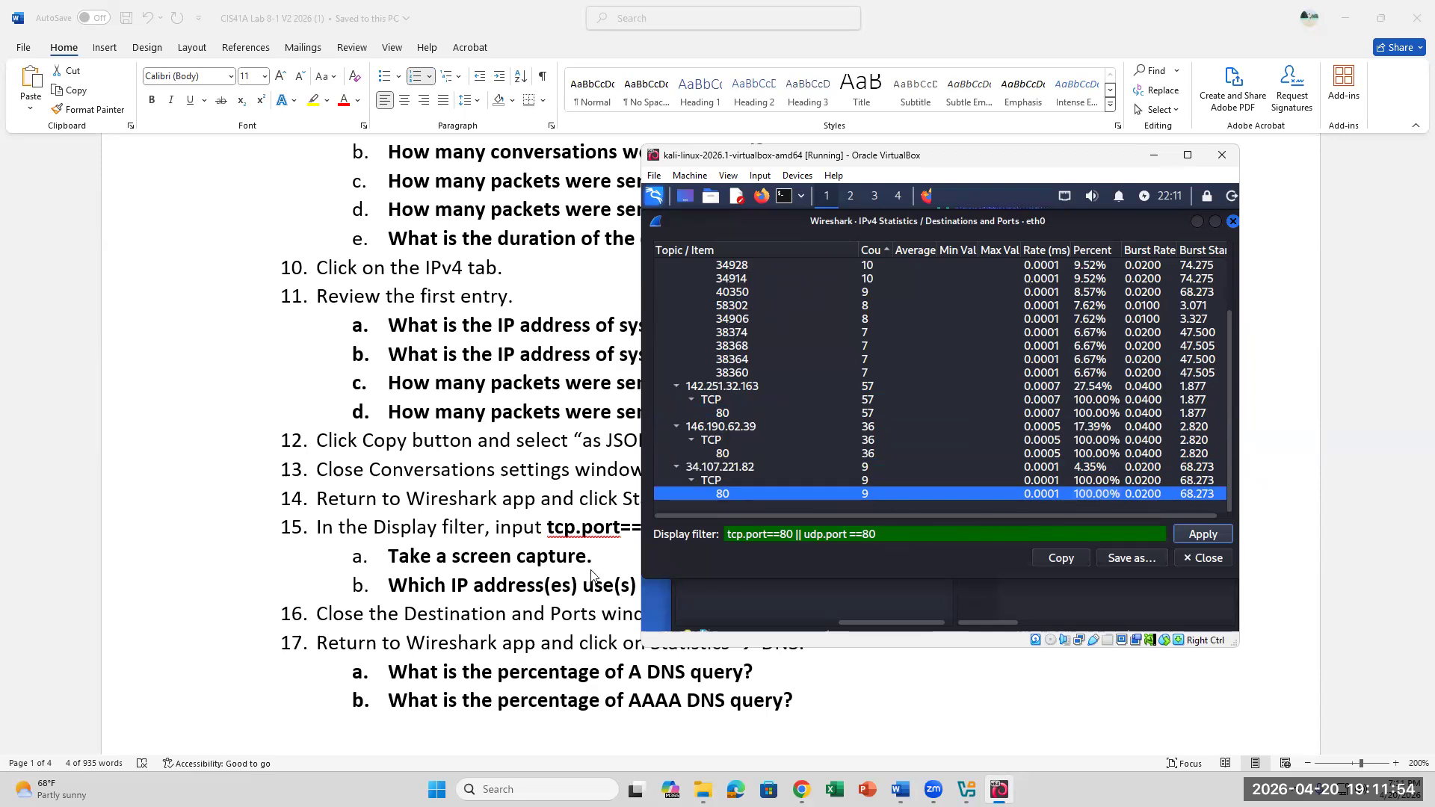
Reread question 15b in the lab document and match it against 142.251.32.163, 146.190.62.39 and 34.107.221.82 in the Kali VM
left_click(573, 585)
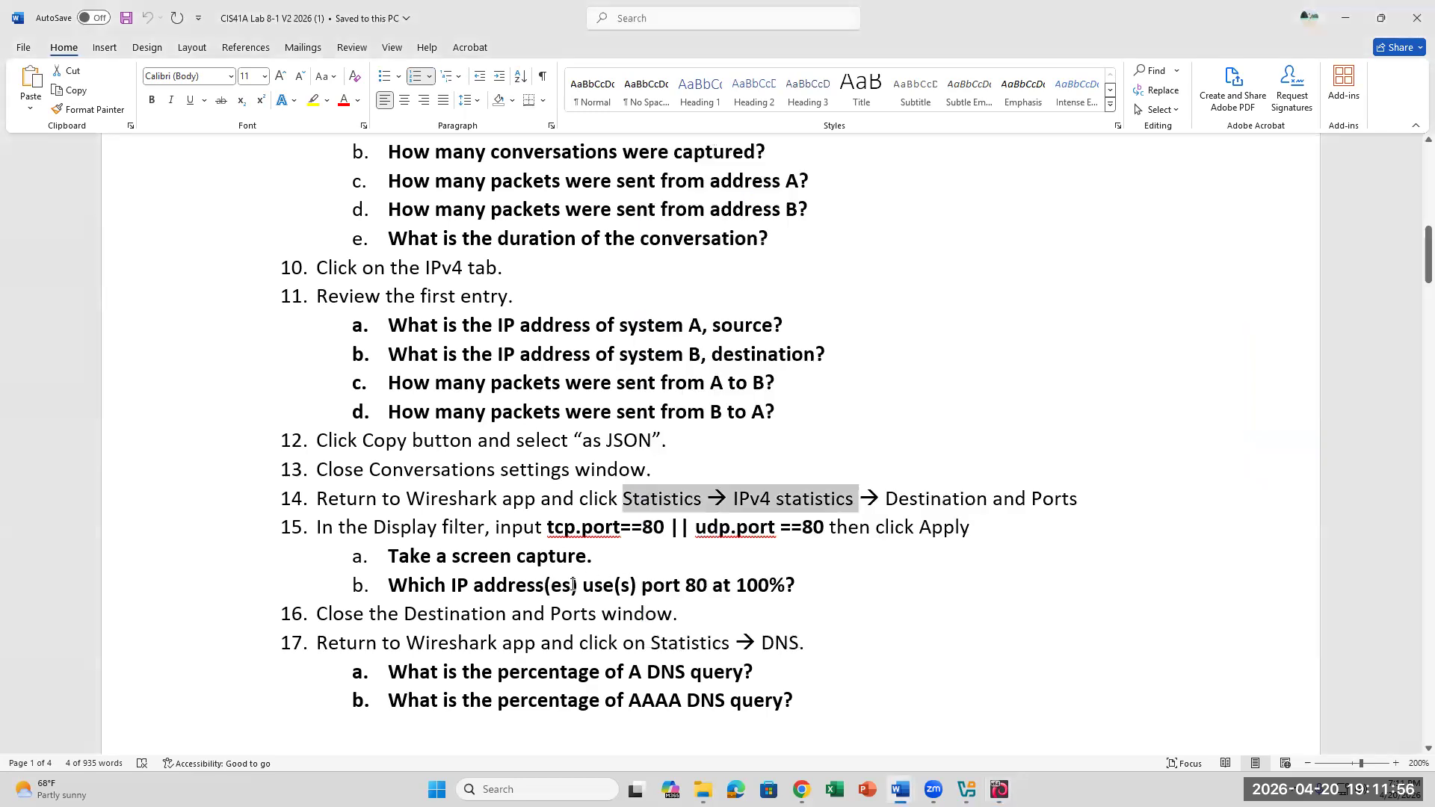
left_click_drag(807, 585, 388, 585)
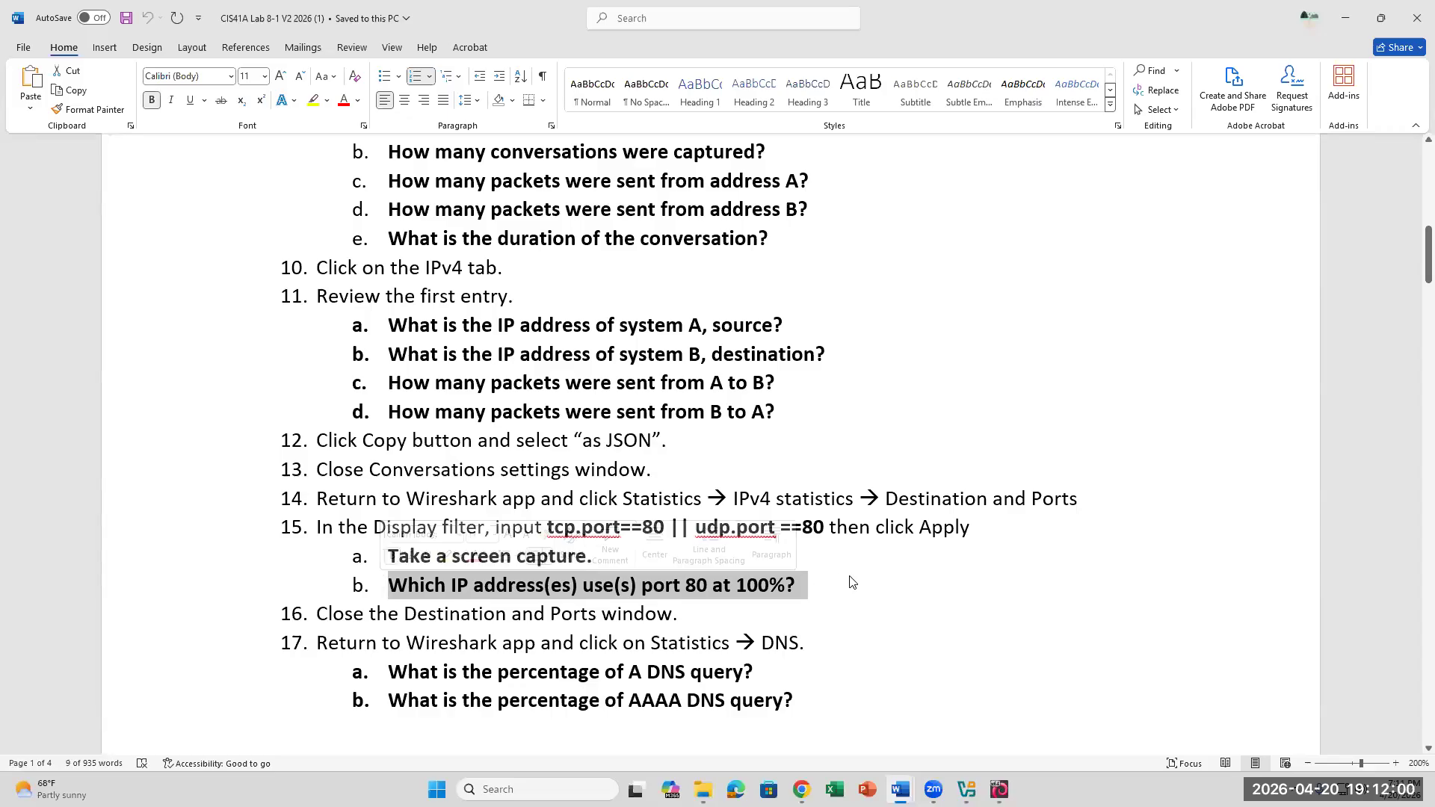
left_click(999, 789)
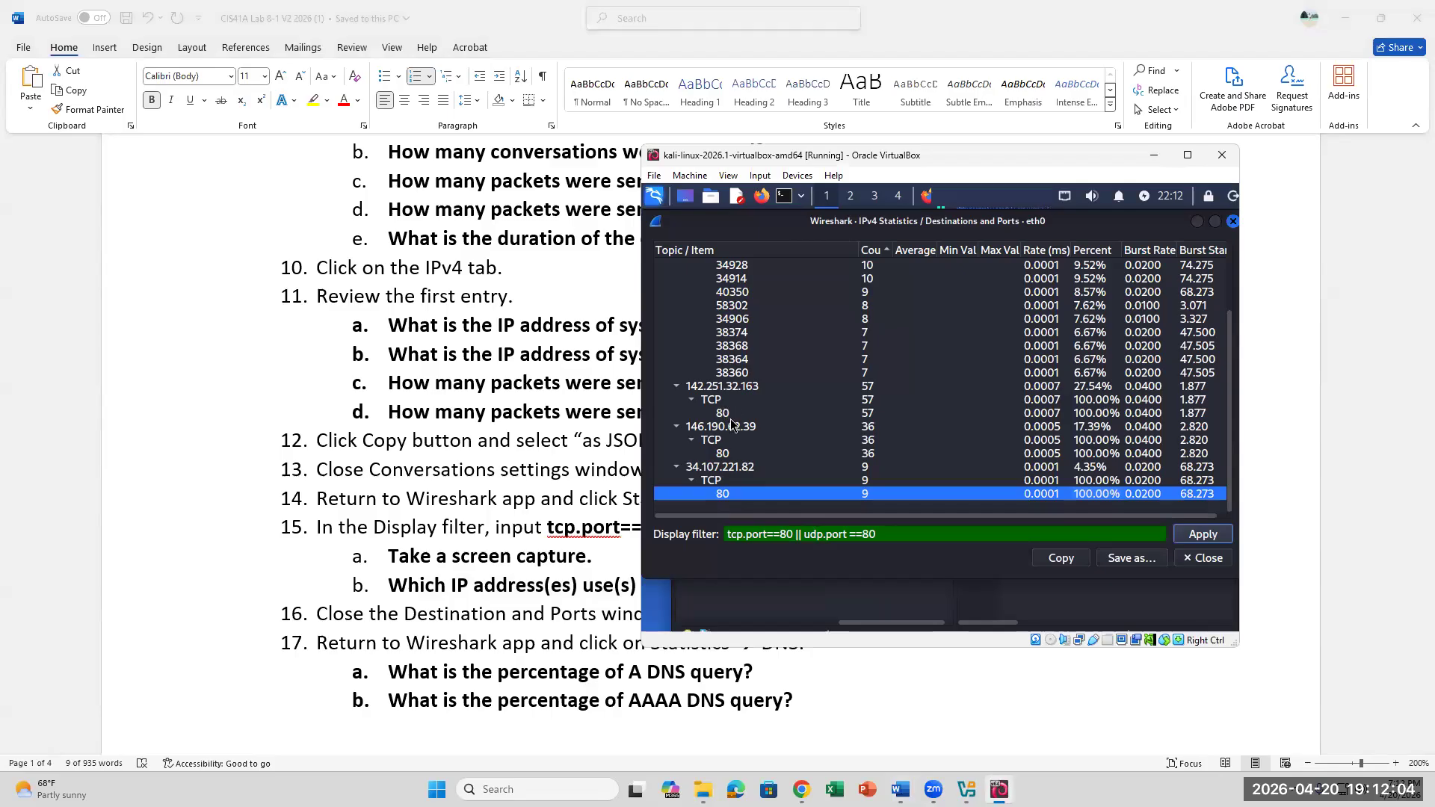
left_click(717, 388)
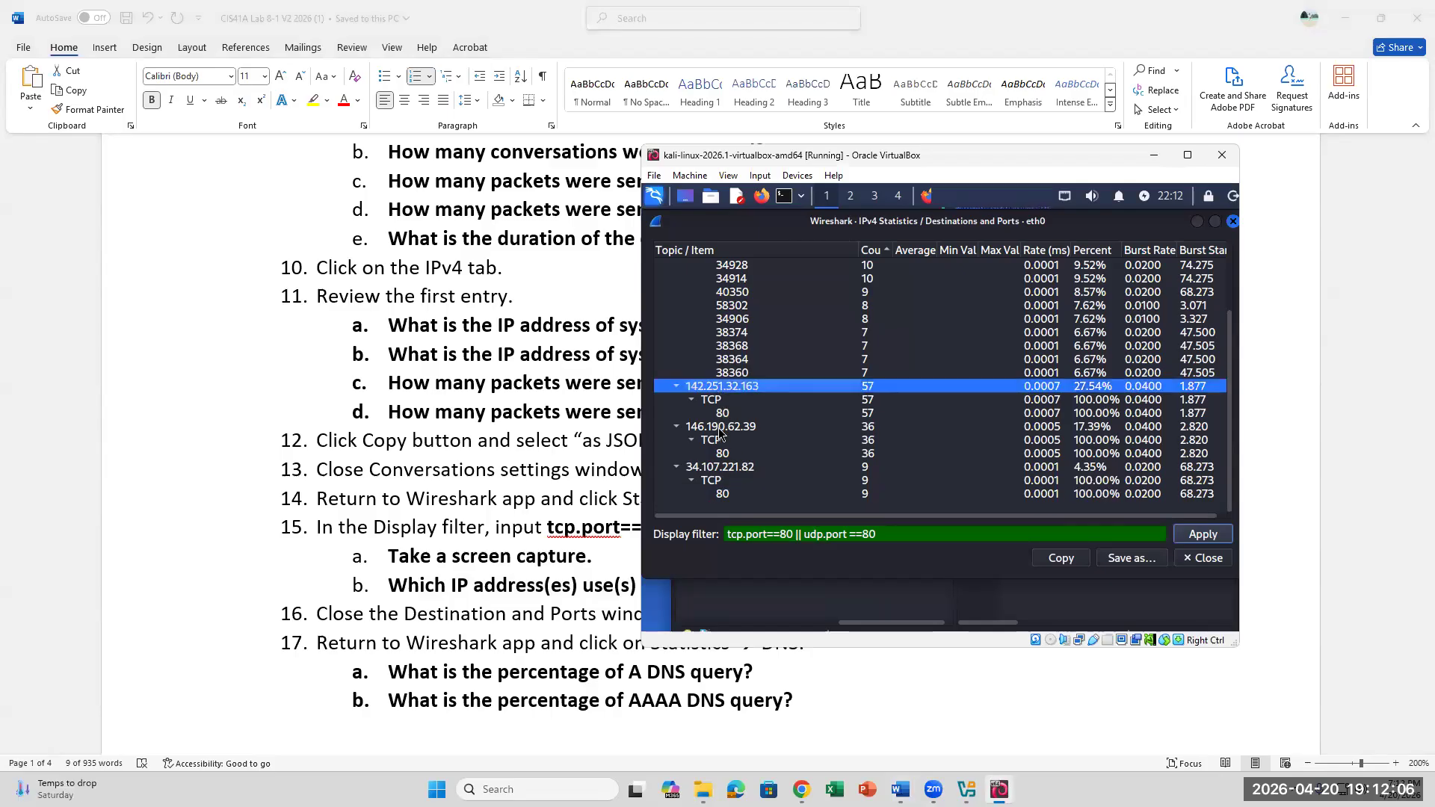
left_click(719, 430)
left_click(723, 469)
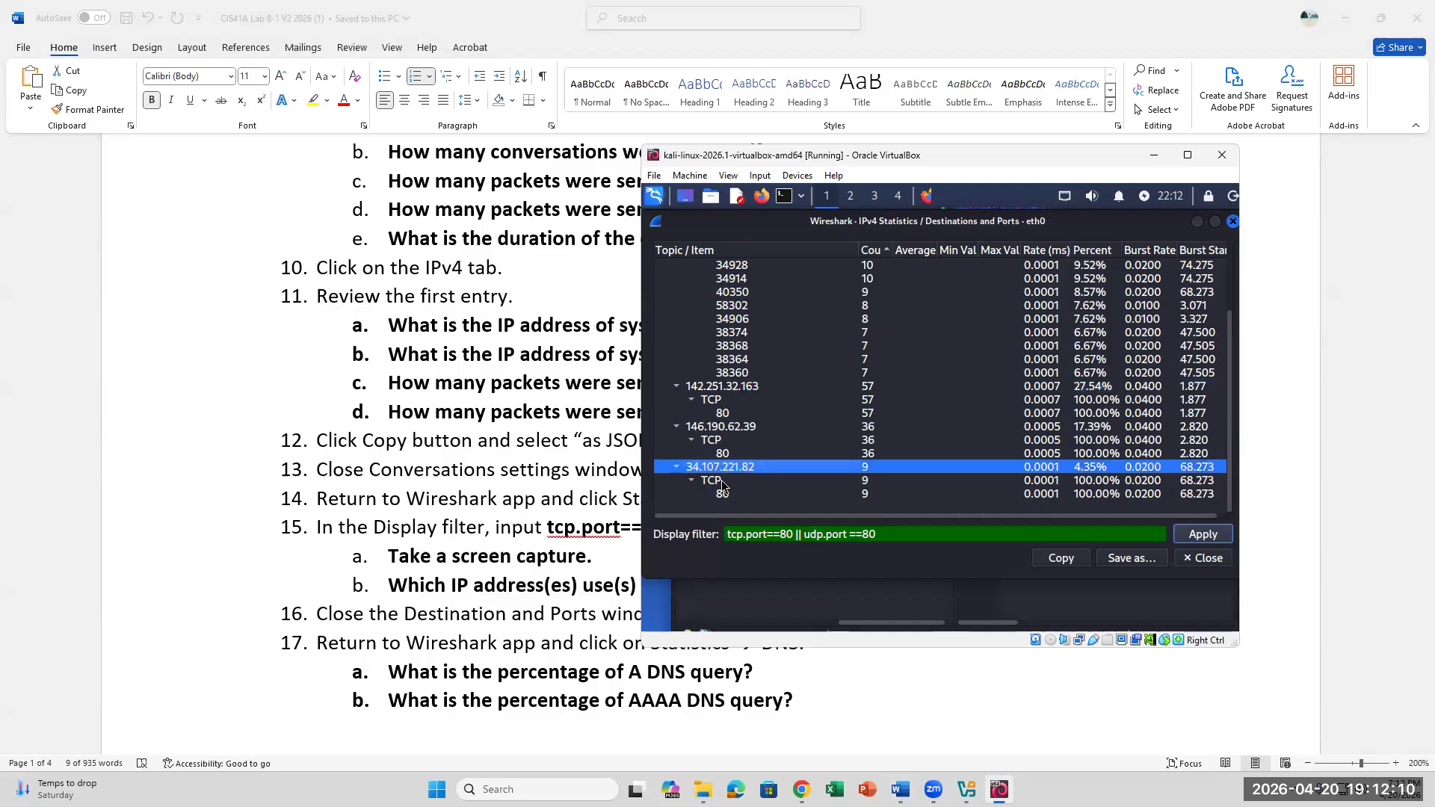
left_click(886, 533)
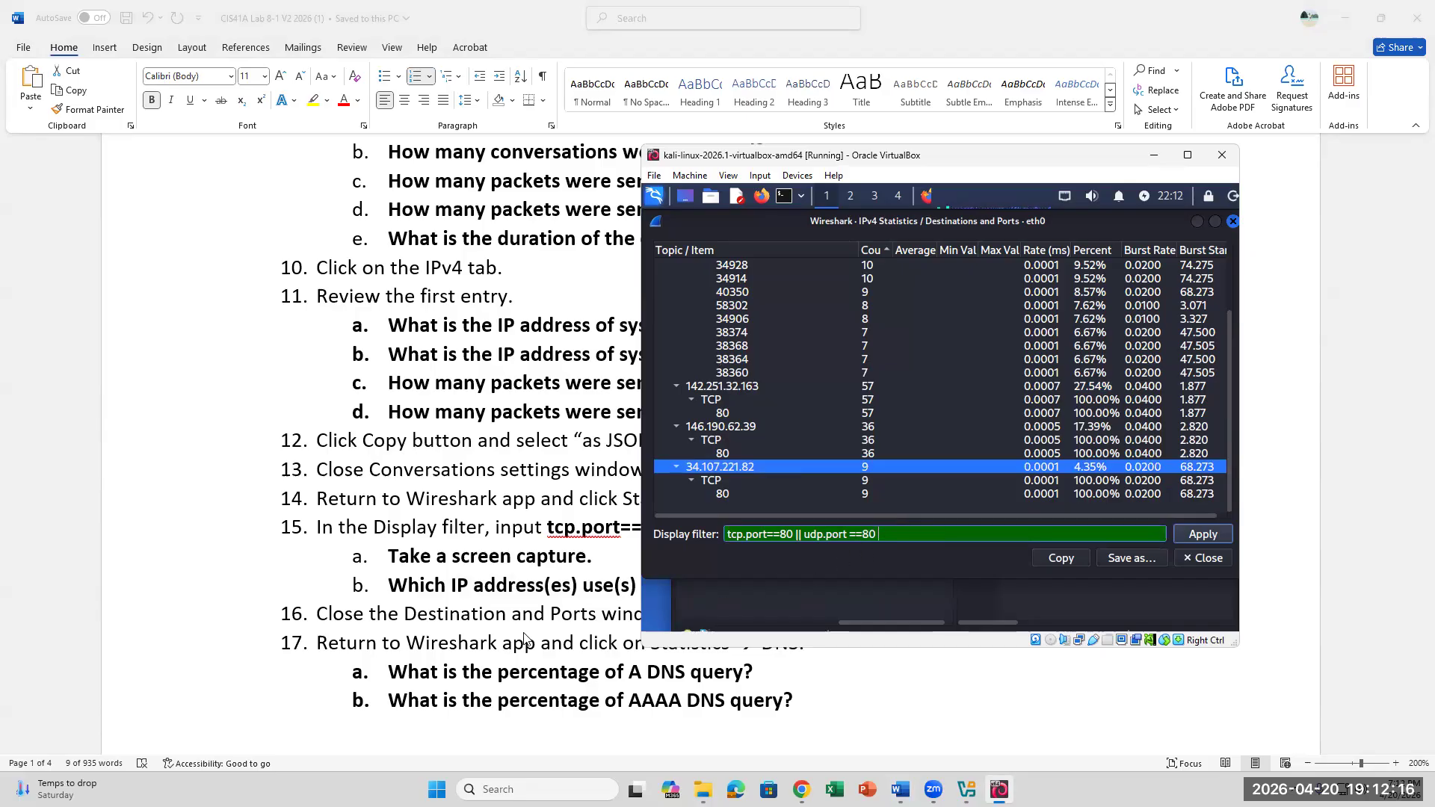
Read steps 16 and 17 in the lab document, then close the Destinations and Ports statistics in the Kali VM
left_click(550, 622)
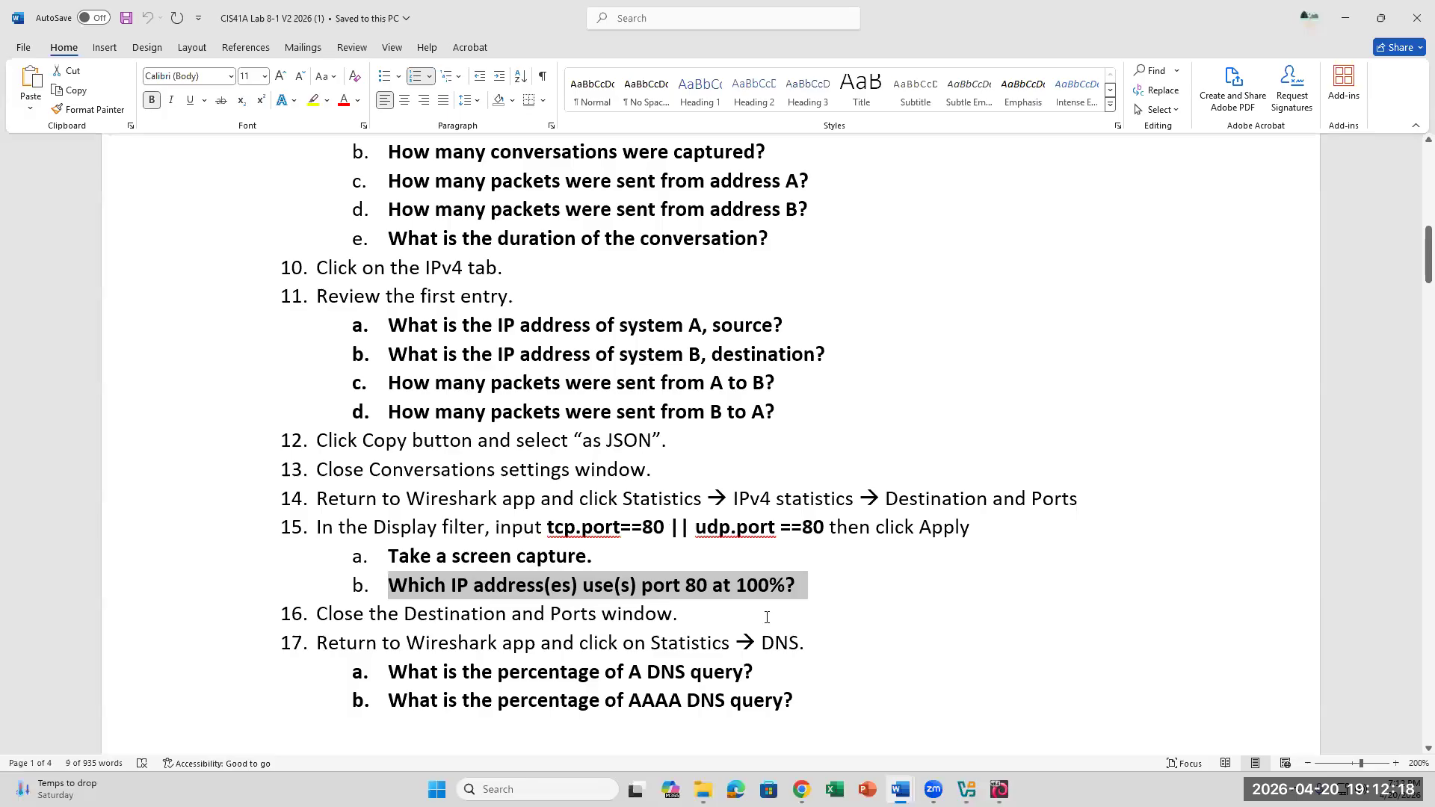
left_click(810, 643)
left_click(999, 789)
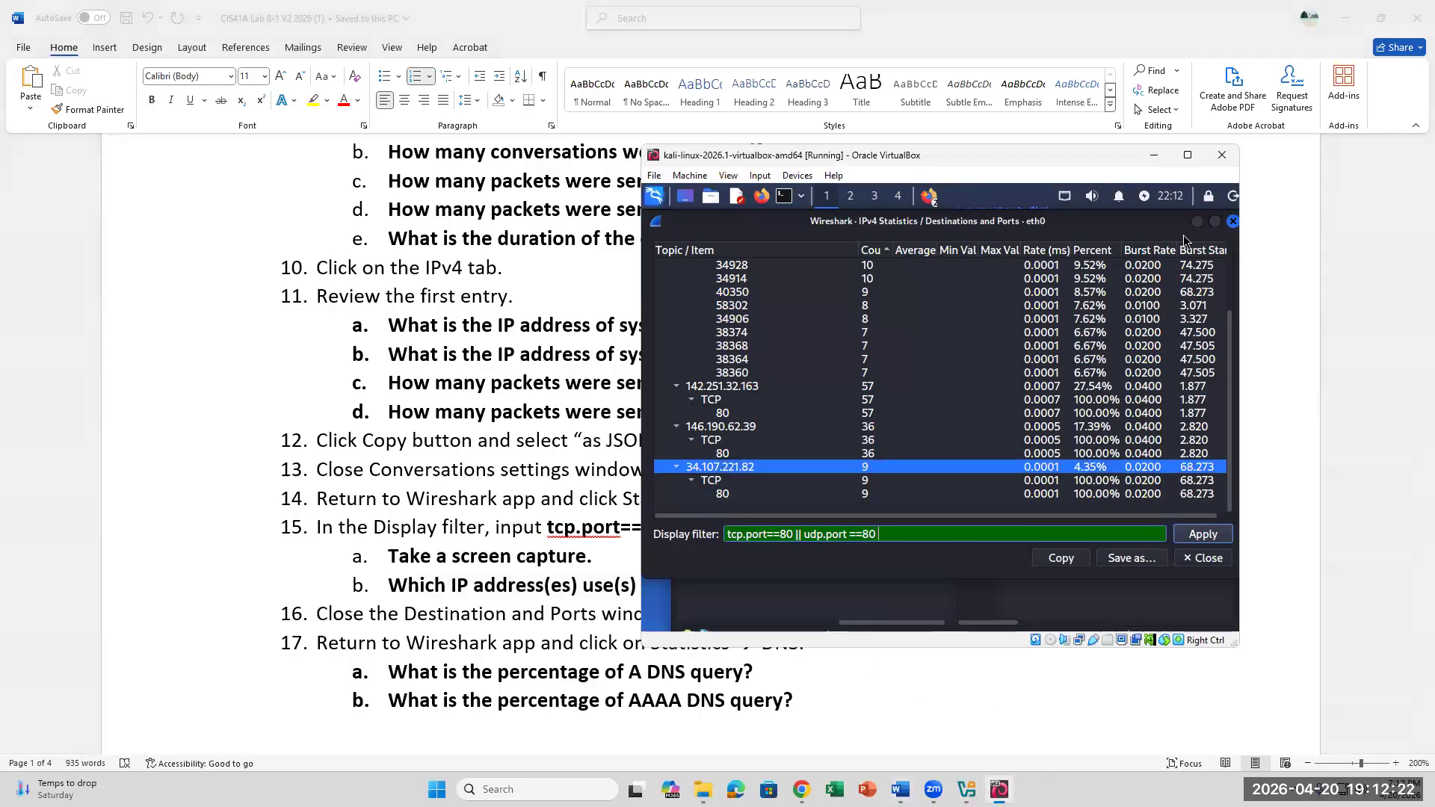
left_click(1233, 221)
left_click(920, 241)
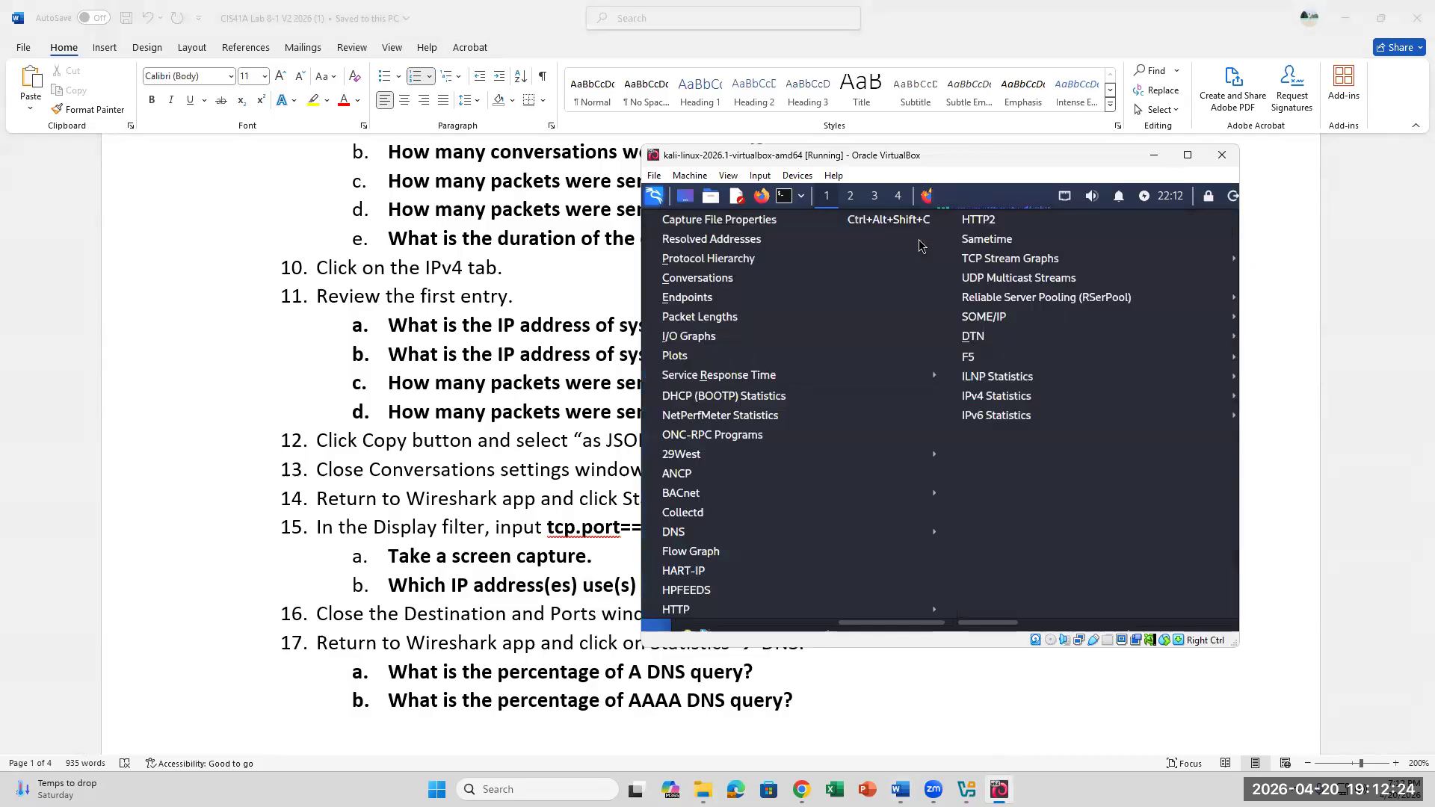
mouse_move(952, 298)
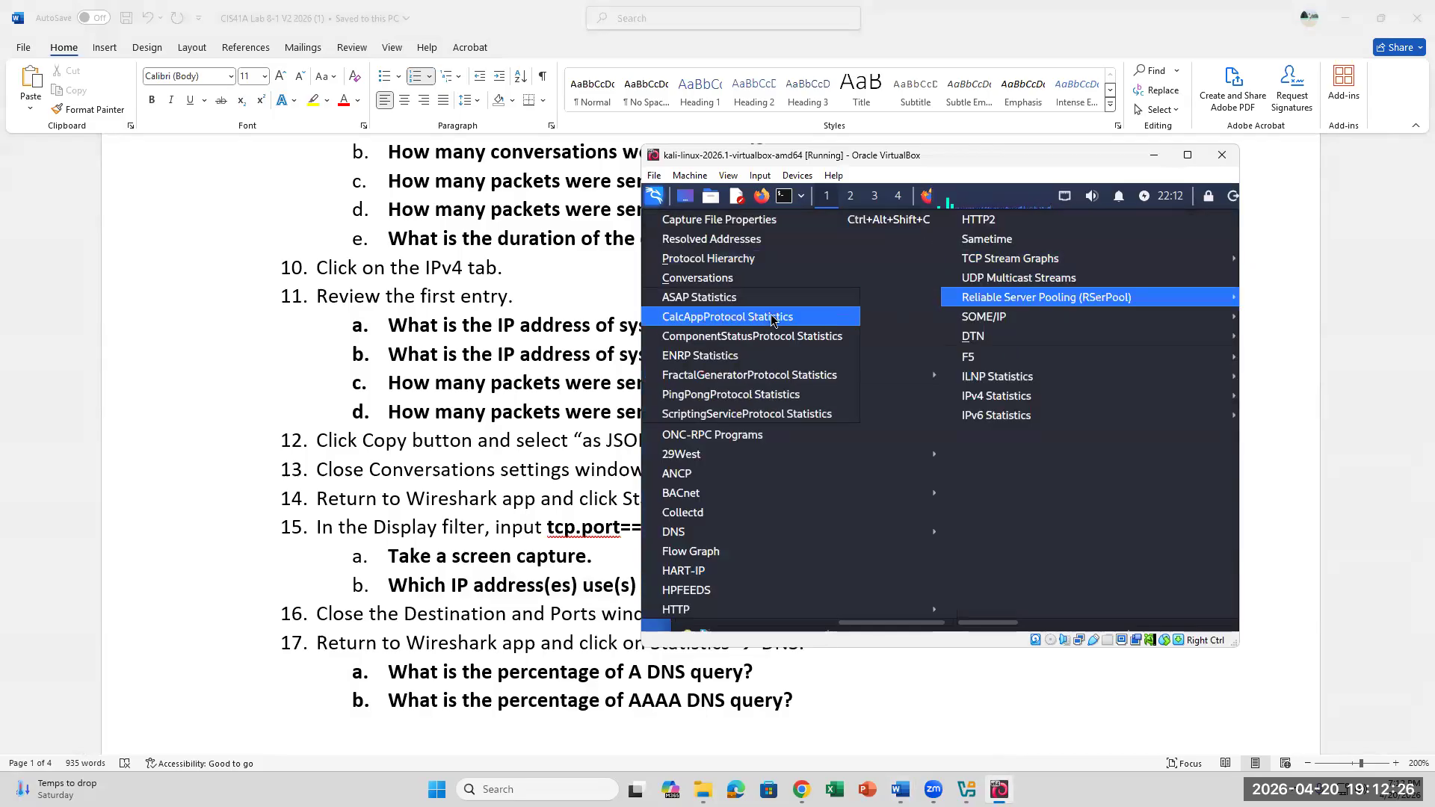
mouse_move(700, 533)
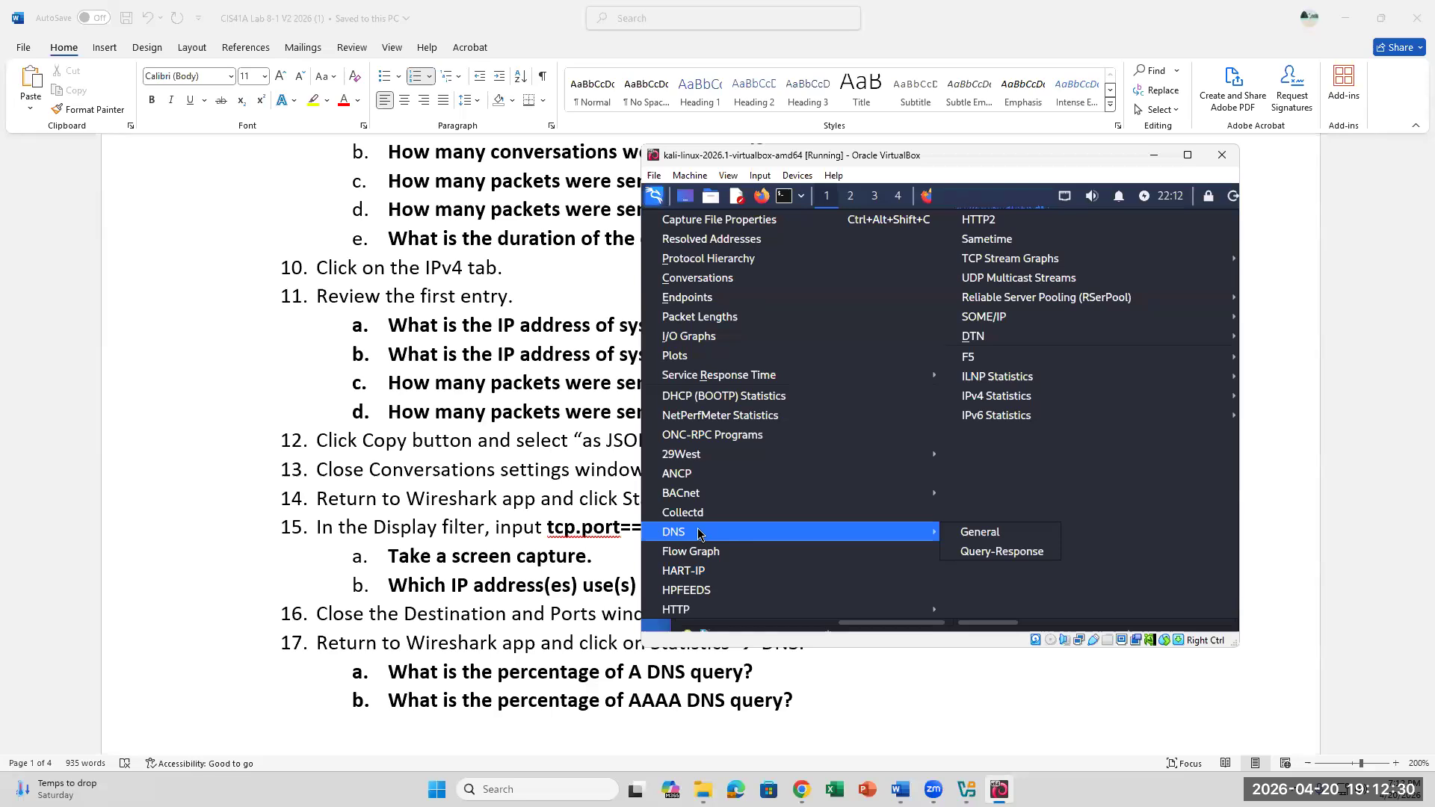
scroll(495, 594, "down", 1)
scroll(495, 592, "up", 1)
scroll(495, 592, "up", 1)
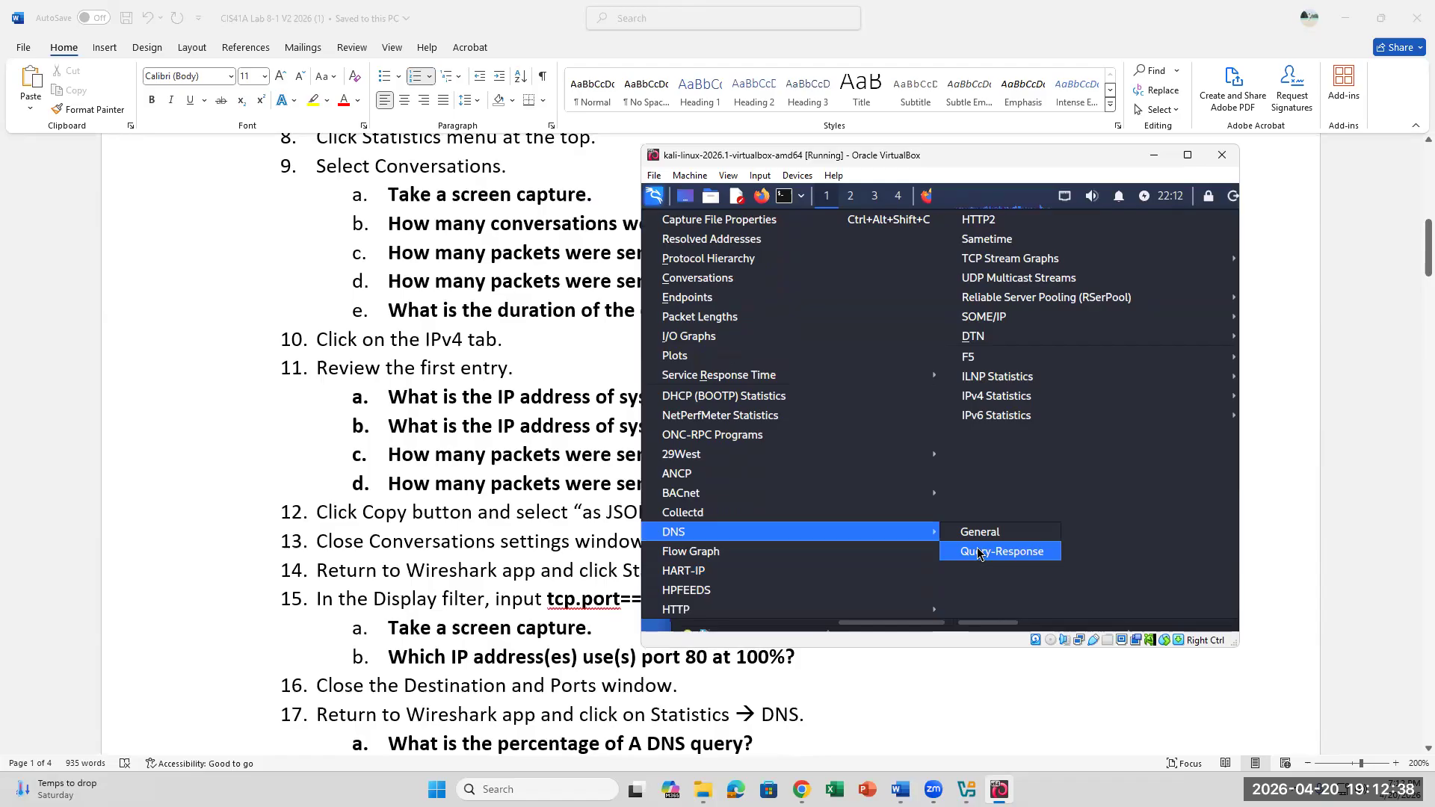
scroll(859, 668, "down", 2)
scroll(863, 670, "up", 2)
scroll(859, 665, "down", 1)
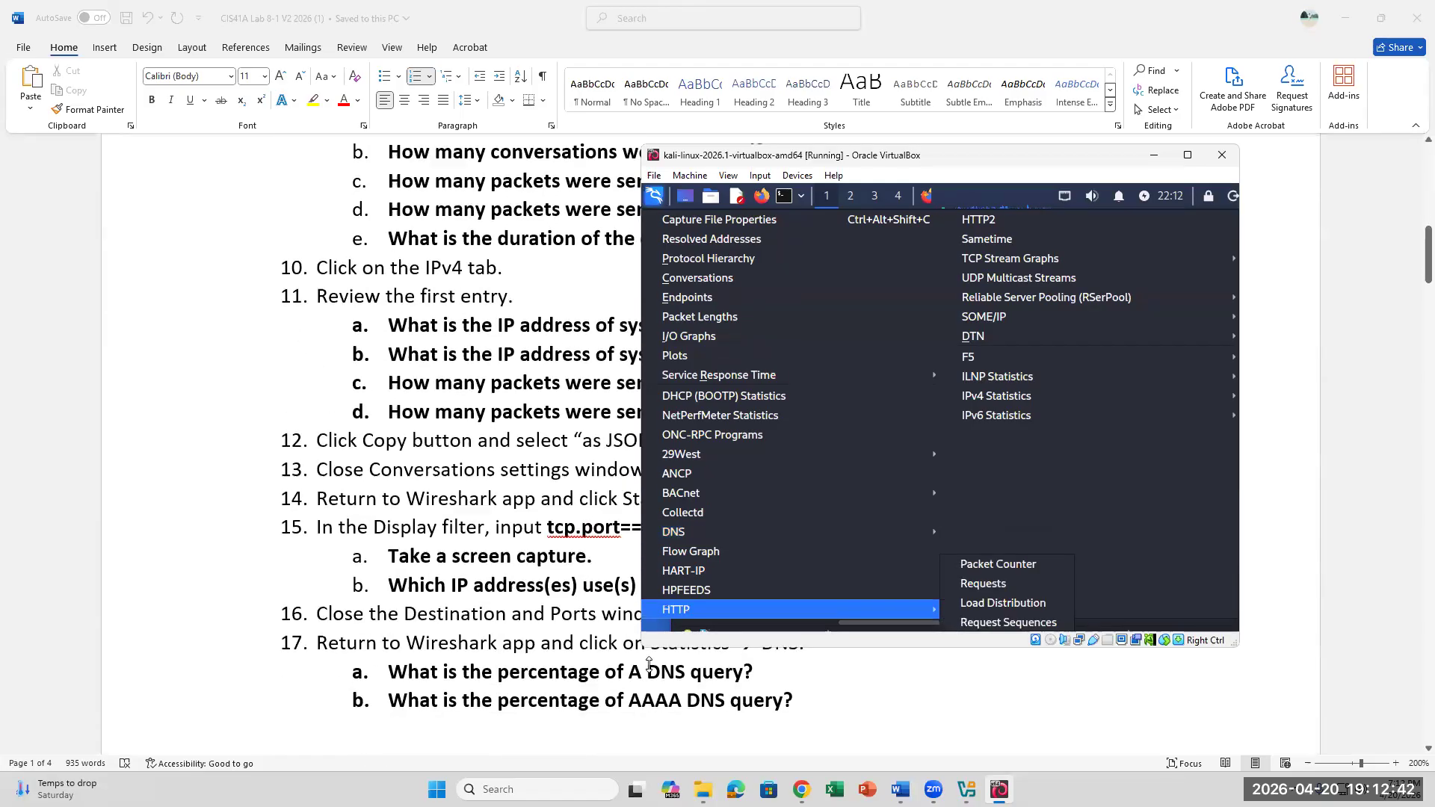
Check step 17 and its DNS questions in the lab document, then open the General DNS statistics in the Kali VM
left_click(632, 655)
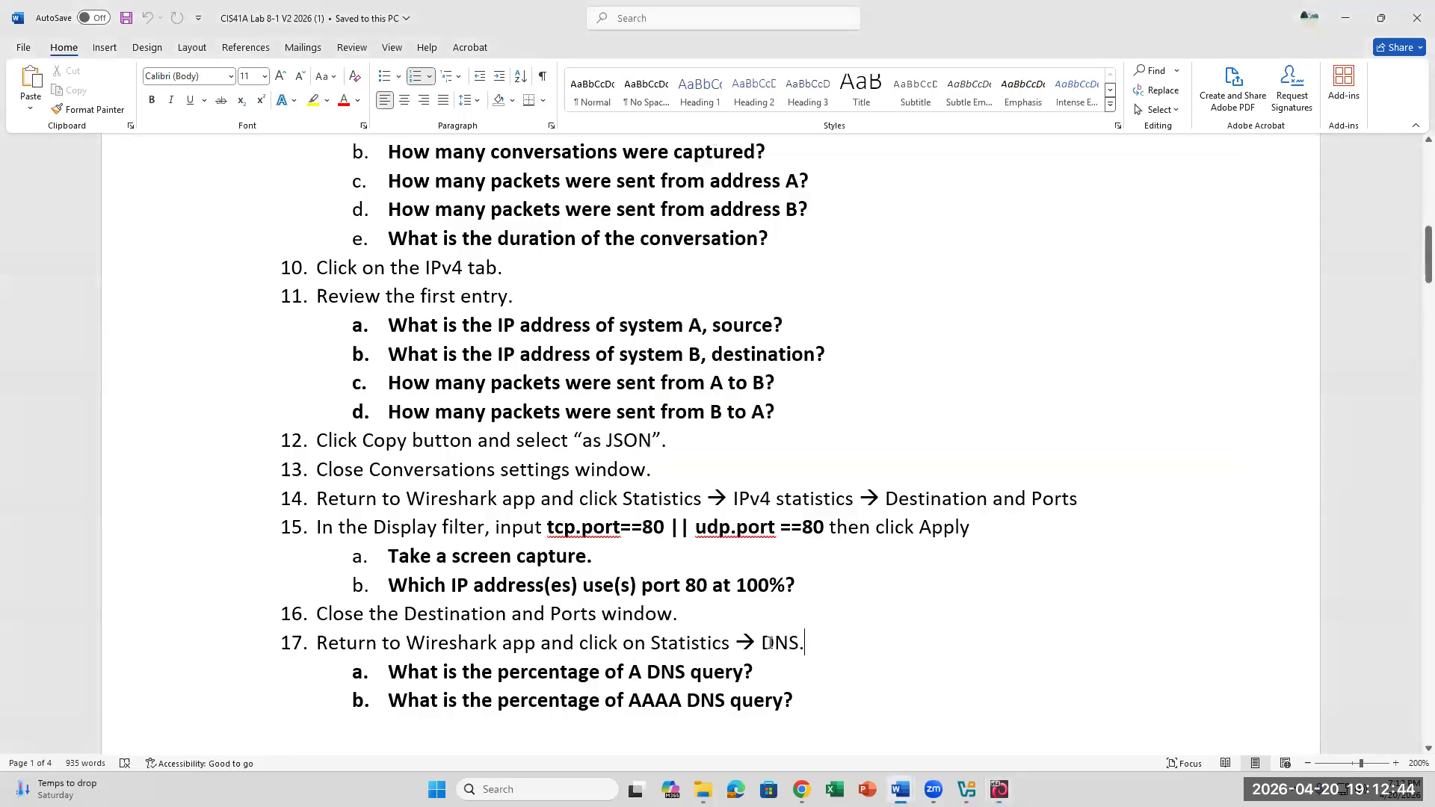
scroll(962, 716, "down", 2)
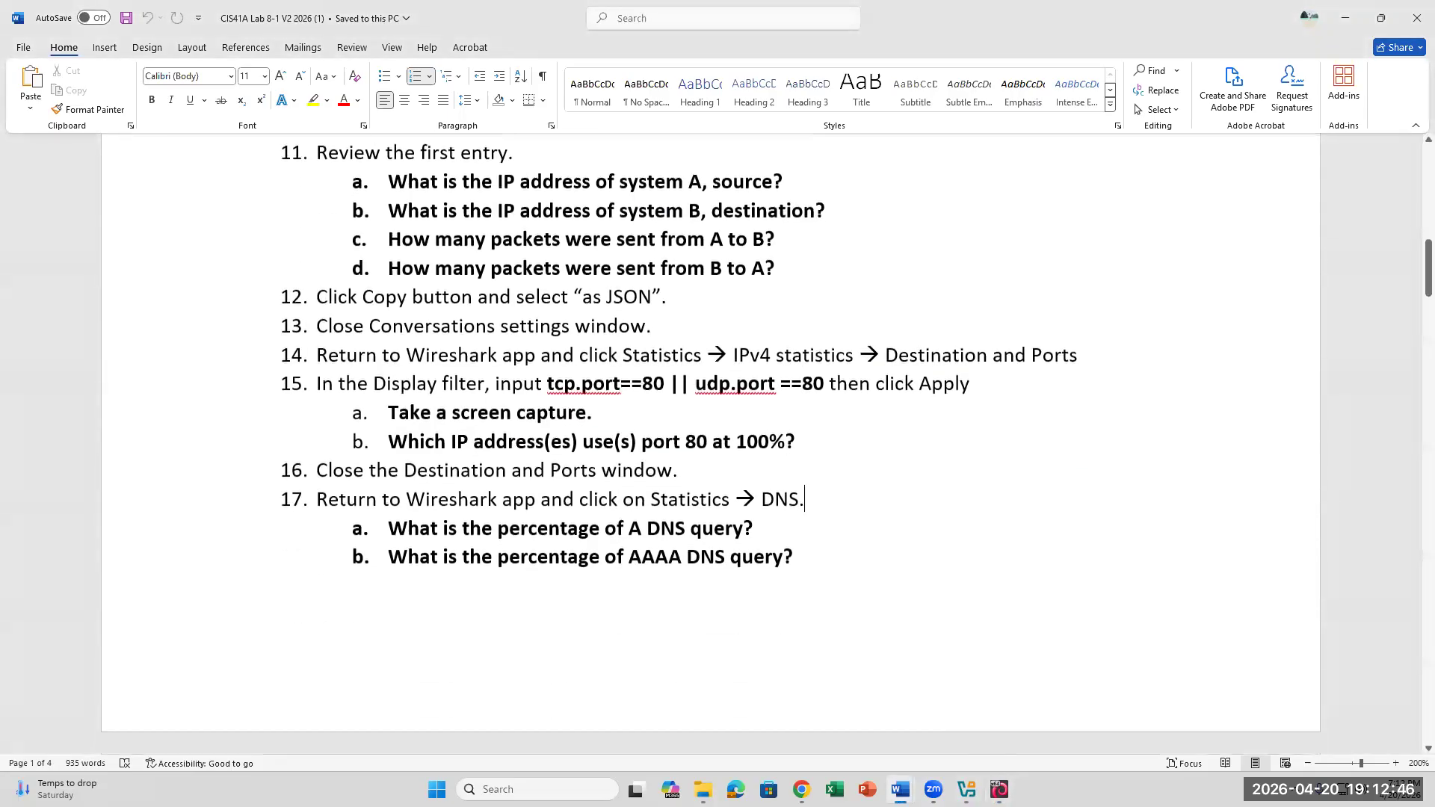
left_click(1000, 789)
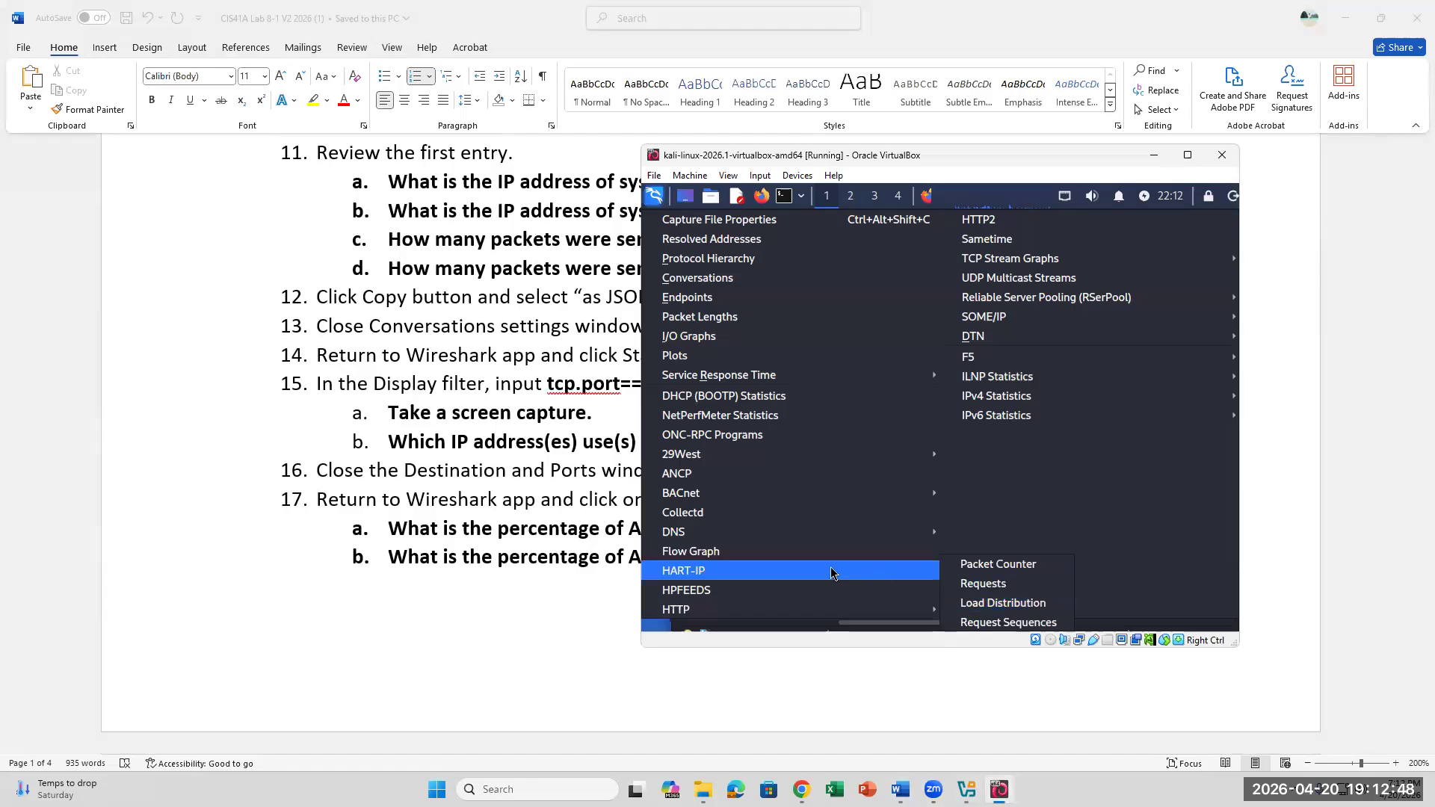
left_click(1079, 514)
left_click(913, 246)
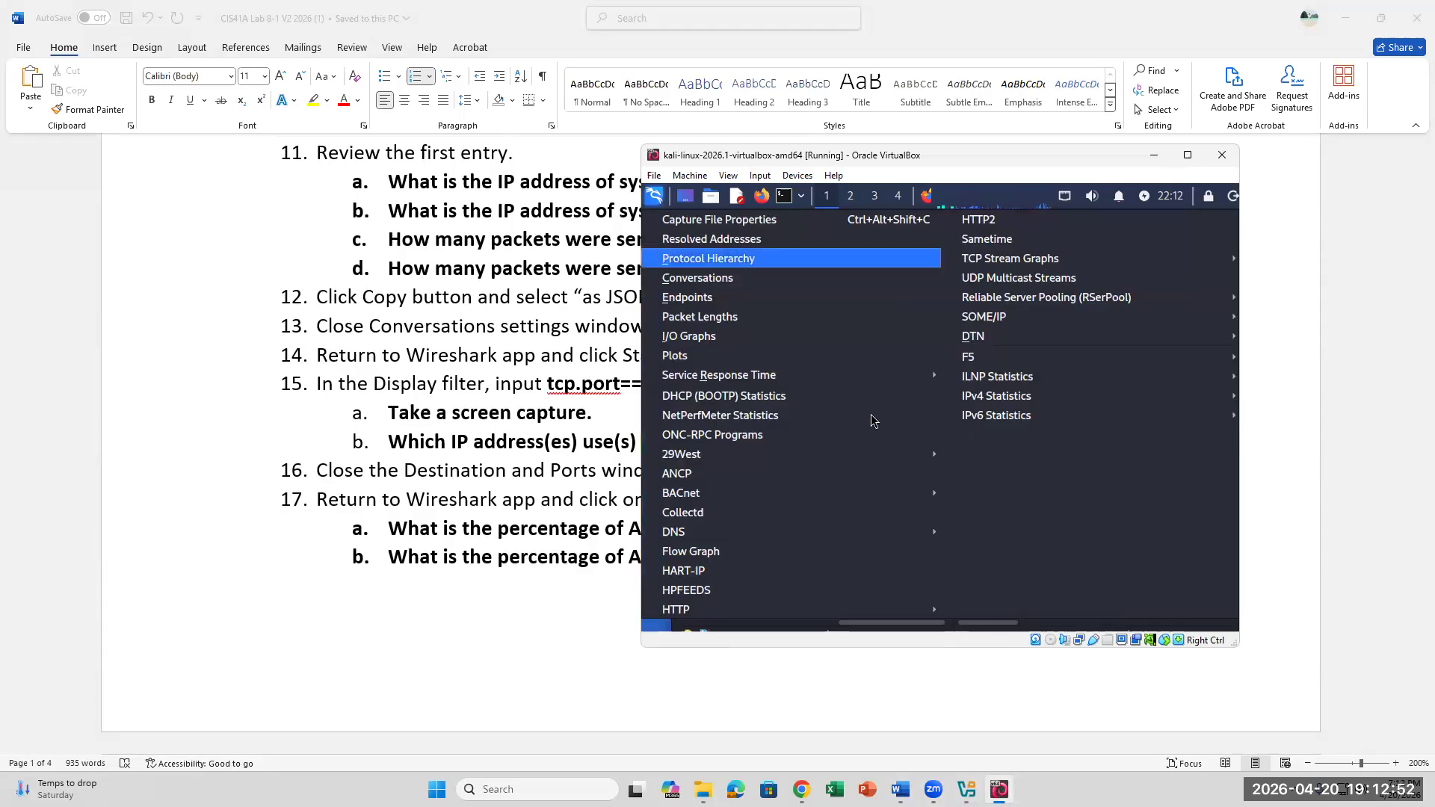
mouse_move(772, 497)
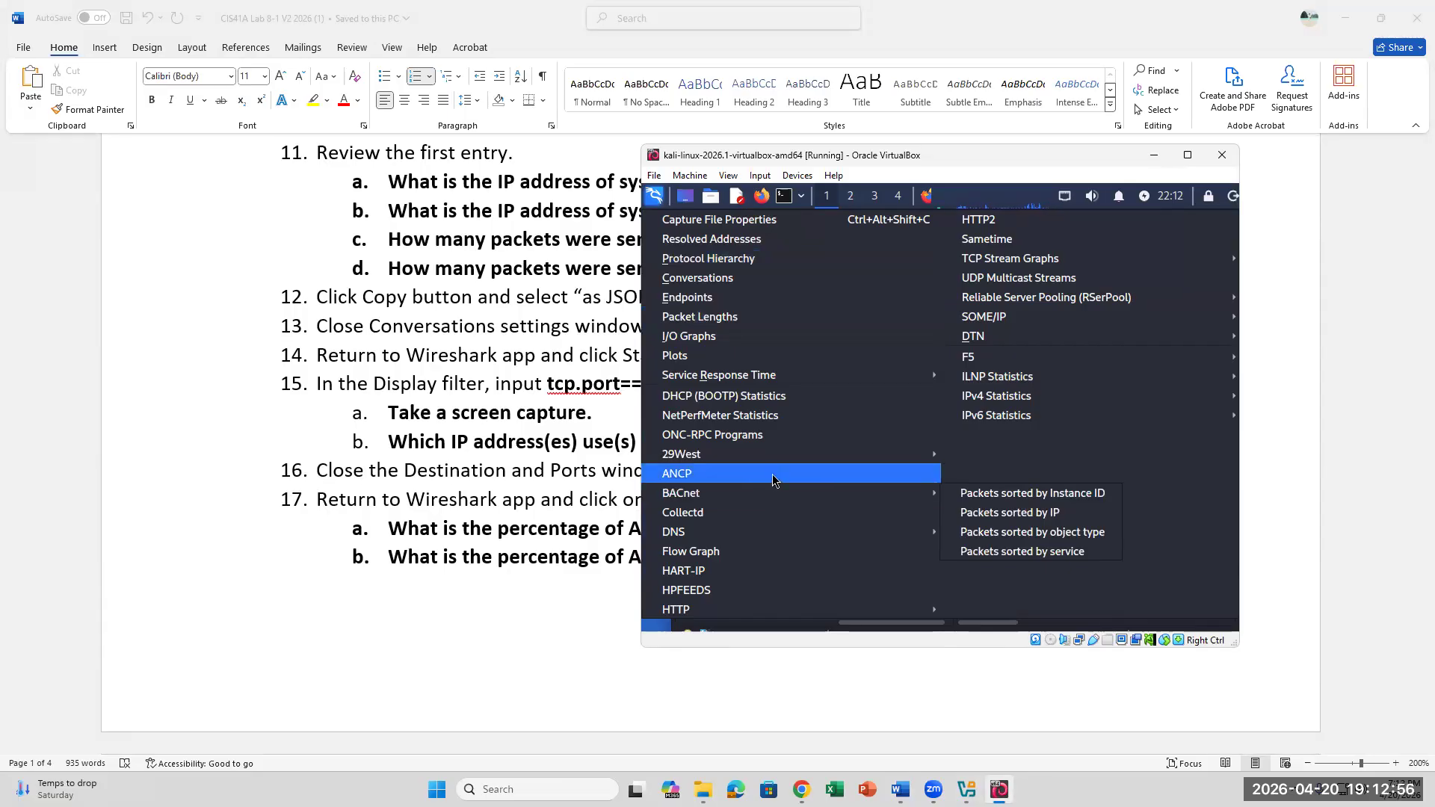
mouse_move(801, 531)
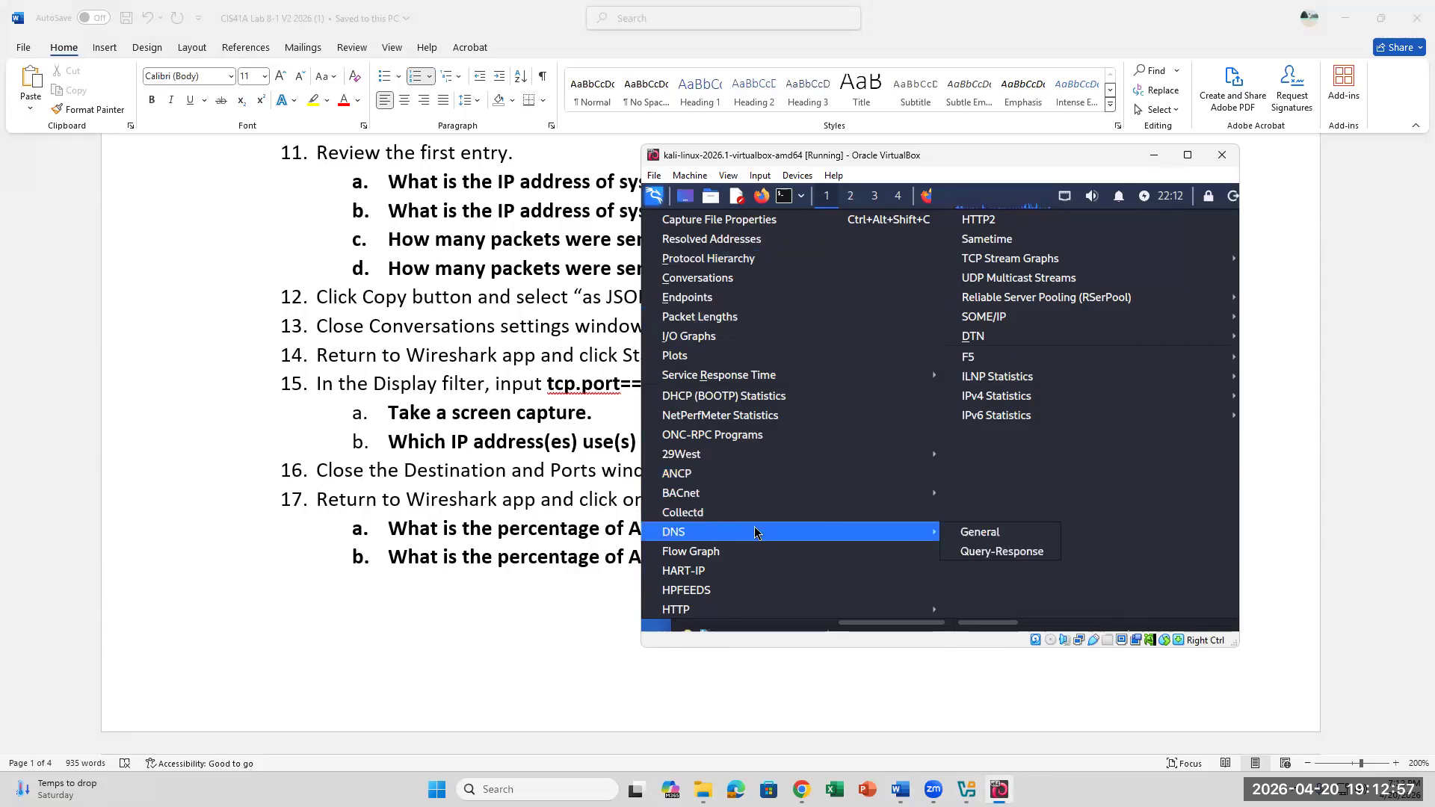
left_click(976, 534)
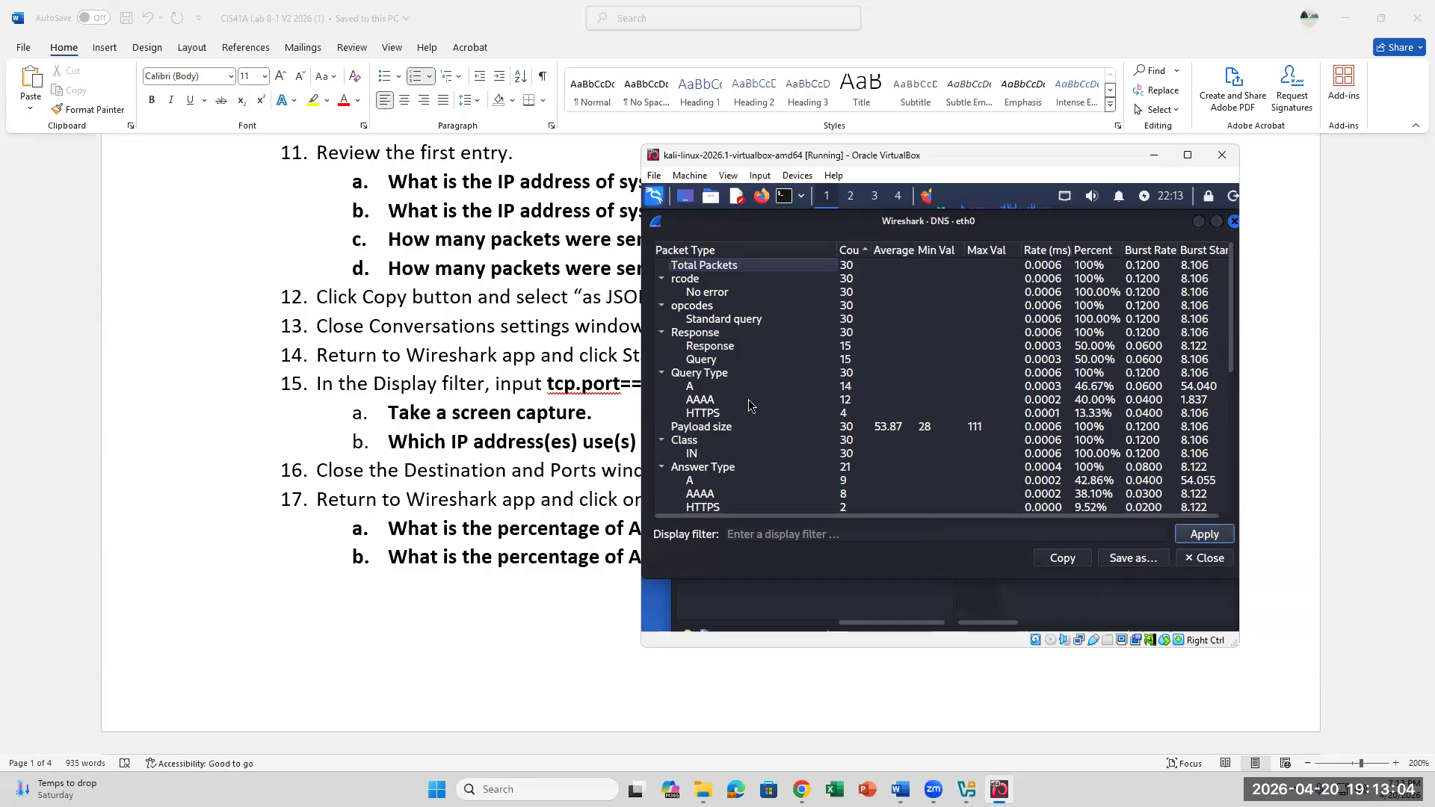
Compare the Response and Query rows in the DNS statistics, including their percentages
left_click(707, 348)
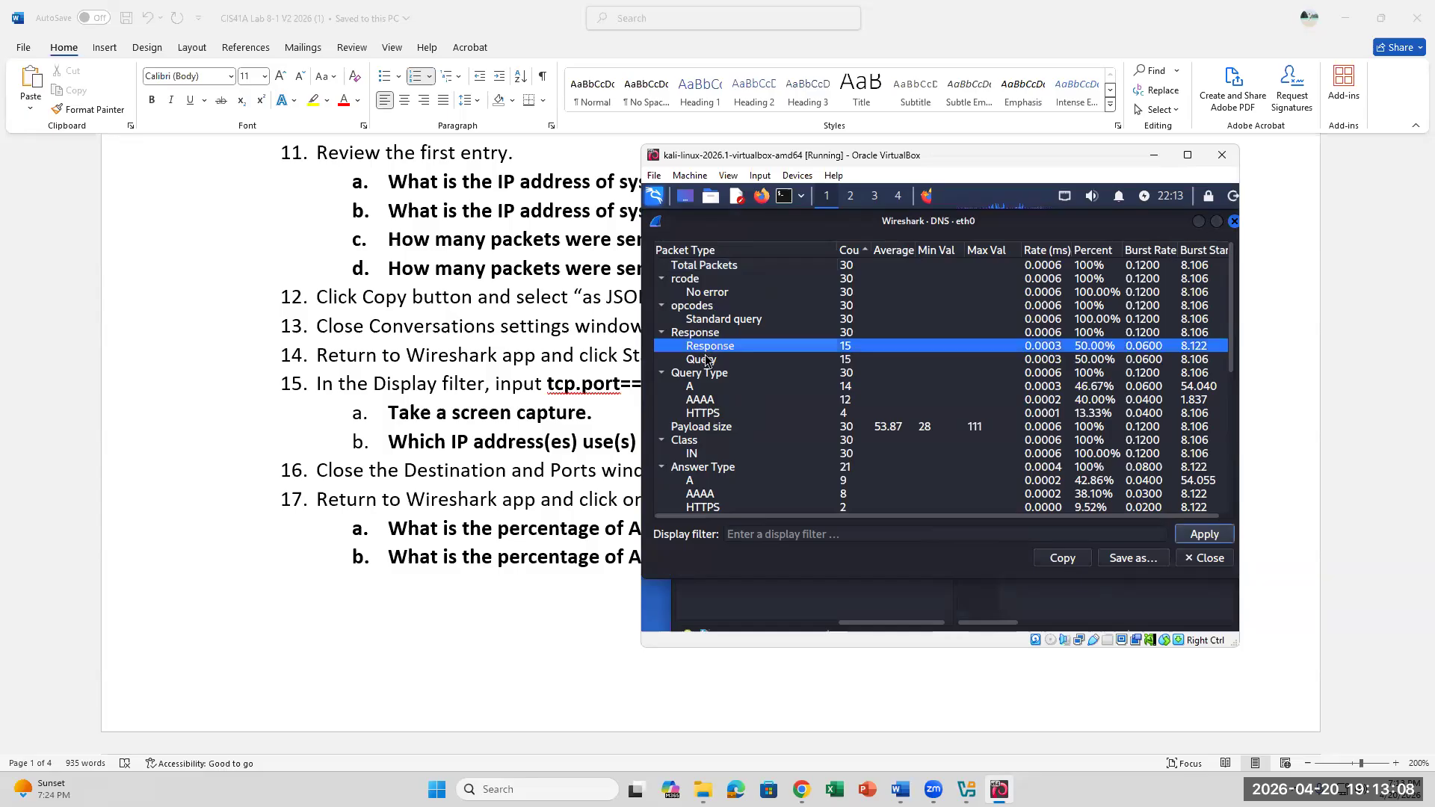
left_click(707, 360)
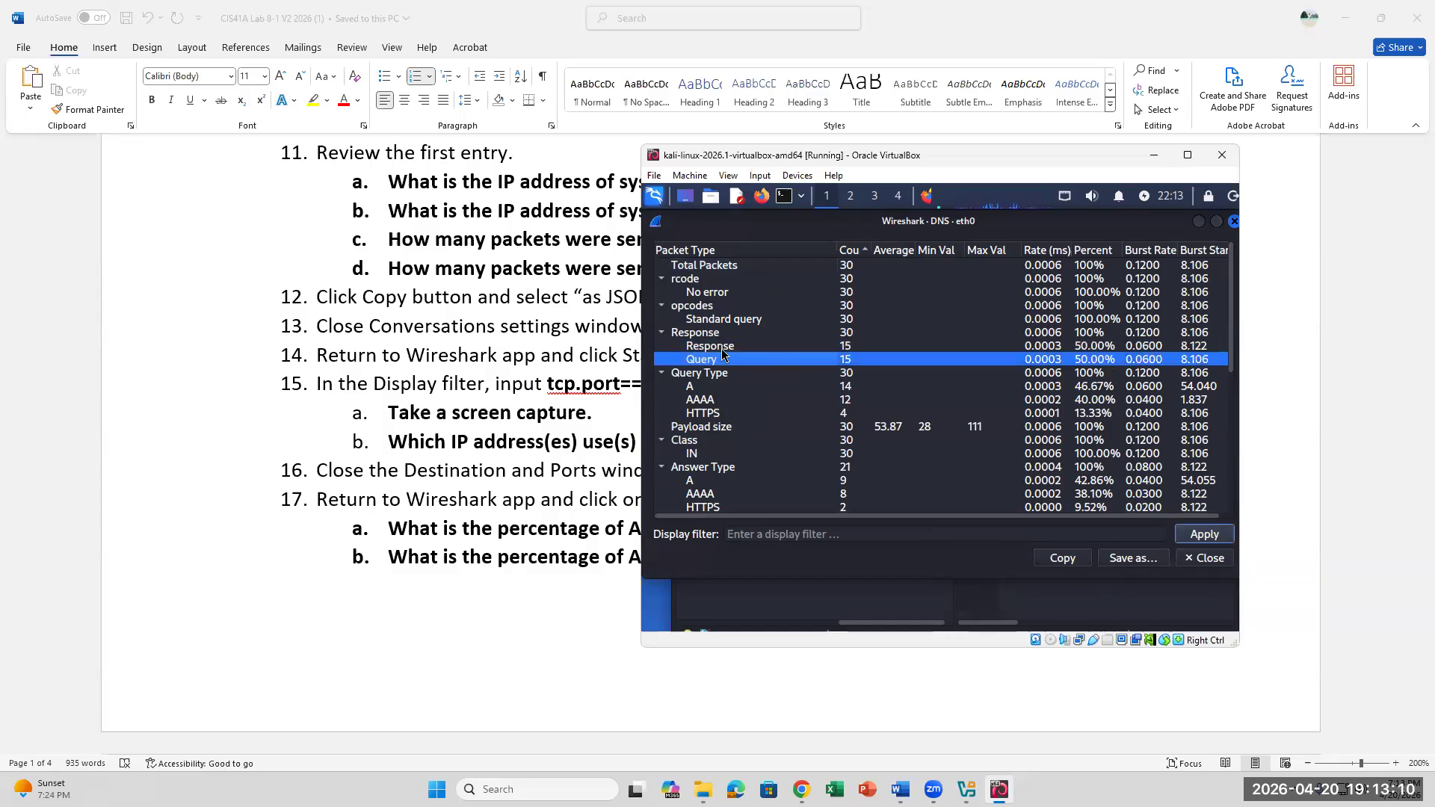
left_click(722, 348)
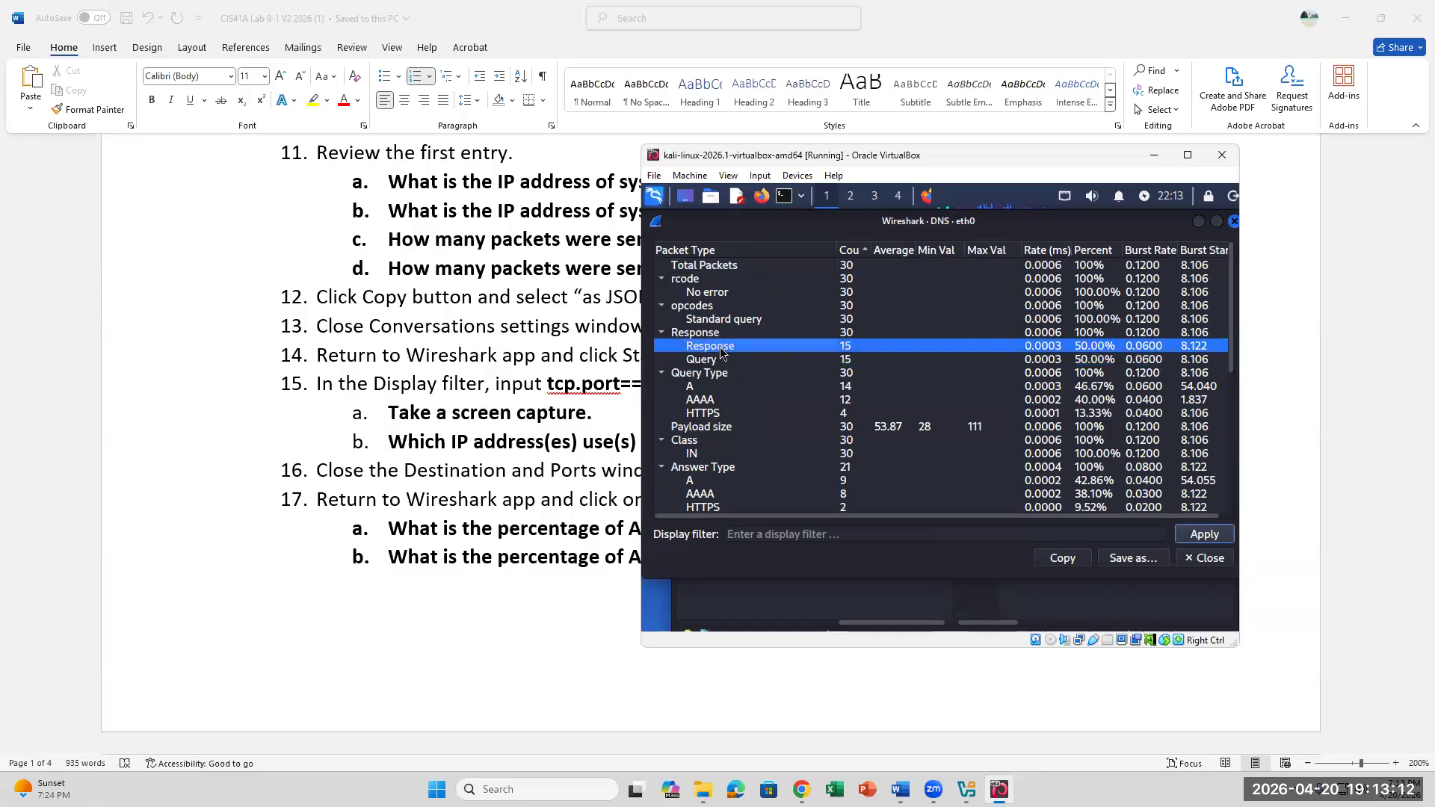
left_click(1092, 361)
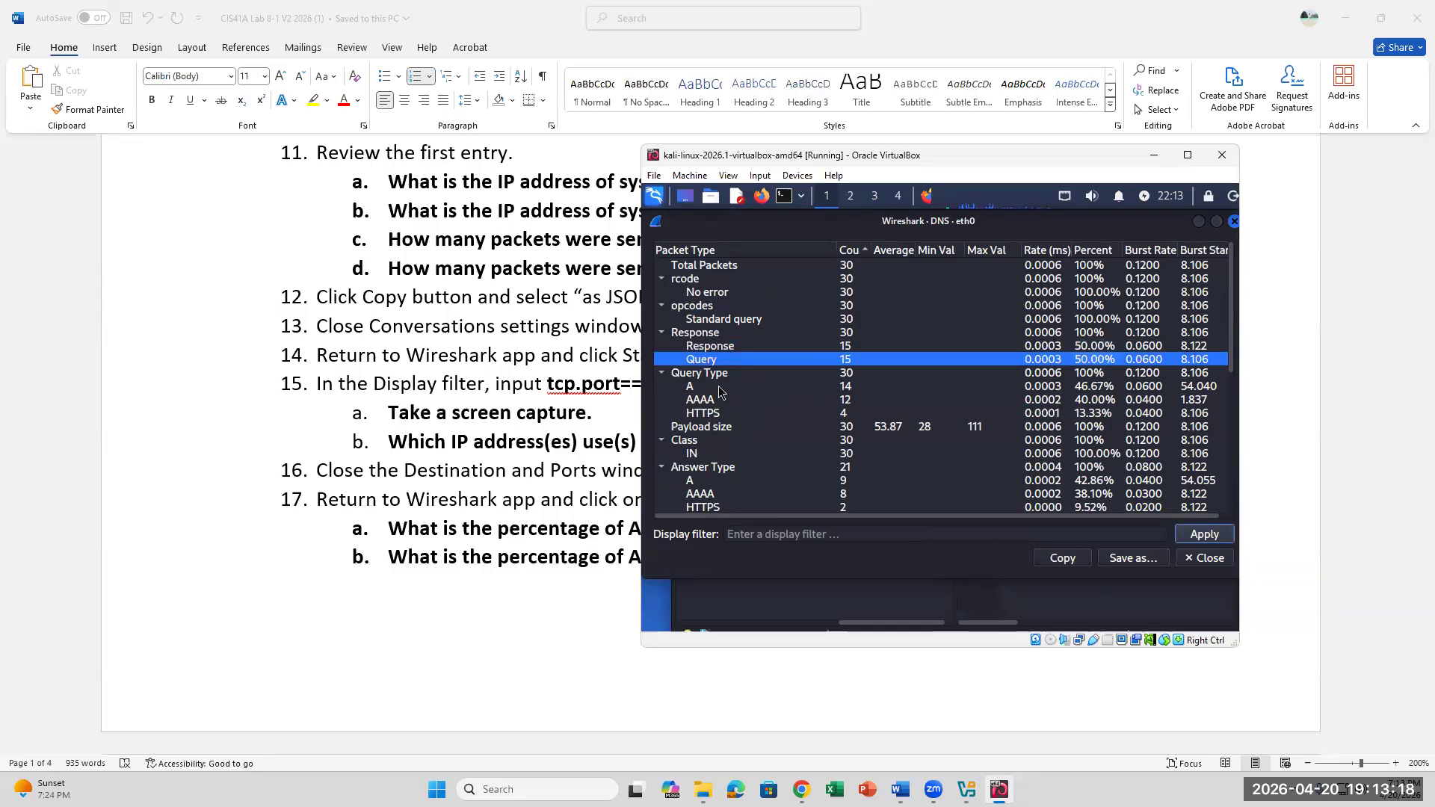
Examine the percentages of the A, AAAA and HTTPS query types to answer questions 17a and 17b
left_click(693, 389)
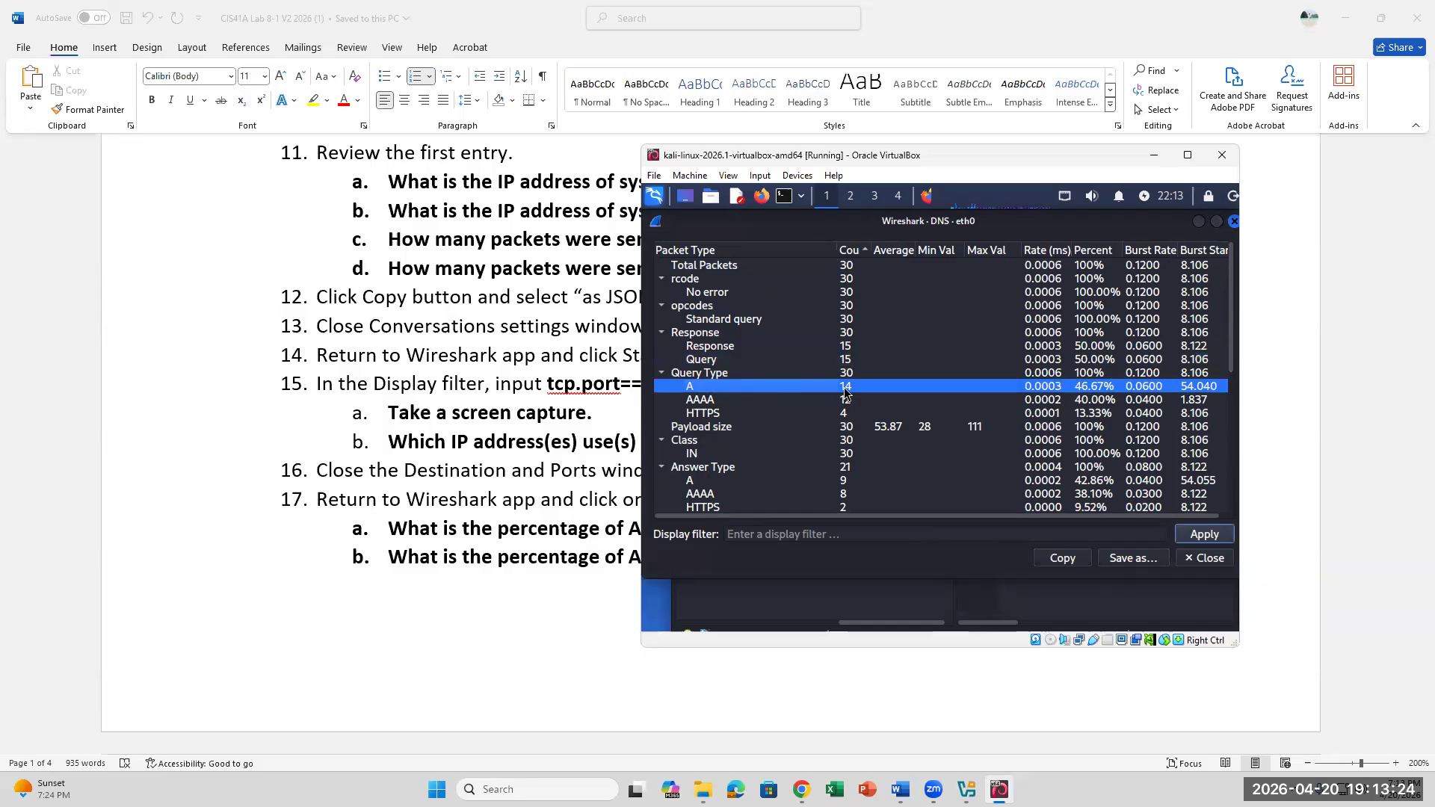
left_click(699, 406)
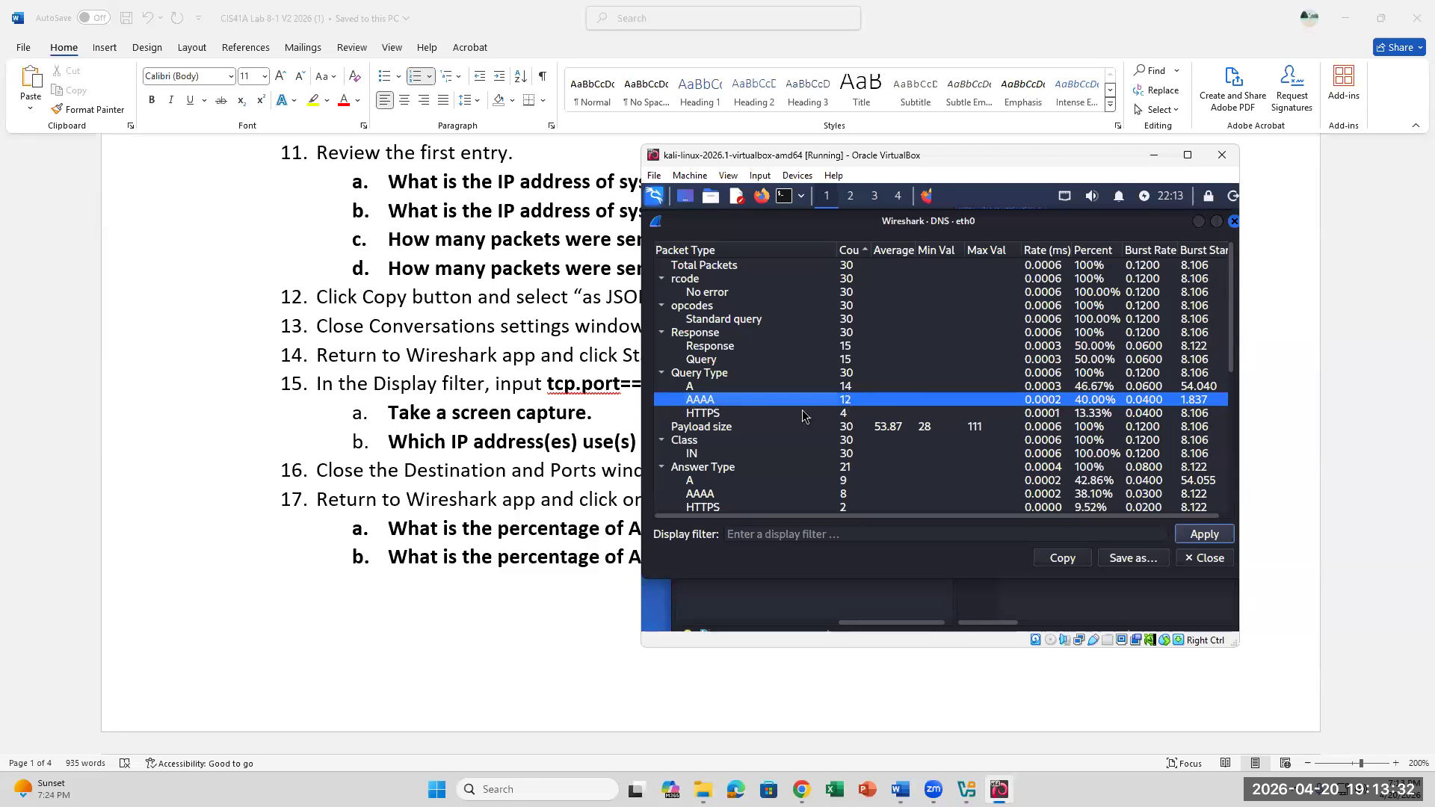
left_click(707, 417)
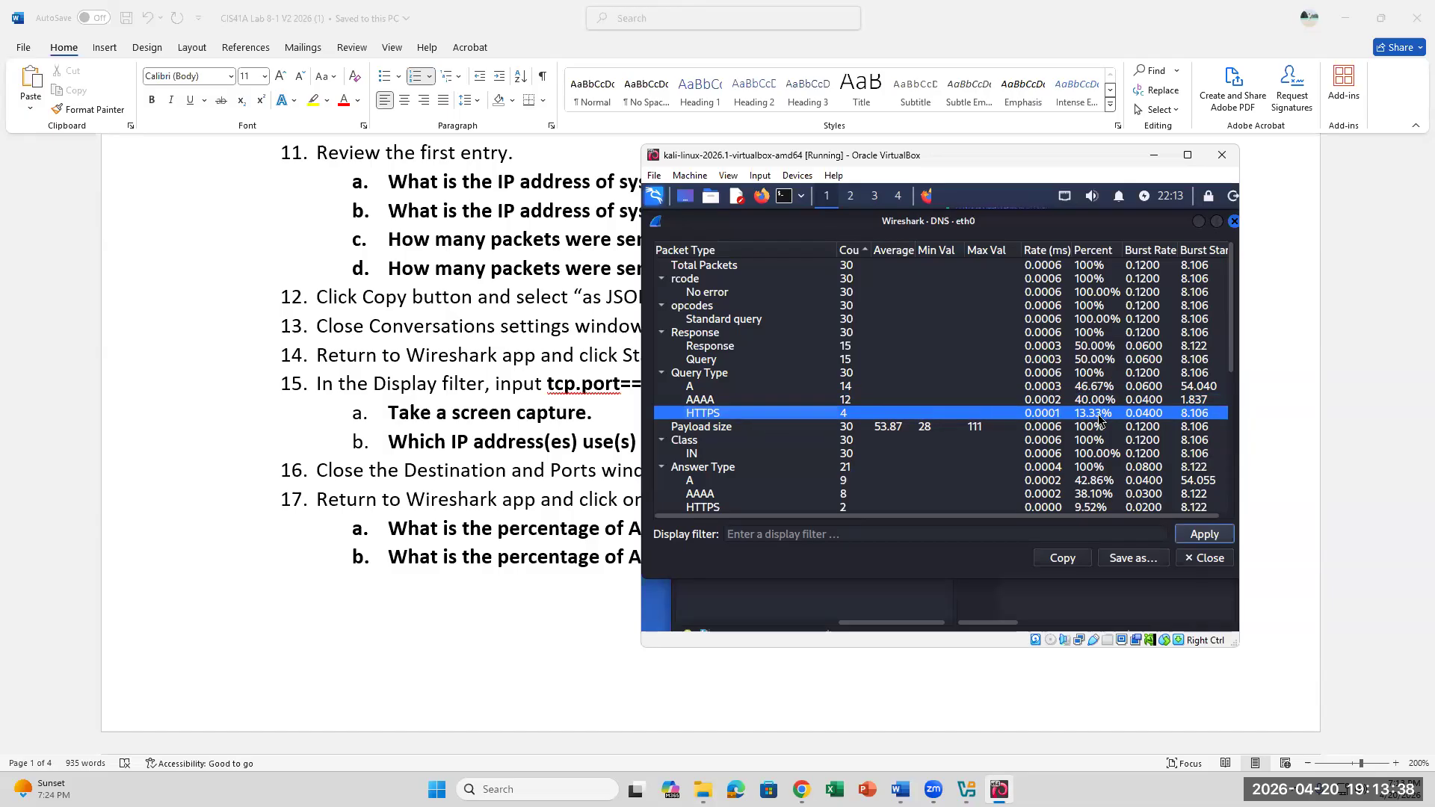
Examine the Payload size and Response rows, and the A, AAAA, HTTPS and CNAME answer types in the DNS statistics
left_click(891, 429)
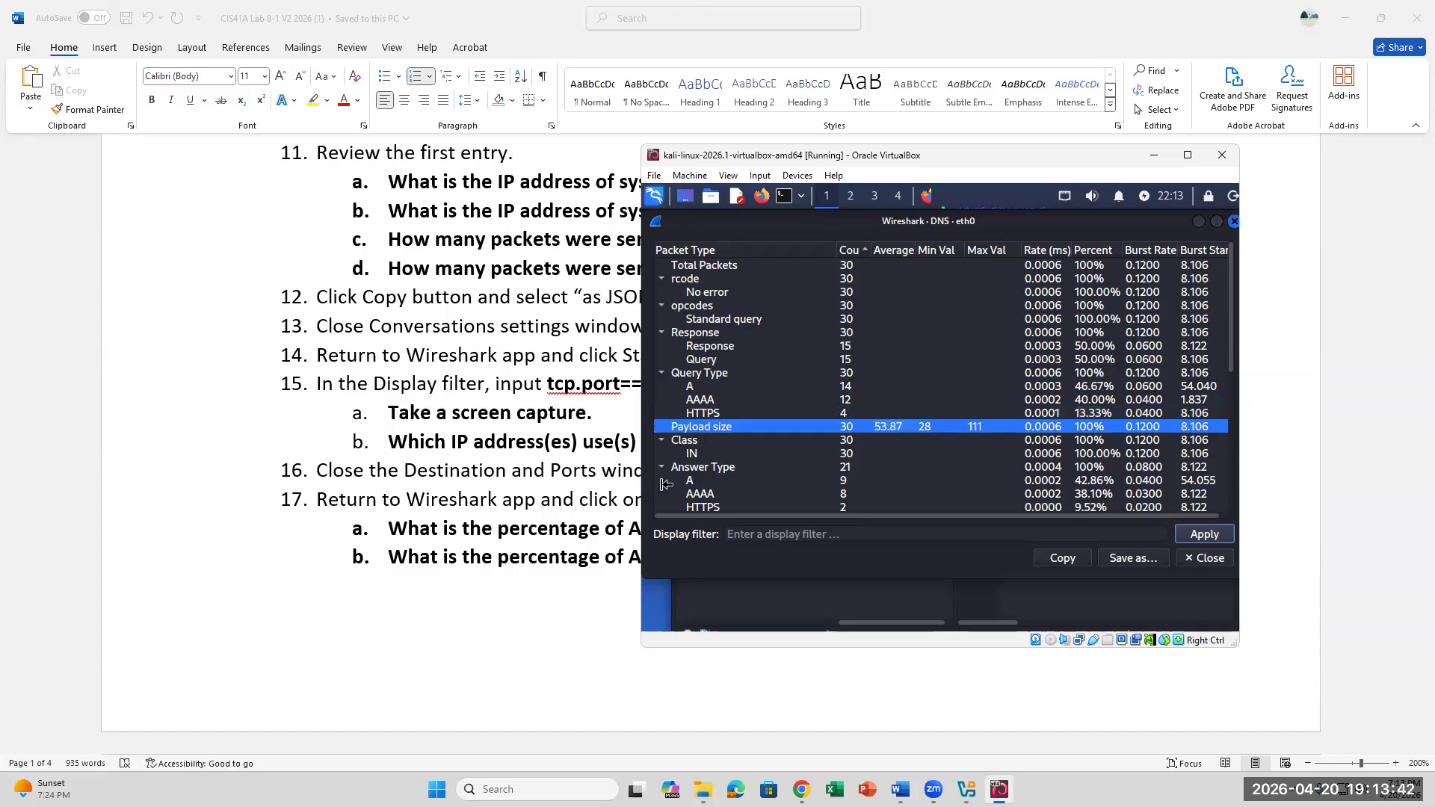
left_click(710, 347)
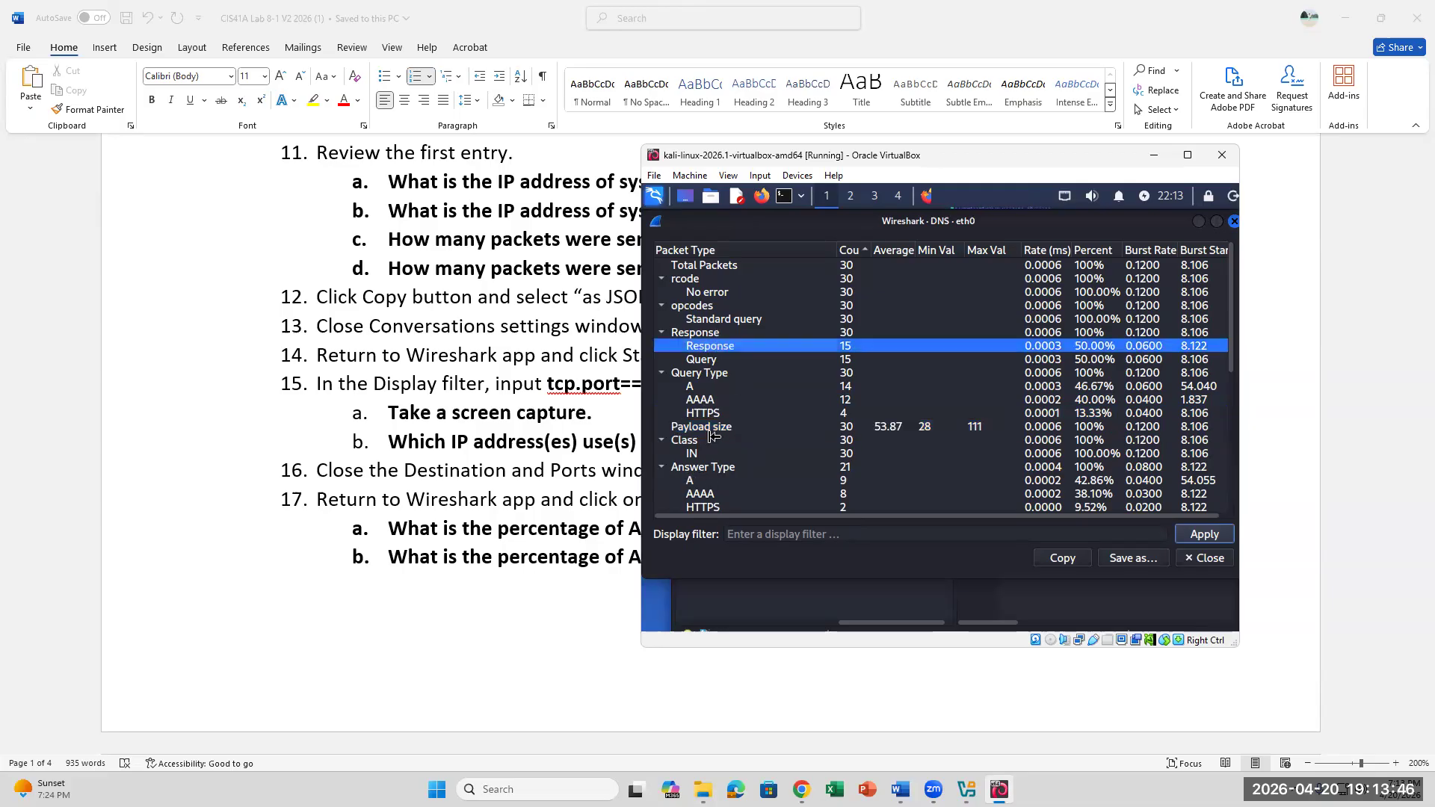
left_click(695, 478)
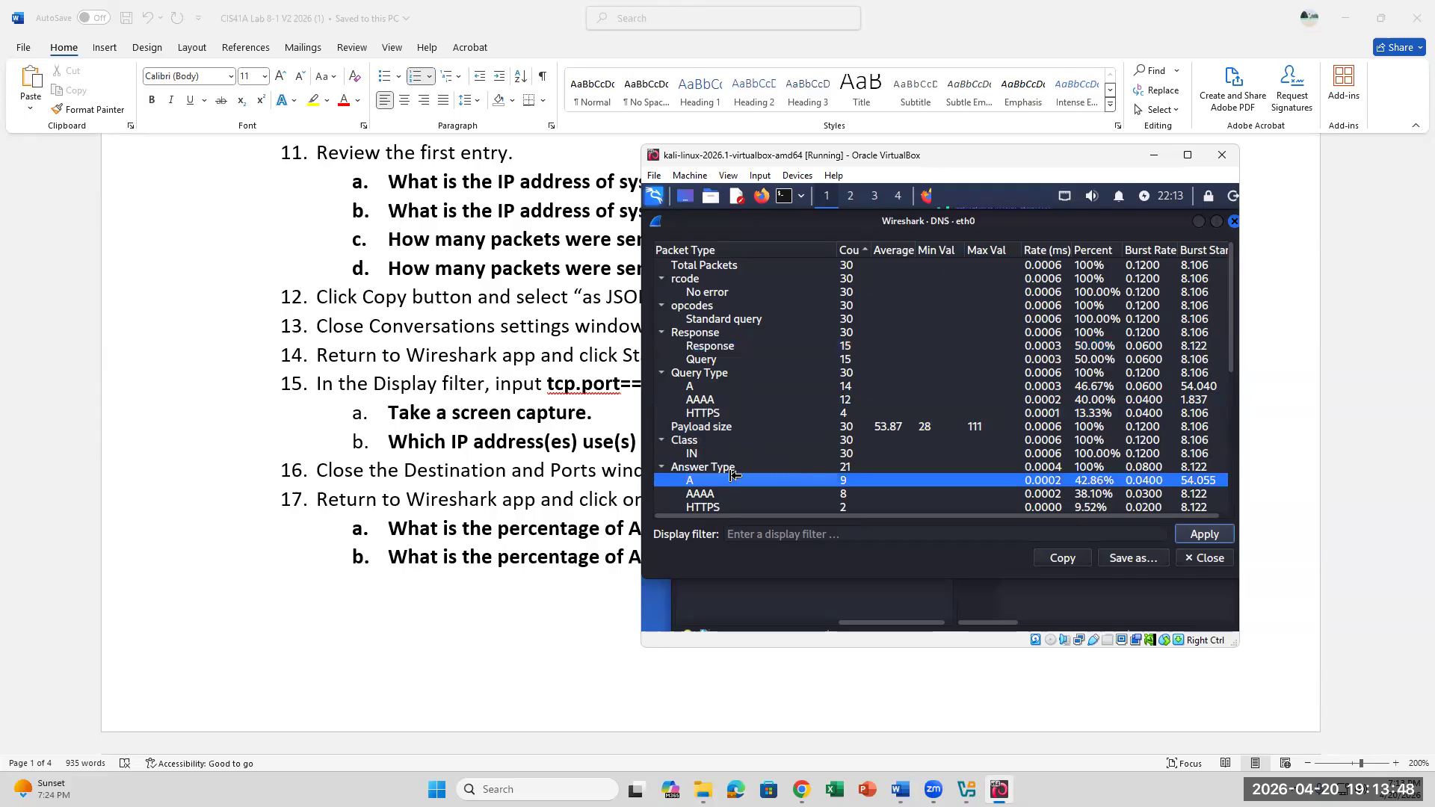
left_click(698, 494)
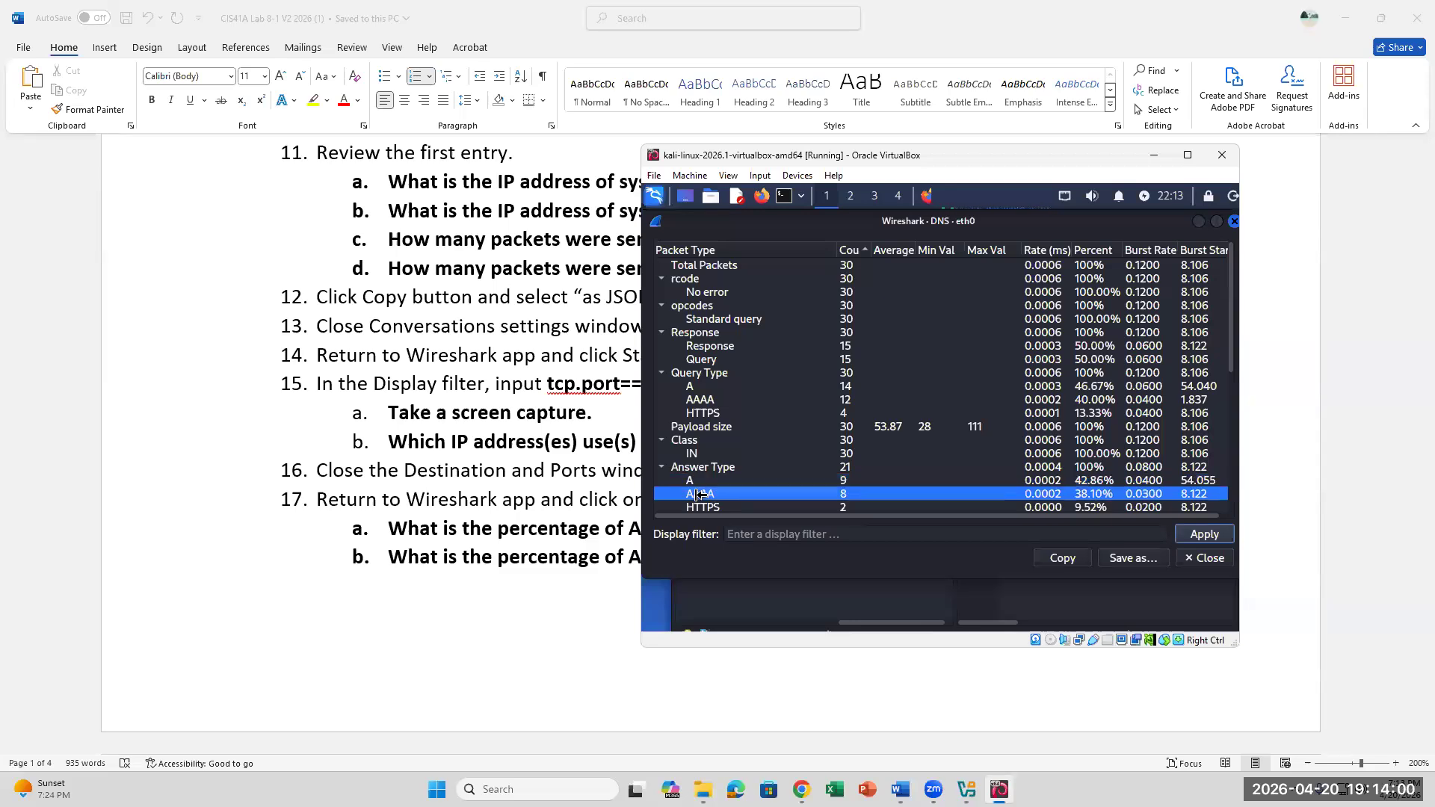
left_click(708, 502)
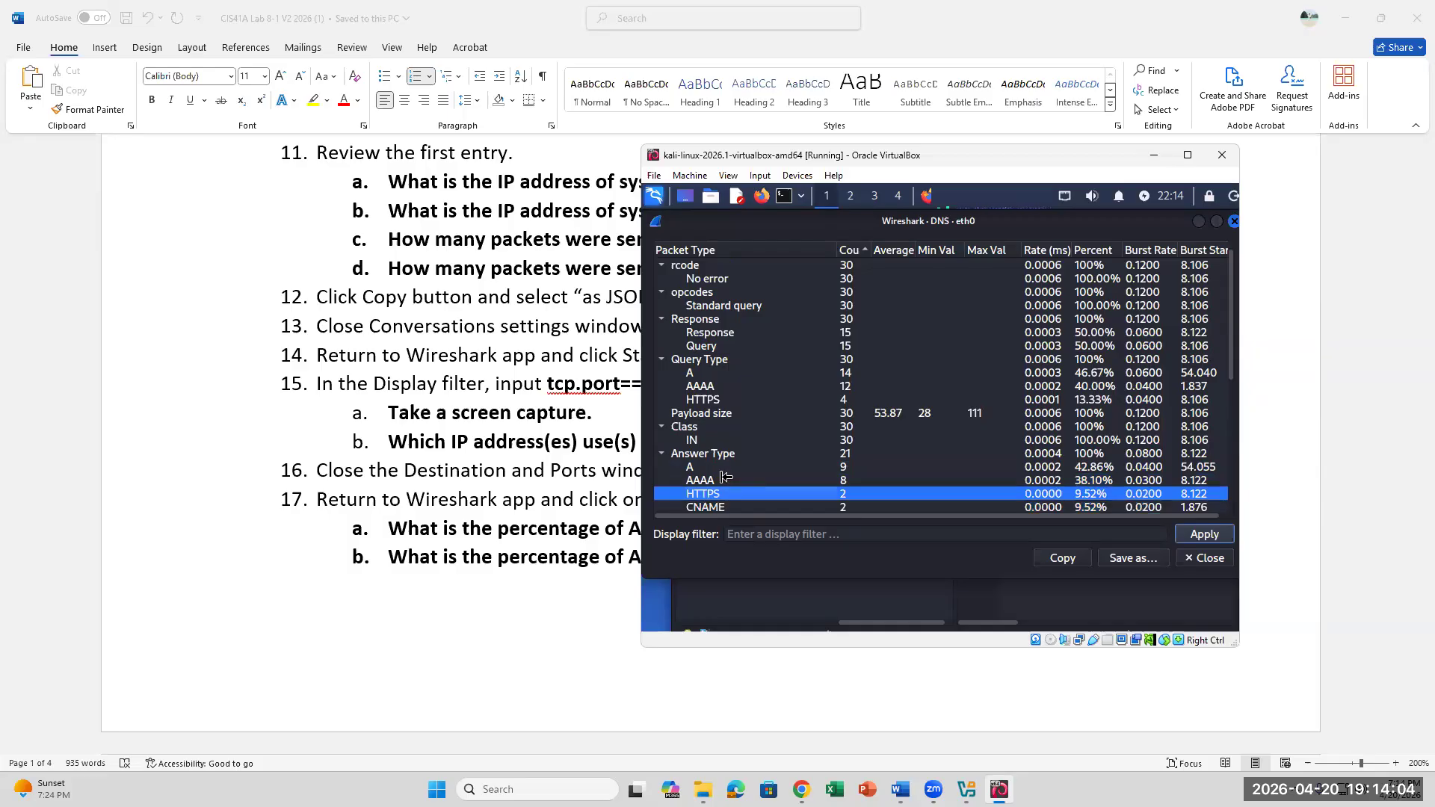
left_click(716, 504)
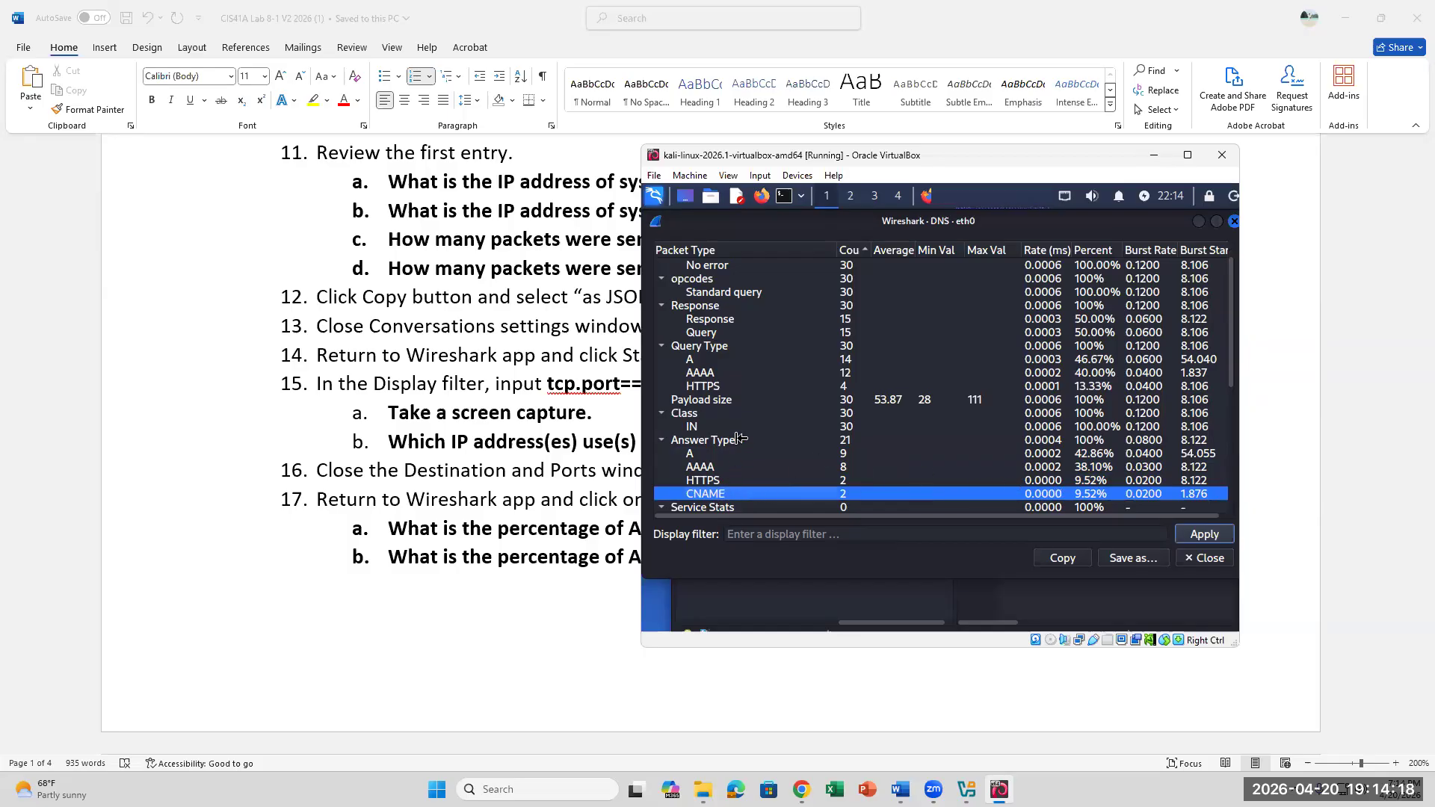
Compare the Answer Type rows and Service Stats with the HTTPS query type in the DNS statistics
left_click(701, 452)
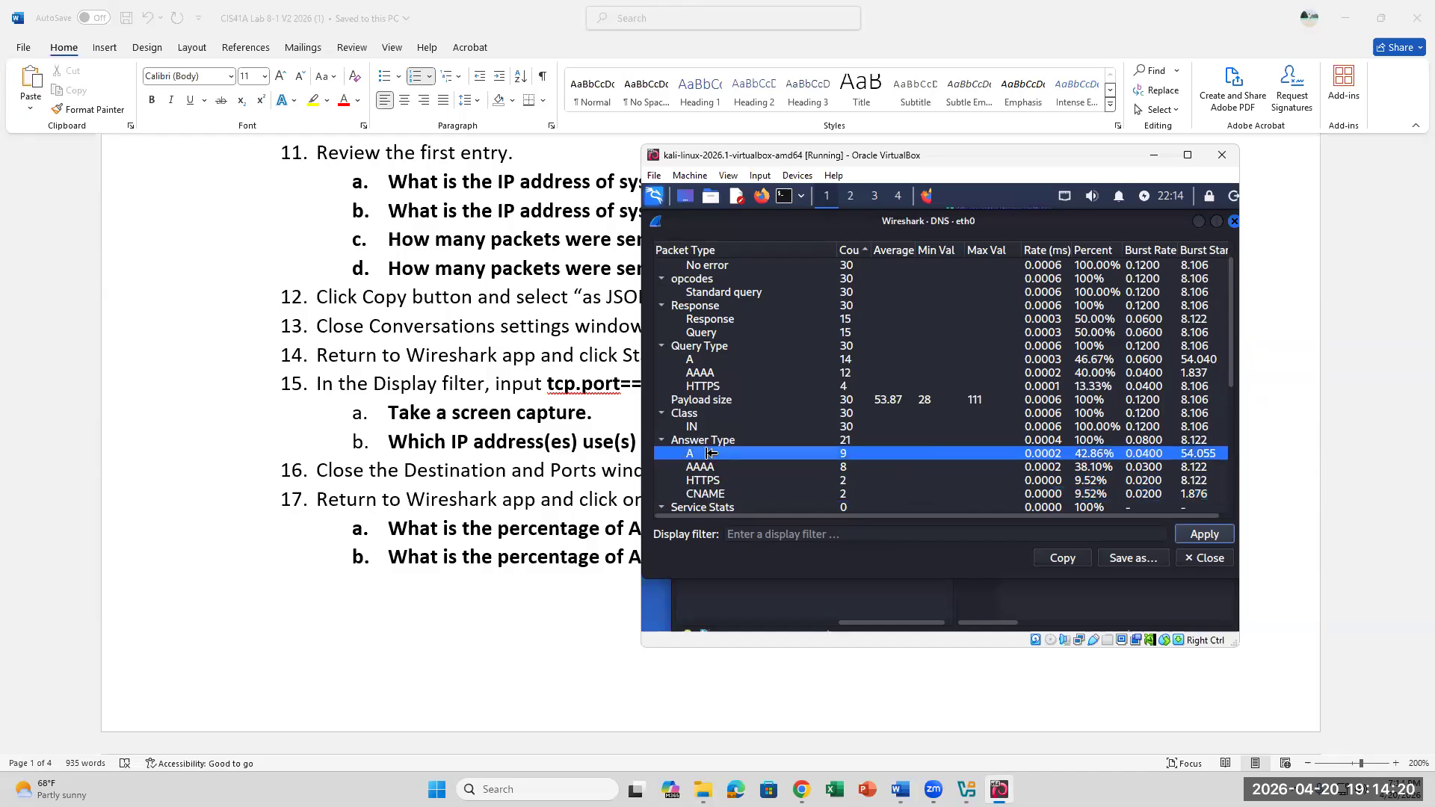
left_click(703, 467)
left_click(695, 505)
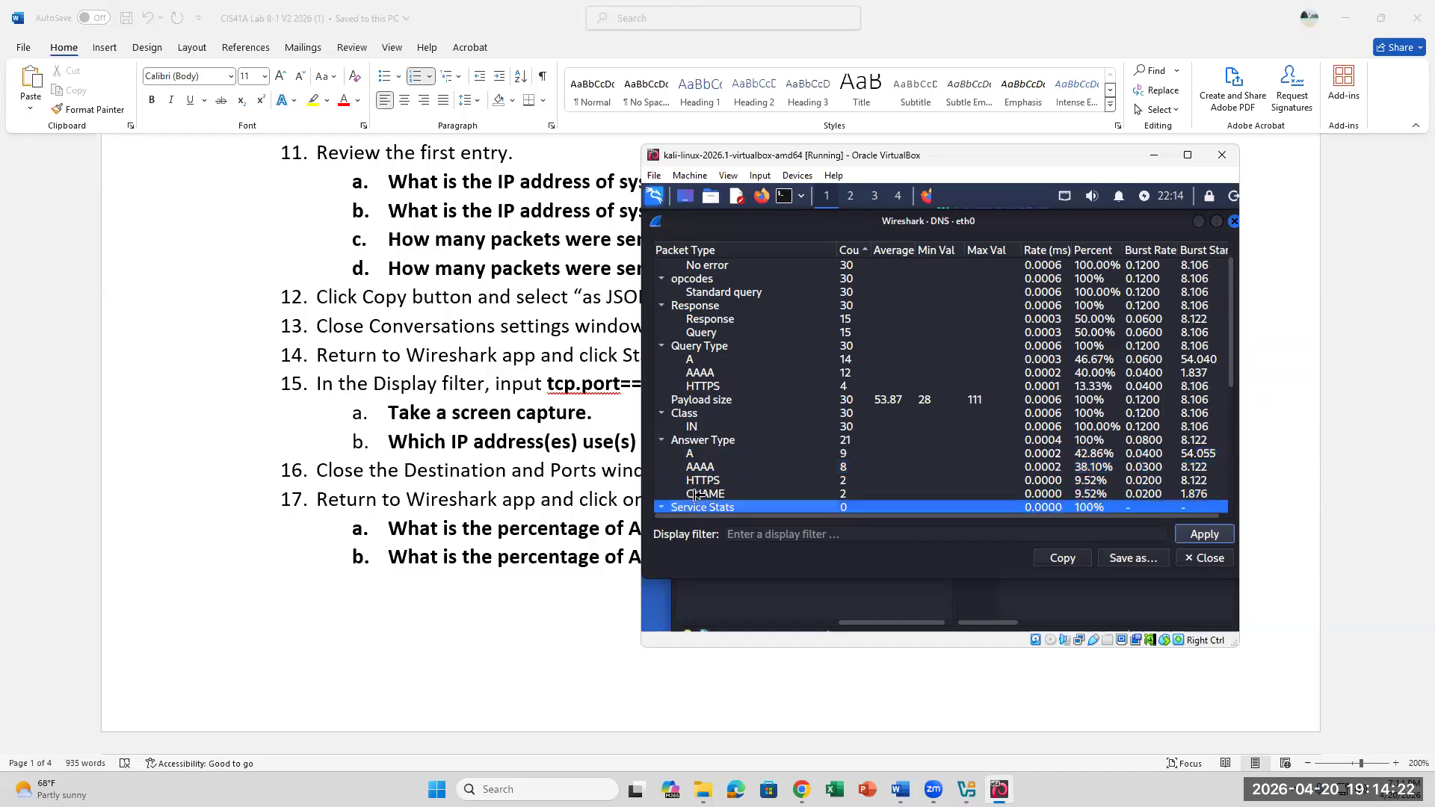
scroll(699, 502, "down", 1)
left_click(727, 468)
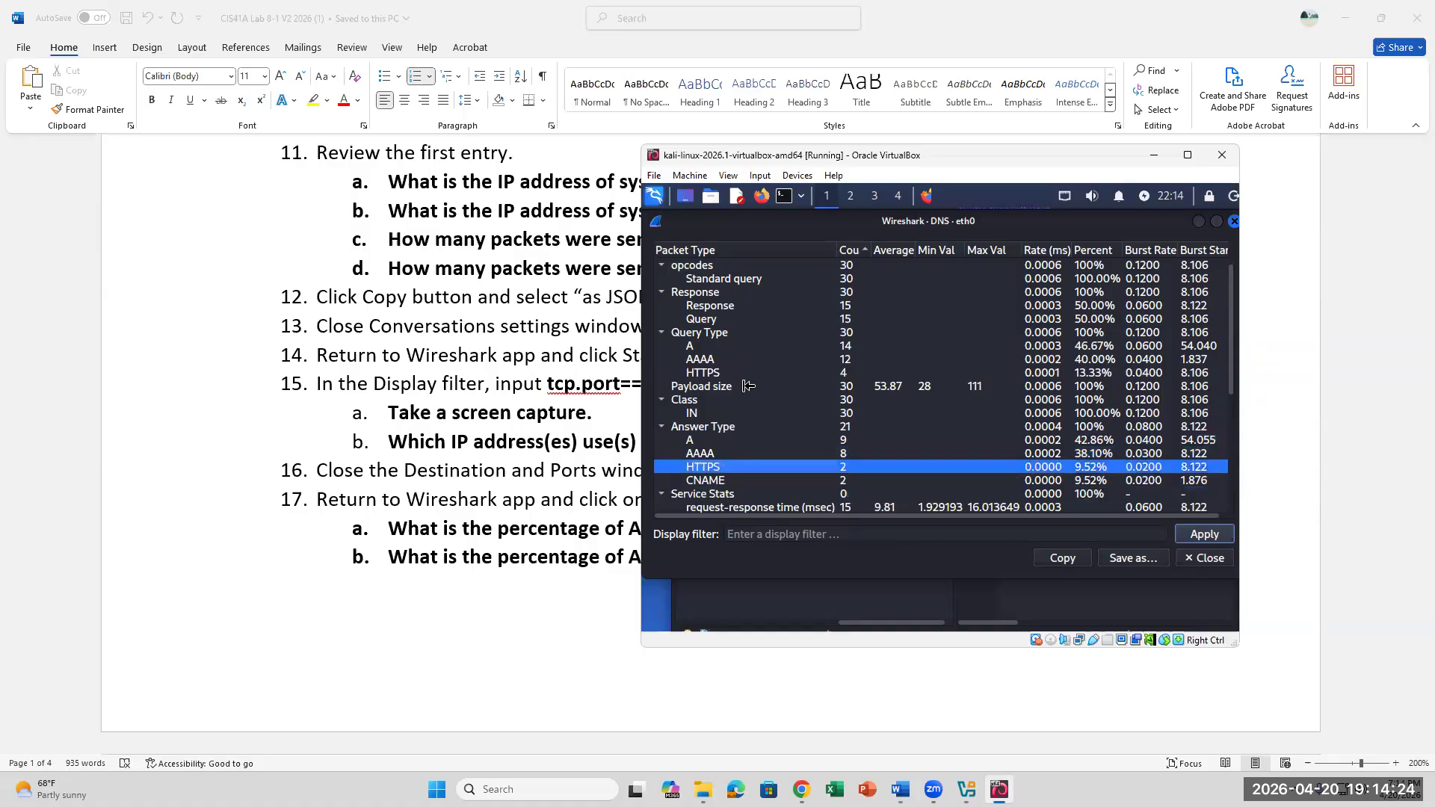
left_click(718, 374)
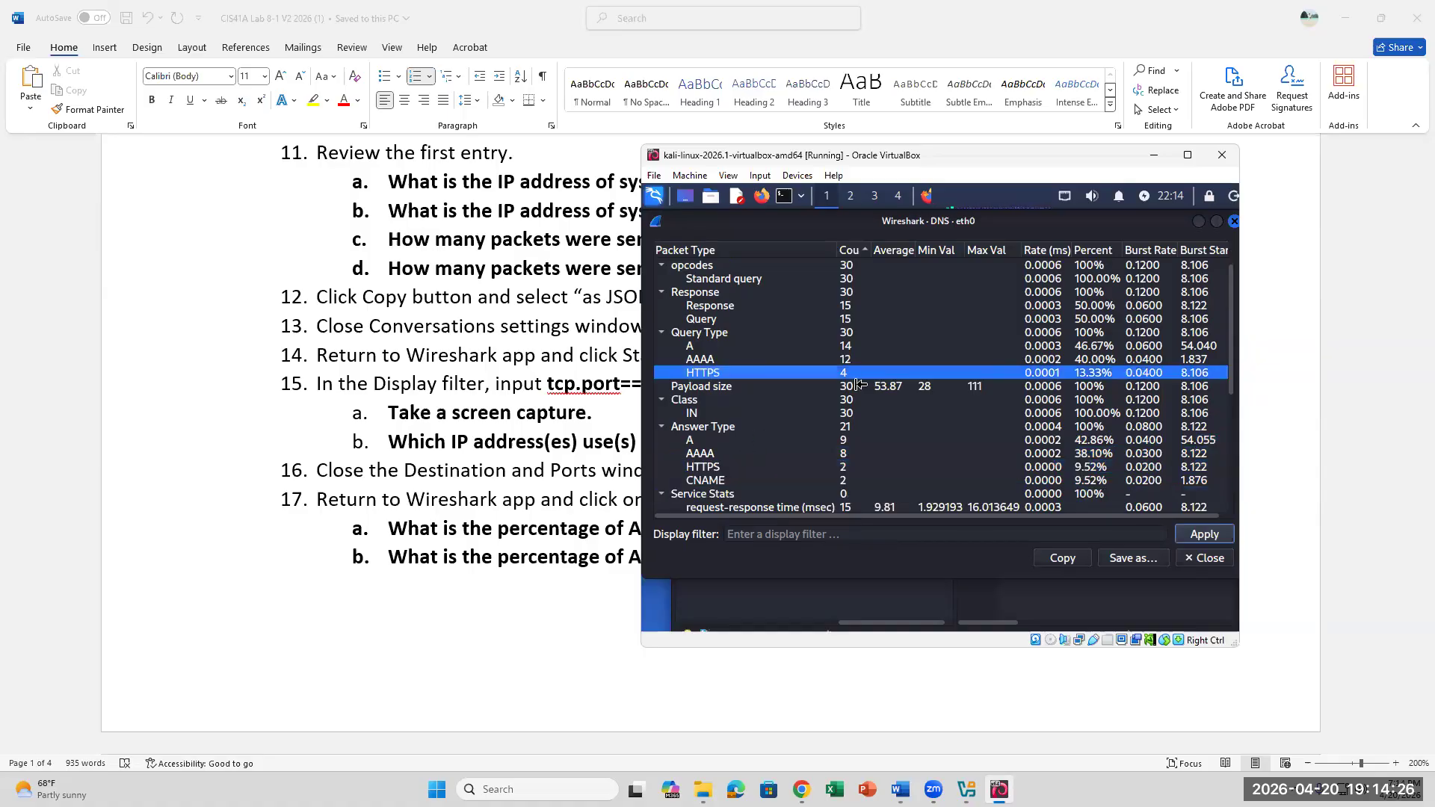
Switch to the lab document in Word and select "A DNS query?" in question 17a
left_click(547, 469)
scroll(745, 484, "down", 2)
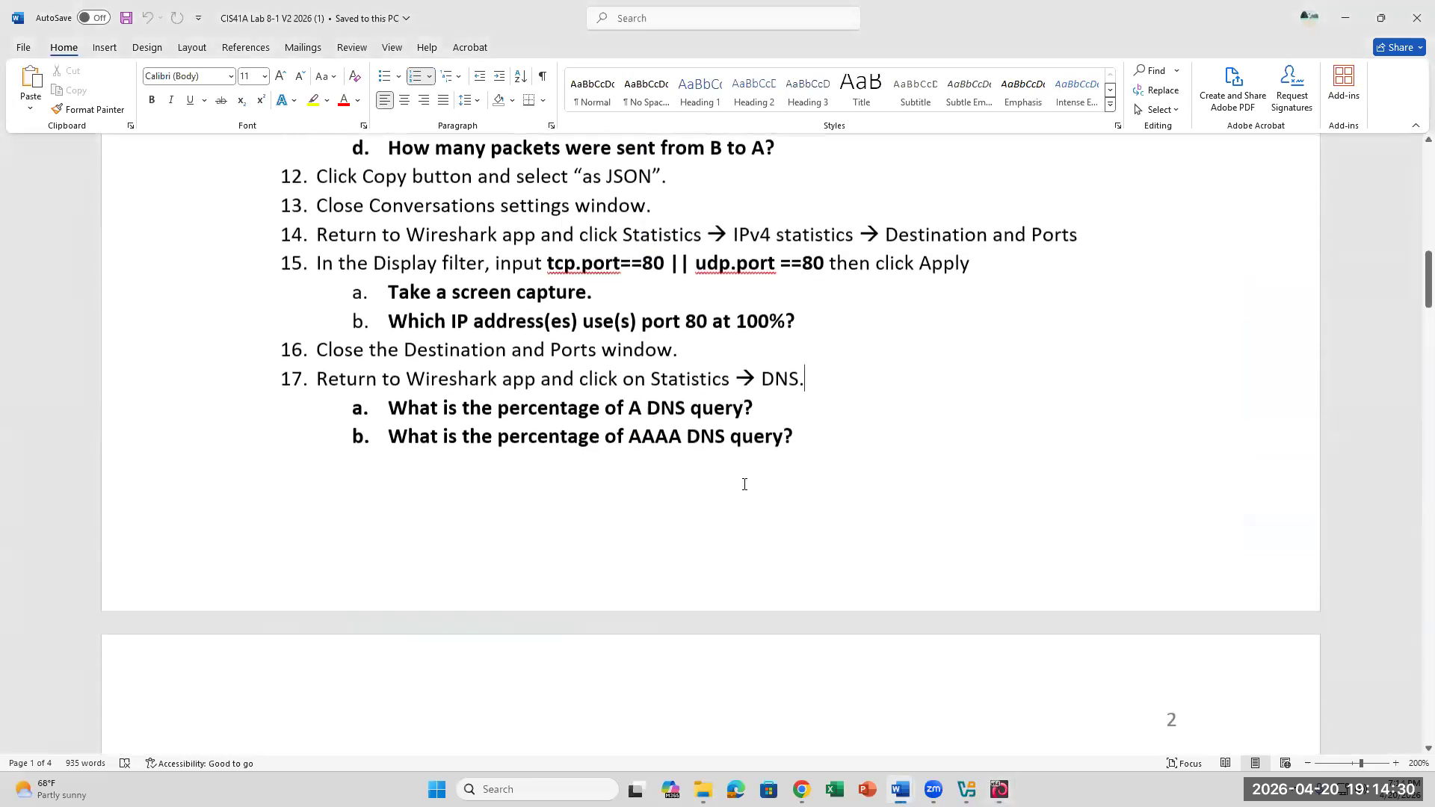
left_click(771, 385)
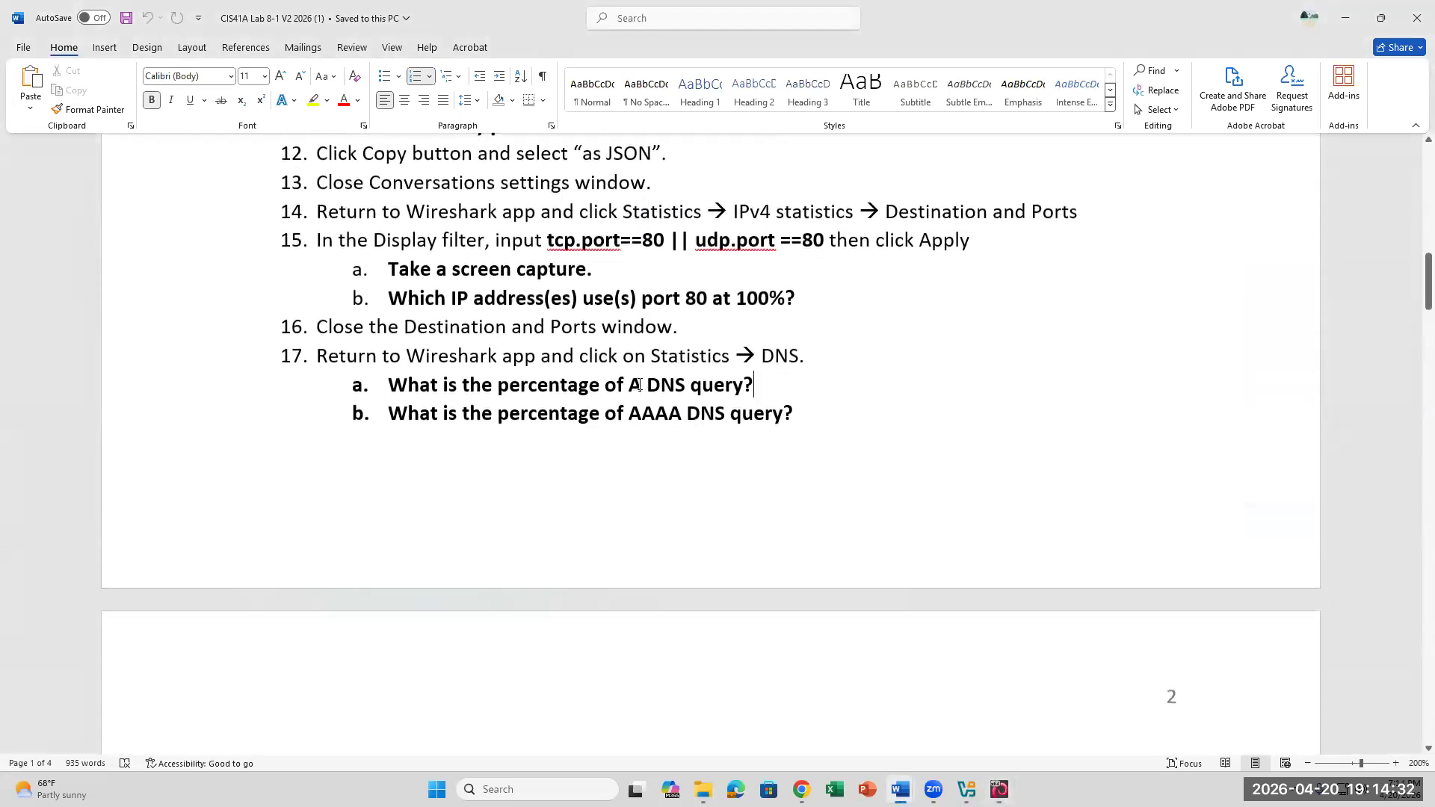
left_click_drag(726, 386, 629, 385)
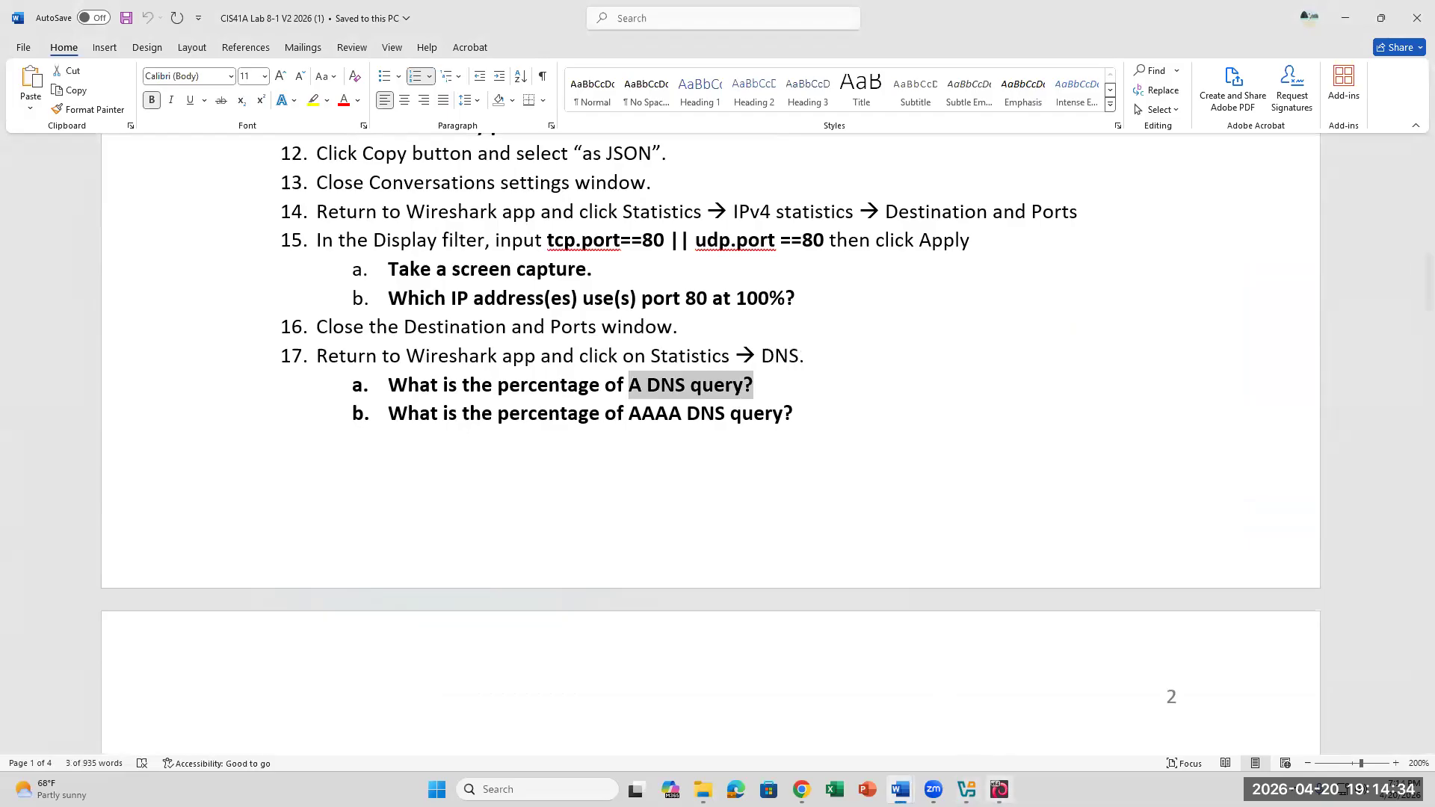
Return to the Kali VM and check the percentages of the A, AAAA and HTTPS rows under Query Type for questions 17a and 17b
key("alt+Tab")
left_click(855, 440)
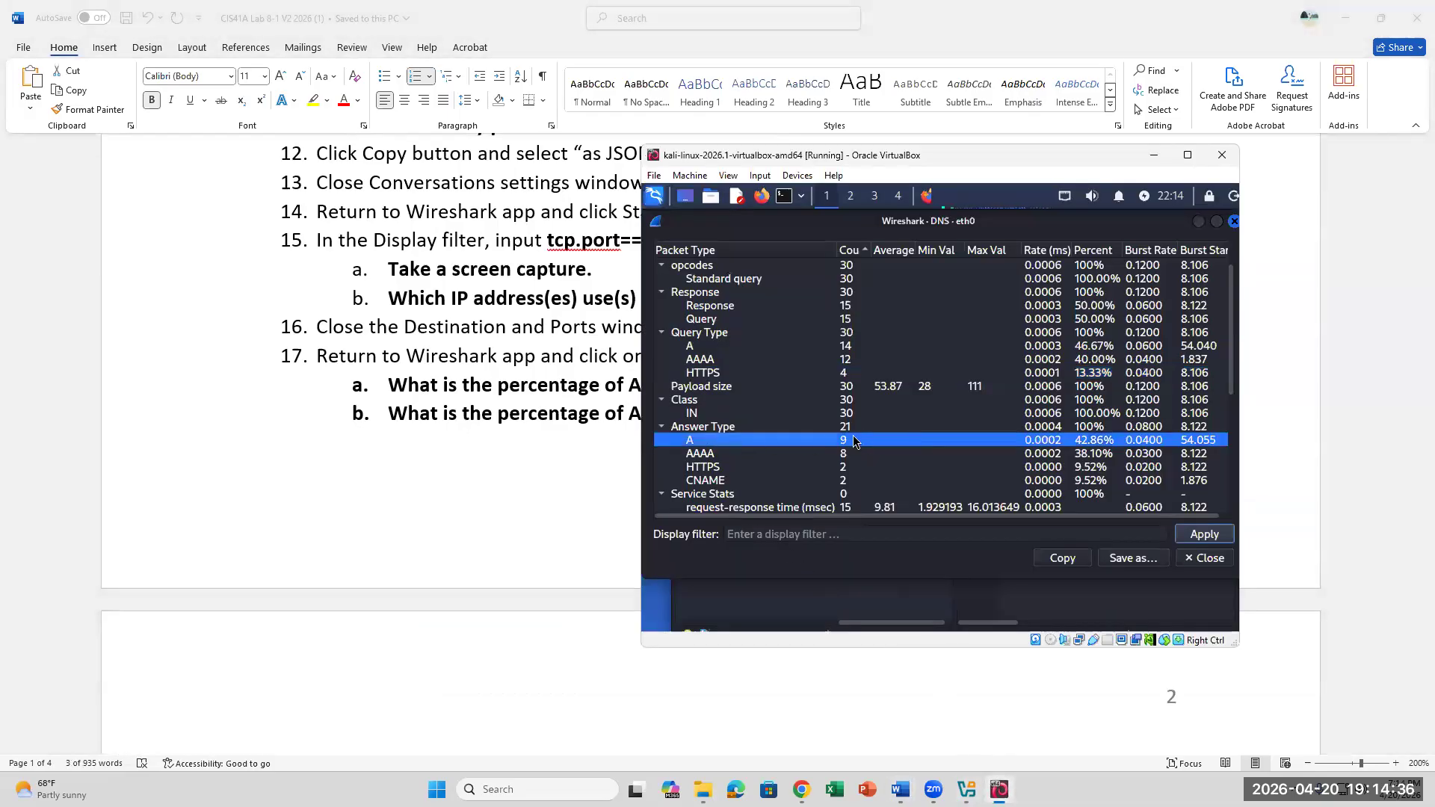
left_click(688, 346)
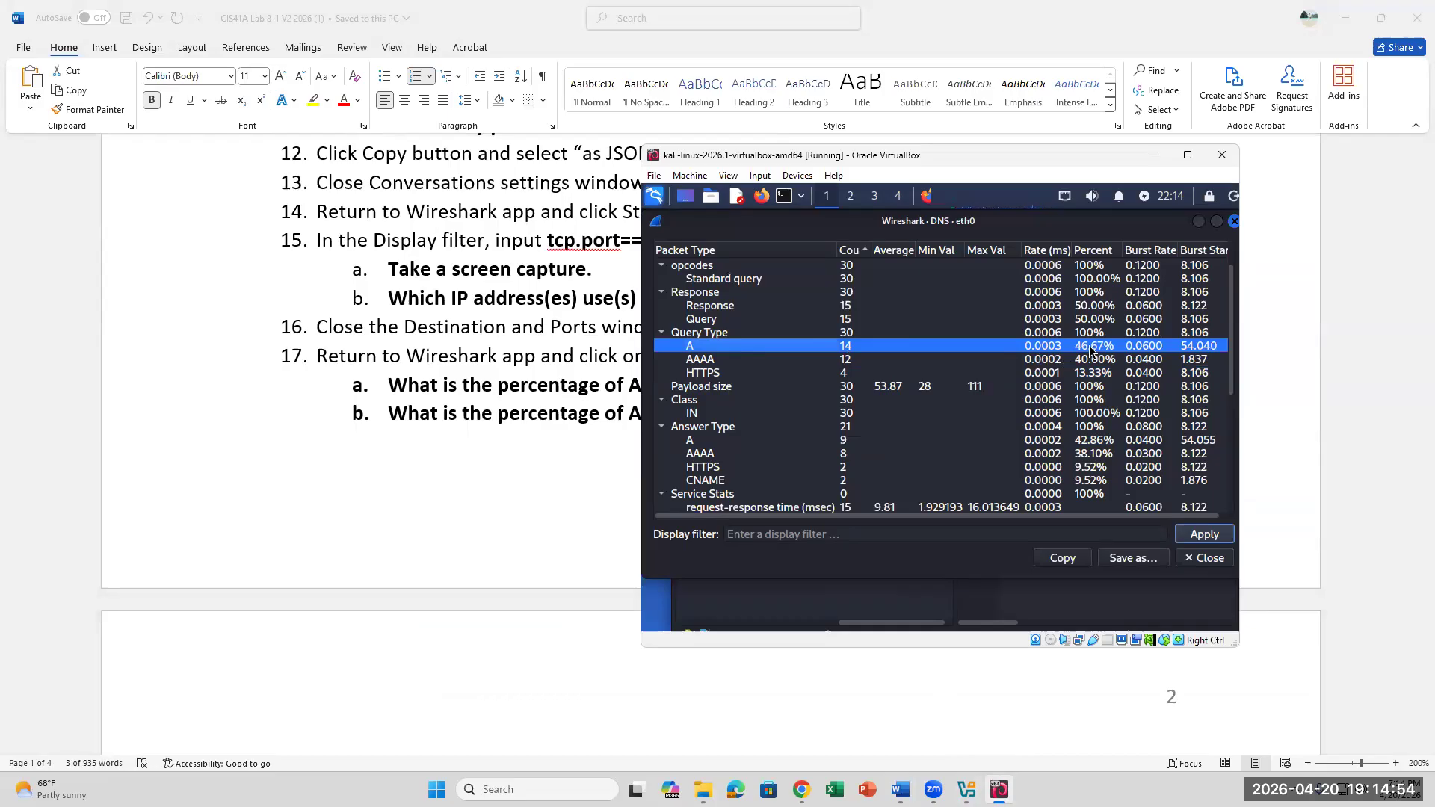
left_click(703, 360)
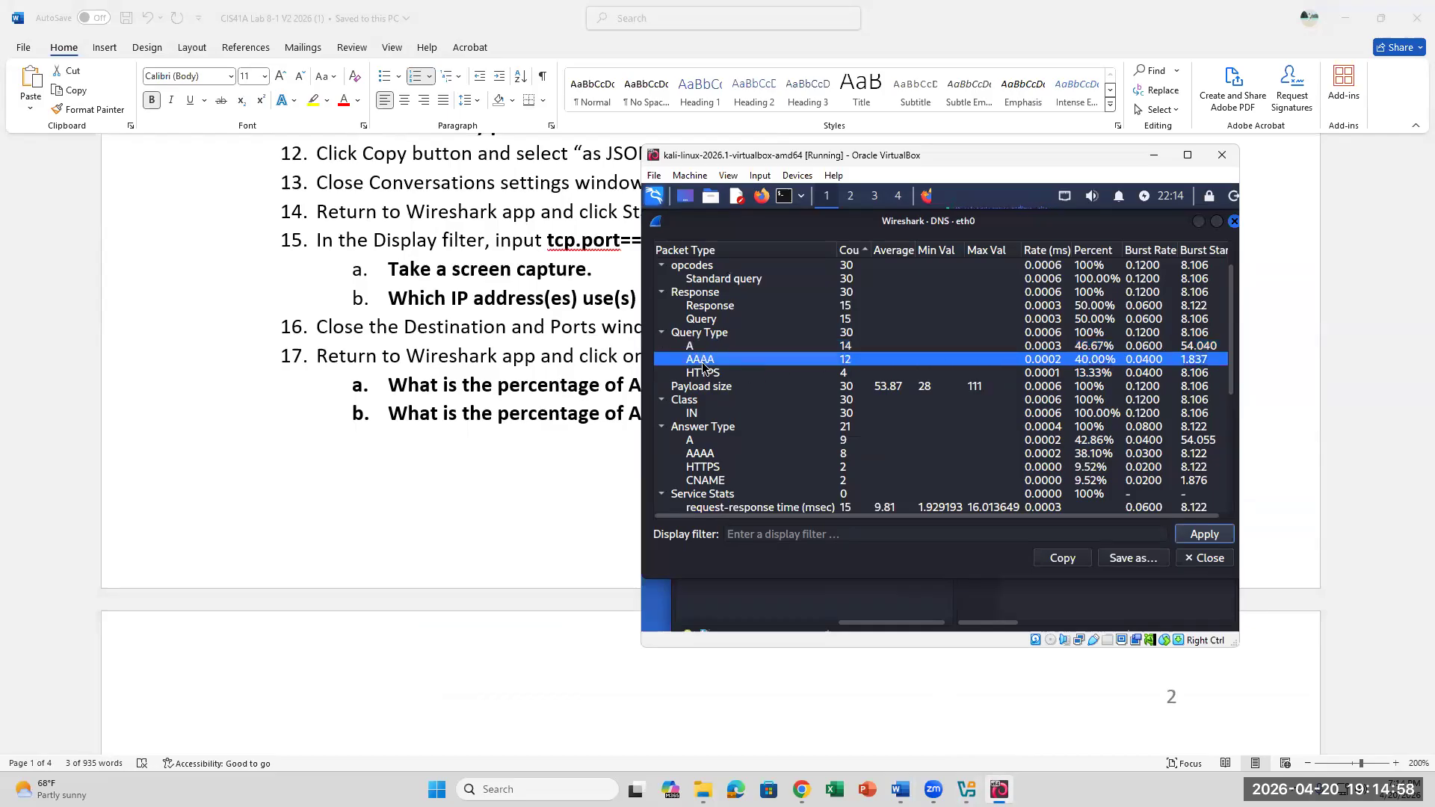
left_click(1076, 372)
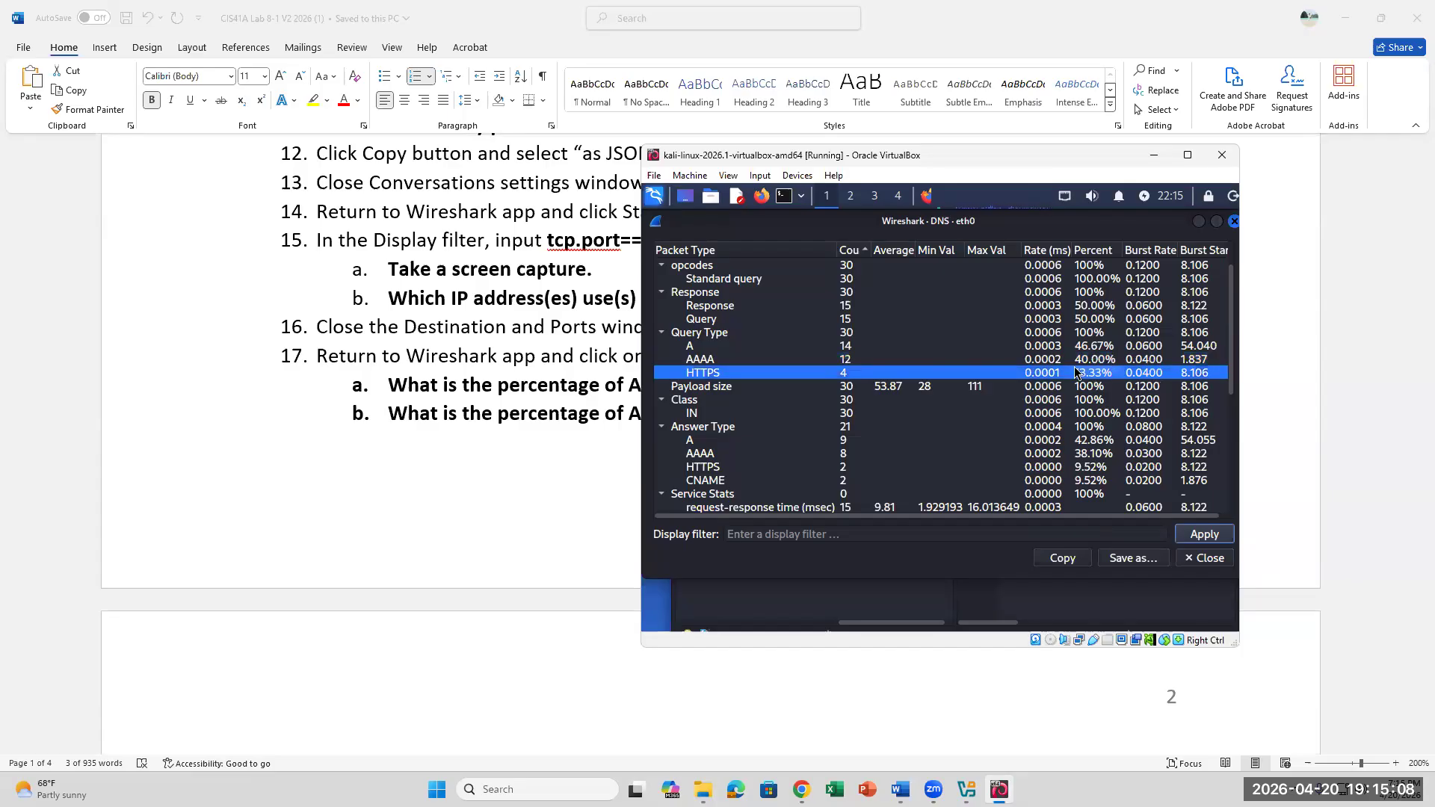
left_click(1077, 360)
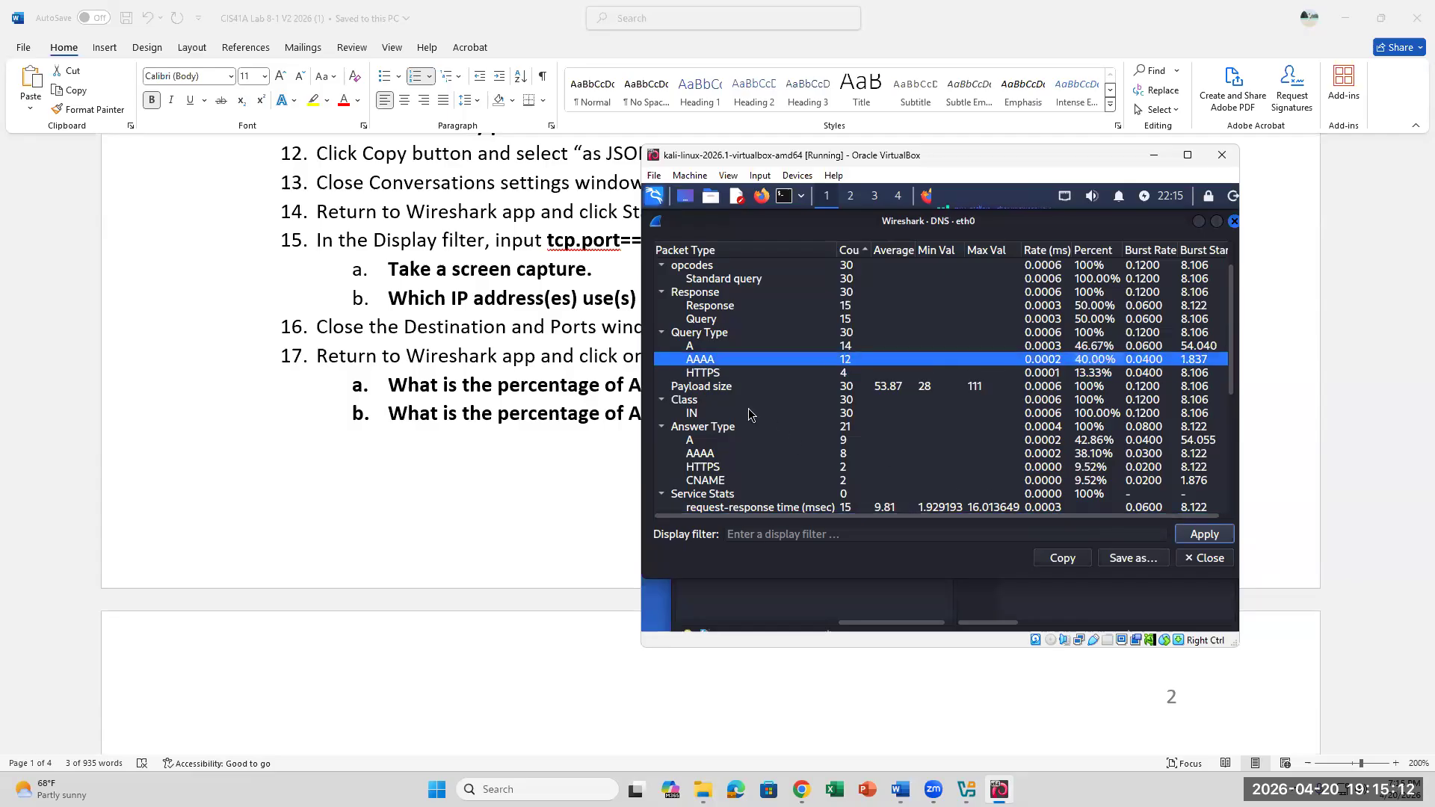
Read questions 17c to 17e in the lab document, then locate the Payload size row in the Kali VM's DNS statistics
left_click(705, 503)
scroll(705, 503, "down", 1)
scroll(705, 503, "down", 2)
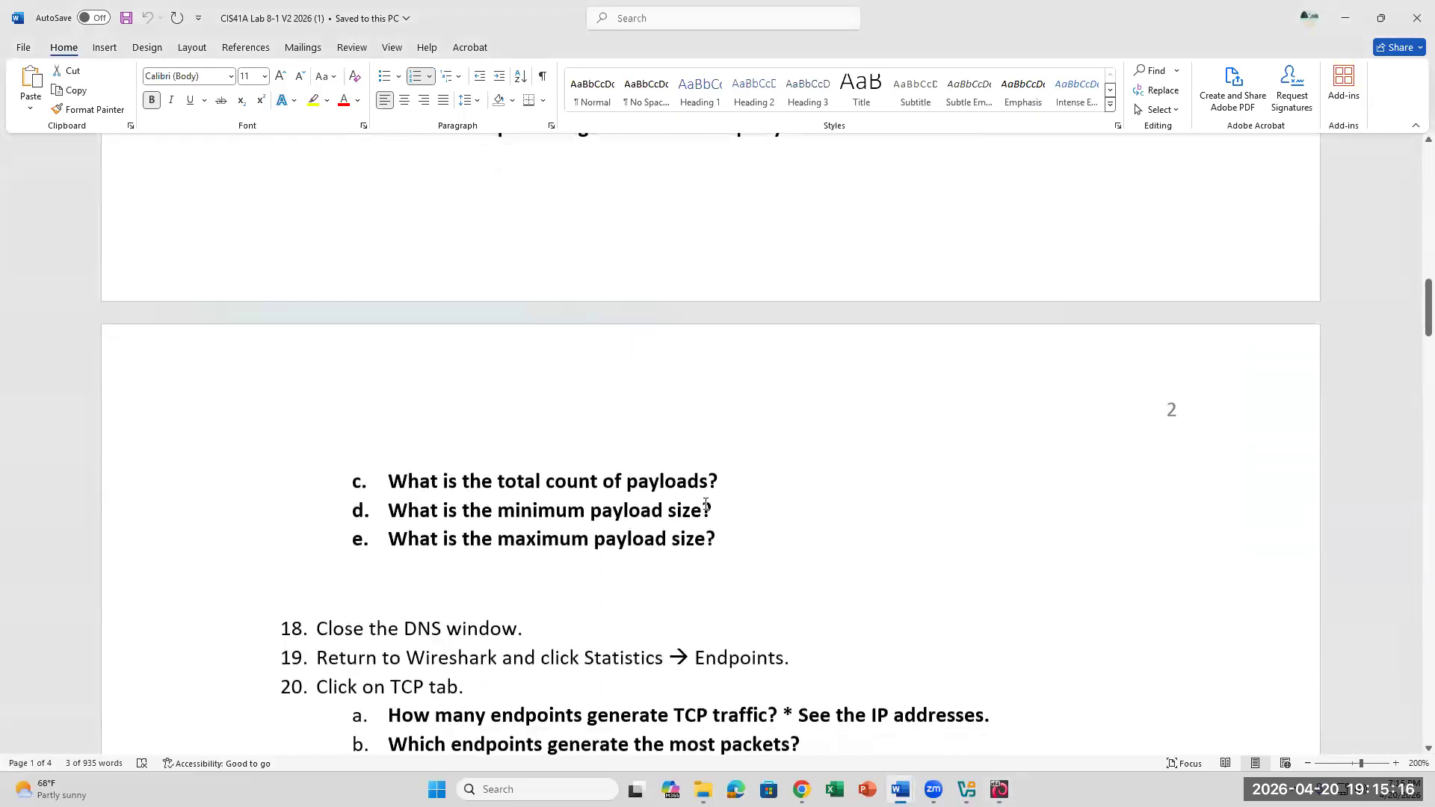
left_click(999, 790)
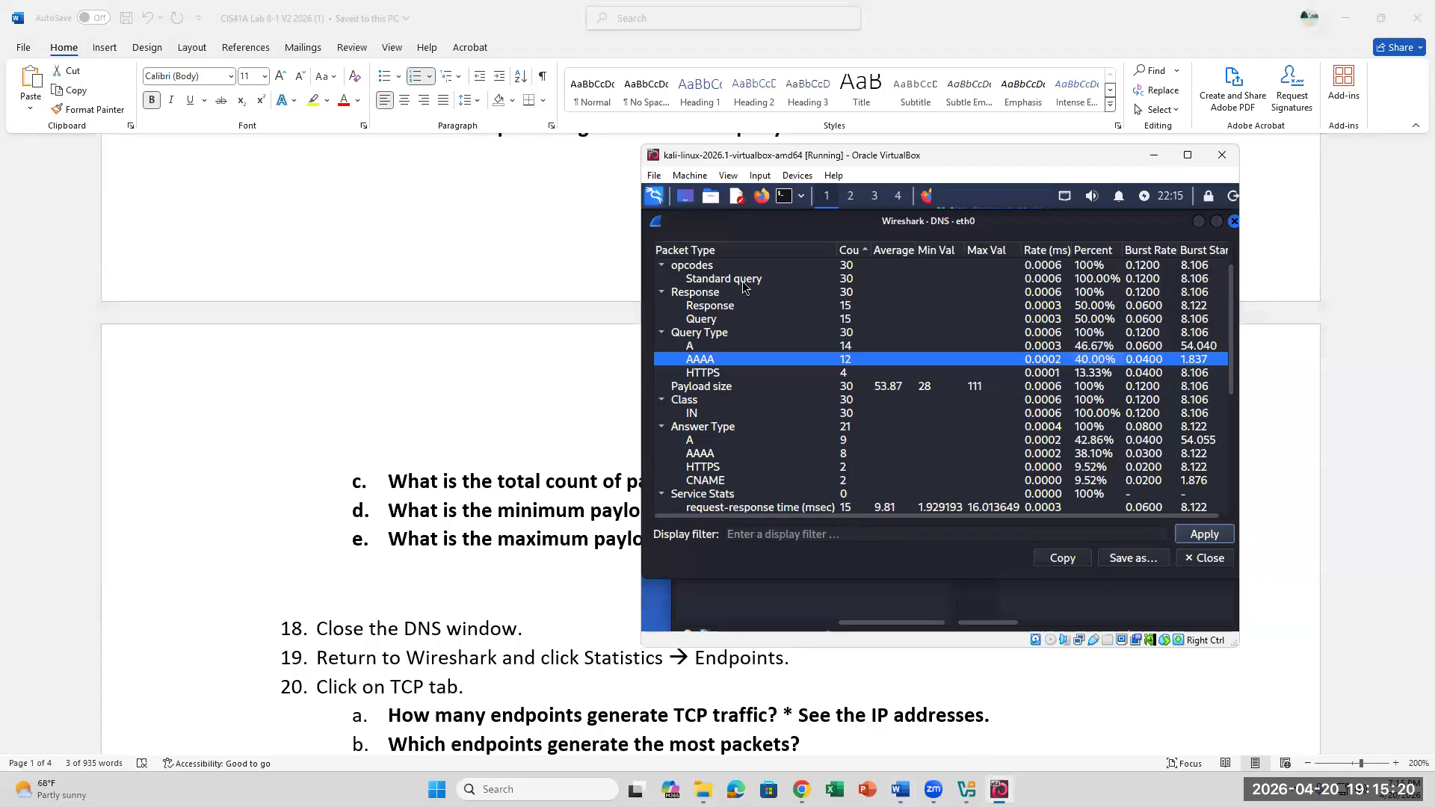
scroll(788, 382, "up", 1)
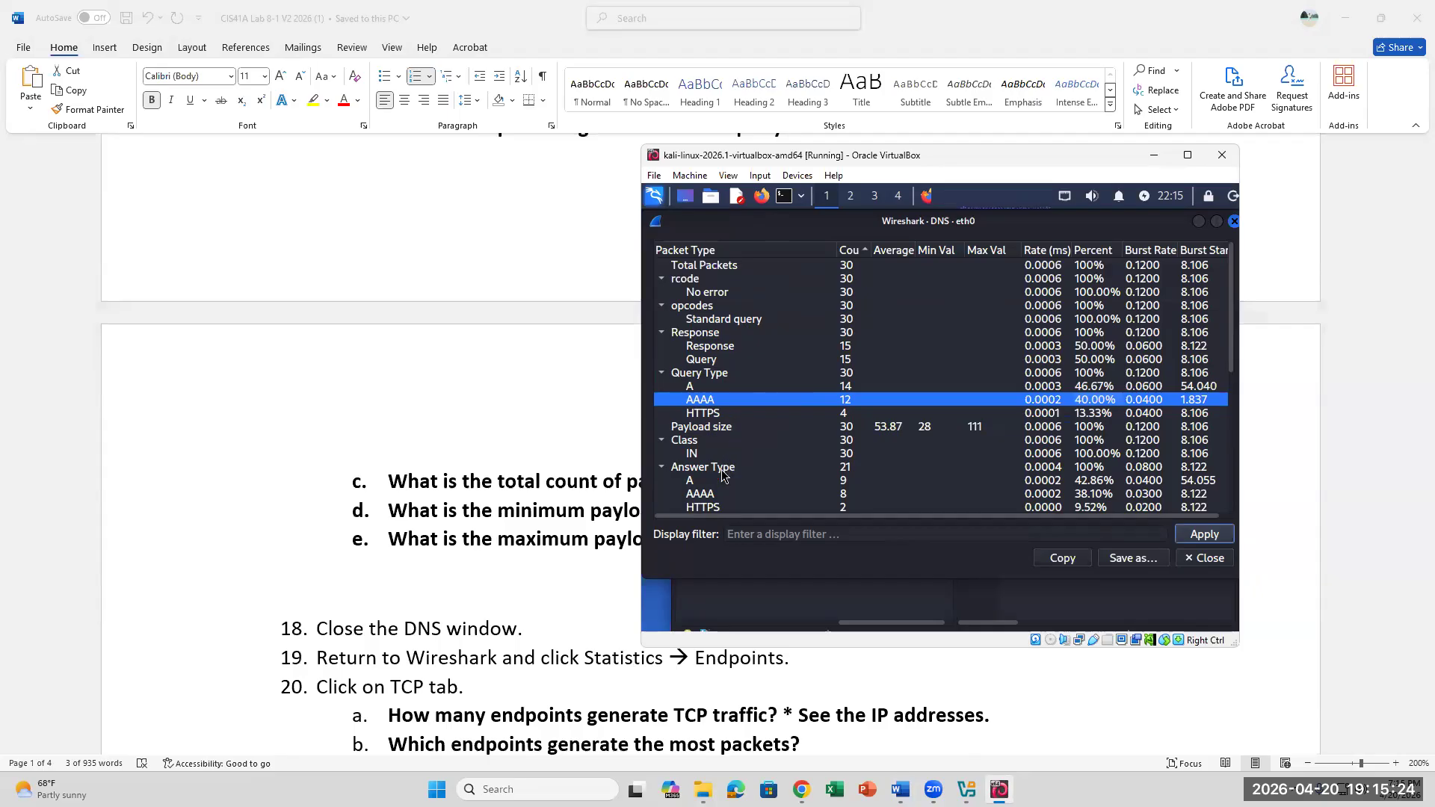
left_click(720, 429)
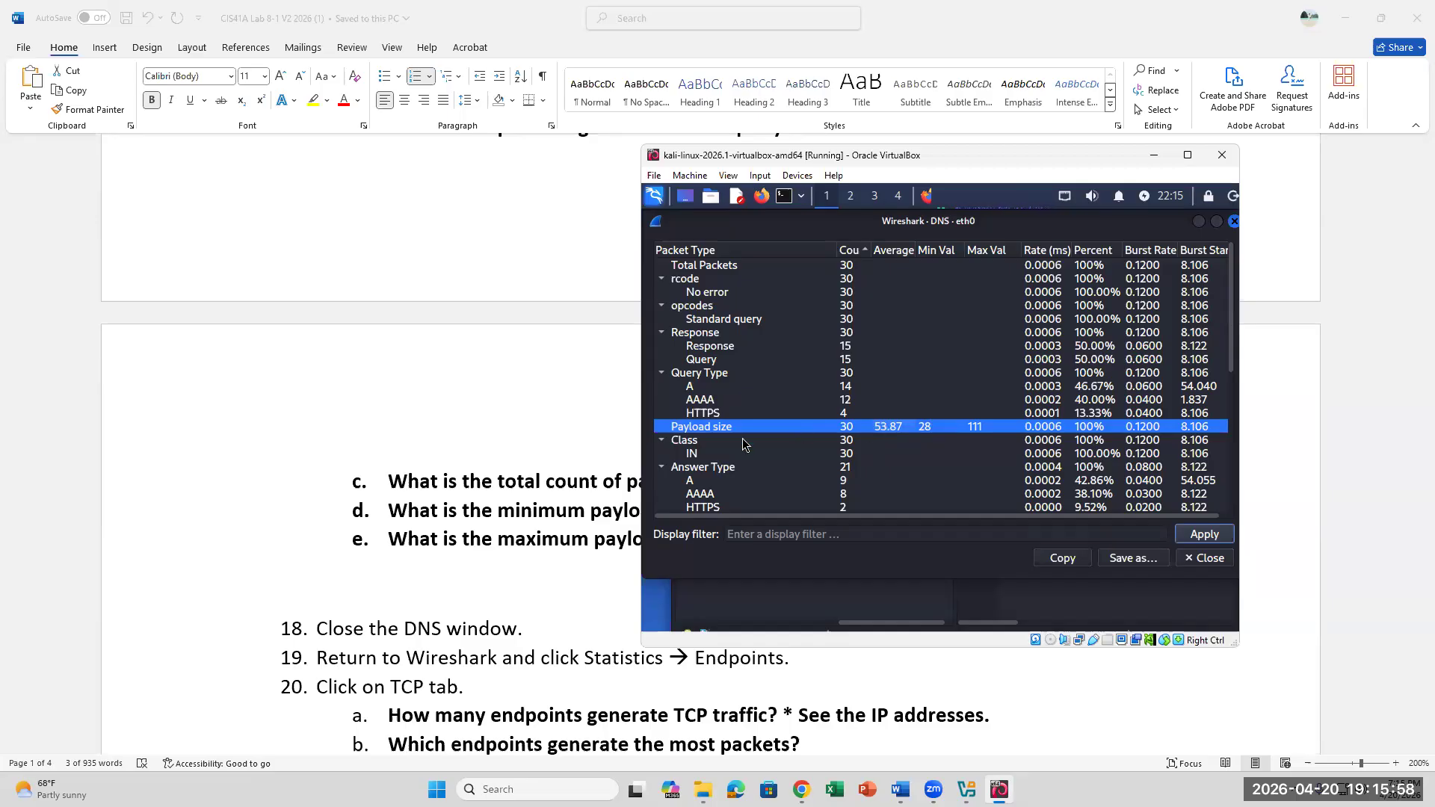
Review the Service, Response and Query Stats in the DNS statistics, then examine the No error row under rcode
scroll(744, 444, "down", 4)
scroll(744, 444, "down", 2)
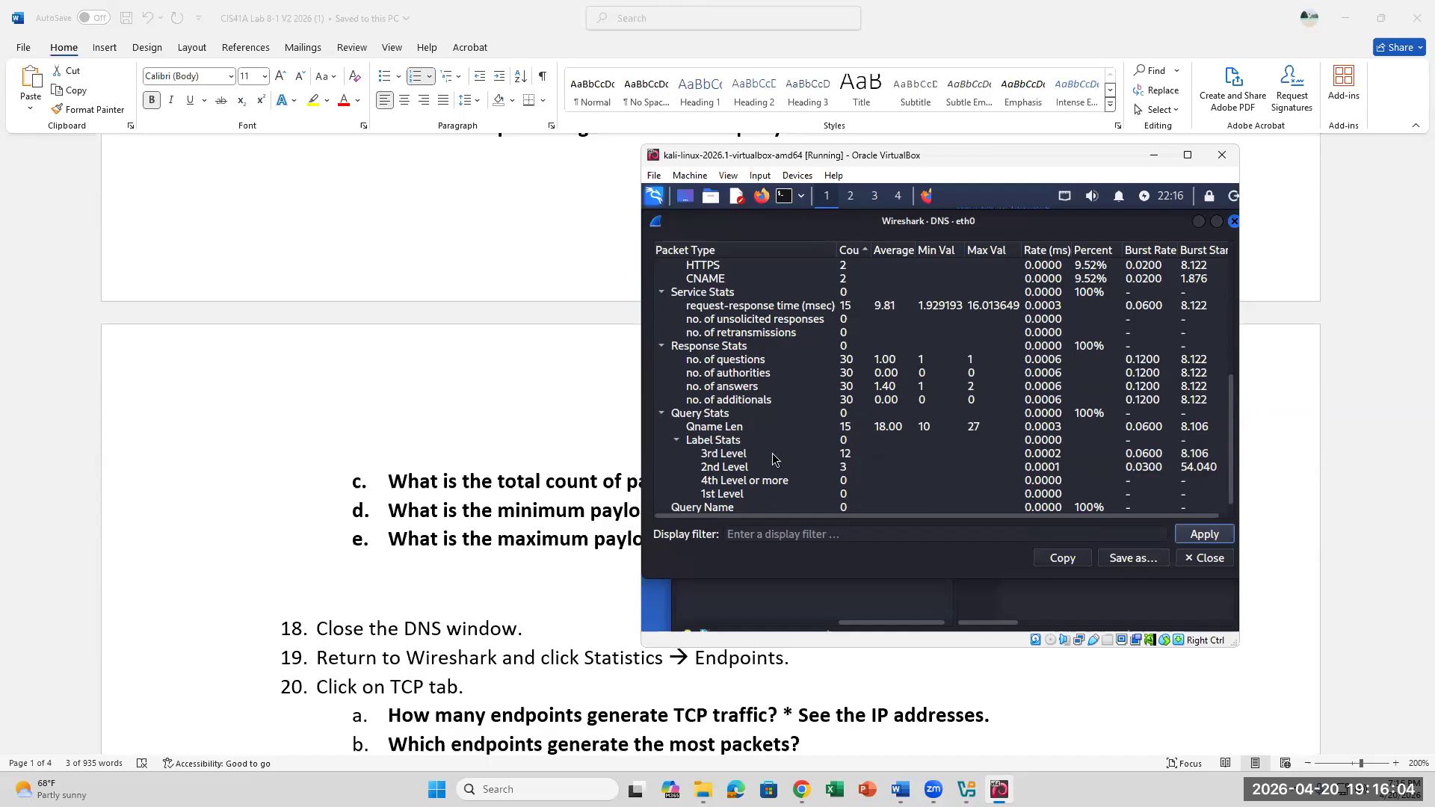
scroll(773, 453, "down", 1)
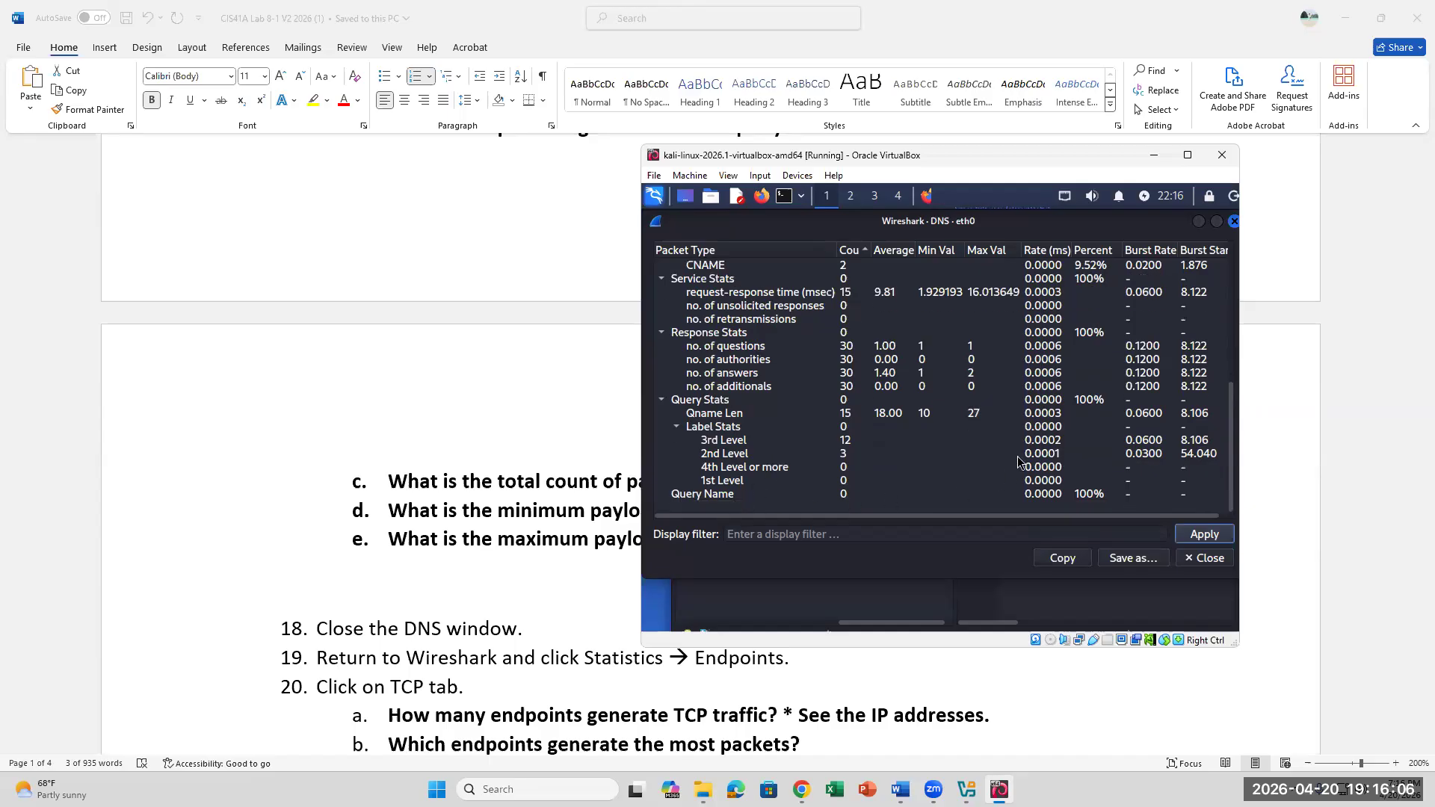
scroll(777, 427, "up", 1)
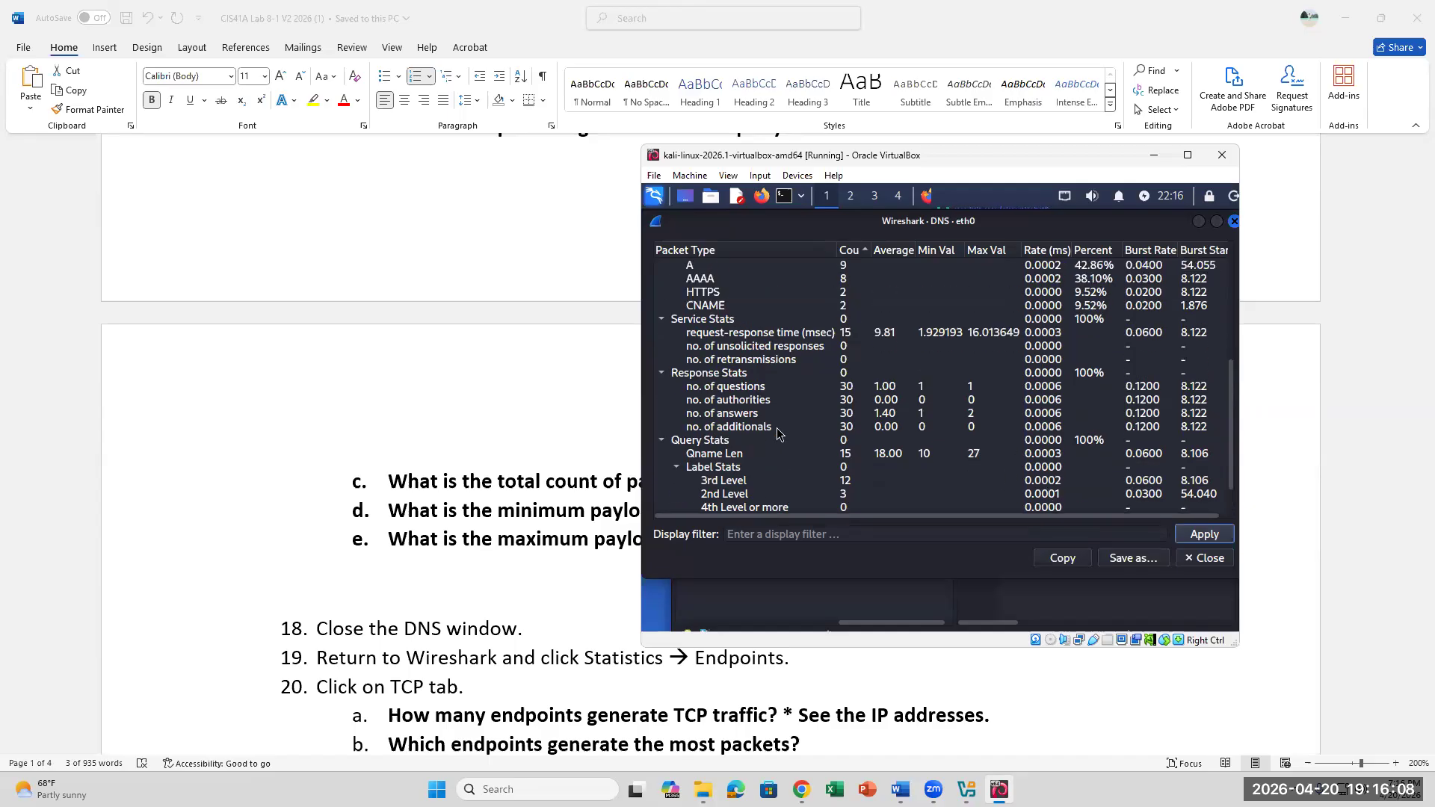
scroll(781, 426, "up", 5)
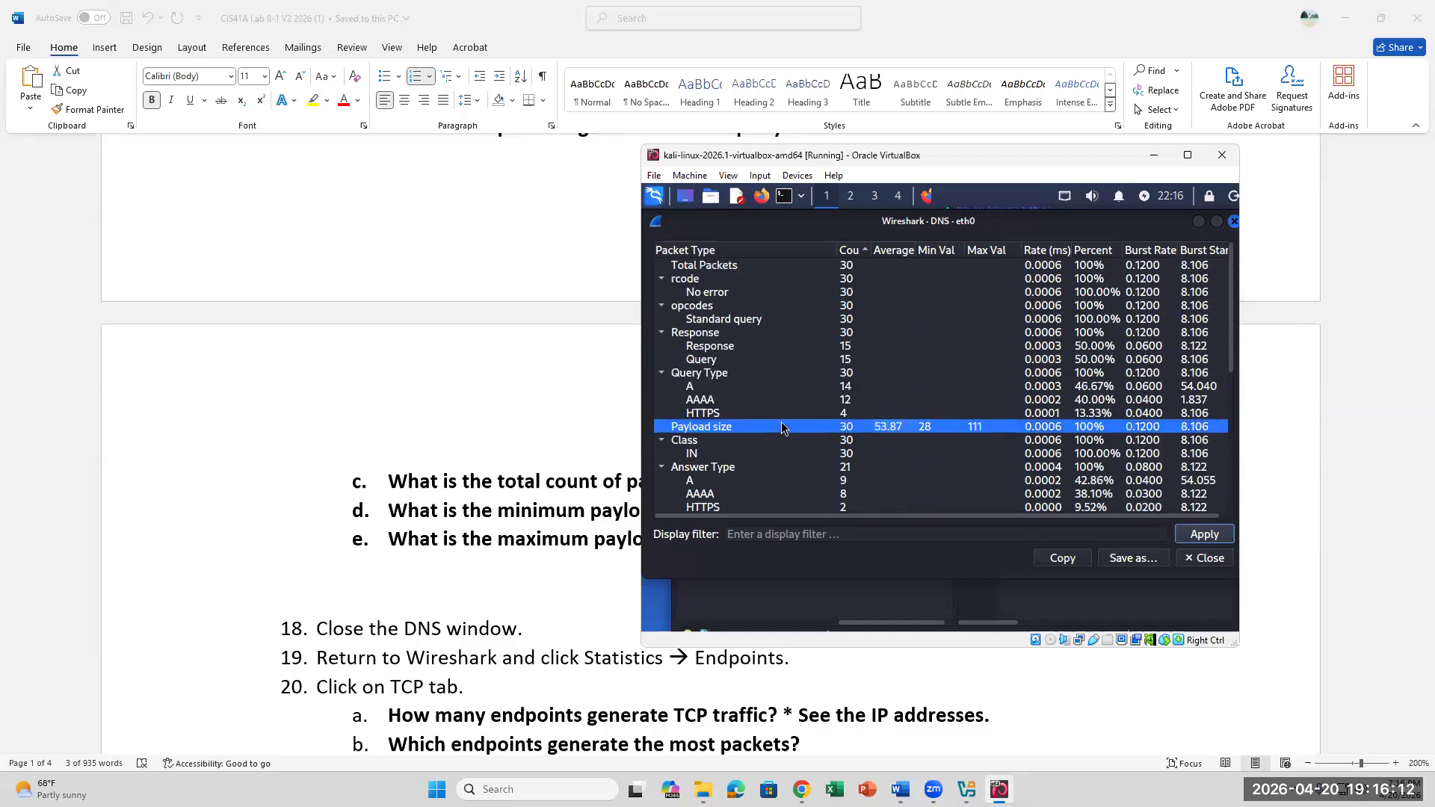
left_click(716, 294)
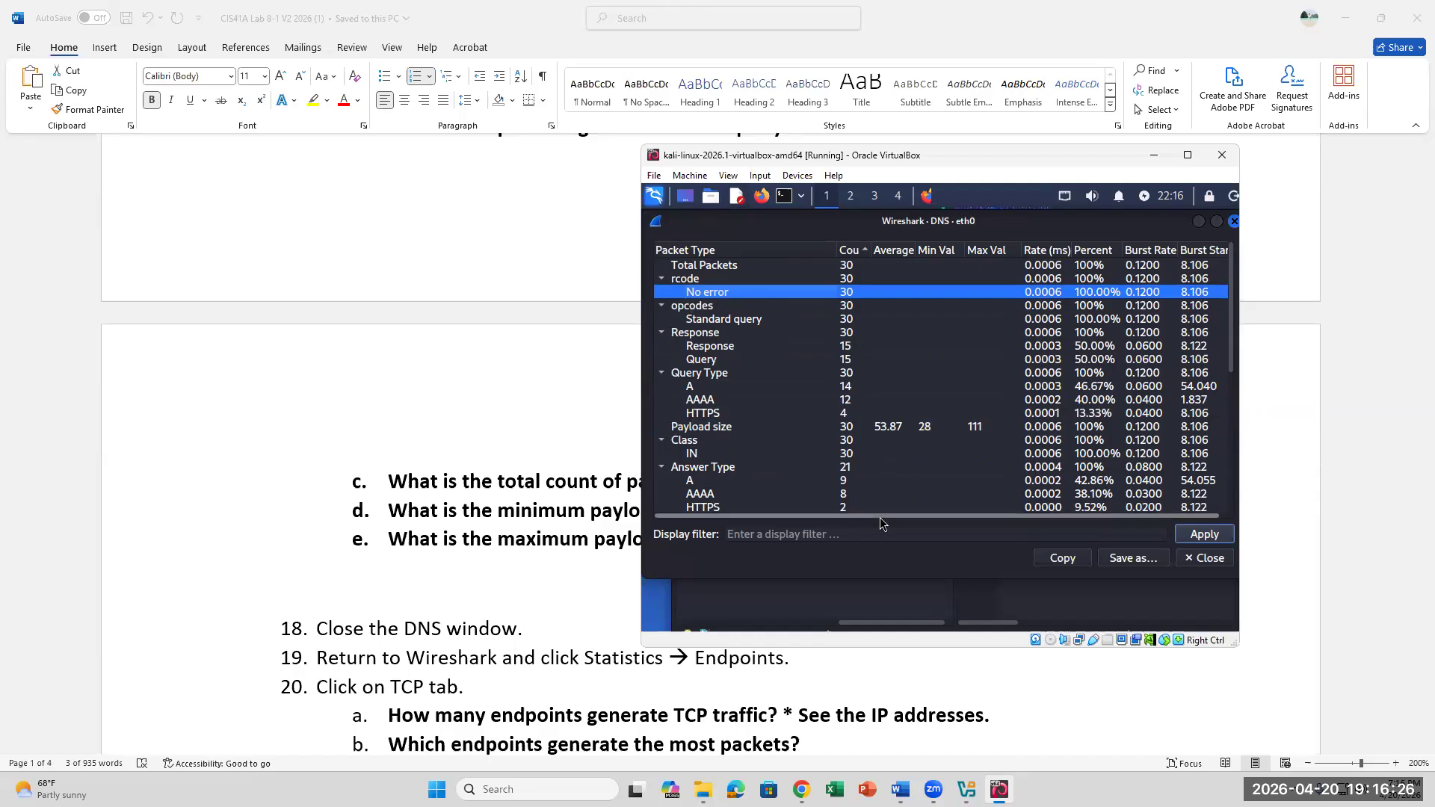
Recheck the payload questions in the lab document and read the count, minimum and maximum of the Payload size row in the Kali VM
left_click(597, 534)
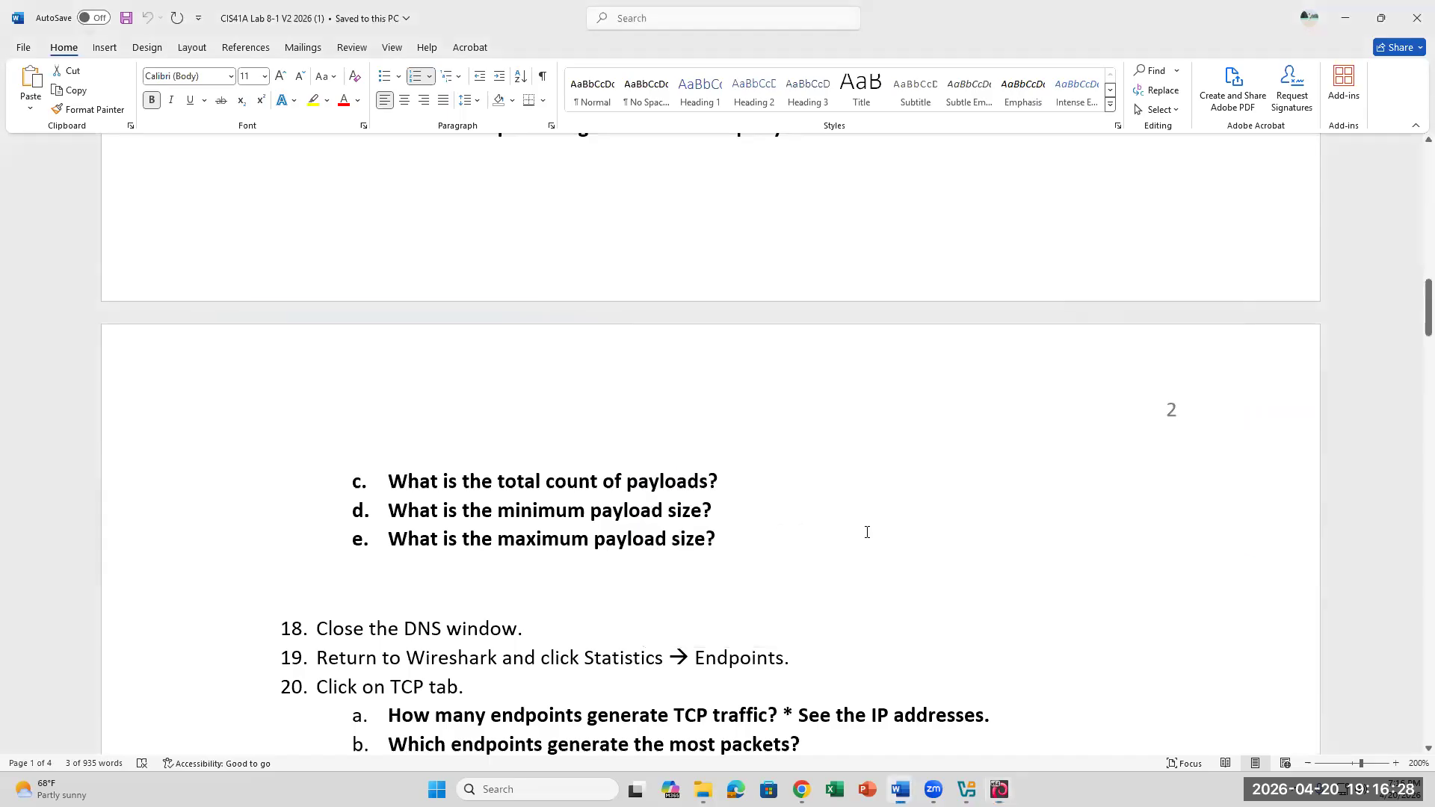
left_click(1000, 789)
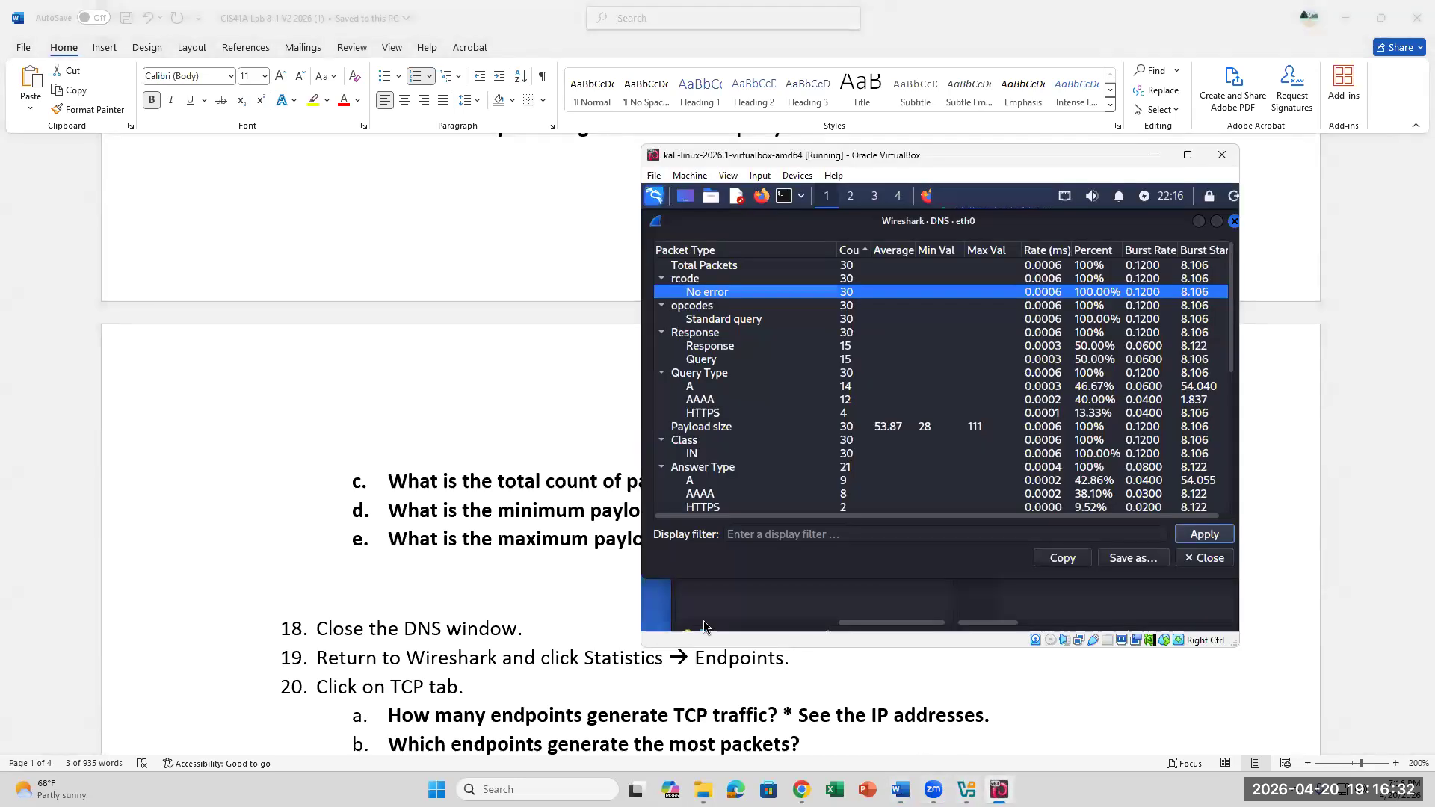
left_click(682, 431)
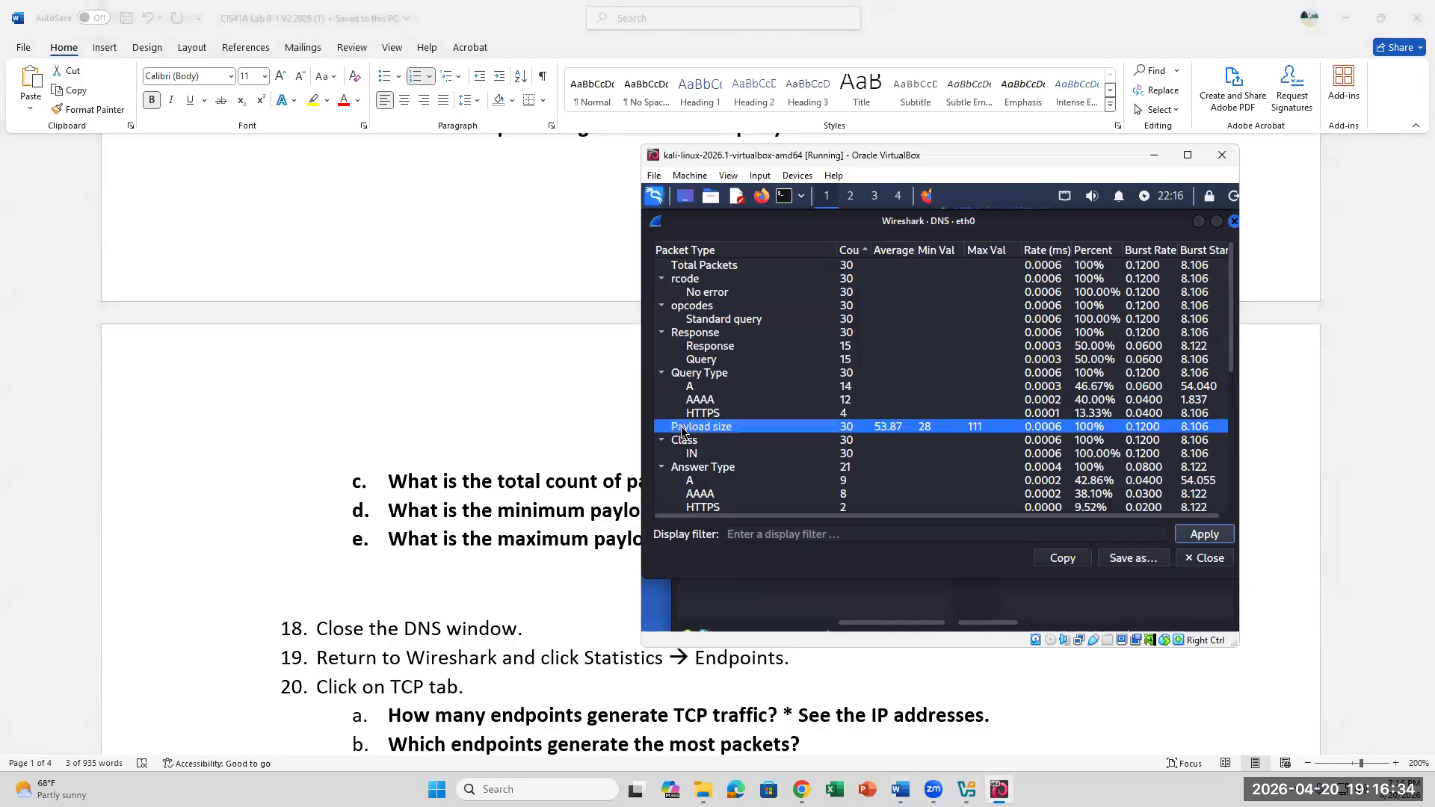
double_click(847, 439)
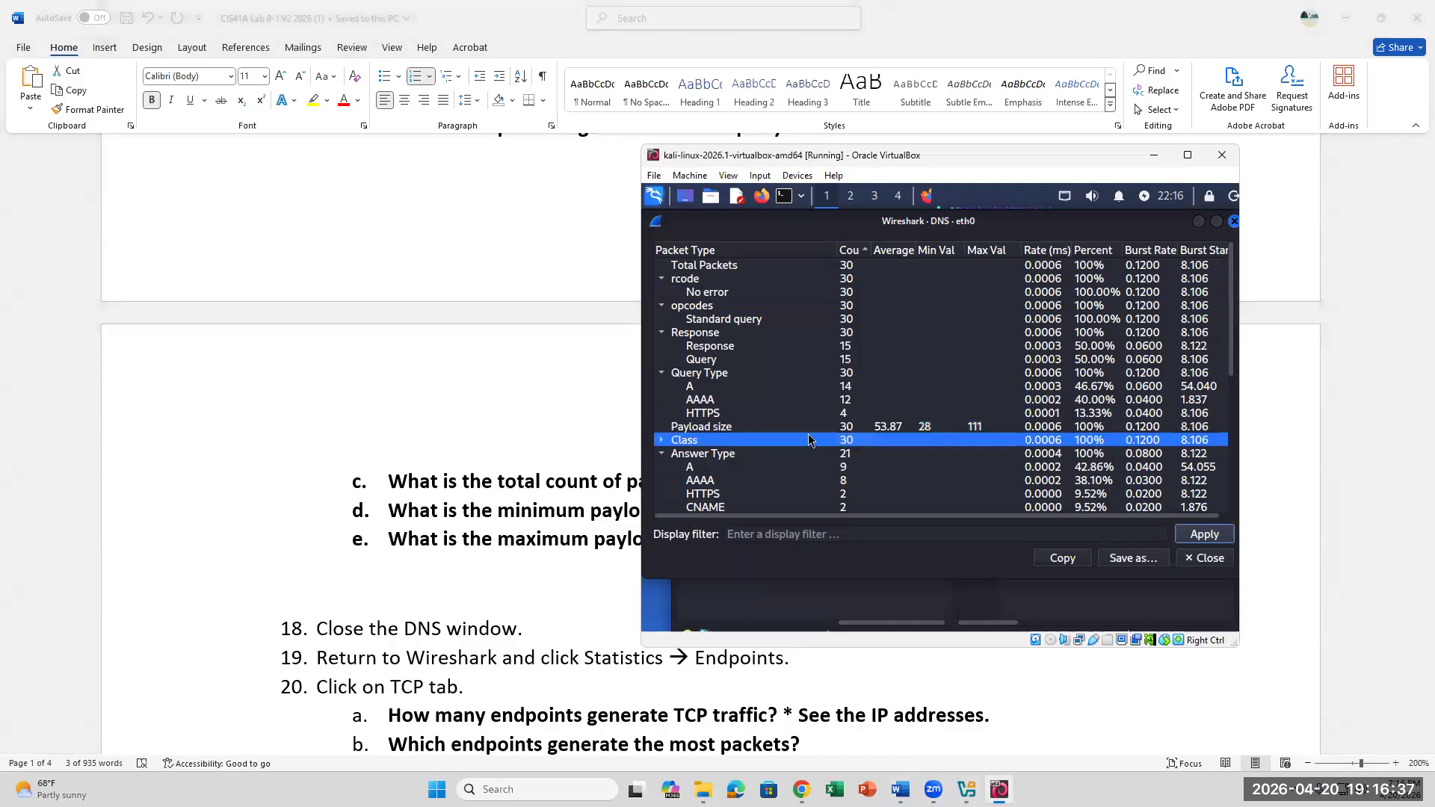
left_click(751, 425)
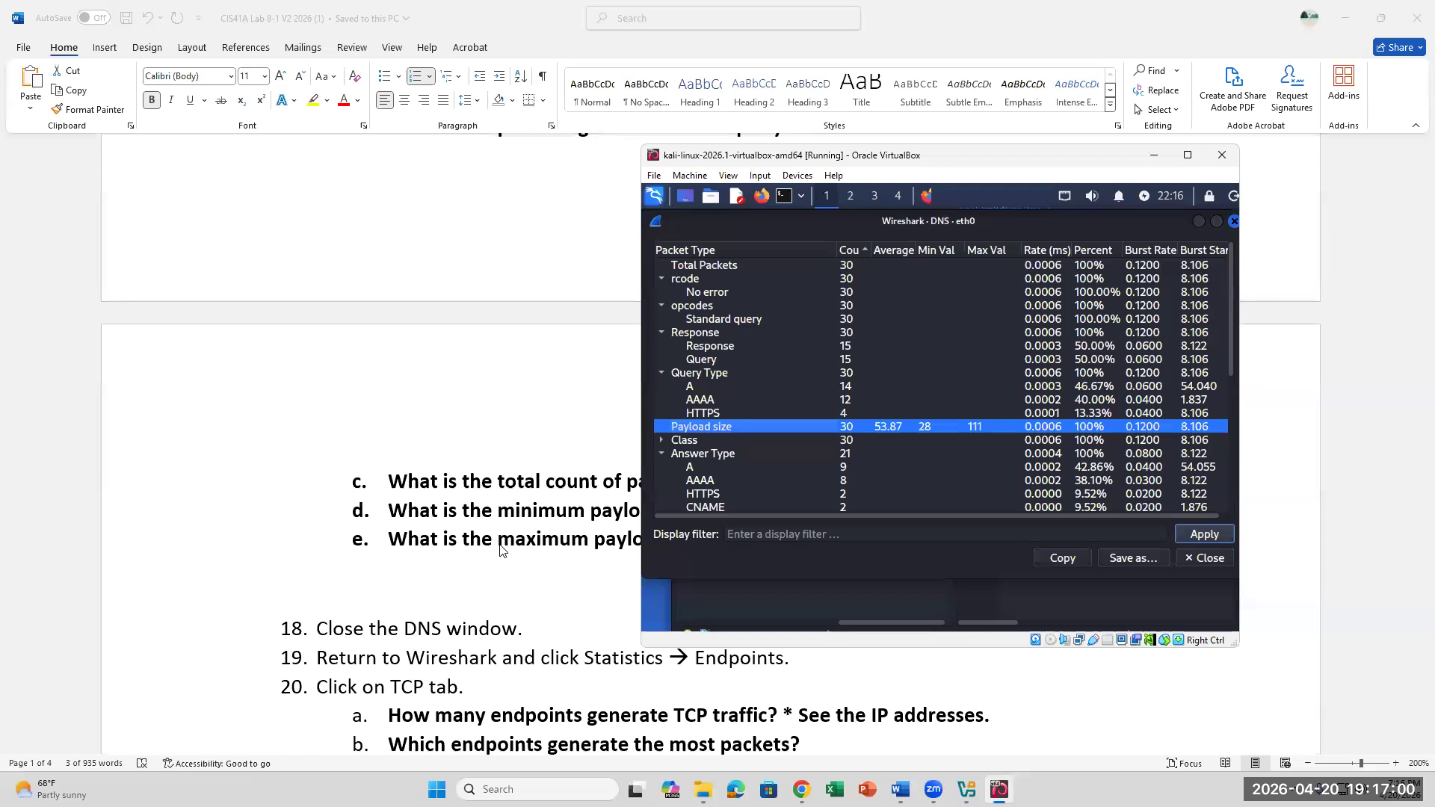
Read step 18 onward in the lab document and close the DNS statistics in the Kali VM
scroll(500, 551, "down", 1)
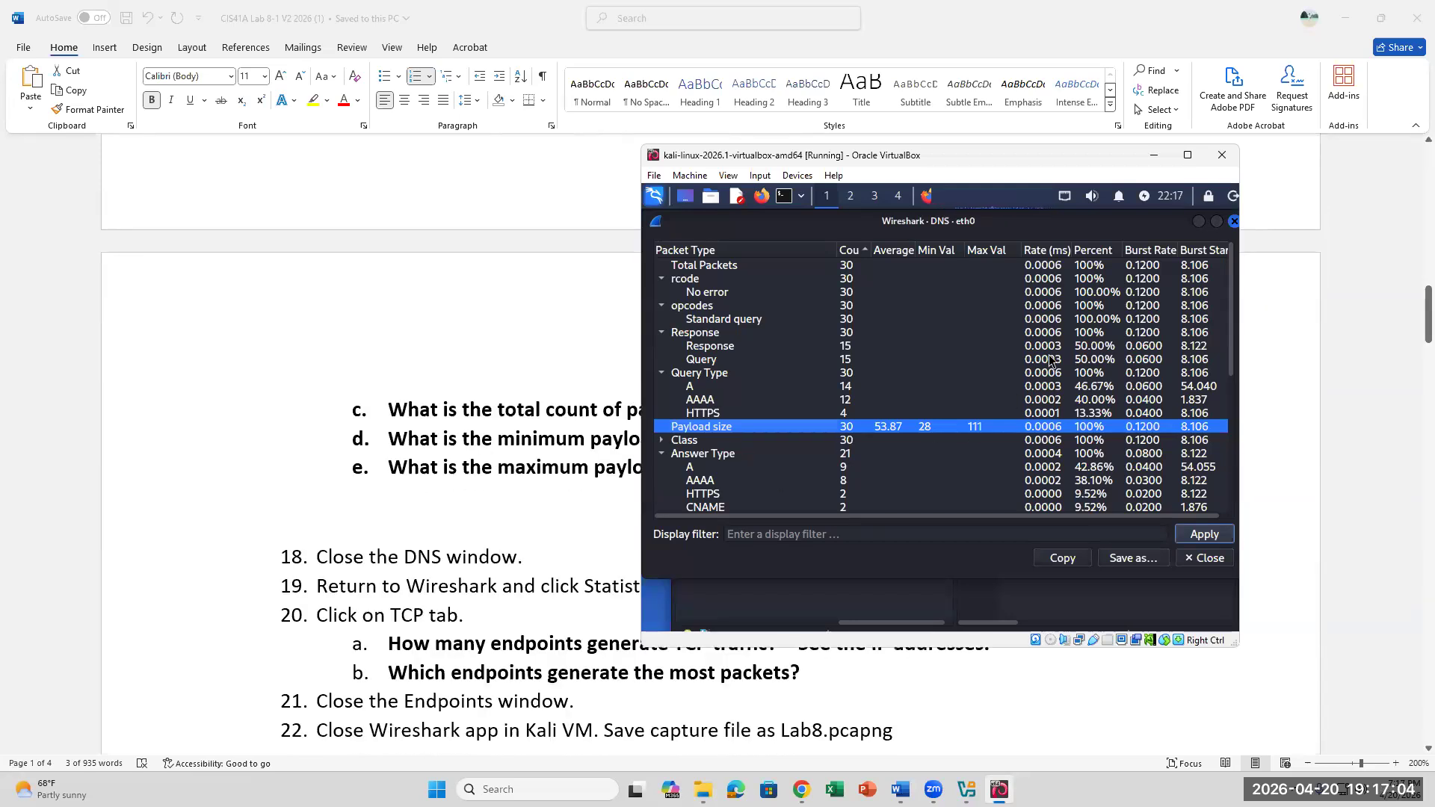
left_click(1234, 221)
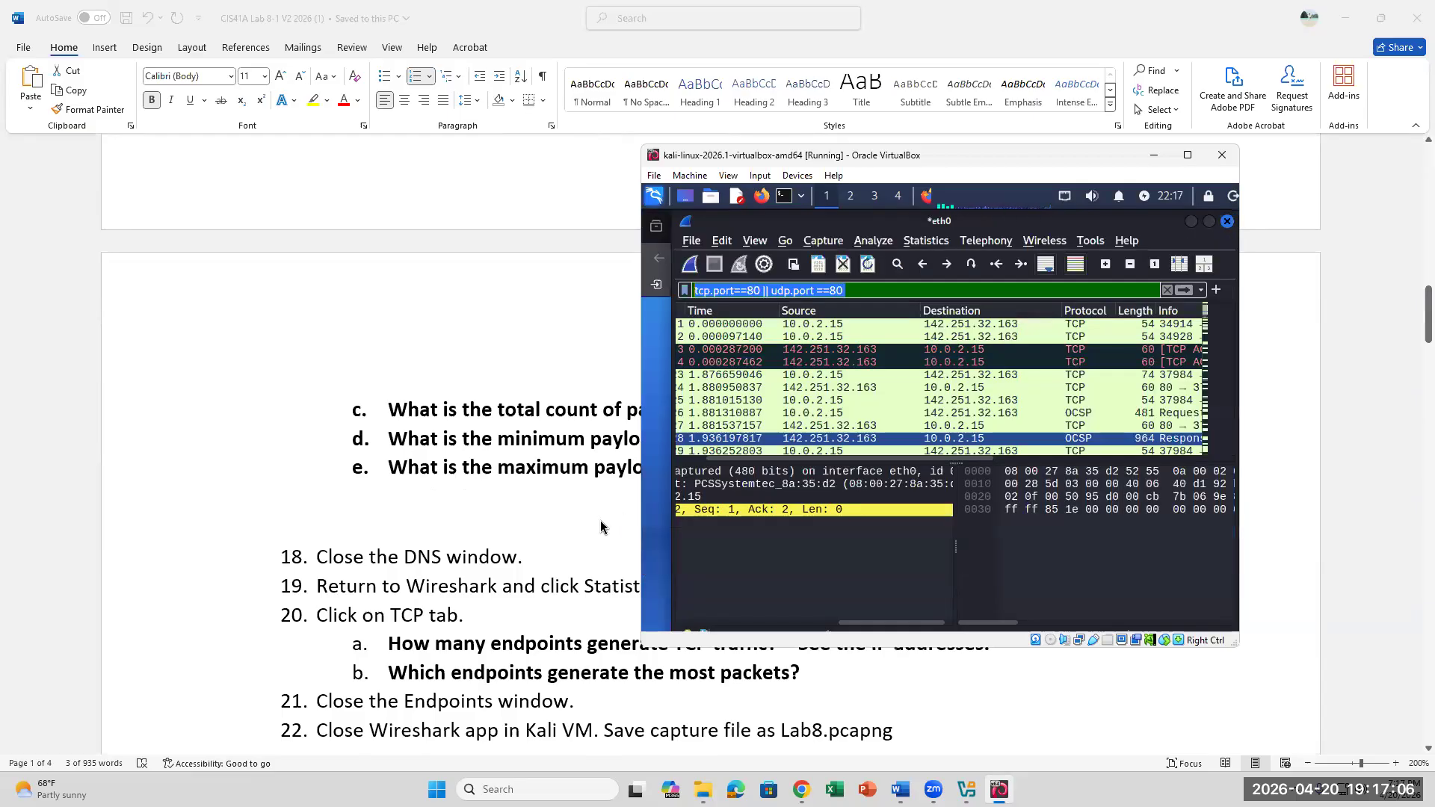
left_click(602, 527)
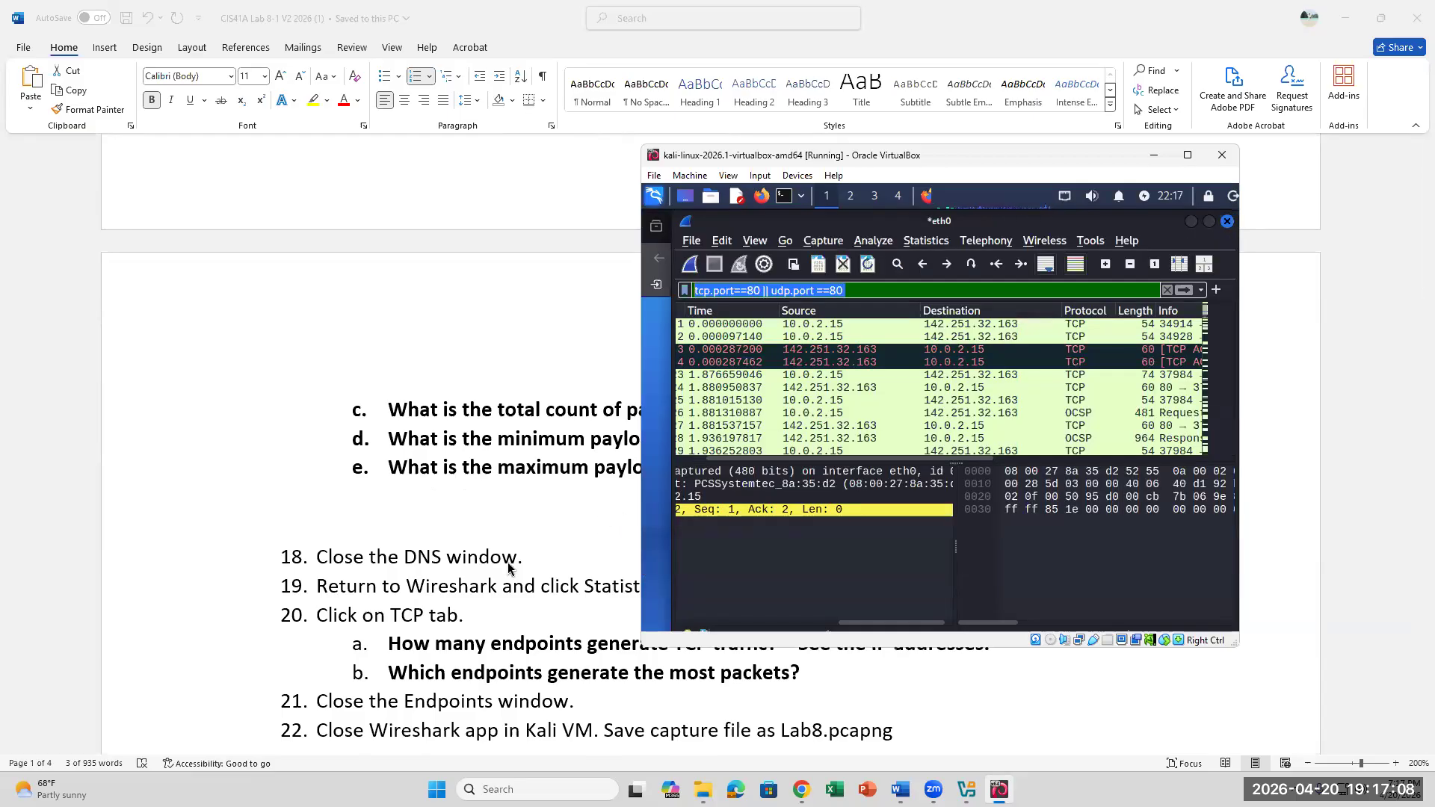
Check step 19 in the lab document and open the Endpoints statistics in the Kali VM's Wireshark
left_click(583, 579)
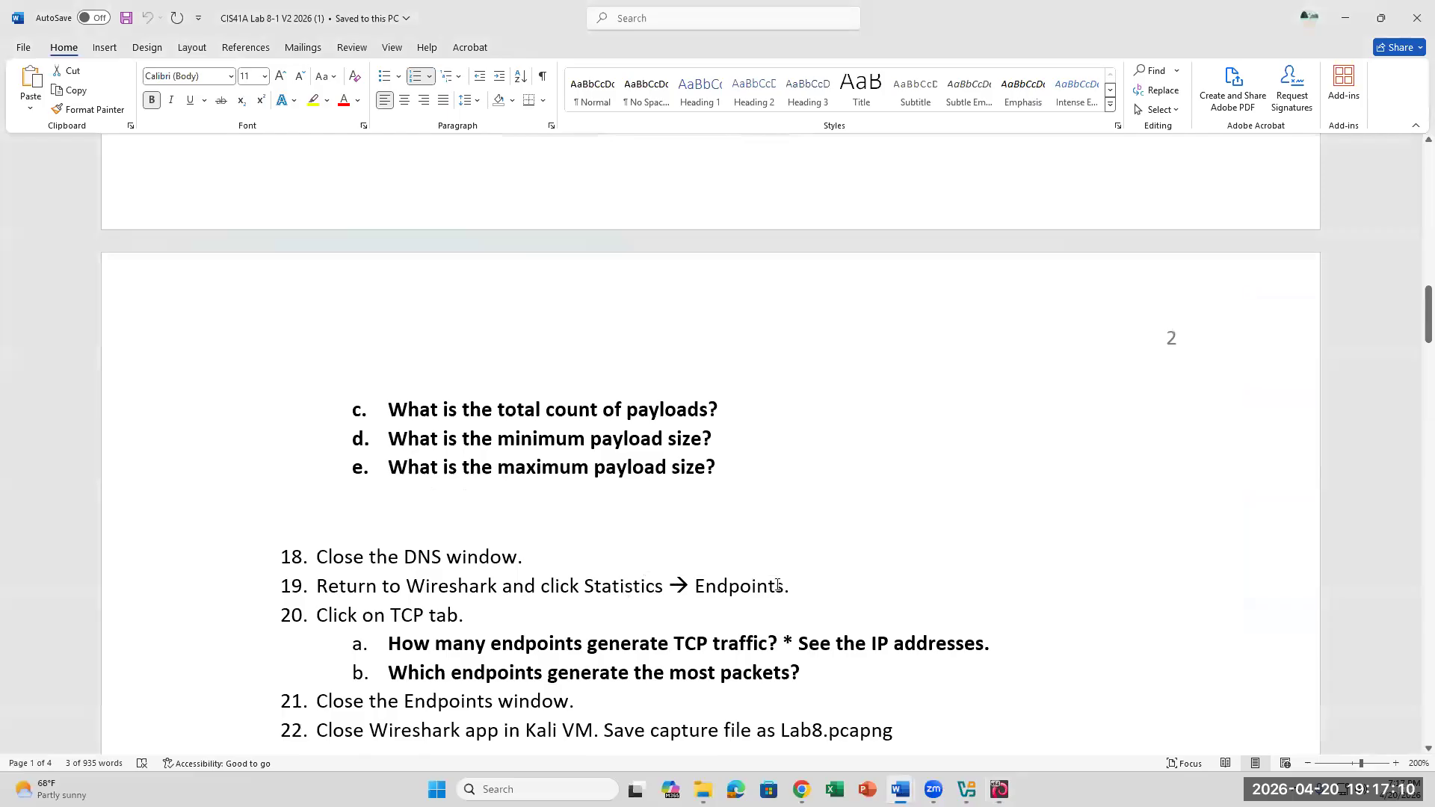
left_click(999, 789)
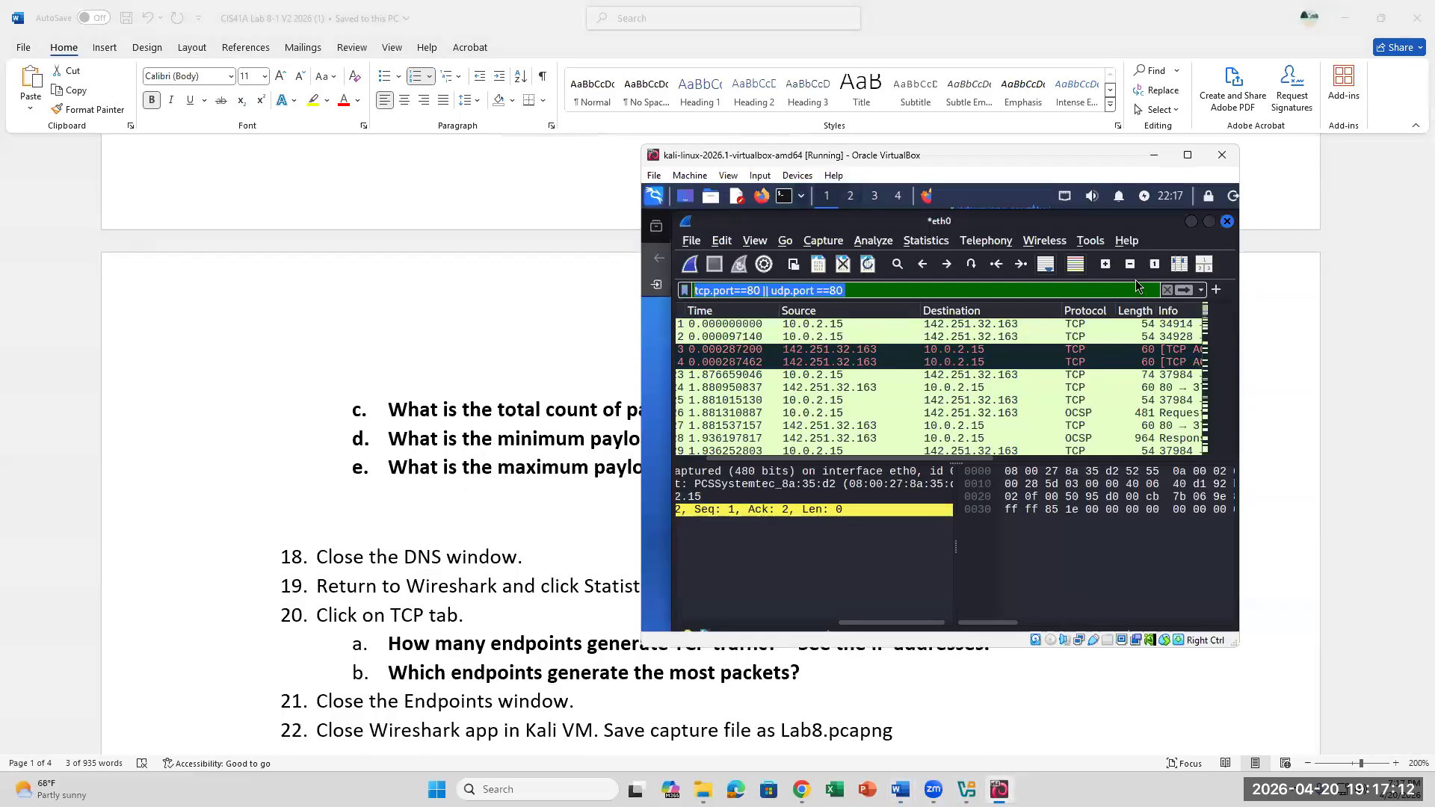
left_click(1226, 222)
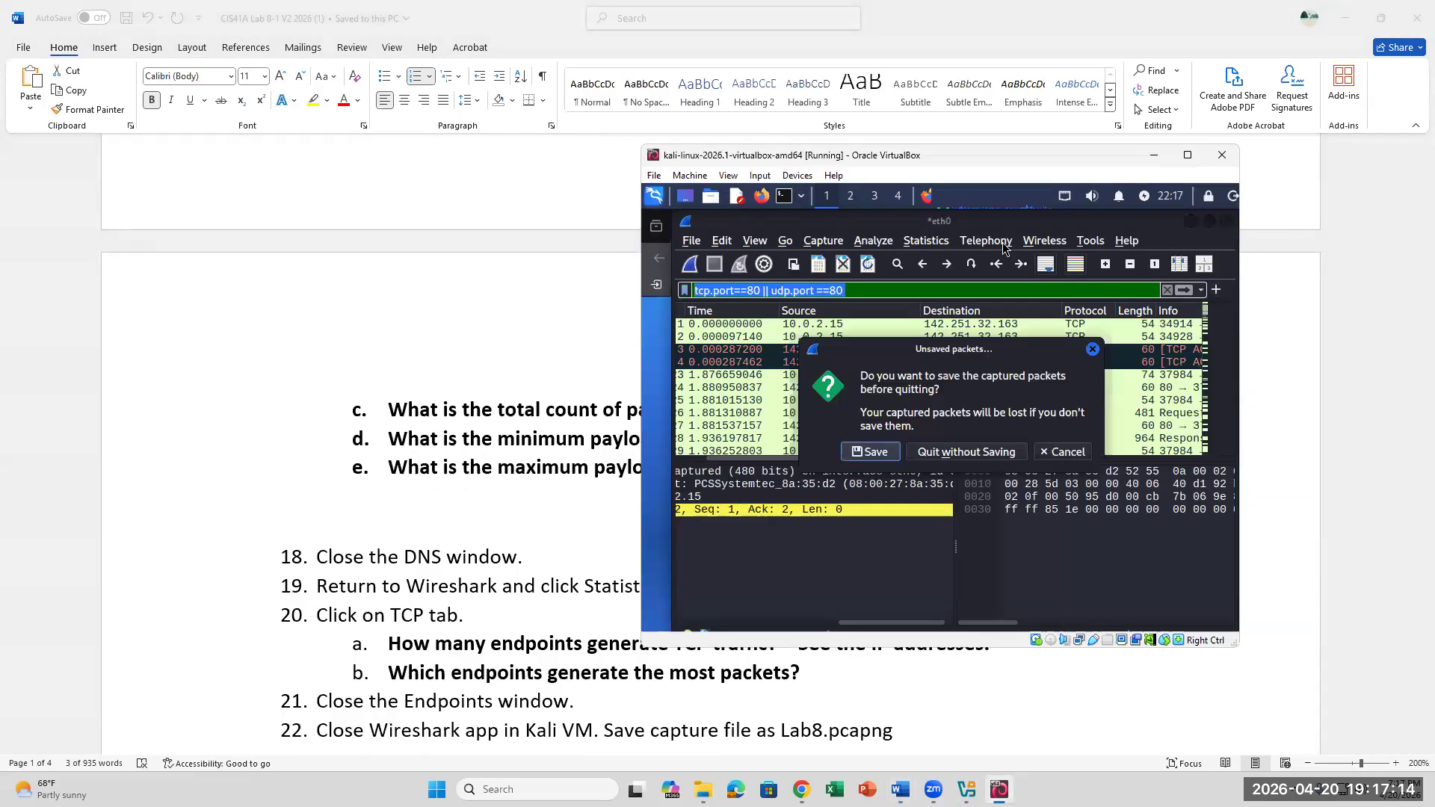
left_click(1062, 452)
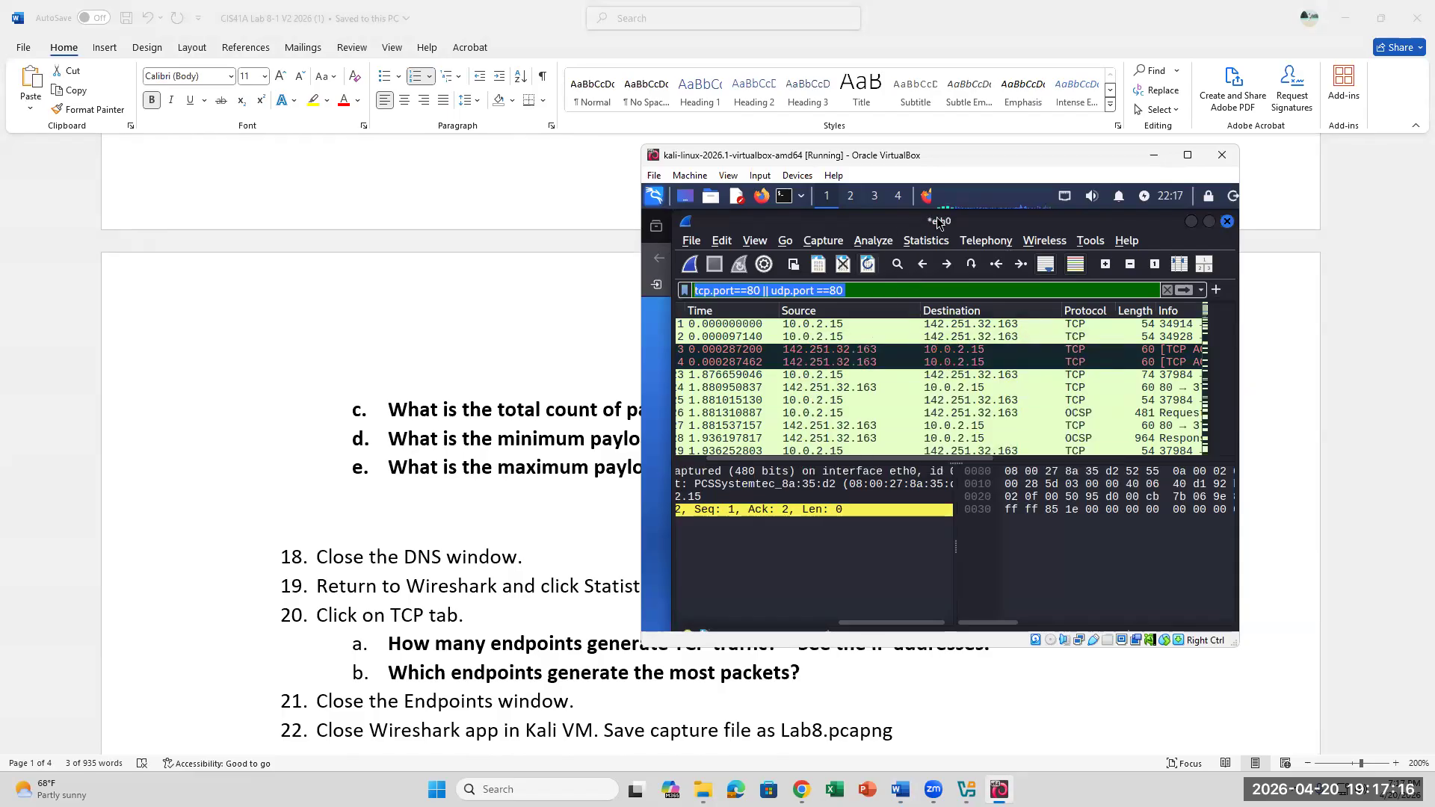
left_click(943, 243)
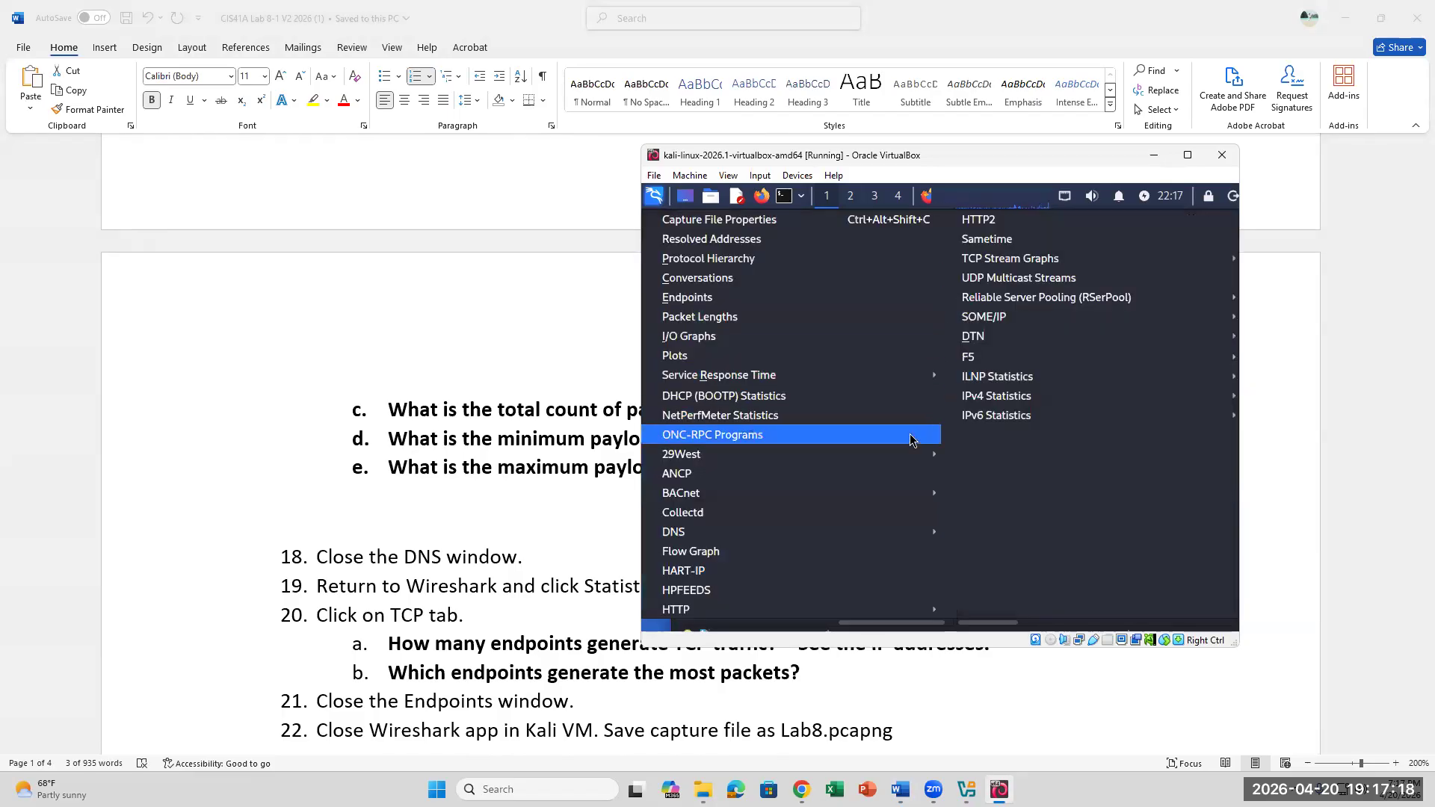
left_click(813, 297)
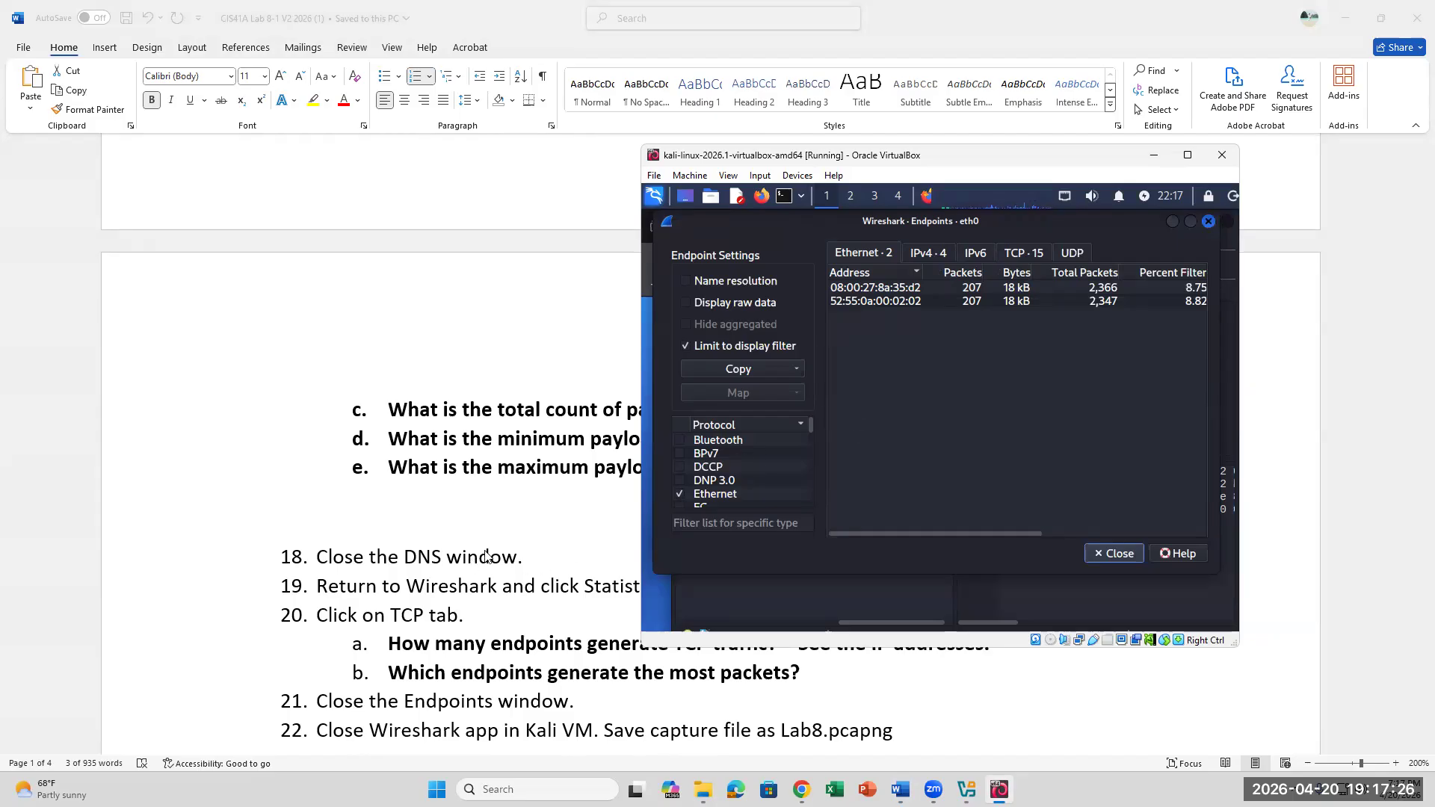
Read step 20 and question 20a on the endpoints generating TCP traffic in the lab document
left_click(623, 632)
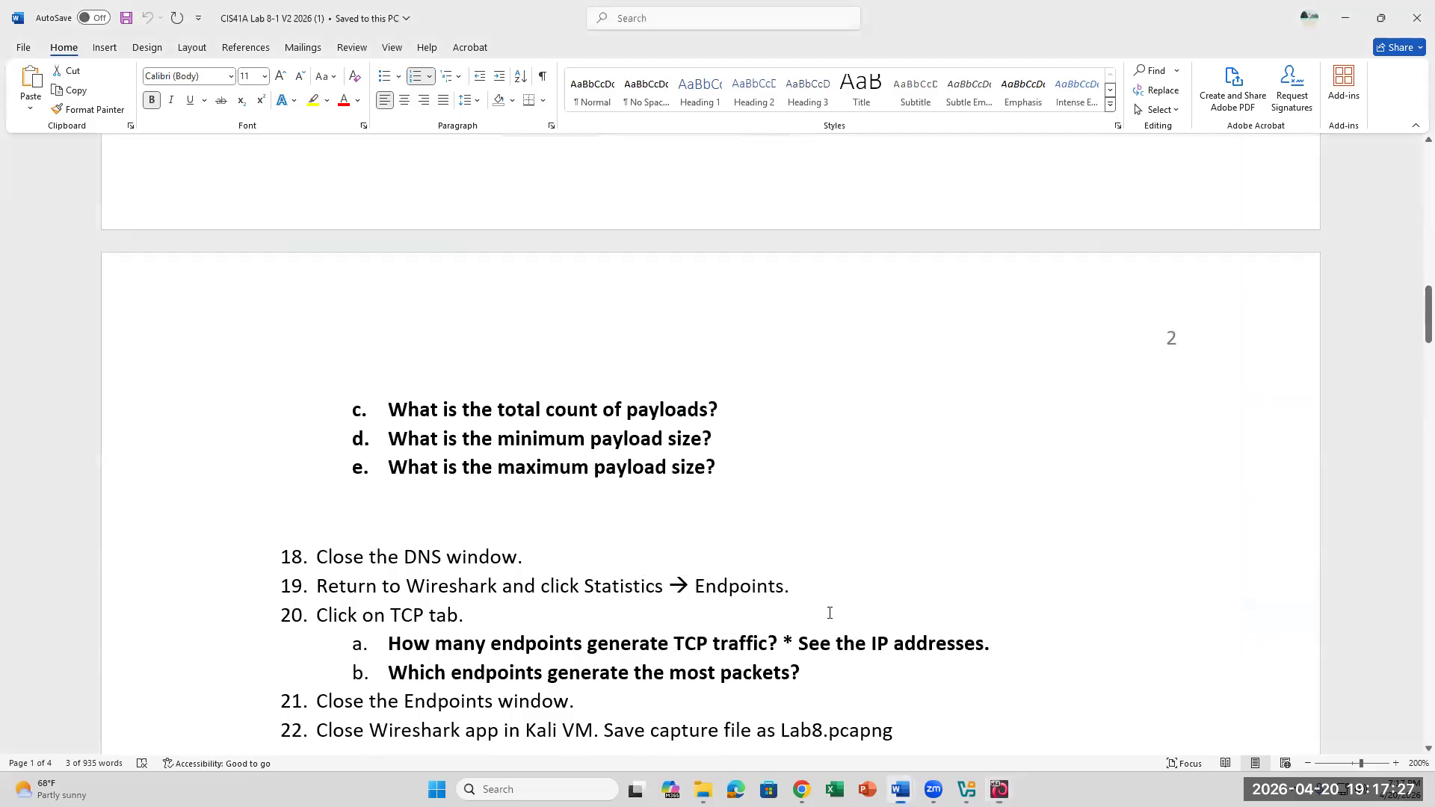
left_click(509, 619)
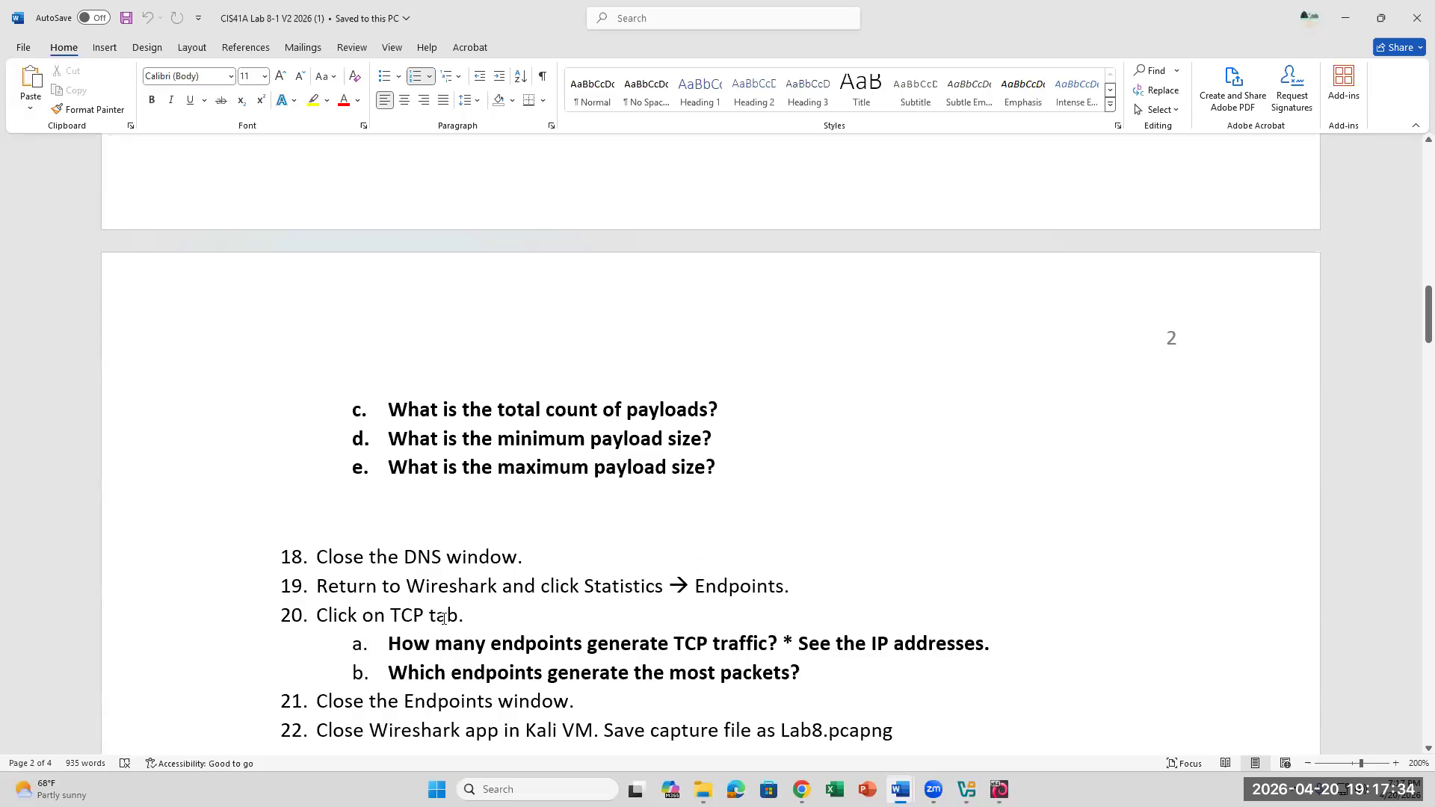
left_click(492, 618)
left_click_drag(389, 615, 498, 614)
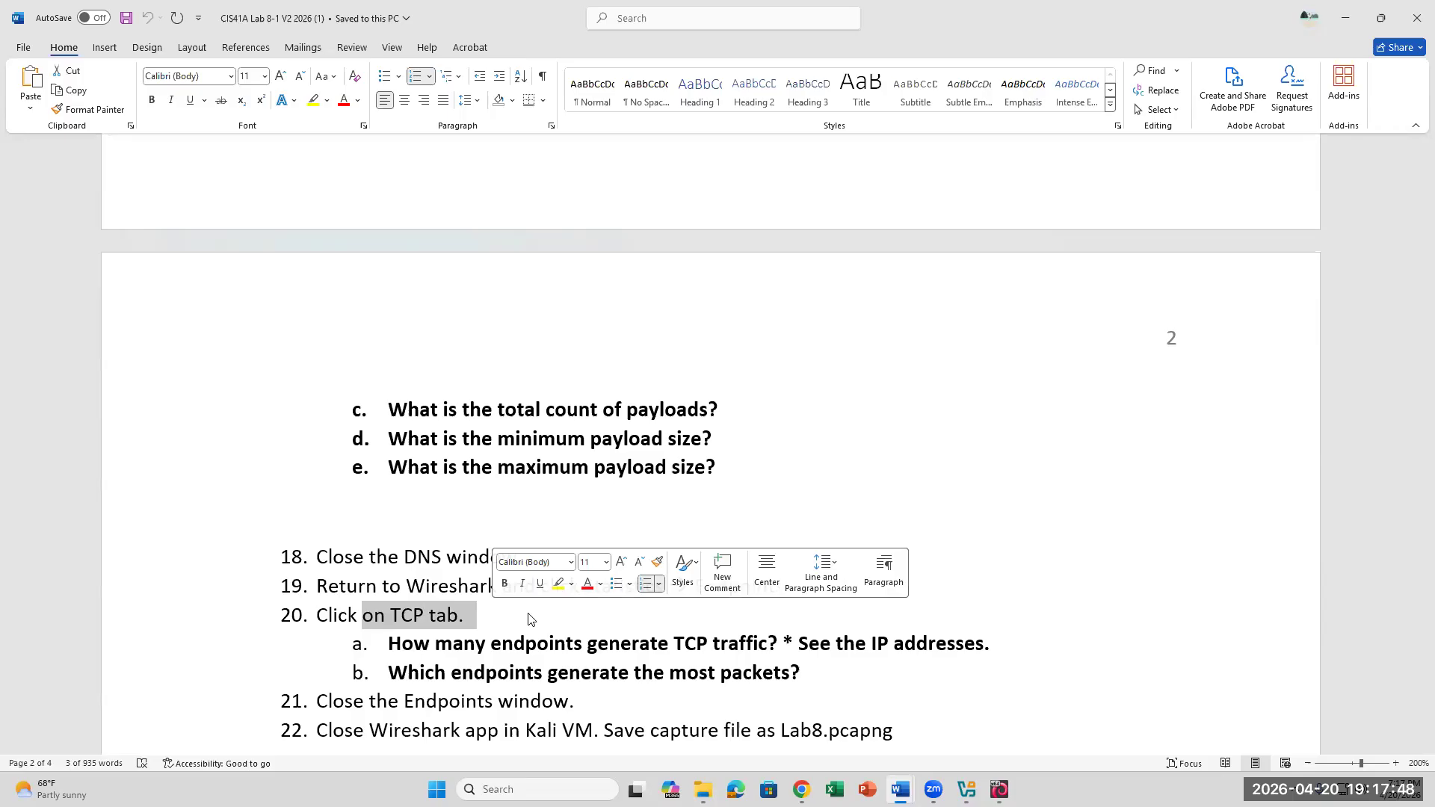
left_click(505, 620)
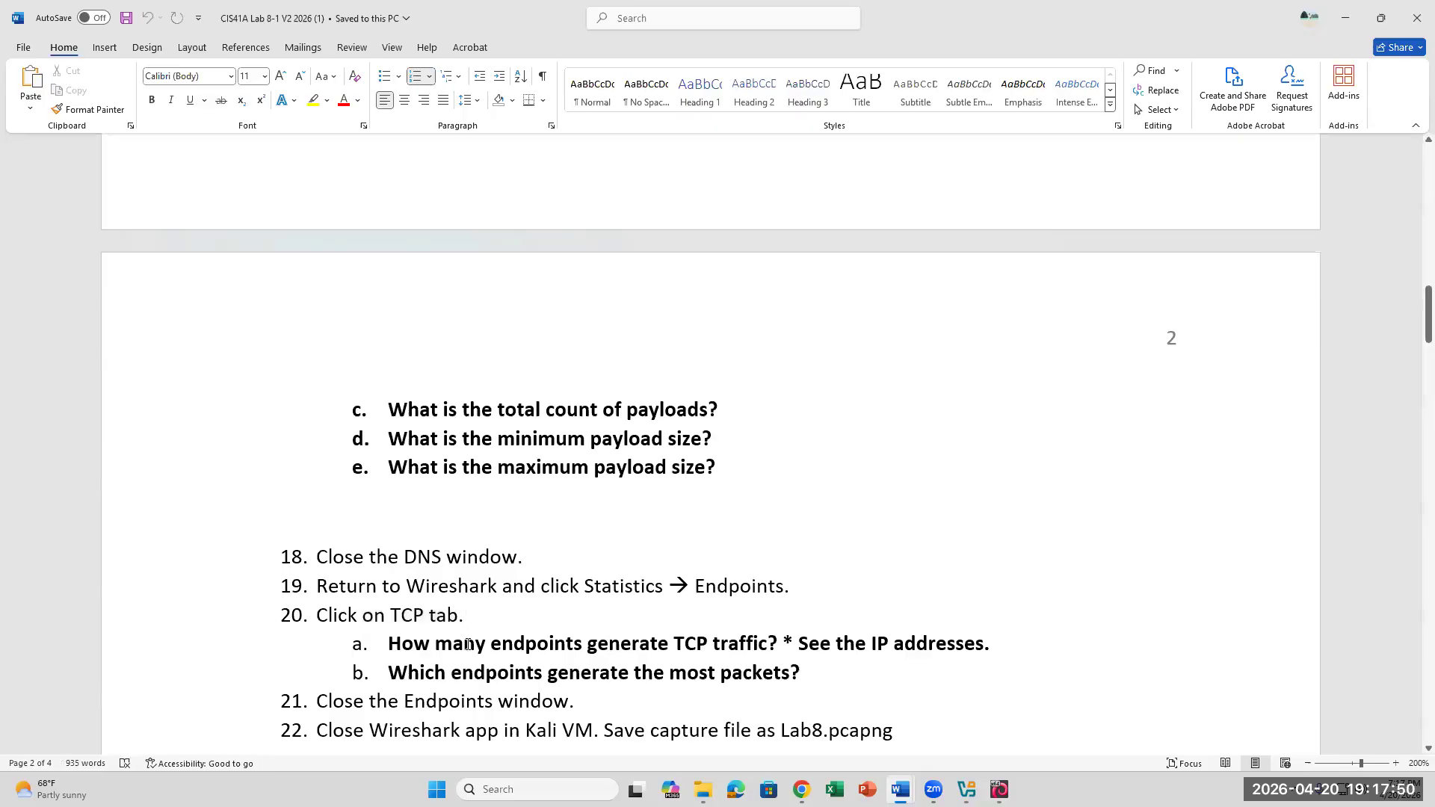
left_click_drag(453, 644, 768, 645)
scroll(764, 644, "down", 2)
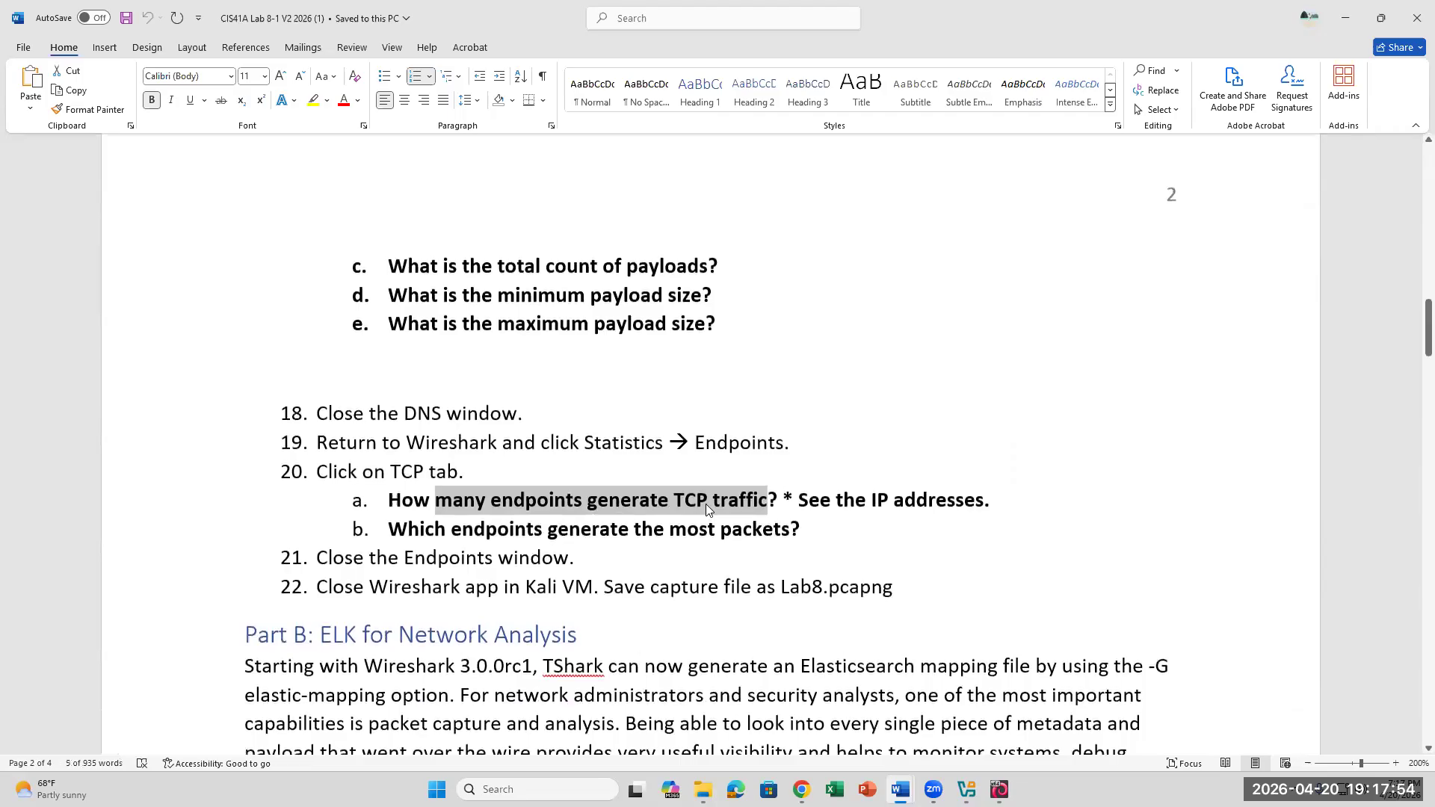
left_click(695, 506)
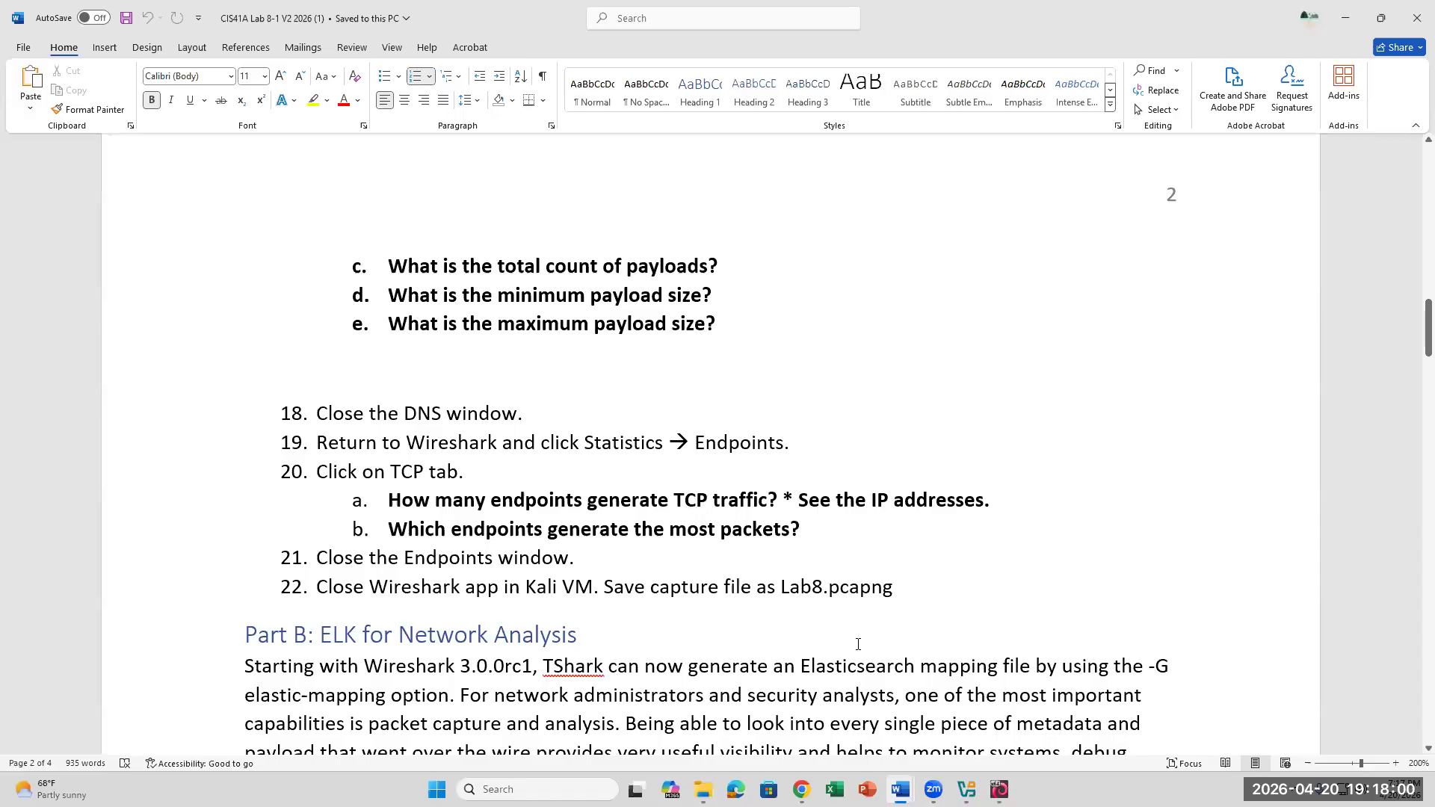
Show the TCP endpoints in the Kali VM and examine their IP addresses, checking the note in question 20a
key("alt+Tab")
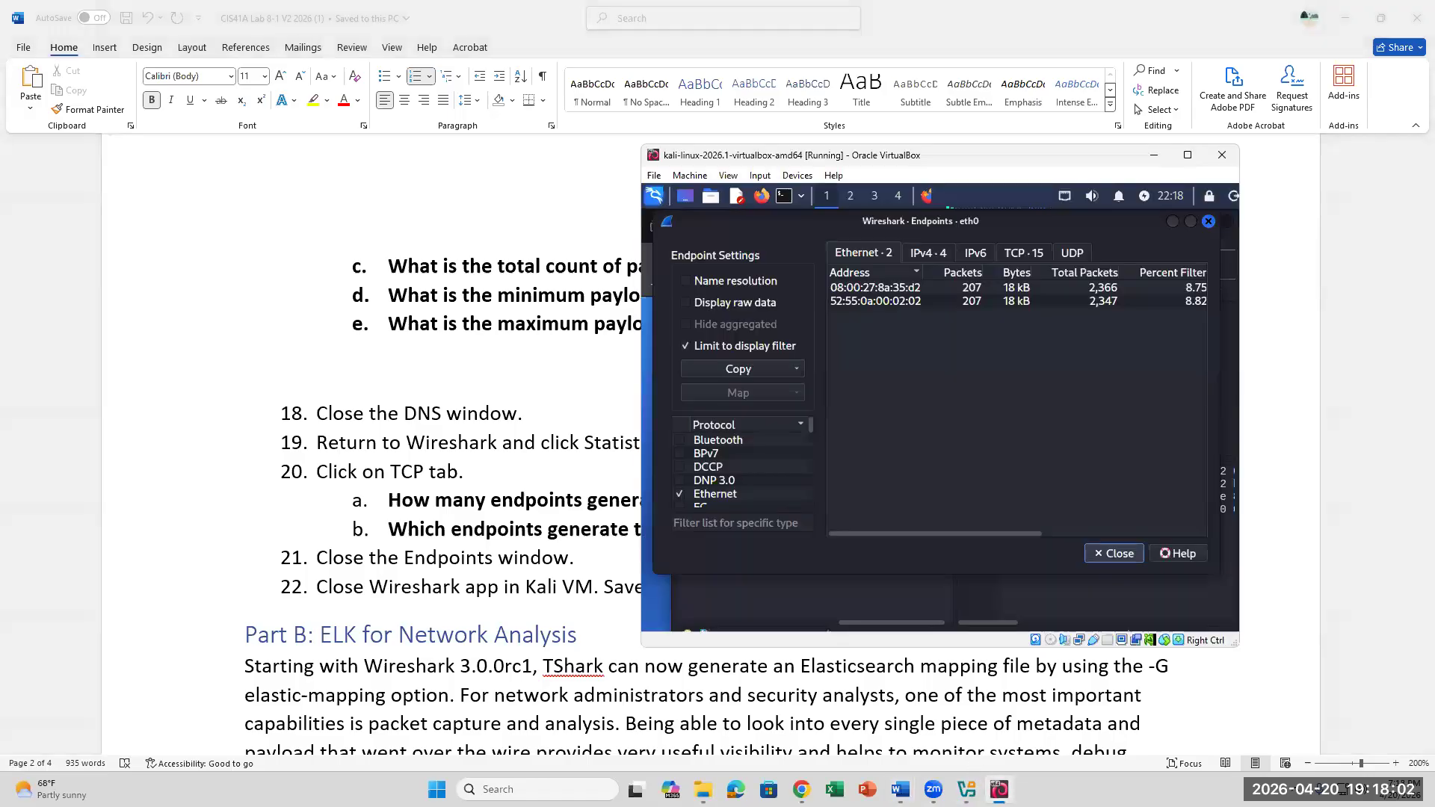
left_click(1019, 261)
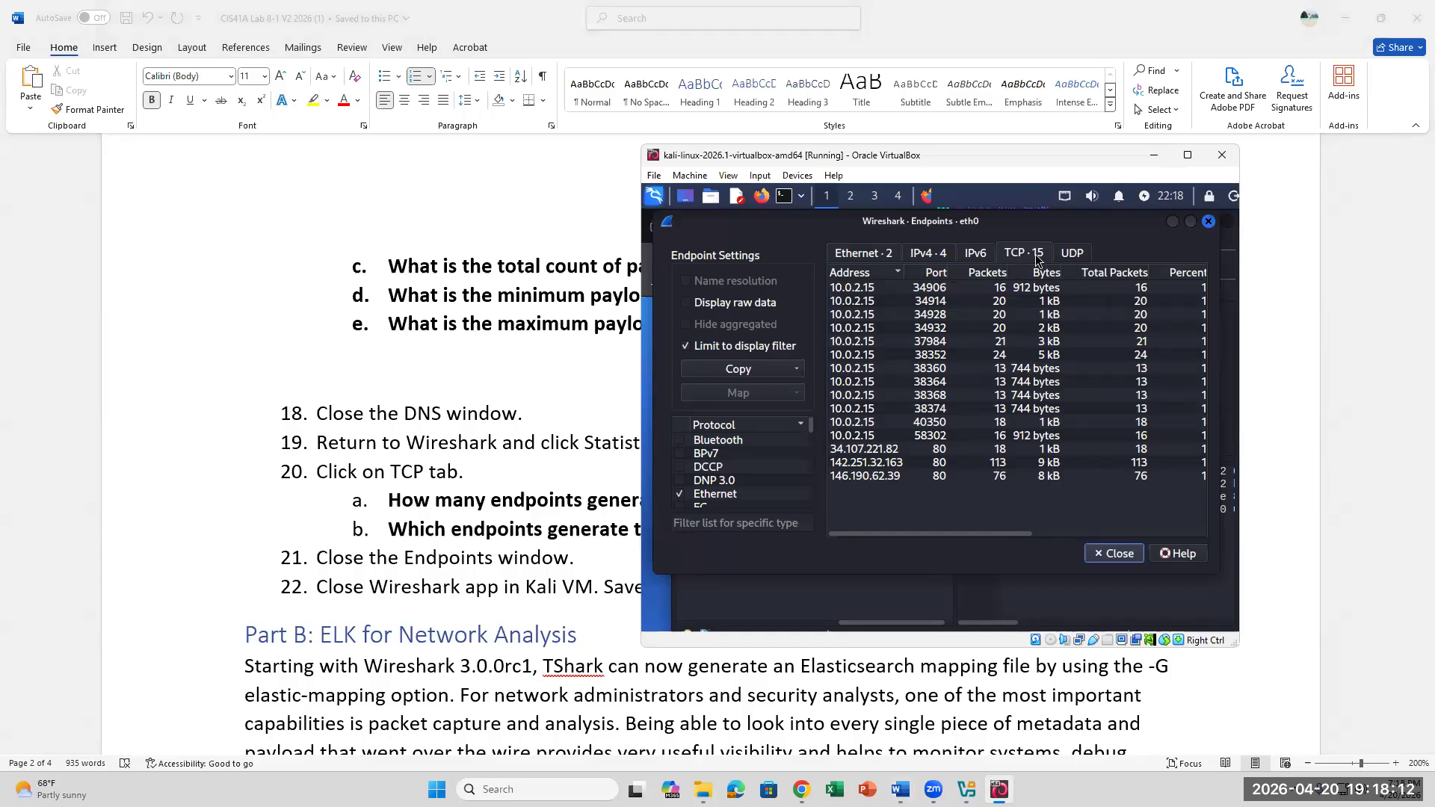
left_click(591, 558)
left_click_drag(783, 500, 991, 500)
key("alt+Tab")
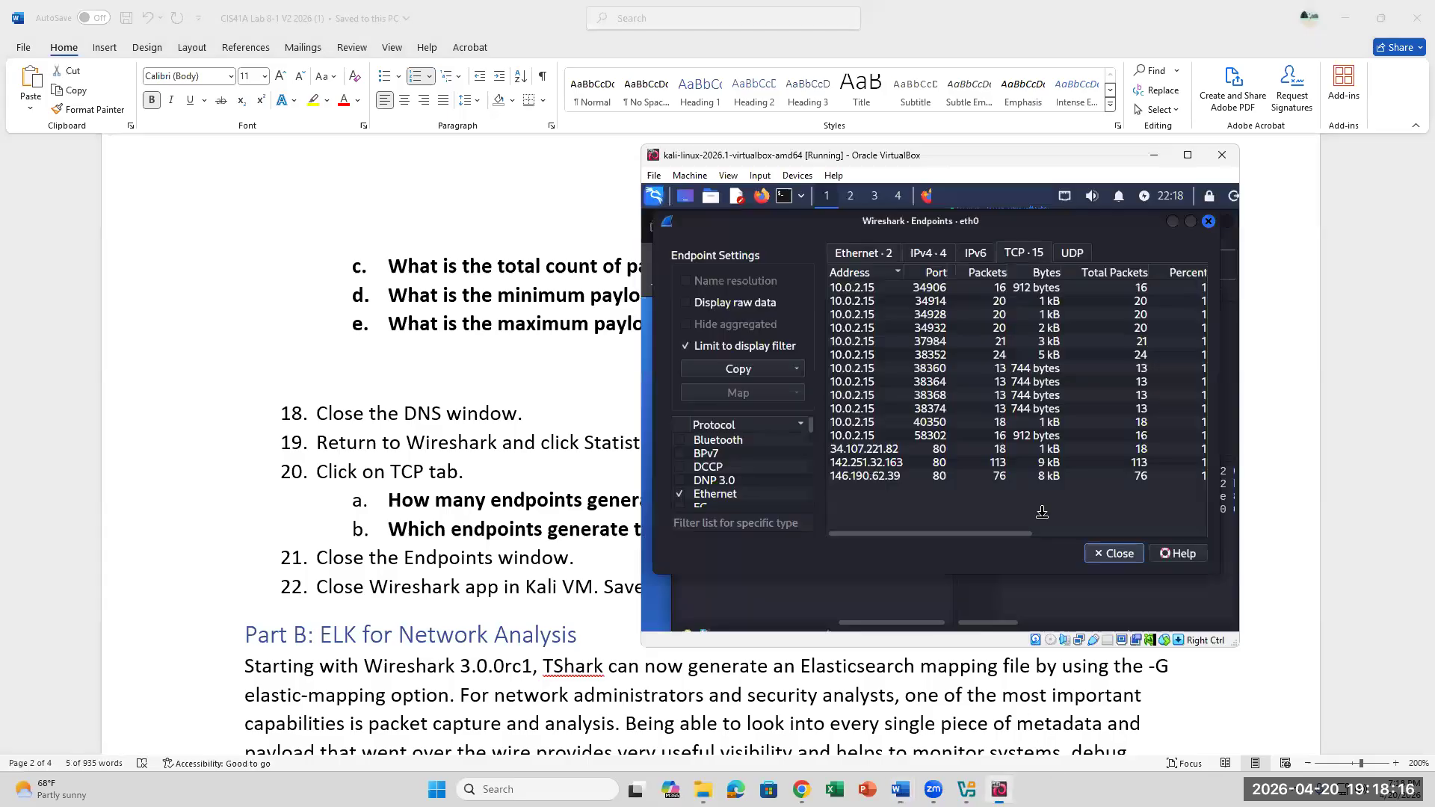
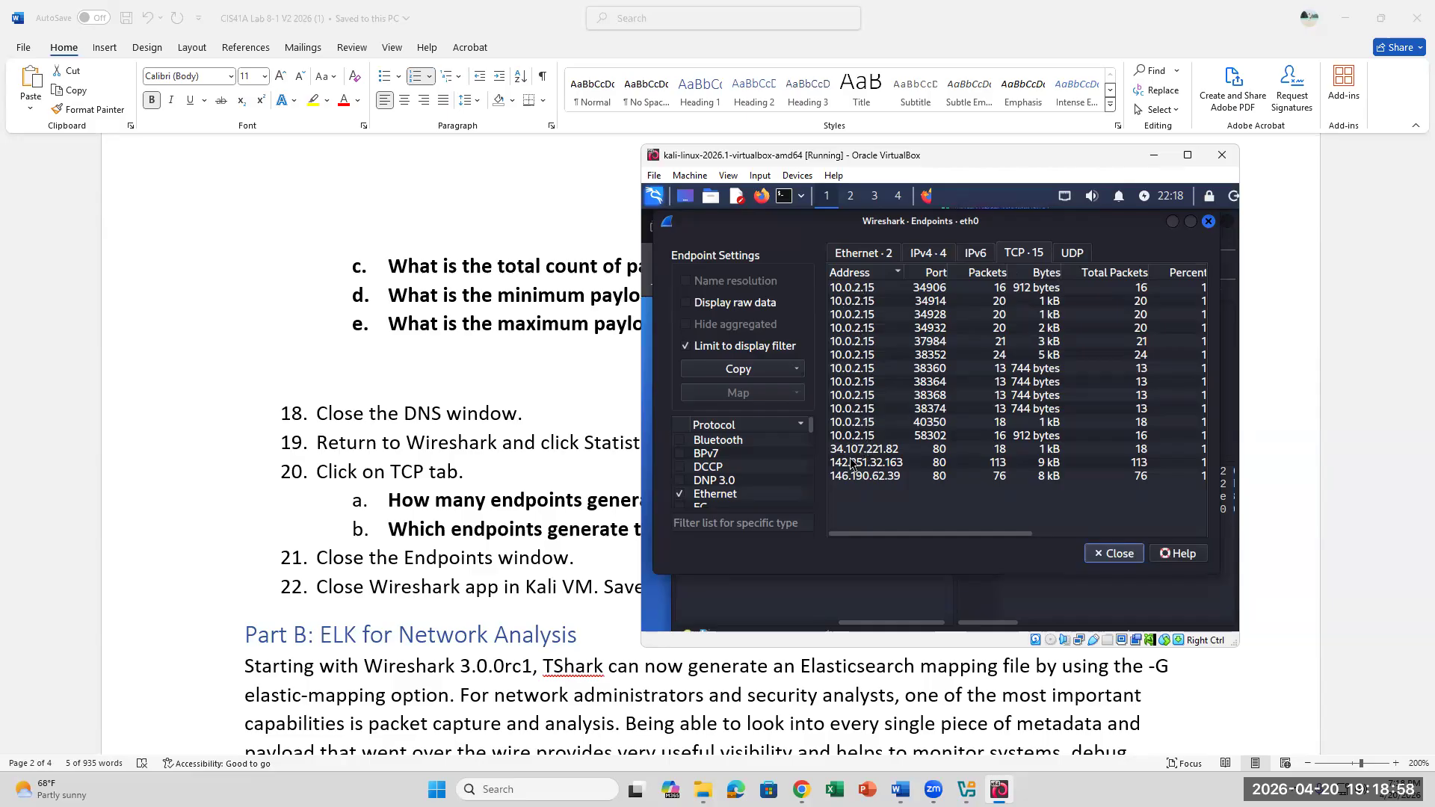
Read question 20b in the lab document and compare the packet counts of the port 80 TCP endpoints in the Kali VM
left_click(503, 541)
left_click_drag(801, 531, 453, 530)
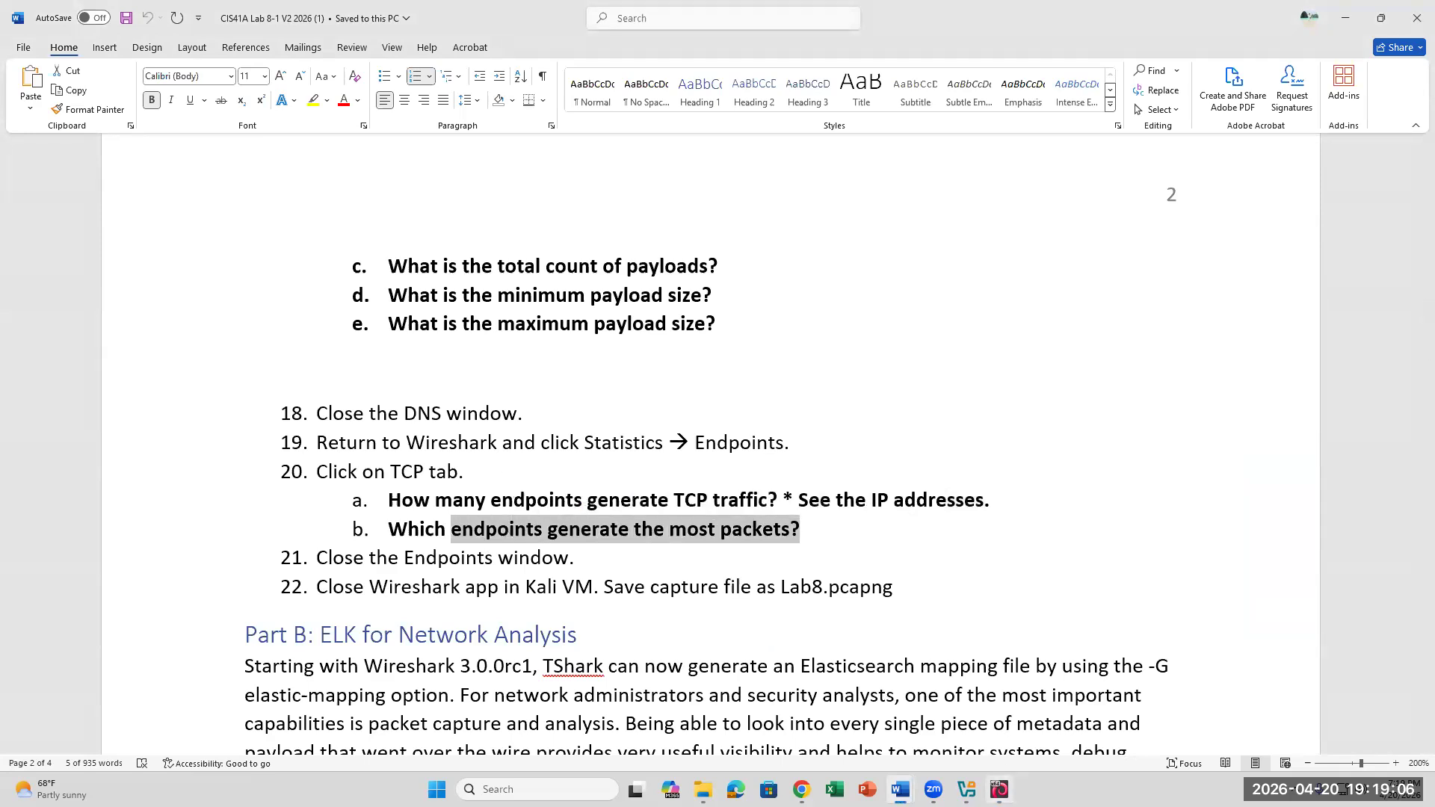
left_click(999, 789)
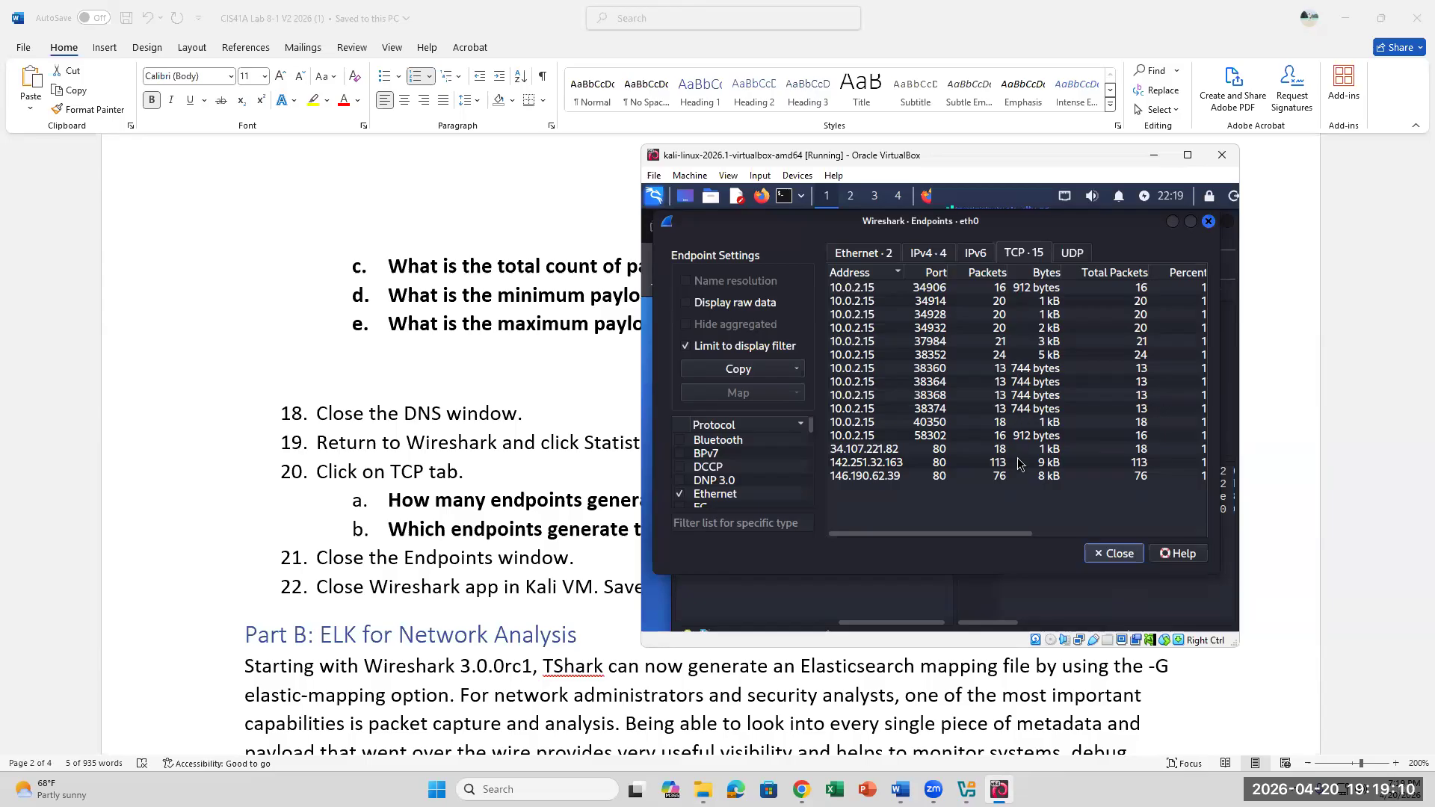
left_click(858, 467)
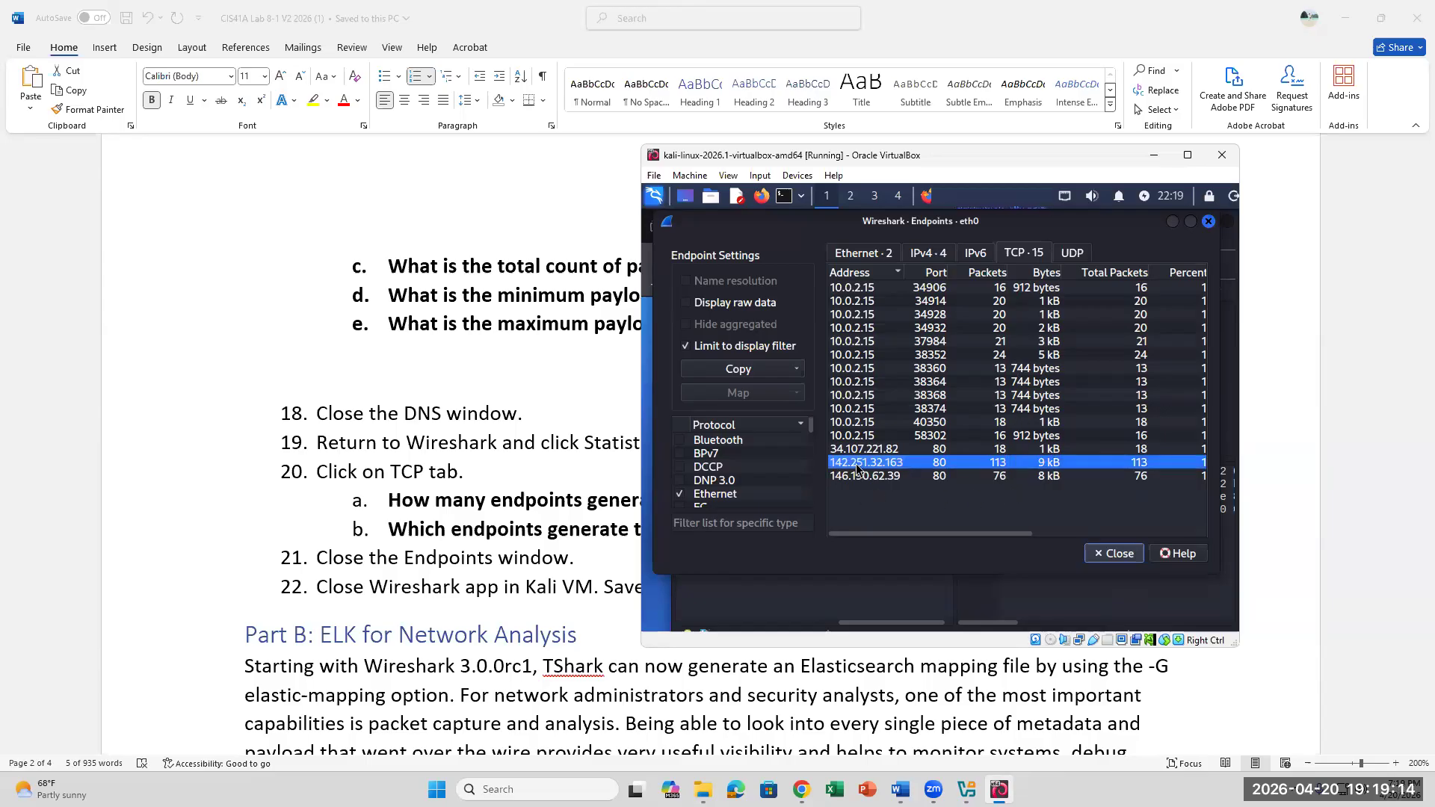
left_click(996, 478)
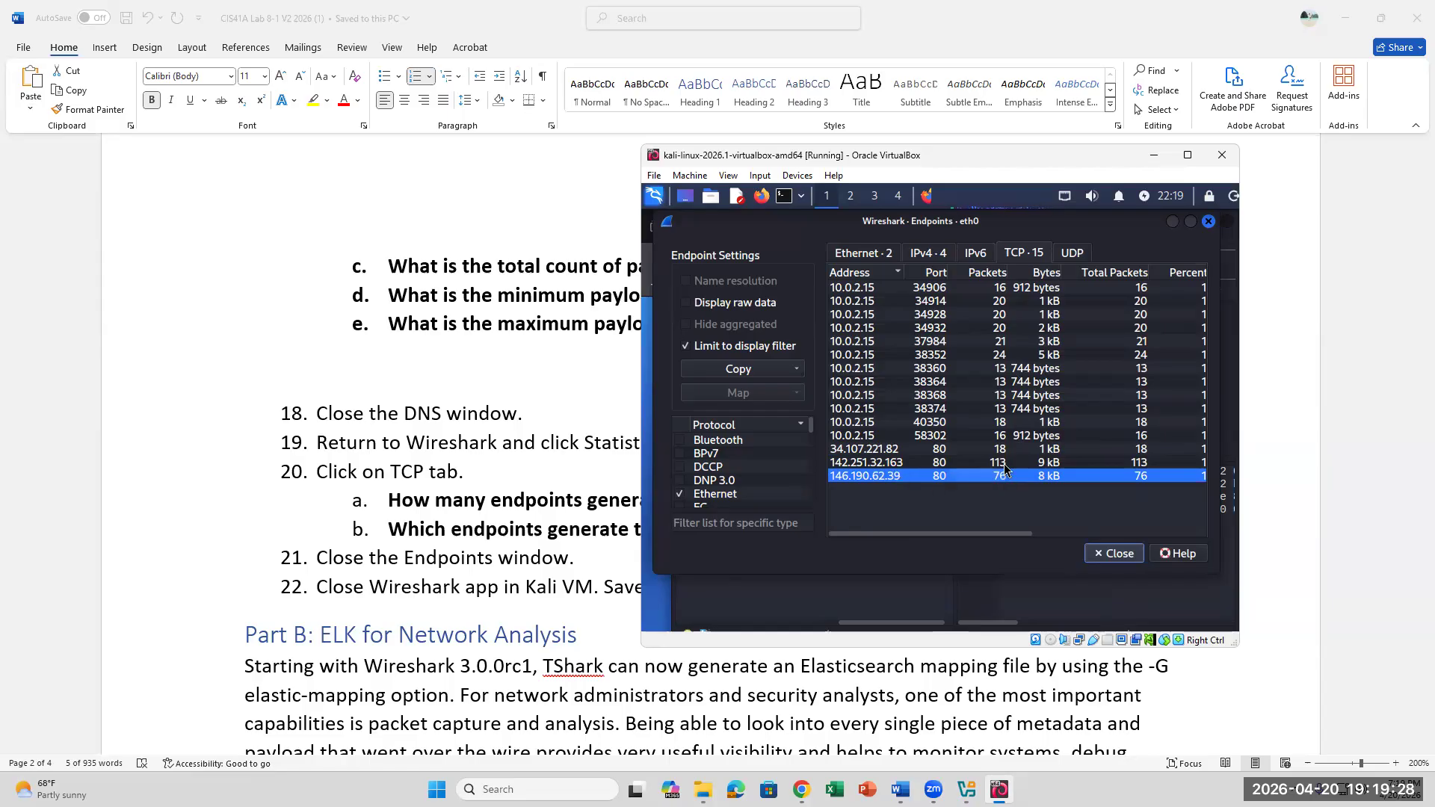
left_click(1005, 464)
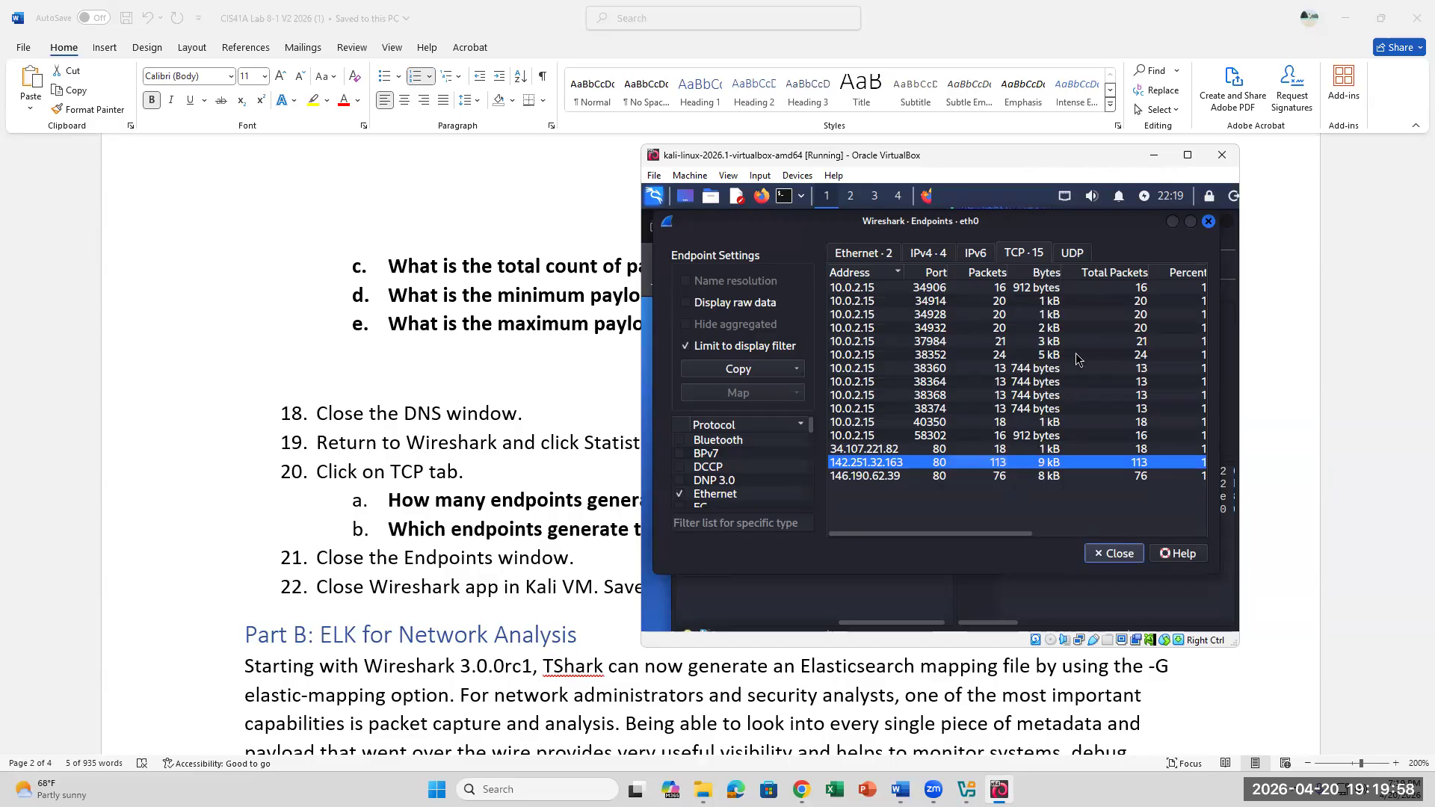
Examine the byte counts of the 10.0.2.15 endpoints and the Tx Packets and Tx Bytes columns of the TCP endpoints
left_click(1044, 372)
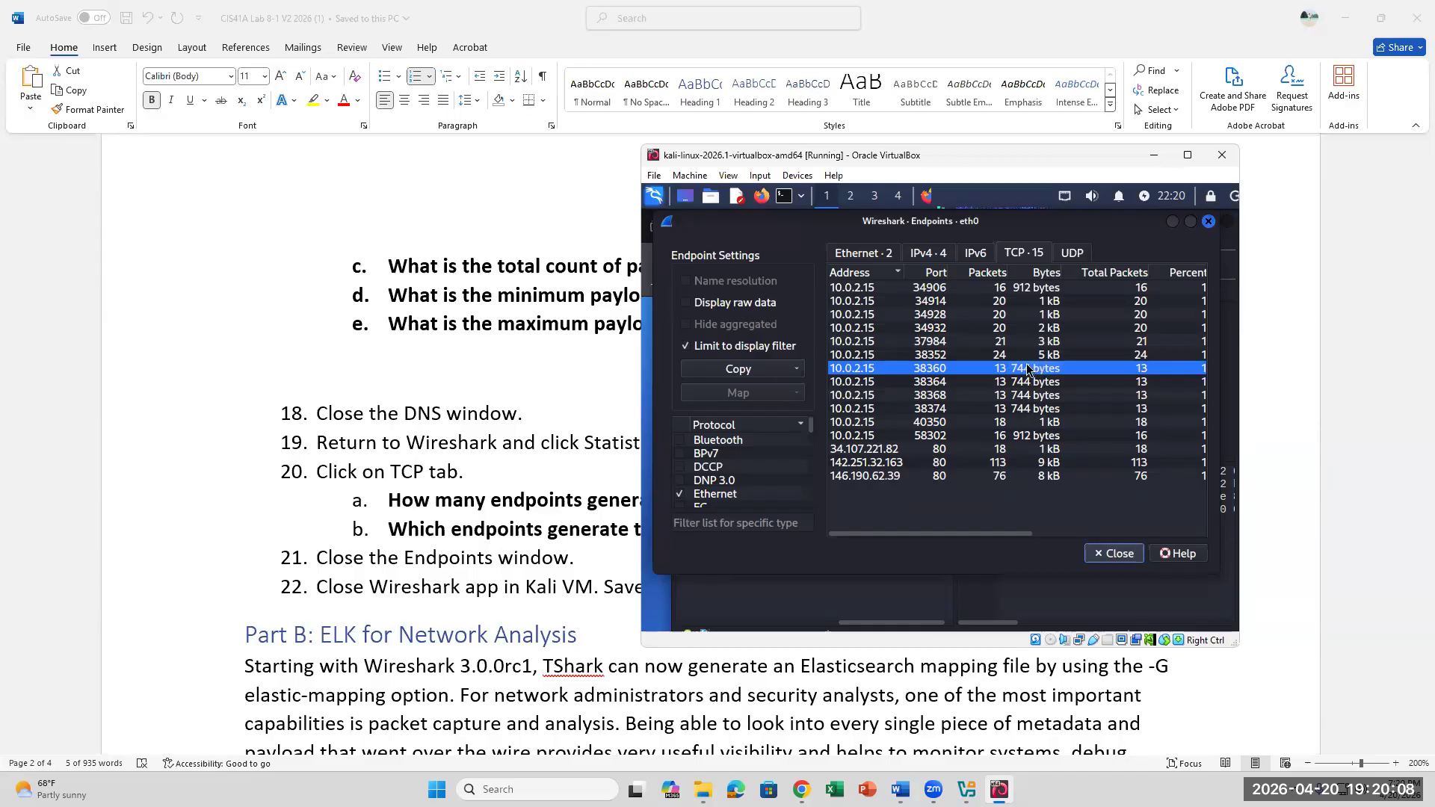
left_click(1025, 290)
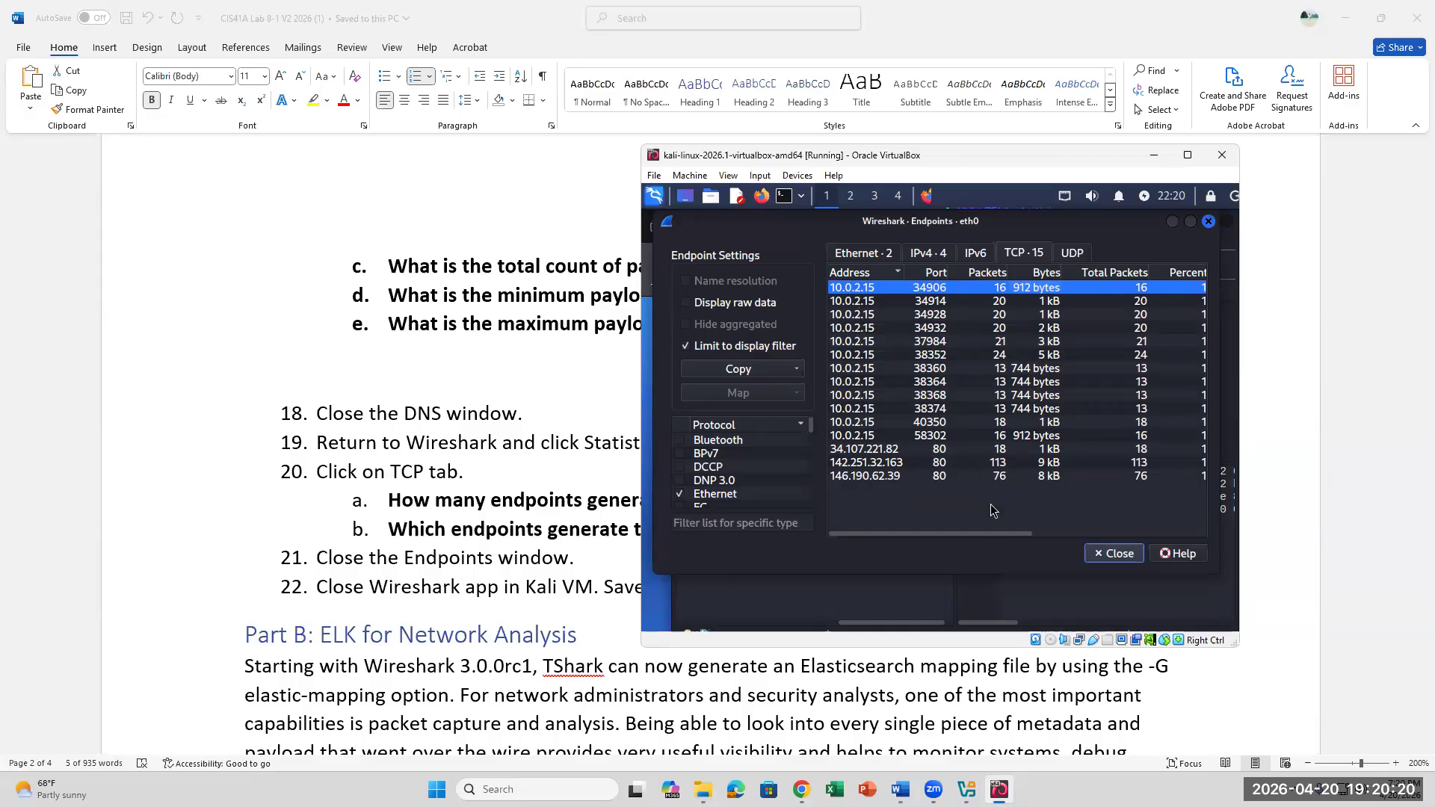
left_click_drag(992, 532, 1117, 533)
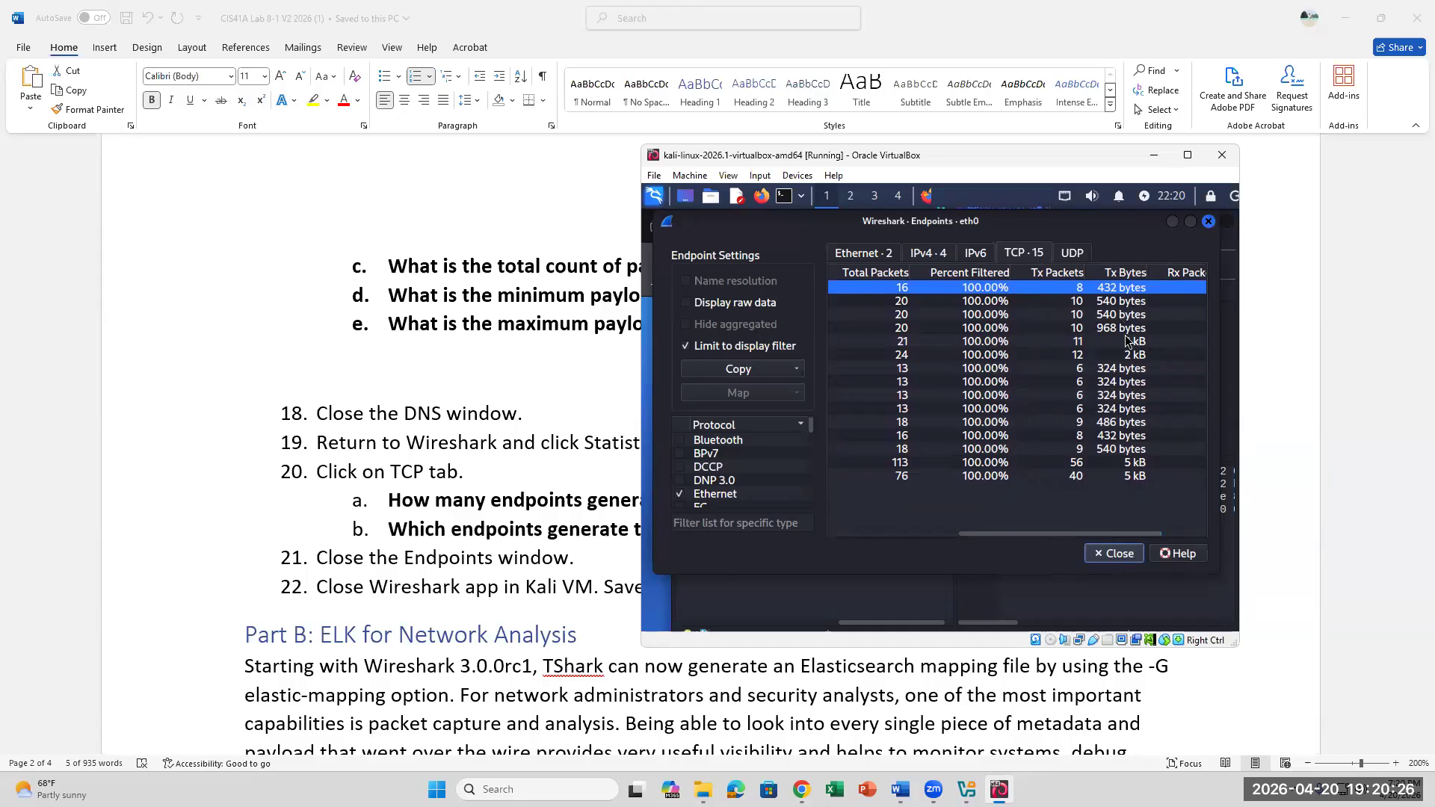
left_click_drag(981, 535, 759, 535)
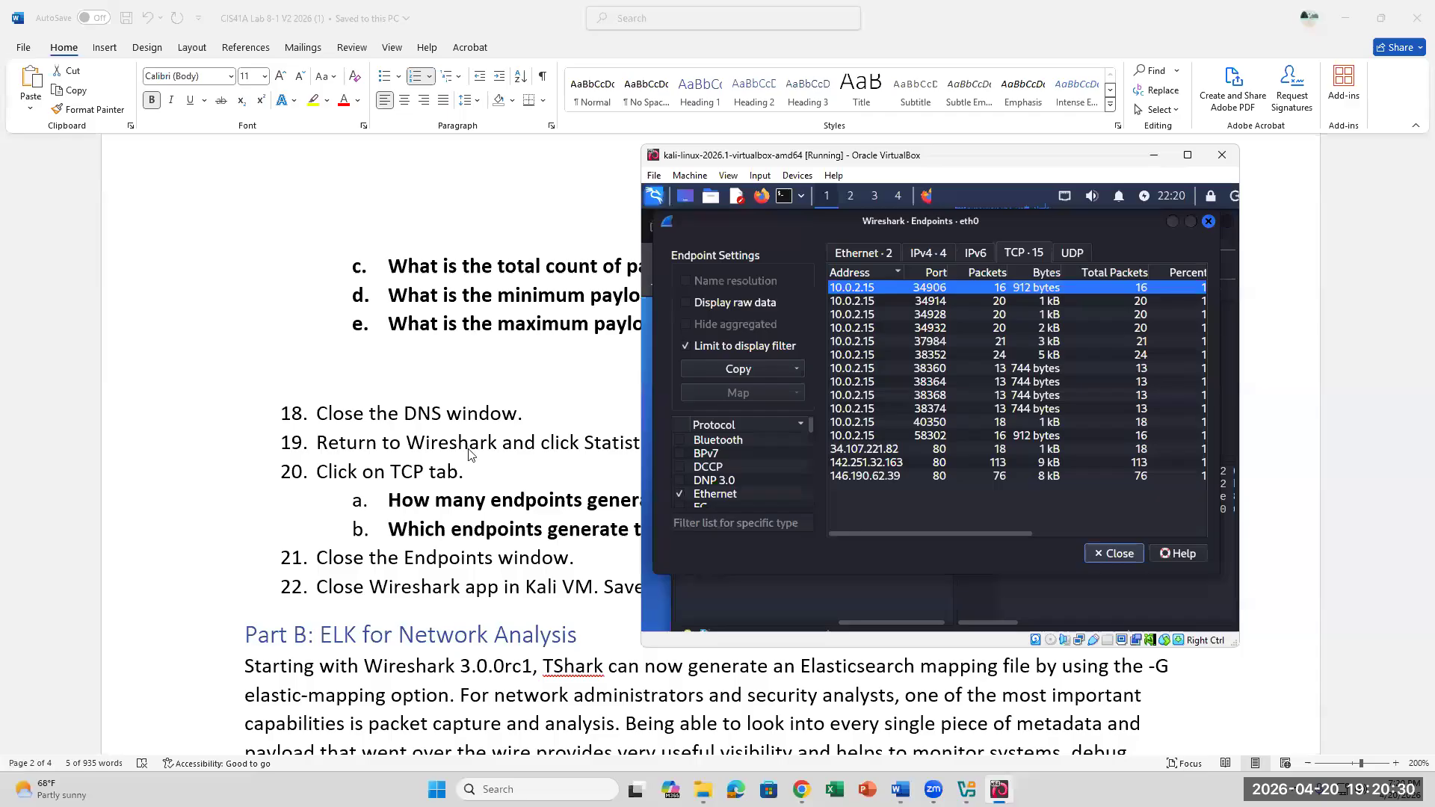
Read question 20b and steps 21 and 22 in the lab document, and close the Endpoints window in the Kali VM
left_click_drag(501, 538, 800, 530)
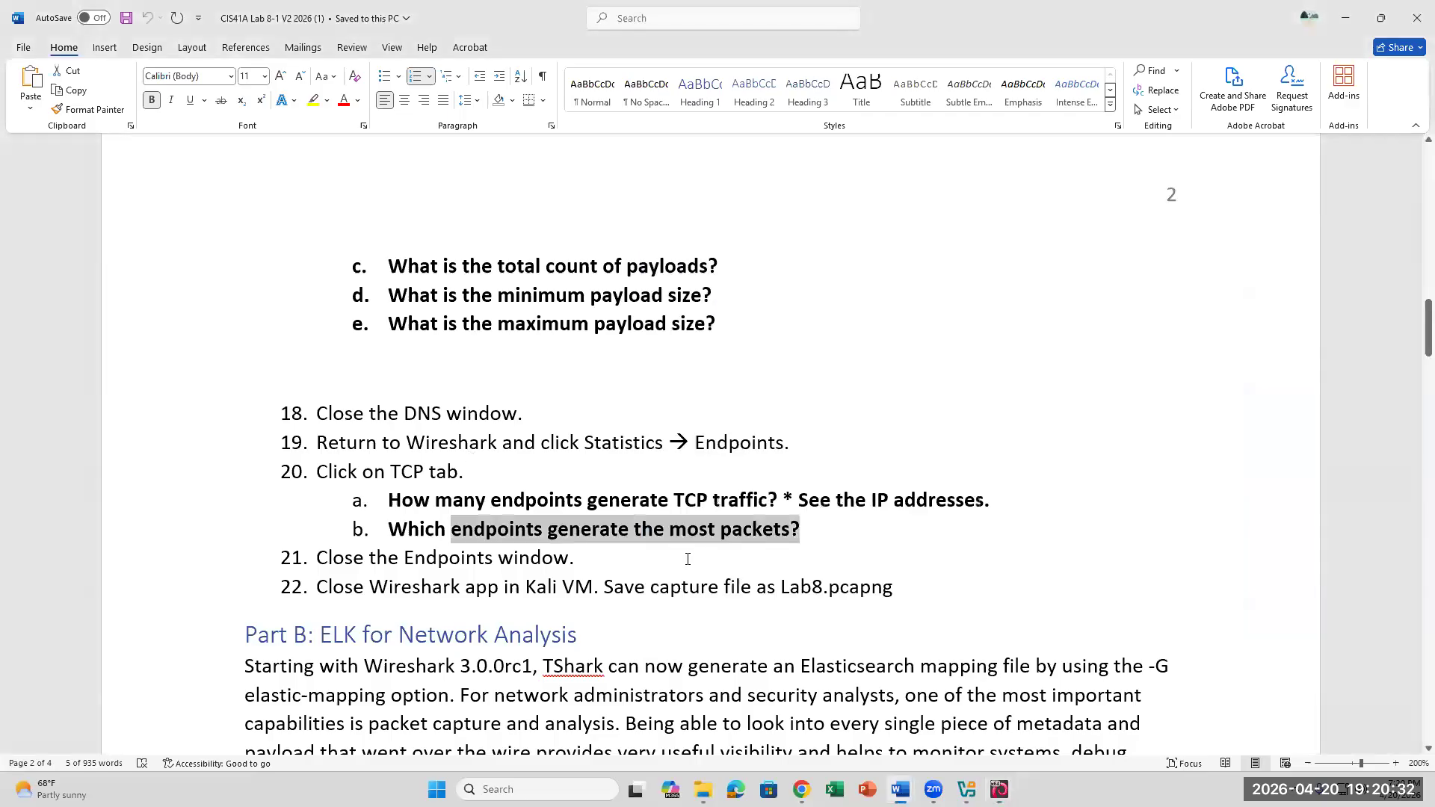
scroll(688, 560, "down", 1)
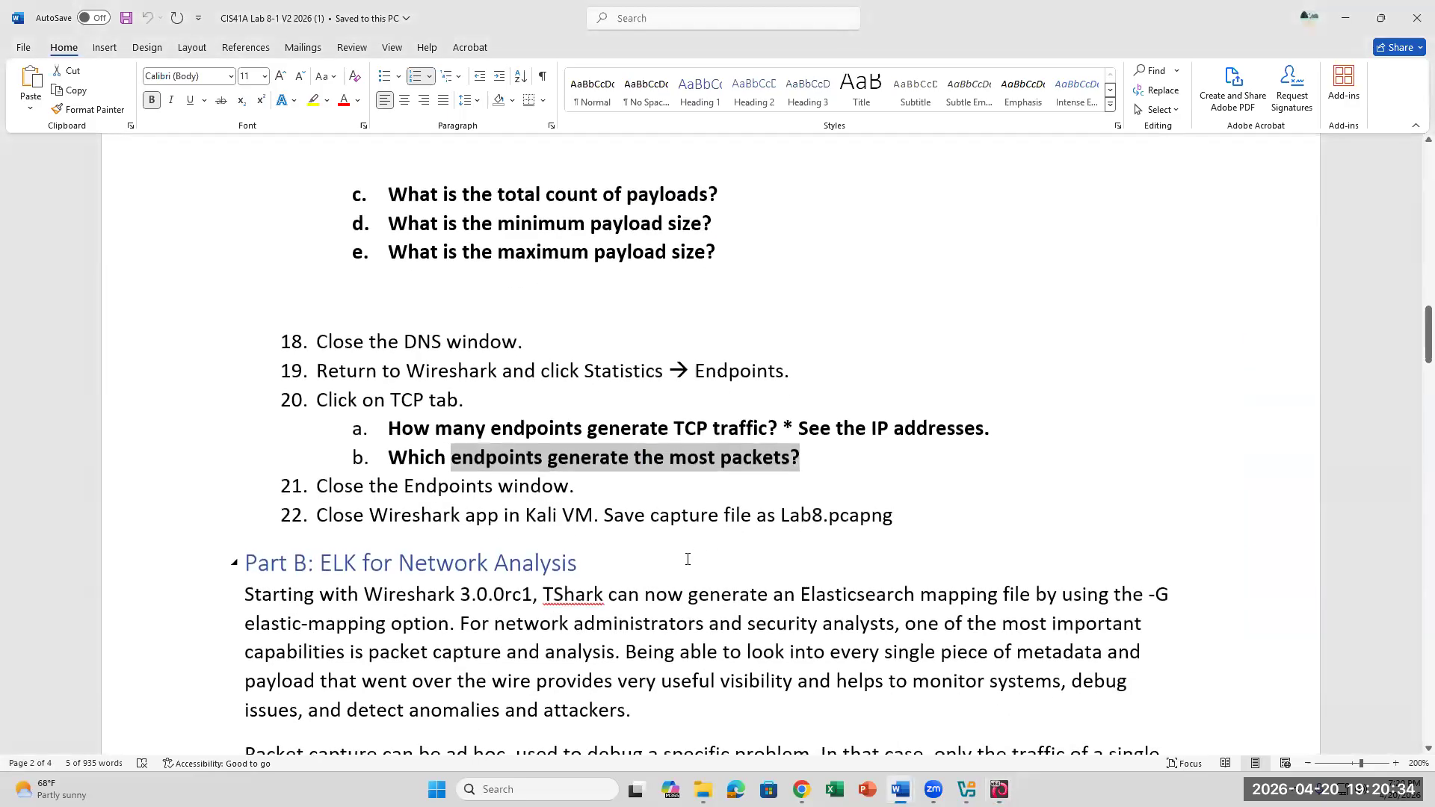
scroll(687, 559, "down", 1)
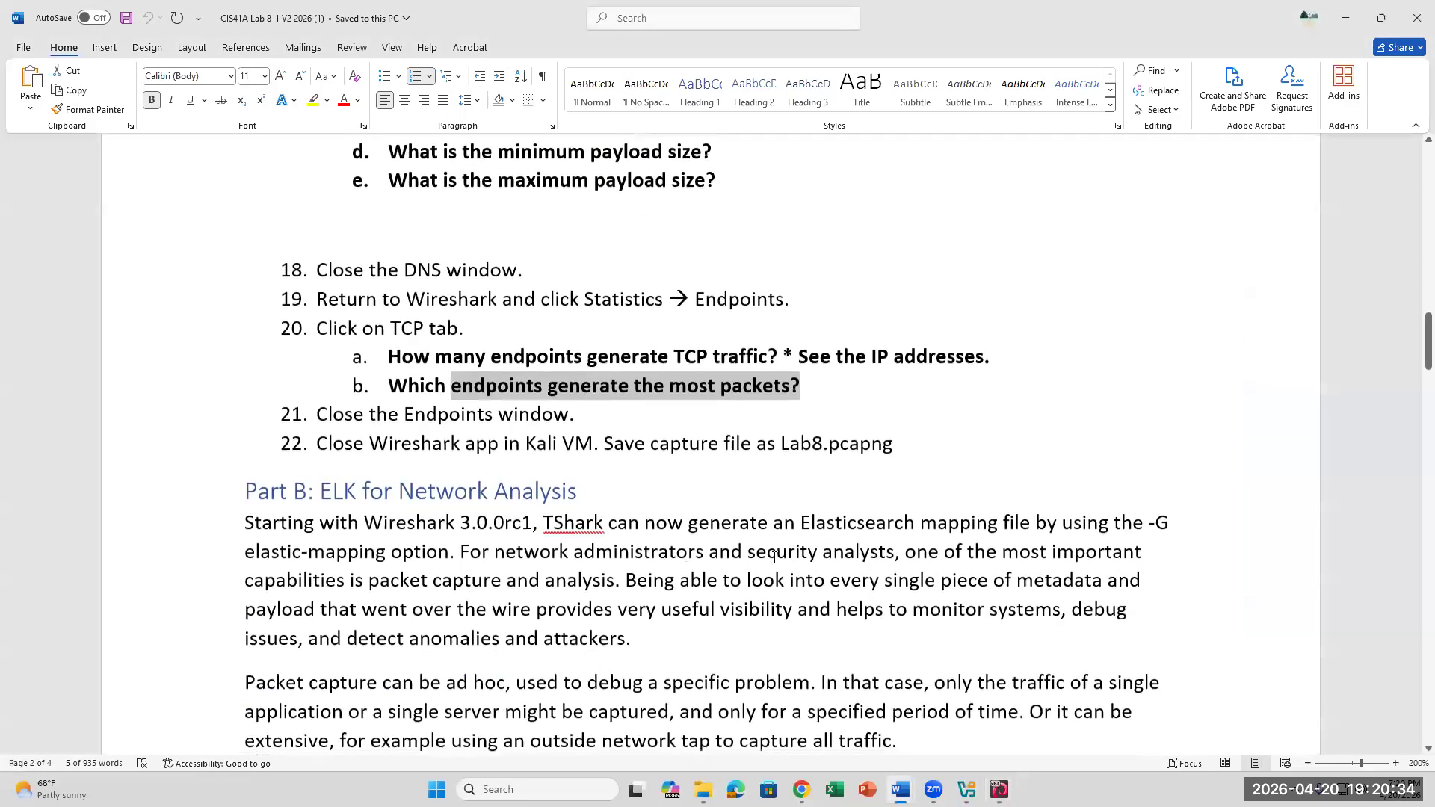
left_click(911, 438)
left_click(966, 789)
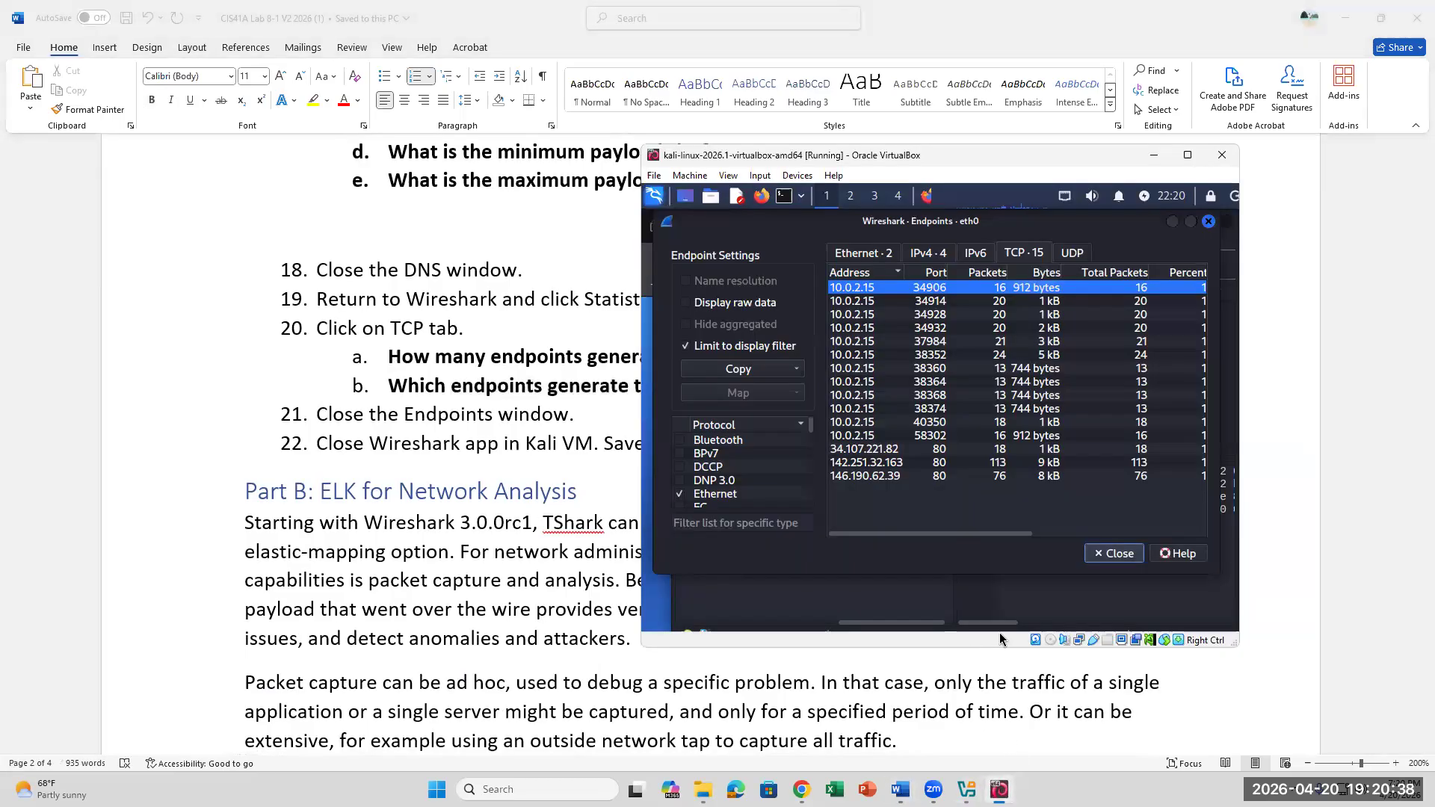
left_click(1115, 553)
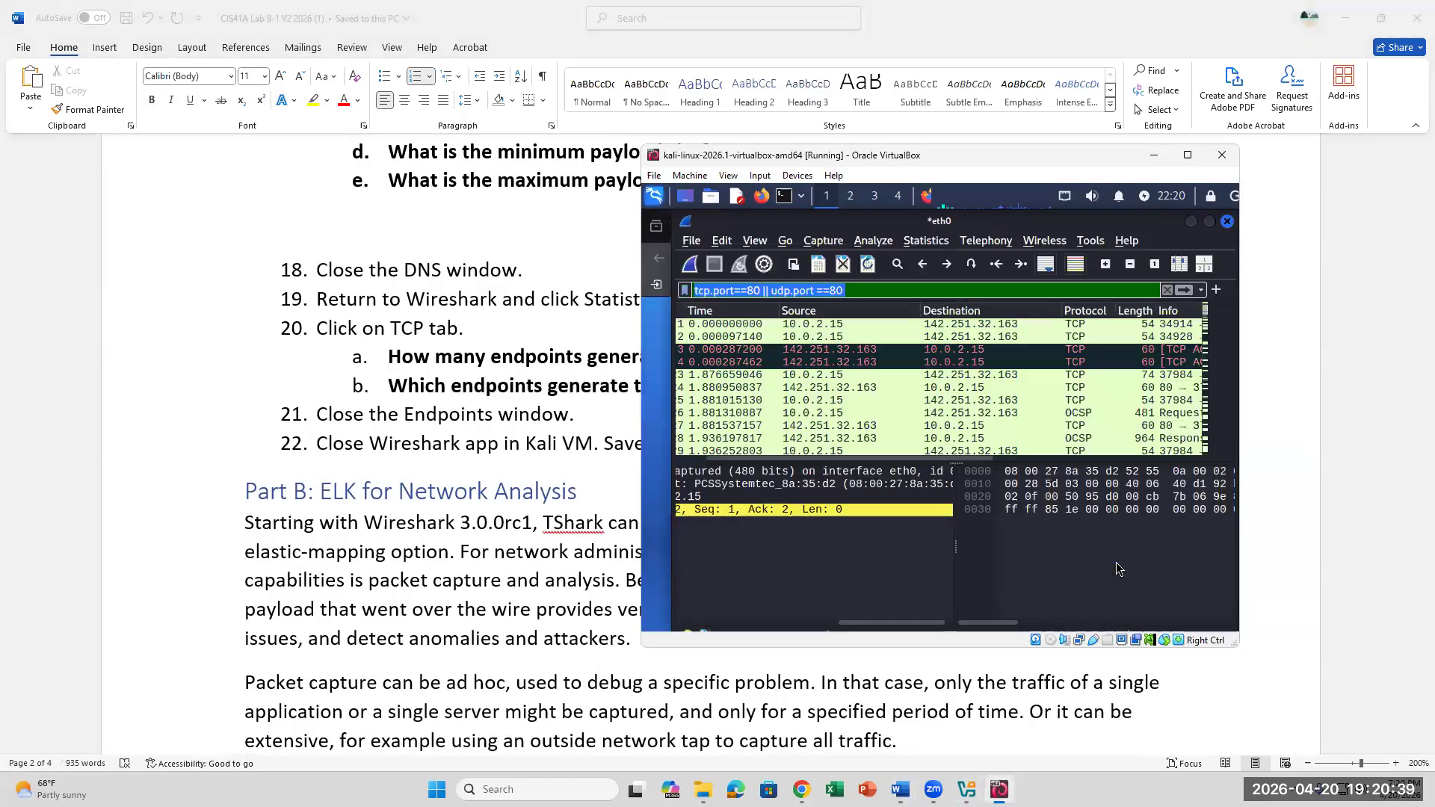
Close Wireshark in the Kali VM, choose to save the capture, and keep /home/kali as the save location
left_click(1227, 222)
left_click(1074, 452)
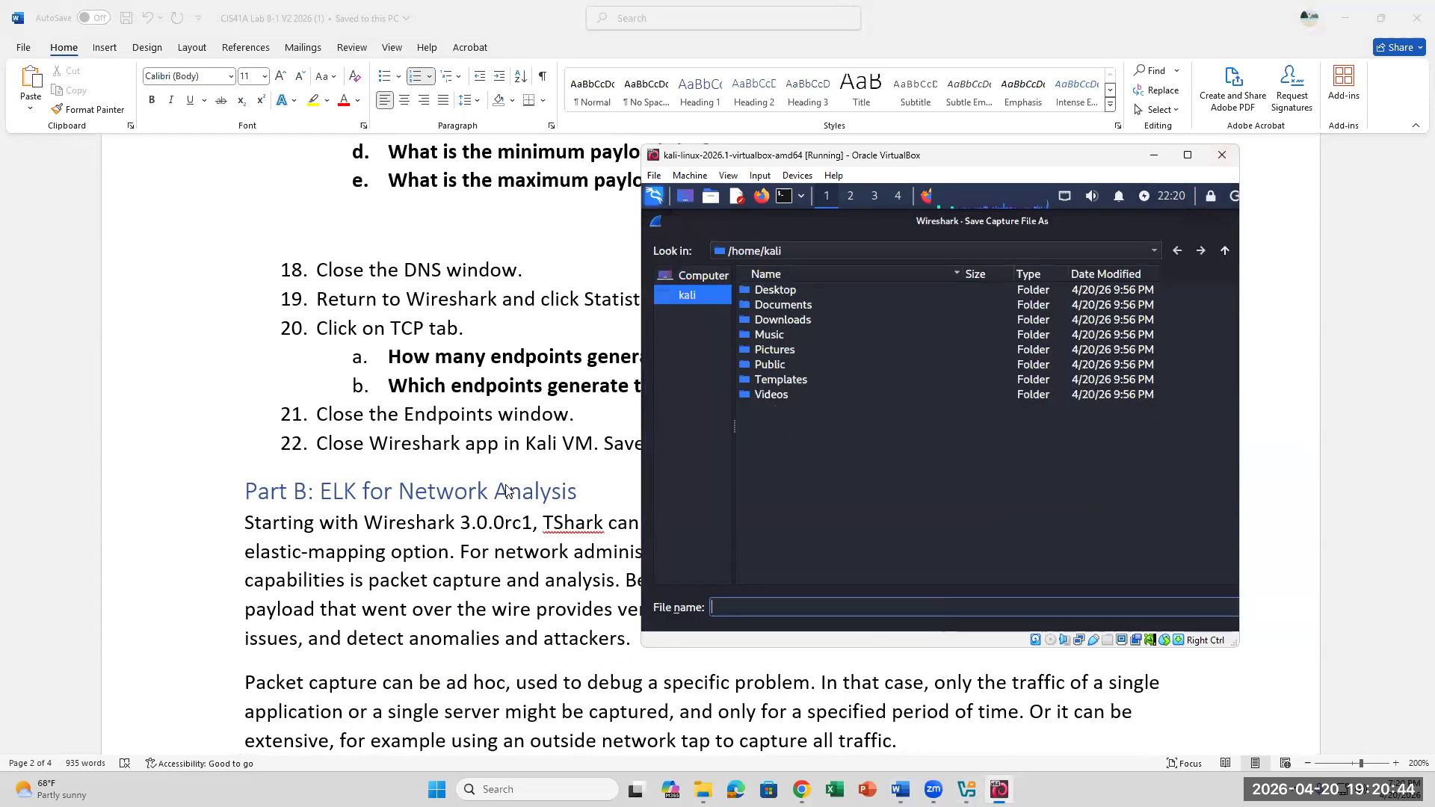
left_click(792, 255)
left_click(796, 257)
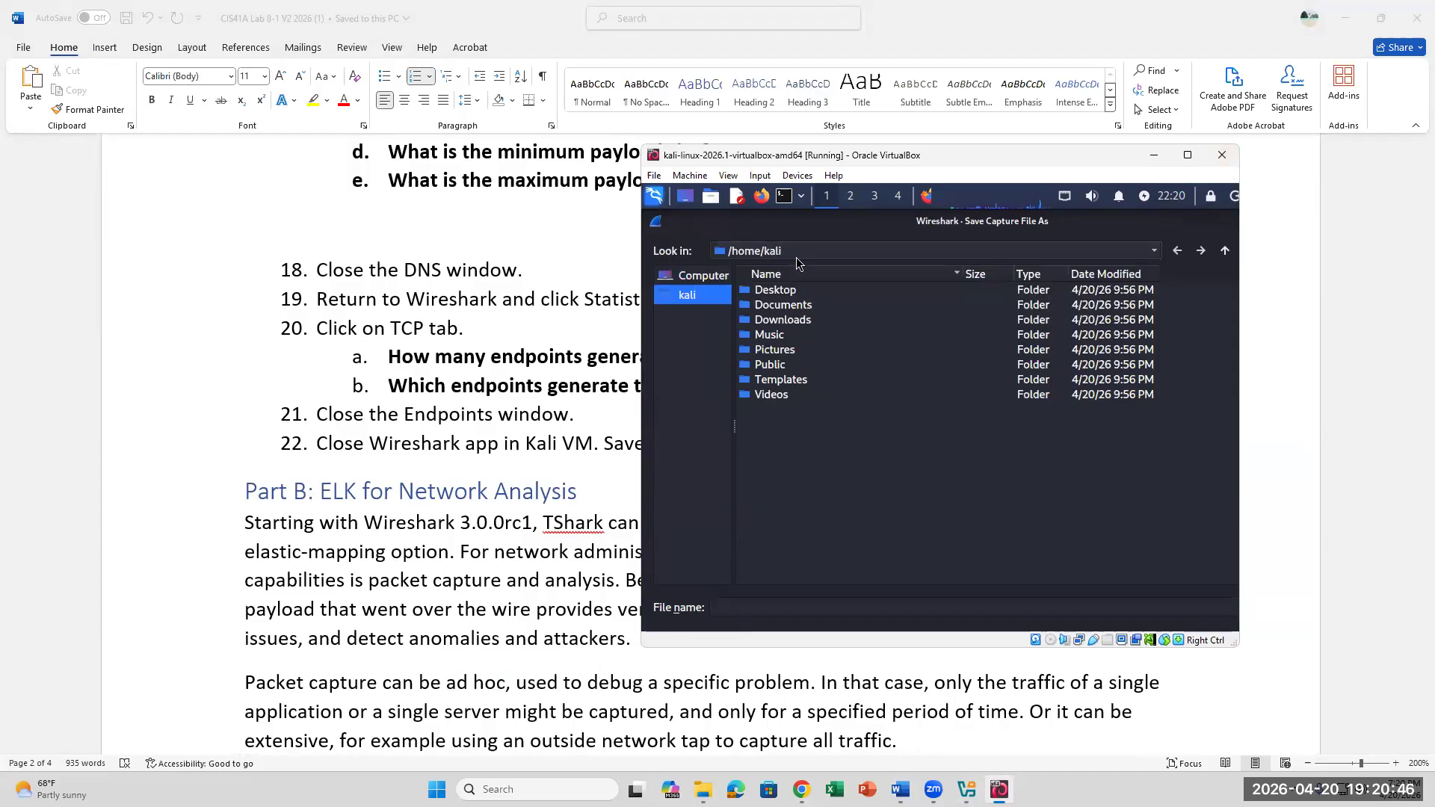
left_click(794, 606)
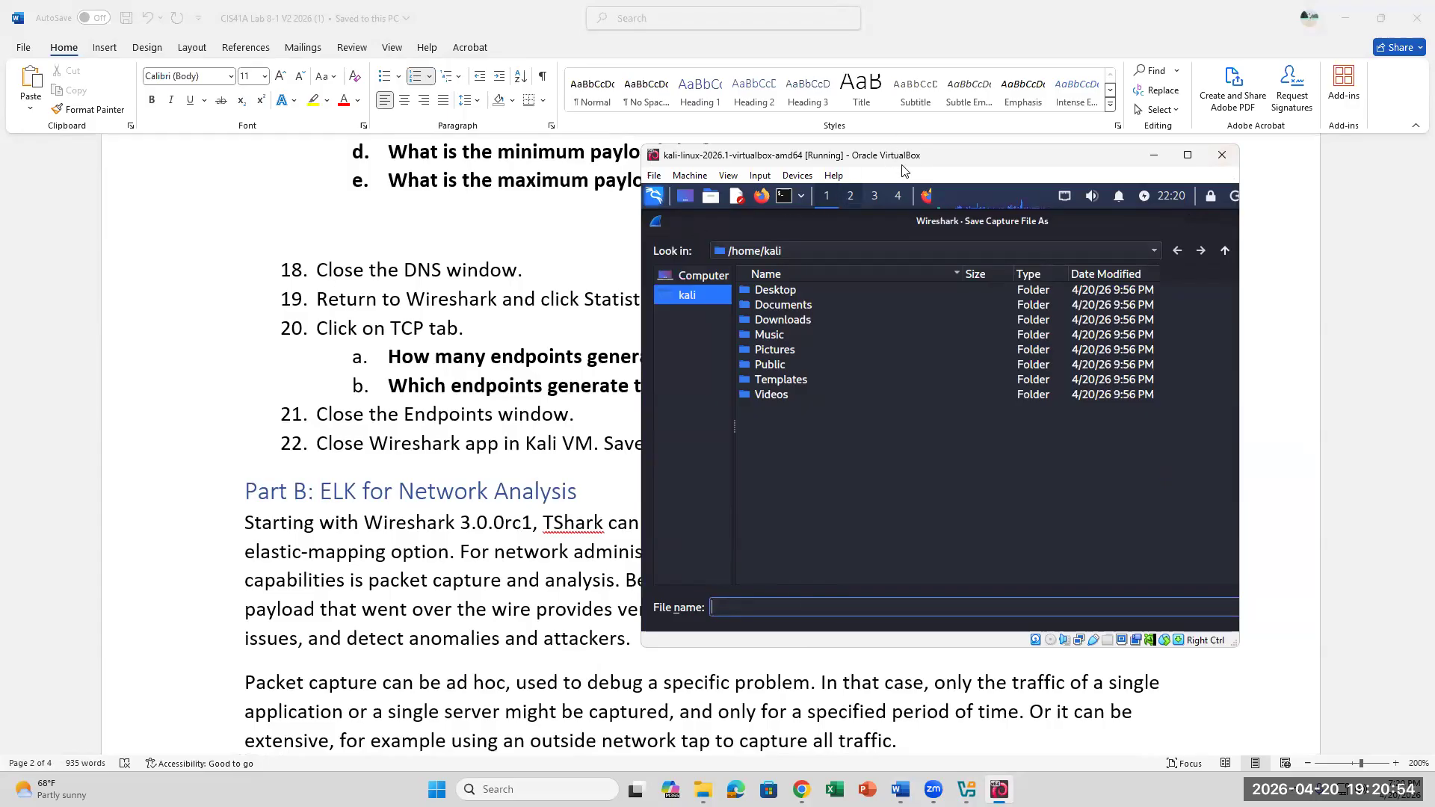
Check the file extension in step 22 of the lab document and save the capture as lab8.pcapng
left_click_drag(903, 166, 1033, 106)
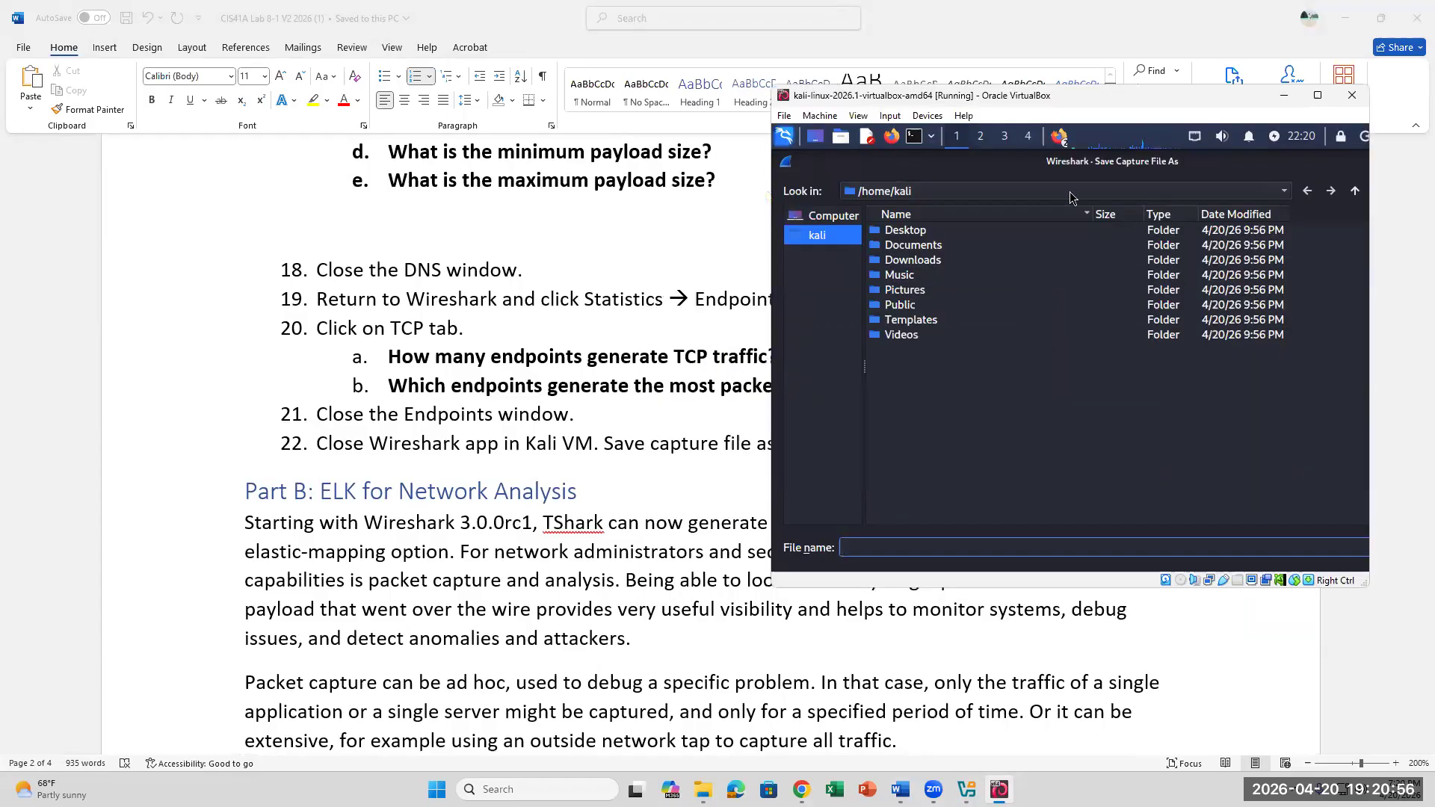
type("lab8.")
left_click(697, 473)
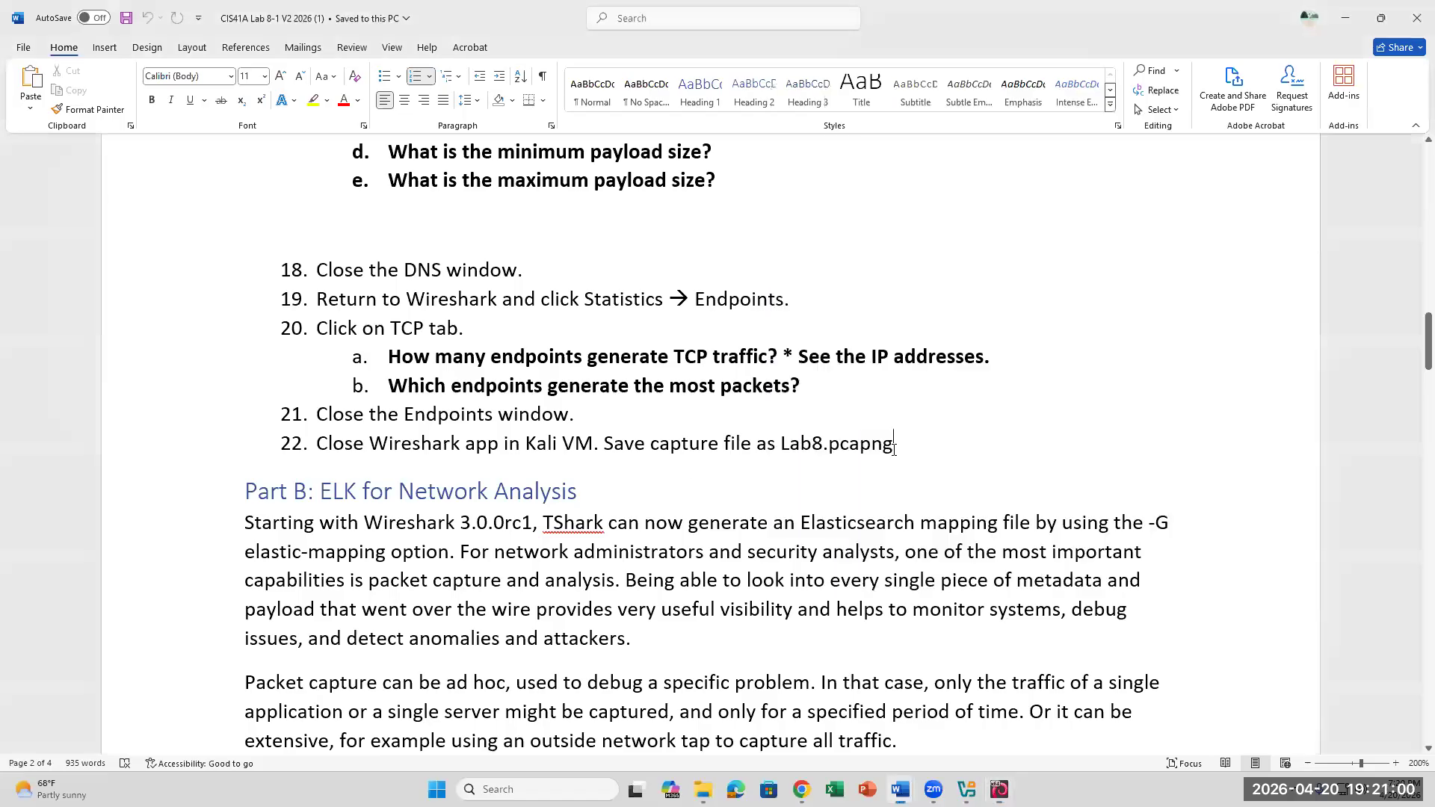
double_click(884, 441)
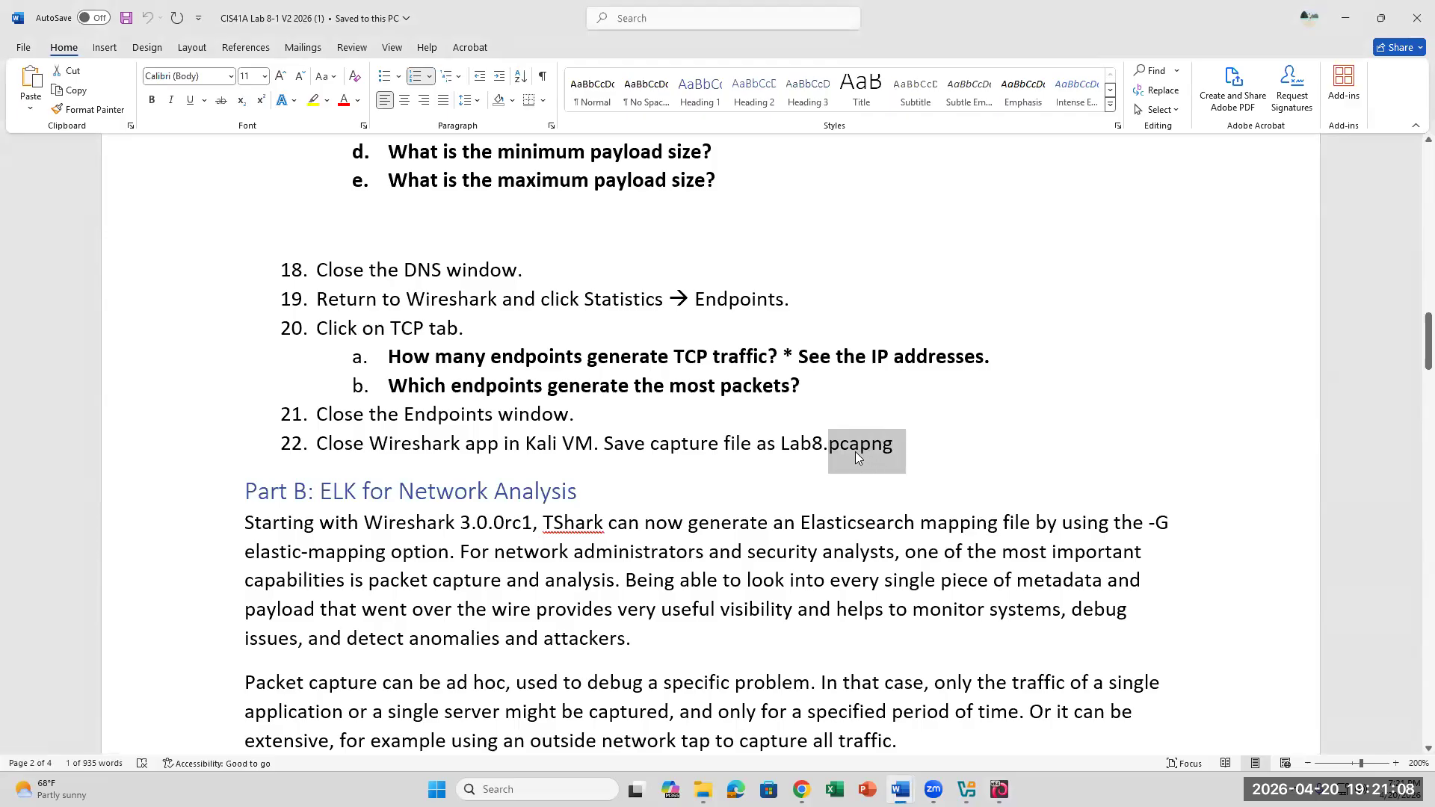
left_click(999, 789)
left_click_drag(1017, 98, 1224, 227)
type("pcapng")
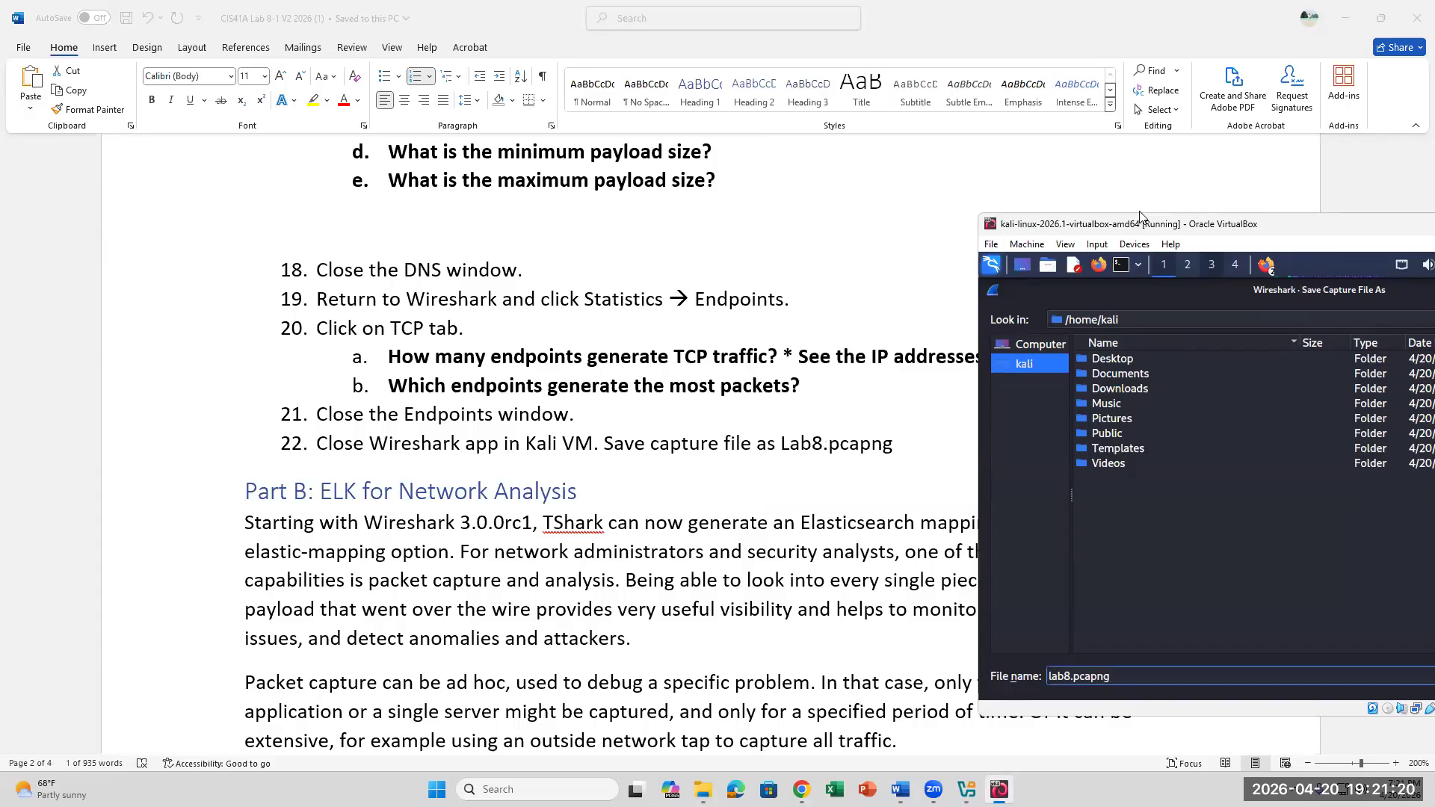
left_click_drag(1139, 218, 898, 140)
key("Return")
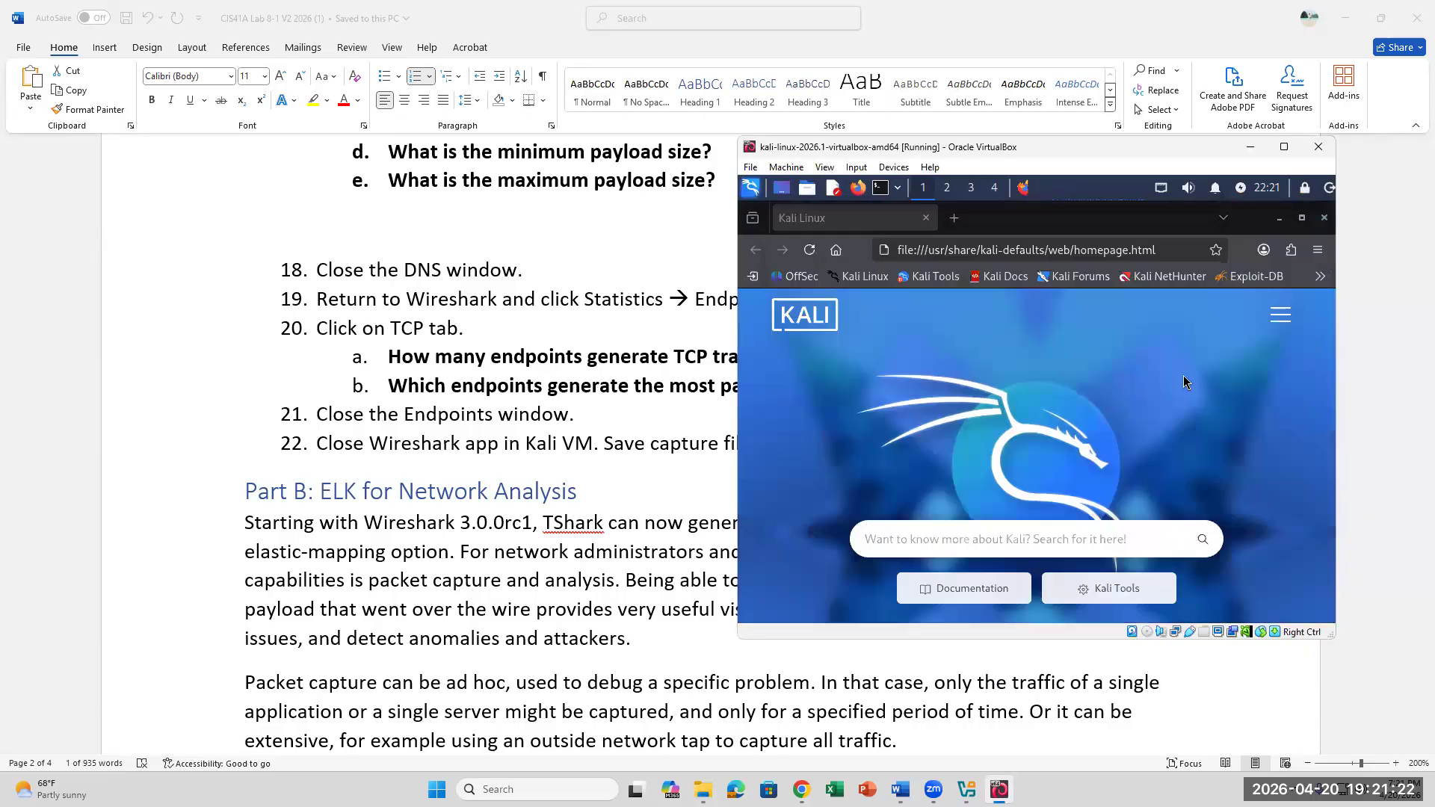
Close the Firefox window in the Kali VM and read the Part B introduction and step 23 in the lab document
left_click(1324, 218)
left_click(673, 493)
scroll(788, 493, "down", 4)
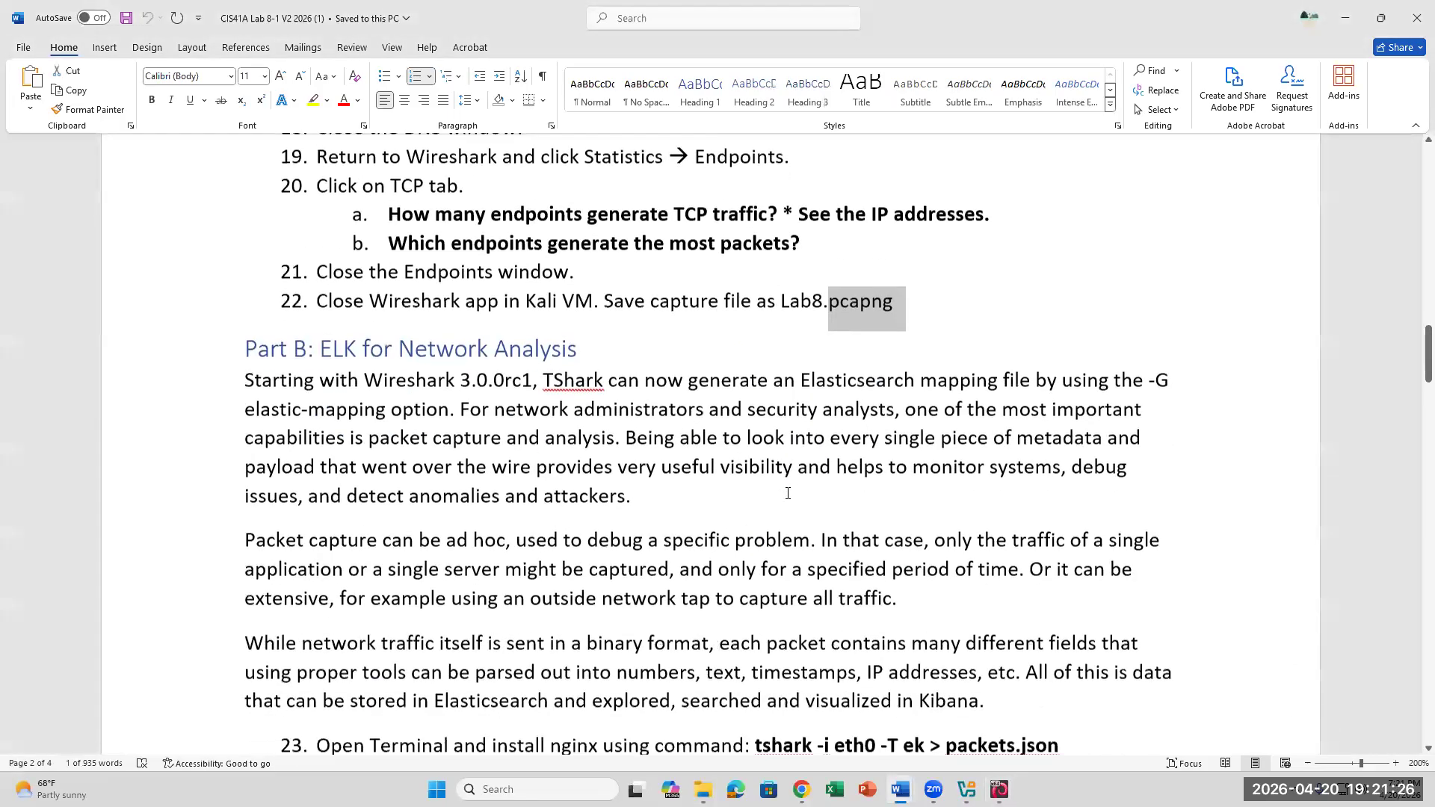
scroll(788, 494, "down", 3)
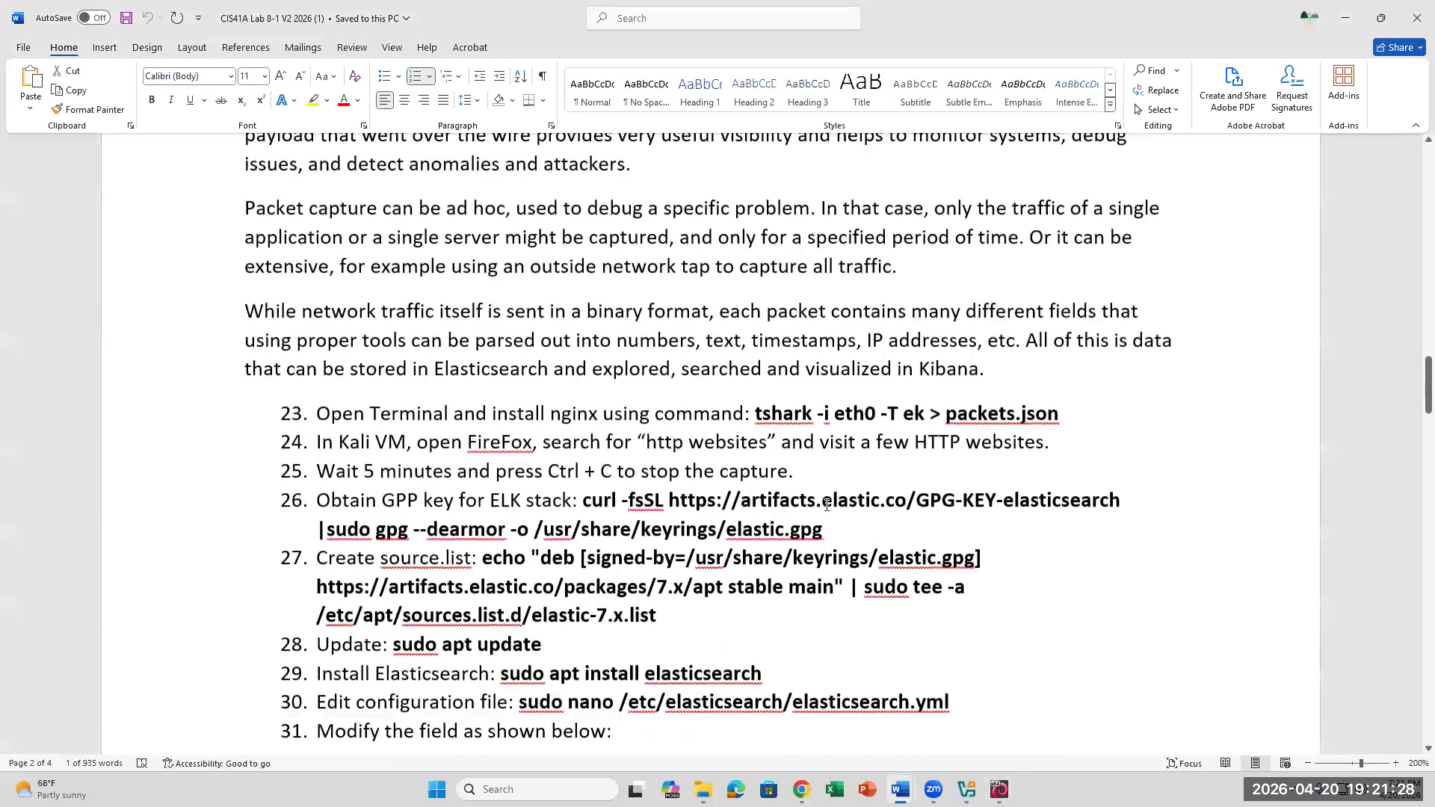
left_click(1007, 787)
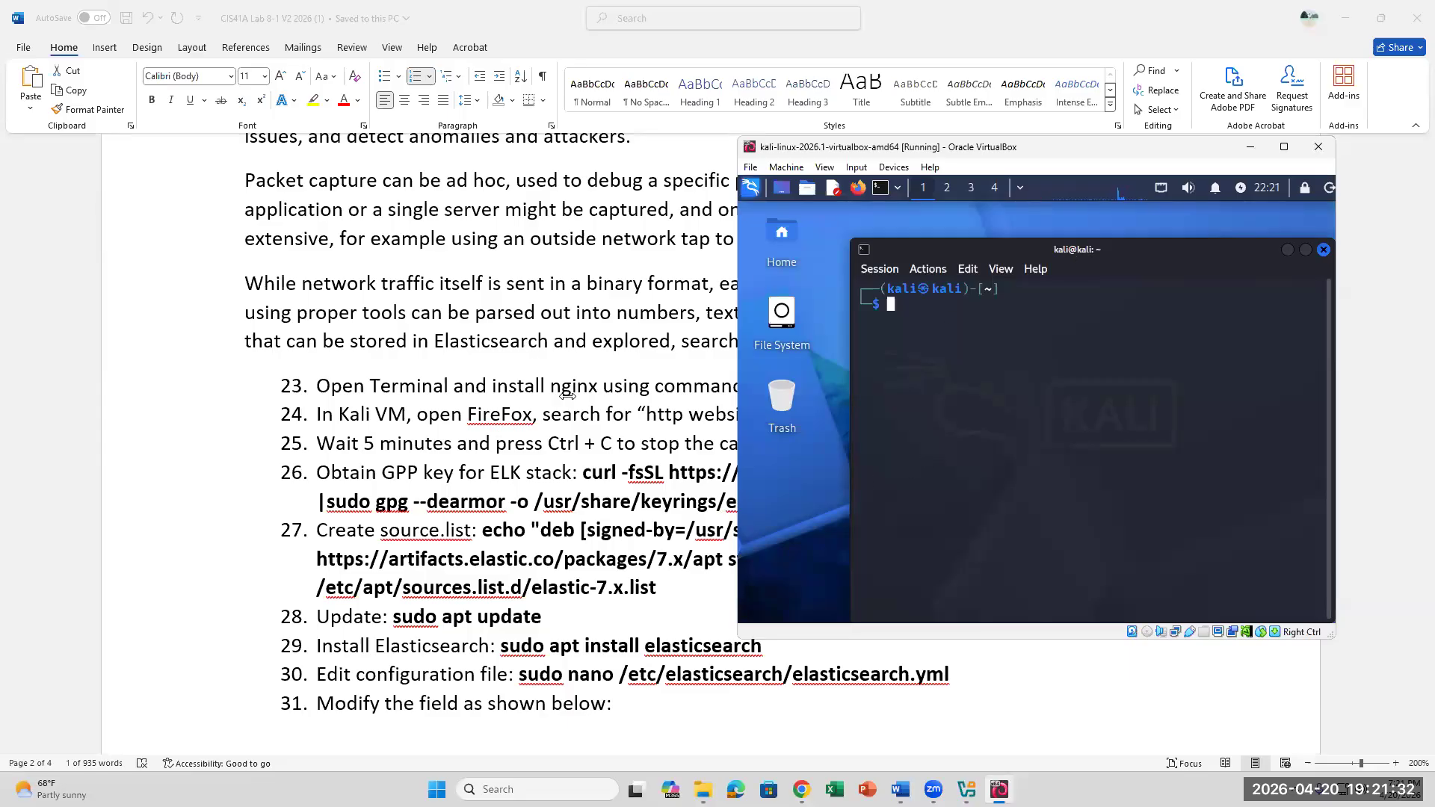
left_click(619, 388)
Examine the tshark command in step 23 of the lab document, including its eth0 interface and packets.json output file
left_click_drag(755, 386, 1068, 380)
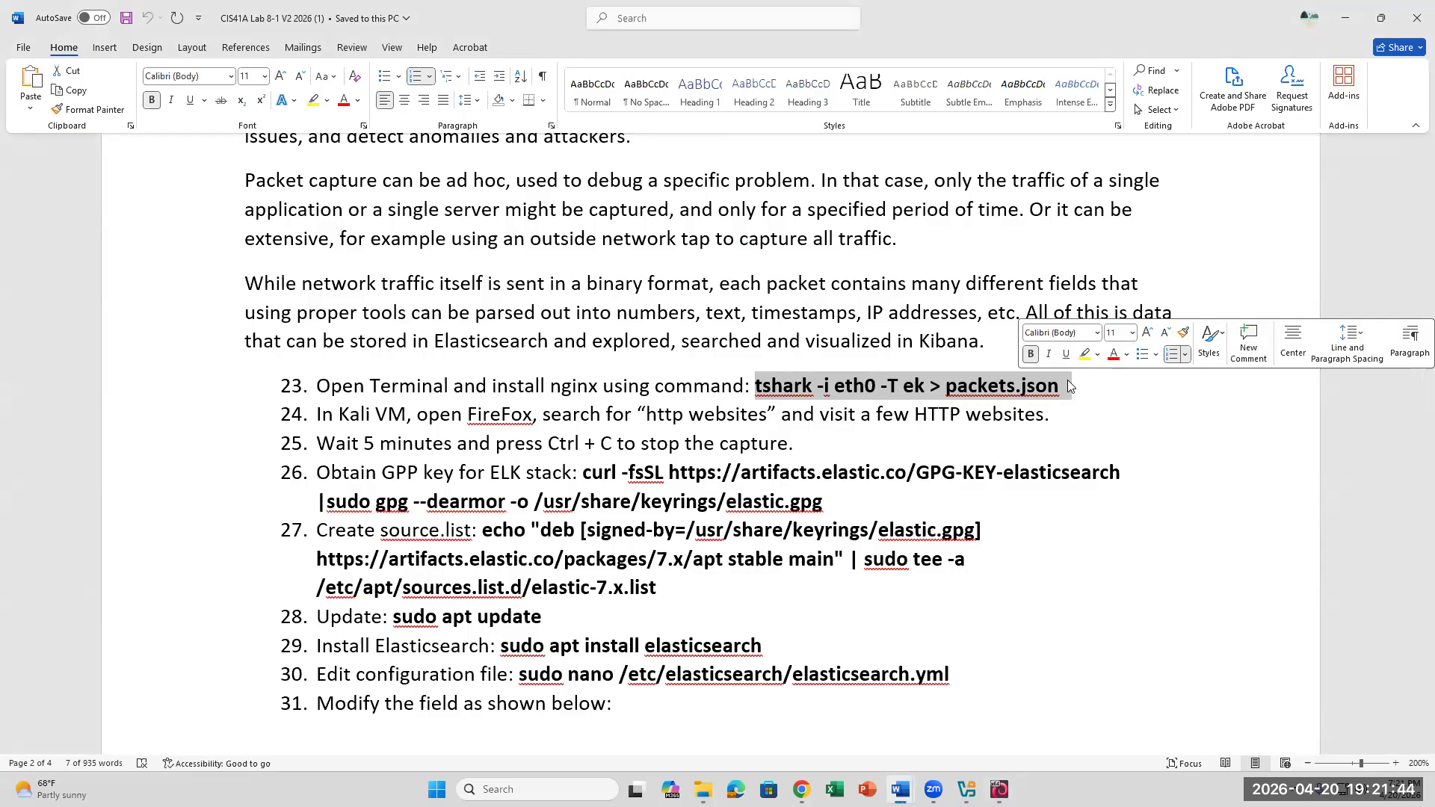
left_click(948, 388)
left_click_drag(948, 388, 1066, 389)
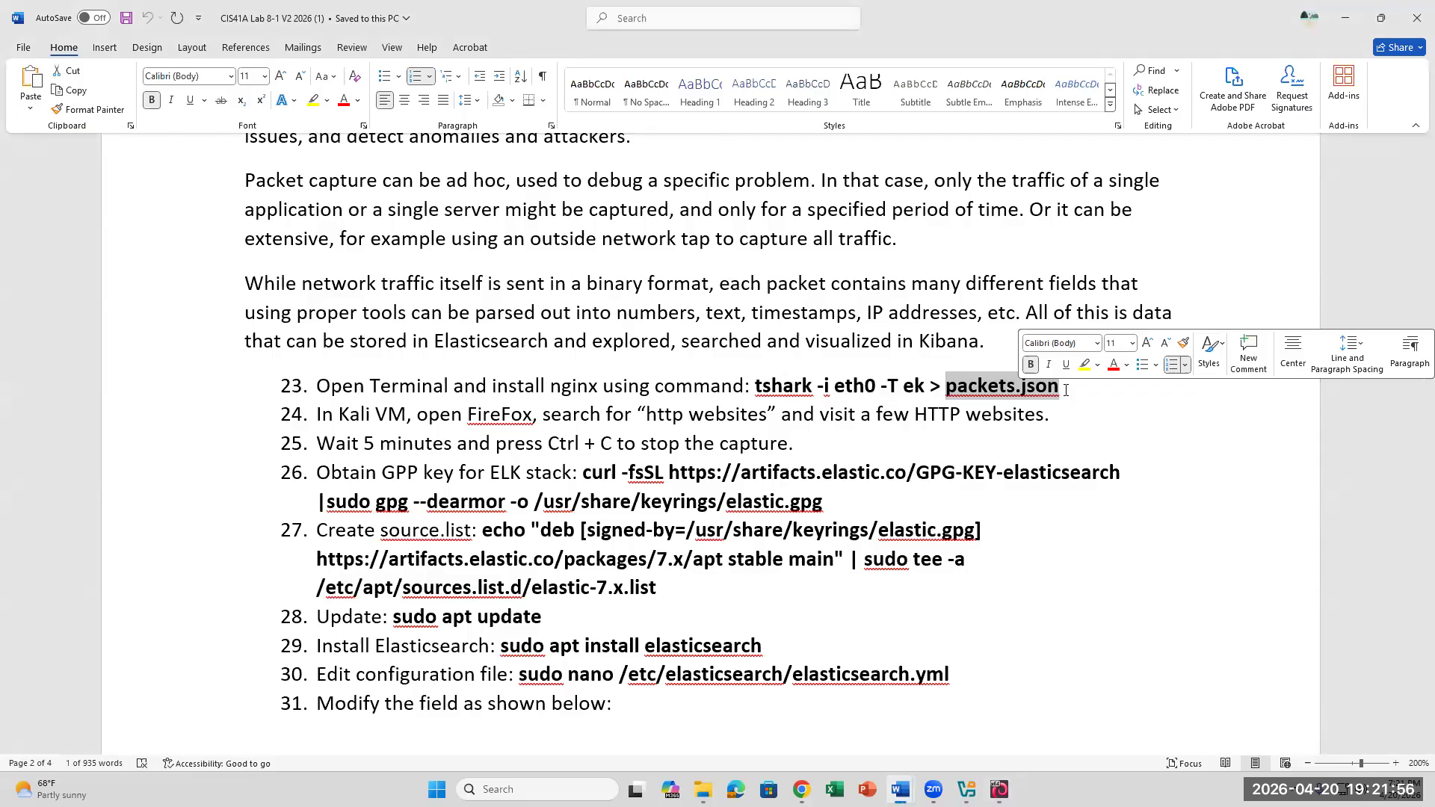
left_click(755, 387)
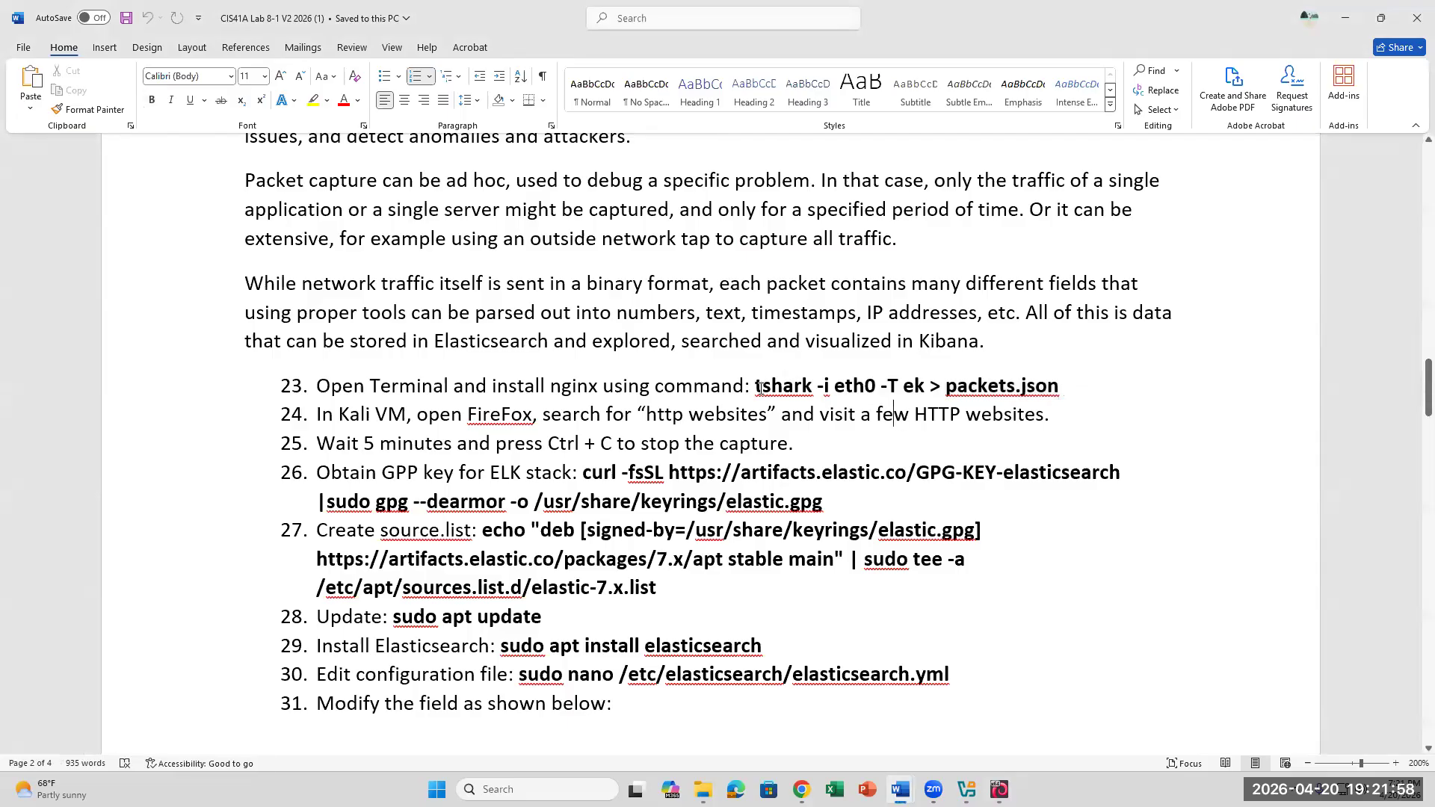
left_click_drag(961, 388, 1061, 387)
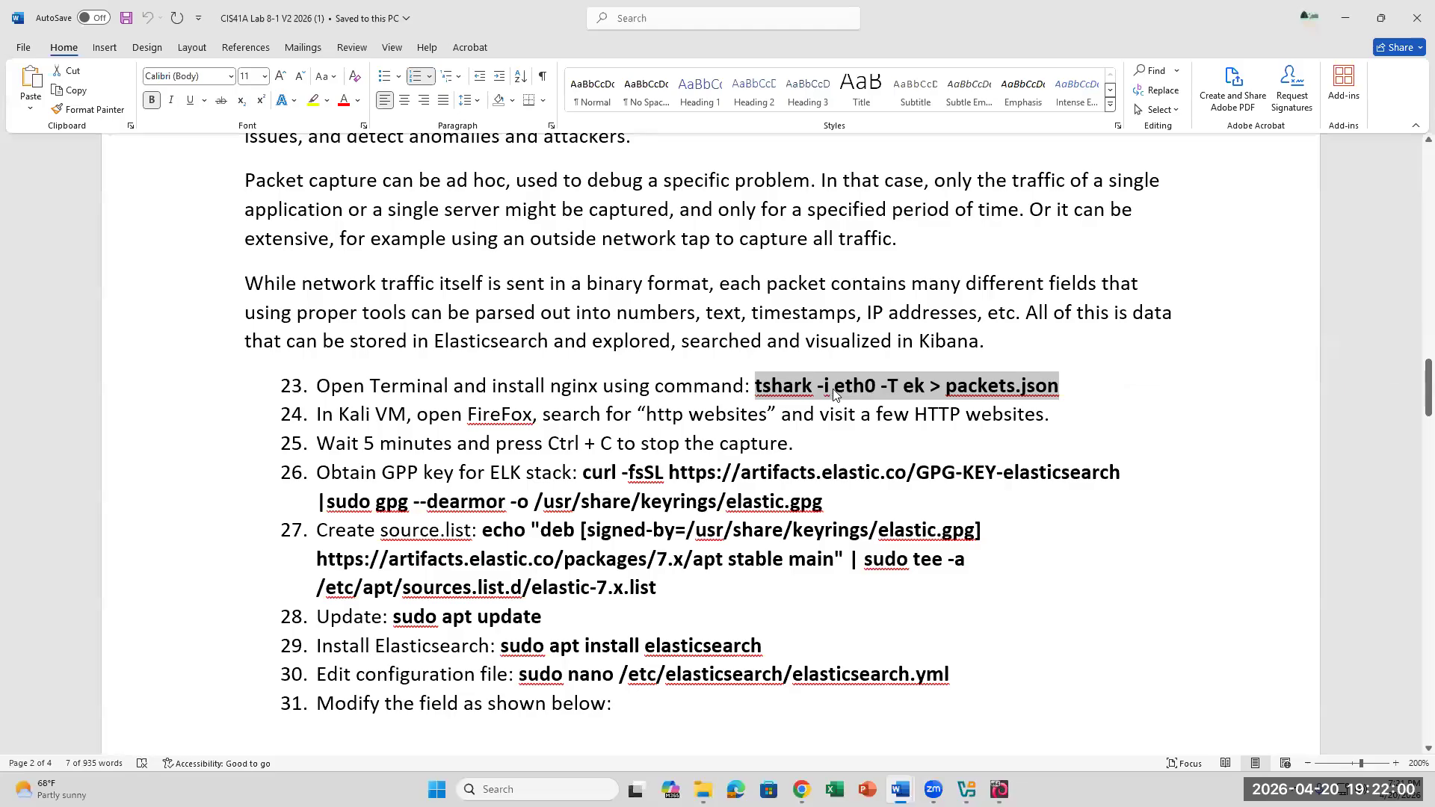
left_click(833, 388)
left_click_drag(831, 387, 835, 390)
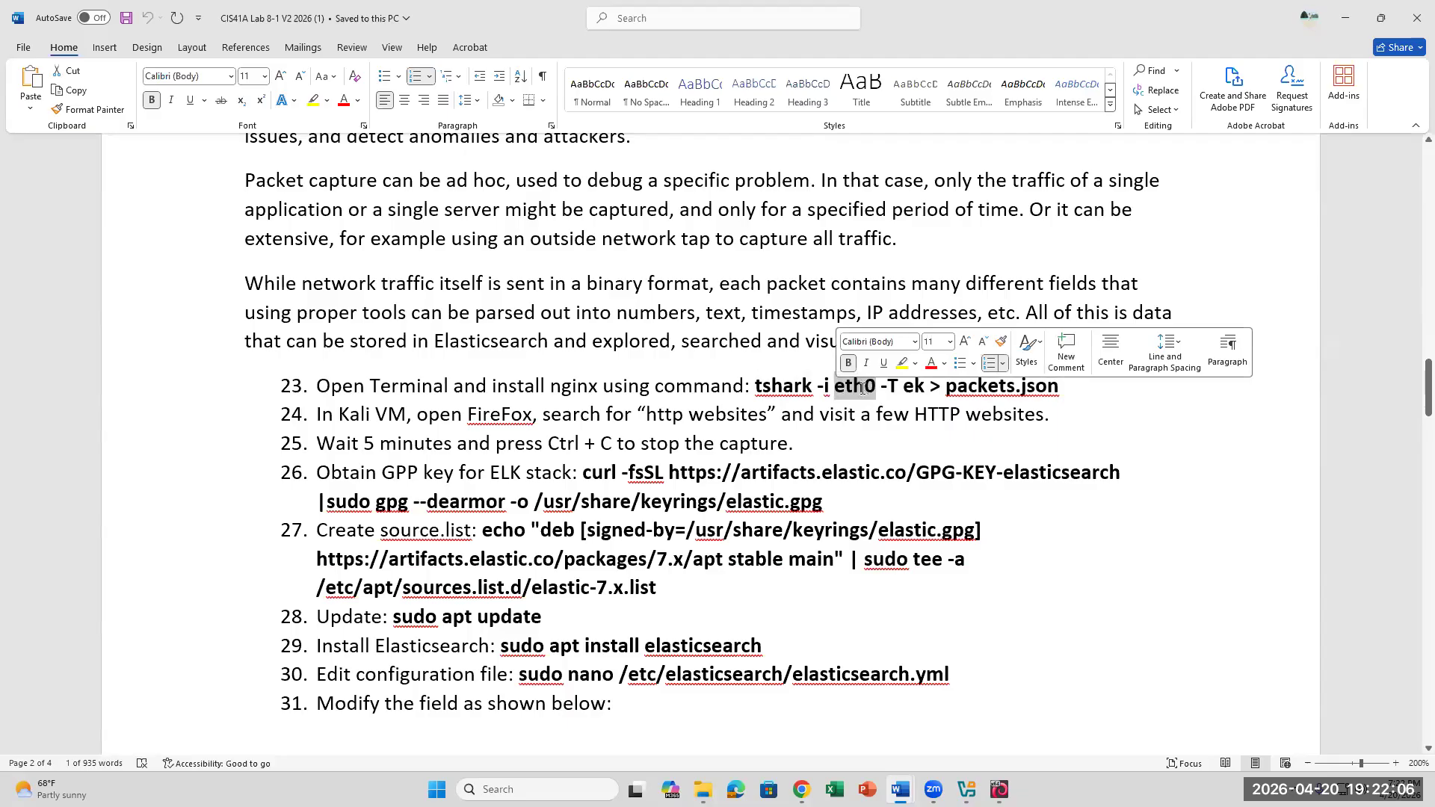
left_click(943, 387)
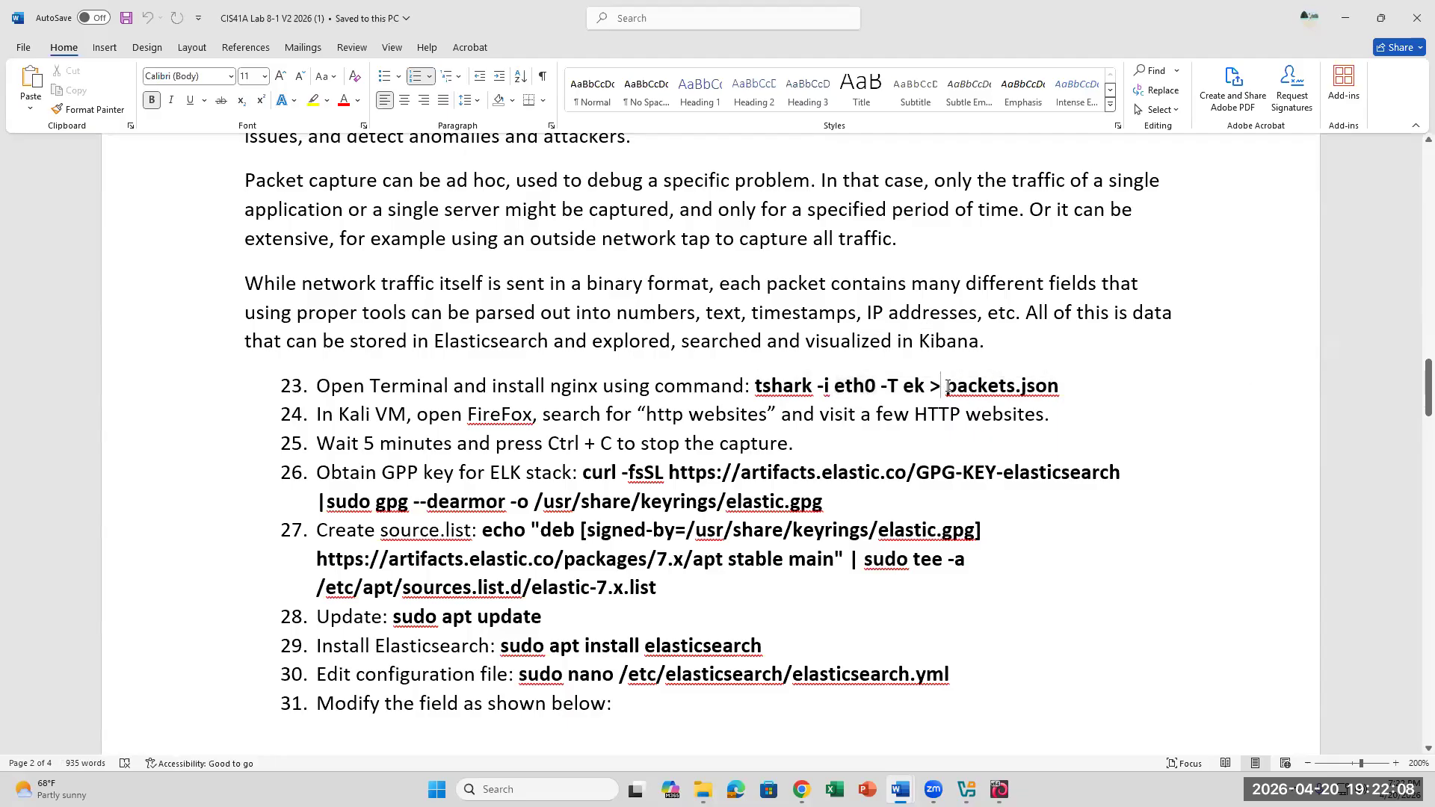
double_click(948, 387)
Copy the command "tshark -i eth0 -T ek > packets.json" from step 23 and run it in the Kali terminal
left_click_drag(1066, 394, 788, 383)
right_click(789, 383)
left_click(830, 434)
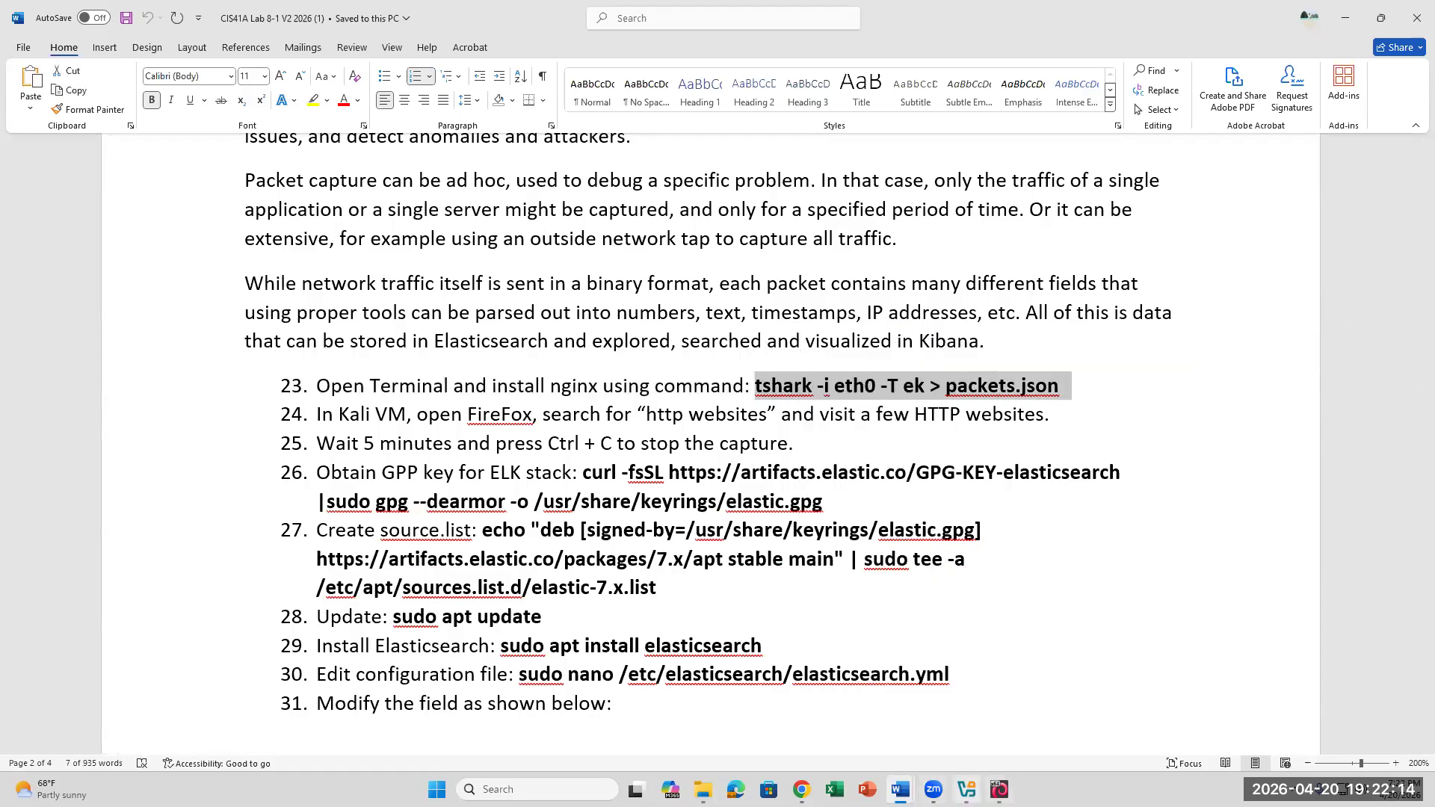
left_click(1000, 790)
right_click(970, 382)
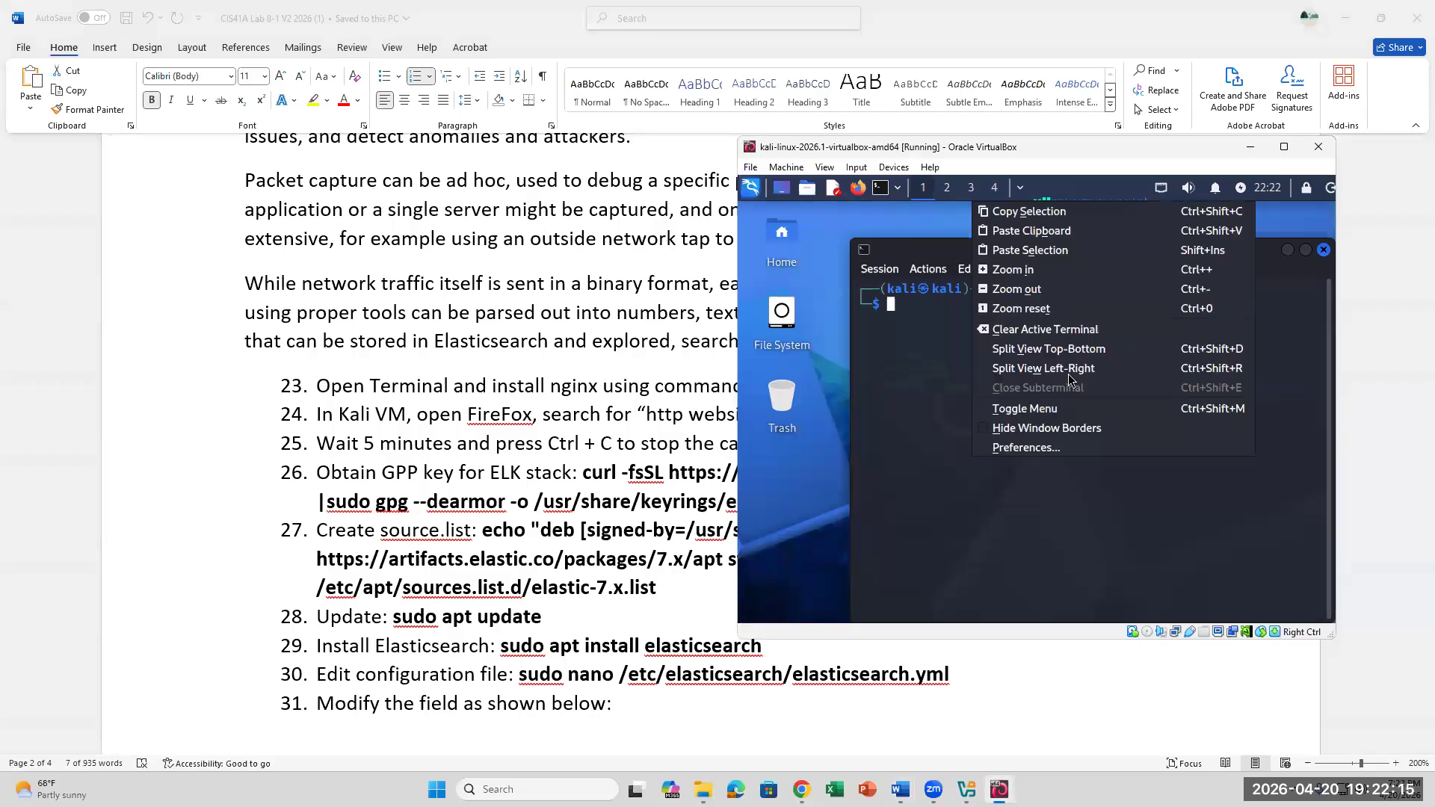
left_click(1059, 254)
key("Return")
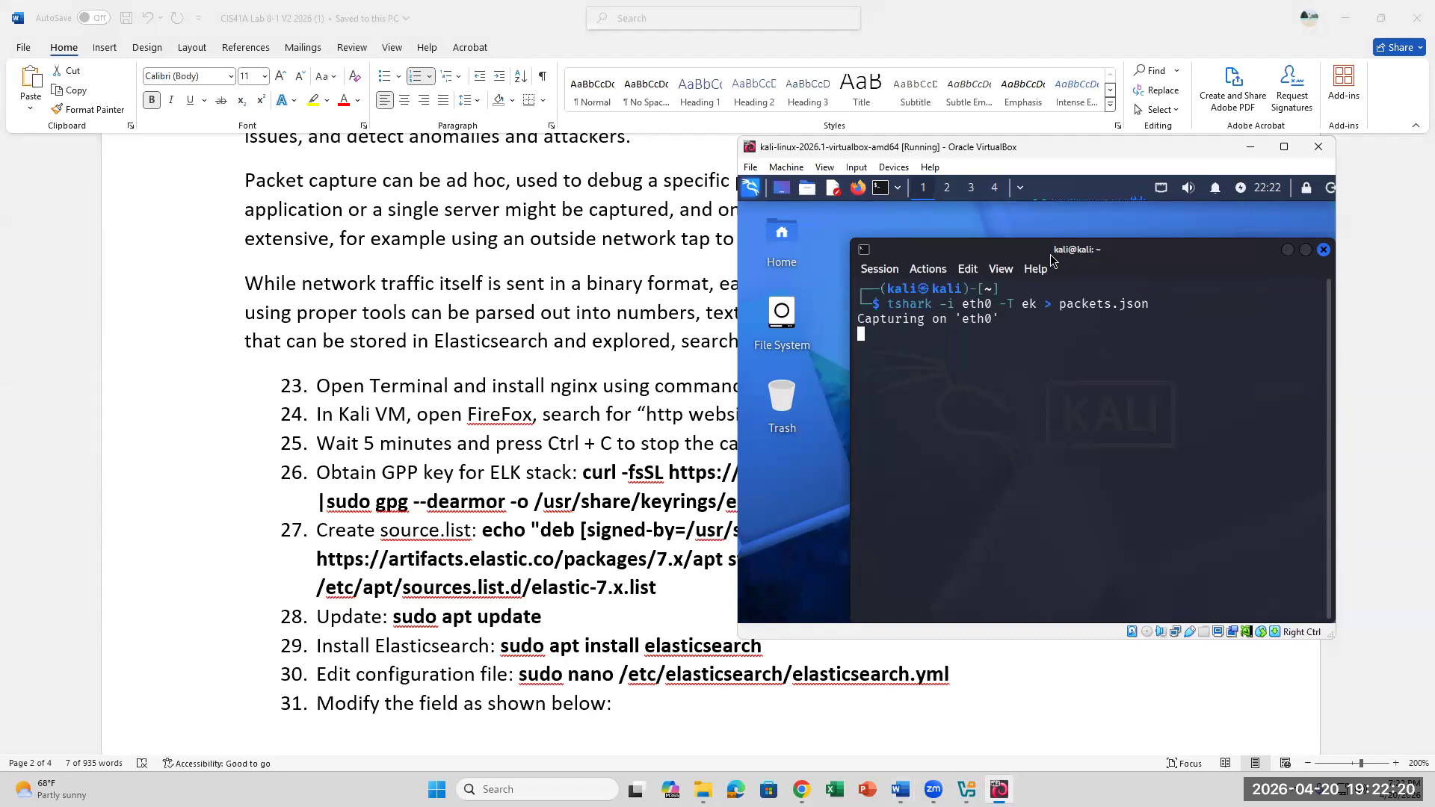
Open Firefox in the Kali VM, search for "http websites", visit the HTTP Forever site and reload it
left_click(861, 187)
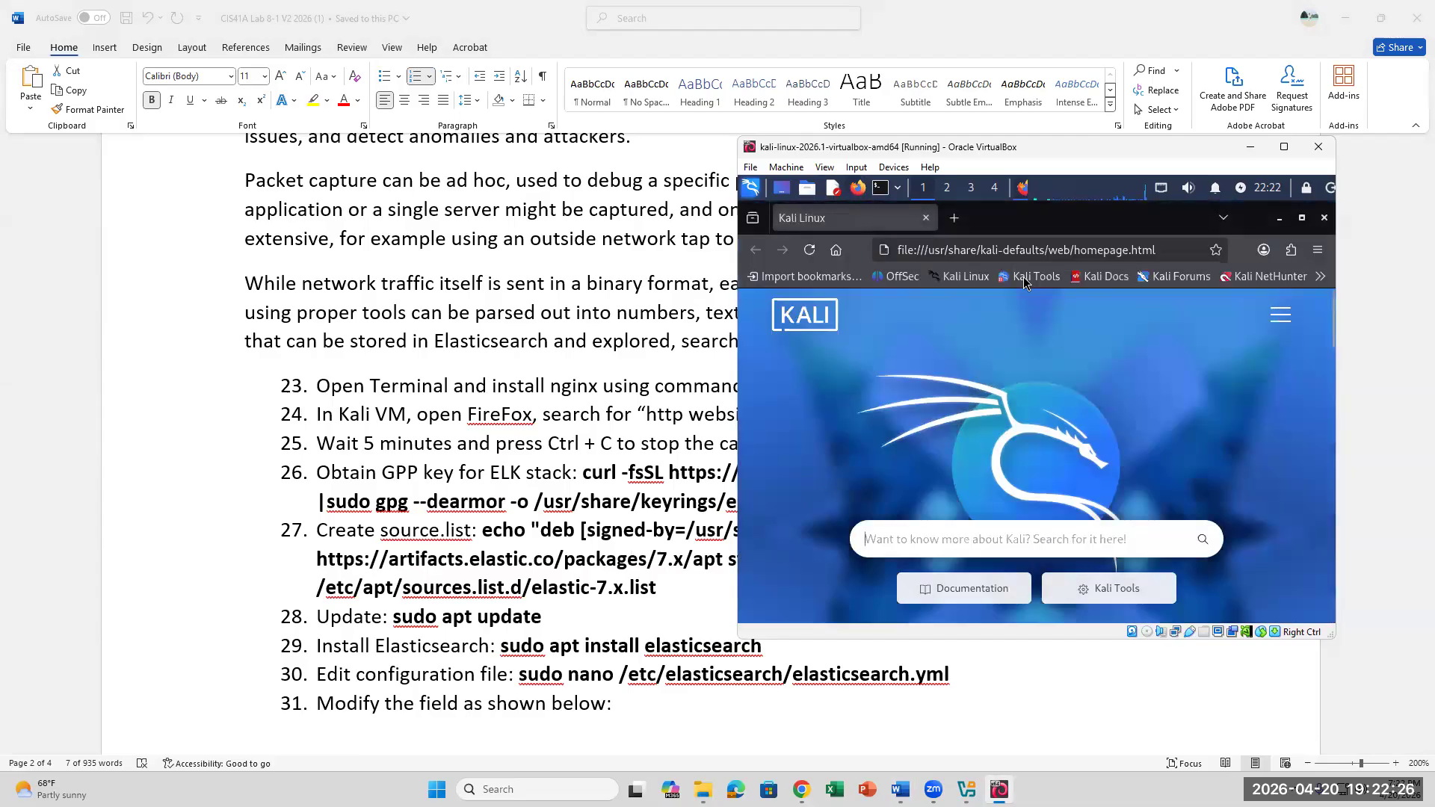
left_click(989, 250)
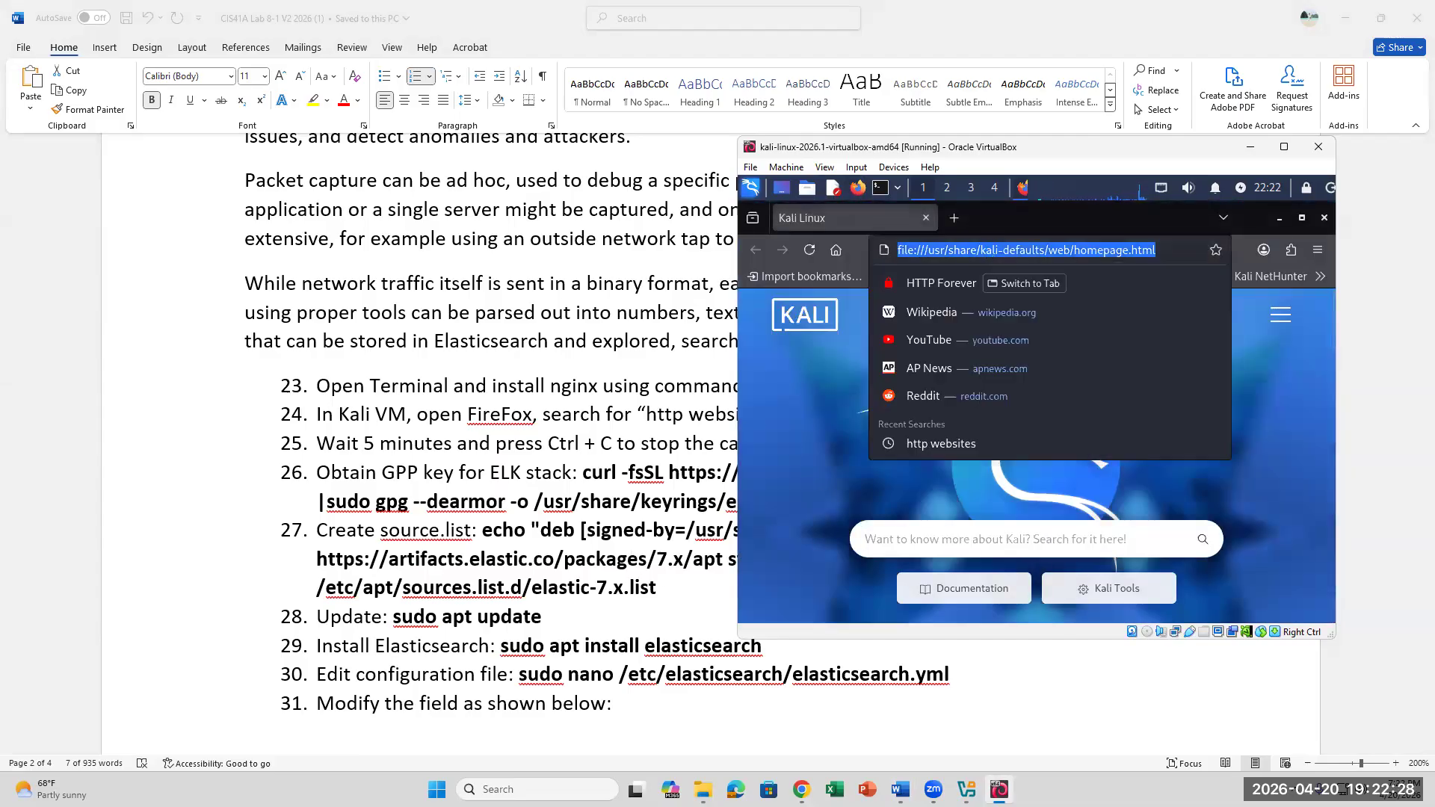
type("http w")
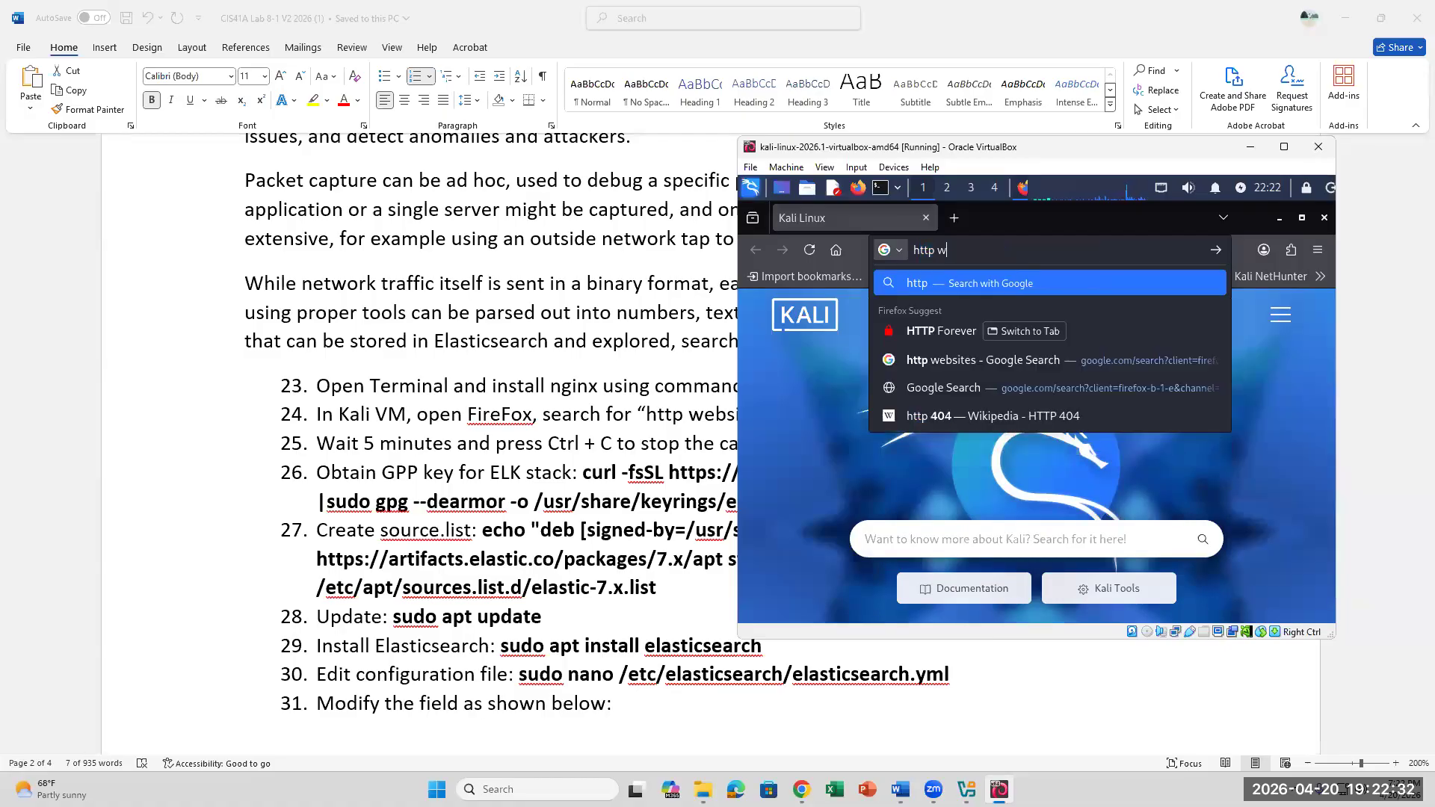
type("ebsites")
key("Return")
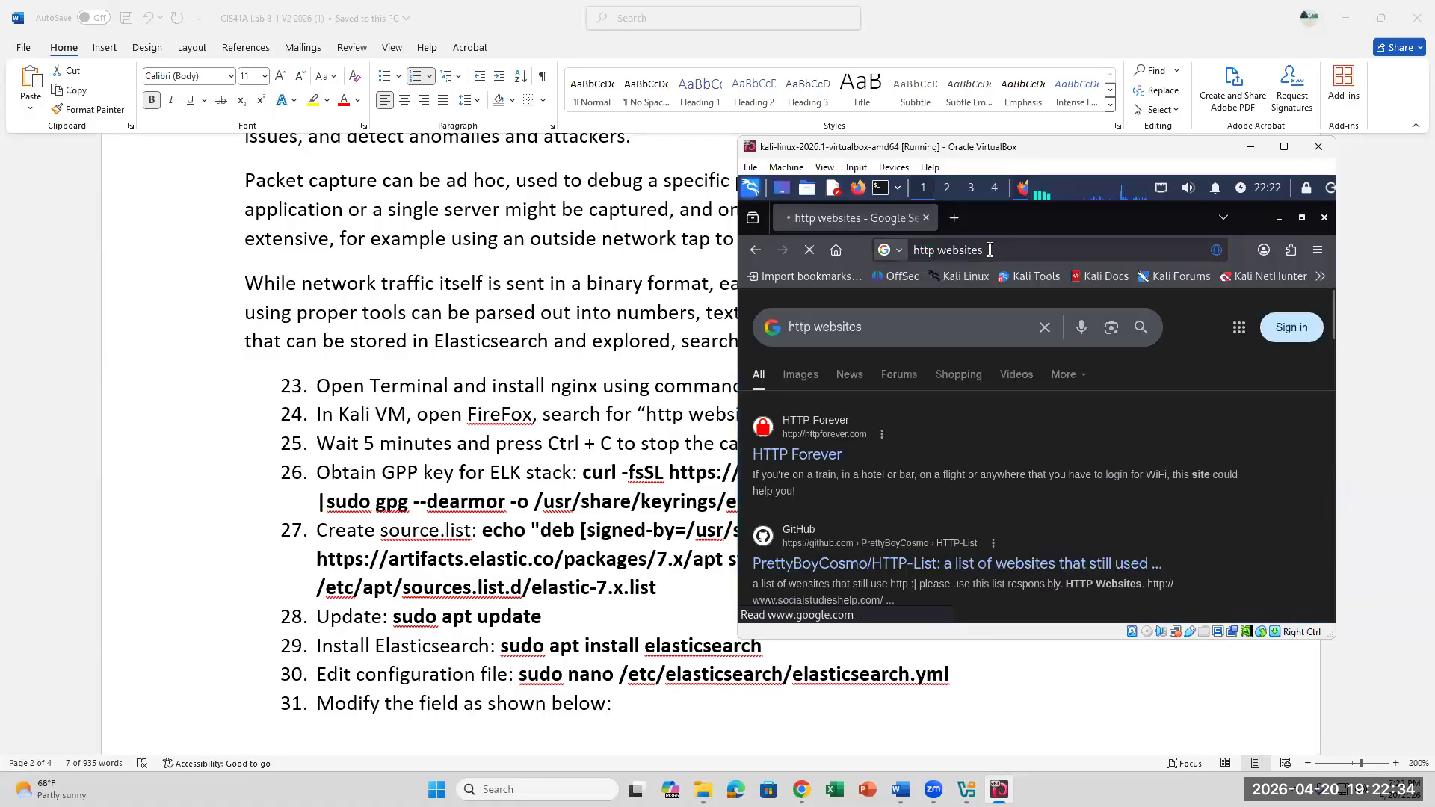
left_click(900, 447)
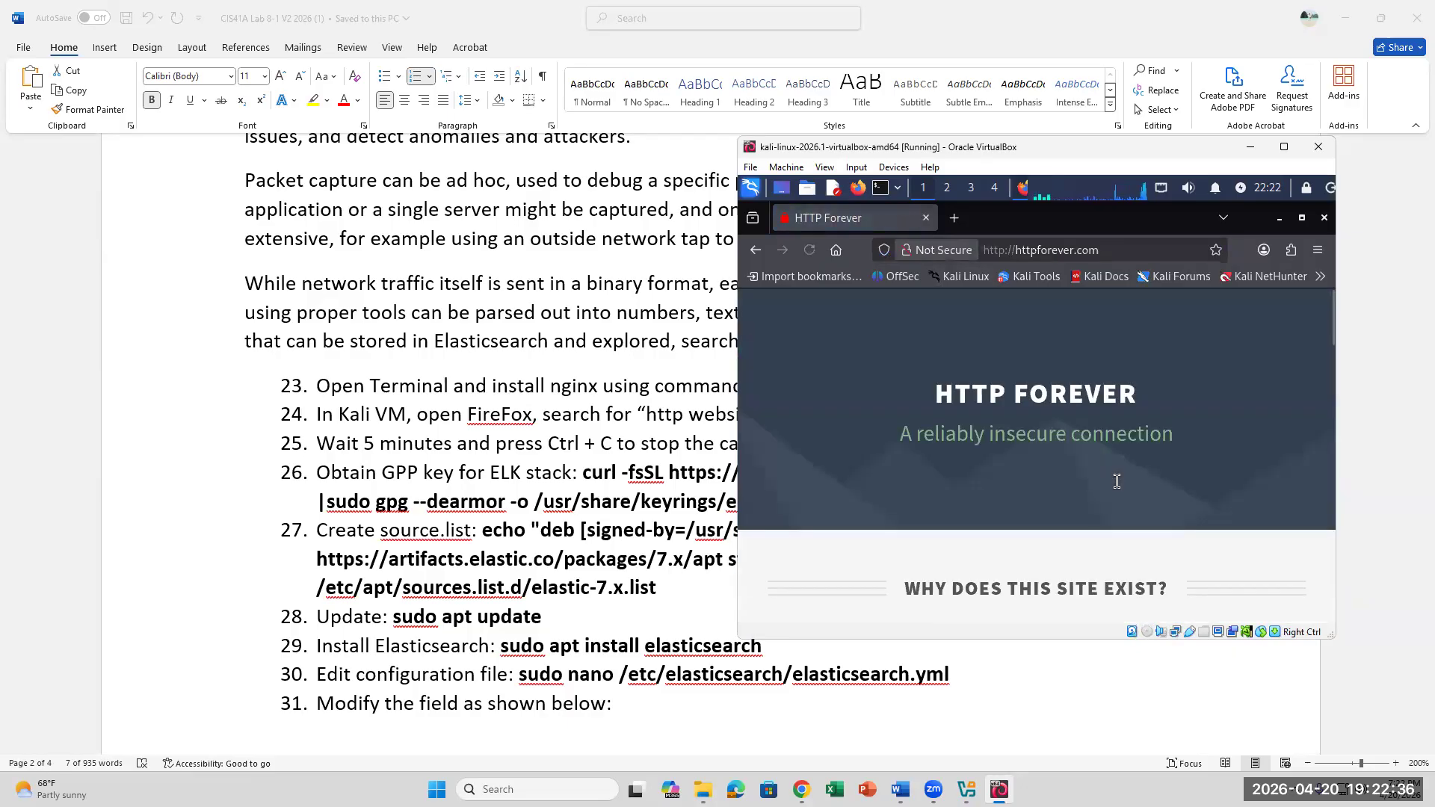
left_click(810, 249)
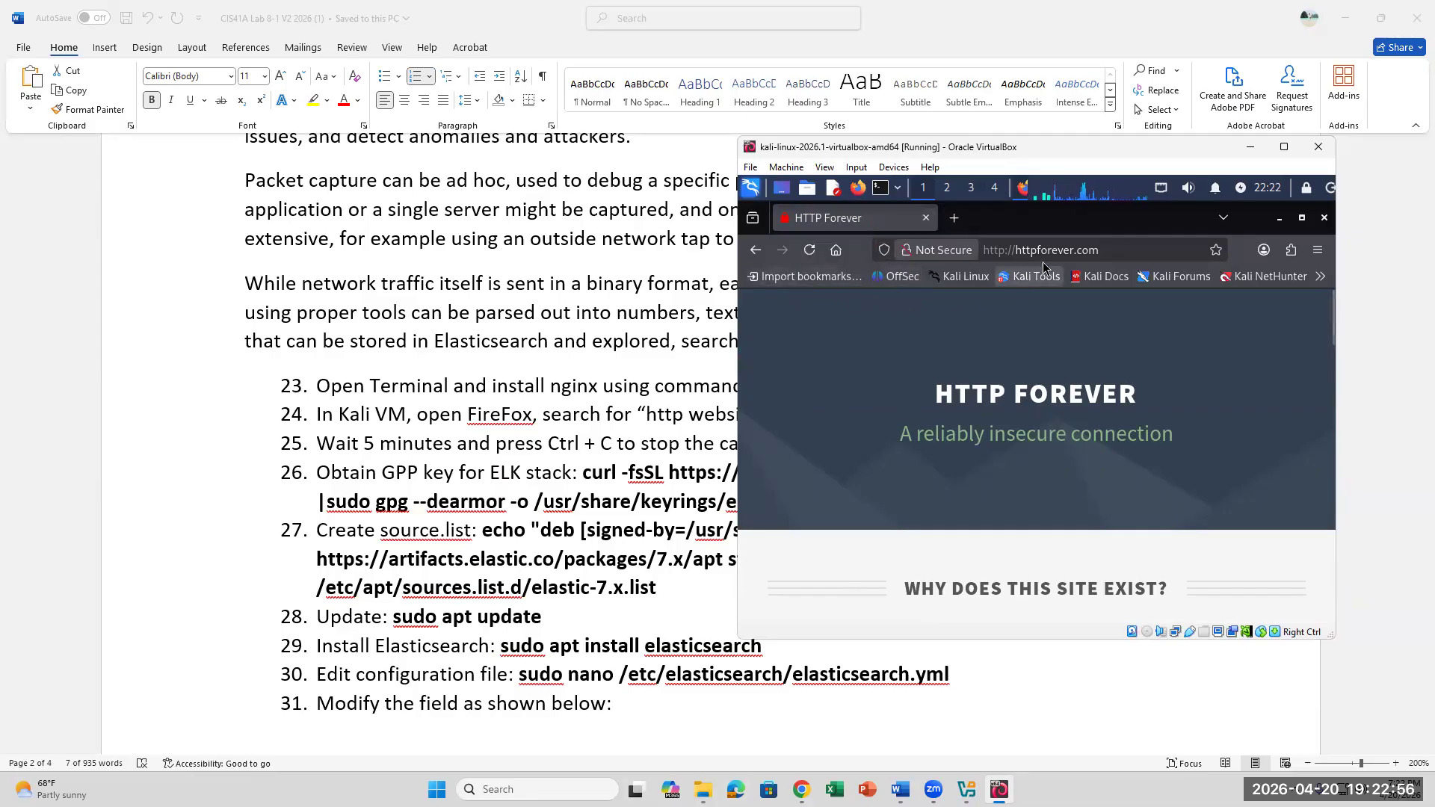
Check the running tshark capture in the Kali terminal, minimize the terminal, and bring back the HTTP Forever Firefox window
left_click(1277, 222)
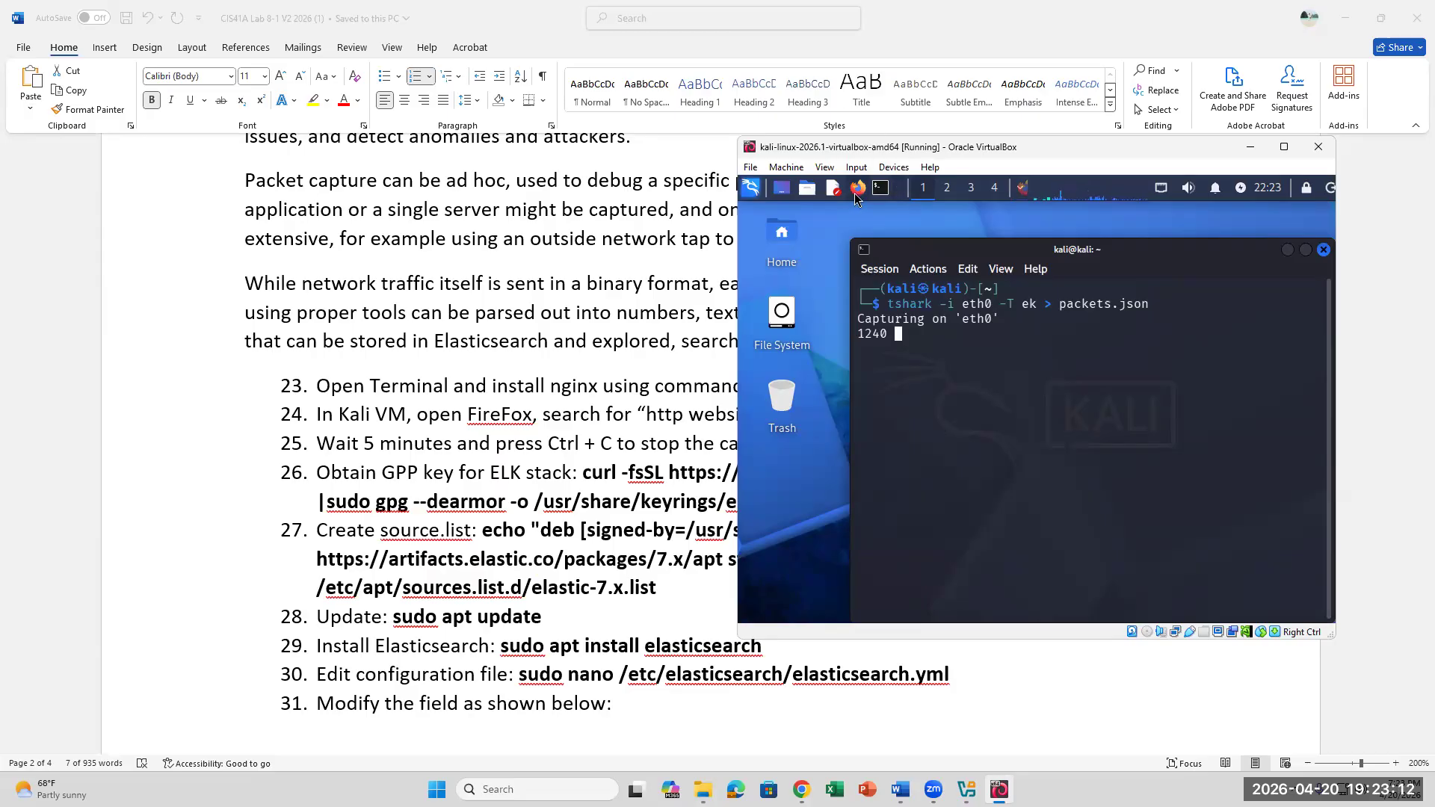
left_click(1287, 251)
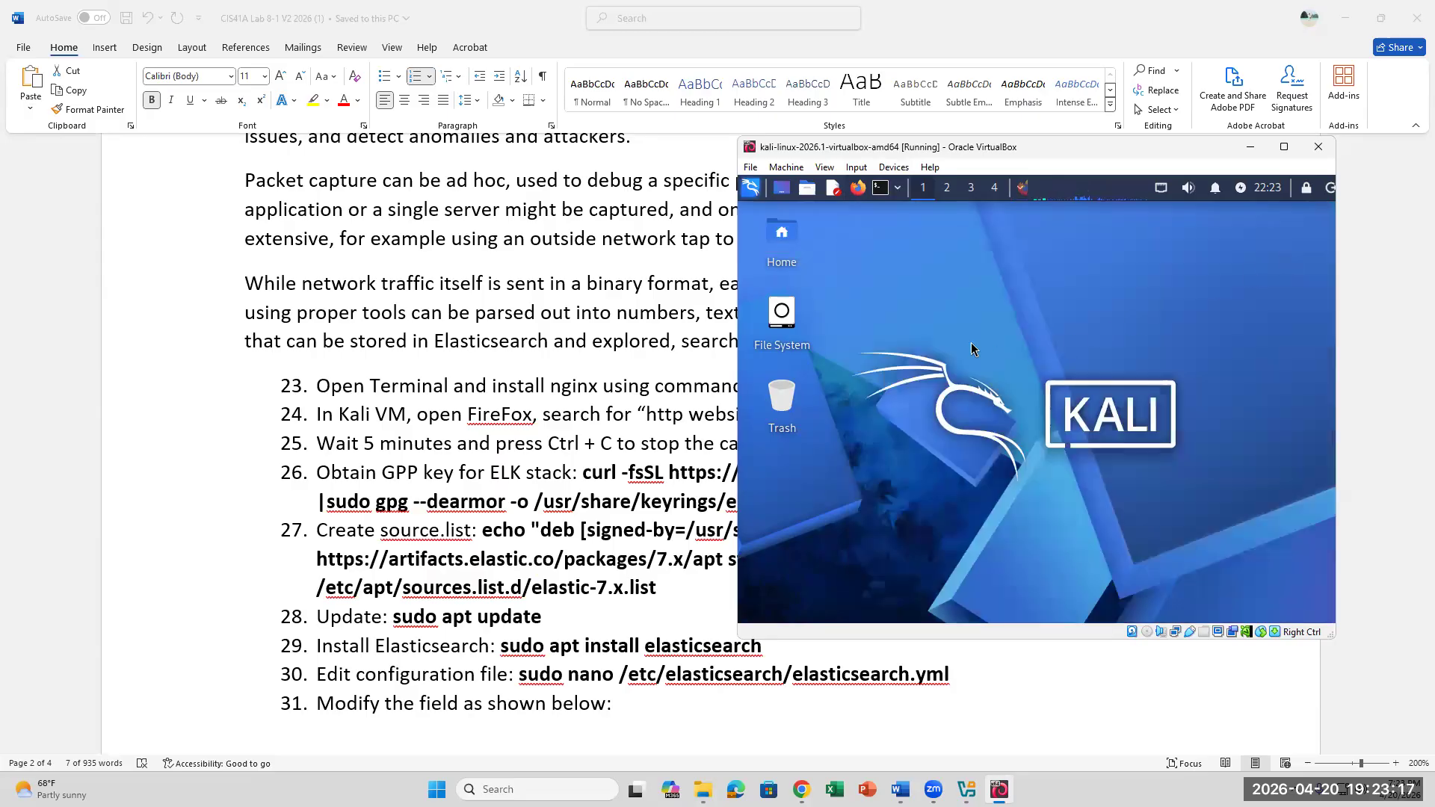
left_click(1022, 187)
left_click(1075, 246)
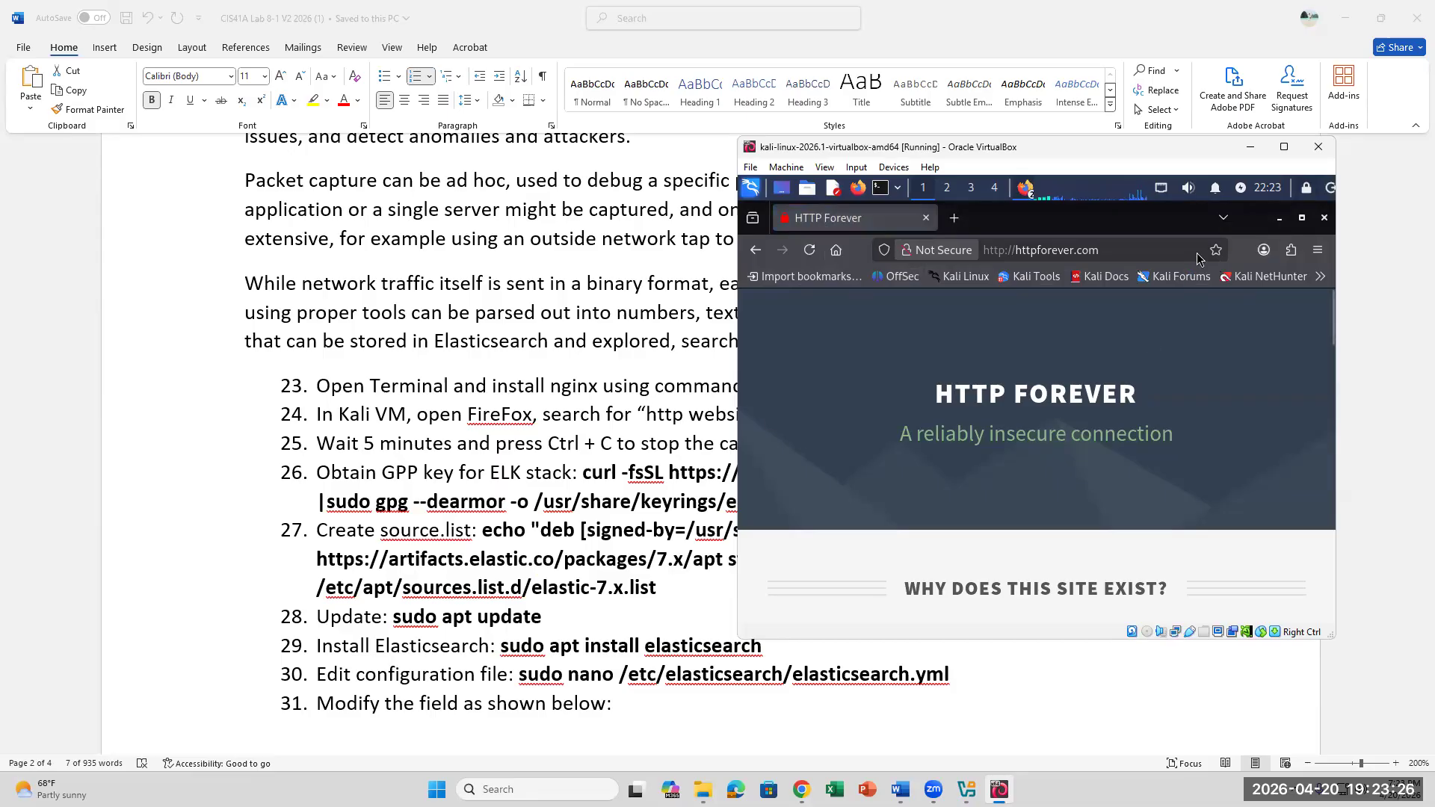
left_click(1279, 217)
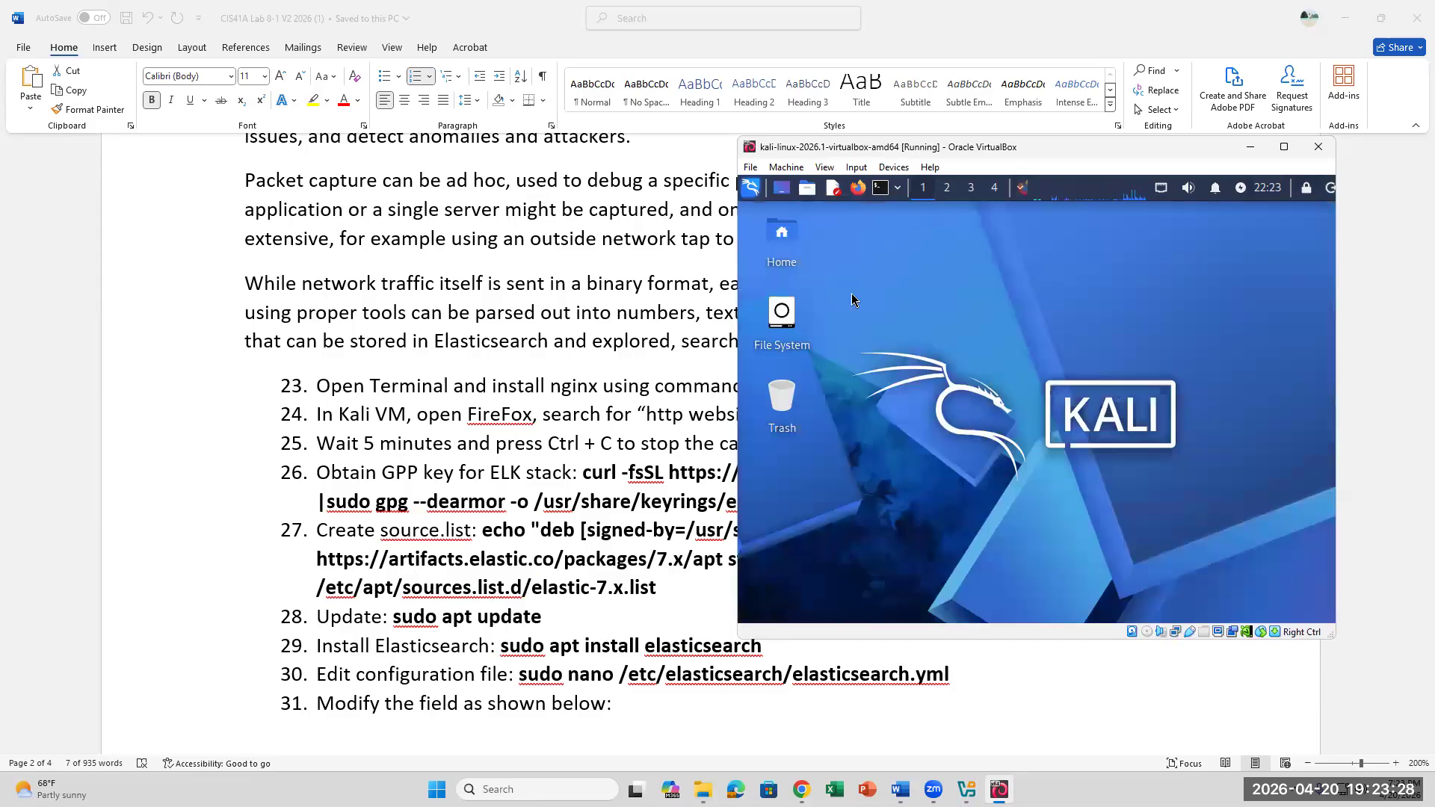
left_click(1037, 205)
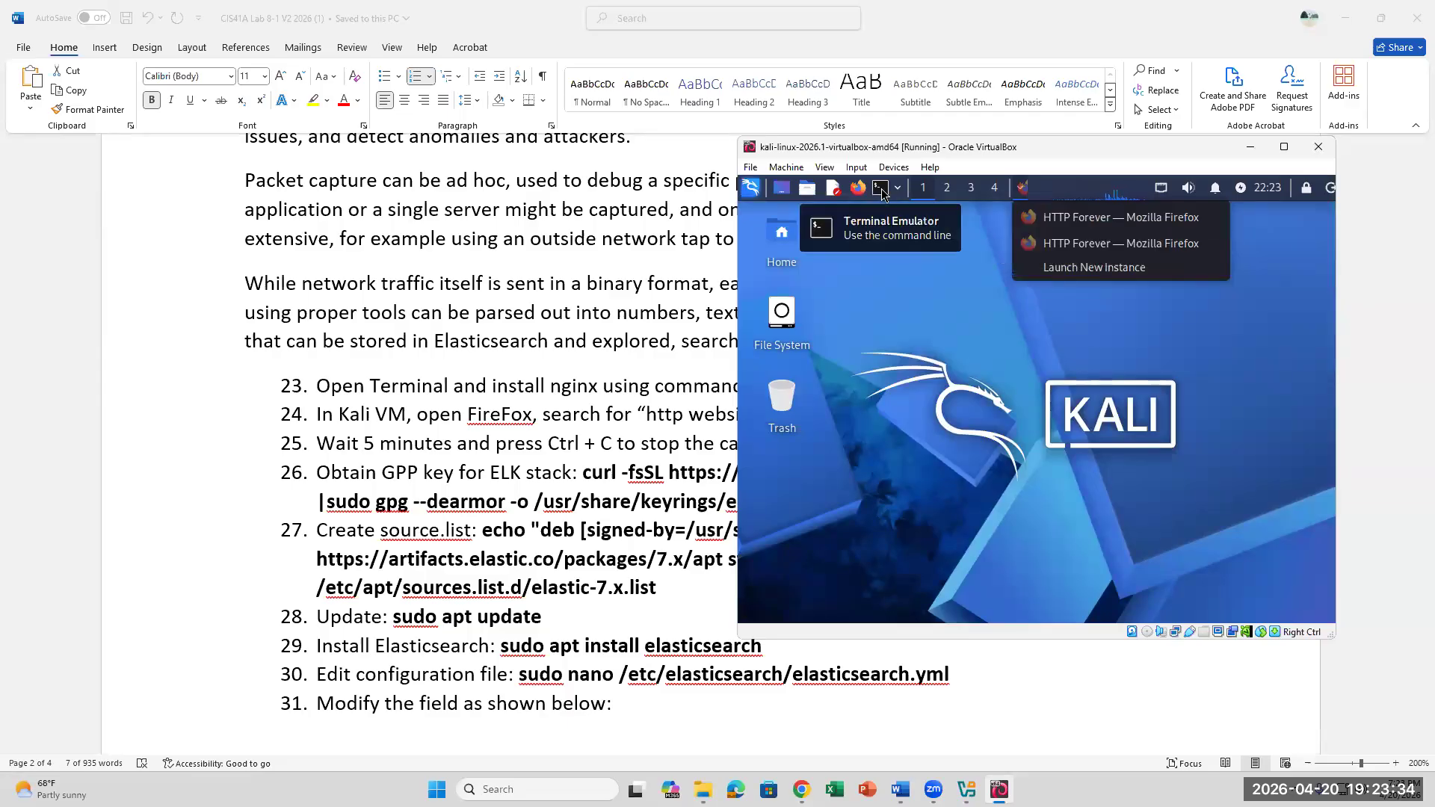
left_click(1068, 240)
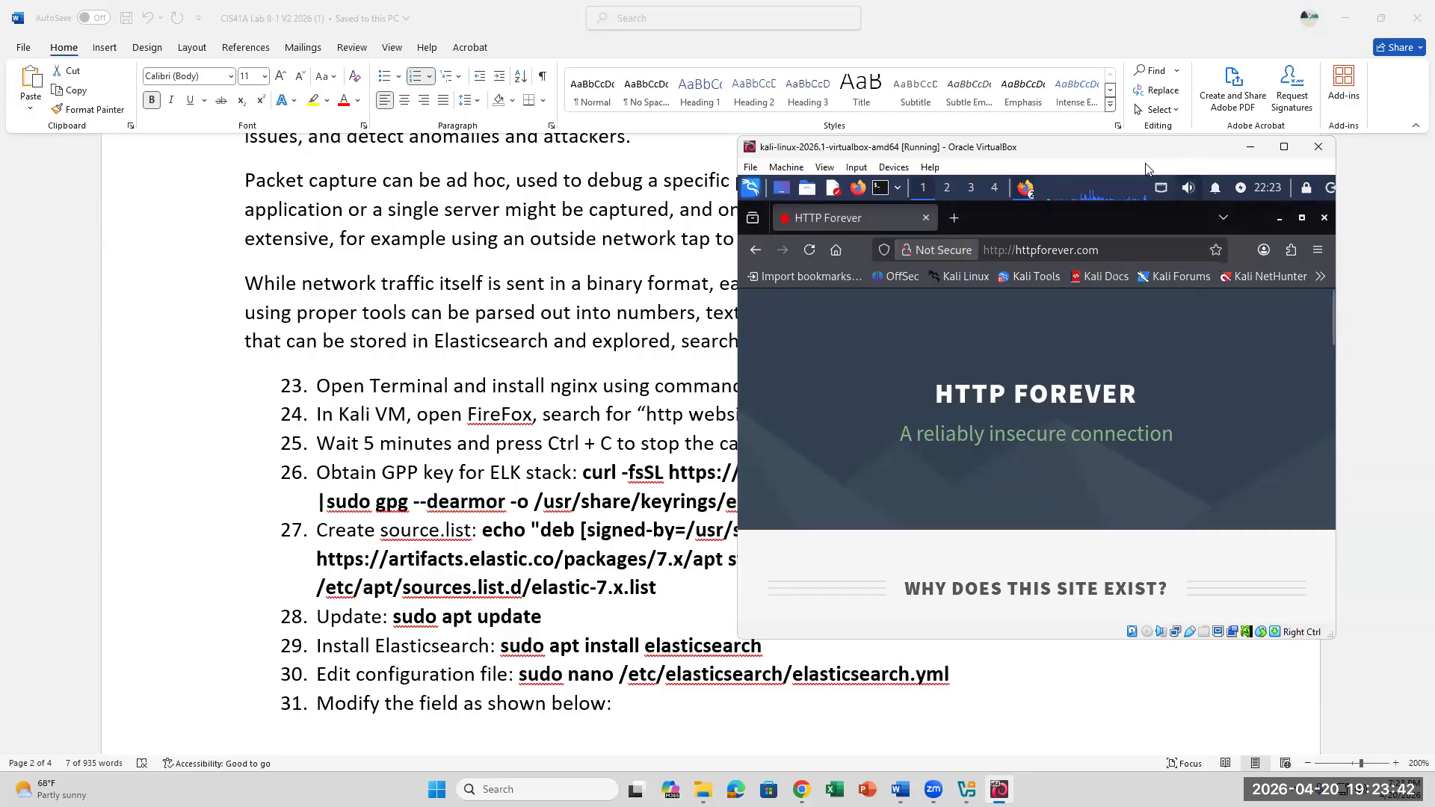
Reposition the VM window and read step 25 in the lab document, highlighting the instruction for stopping the capture
left_click_drag(1147, 153, 1051, 202)
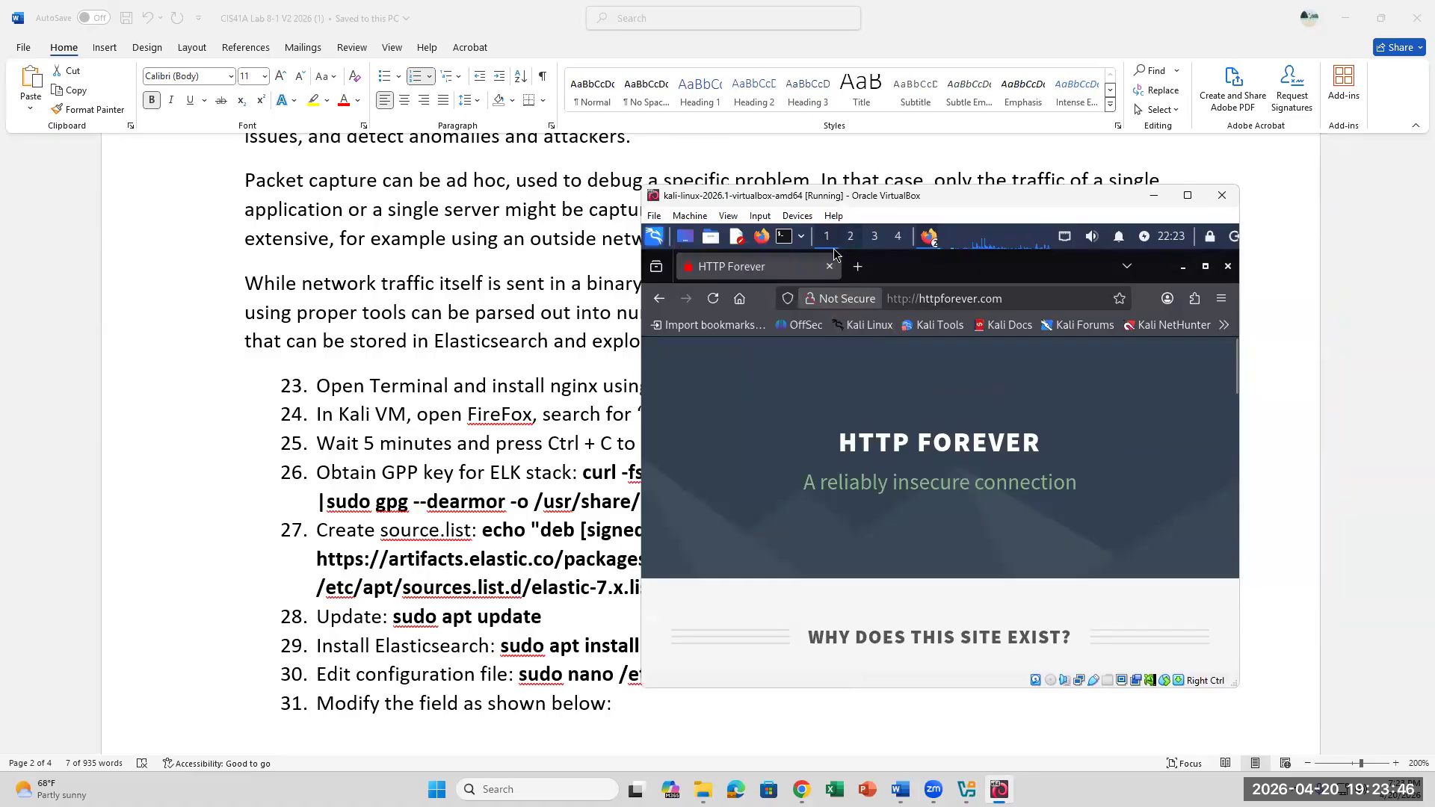
left_click(568, 441)
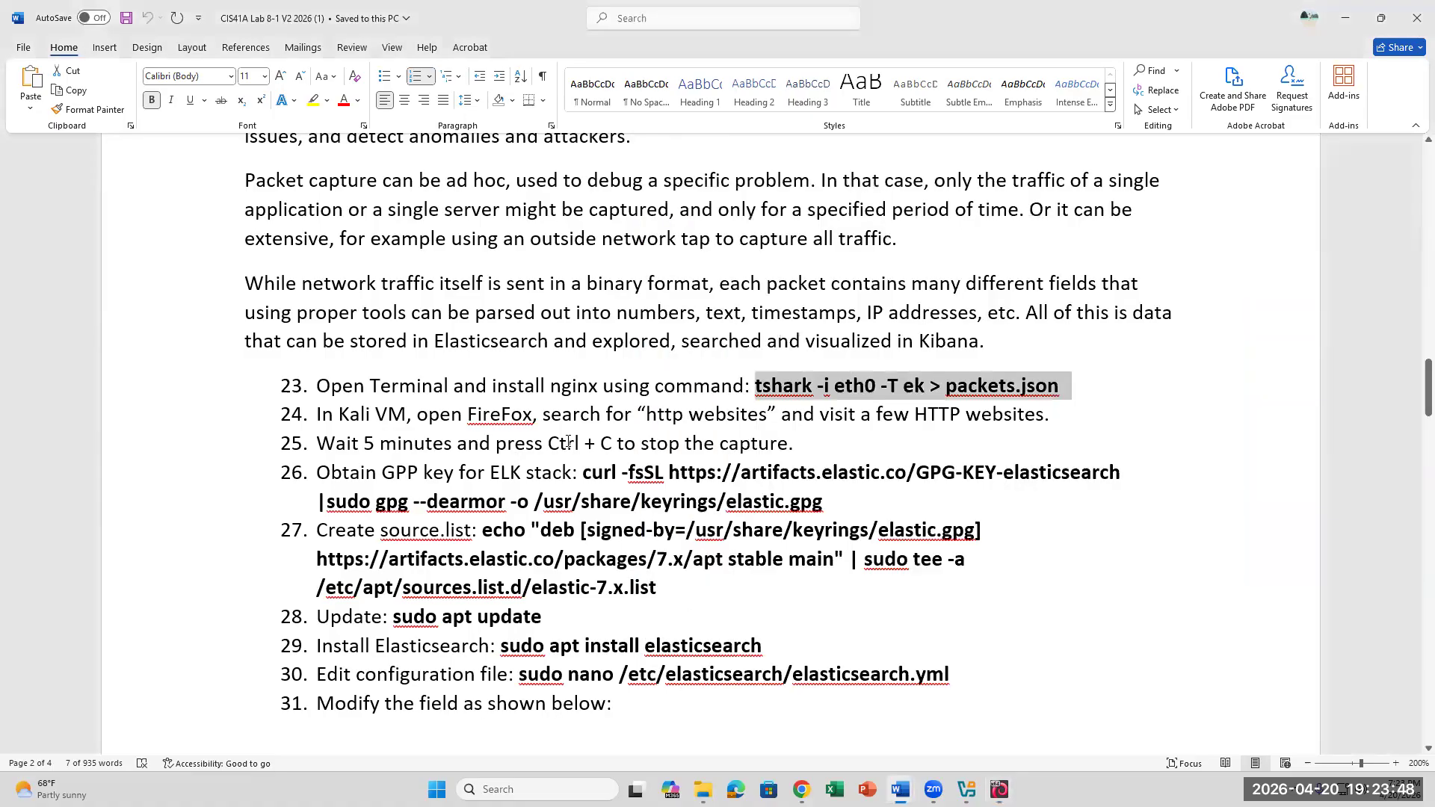
left_click_drag(546, 446, 612, 445)
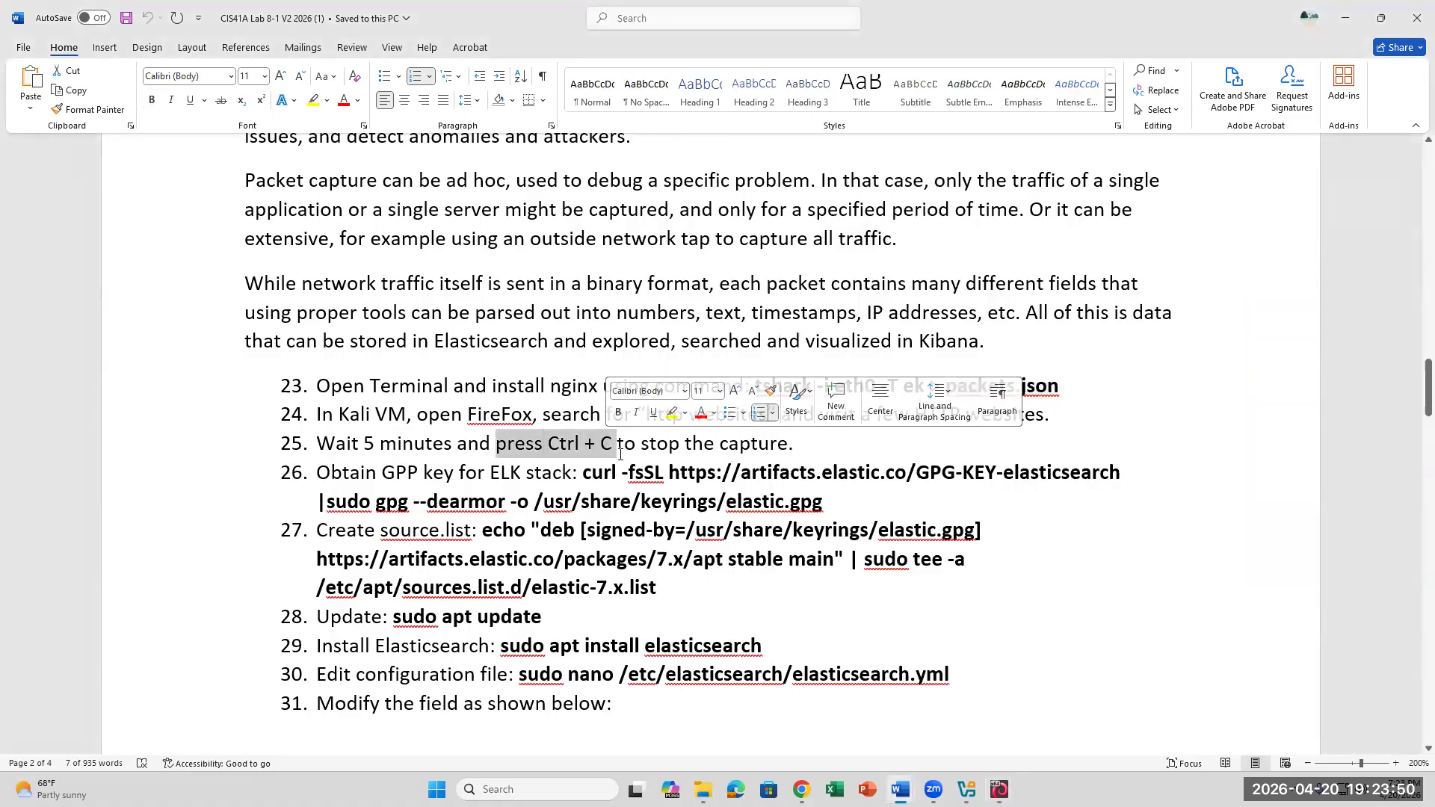
Highlight the full curl and gpg command given in step 26 of the lab document
left_click(611, 444)
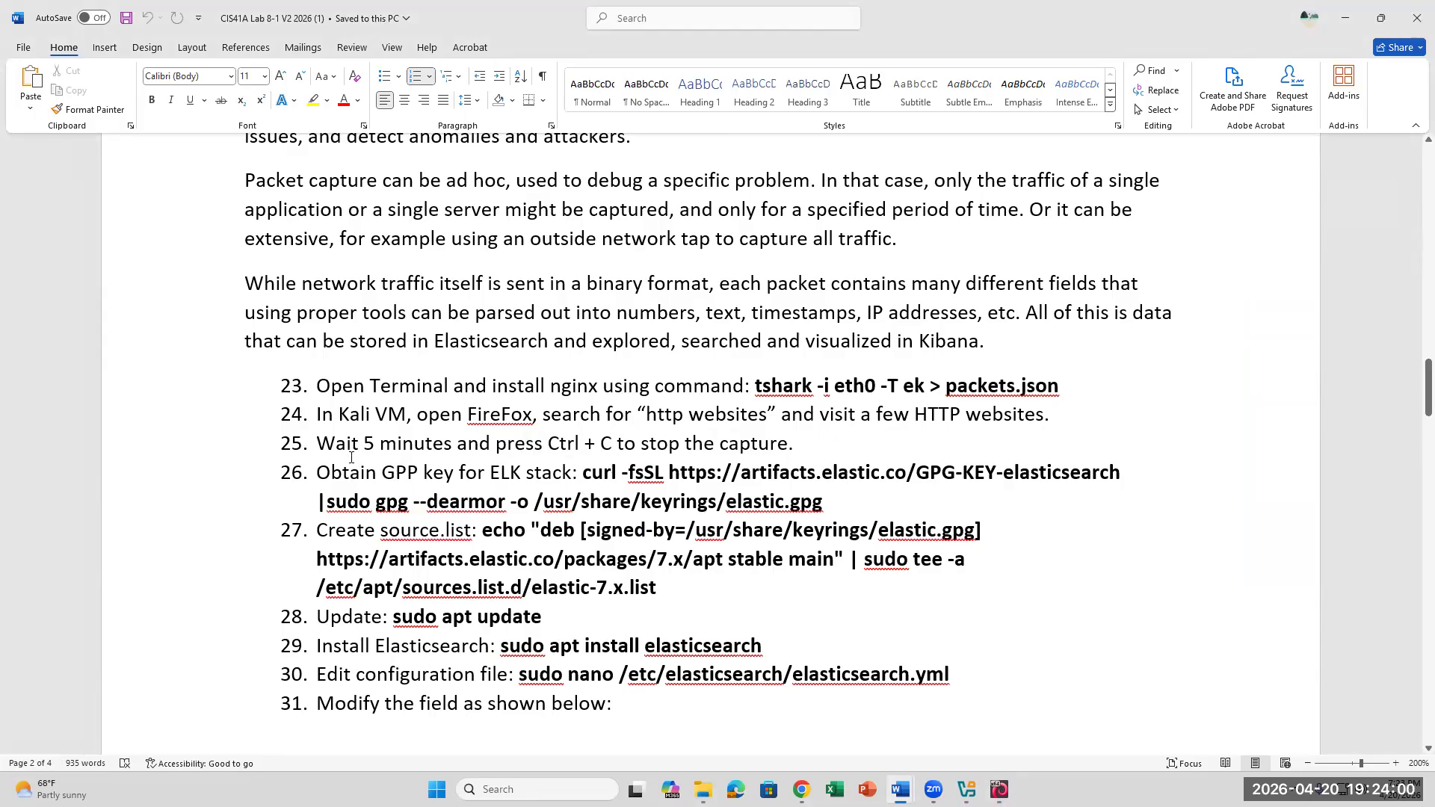
left_click(636, 471)
left_click_drag(598, 478, 856, 506)
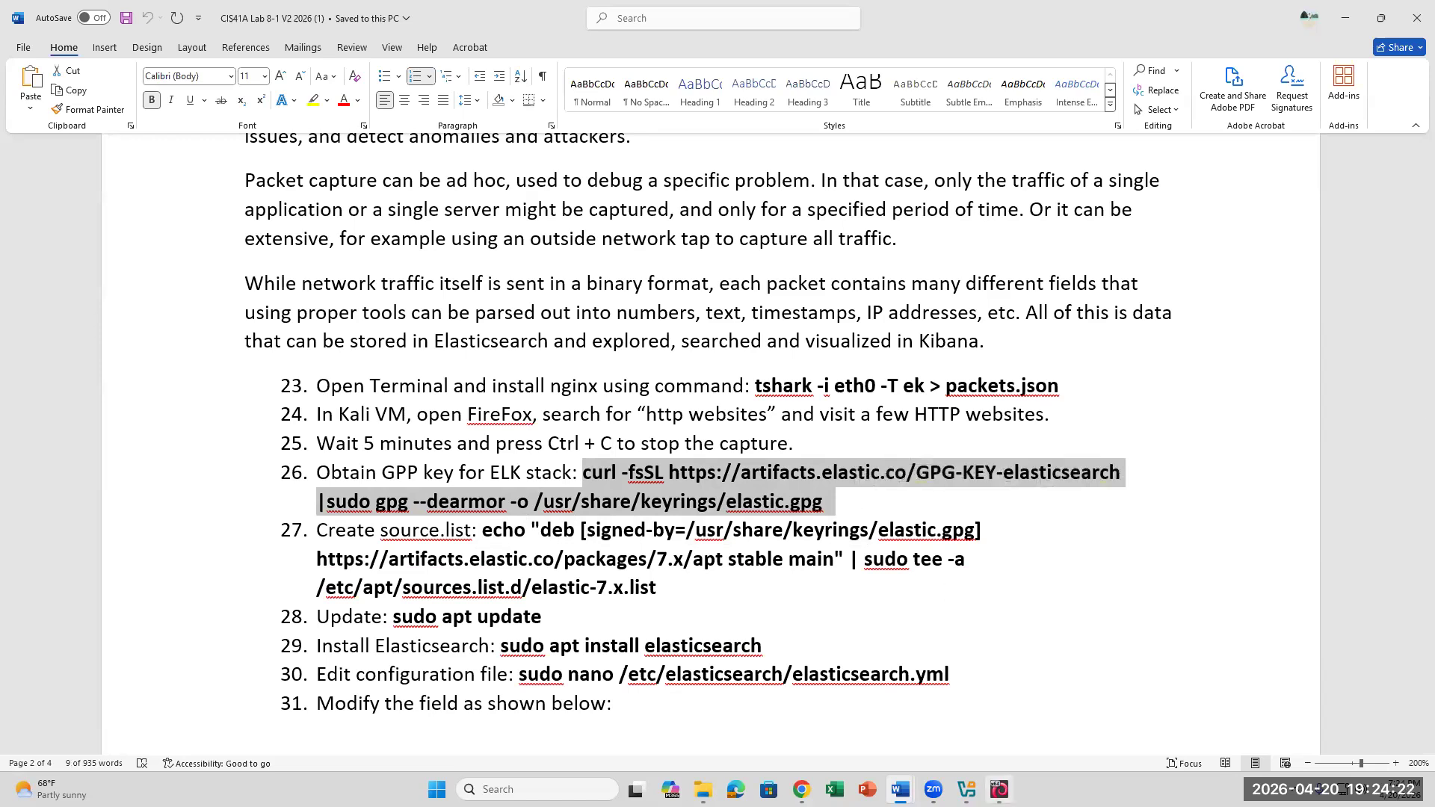
Switch to the Kali VM, maximize its window with Firefox out of the way, and stop the running tshark capture in the terminal
left_click(999, 789)
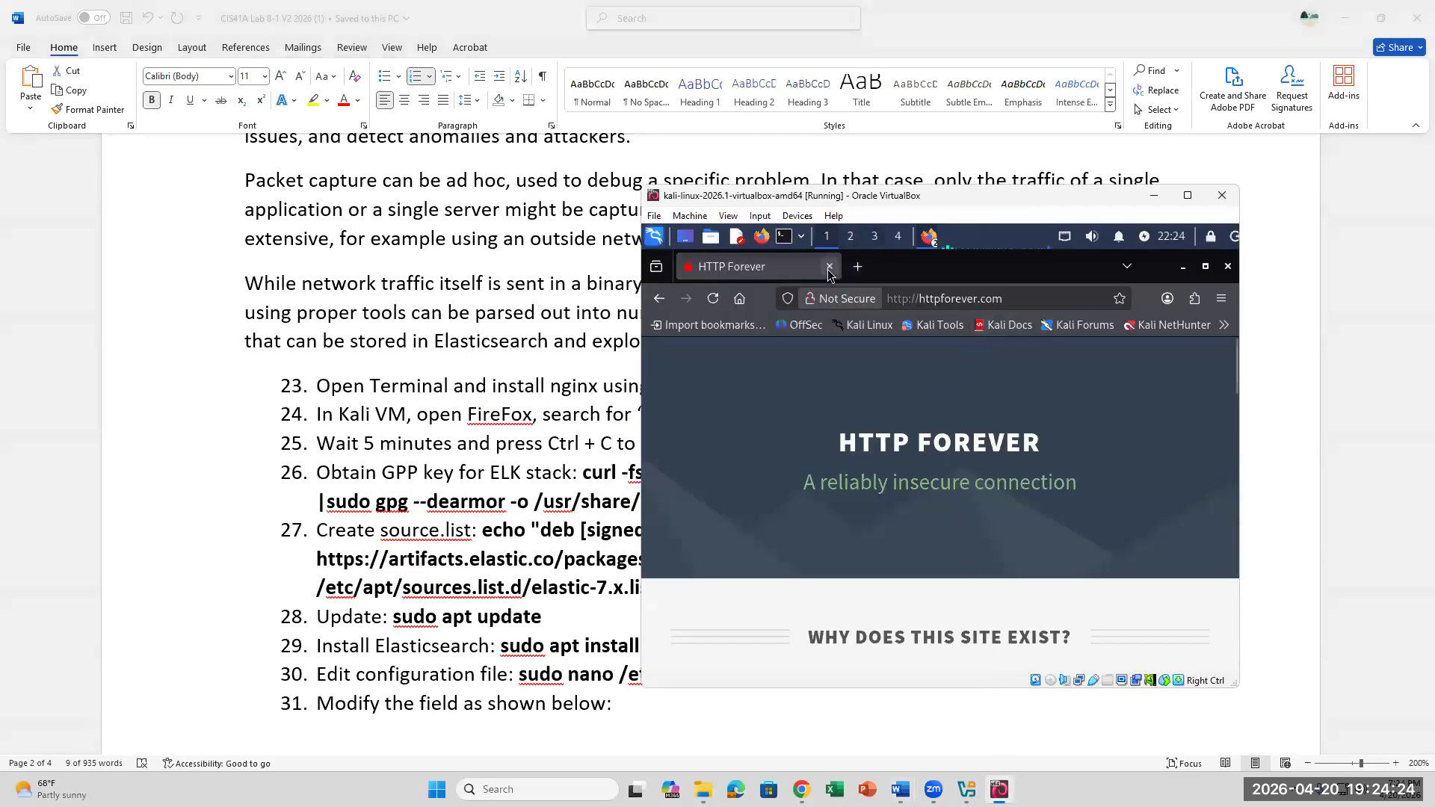
left_click(1227, 266)
left_click(1188, 195)
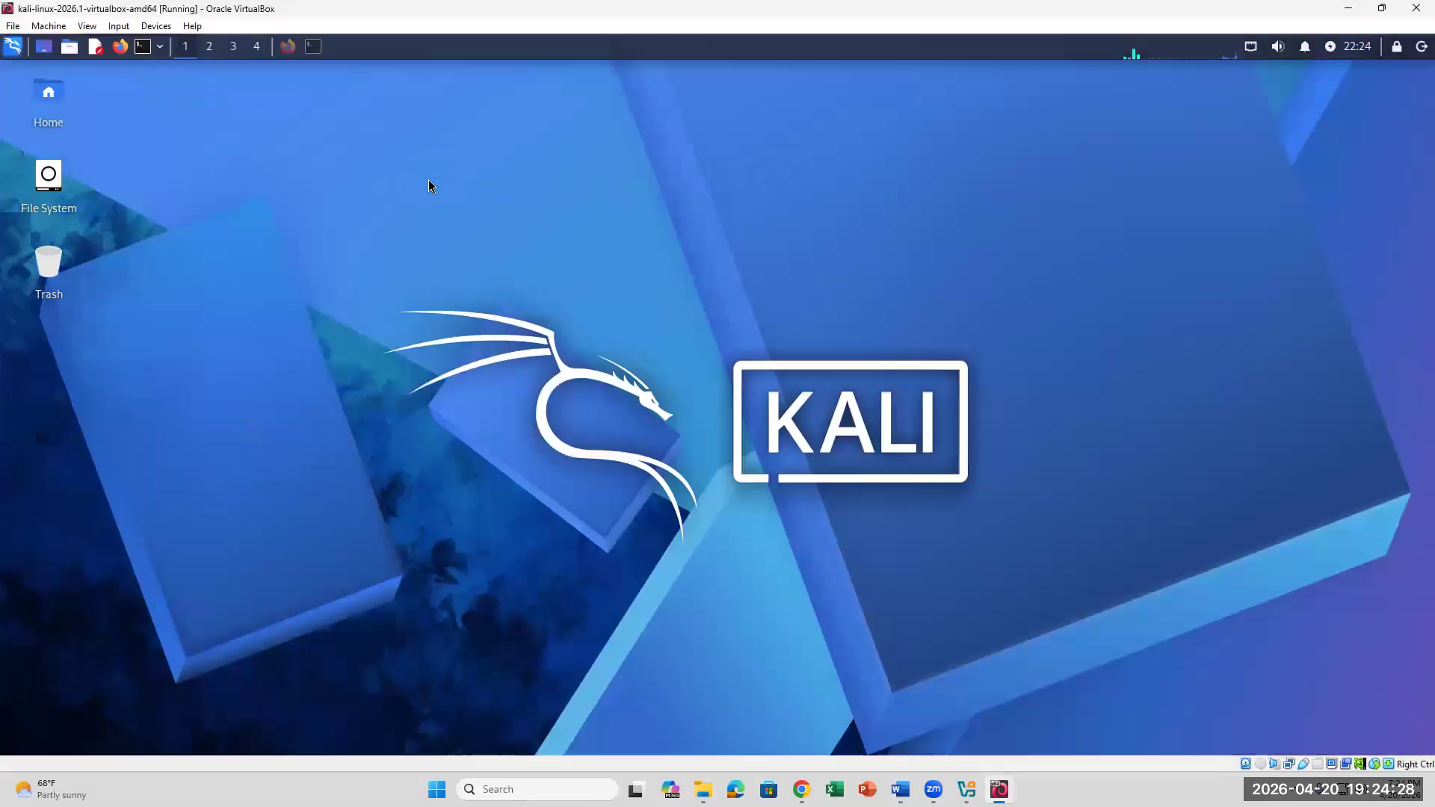
left_click(313, 46)
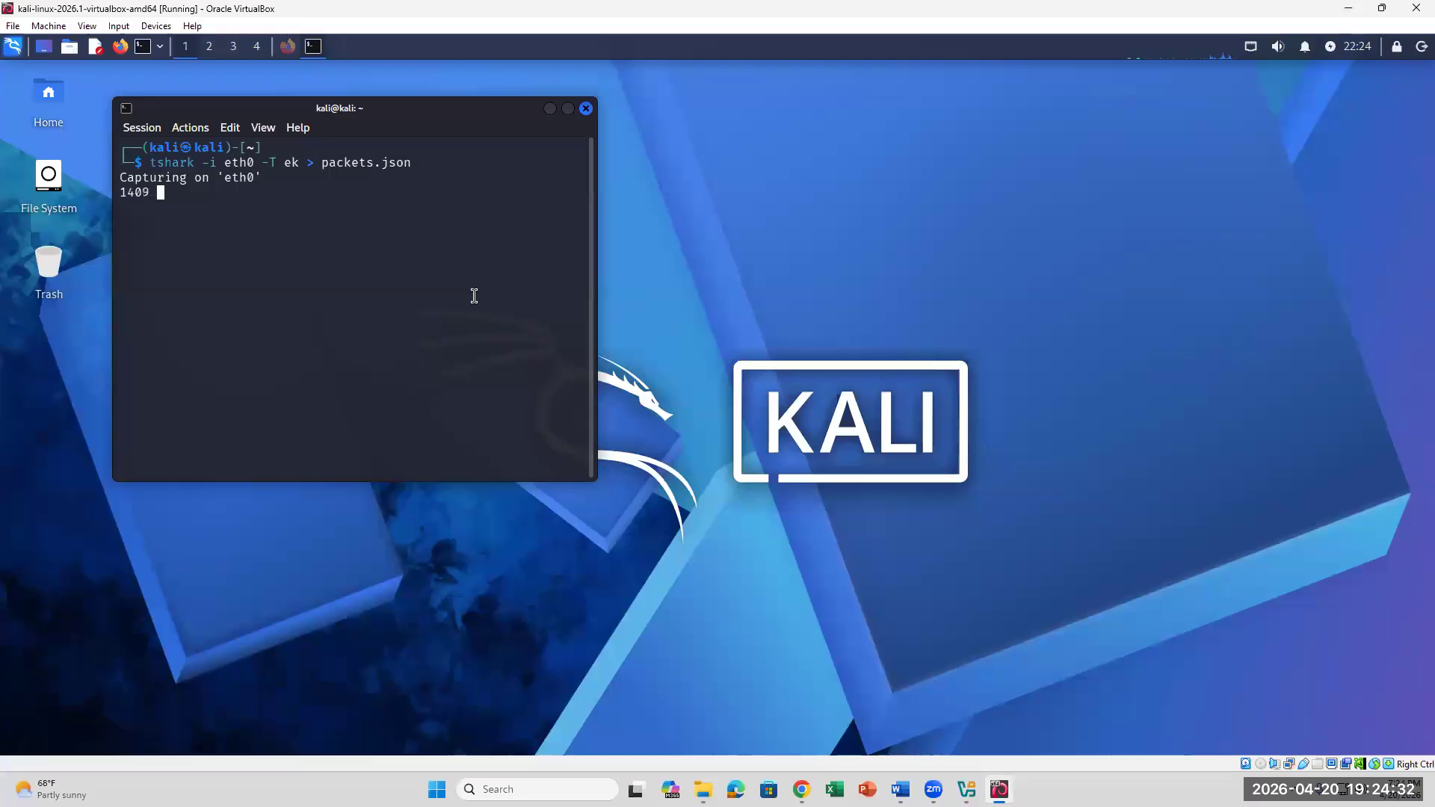
key("ctrl+c")
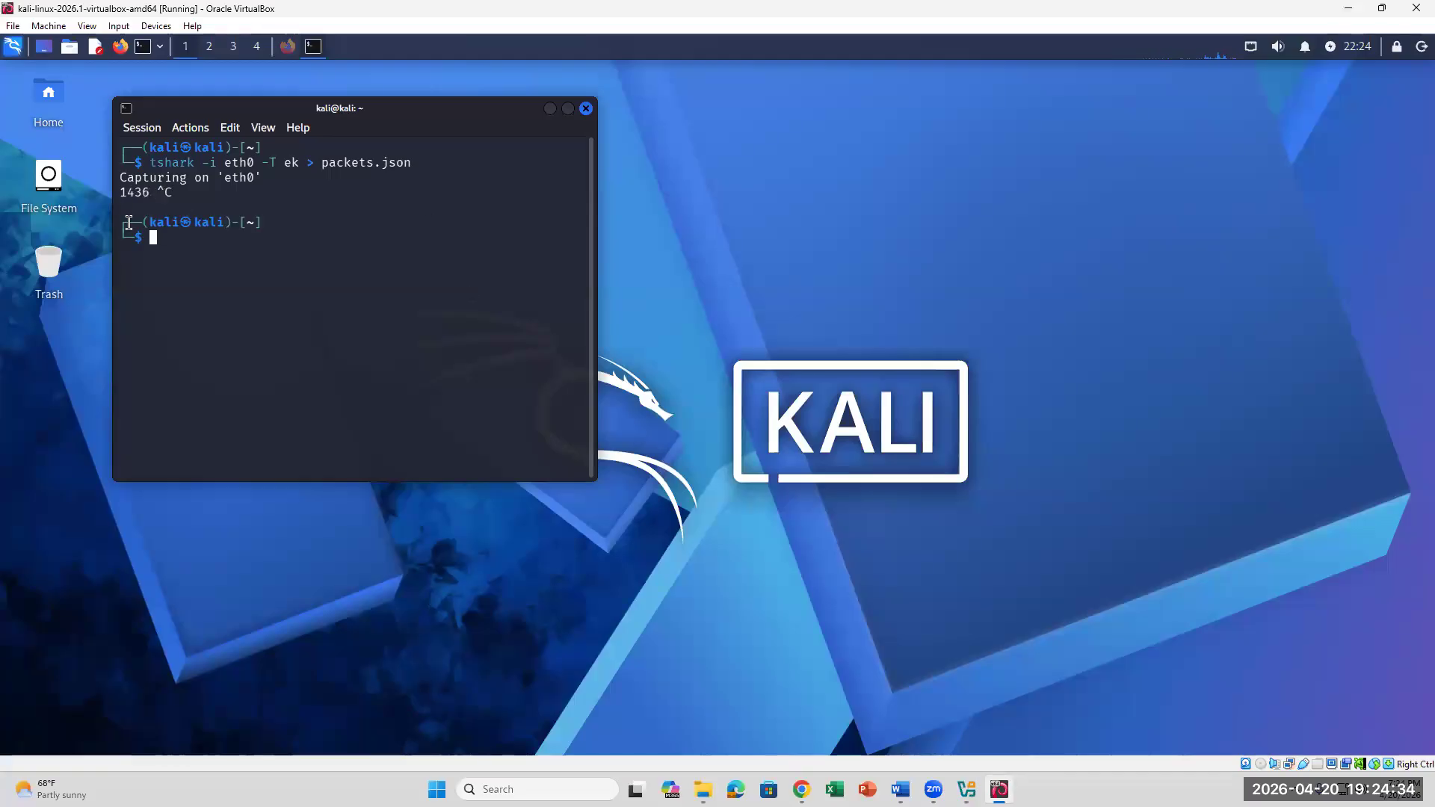
Return to the CIS41A Lab 8-1 document in Word and copy the highlighted step 26 command for obtaining the Elasticsearch key
mouse_move(900, 789)
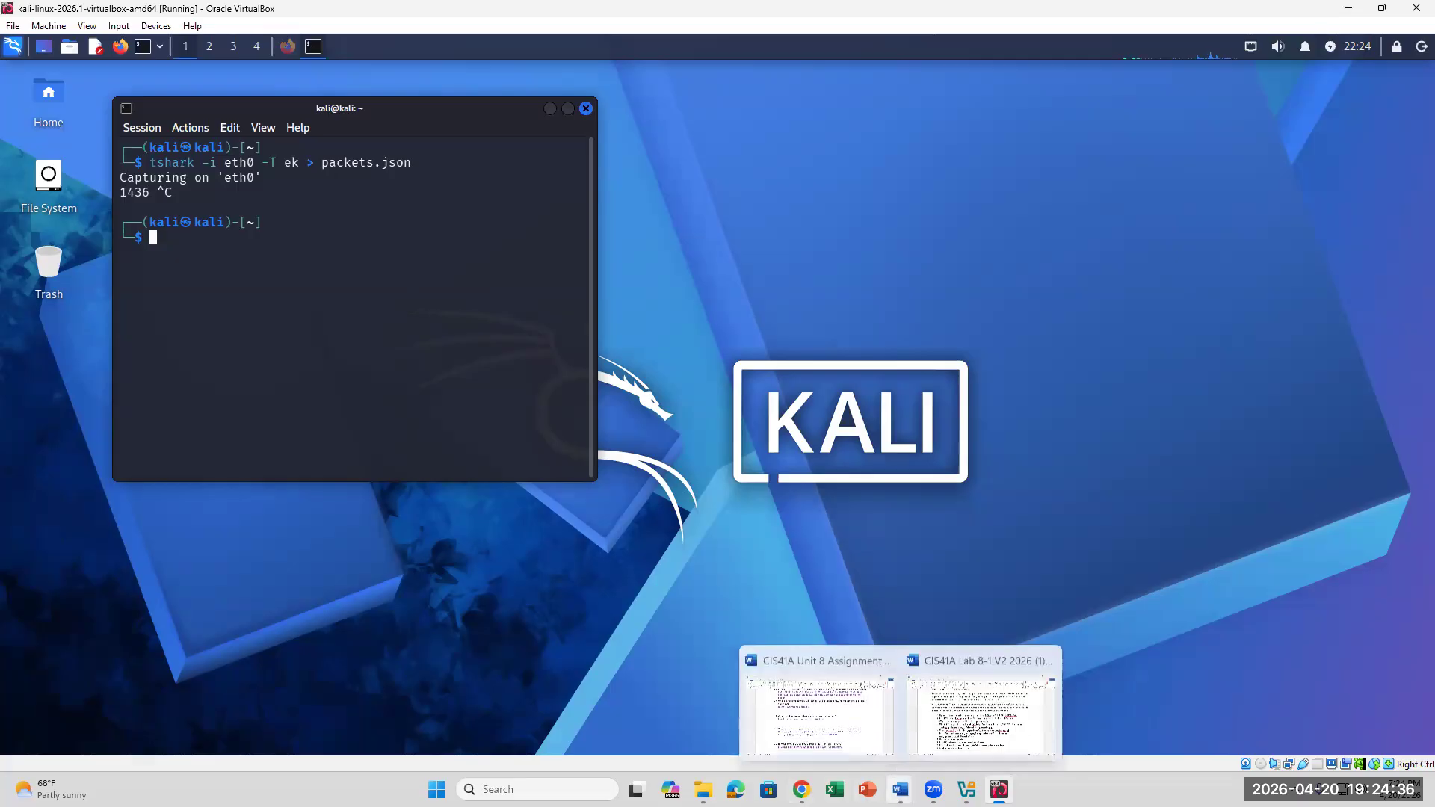
left_click(818, 710)
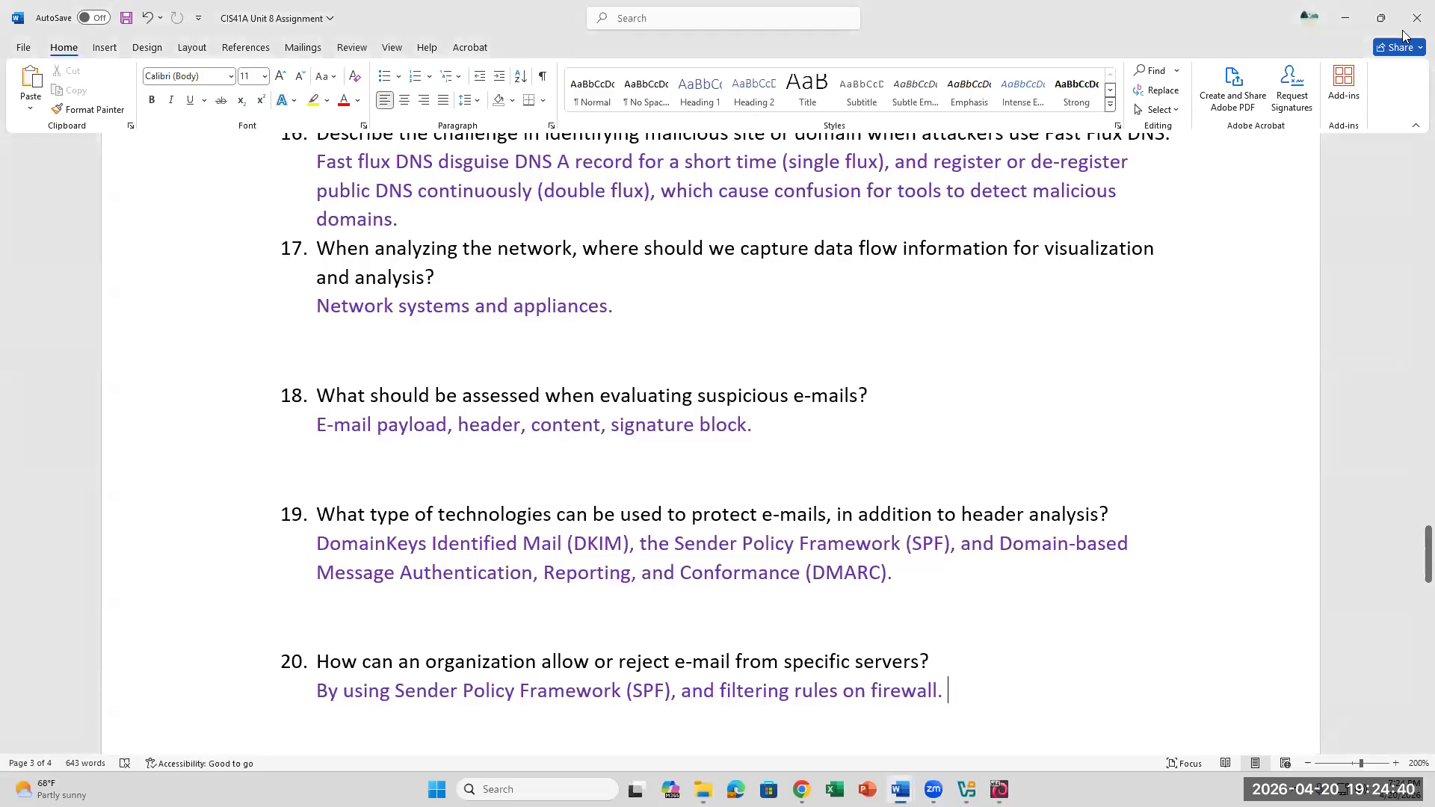
left_click(901, 789)
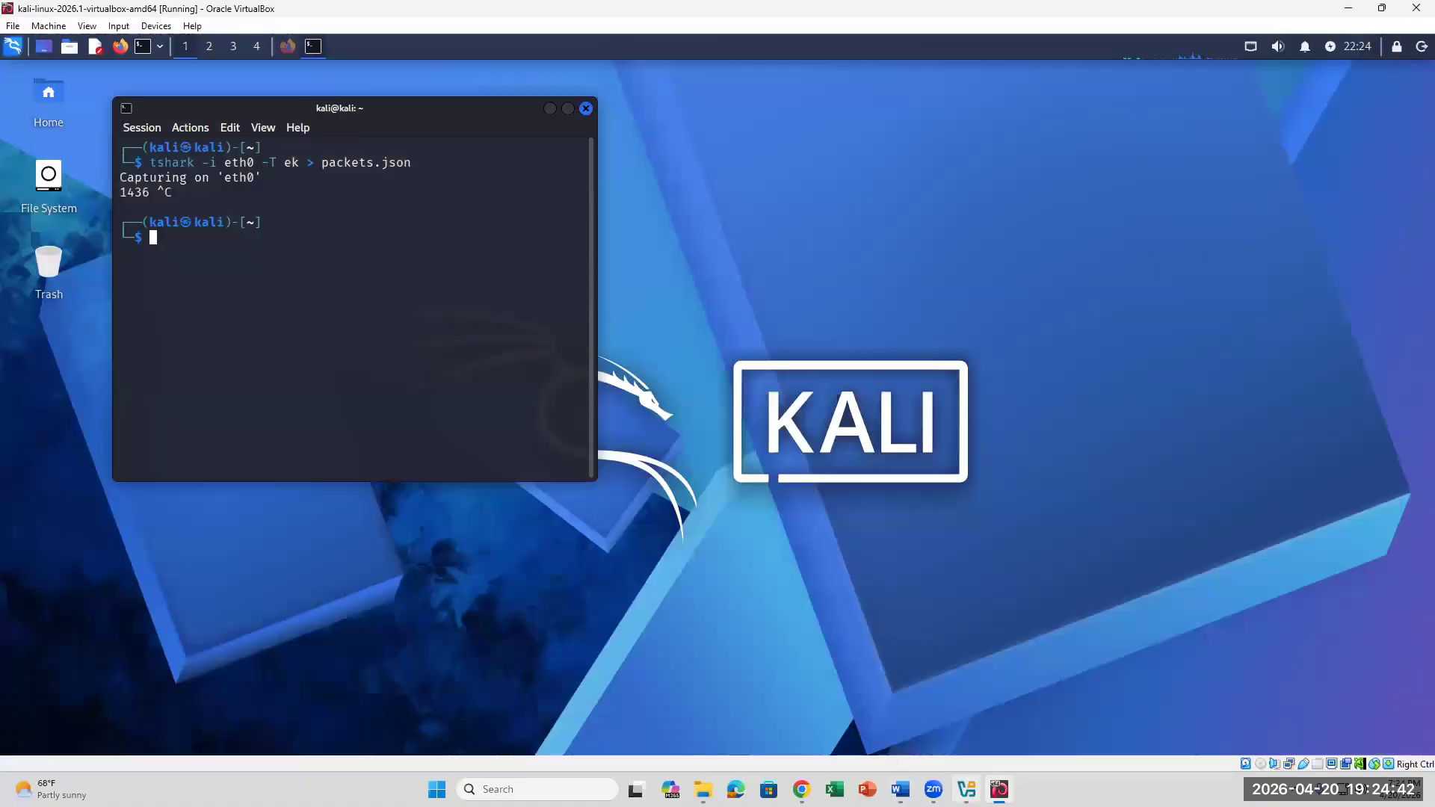
left_click(900, 790)
right_click(664, 487)
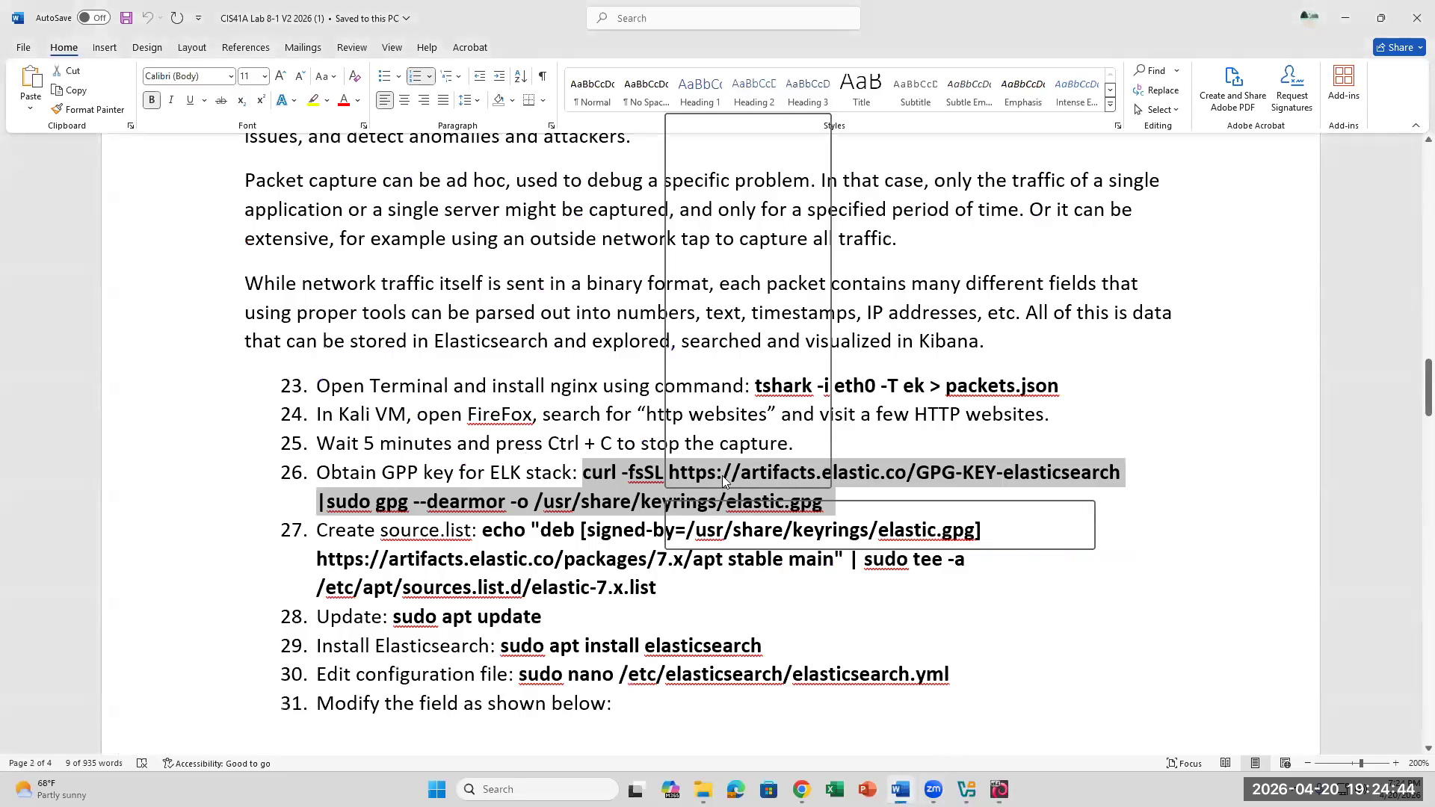
left_click(704, 170)
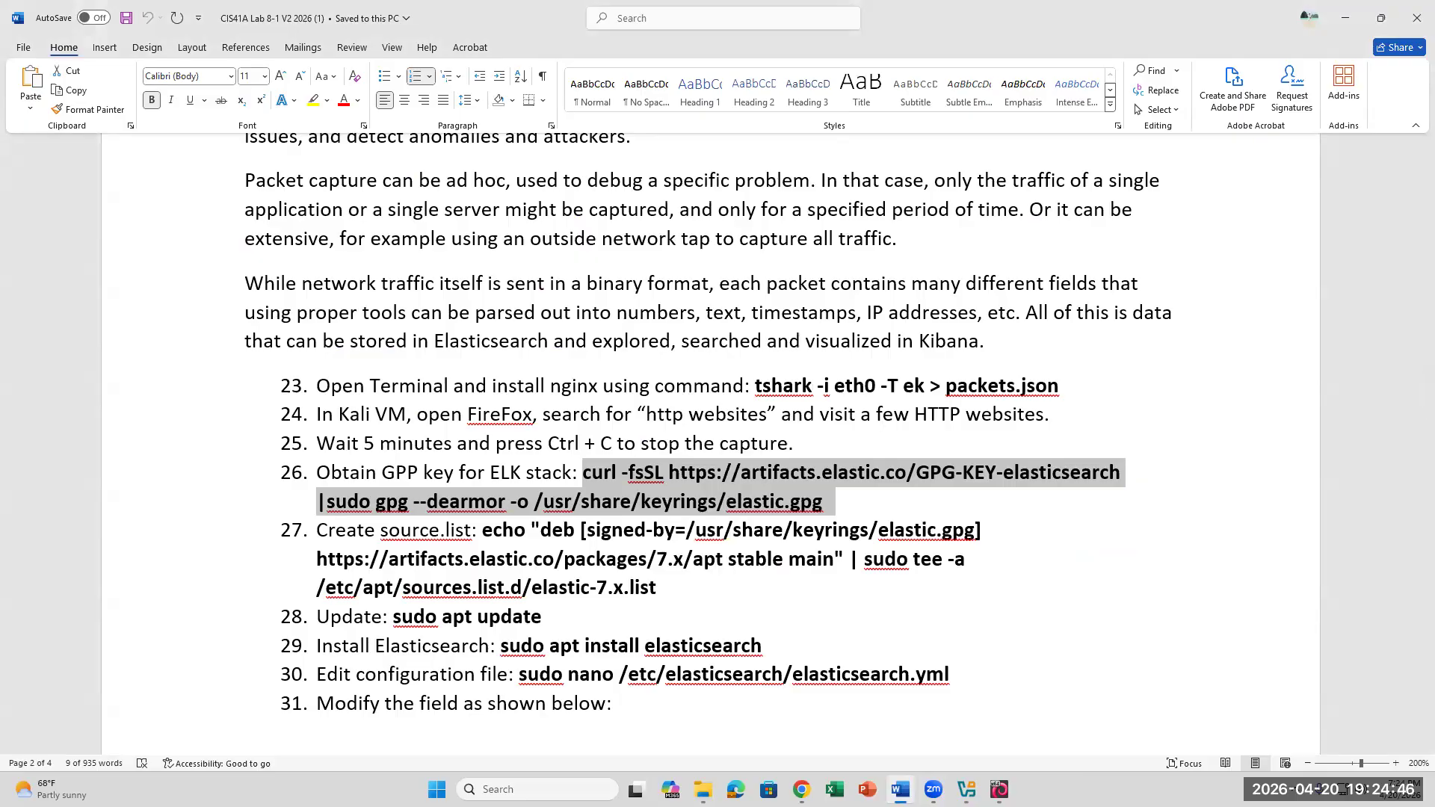
Run the copied curl command in the Kali terminal to write the key to /usr/share/keyrings/elastic.gpg, and enter the sudo password
left_click(999, 789)
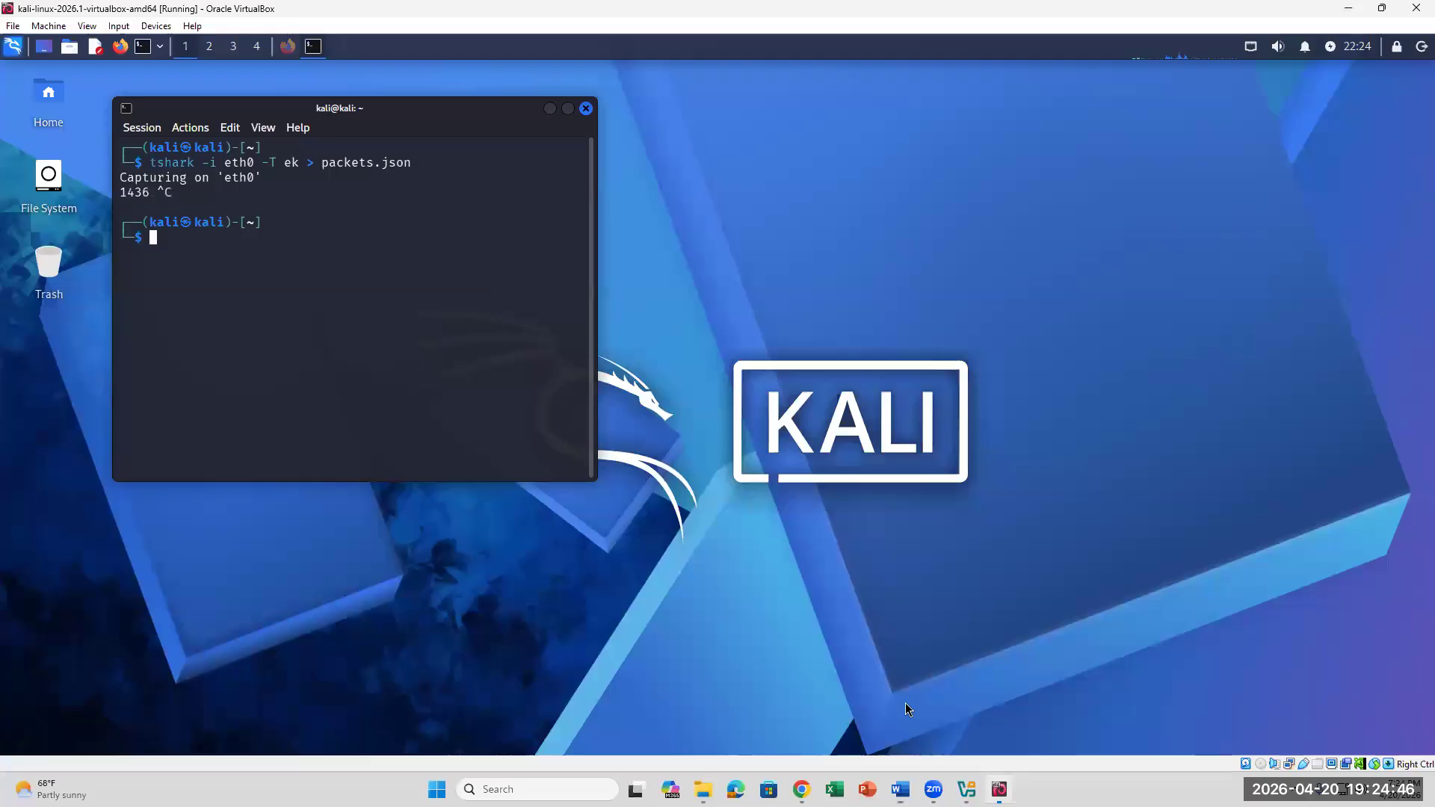
right_click(199, 252)
left_click(275, 301)
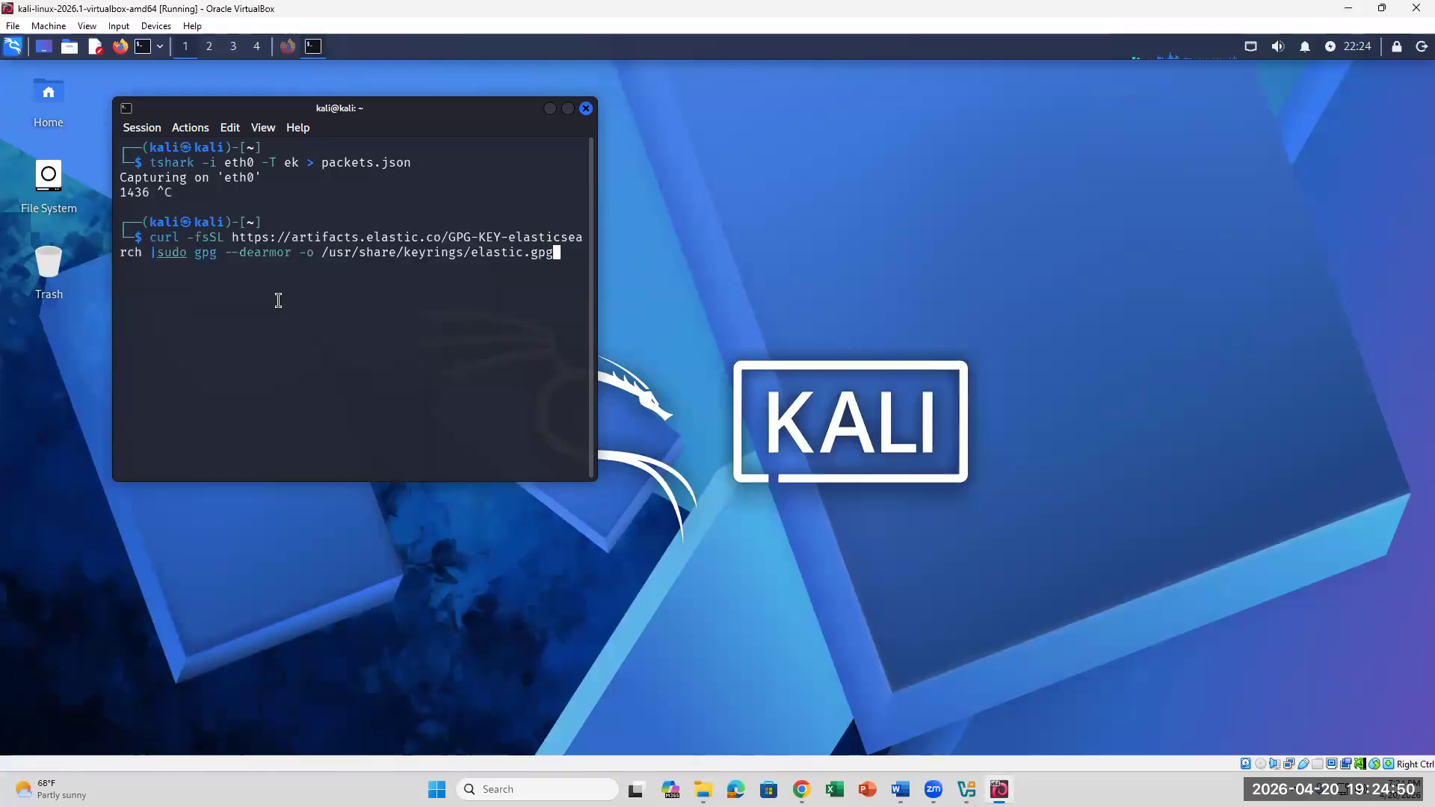
key("Return")
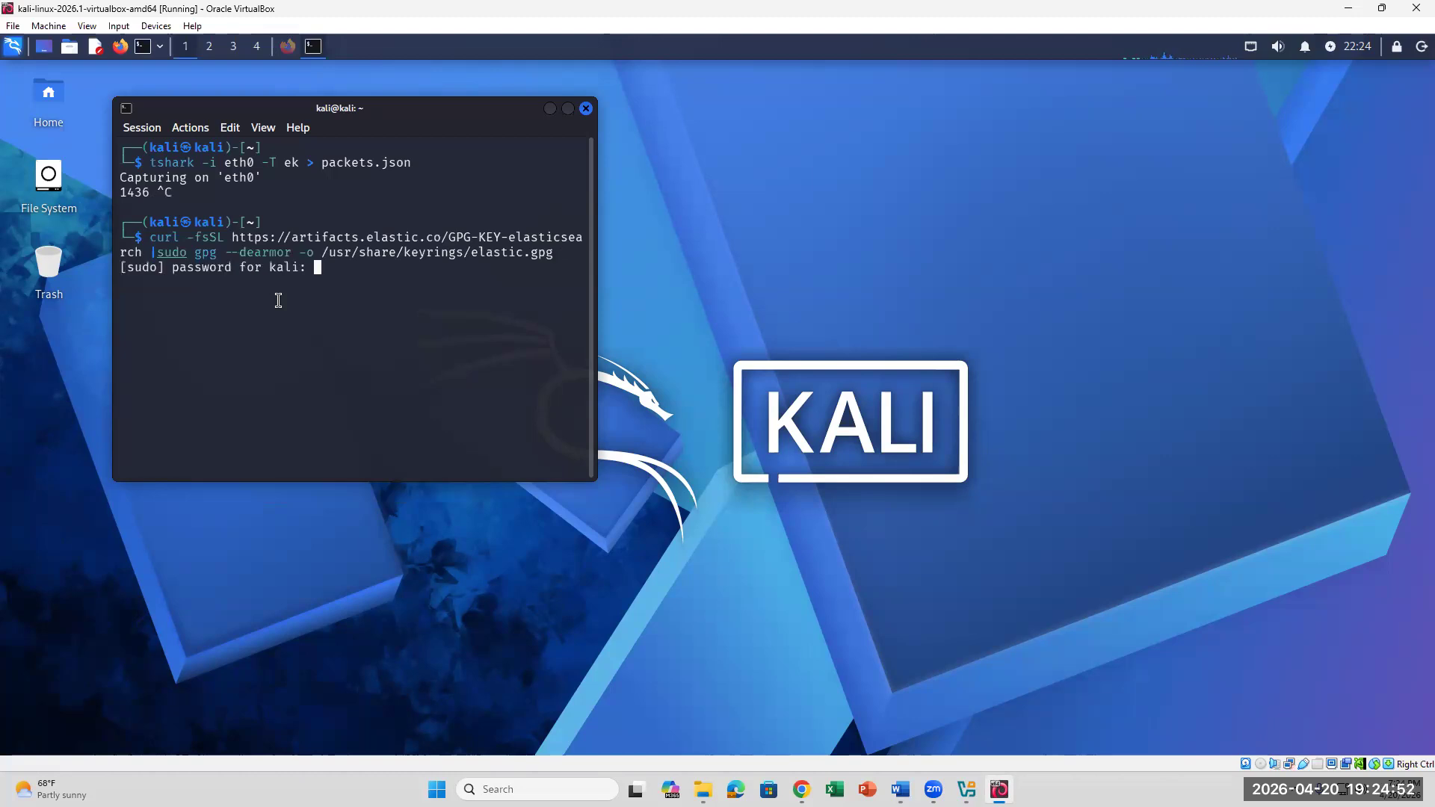
key("Return")
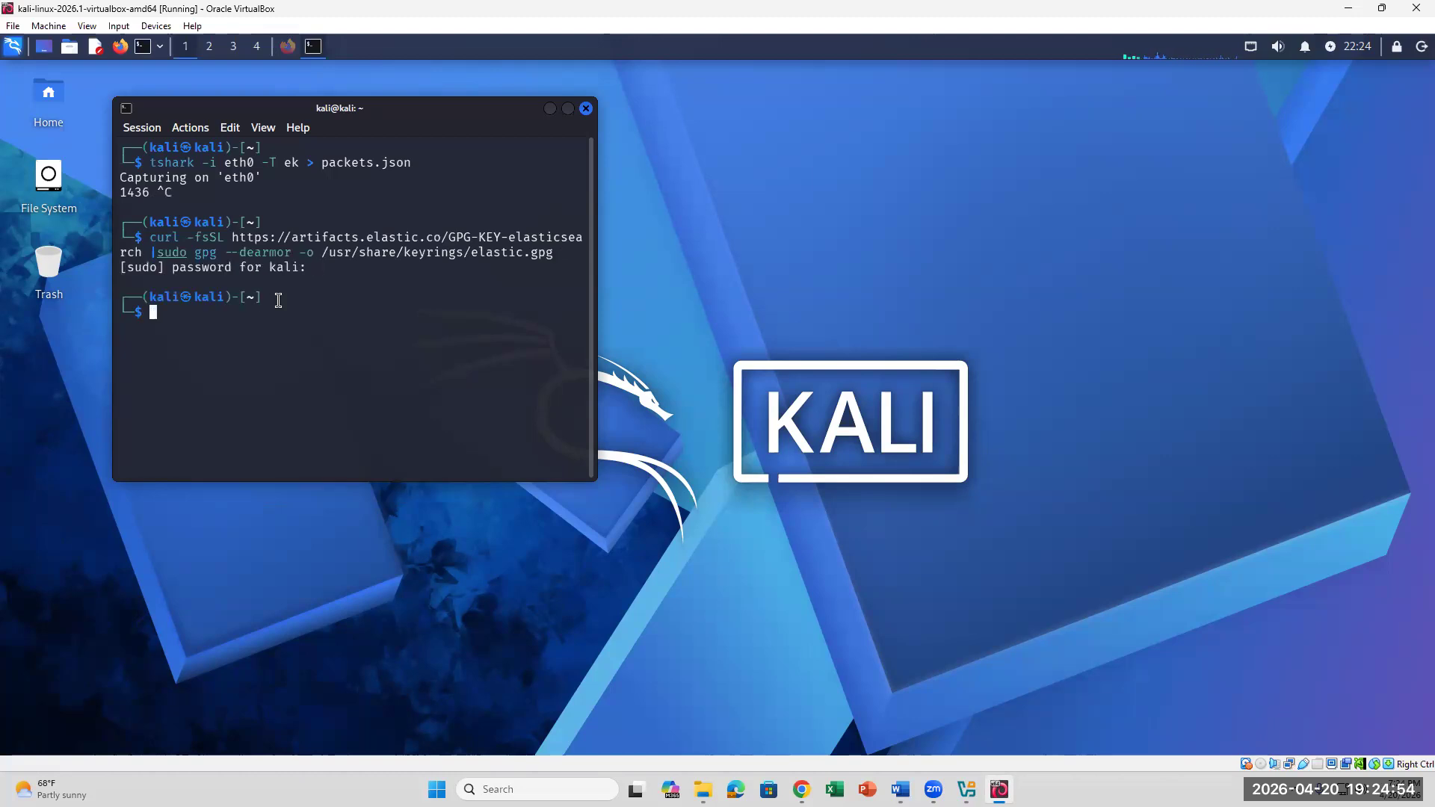
Go back to the lab document in Word and place the cursor at the source list command in step 27
left_click(900, 789)
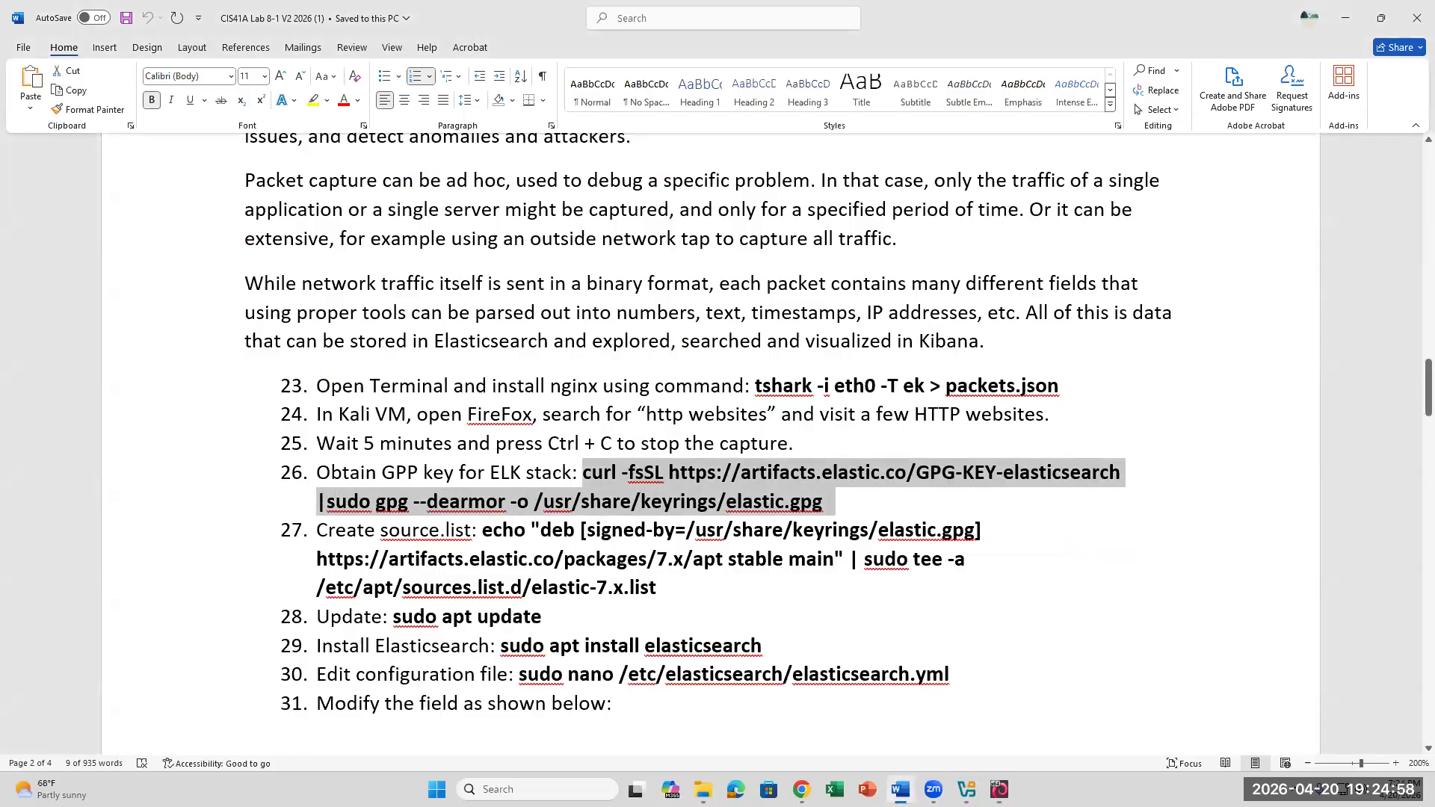
left_click(470, 533)
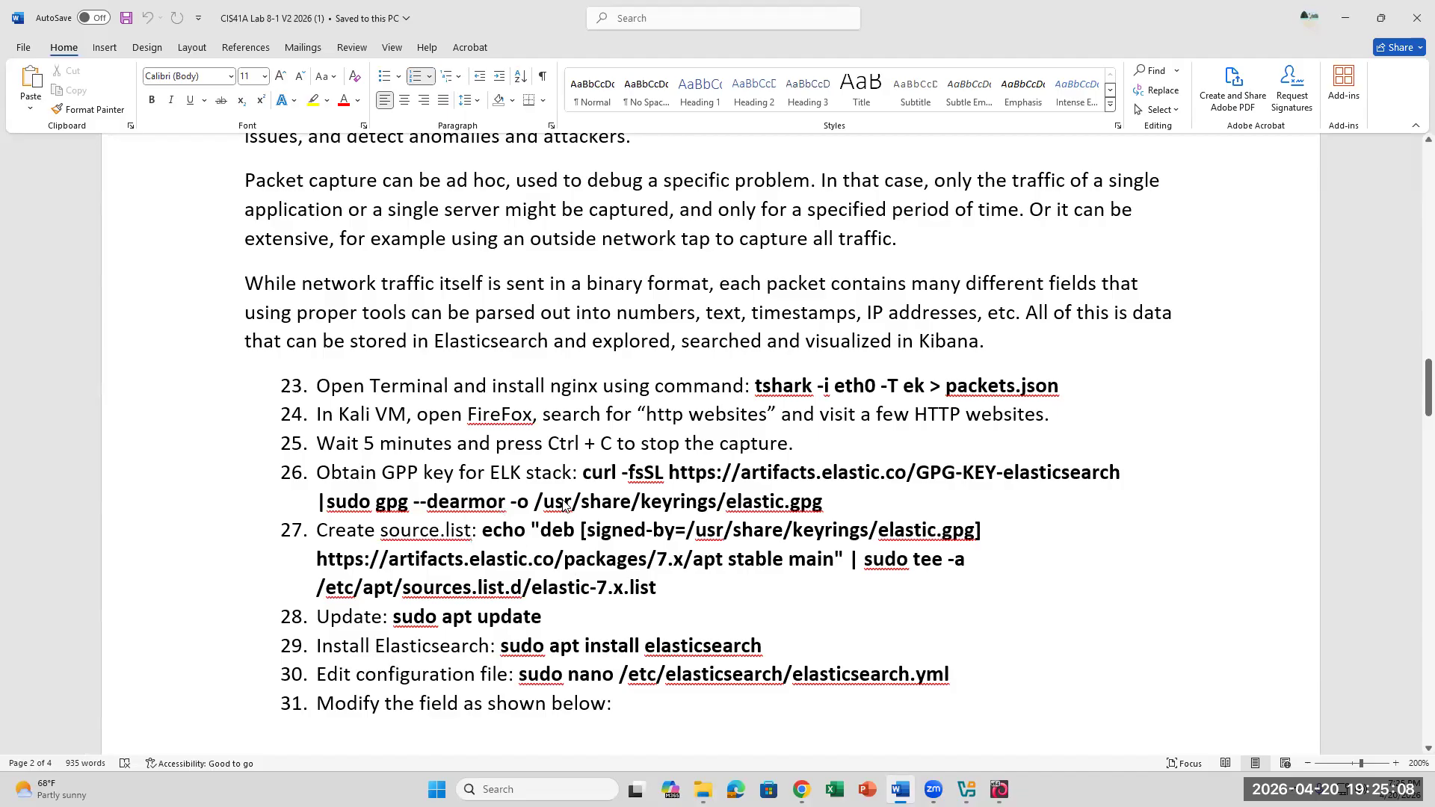
Copy the full echo command for creating the Elastic source list from step 27 of the lab document
left_click(700, 587)
left_click_drag(483, 532, 661, 592)
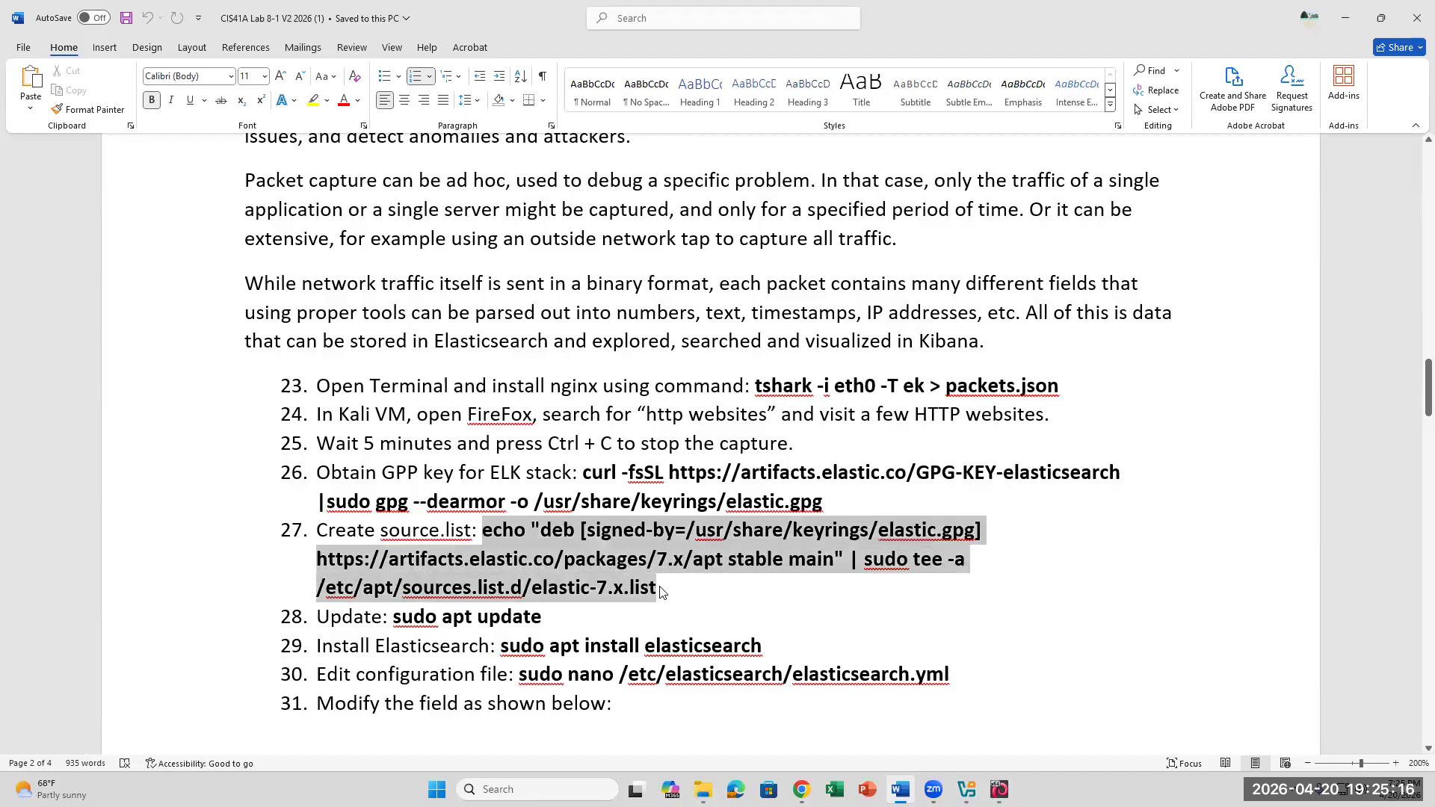
right_click(553, 571)
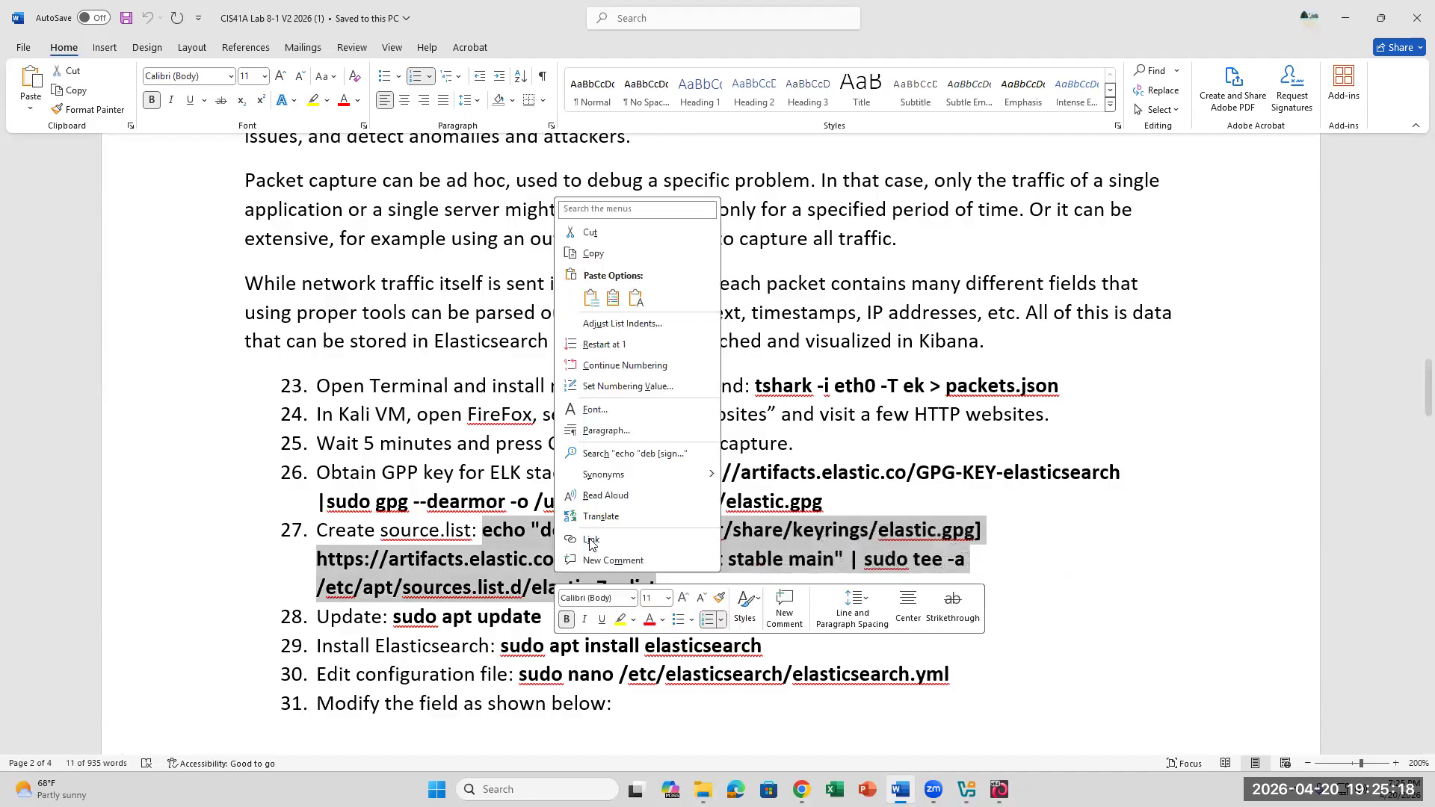
left_click(613, 255)
In the Kali VM terminal, run the copied echo command that adds the Elastic 7.x repository to /etc/apt/sources.list.d/elastic-7.x.list
left_click(999, 789)
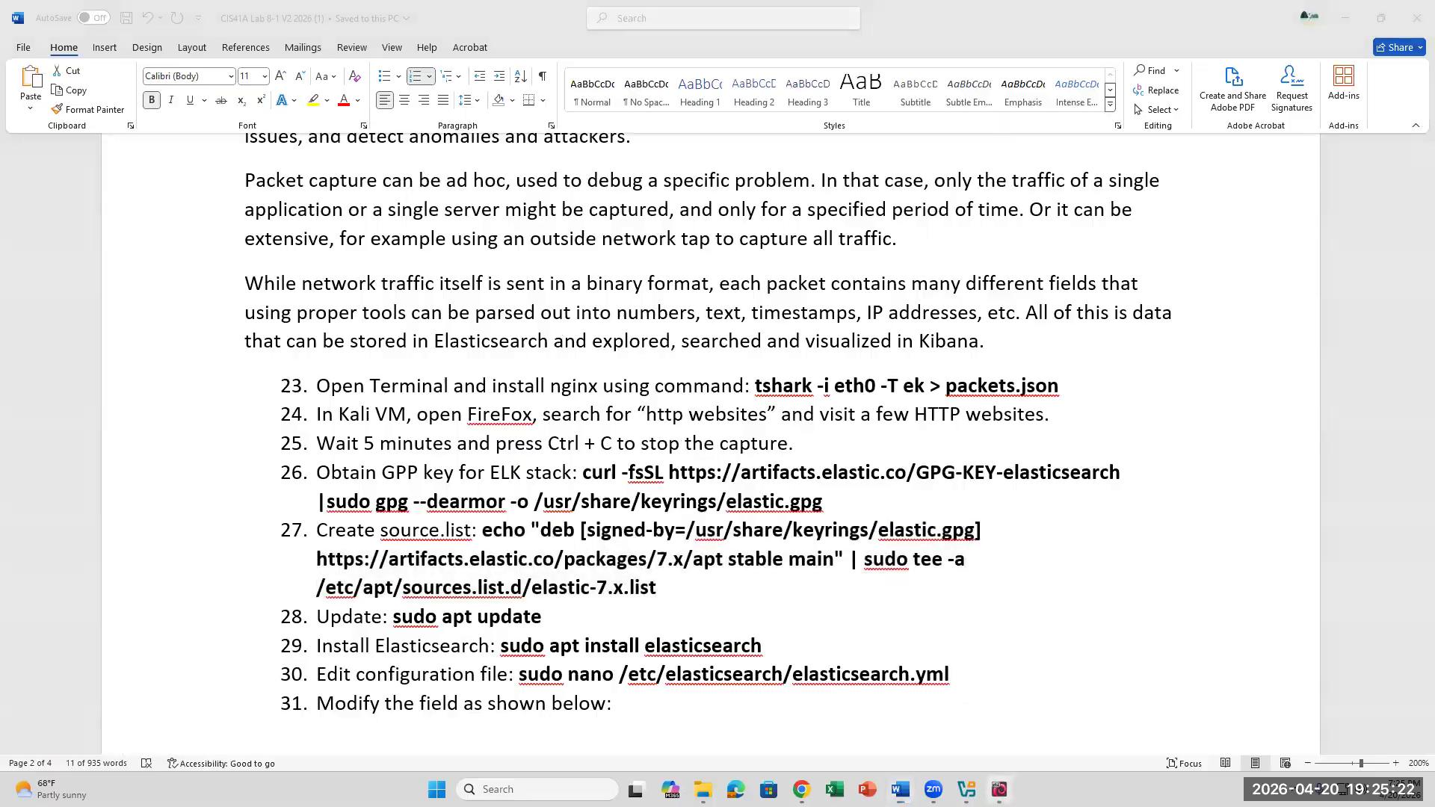
right_click(266, 329)
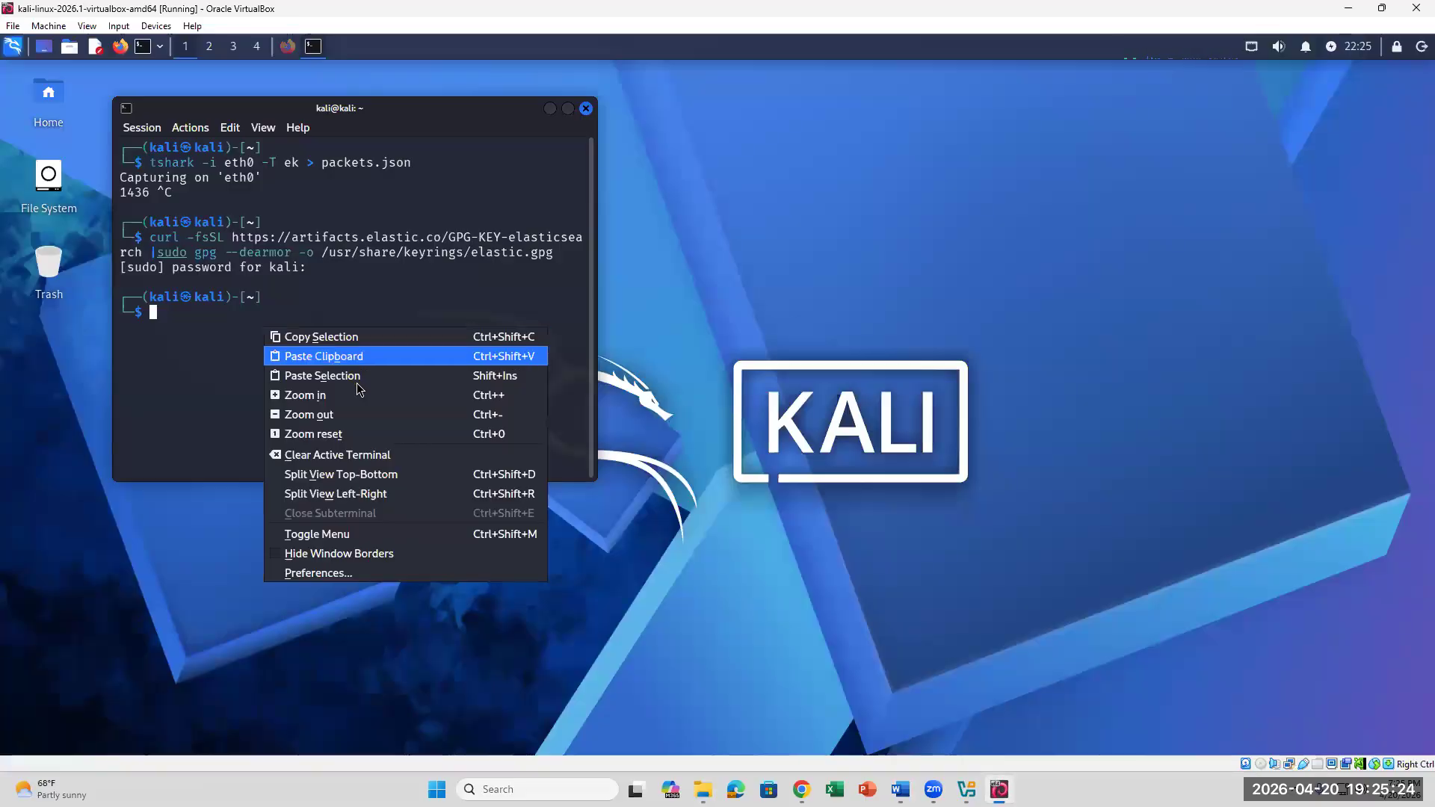
left_click(449, 374)
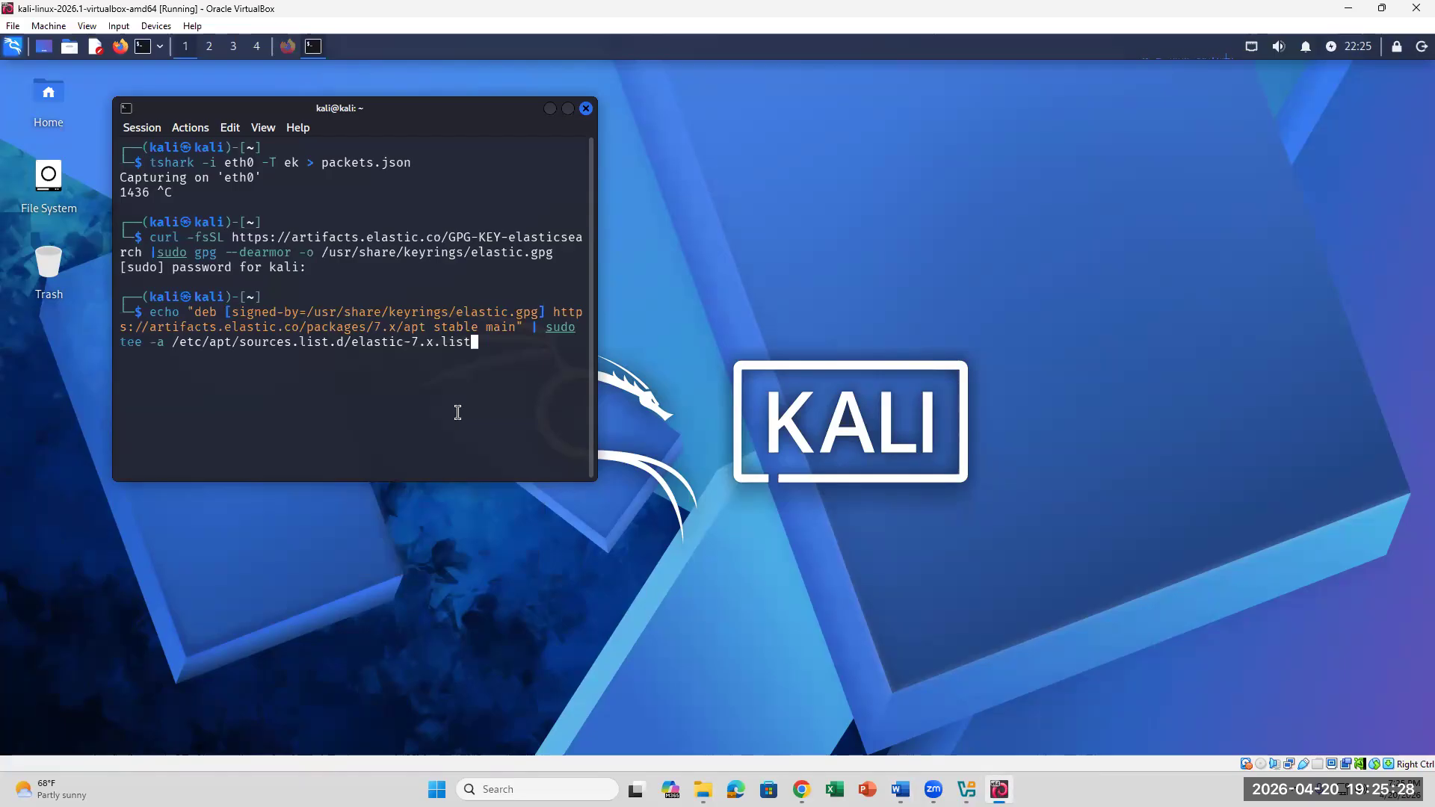
key("Return")
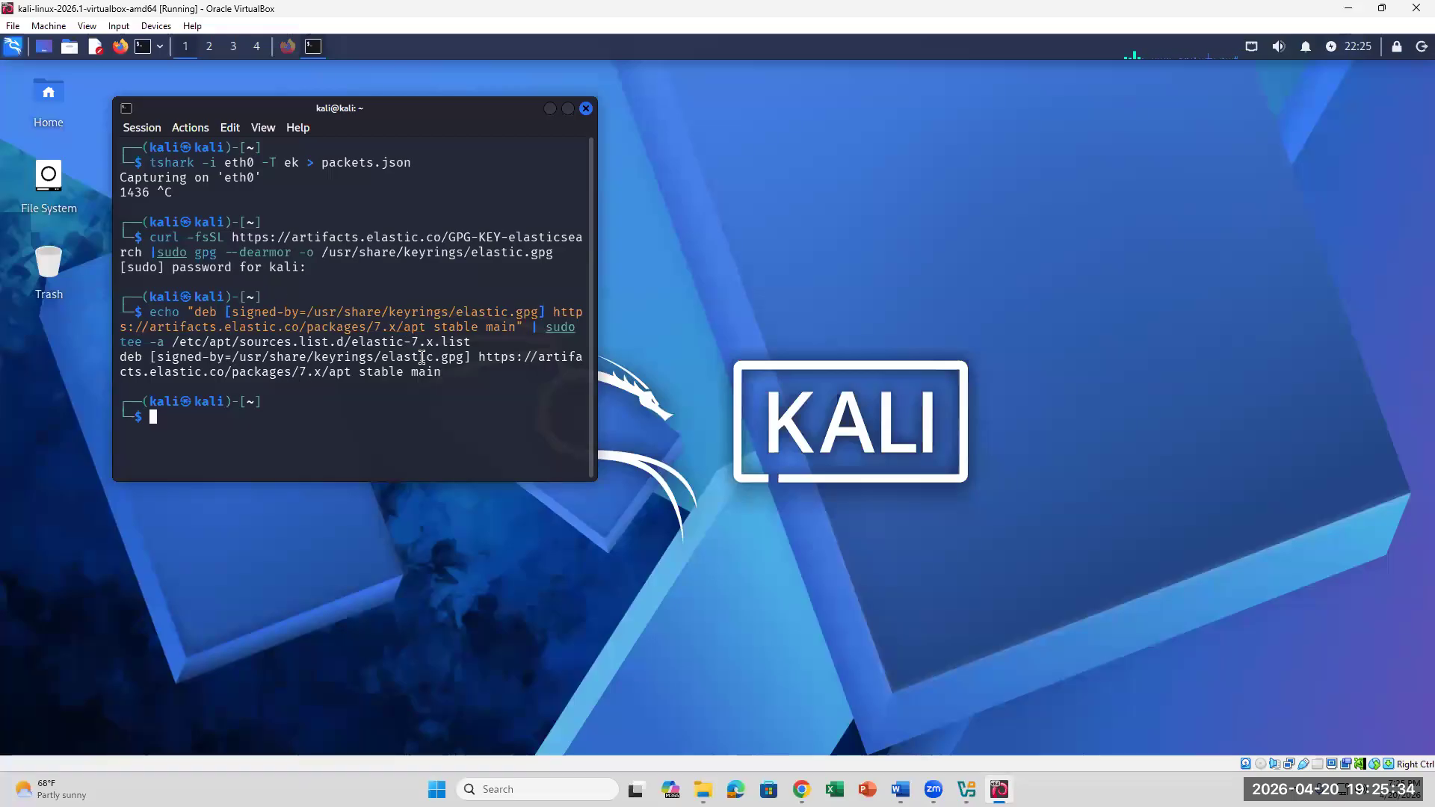
Copy the sudo apt update command from step 28 of the Word lab document and switch back to the Kali VM
left_click(900, 789)
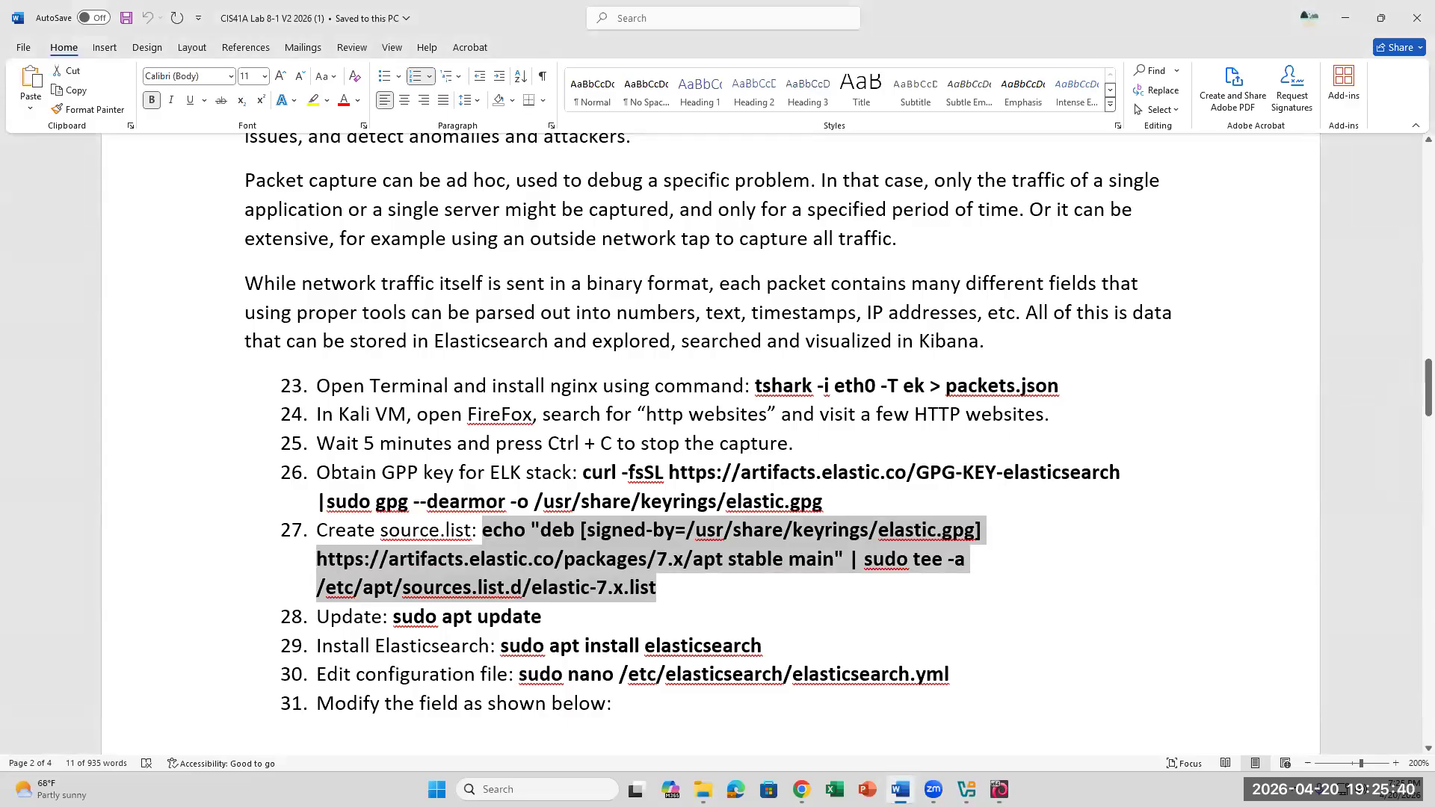
left_click(548, 618)
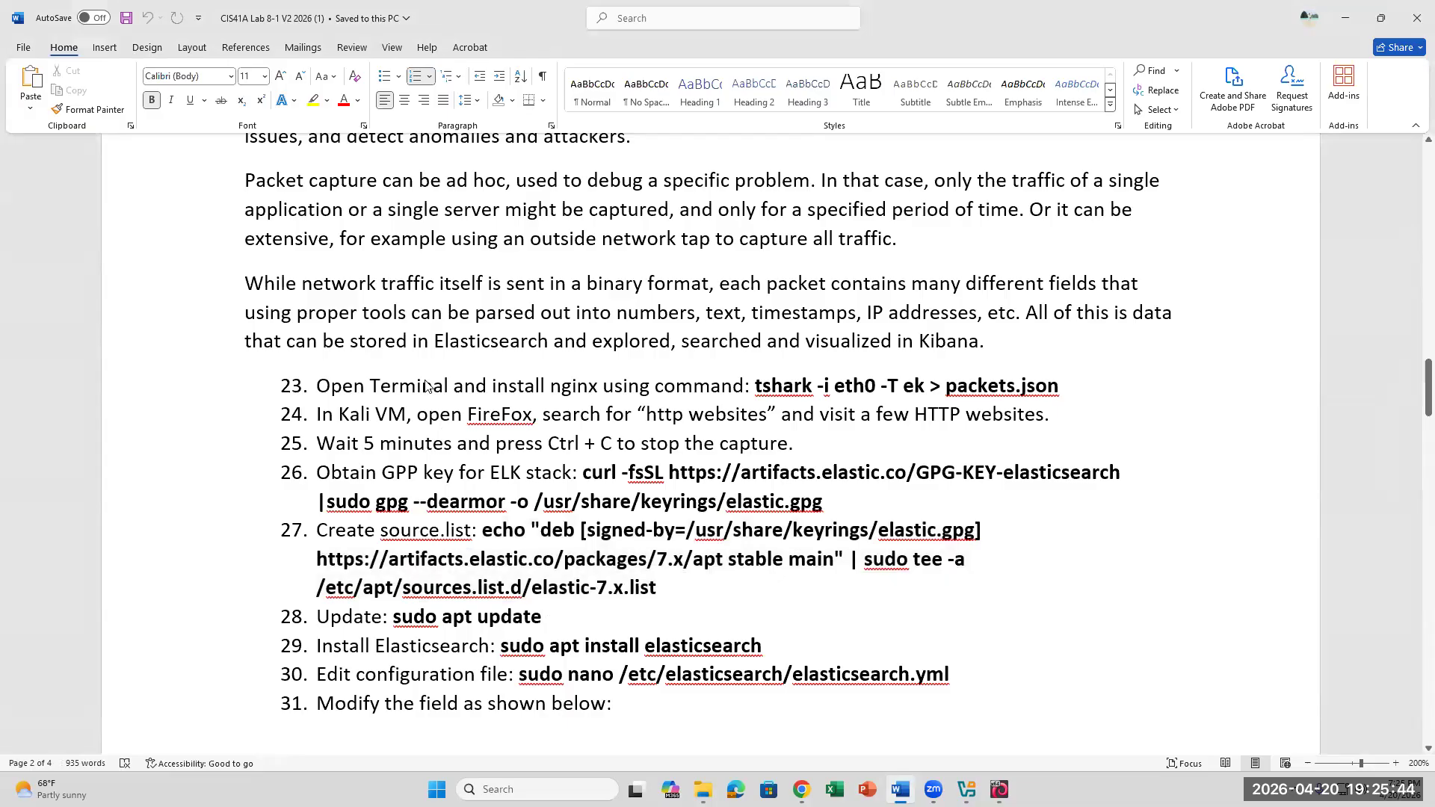
left_click_drag(394, 618, 551, 614)
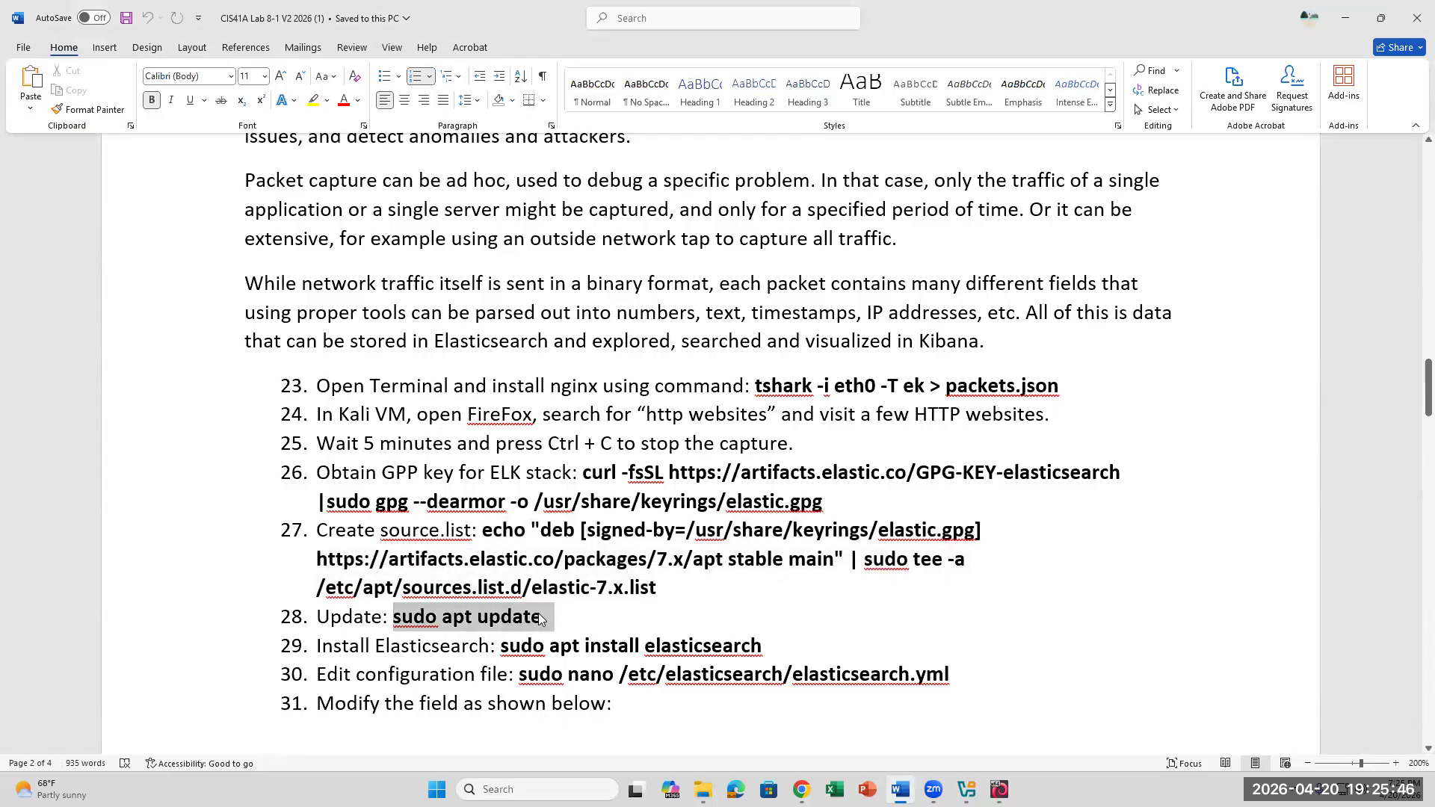
right_click(493, 619)
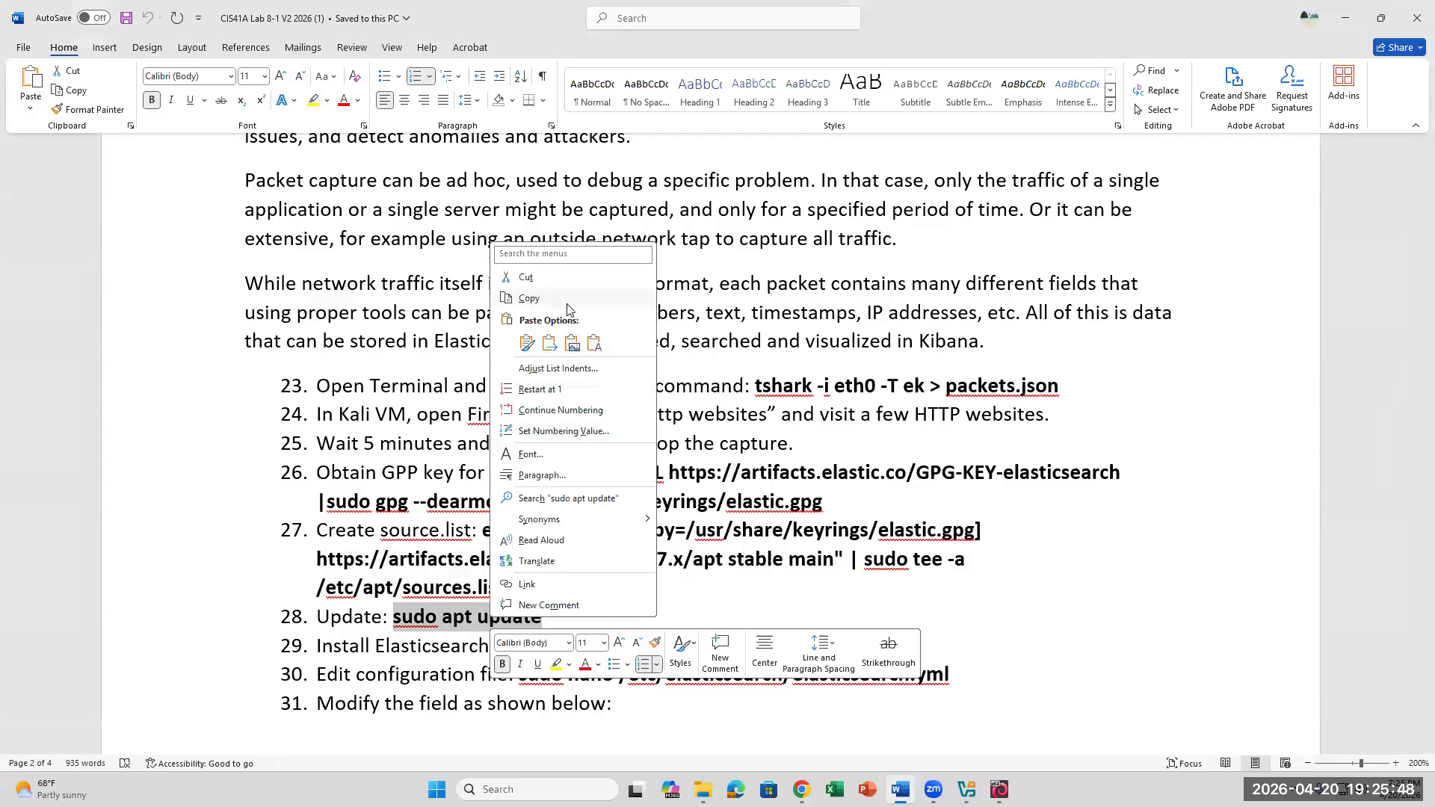
left_click(530, 297)
left_click(1000, 789)
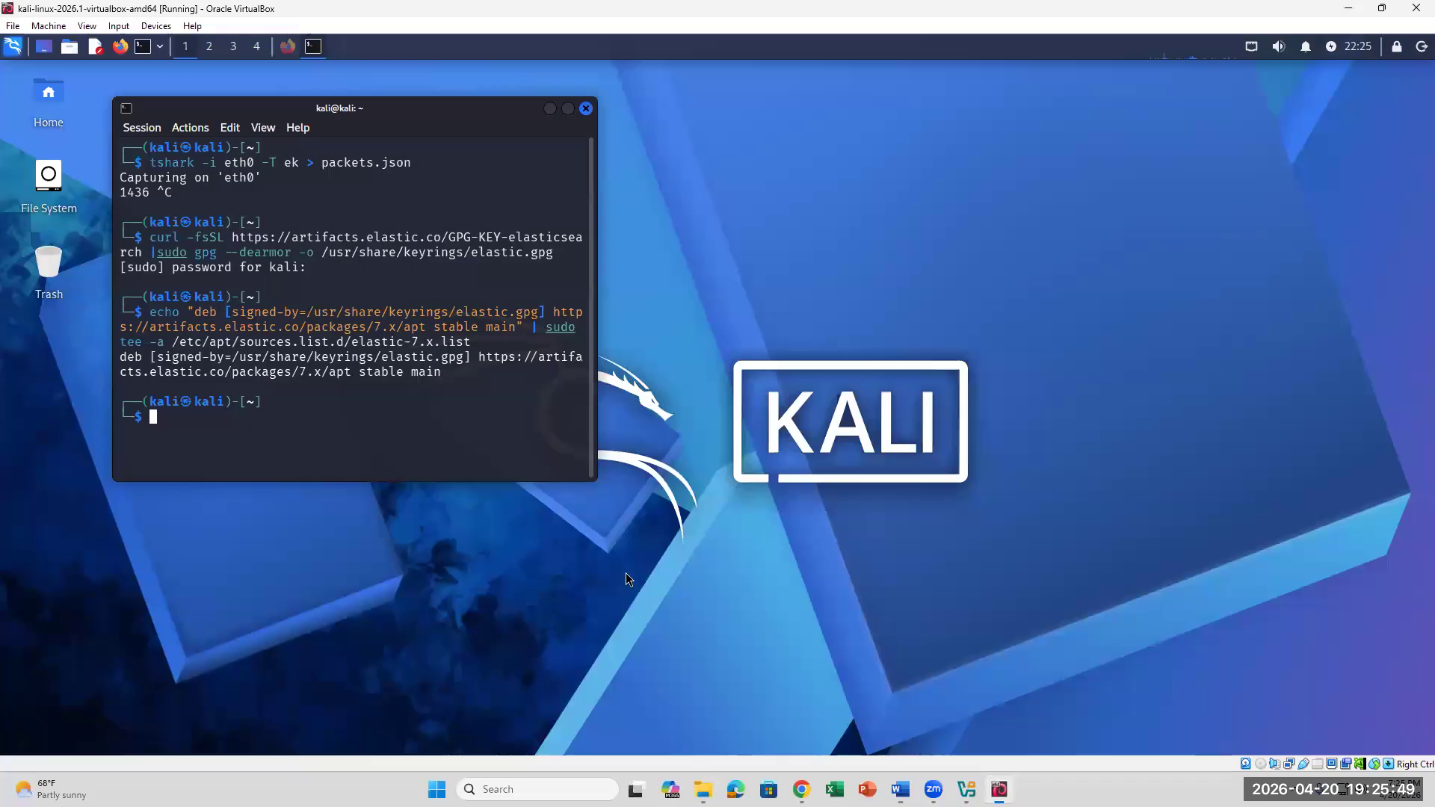
right_click(237, 430)
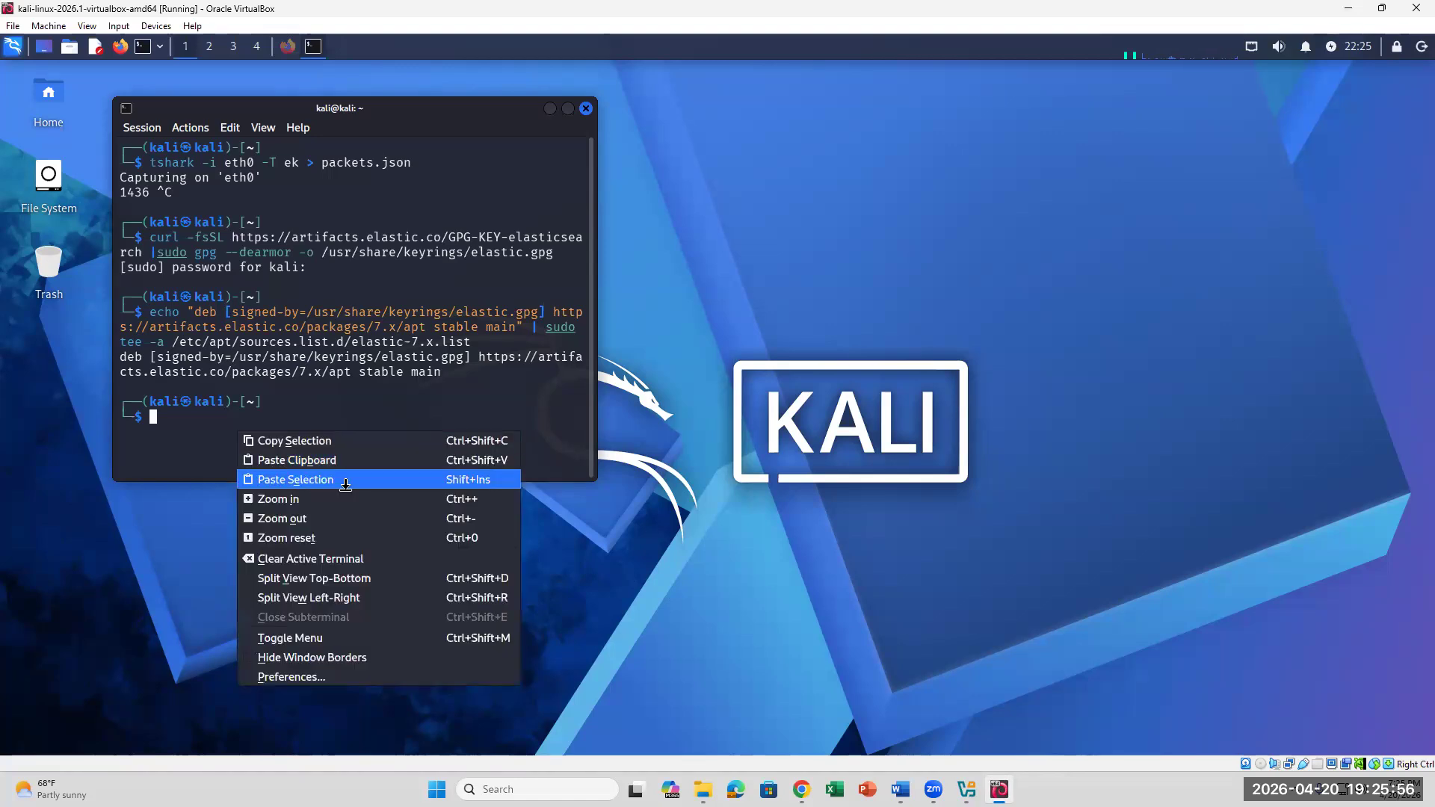
left_click(277, 478)
key("BackSpace")
key("BackSpace")
key("BackSpace")
key("BackSpace")
key("BackSpace")
key("BackSpace")
key("BackSpace")
key("BackSpace")
key("BackSpace")
key("BackSpace")
key("BackSpace")
key("BackSpace")
key("BackSpace")
key("BackSpace")
key("BackSpace")
key("BackSpace")
key("BackSpace")
key("BackSpace")
key("BackSpace")
key("BackSpace")
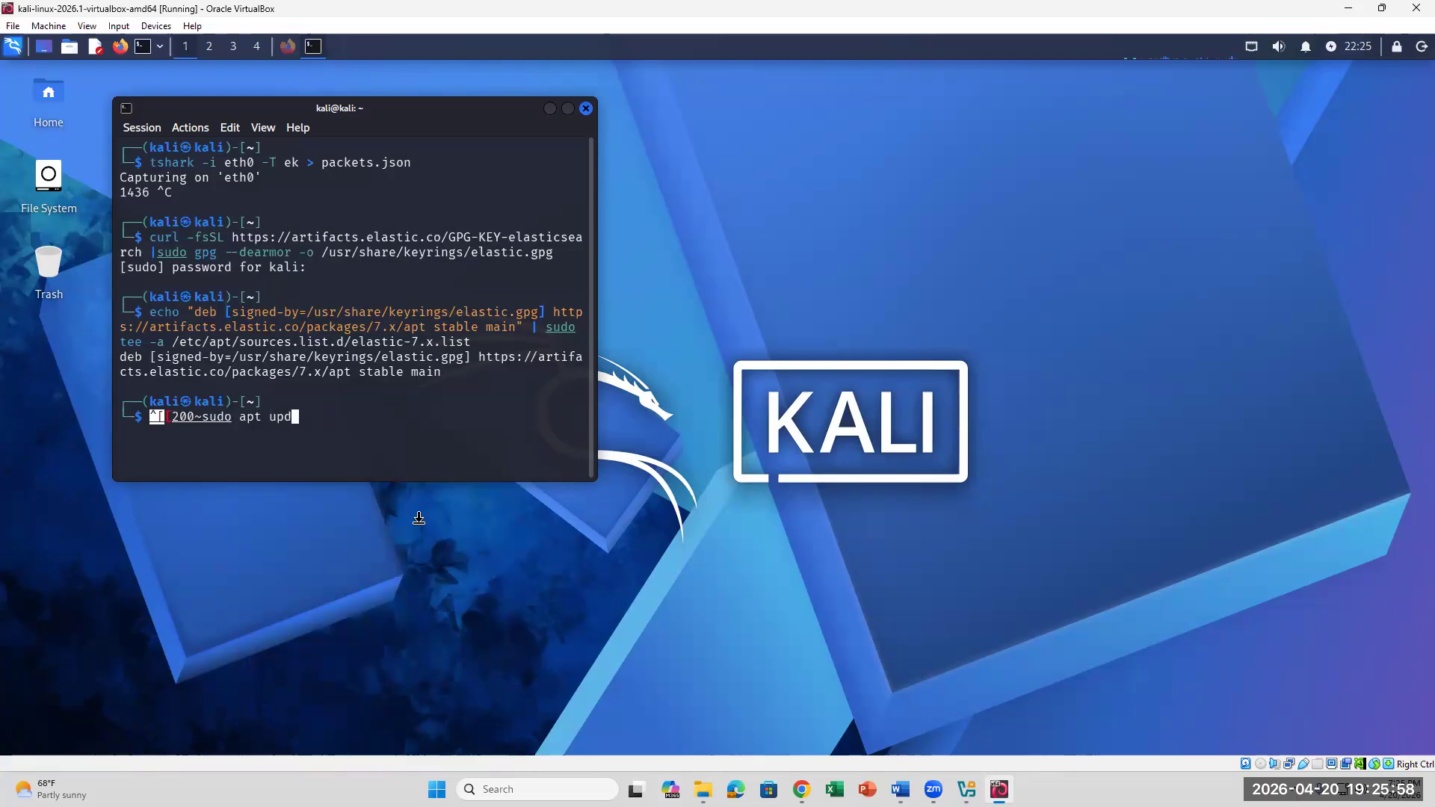
Run sudo apt update at the terminal prompt to refresh the package lists
type("sudo apt update")
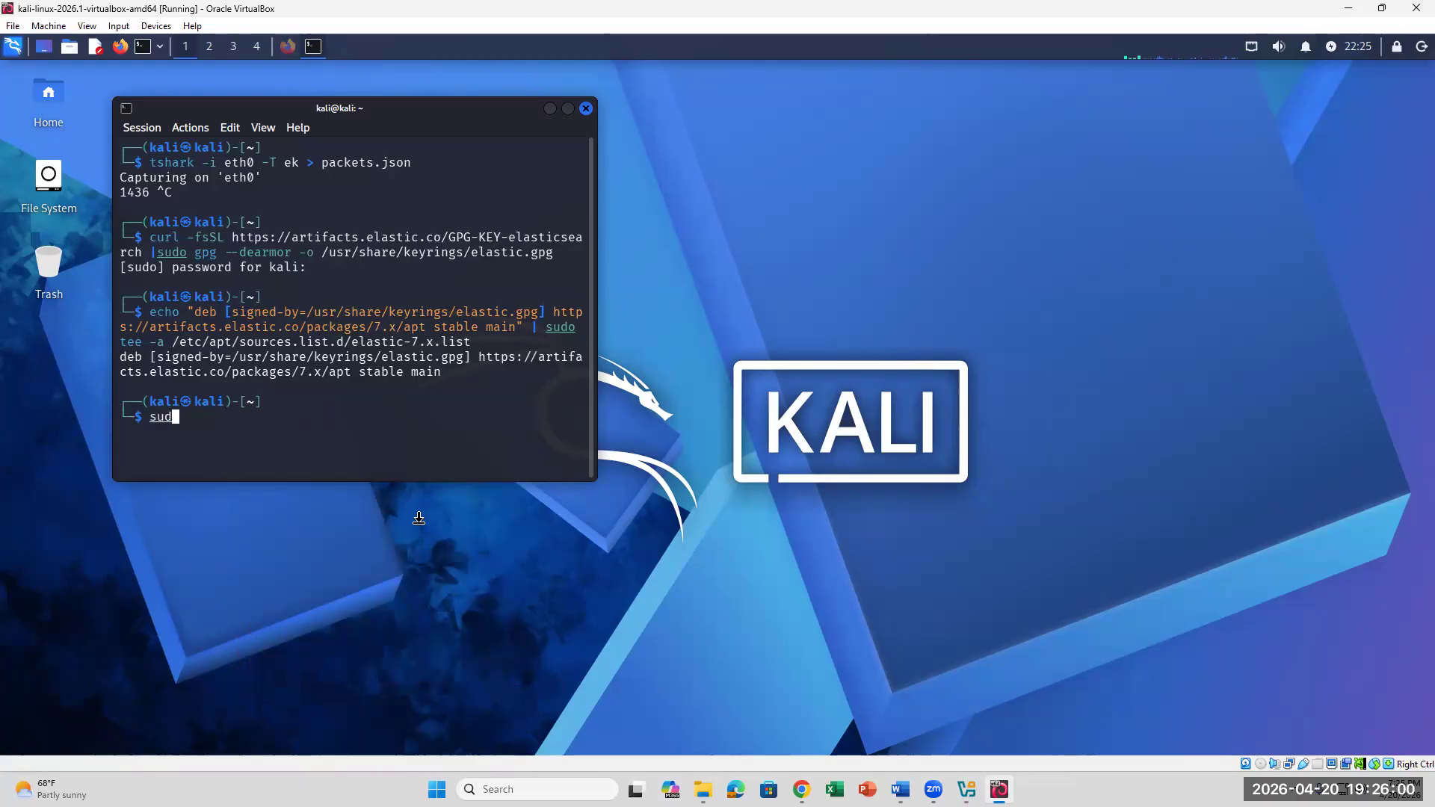
key("Return")
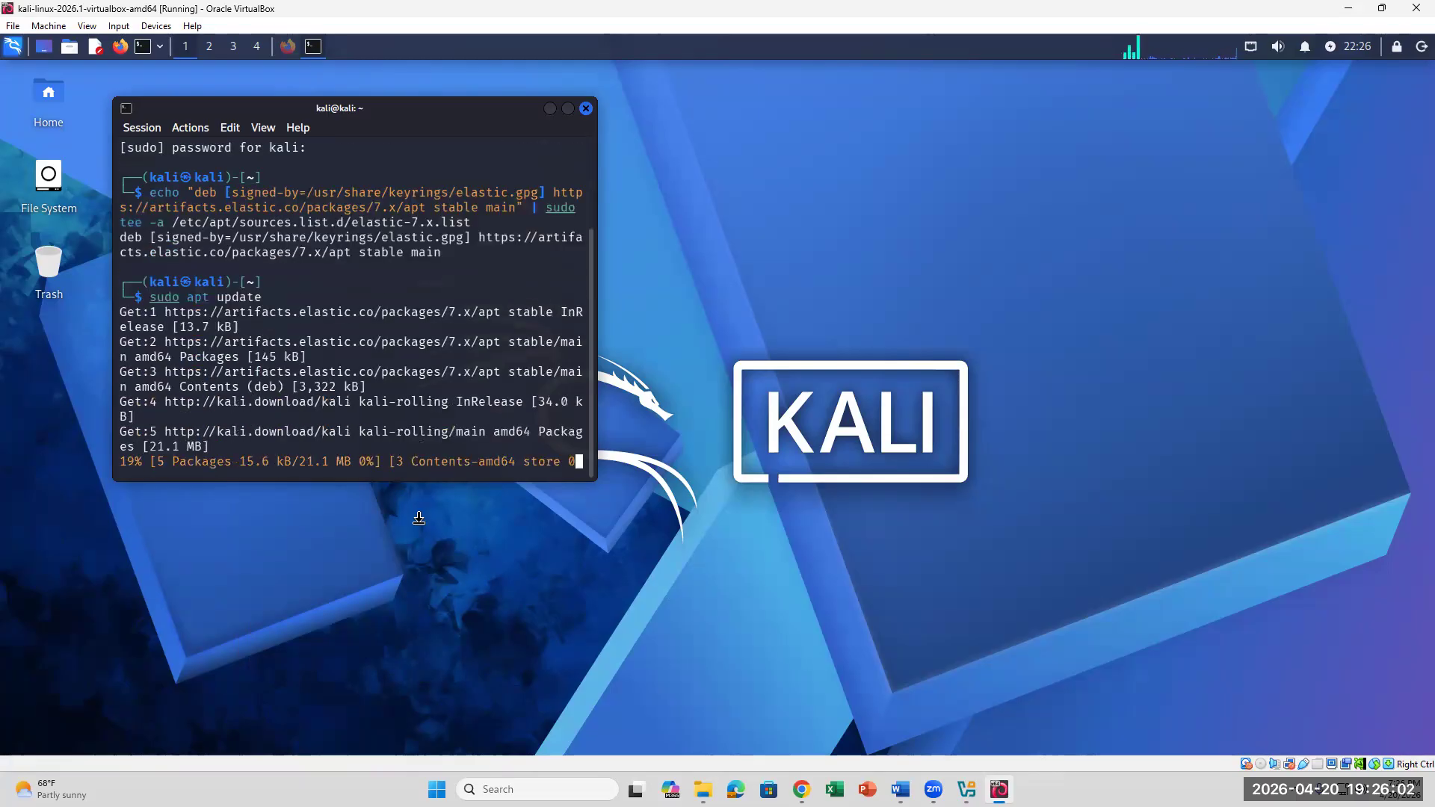
Switch to the Word lab document and copy the sudo apt install elasticsearch command from step 29
left_click(900, 789)
scroll(724, 553, "down", 2)
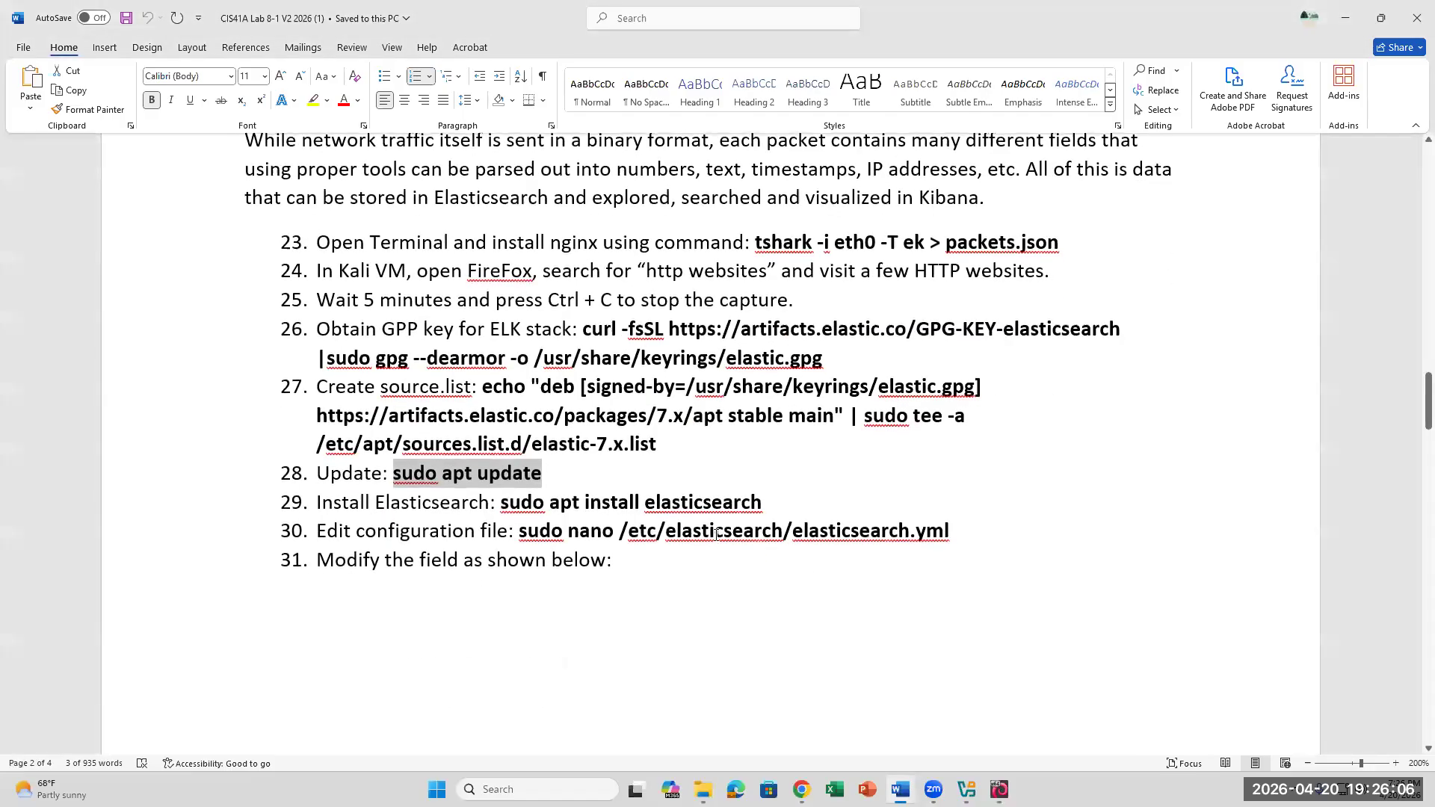
left_click(775, 501)
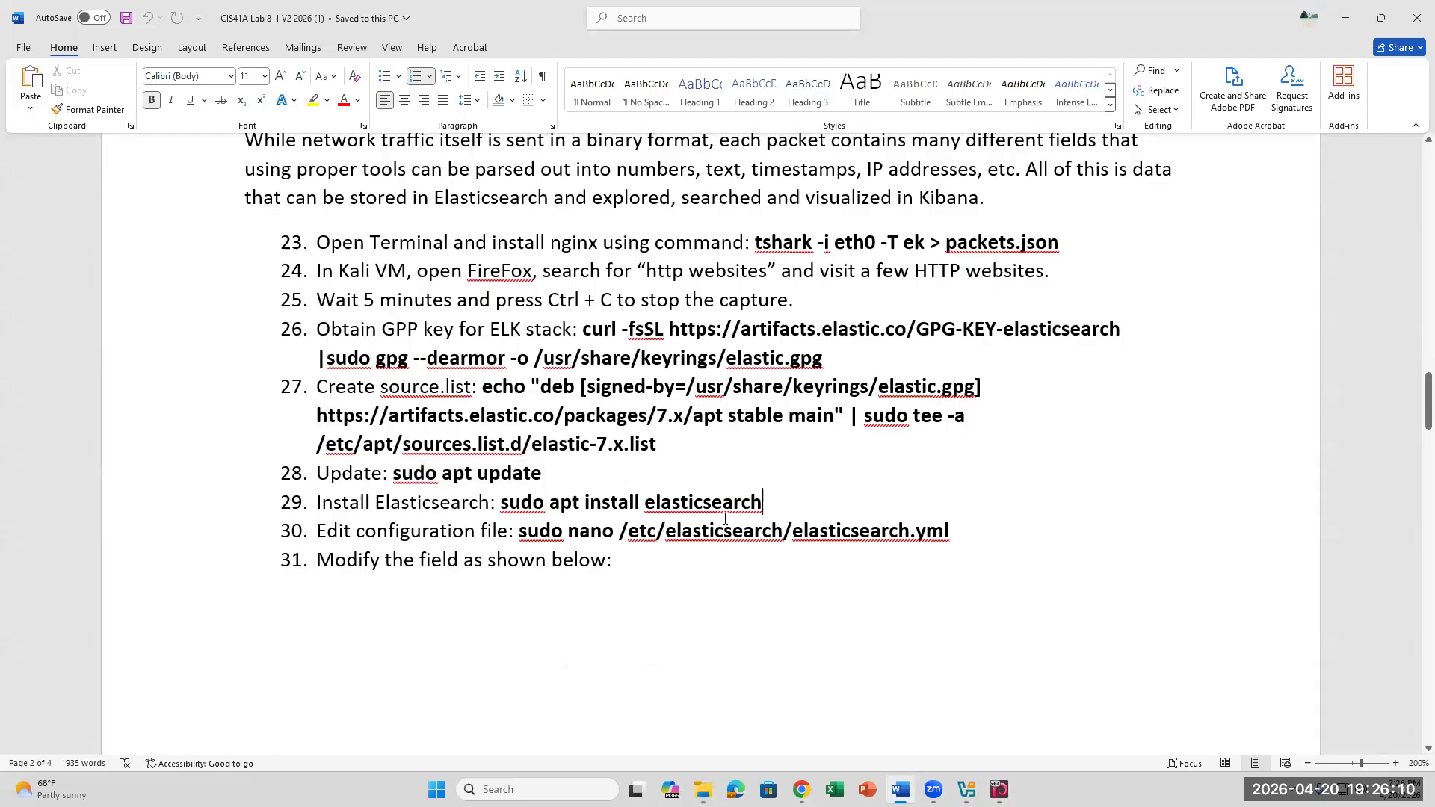
left_click_drag(647, 502, 762, 503)
left_click_drag(506, 501, 736, 504)
right_click(725, 506)
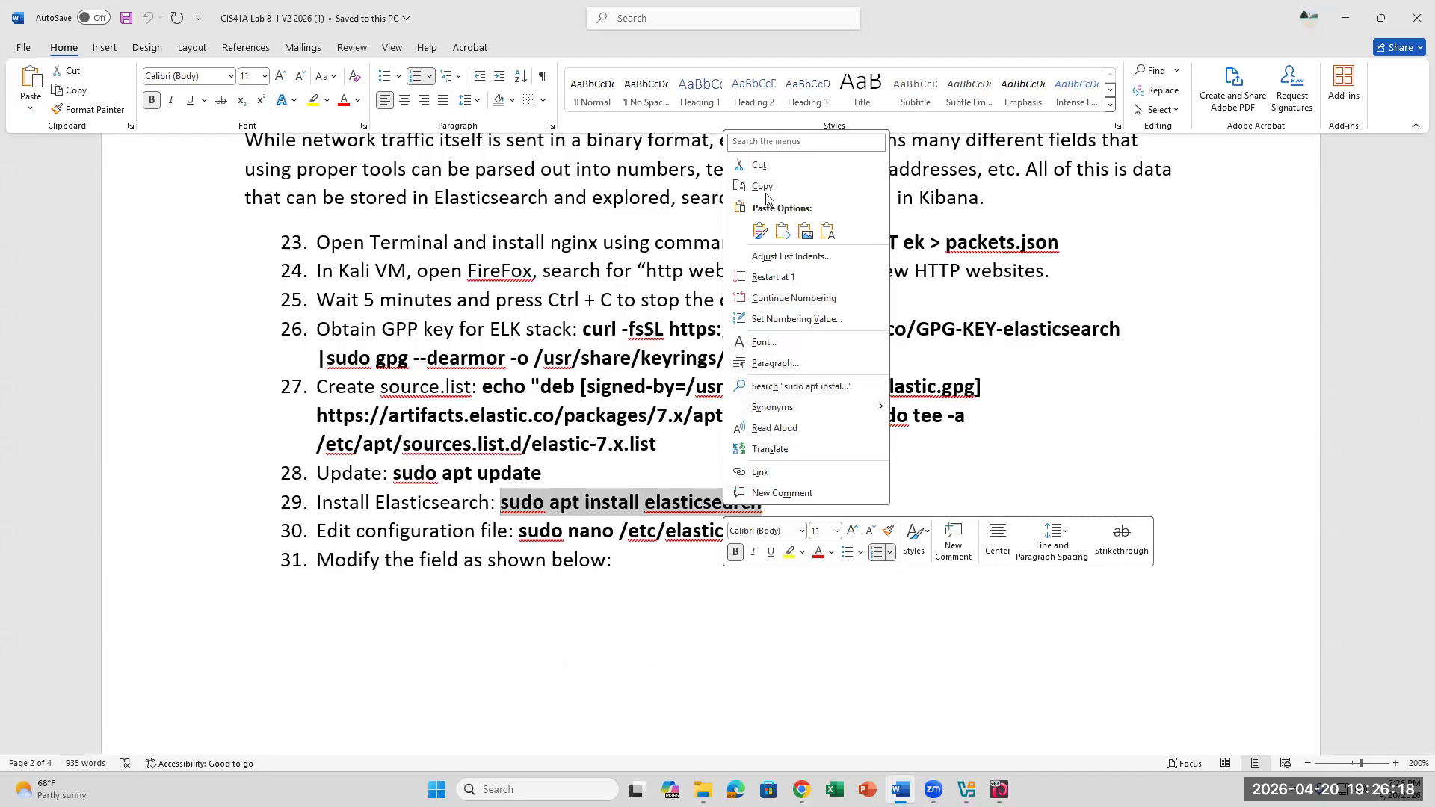
left_click(762, 186)
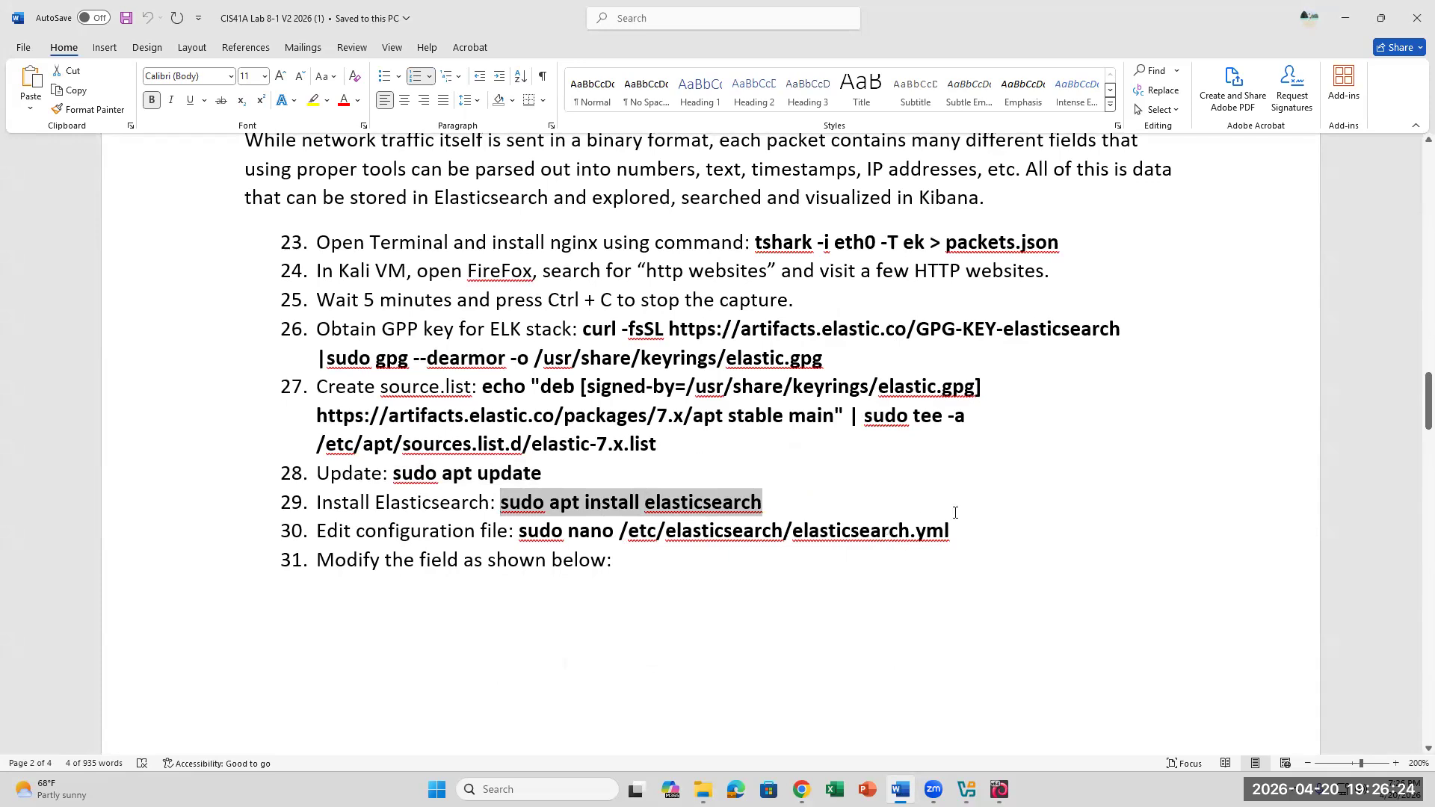
Switch to the Kali VM and run sudo apt install elasticsearch in the terminal
scroll(955, 513, "up", 4)
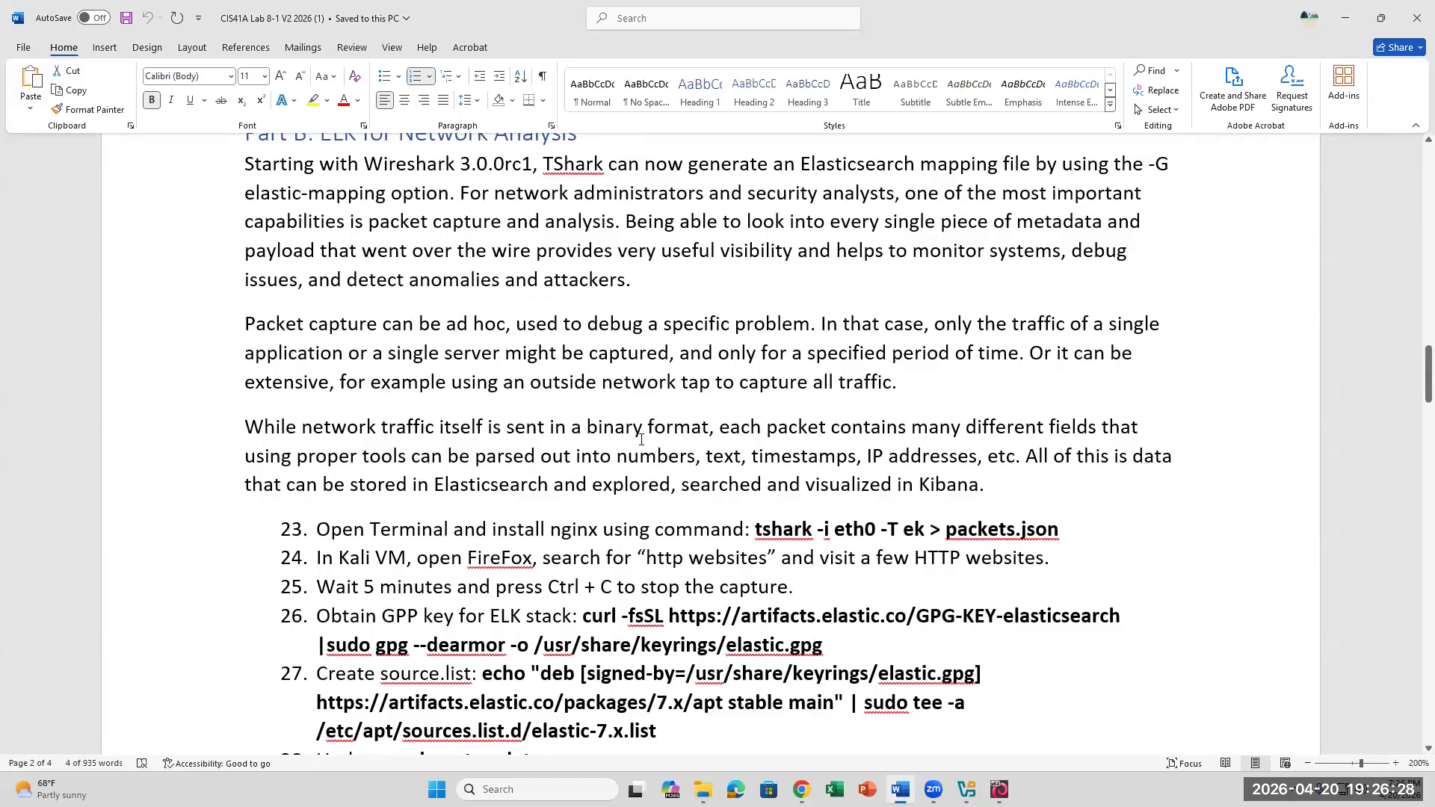
scroll(641, 440, "down", 4)
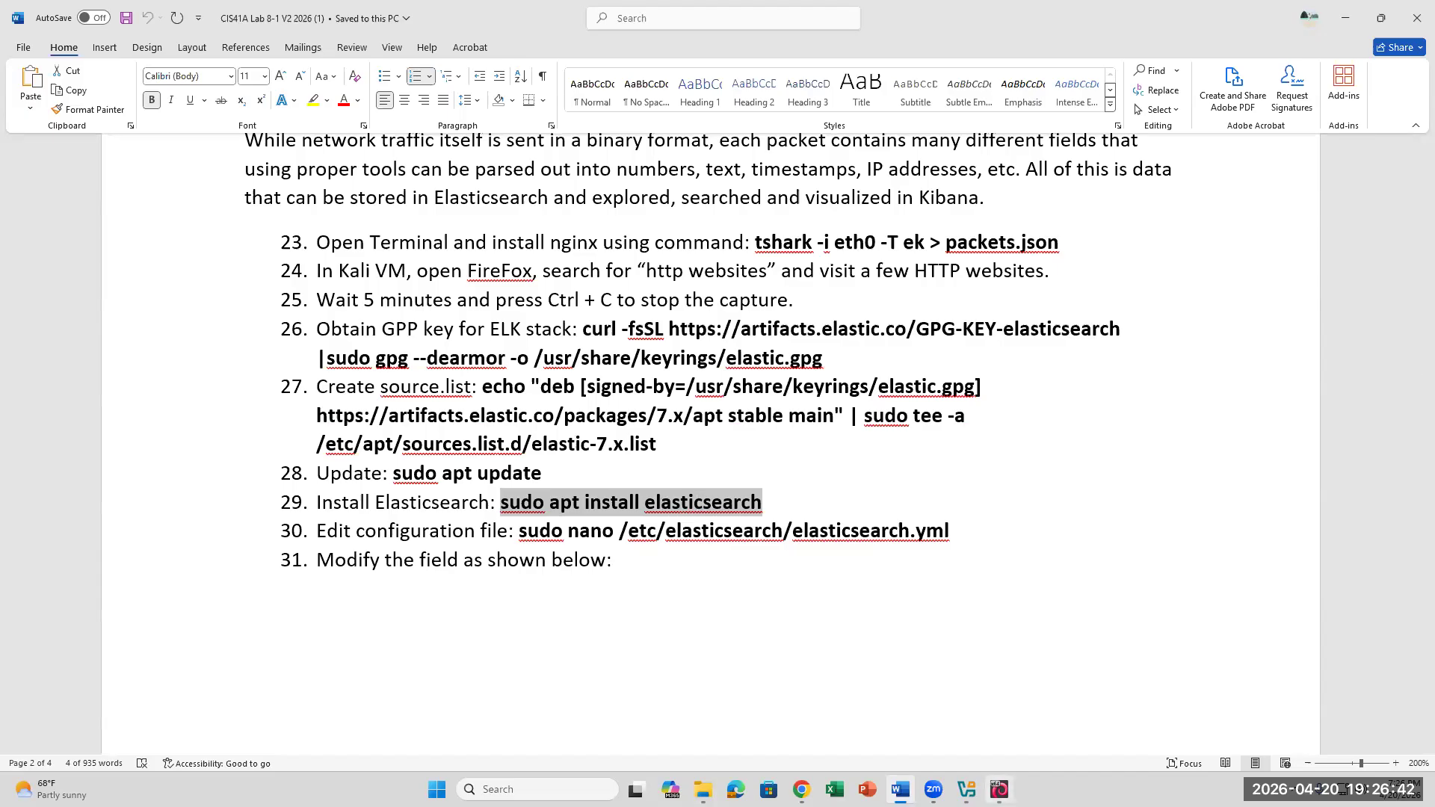
left_click(999, 790)
right_click(224, 469)
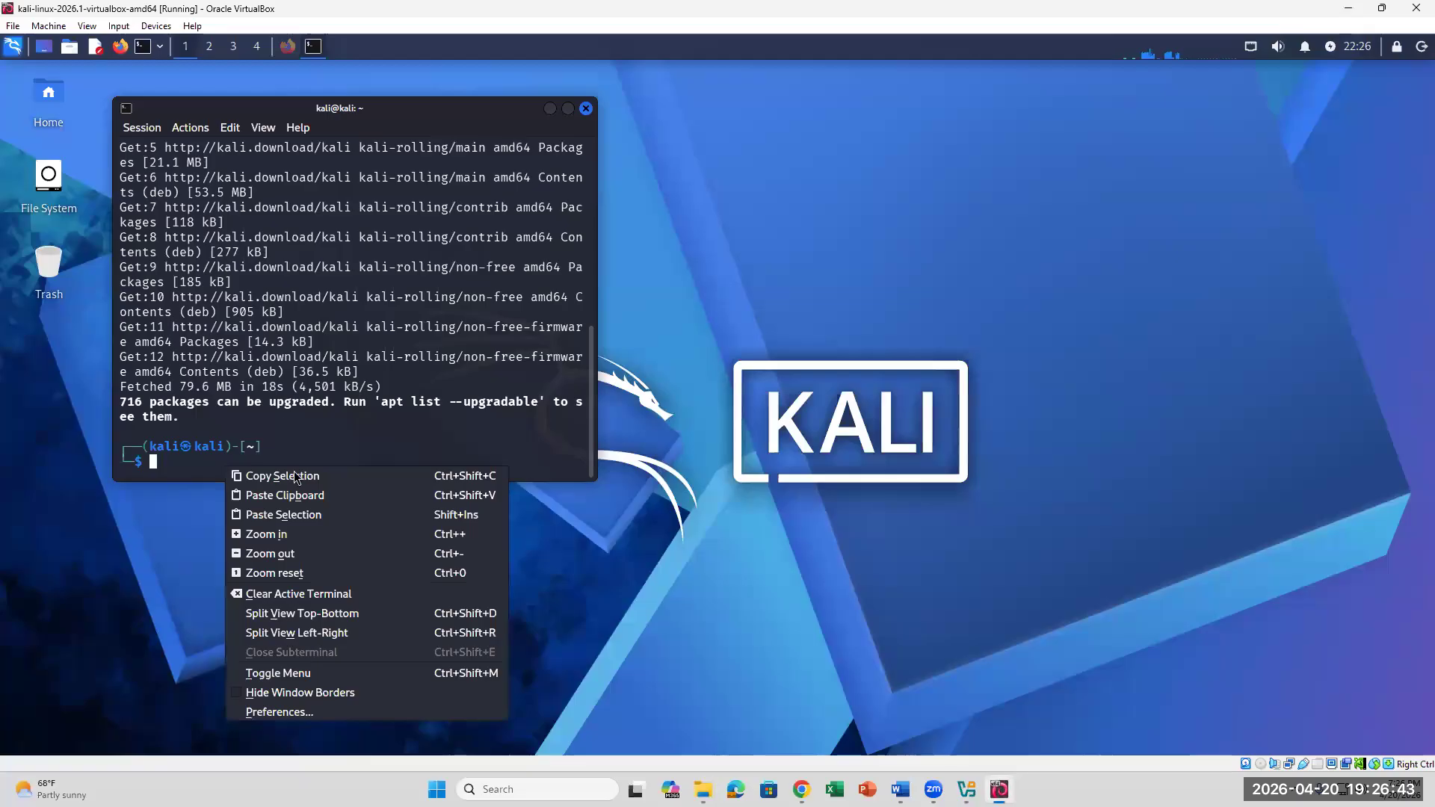
left_click(306, 516)
key("Return")
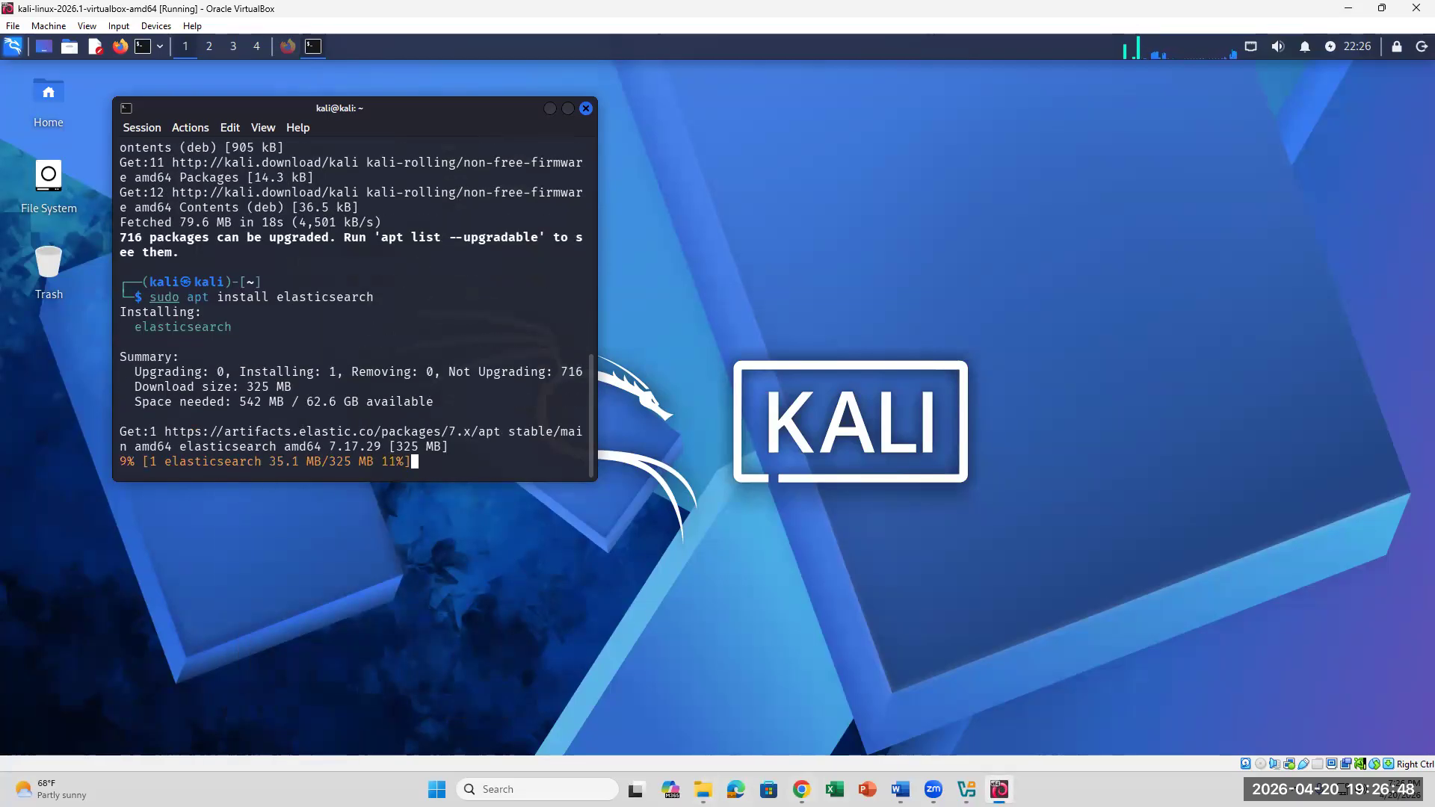
Review steps 30 and 31 in the Word lab document, covering the elasticsearch.yml path and the network.host setting to modify
left_click(900, 789)
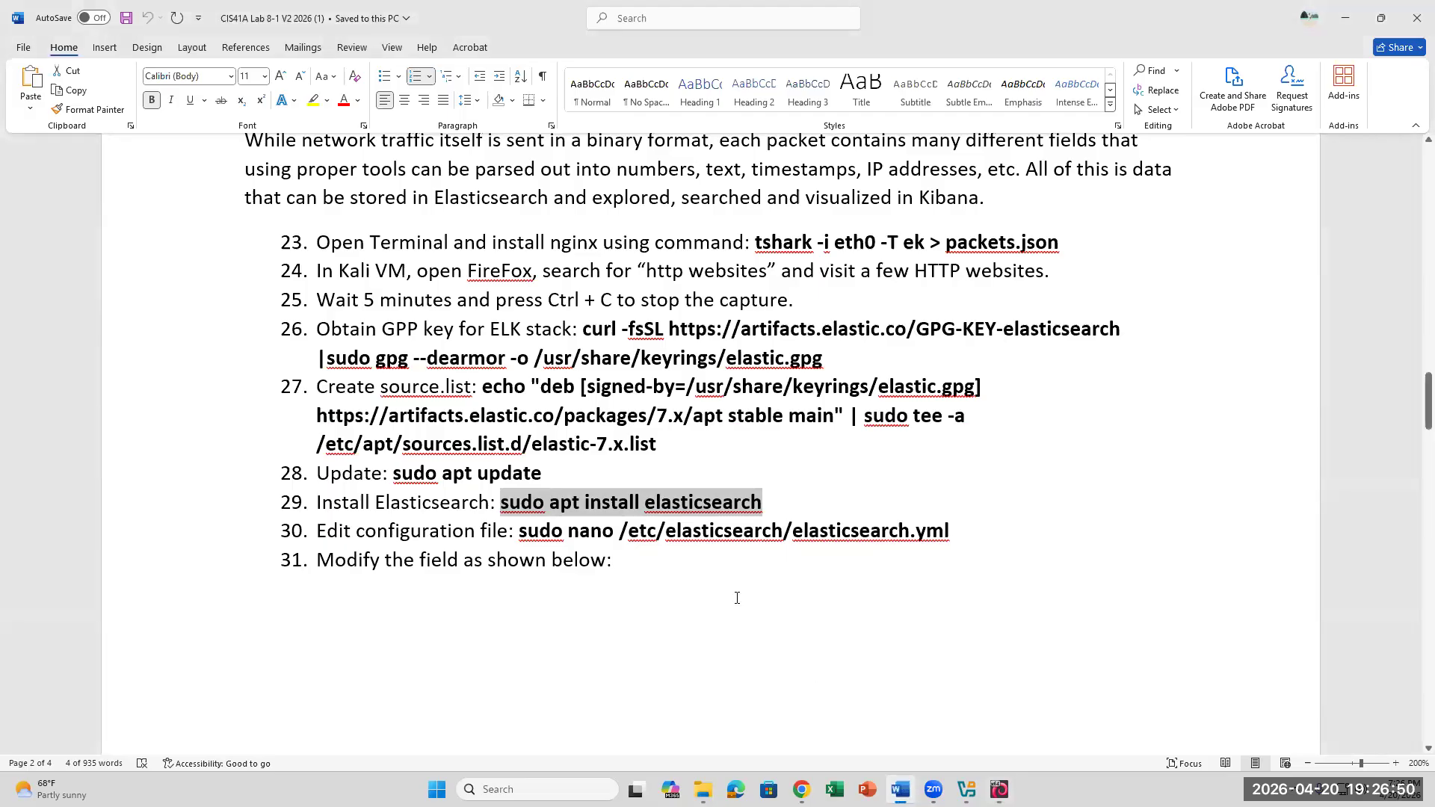
left_click_drag(521, 532, 951, 529)
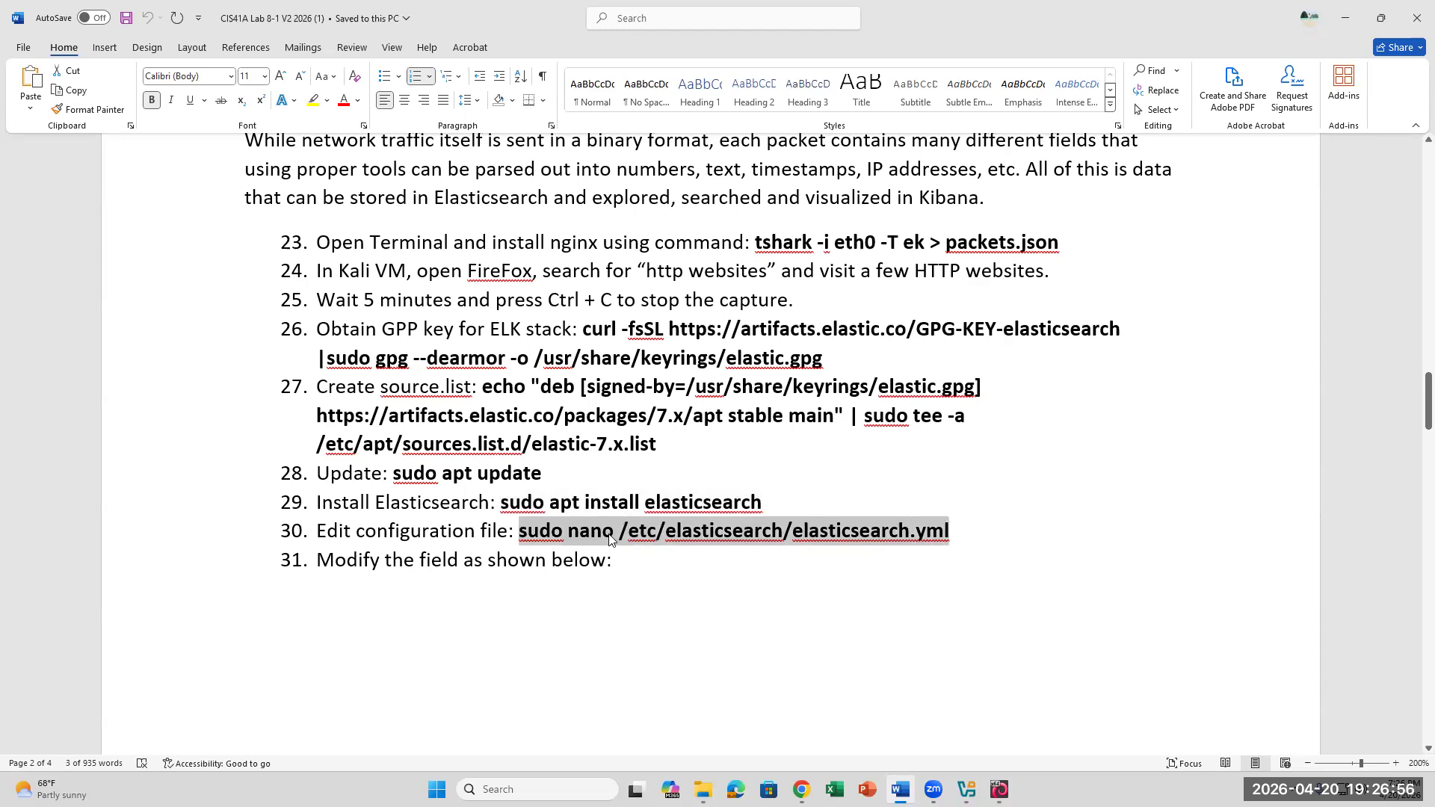
scroll(609, 537, "down", 5)
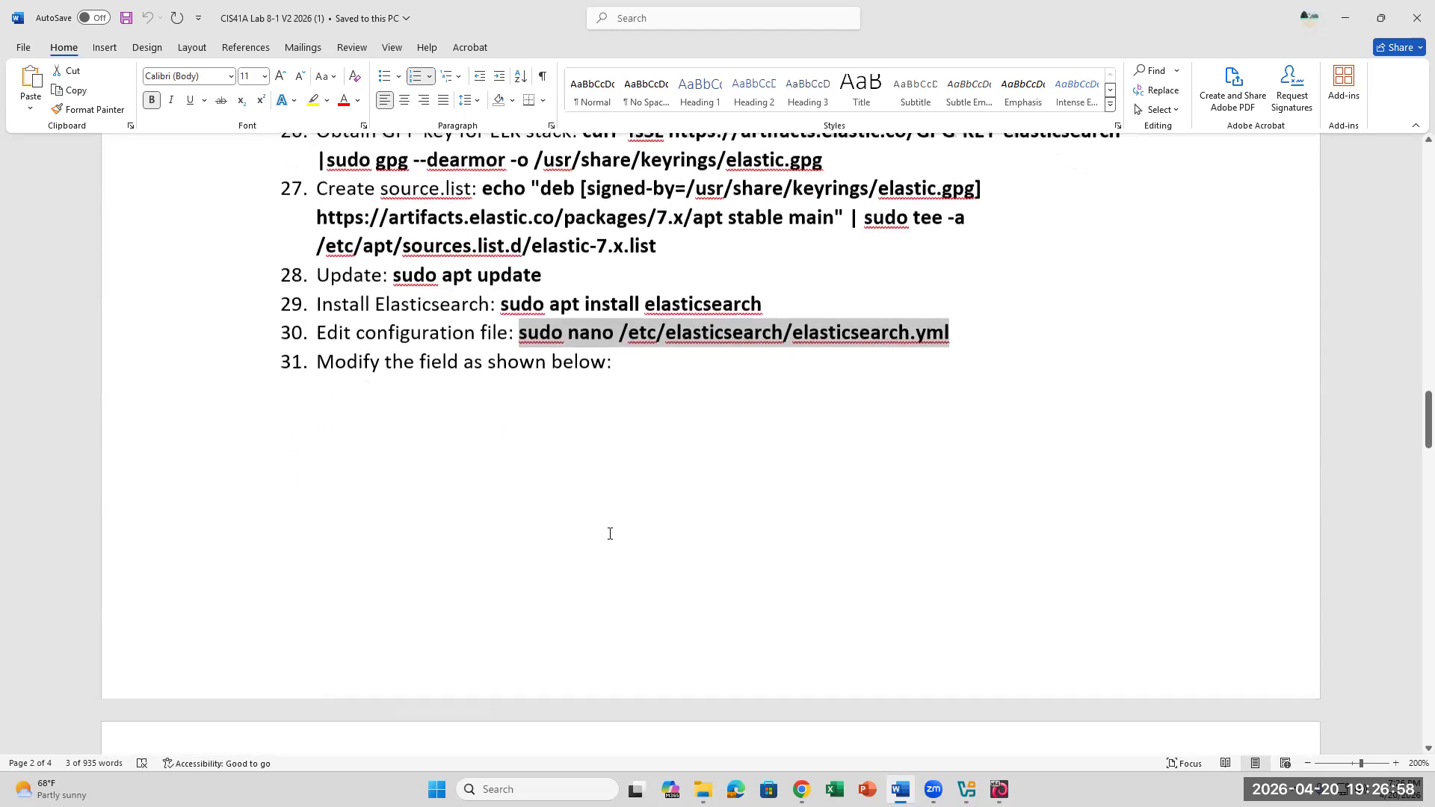
scroll(609, 536, "down", 4)
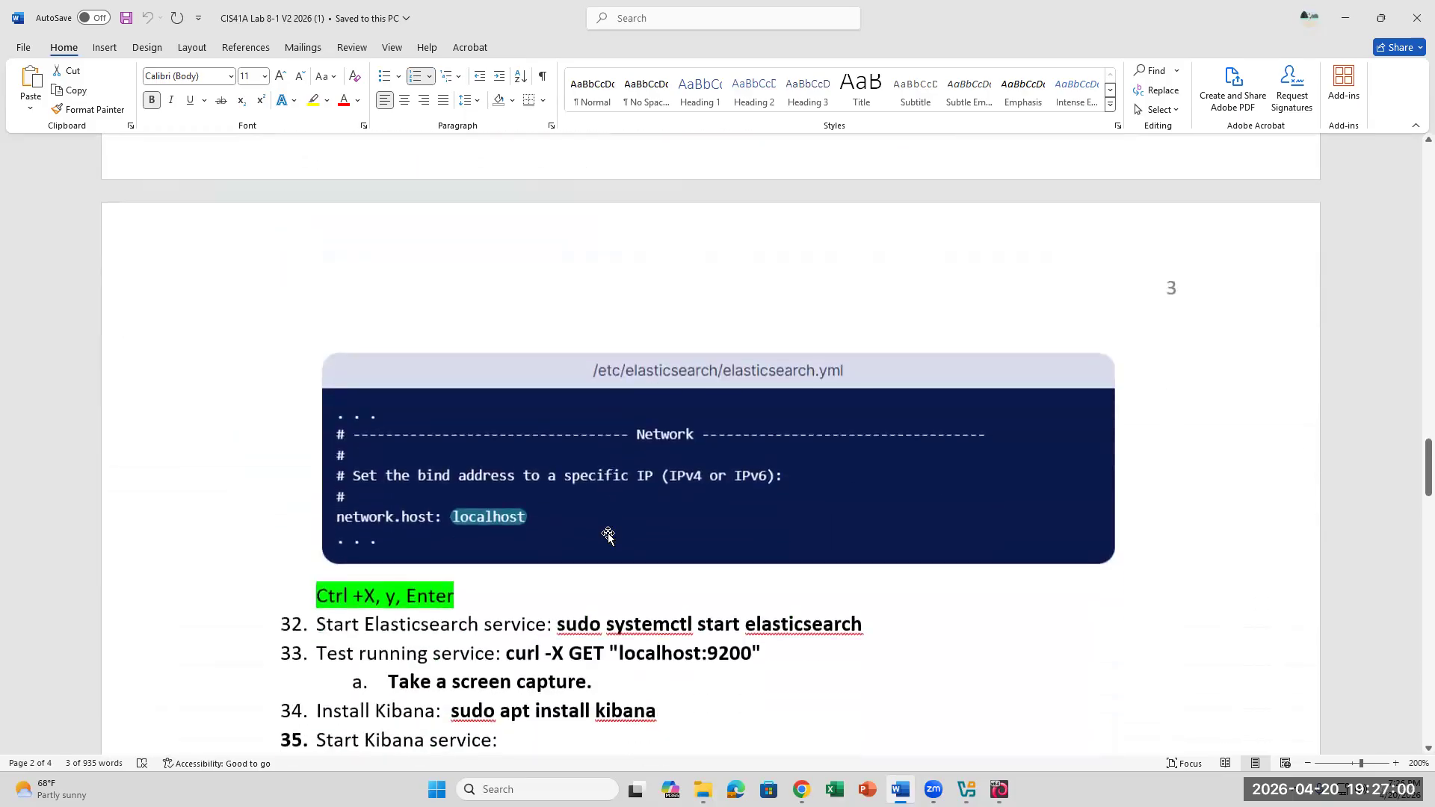
scroll(609, 535, "up", 9)
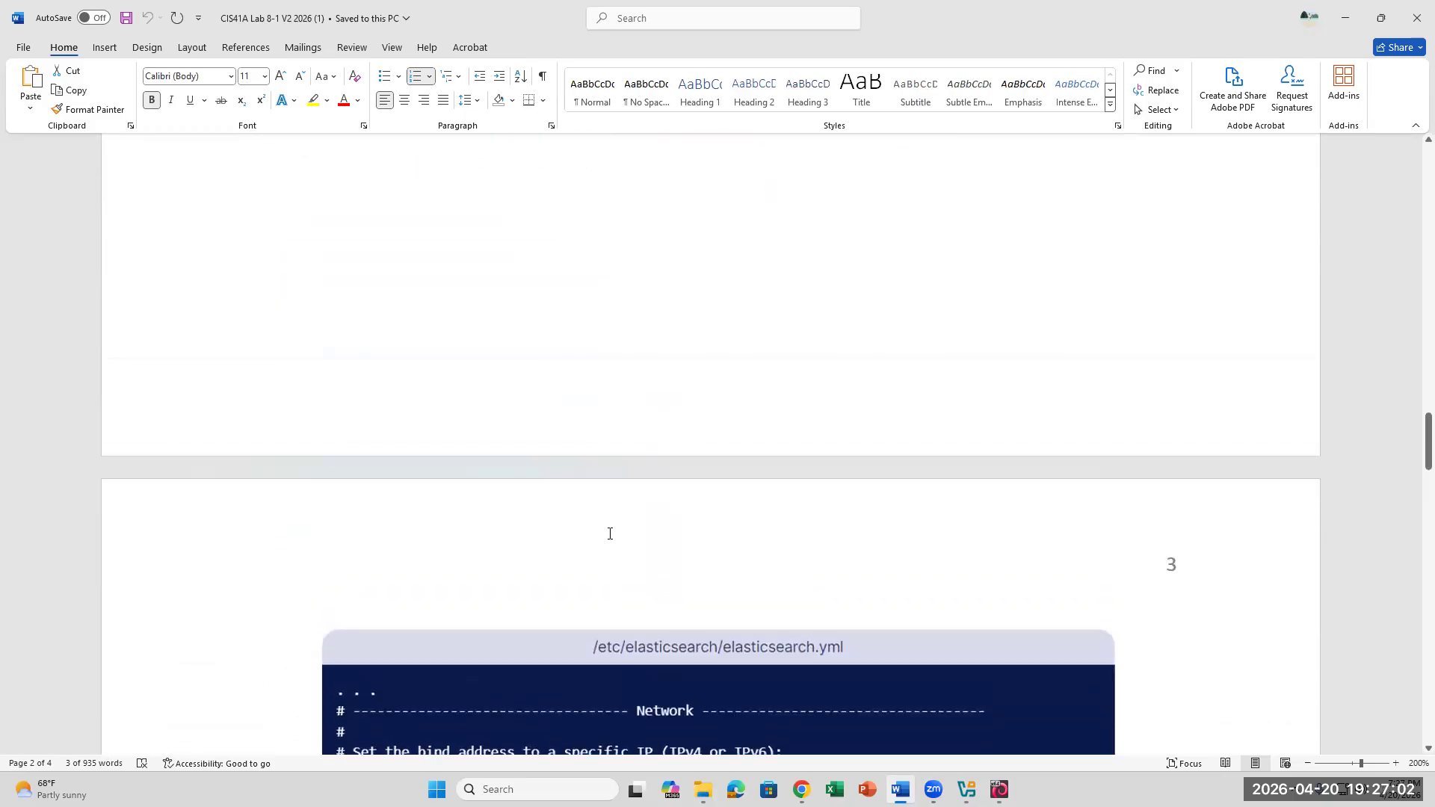
scroll(610, 534, "up", 1)
left_click(786, 470)
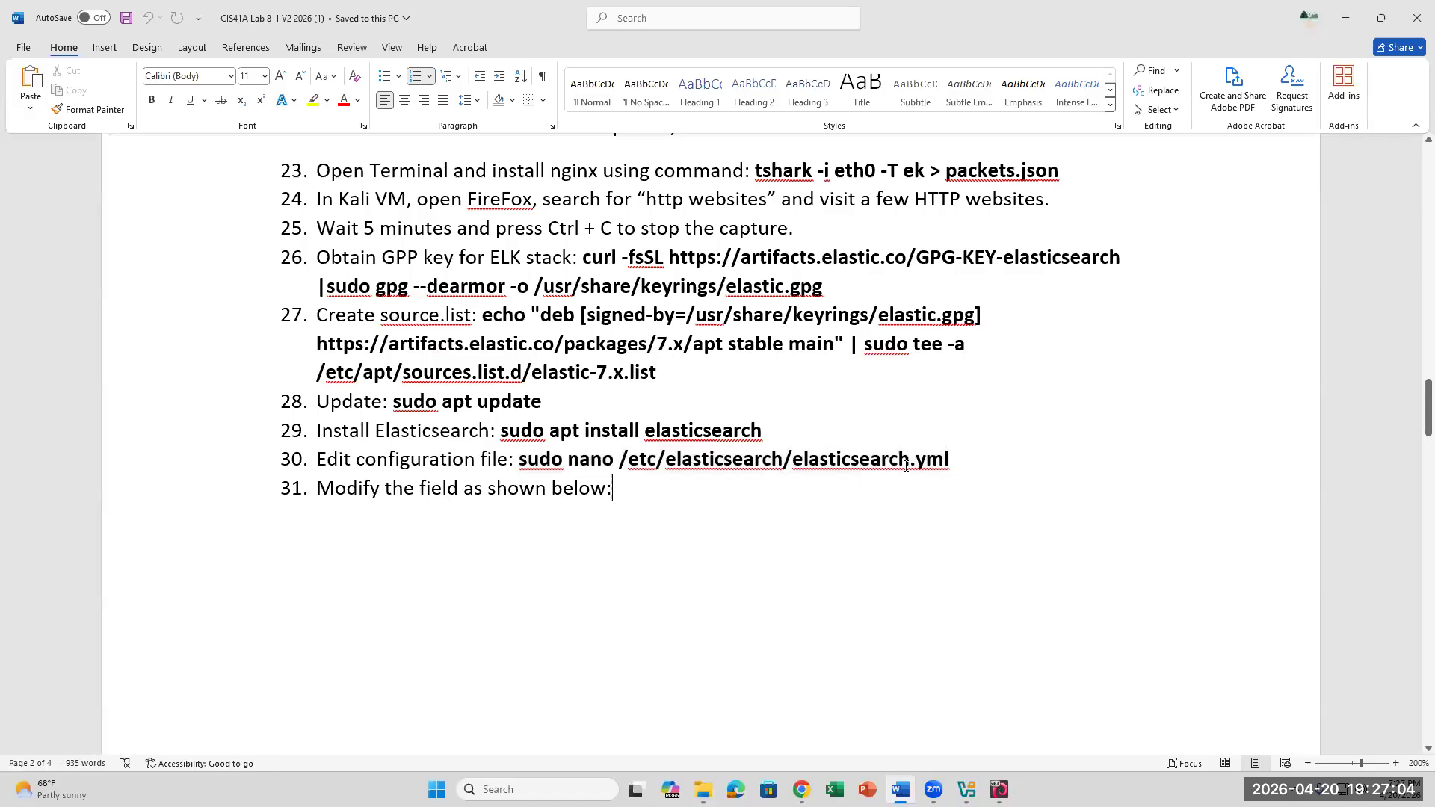
left_click_drag(960, 459, 802, 459)
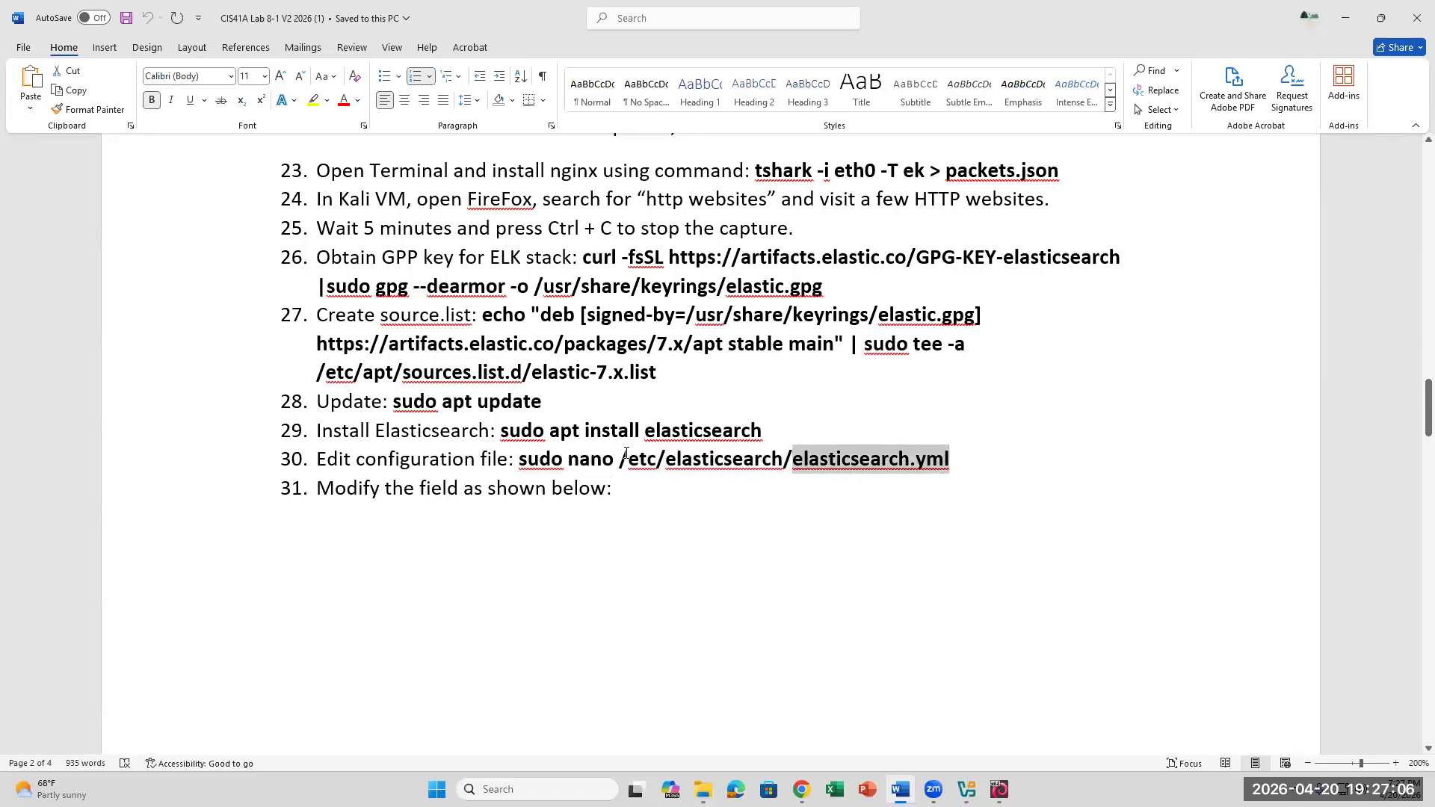
left_click(729, 459)
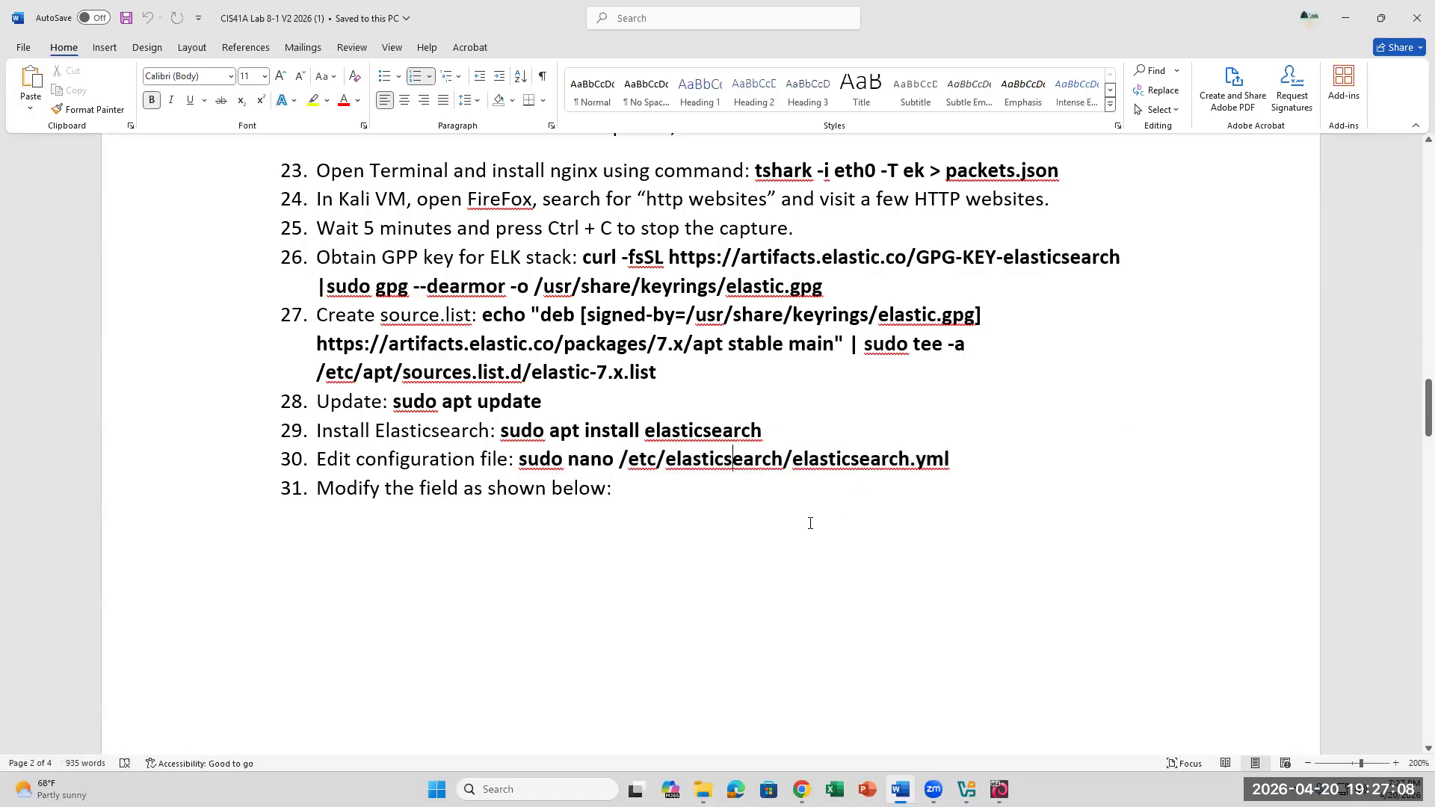
scroll(785, 549, "down", 8)
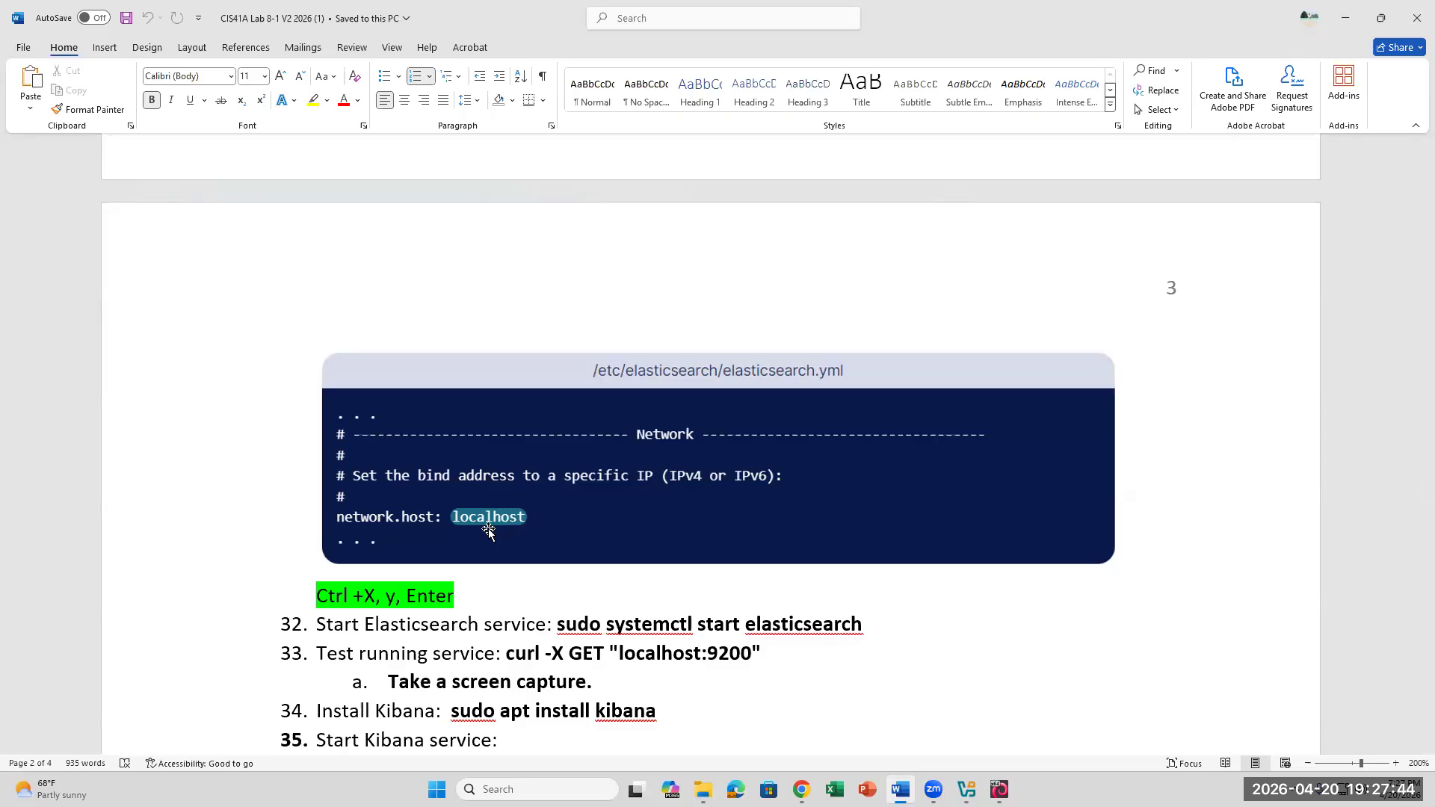
Check the Elasticsearch installation output in the Kali VM, and return to step 30 in the Word lab document
left_click(1000, 789)
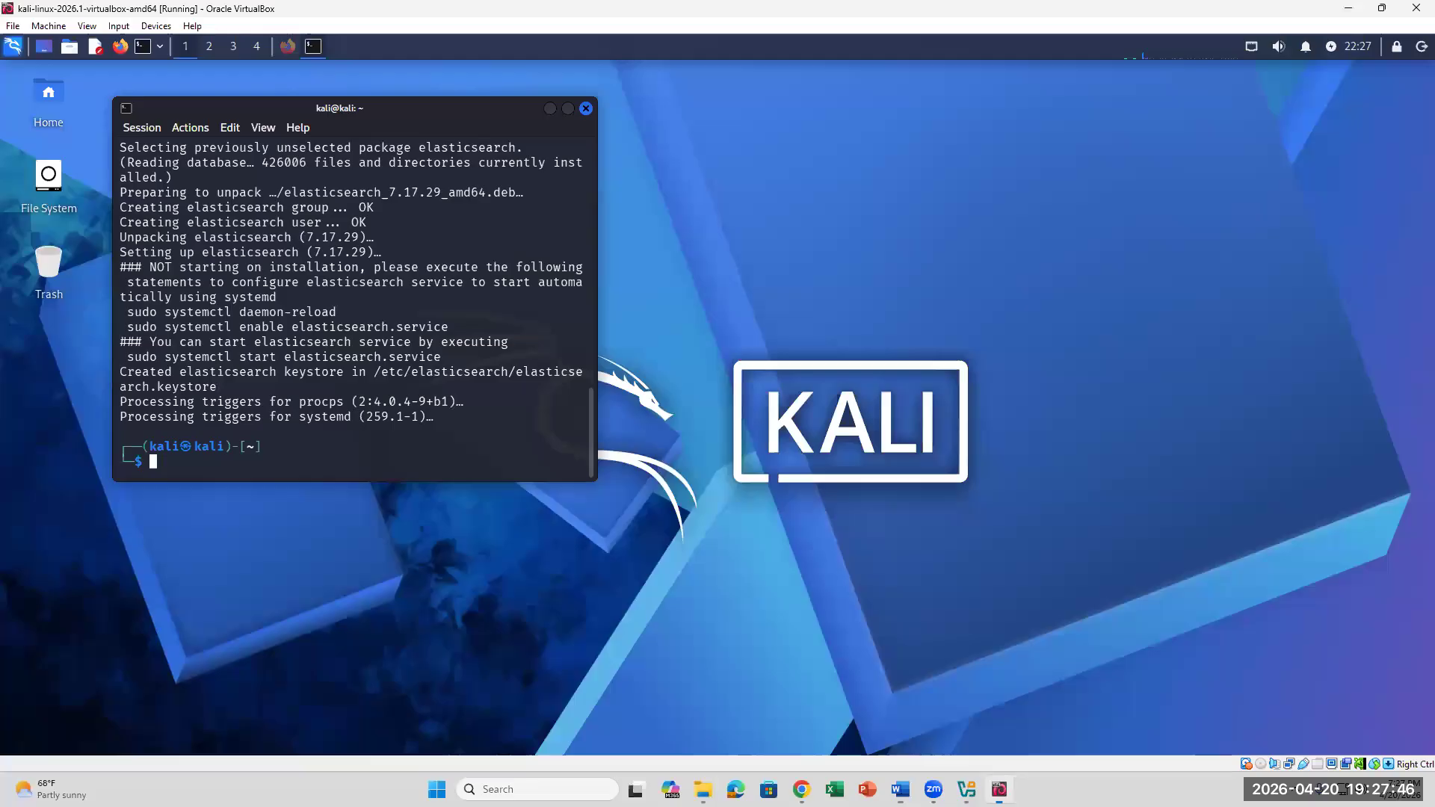
key("alt+Tab")
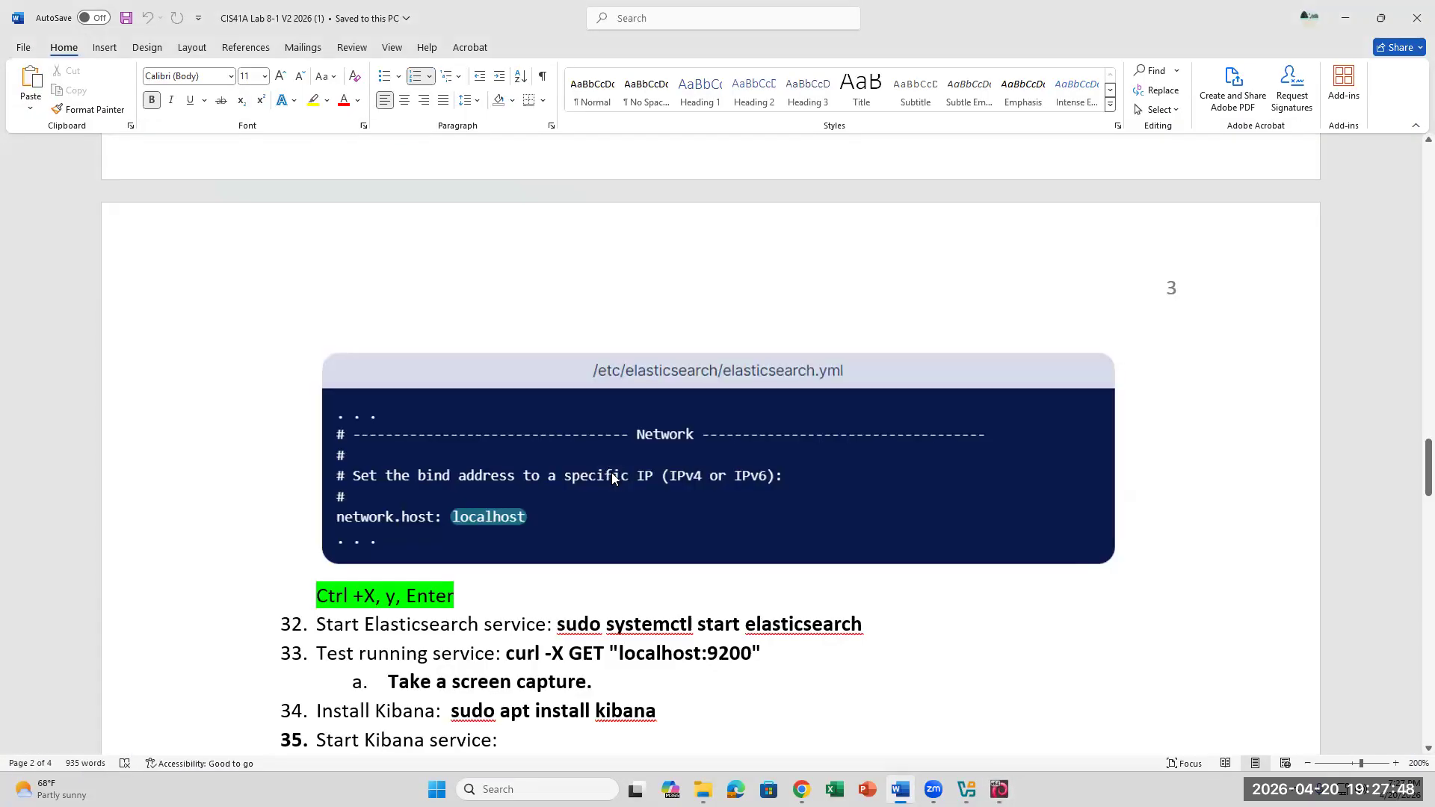
scroll(613, 474, "up", 6)
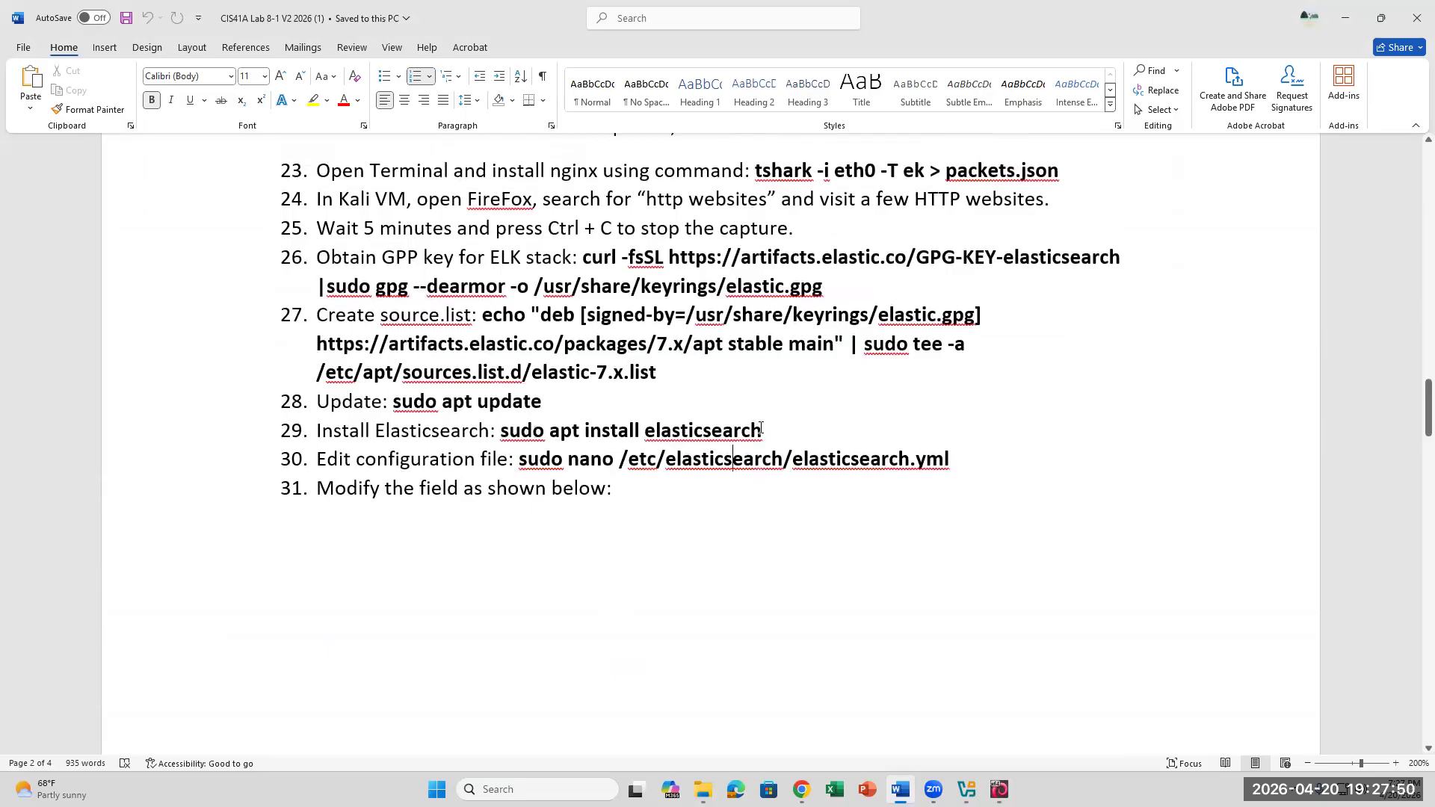
Copy the sudo nano /etc/elasticsearch/elasticsearch.yml command from step 30 and run it in the Kali VM terminal
left_click_drag(521, 459, 896, 464)
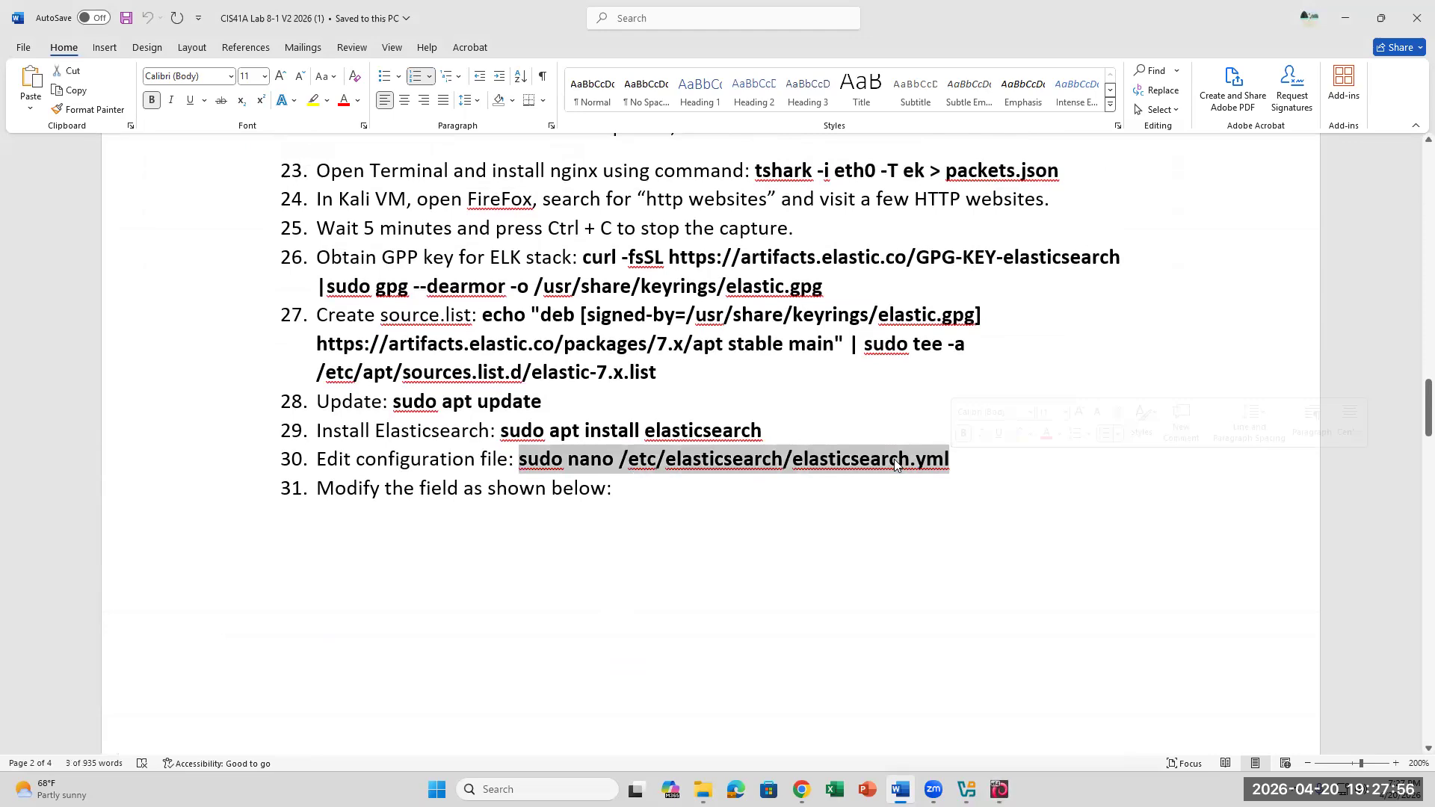
right_click(896, 463)
left_click(964, 141)
left_click(1000, 789)
right_click(213, 460)
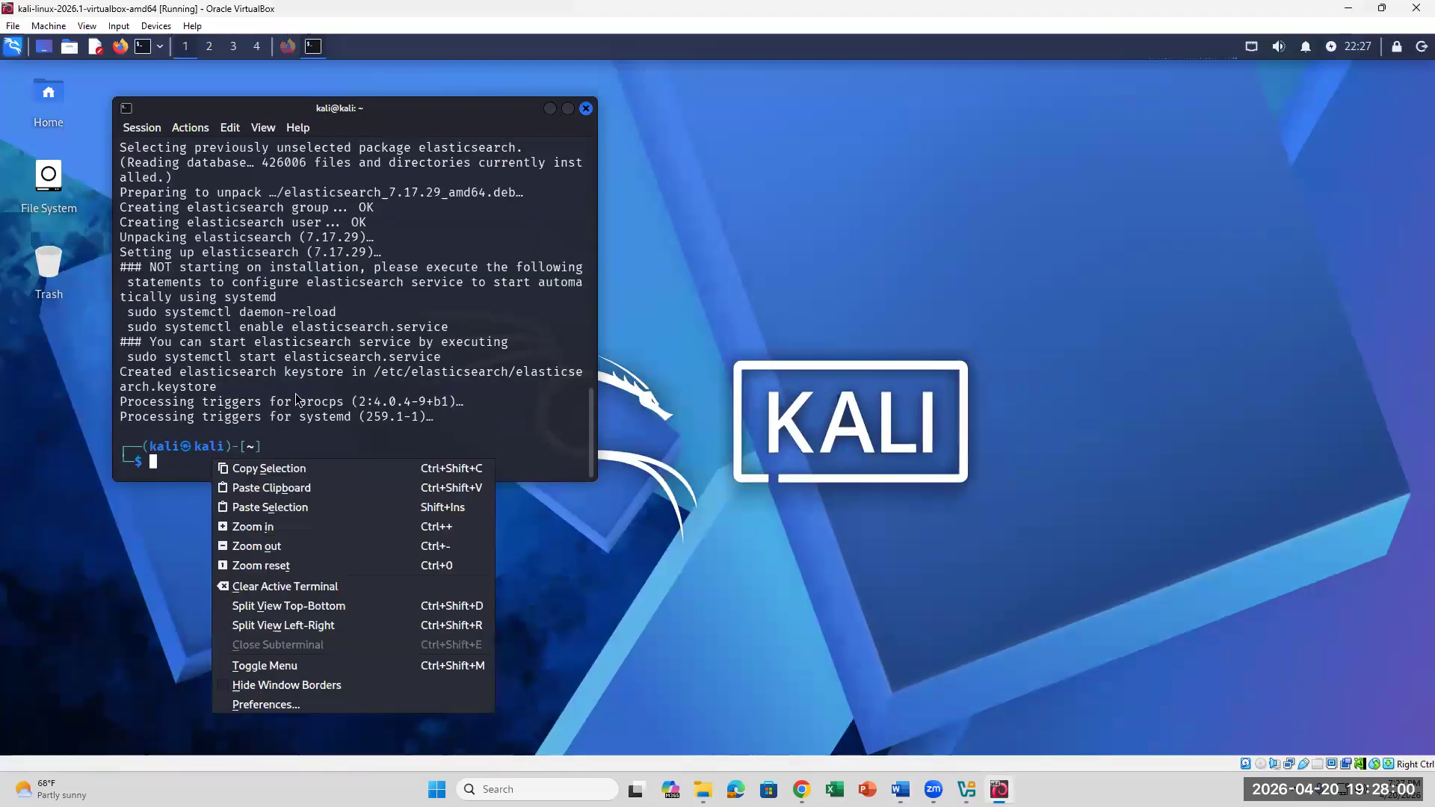
left_click(324, 507)
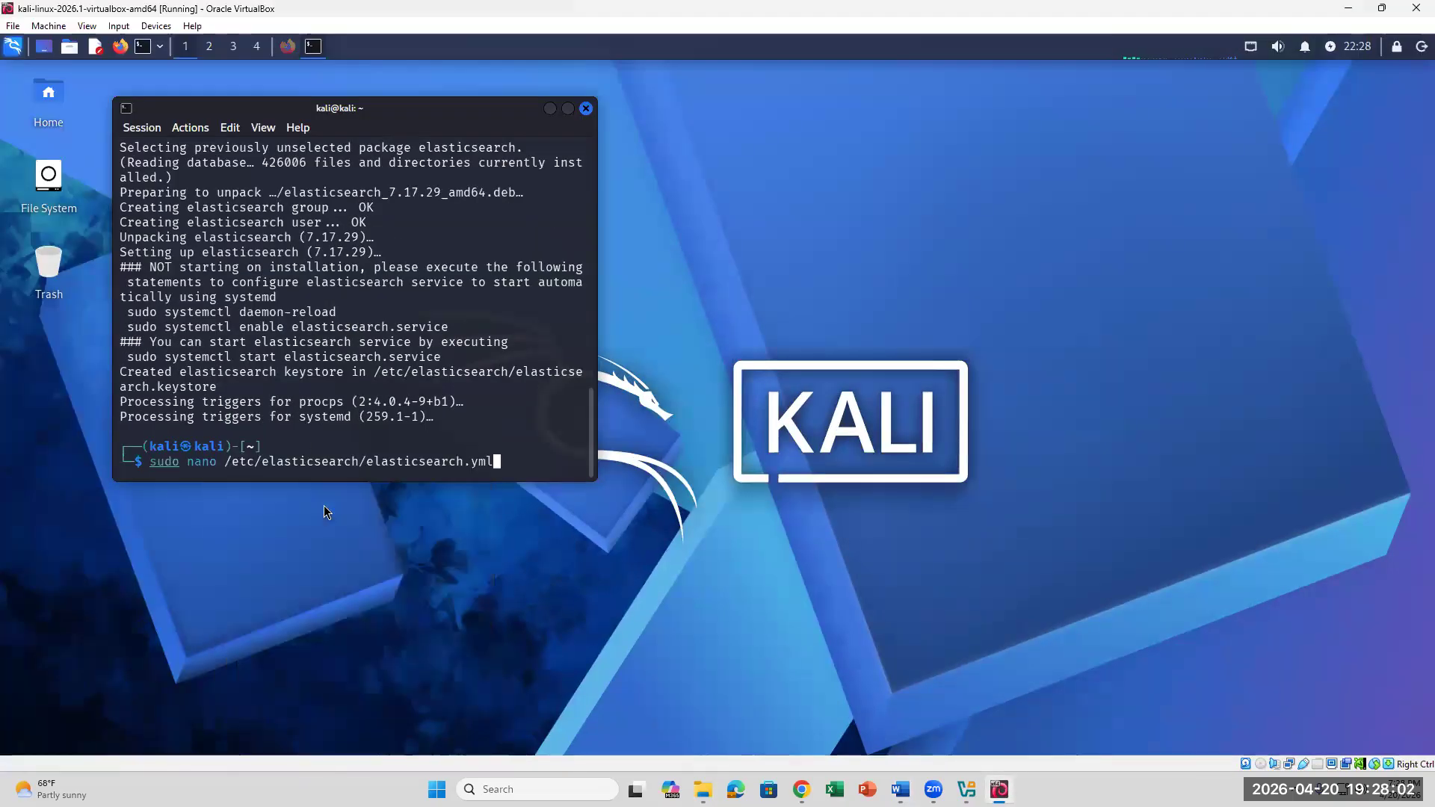
key("Return")
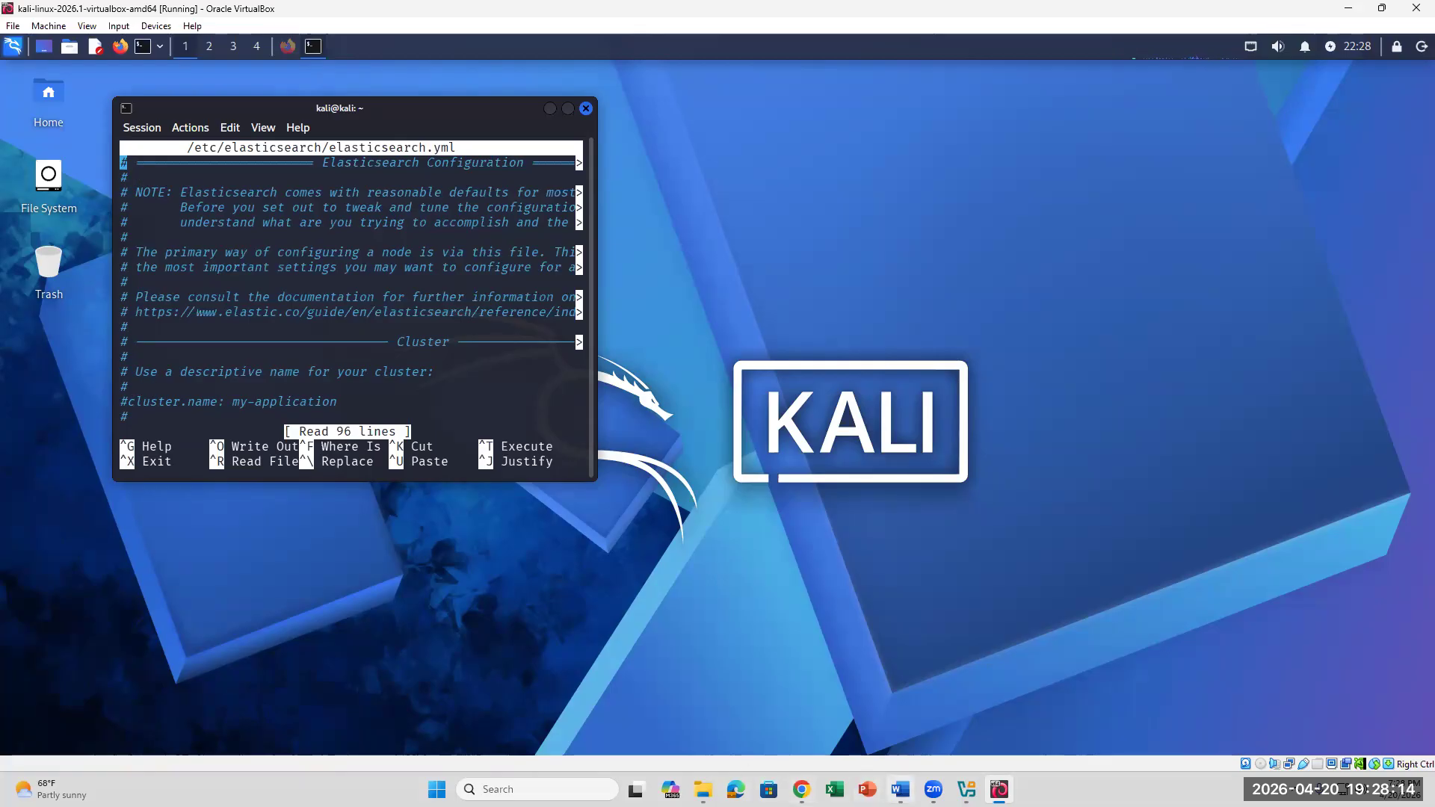
Check the step 31 field in the Word lab document, and search elasticsearch.yml in the Kali VM for network.host
left_click(900, 790)
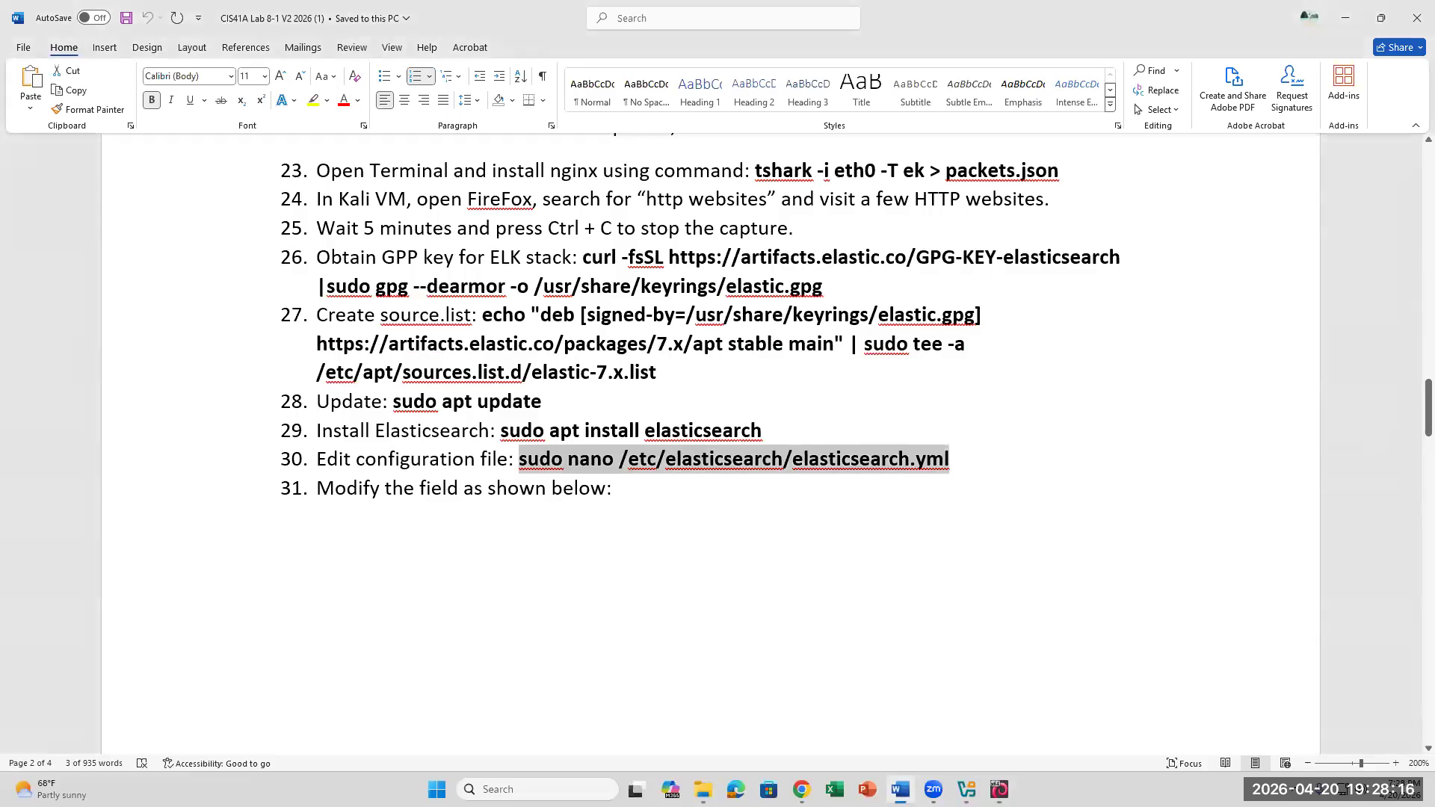
scroll(601, 459, "down", 10)
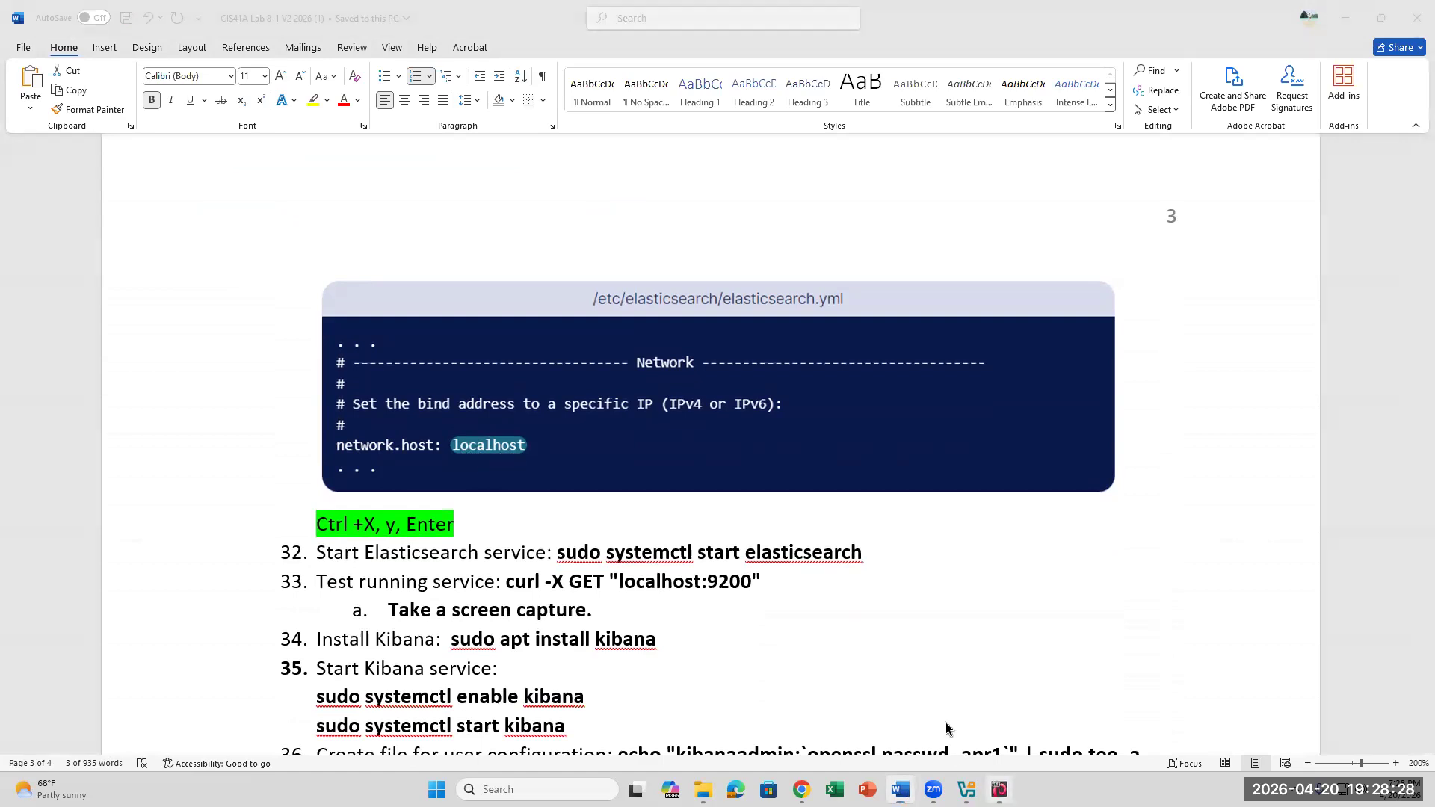
left_click(999, 789)
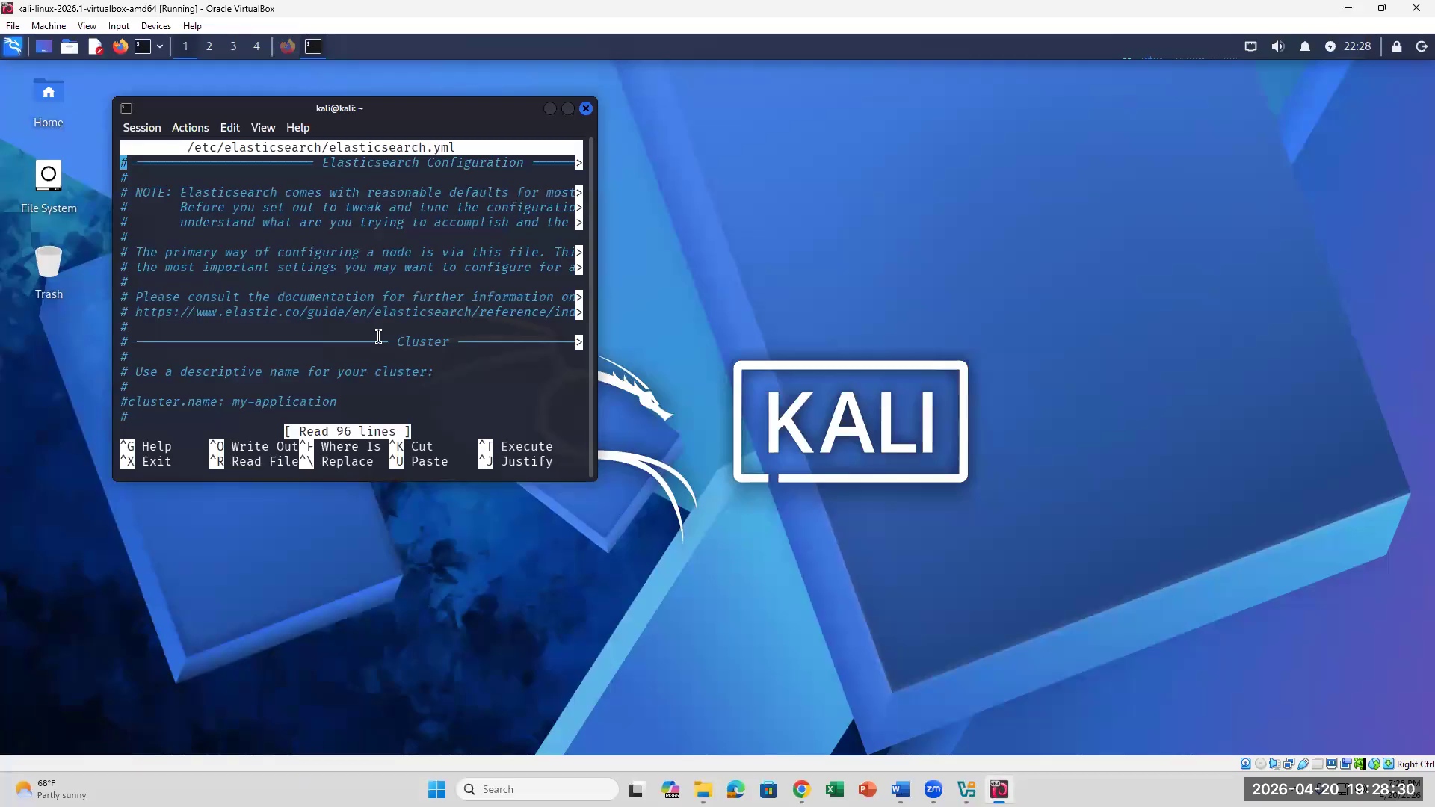
key("ctrl+w")
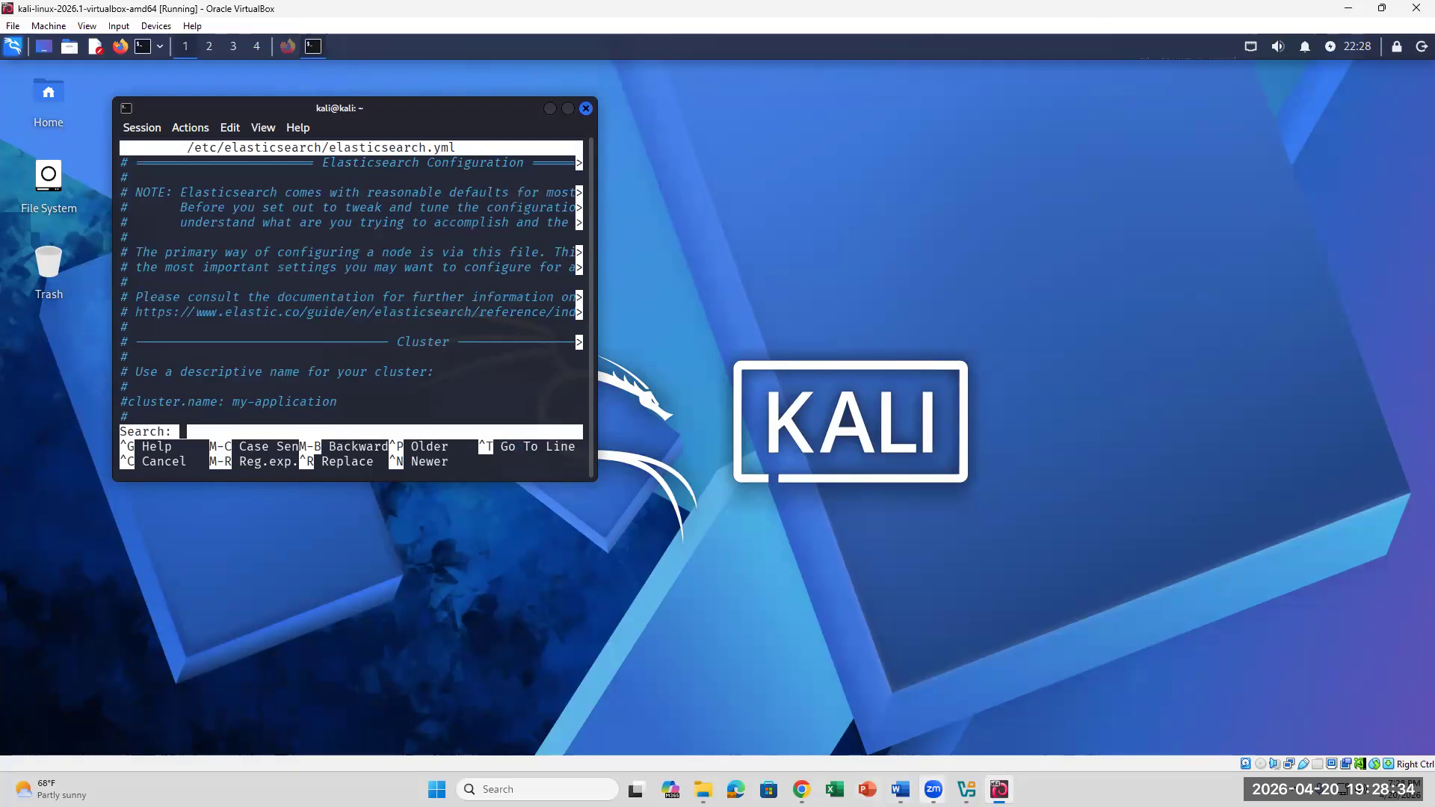
left_click(901, 790)
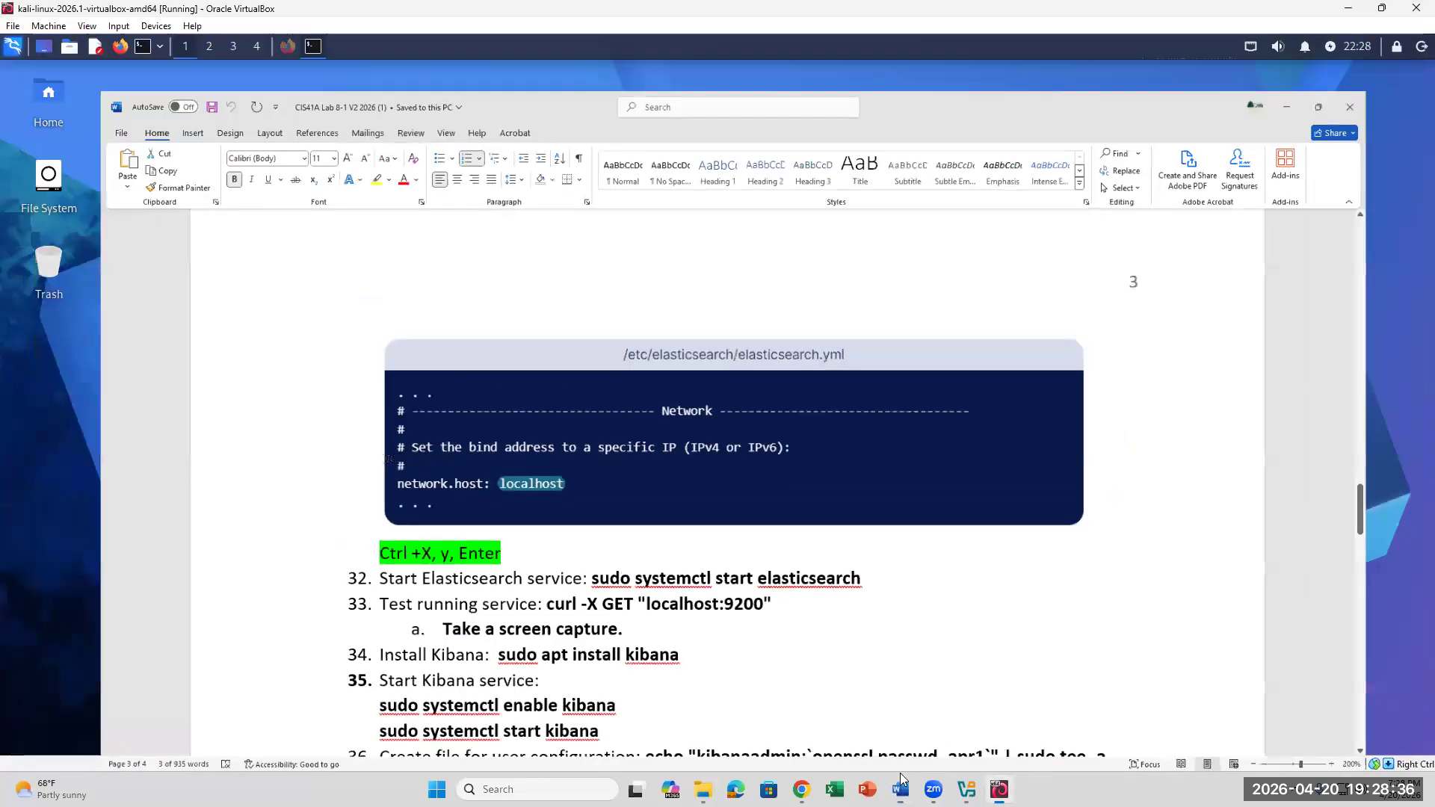
left_click(902, 780)
type("network.host")
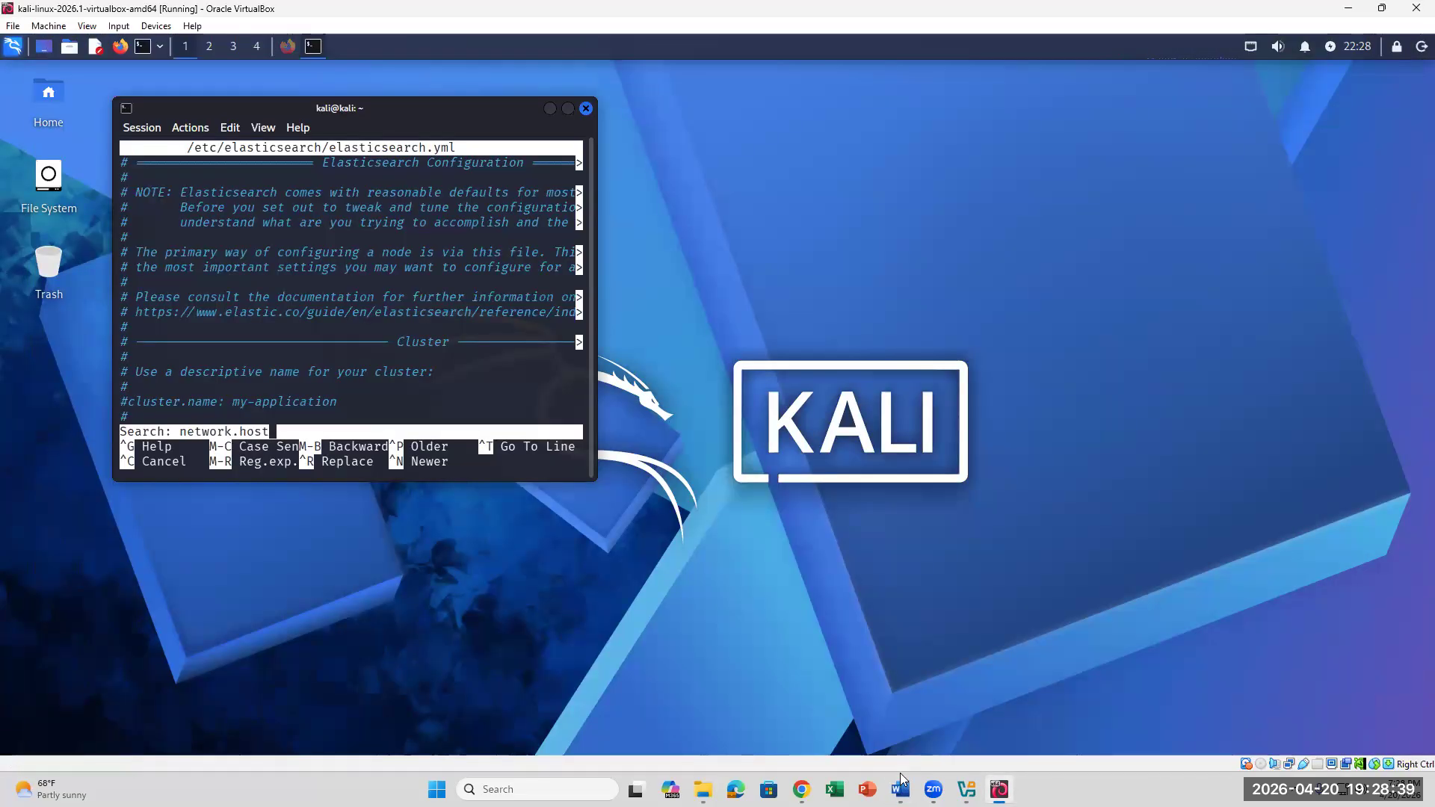
key("Return")
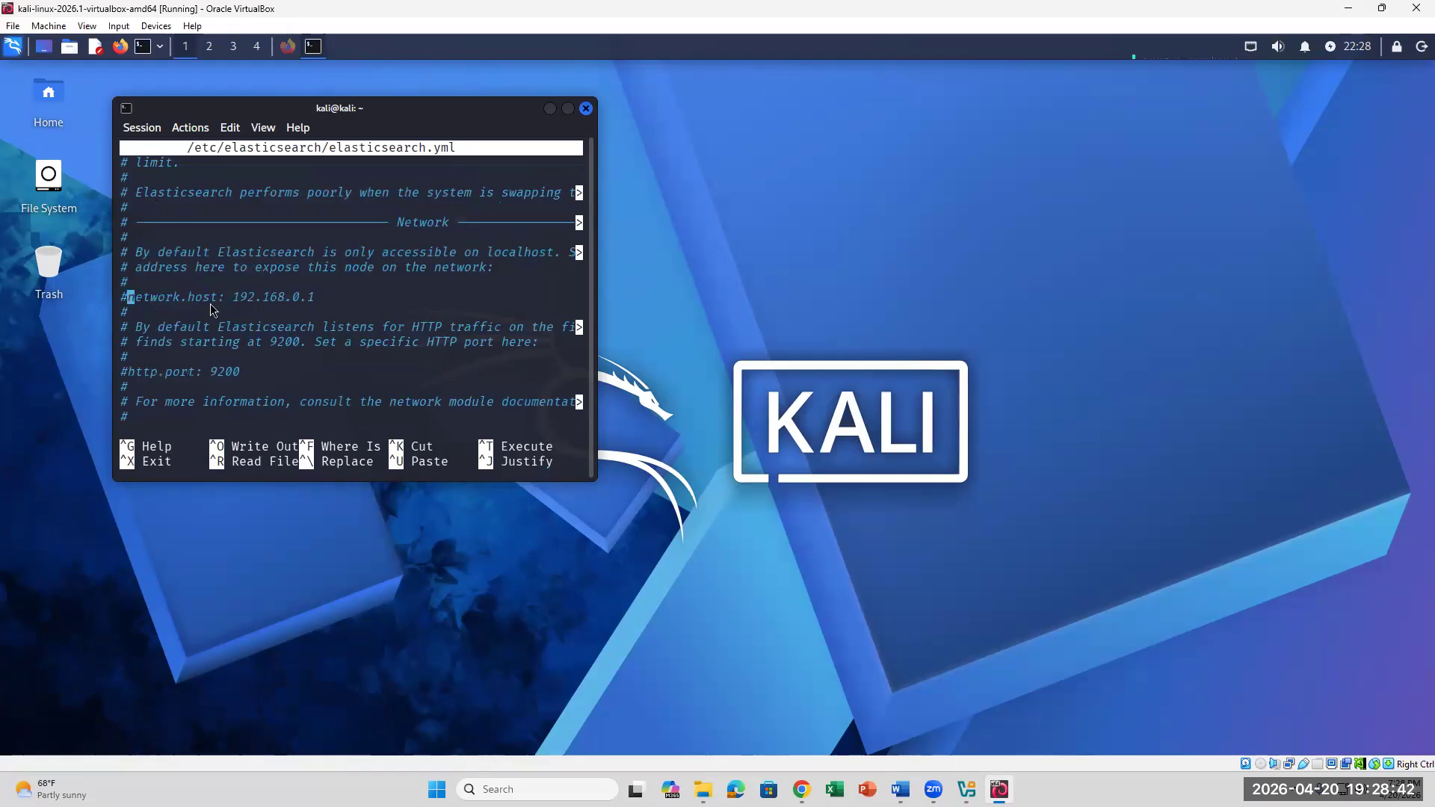
Uncomment the network.host line in elasticsearch.yml and set its value to localhost
key("BackSpace")
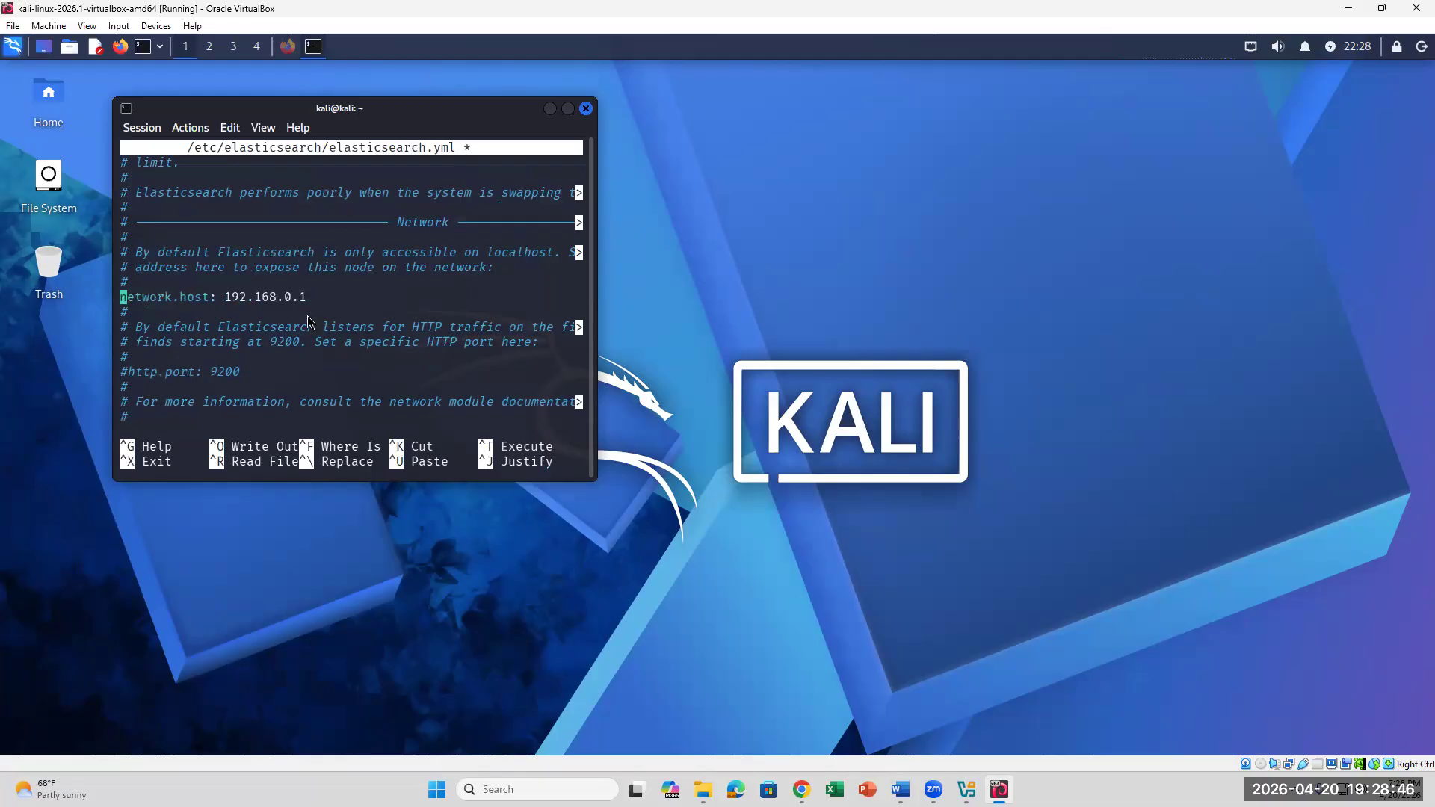
key("Right")
key("Right")
key("Right")
key("Right")
key("Right")
key("Right")
key("Right")
key("Right")
key("Right")
key("Right")
key("Right")
key("Right")
key("Right")
key("Right")
key("Right")
key("Right")
key("Right")
key("Right")
key("Right")
key("Right")
key("Right")
key("Right")
key("Right")
key("Right")
key("Right")
key("BackSpace")
key("BackSpace")
key("BackSpace")
key("BackSpace")
key("BackSpace")
key("BackSpace")
key("BackSpace")
key("BackSpace")
key("BackSpace")
key("BackSpace")
key("BackSpace")
type("localhos")
Compare the edit with the Word lab document, then save elasticsearch.yml under the same name in the Kali VM and exit nano
left_click(900, 789)
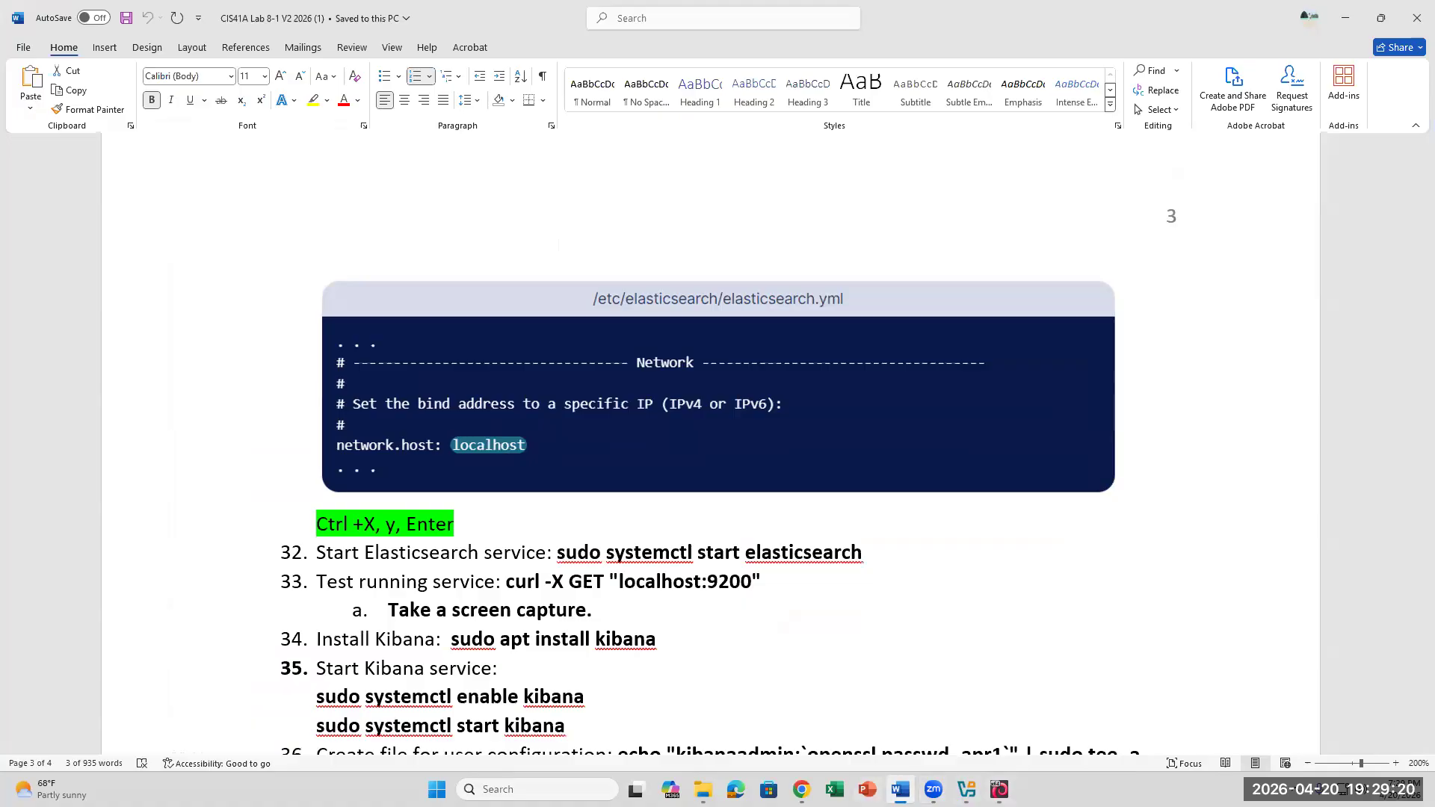
left_click(1000, 789)
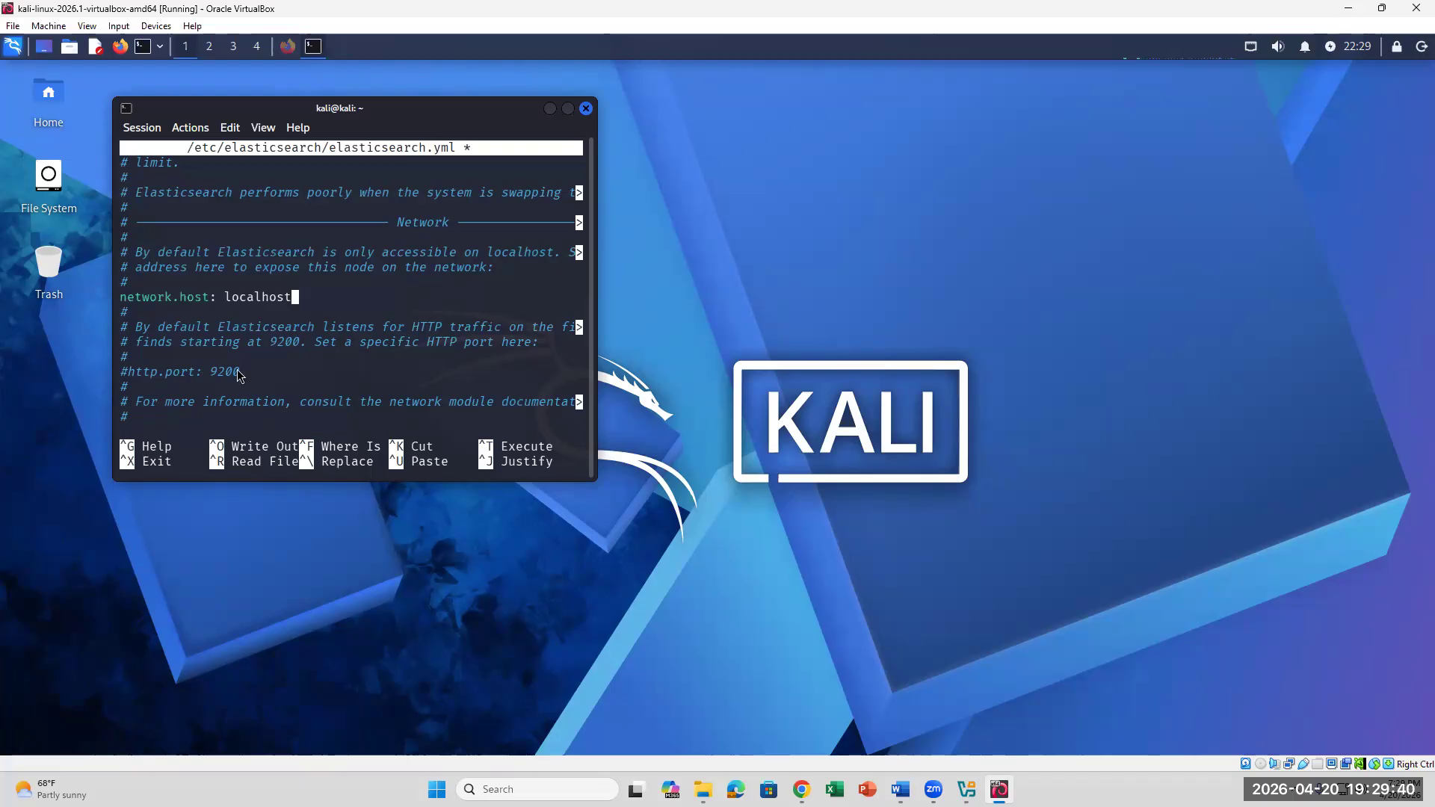
left_click(900, 789)
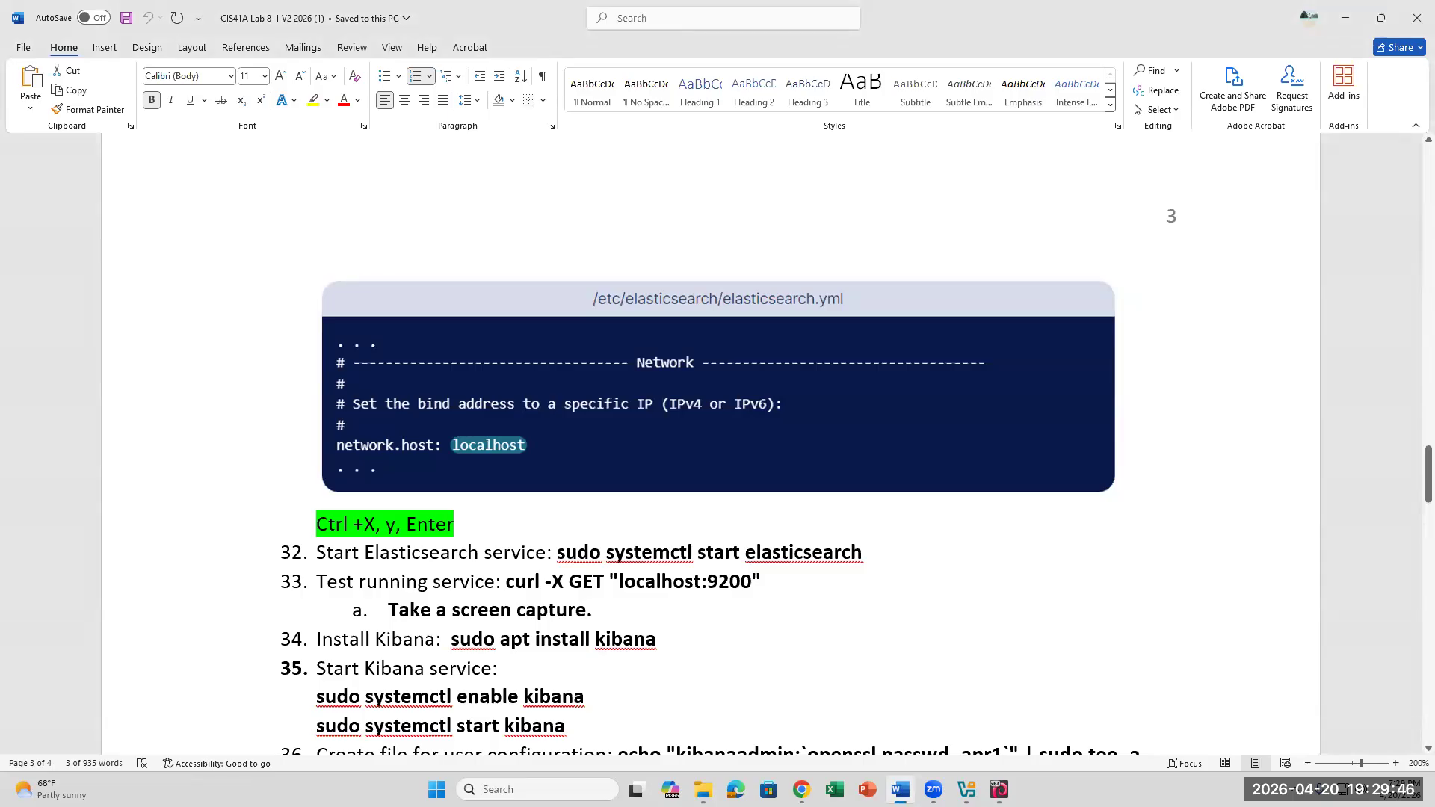
key("alt+Tab")
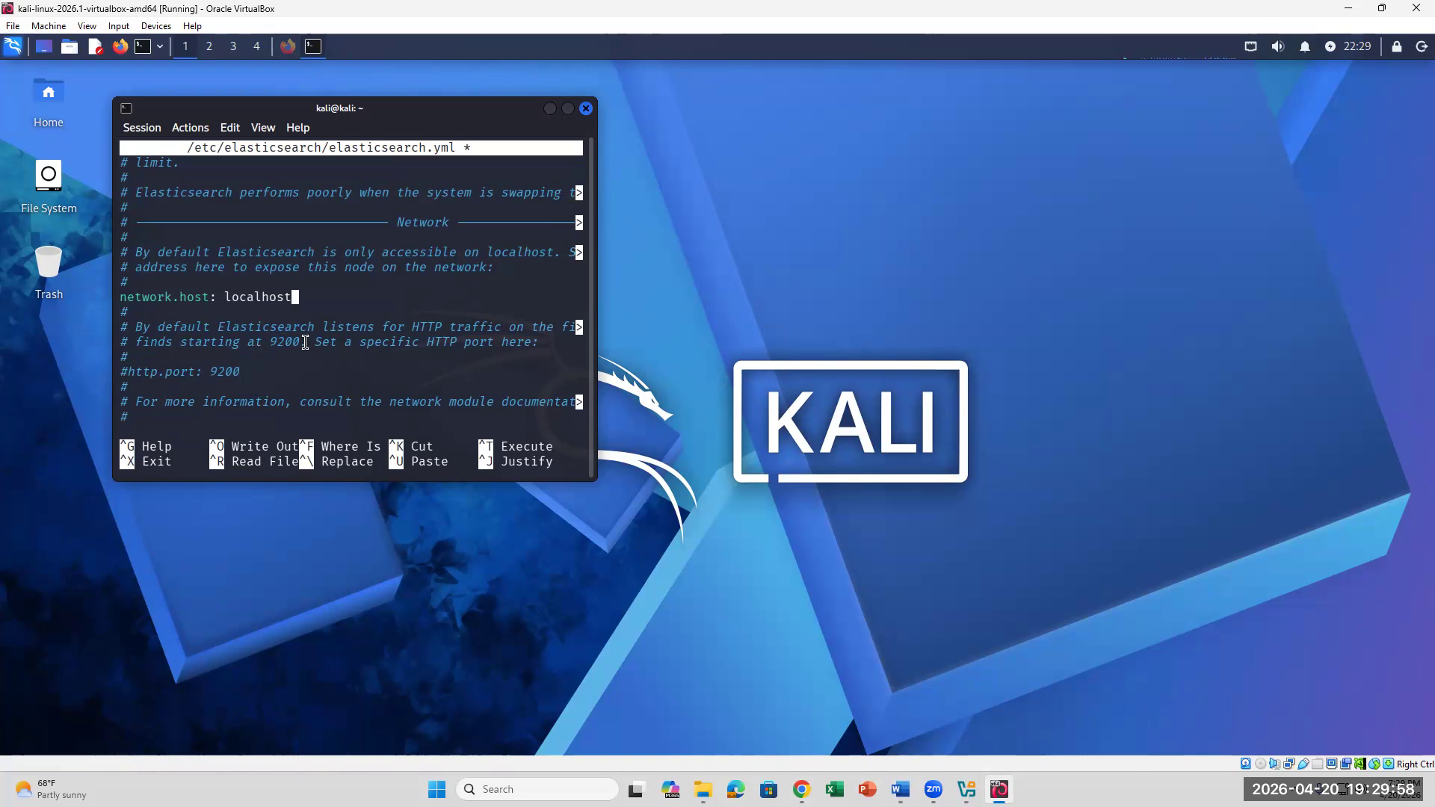
key("ctrl+x")
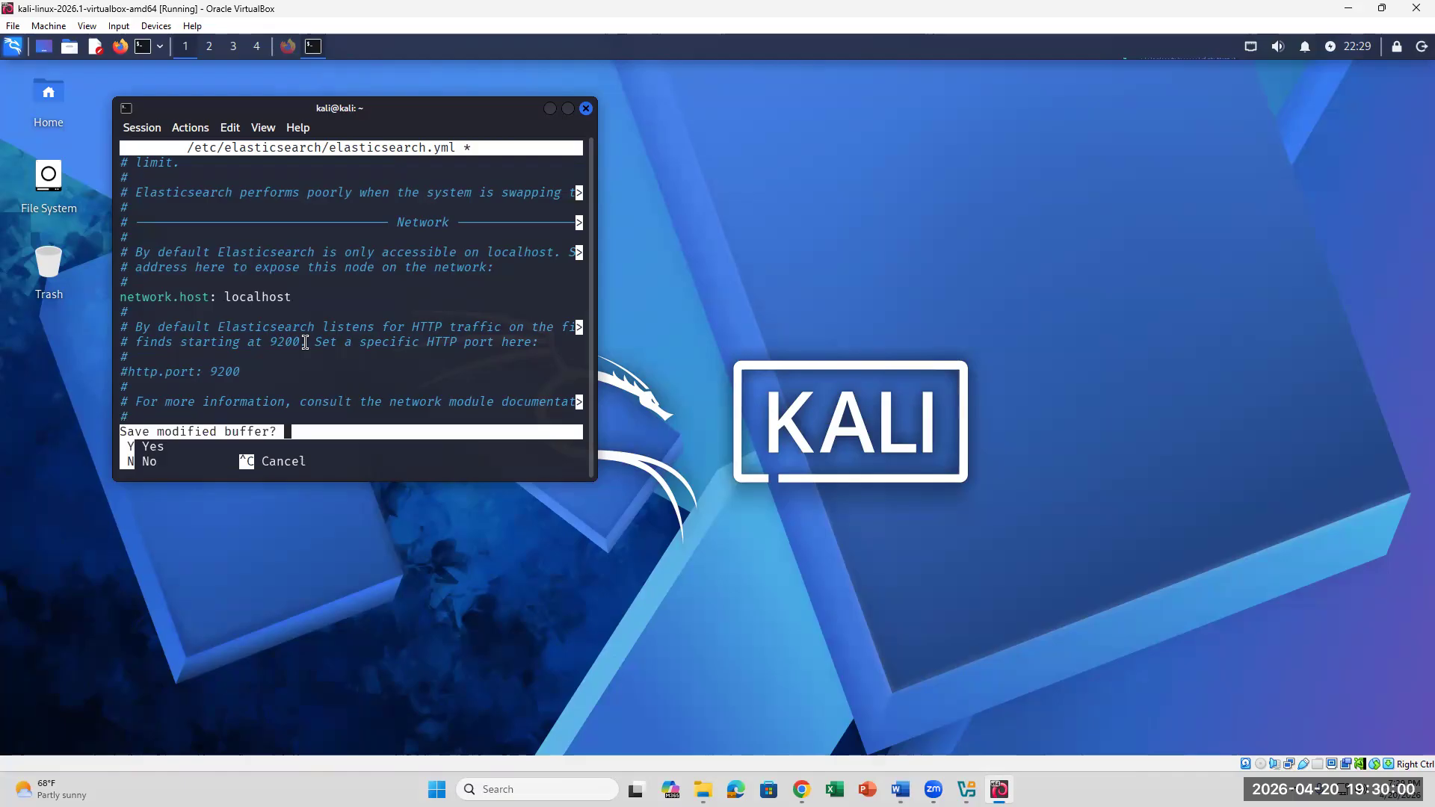
key("y")
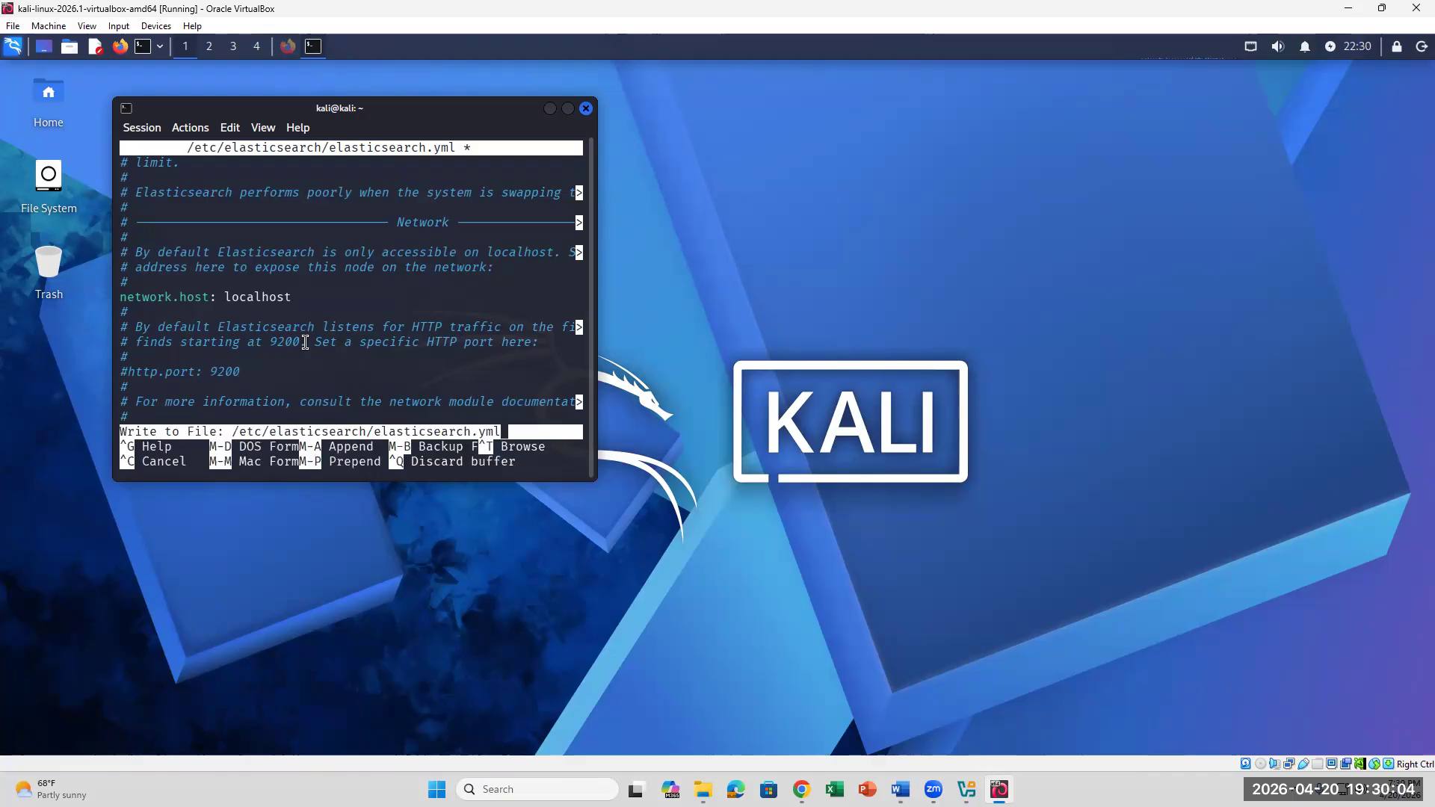
key("Return")
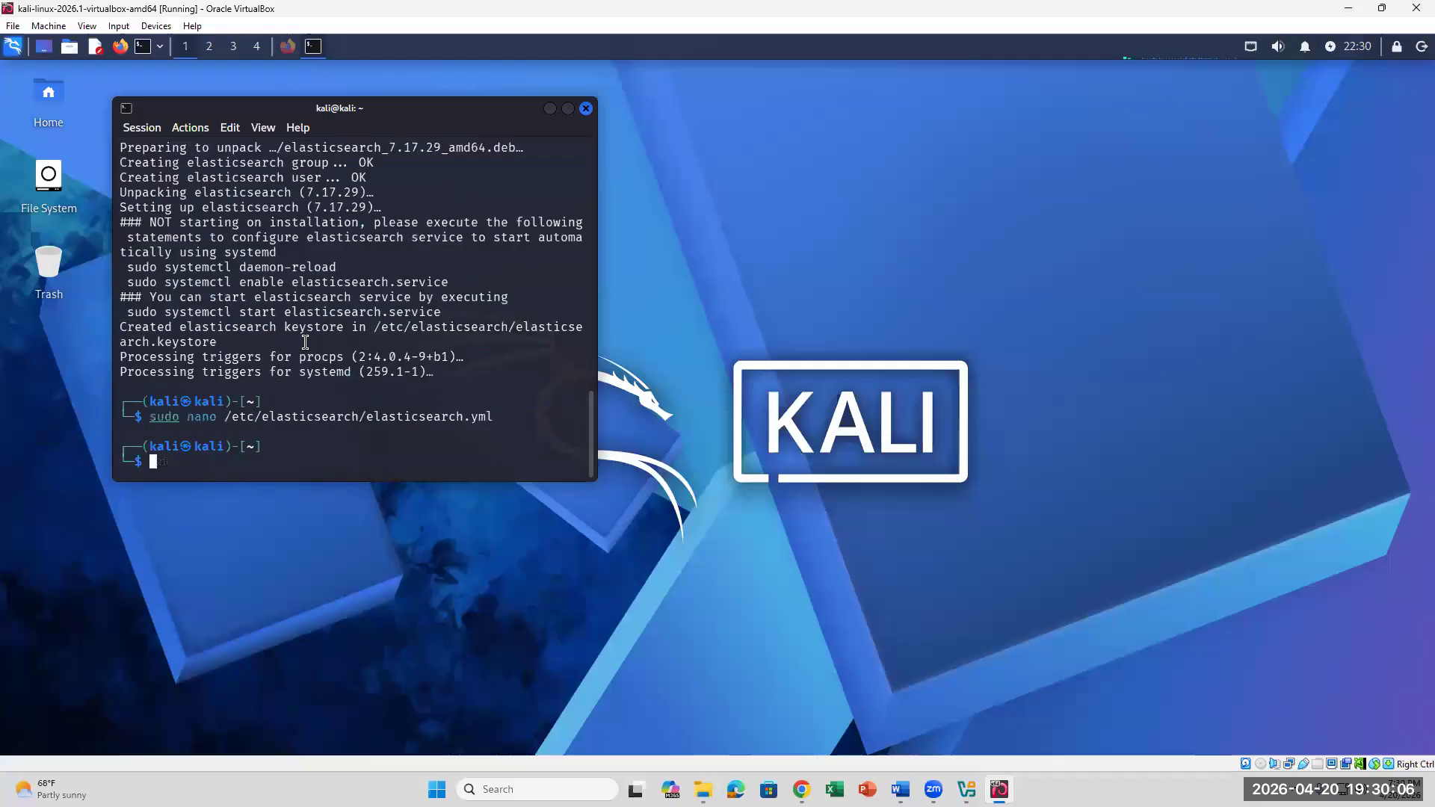
Copy the sudo systemctl start elasticsearch command from step 32 in the Word lab document and run it in the Kali VM terminal
left_click(900, 789)
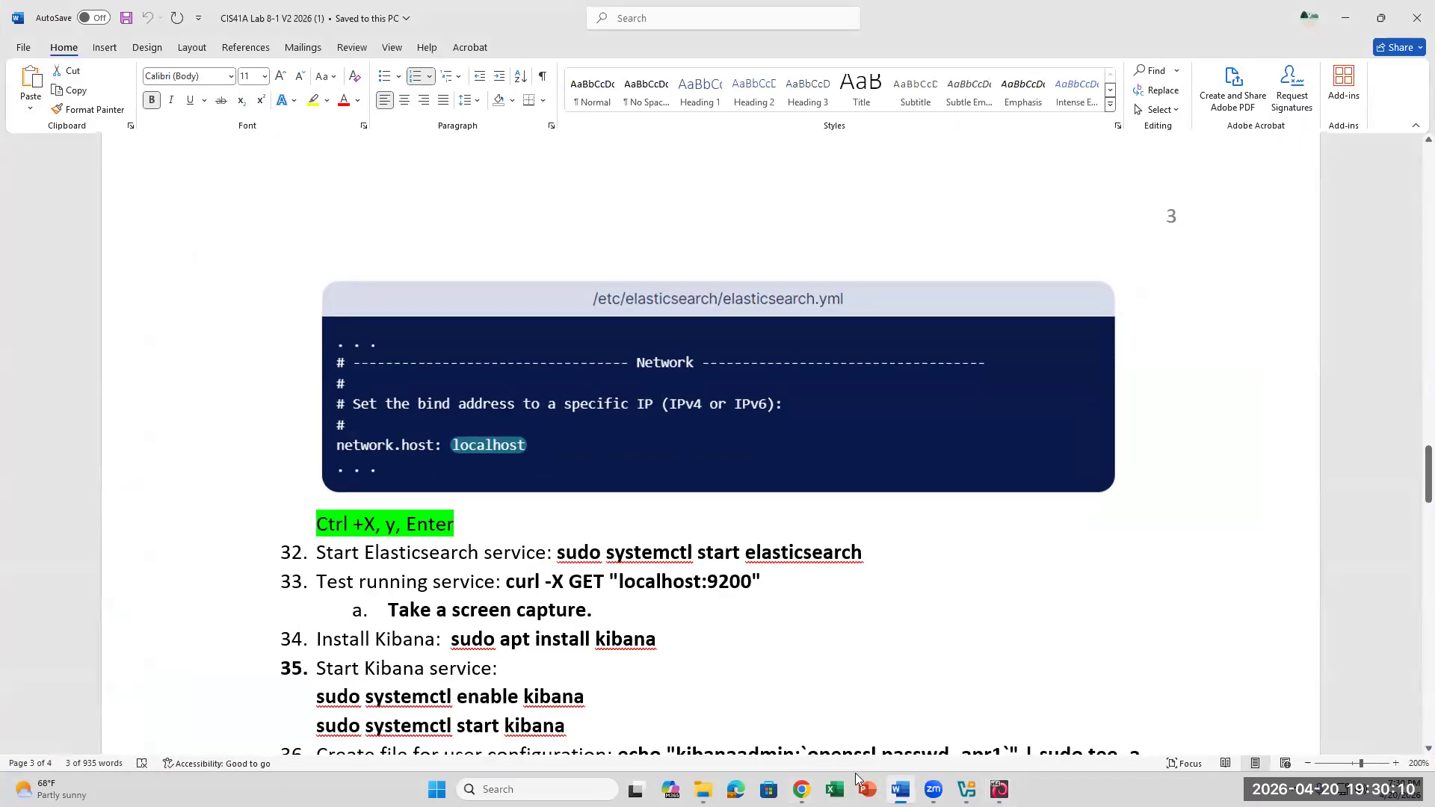
left_click(468, 521)
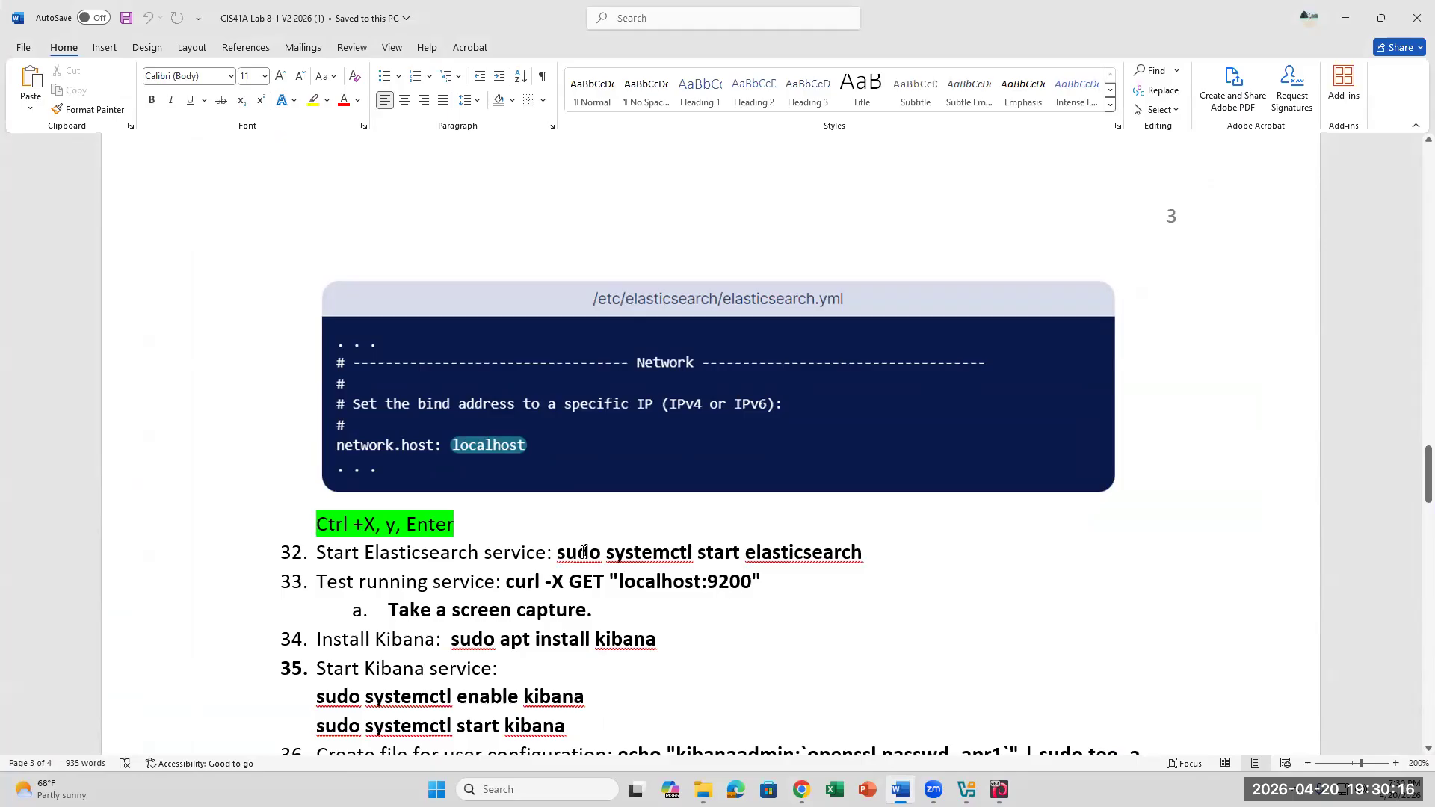
left_click_drag(558, 554, 863, 557)
right_click(808, 553)
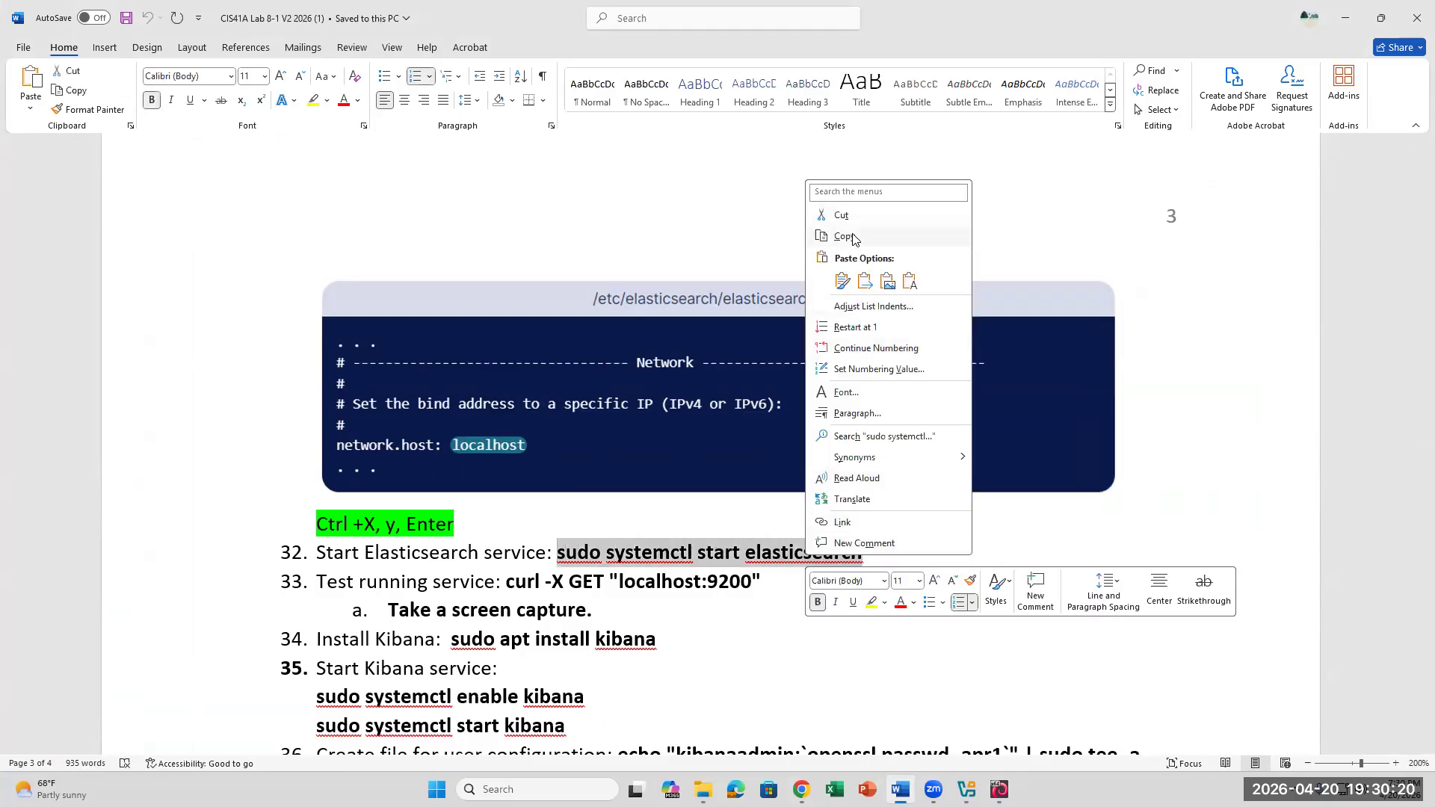
left_click(845, 236)
left_click(999, 789)
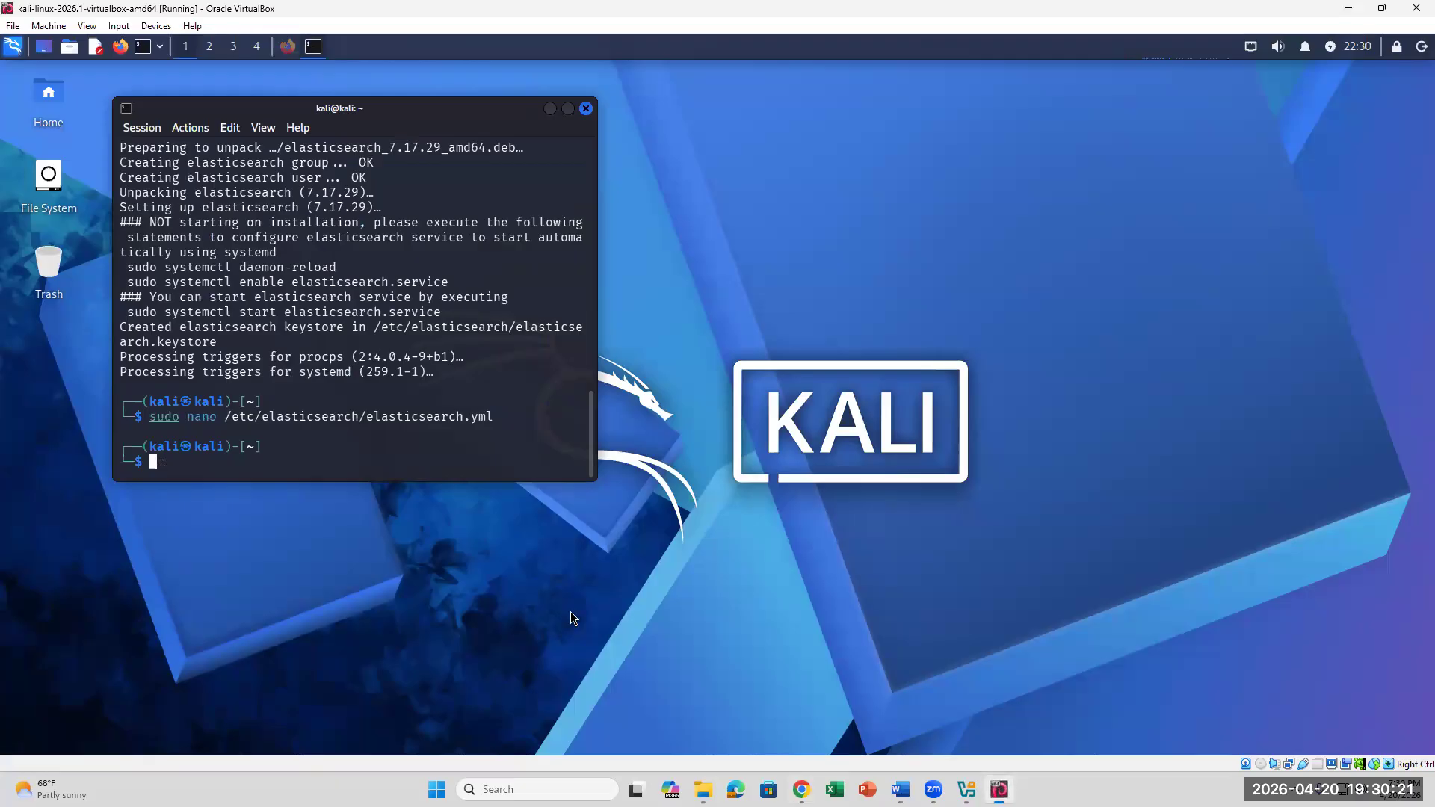
right_click(208, 462)
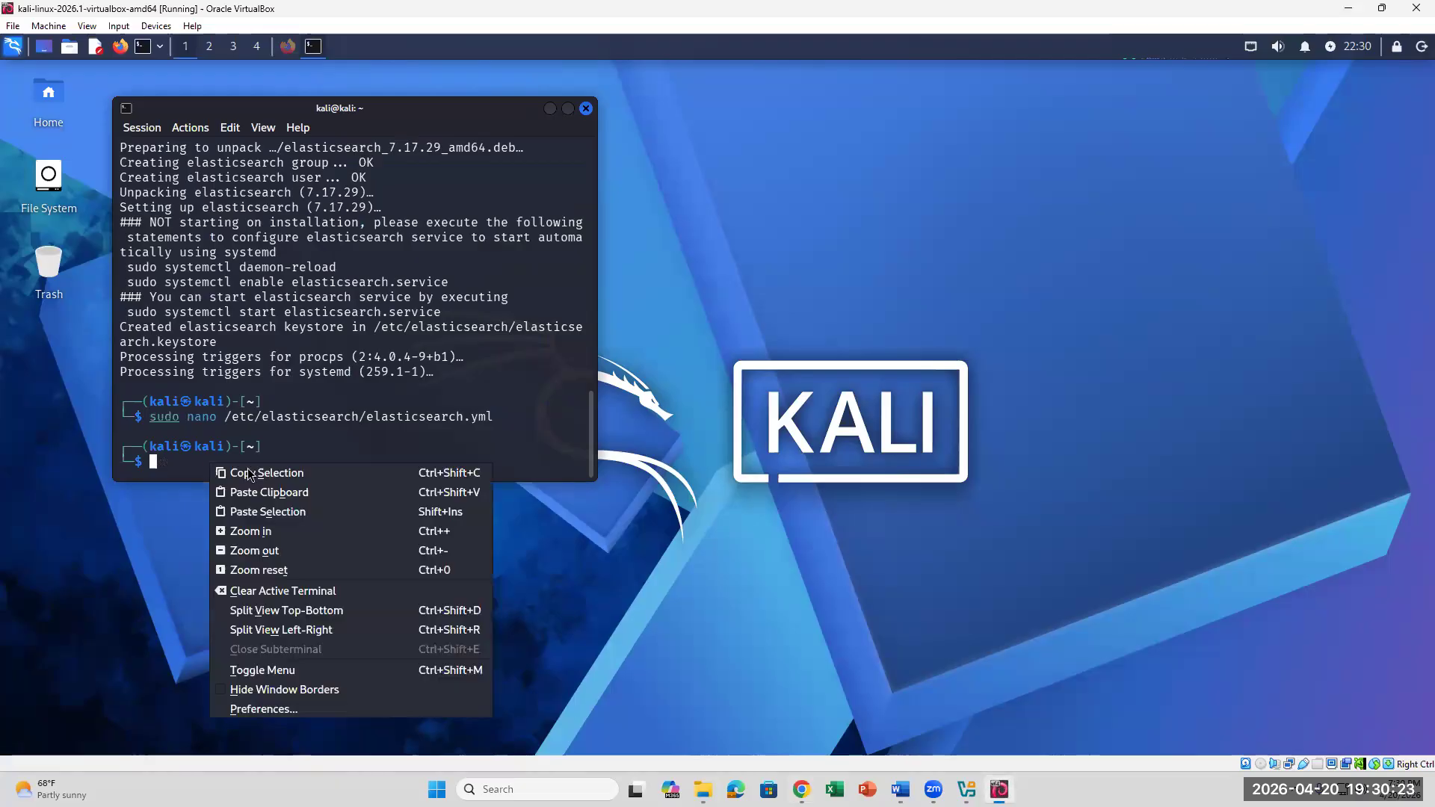
left_click(311, 511)
key("Return")
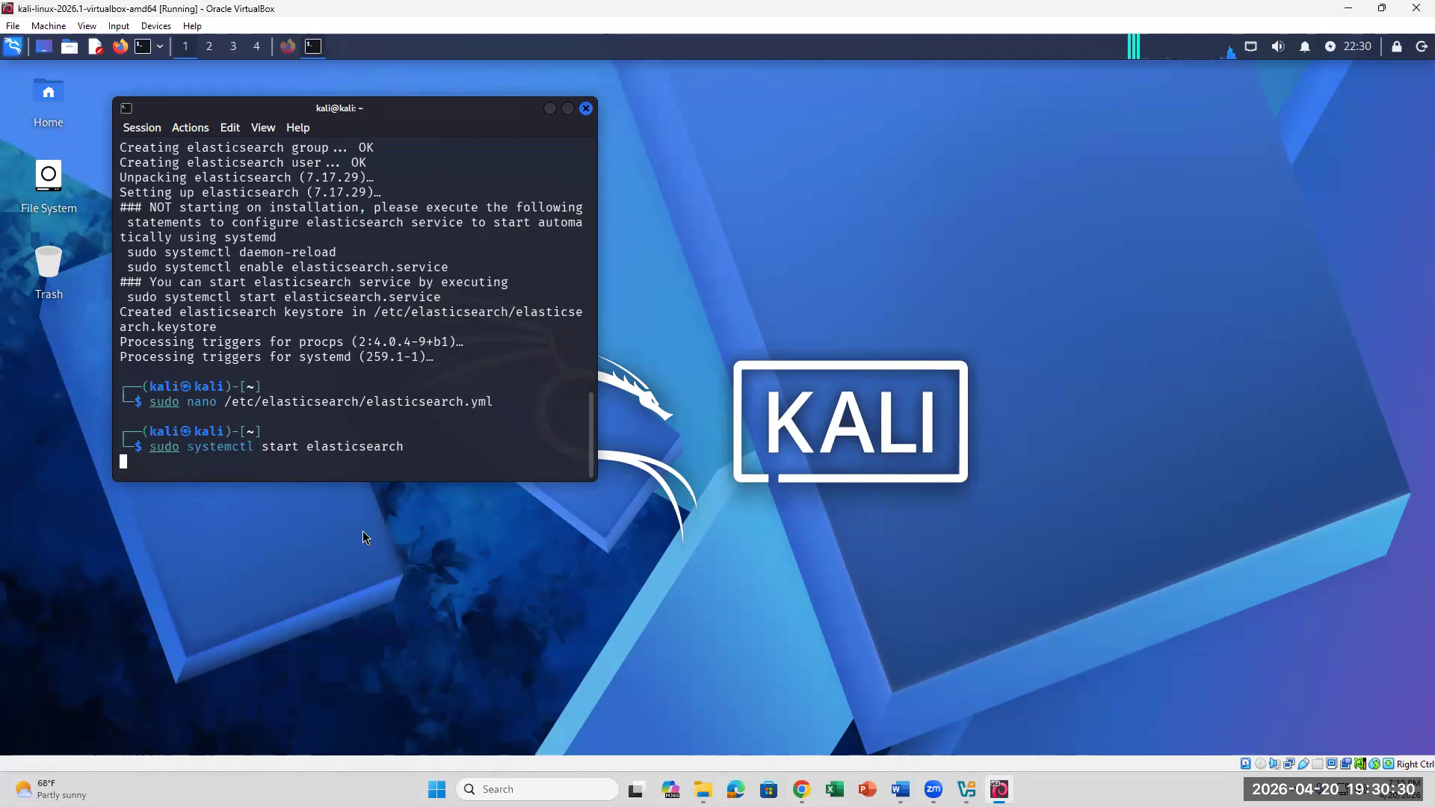
Check the next instruction in the Word lab document, and open a second terminal window beside the first in the Kali VM
left_click(900, 789)
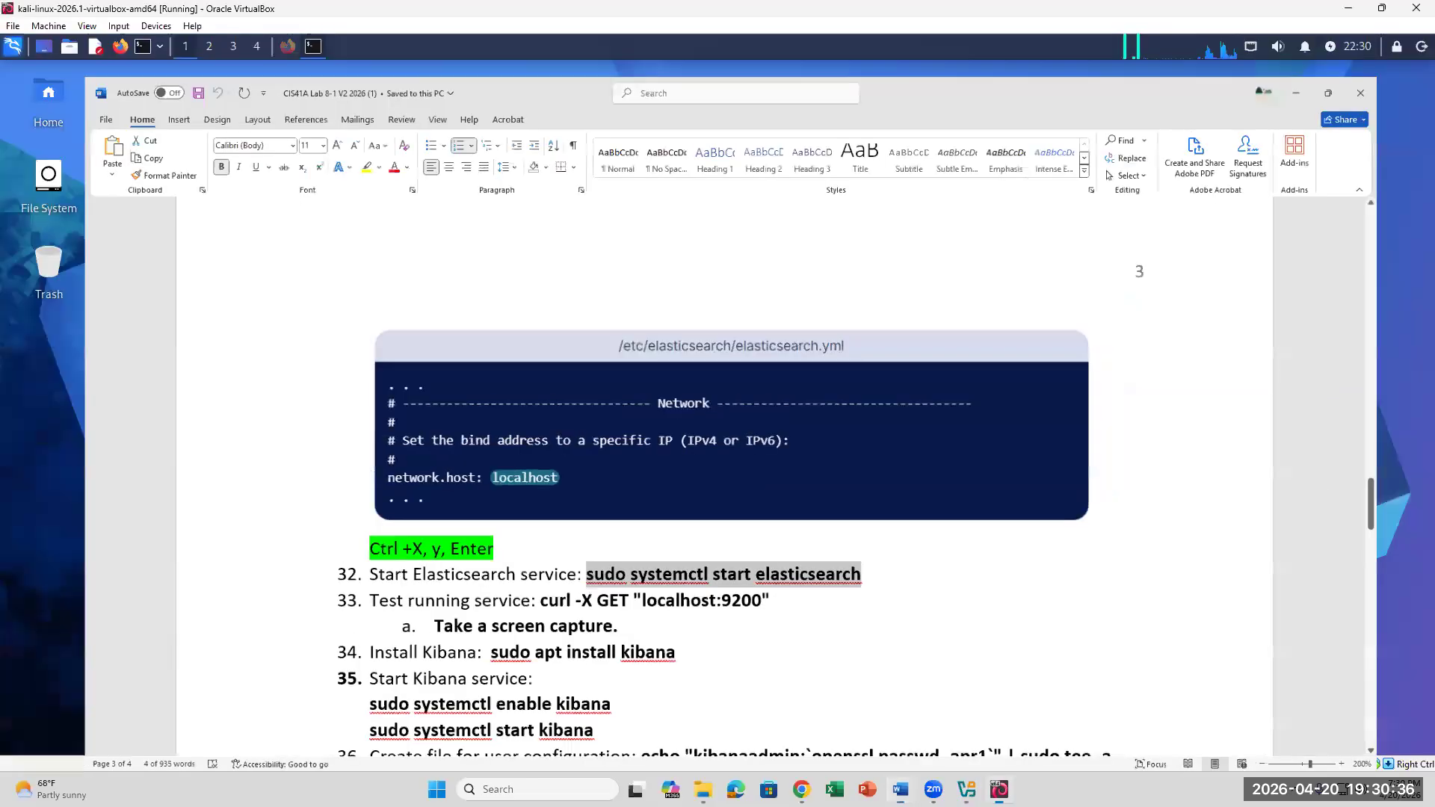
key("alt+Tab")
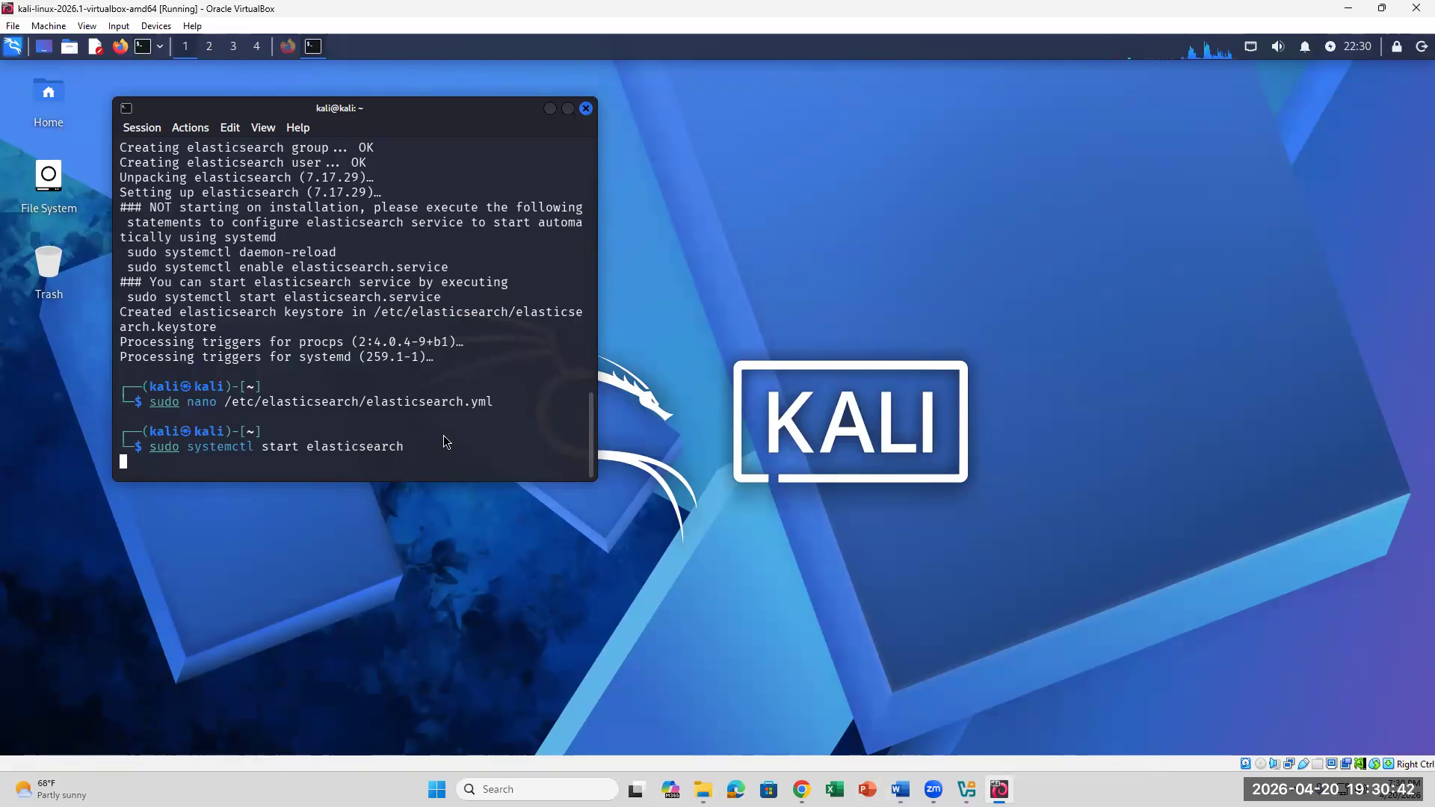
left_click(140, 47)
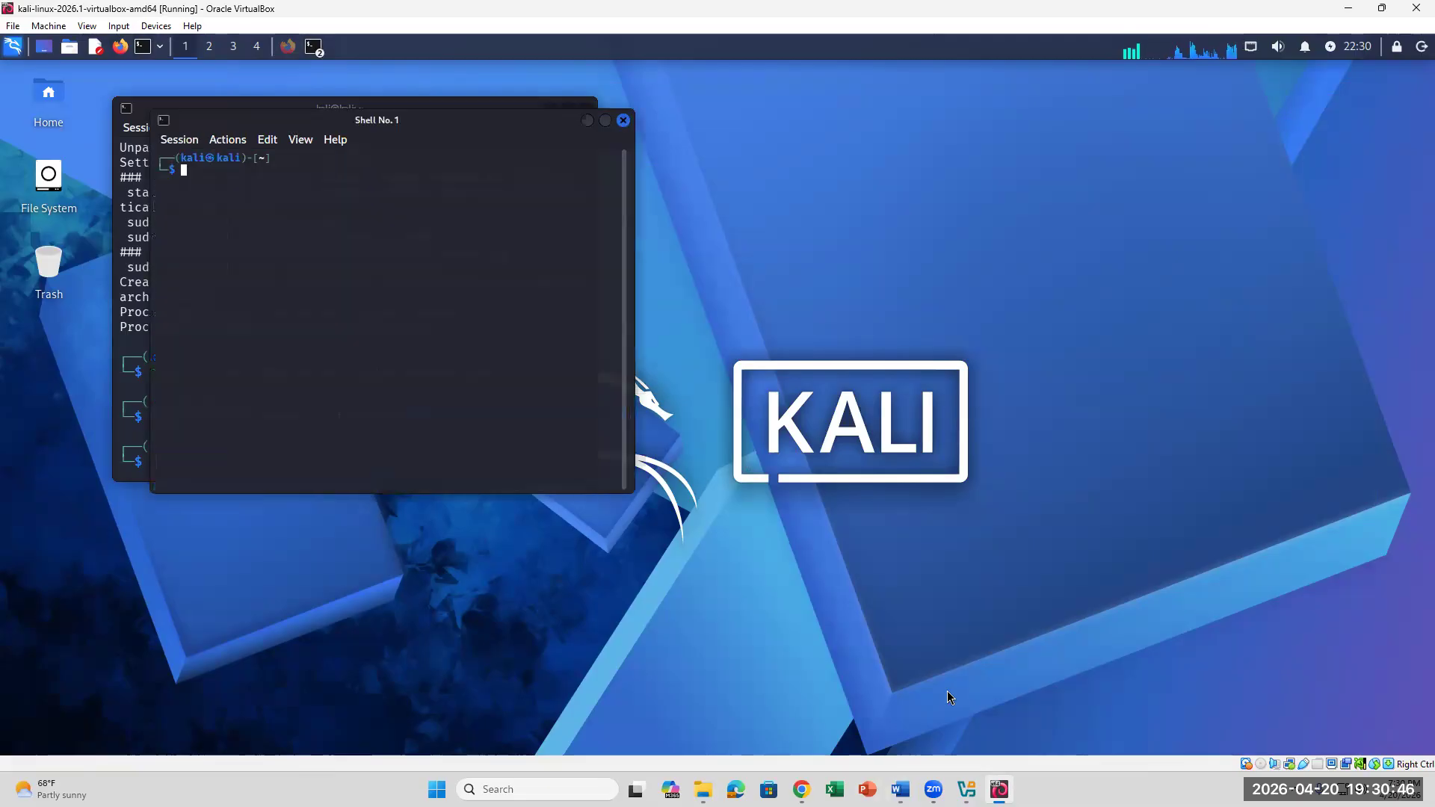
left_click_drag(427, 126, 902, 95)
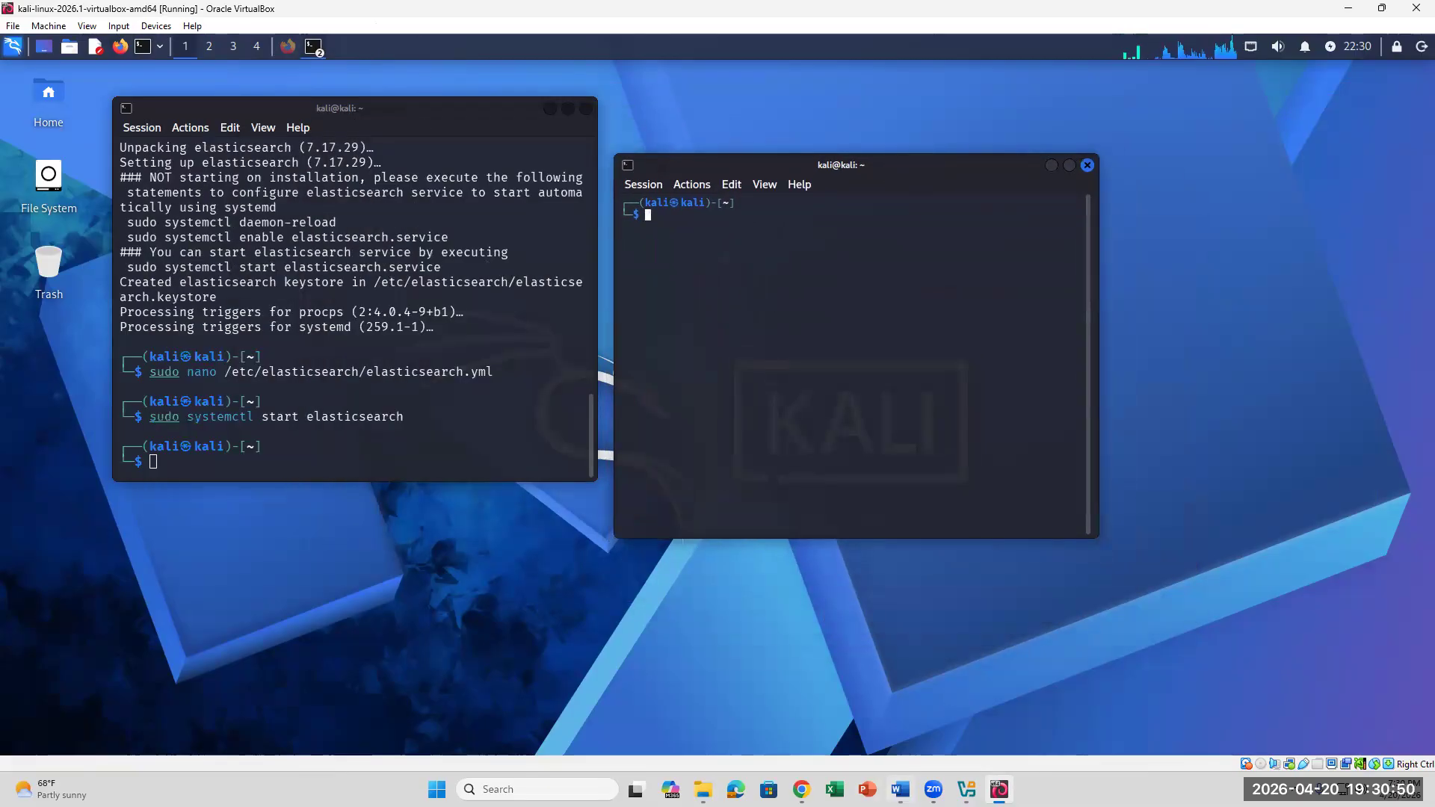
Copy curl -X GET "localhost:9200" from step 33 in the Word lab document and run it in the Kali VM's new terminal
left_click(900, 789)
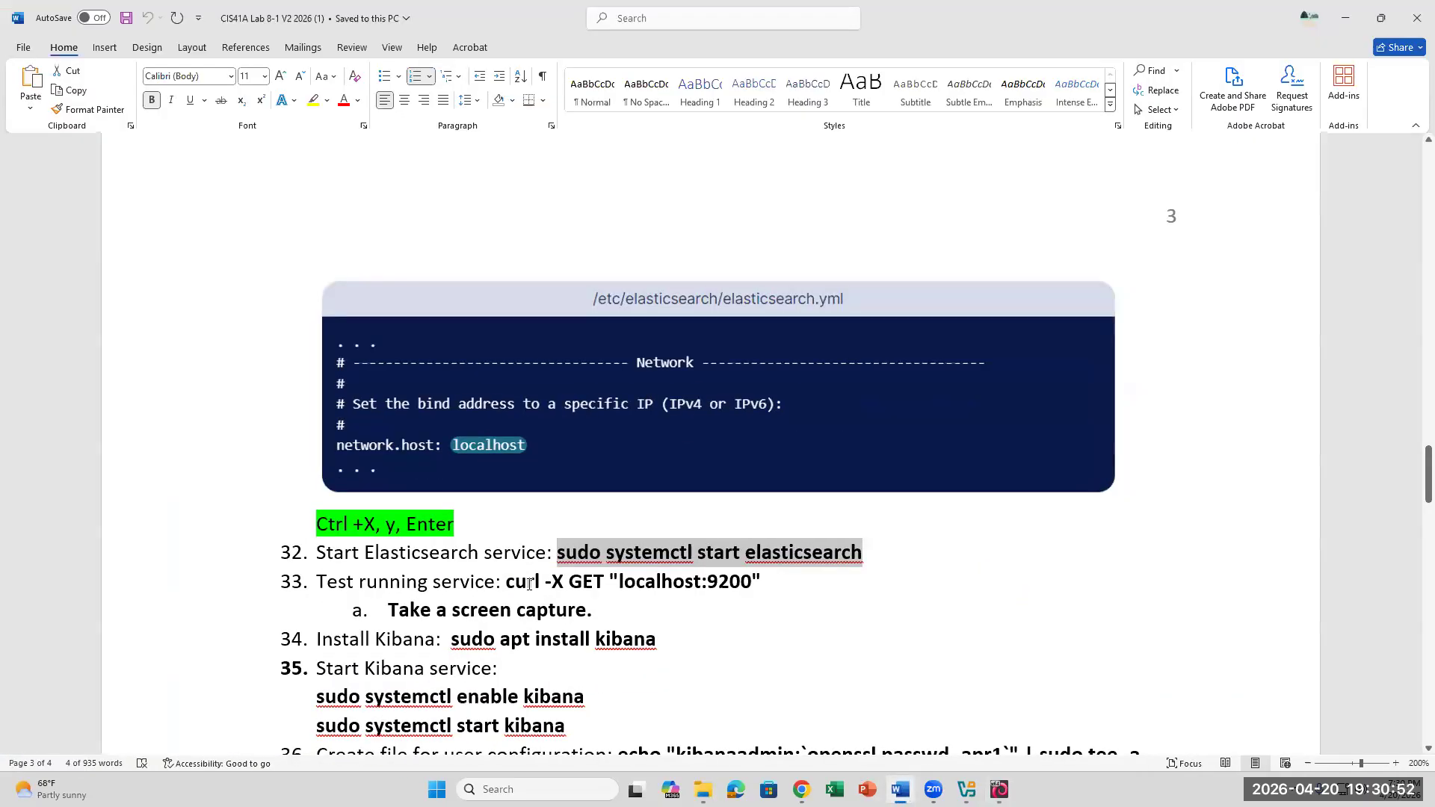
left_click(528, 587)
left_click_drag(508, 585, 771, 582)
right_click(670, 583)
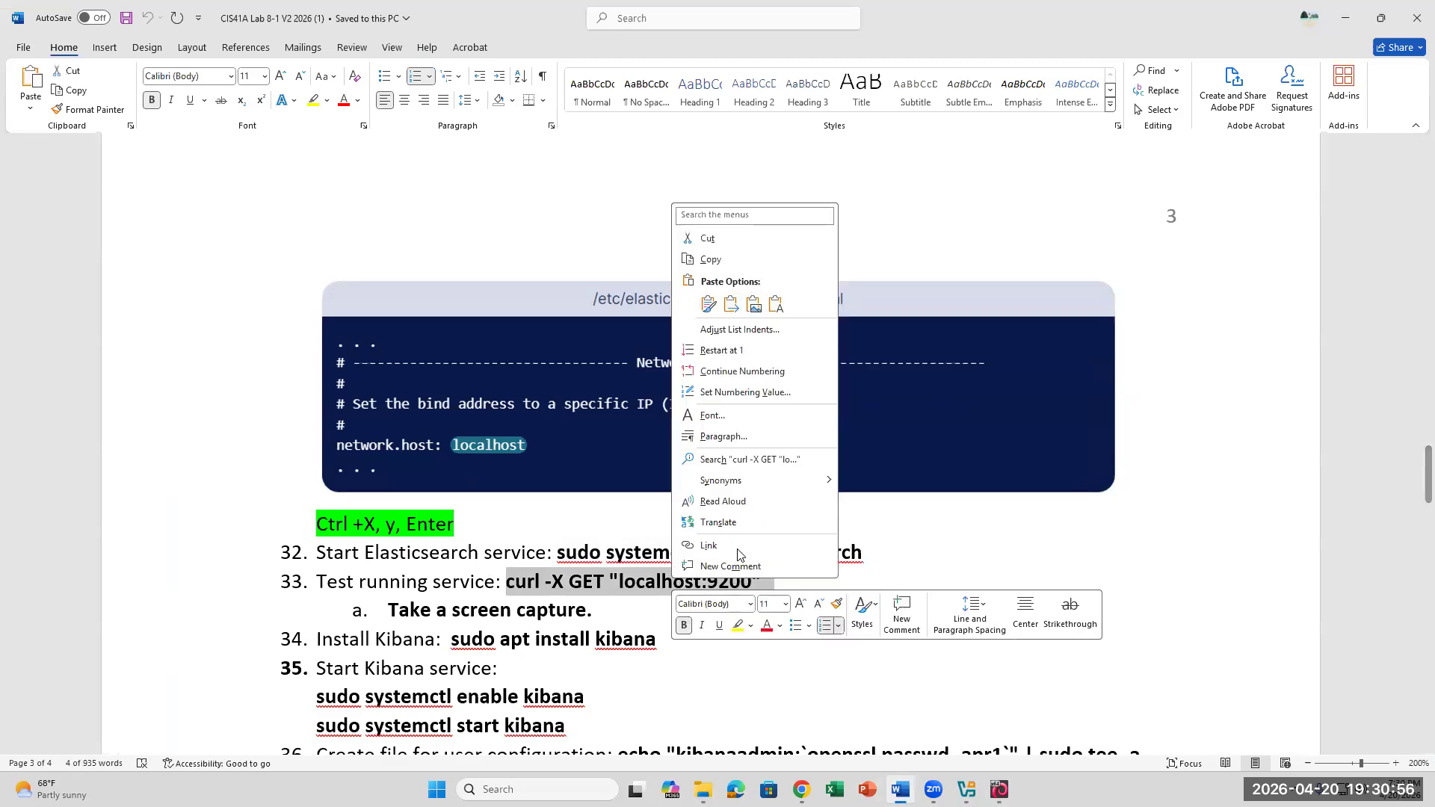
left_click(710, 259)
left_click(999, 789)
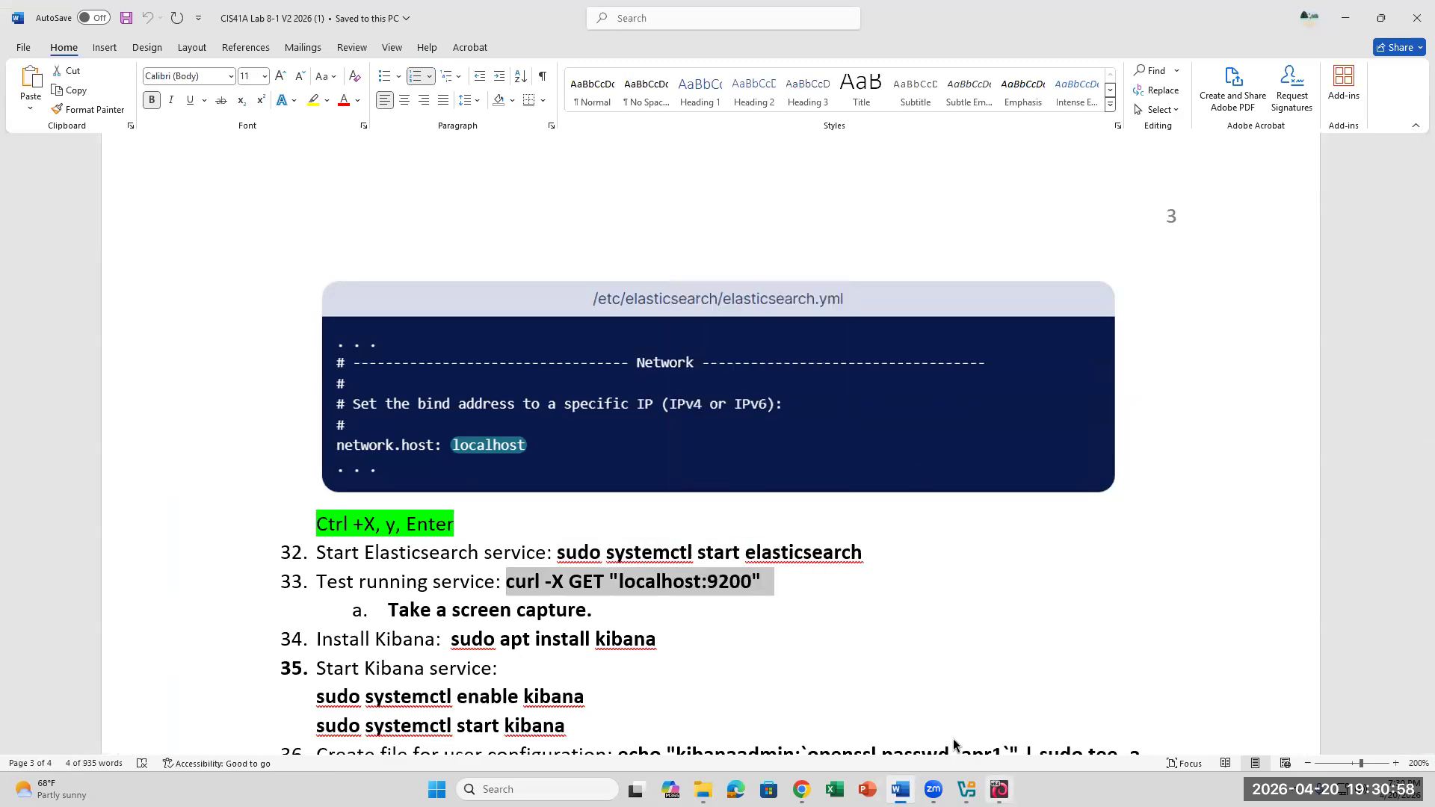
right_click(721, 321)
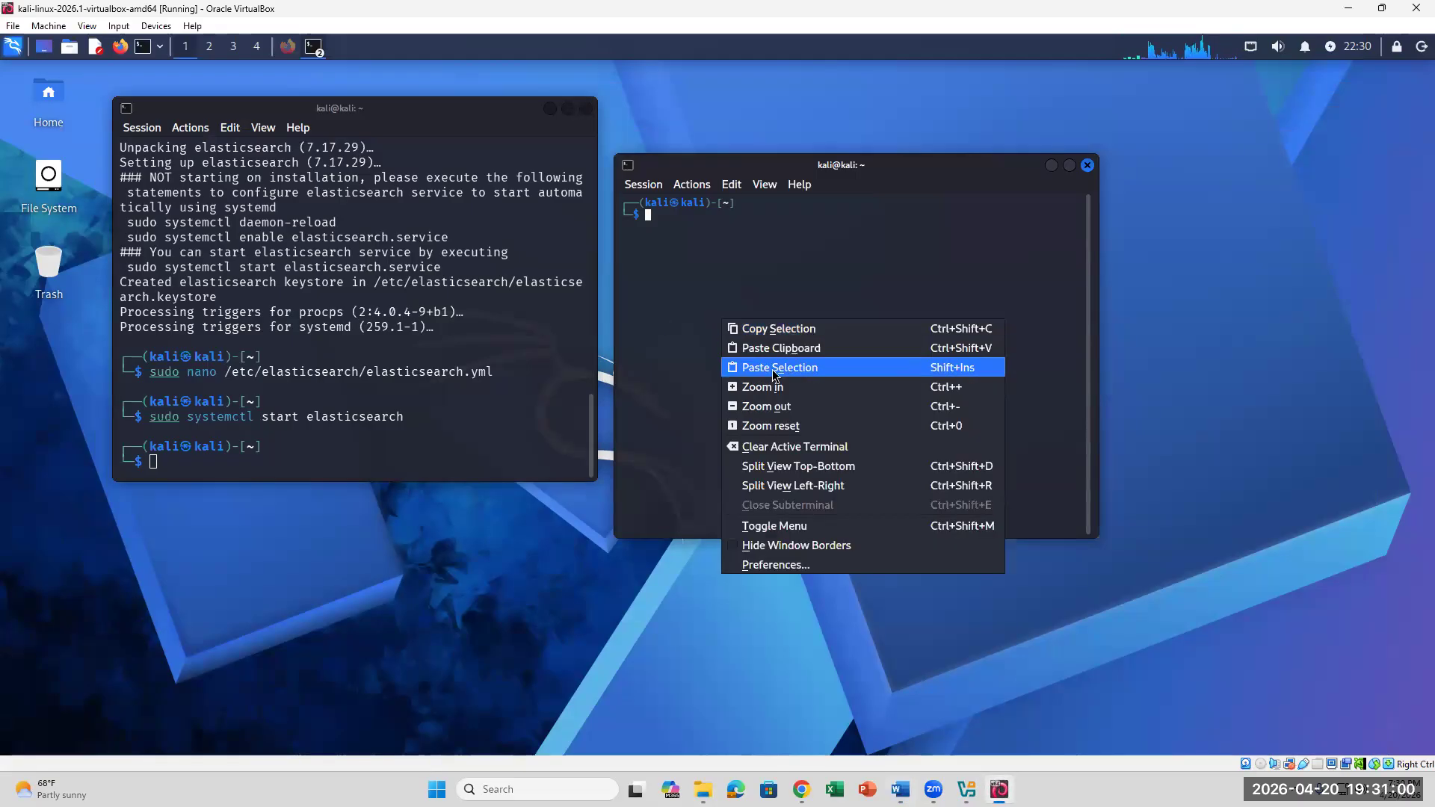
left_click(771, 367)
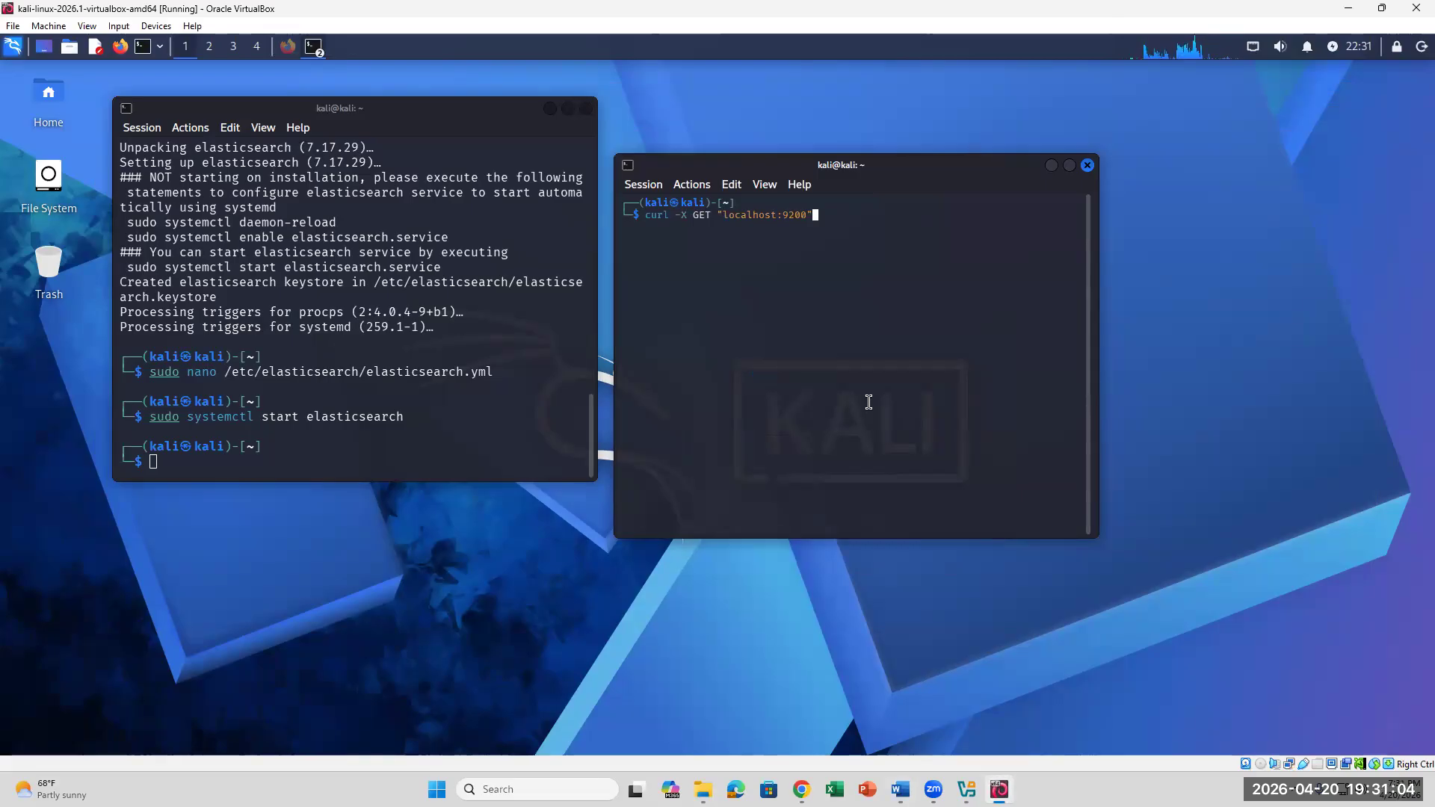
key("Return")
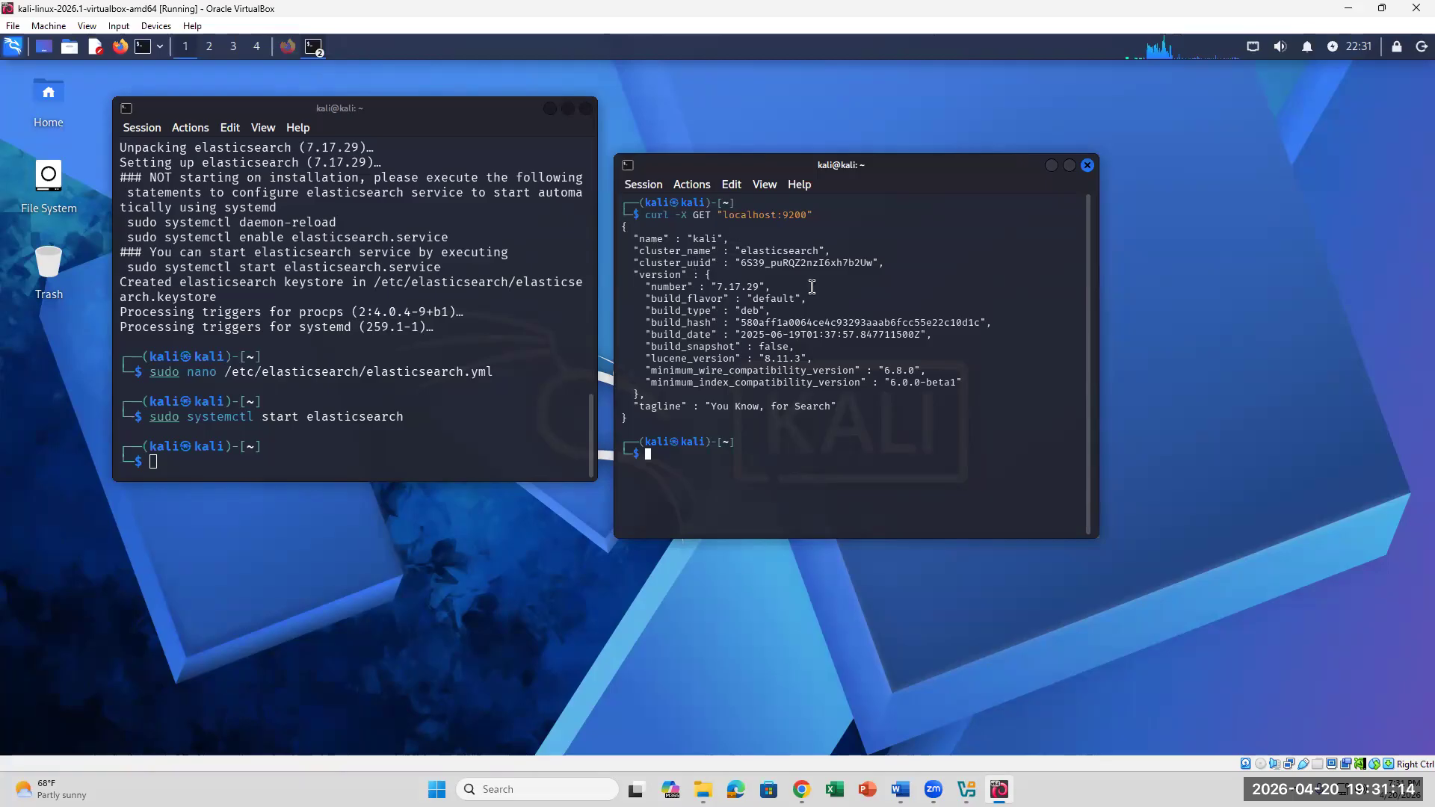
Examine the Elasticsearch response to the curl test, including the node name, cluster name, build type and minimum compatibility versions
left_click_drag(641, 238, 747, 238)
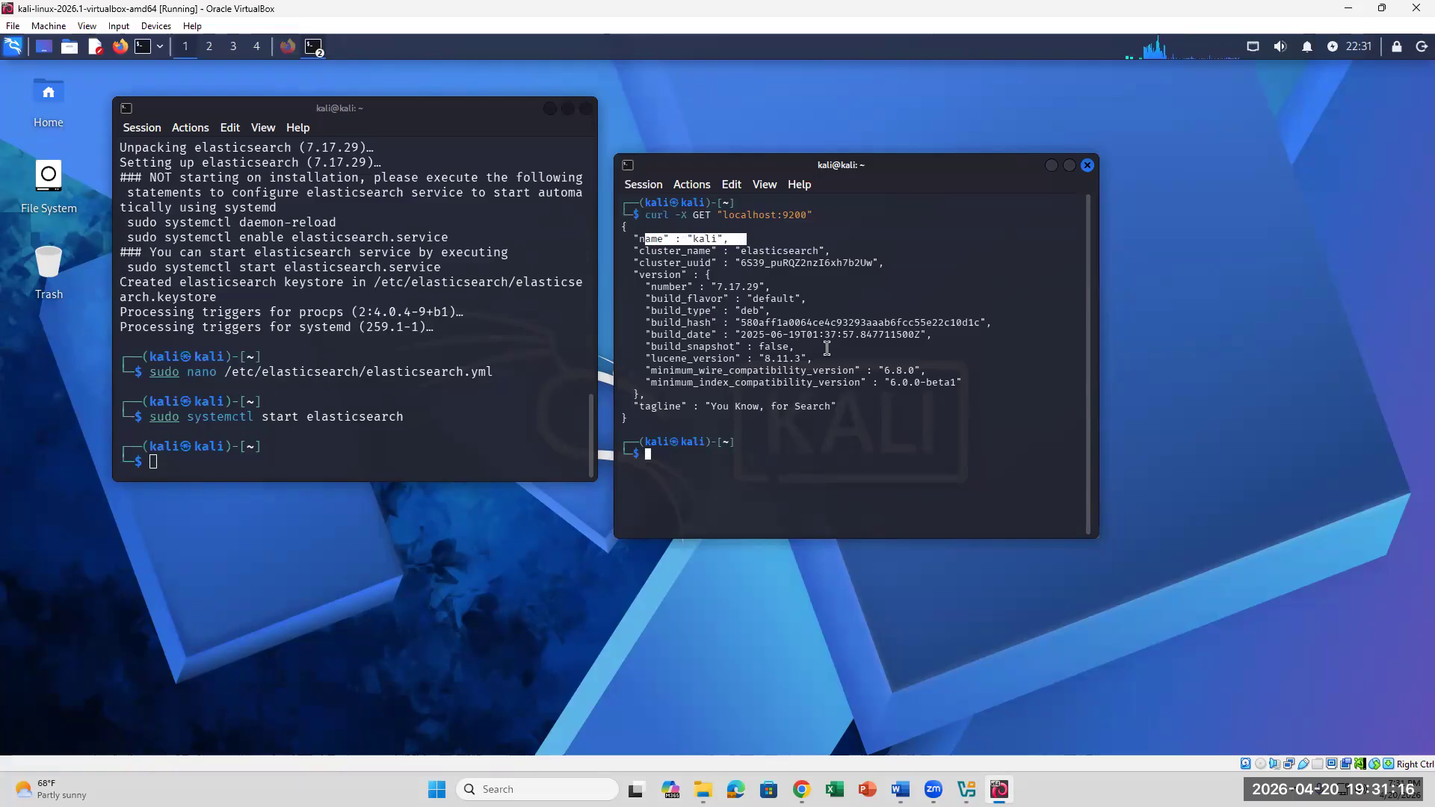
left_click_drag(638, 250, 837, 252)
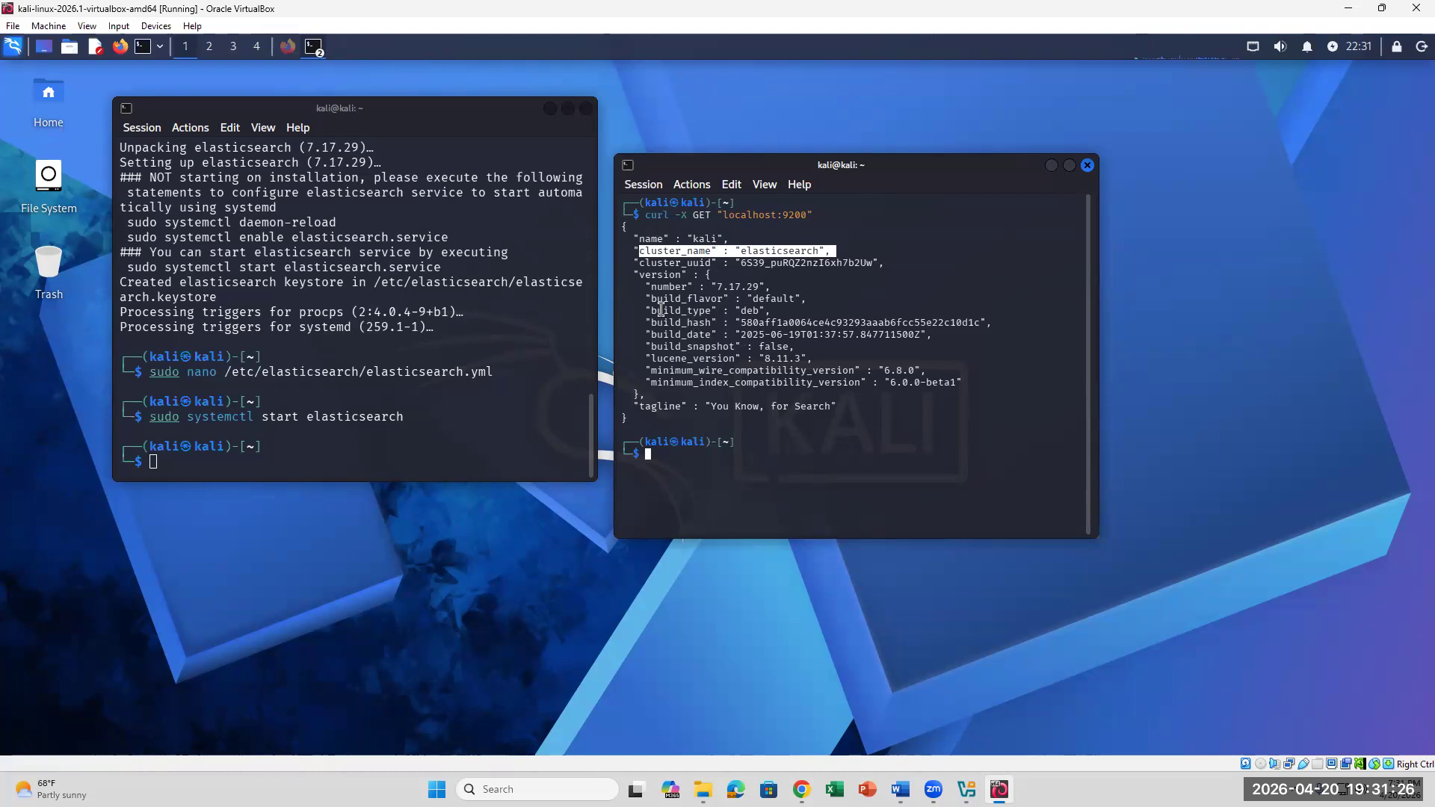
left_click_drag(651, 309, 781, 309)
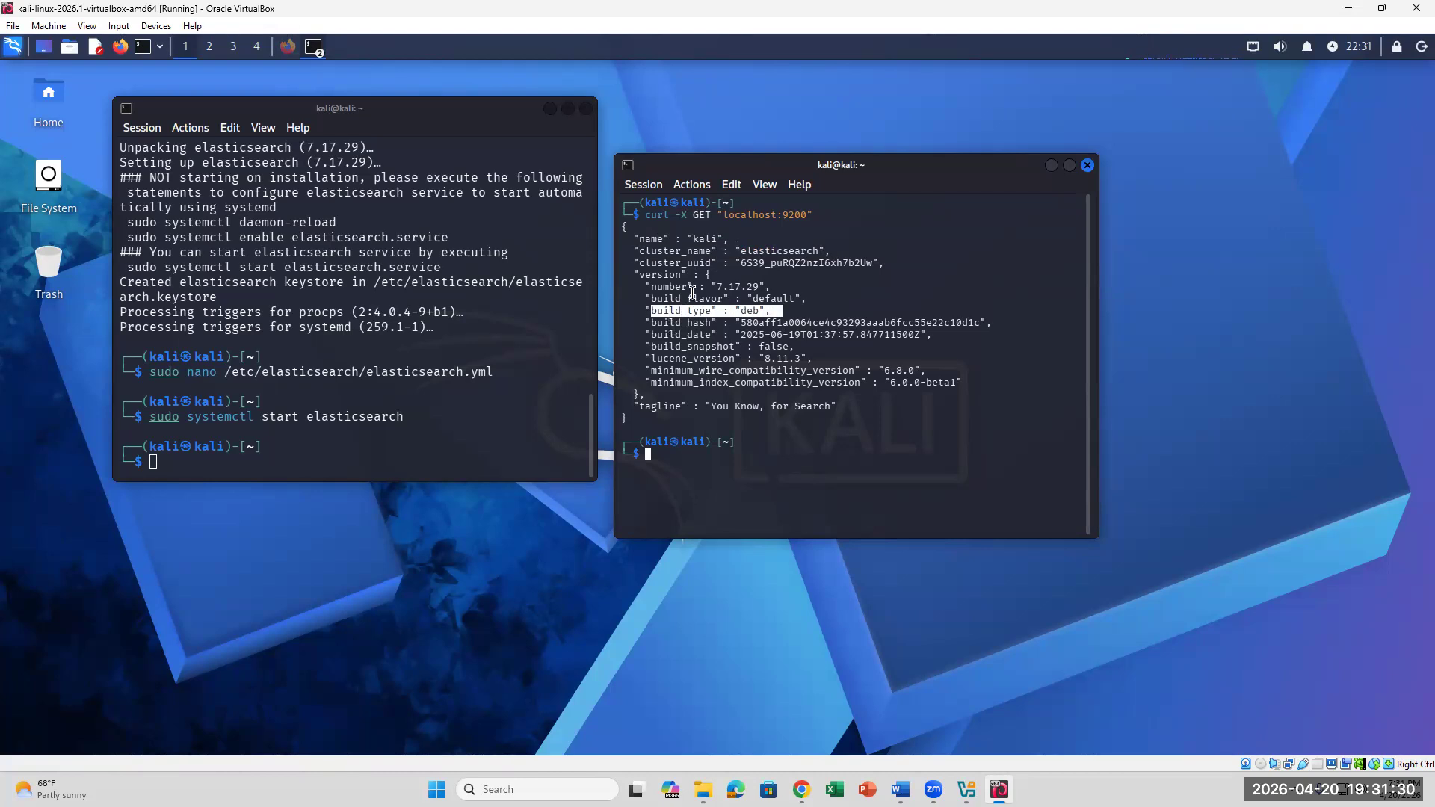
left_click(798, 361)
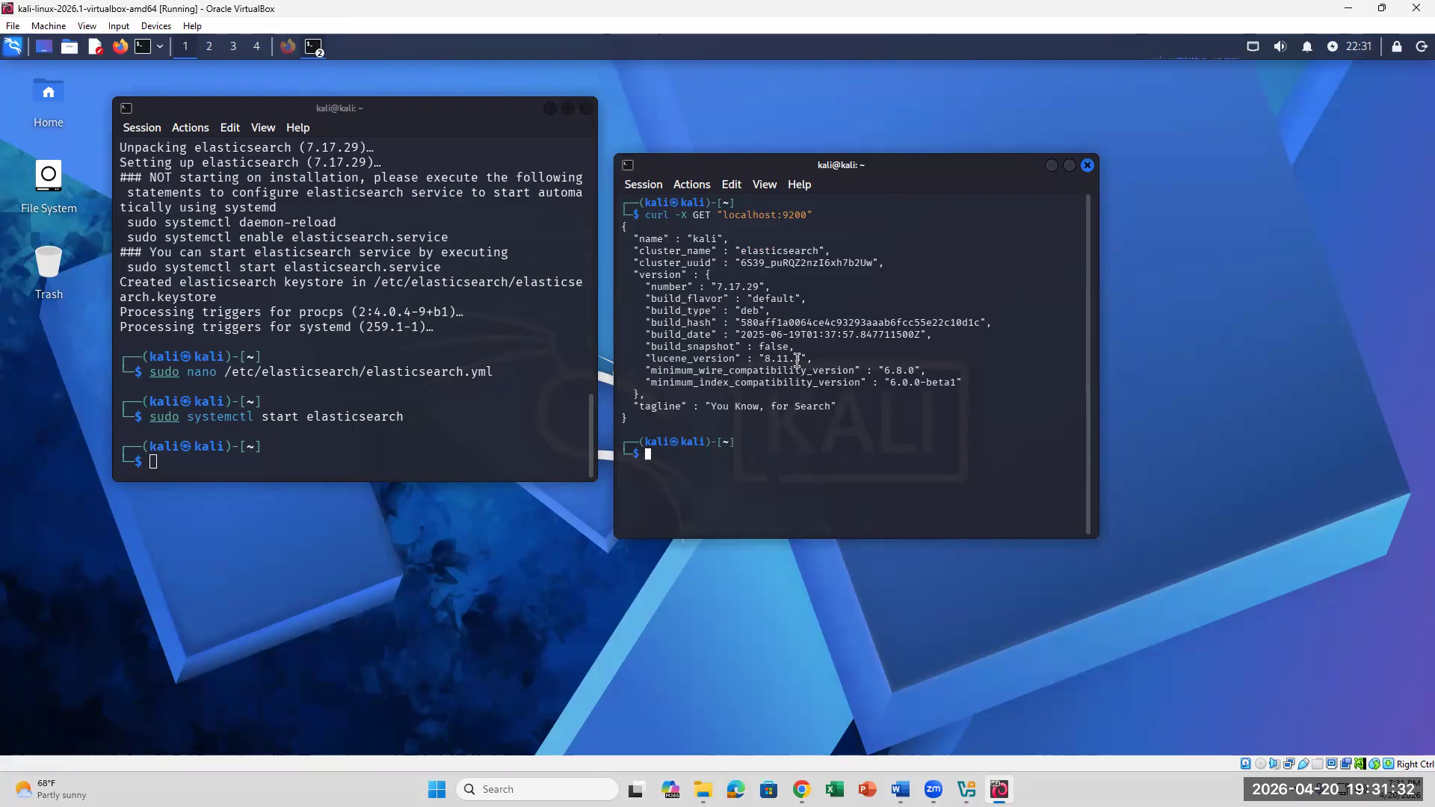
left_click_drag(646, 369, 929, 379)
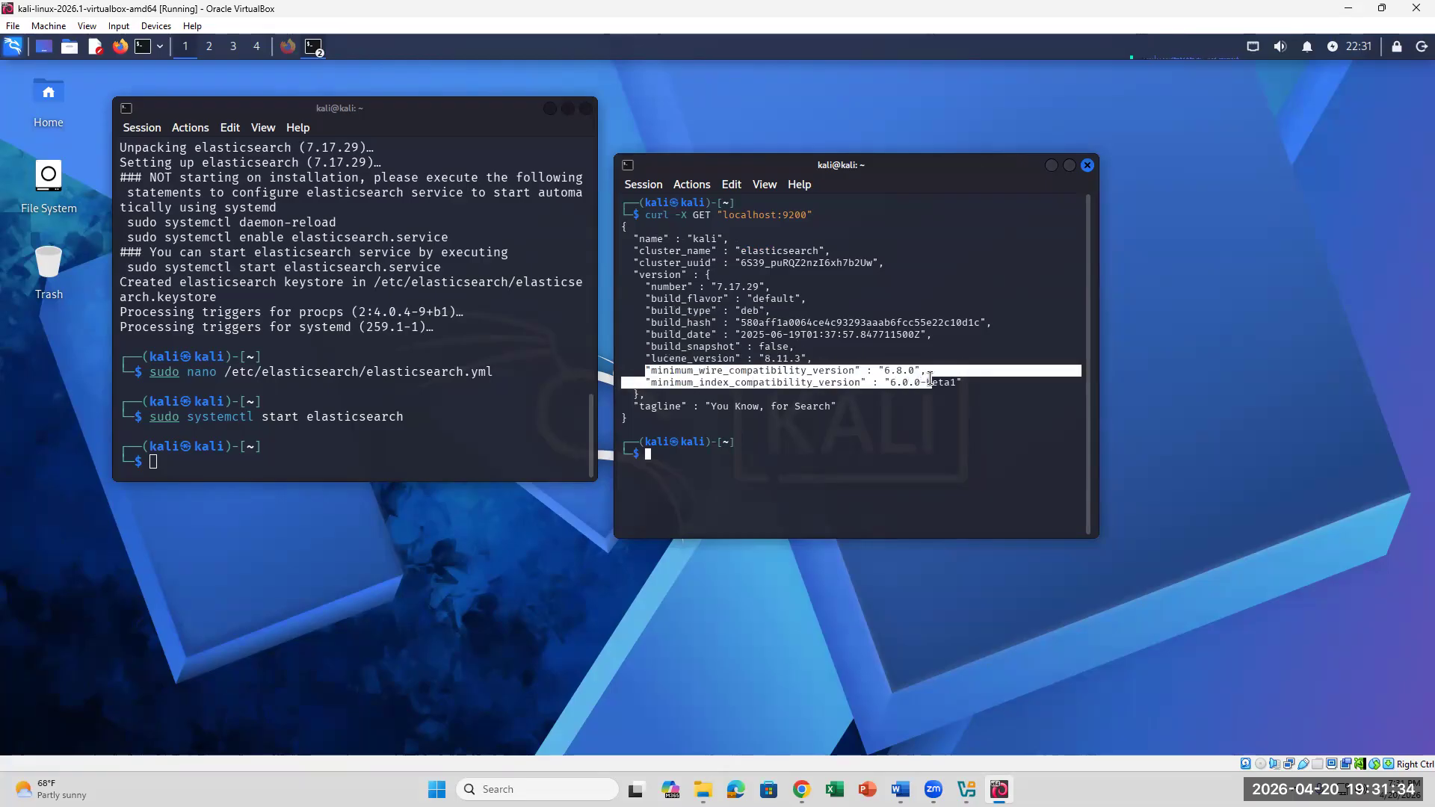
left_click(892, 500)
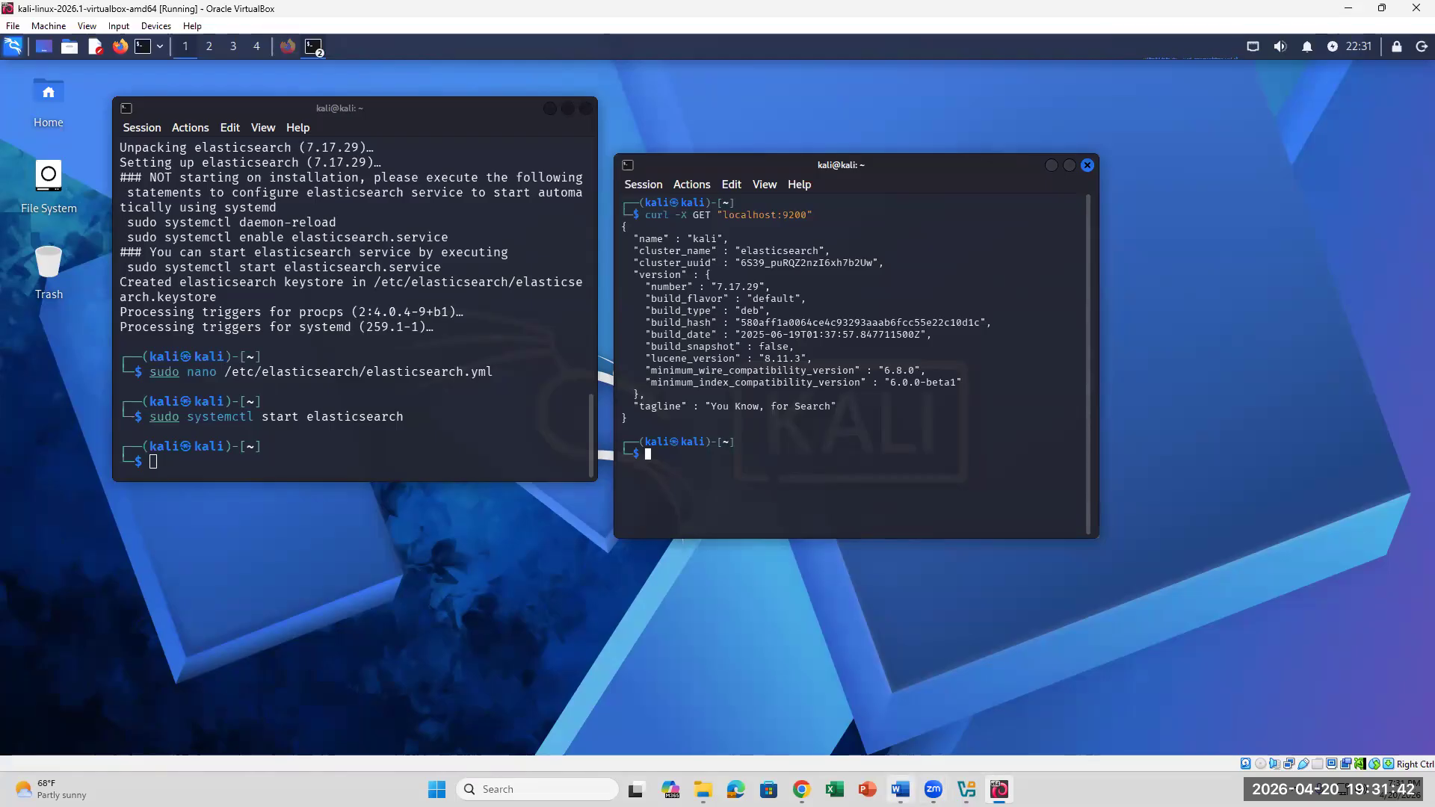
Copy sudo apt install kibana from step 34 in the Word lab document and run it in the Kali VM's first terminal
left_click(900, 789)
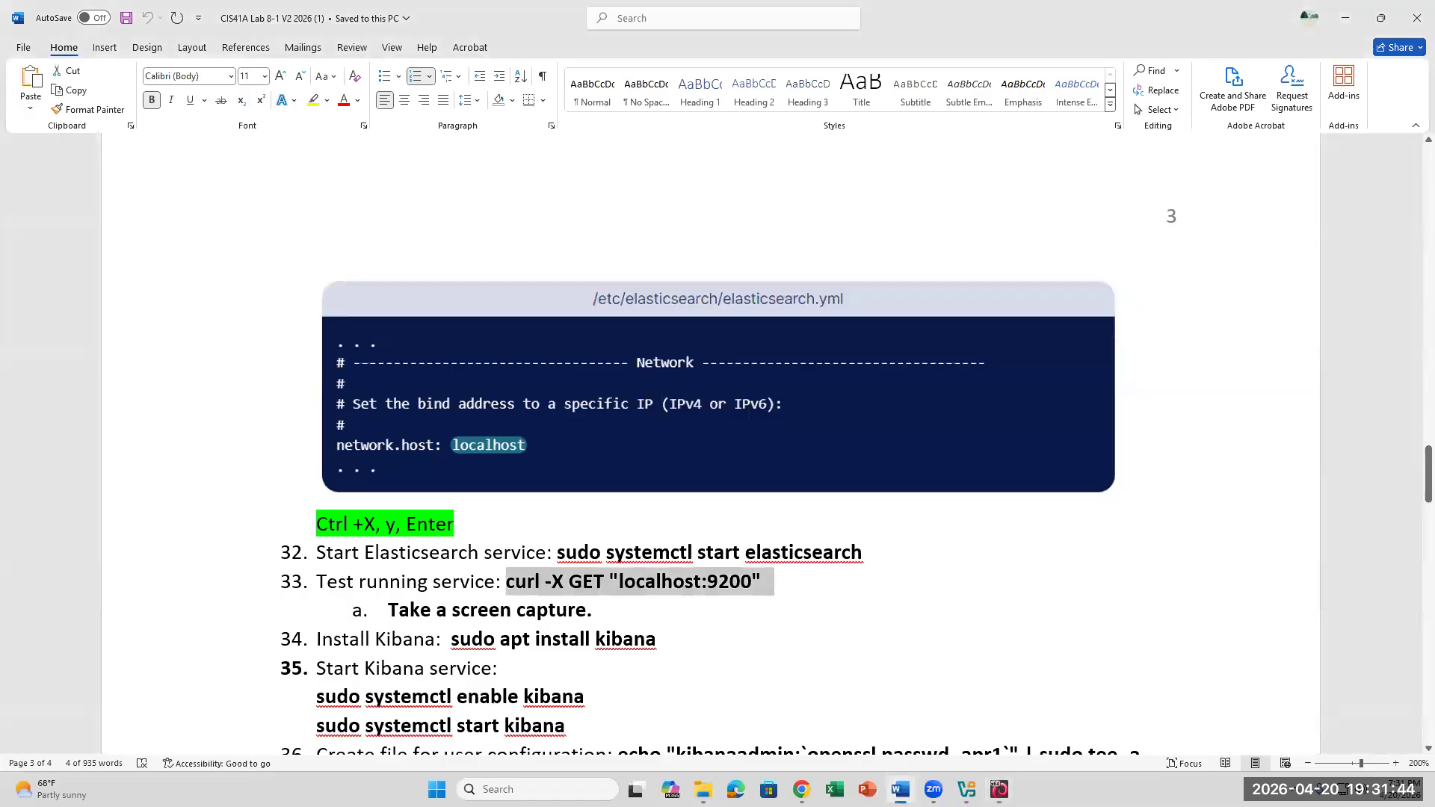
left_click(900, 789)
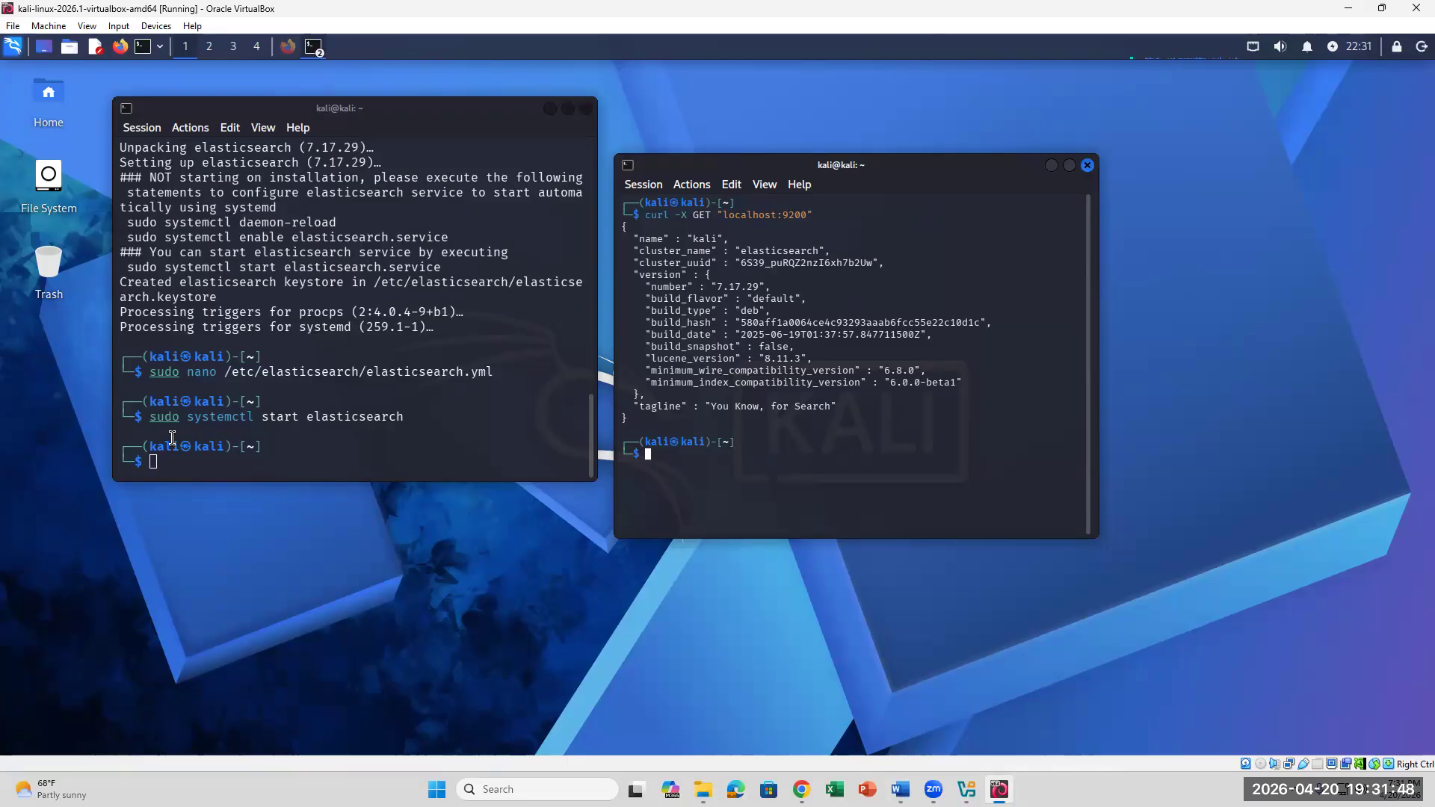
left_click(212, 464)
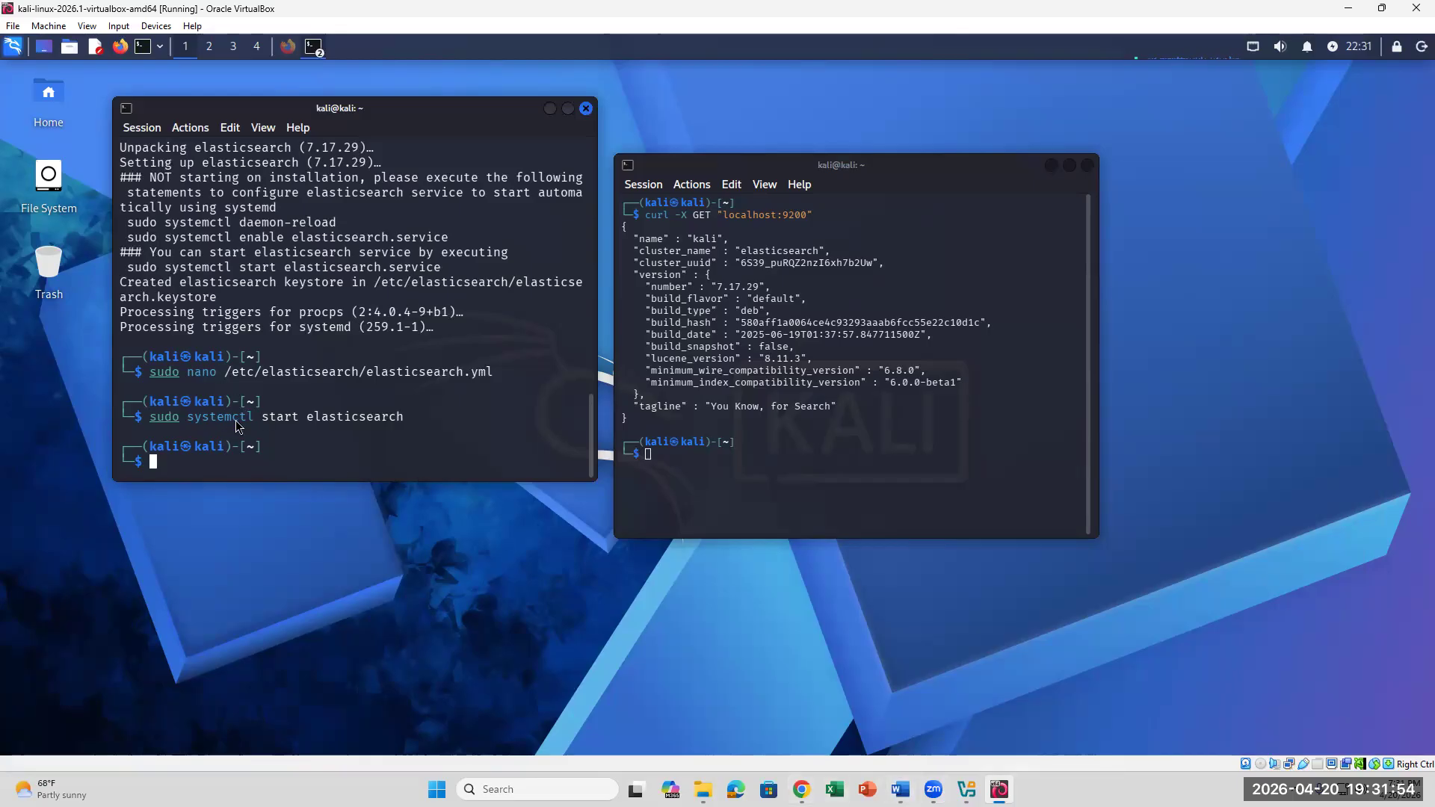
left_click(900, 790)
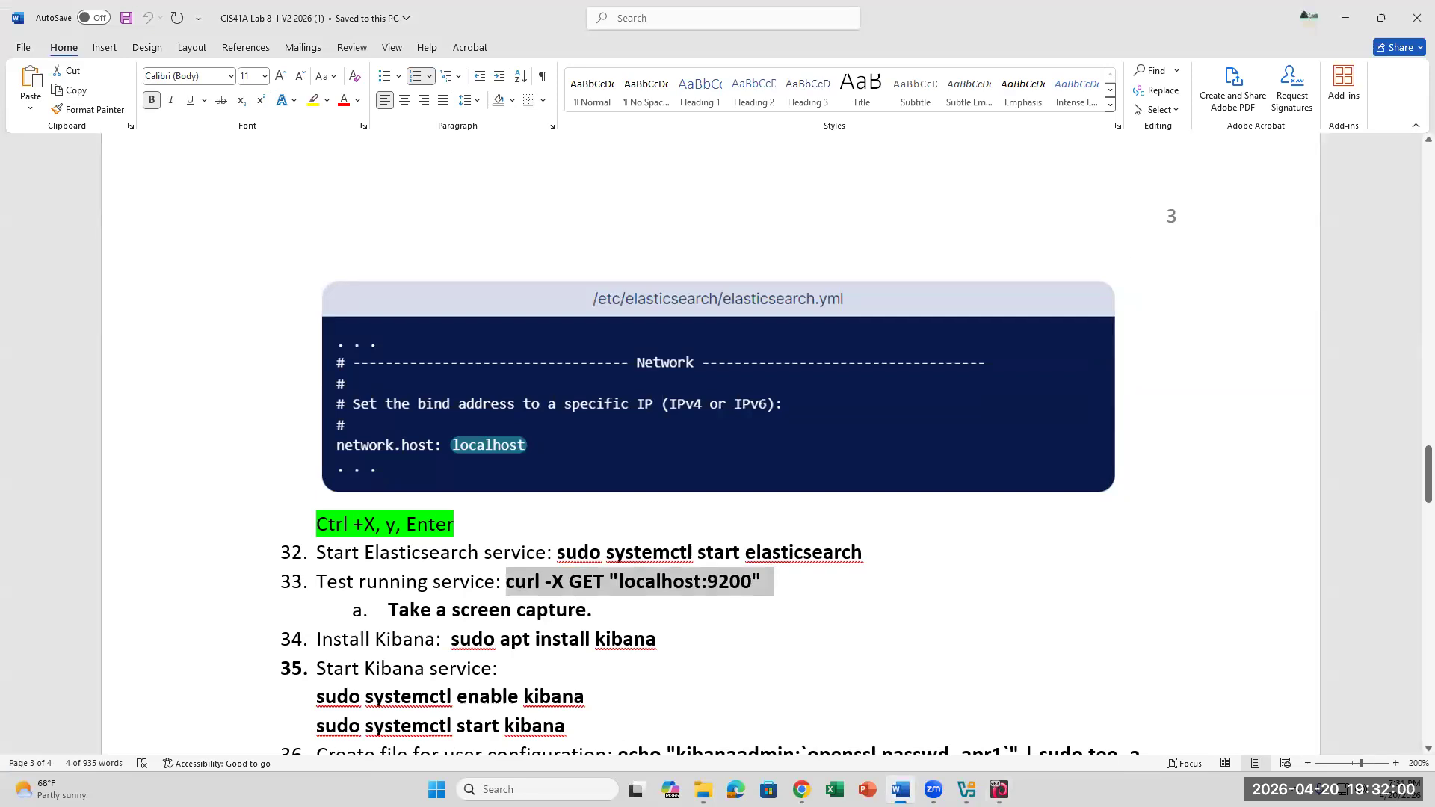
left_click(711, 635)
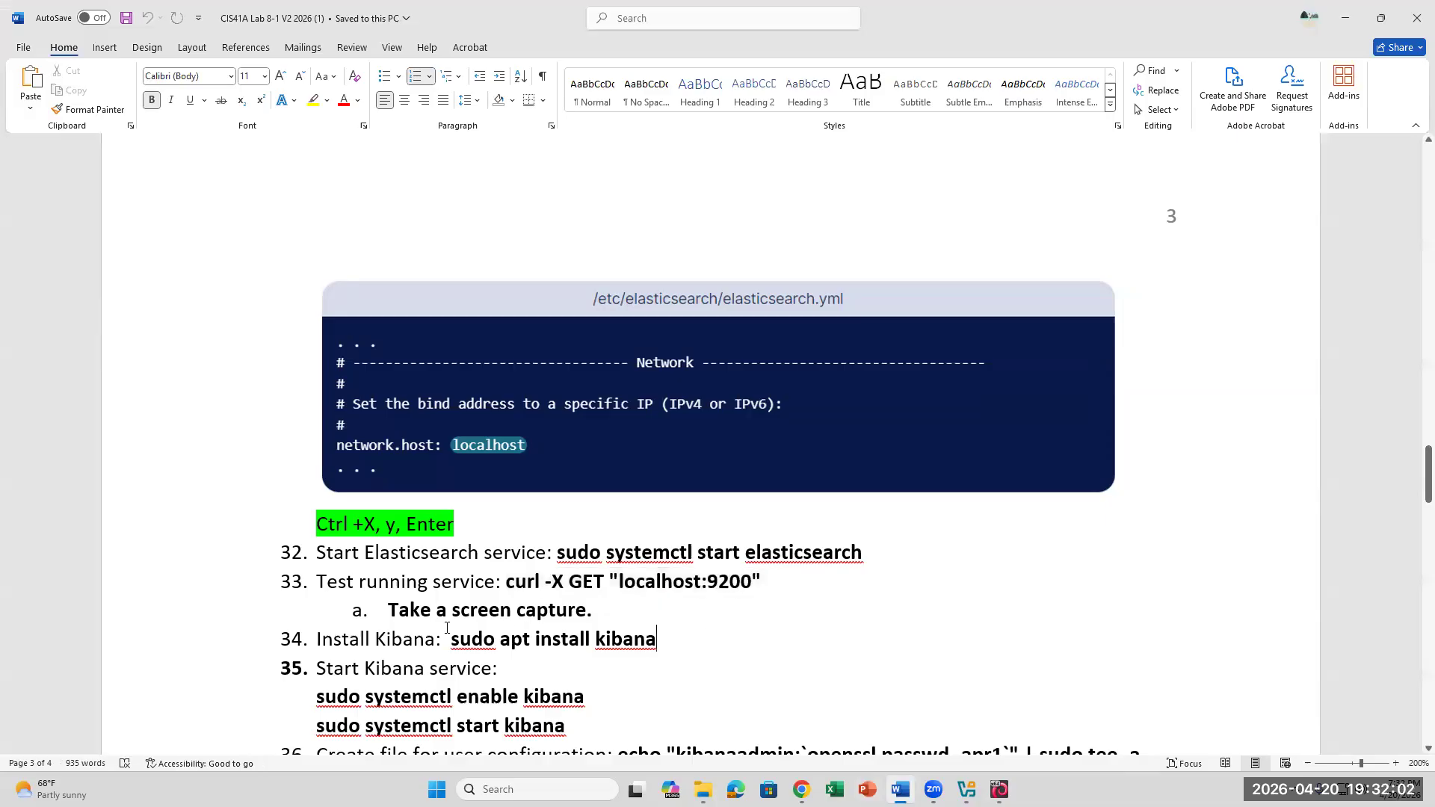
left_click_drag(451, 639, 692, 644)
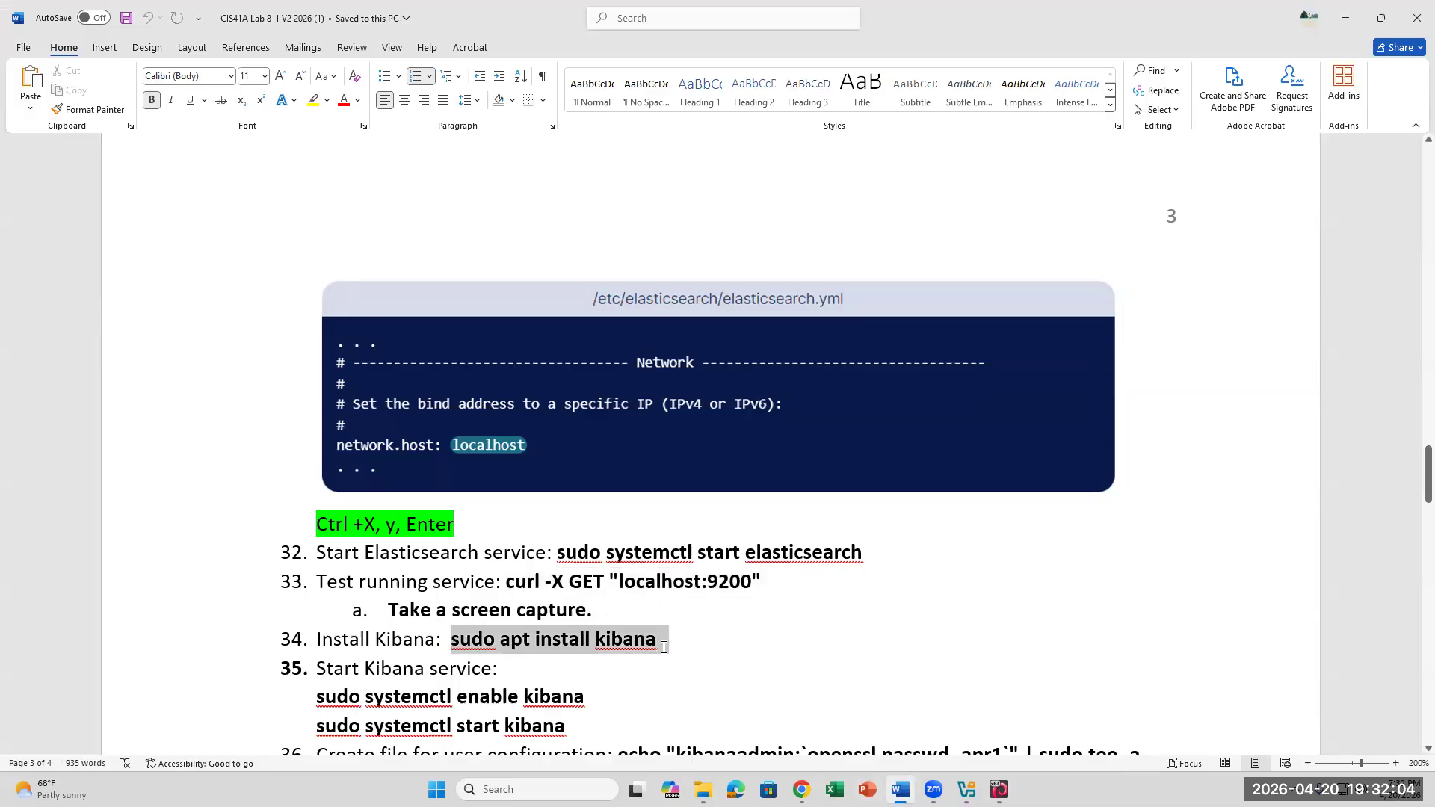
right_click(611, 644)
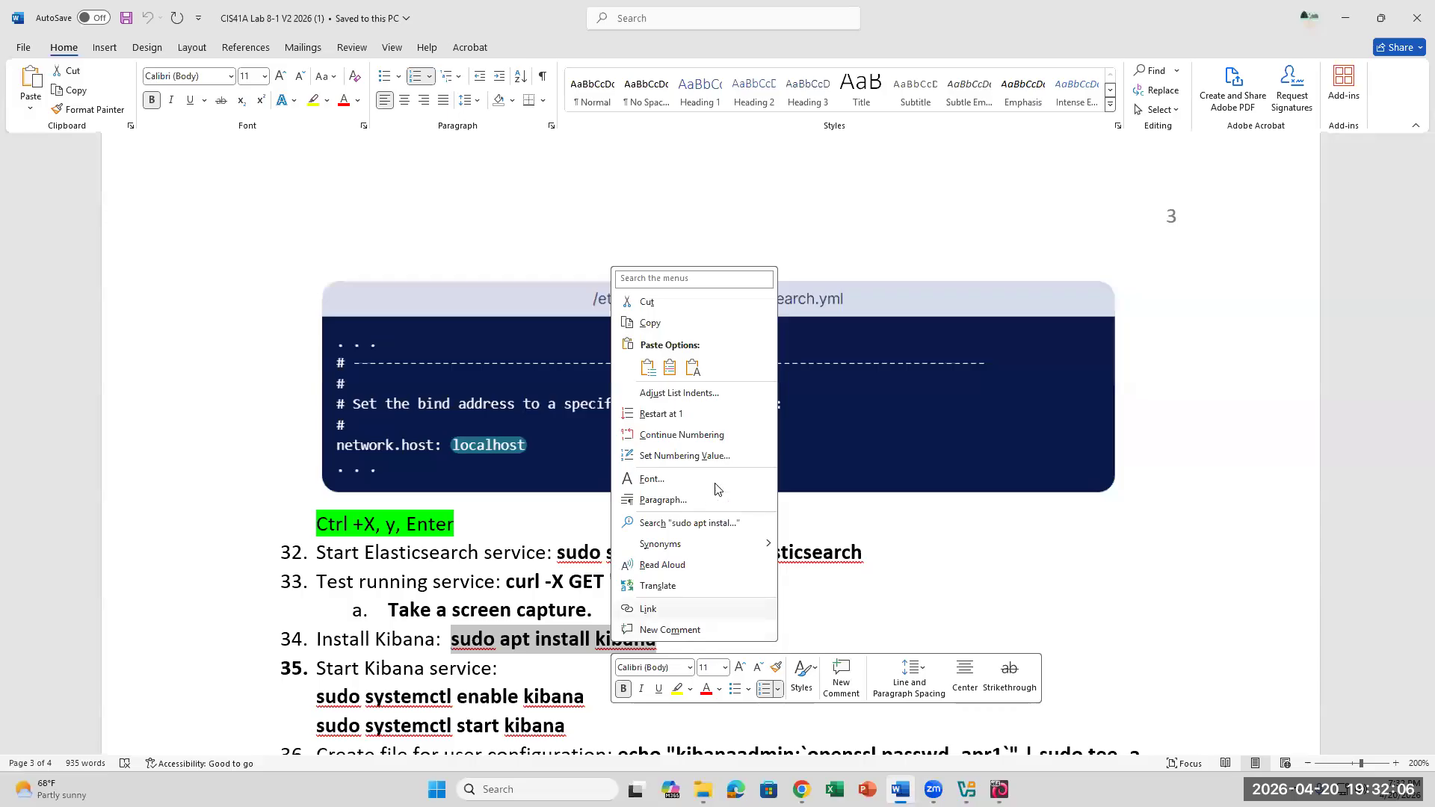
left_click(669, 323)
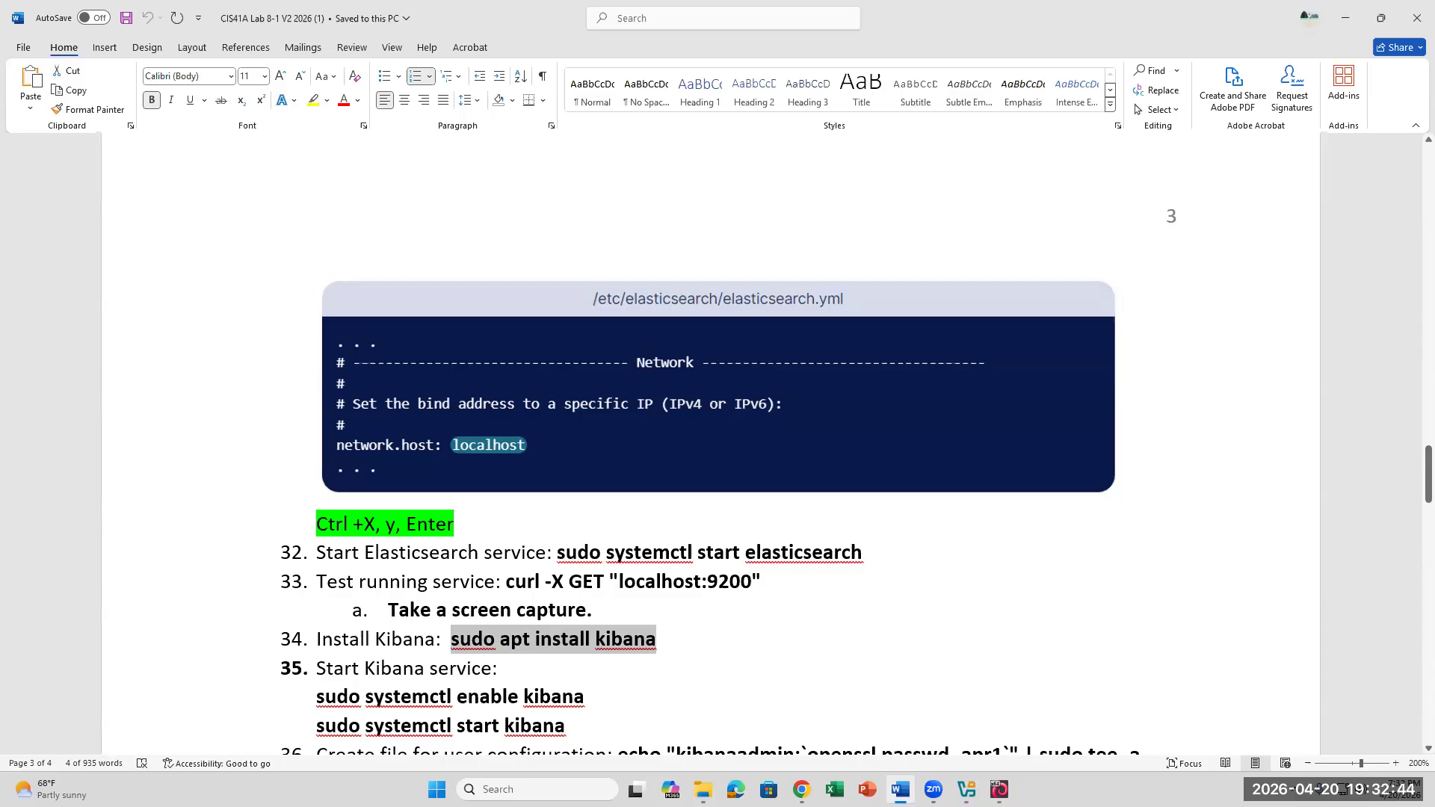
key("alt+Tab")
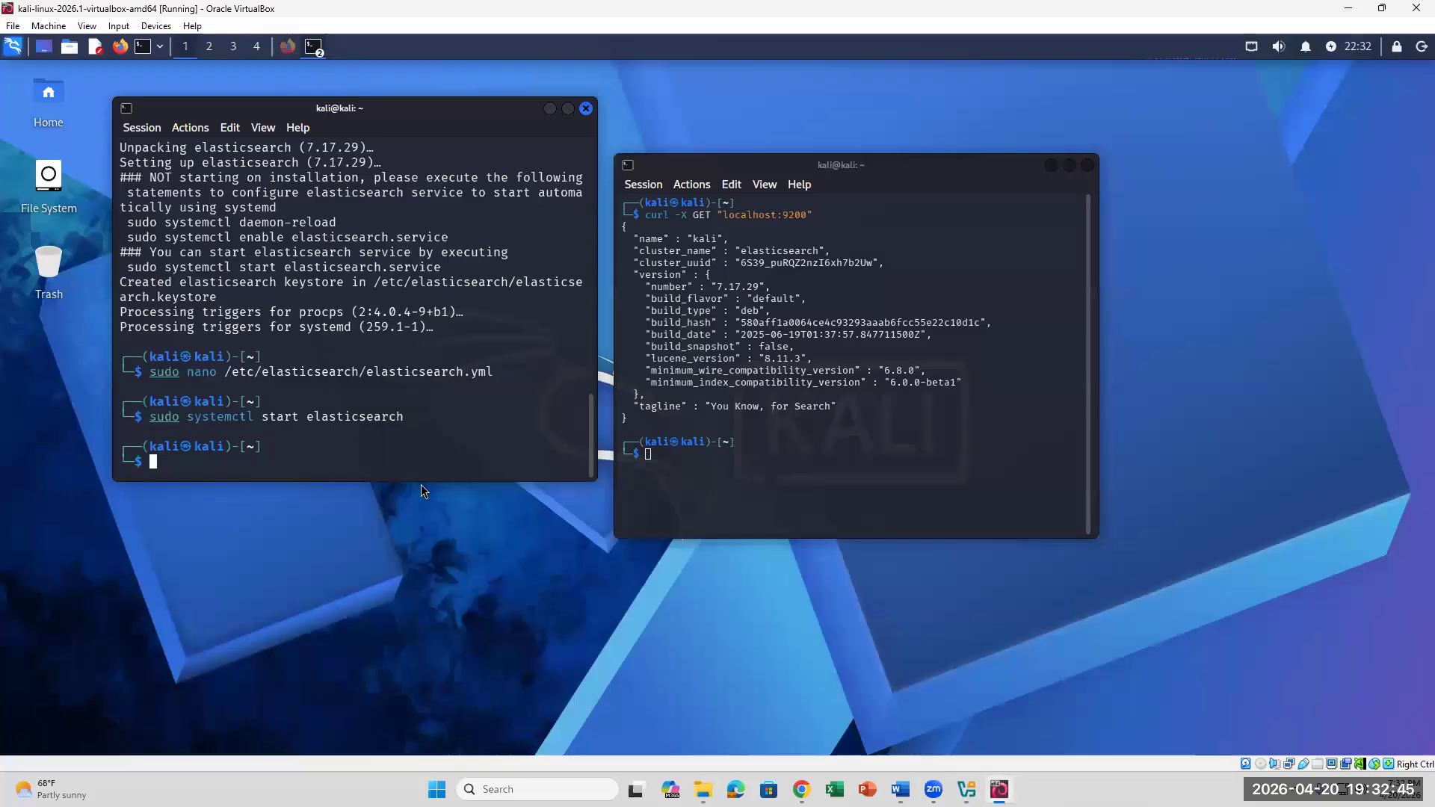
right_click(204, 467)
left_click(310, 524)
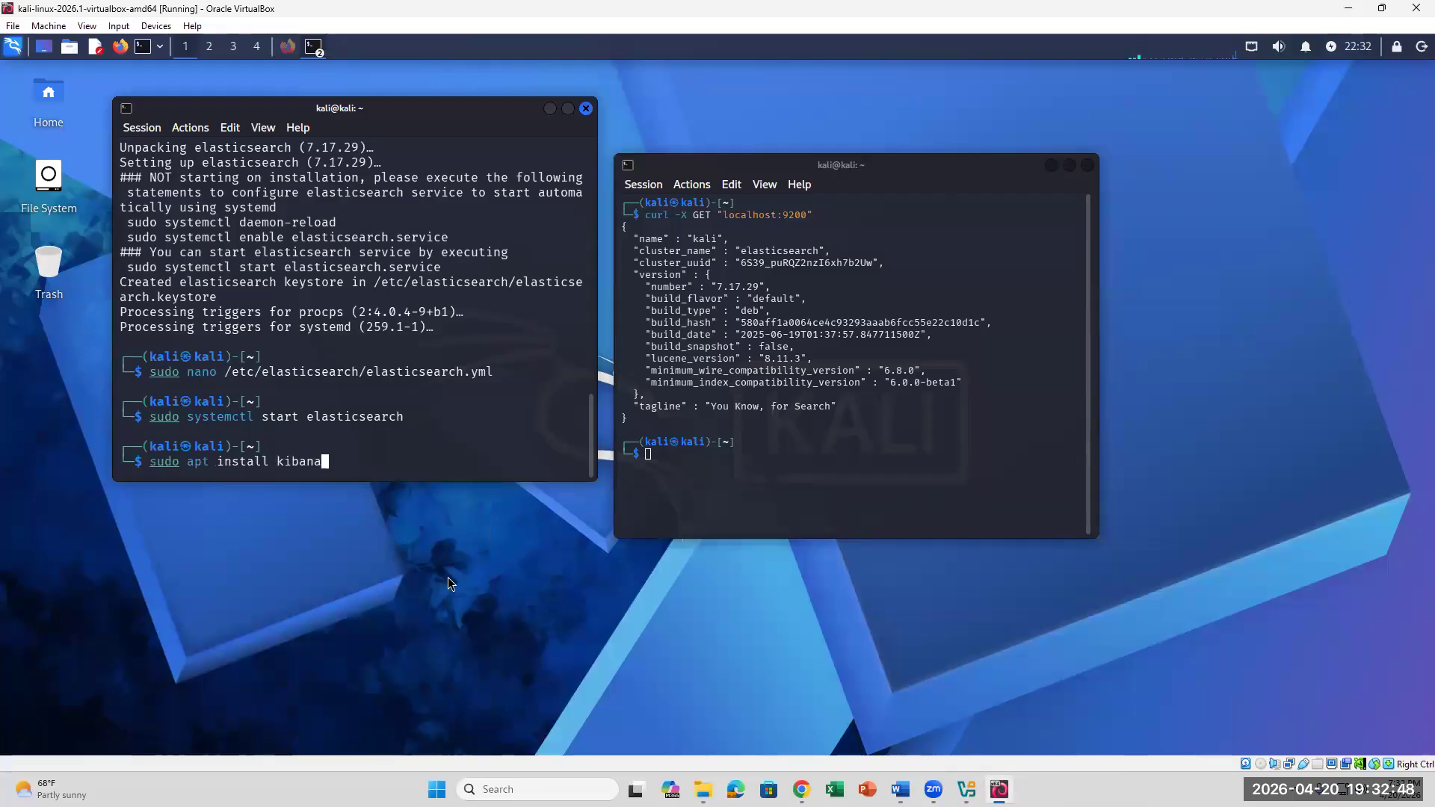
key("Return")
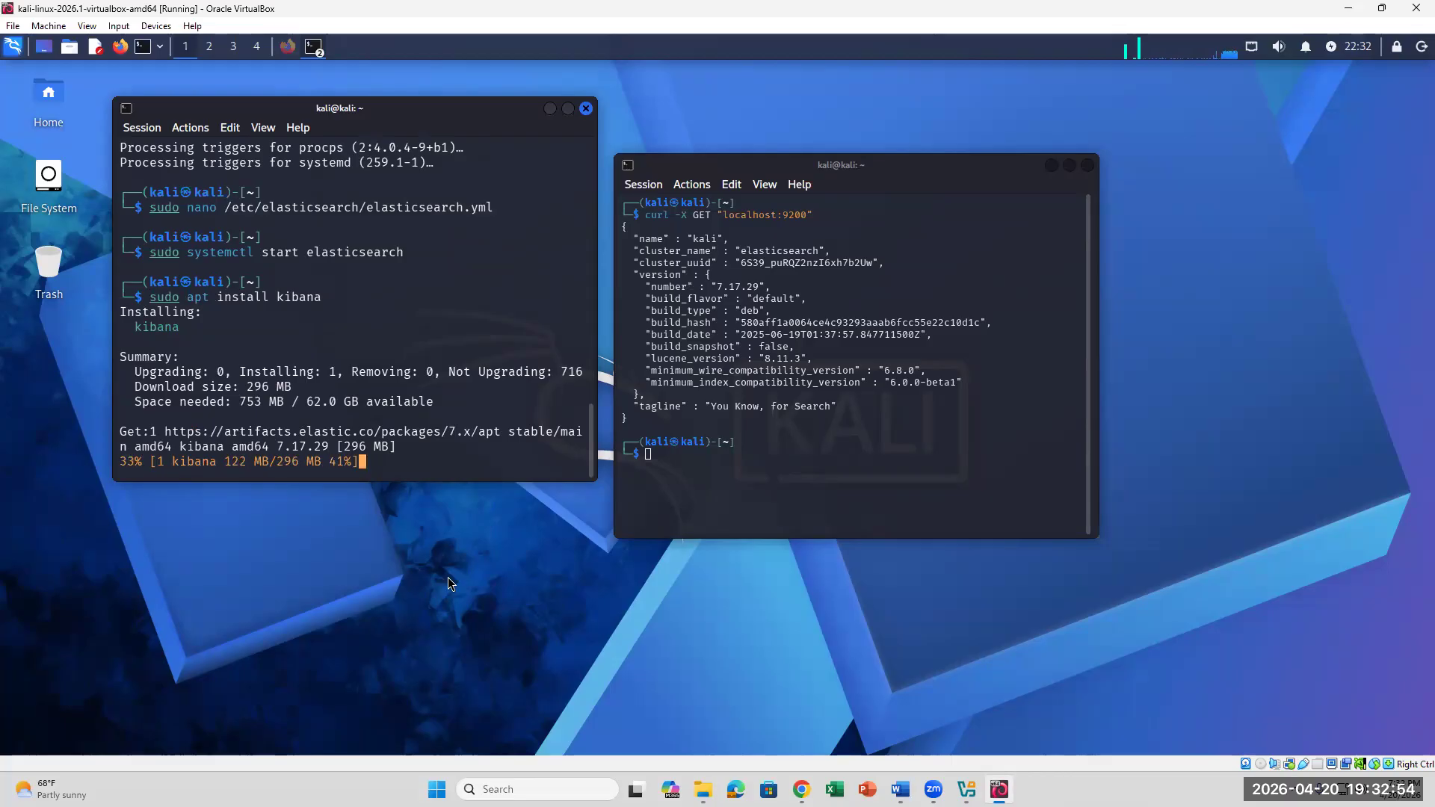
Review step 35 in the Word lab document, covering the commands that enable and start the Kibana service
left_click(900, 789)
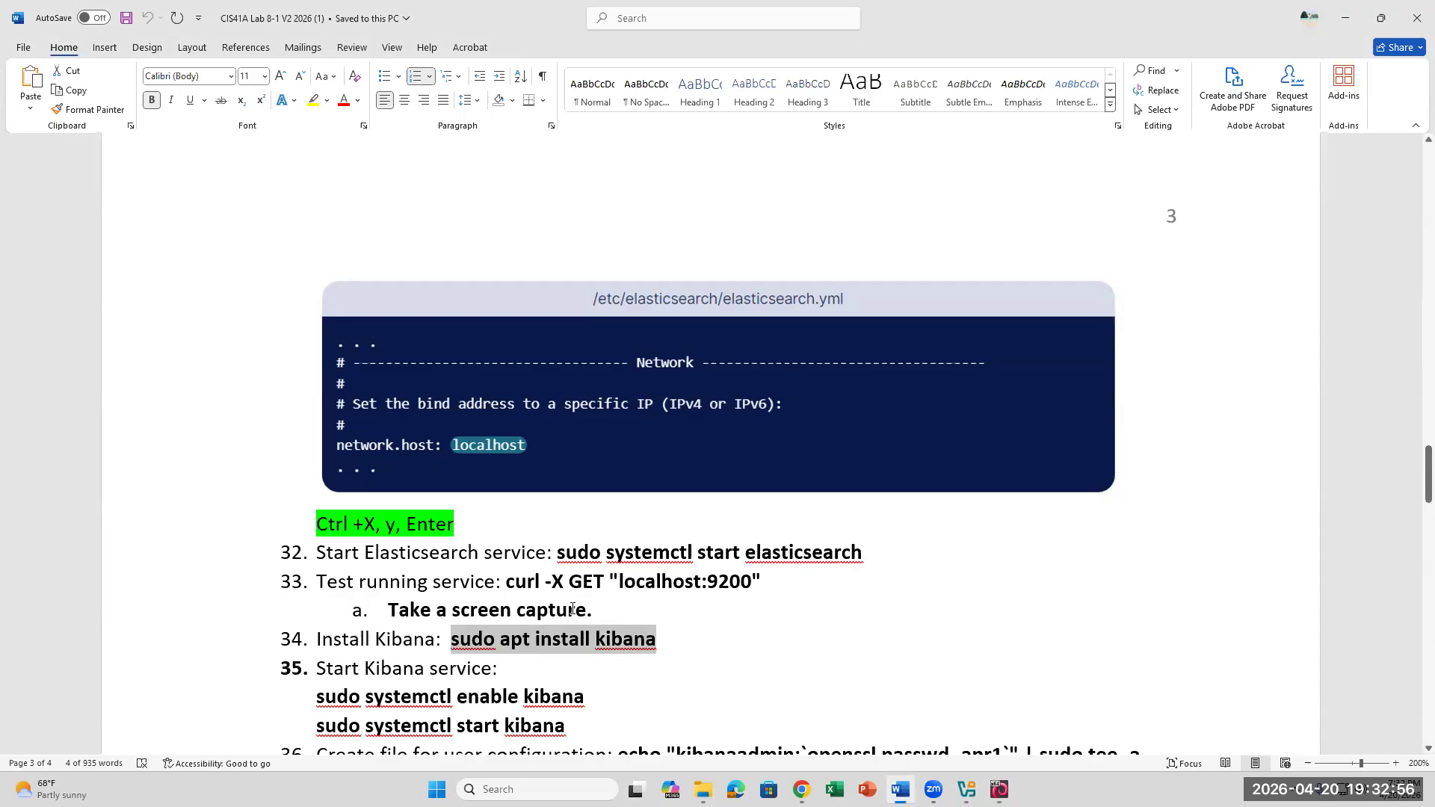
scroll(534, 592, "down", 3)
left_click(609, 578)
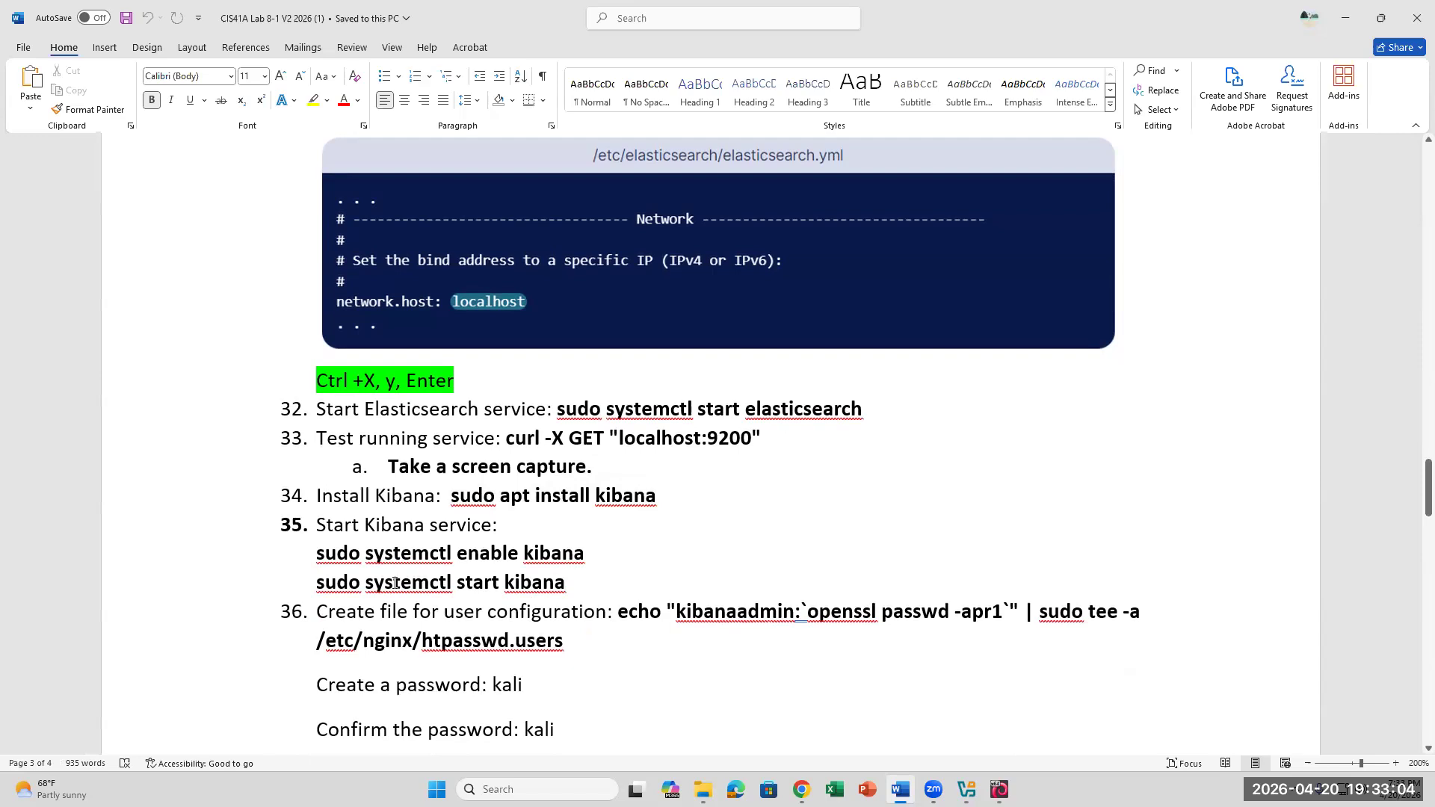
left_click(620, 554)
left_click(681, 495)
left_click(614, 553)
left_click(456, 582)
left_click(628, 571)
scroll(634, 565, "down", 1)
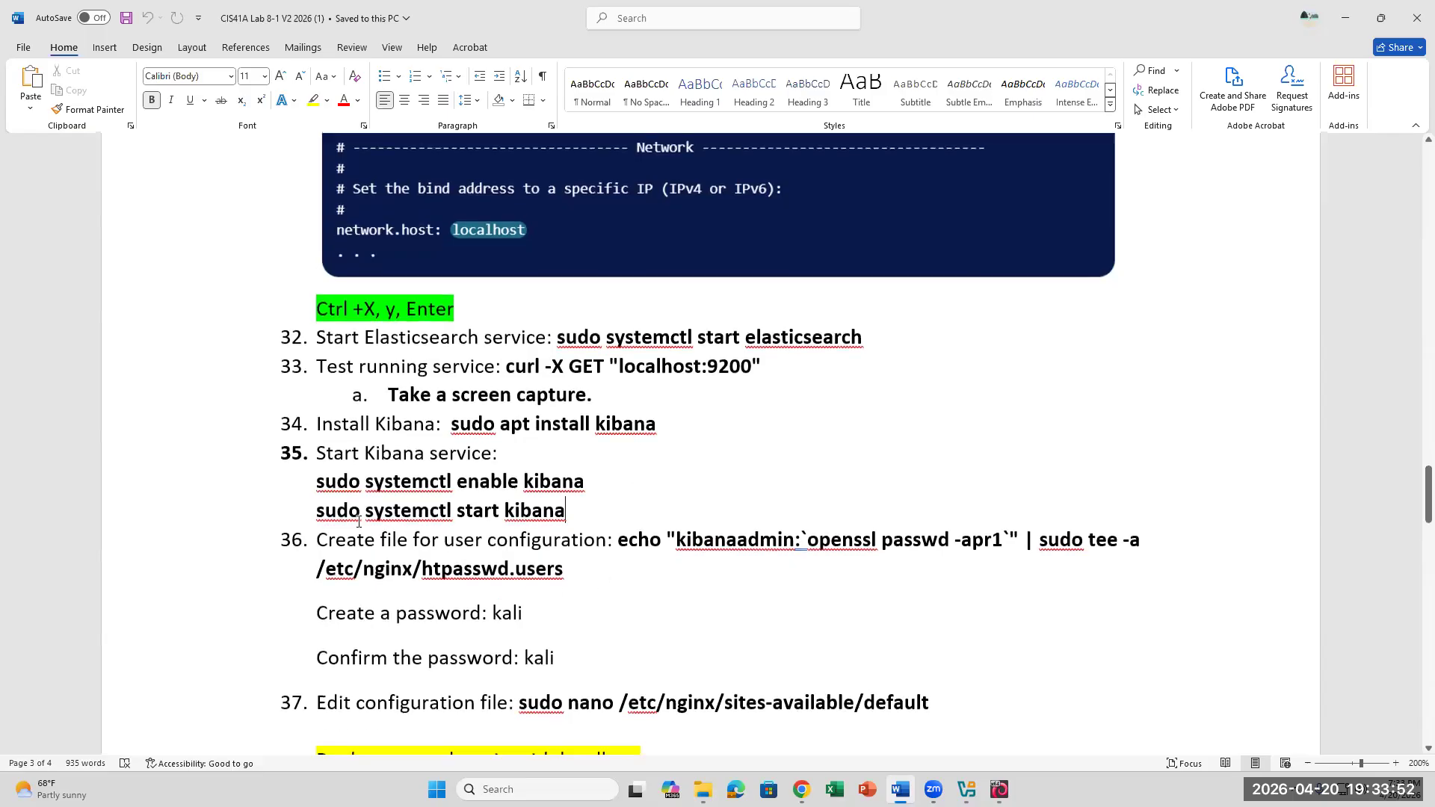
Review step 36 in the Word lab document, covering the user configuration command, the htpasswd.users path and the password instructions
left_click(621, 541)
left_click(683, 570, "shift")
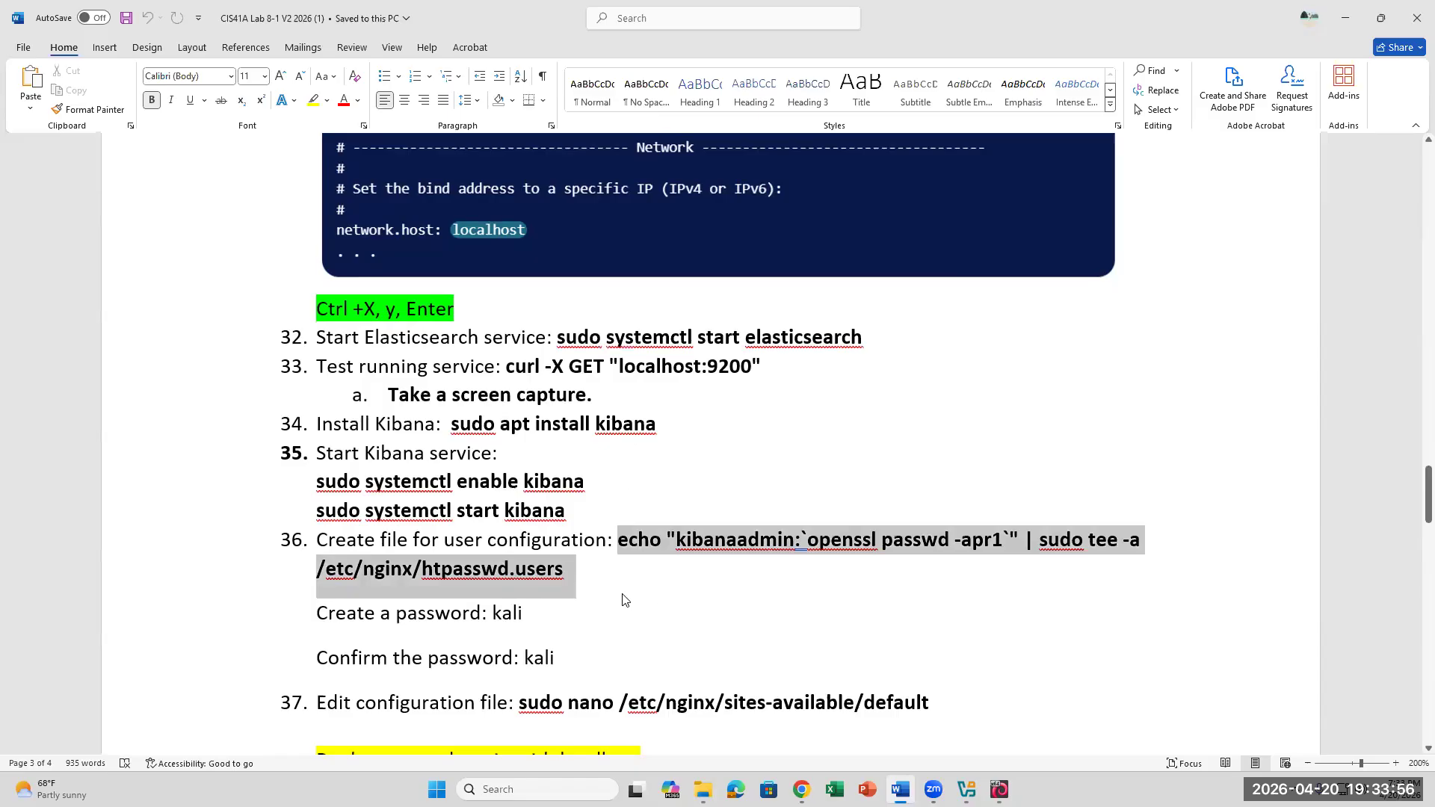
left_click(627, 564)
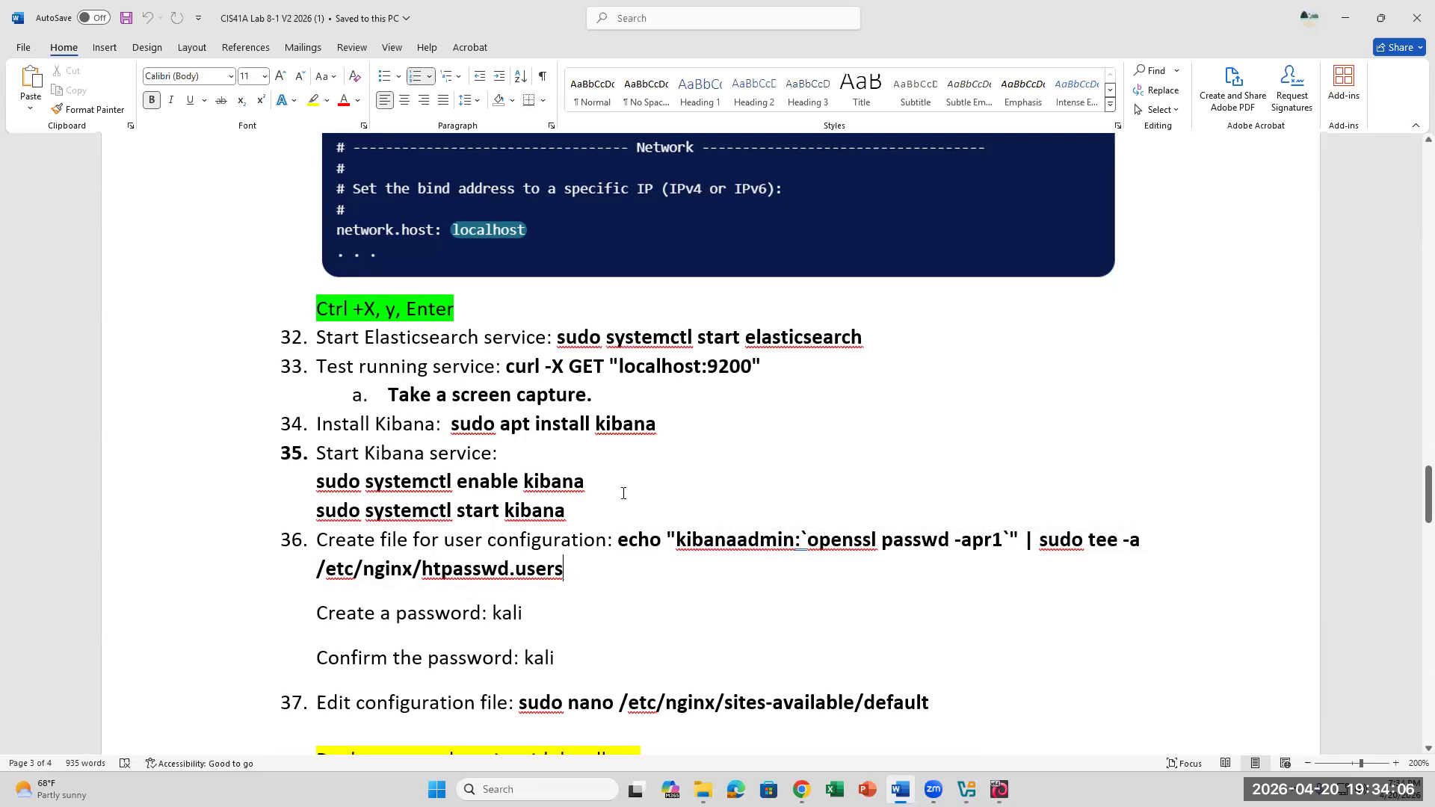
left_click(569, 512)
left_click(564, 568)
left_click_drag(330, 540, 617, 542)
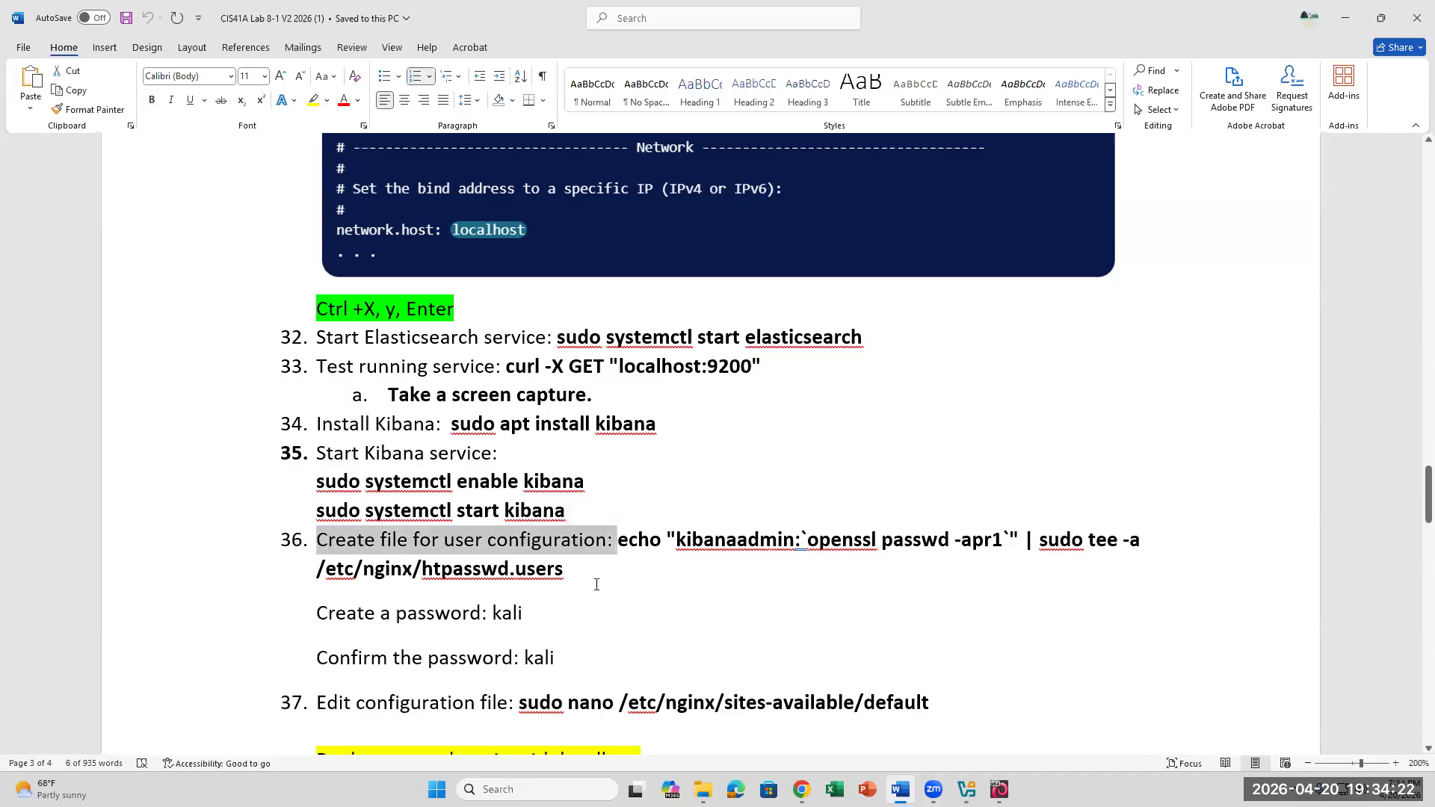
scroll(629, 574, "down", 2)
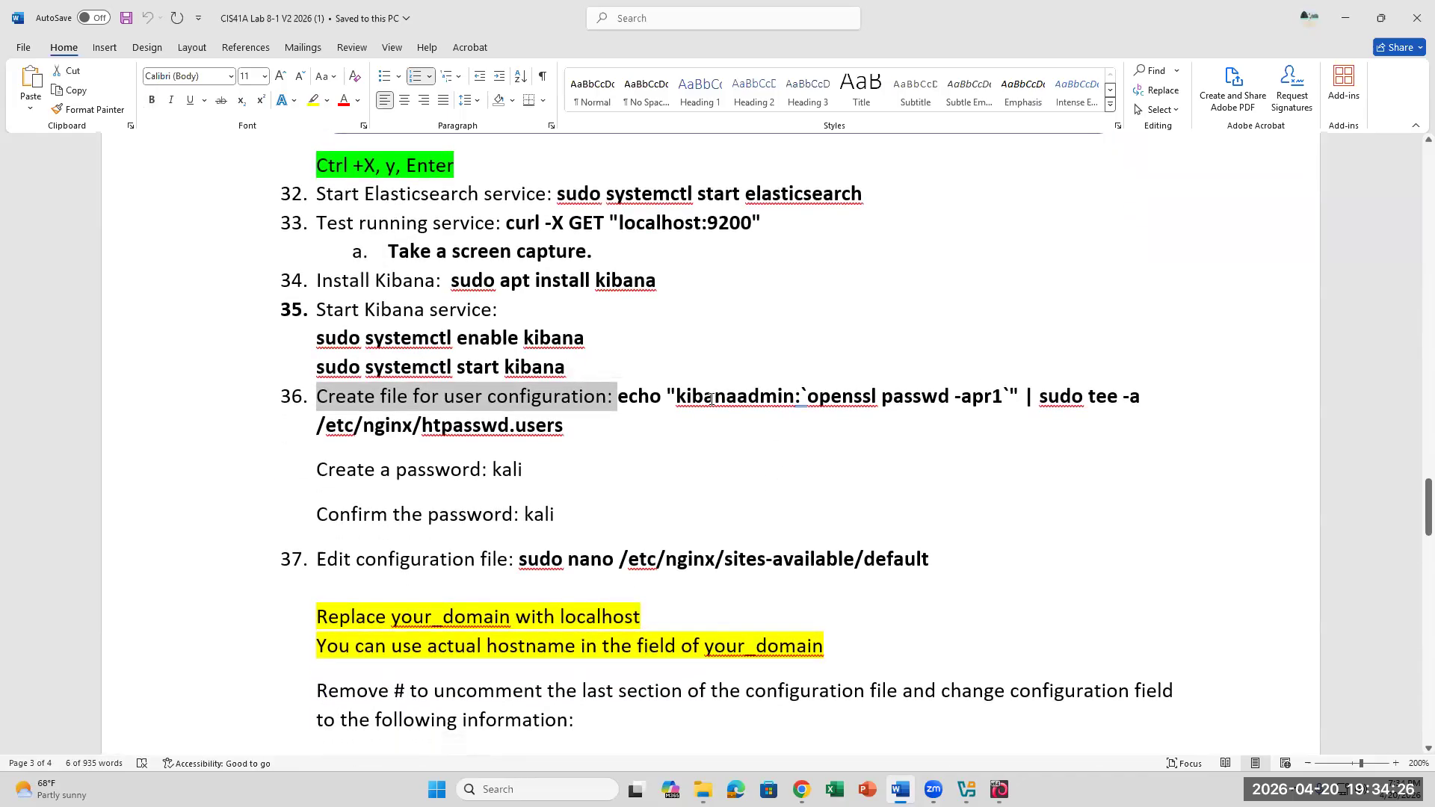
left_click(802, 396)
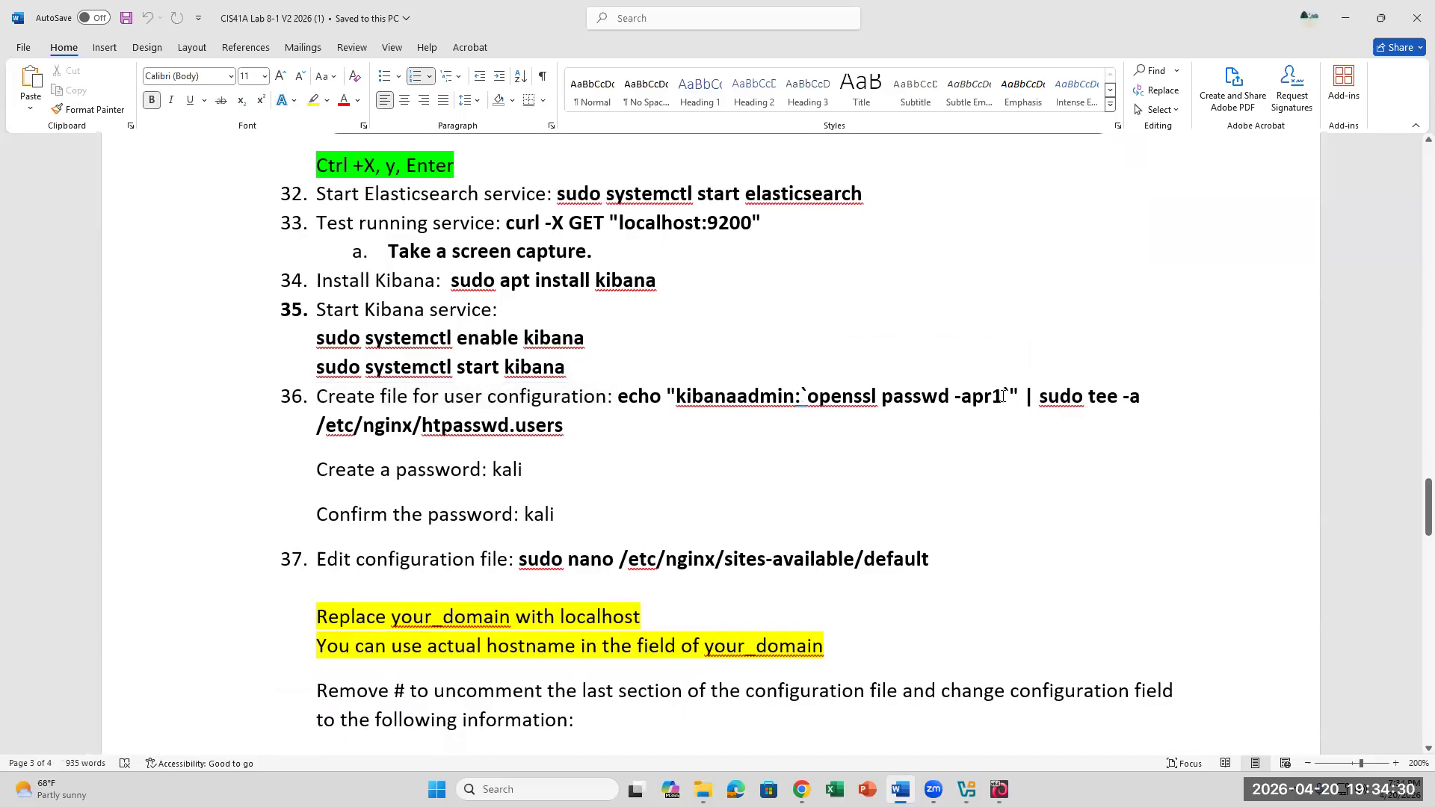
left_click(605, 428)
scroll(712, 454, "down", 1)
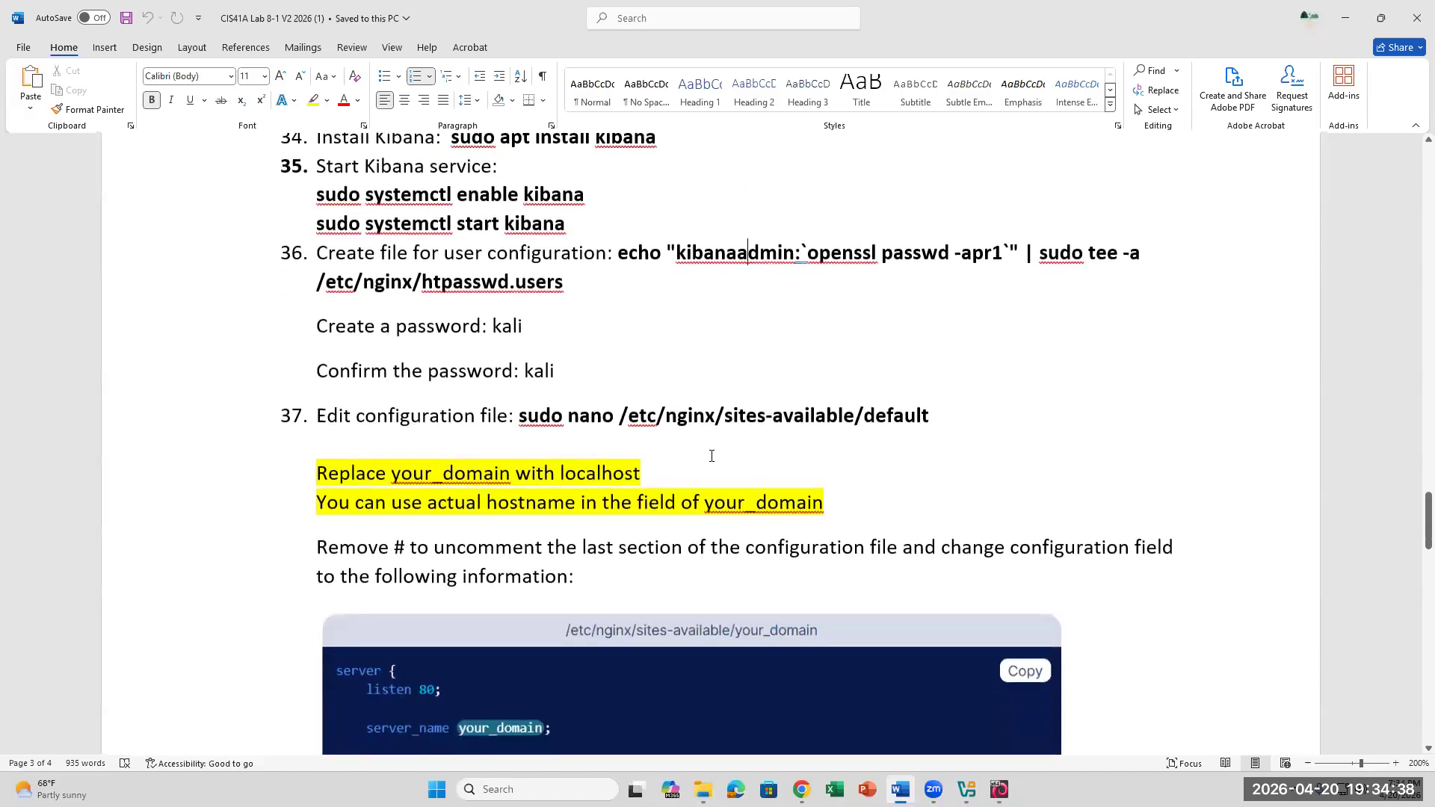
left_click(734, 323)
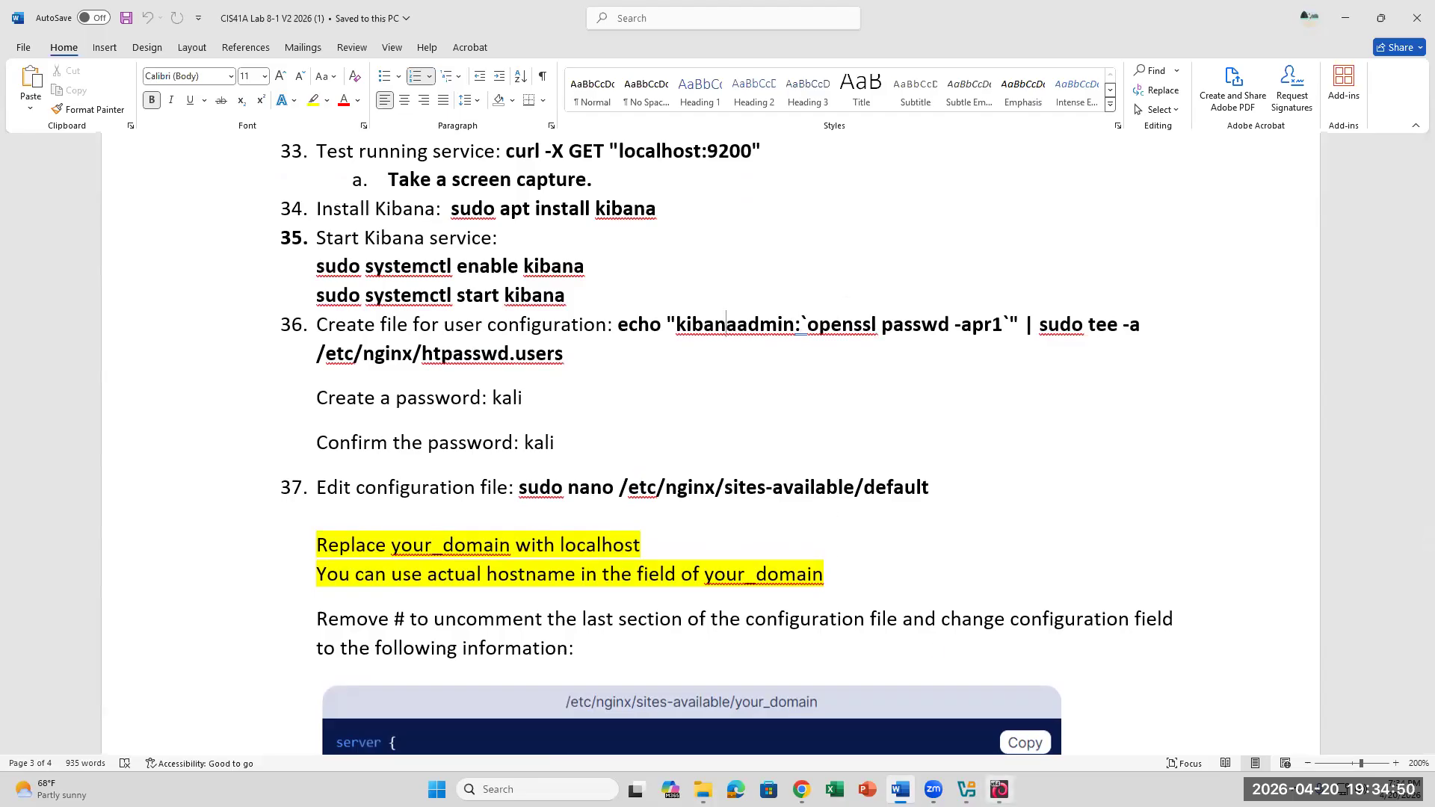
Check the Kibana installation in the Kali VM, then copy sudo systemctl enable kibana from step 35 in Word and run it in the first terminal
left_click(999, 790)
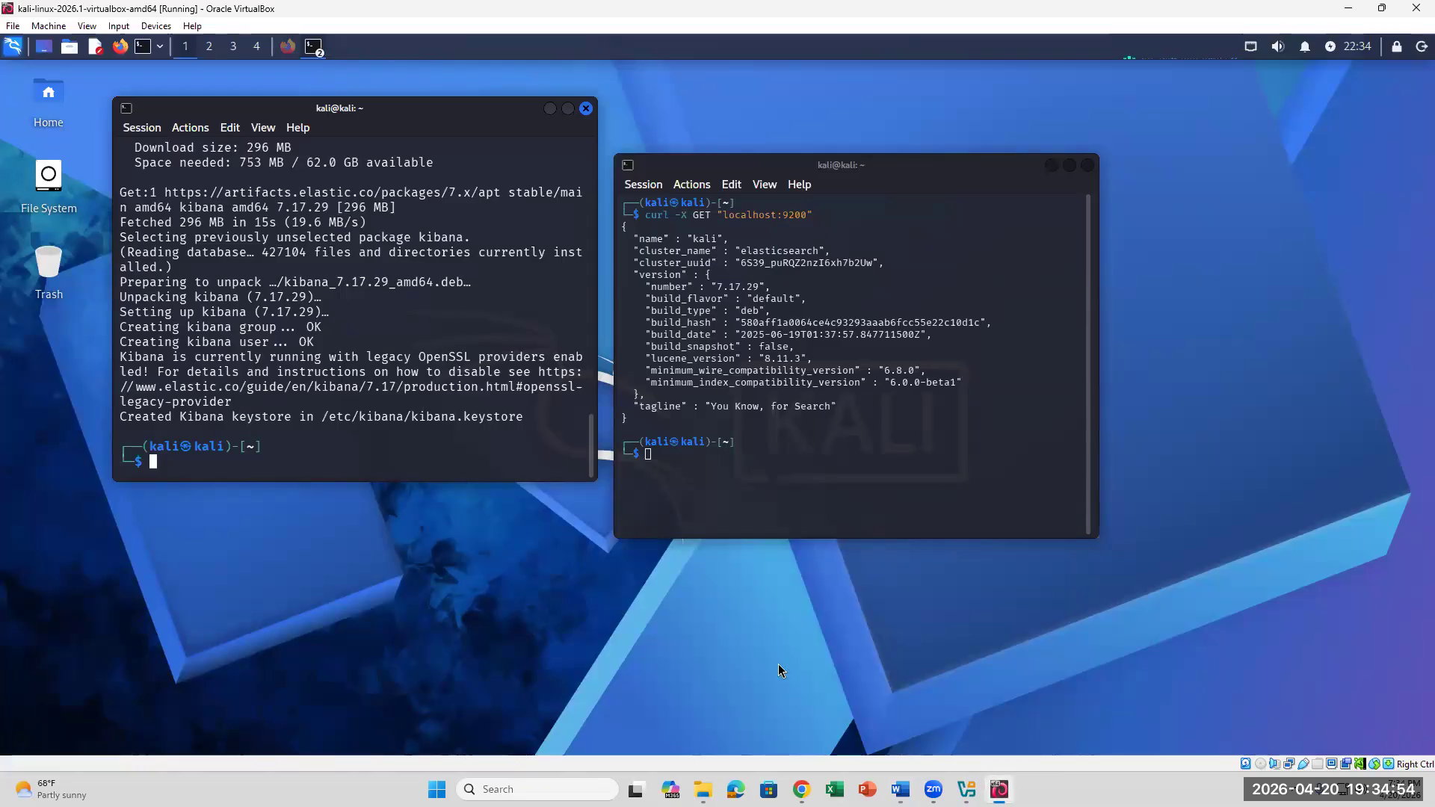
left_click(899, 790)
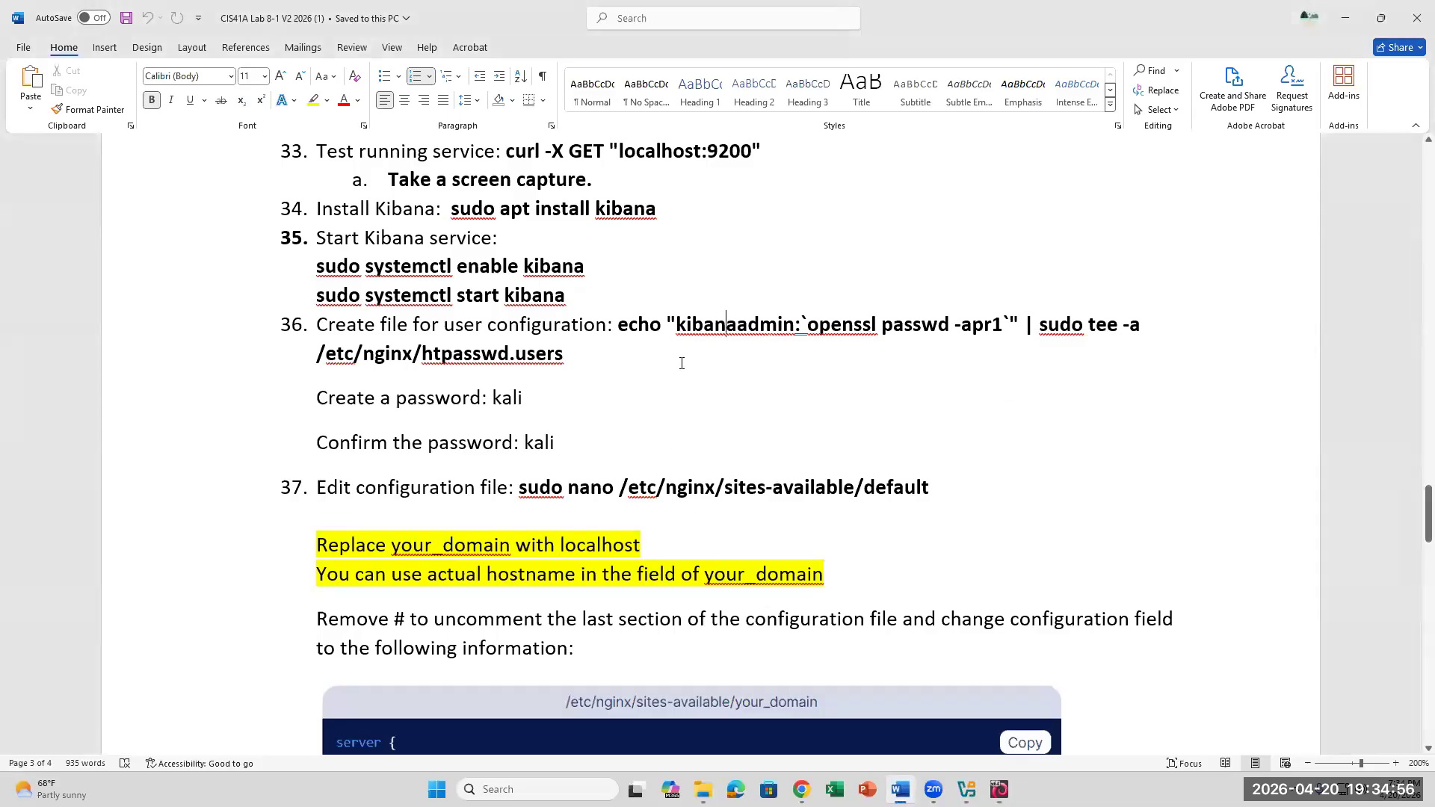
scroll(327, 348, "up", 1)
left_click_drag(312, 338, 598, 343)
right_click(568, 340)
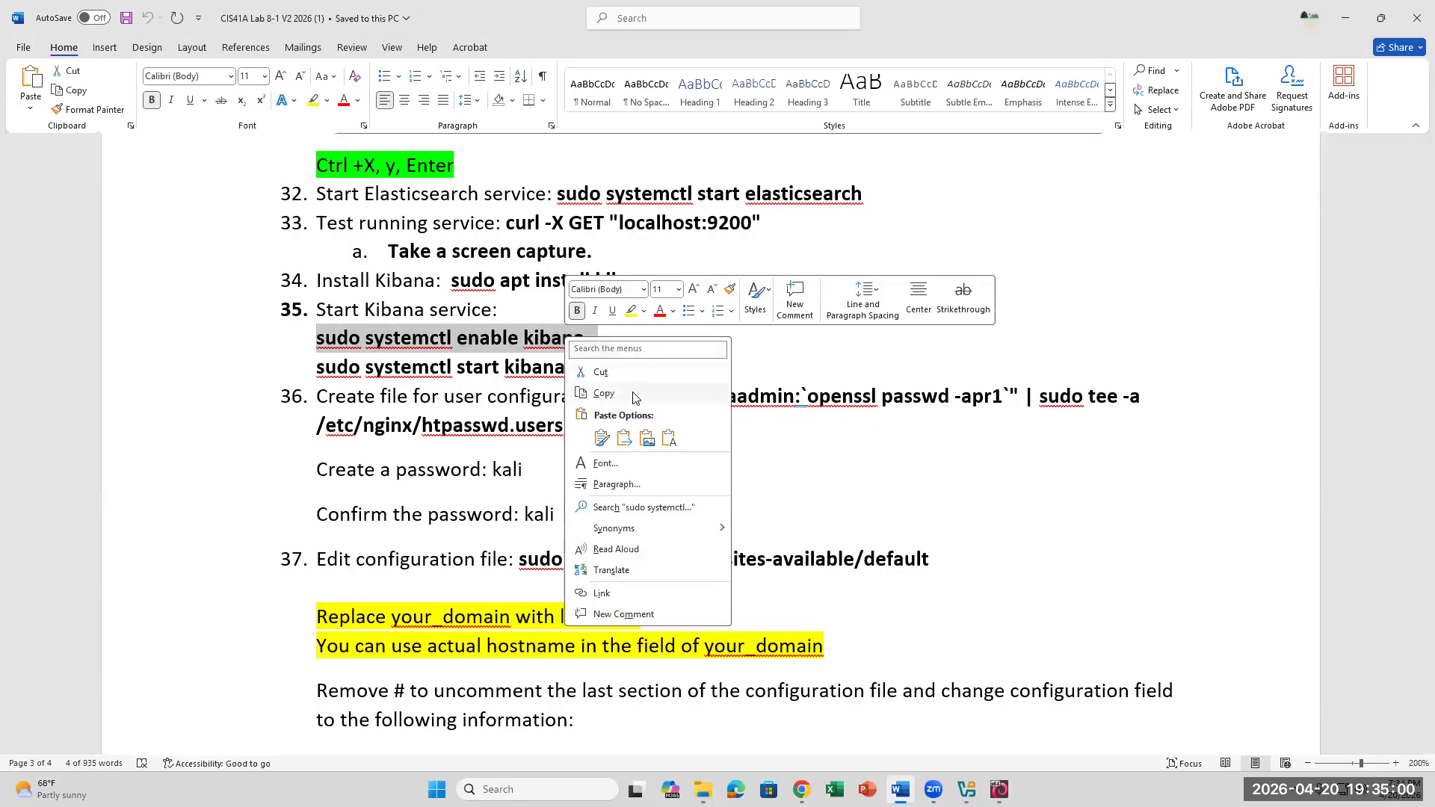
left_click(634, 394)
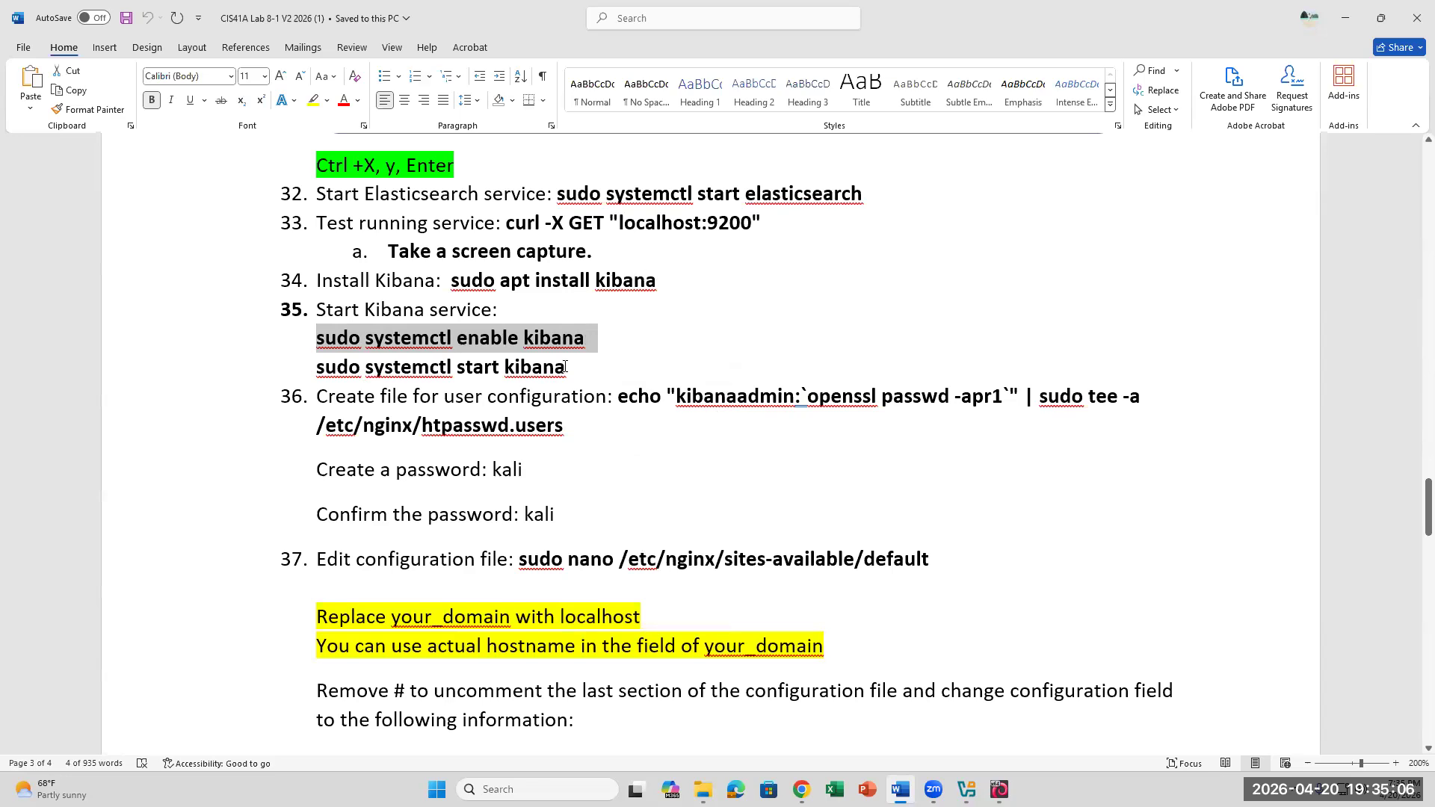
left_click(1000, 790)
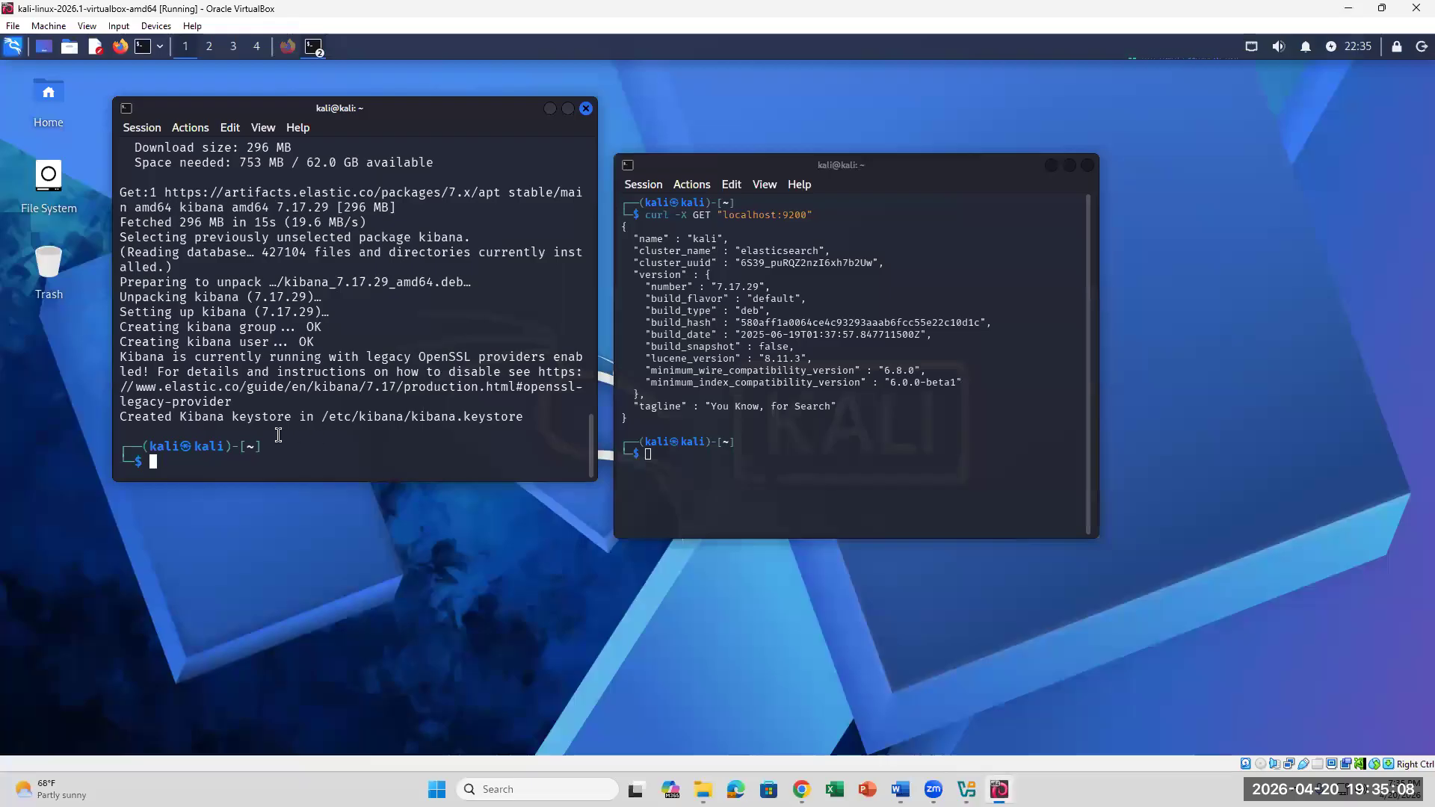
right_click(214, 465)
left_click(298, 489)
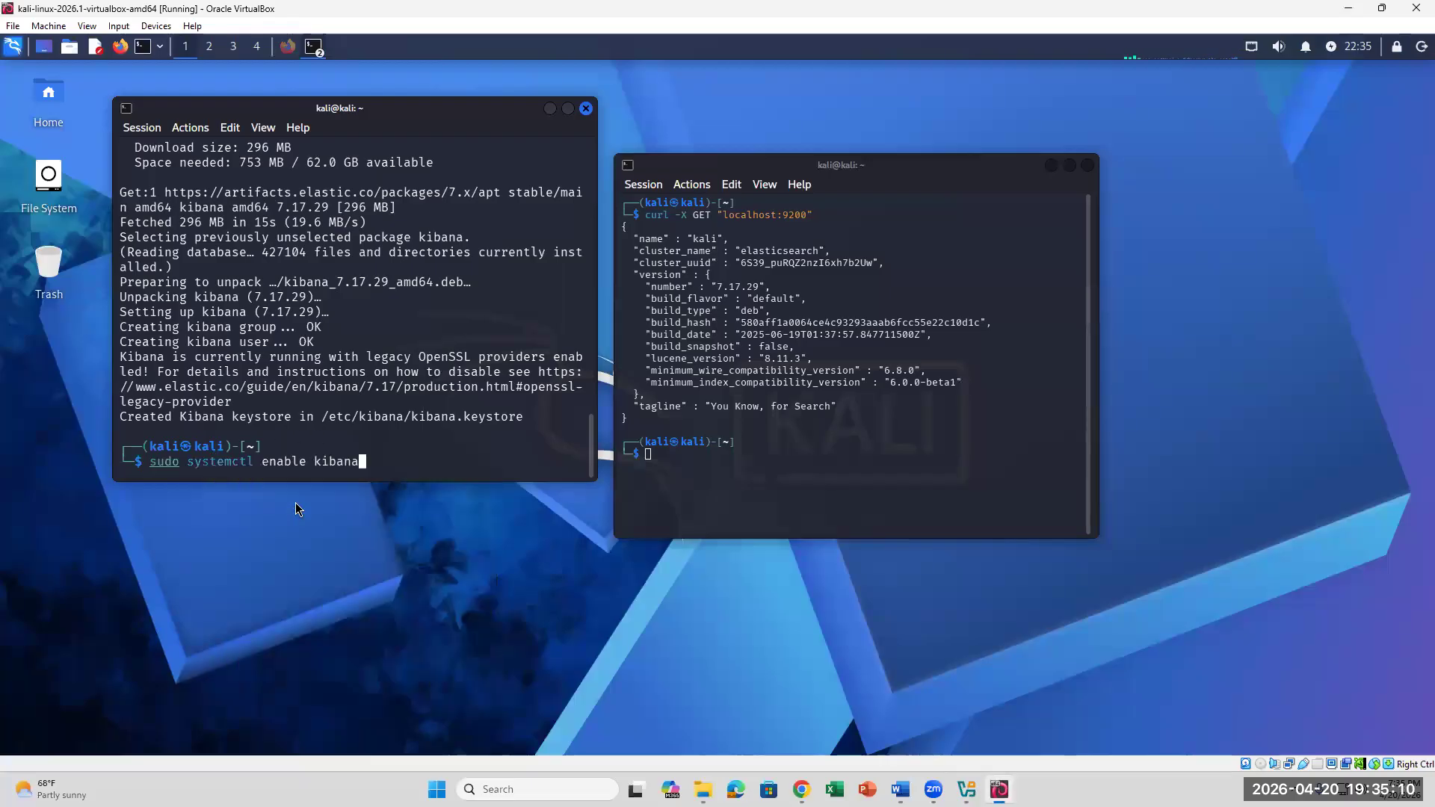
key("Return")
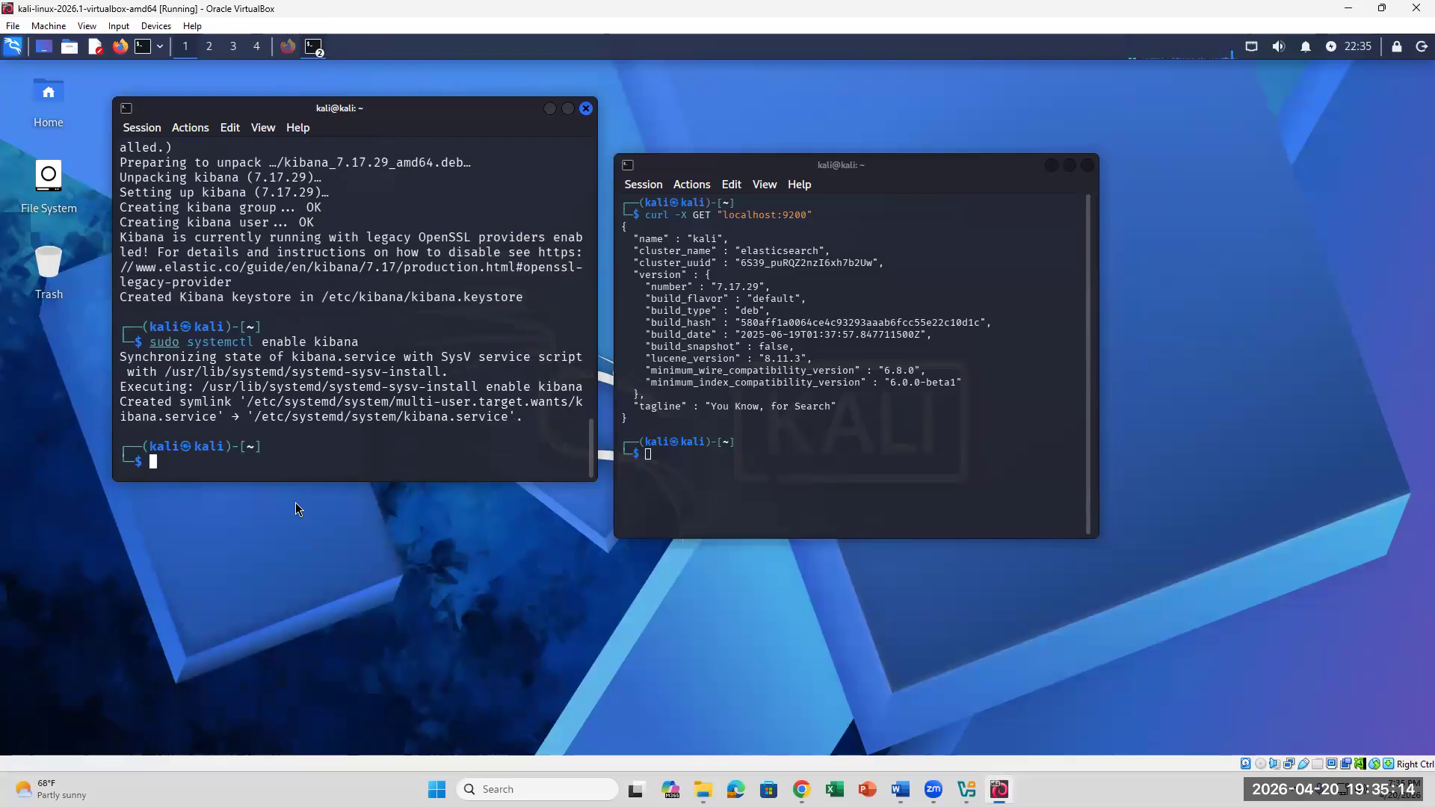
left_click_drag(127, 416, 538, 419)
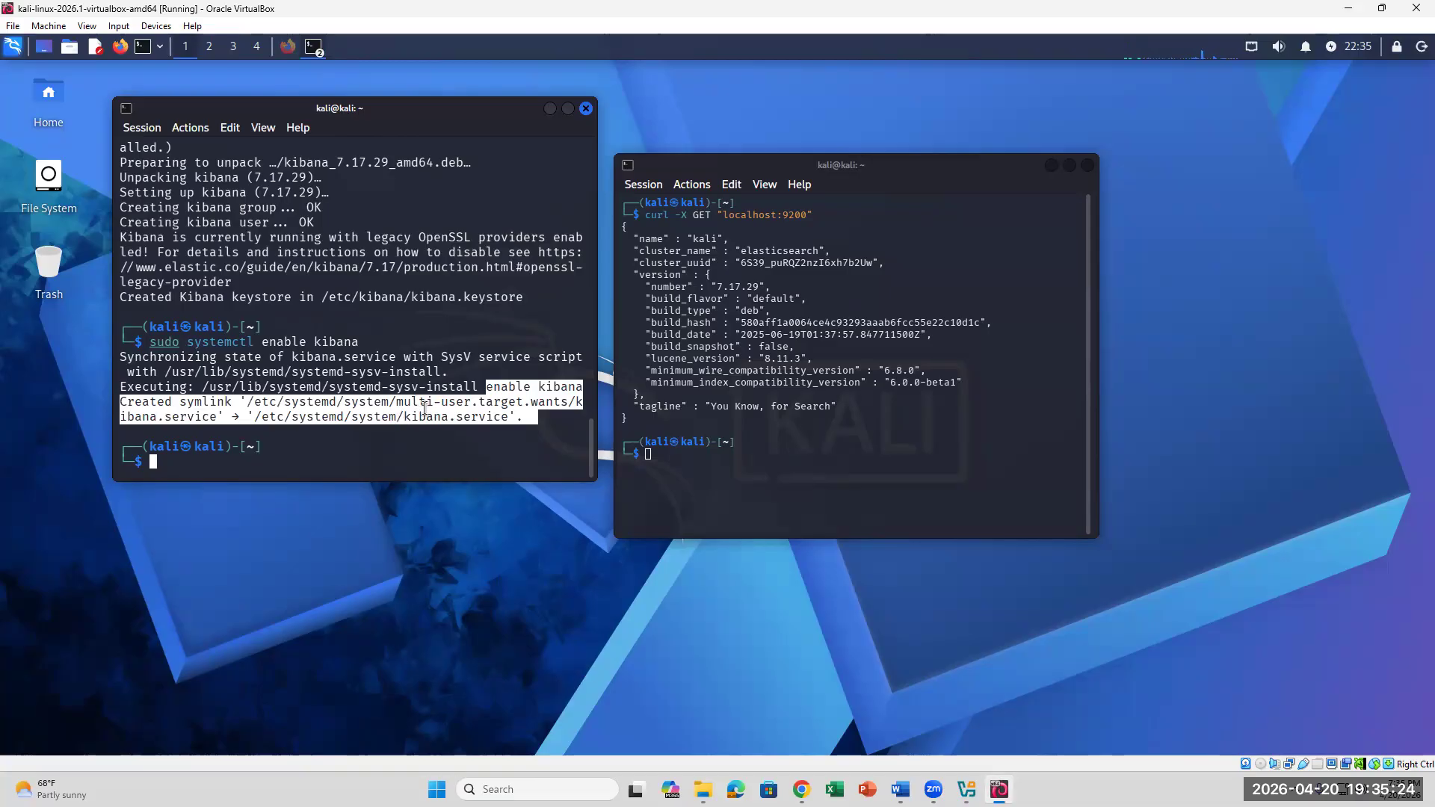
Copy sudo systemctl start kibana from step 35 in the Word lab document and run it in the Kali VM's first terminal
left_click(901, 790)
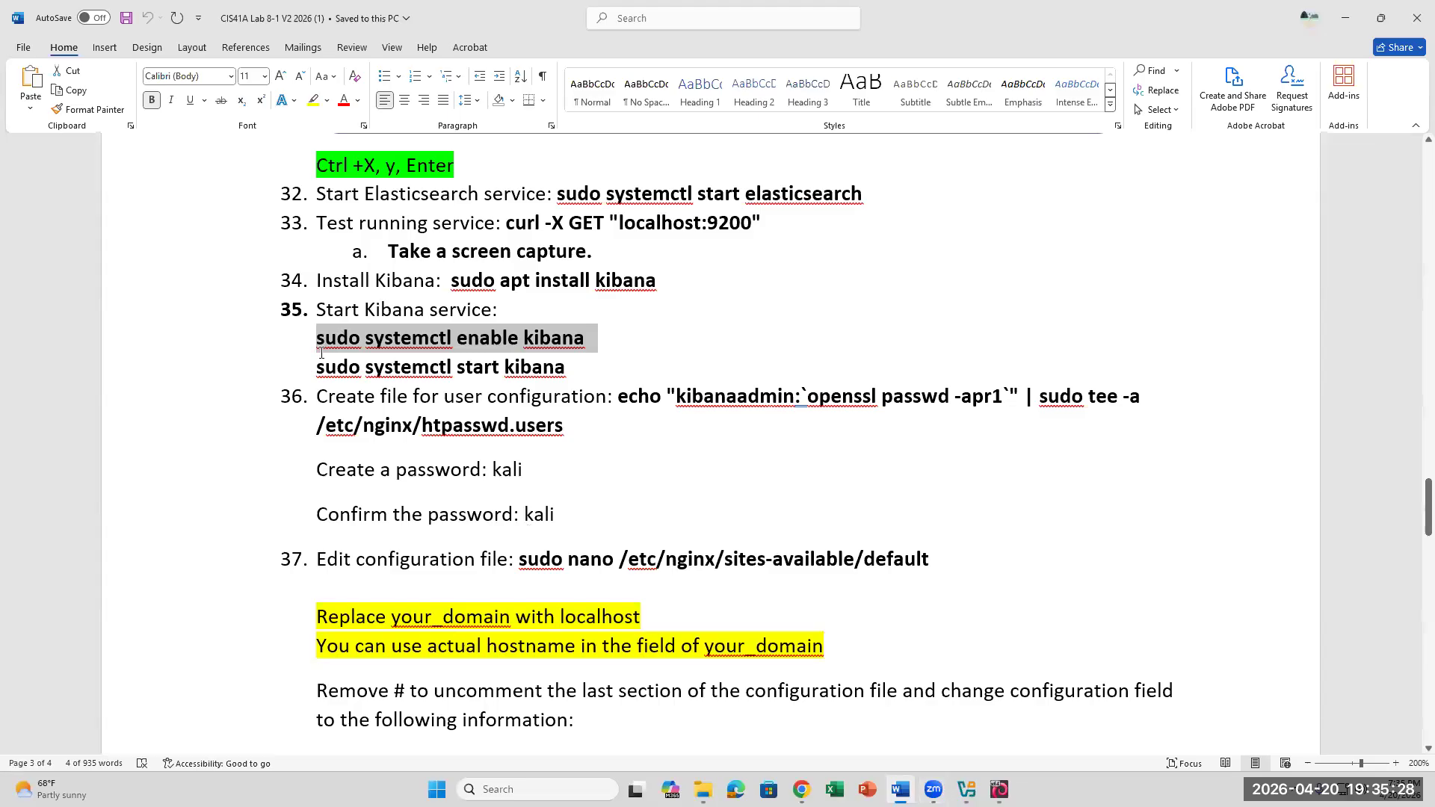
left_click(344, 361)
left_click_drag(344, 362, 549, 368)
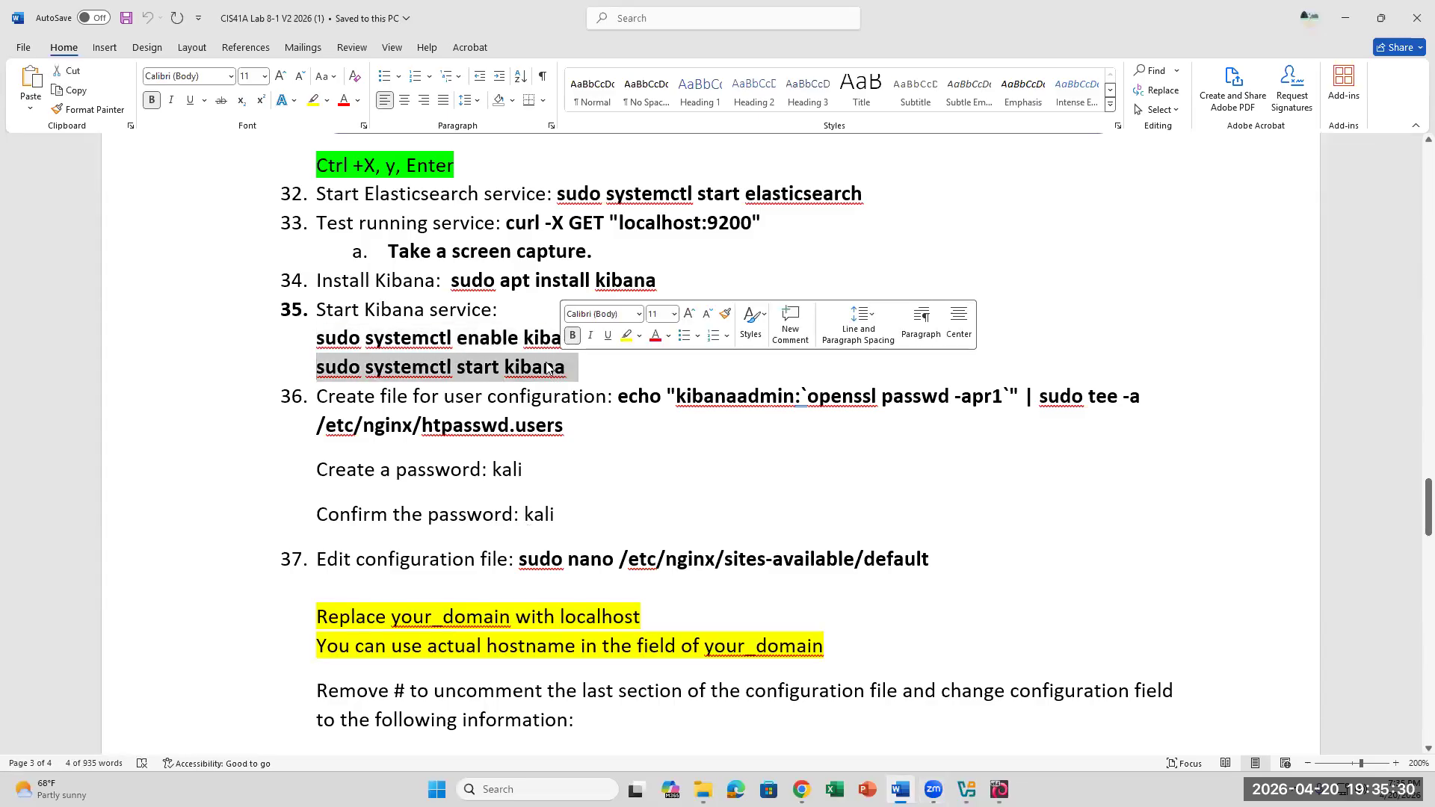
right_click(549, 368)
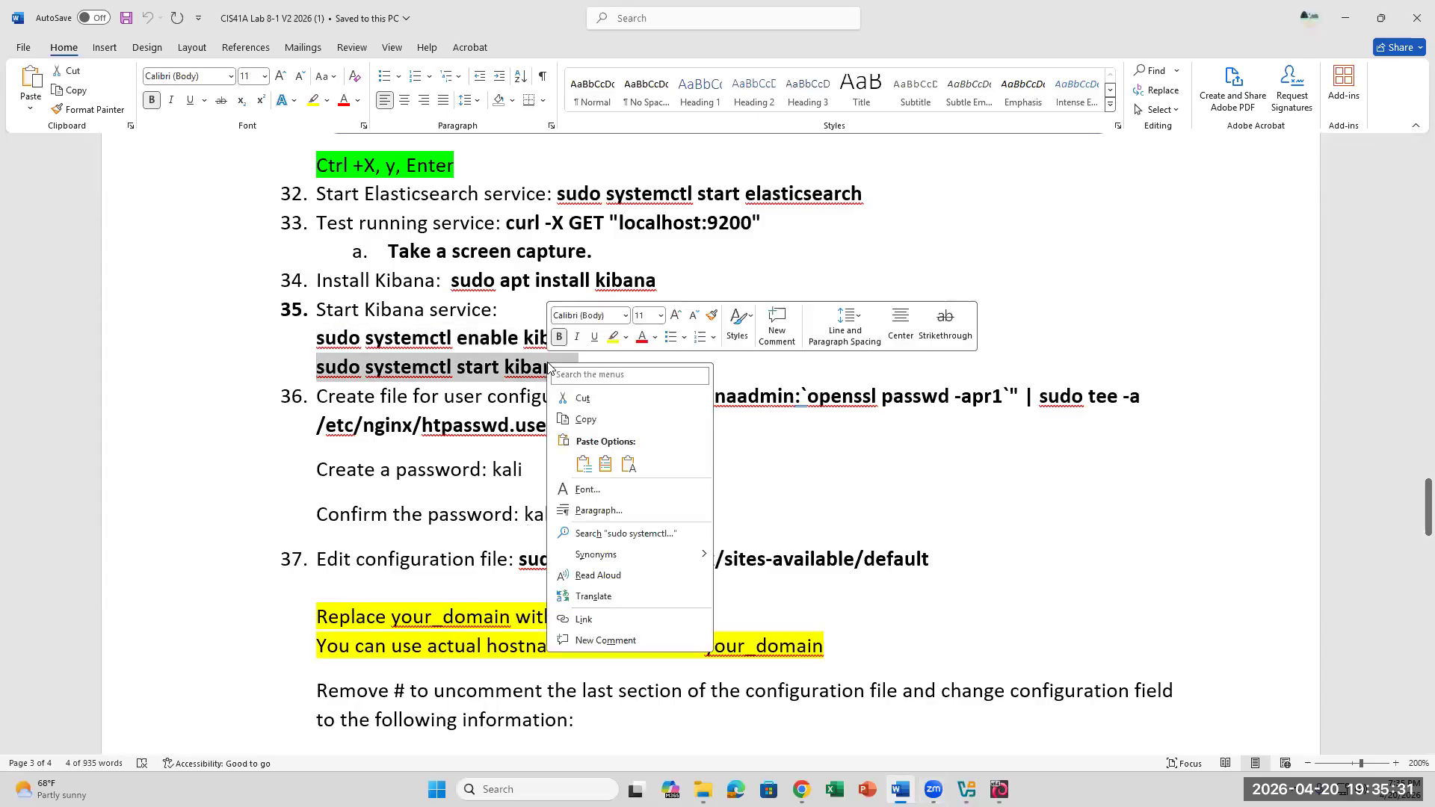
left_click(616, 419)
key("alt+Tab")
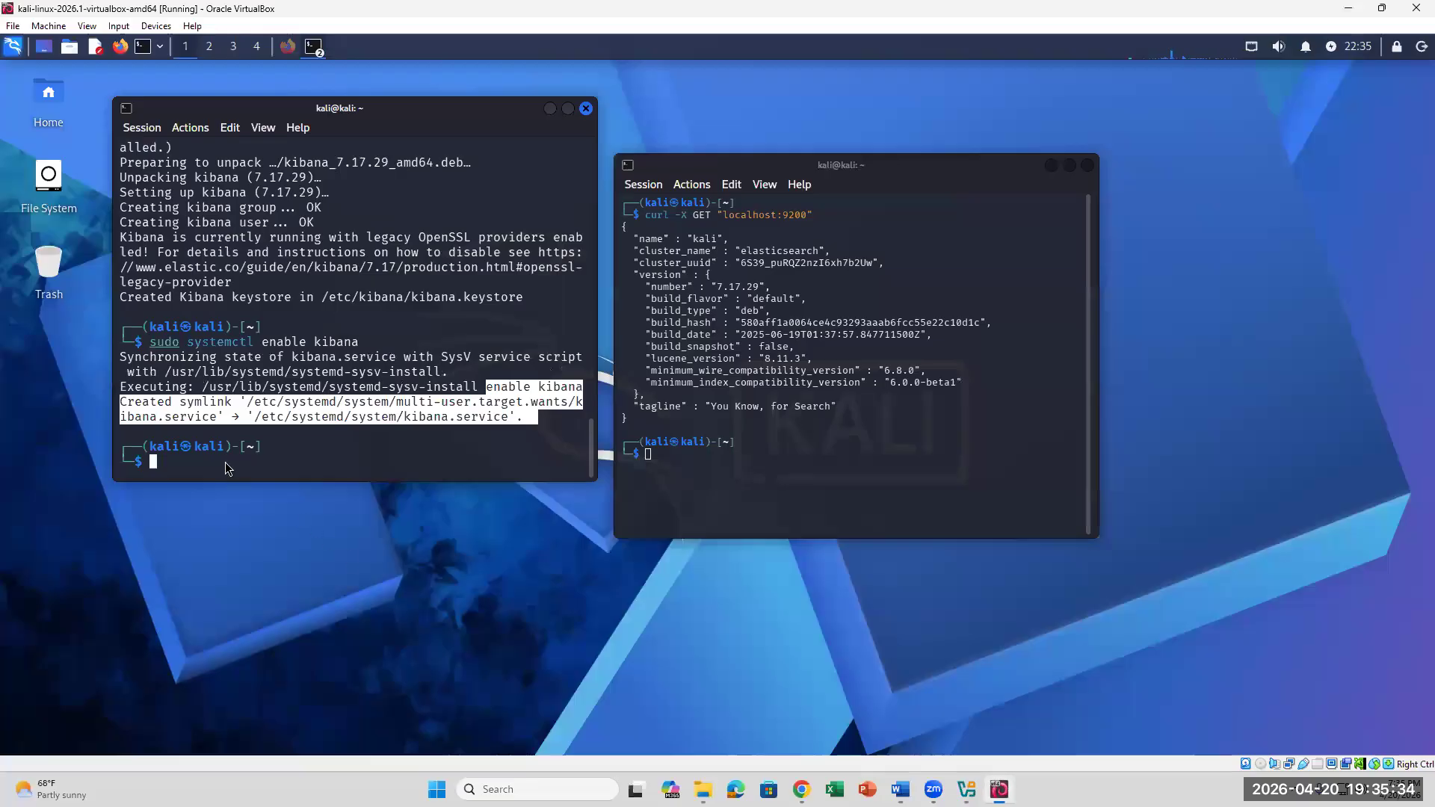
right_click(225, 461)
left_click(311, 513)
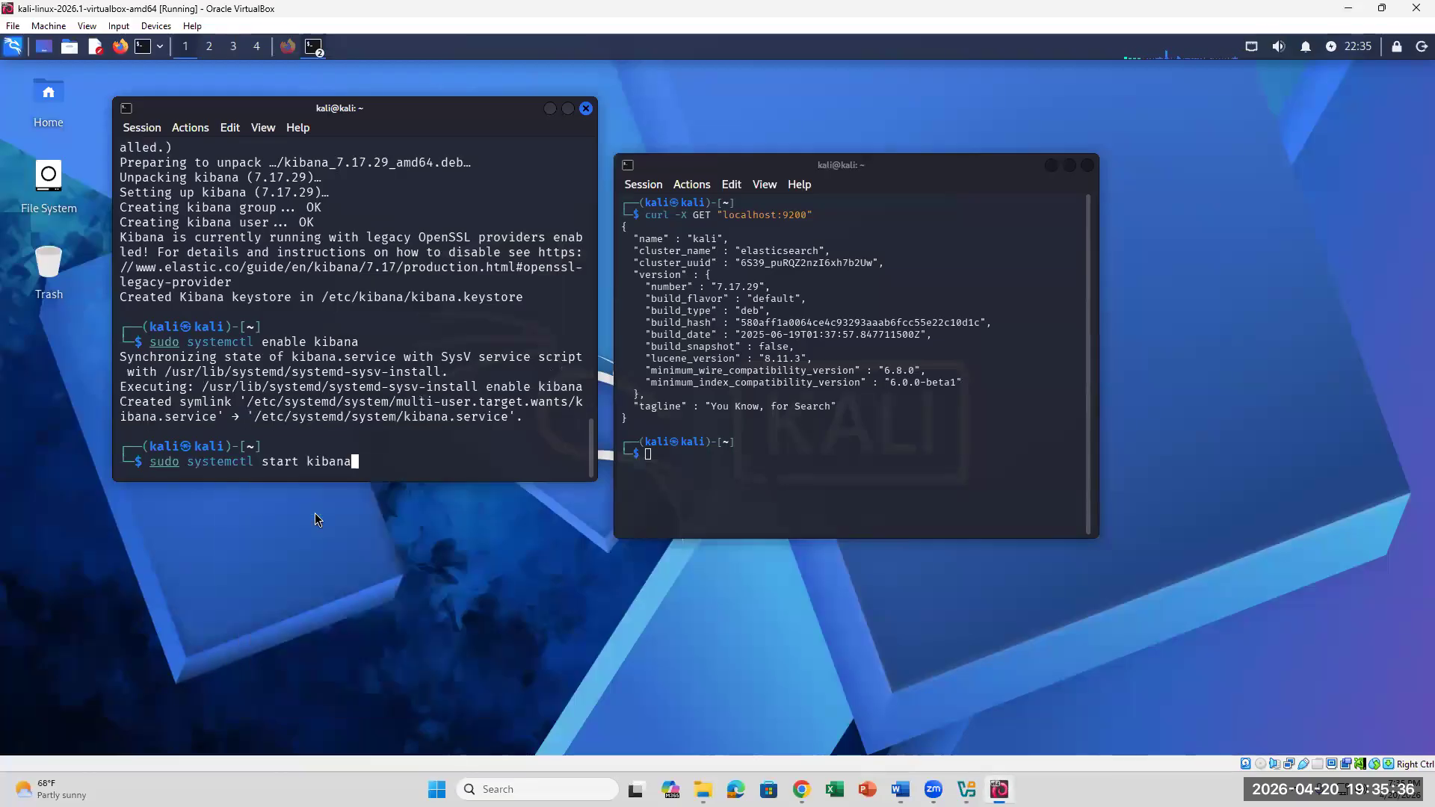
key("Return")
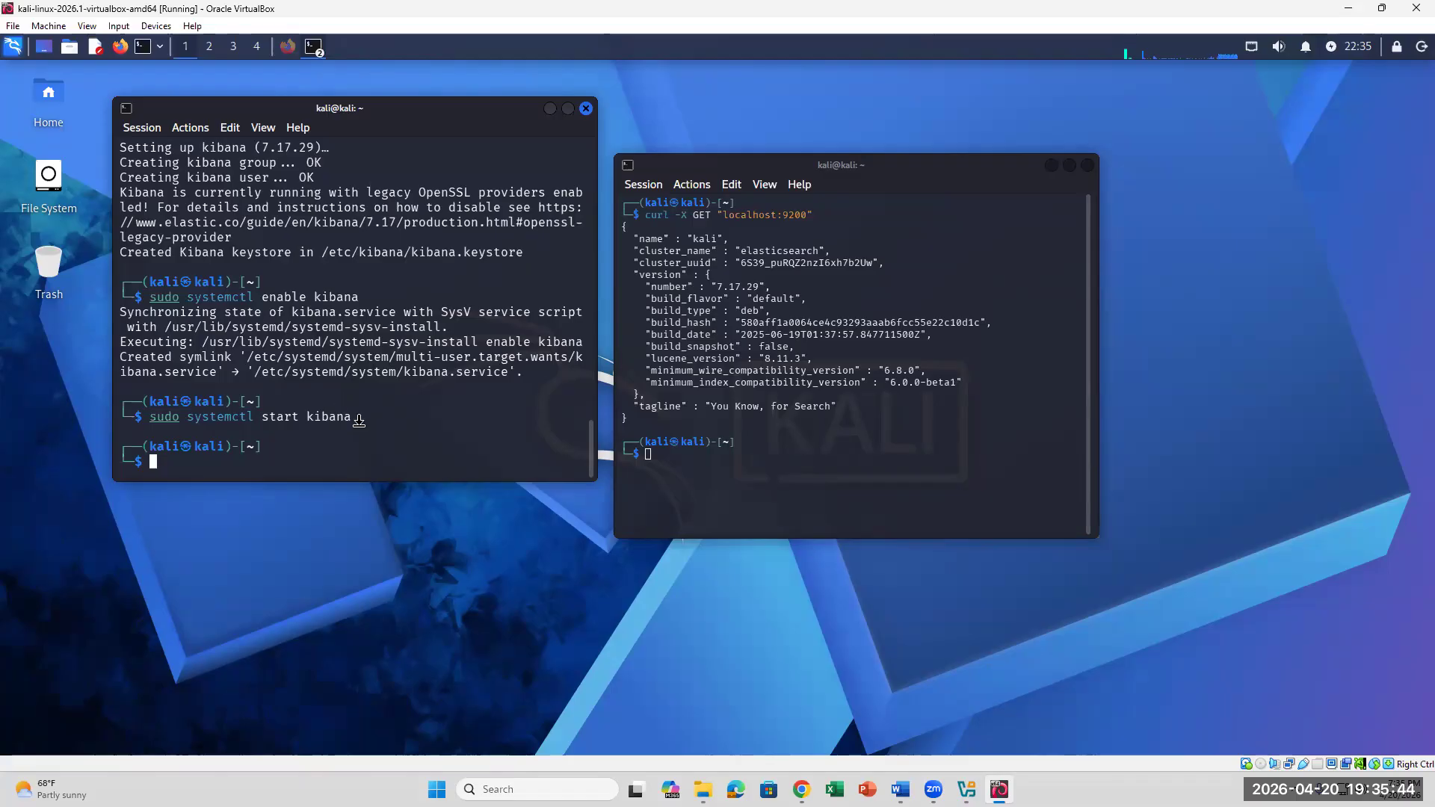
Copy echo "kibanaadmin:`openssl passwd -apr1`" | sudo tee -a /etc/nginx/htpasswd.users from step 36 in Word and run it in the Kali VM's first terminal
left_click(900, 789)
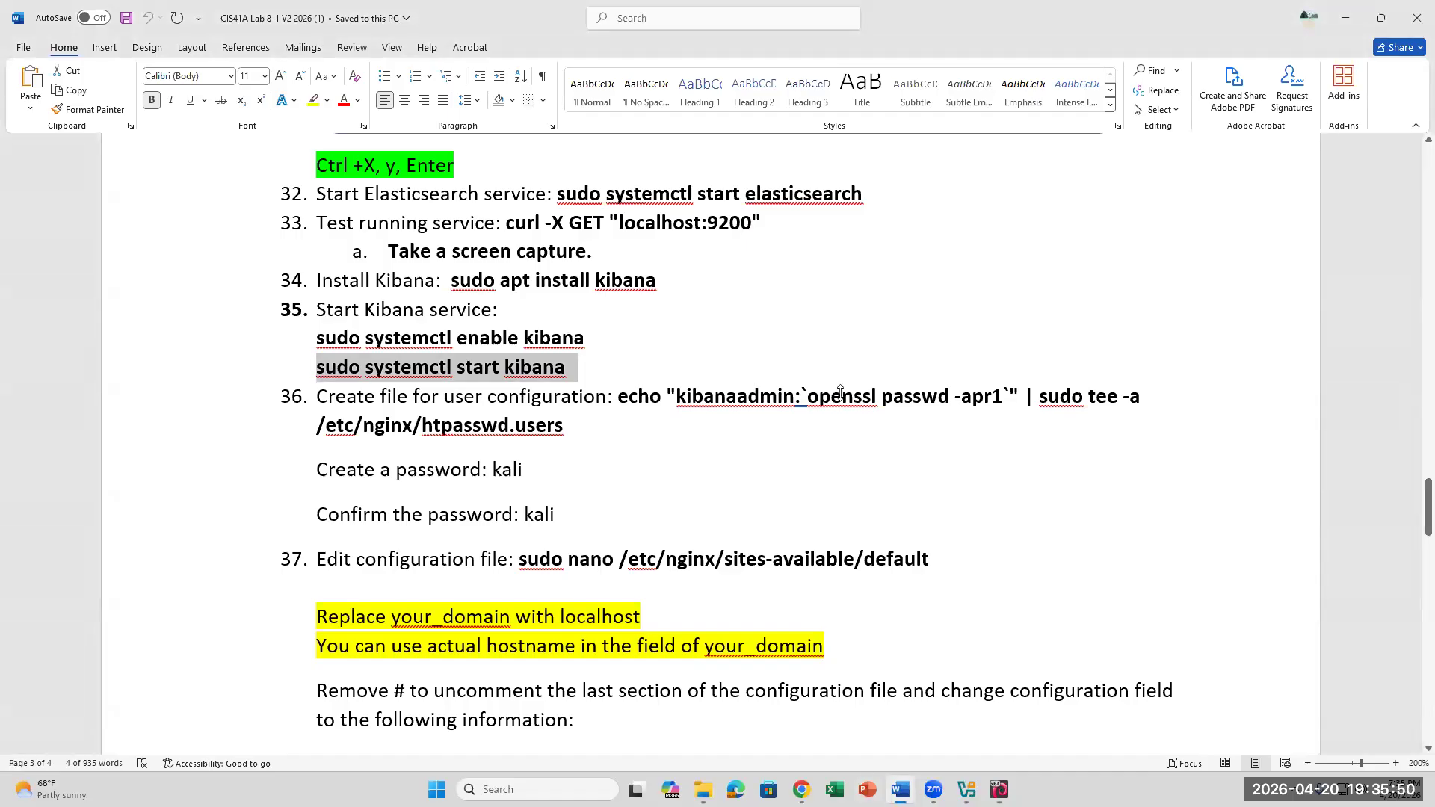
left_click_drag(443, 396, 557, 438)
left_click(621, 393)
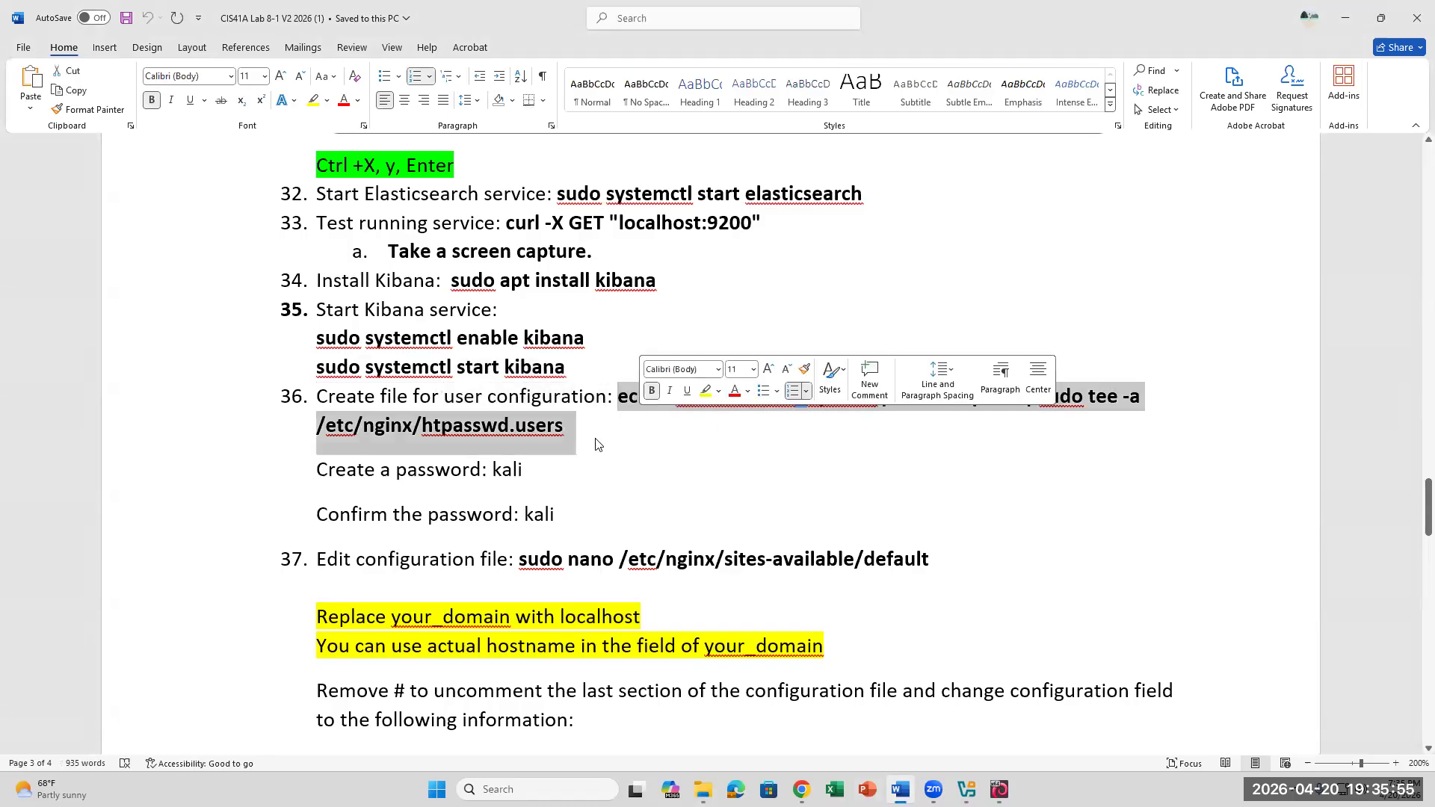
right_click(529, 443)
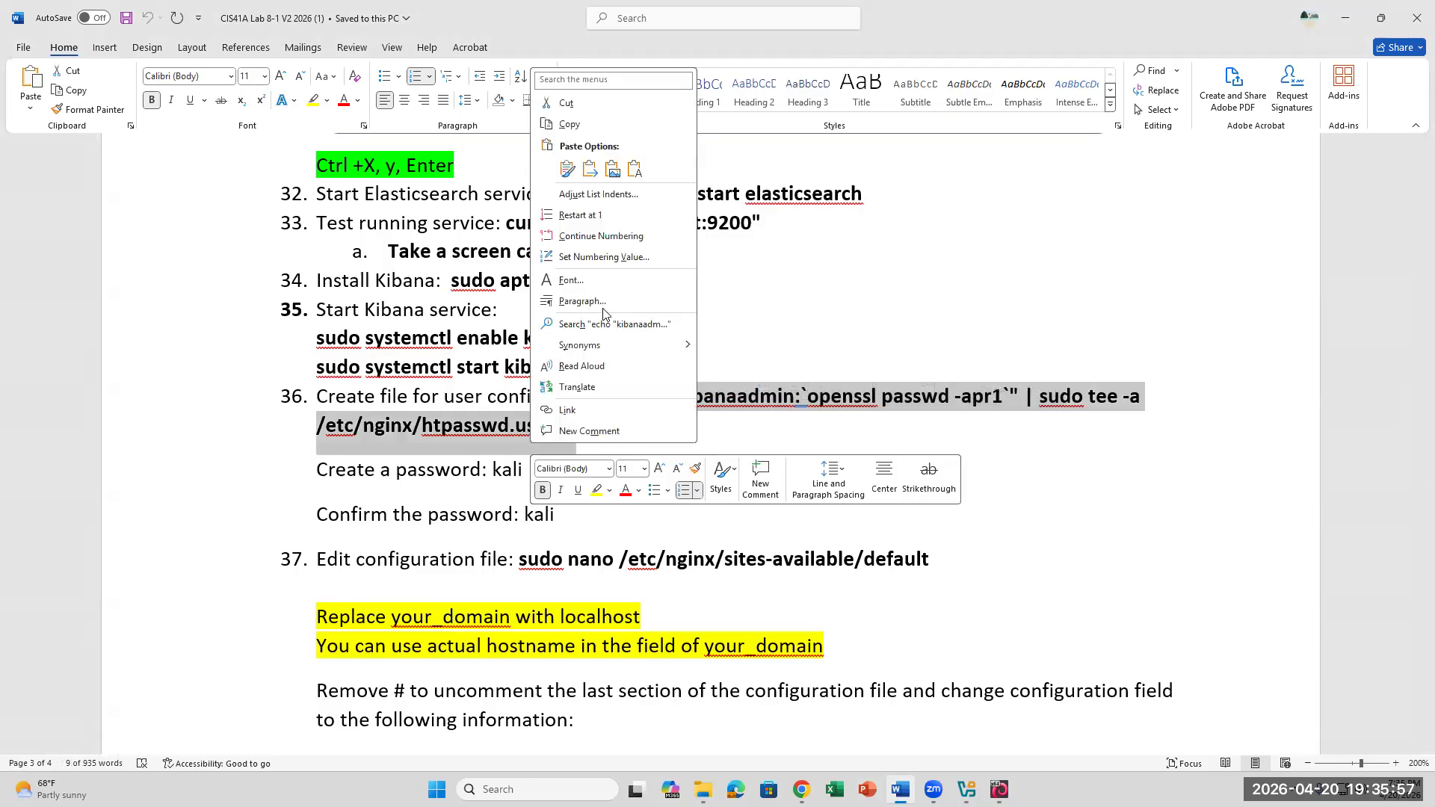
left_click(580, 125)
left_click(1000, 790)
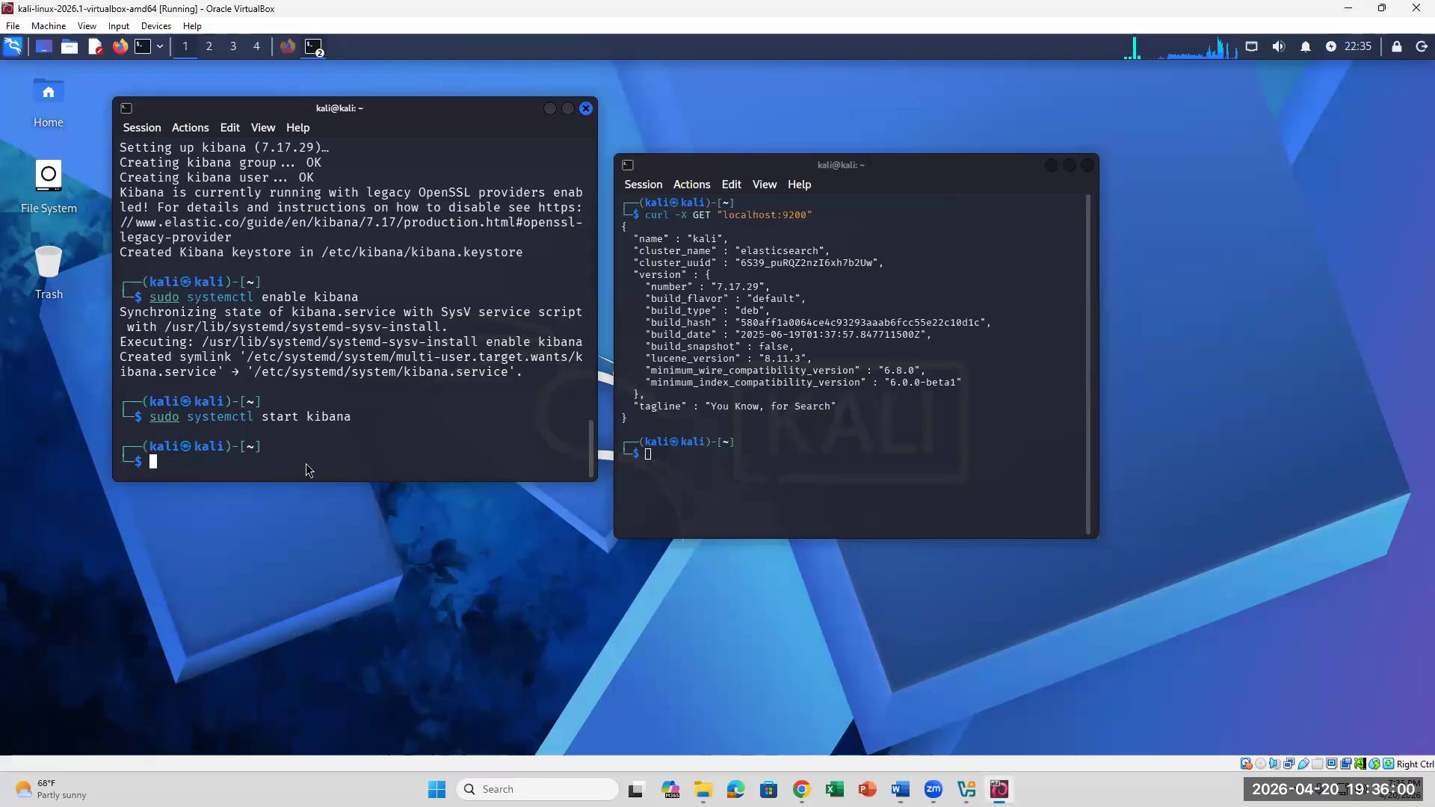
right_click(268, 461)
left_click(322, 495)
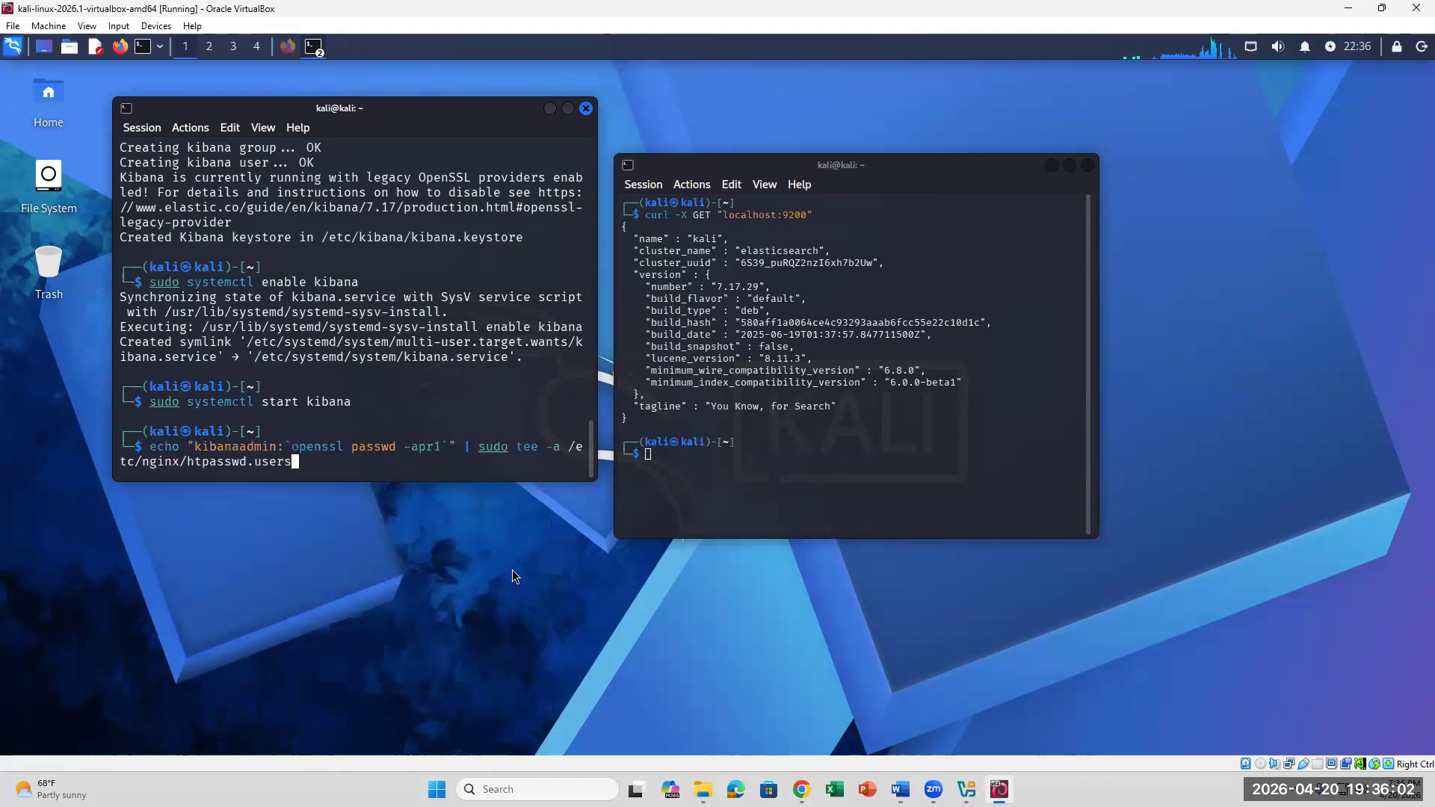
key("Return")
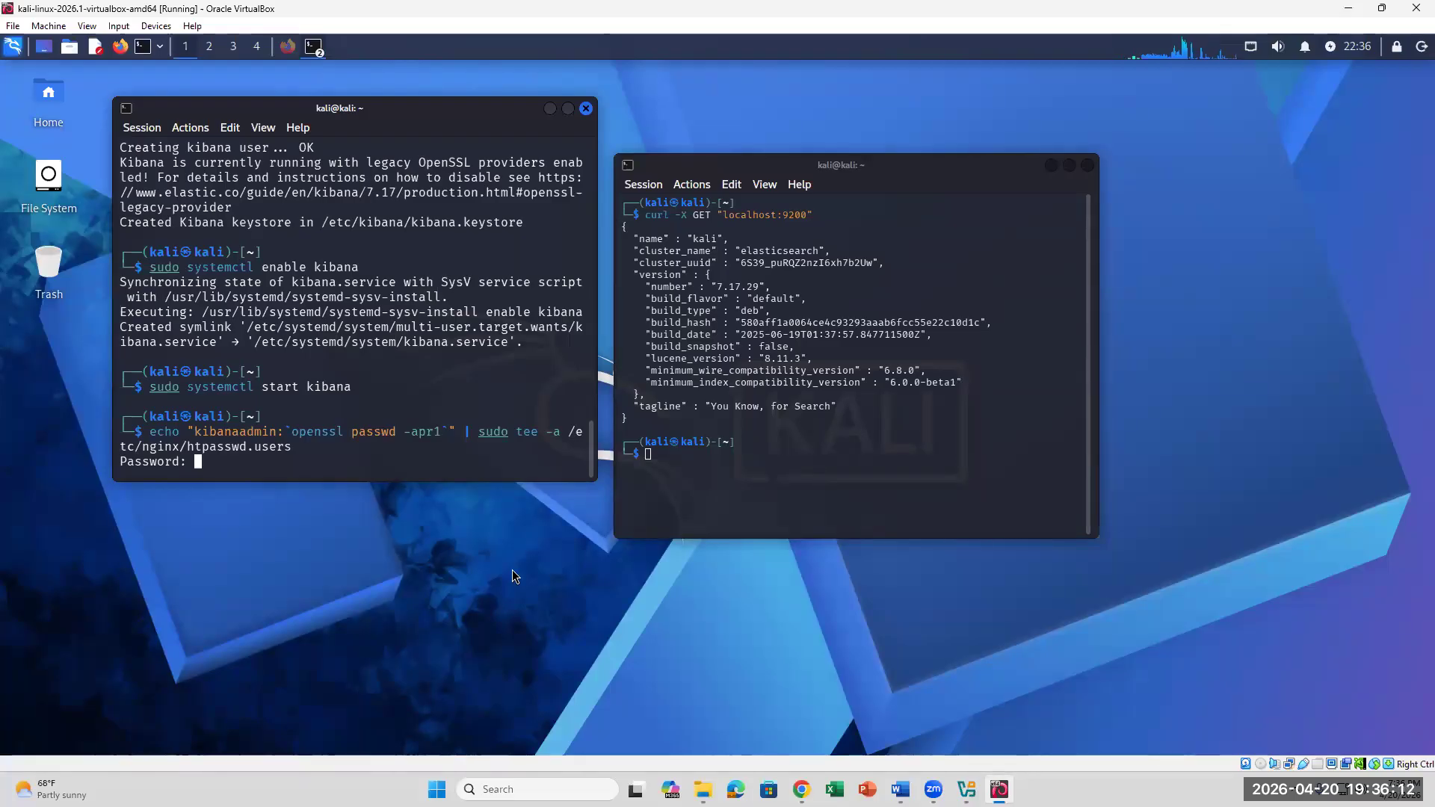
Enter and verify the kibanaadmin password in the terminal, then highlight the generated credential line
left_click(900, 789)
left_click(900, 789)
key("Return")
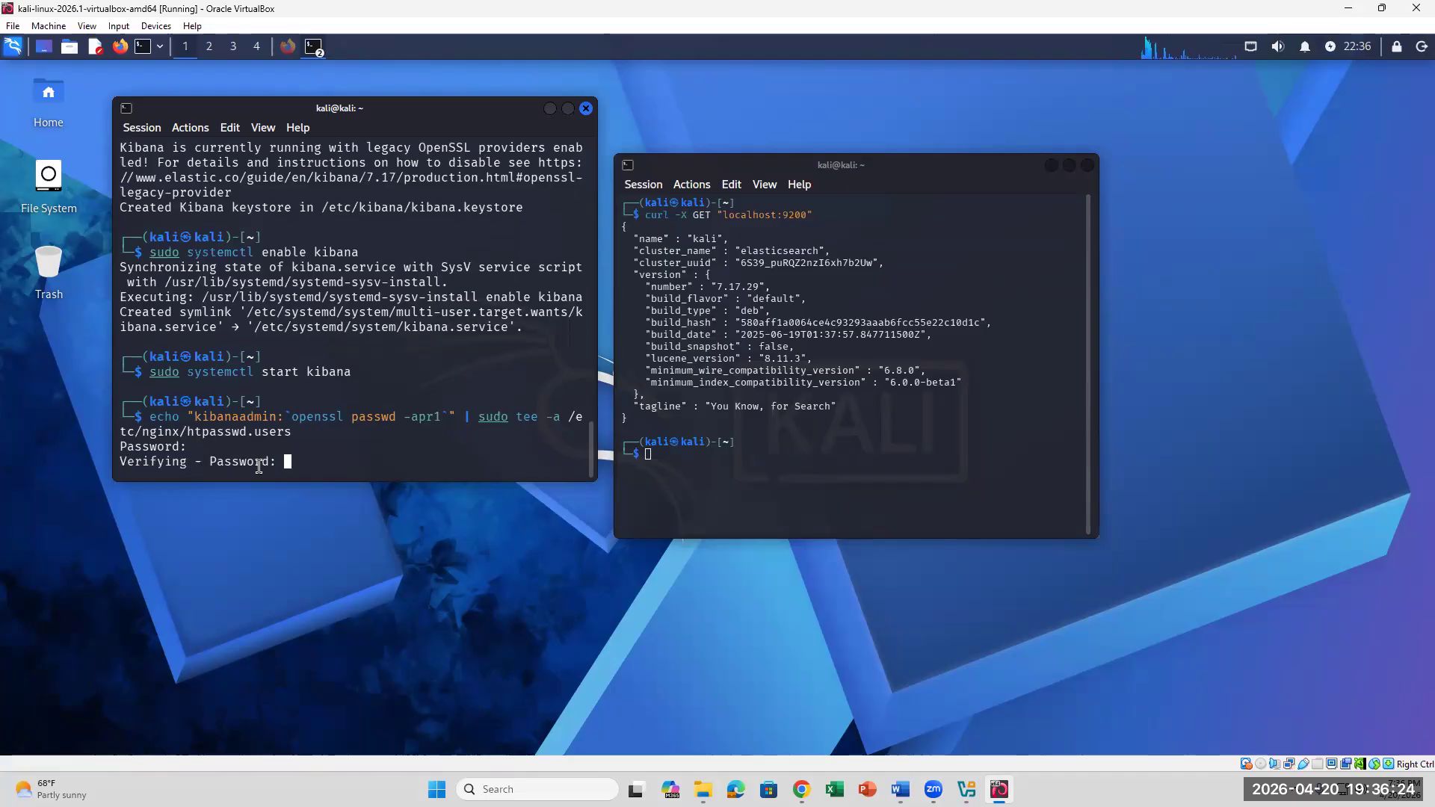
key("Return")
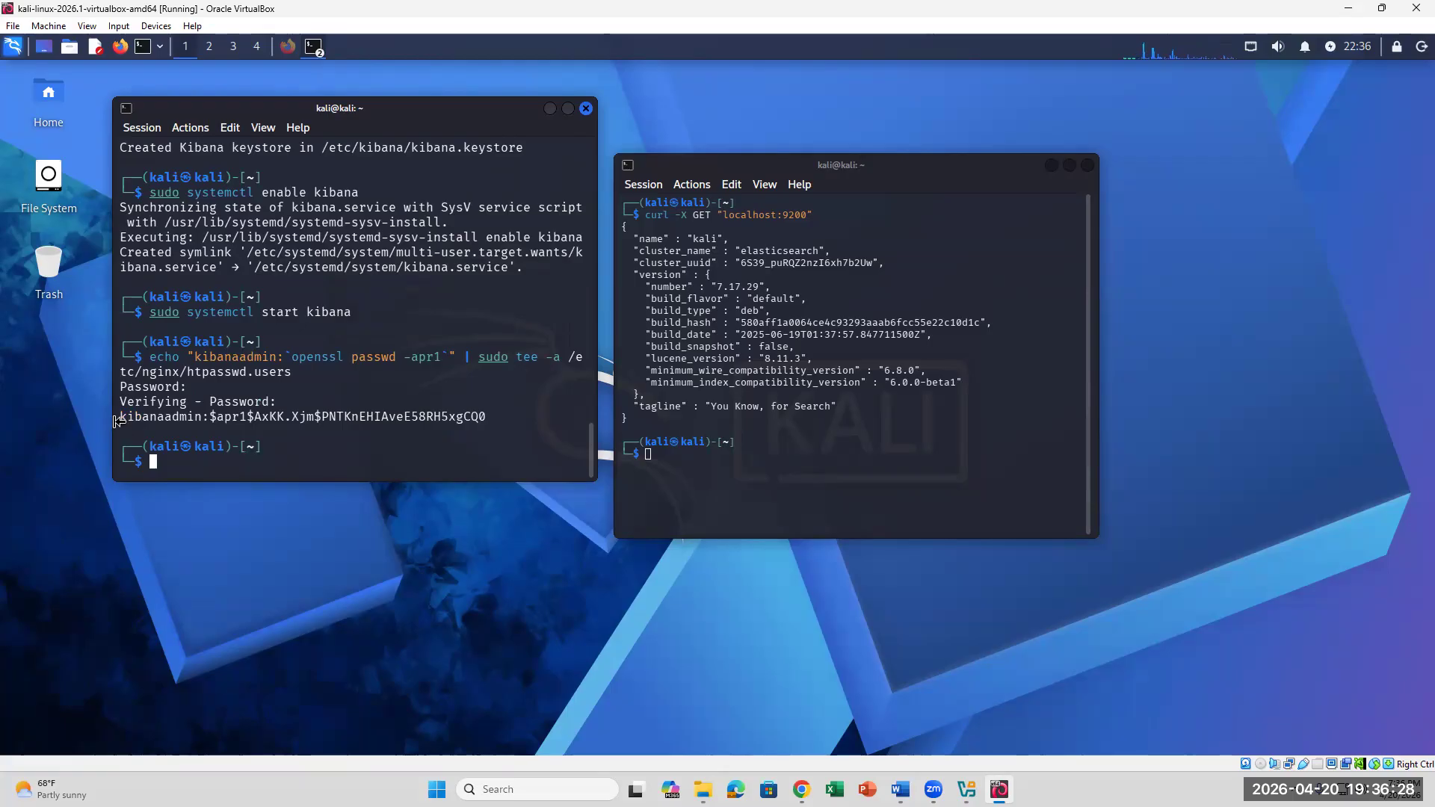
left_click_drag(119, 417, 507, 416)
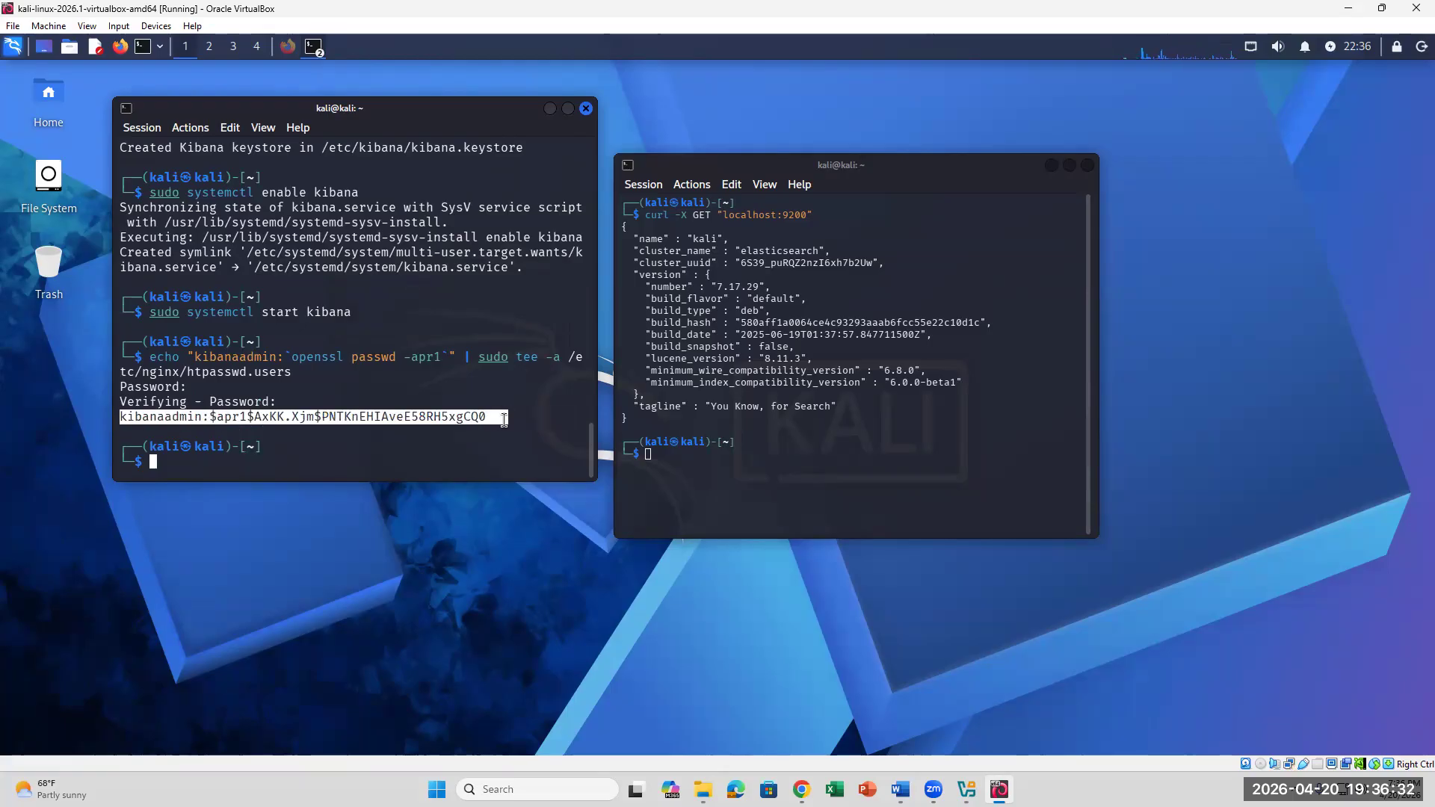
Copy sudo nano /etc/nginx/sites-available/default from step 37 in Word and run it in the Kali VM's first terminal
left_click(896, 785)
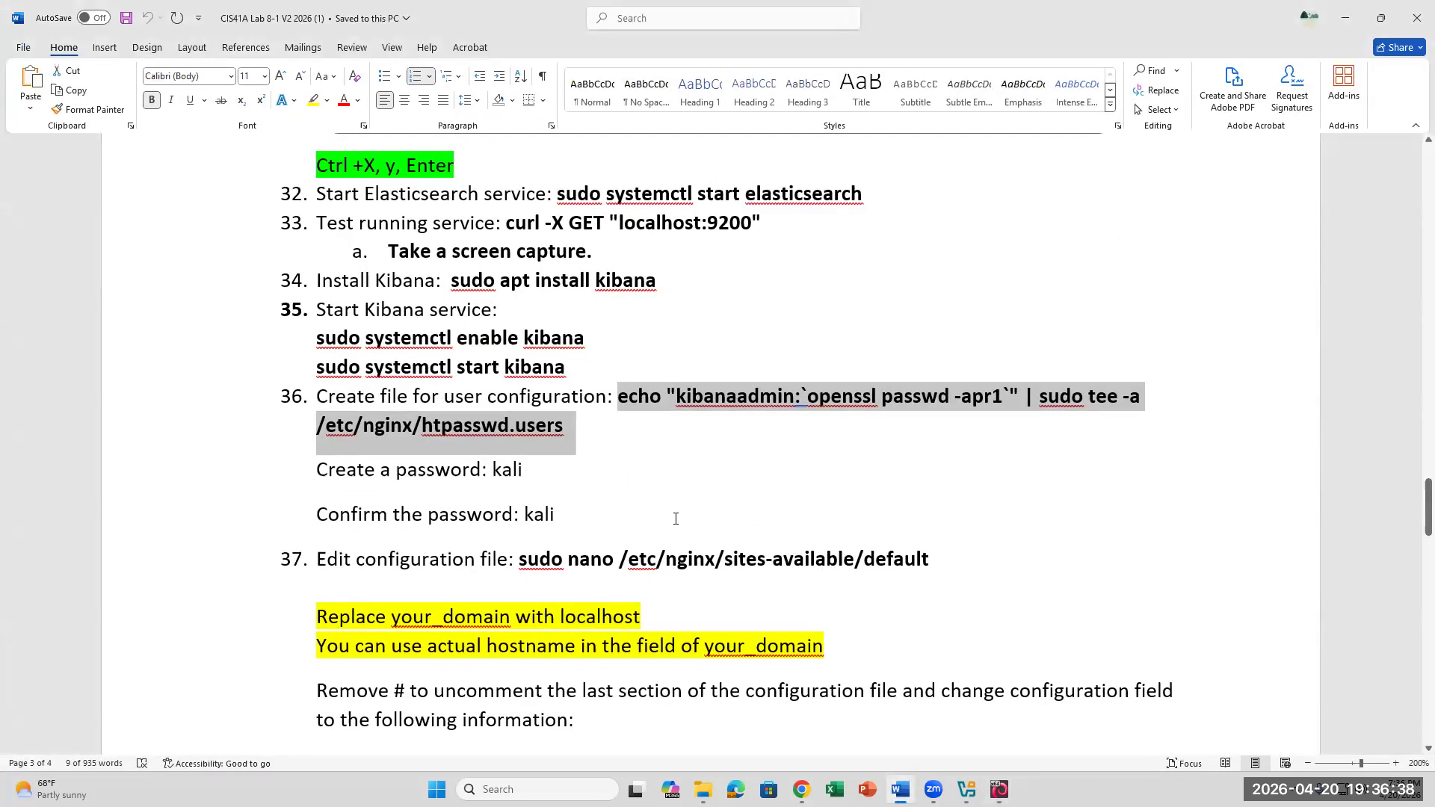
scroll(676, 519, "down", 2)
scroll(703, 516, "down", 2)
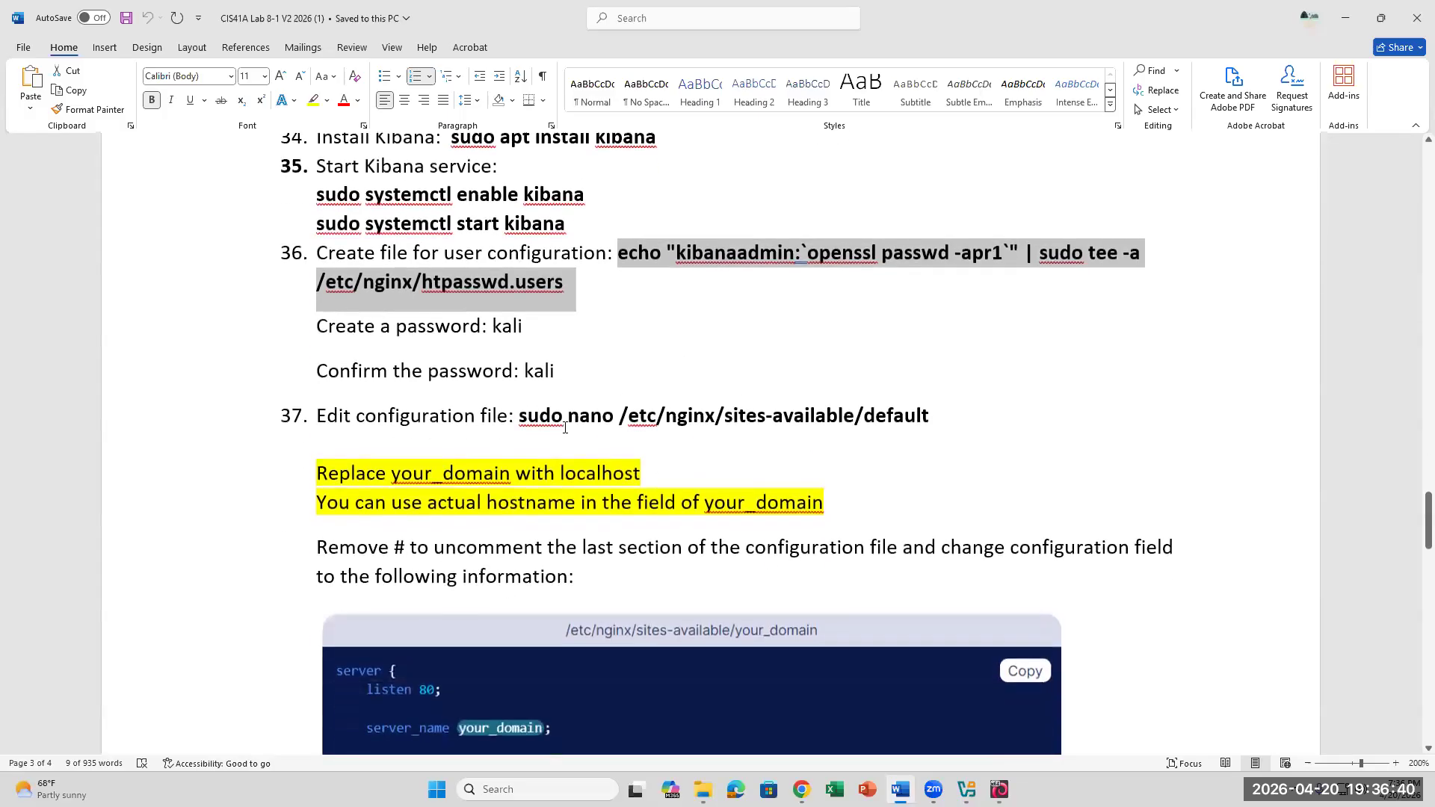
left_click_drag(523, 416, 943, 423)
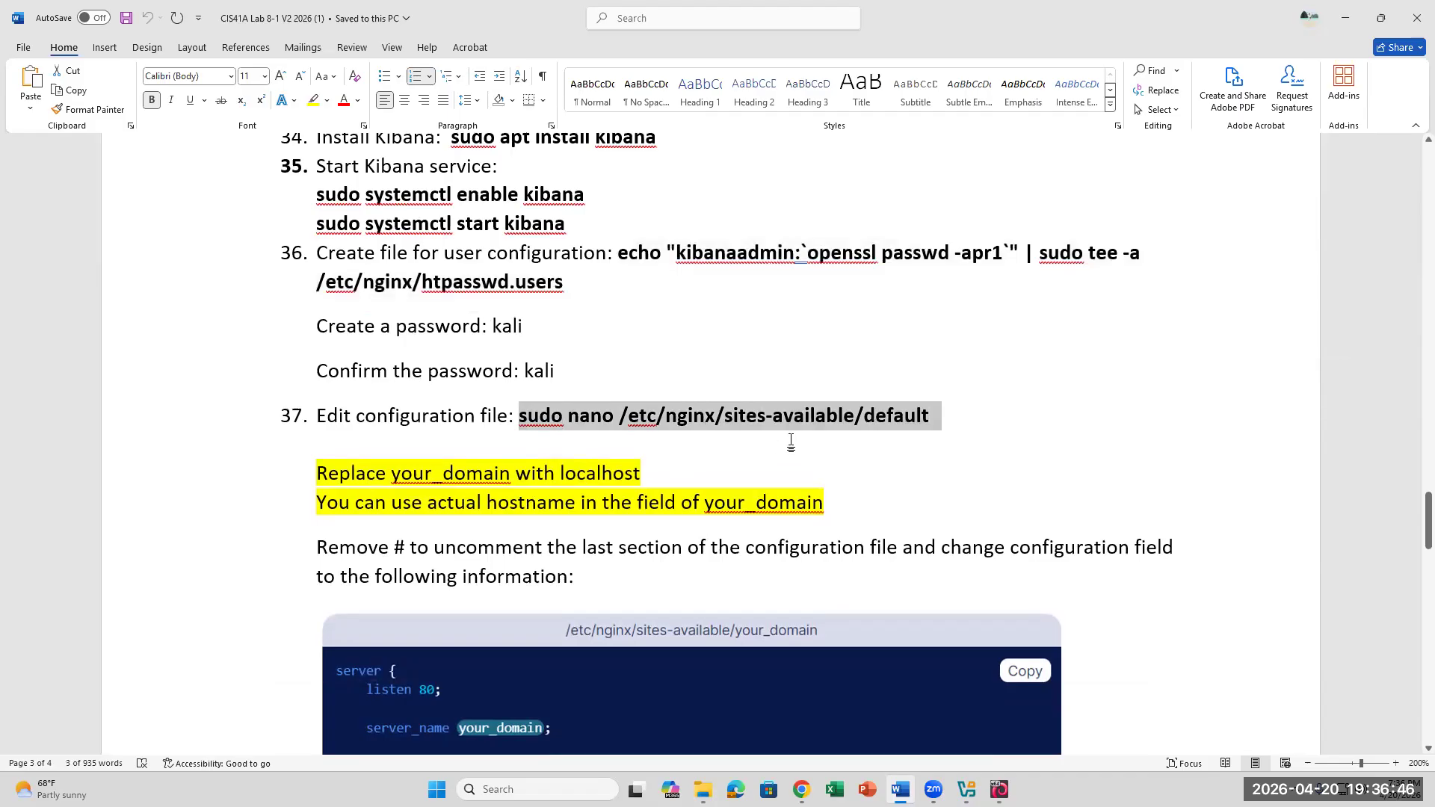
right_click(575, 422)
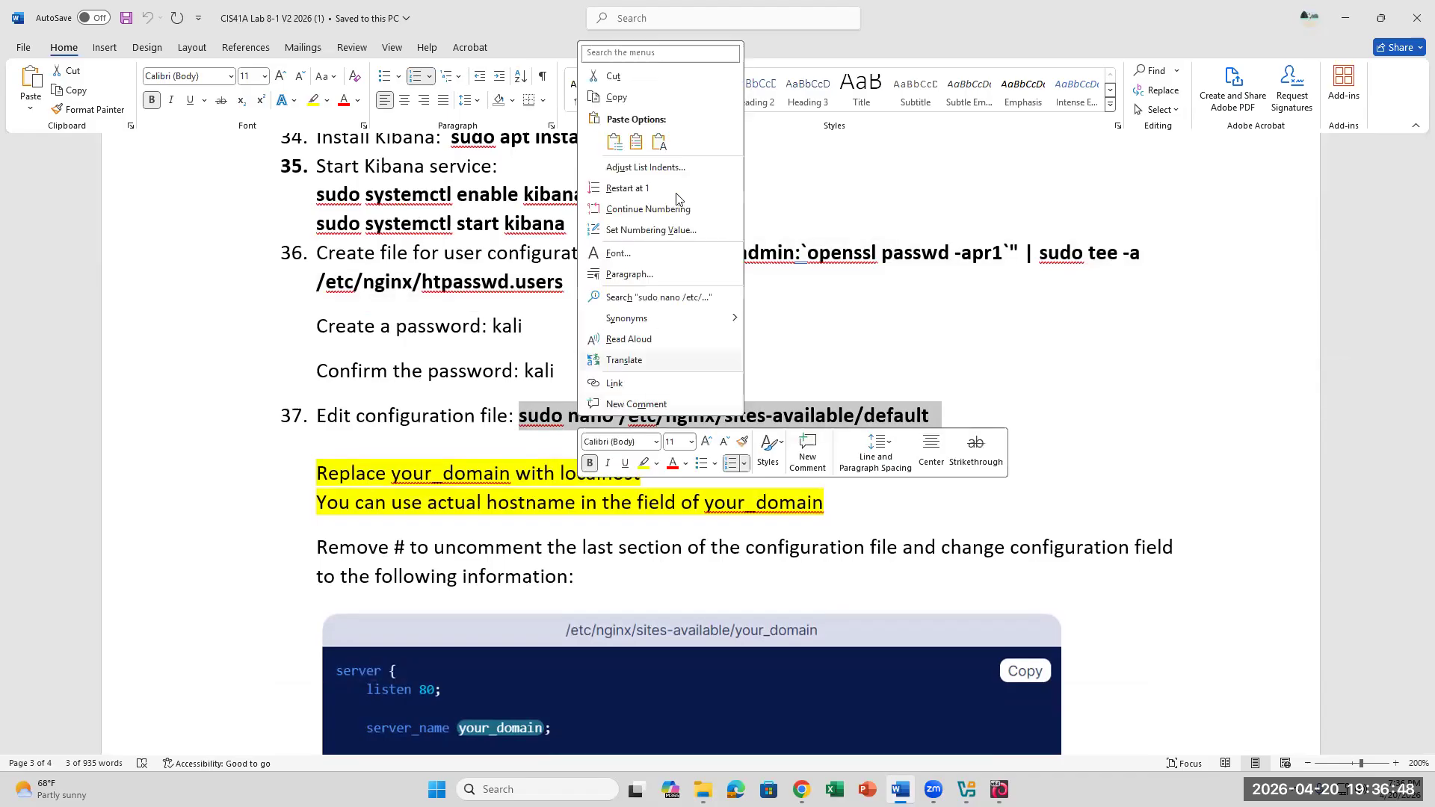
left_click(657, 99)
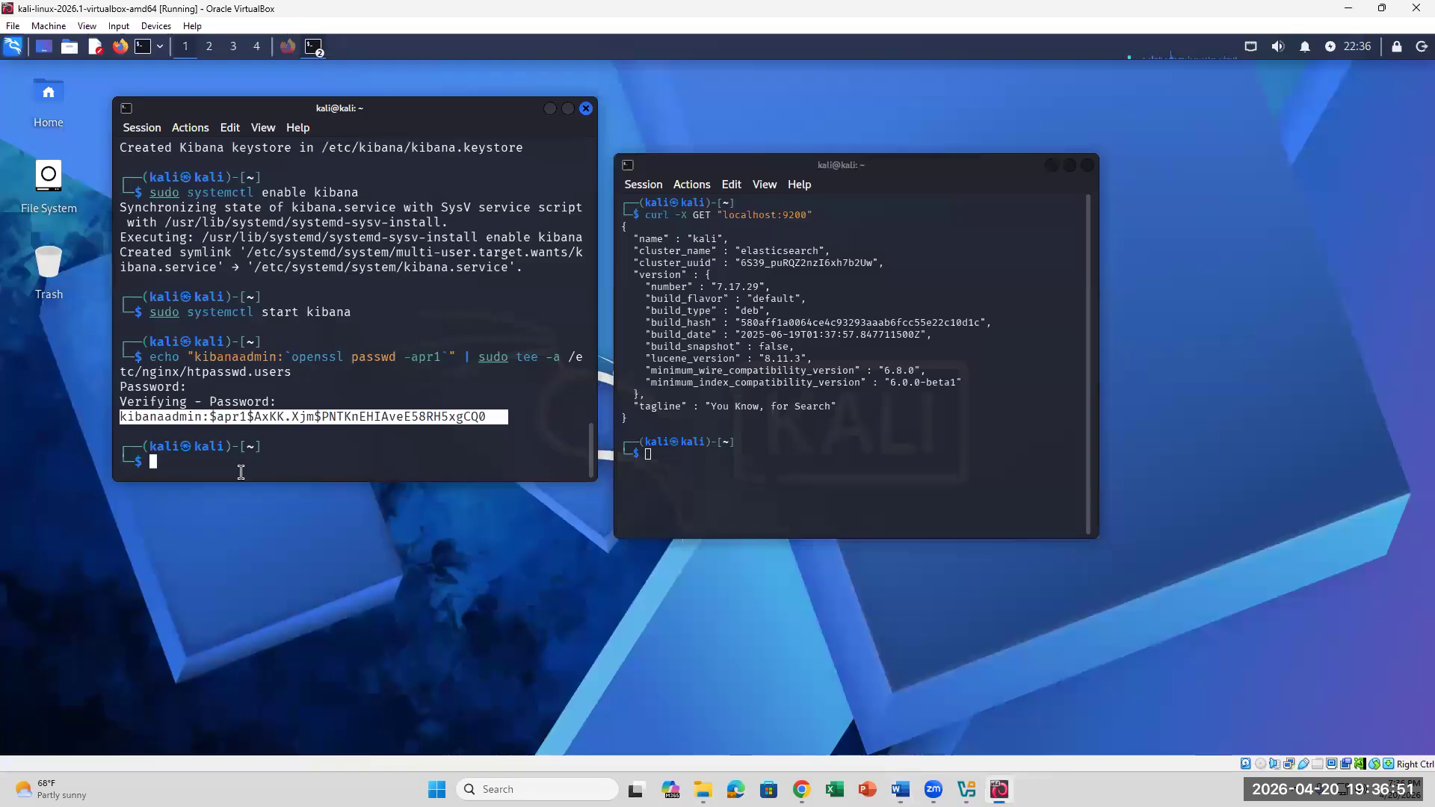
right_click(239, 461)
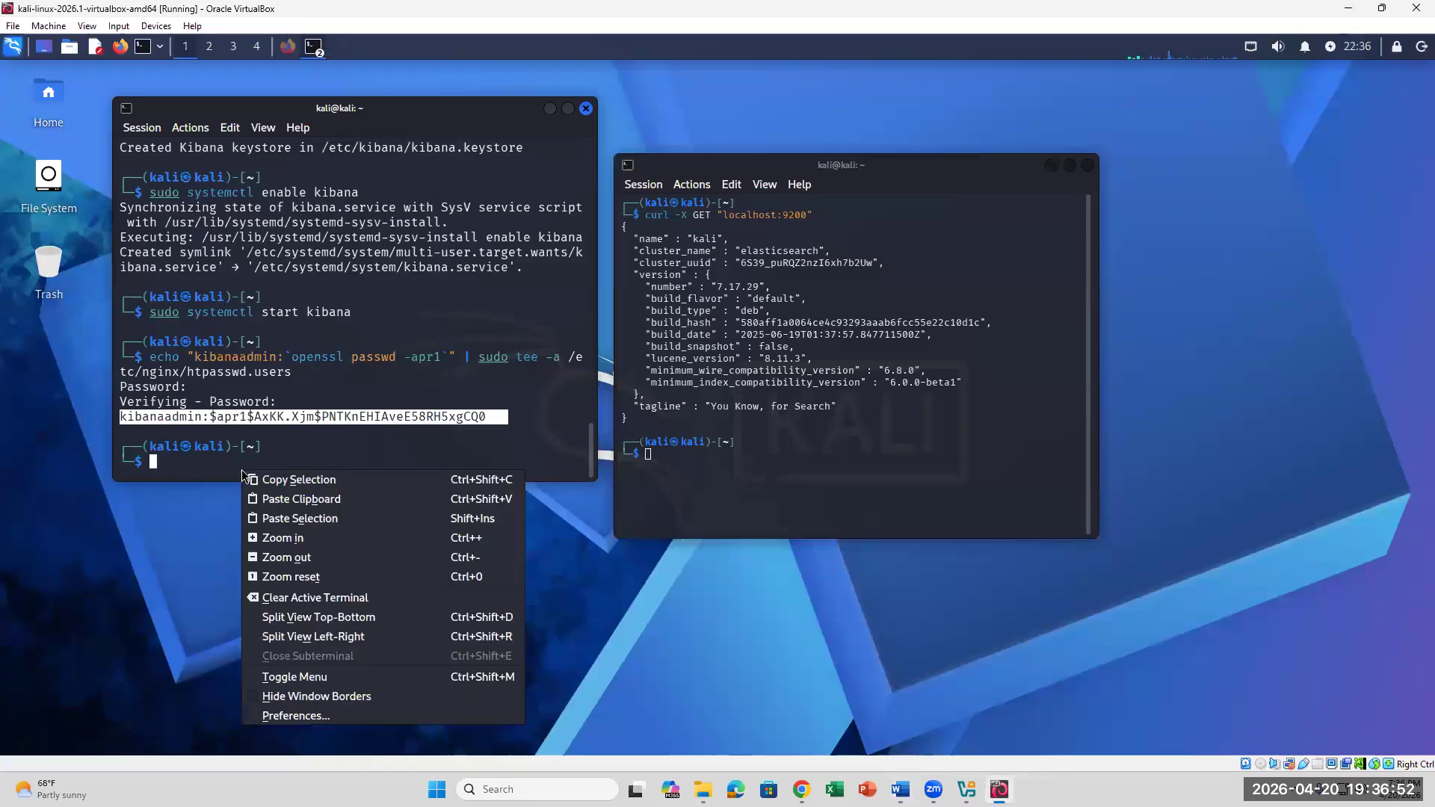
left_click(308, 496)
key("Return")
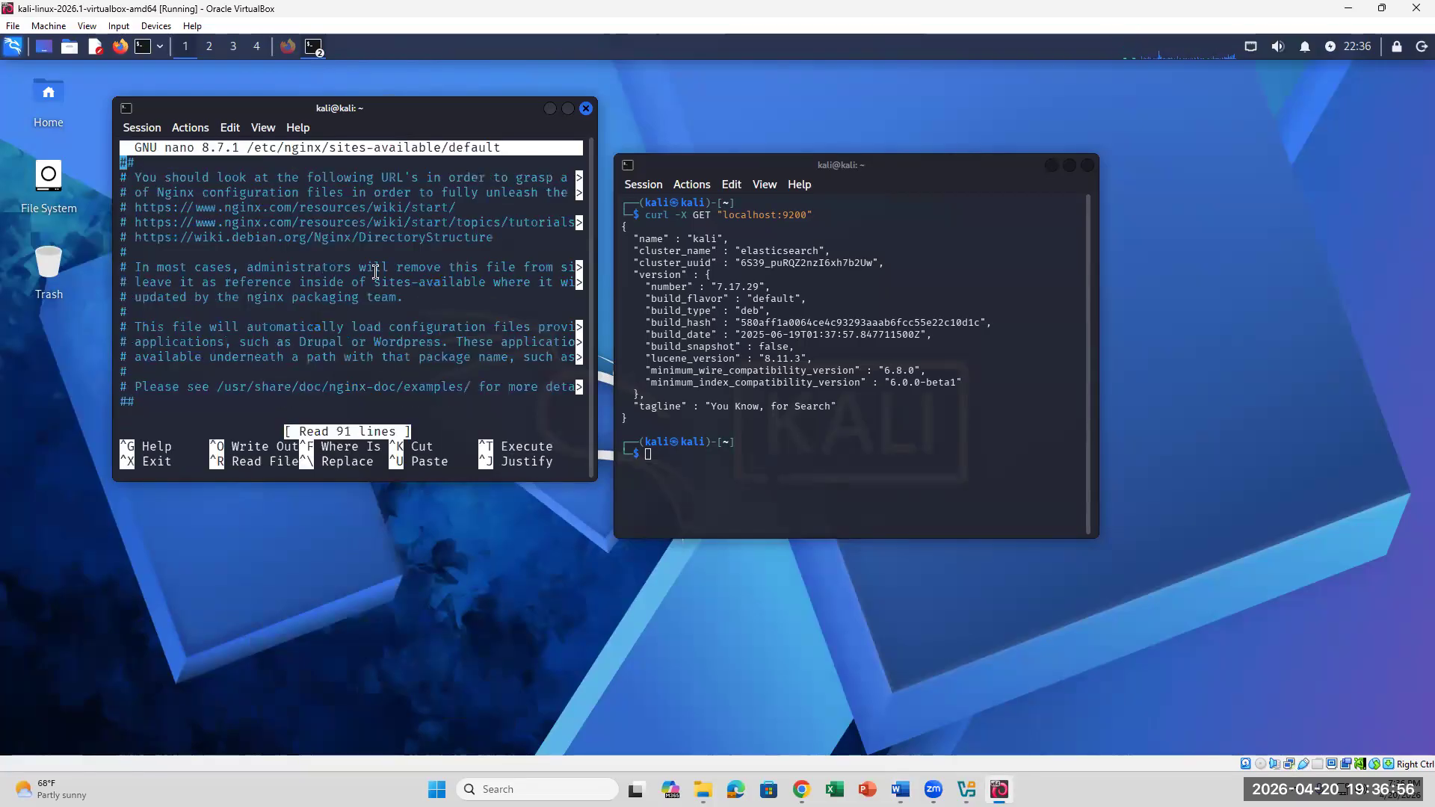
Close the Kali VM's second terminal and review the configuration edit instructions of step 37 in Word
left_click(1087, 172)
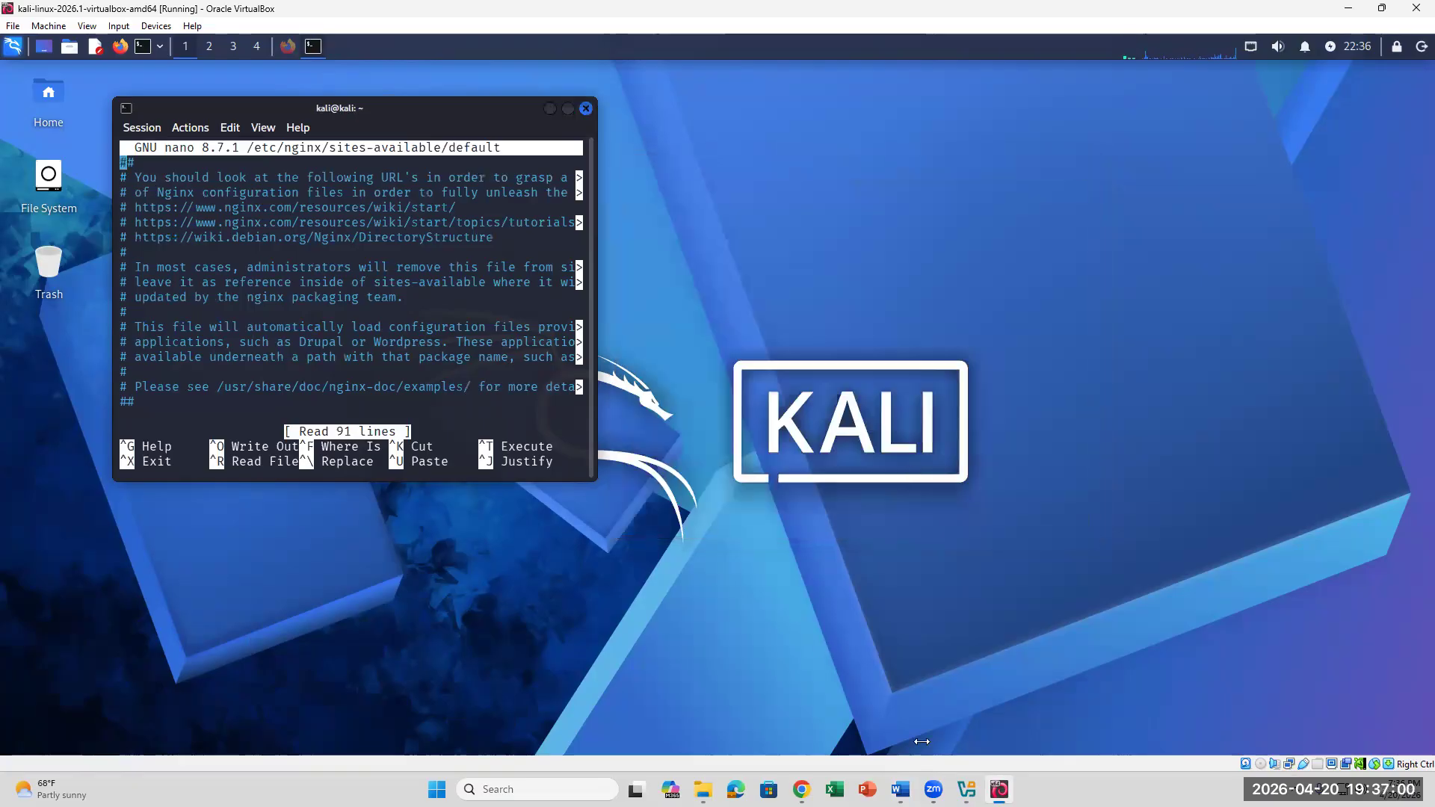
key("alt+Tab")
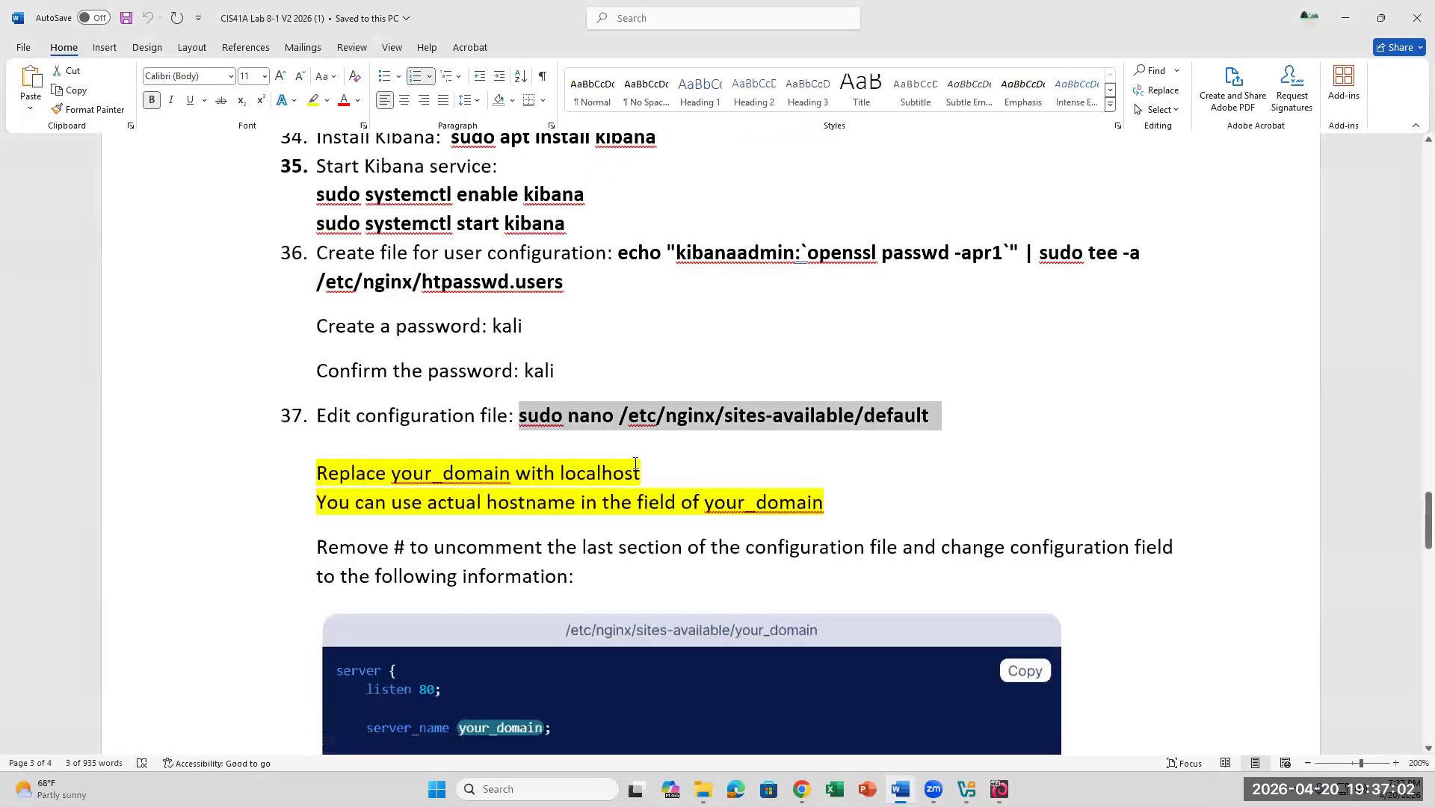
scroll(636, 463, "down", 3)
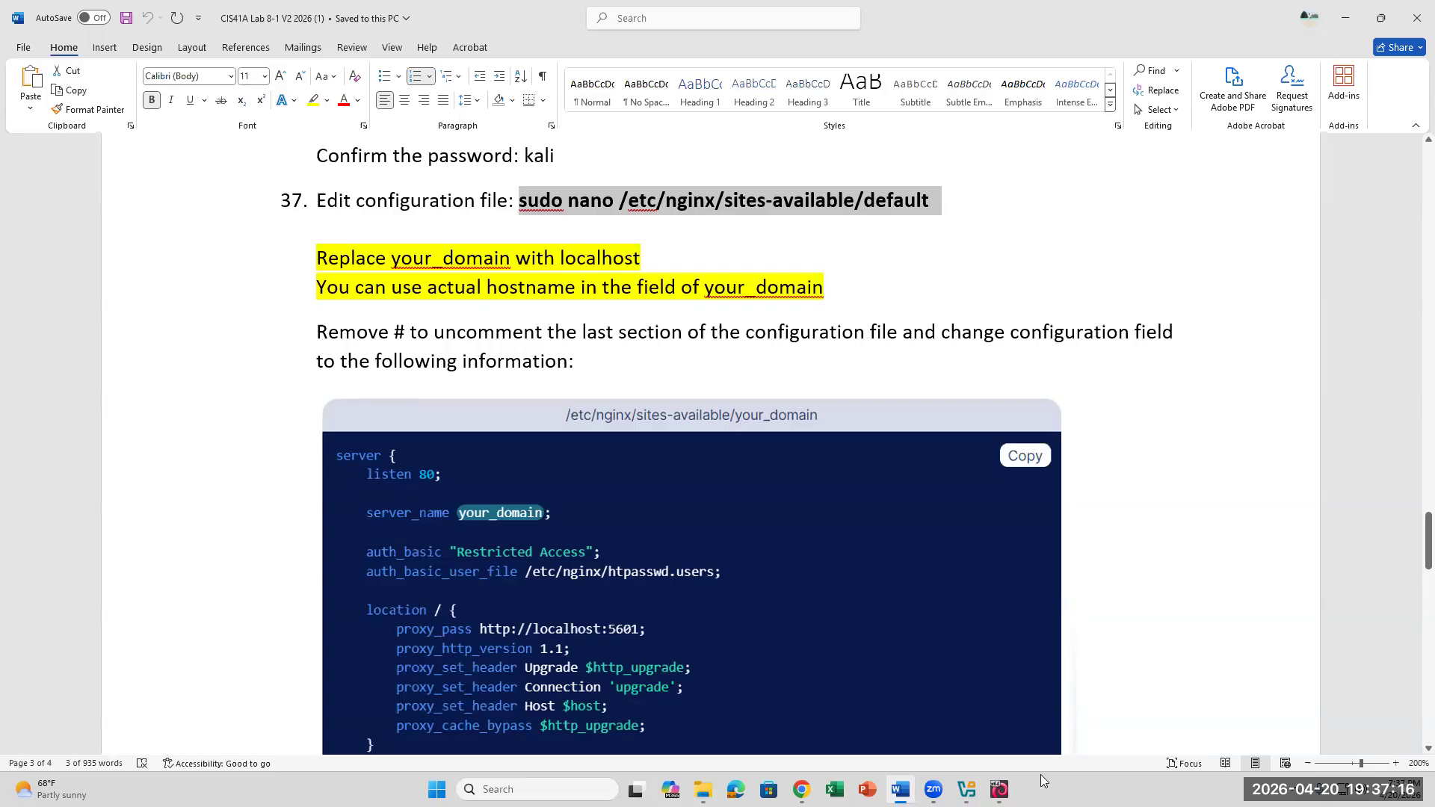
mouse_move(999, 789)
left_click(1000, 788)
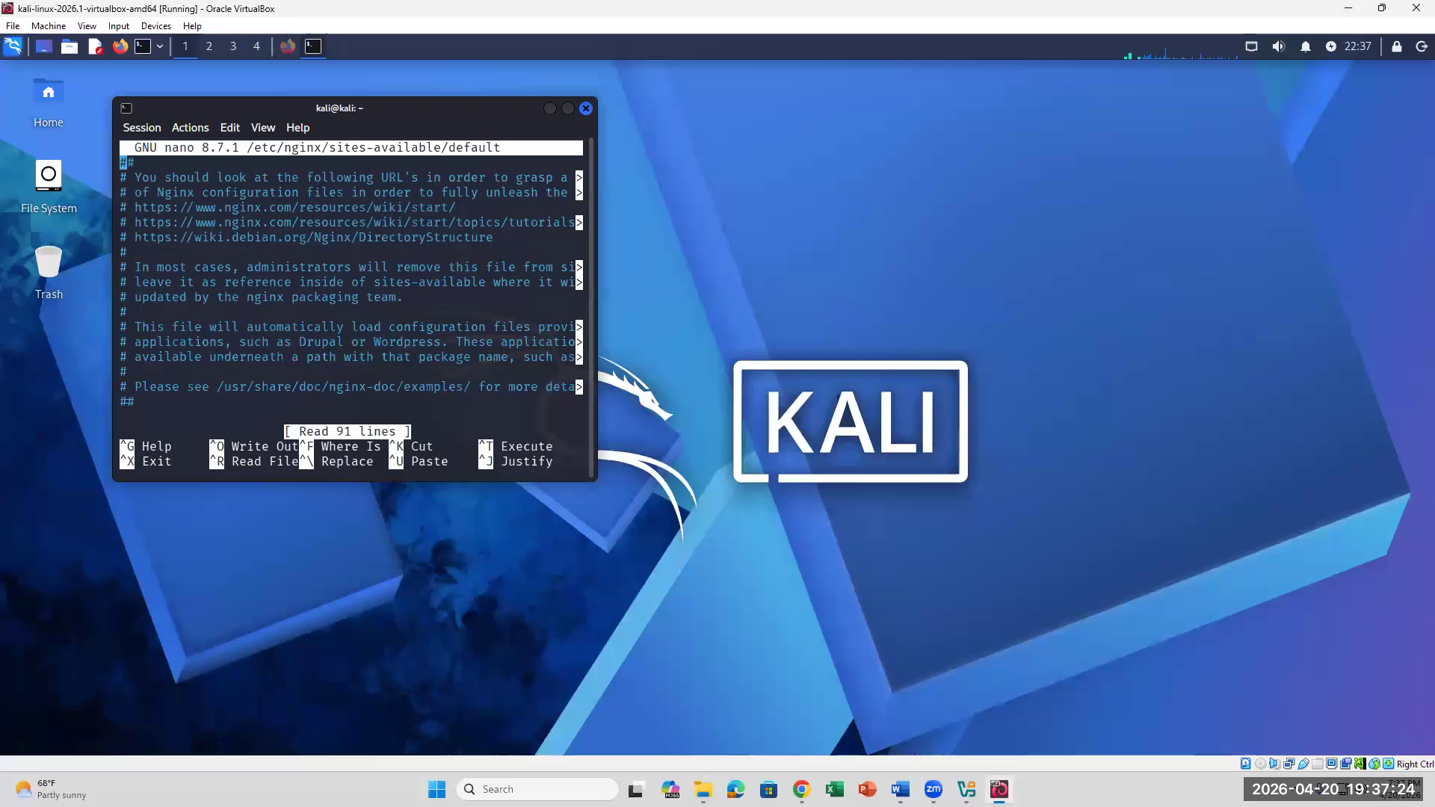
Go to the server block in /etc/nginx/sites-available/default by searching for server in nano
key("Down")
key("Down")
key("Down")
key("Down")
key("Down")
key("Down")
key("Down")
key("Down")
key("Down")
key("Down")
key("Down")
key("Down")
key("Down")
key("Down")
key("Down")
key("Down")
key("Down")
key("Down")
key("Down")
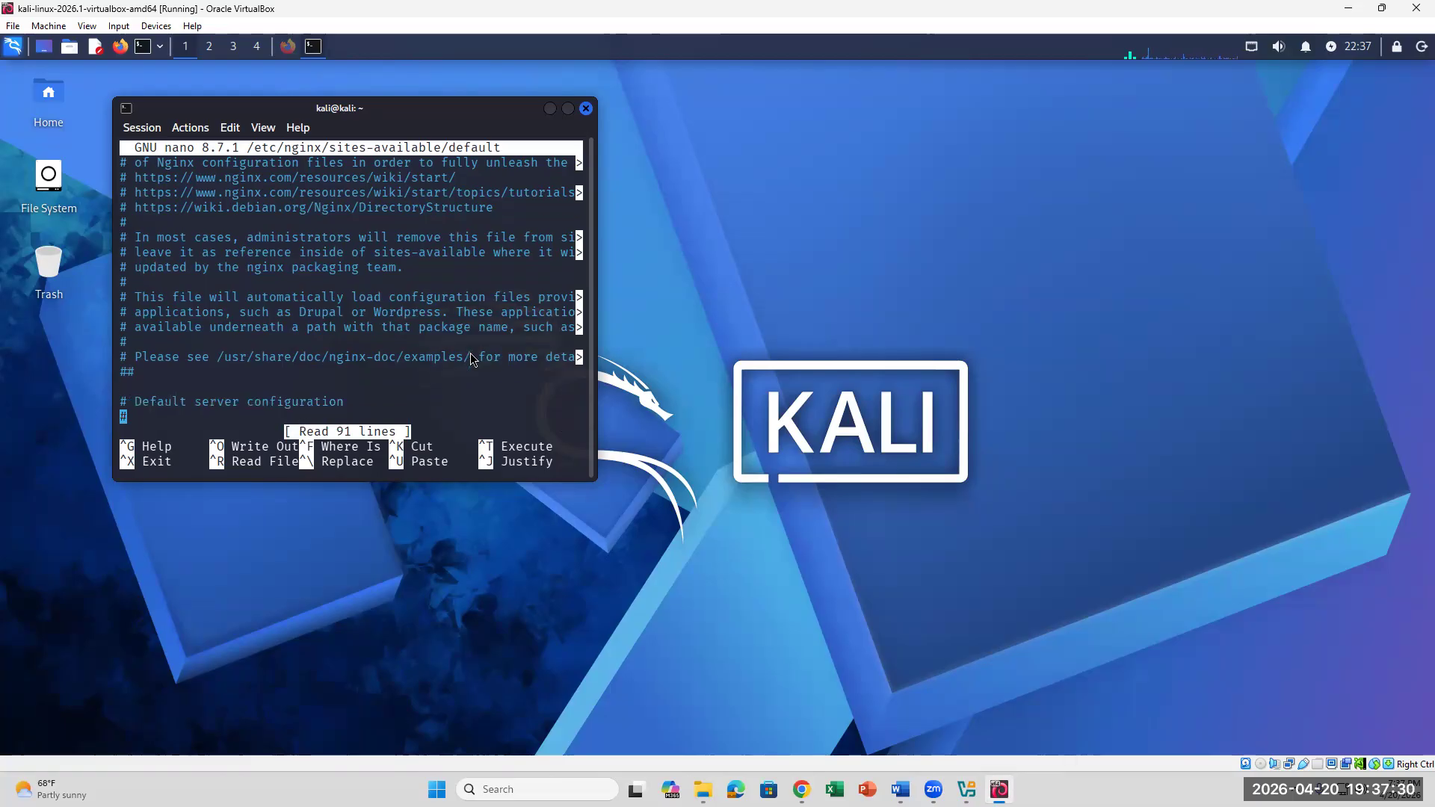
key("ctrl+w")
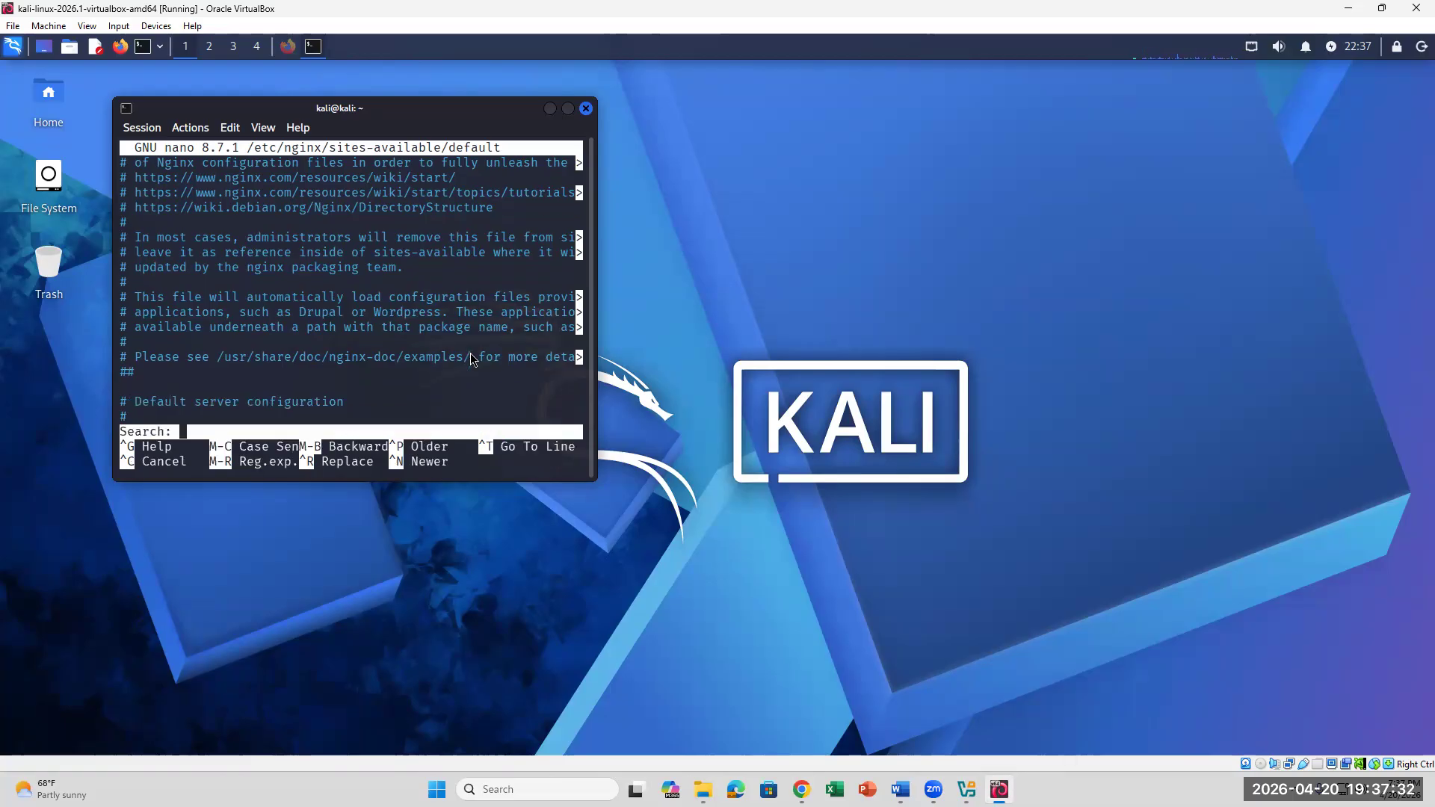
type("server")
key("Return")
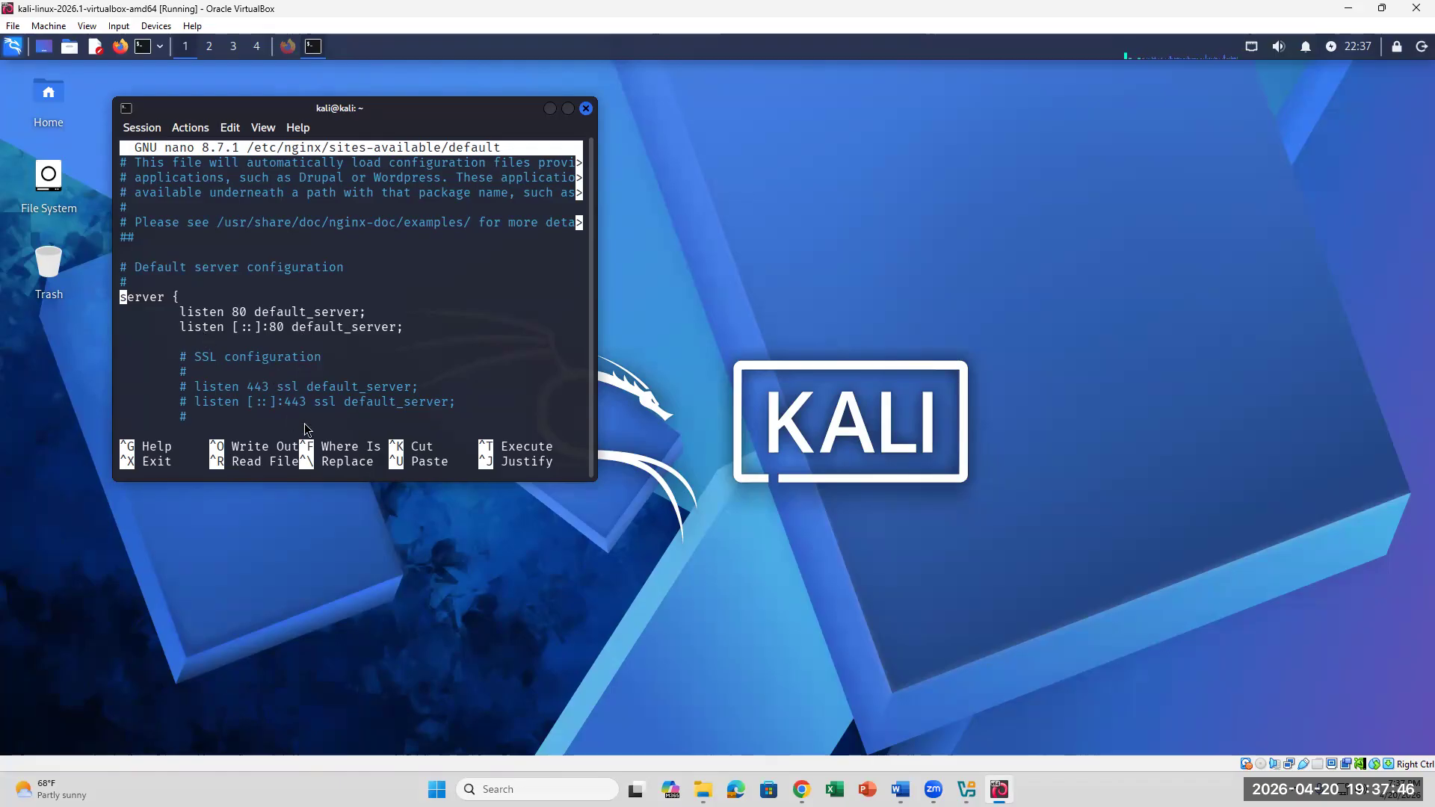
Review step 37's sample server block and the localhost replacement instruction in Word, then return to nano in the Kali VM
left_click(900, 789)
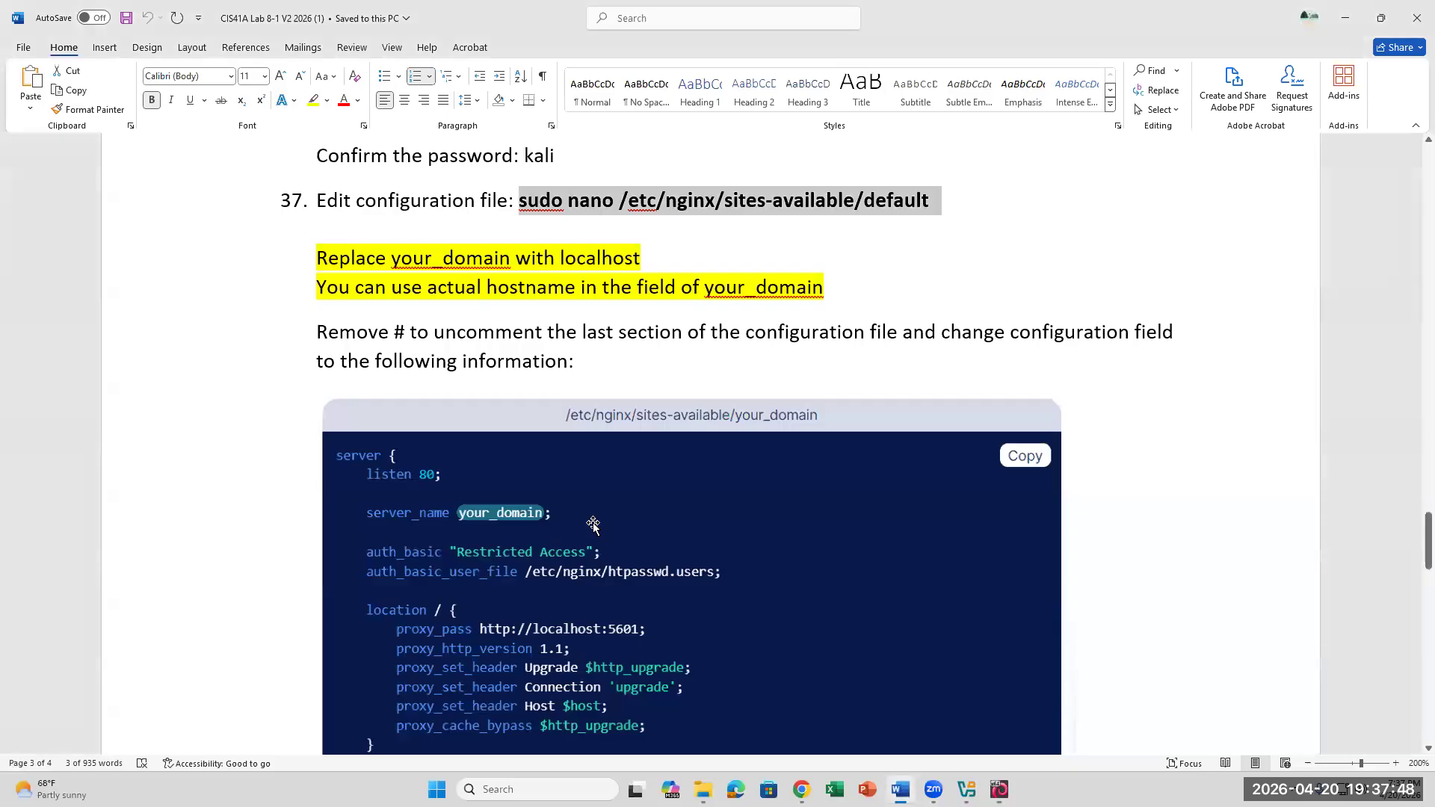
scroll(592, 525, "down", 2)
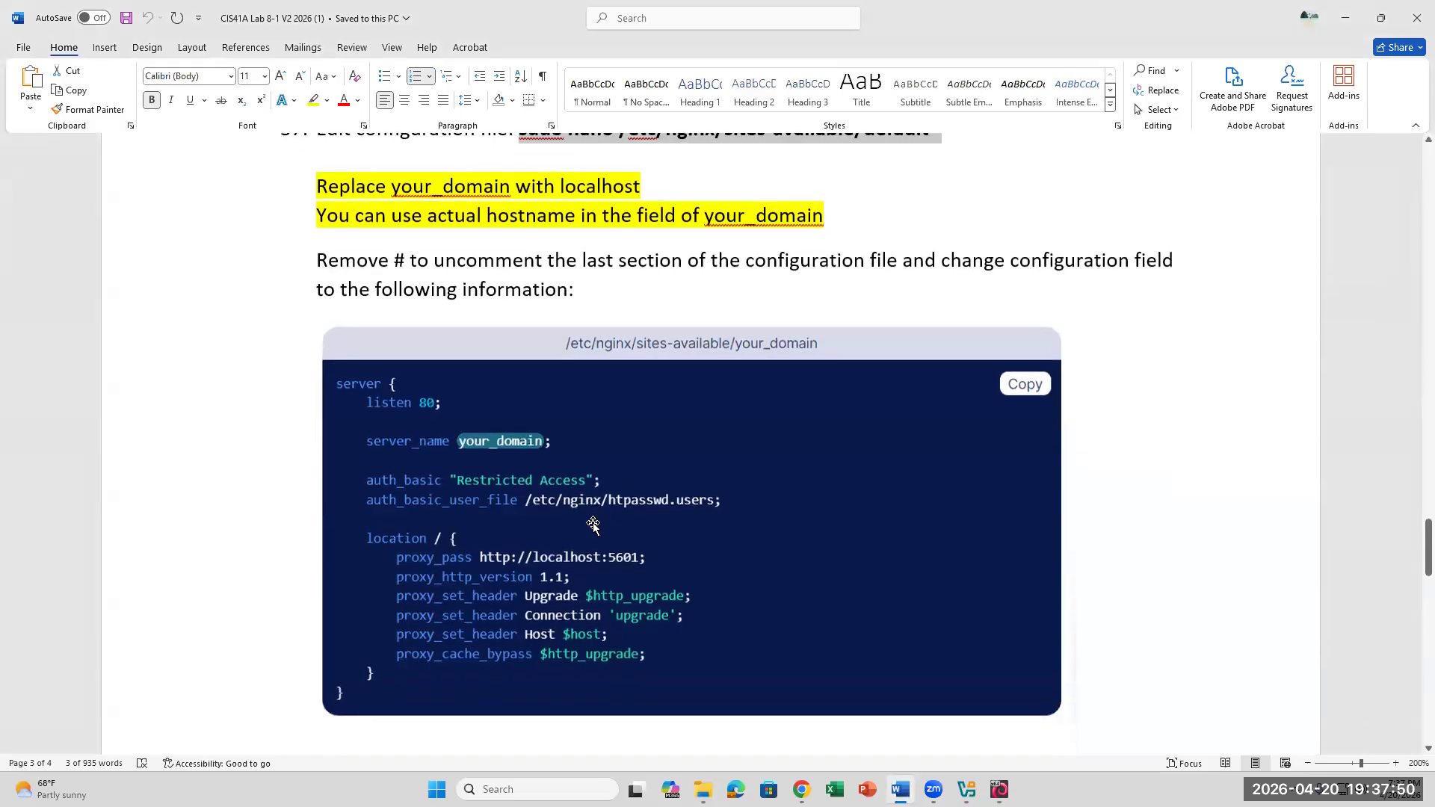
scroll(593, 526, "down", 2)
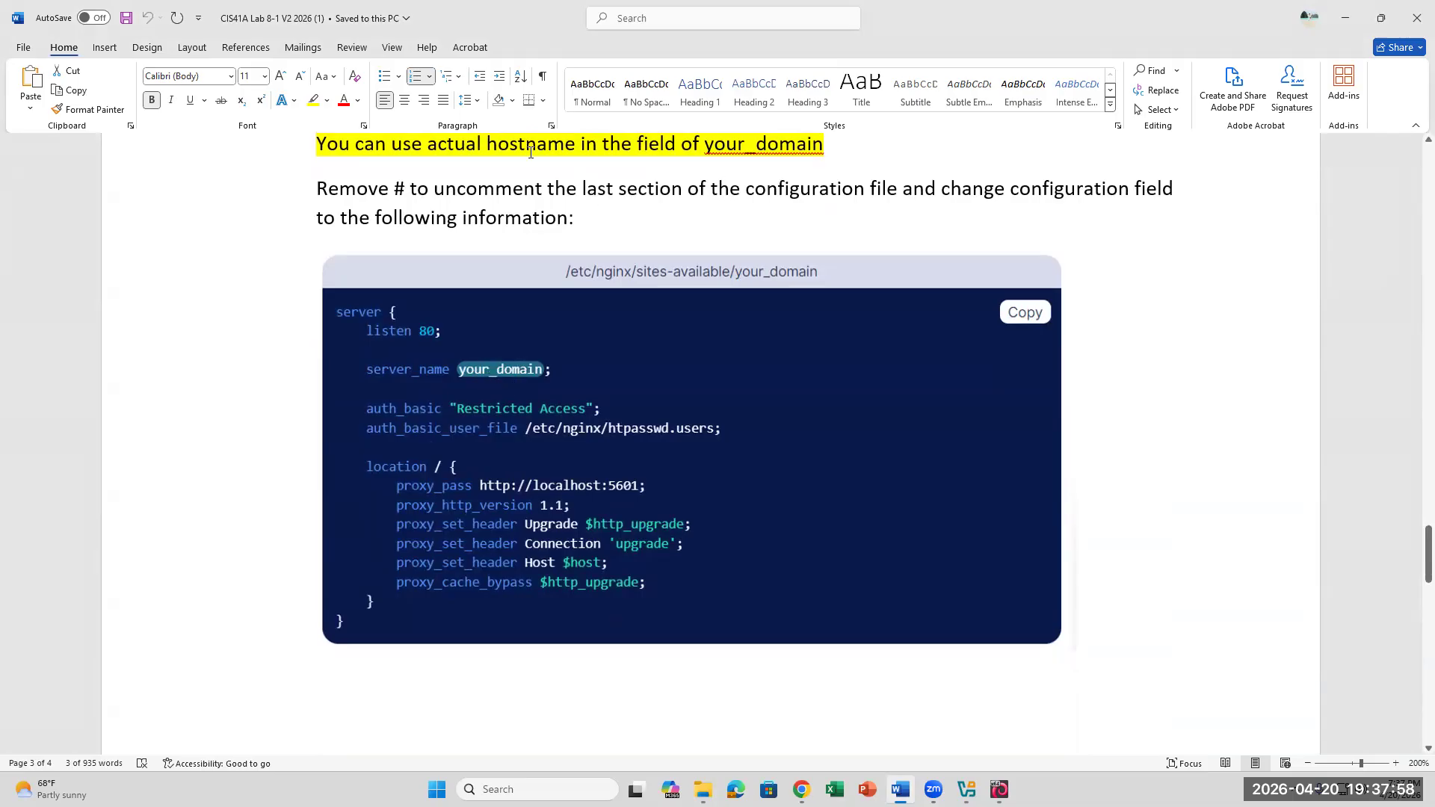
scroll(547, 253, "up", 2)
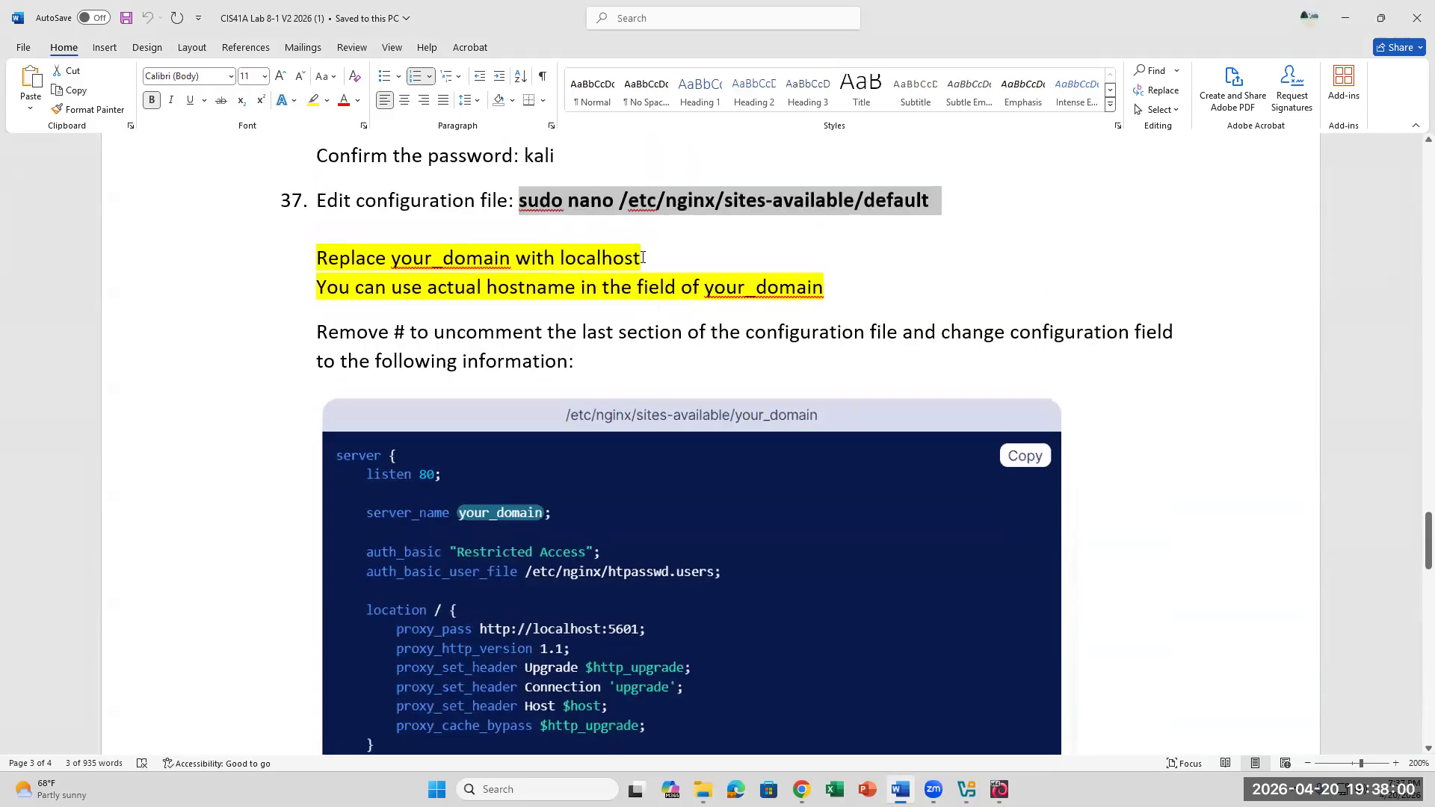
left_click_drag(644, 258, 566, 259)
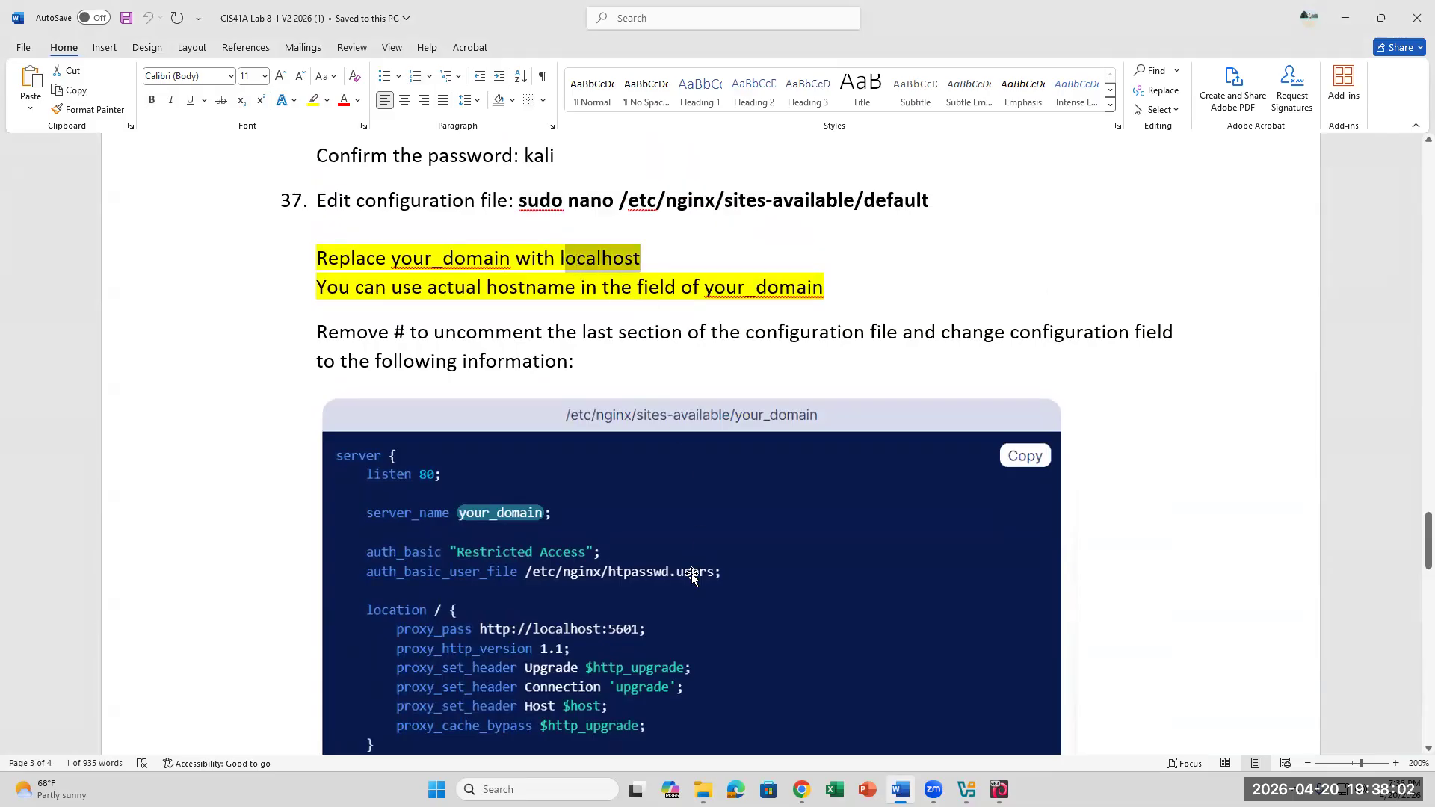
scroll(693, 572, "down", 1)
scroll(692, 572, "down", 1)
left_click(999, 789)
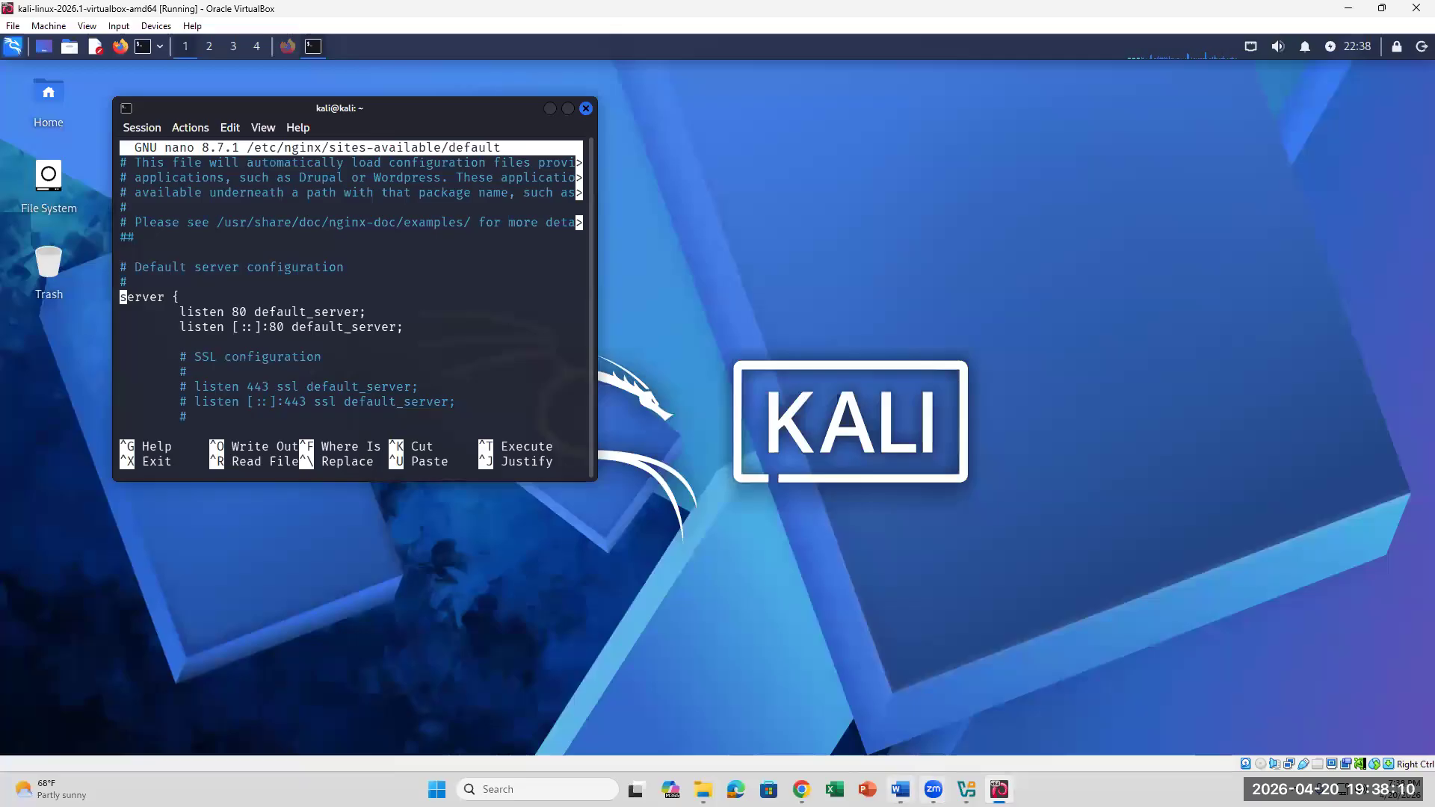
Check step 37's sample server block in Word, then examine the default server block in nano down through the PHP FastCGI section
mouse_move(900, 789)
left_click(898, 736)
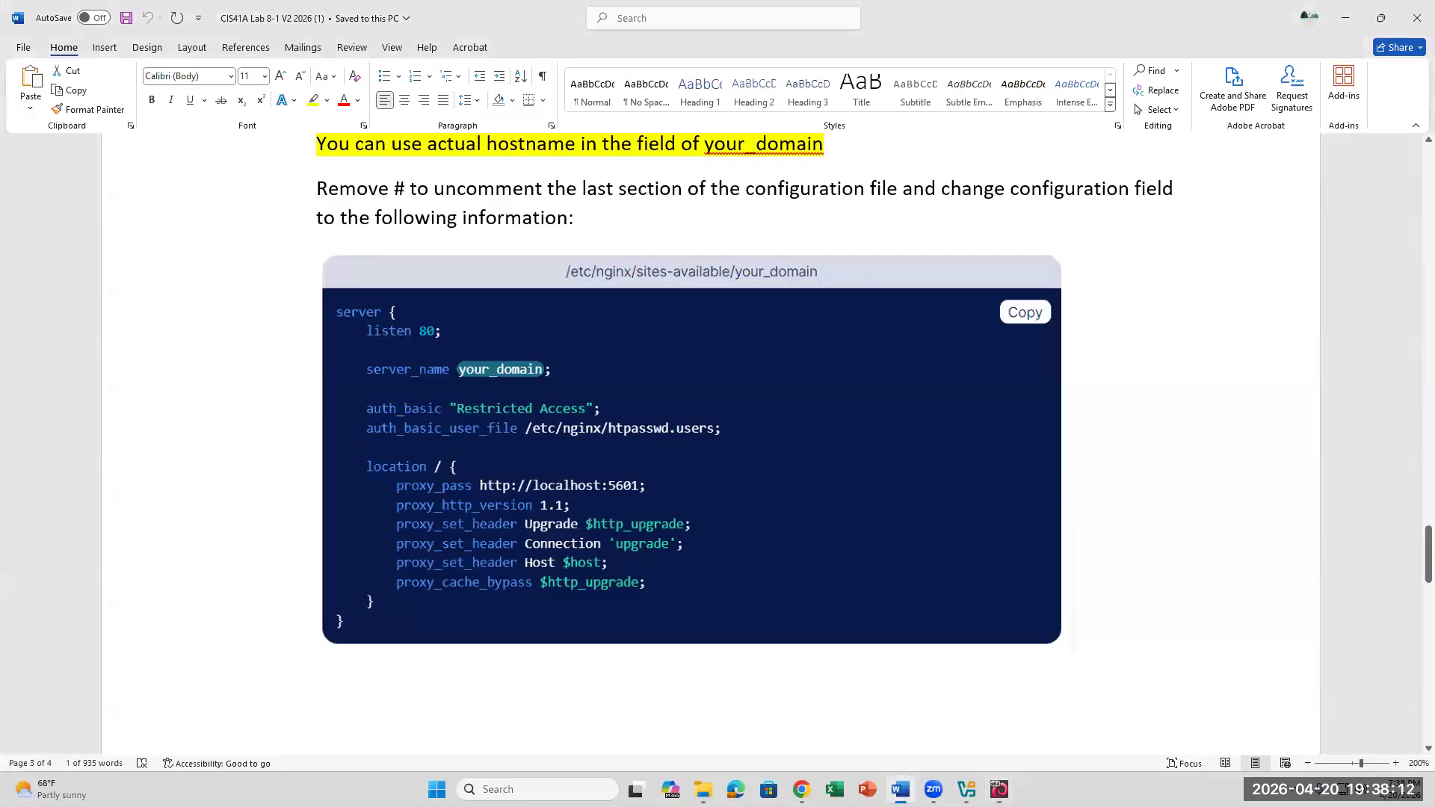
left_click(899, 789)
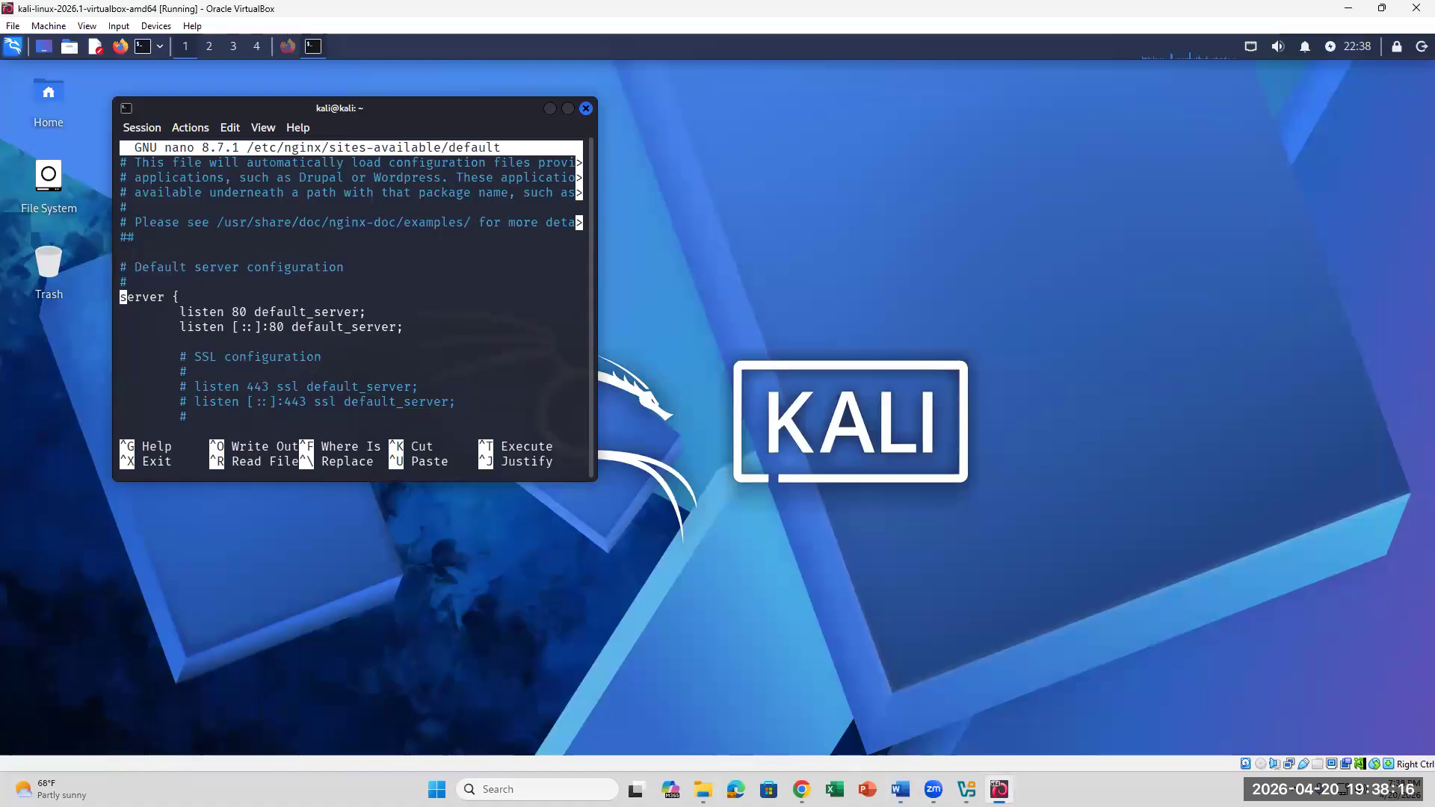
key("Down")
key("Down")
key("Down")
key("Down")
key("Down")
key("Down")
key("Down")
key("Down")
key("Down")
key("Down")
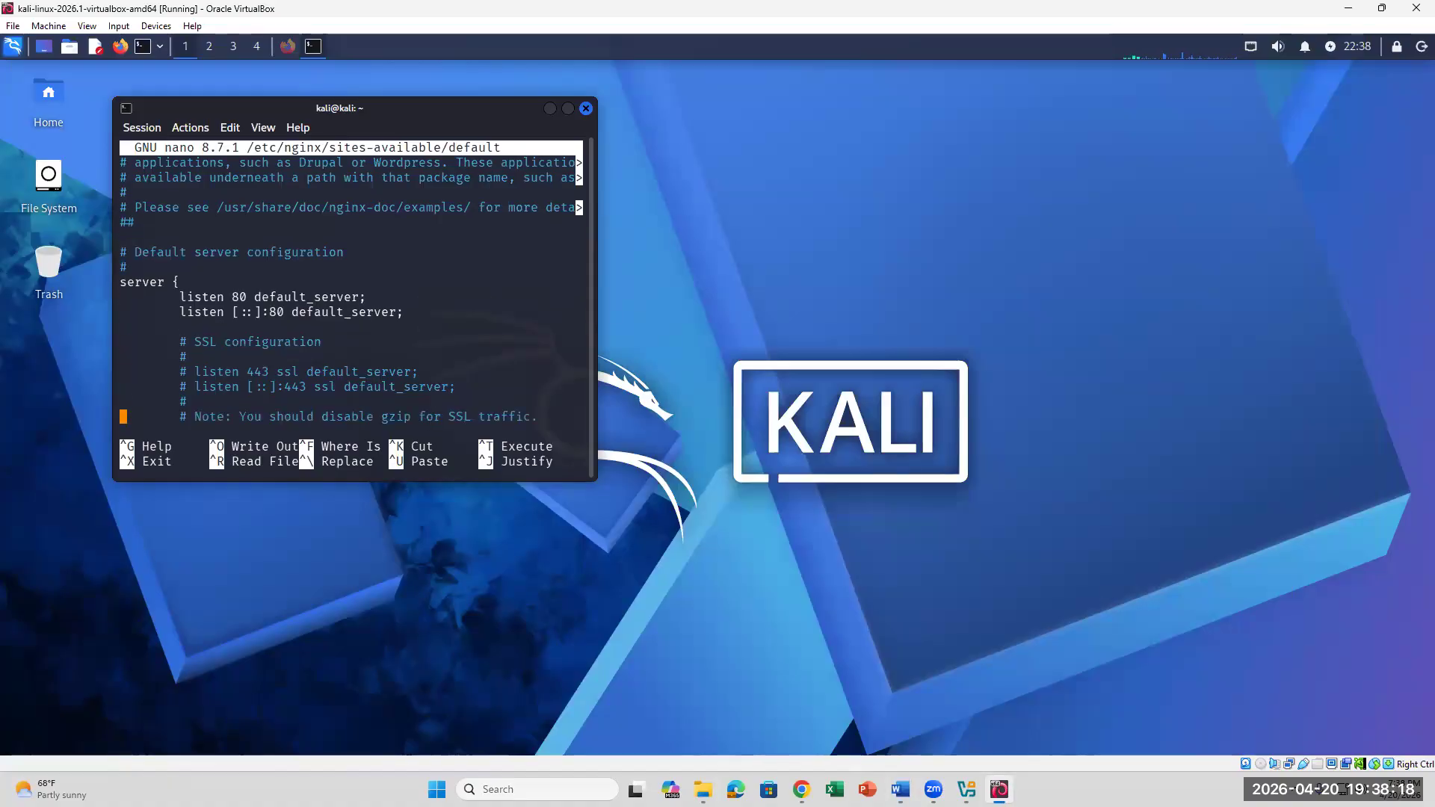
key("Down")
key("Down")
key("Down")
key("Down")
key("Down")
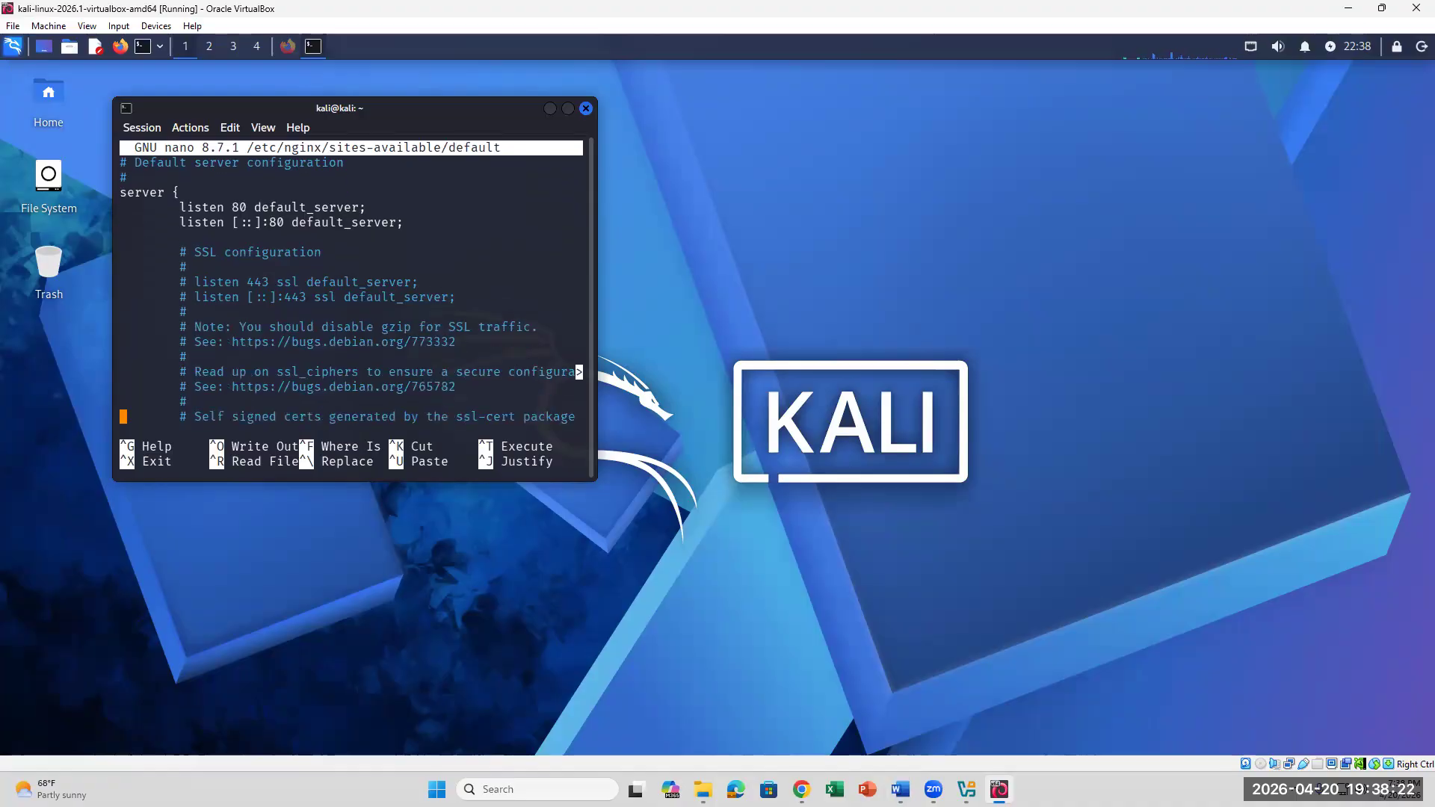
key("Down")
key("Down")
key("Down")
key("Down")
key("Down")
key("Down")
key("Down")
key("Down")
key("Down")
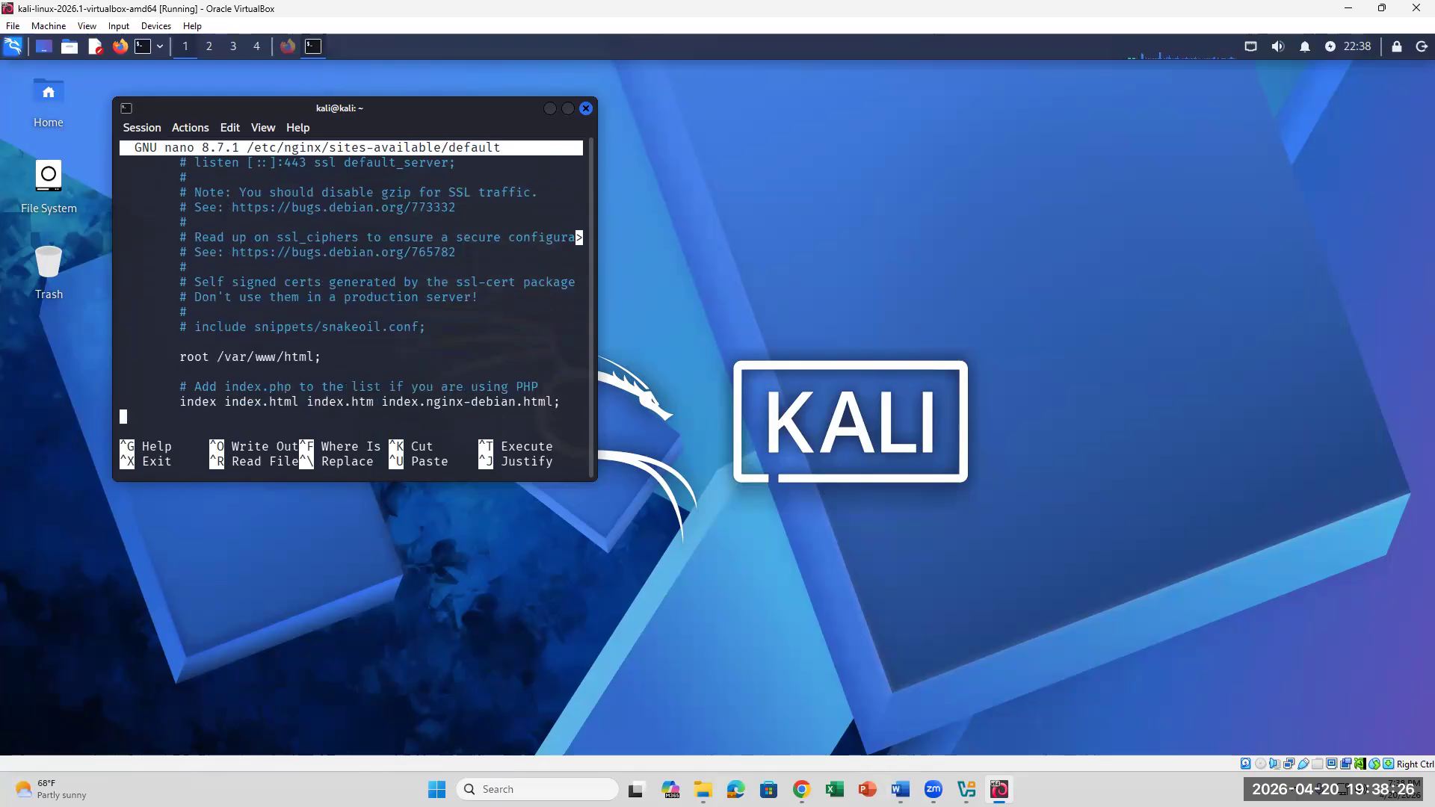
key("Down")
key("Down")
key("Down")
key("Down")
key("Down")
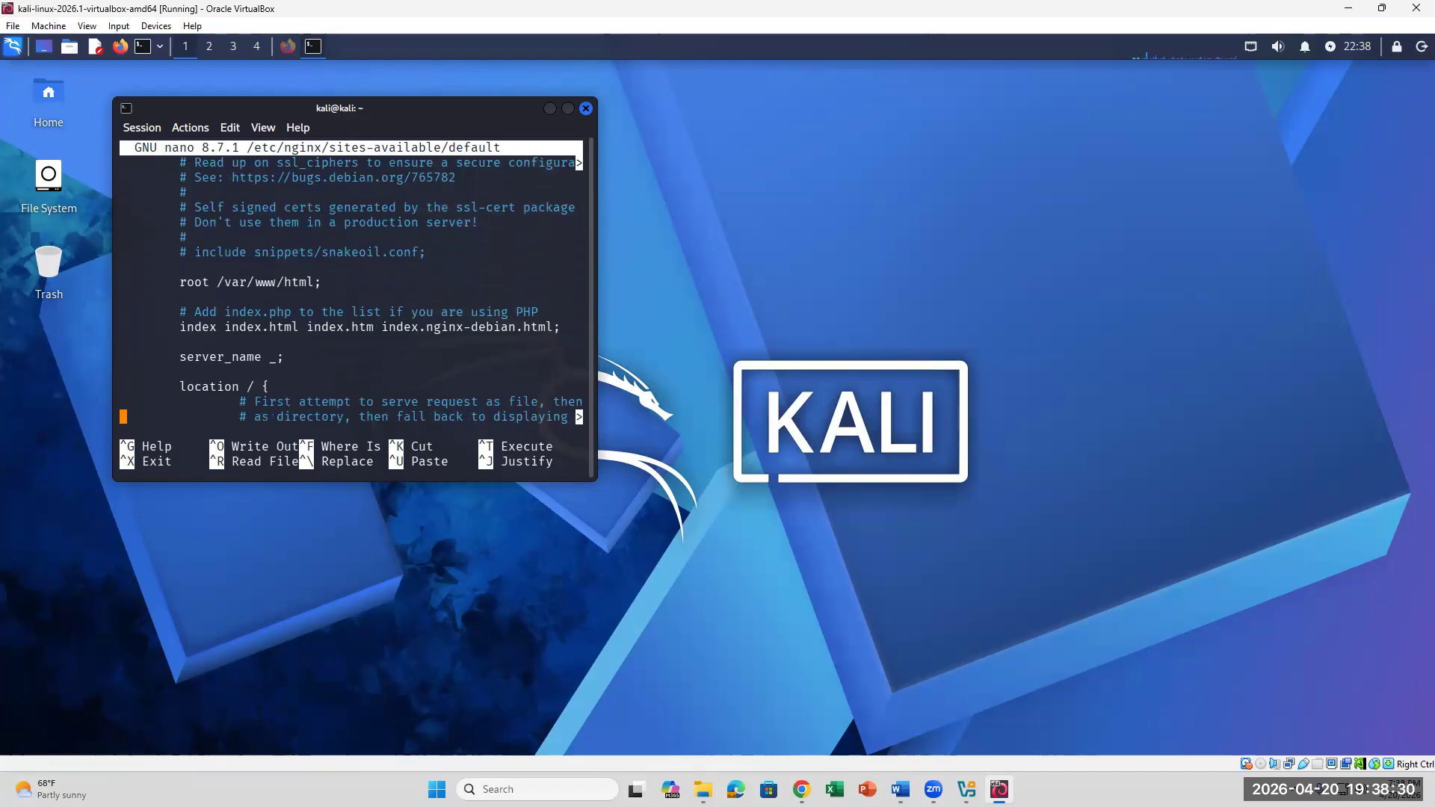
key("Down")
key("Down")
key("Down")
key("Down")
key("Down")
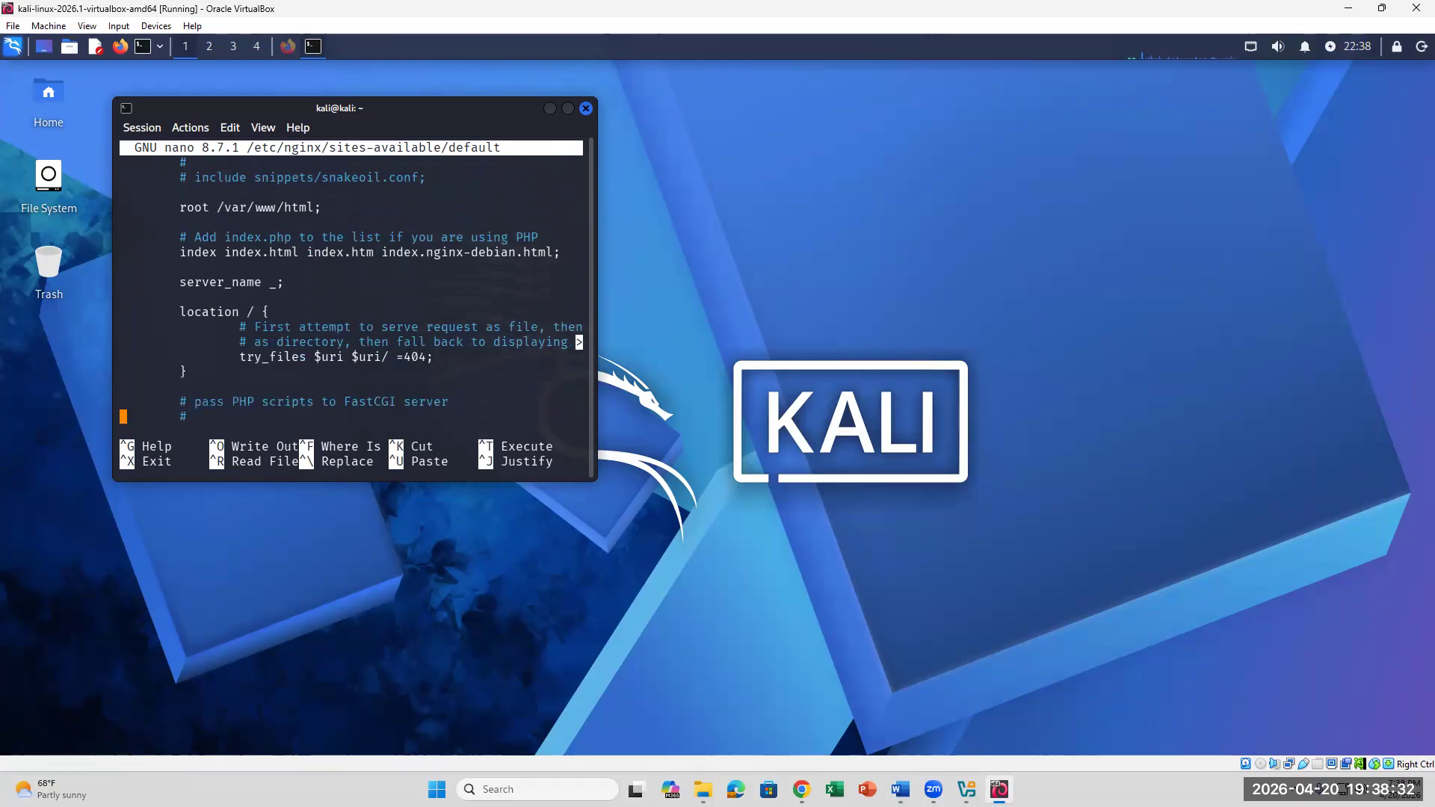
key("Down")
key("Down")
key("Down")
key("Down")
key("Down")
key("Down")
key("Down")
key("Down")
key("Down")
key("Down")
key("Down")
key("Down")
key("Down")
key("Down")
key("Down")
key("Down")
key("Down")
key("Down")
Go back up in nano to the blank line below root /var/www/html and examine the index, server_name and location / entries
key("Up")
key("Up")
key("Up")
key("Up")
key("Up")
key("Up")
key("Up")
key("Up")
key("Up")
key("Up")
key("Up")
key("Up")
key("Up")
key("Up")
key("Up")
key("Up")
key("Up")
key("Up")
key("Up")
key("Up")
key("Up")
key("Up")
key("Up")
key("Up")
key("Up")
key("Up")
key("Up")
key("Up")
key("Up")
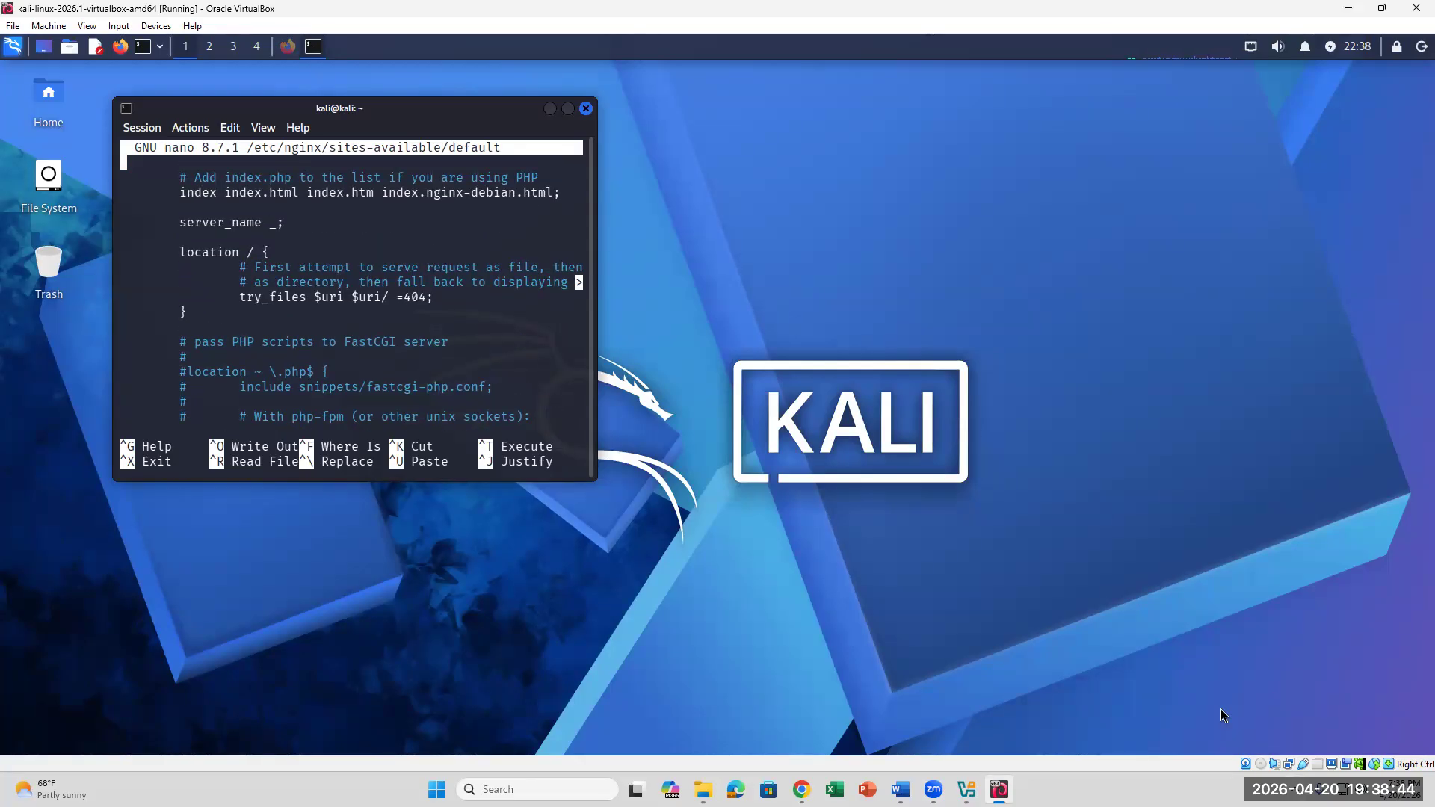
Recheck the sample server block in Word and compare it with the server_name, location / and fastcgi_pass lines in nano
left_click(900, 789)
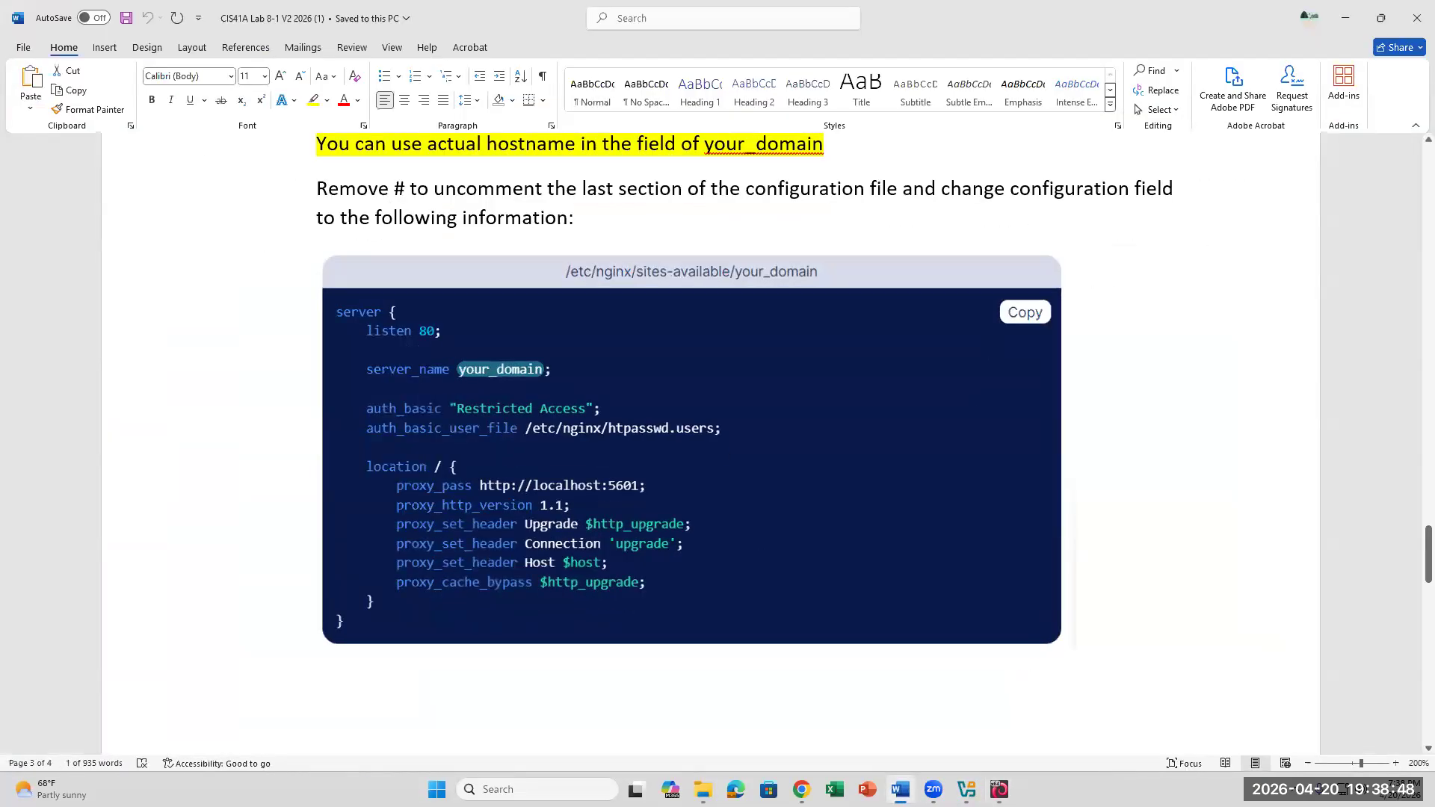
left_click(900, 789)
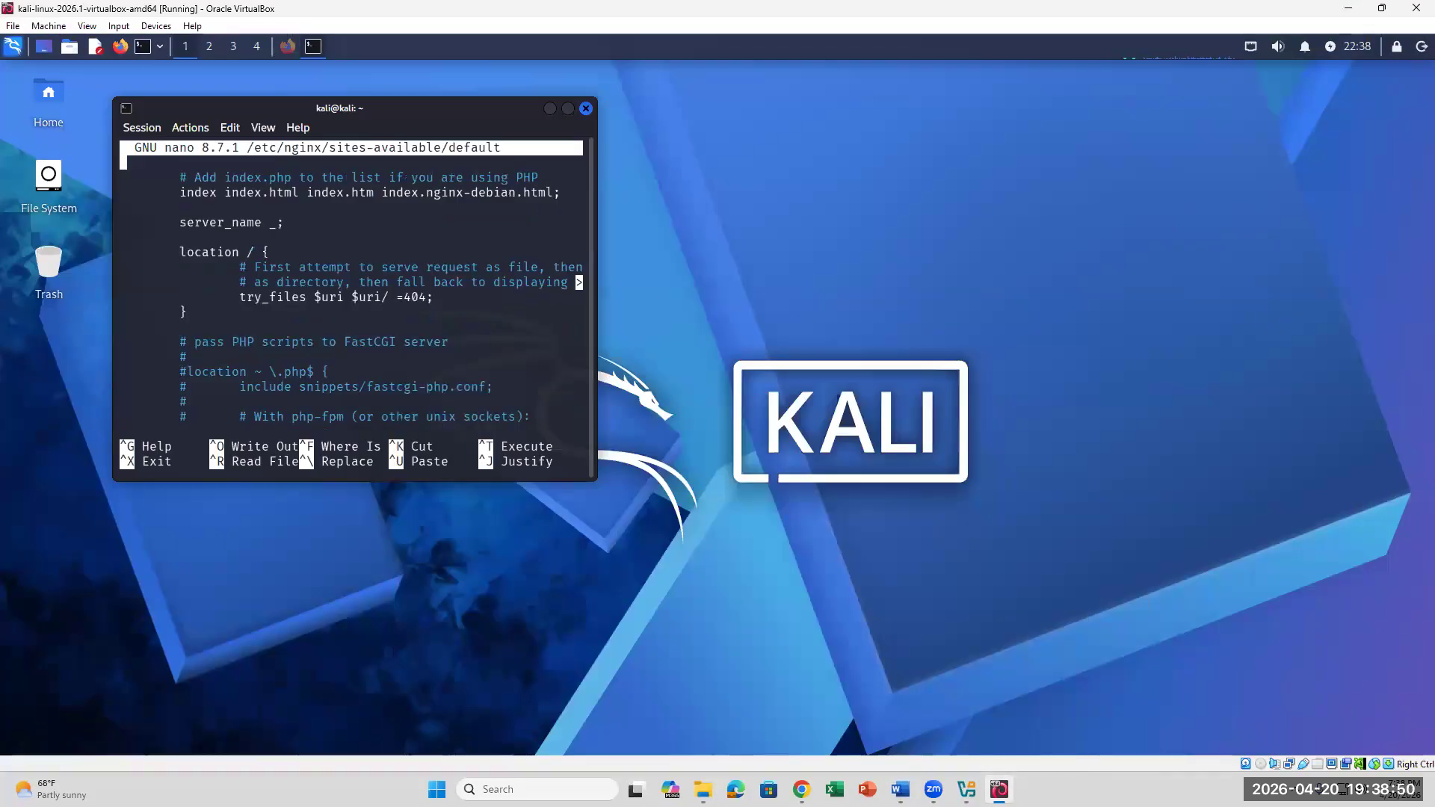
key("Down")
key("Down")
key("Down")
key("Down")
key("Down")
key("Down")
key("Down")
key("Down")
key("Down")
key("Down")
key("Down")
key("Down")
key("Down")
key("Down")
key("Down")
key("Down")
key("Down")
key("Down")
key("Down")
key("Down")
key("Down")
key("Down")
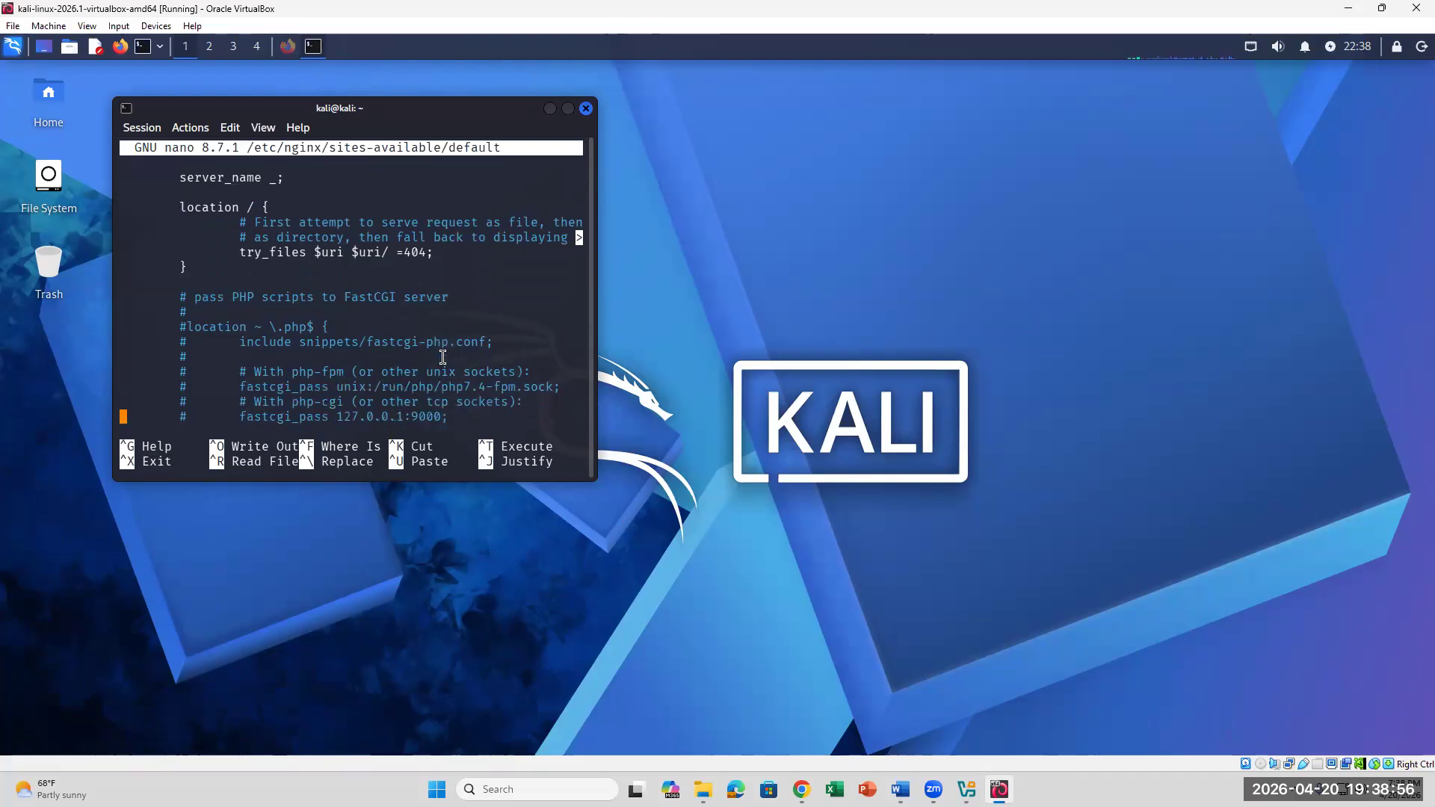
Examine the nginx configuration upward through the SSL comments and place the cursor on the opening server { line
key("Up")
key("Up")
key("Up")
key("Up")
key("Up")
key("Up")
key("Up")
key("Up")
key("Up")
key("Up")
key("Up")
key("Up")
key("Up")
key("Up")
key("Up")
key("Up")
key("Up")
key("Up")
key("Up")
key("Up")
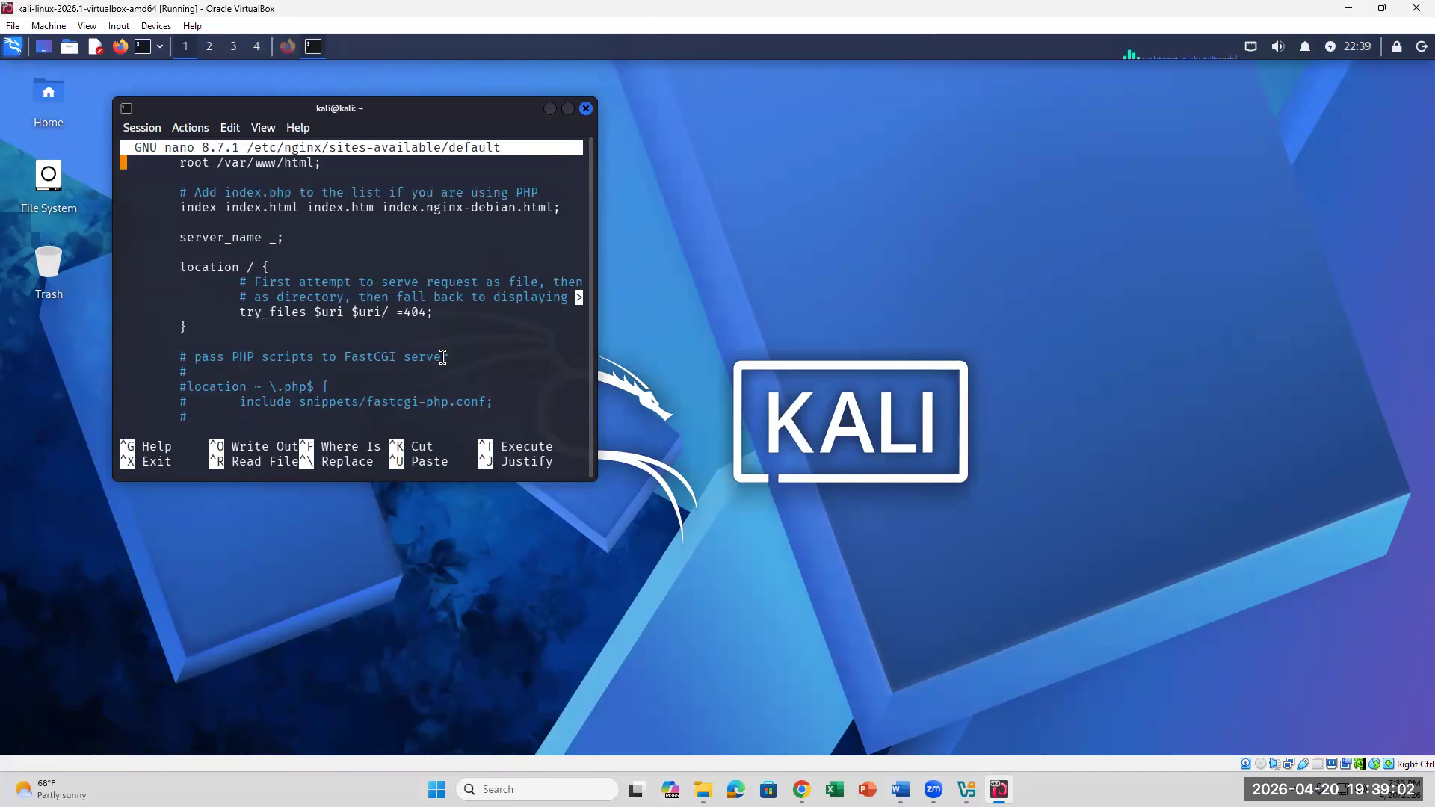
key("Up")
key("Up")
key("Up")
key("Up")
key("Up")
key("Up")
key("Up")
key("Up")
key("Up")
key("Up")
key("Up")
key("Up")
key("Up")
key("Up")
key("Up")
key("Up")
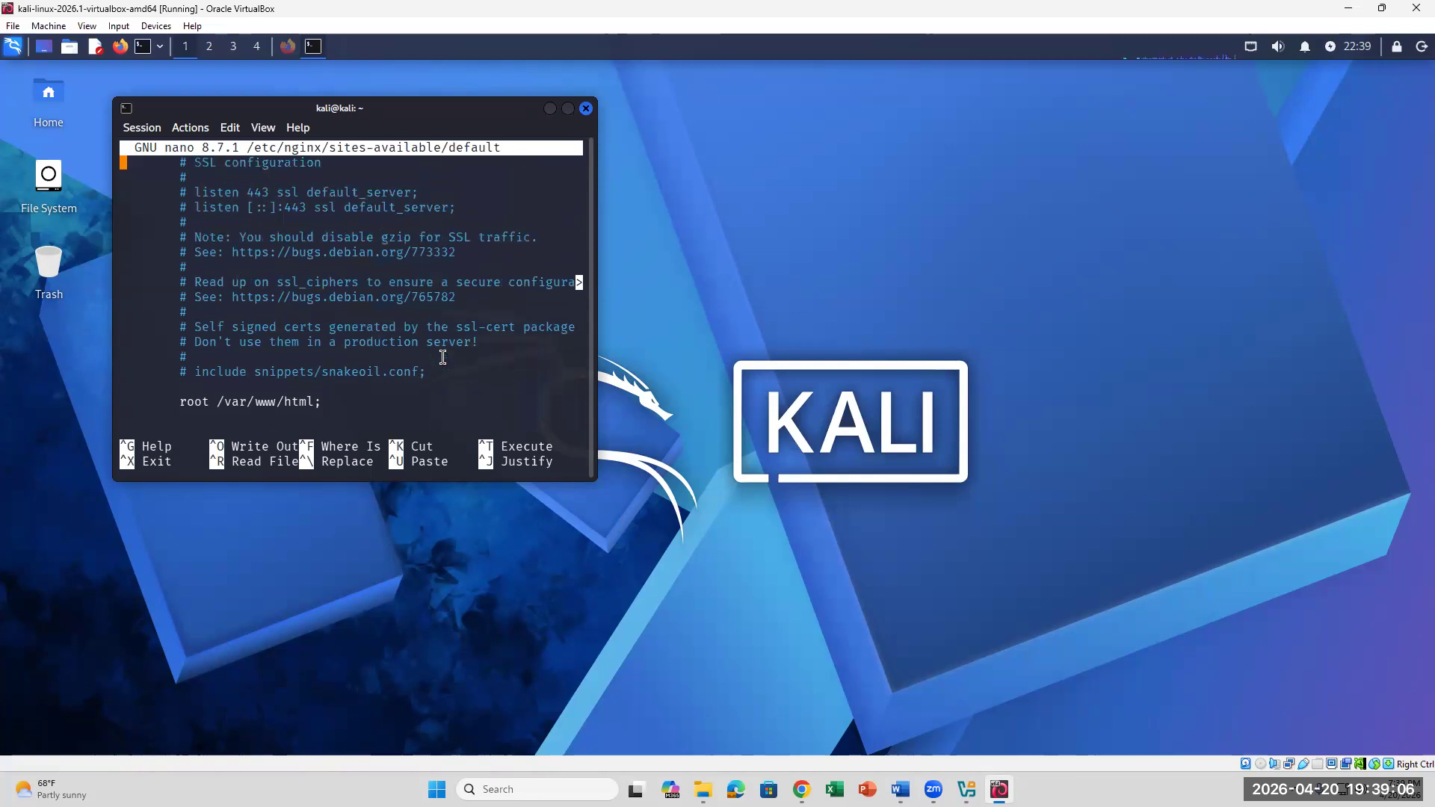
key("Up")
key("Up")
key("Up")
key("Up")
key("Up")
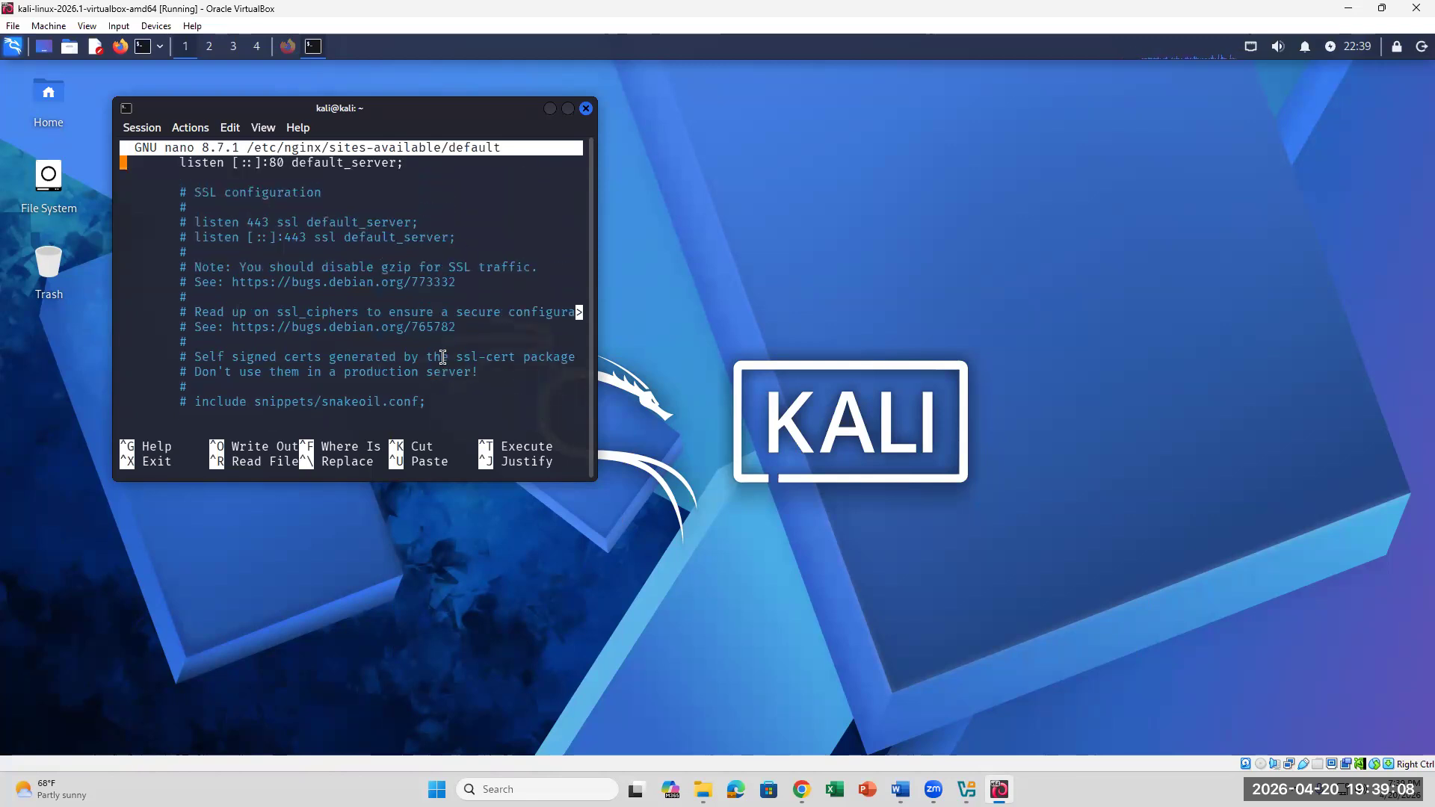
key("Down")
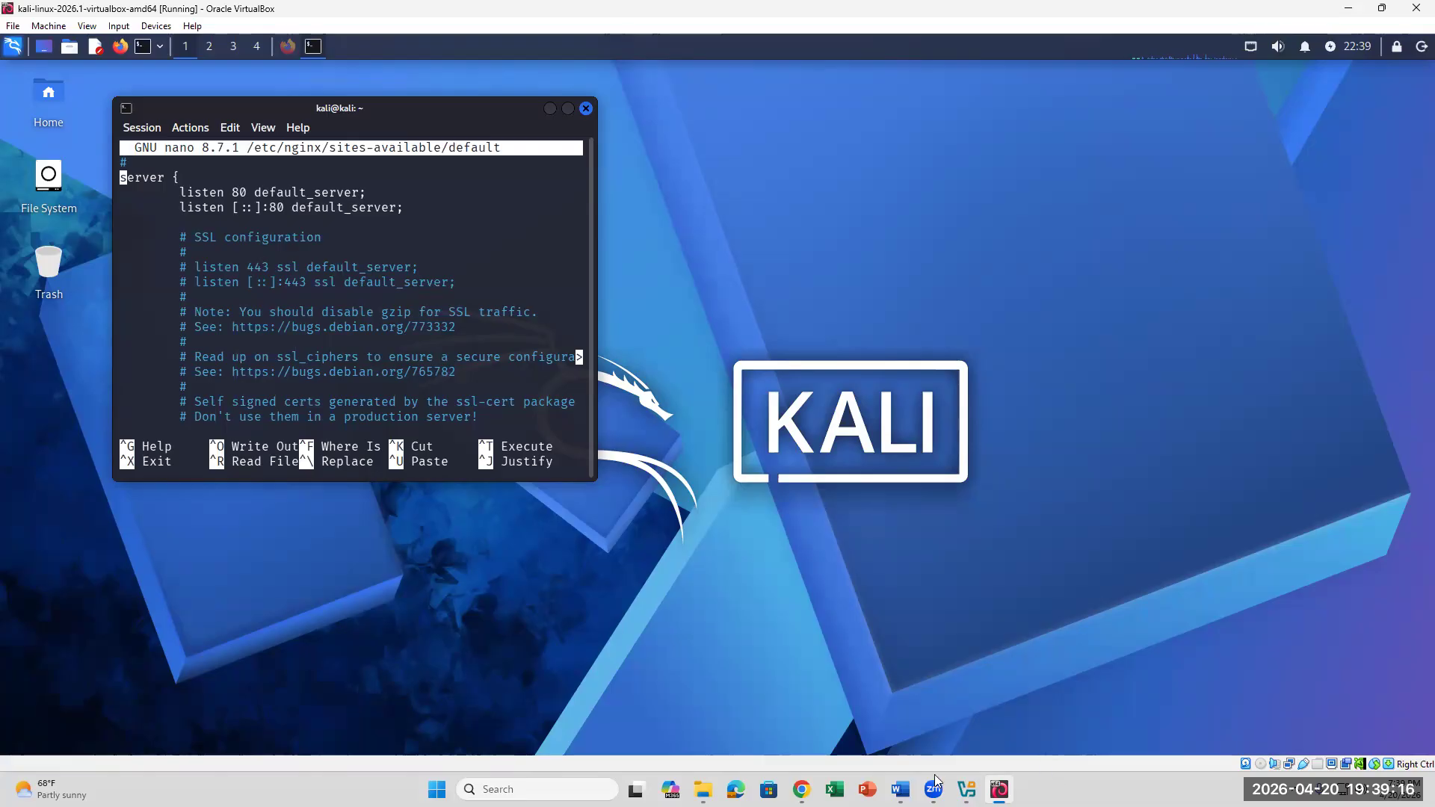
left_click(901, 789)
scroll(844, 506, "down", 3)
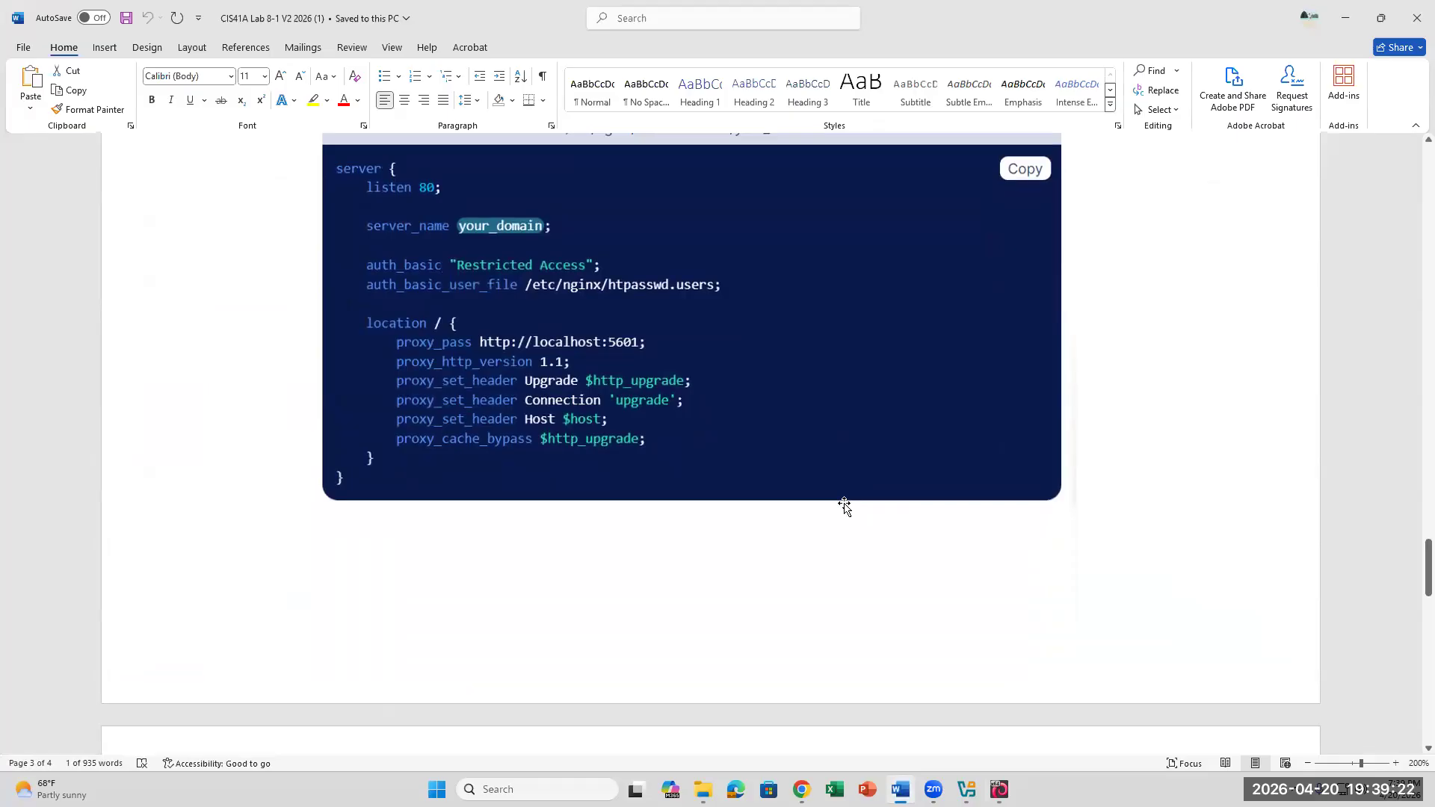
scroll(844, 506, "down", 8)
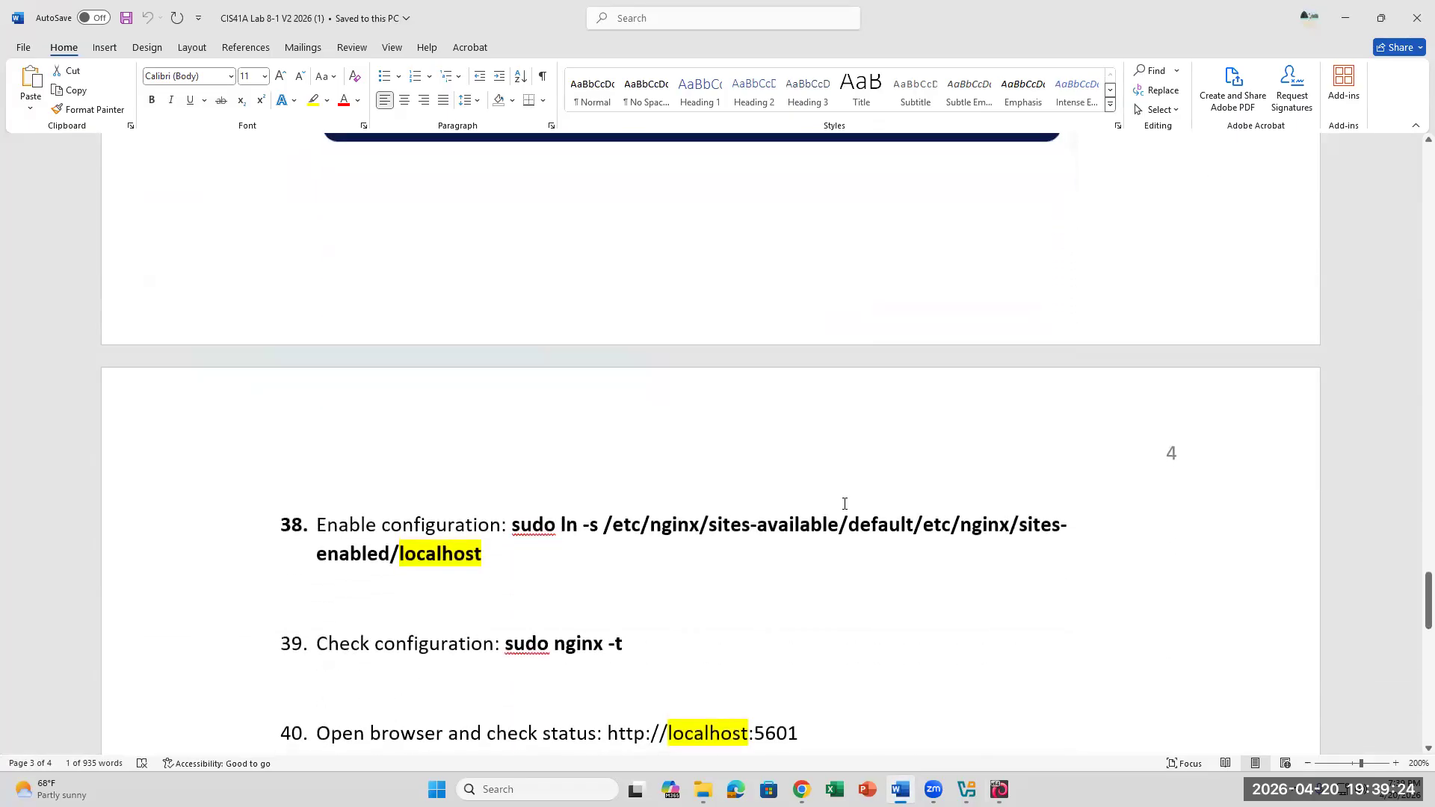
scroll(844, 503, "up", 10)
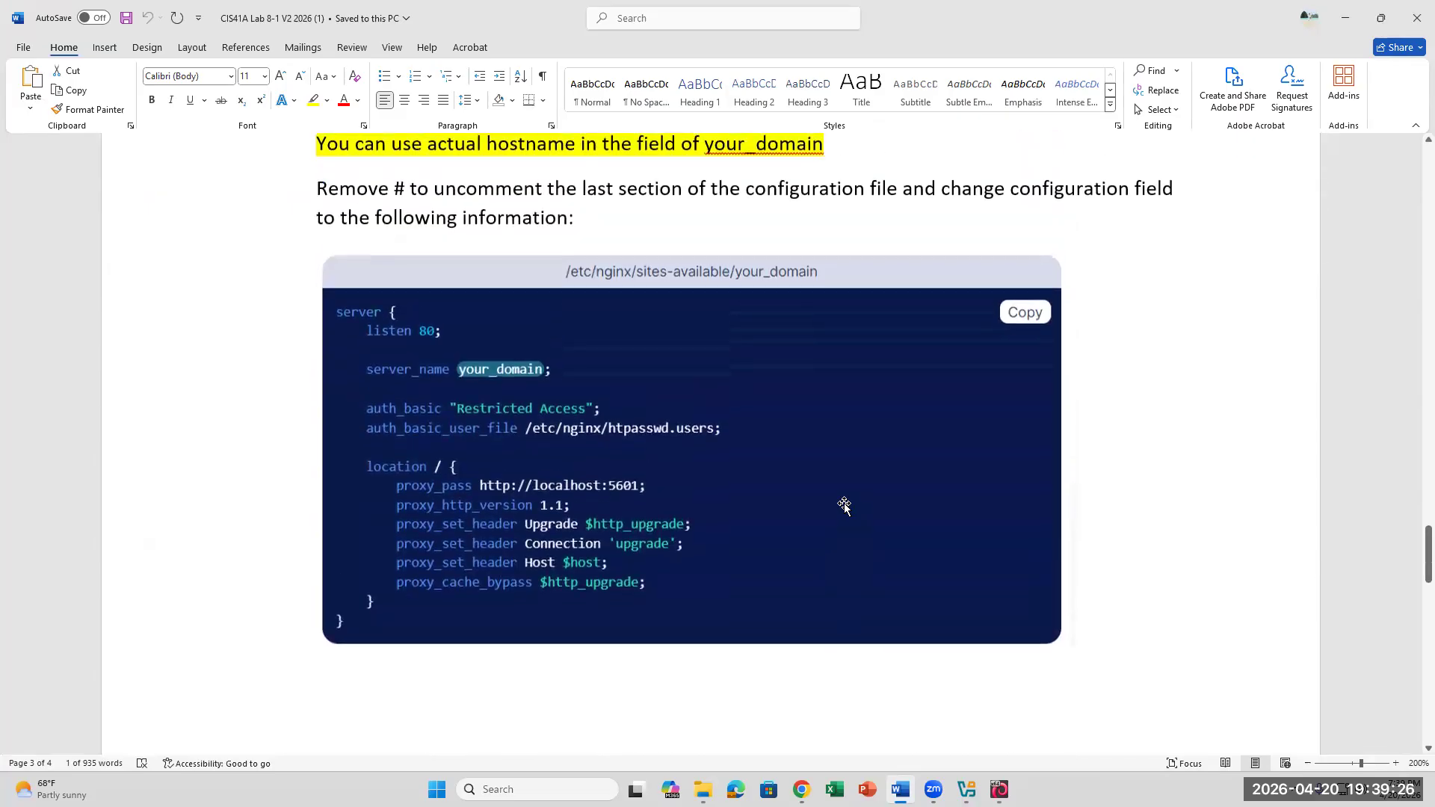
scroll(844, 506, "up", 4)
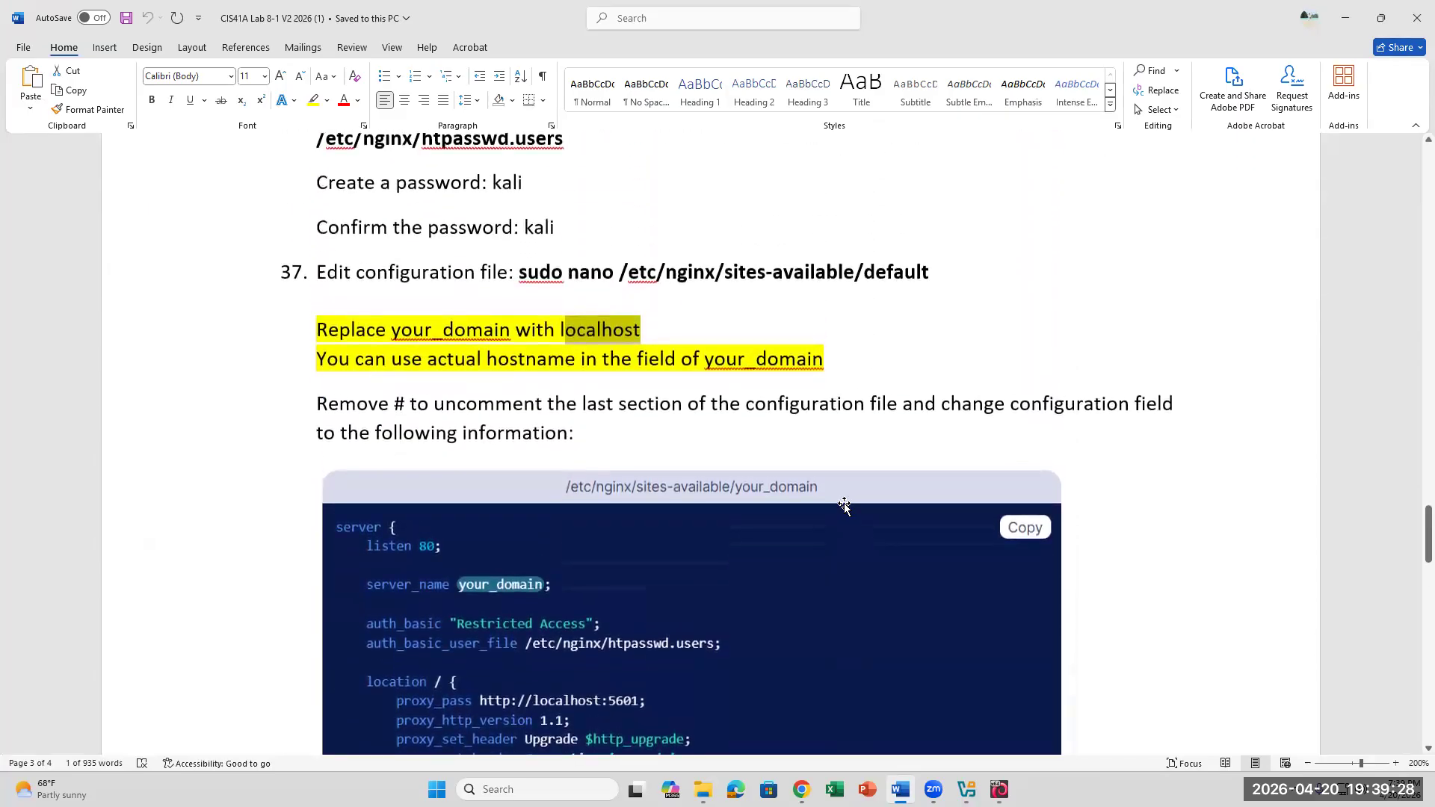
scroll(843, 503, "down", 15)
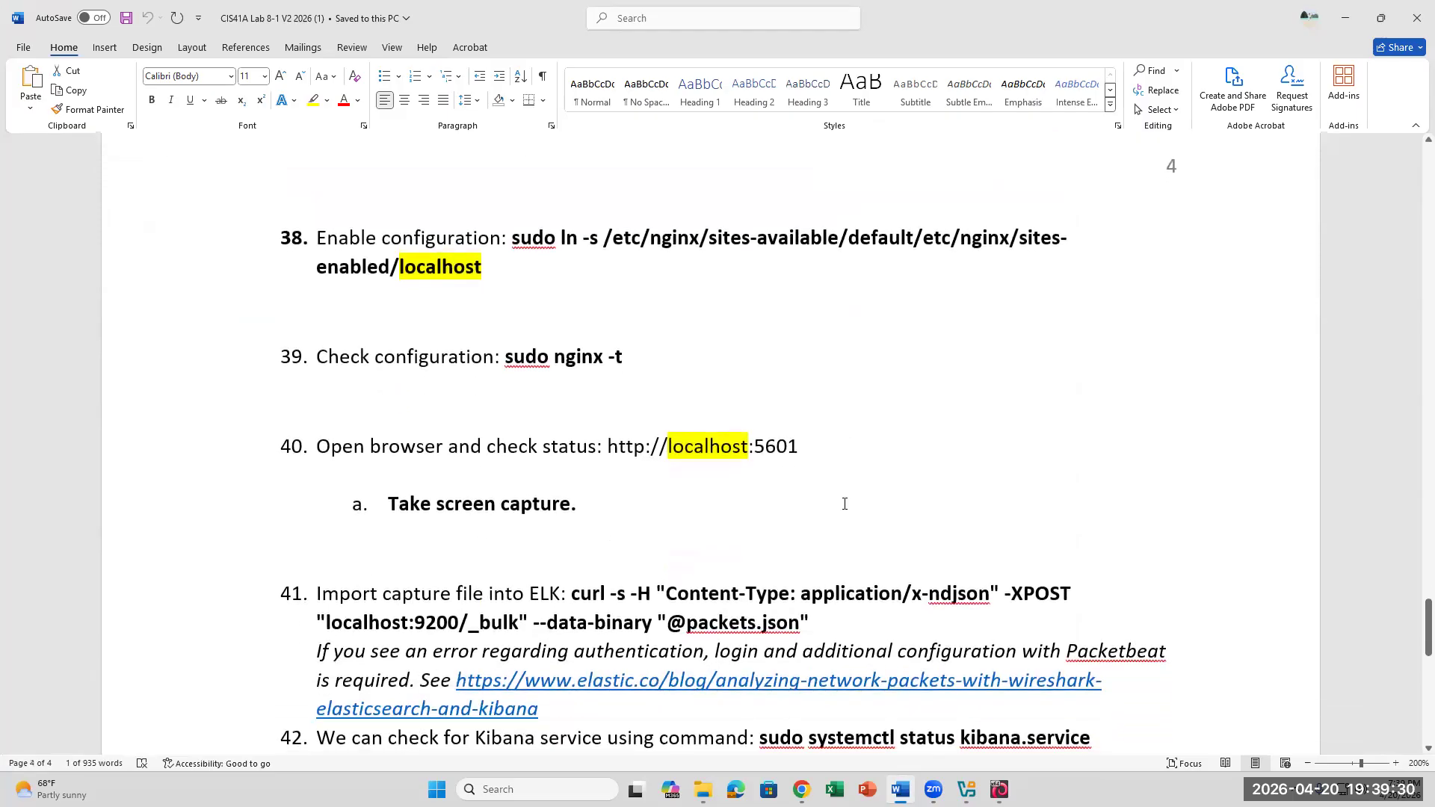
left_click_drag(609, 447, 825, 447)
left_click(810, 545)
scroll(815, 536, "down", 3)
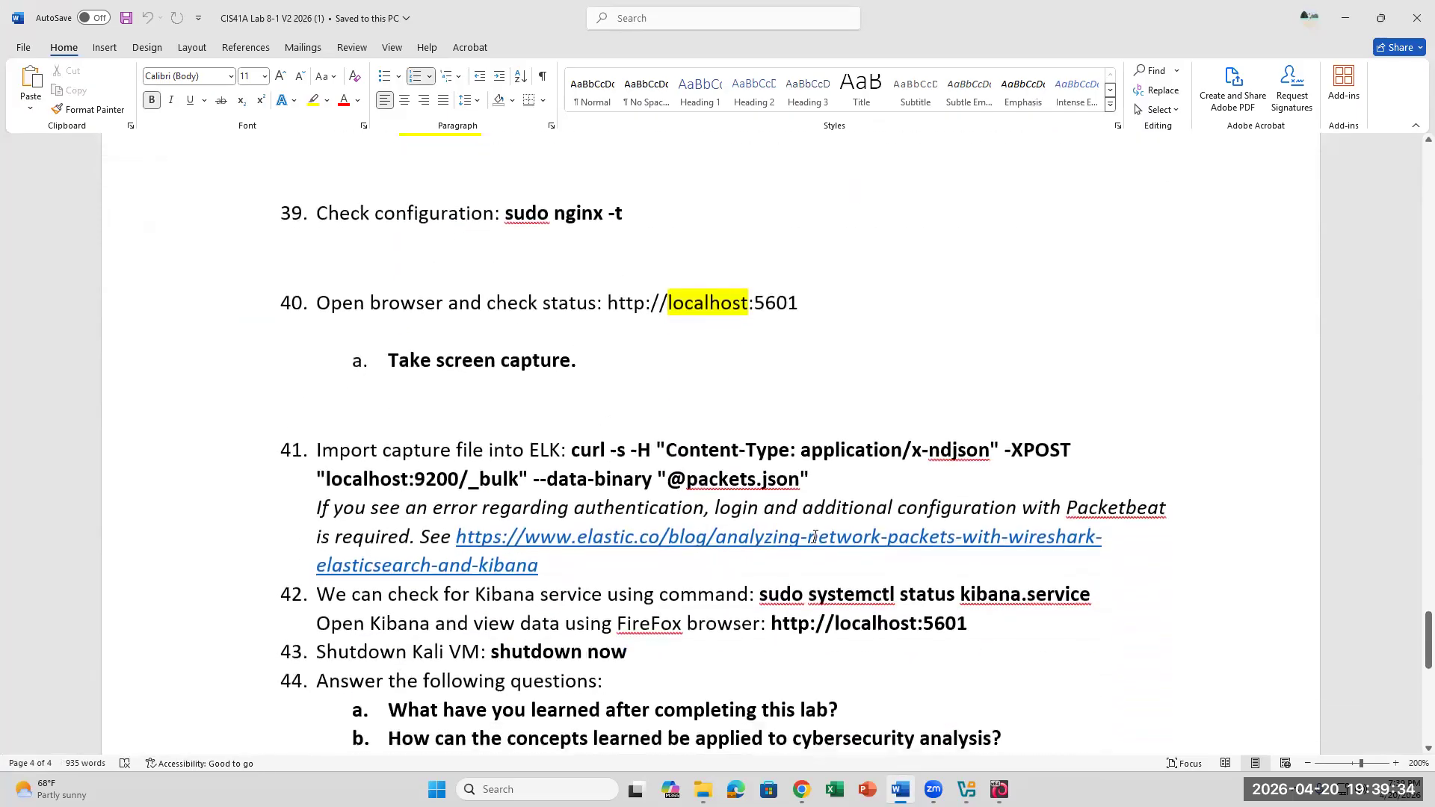
scroll(667, 446, "up", 1)
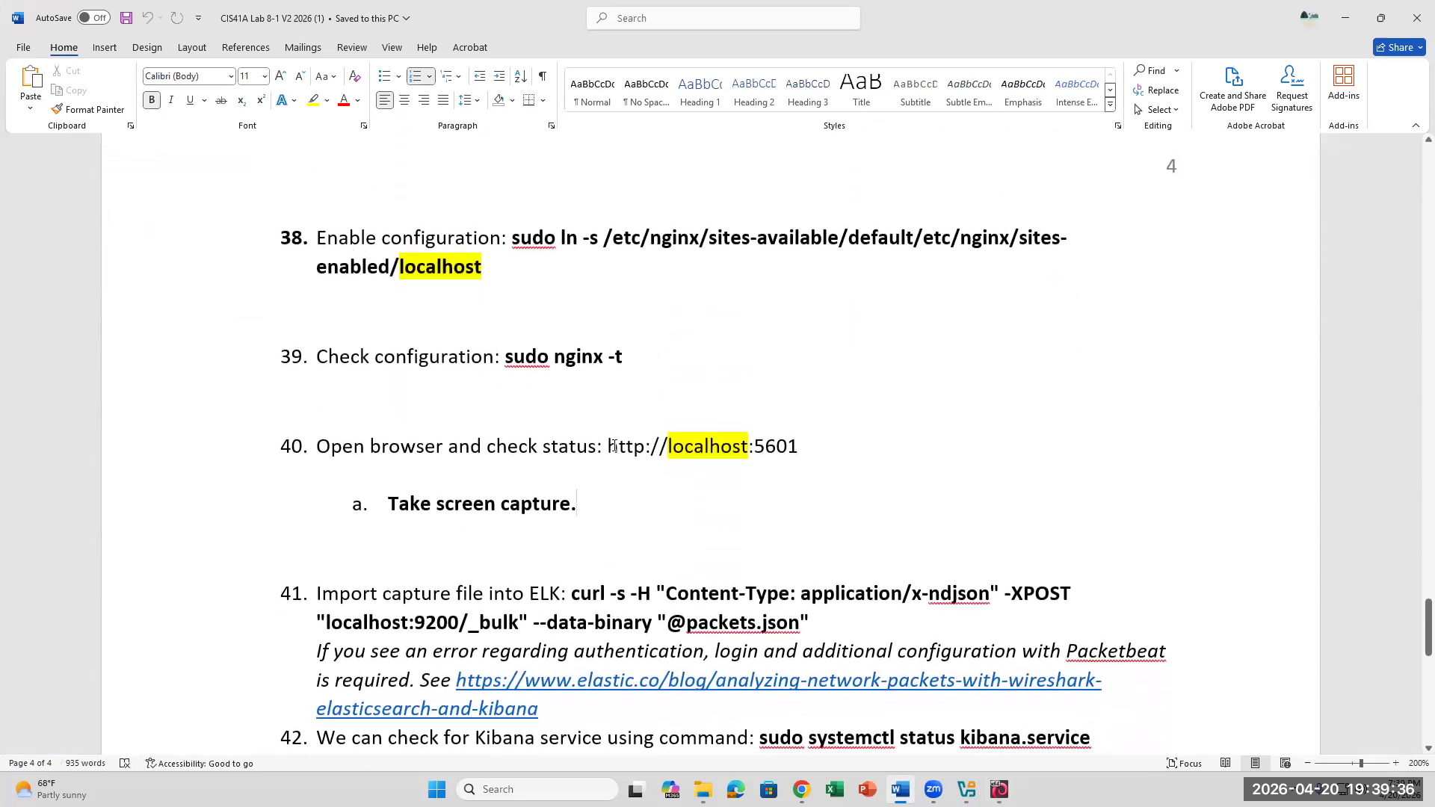
left_click_drag(608, 447, 746, 446)
right_click(747, 446)
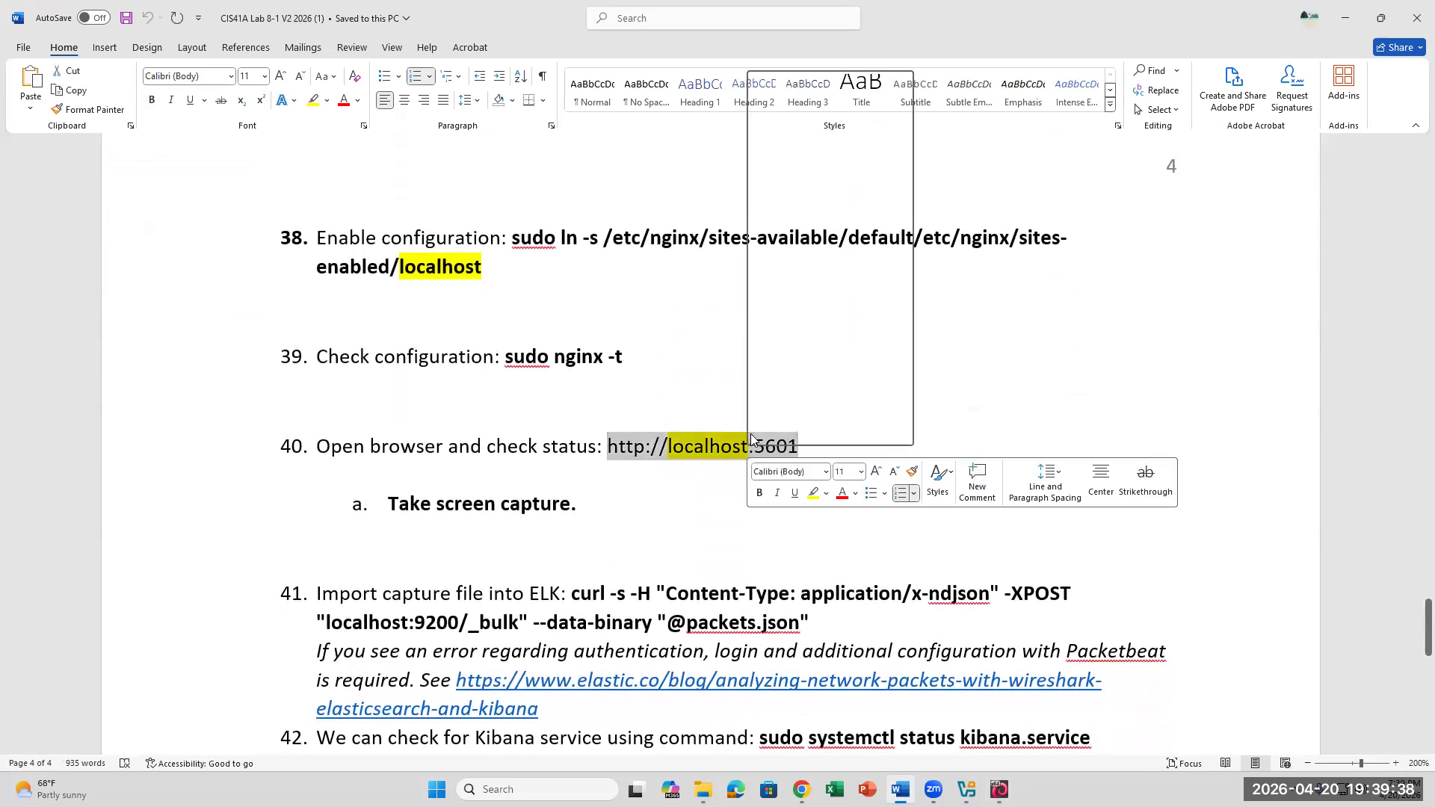
left_click(811, 128)
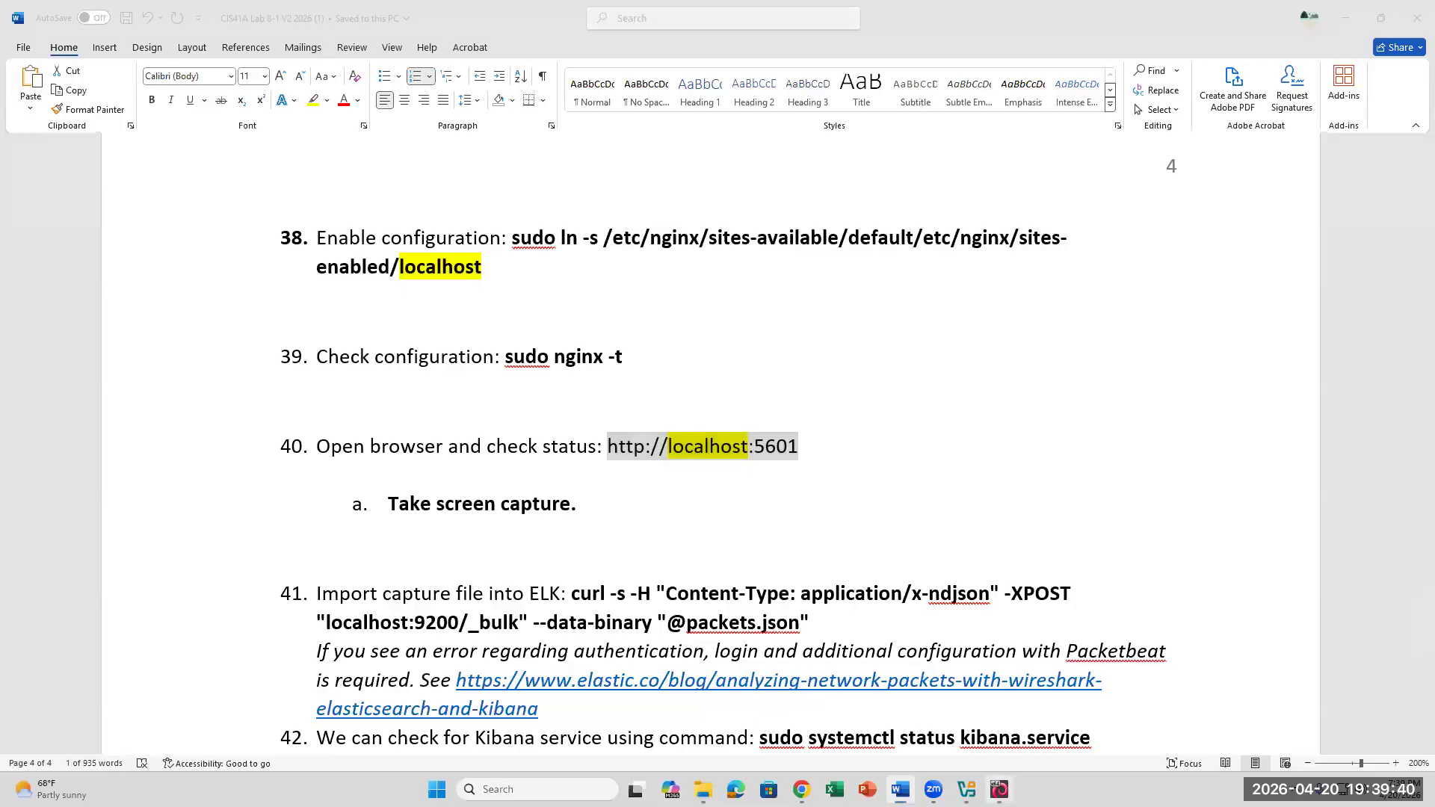
key("alt+Tab")
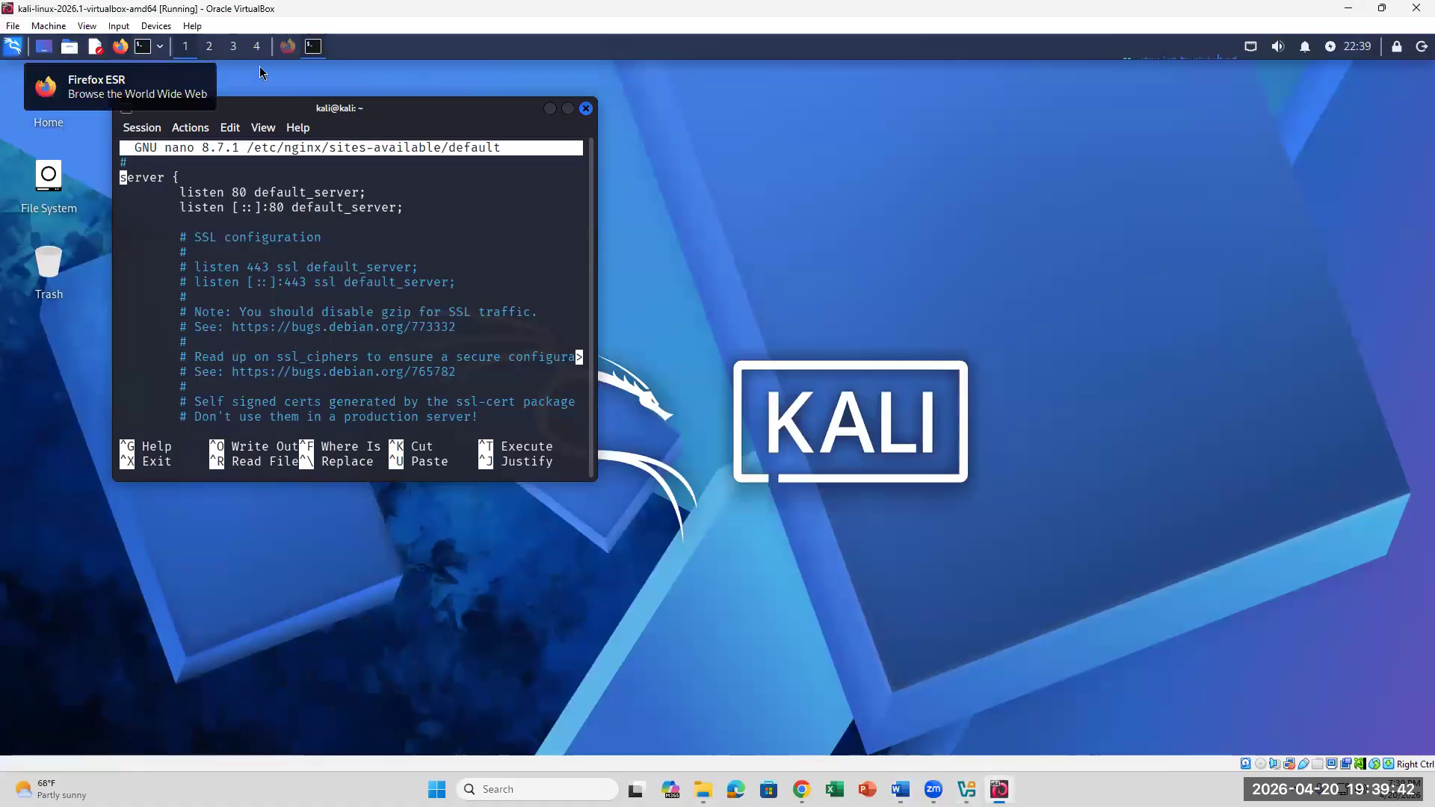
left_click(288, 54)
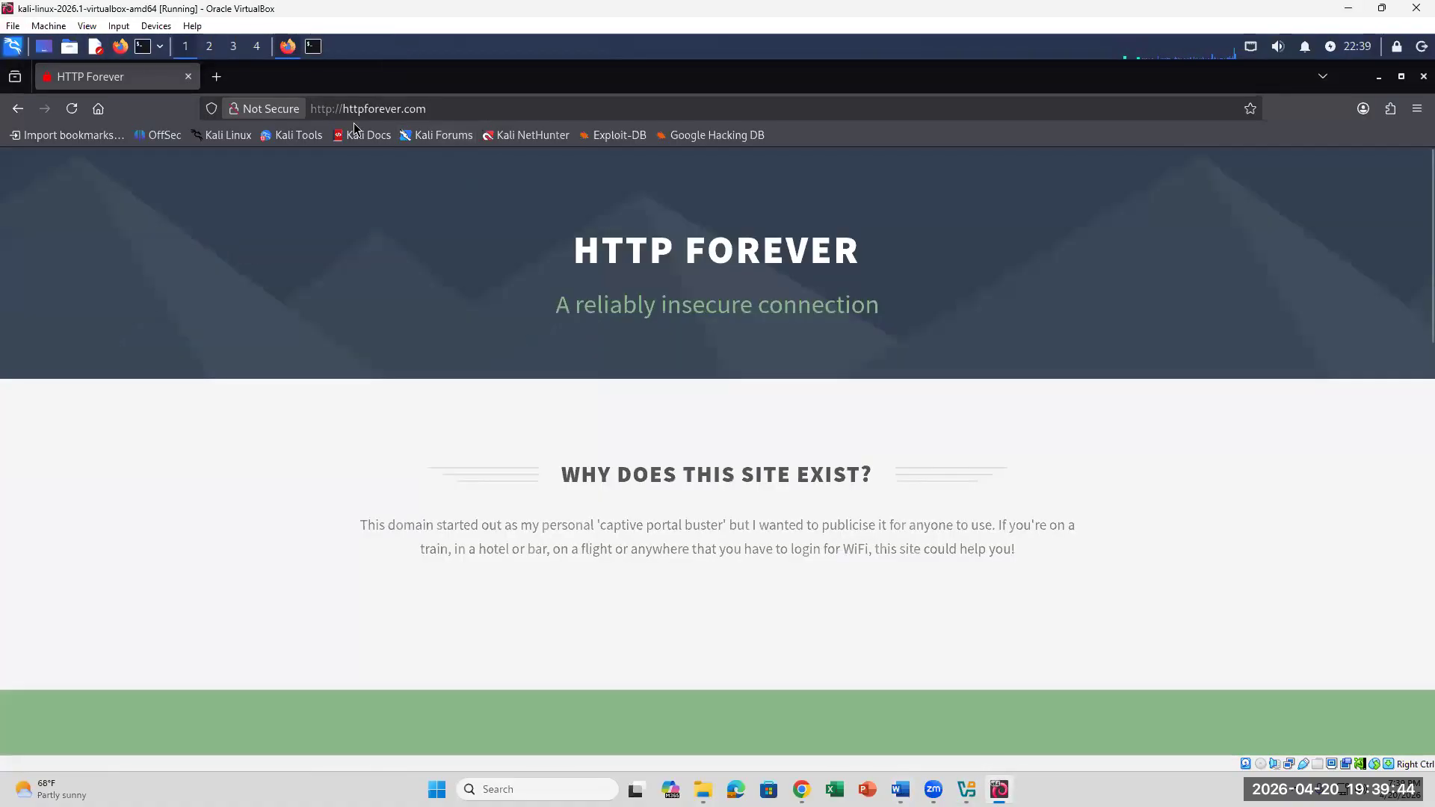
left_click(439, 109)
right_click(473, 120)
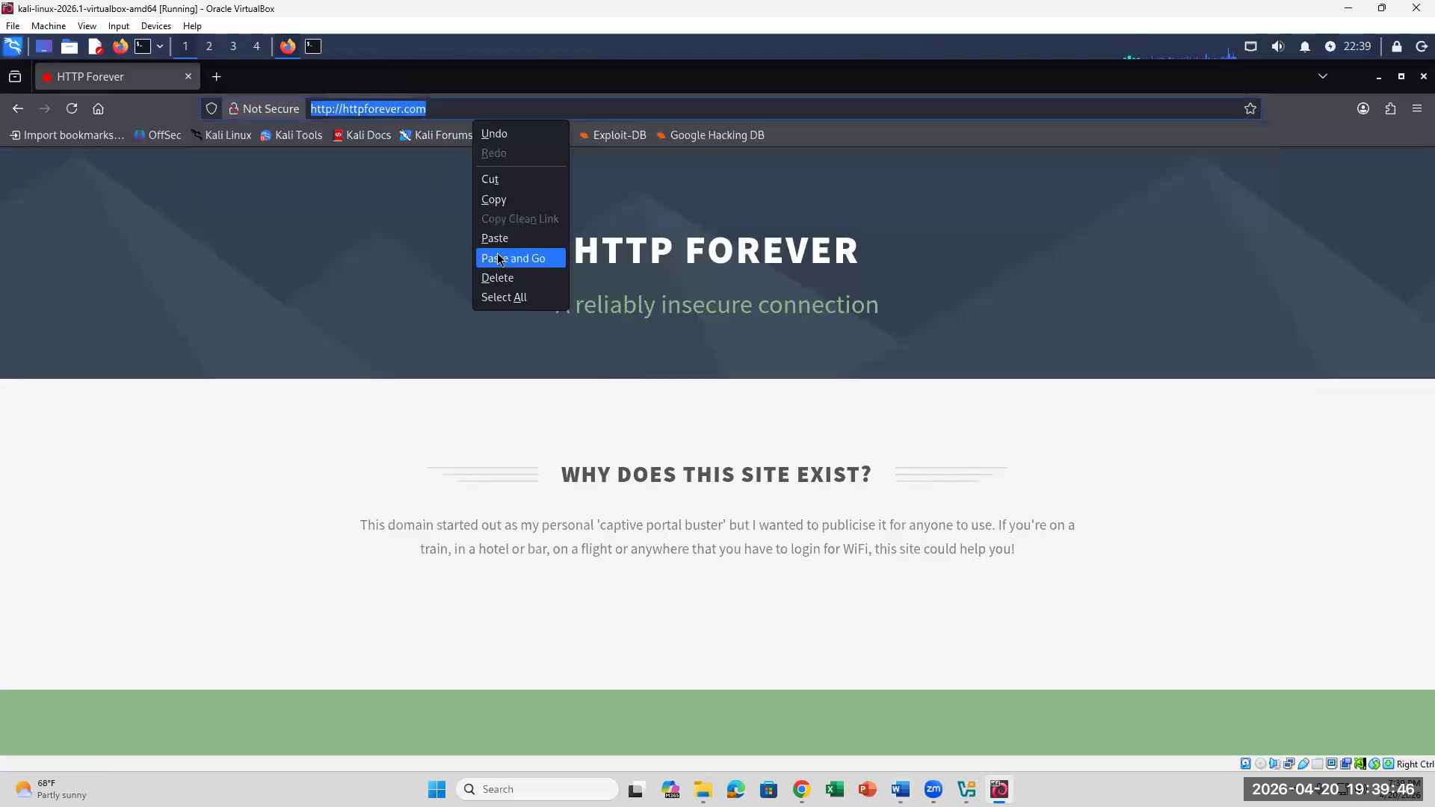
left_click(514, 258)
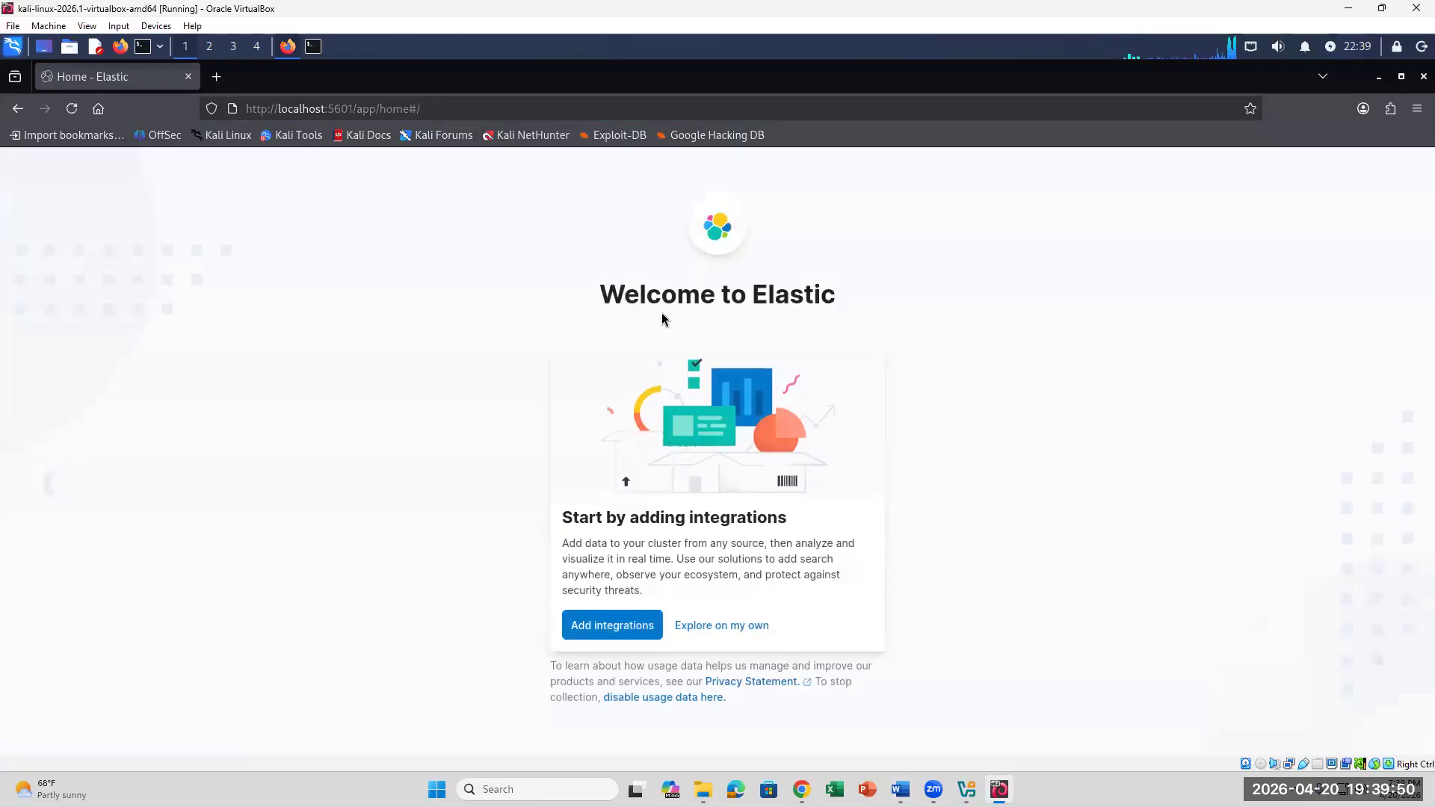
Compare the step 40 screen capture instruction in Word with the Elastic welcome page in the Kali VM
left_click(900, 789)
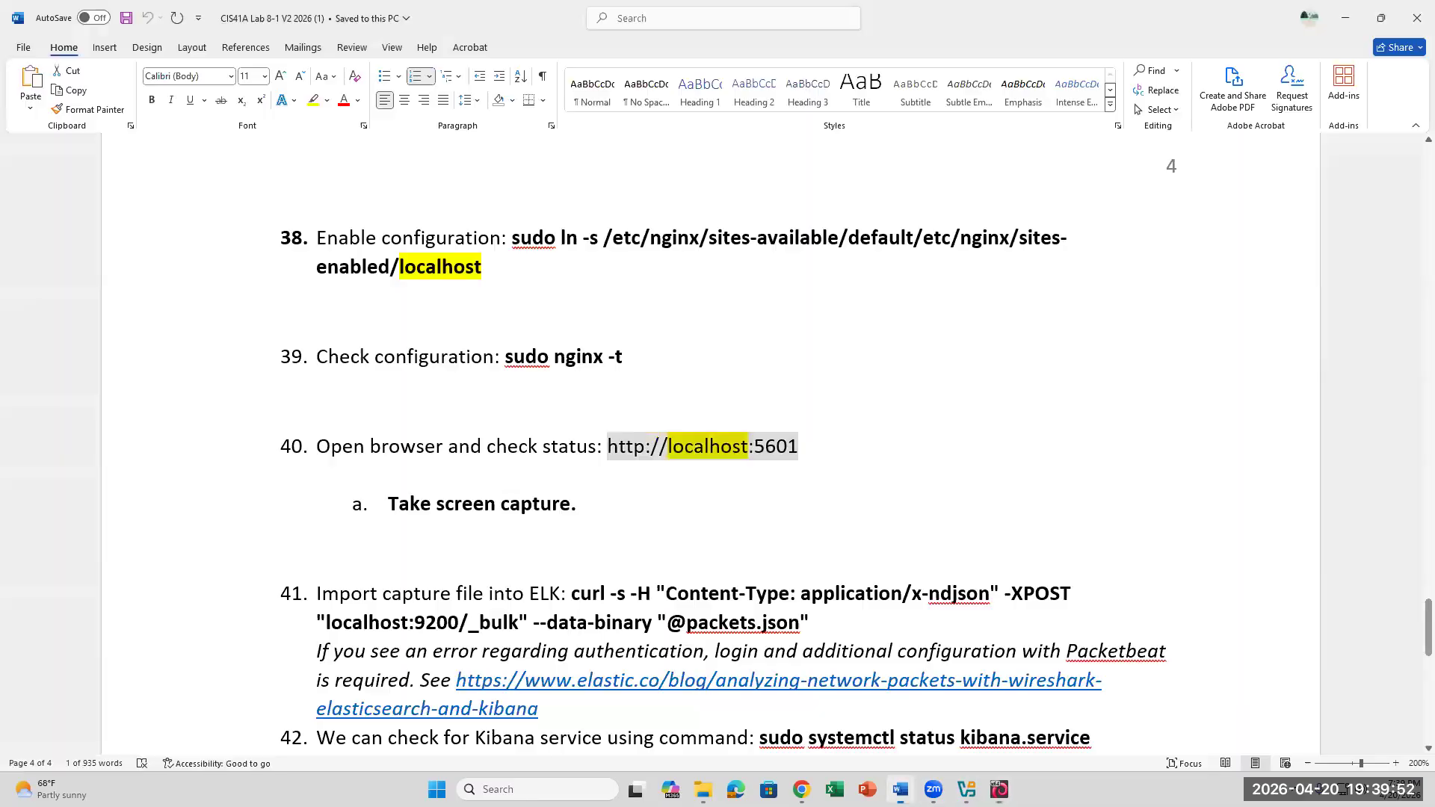
left_click(999, 789)
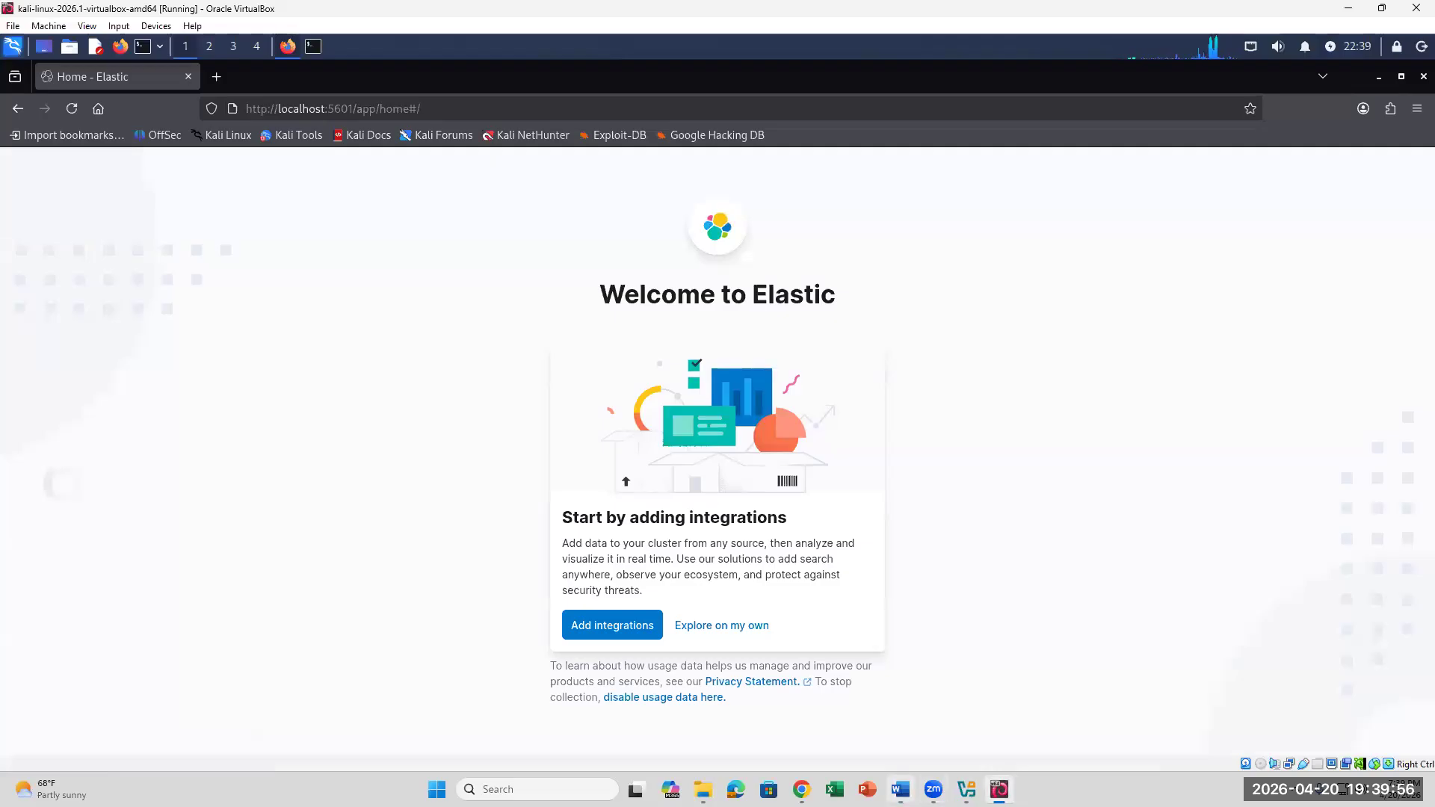
left_click(900, 789)
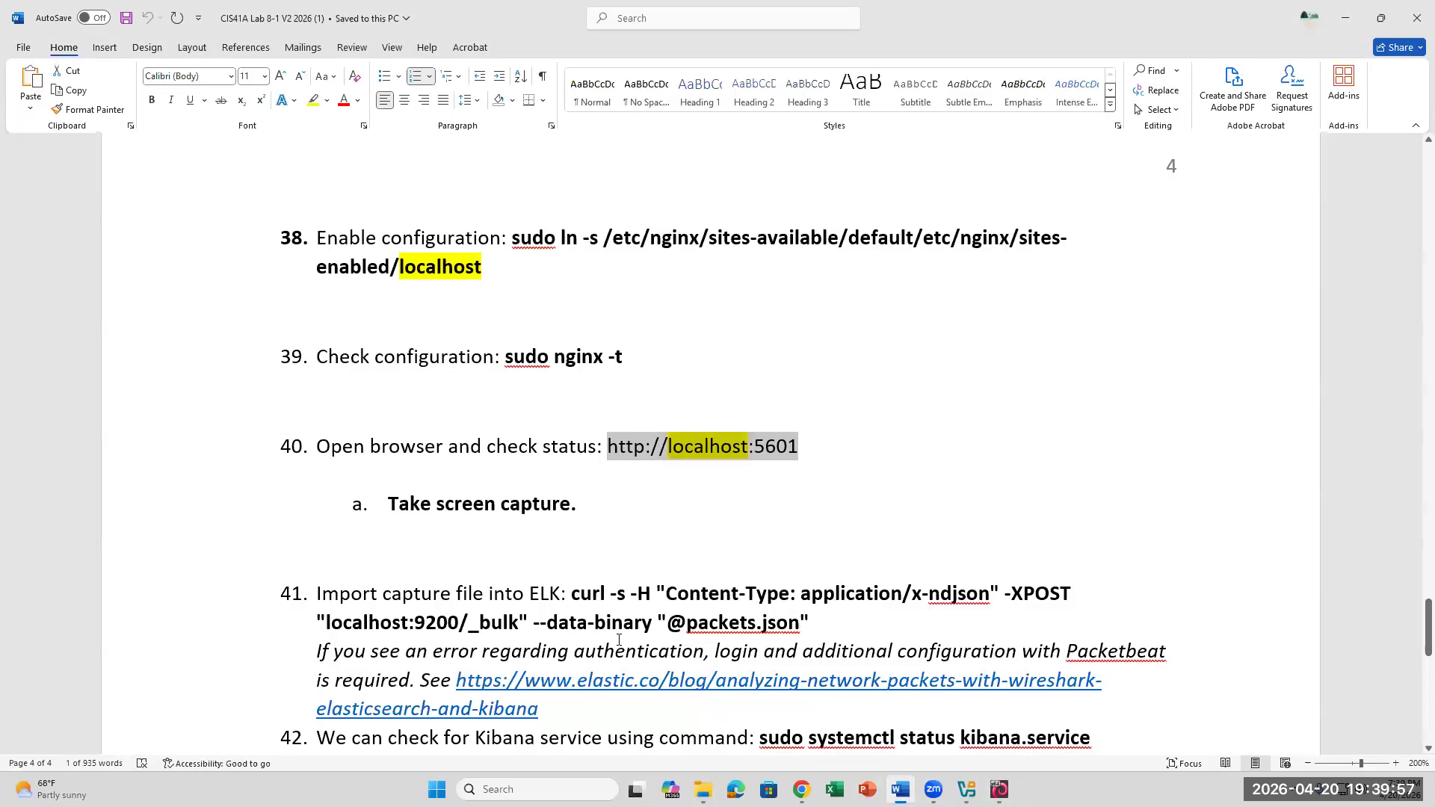
left_click(966, 789)
left_click(999, 789)
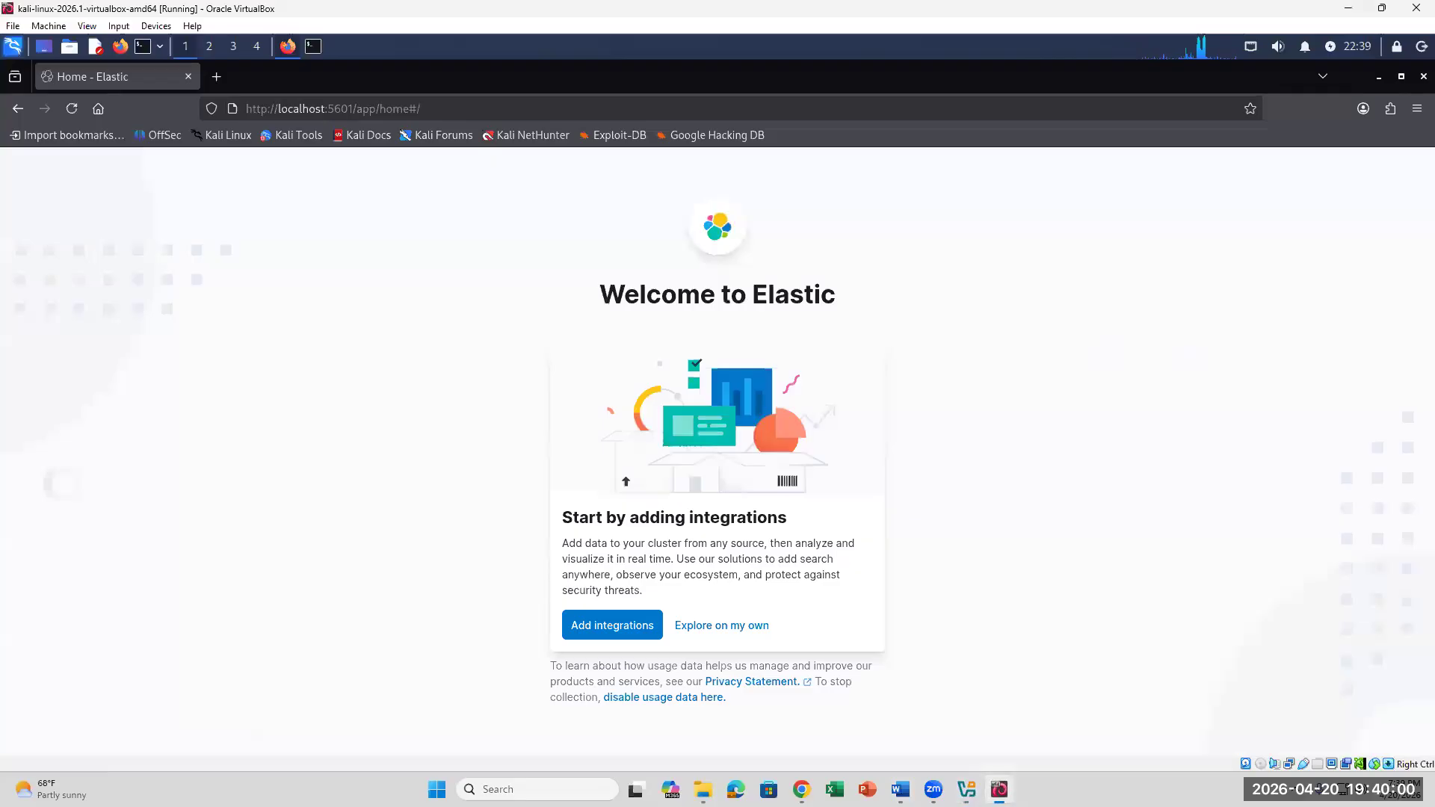
left_click(899, 789)
Review the step 37 configuration instructions in Word and check the localhost:5601 address in Firefox on the Kali VM
scroll(514, 411, "up", 10)
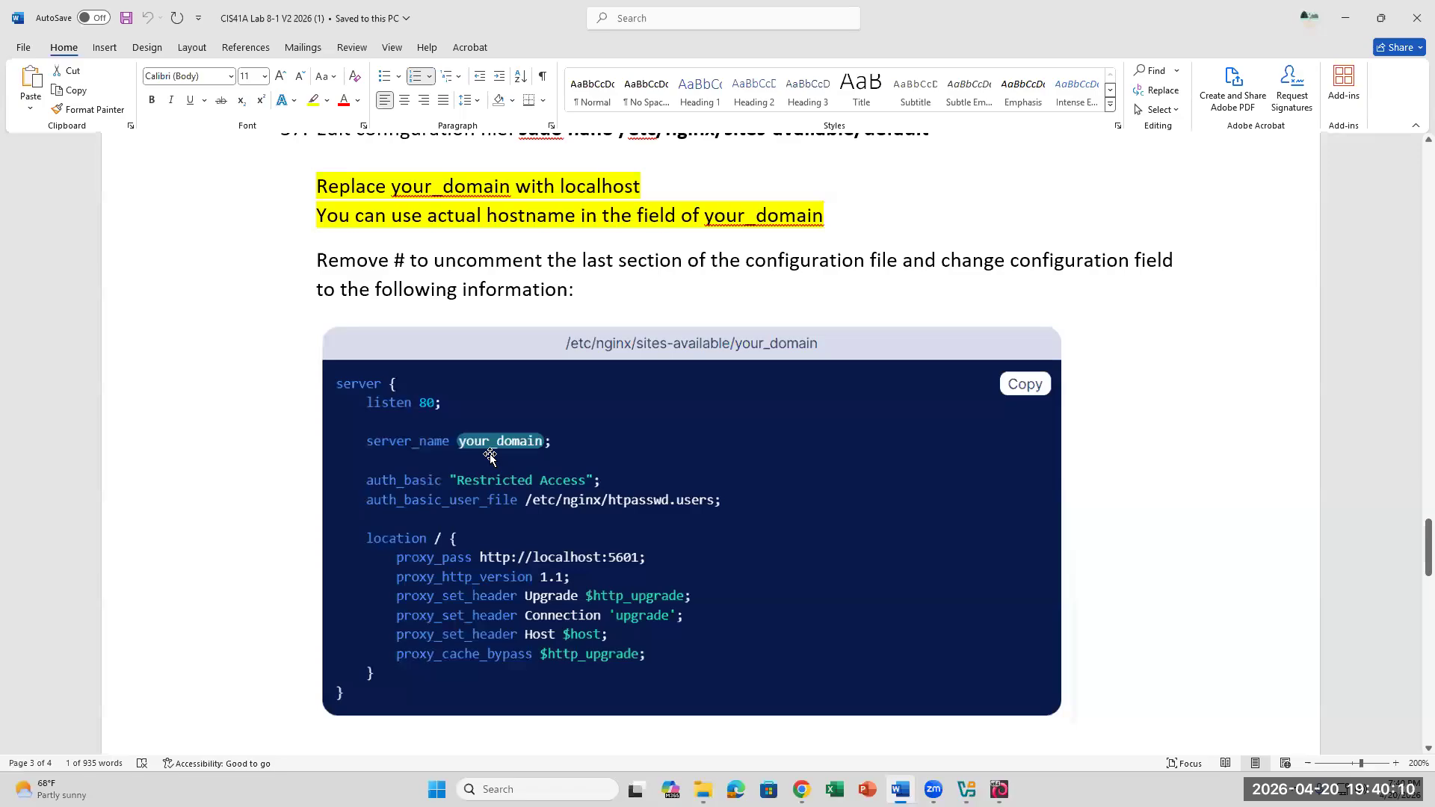
scroll(489, 457, "up", 3)
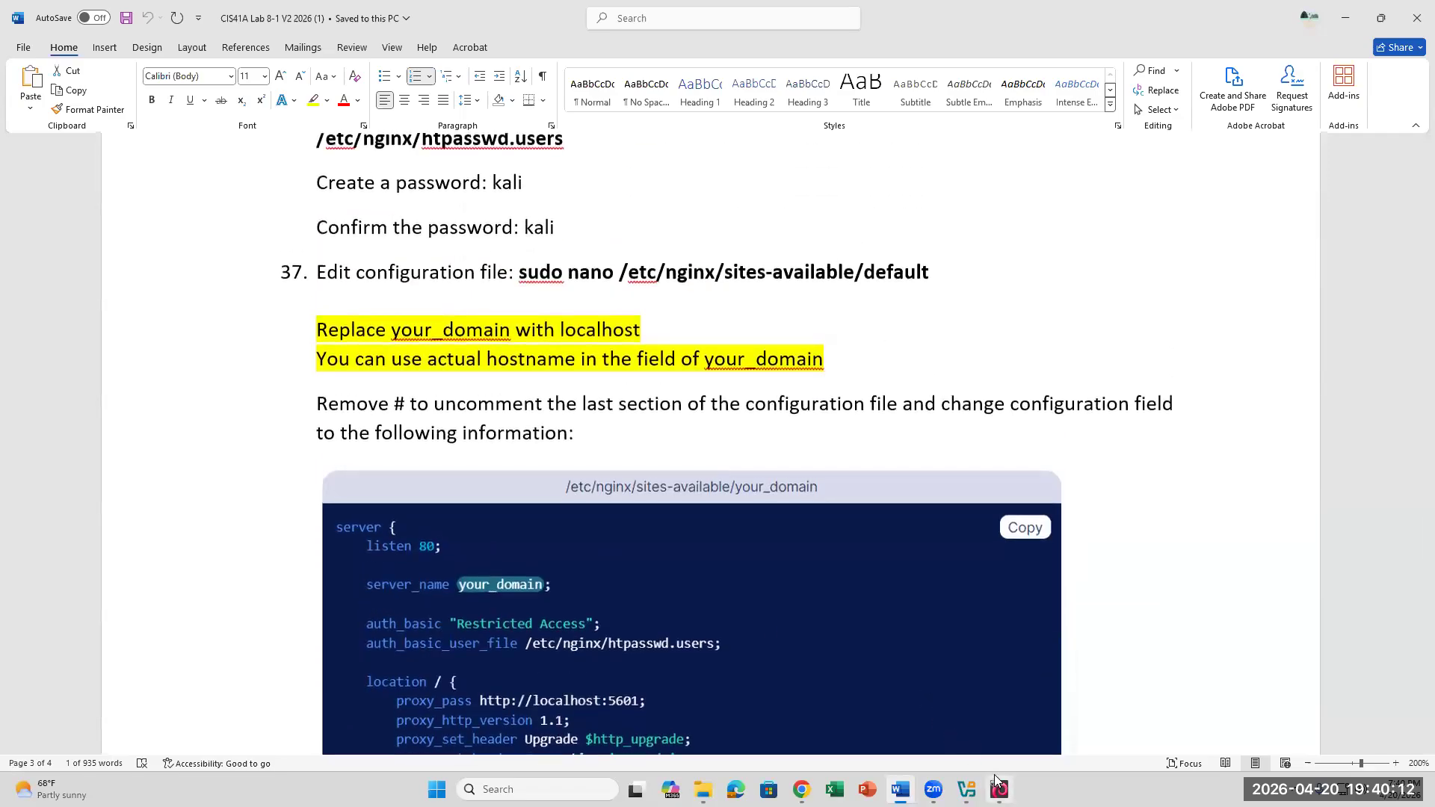
left_click(999, 790)
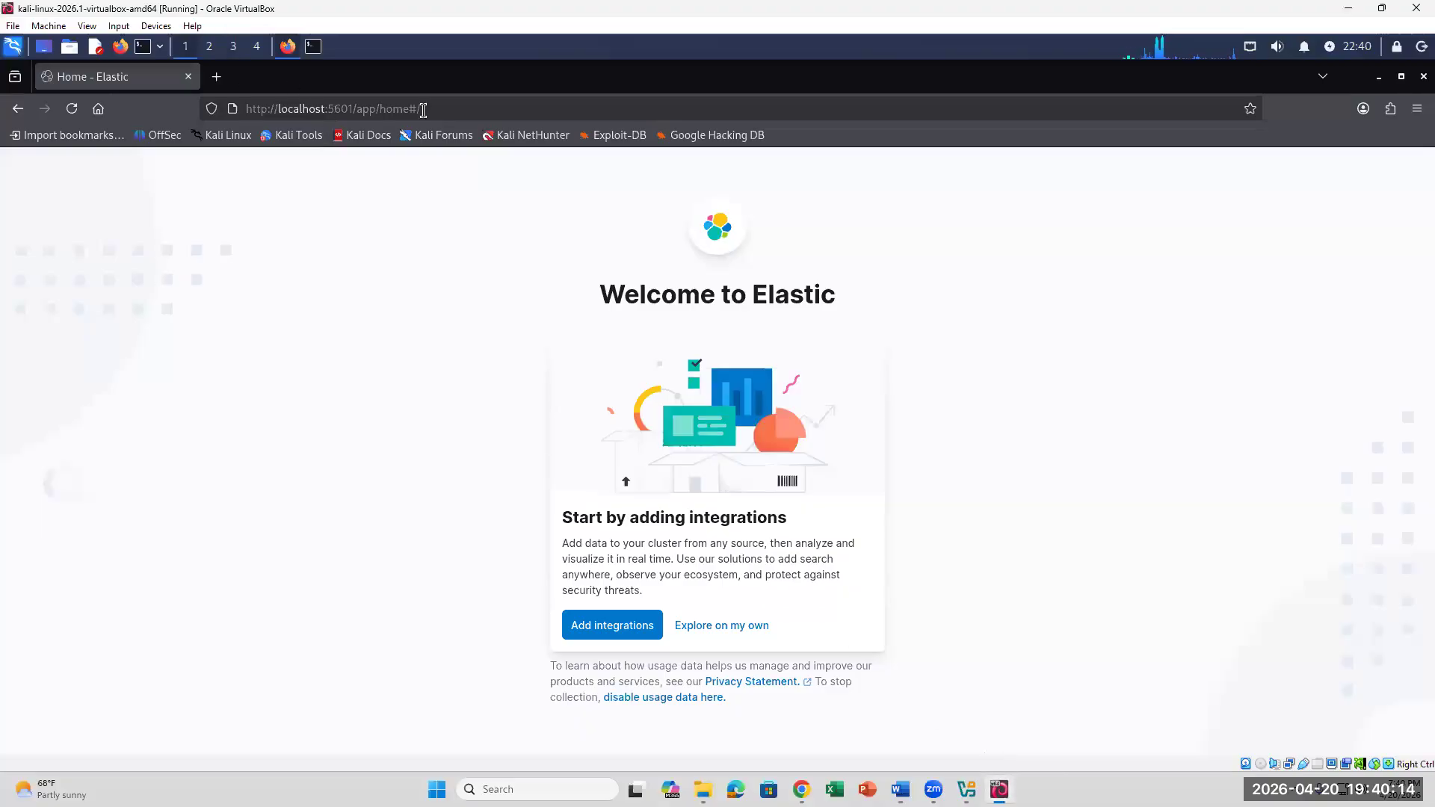
left_click(343, 98)
triple_click(342, 98)
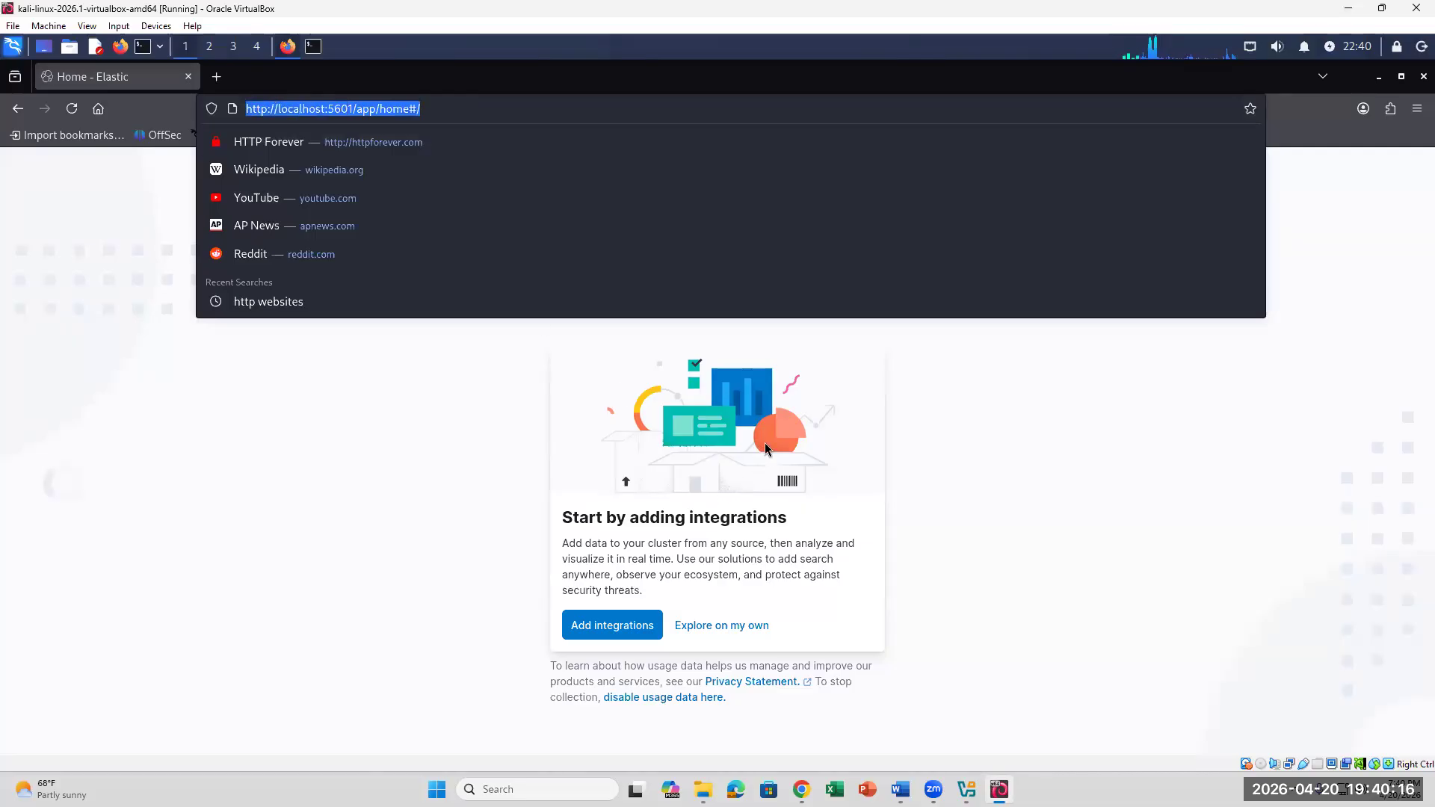
left_click(1044, 521)
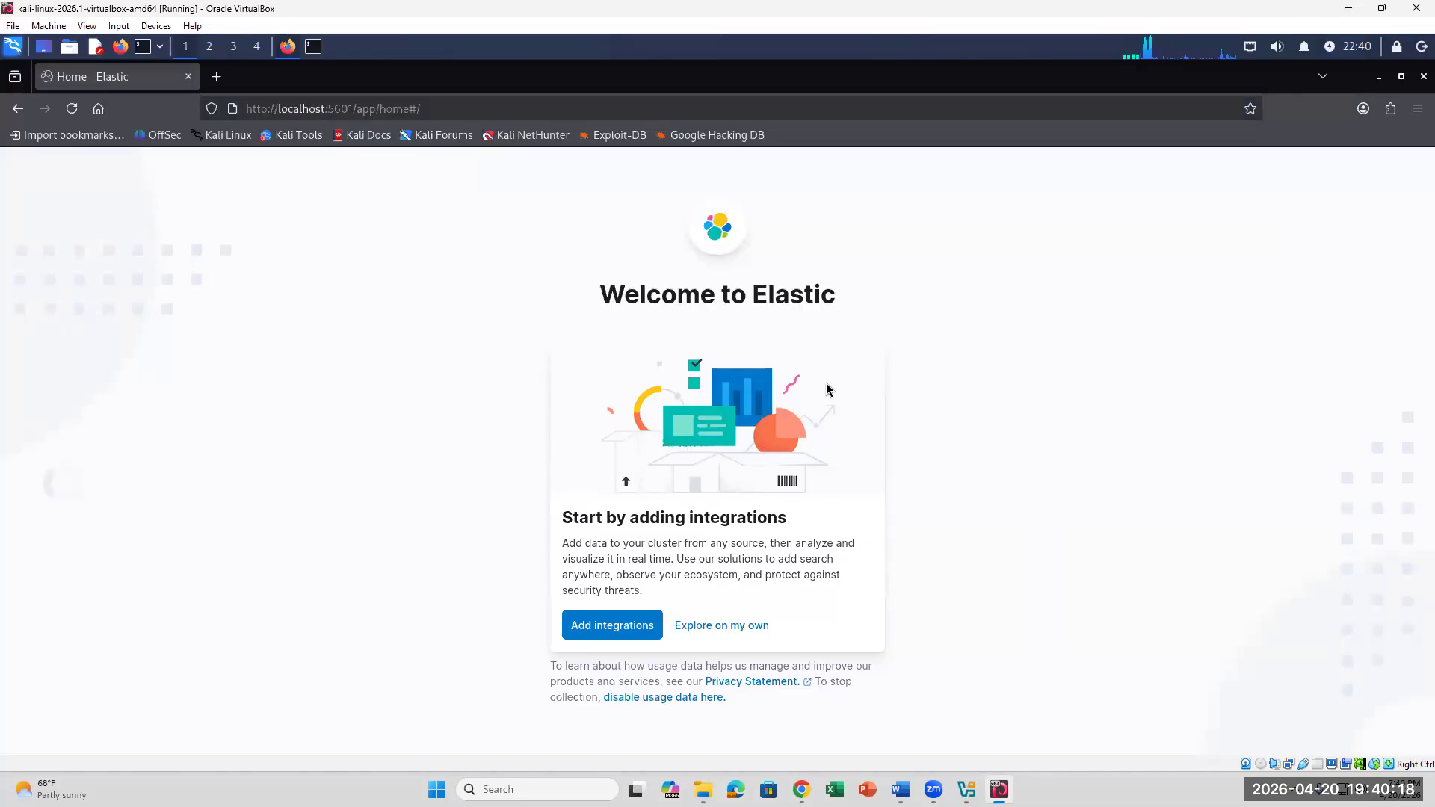
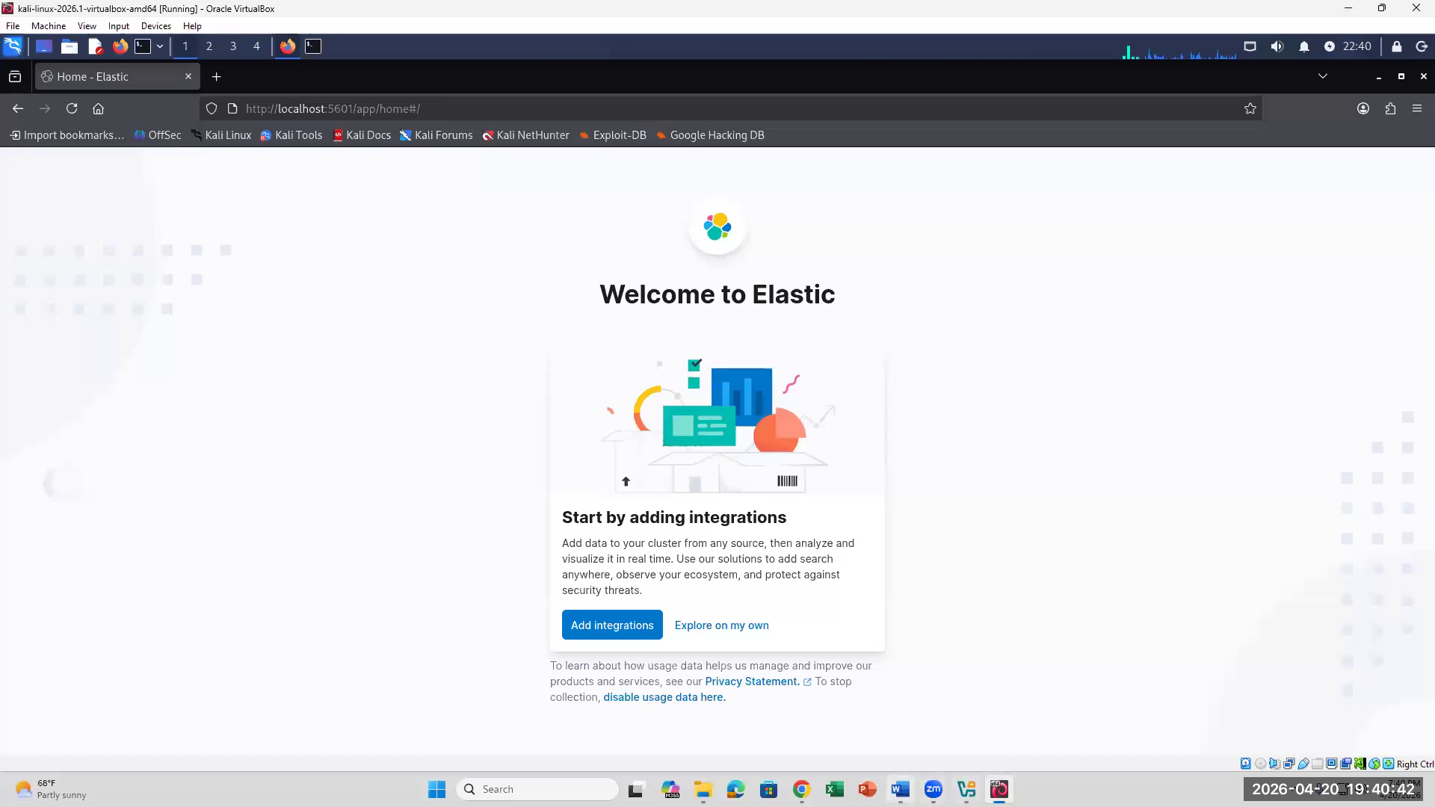
Recheck the your_domain notes and sample server block in Word against the network.host setting in the elasticsearch.yml sample
left_click(901, 790)
scroll(576, 275, "down", 5)
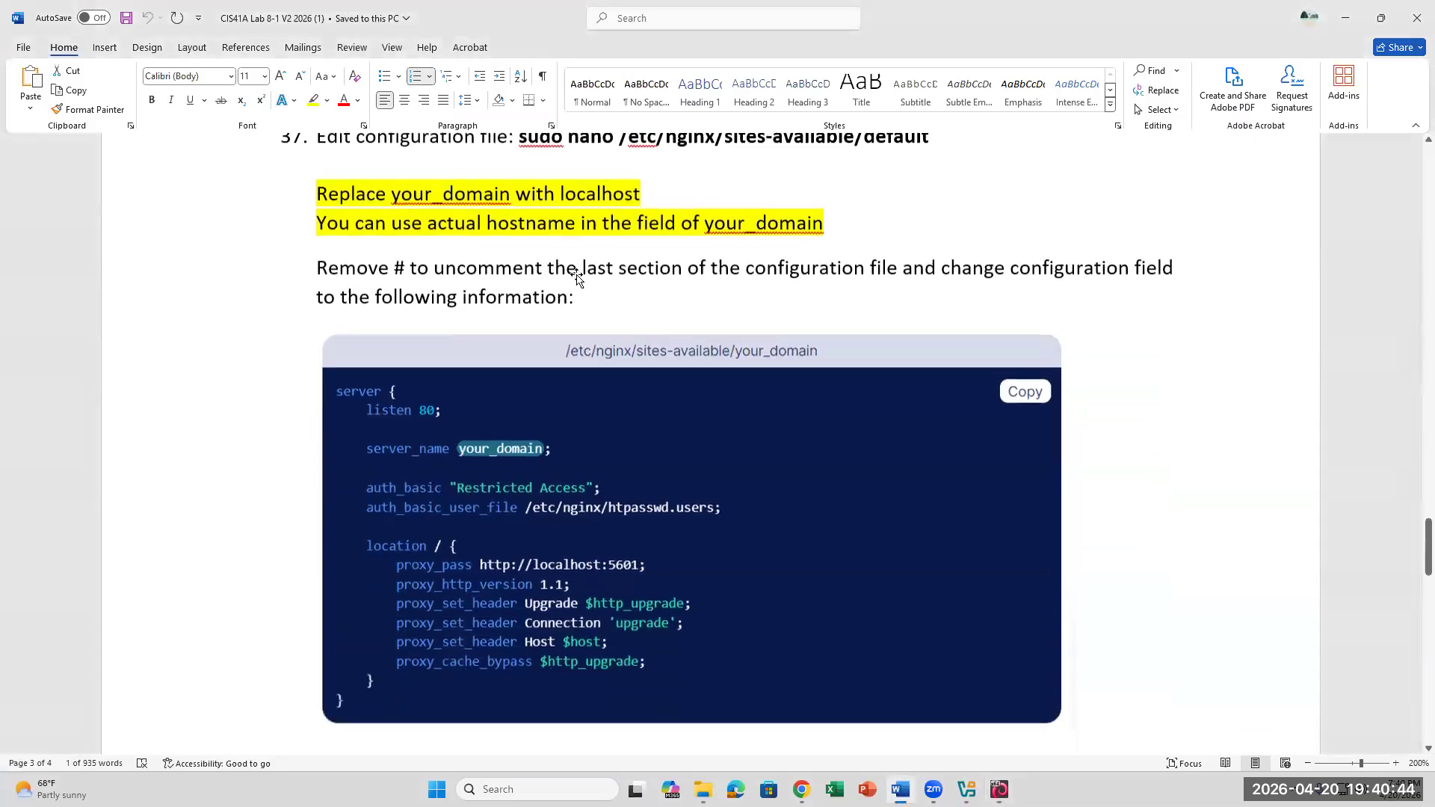
scroll(577, 278, "up", 1)
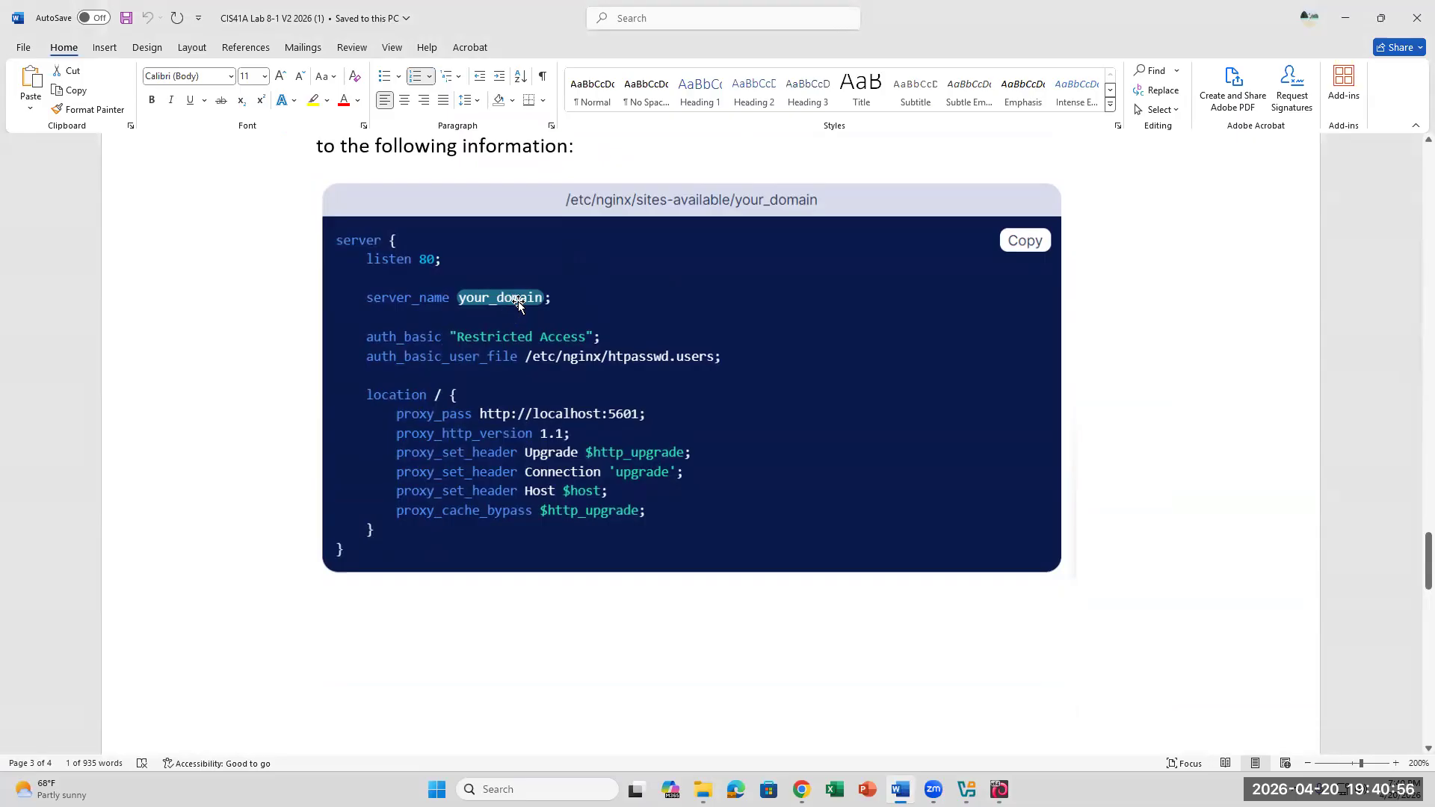
scroll(575, 366, "up", 5)
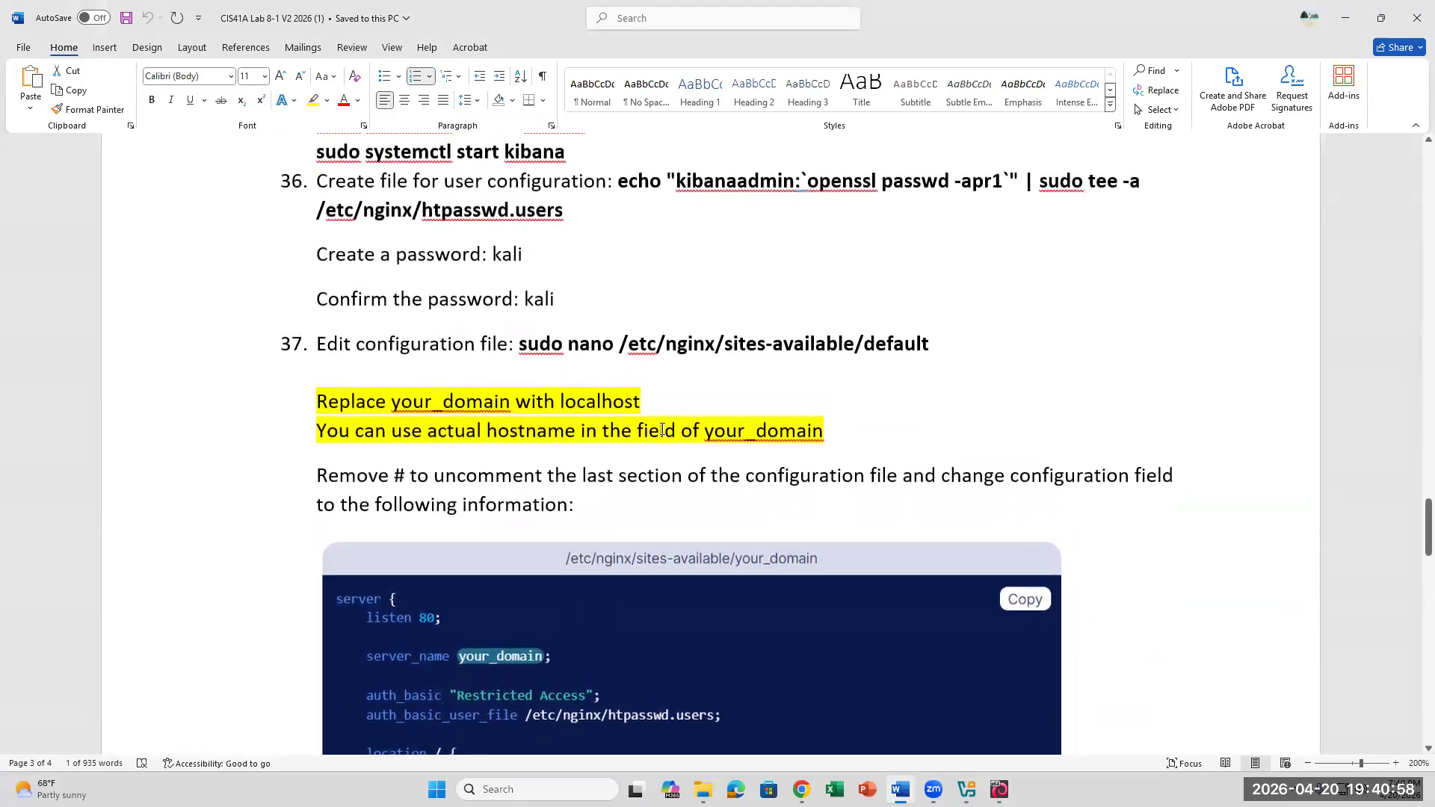
scroll(680, 381, "up", 6)
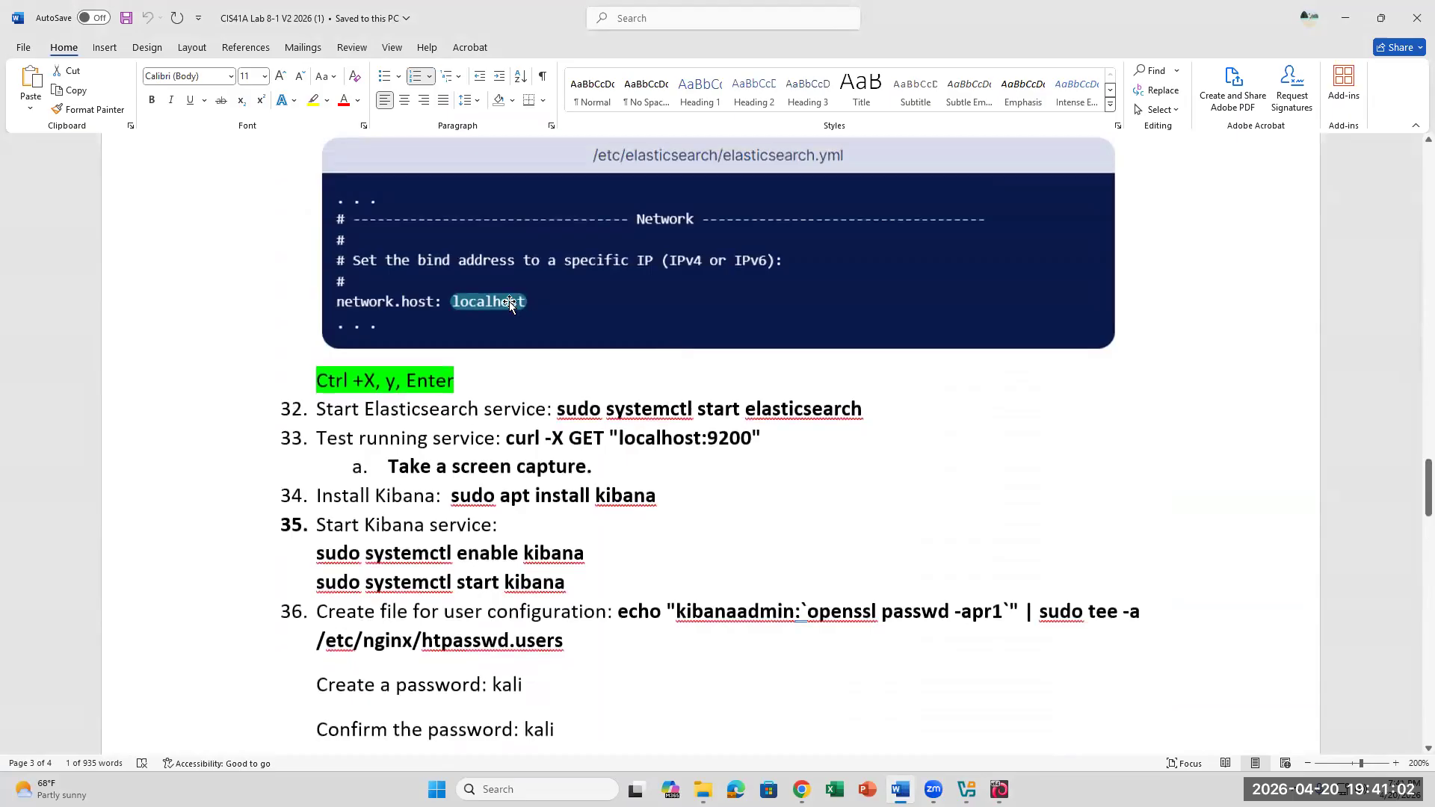
scroll(511, 302, "down", 10)
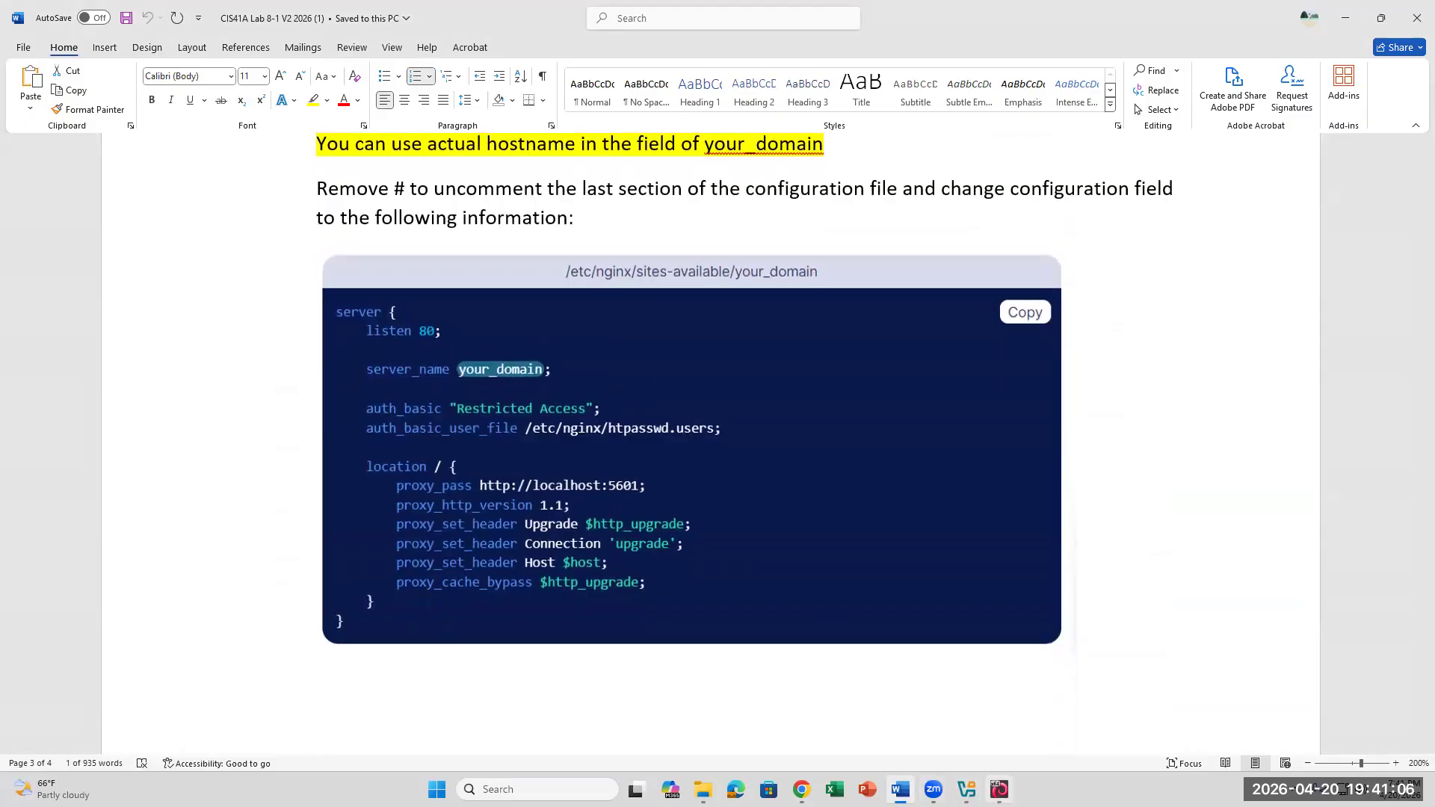
Return to nano in the Kali VM and examine the default server block from its listen lines down to server_name
left_click(1000, 790)
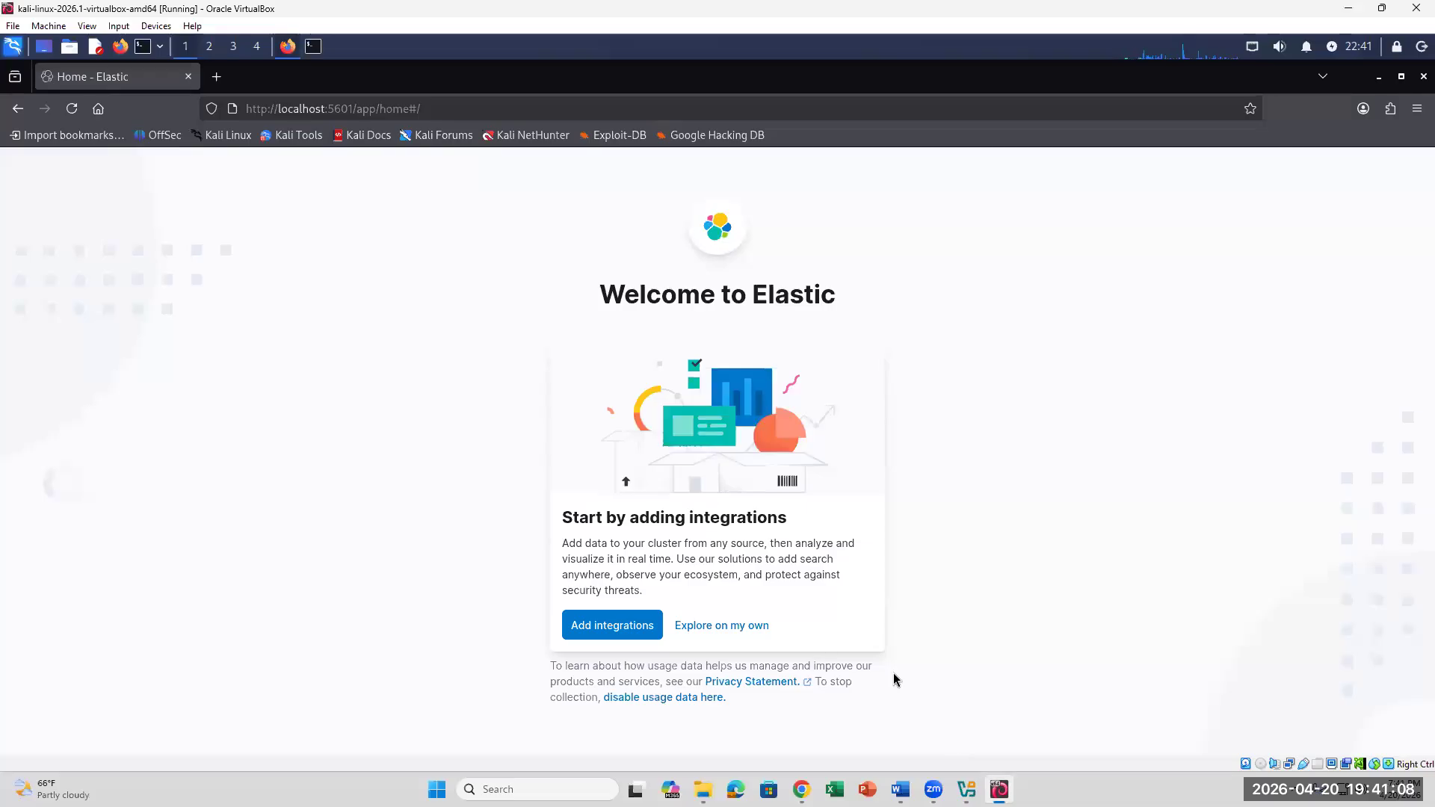
left_click(288, 46)
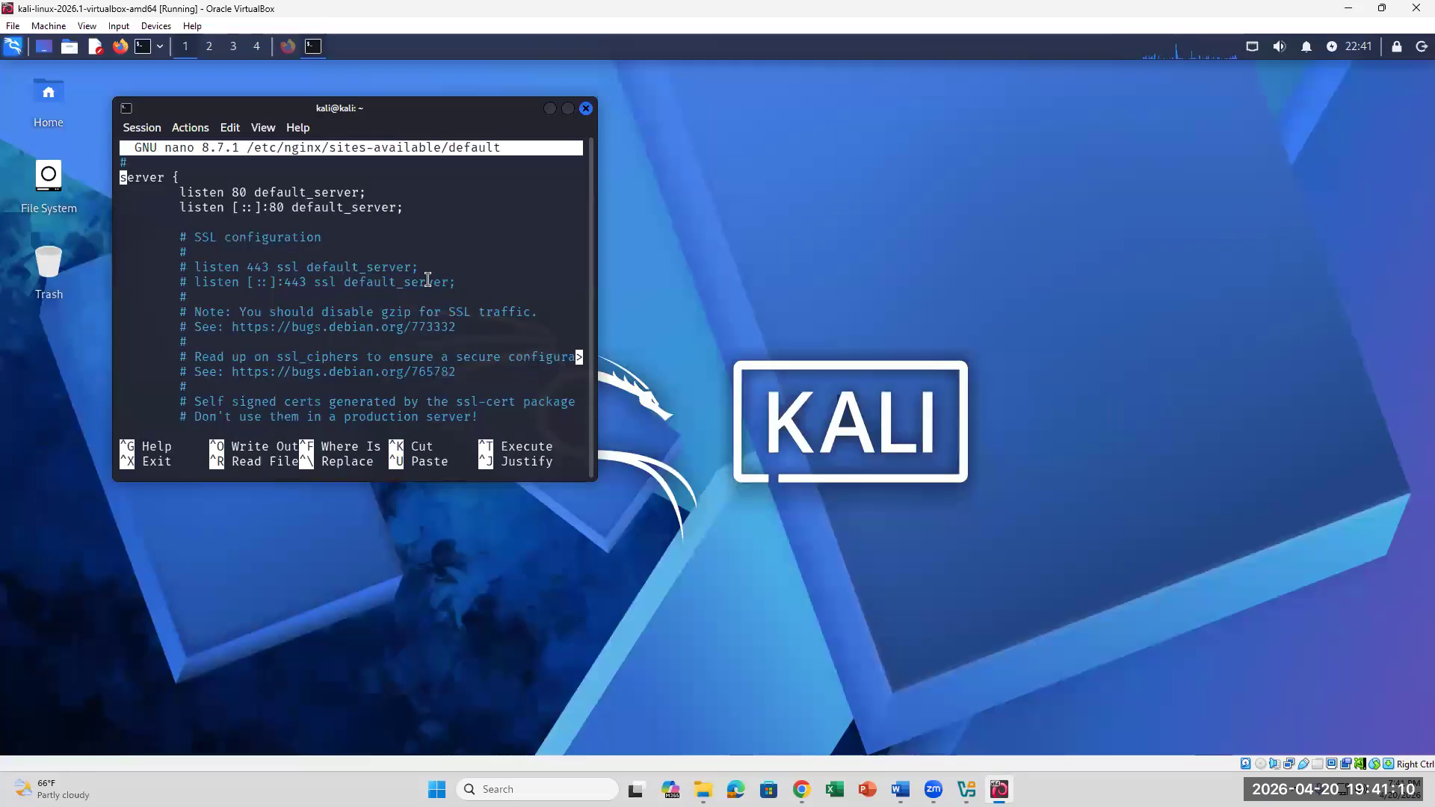
left_click_drag(293, 208, 395, 208)
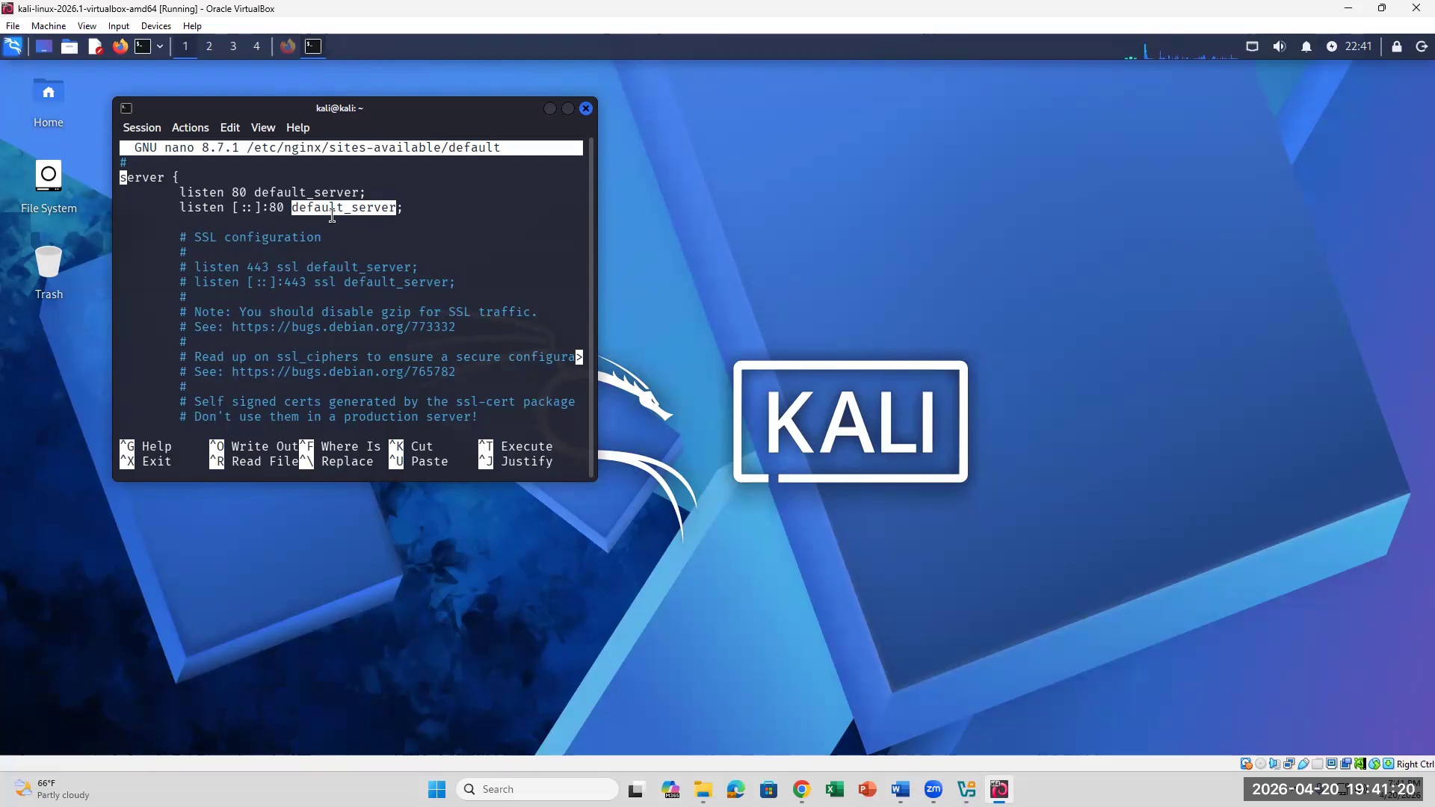
key("Down")
key("Down")
key("Down")
key("Down")
key("Down")
key("Down")
key("Down")
key("Down")
key("Down")
key("Down")
key("Down")
key("Down")
key("Down")
key("Down")
key("Down")
key("Down")
key("Down")
key("Down")
key("Down")
key("Down")
key("Down")
key("Down")
key("Down")
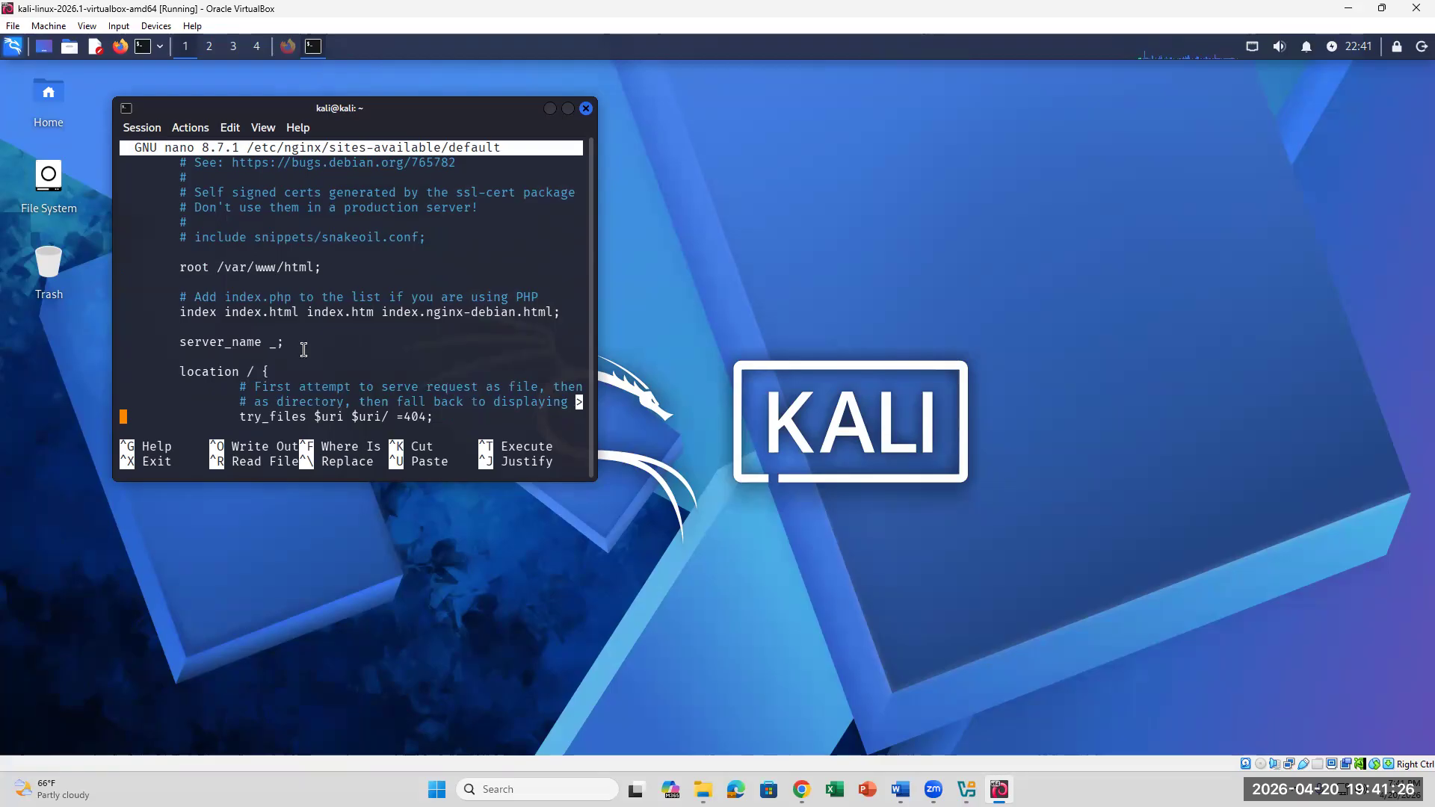
left_click_drag(293, 356, 176, 343)
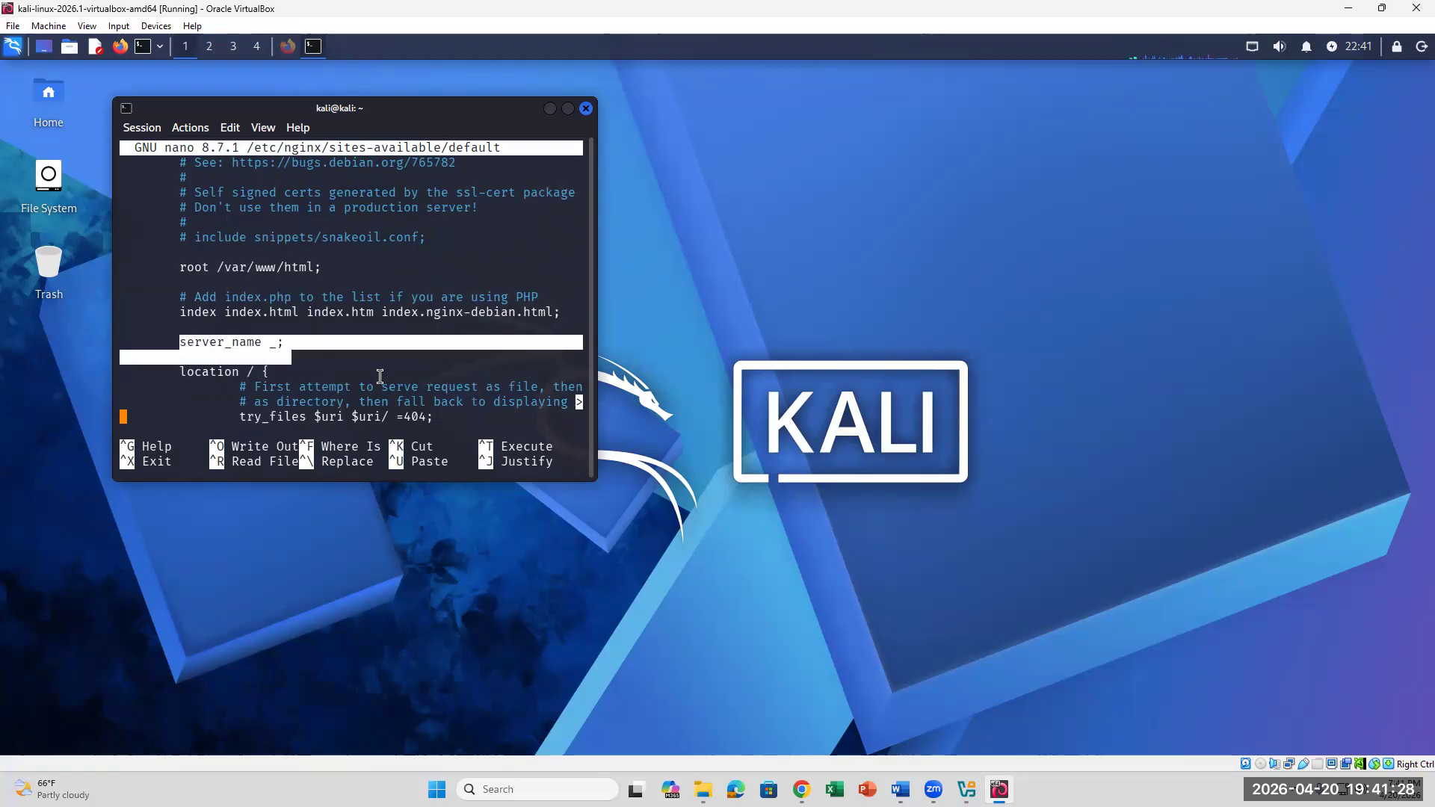
Uncomment the server {, listen 80 and listen [::]:80 lines in the example.com virtual host block
left_click(380, 376)
scroll(411, 343, "down", 4)
scroll(411, 343, "down", 6)
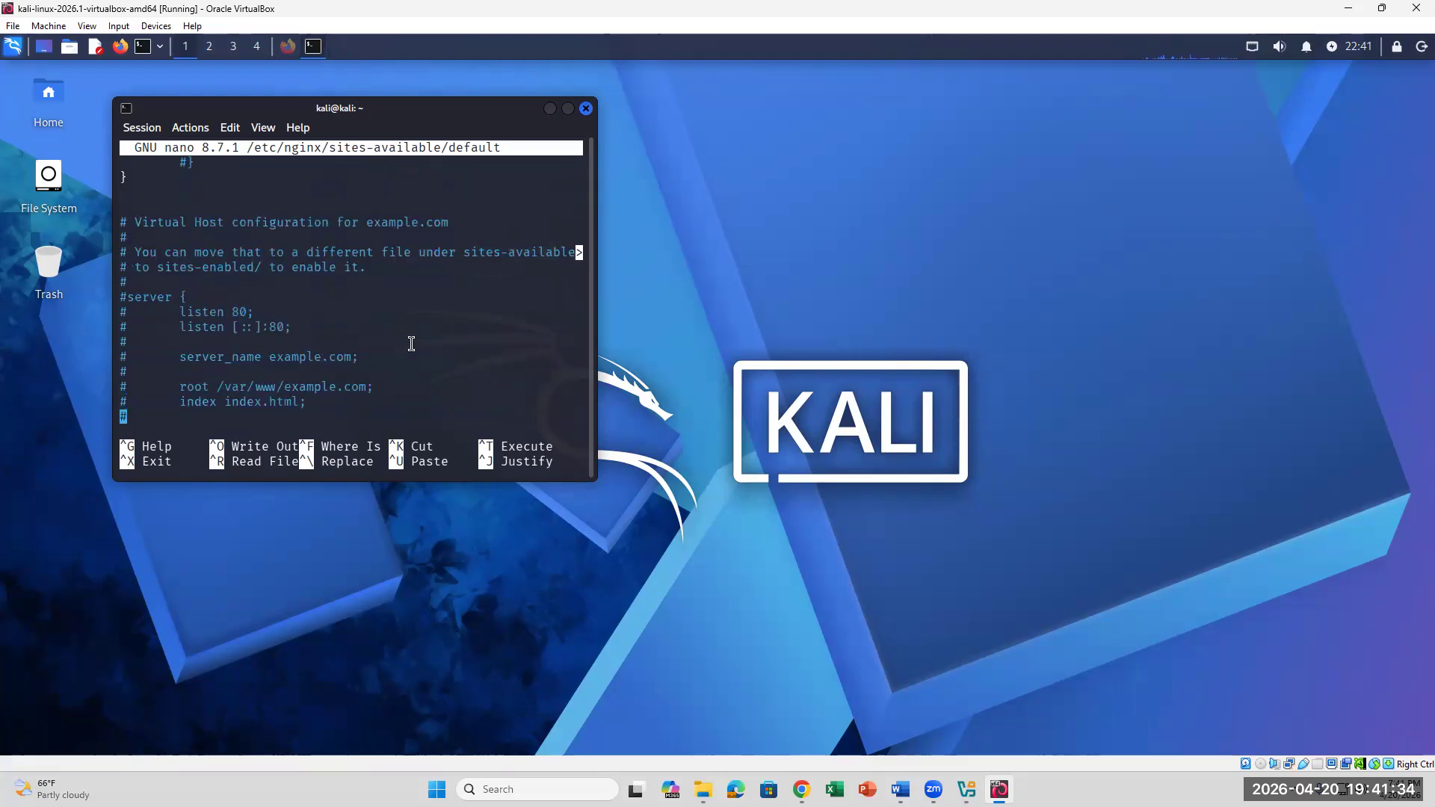
key("Up")
key("Up")
key("Up")
key("Up")
key("Up")
key("Up")
key("Up")
key("Up")
key("Up")
key("Up")
key("Up")
key("Up")
key("Down")
key("Down")
key("Down")
key("Down")
key("Down")
key("Down")
key("Up")
key("Up")
key("Up")
key("Down")
key("Down")
key("Down")
key("Up")
key("Up")
key("Up")
key("Down")
key("Delete")
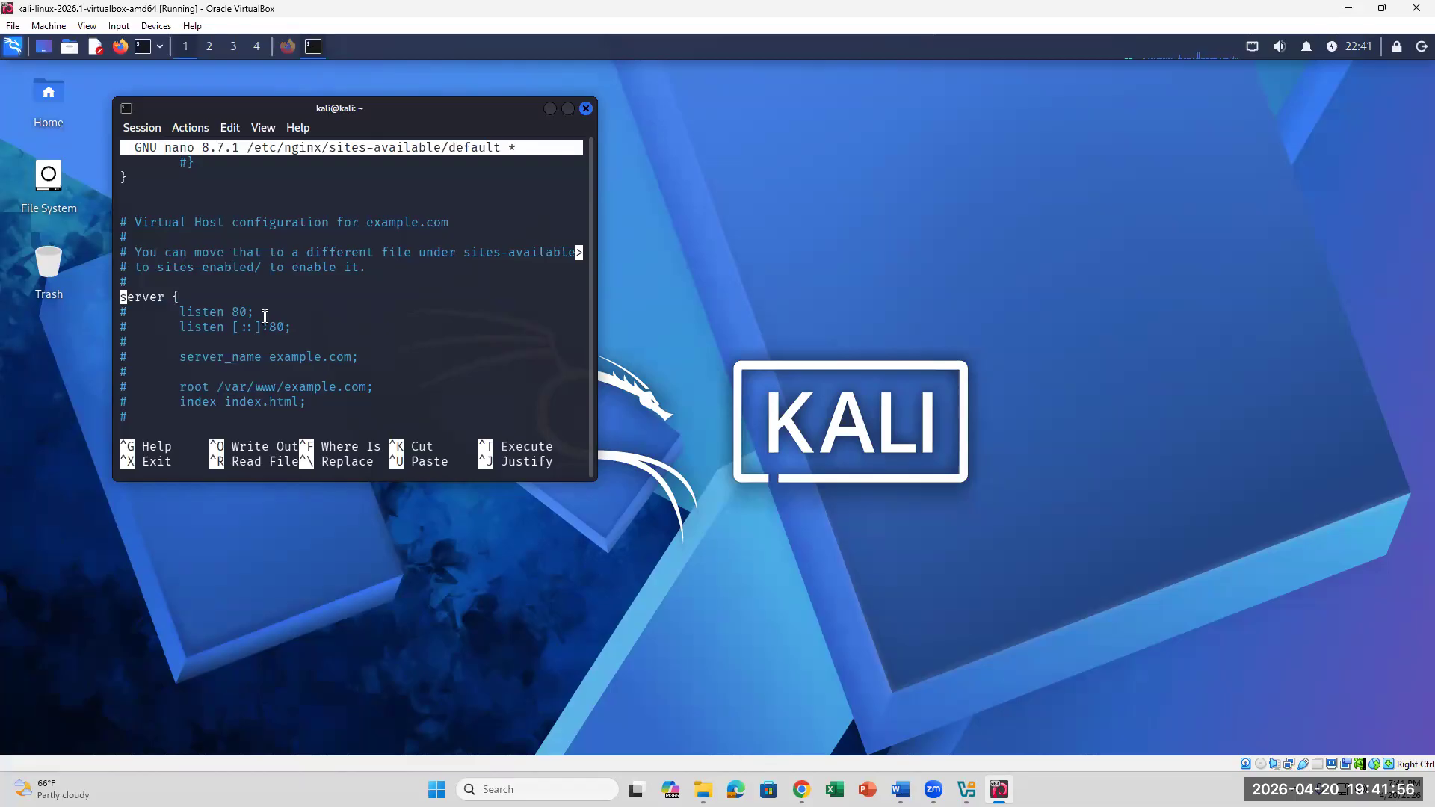
key("Down")
key("Delete")
key("Down")
key("Delete")
Remove the # from the line below the listen entries and from the server_name line
key("Down")
key("Right")
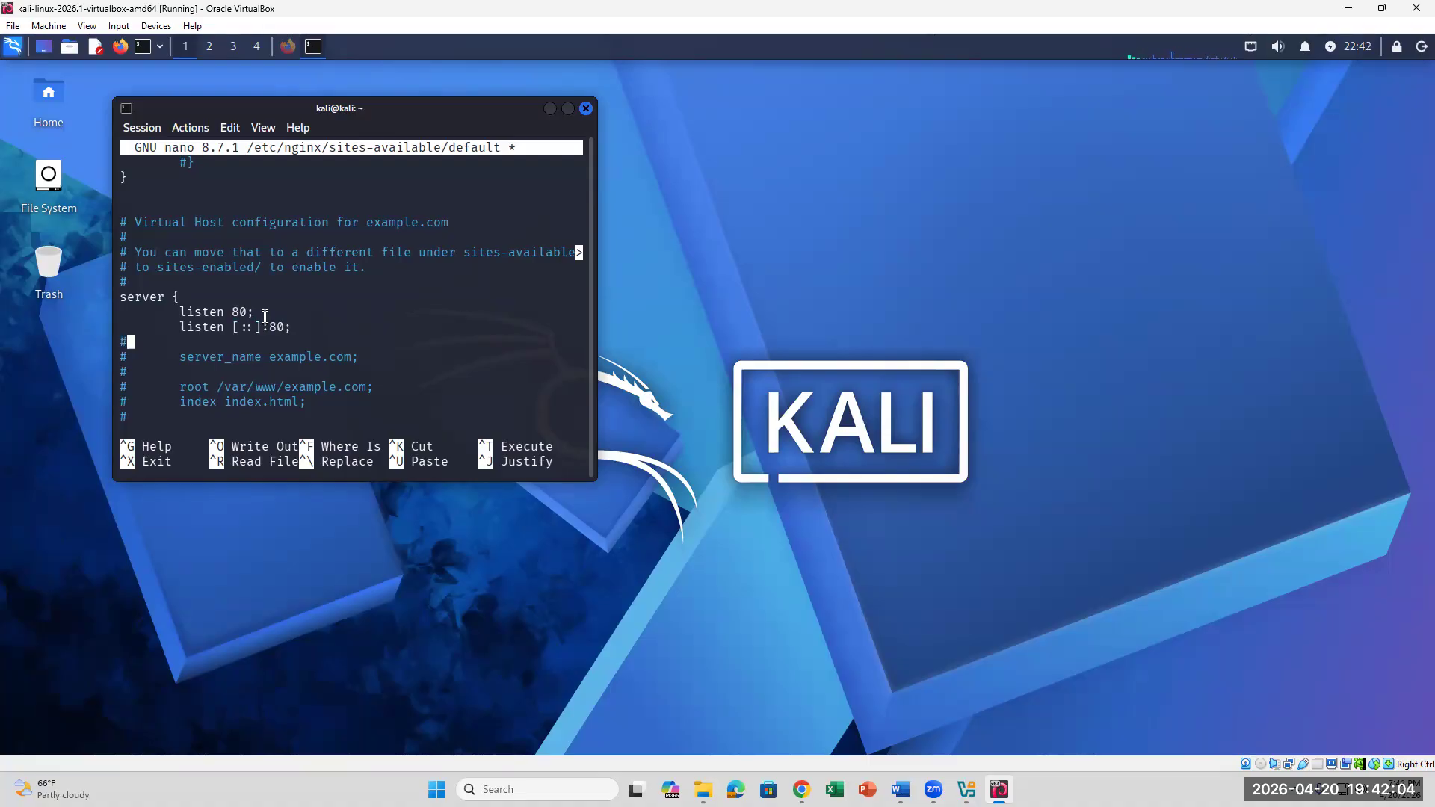
key("BackSpace")
key("Down")
key("Delete")
Replace example.com with localhost in the virtual host block's server_name entry
key("Right")
key("Right")
key("Right")
key("Right")
key("Right")
key("Right")
key("Right")
key("Right")
key("Right")
key("Right")
key("Right")
key("Right")
key("Right")
key("Right")
key("Right")
key("Right")
key("Right")
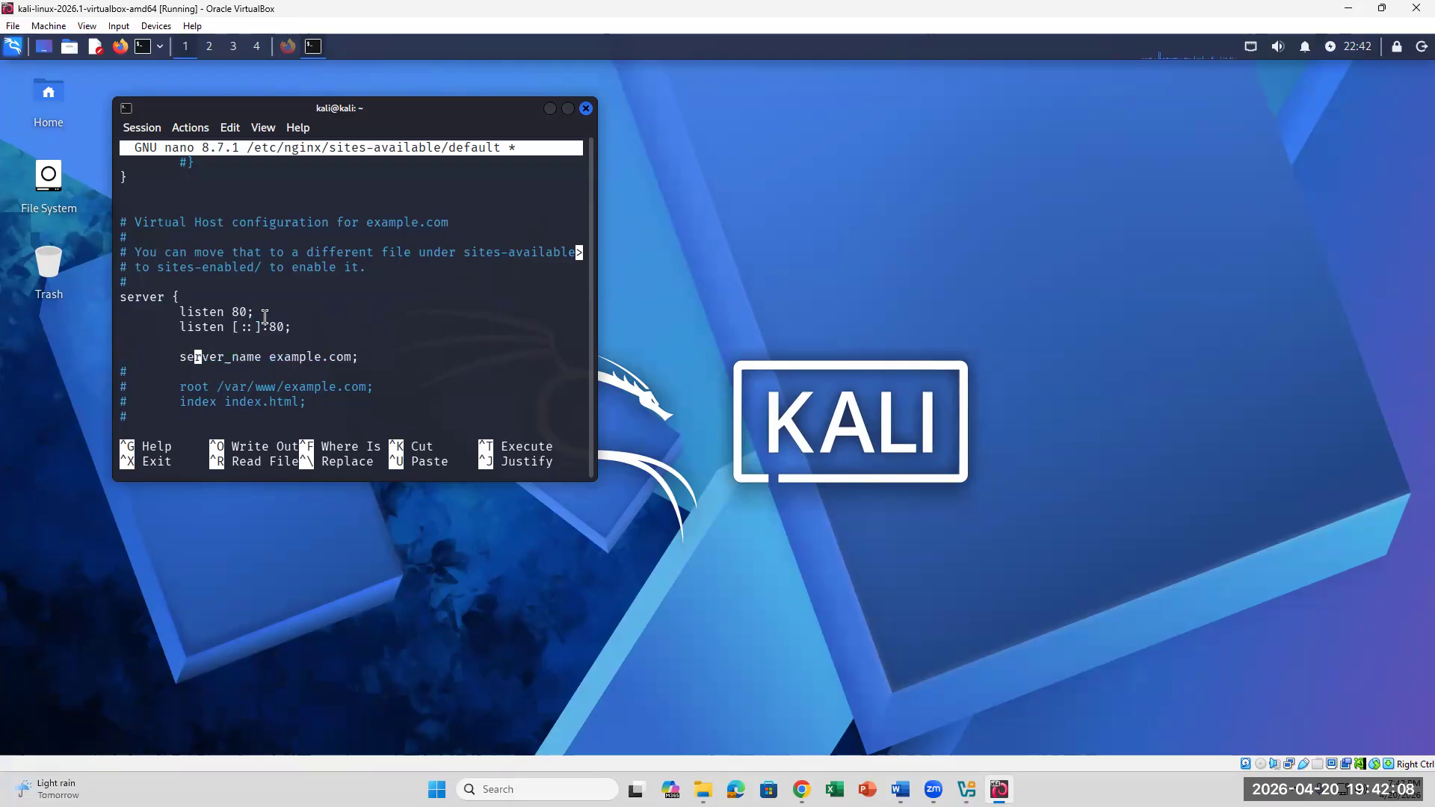
key("Right")
key("Right")
key("Right")
key("Right")
key("Right")
key("Right")
key("Right")
key("BackSpace")
key("BackSpace")
key("BackSpace")
key("BackSpace")
key("BackSpace")
key("BackSpace")
key("BackSpace")
key("BackSpace")
key("BackSpace")
key("BackSpace")
key("BackSpace")
type("localhost")
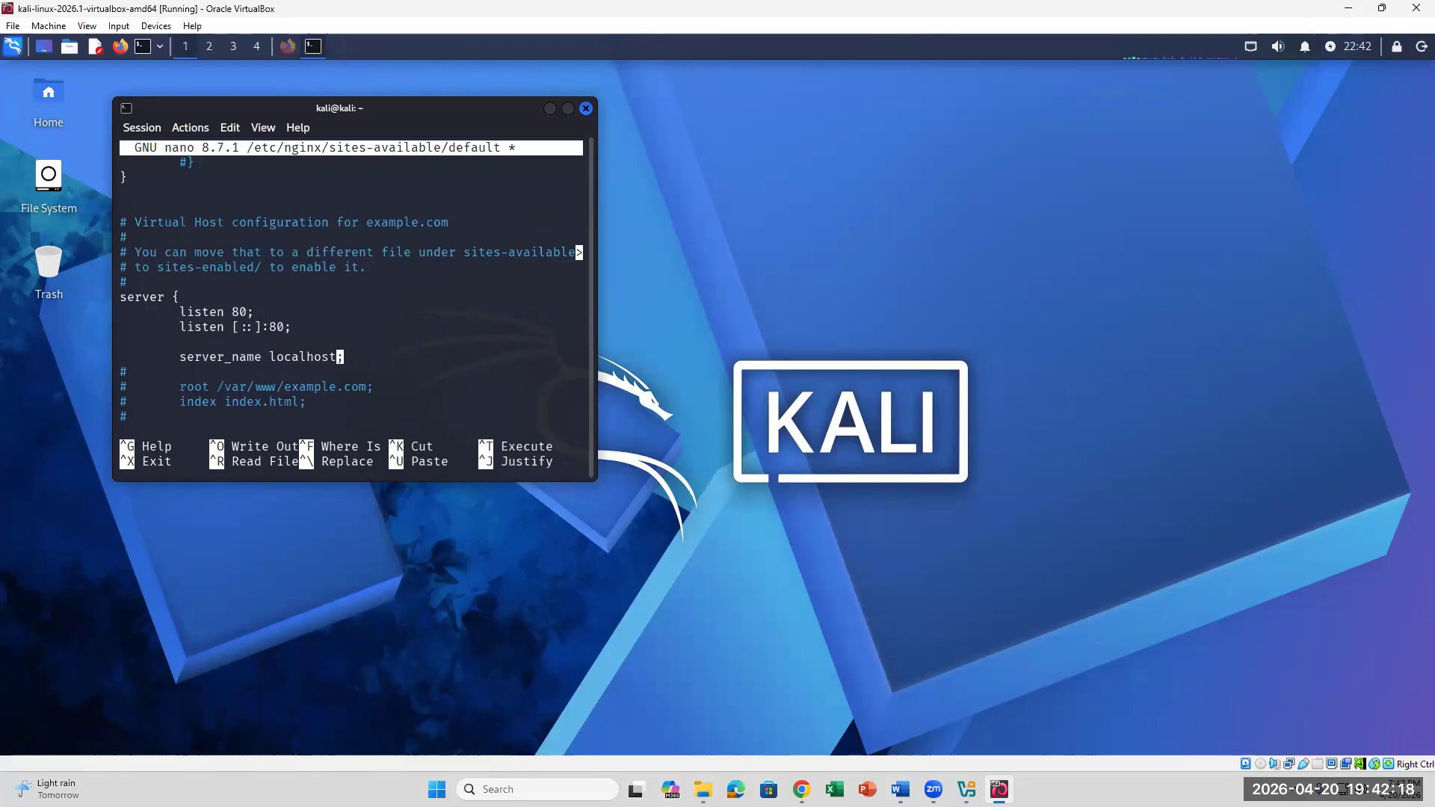
Check the sample server block in Word, and uncomment the line below server_name and the root line in nano
left_click(899, 789)
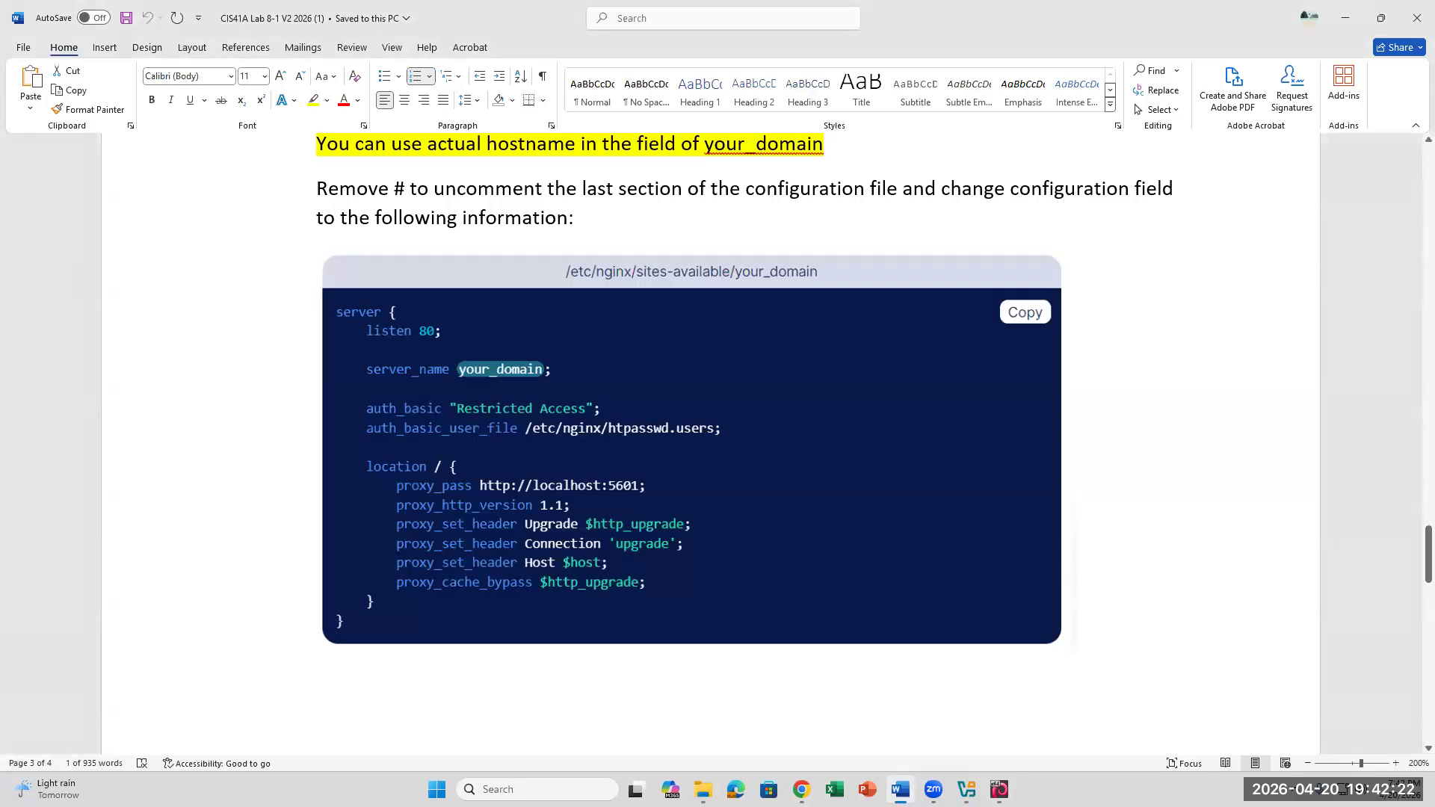
left_click(900, 789)
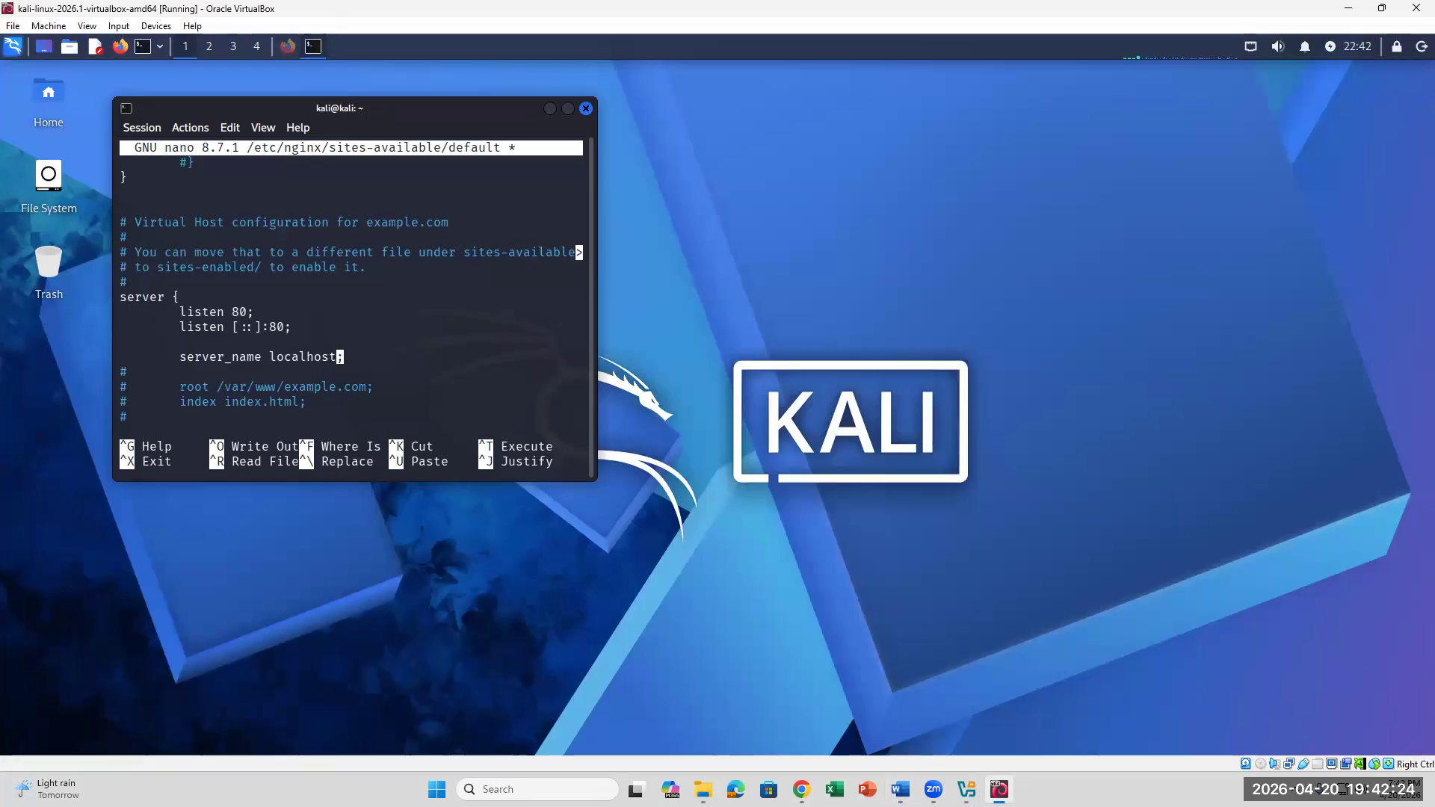
key("Down")
key("ctrl+r")
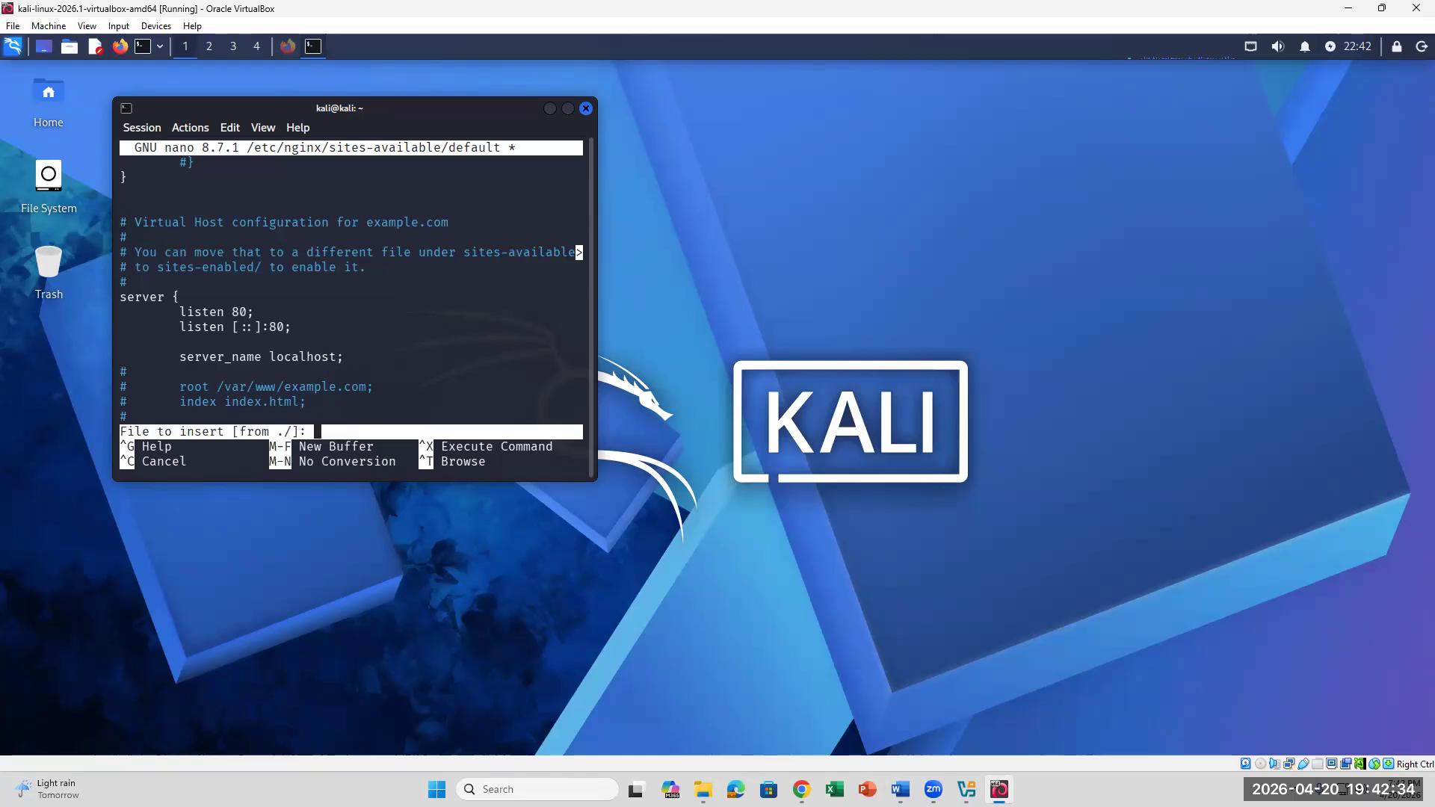
key("ctrl+c")
key("Down")
key("BackSpace")
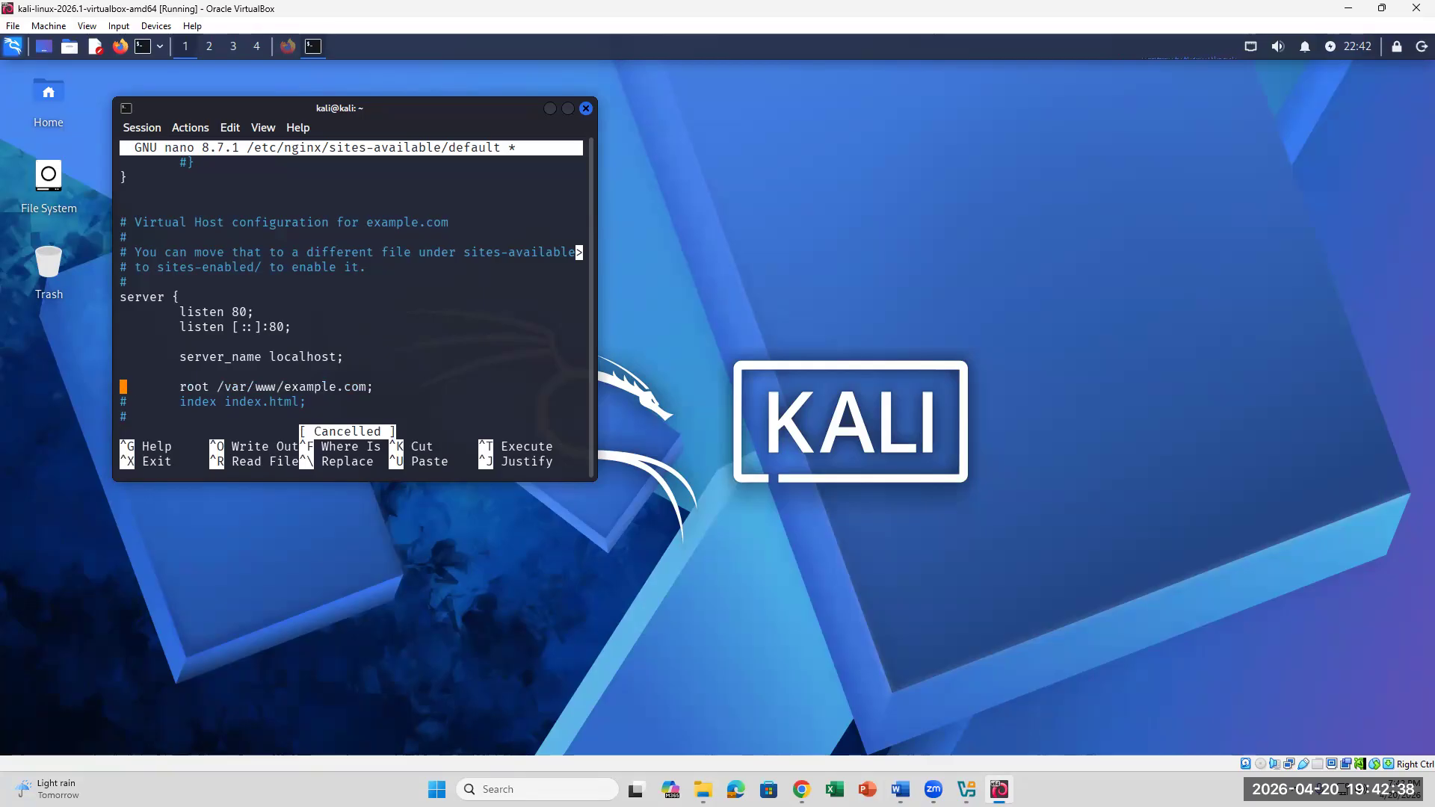
Compare the sample server block in the Word lab document with the remaining lines of the virtual host block in nano
key("Down")
key("Up")
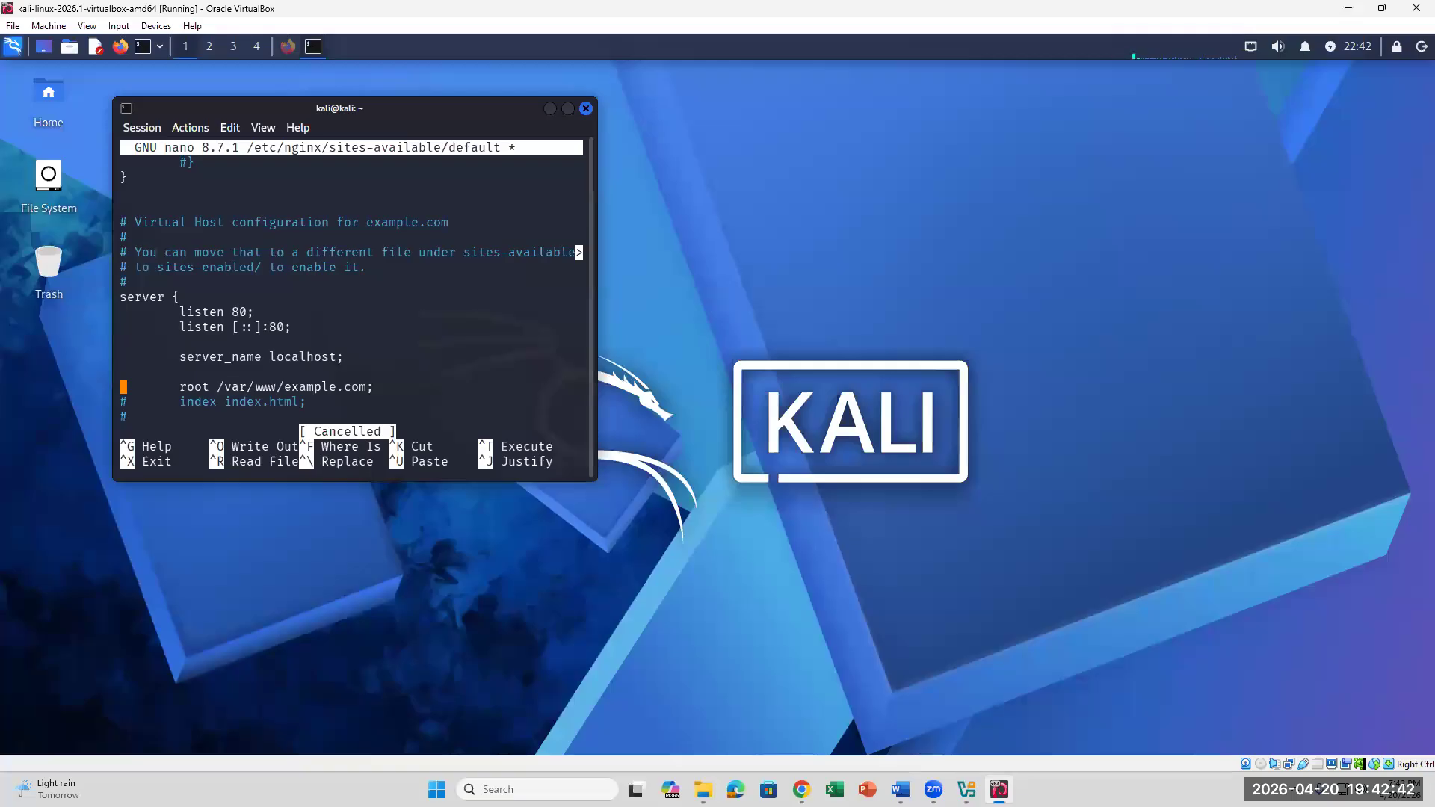
left_click(899, 788)
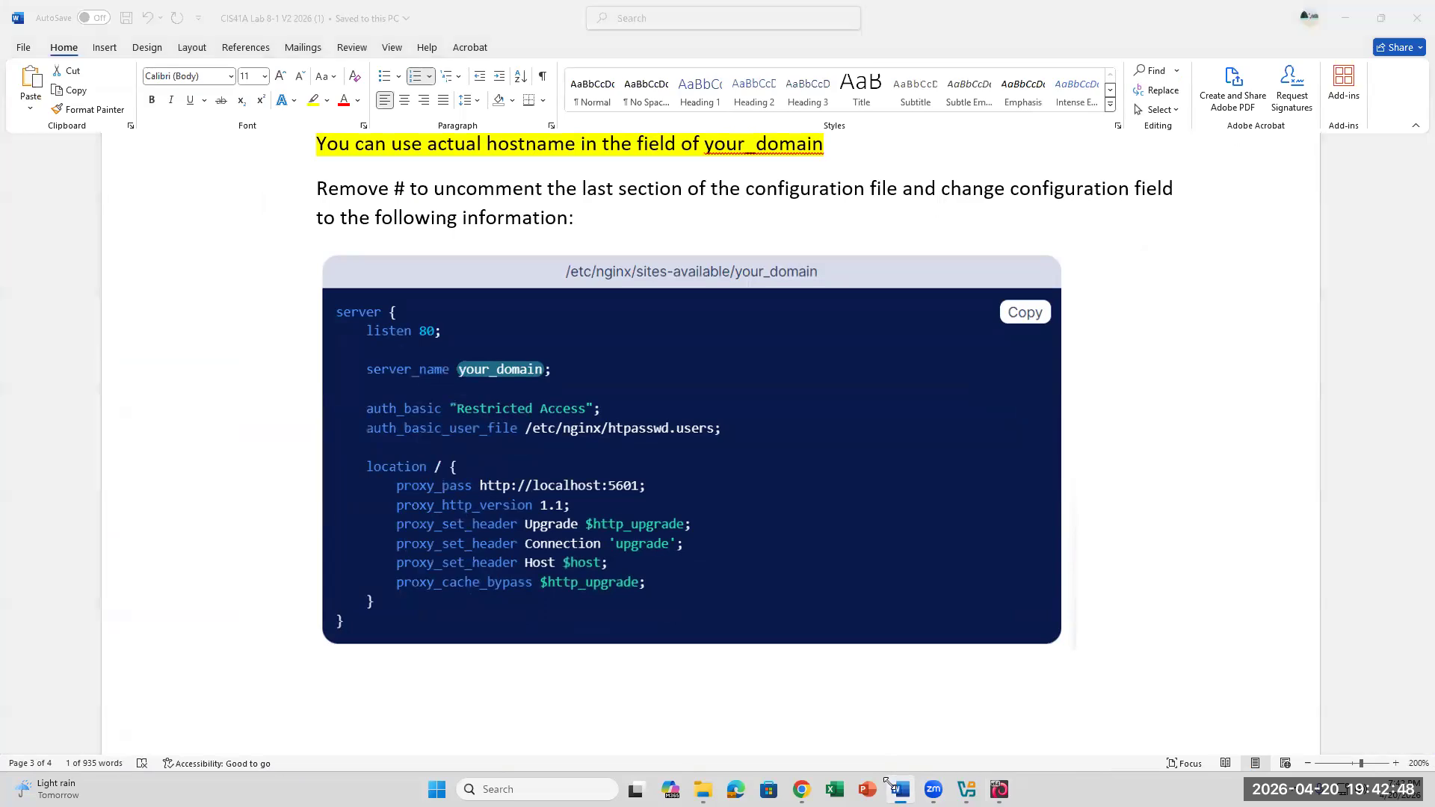
left_click(899, 783)
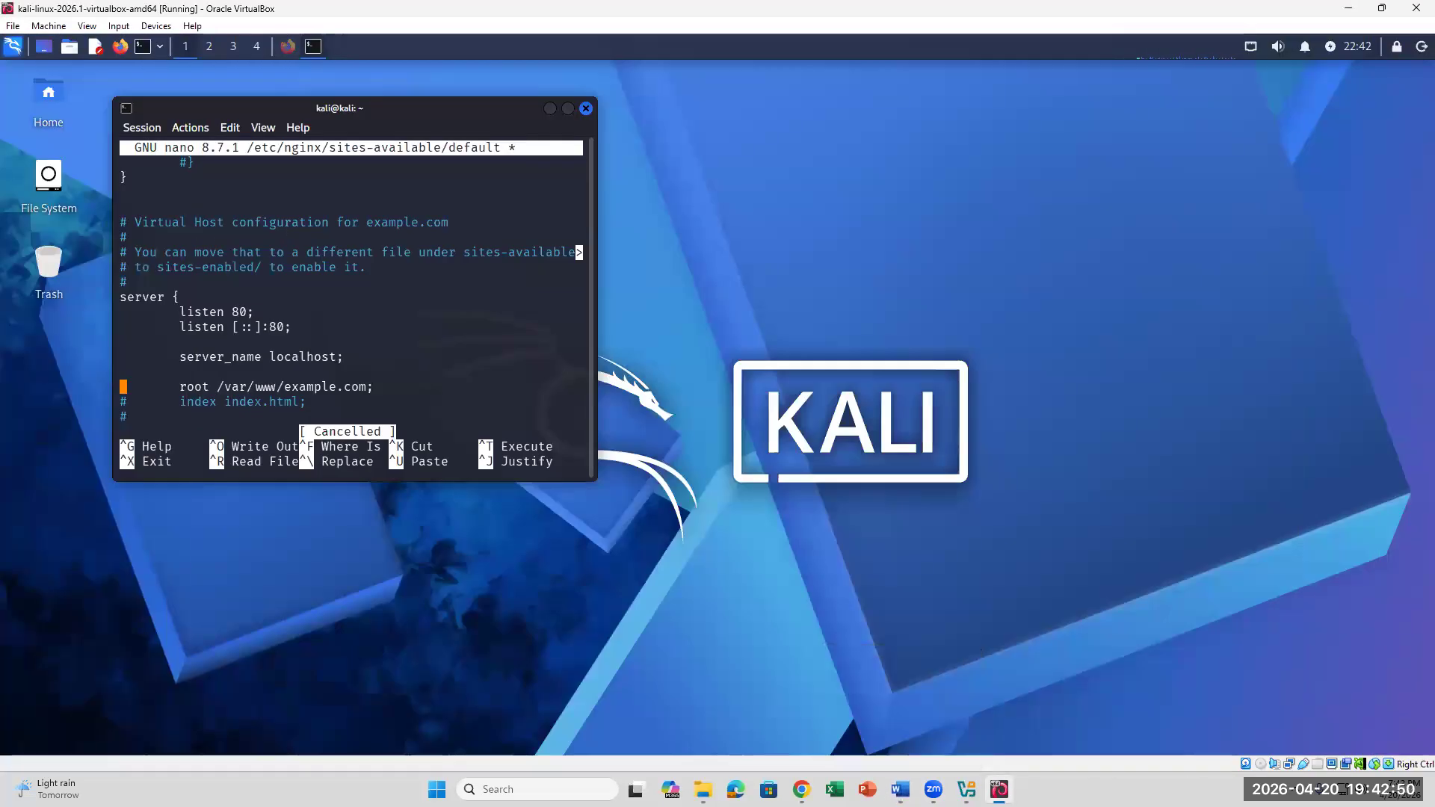
left_click(899, 786)
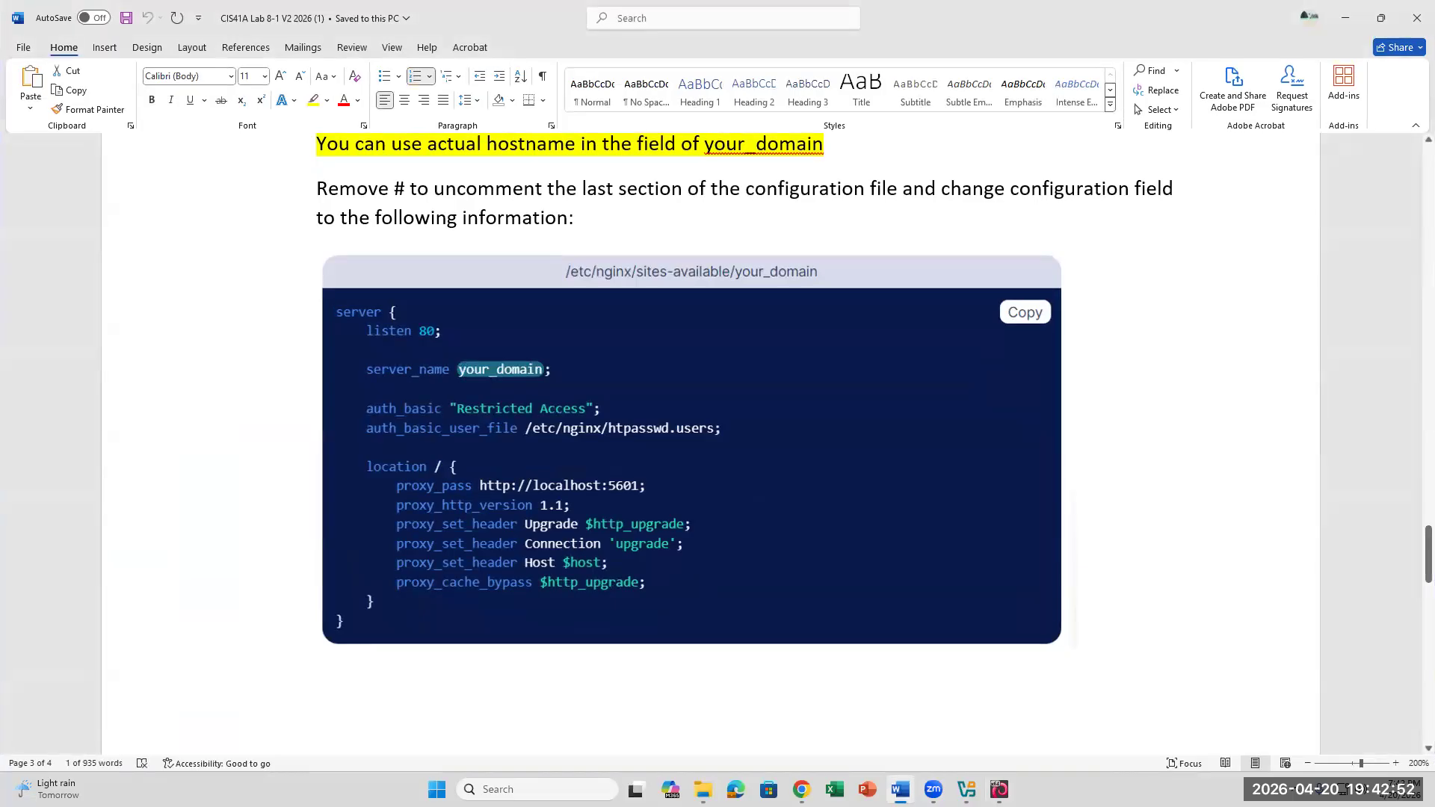
left_click(899, 787)
key("Down")
key("Down")
key("Down")
key("Down")
key("Down")
key("Down")
key("Down")
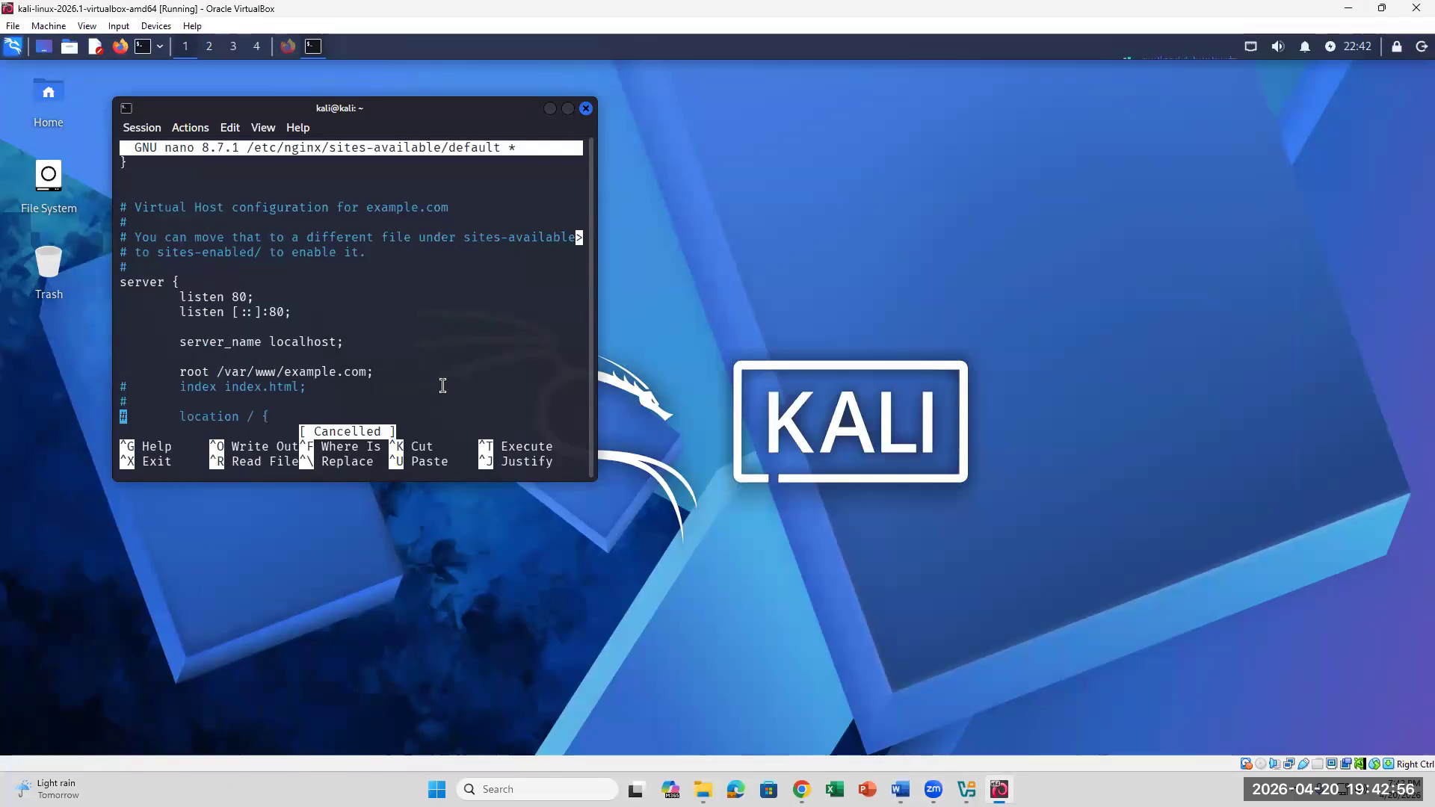
key("Up")
key("Up")
key("Up")
key("Up")
key("Up")
key("Up")
key("Up")
key("Up")
key("Up")
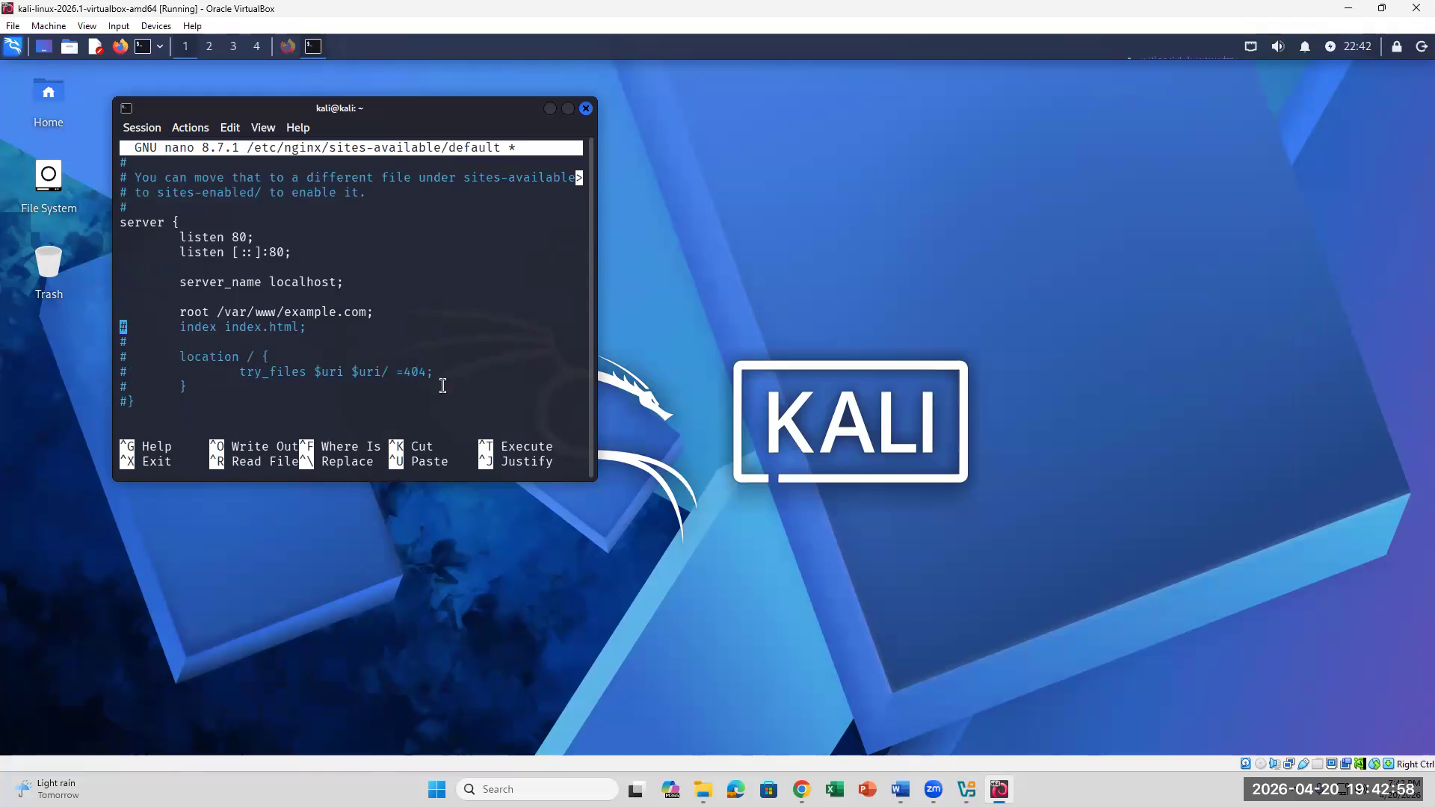
key("Down")
key("Down")
key("Down")
key("Up")
key("Up")
key("Up")
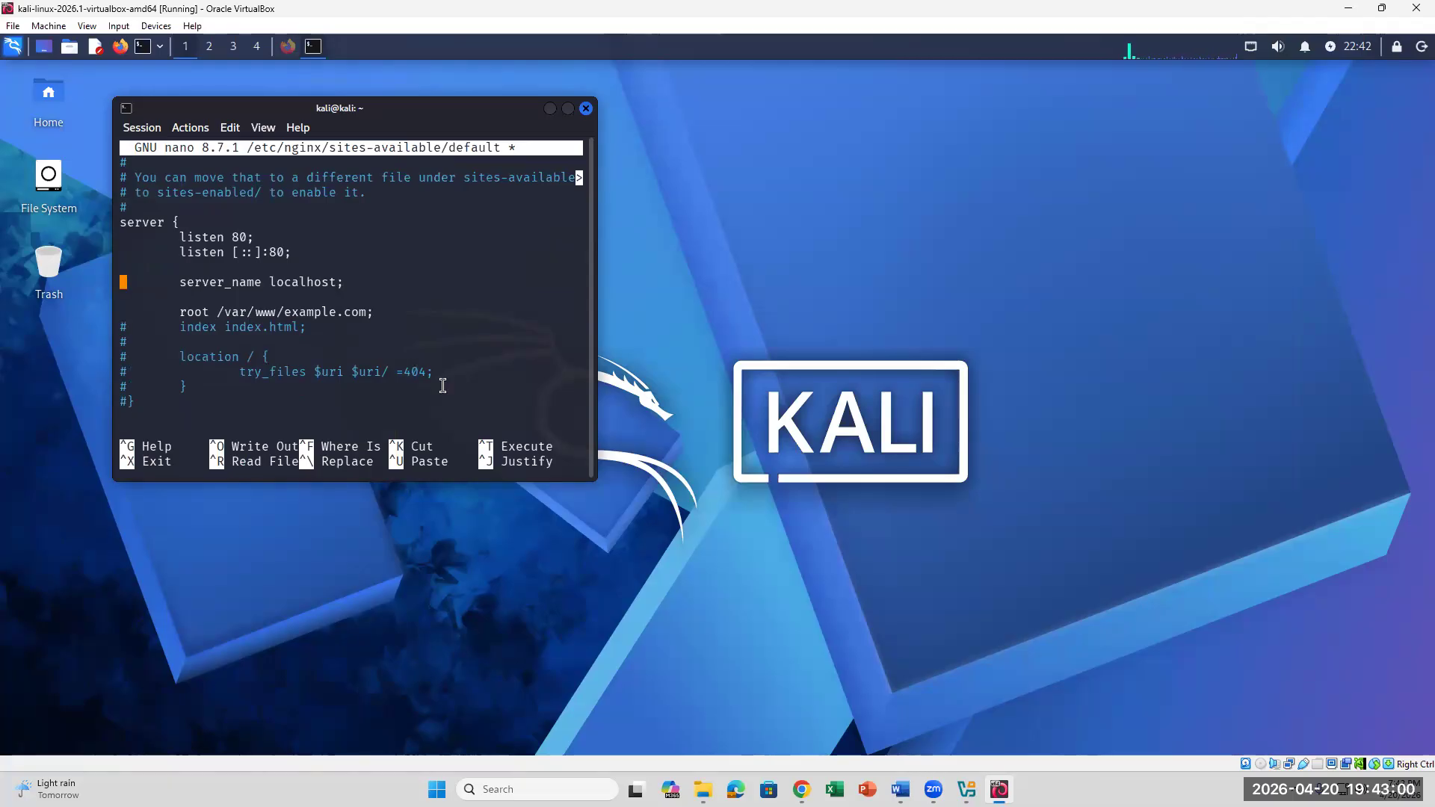
Replace example.com with localhost in the virtual host block's root path, making it /var/www/localhost
key("Down")
key("Down")
key("ctrl+Right")
key("ctrl+Right")
key("ctrl+Right")
key("Right")
key("Right")
key("Right")
key("Right")
key("Right")
key("Right")
key("Right")
key("Right")
key("Right")
key("Right")
key("Right")
key("Right")
key("Right")
key("Right")
key("Right")
key("BackSpace")
key("BackSpace")
key("BackSpace")
key("BackSpace")
key("BackSpace")
key("BackSpace")
key("BackSpace")
key("BackSpace")
key("BackSpace")
key("BackSpace")
key("BackSpace")
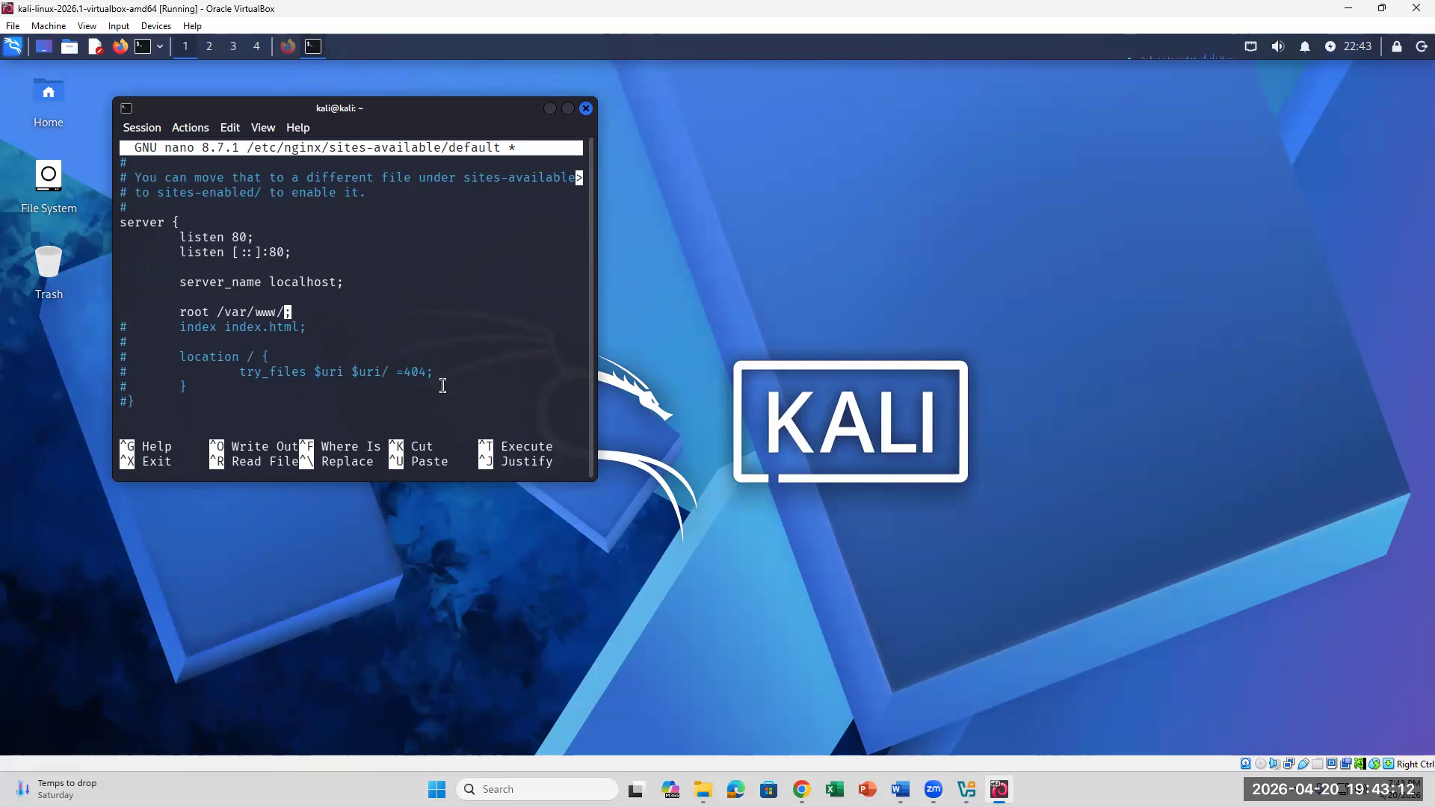
type("localhost")
Check the lab document's sample server block in Word against the commented index and location lines in nano
left_click(900, 789)
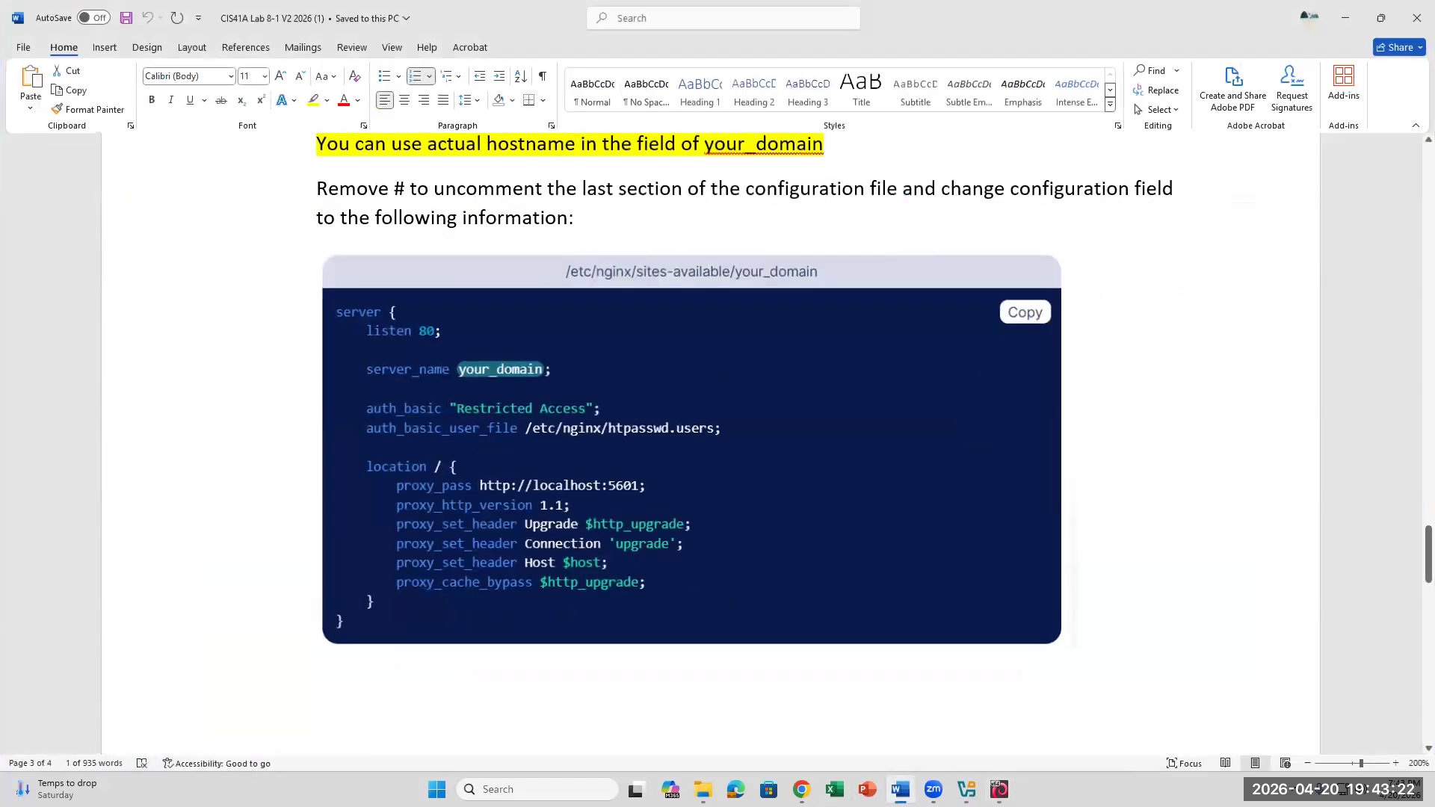
left_click(900, 789)
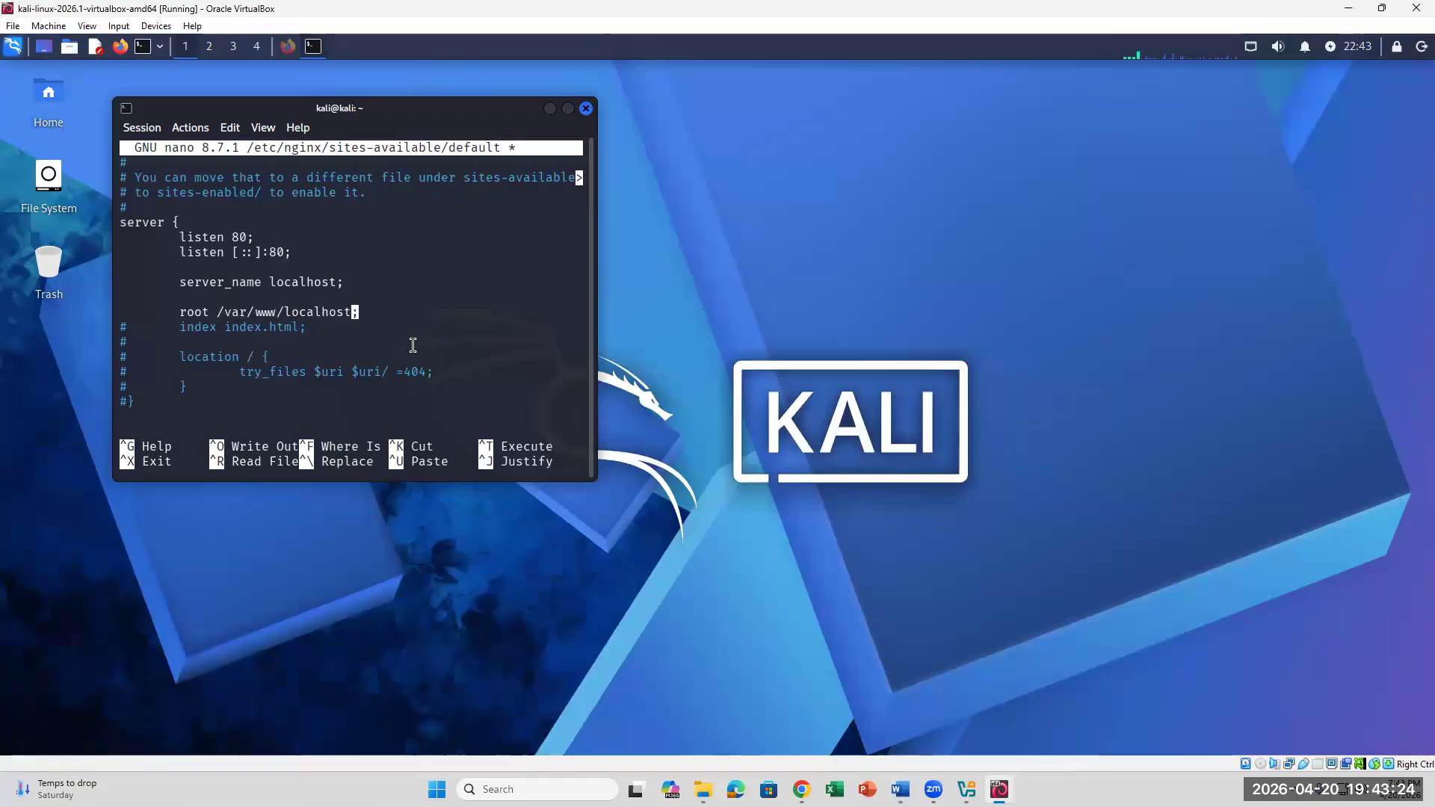
key("Down")
key("Down")
key("Down")
key("Down")
key("Down")
key("Down")
key("Down")
left_click(900, 789)
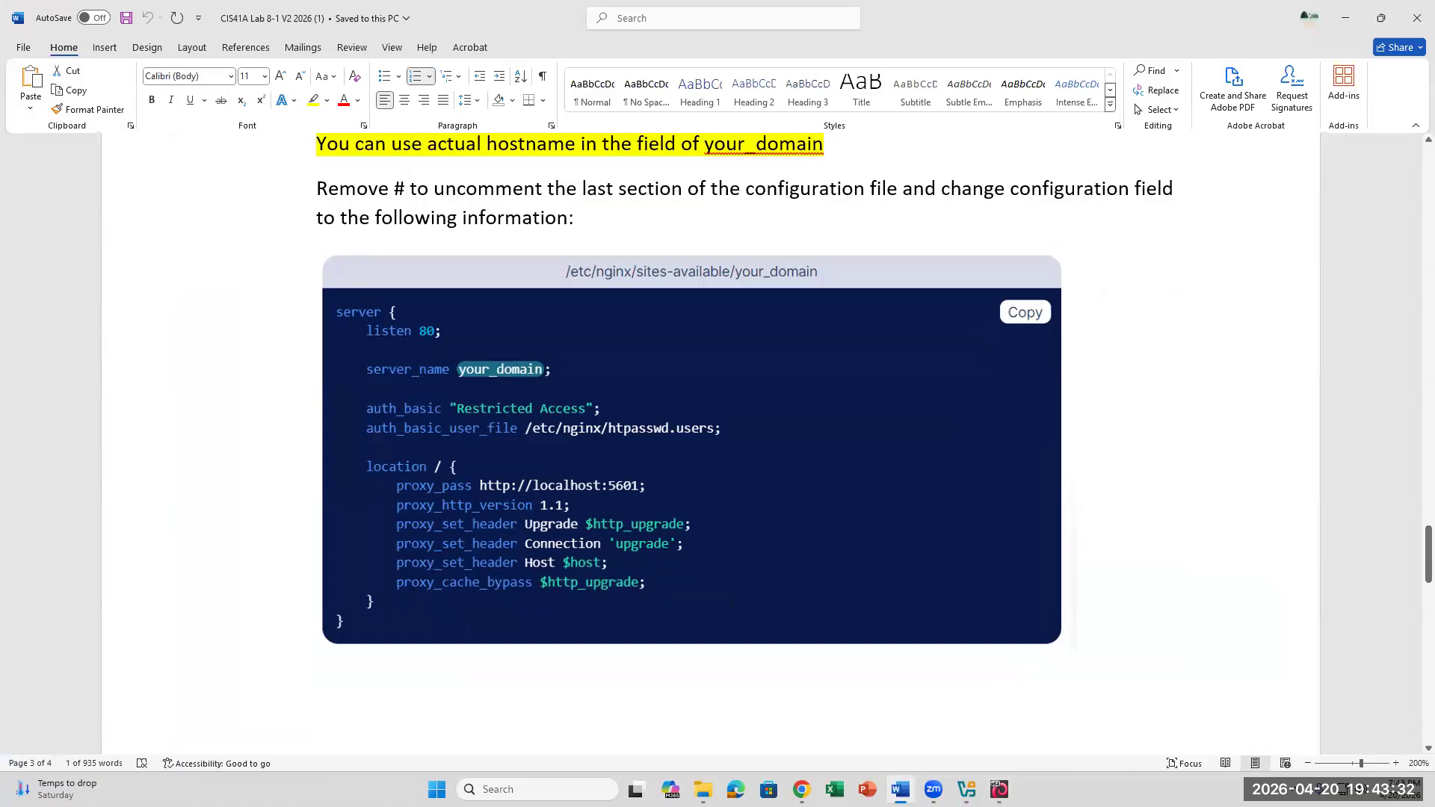
left_click(899, 789)
key("Up")
key("Up")
key("Up")
key("Up")
key("Up")
key("Up")
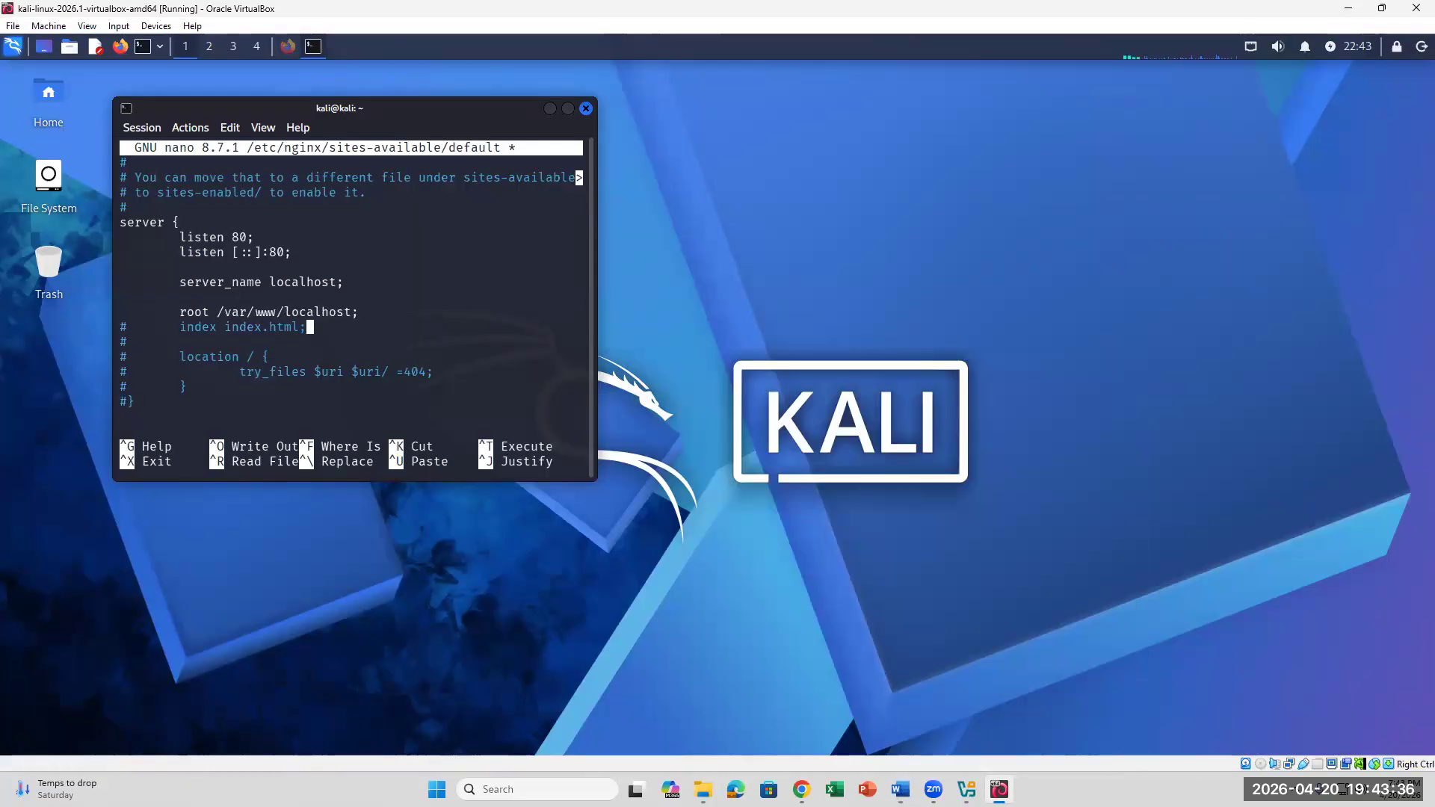
Uncomment the index index.html line in the virtual host block and restore its indentation
key("Left")
key("Left")
key("Left")
key("Left")
key("Left")
key("Left")
key("Left")
key("Left")
key("Left")
key("Left")
key("Left")
key("Left")
key("Left")
key("Left")
key("Left")
key("Left")
key("Left")
key("Left")
key("Left")
key("Left")
key("Down")
key("Down")
key("Up")
key("Left")
key("Left")
key("Left")
key("Left")
key("Left")
key("Left")
key("Left")
key("Left")
key("Left")
key("Left")
key("Left")
key("Left")
key("Left")
key("Left")
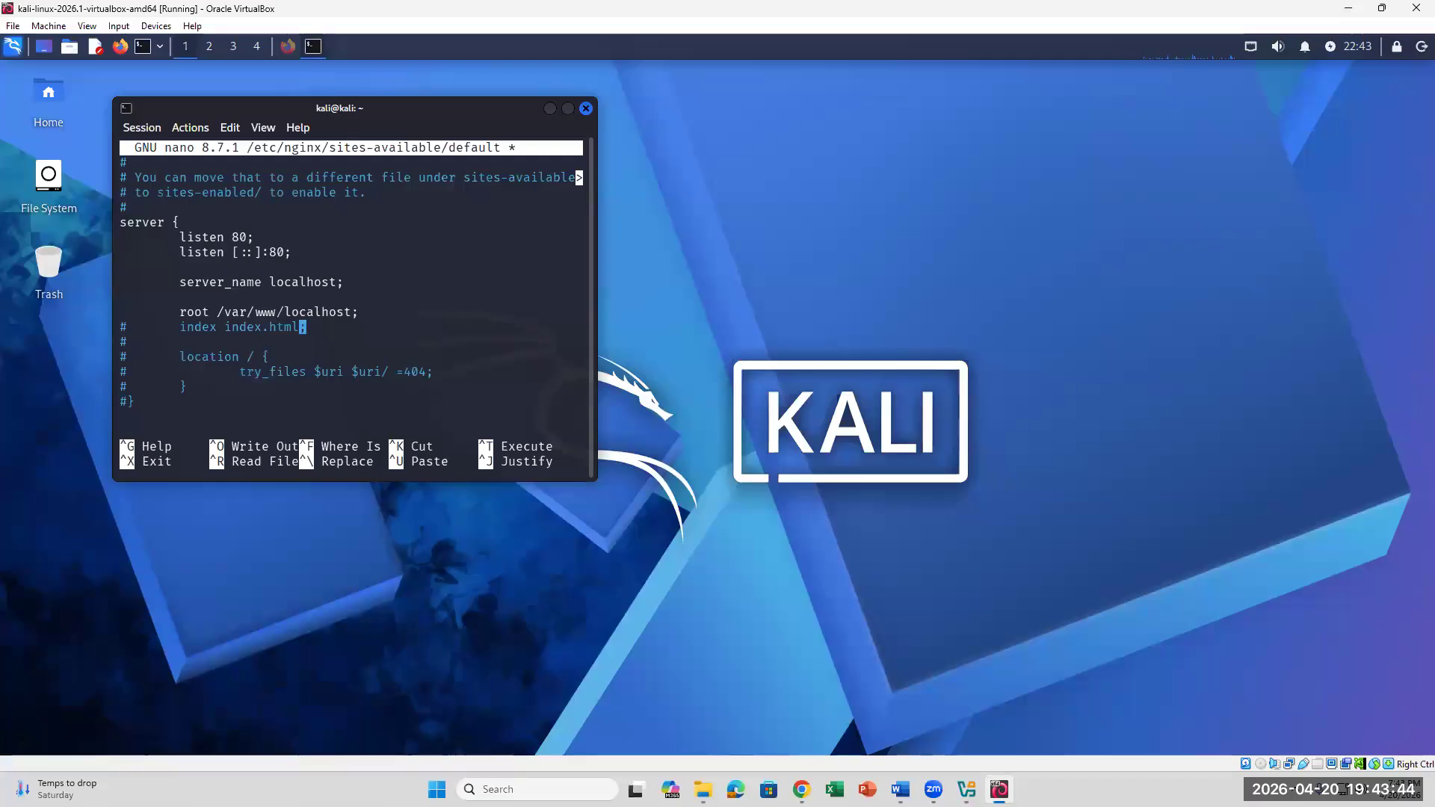
key("Left")
key("Left")
key("Left")
key("BackSpace")
key("BackSpace")
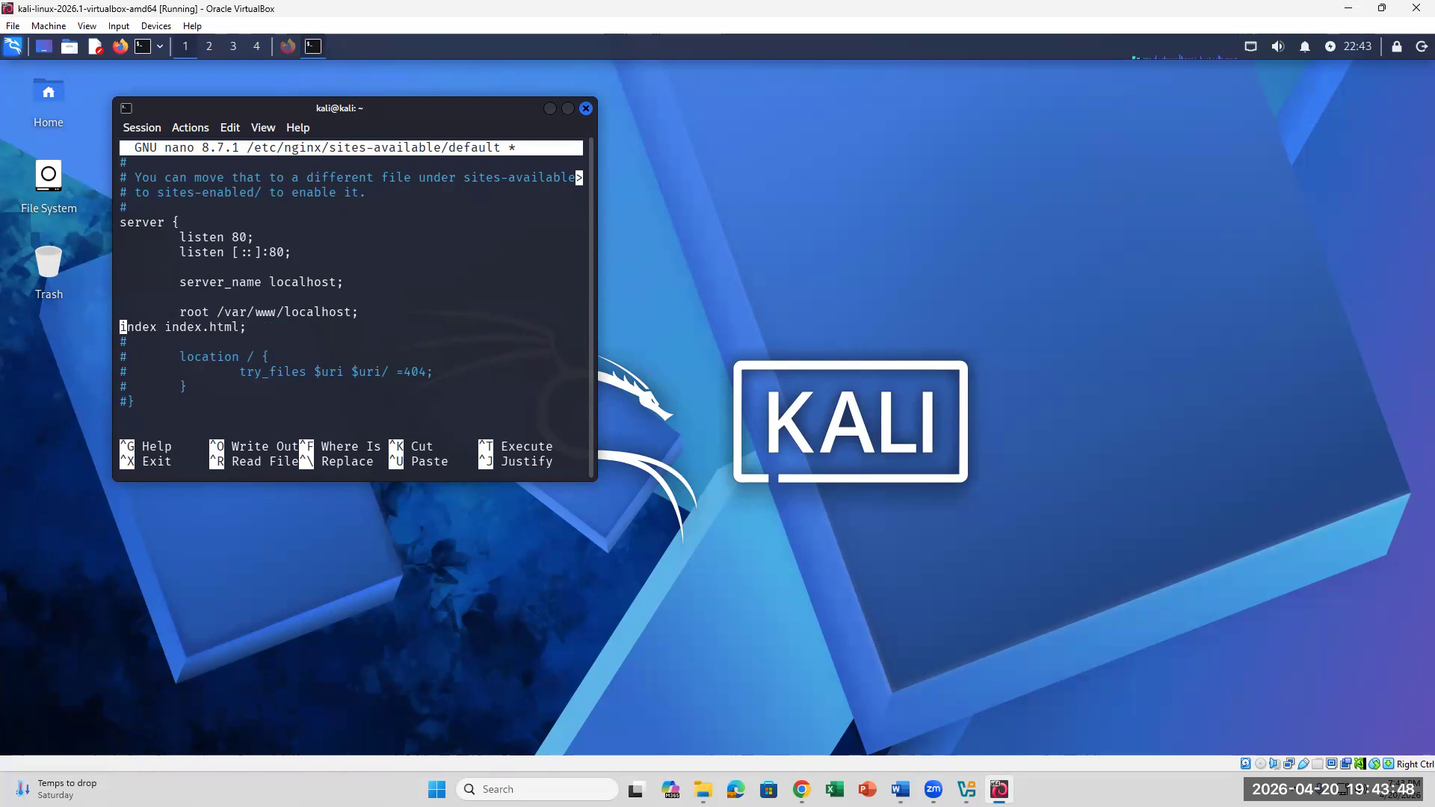
key("Tab")
Remove the # from the blank line, the location / block with its try_files line, and the server block's closing brace
key("Down")
key("BackSpace")
key("Down")
key("Delete")
key("Down")
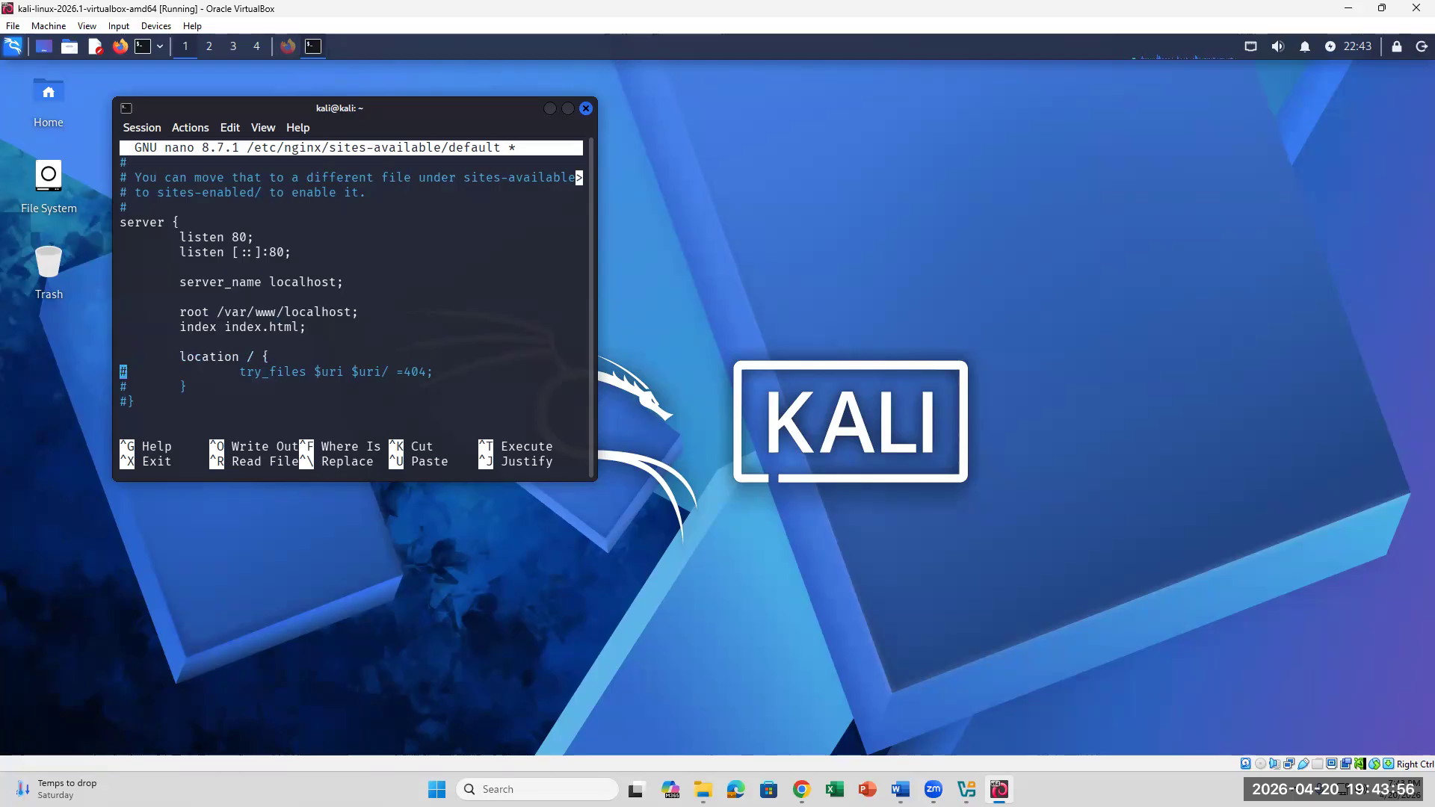
key("Delete")
key("Down")
key("Right")
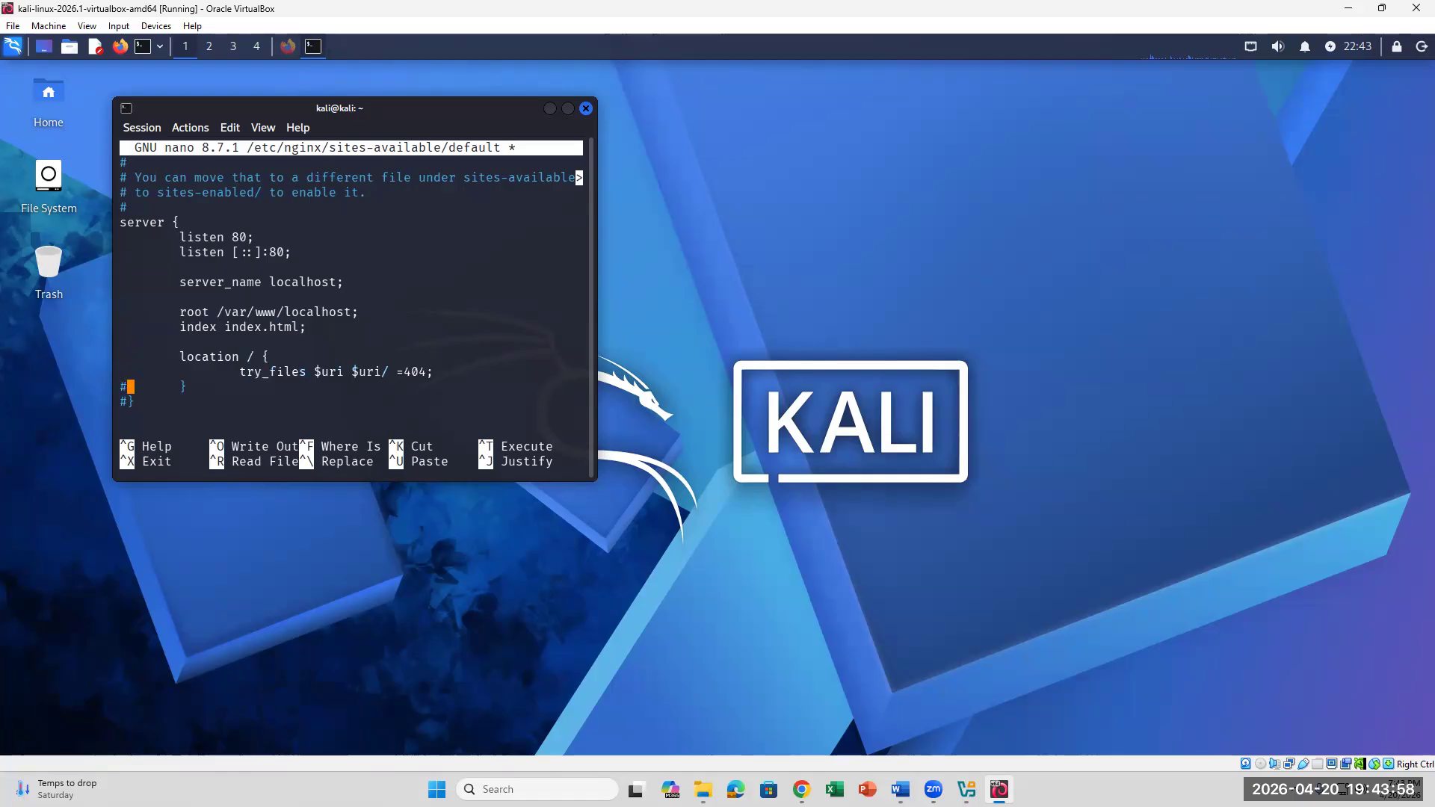
key("BackSpace")
key("Down")
key("Right")
key("BackSpace")
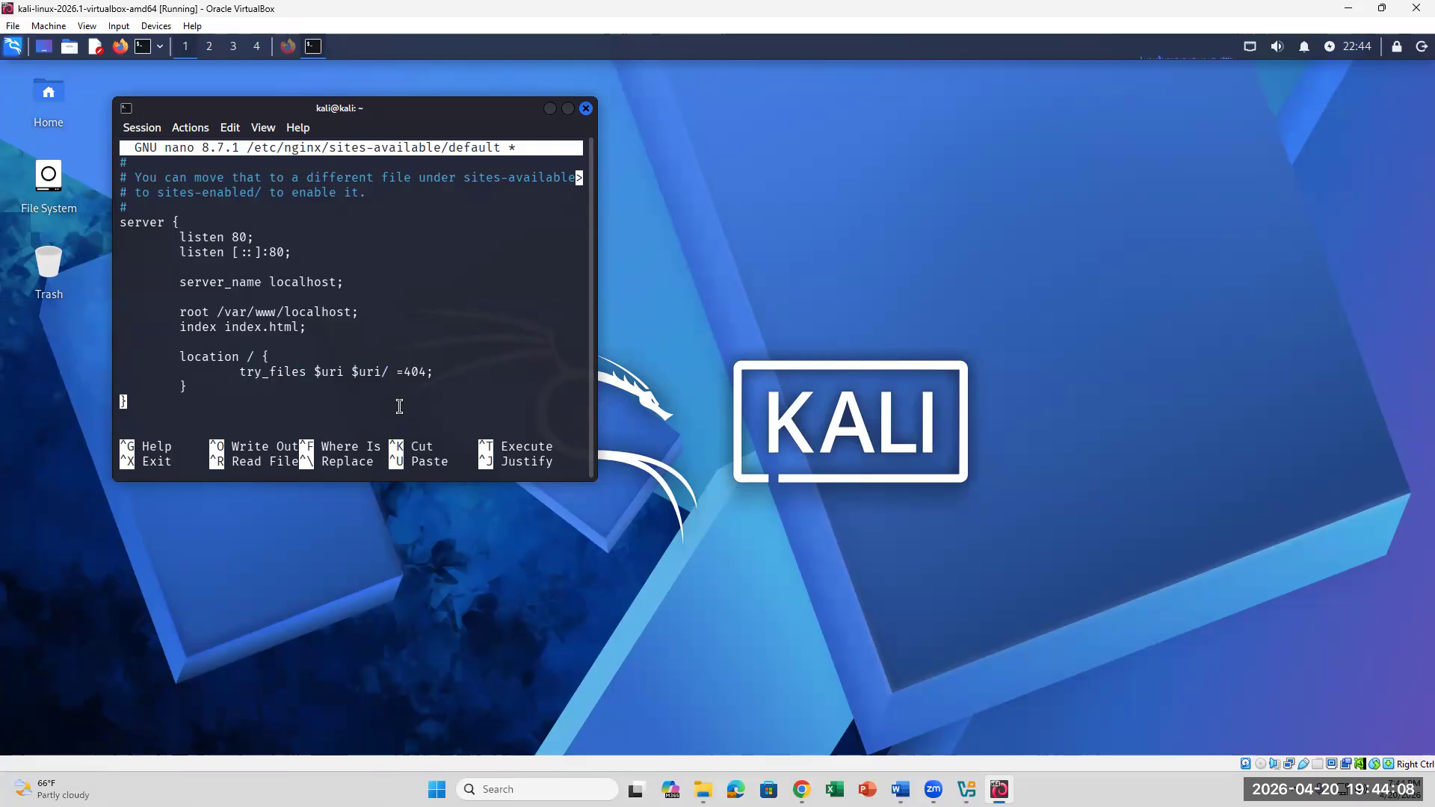
Save the edited /etc/nginx/sites-available/default file under the same name and exit nano
key("ctrl+x")
key("y")
key("Return")
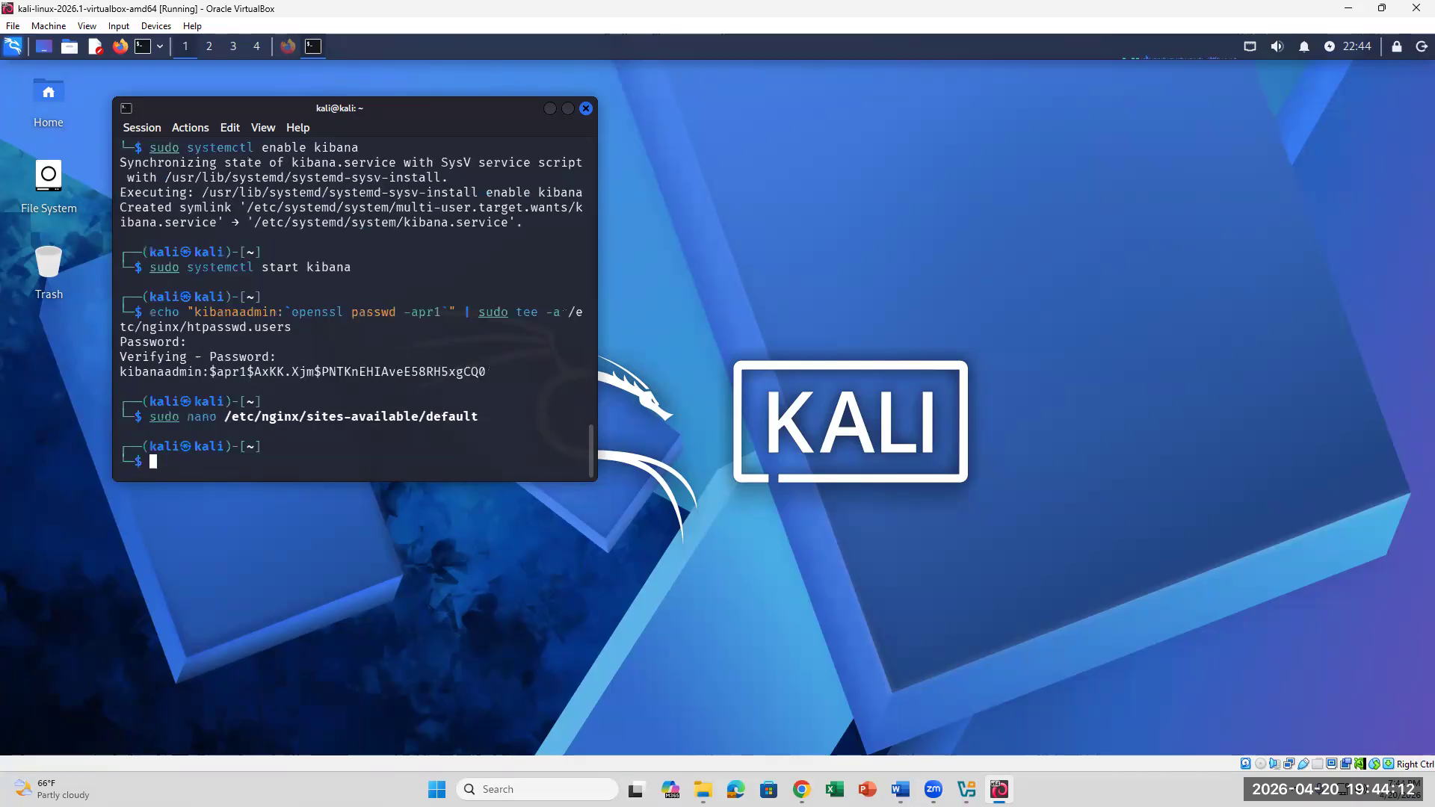
Copy step 38's command from the Word lab document and run it in the Kali terminal: sudo ln -s /etc/nginx/sites-available/default/etc/nginx/sites-enabled/localhost
left_click(900, 789)
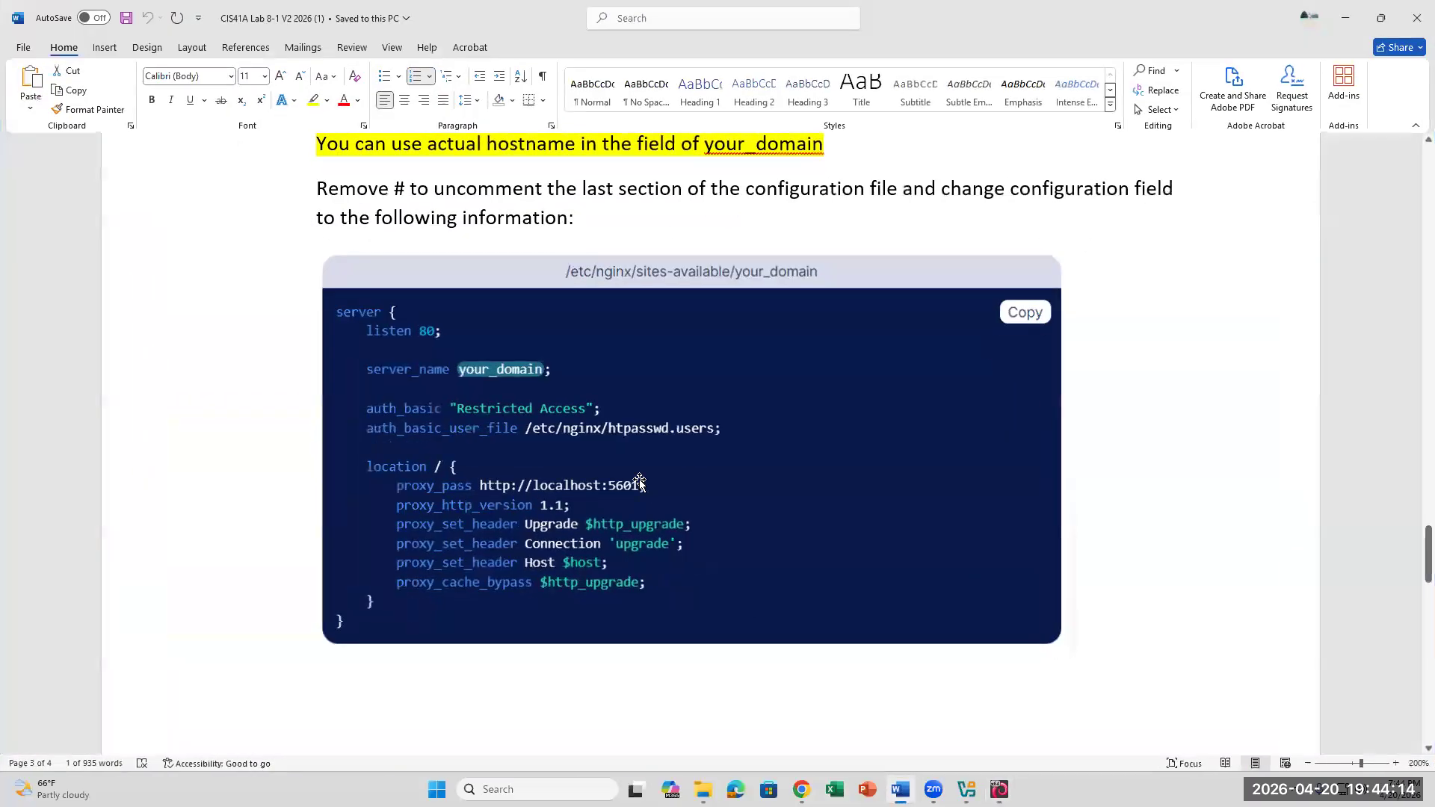
scroll(640, 480, "down", 6)
scroll(640, 480, "down", 3)
scroll(640, 479, "up", 7)
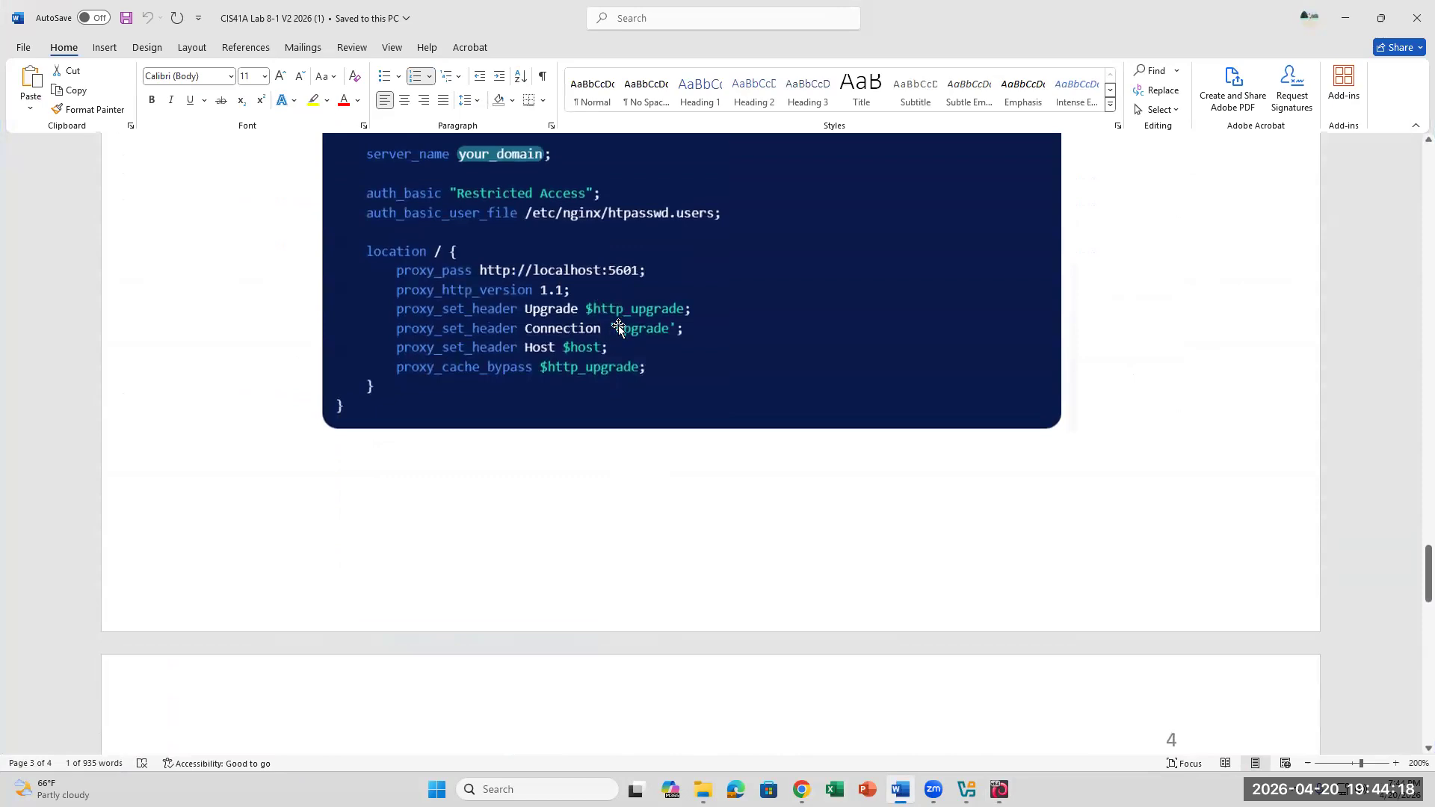
scroll(771, 512, "down", 5)
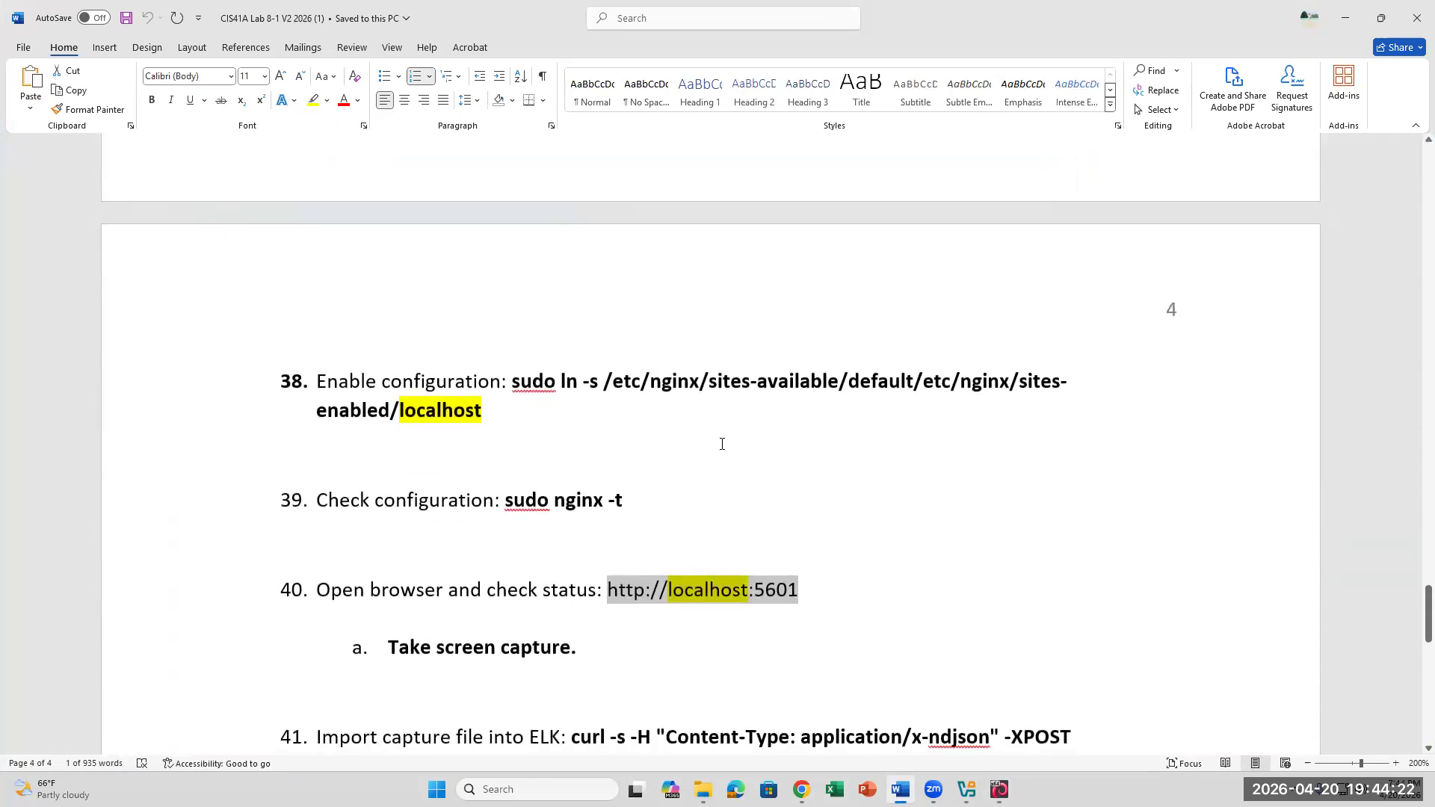
left_click_drag(513, 381, 556, 410)
right_click(400, 410)
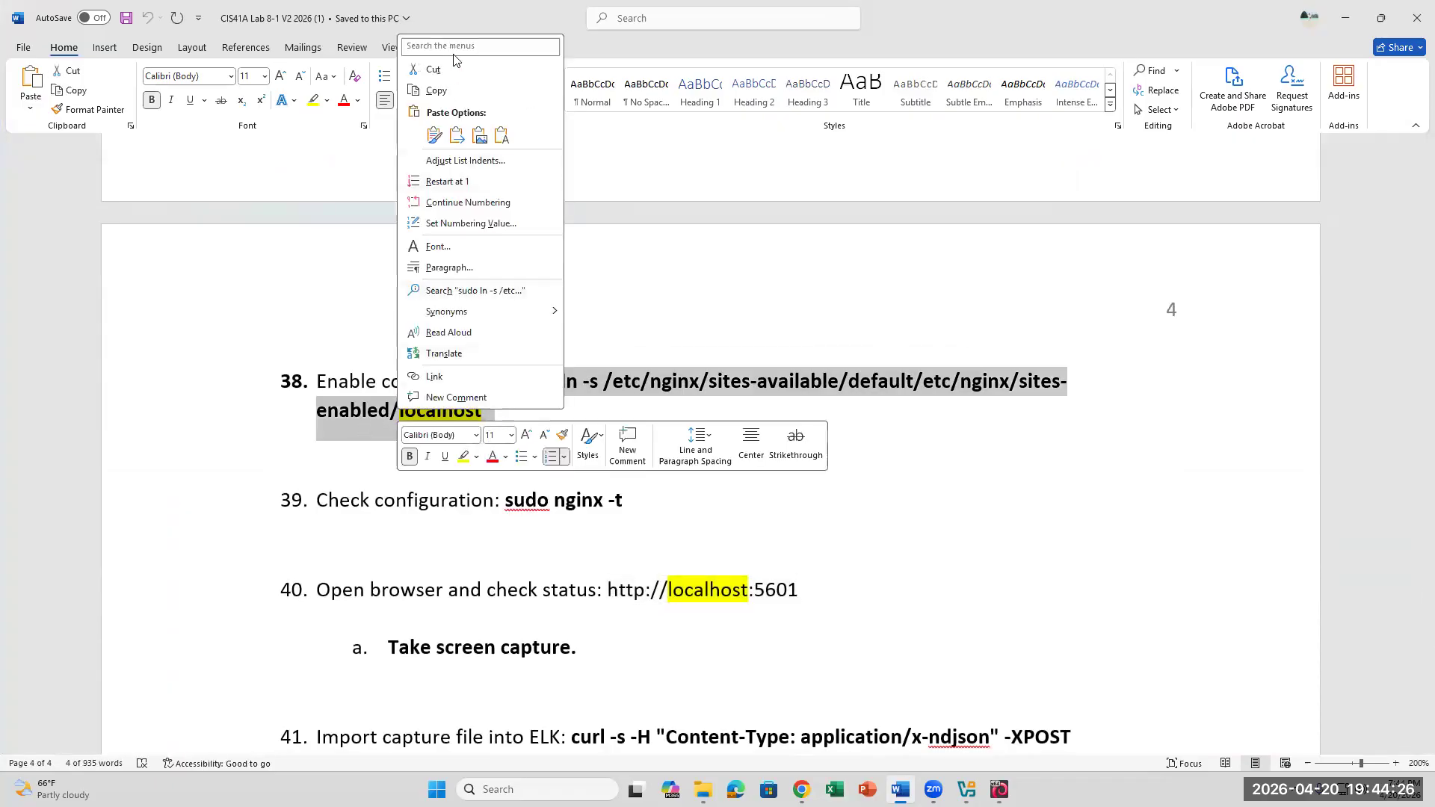
left_click(443, 91)
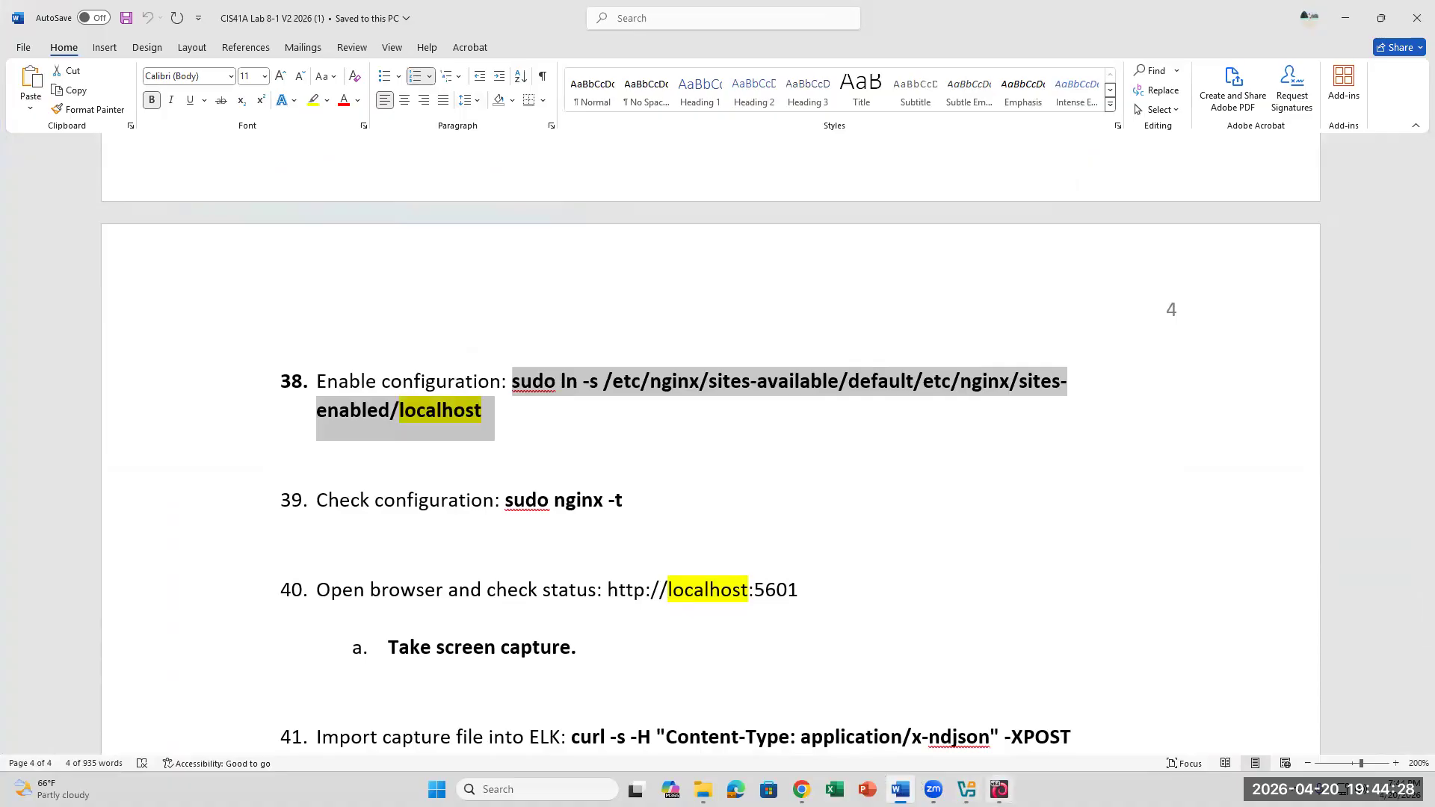
left_click(999, 789)
right_click(292, 461)
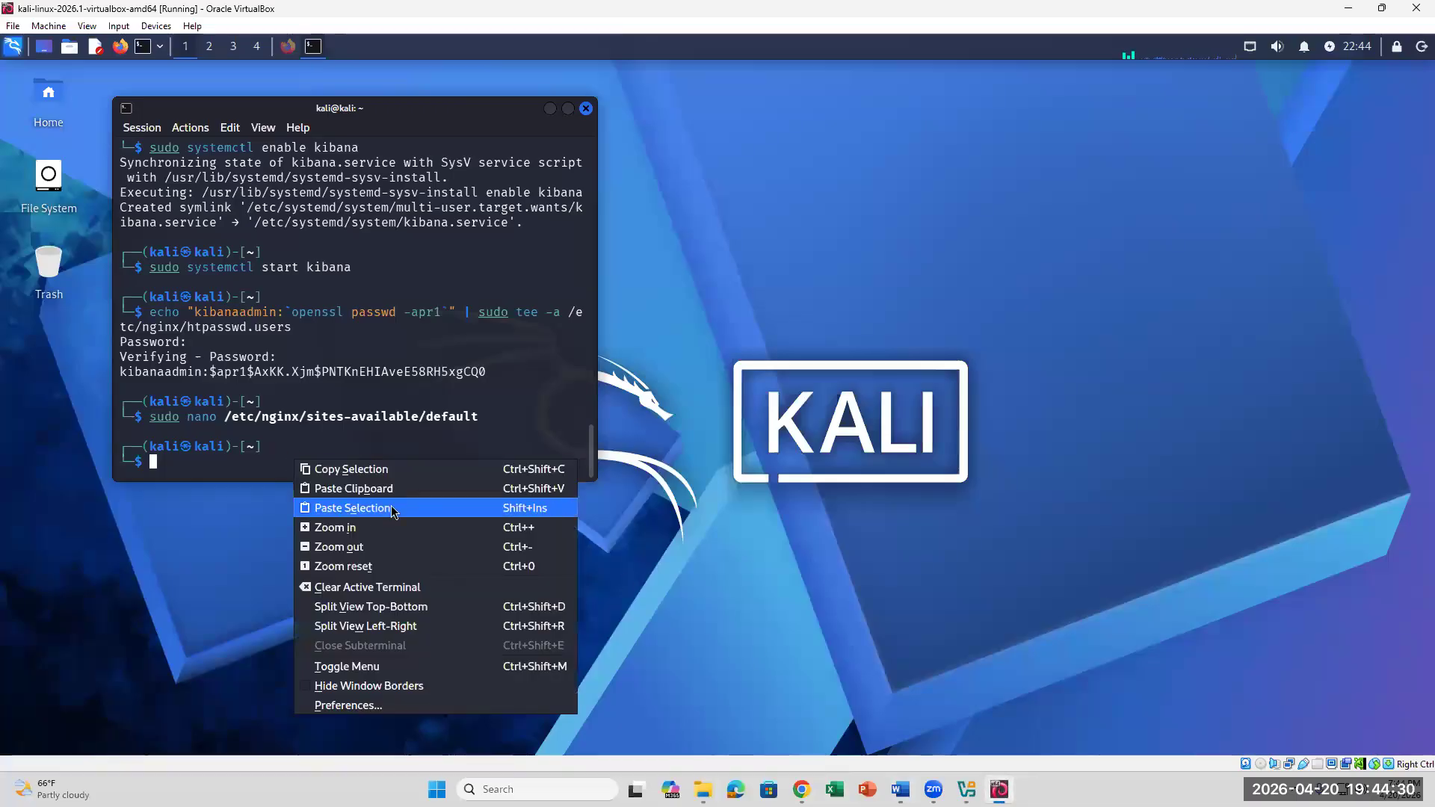
left_click(392, 509)
key("Return")
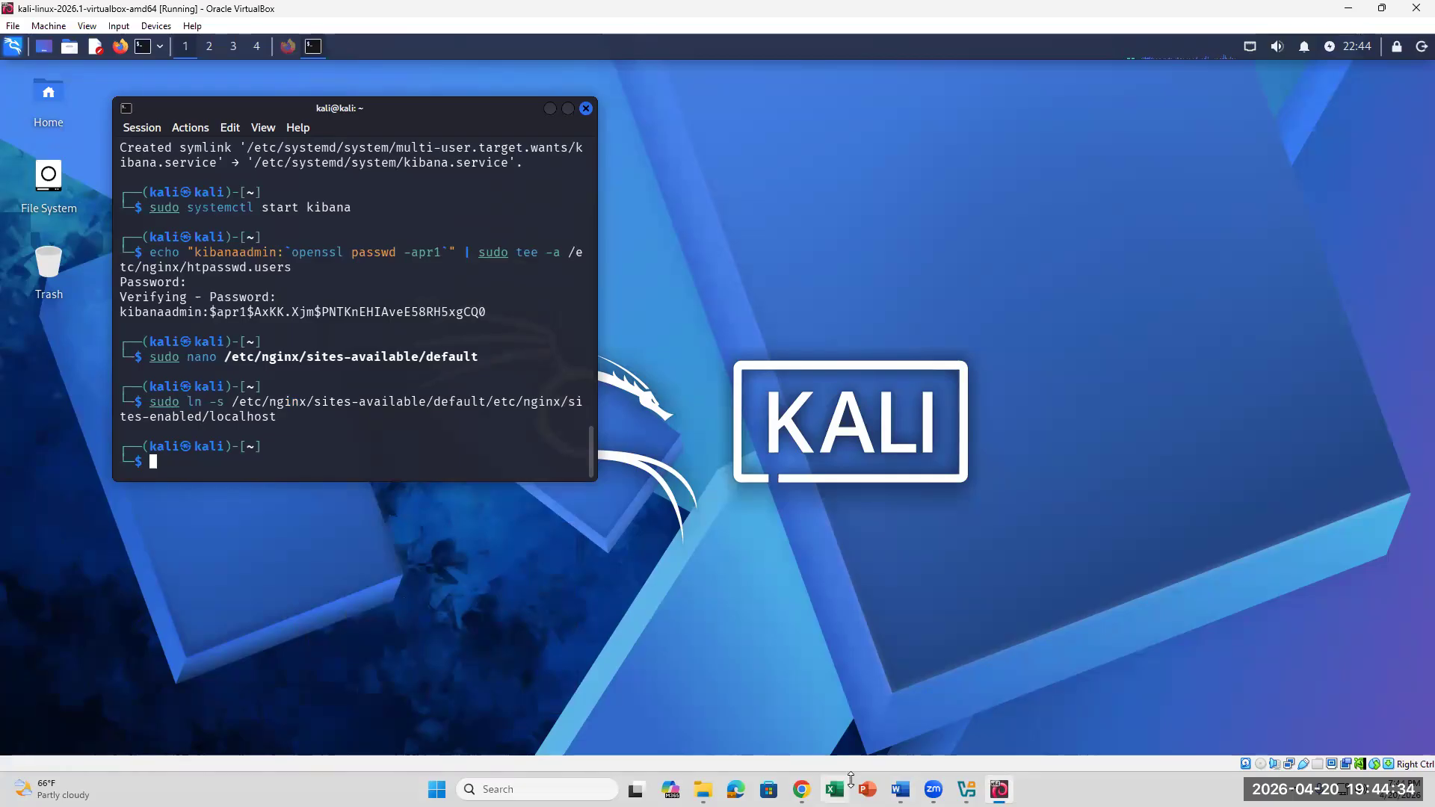
Copy step 39's sudo nginx -t from the Word lab document, run it in the Kali terminal, and return to the document
left_click(901, 789)
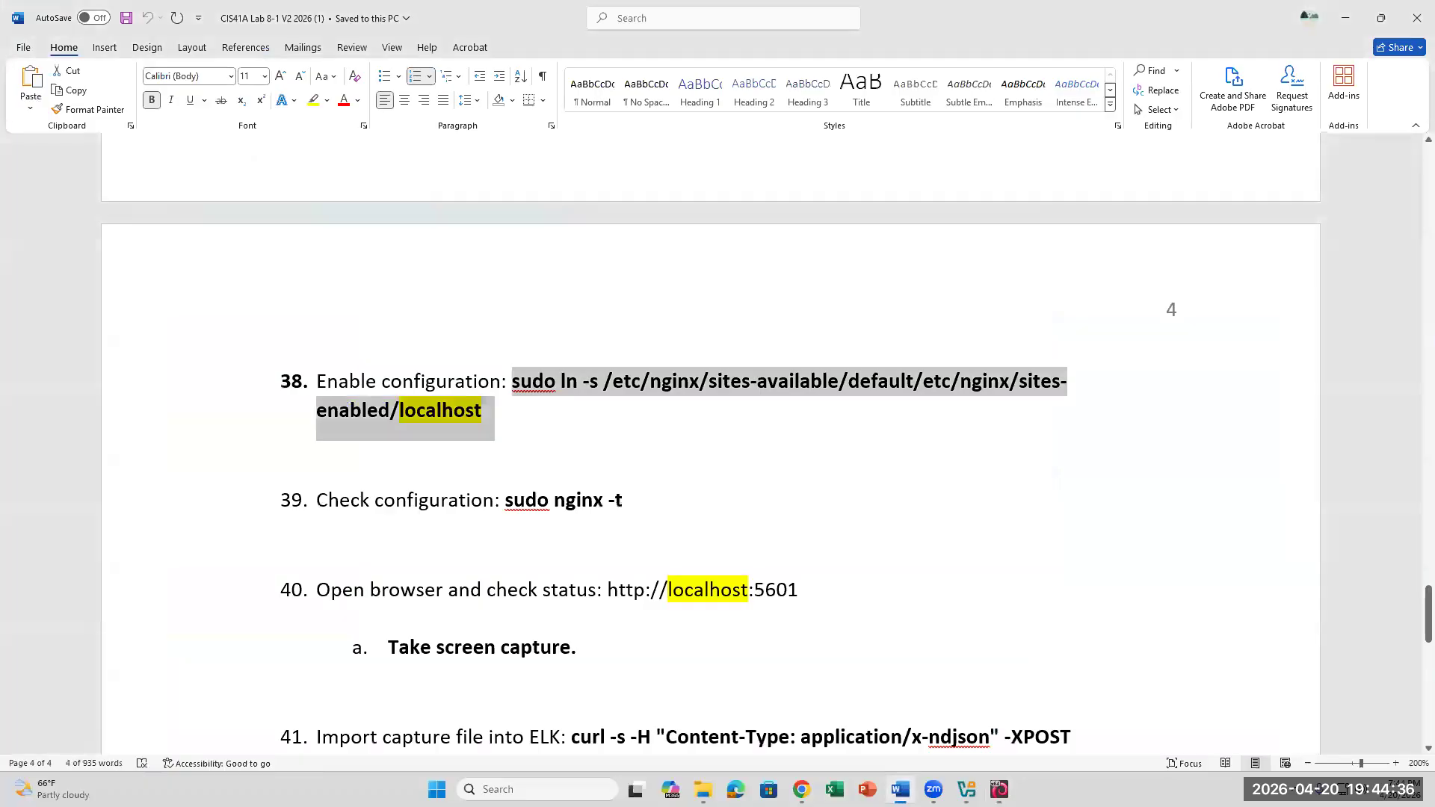
left_click(507, 505)
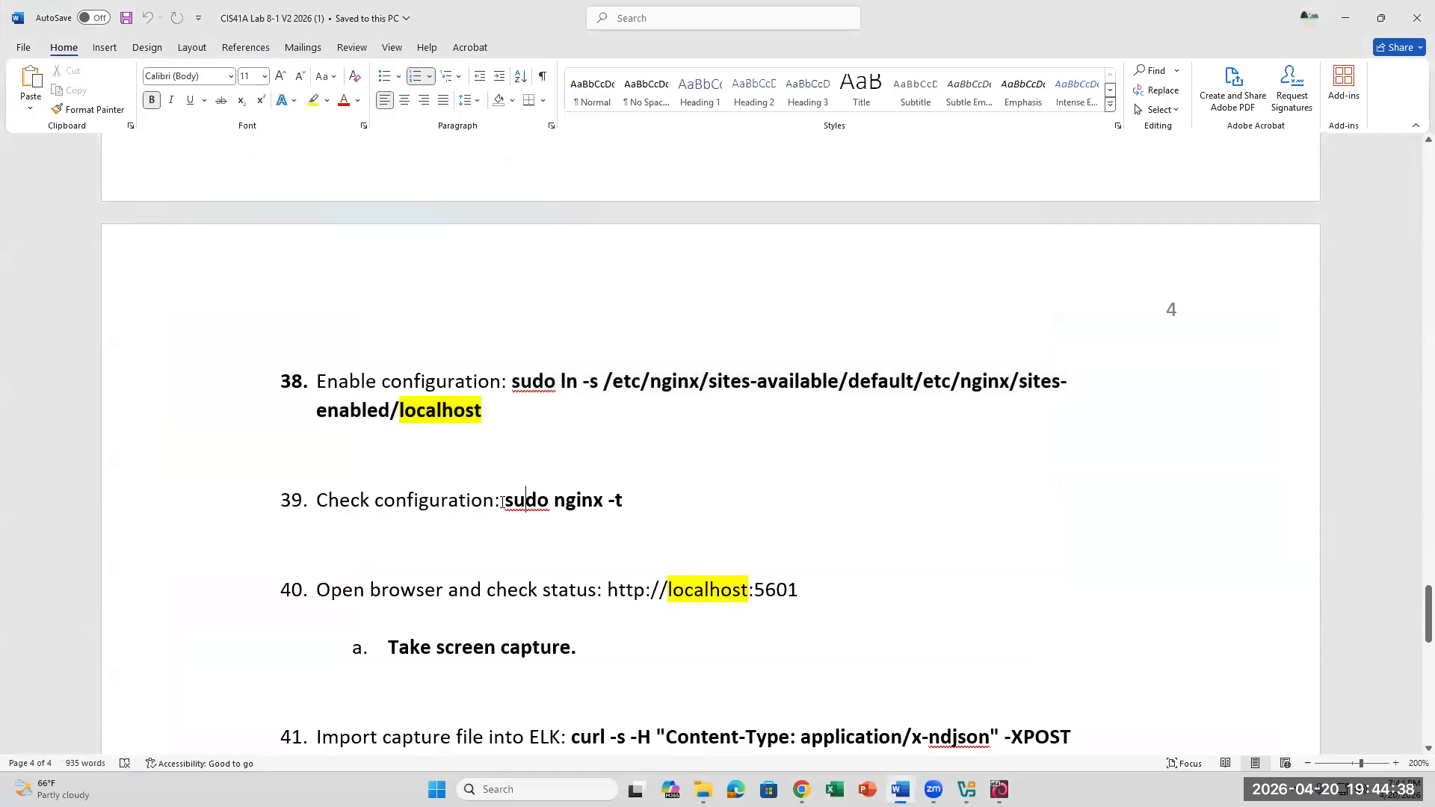
left_click_drag(571, 496, 626, 507)
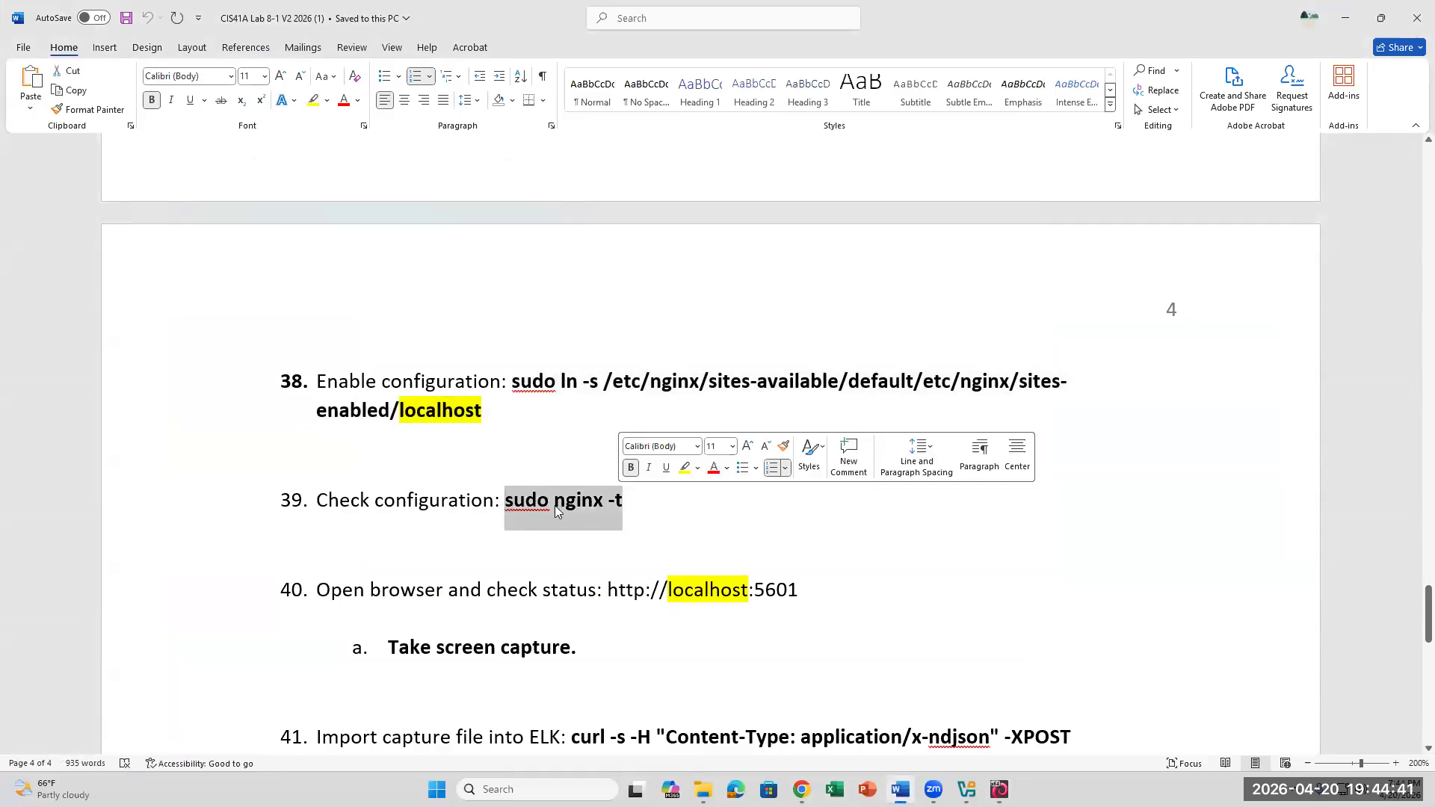
right_click(600, 514)
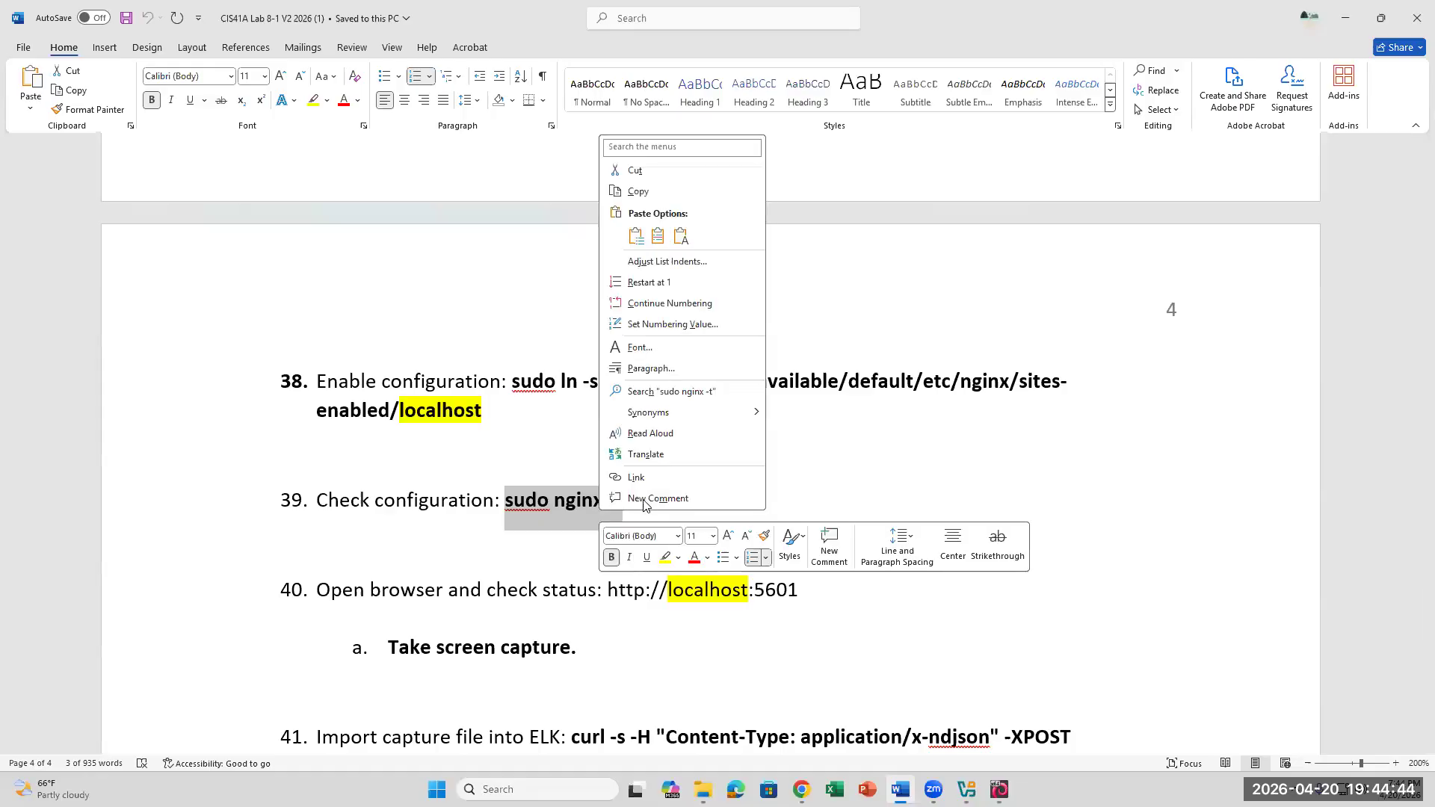
left_click(653, 192)
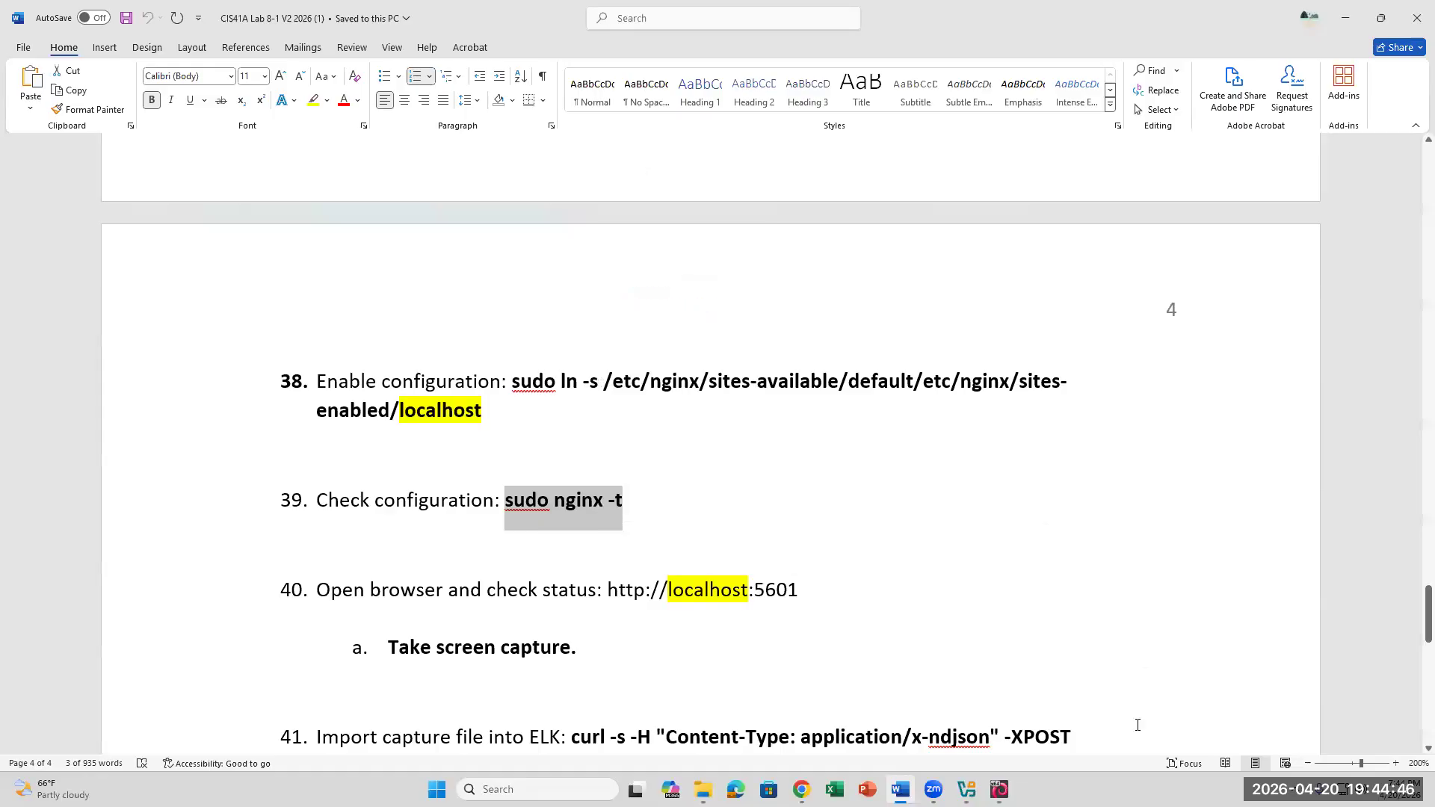
left_click(1000, 789)
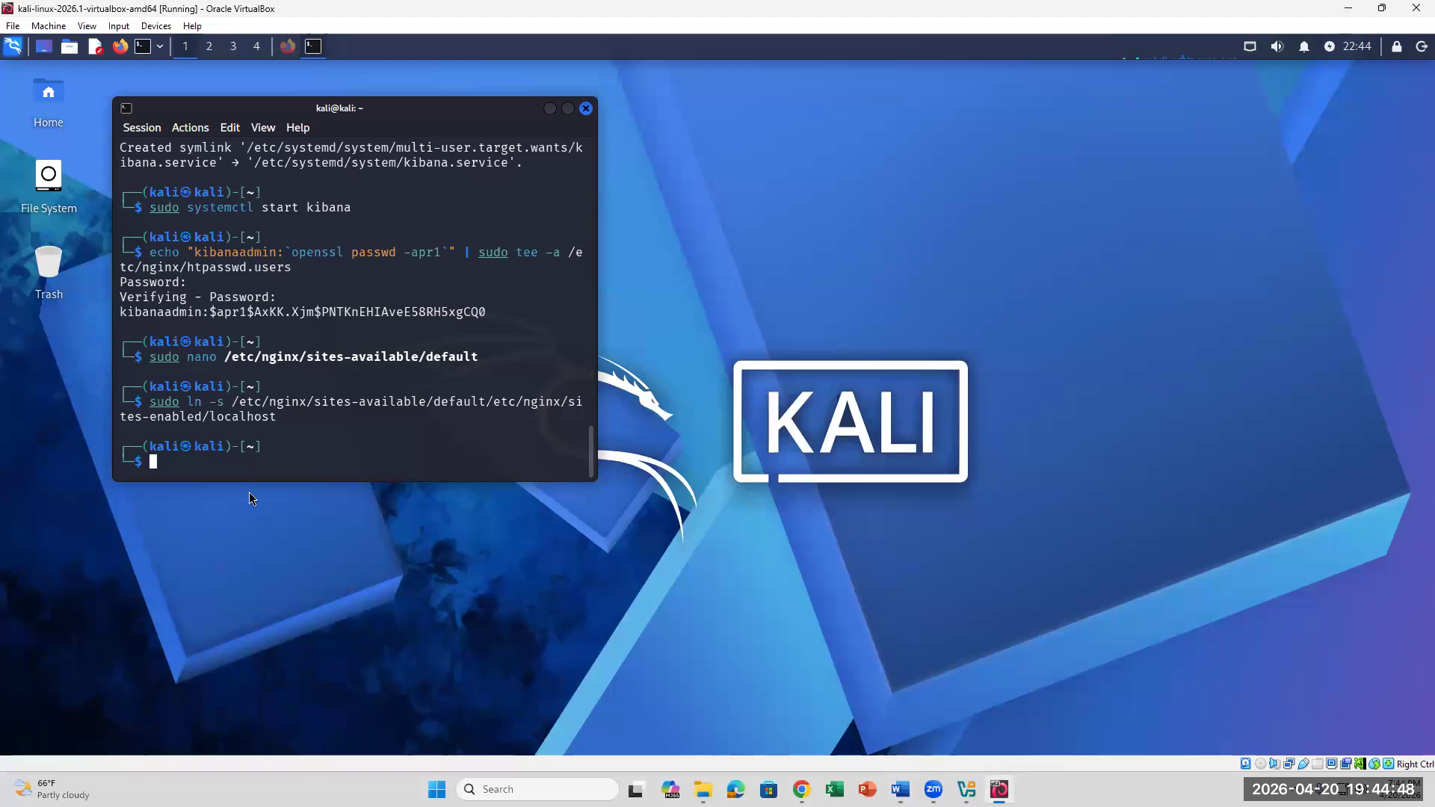
right_click(220, 468)
left_click(302, 511)
key("Return")
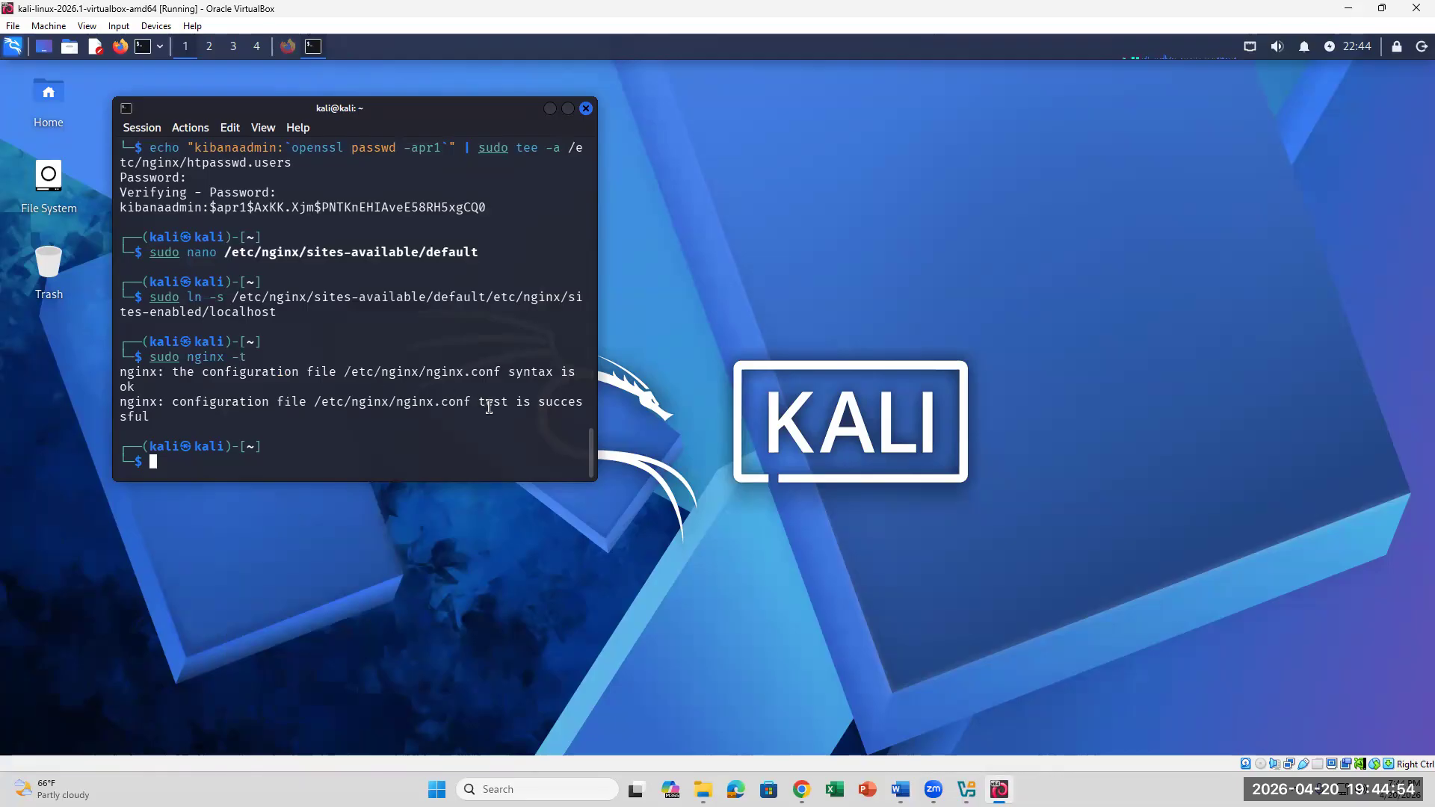
mouse_move(479, 402)
left_mouse_down()
mouse_move(487, 432)
mouse_move(497, 419)
left_mouse_up()
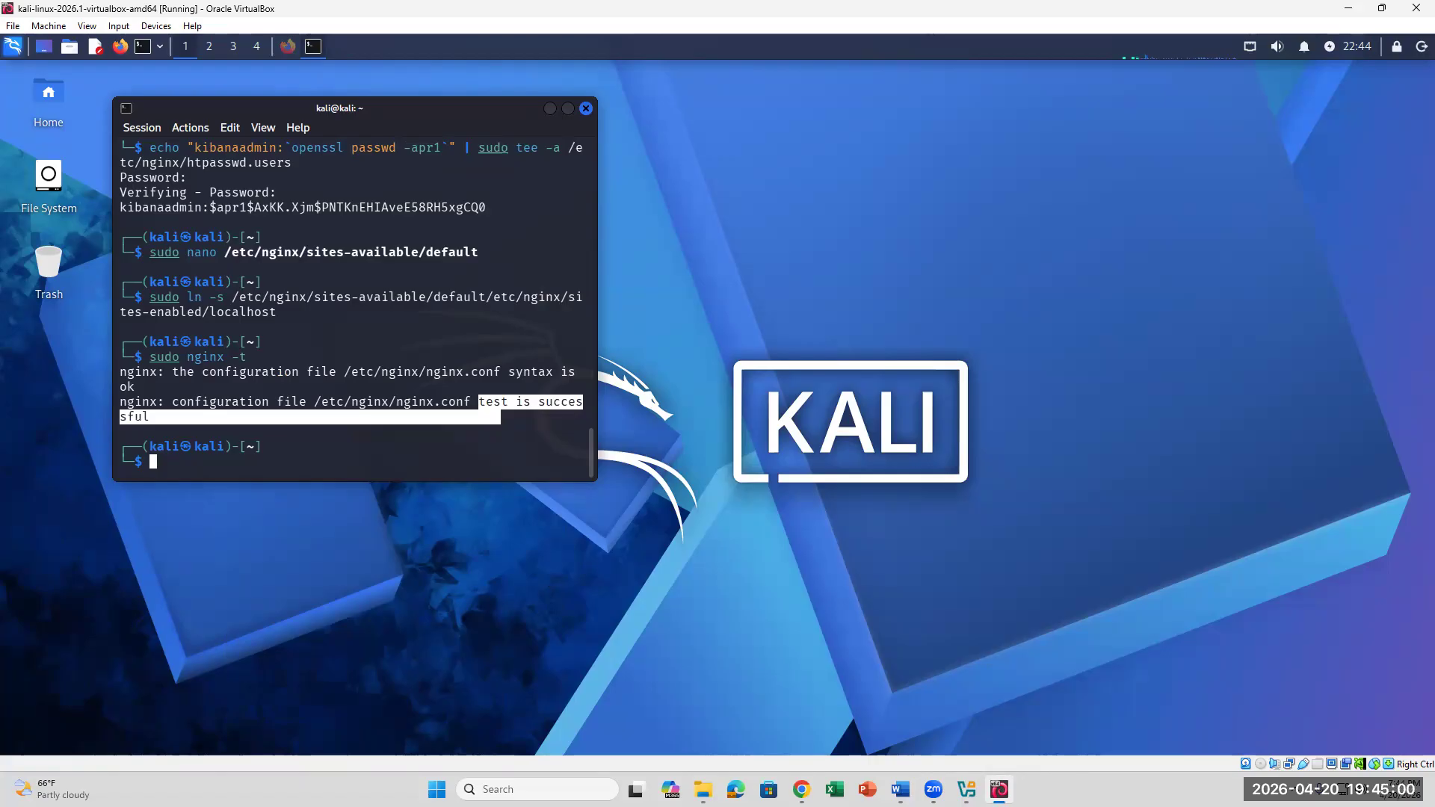
key("alt+Tab")
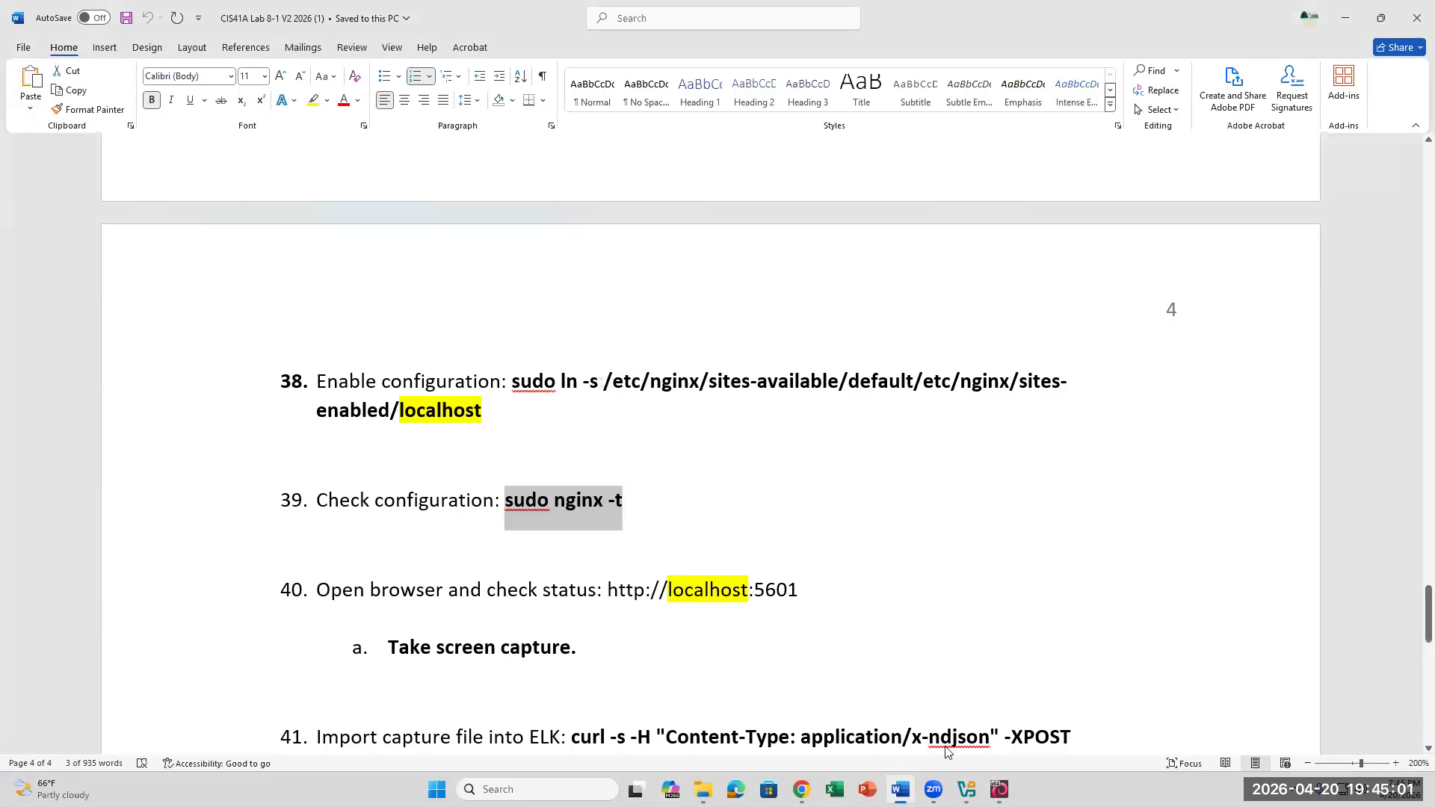
left_click(710, 590)
left_click_drag(609, 589, 797, 590)
right_click(751, 591)
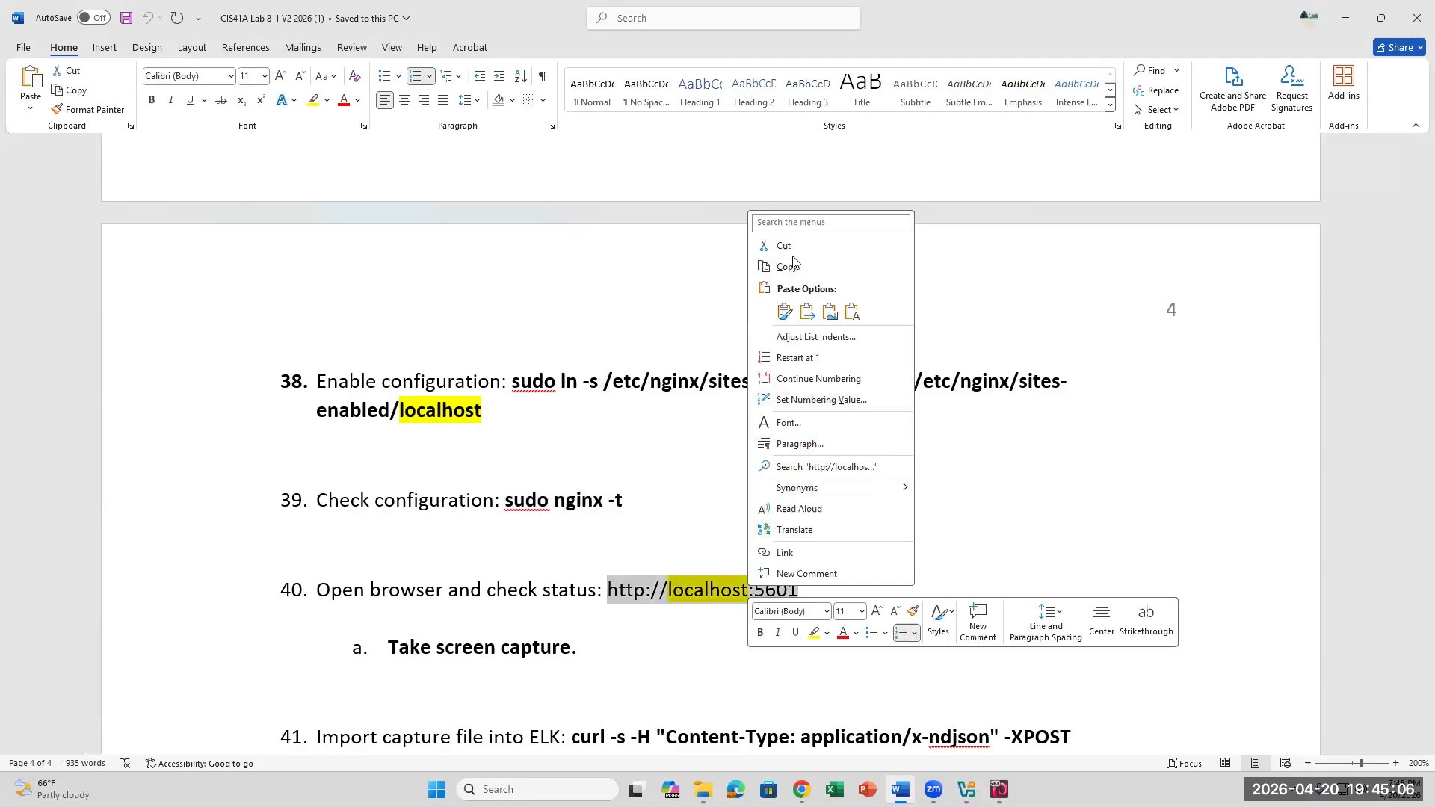
left_click(789, 267)
left_click(851, 586)
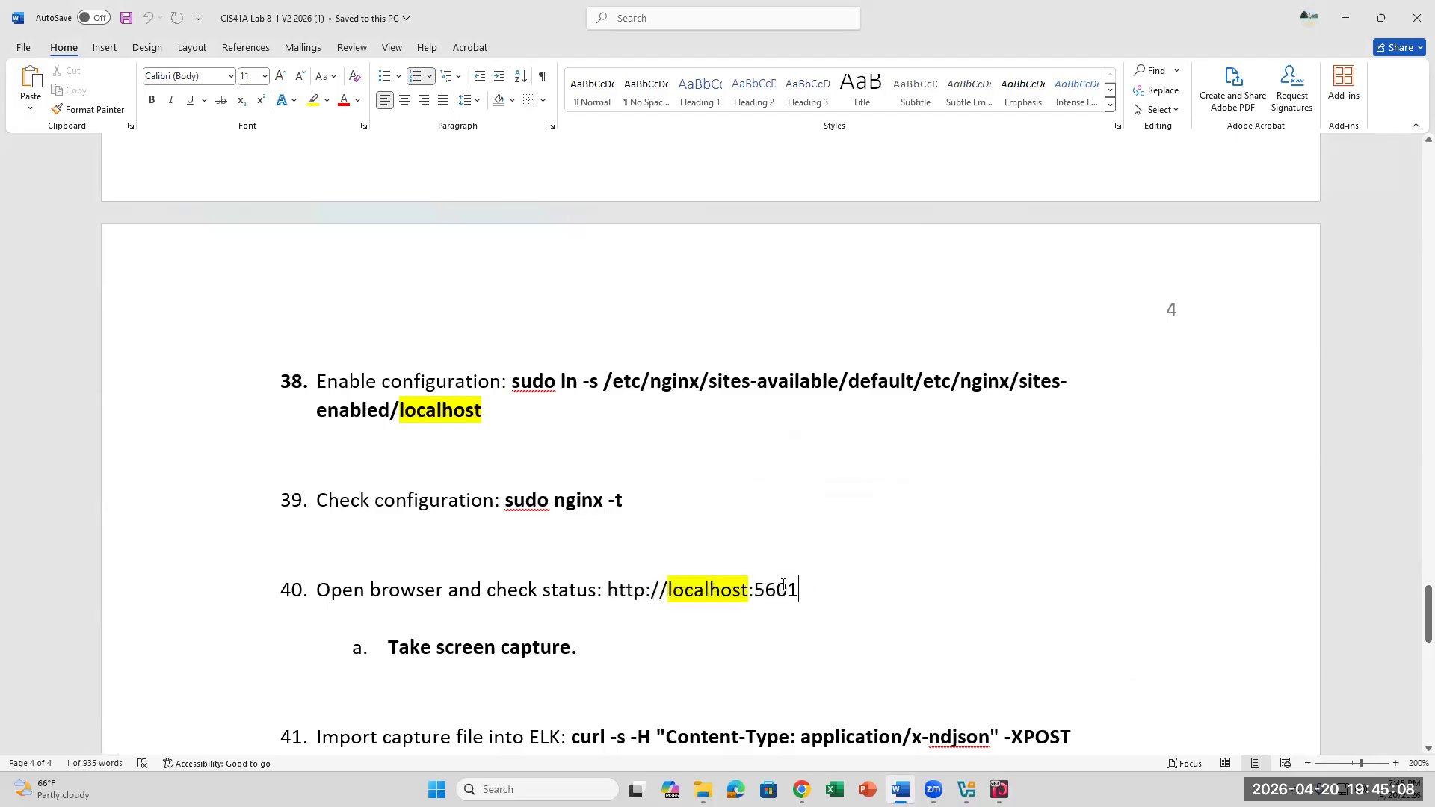
scroll(740, 428, "down", 2)
left_click_drag(753, 446, 807, 449)
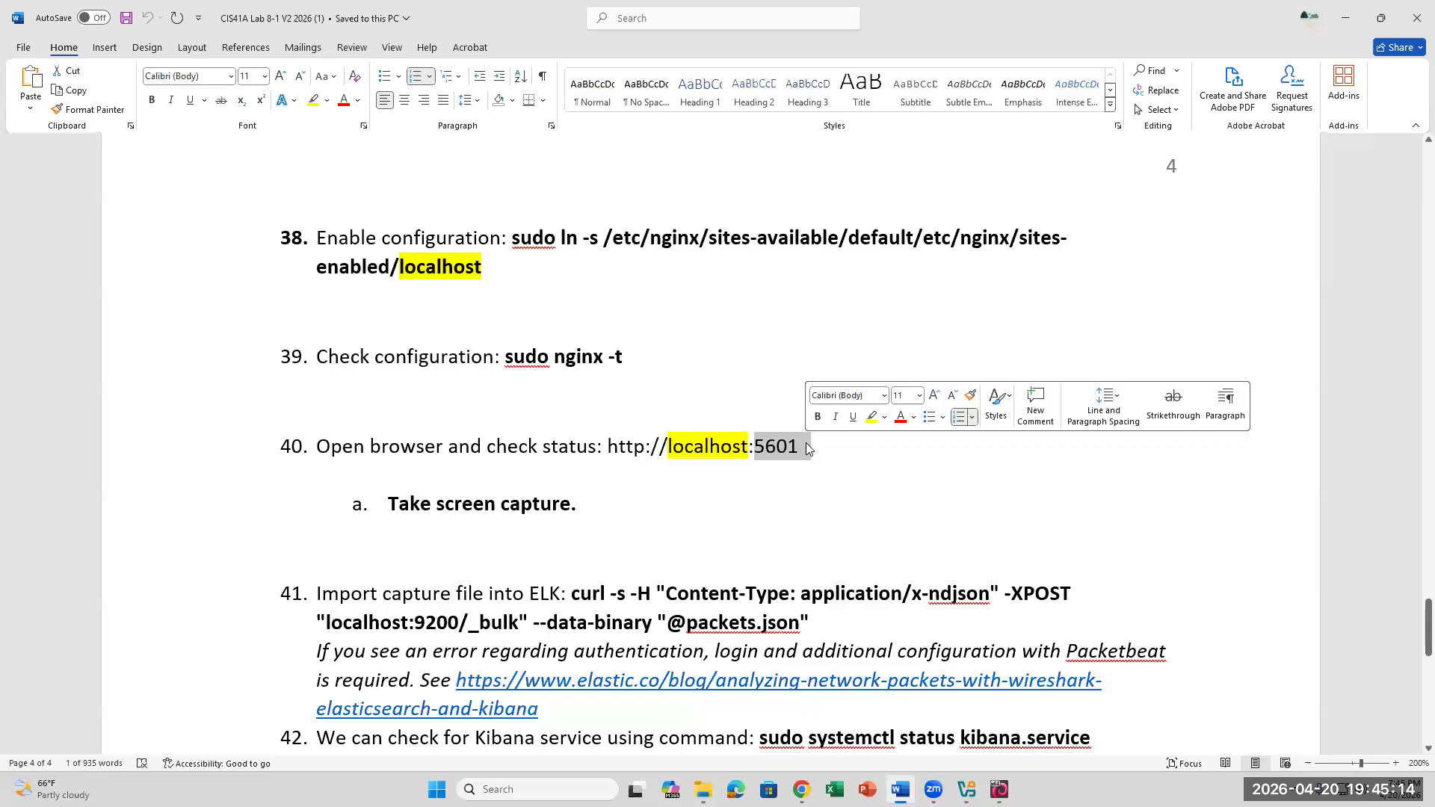
left_click(807, 449)
left_click(589, 503)
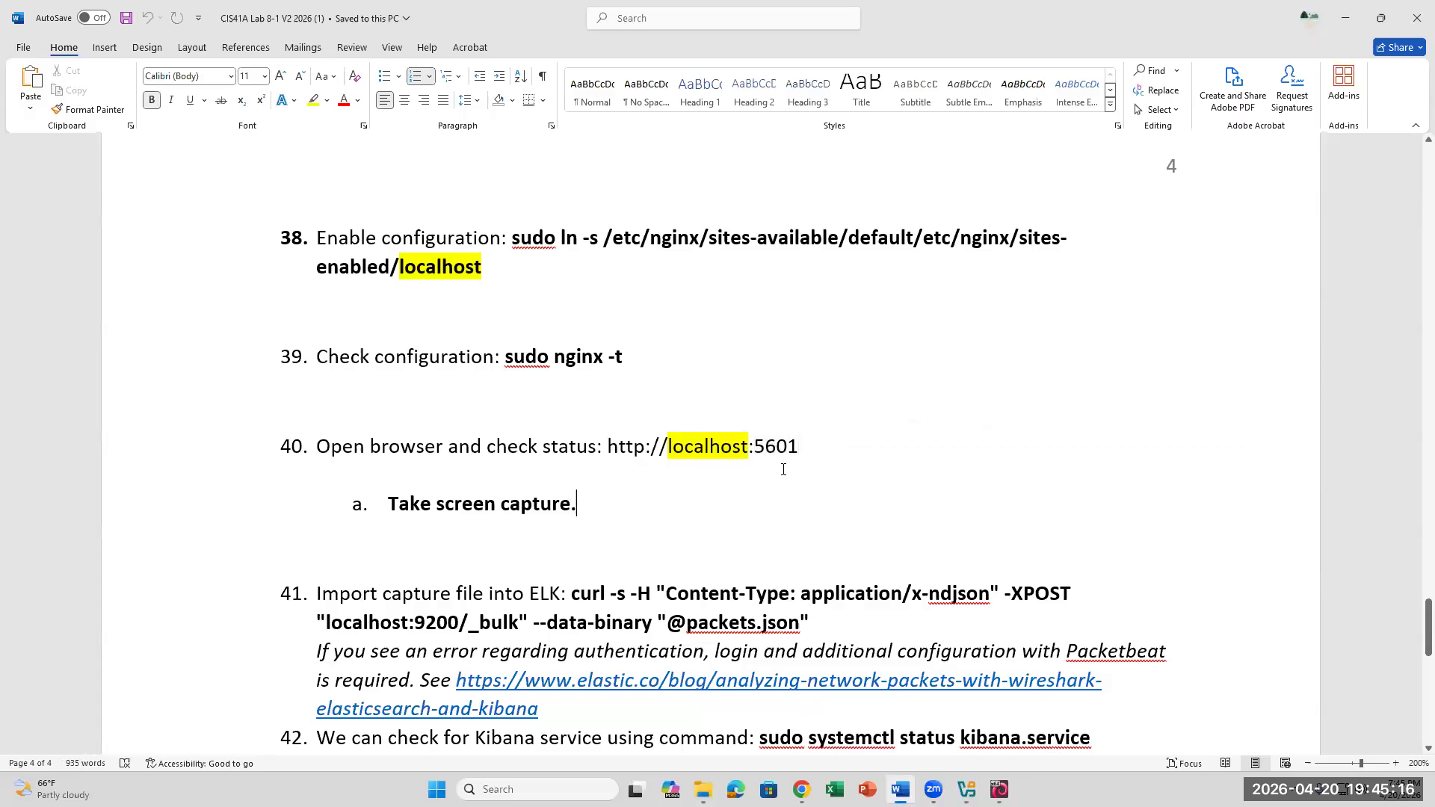
left_click(999, 789)
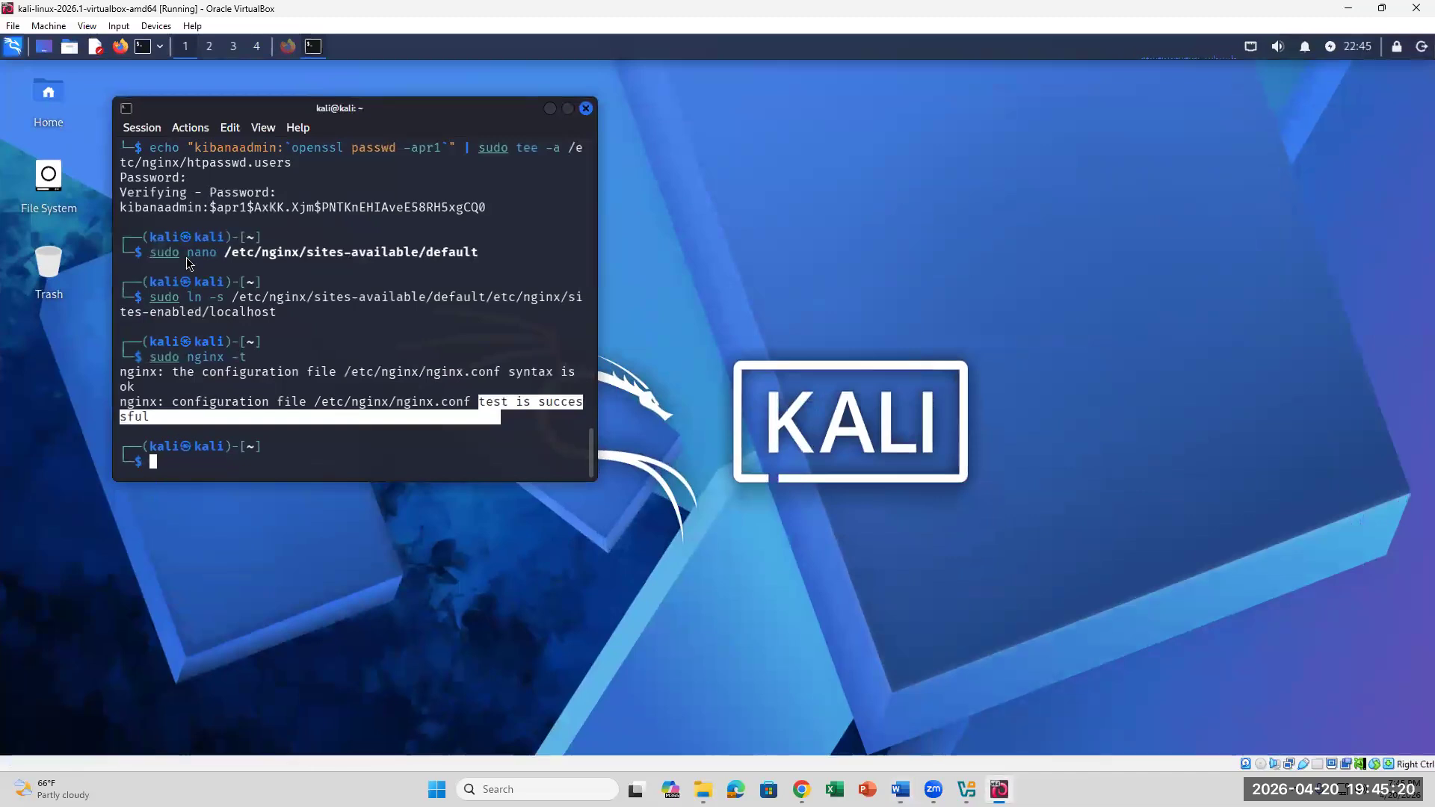
type("firefox ")
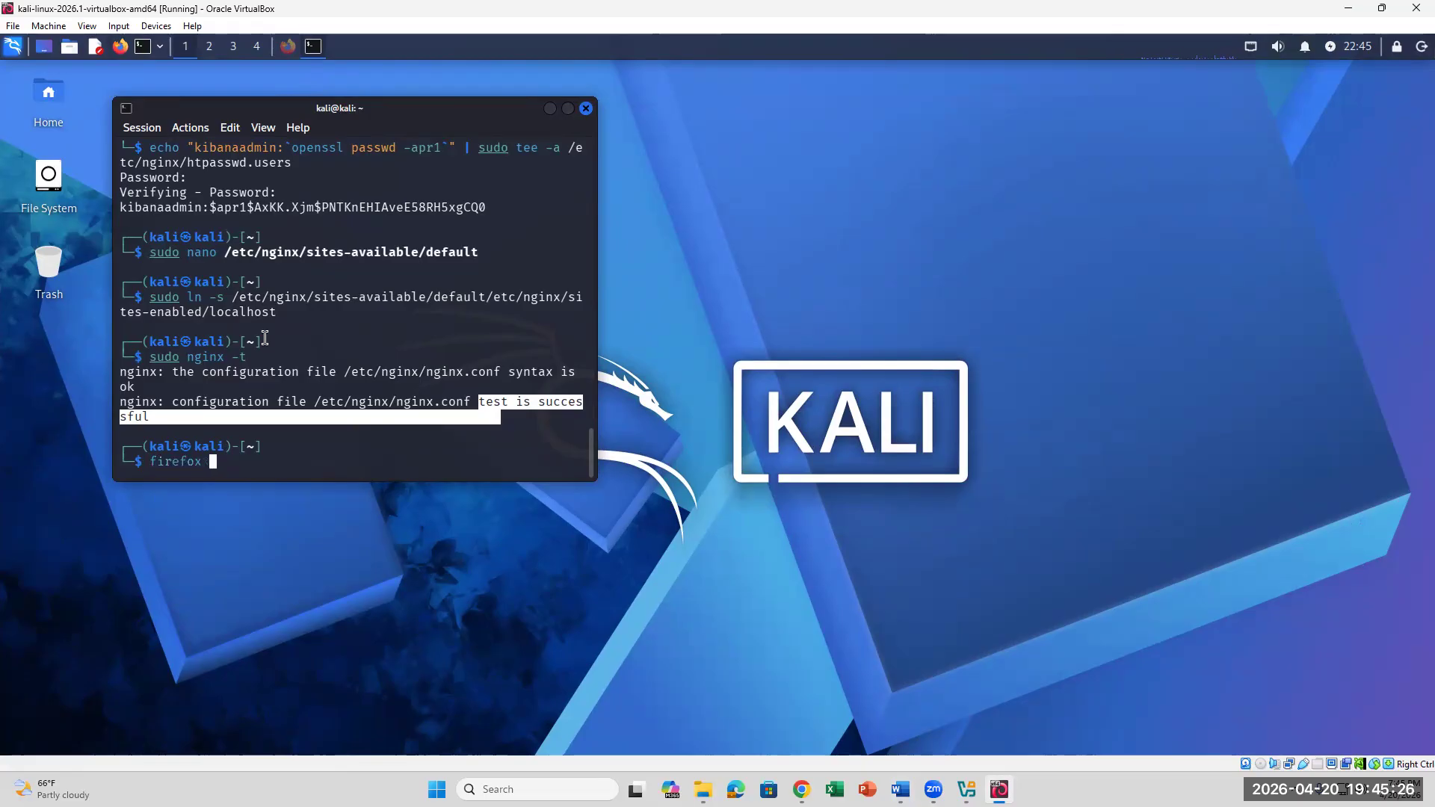
type("http://")
left_click(900, 789)
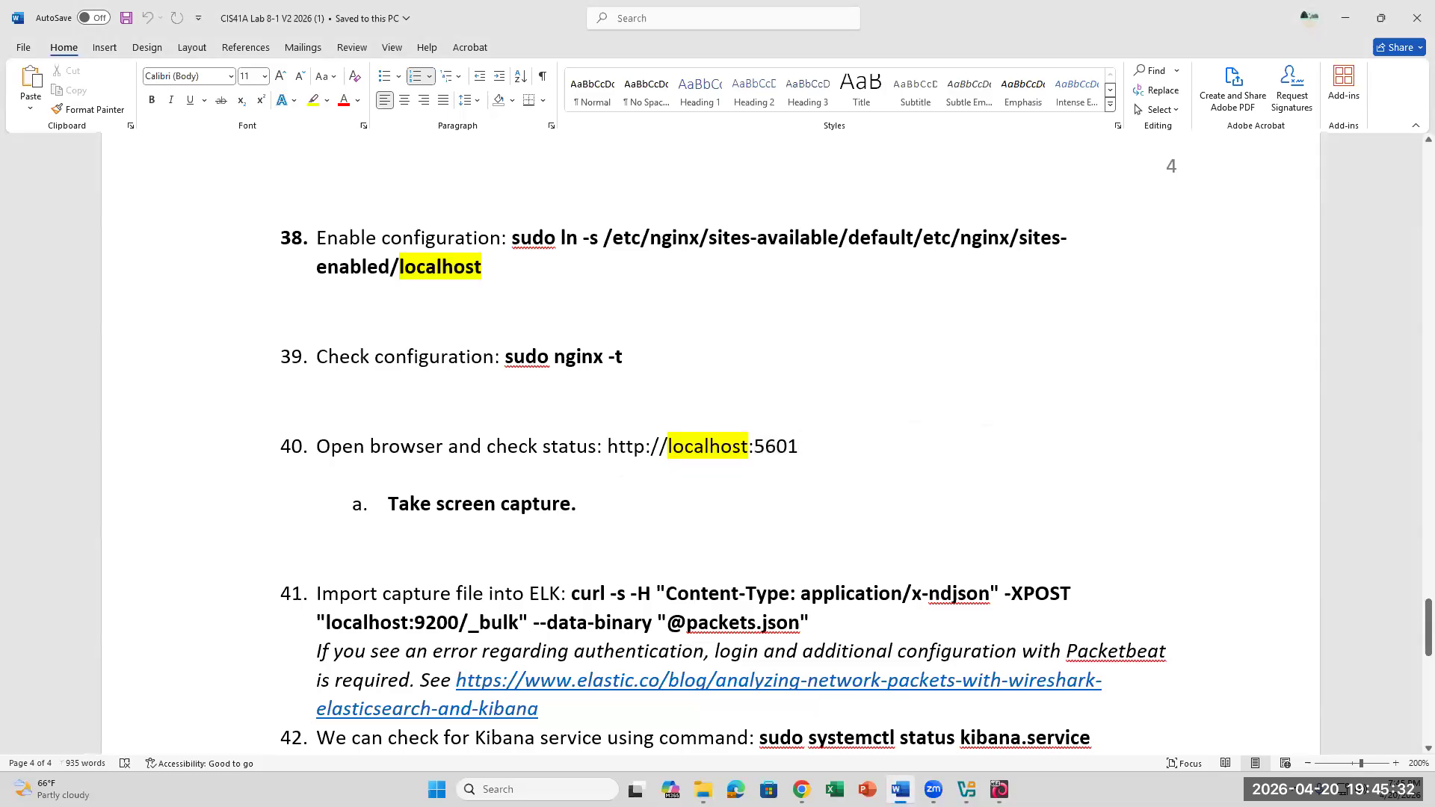
left_click(900, 790)
type("lo")
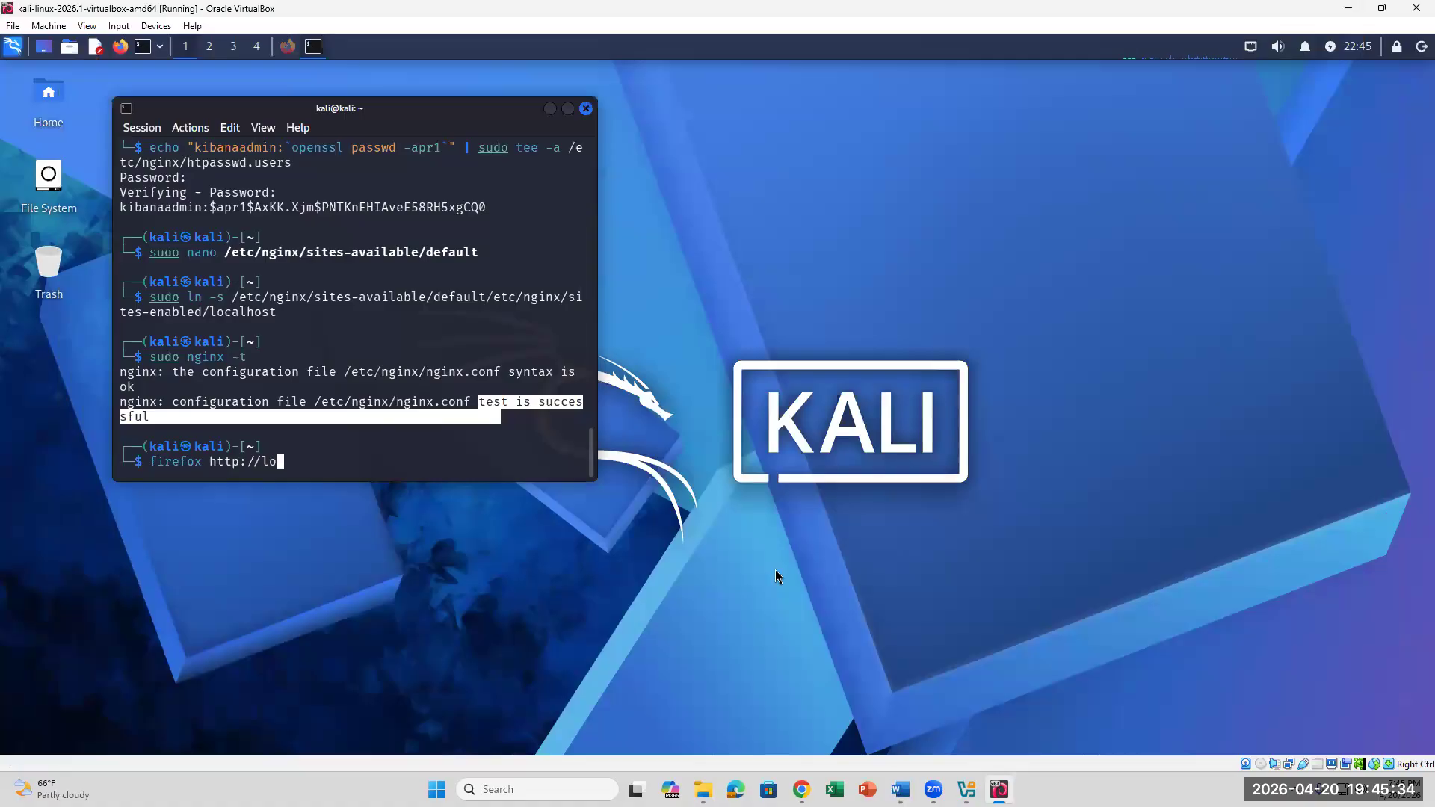
type("calhost:")
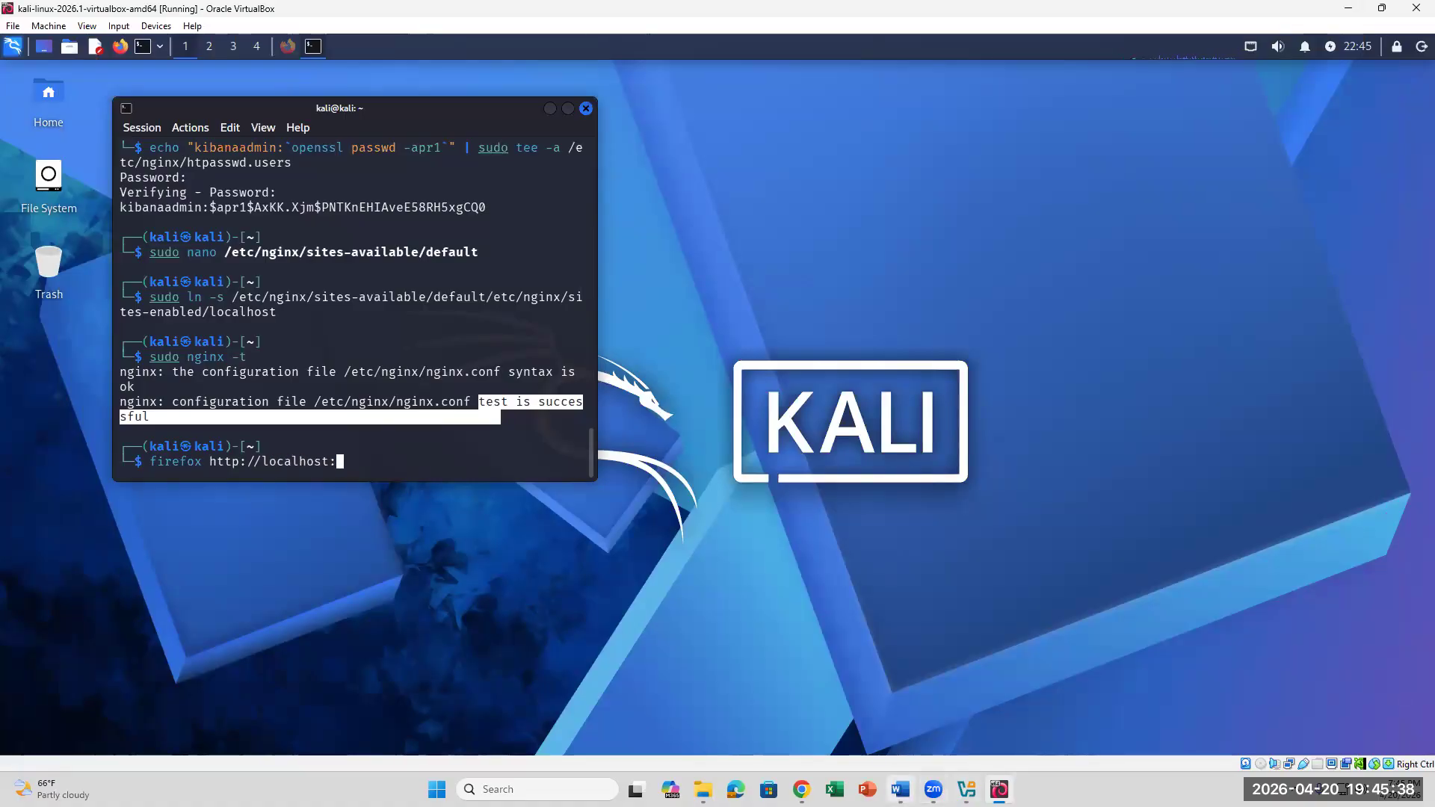
left_click(900, 789)
key("alt+Tab")
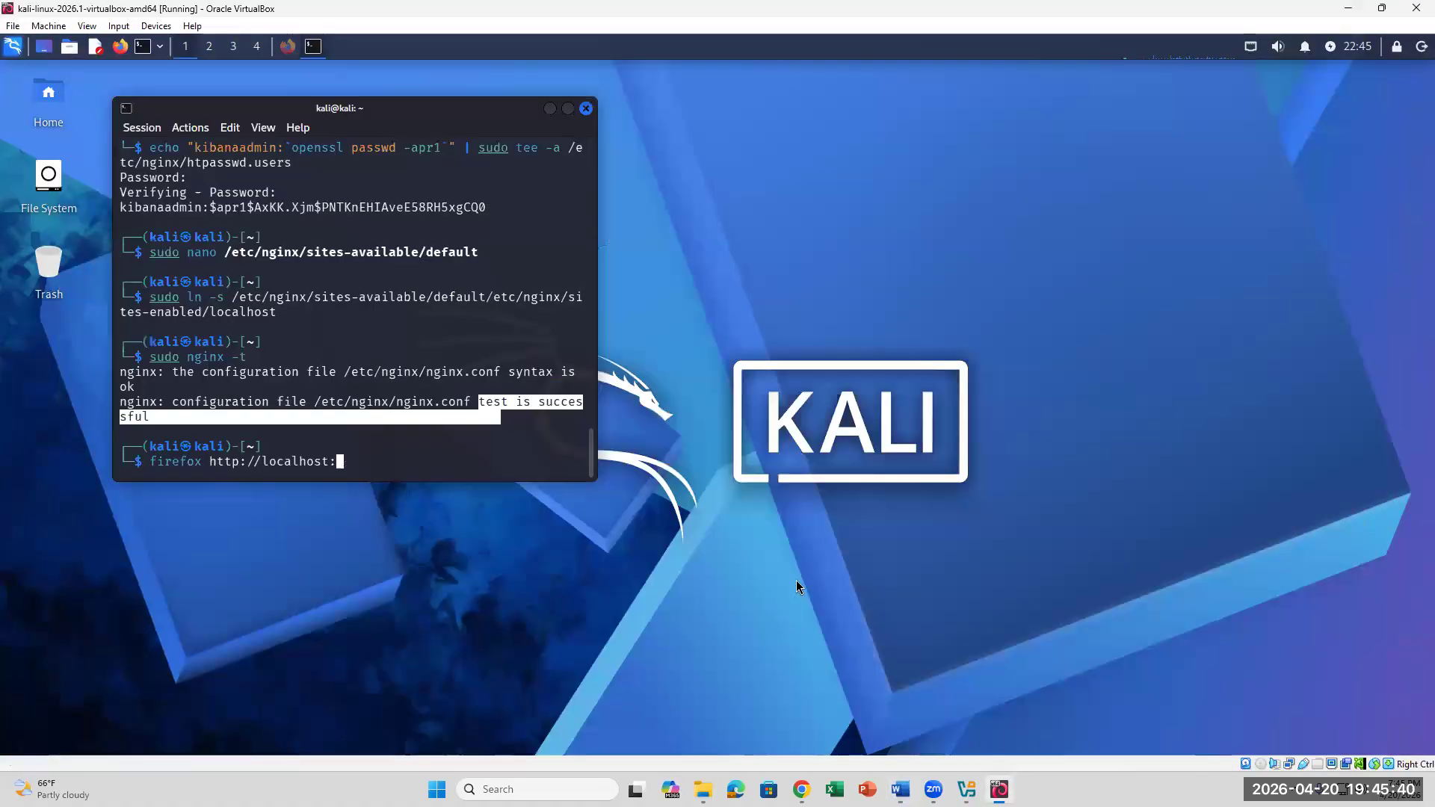
type("5601")
key("Return")
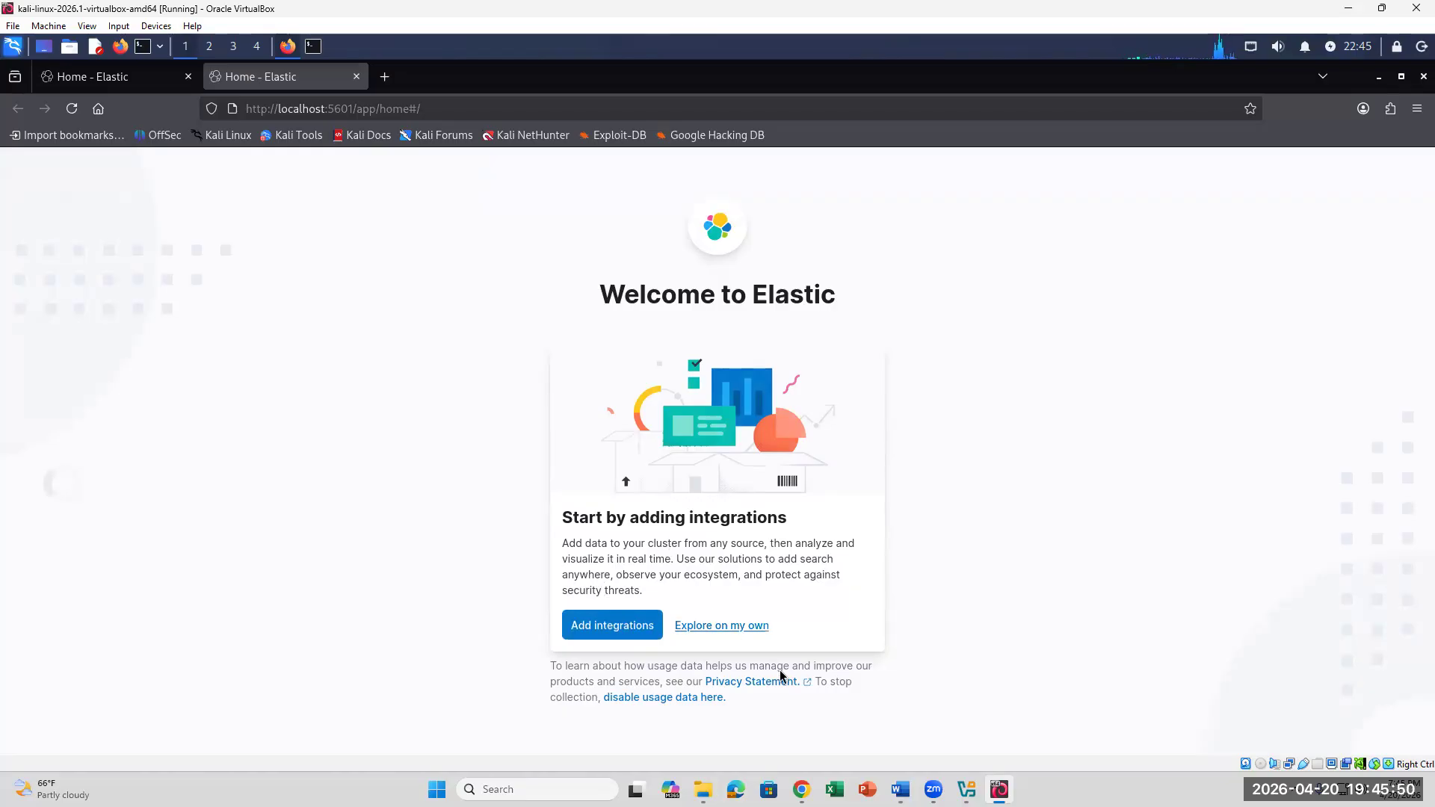
Choose to explore Elastic without adding integrations and look through the sections of the navigation list
left_click(743, 635)
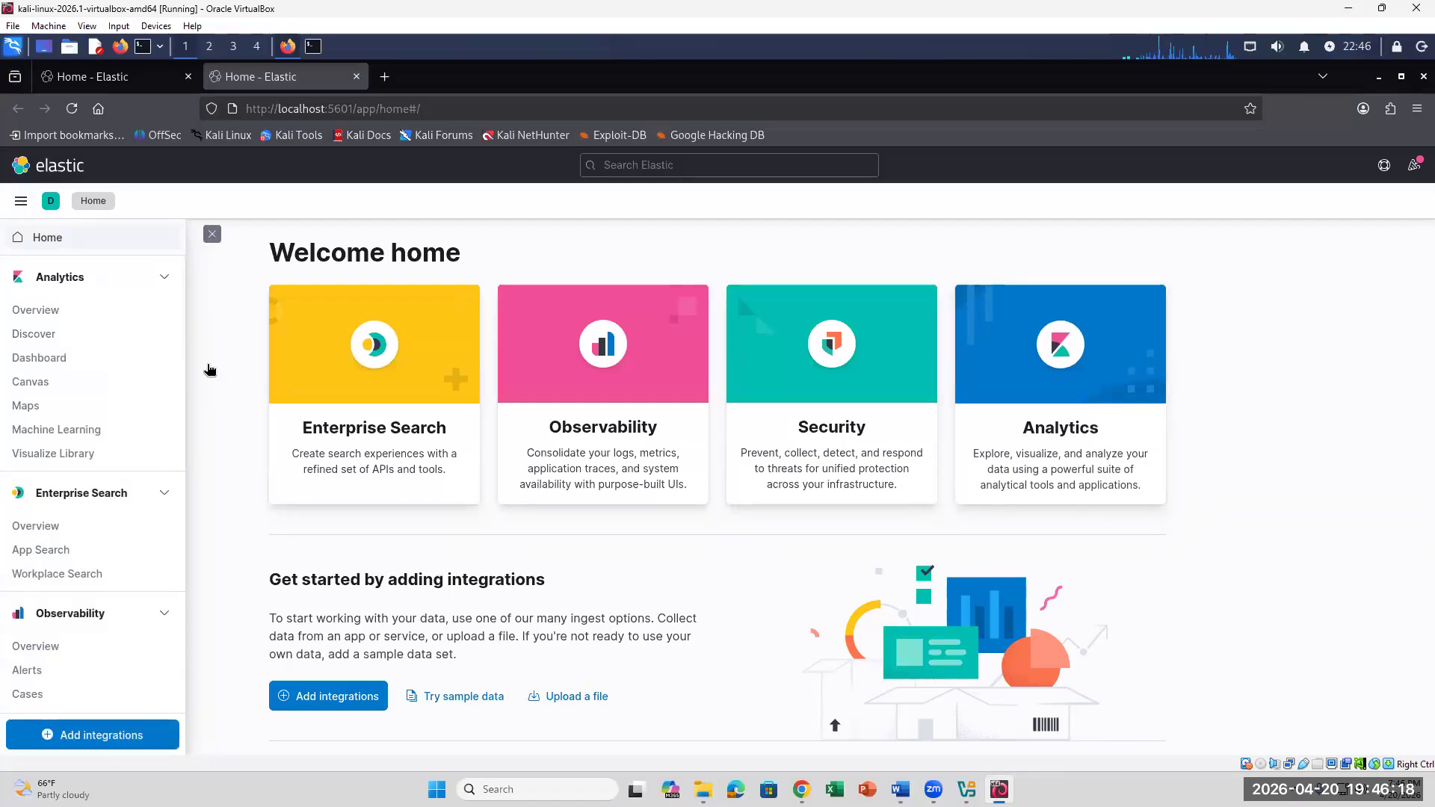
scroll(116, 393, "down", 4)
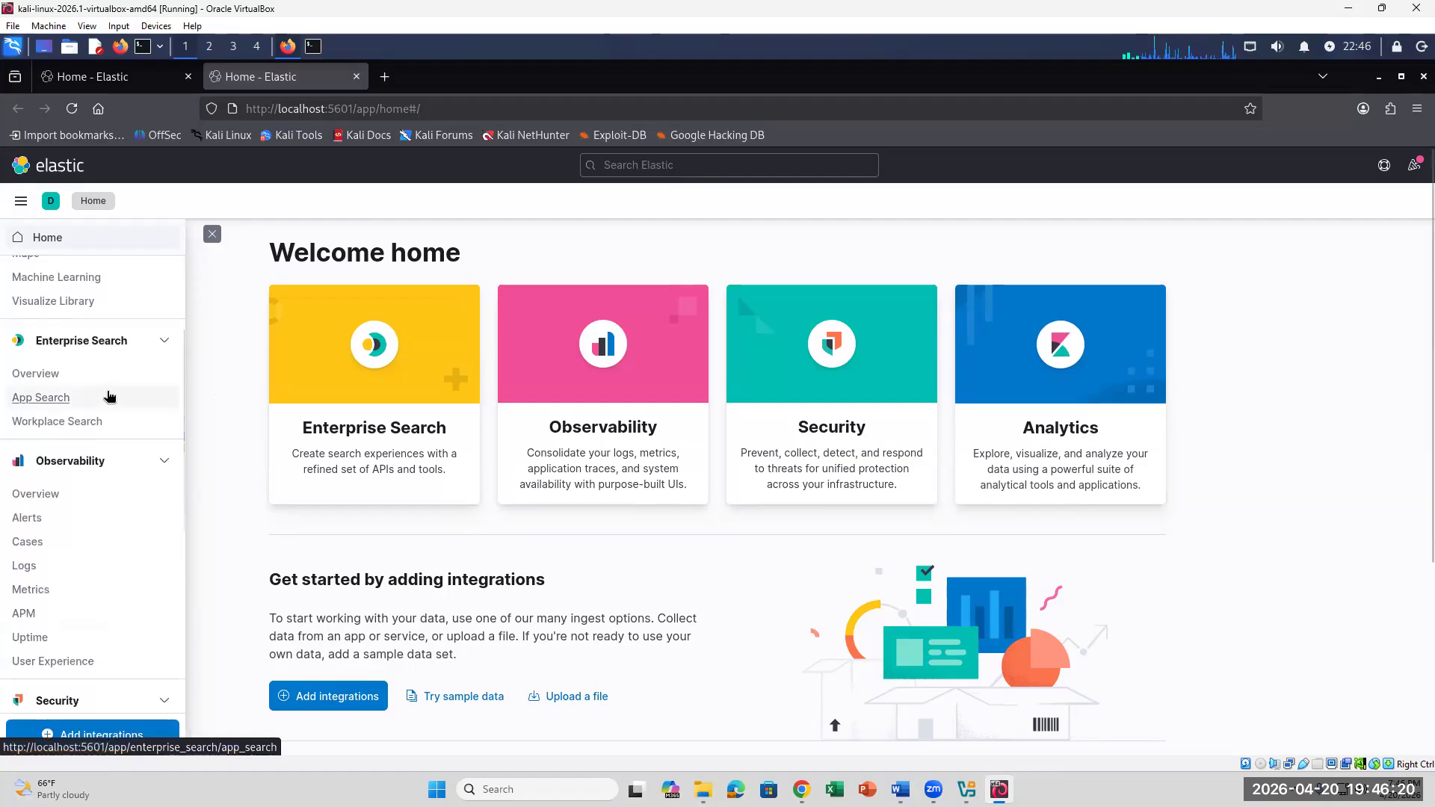
scroll(105, 391, "down", 2)
scroll(106, 391, "up", 4)
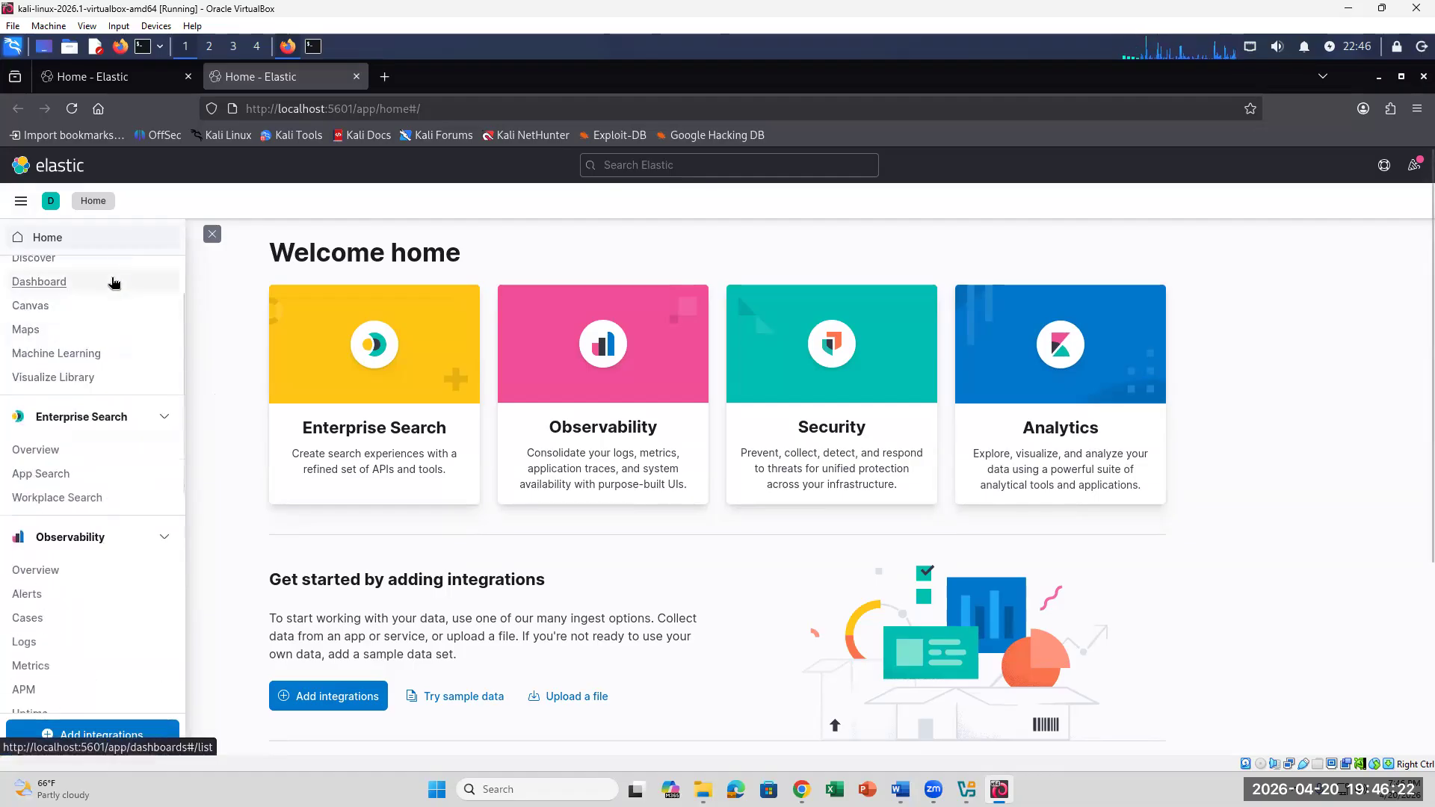
Open the Analytics Dashboard page, start a new dashboard, and review the options offered for adding data
left_click(44, 285)
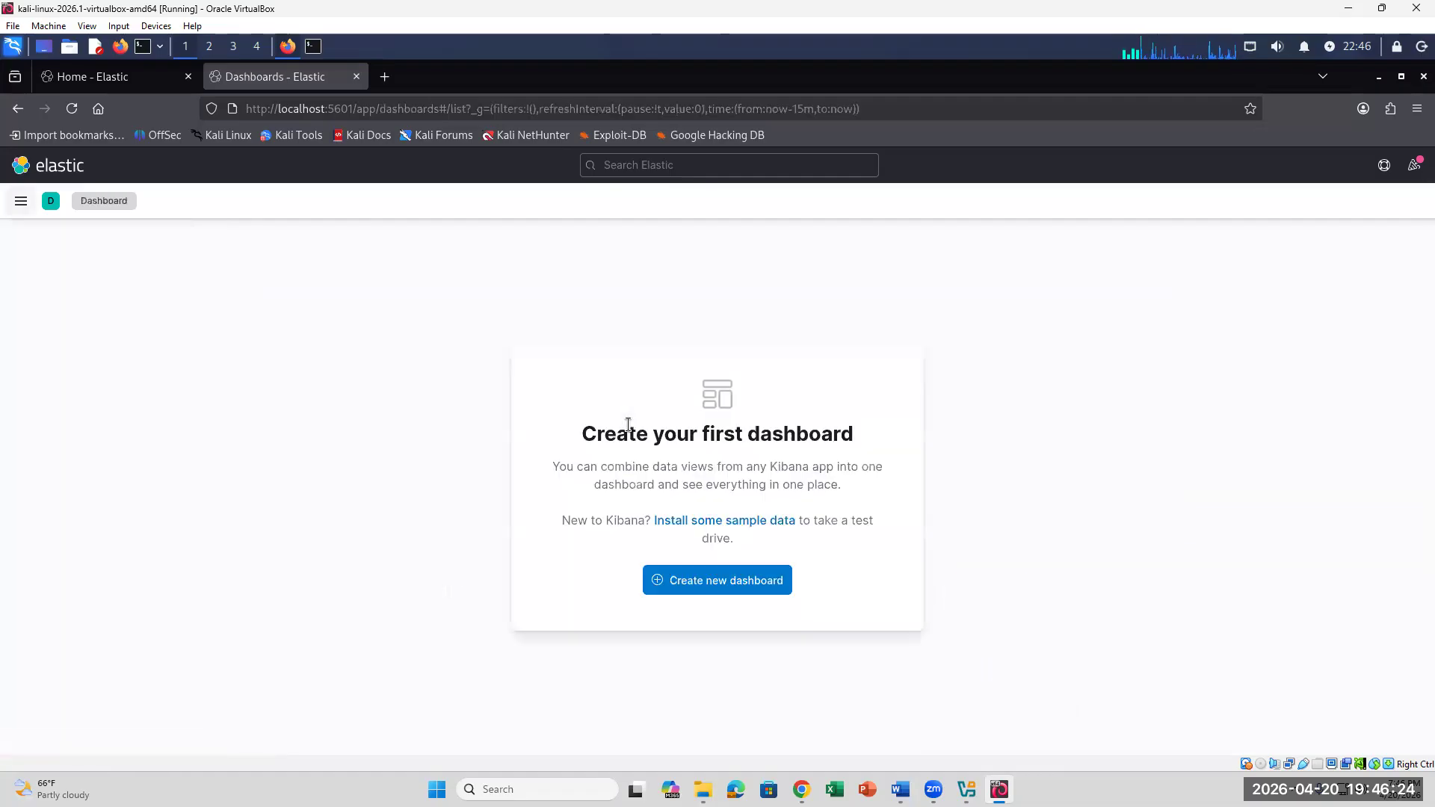
left_click(761, 584)
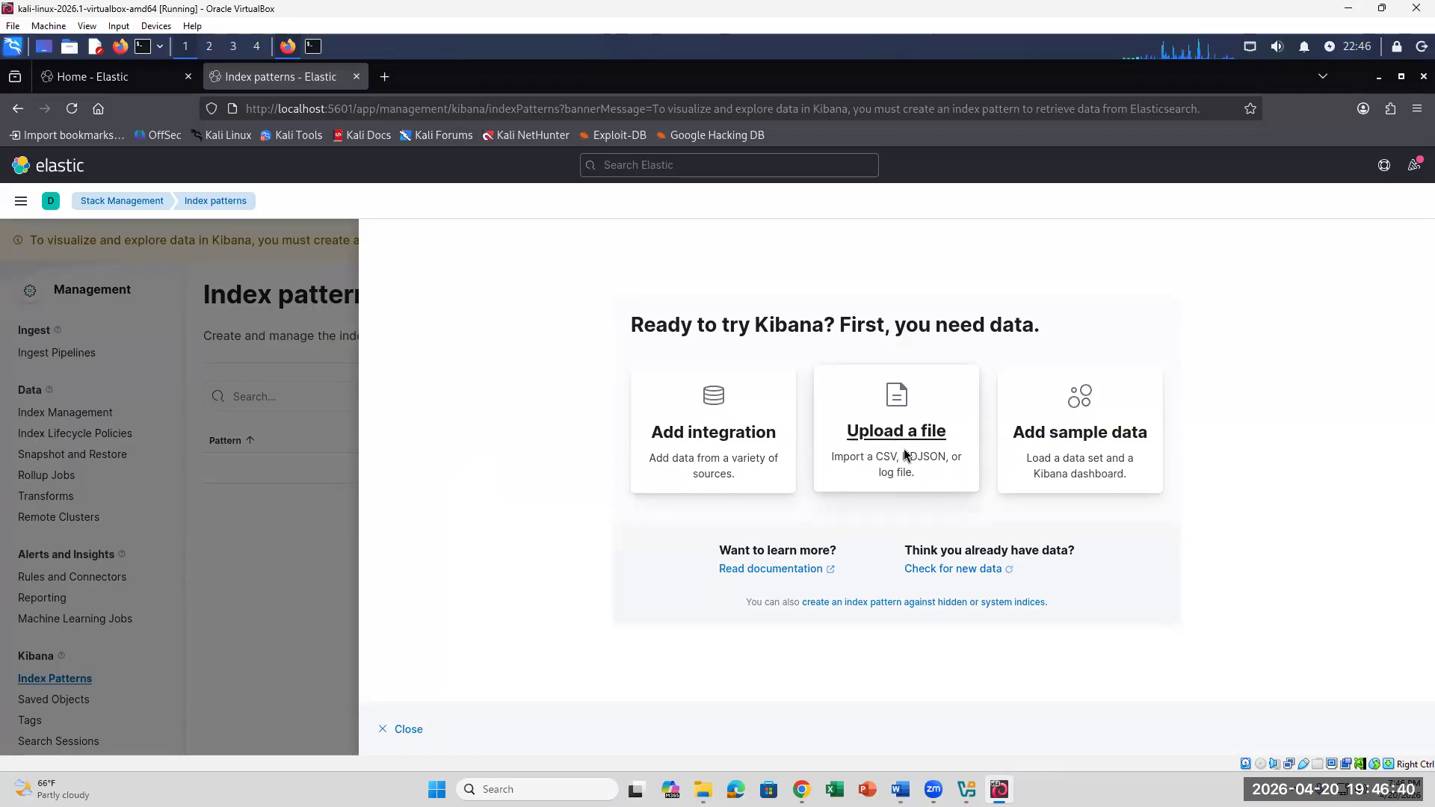
scroll(906, 454, "down", 1)
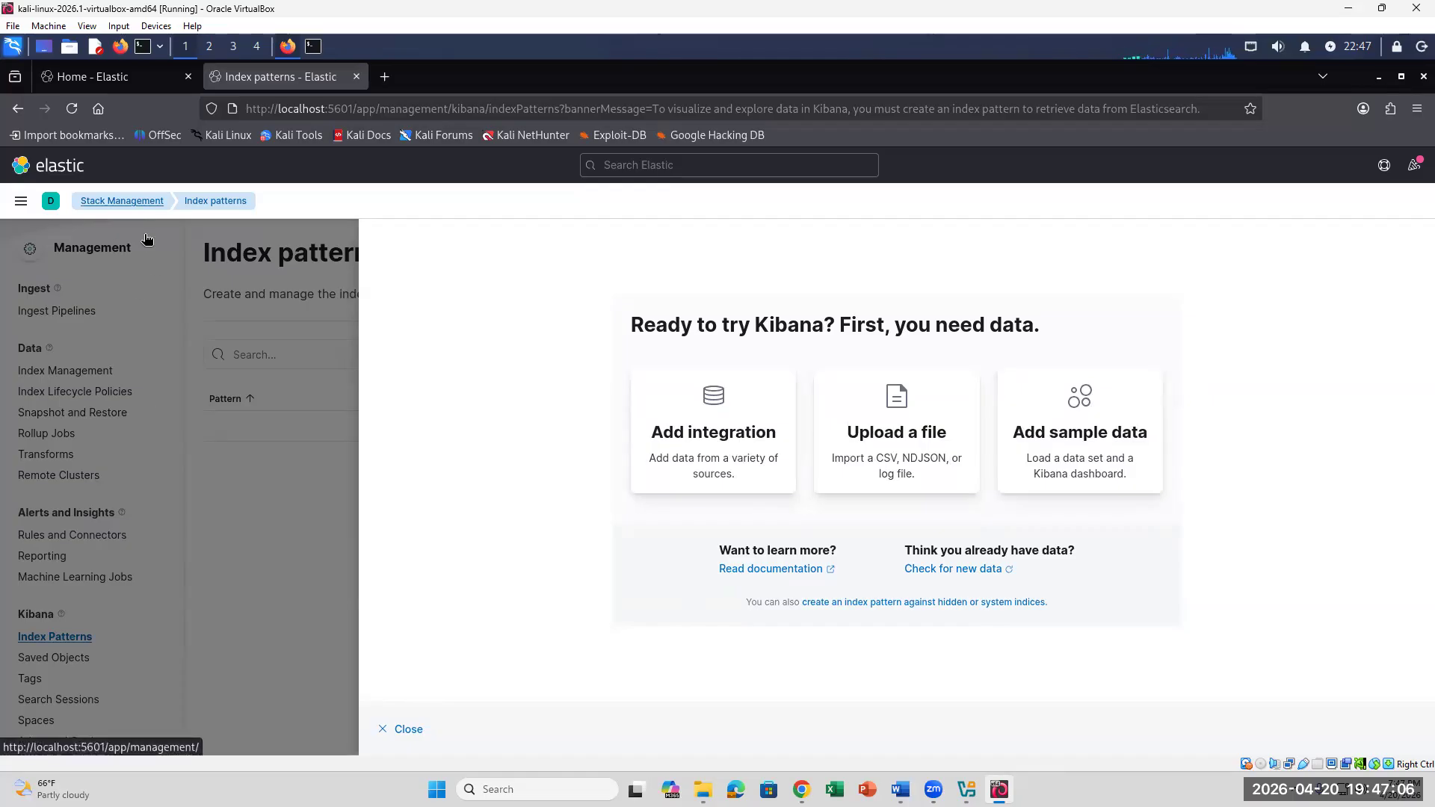
left_click(31, 205)
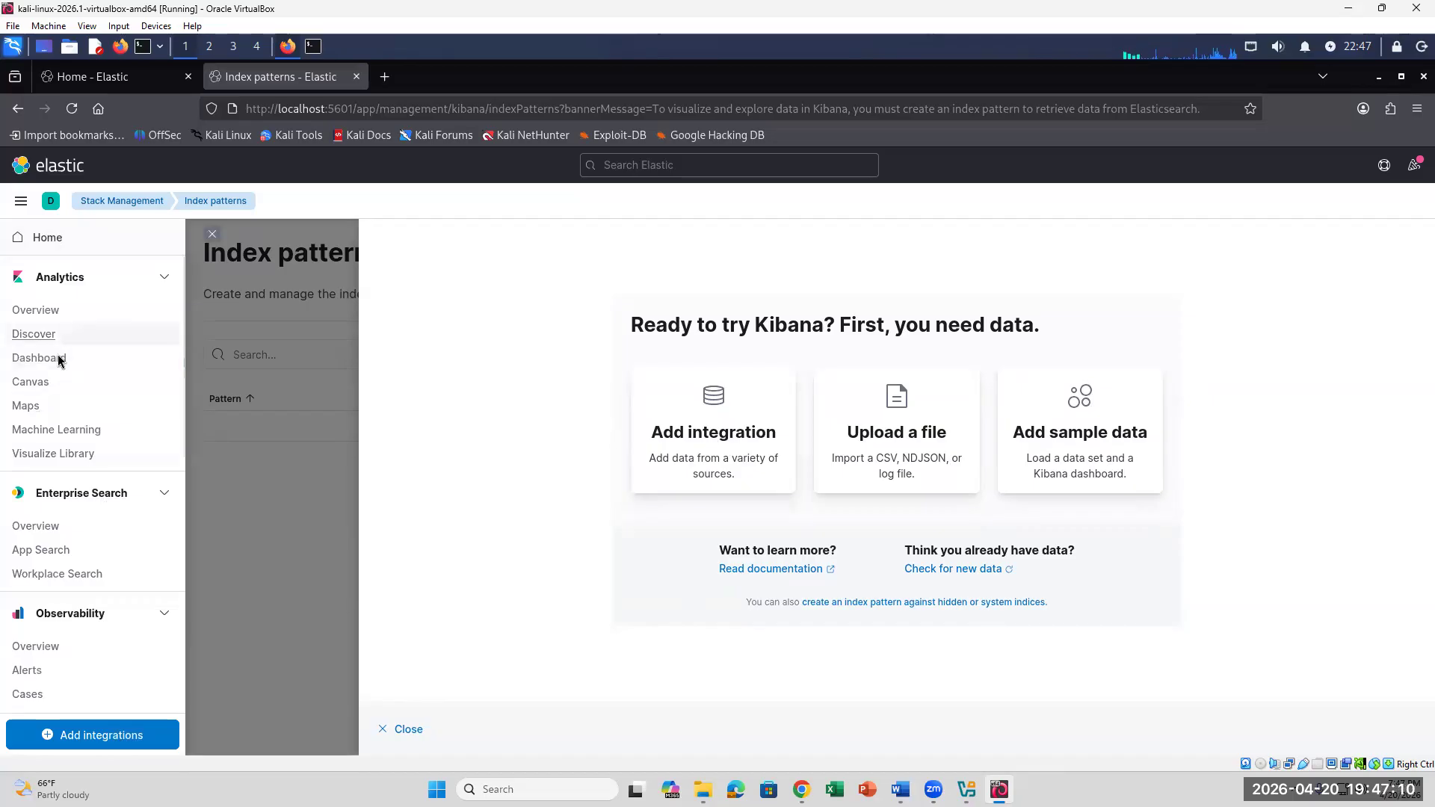
left_click(303, 390)
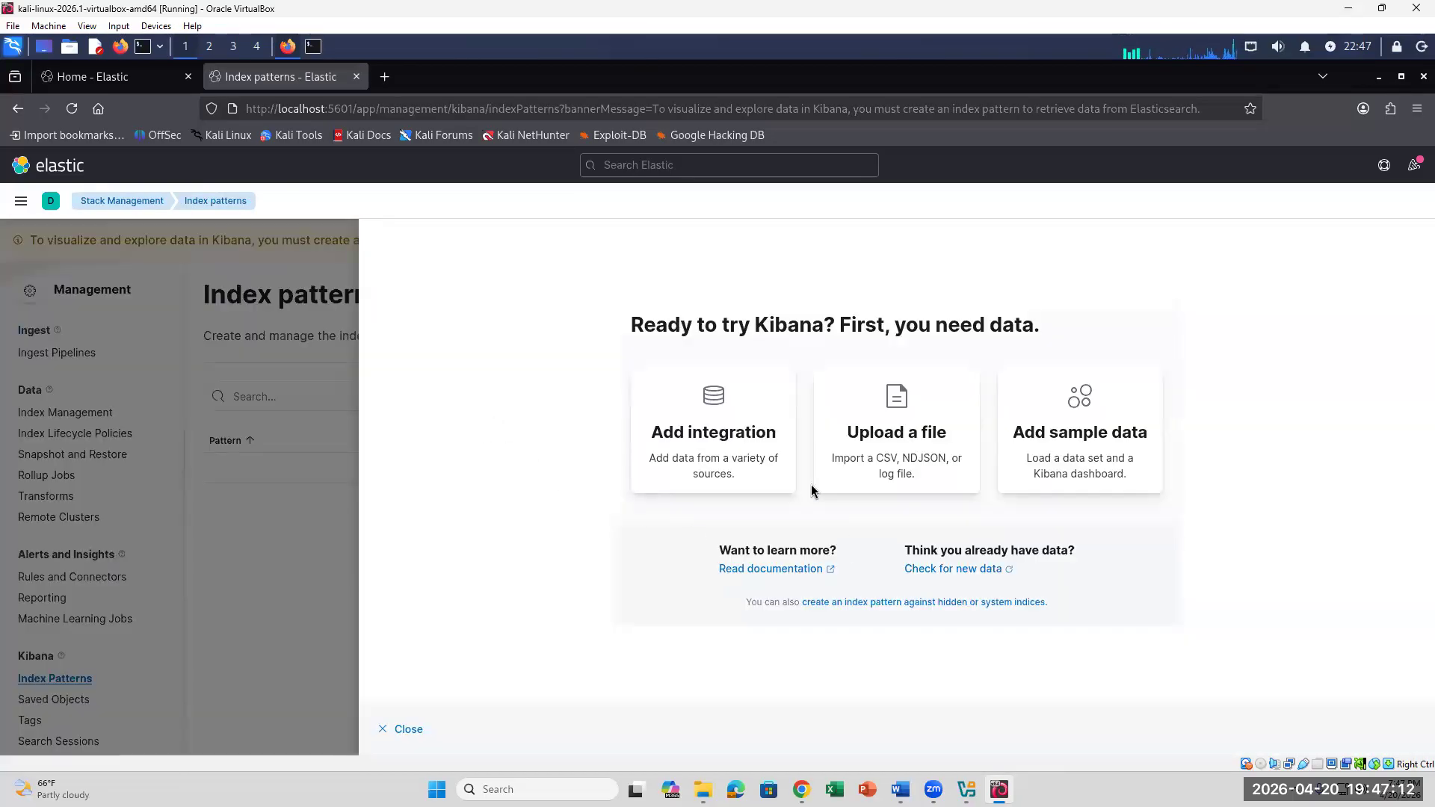
Open the Add integration option and browse the catalogue of available integrations
left_click(750, 432)
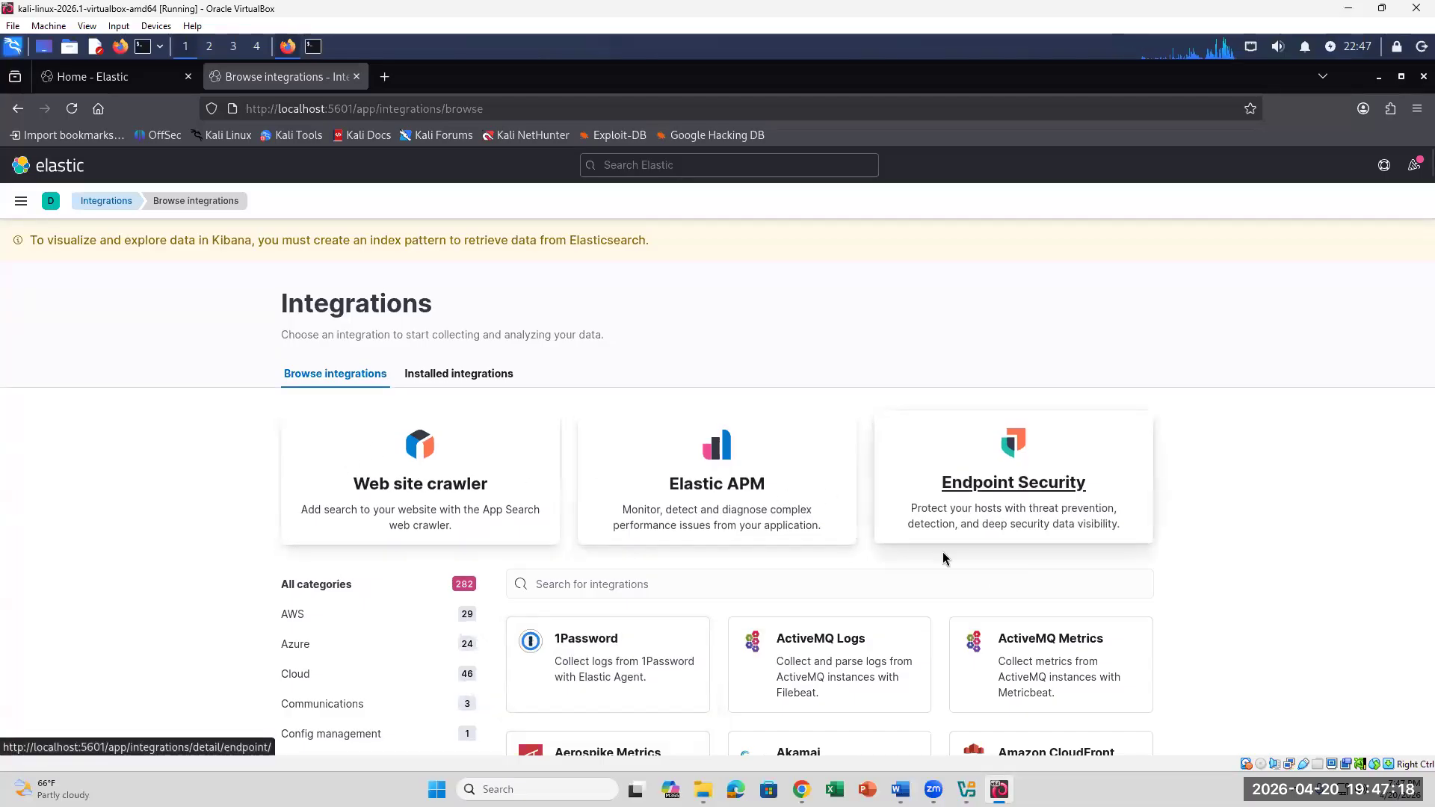
scroll(770, 617, "down", 3)
scroll(772, 616, "down", 1)
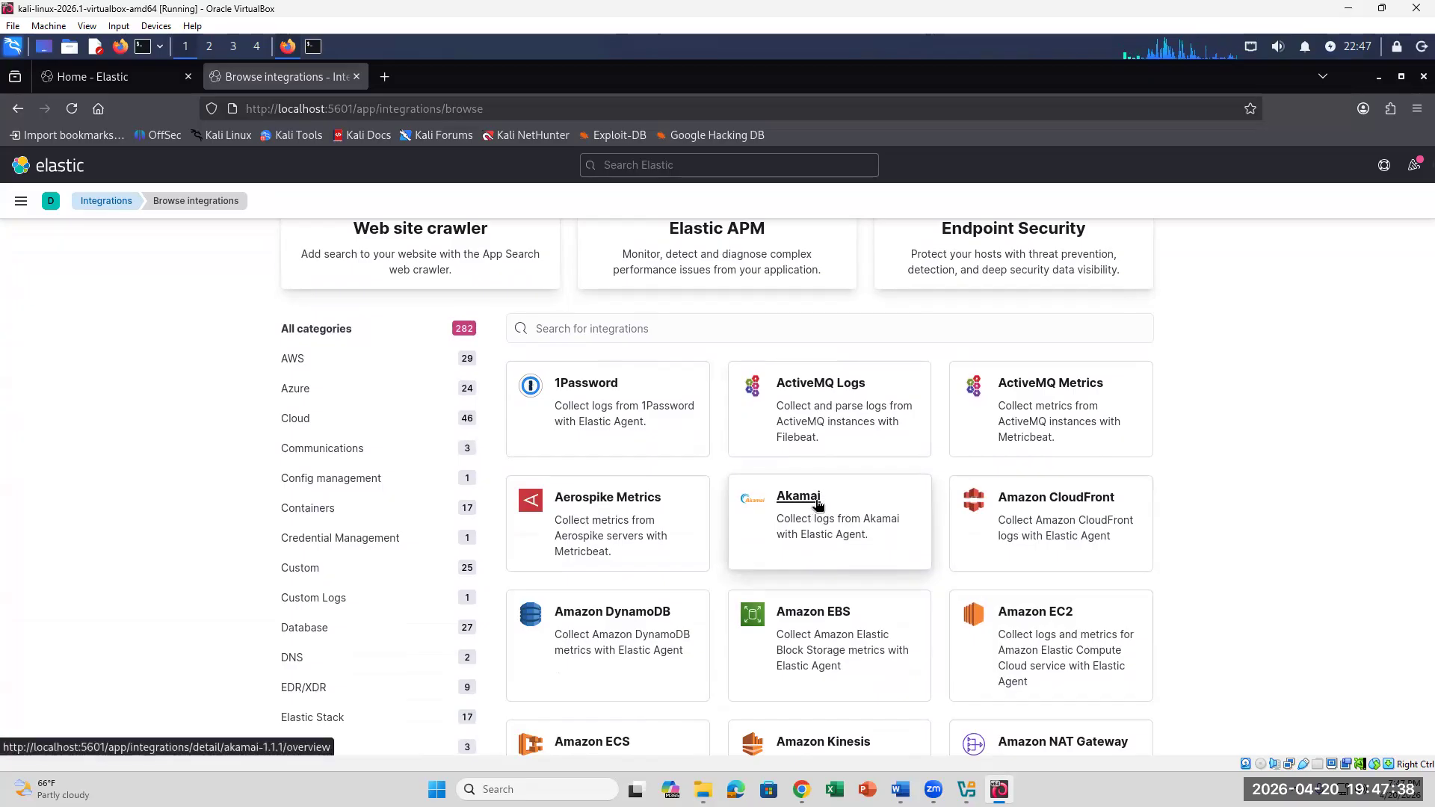
scroll(817, 508, "down", 4)
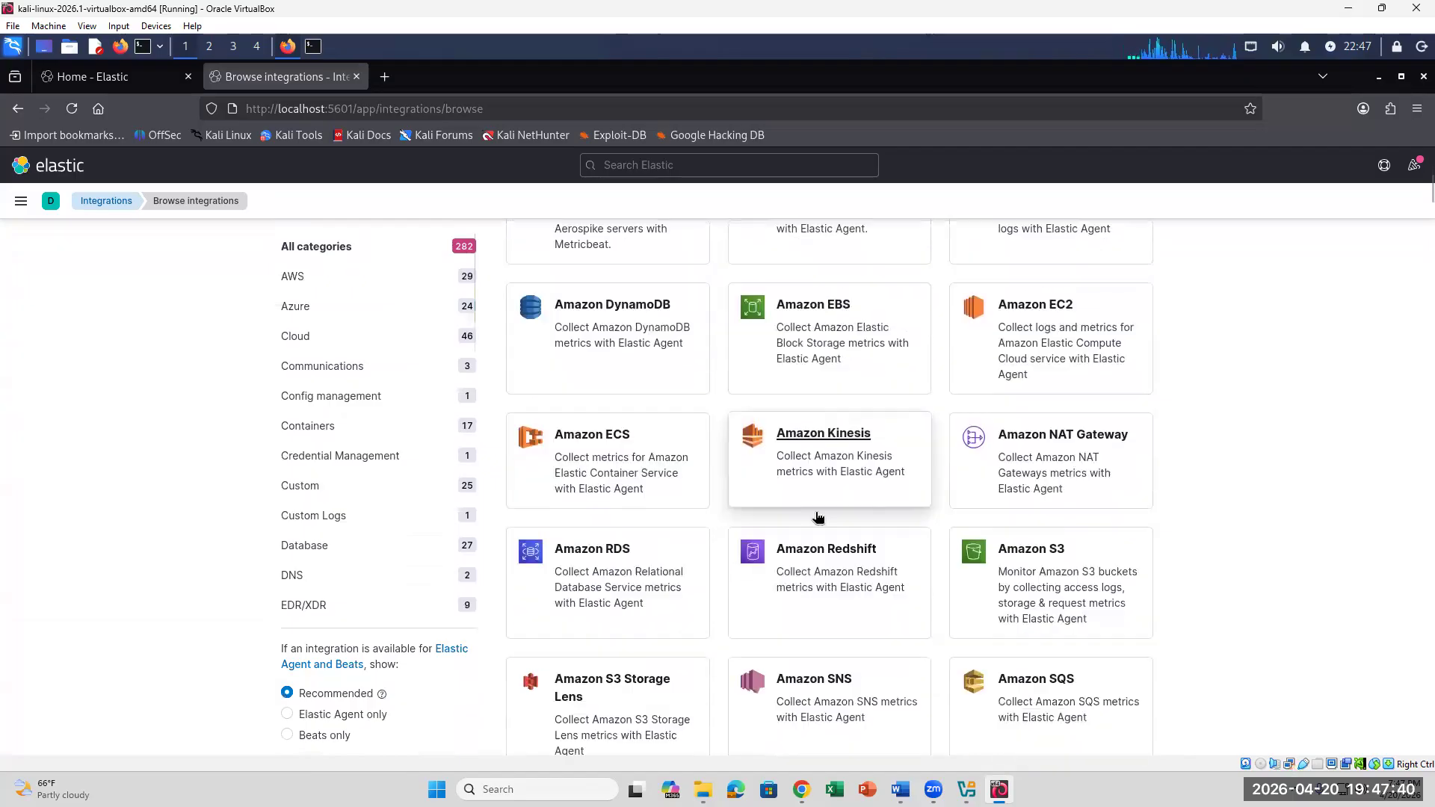
scroll(817, 517, "up", 7)
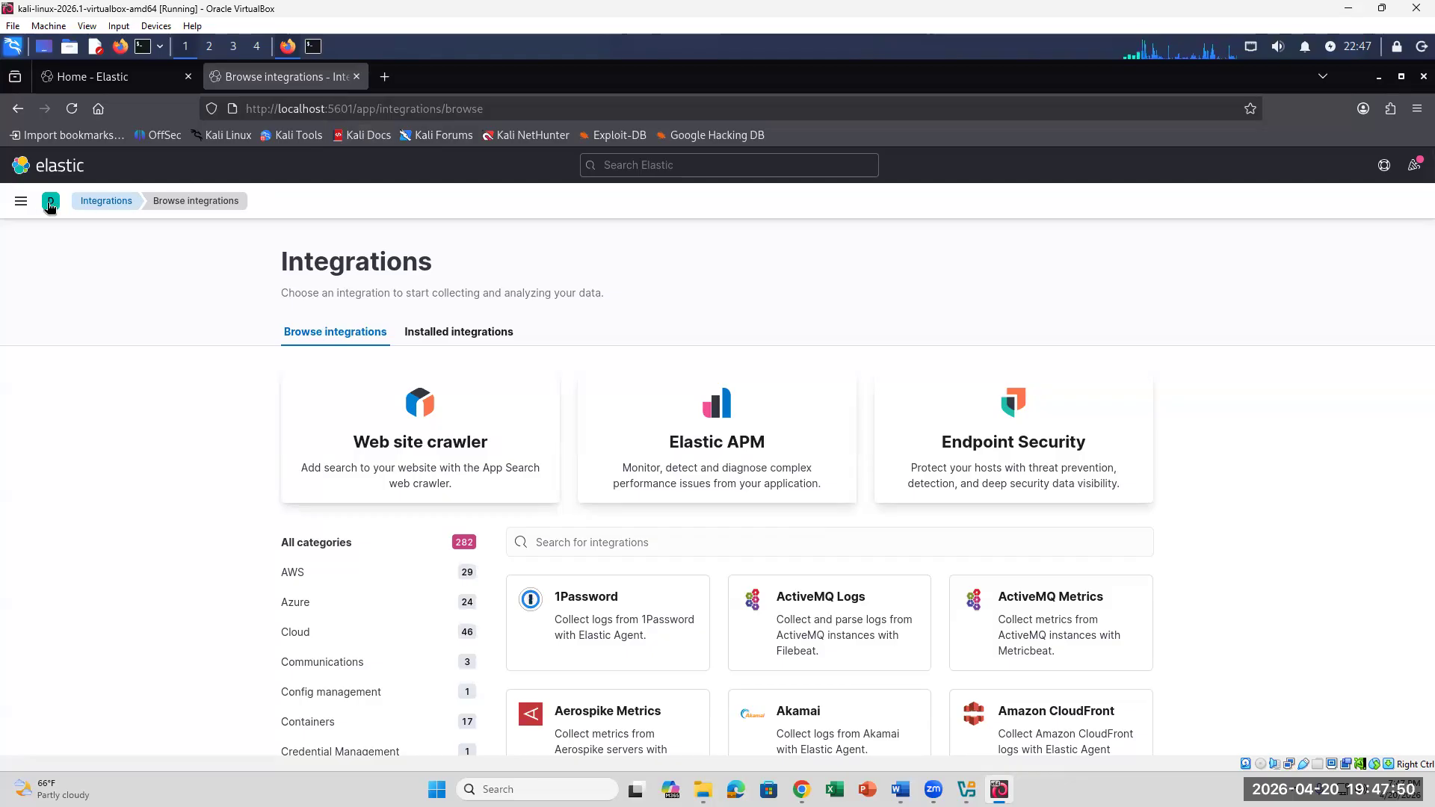
Open the Security Alerts page, read the full detection engine privileges error, and close it
left_click(21, 202)
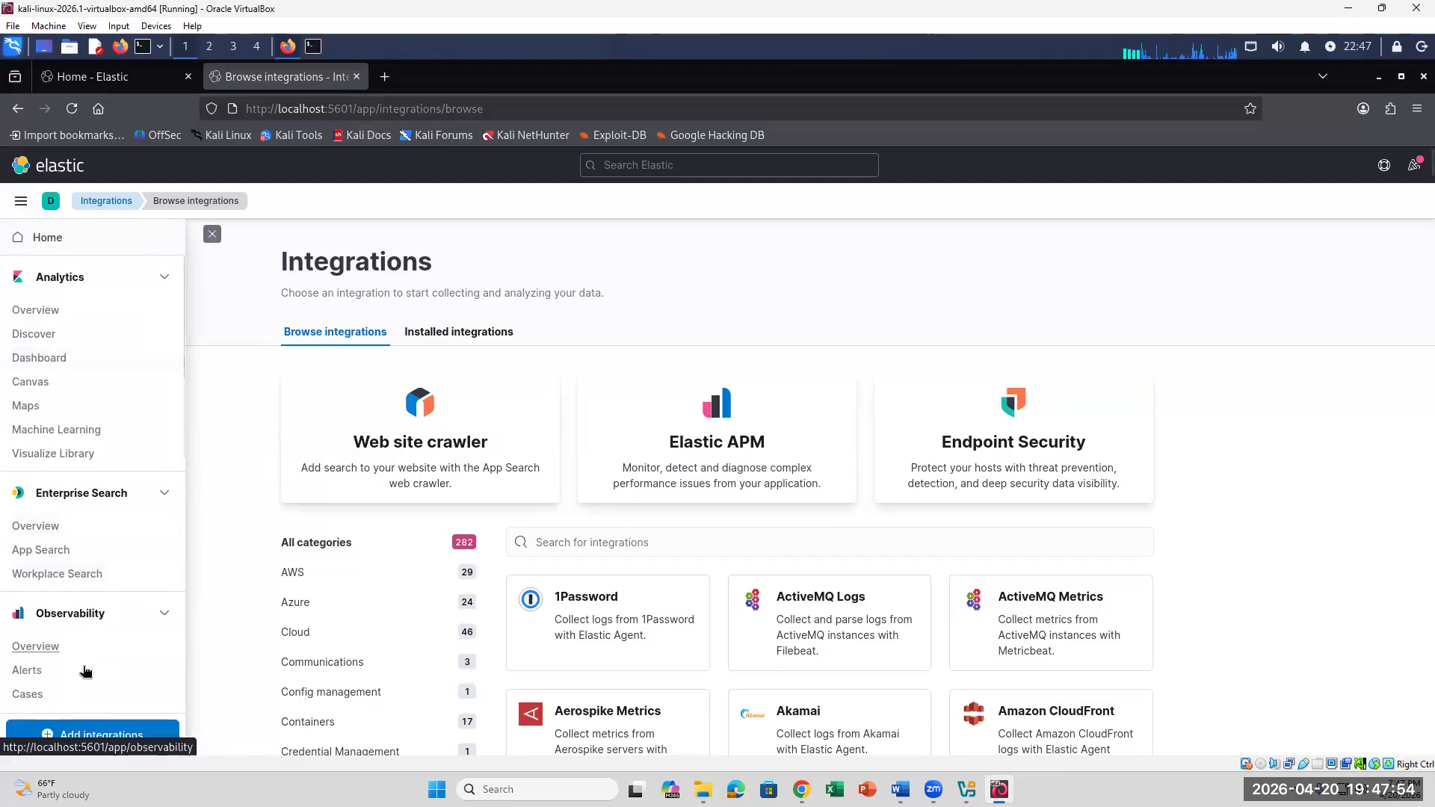
scroll(96, 665, "down", 2)
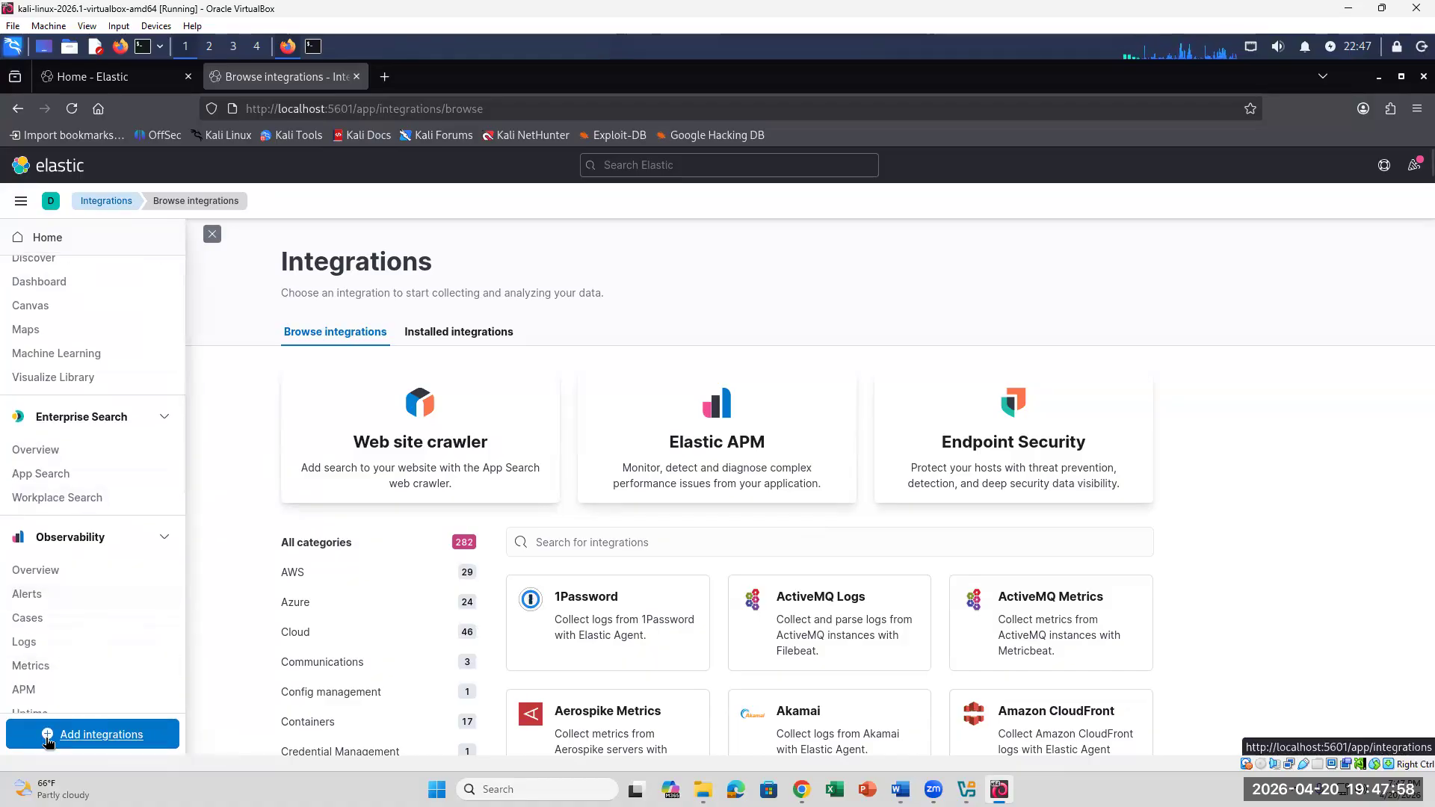
scroll(83, 649, "down", 4)
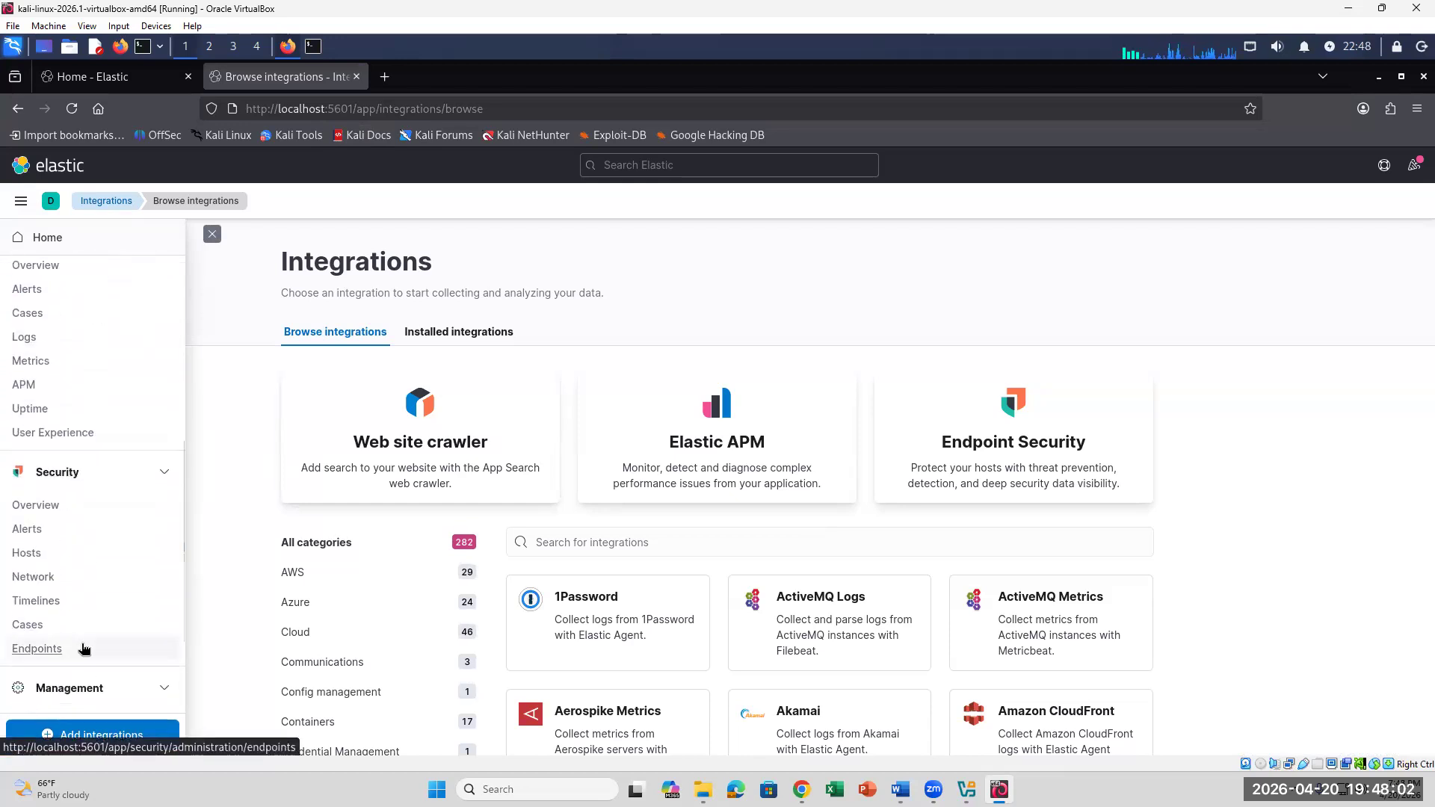
left_click(25, 530)
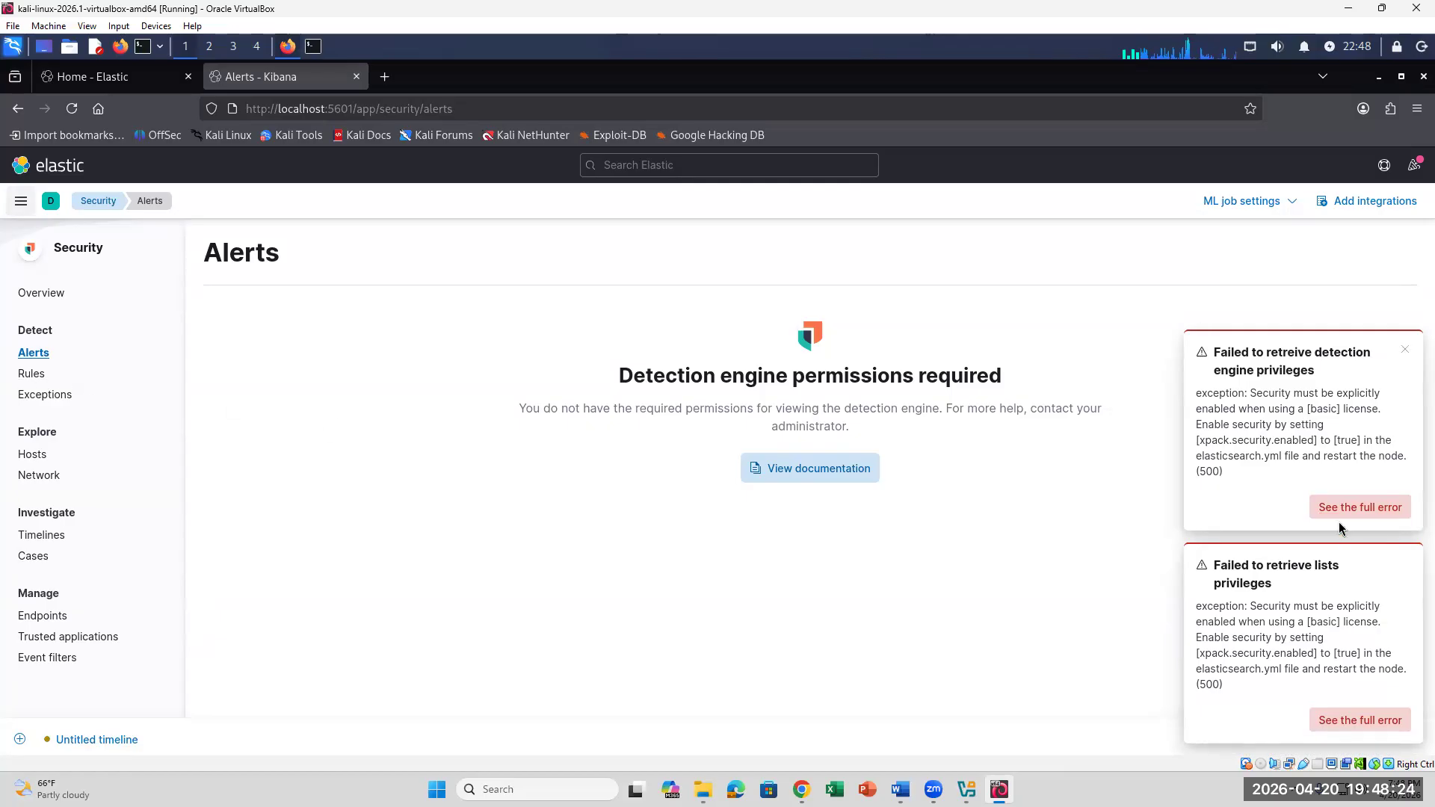
left_click(1355, 506)
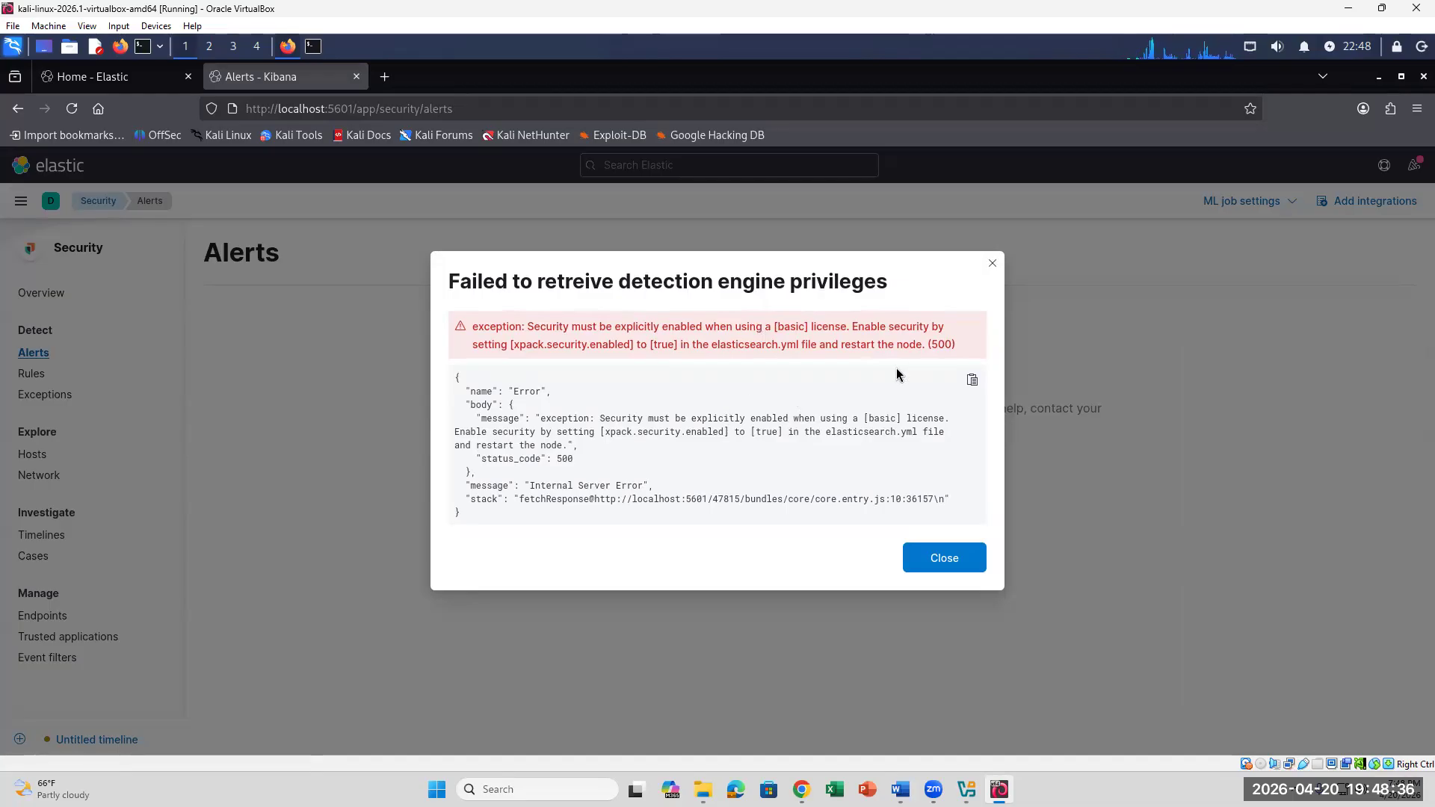
left_click(994, 266)
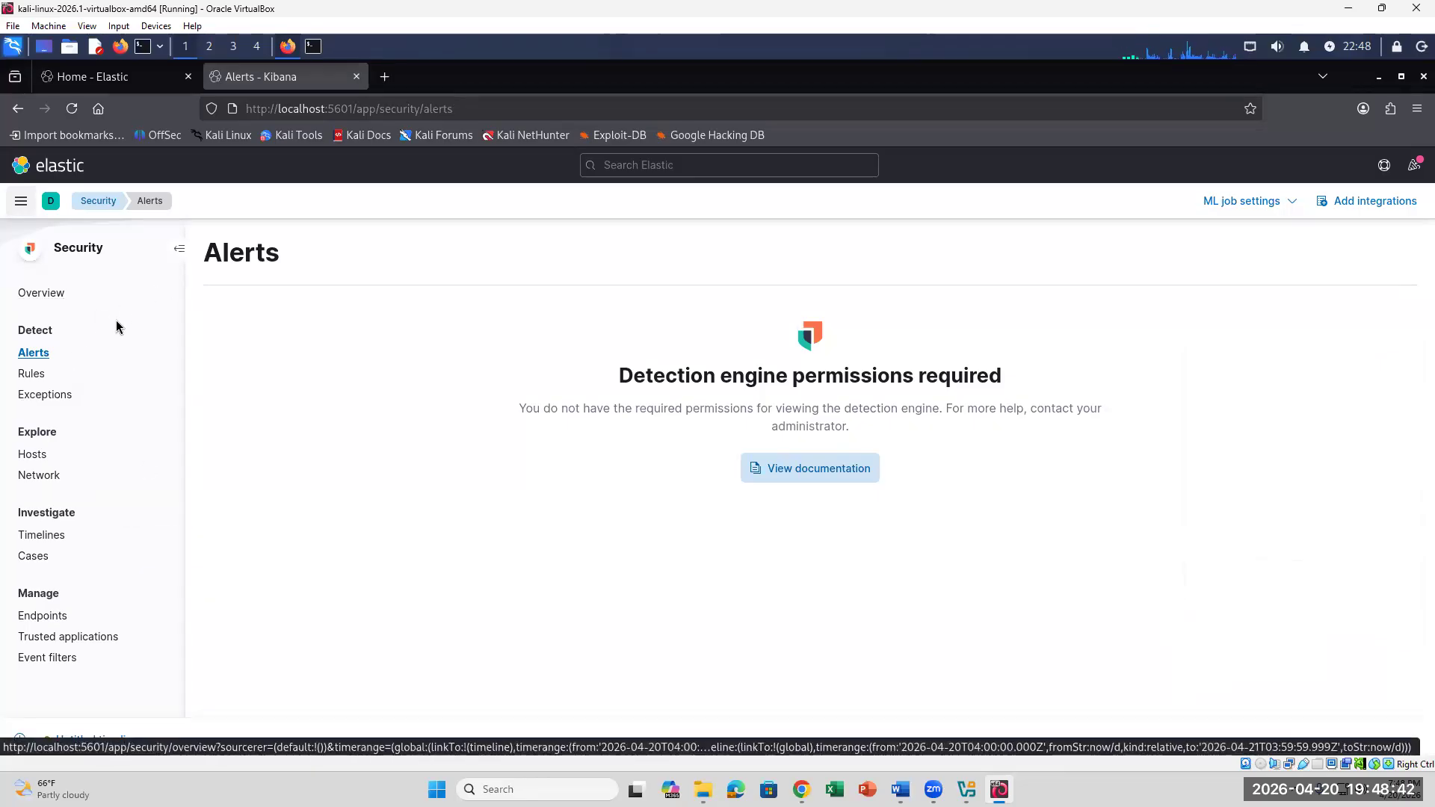
Open the Enterprise Search overview and look over its App Search and Workplace Search products
left_click(21, 202)
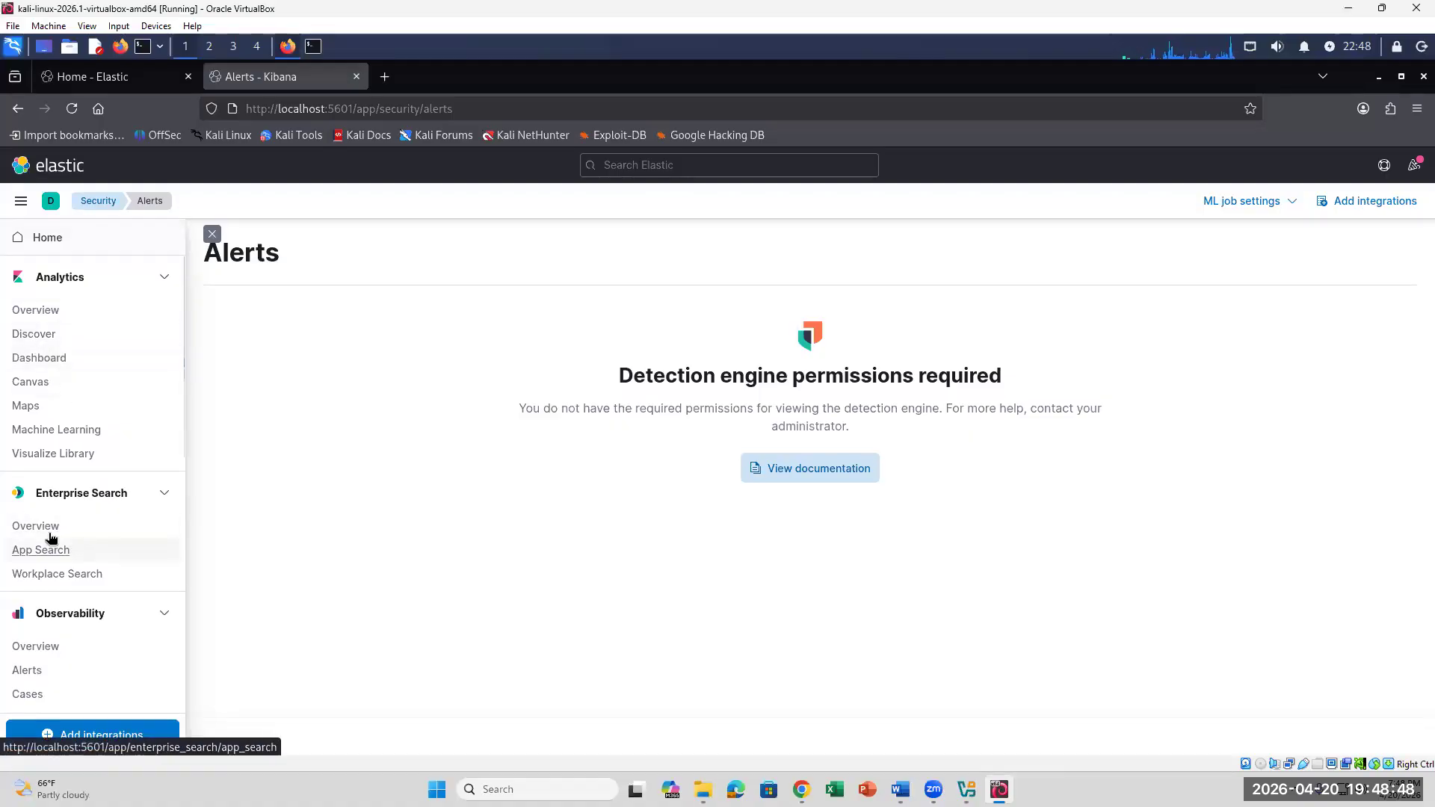
left_click(67, 529)
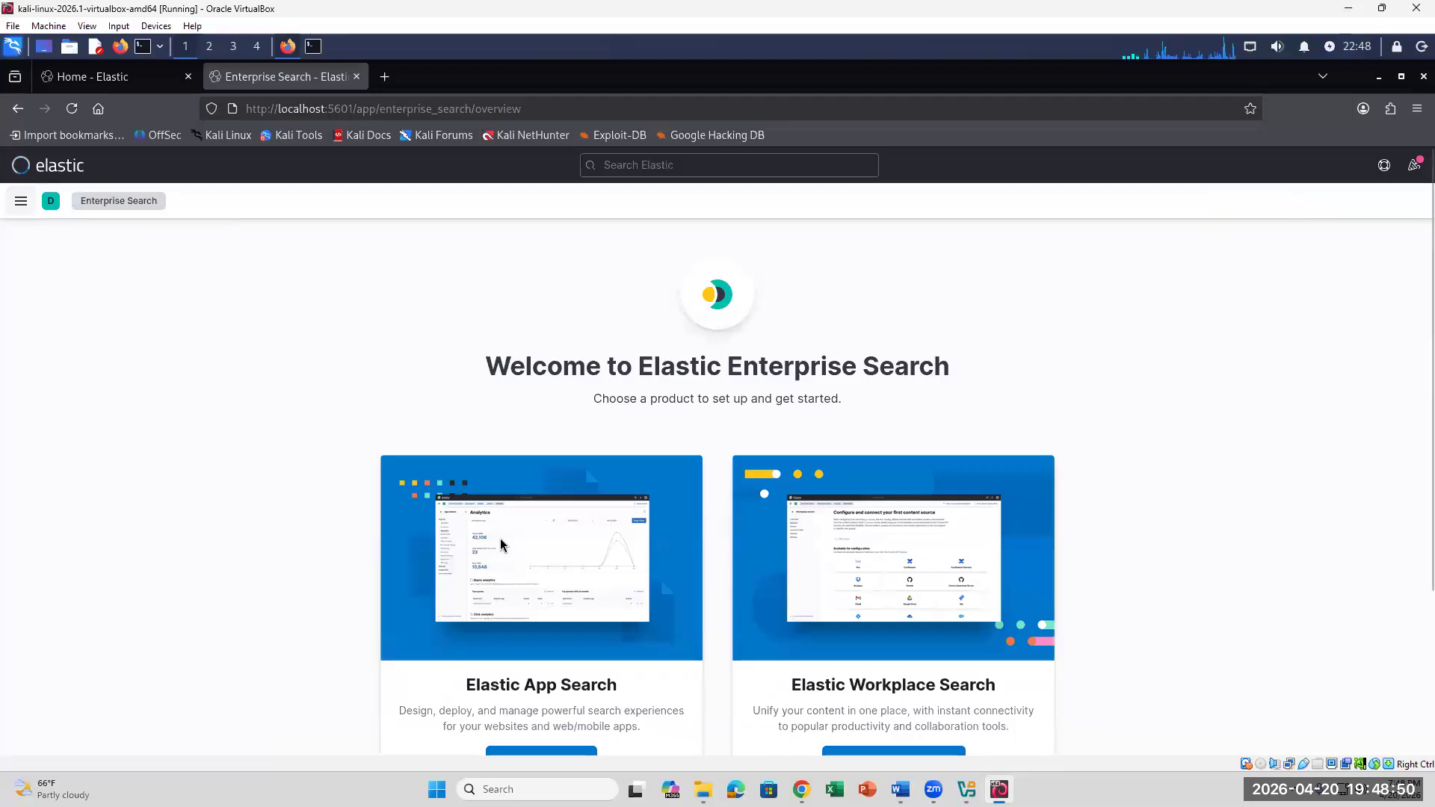
scroll(503, 544, "down", 3)
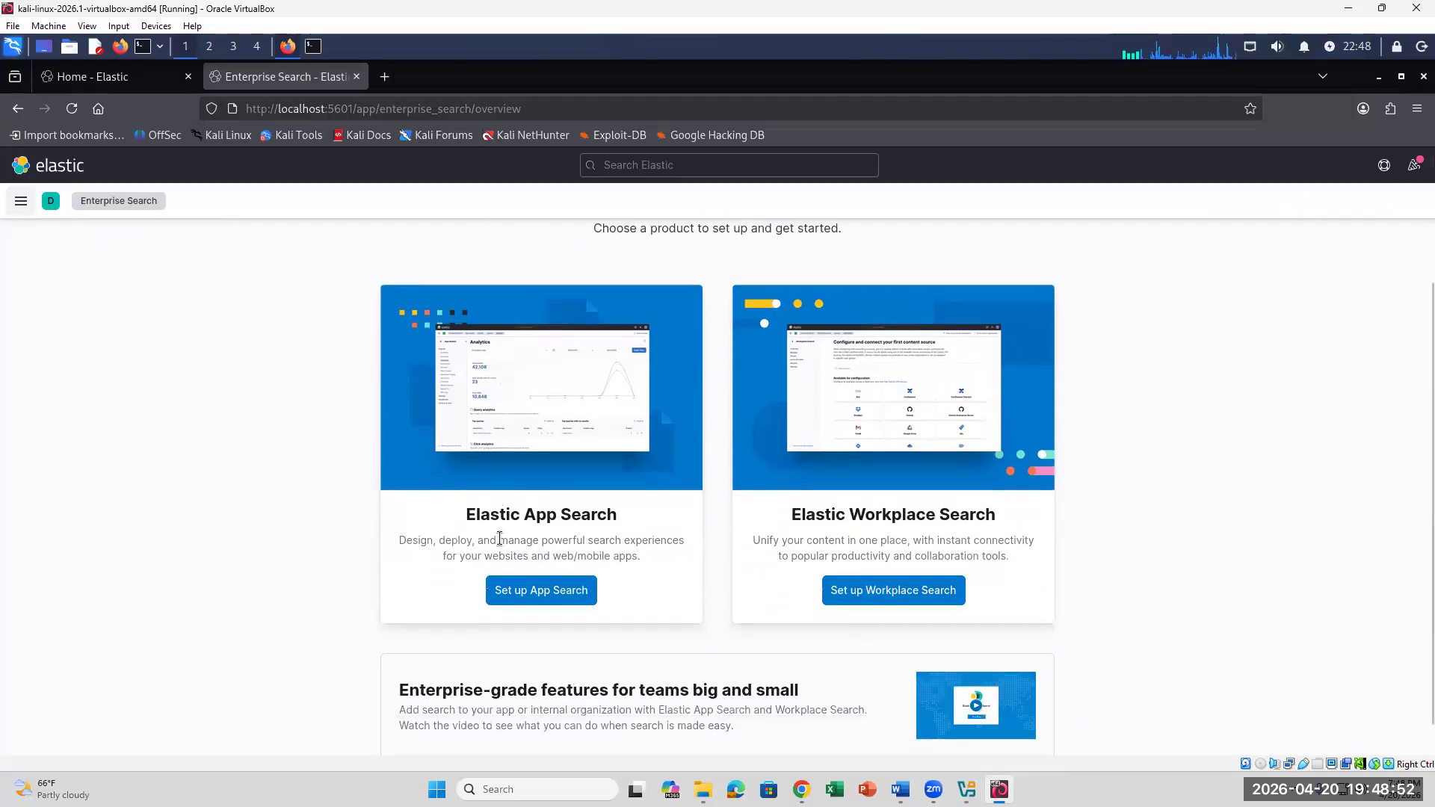
Switch to the lab document in Word and read the step 41 instruction for importing the capture file into ELK
left_click(891, 779)
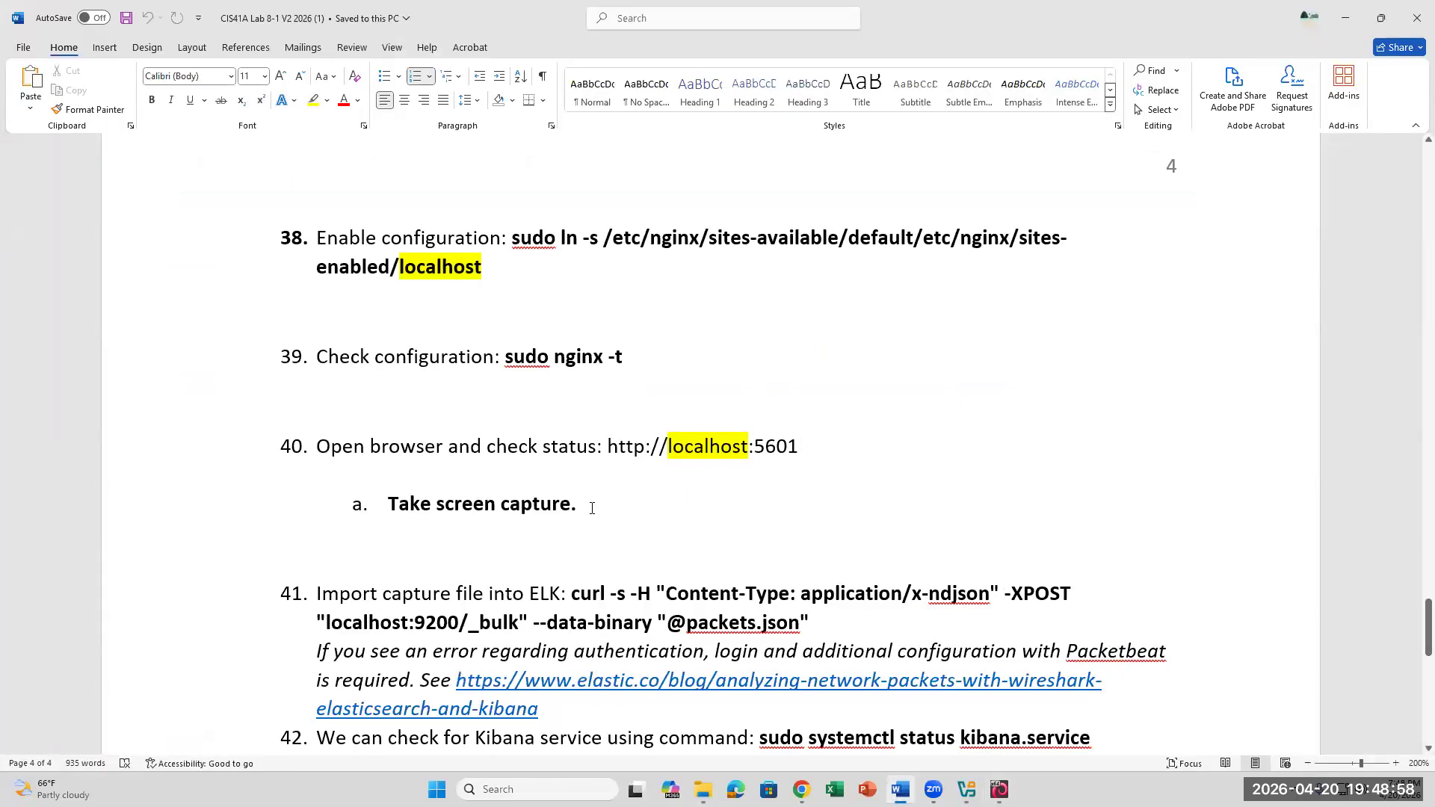
scroll(591, 507, "down", 2)
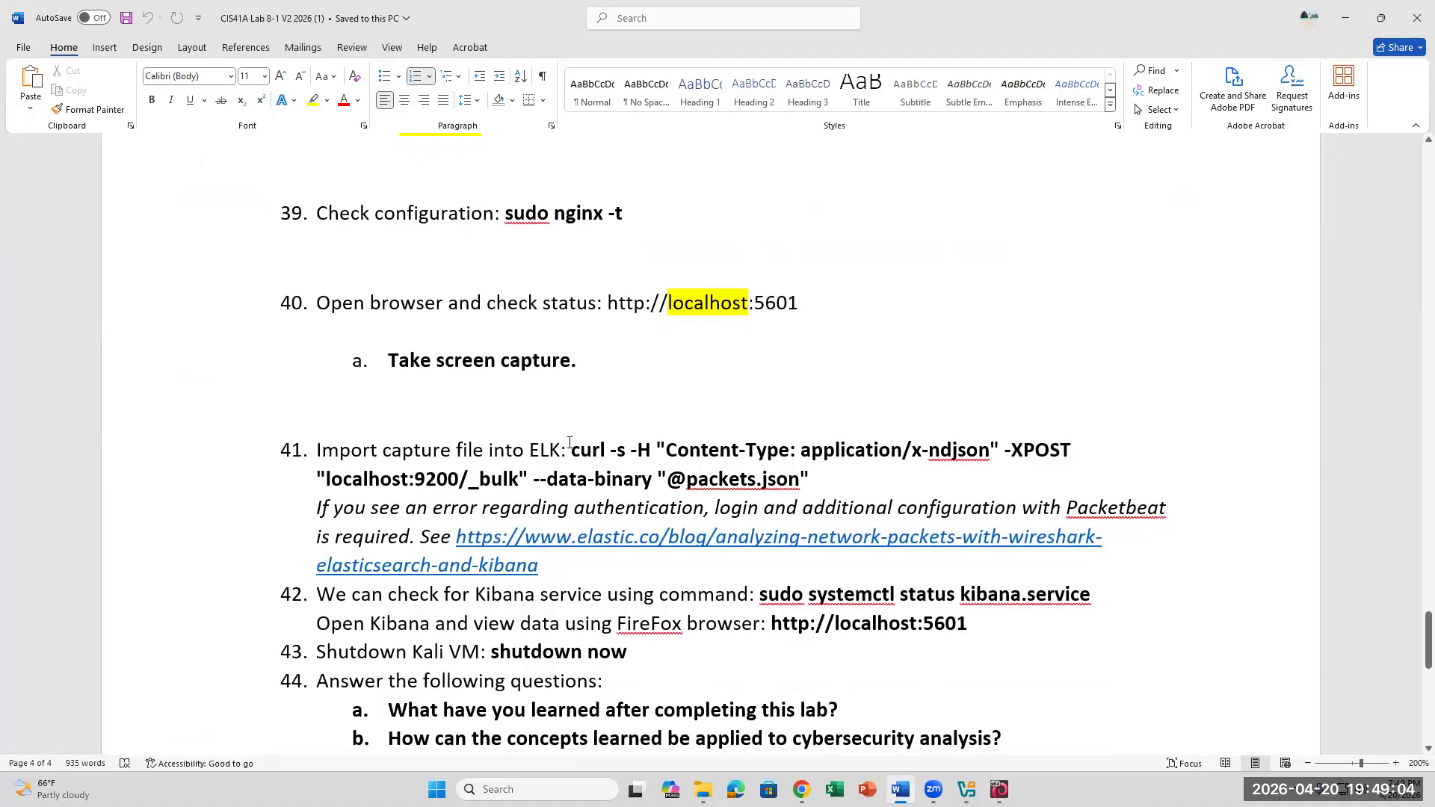
double_click(669, 475)
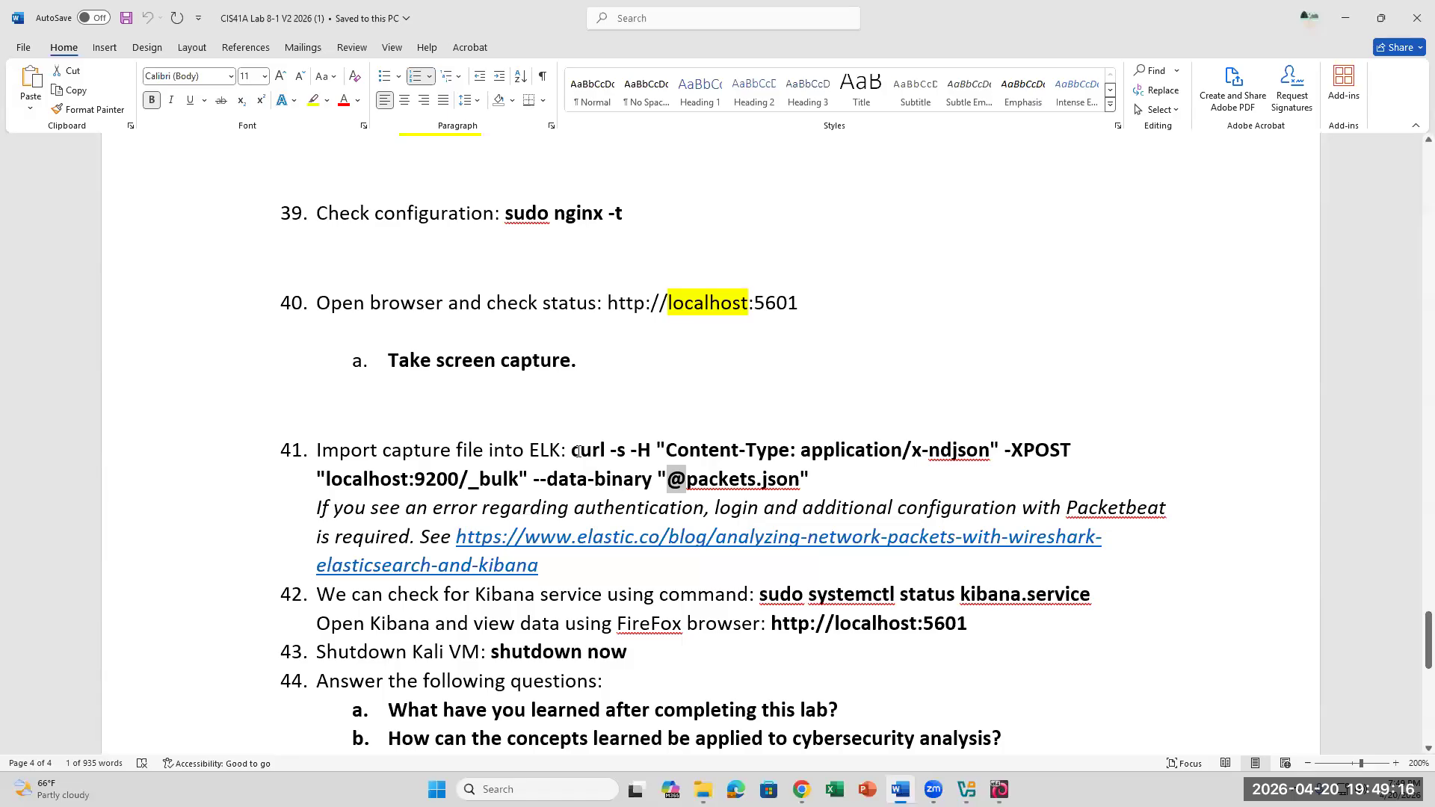
Return to Kibana in the Kali VM and open the Analytics Dashboard page to check its data options
left_click(999, 789)
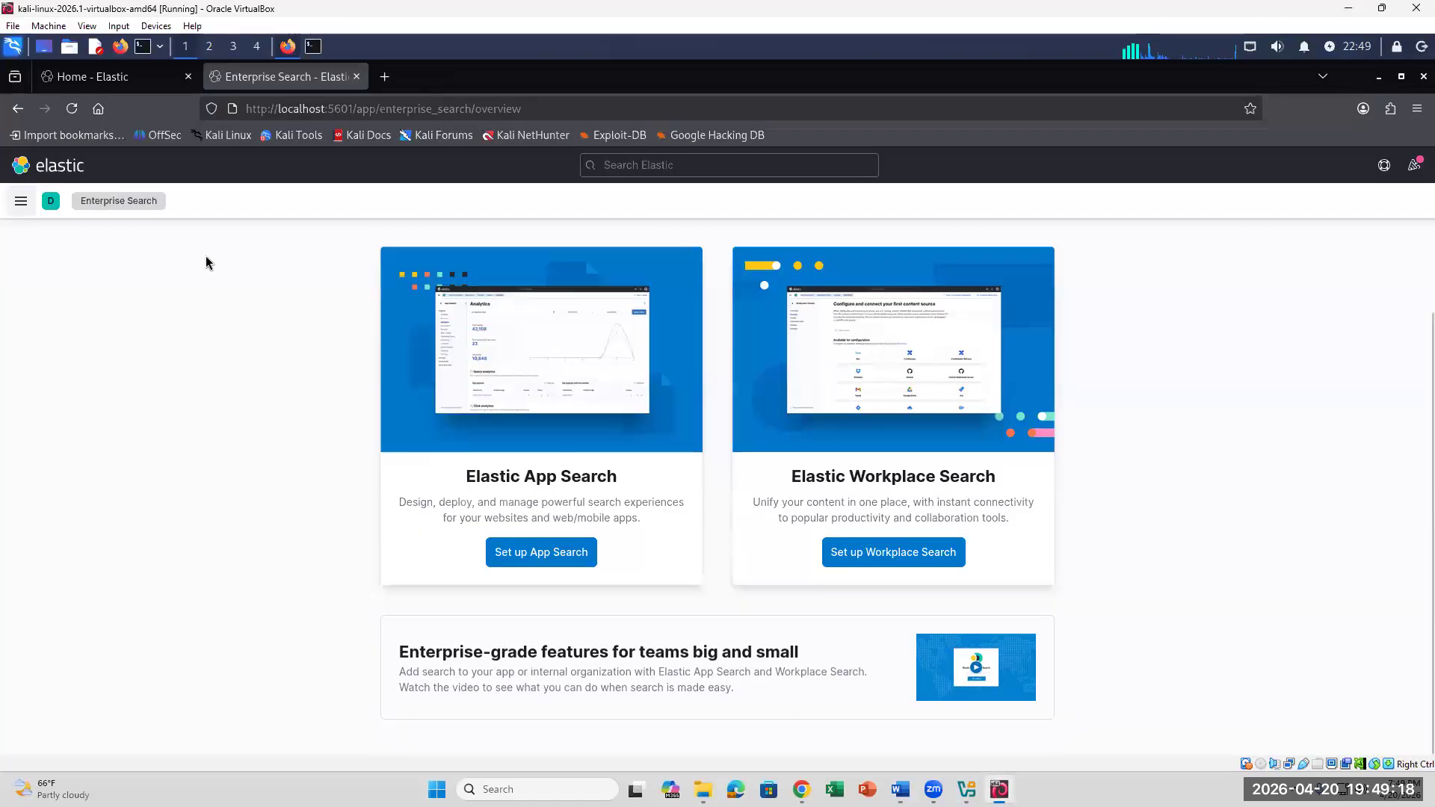
left_click(20, 202)
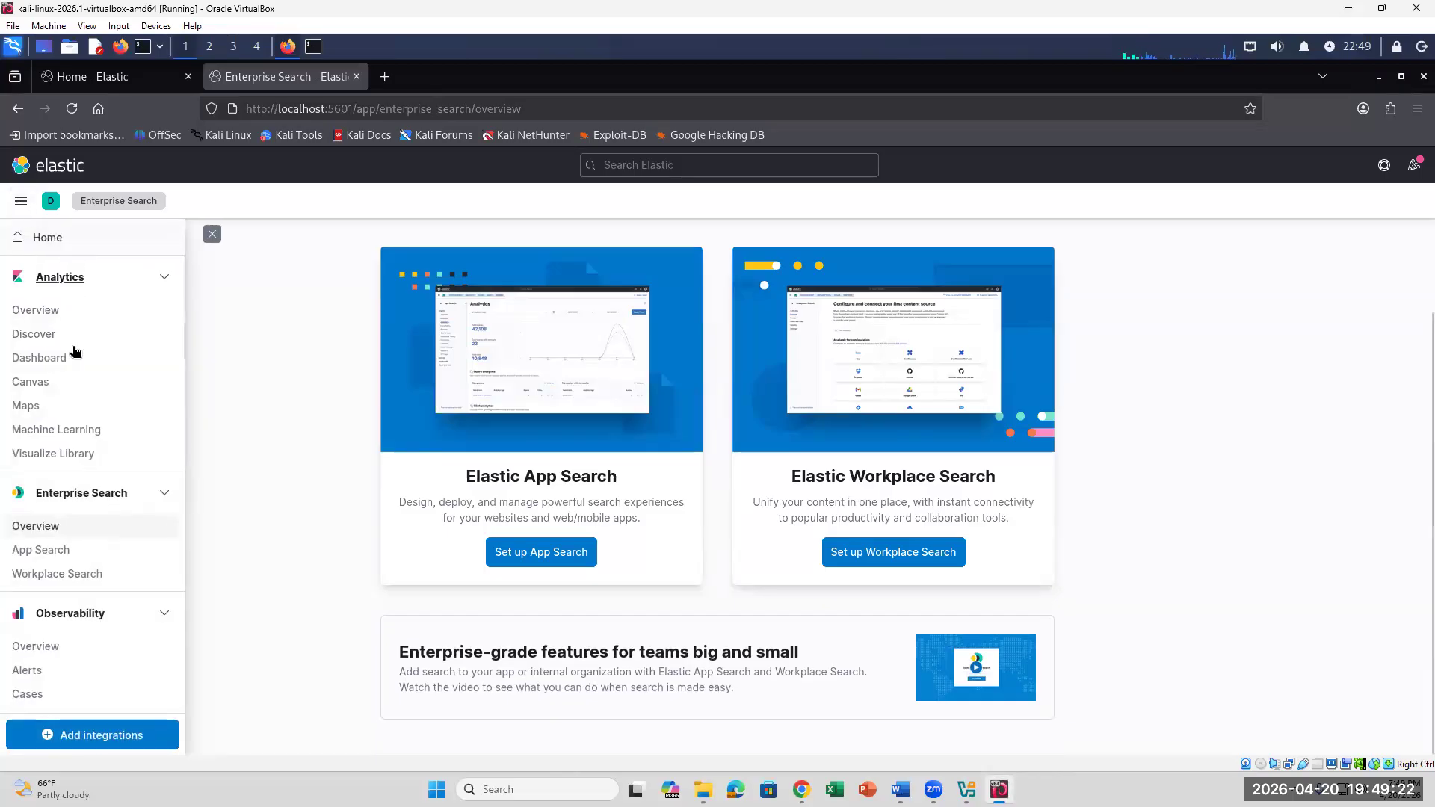
left_click(39, 358)
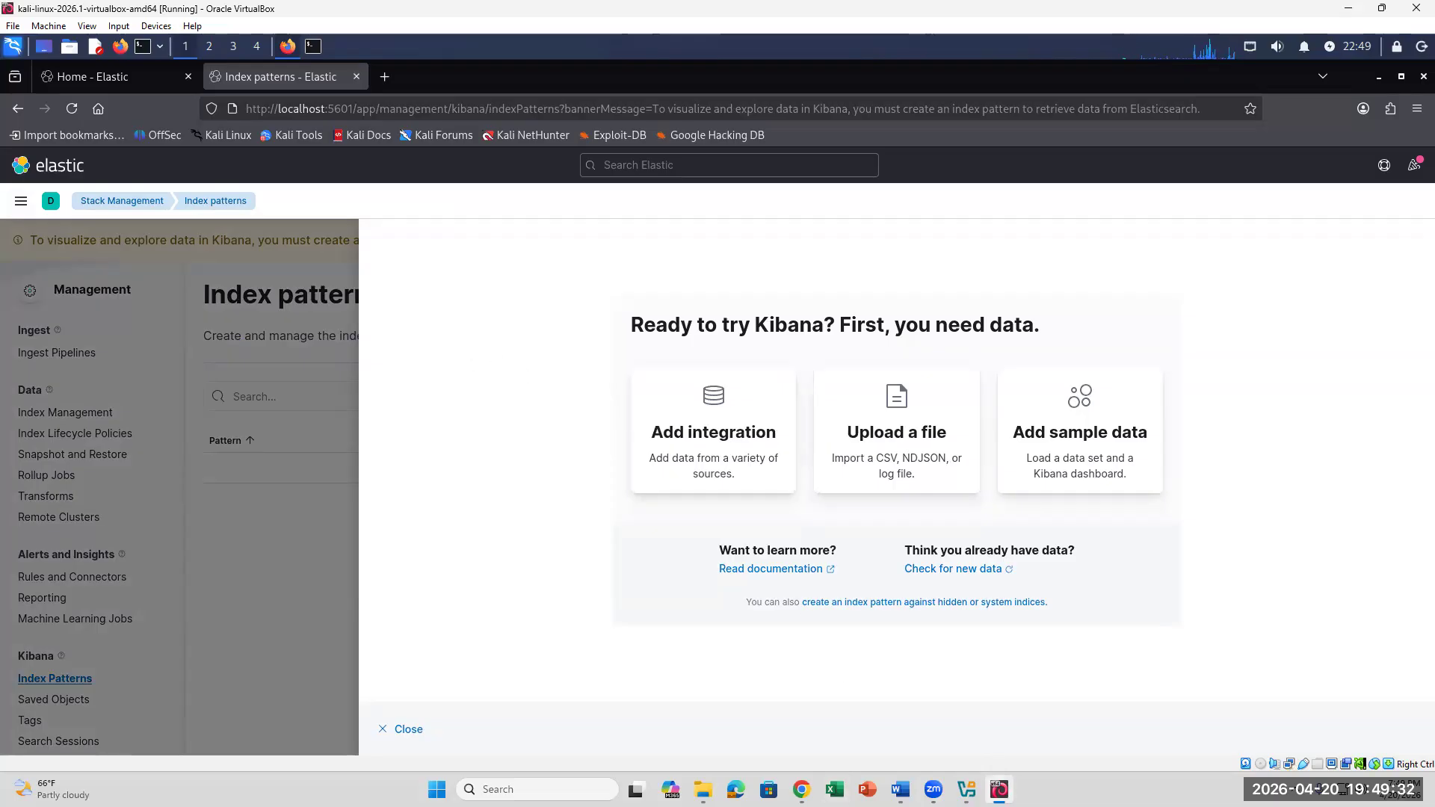
Copy the step 41 curl command from the lab document and run it in the Kali terminal to import packets.json
left_click(1000, 790)
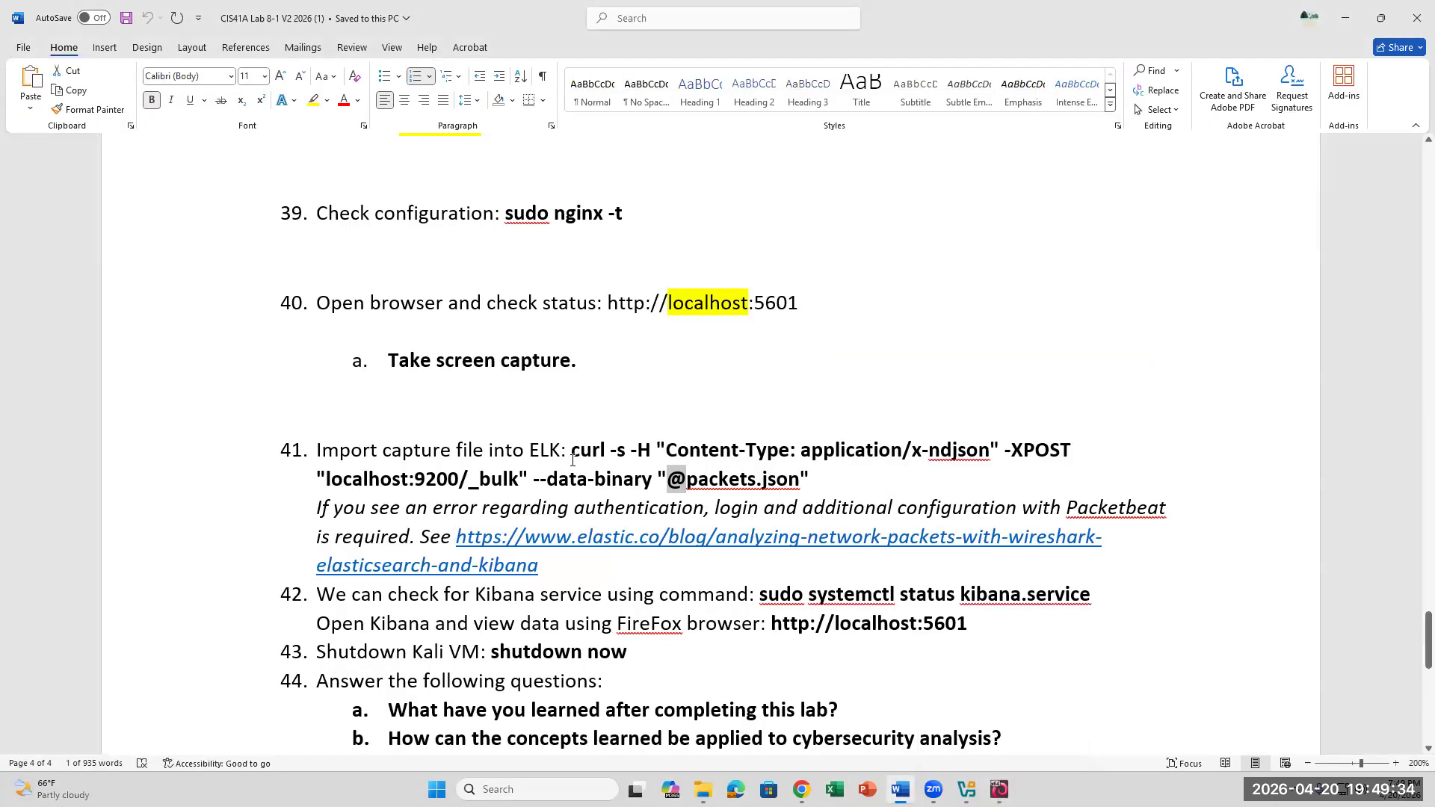
left_click_drag(572, 454, 725, 468)
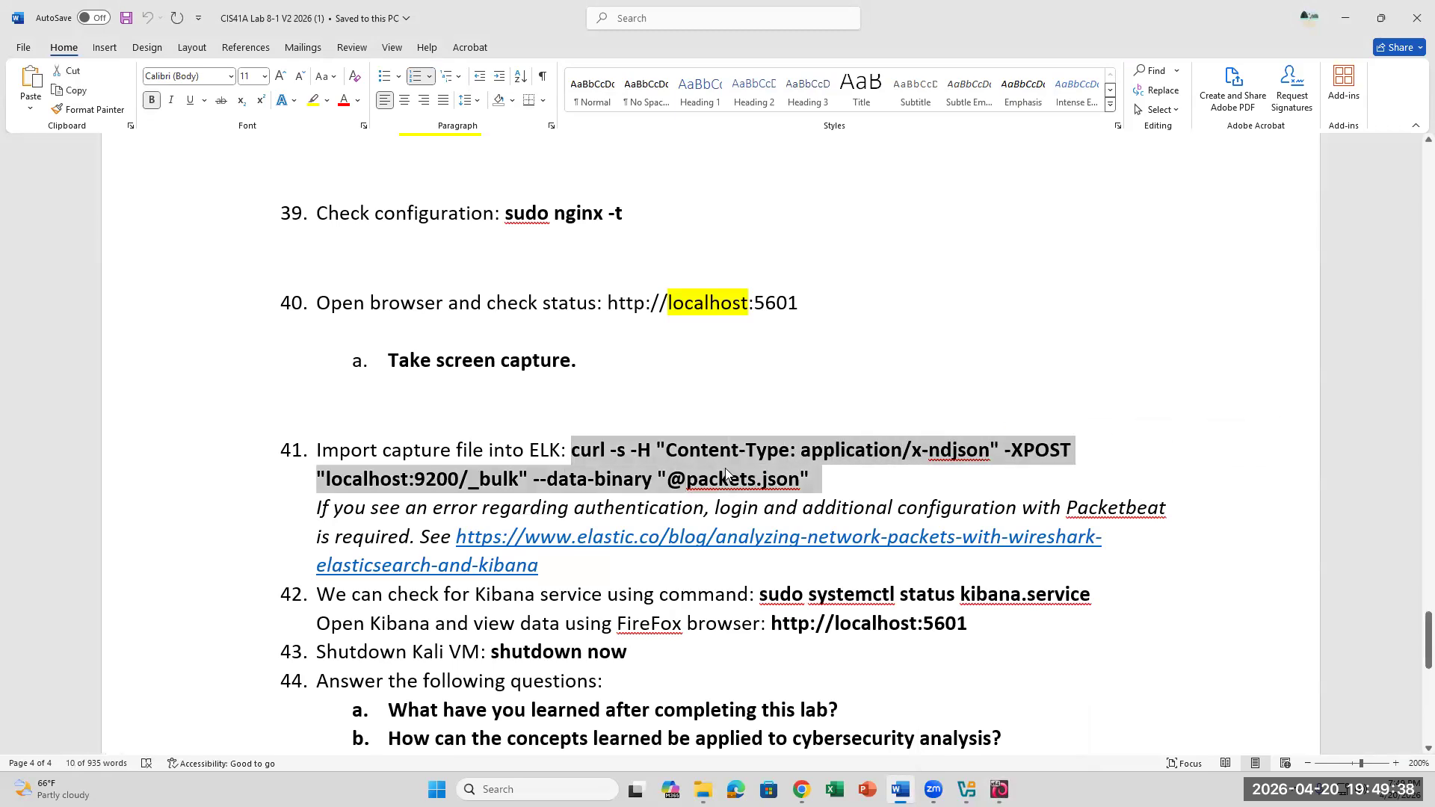
right_click(725, 467)
key("alt+Tab")
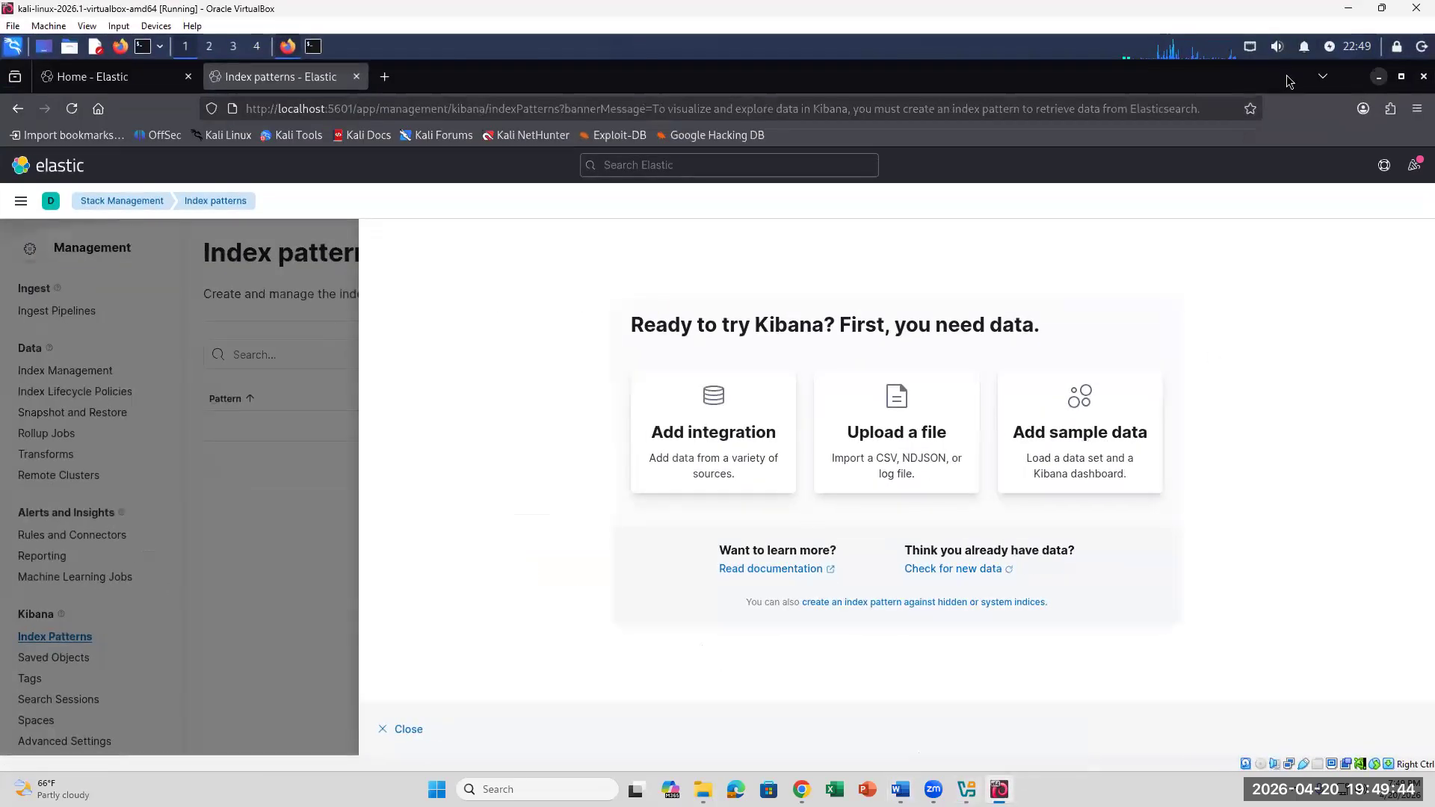
left_click(1379, 76)
right_click(185, 462)
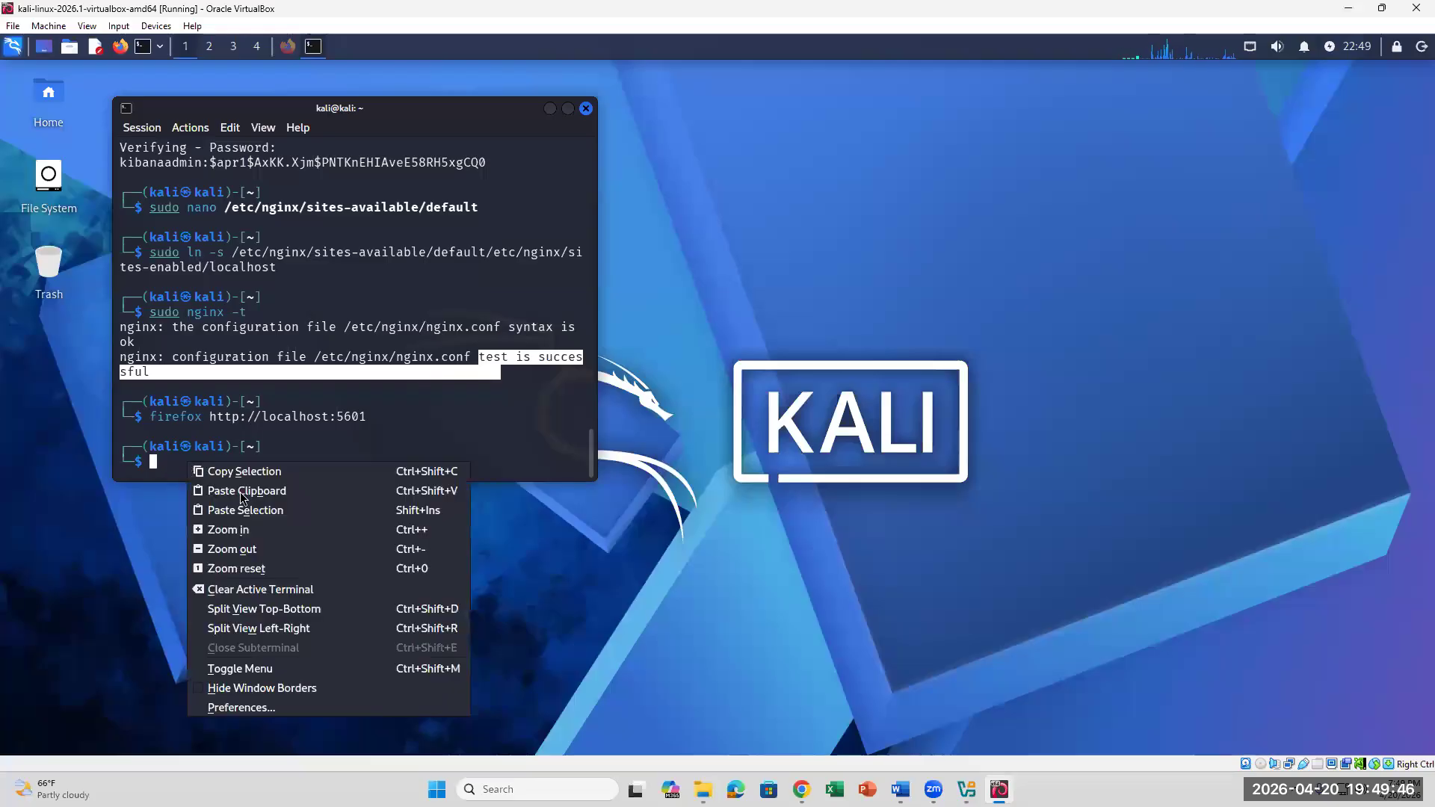
left_click(260, 514)
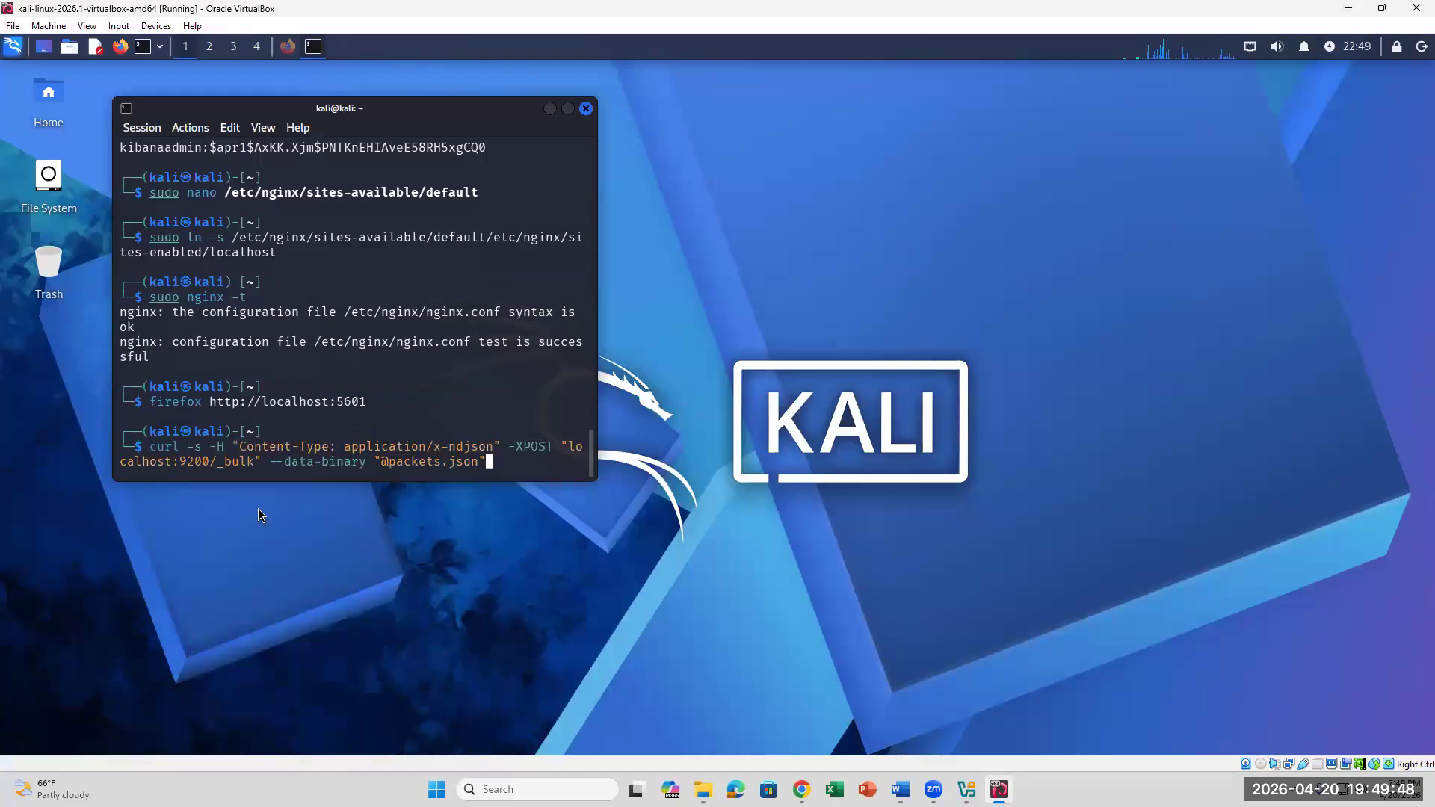
key("Return")
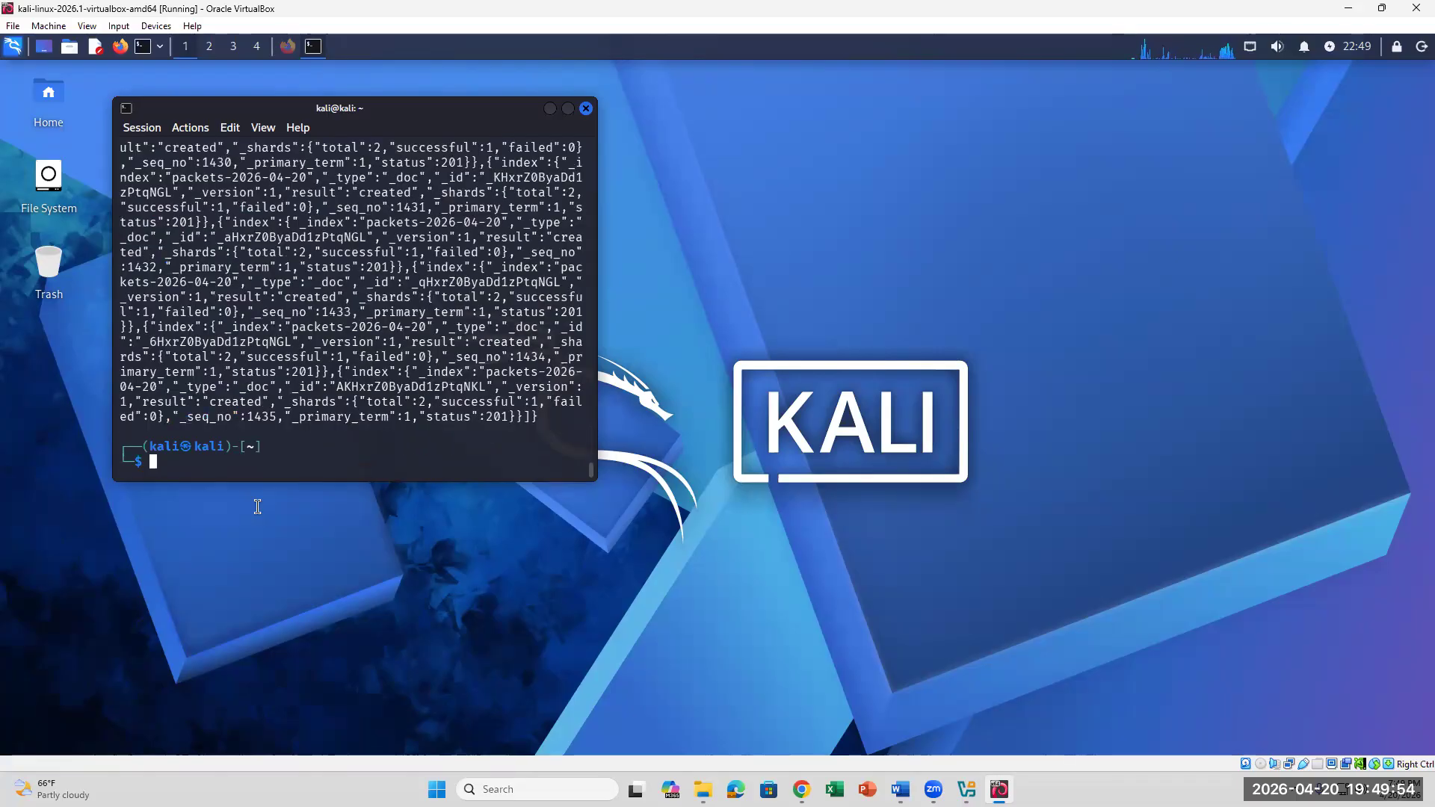
Examine the terminal output of the bulk import for the status of the indexed packet records
scroll(277, 299, "up", 2)
scroll(333, 326, "down", 2)
scroll(409, 371, "up", 13)
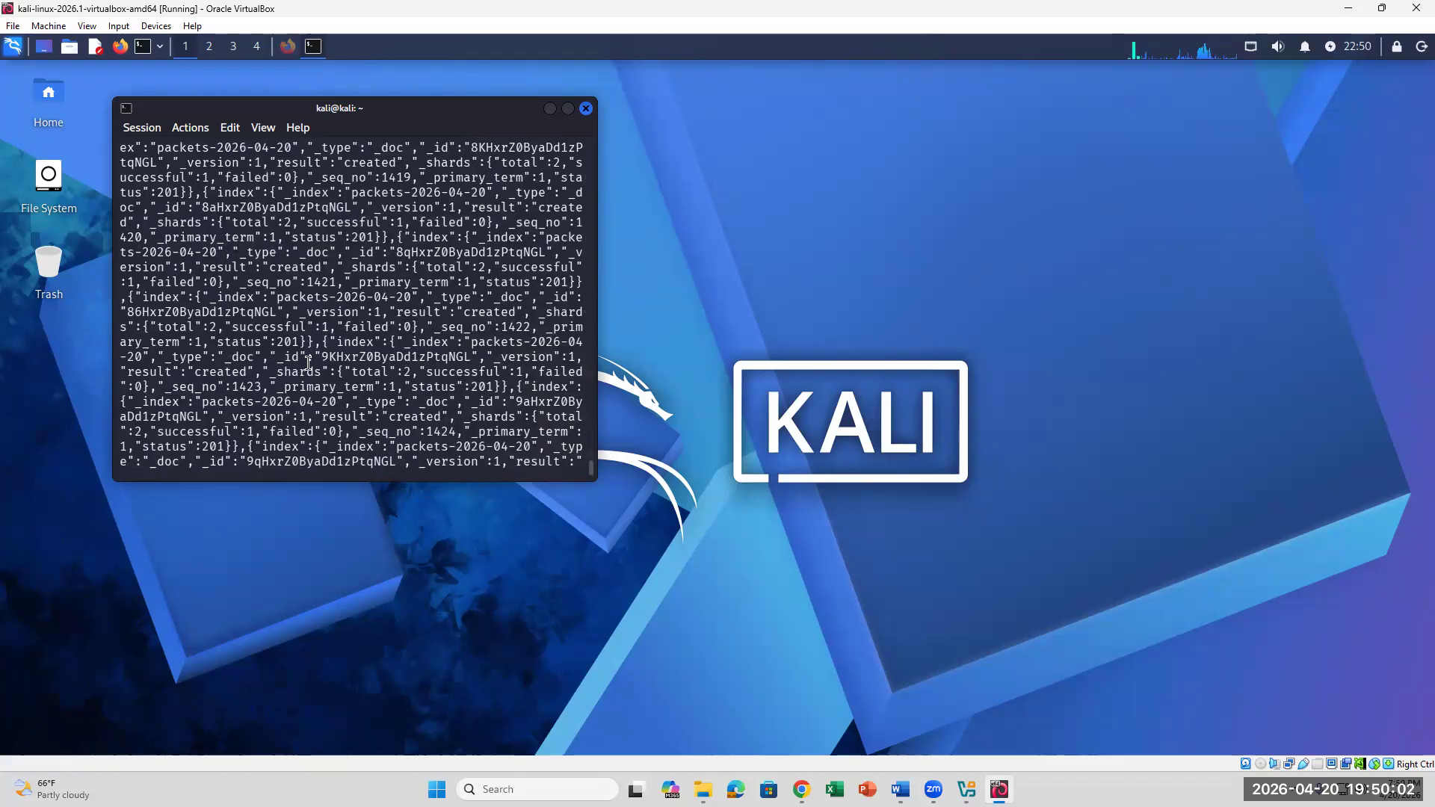
scroll(309, 364, "up", 15)
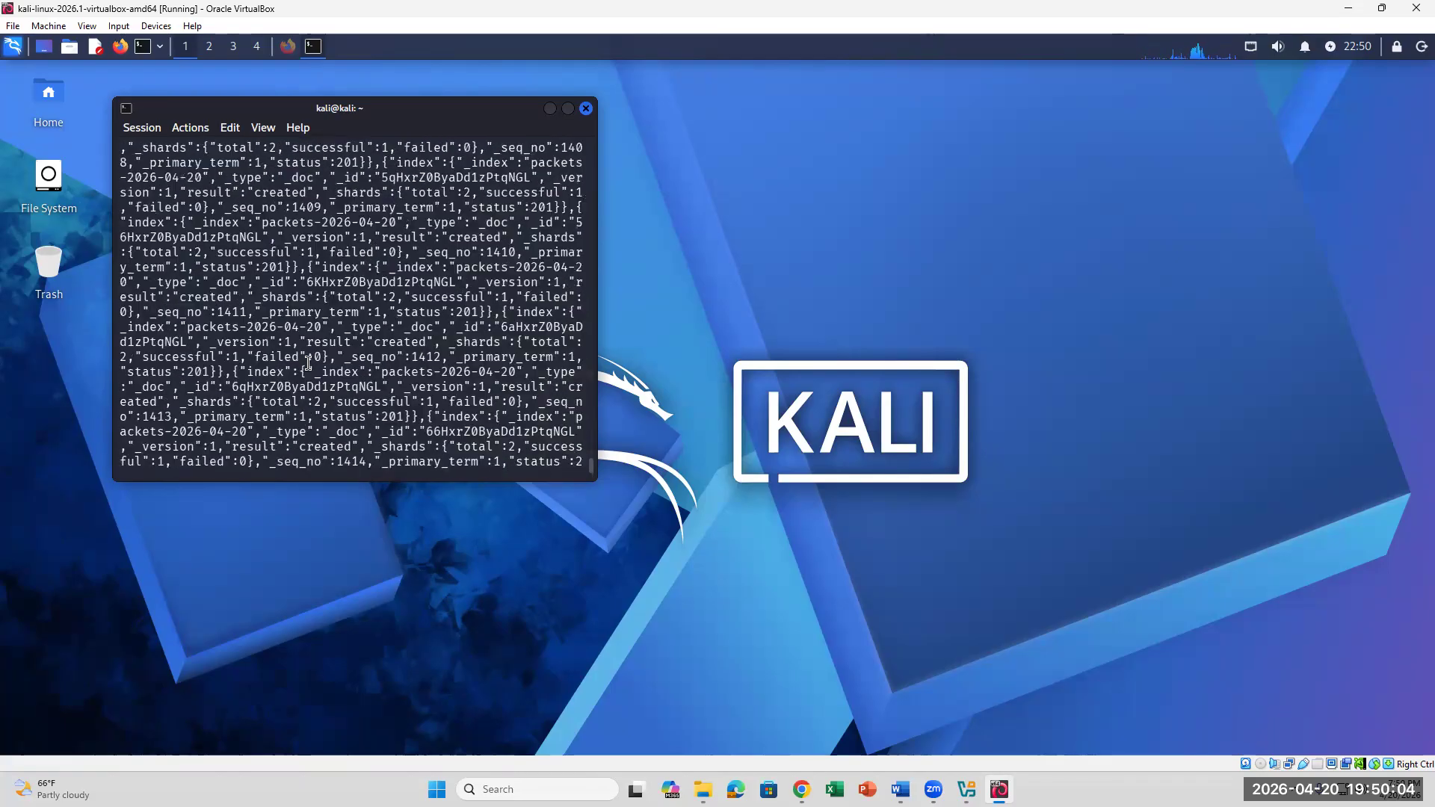
scroll(281, 309, "up", 10)
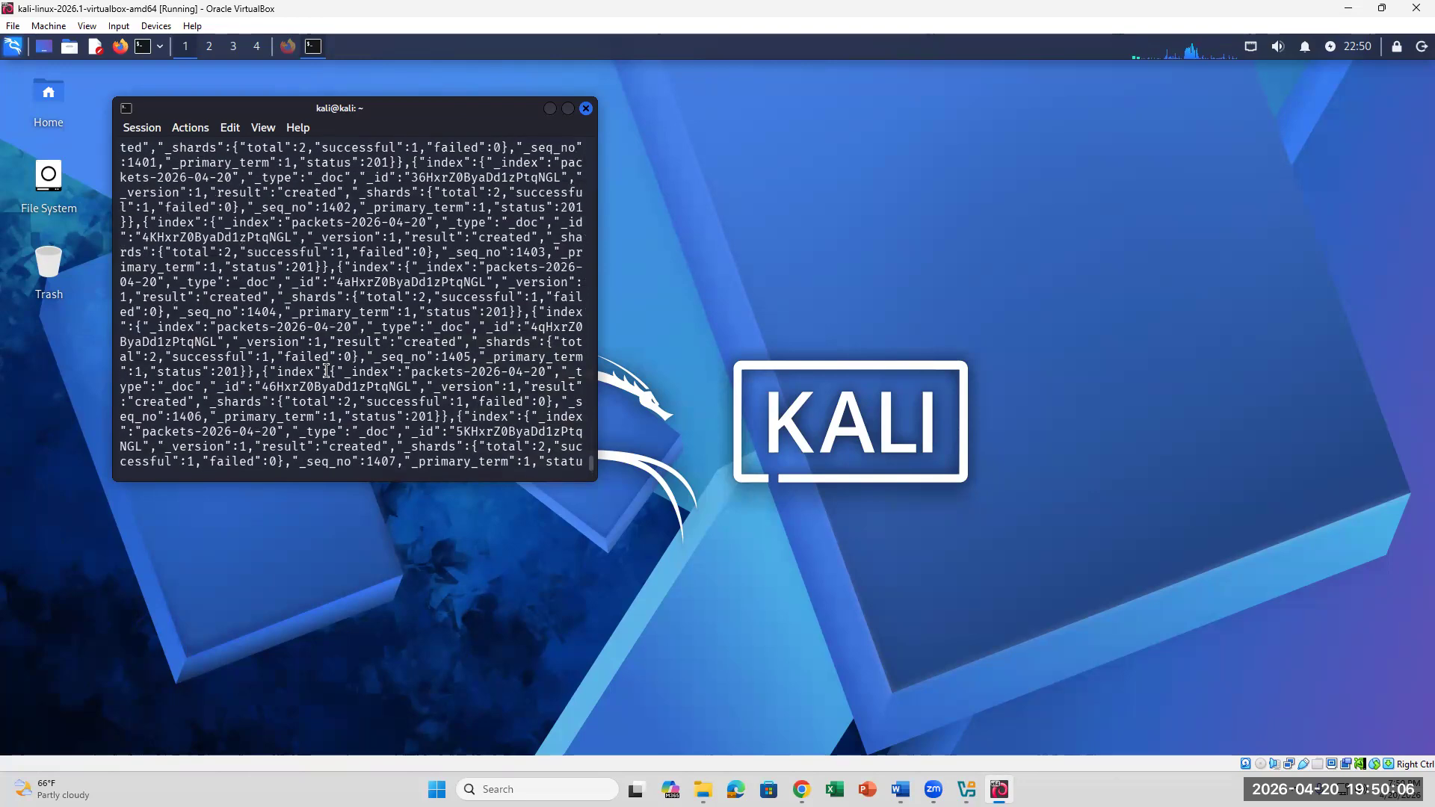
scroll(290, 300, "up", 2)
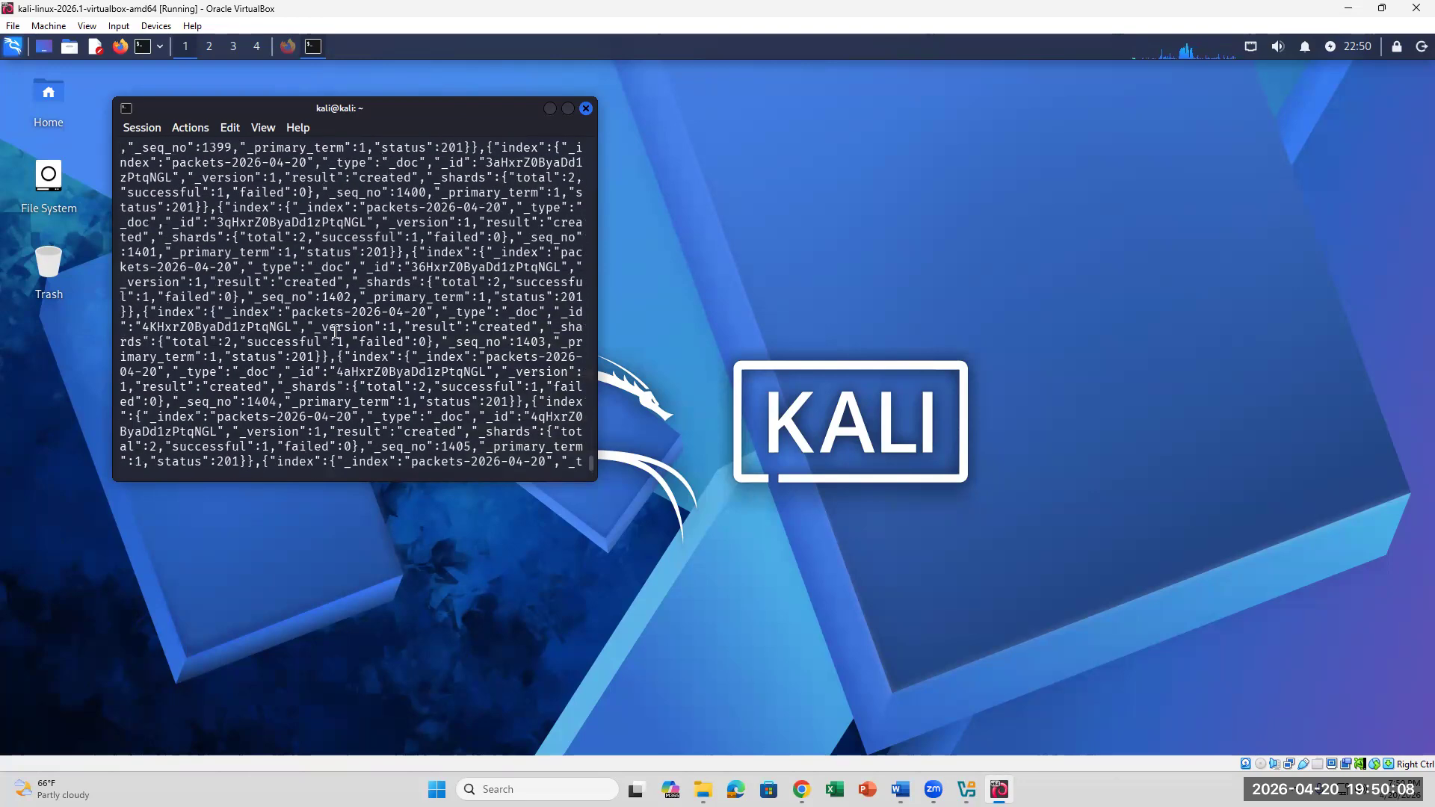
scroll(336, 331, "up", 4)
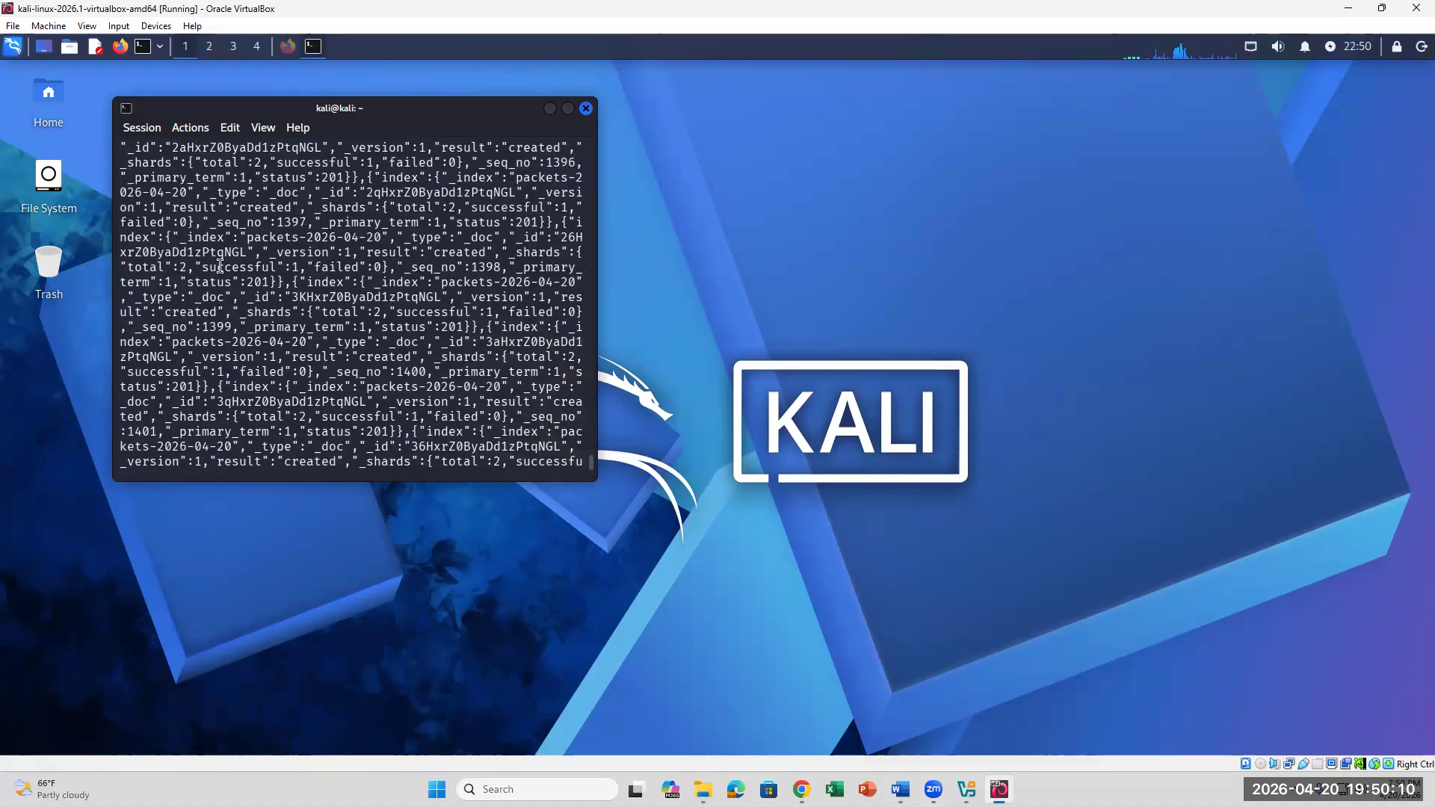
scroll(308, 258, "up", 5)
scroll(308, 258, "up", 7)
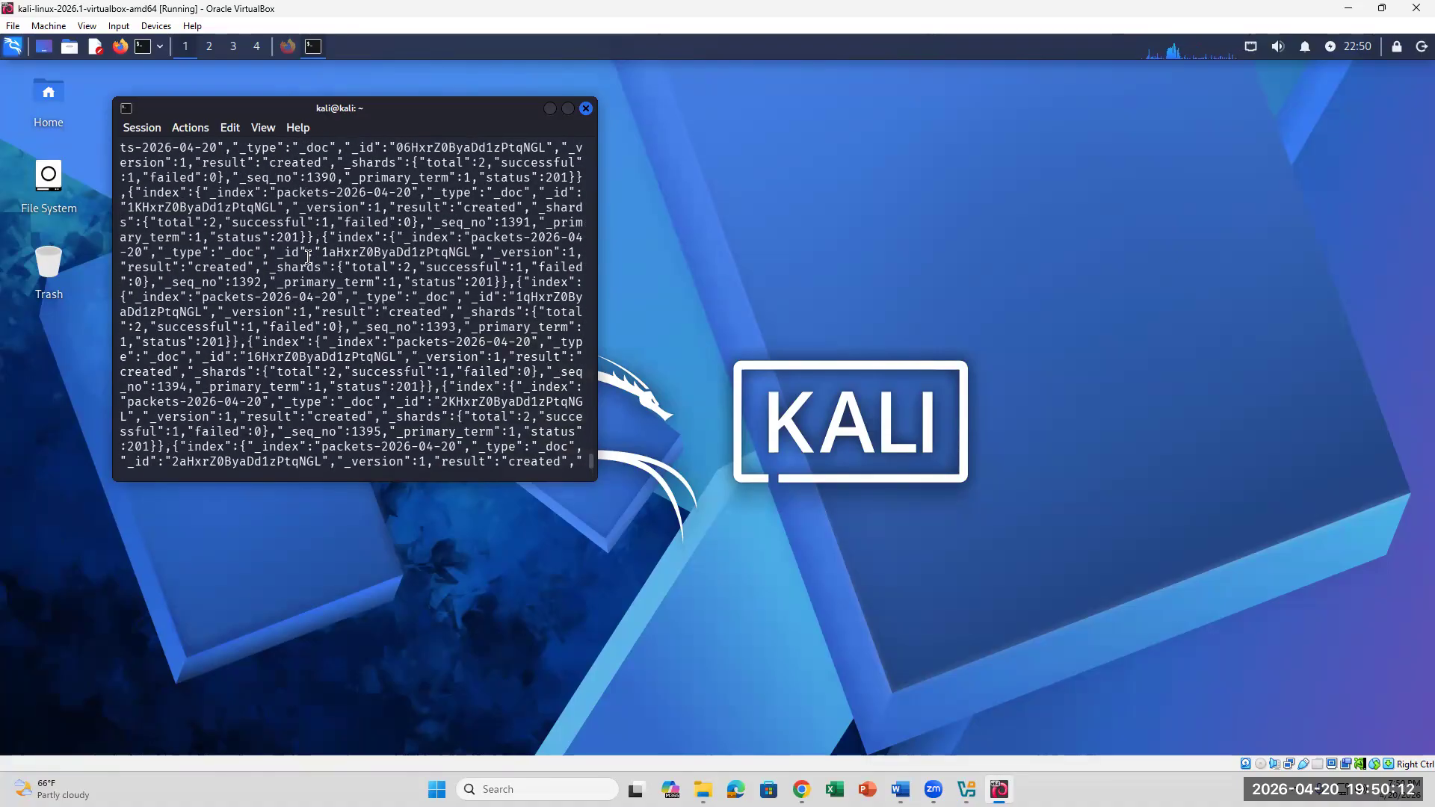
scroll(308, 258, "up", 3)
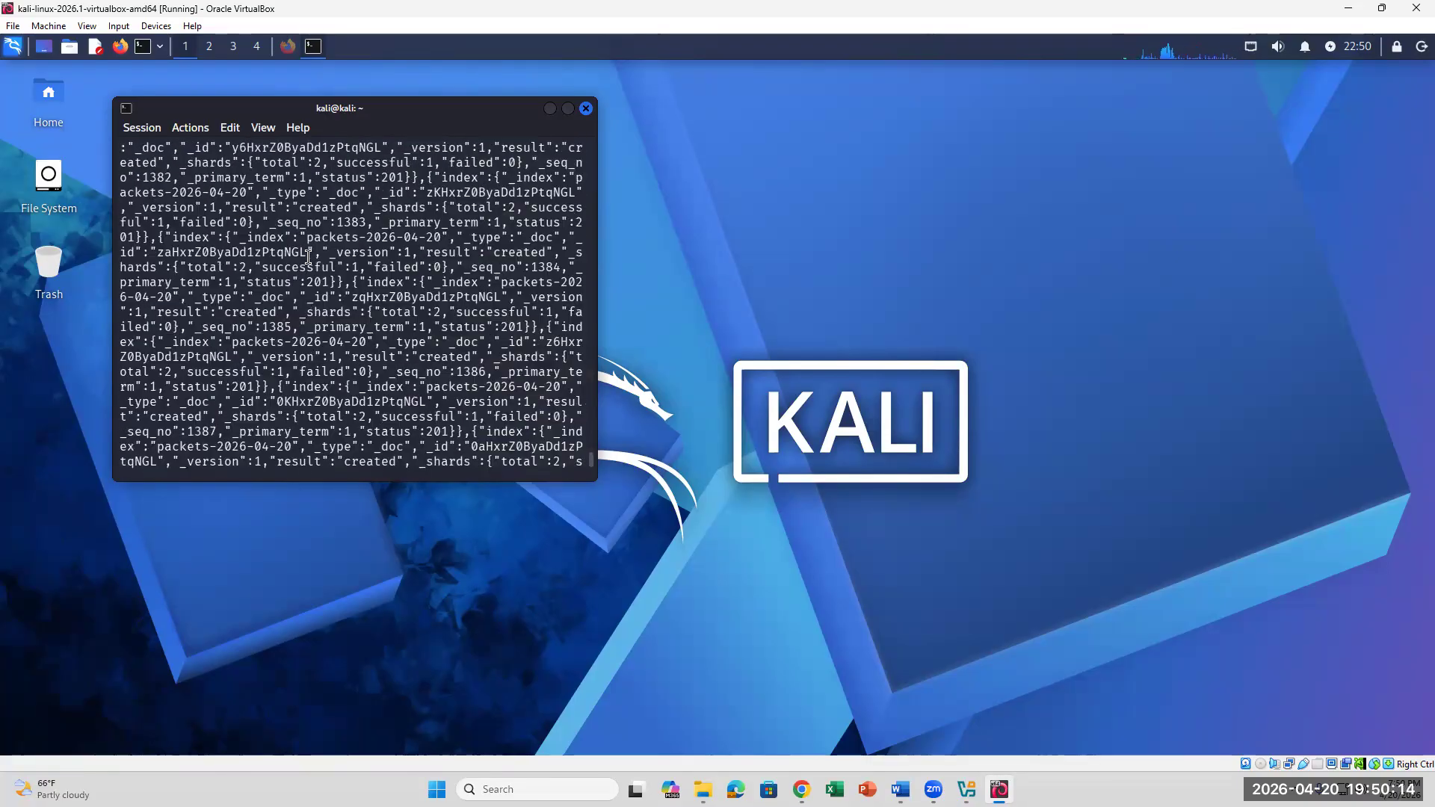
scroll(308, 258, "up", 7)
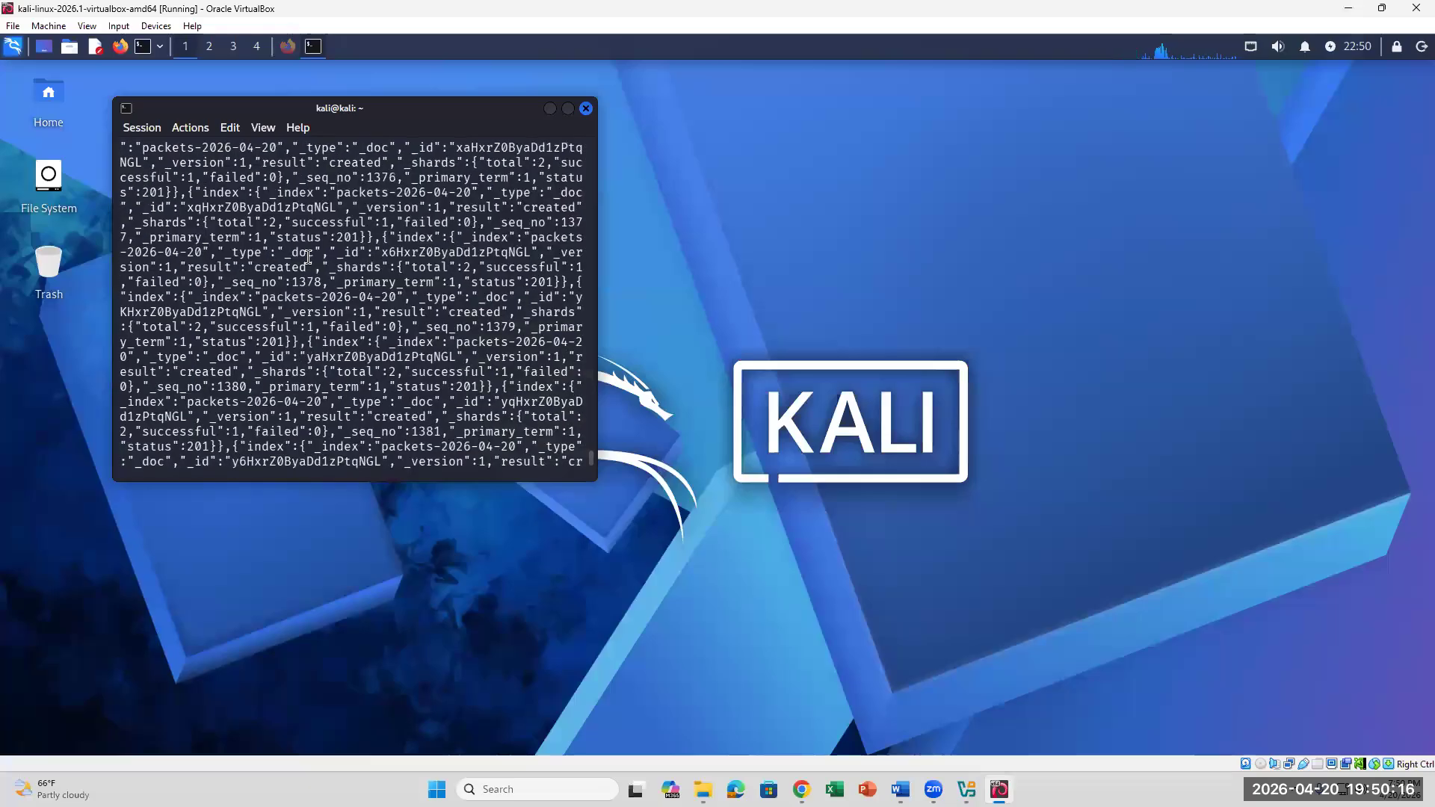
scroll(274, 281, "up", 7)
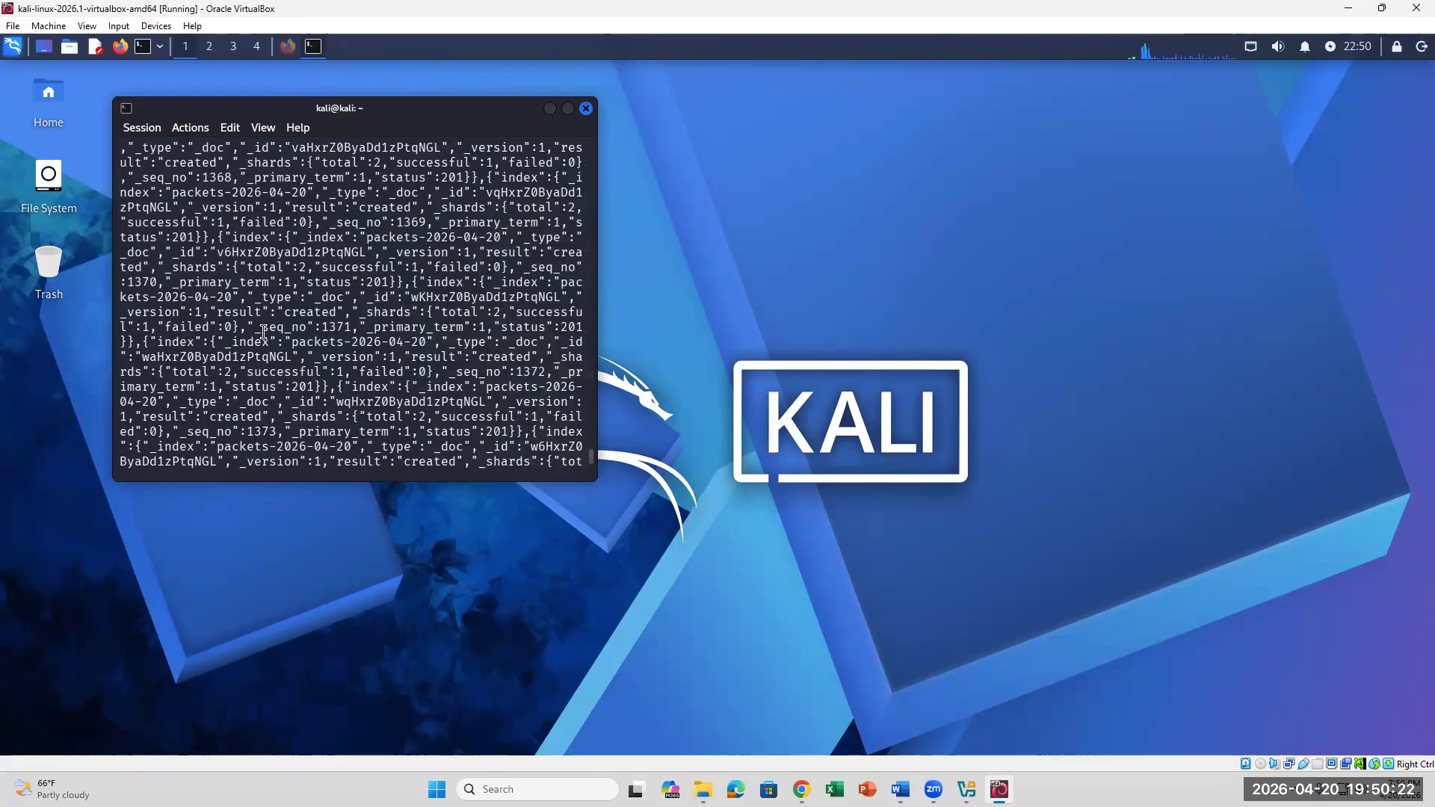
scroll(263, 332, "up", 1)
scroll(263, 333, "up", 1)
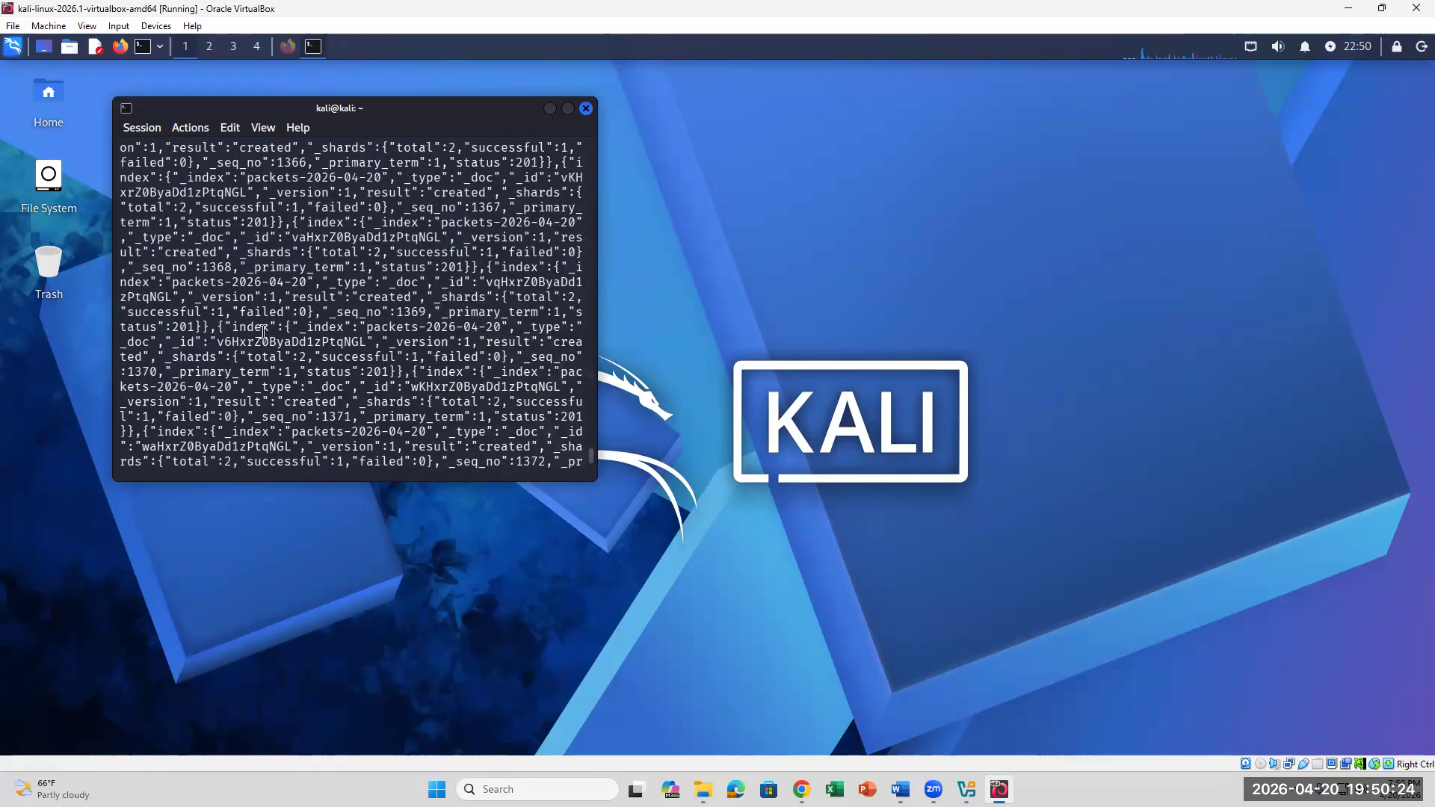
scroll(263, 332, "down", 1)
scroll(263, 333, "down", 8)
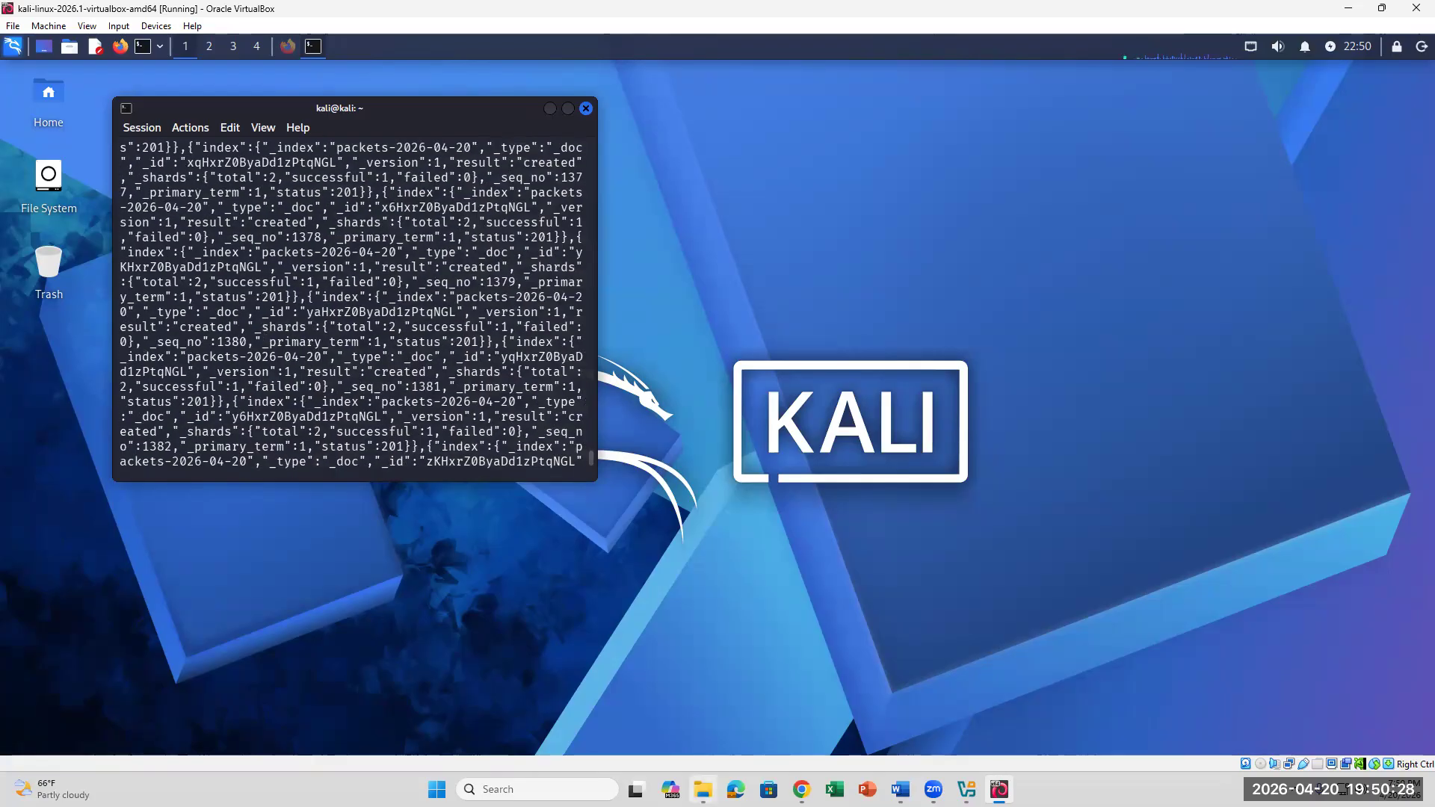
Copy the step 42 Kibana service status command from the lab document and open a second terminal in the Kali VM
left_click(900, 790)
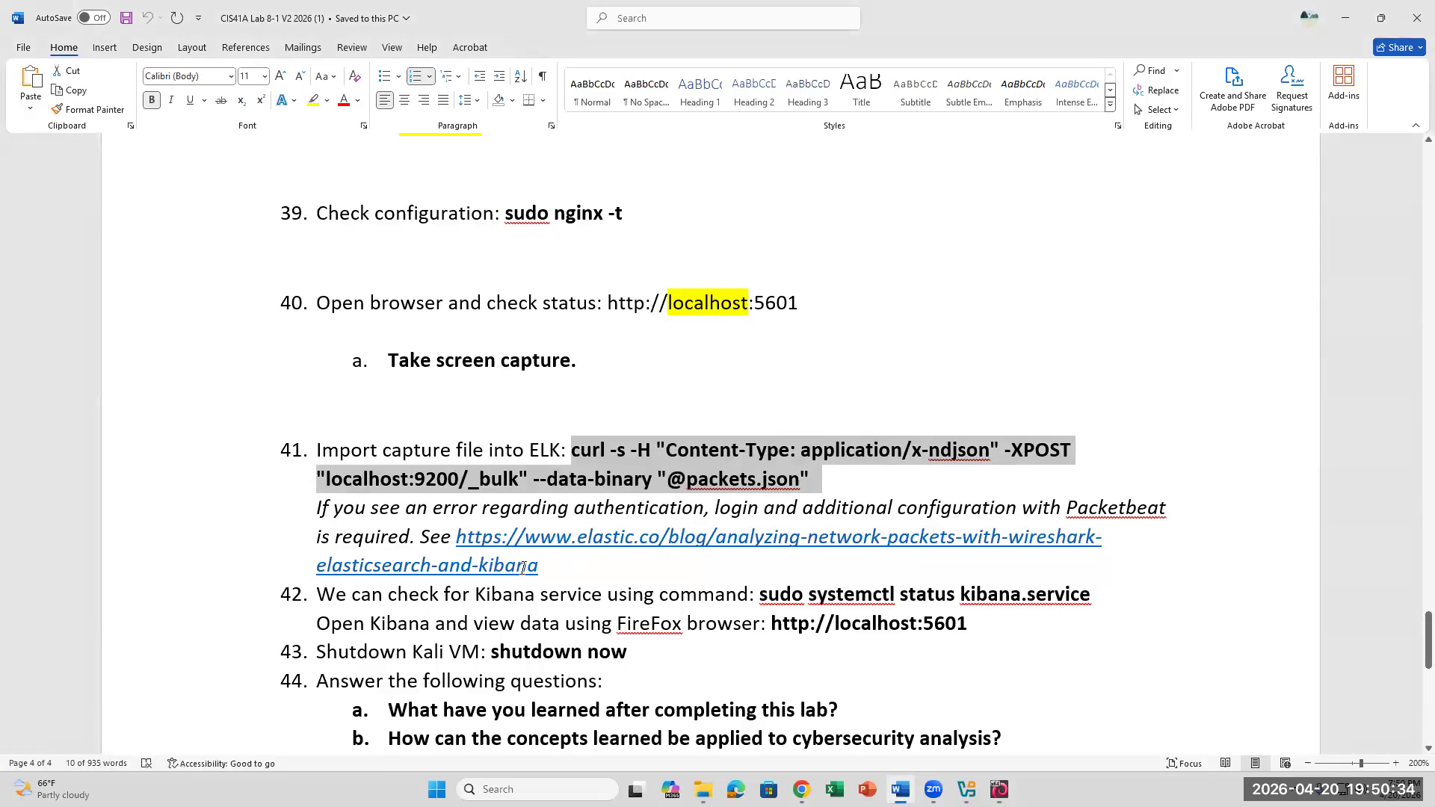
left_click(557, 564)
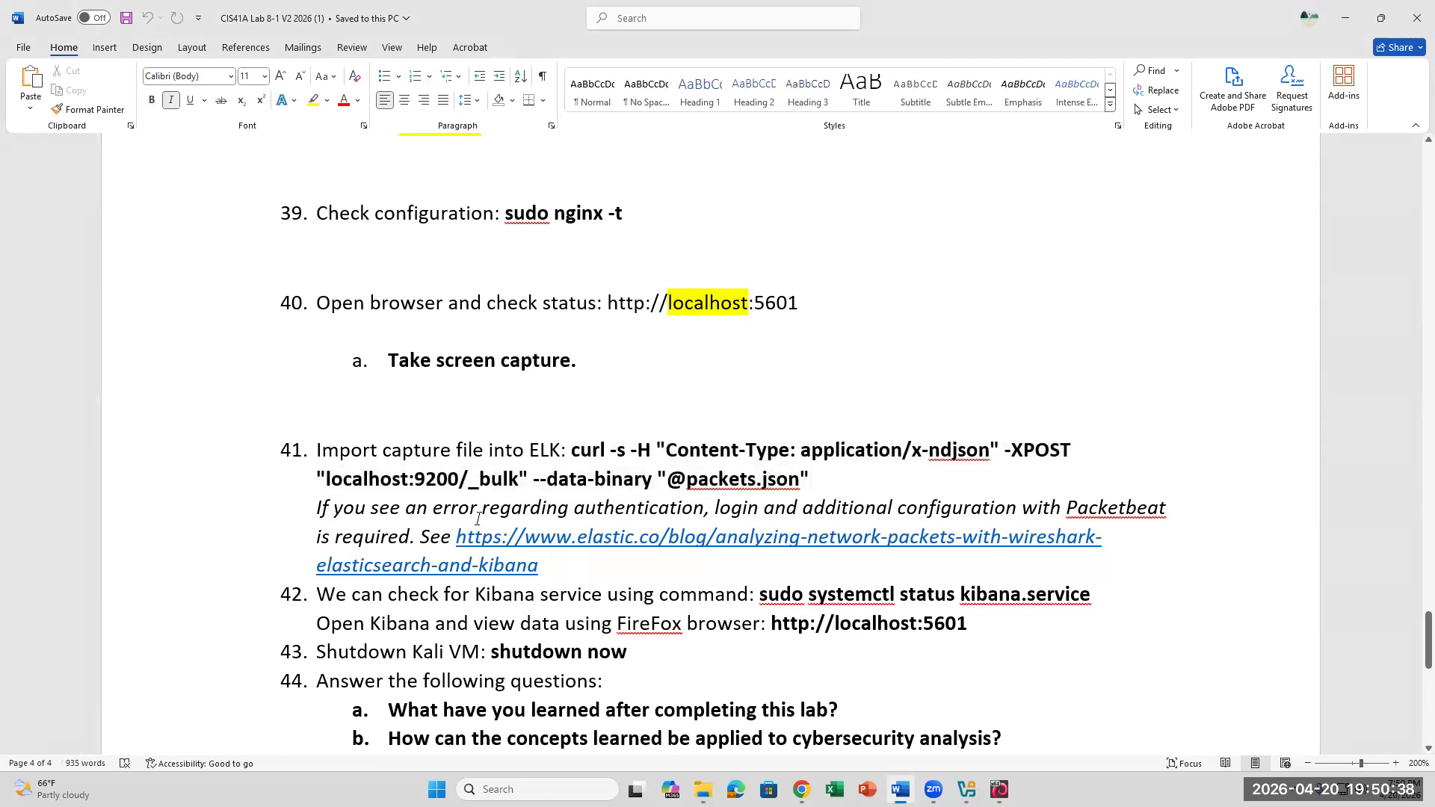
left_click(1012, 596)
left_click_drag(760, 595, 1091, 595)
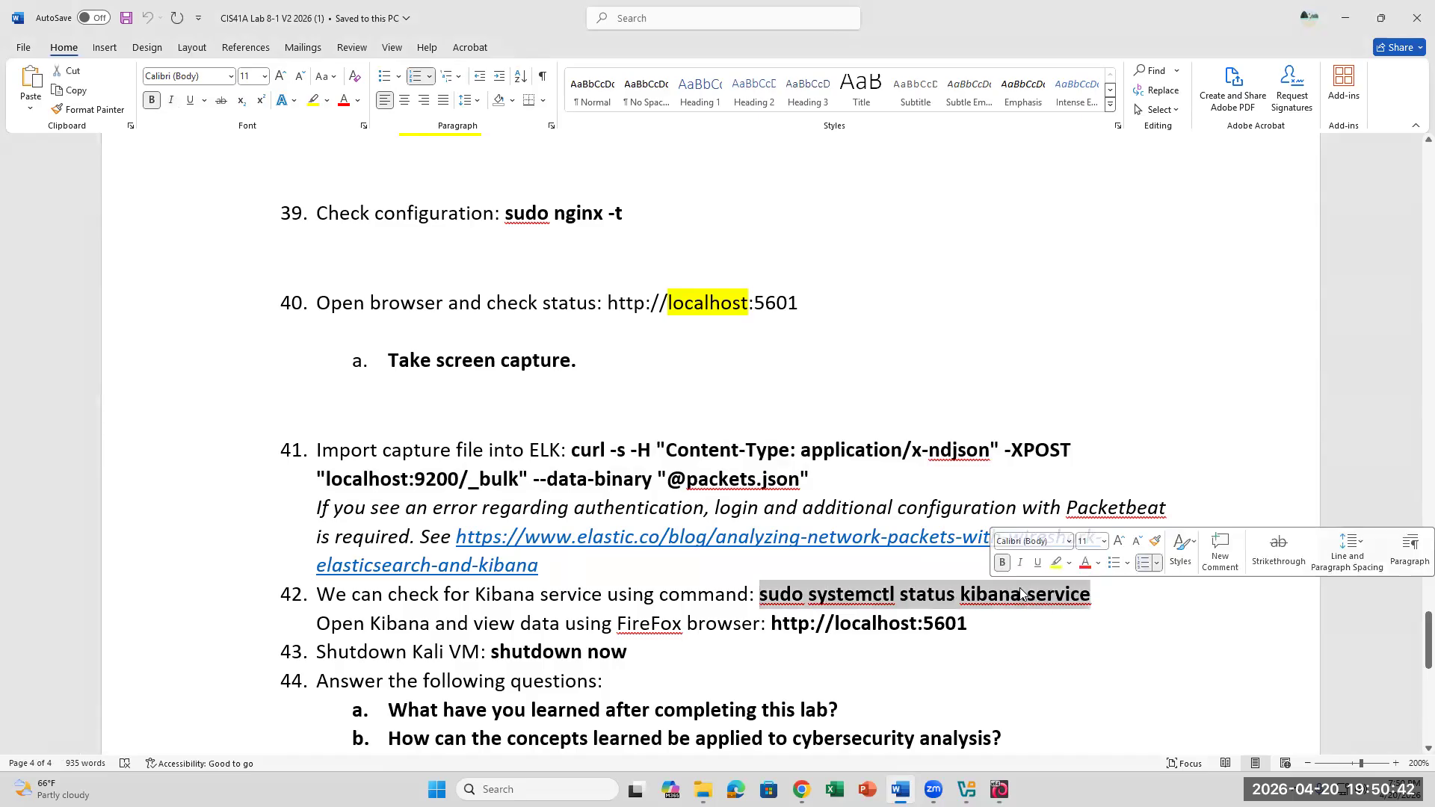
right_click(1023, 594)
left_click(1076, 269)
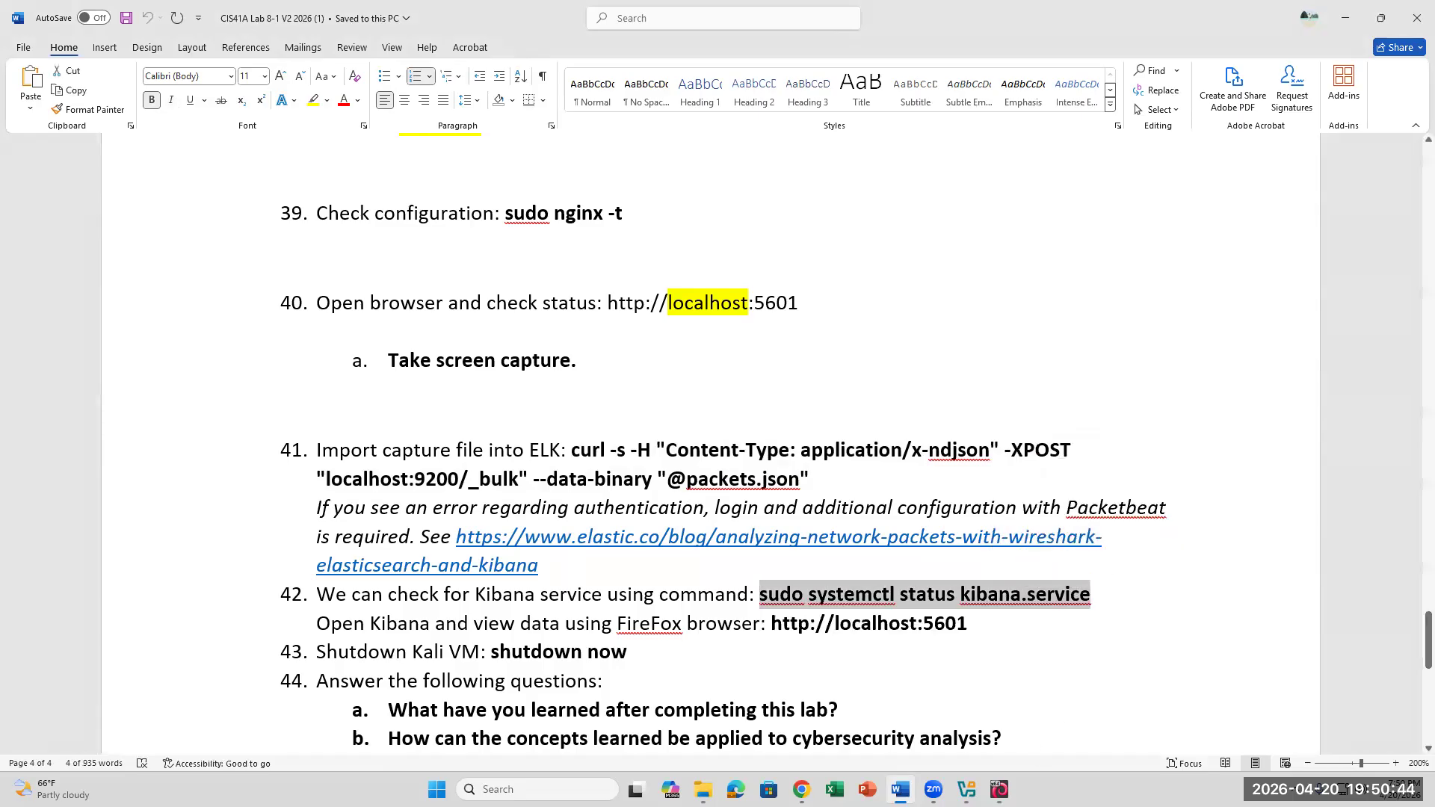
key("alt+Tab")
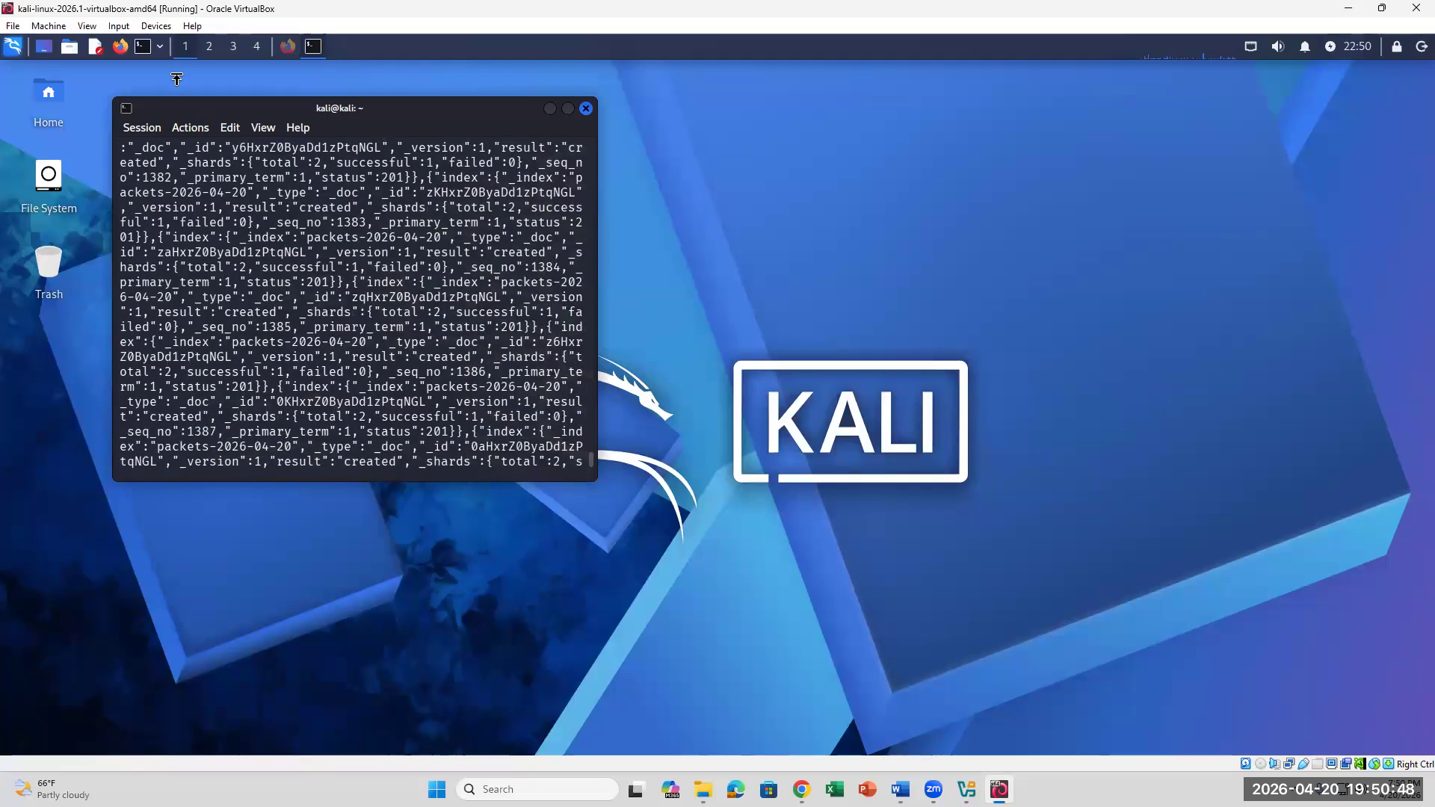
key("ctrl+alt+t")
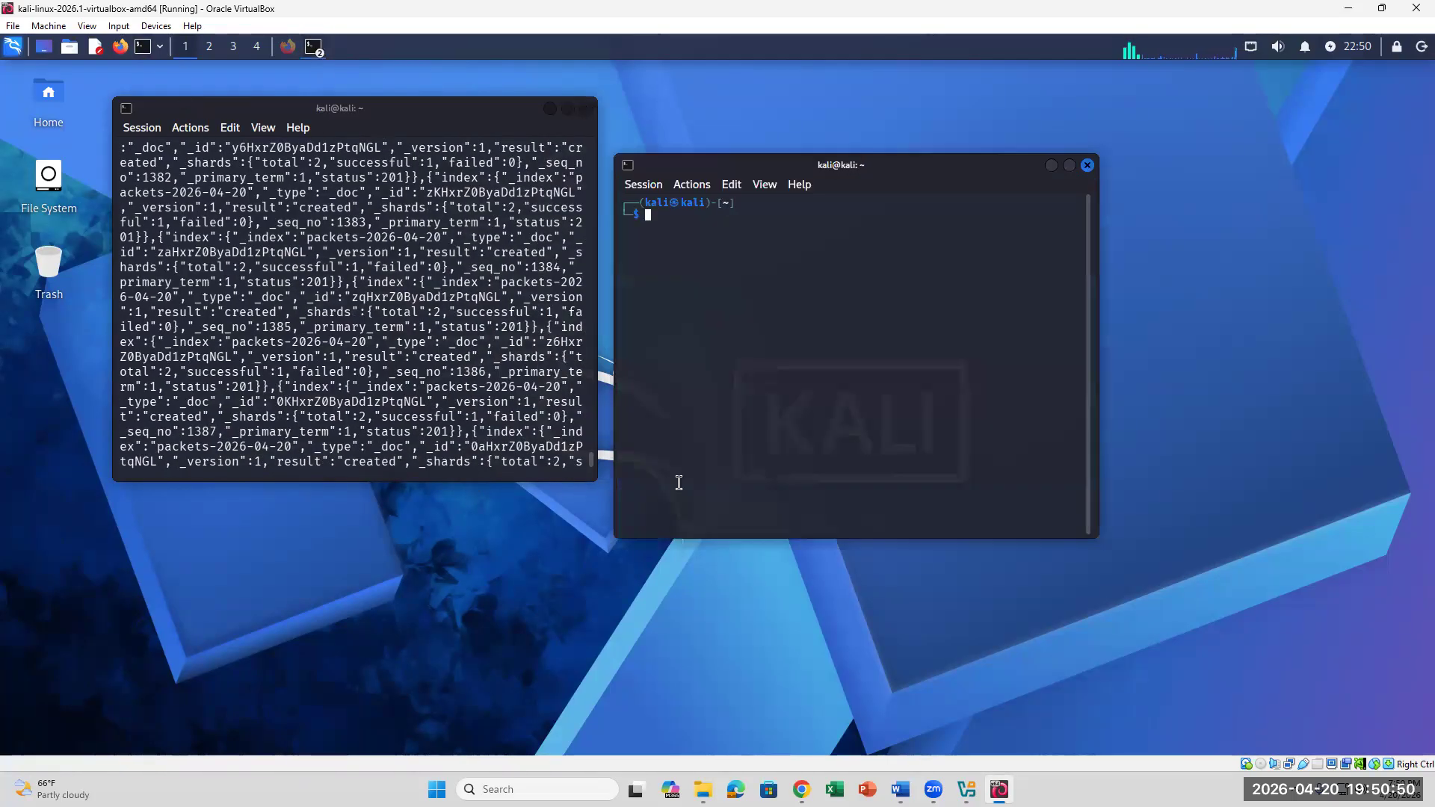
right_click(704, 320)
left_click(822, 366)
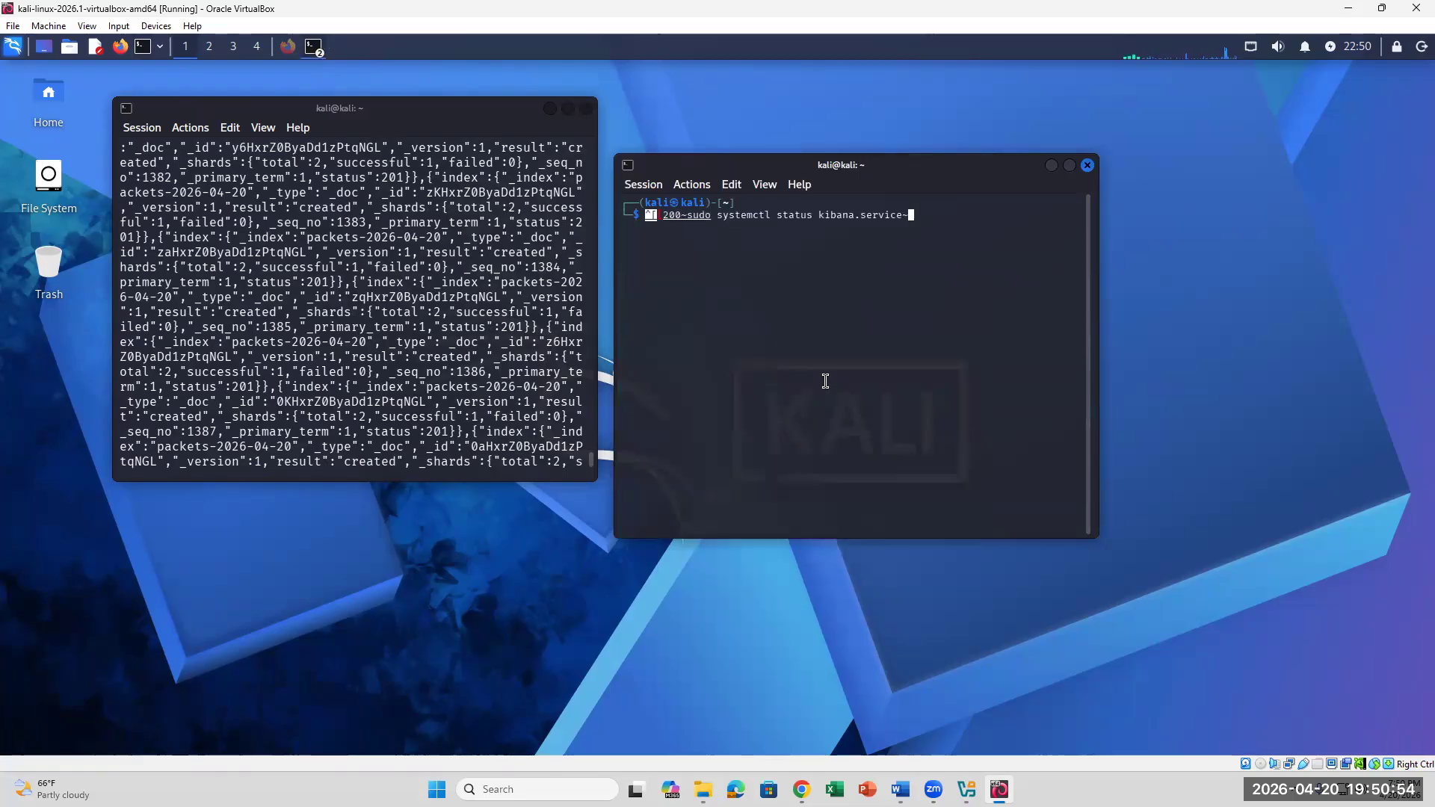
key("BackSpace")
key("BackSpace")
key("BackSpace")
key("BackSpace")
key("BackSpace")
key("BackSpace")
key("BackSpace")
key("BackSpace")
key("BackSpace")
key("BackSpace")
key("BackSpace")
key("BackSpace")
key("BackSpace")
key("BackSpace")
key("BackSpace")
key("BackSpace")
key("BackSpace")
key("BackSpace")
key("BackSpace")
key("BackSpace")
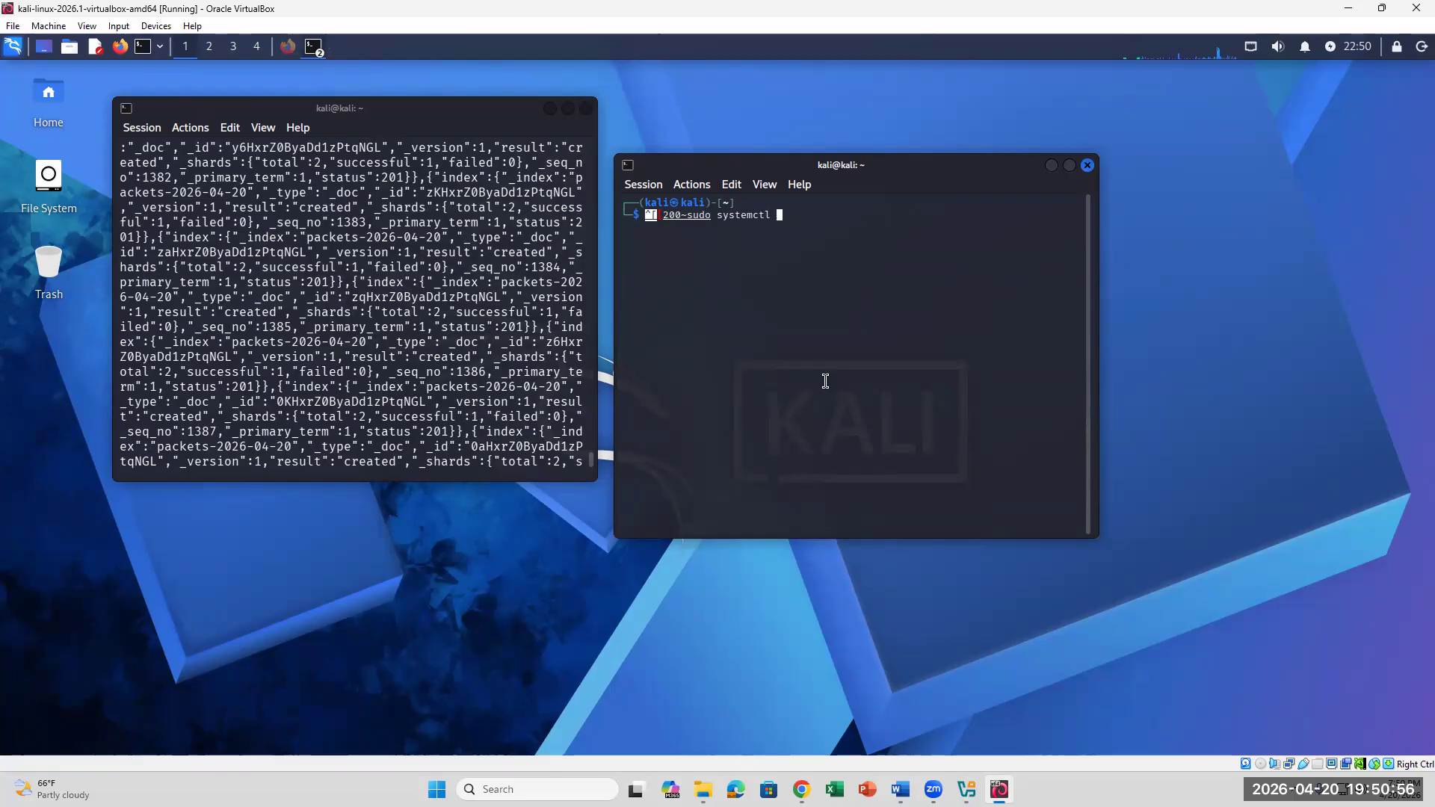
key("BackSpace")
key("BackSpace")
key("BackSpace")
key("BackSpace")
key("BackSpace")
key("BackSpace")
key("BackSpace")
key("BackSpace")
key("BackSpace")
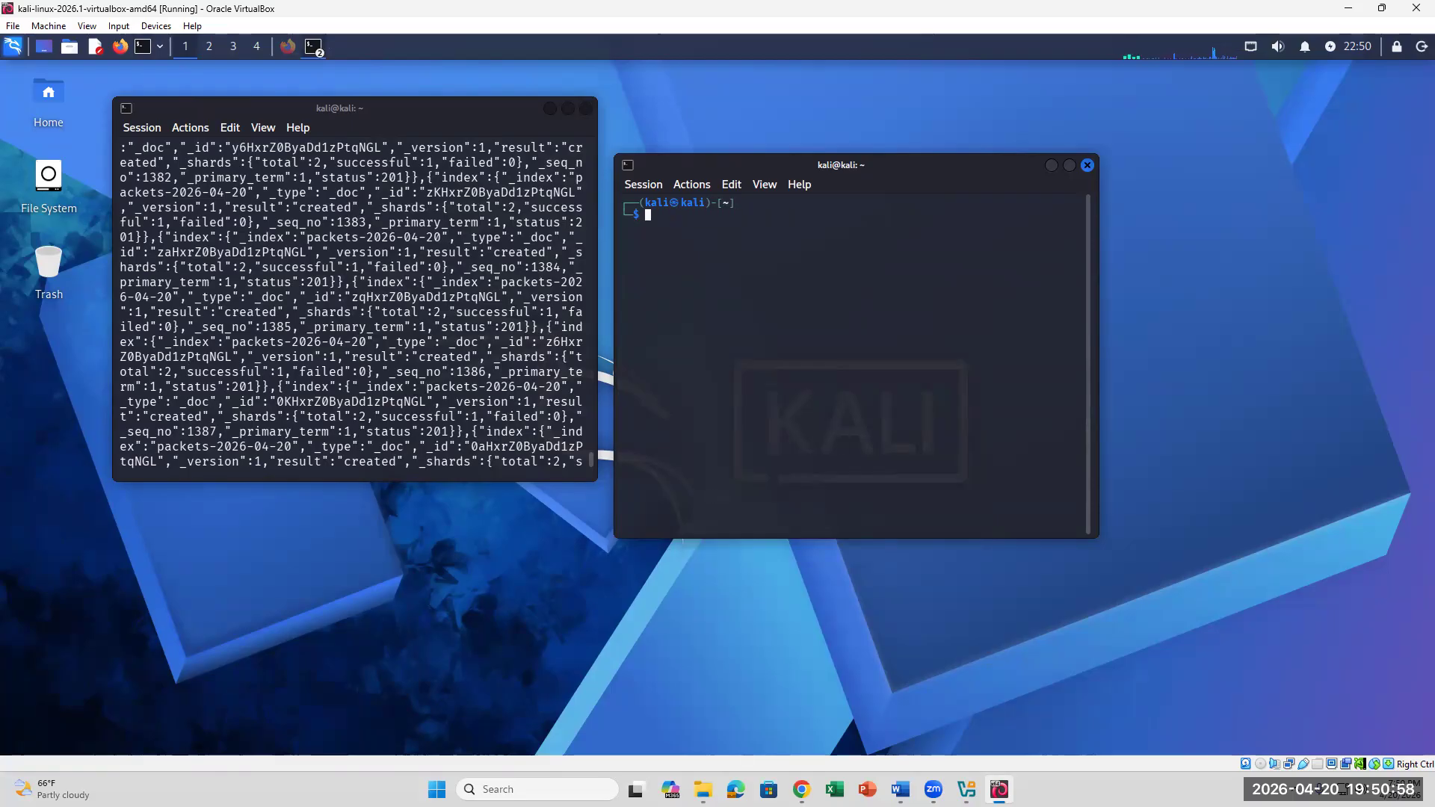
Copy the step 42 command sudo systemctl status kibana.service into the new Kali terminal, run it with the sudo password, and highlight the Active status
left_click(901, 790)
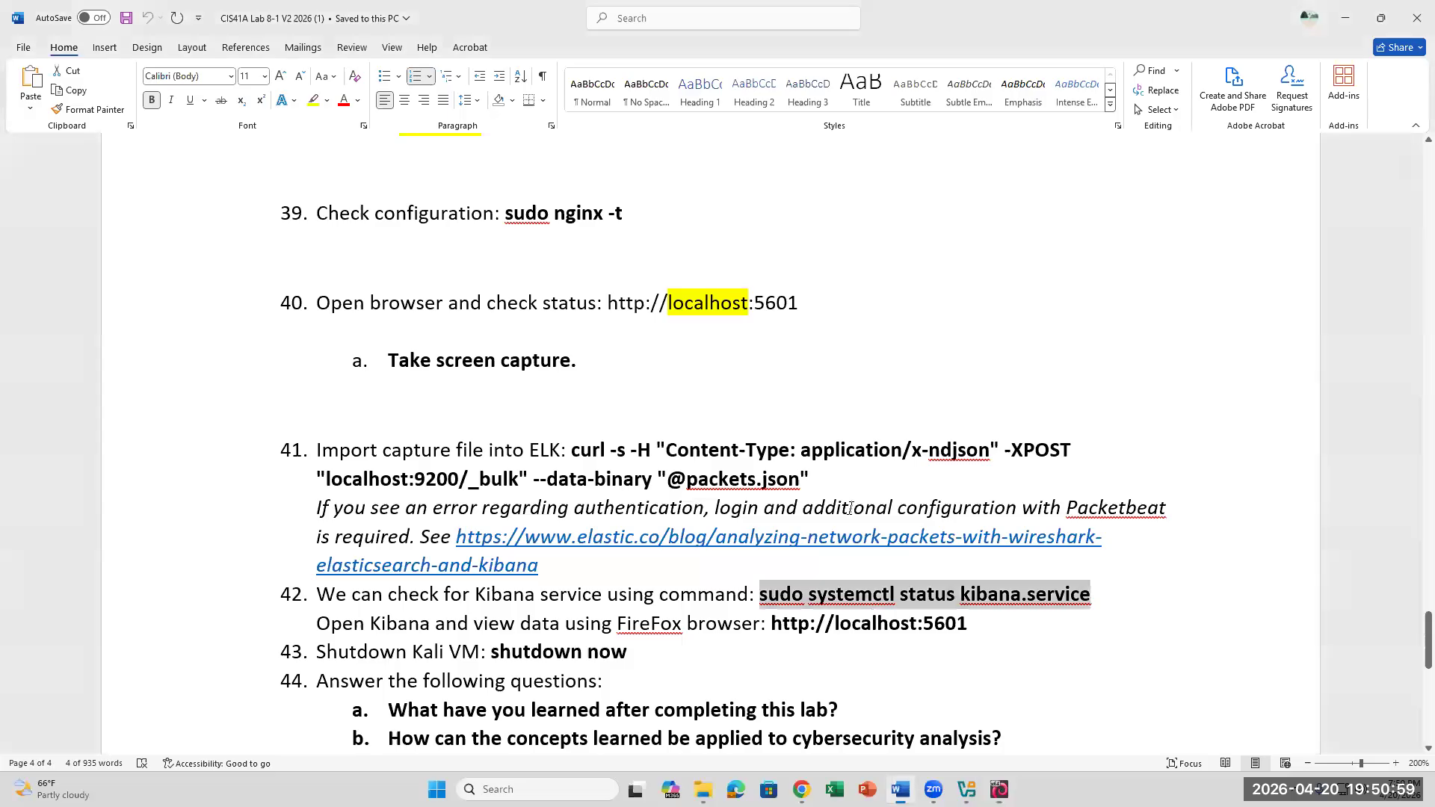
right_click(912, 574)
left_click(981, 283)
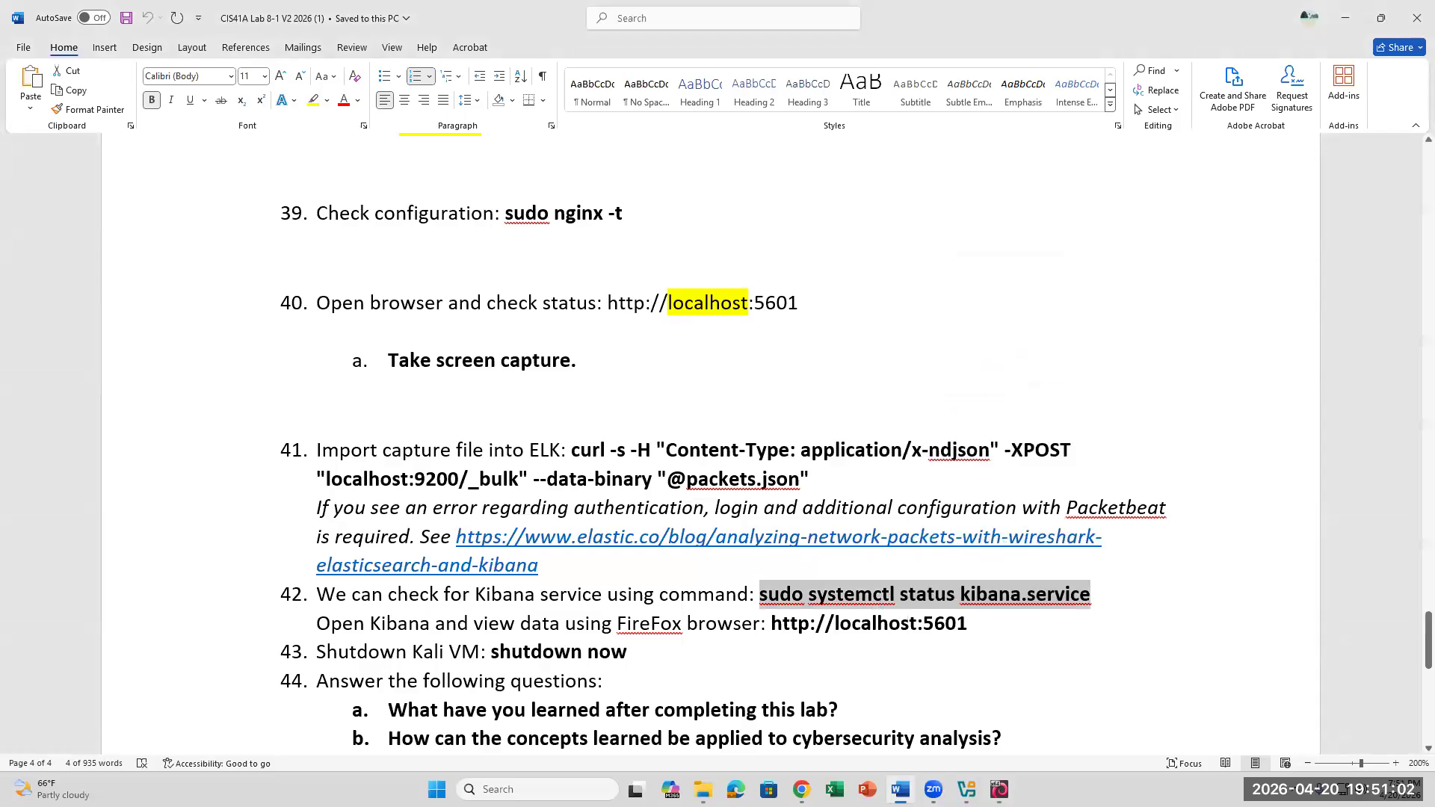
key("alt+Tab")
right_click(688, 227)
left_click(740, 258)
key("Return")
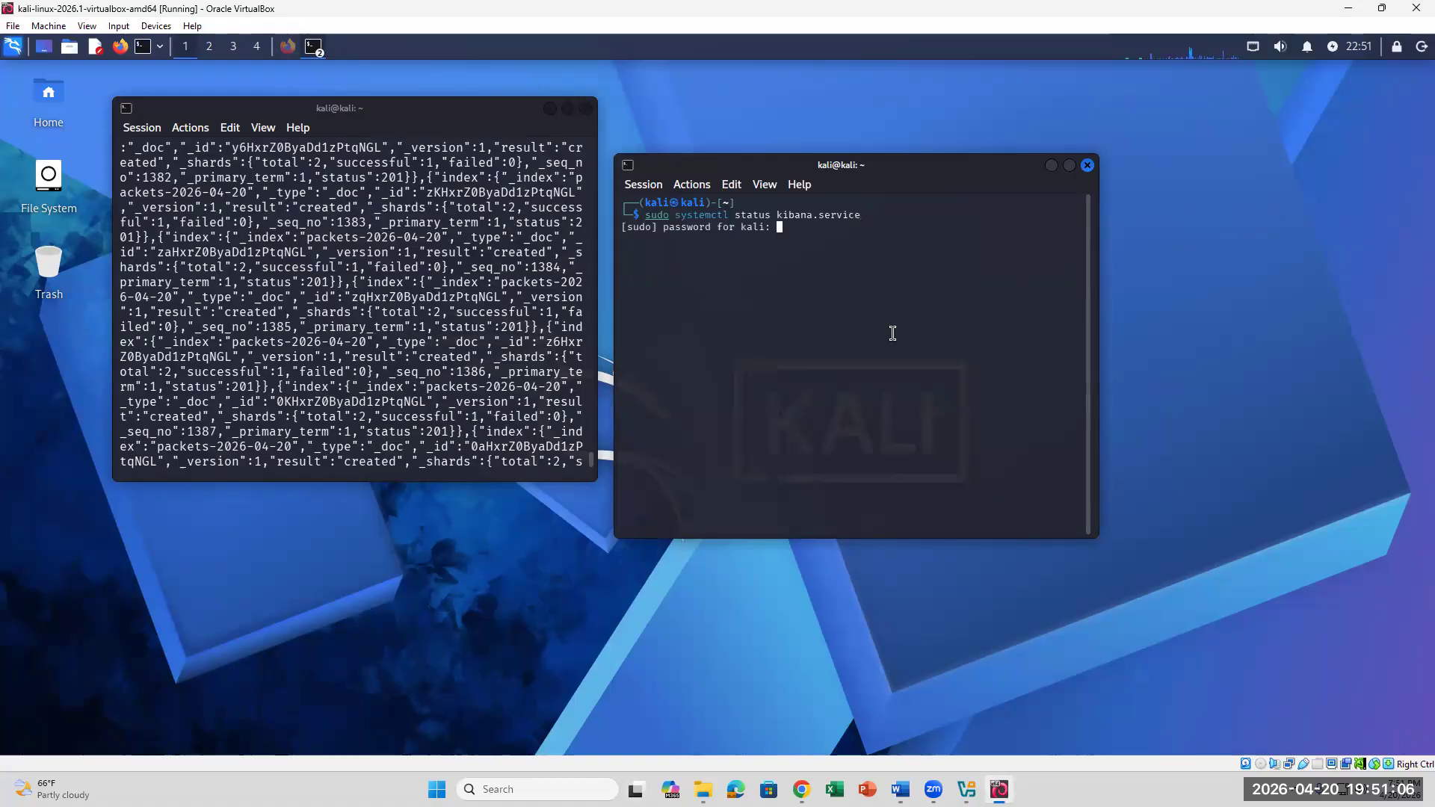
key("Return")
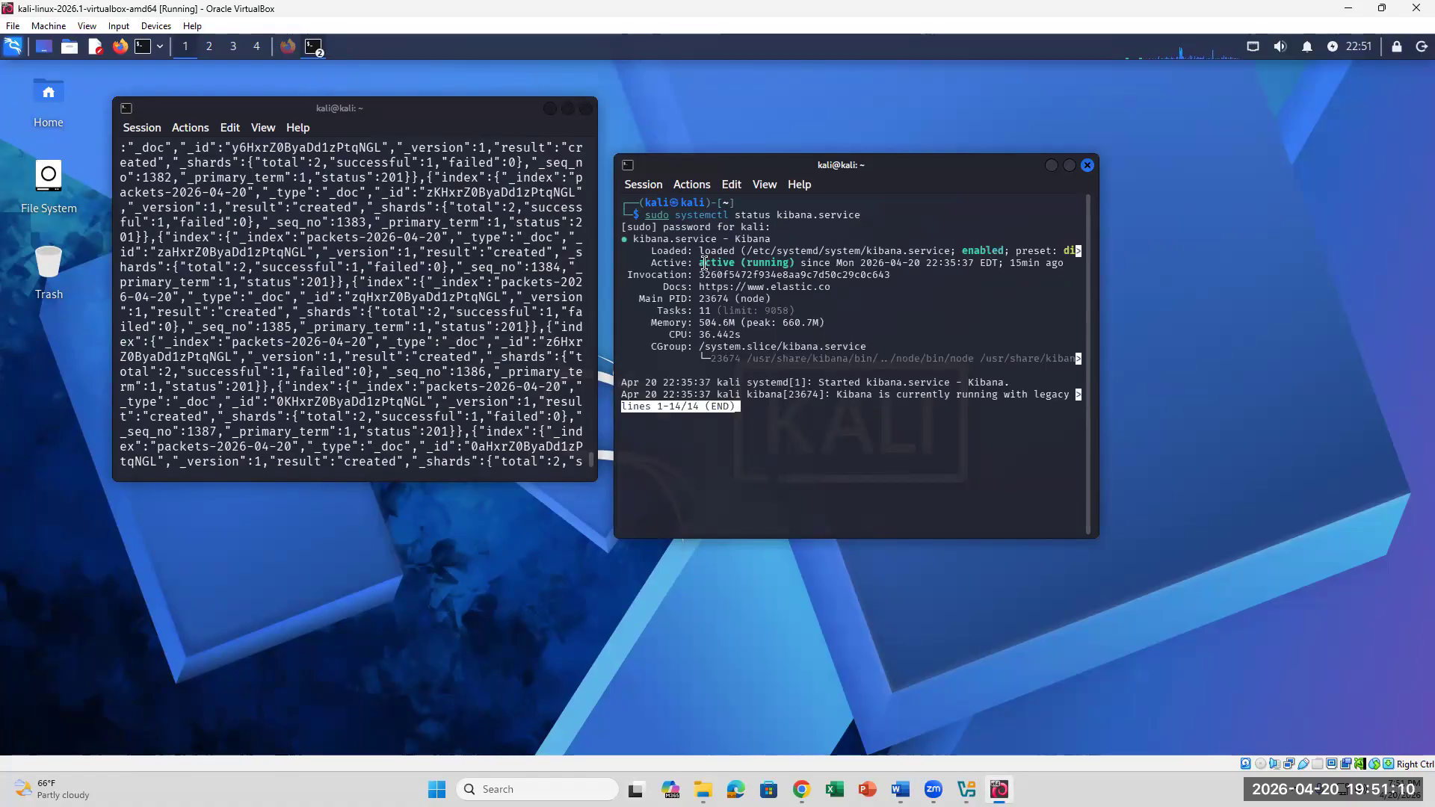
left_click_drag(705, 263, 811, 263)
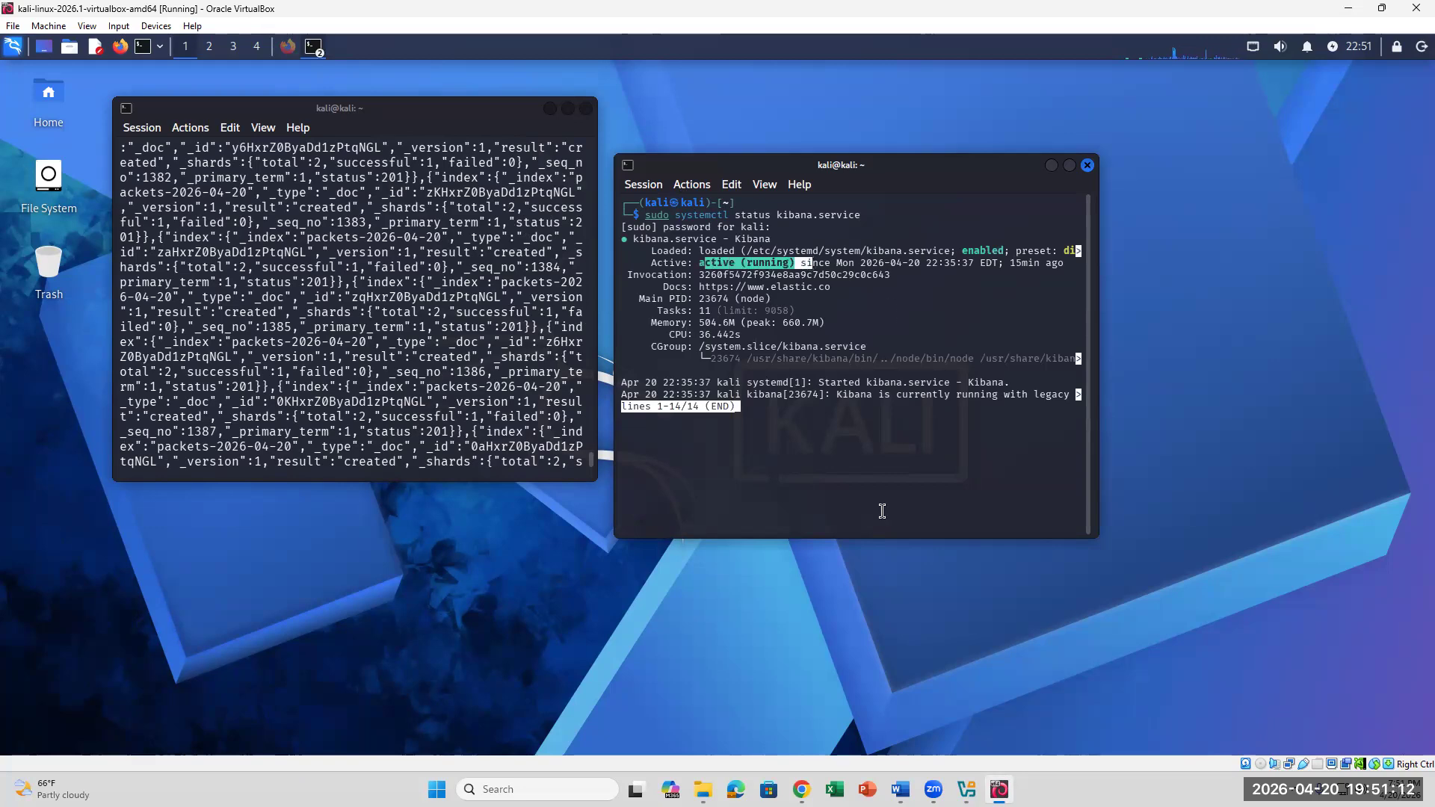
left_click(901, 789)
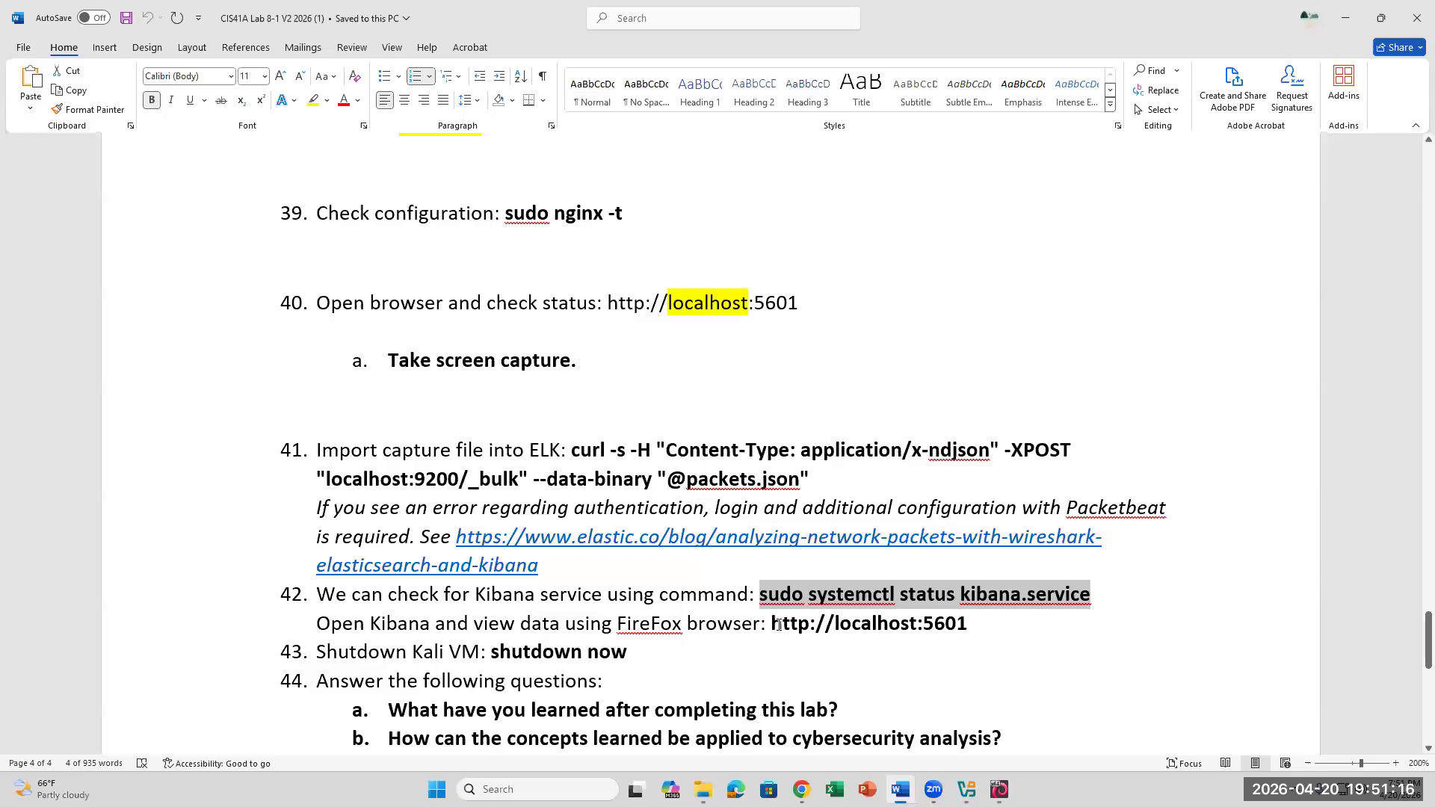
left_click_drag(799, 623, 1005, 602)
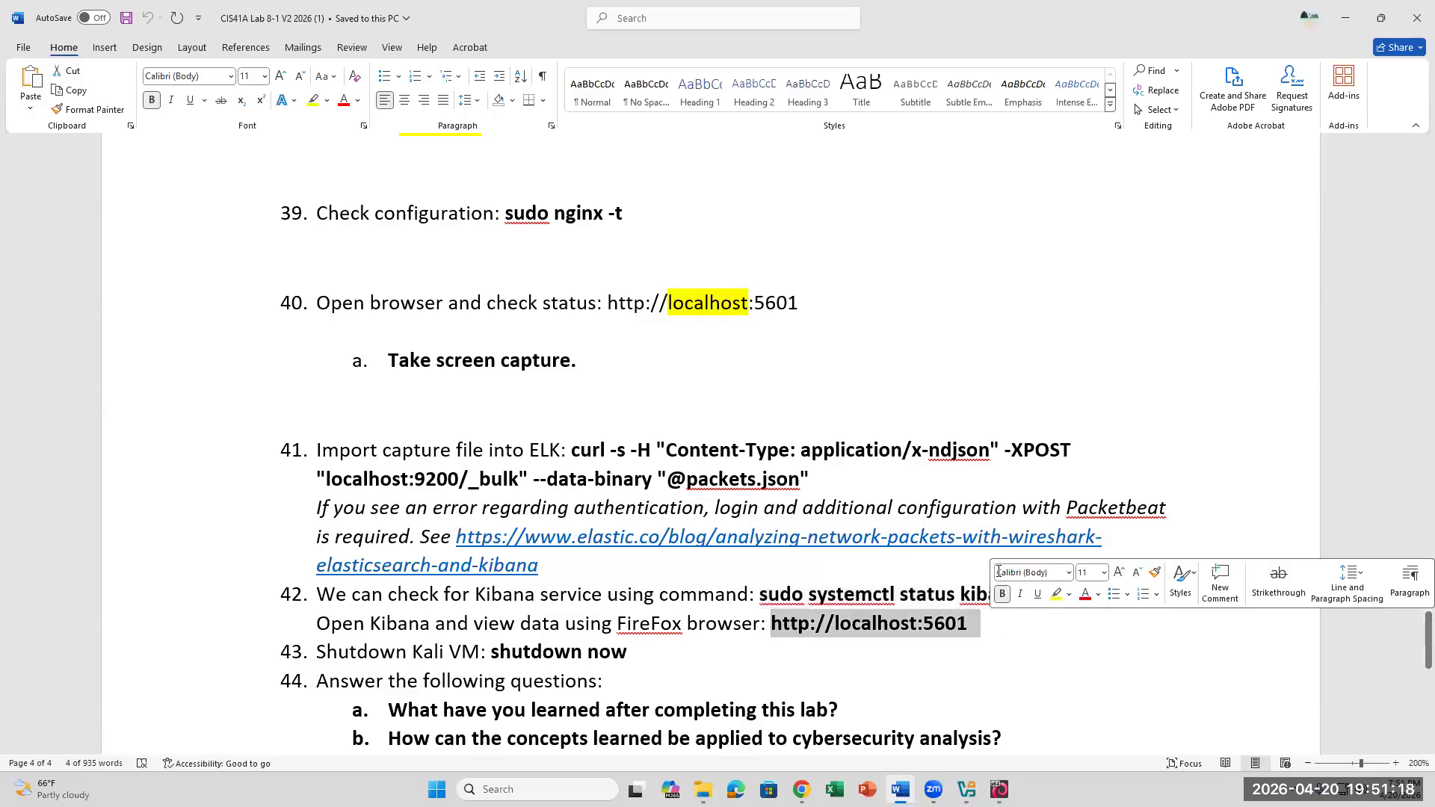
right_click(924, 627)
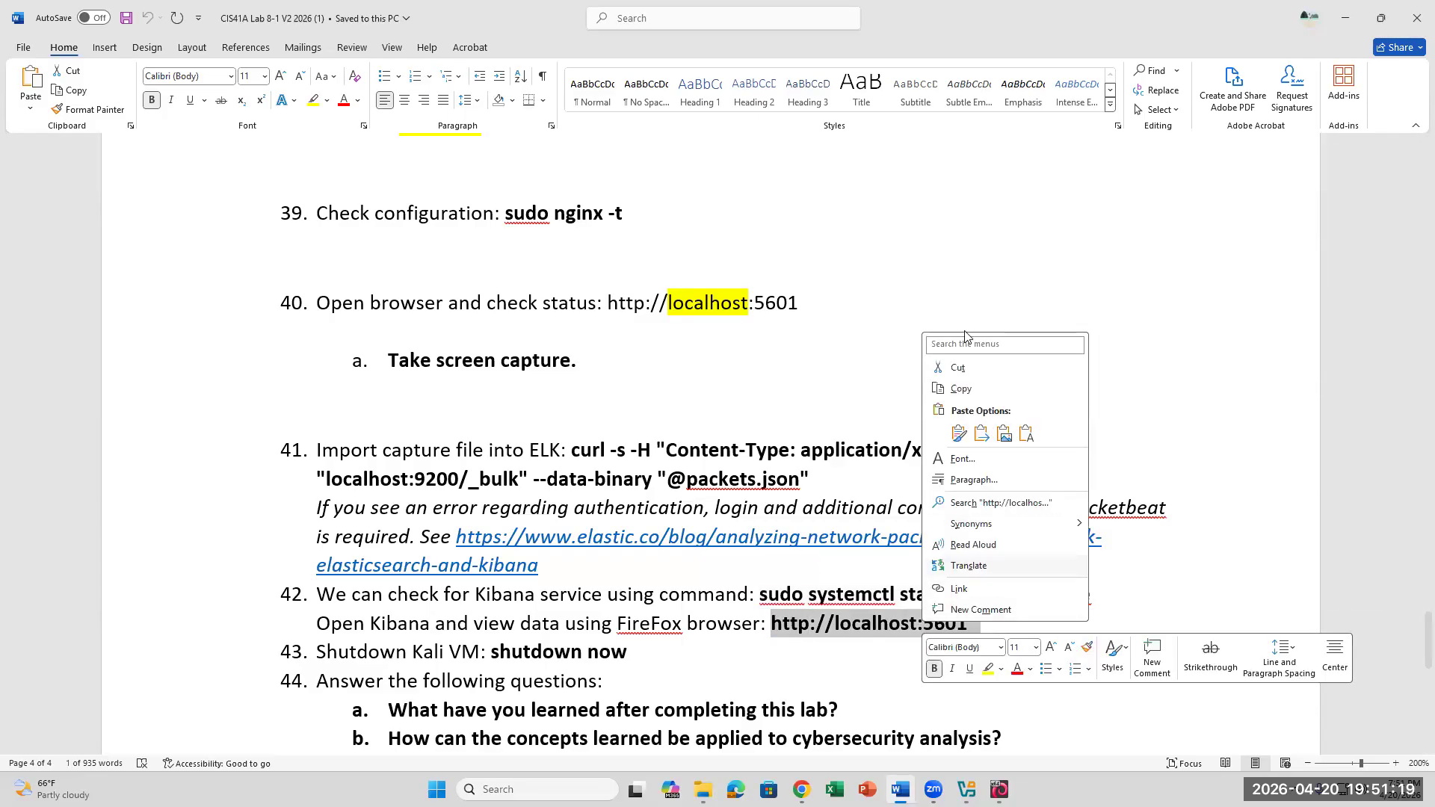
left_click(971, 389)
left_click(999, 789)
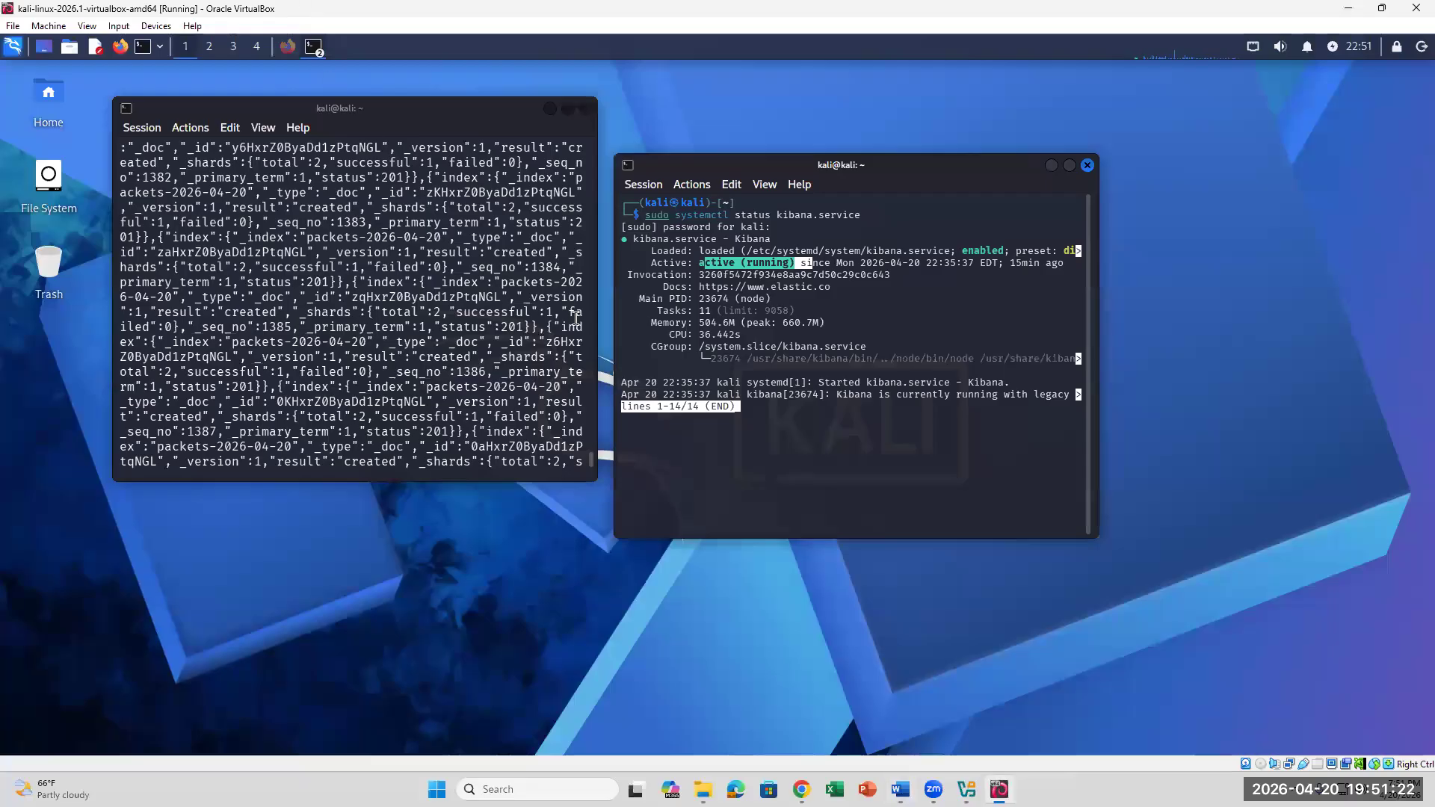
left_click(119, 46)
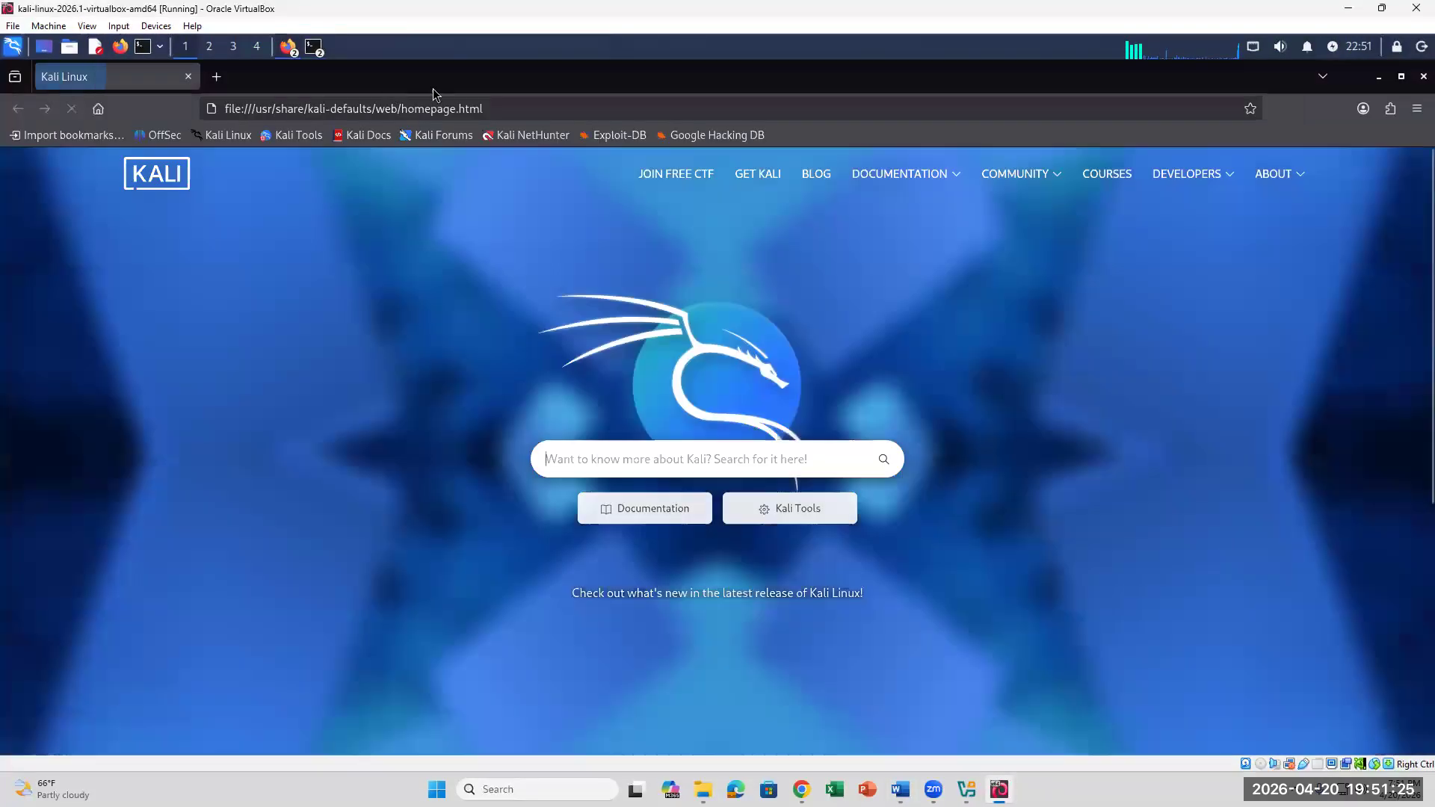
right_click(460, 109)
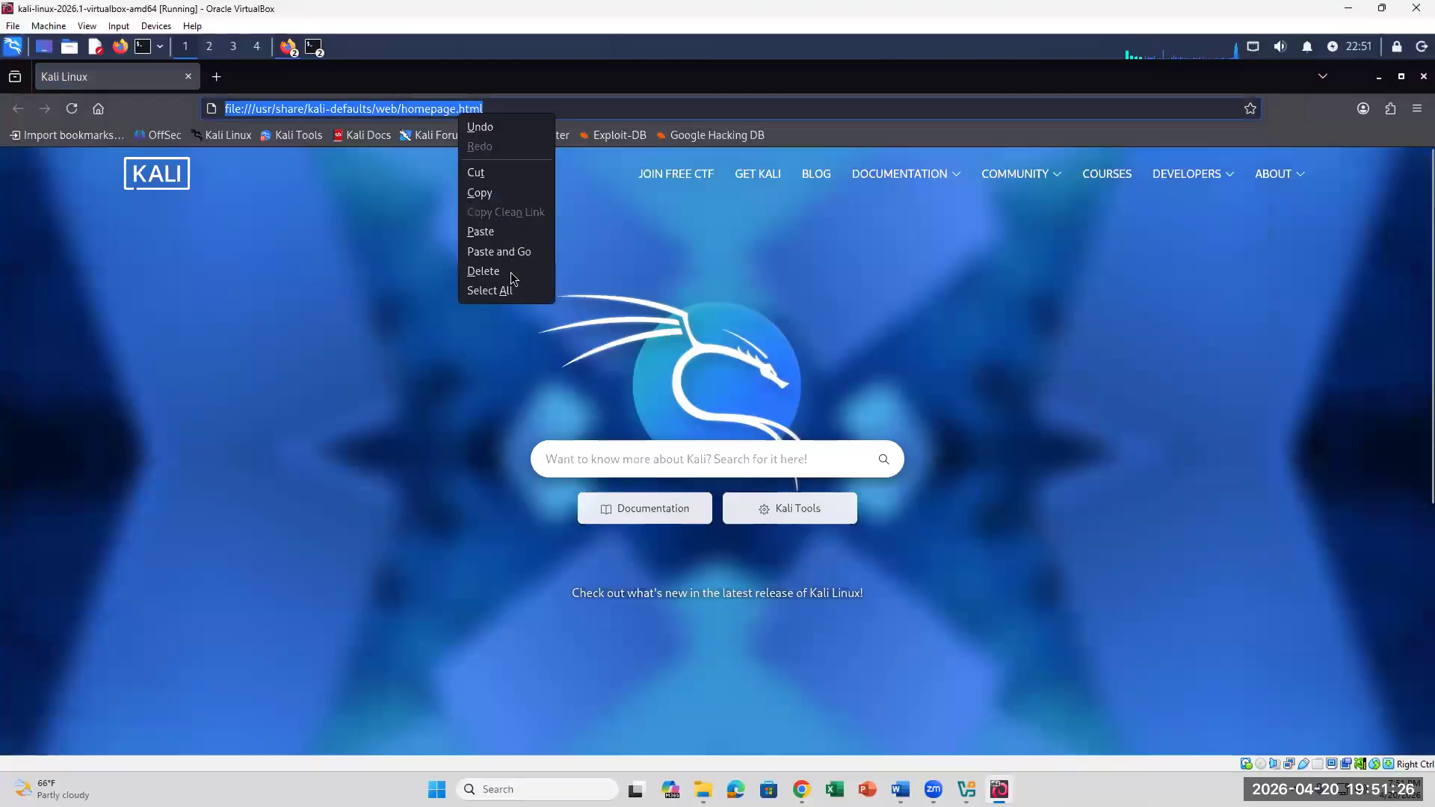
left_click(506, 250)
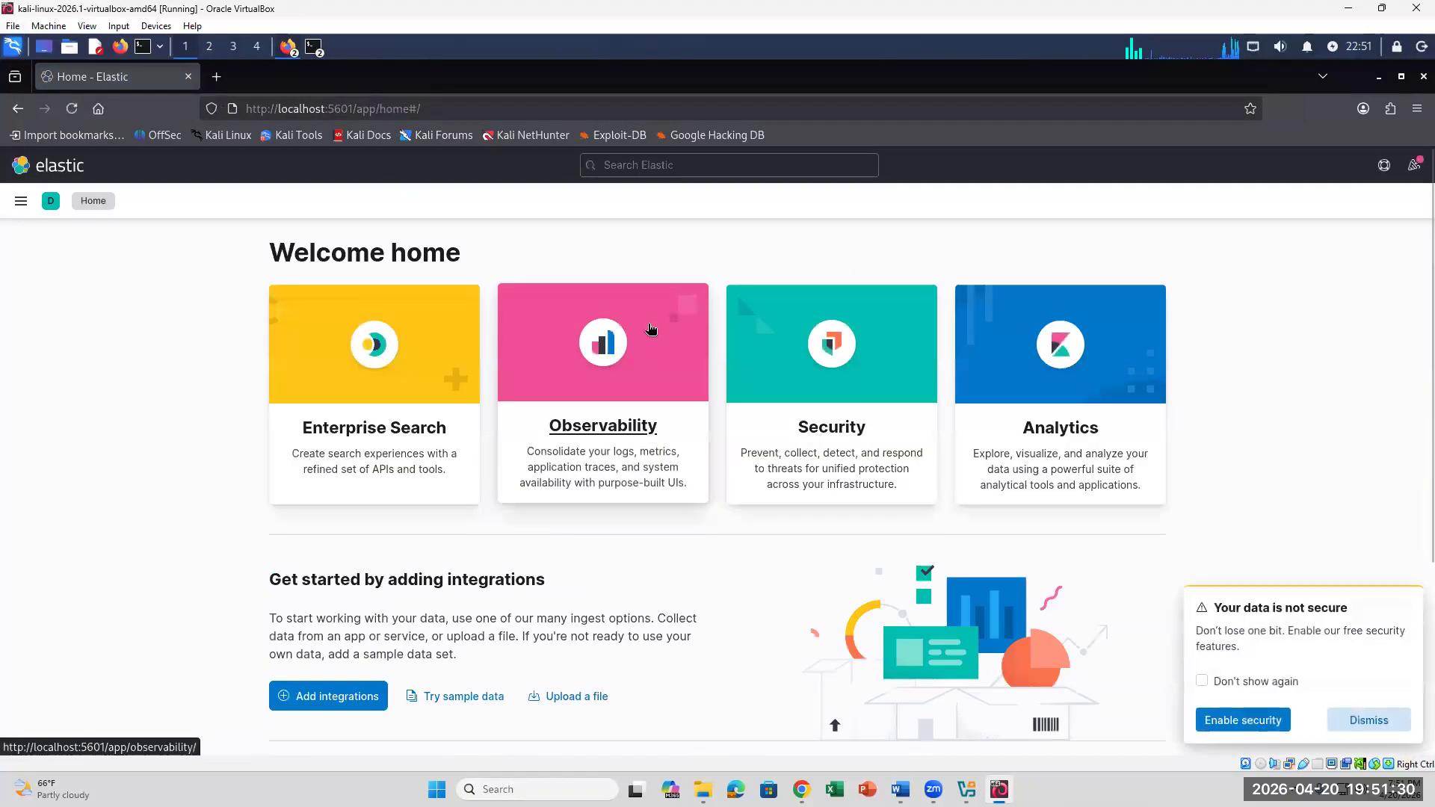
Open Kibana's Analytics overview and go to the page for adding integrations
left_click(1057, 434)
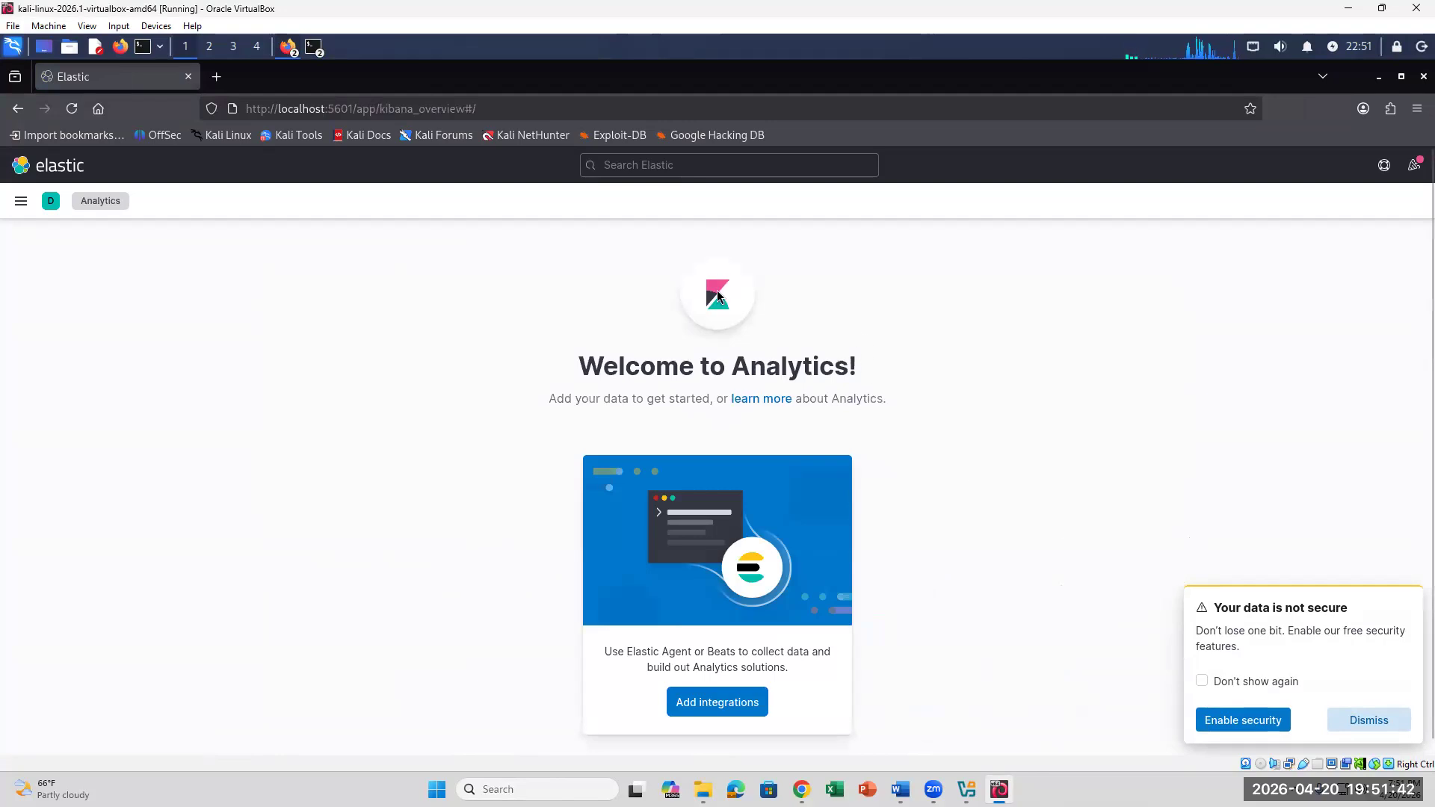
scroll(956, 570, "down", 1)
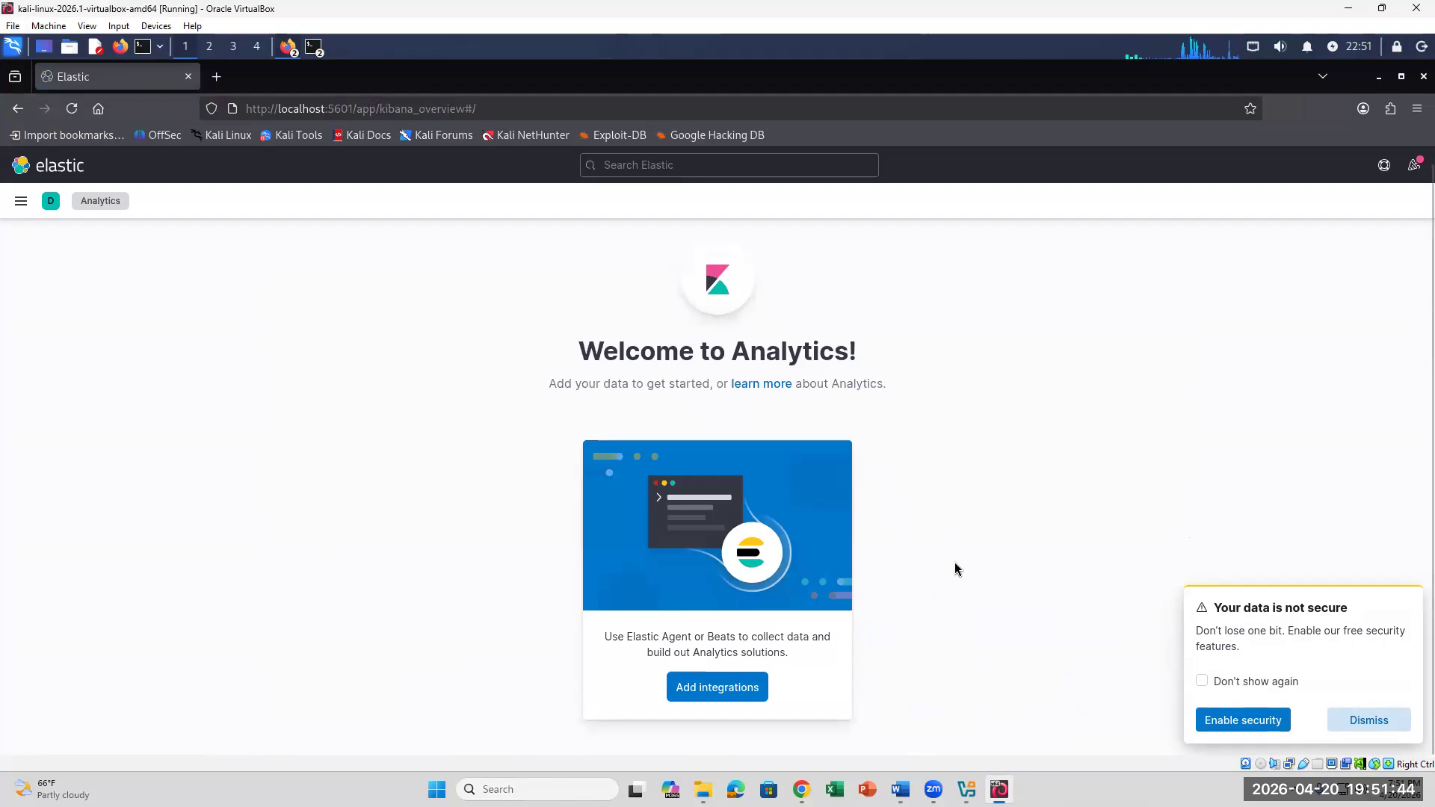
scroll(784, 635, "down", 1)
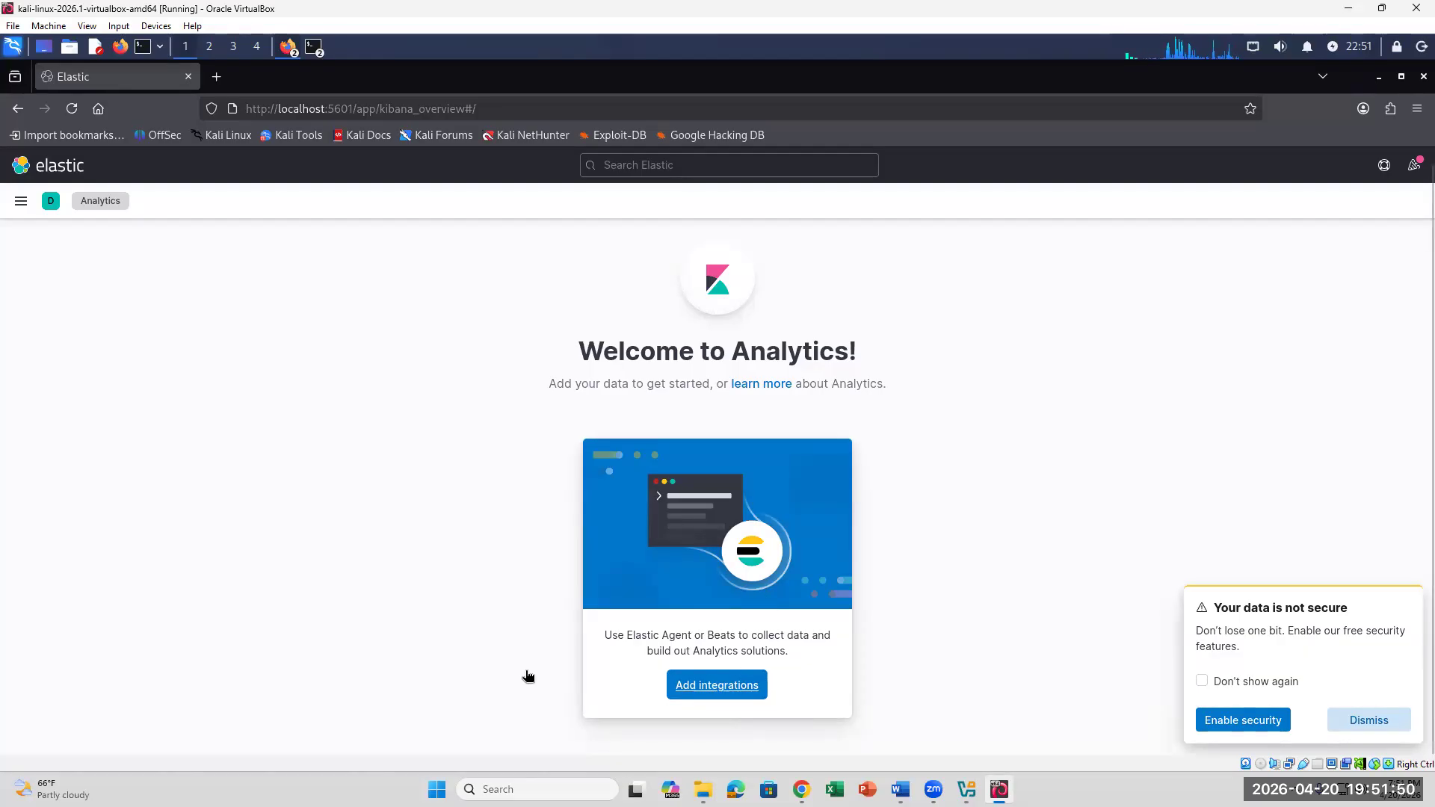
left_click(717, 685)
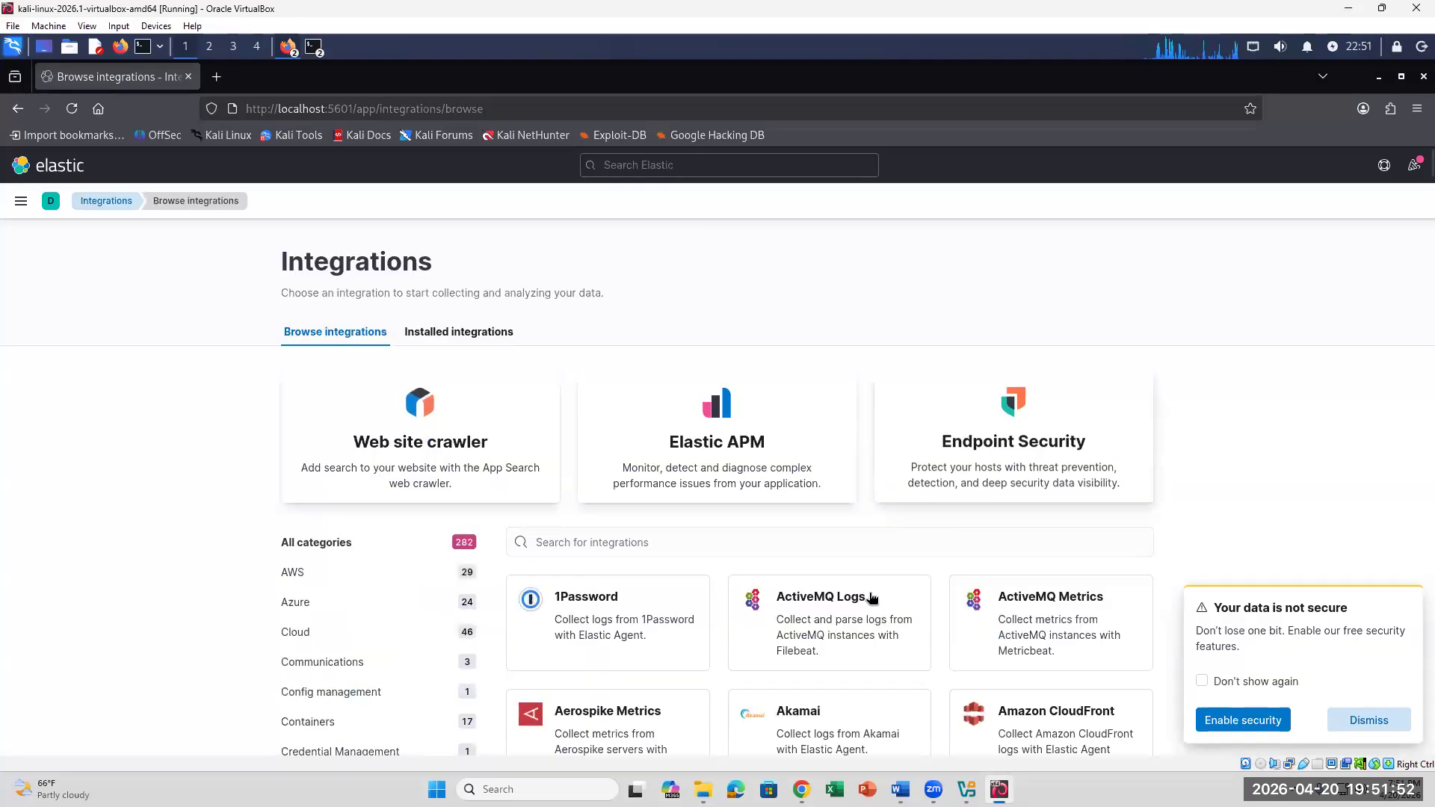
Browse the available integrations in the DNS and Database categories
scroll(871, 598, "down", 5)
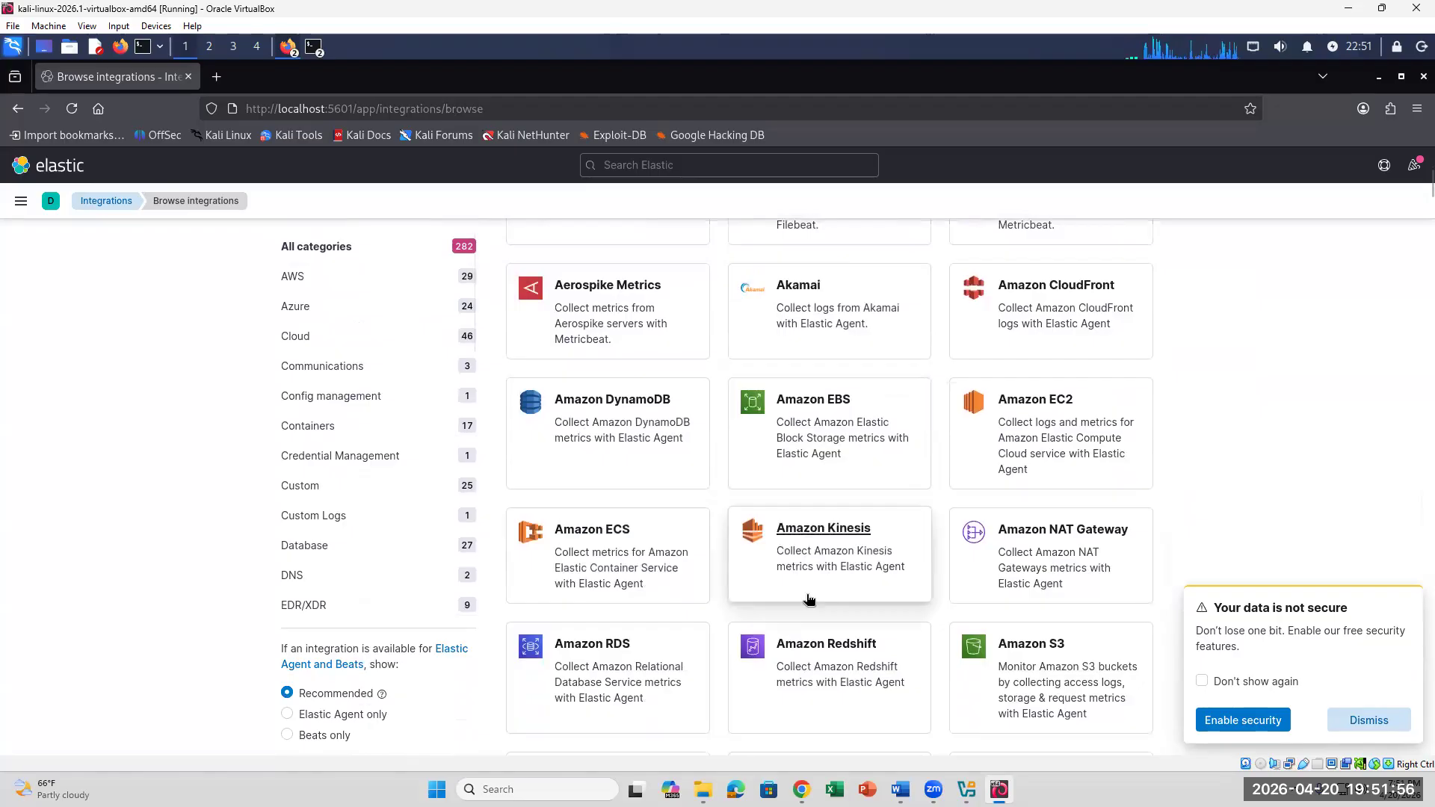
left_click(293, 574)
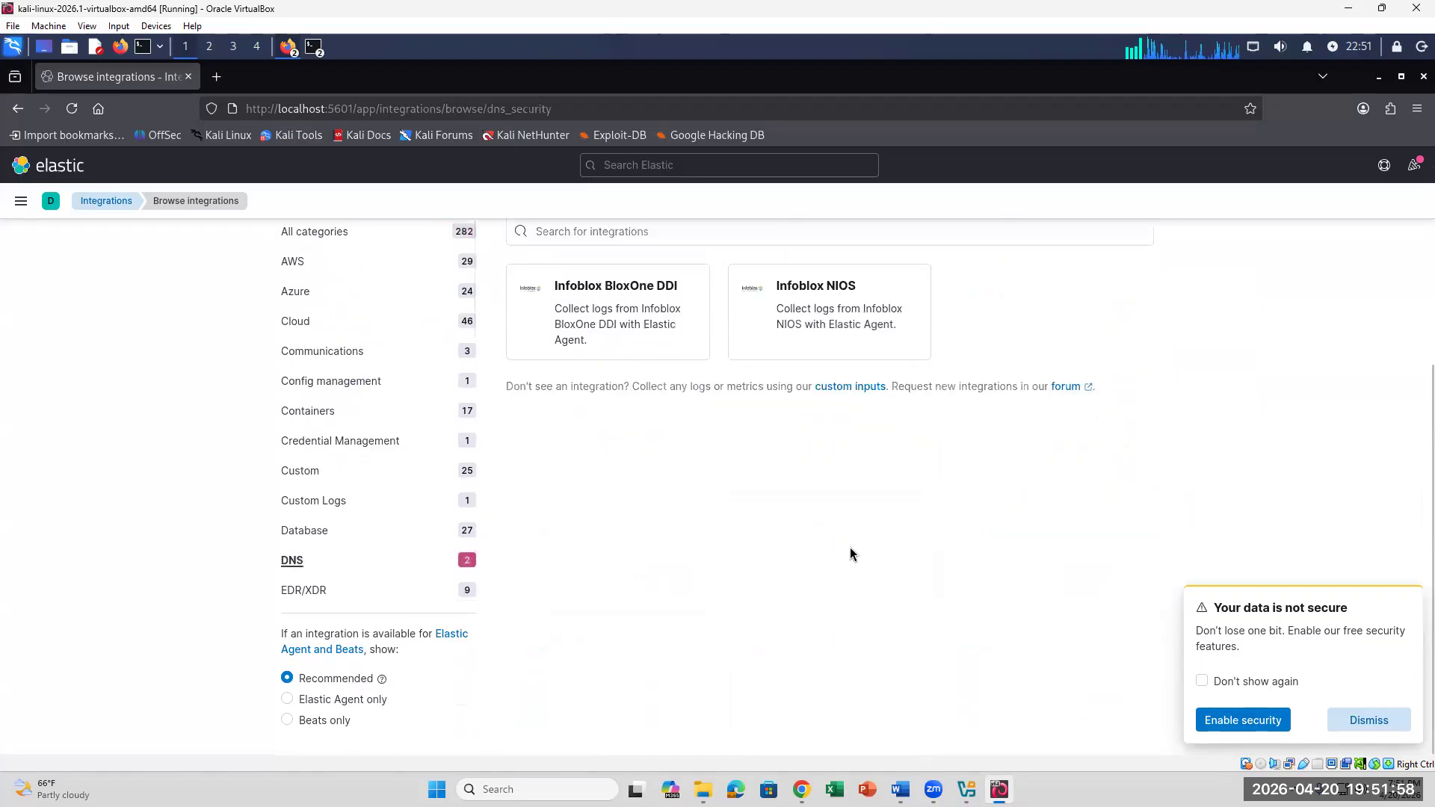
left_click(299, 531)
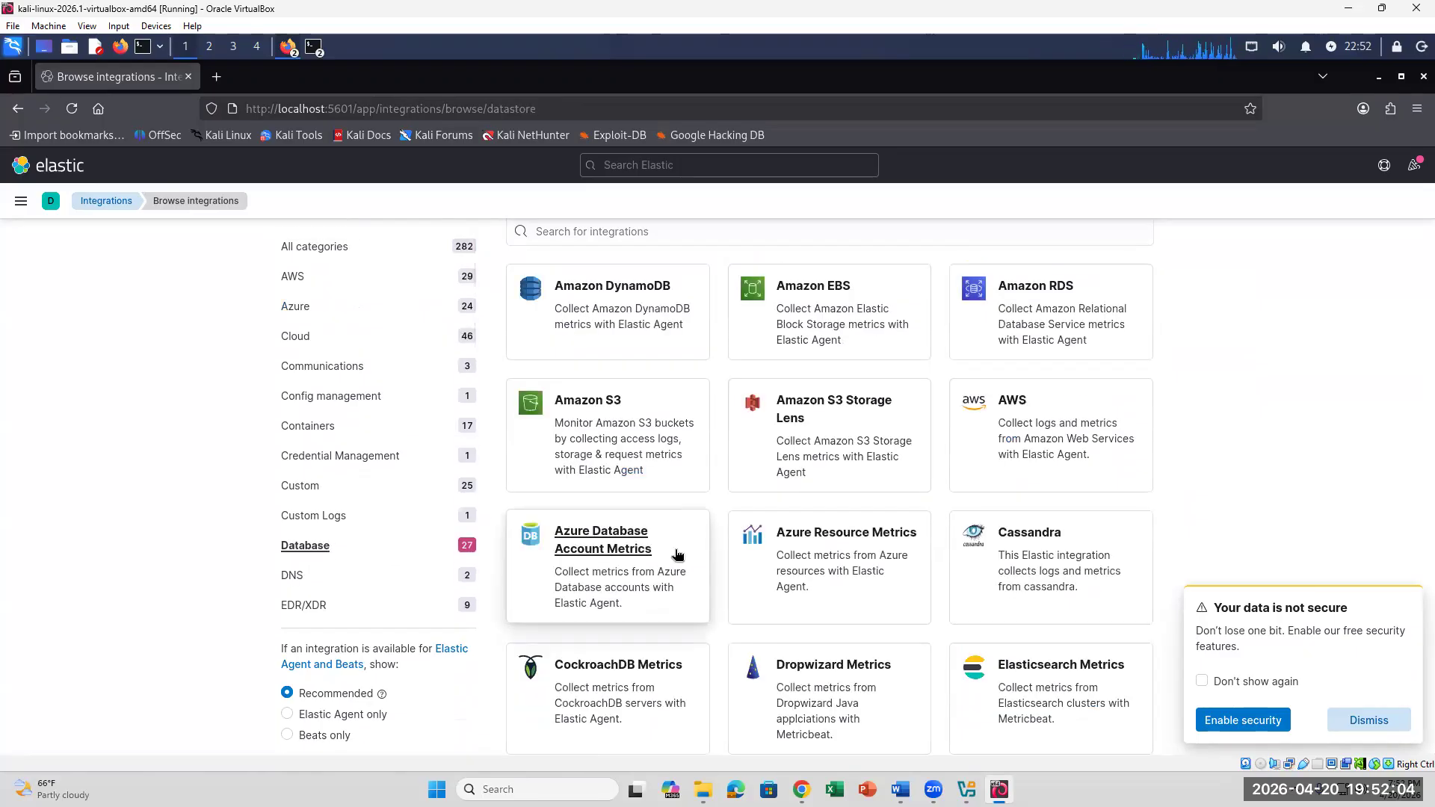
scroll(678, 554, "down", 3)
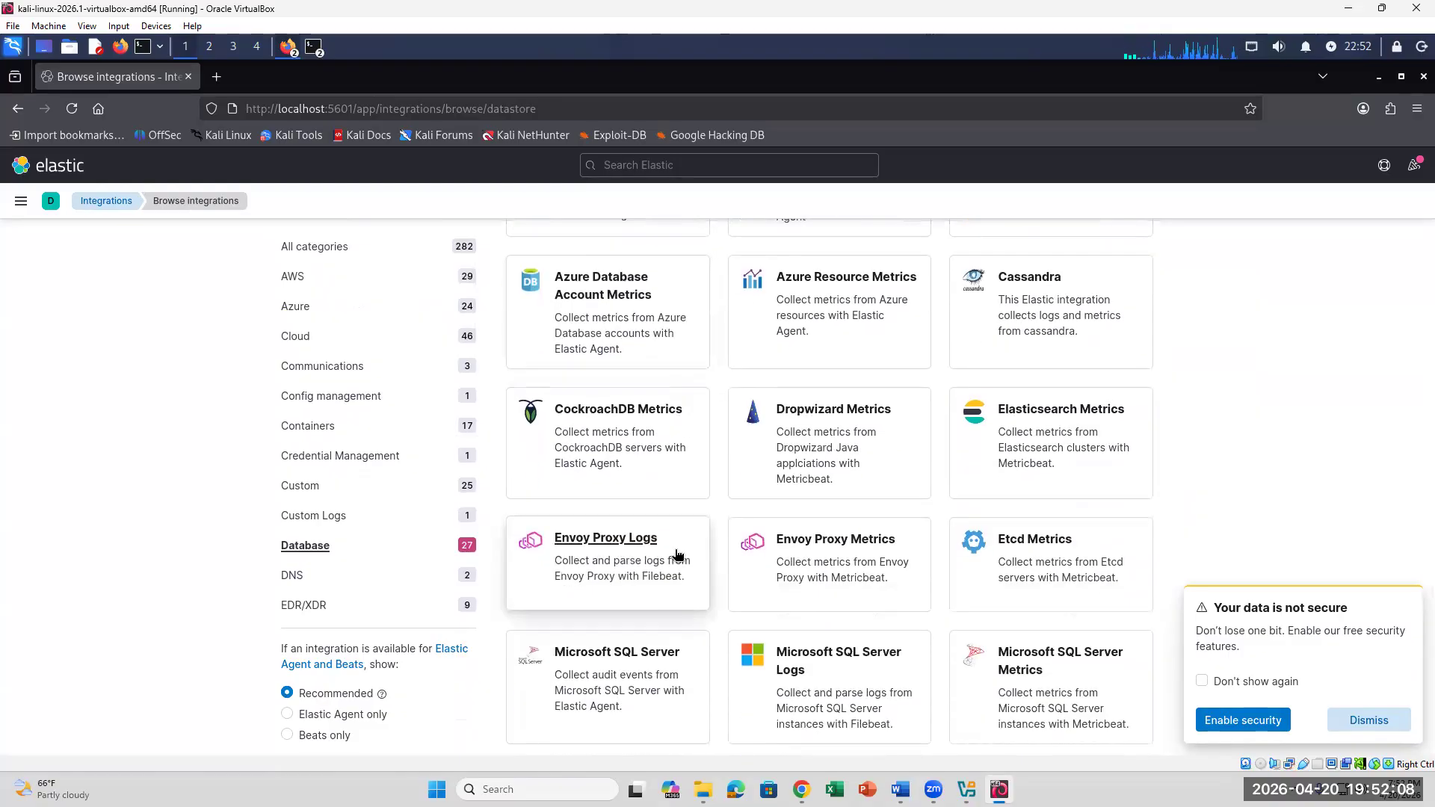
scroll(678, 554, "up", 1)
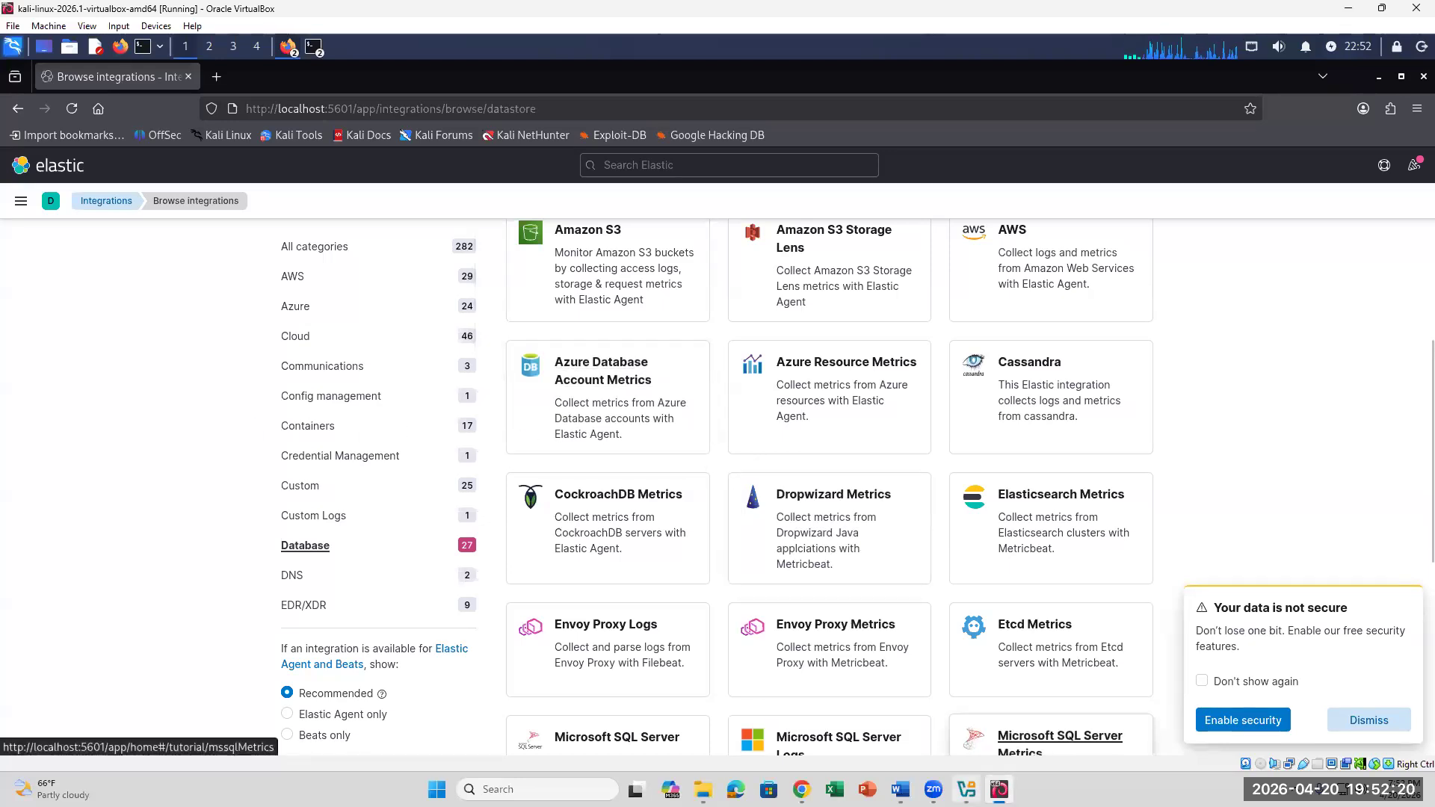
Switch to the Word lab document and review steps 41 to 46, checking back on the Kibana Integrations page
left_click(900, 790)
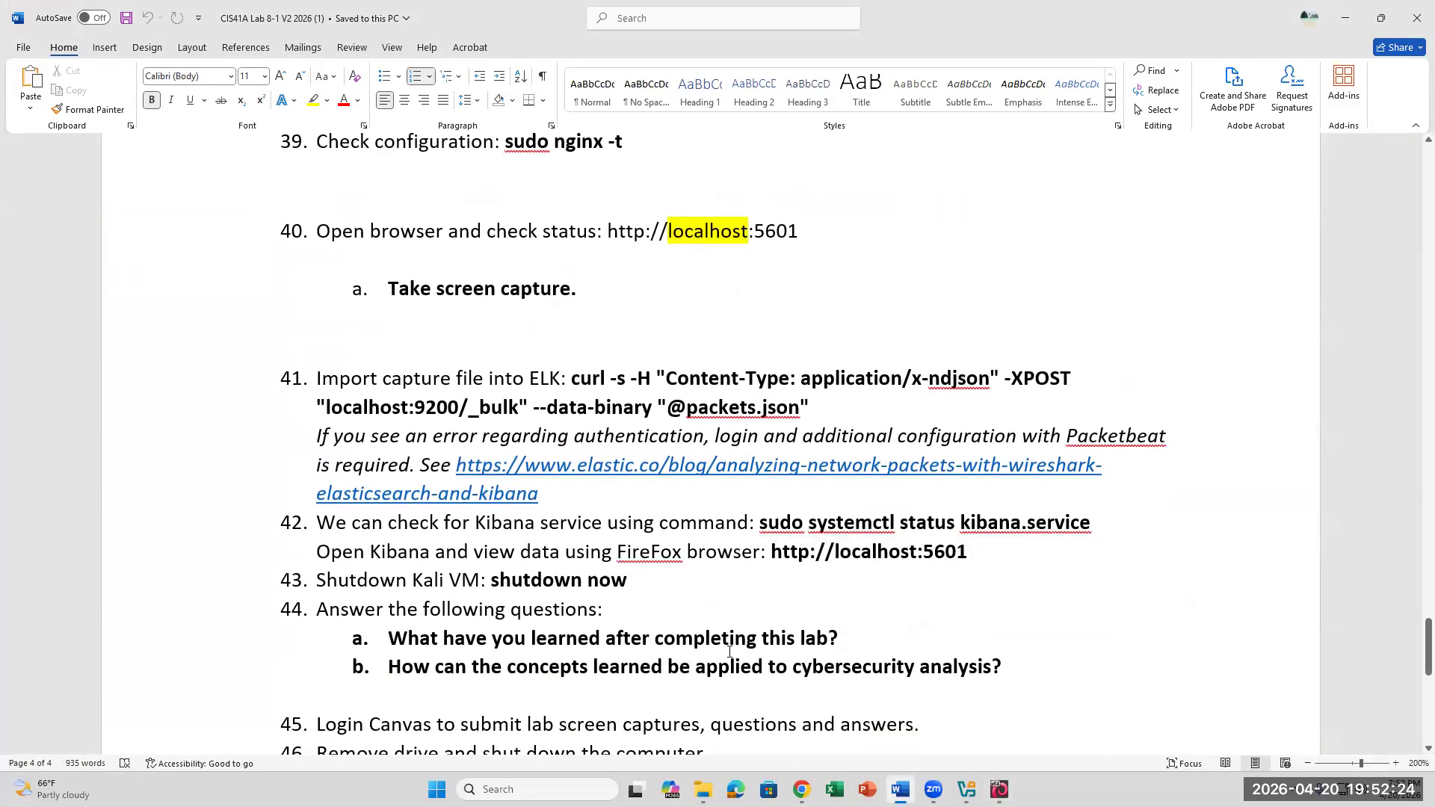
left_click(990, 551)
left_click(688, 585)
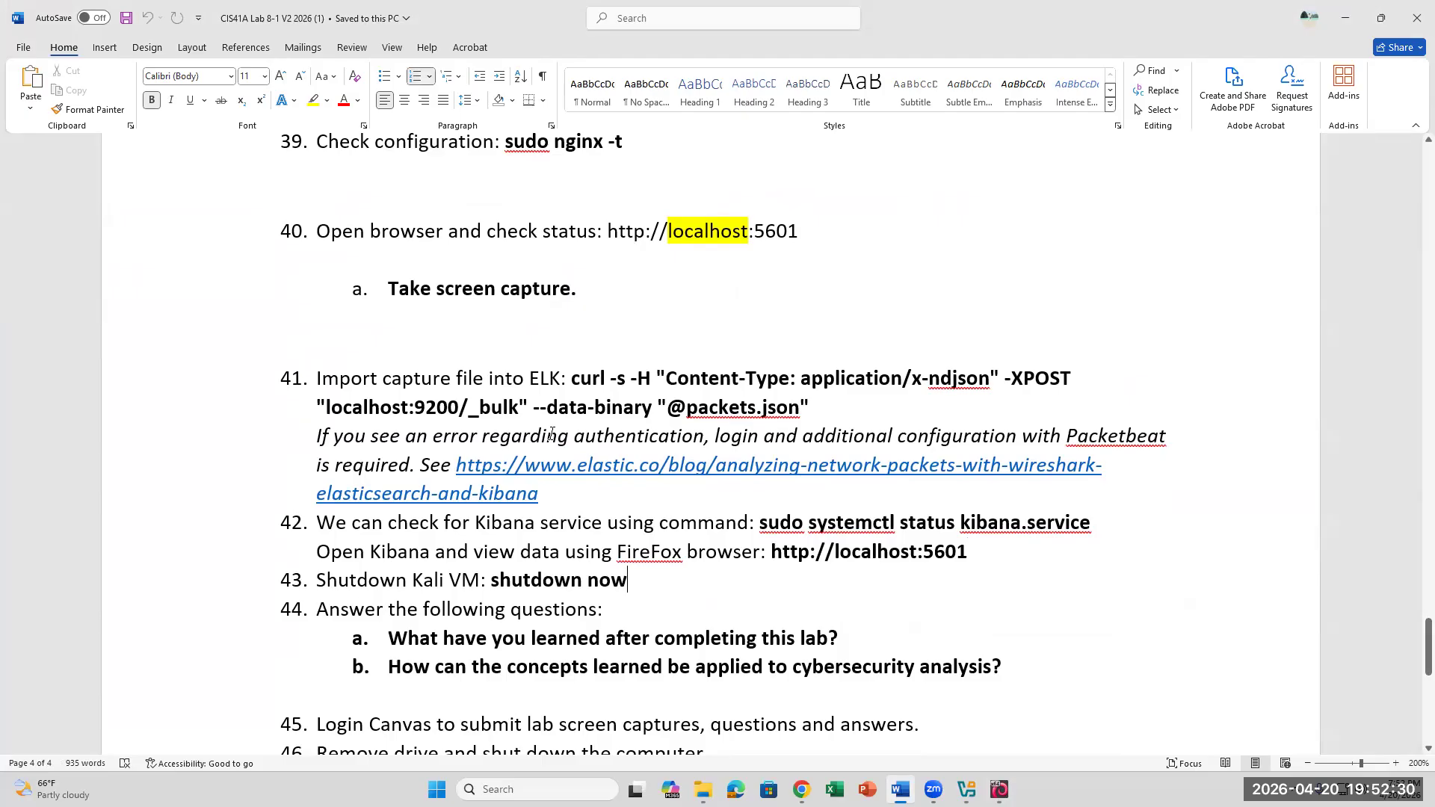
left_click(1015, 553)
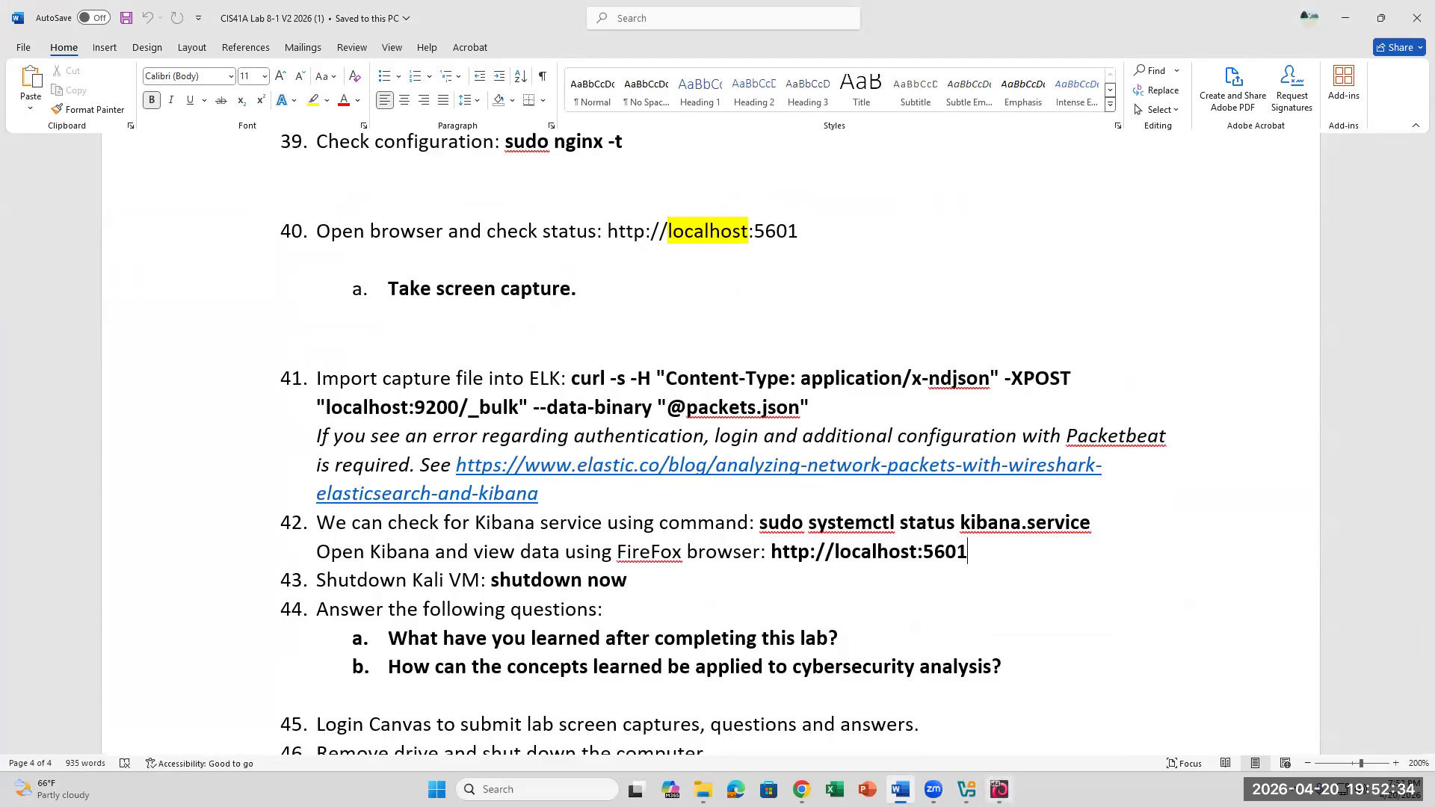
key("alt+Tab")
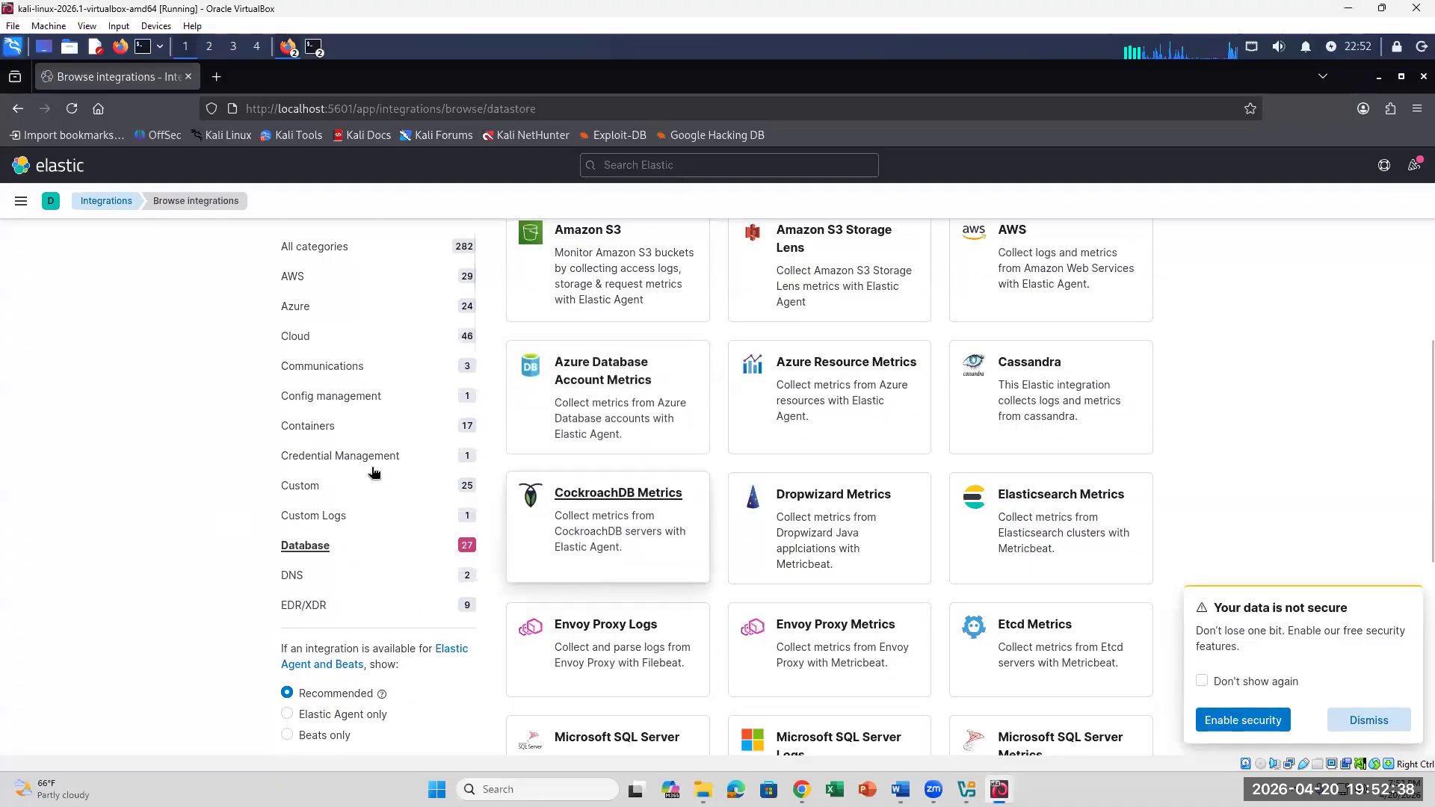
scroll(295, 428, "up", 6)
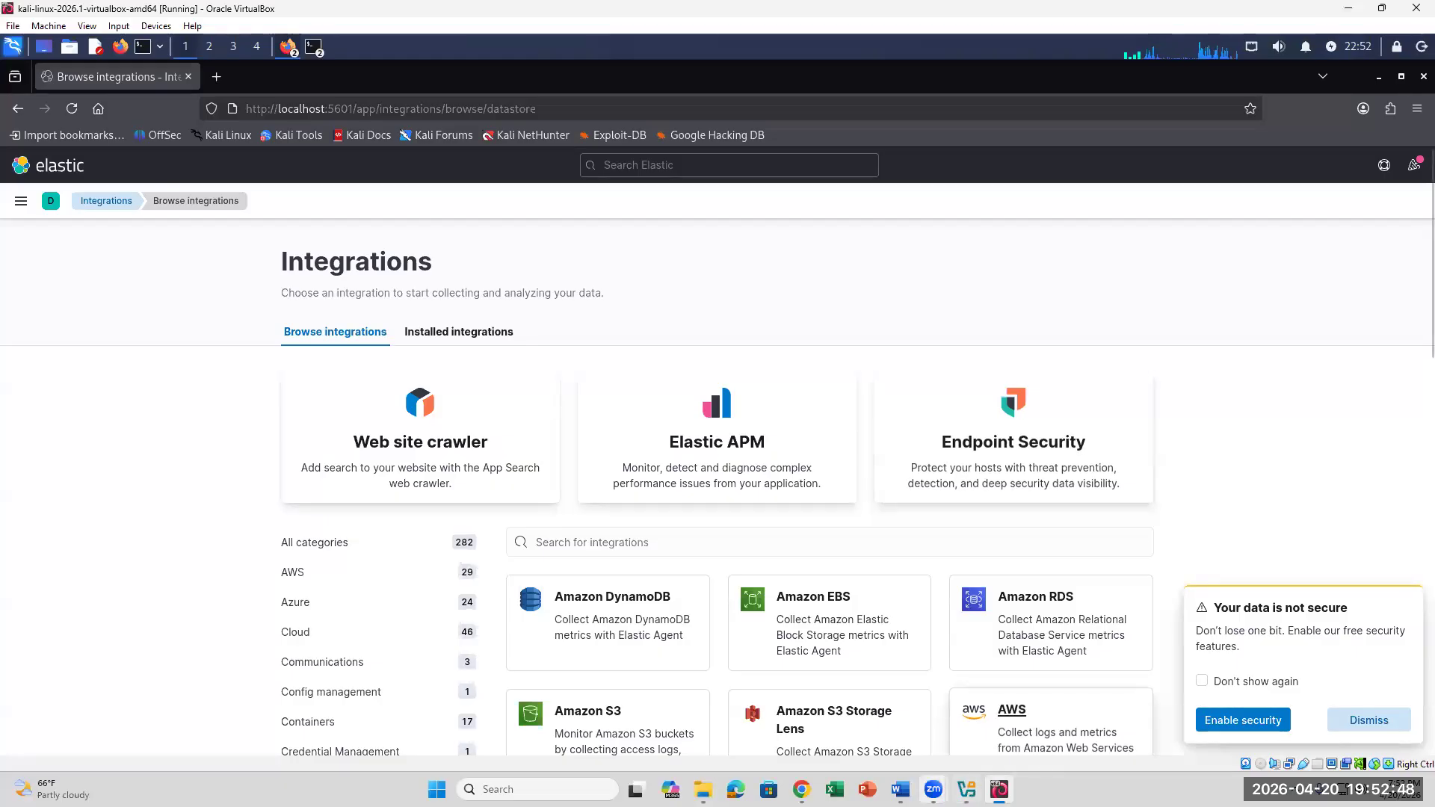
left_click(901, 789)
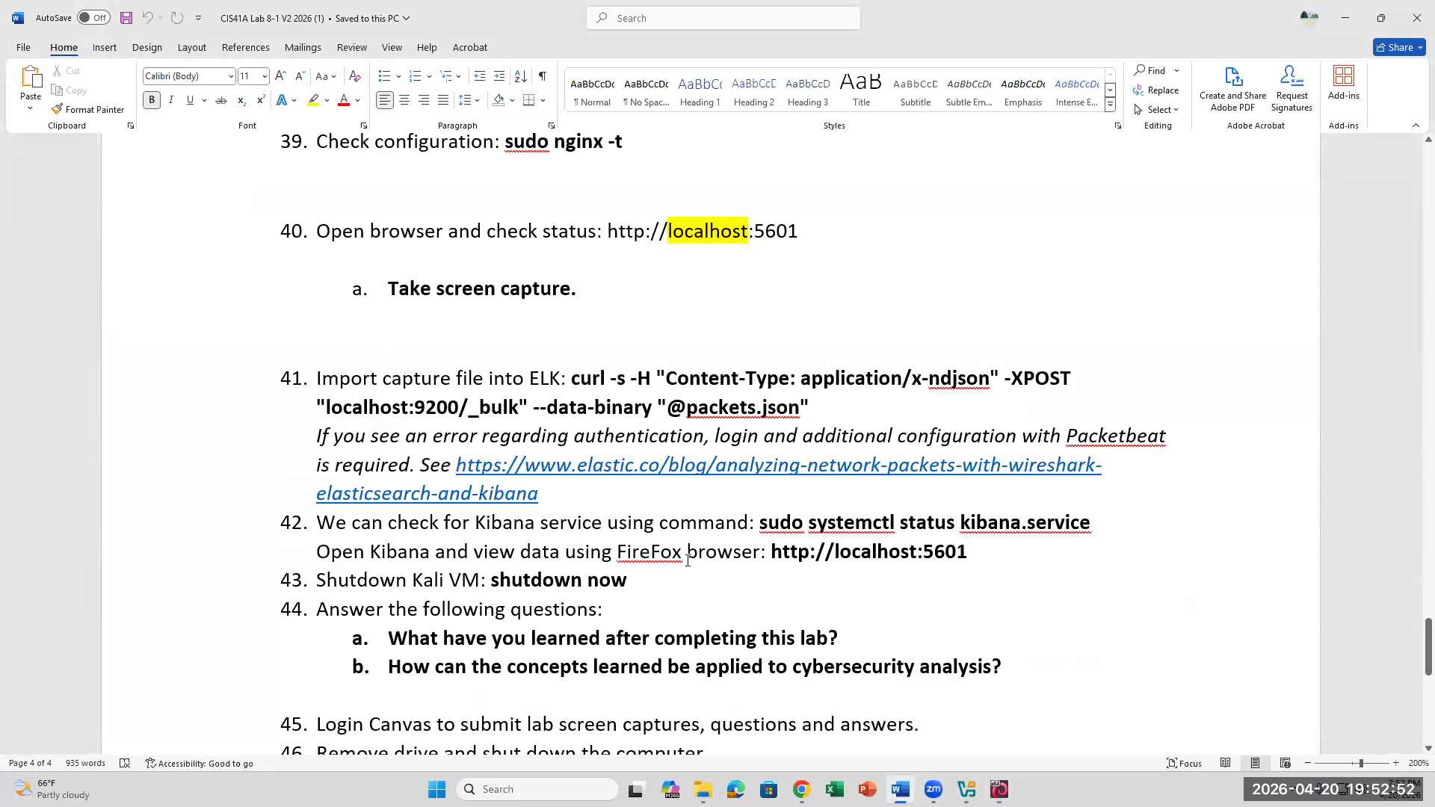
scroll(839, 622, "down", 3)
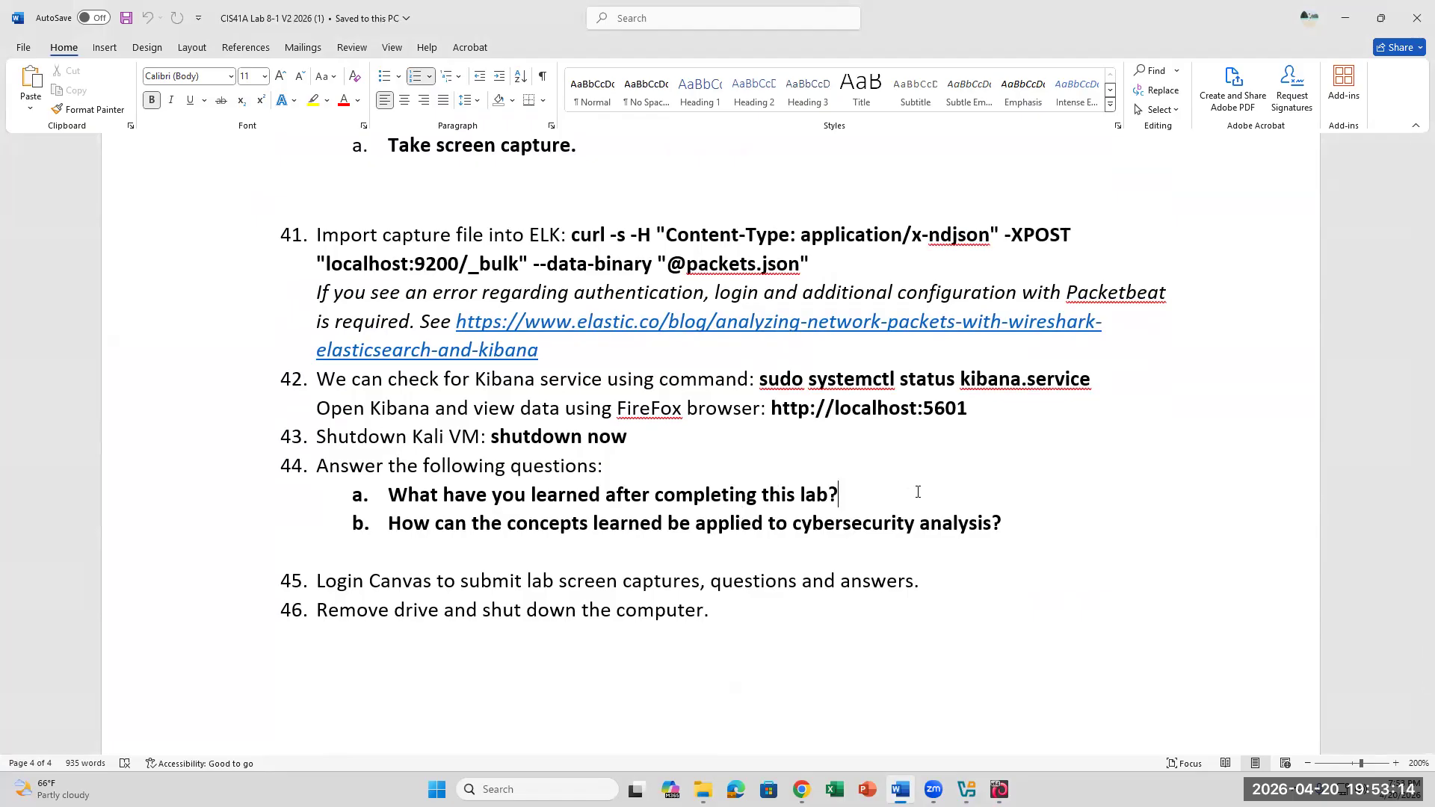
left_click(999, 789)
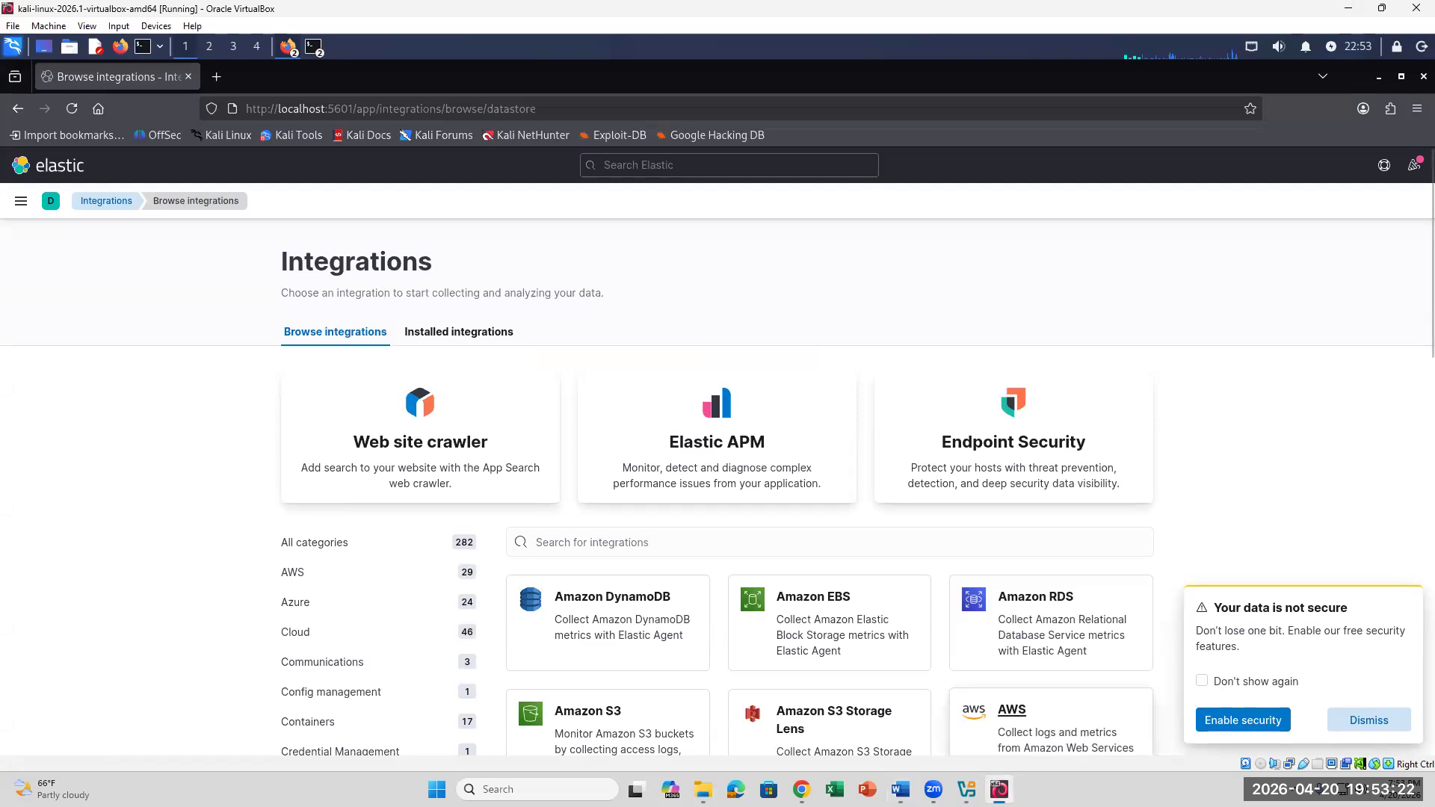
key("alt+Tab")
key("ctrl+v")
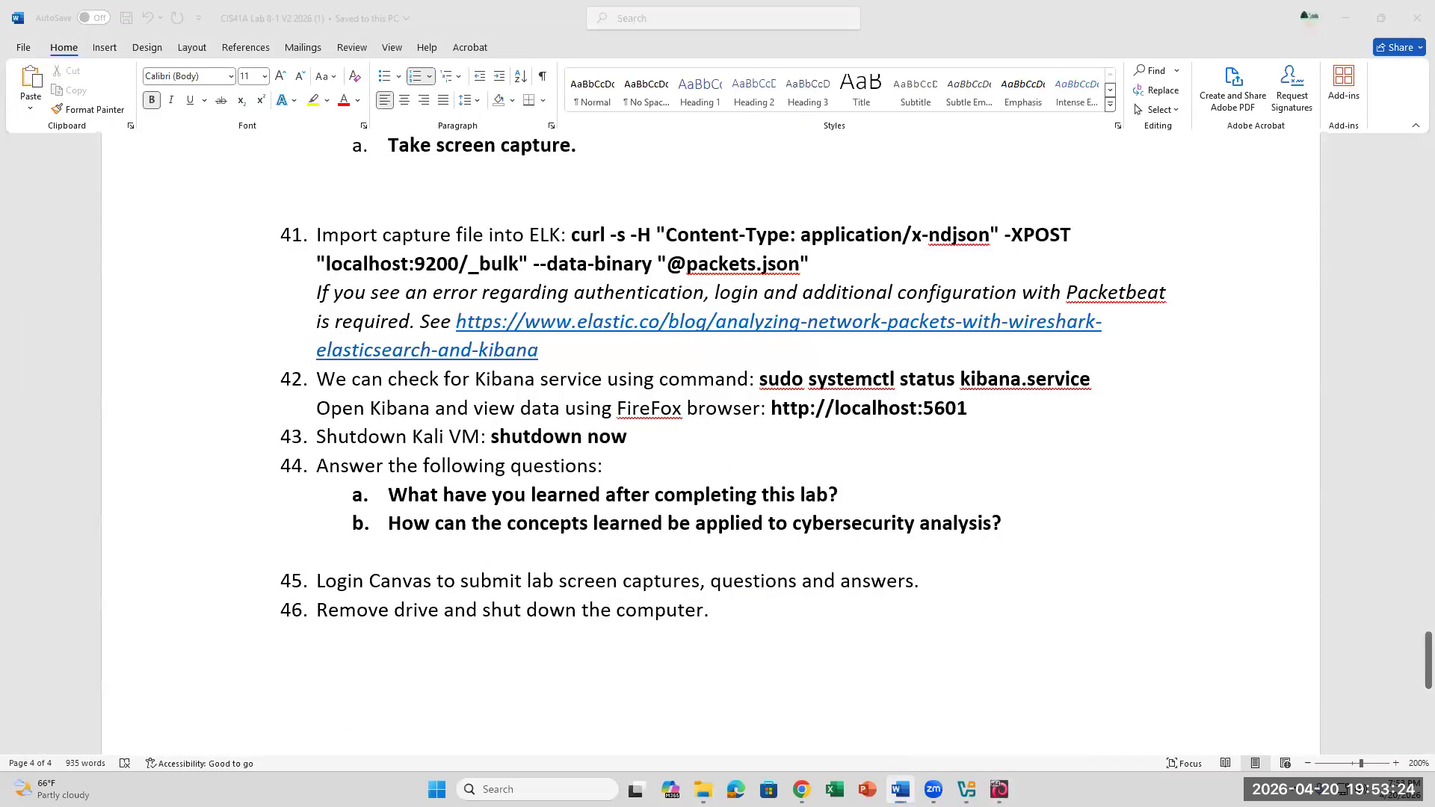
key("alt+Tab")
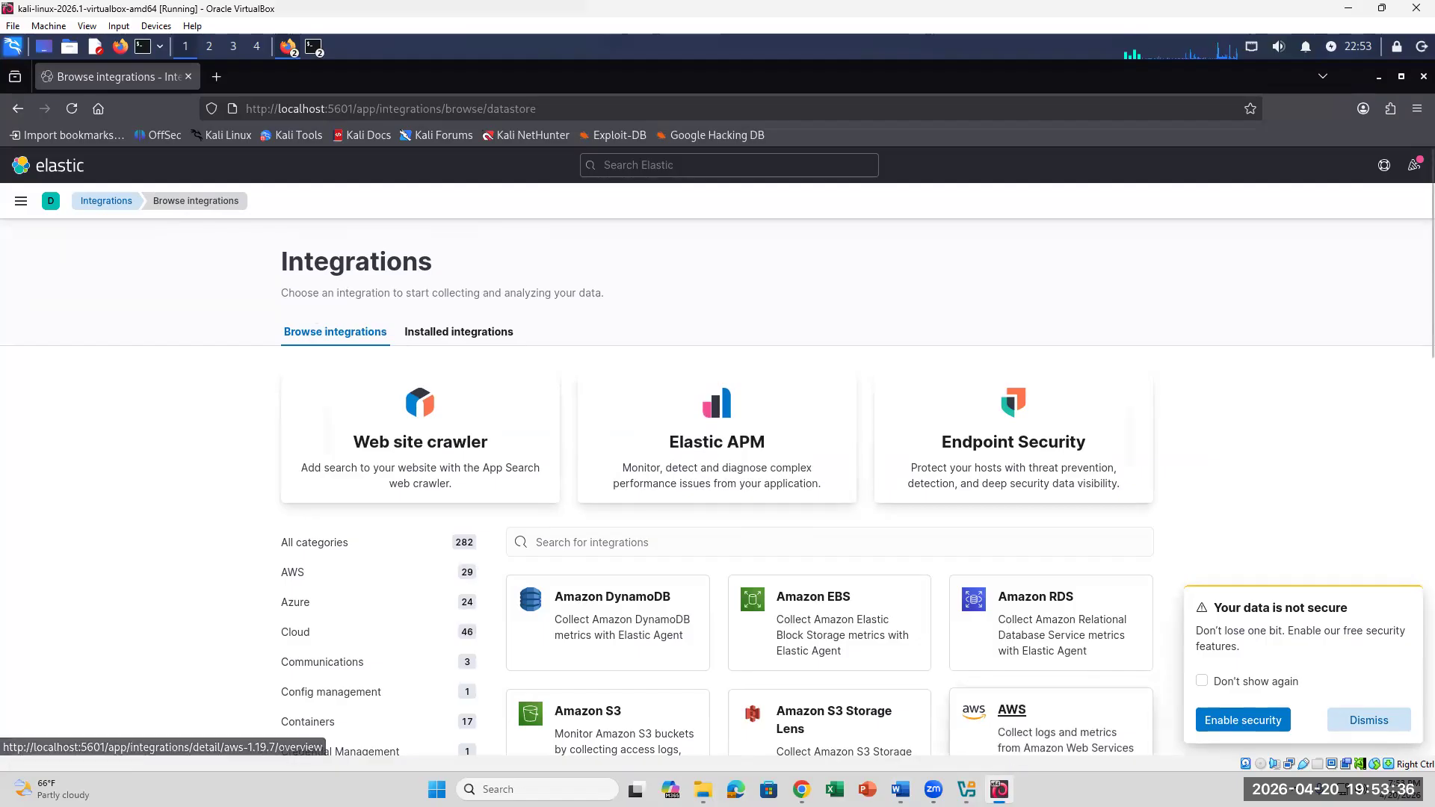
left_click(999, 789)
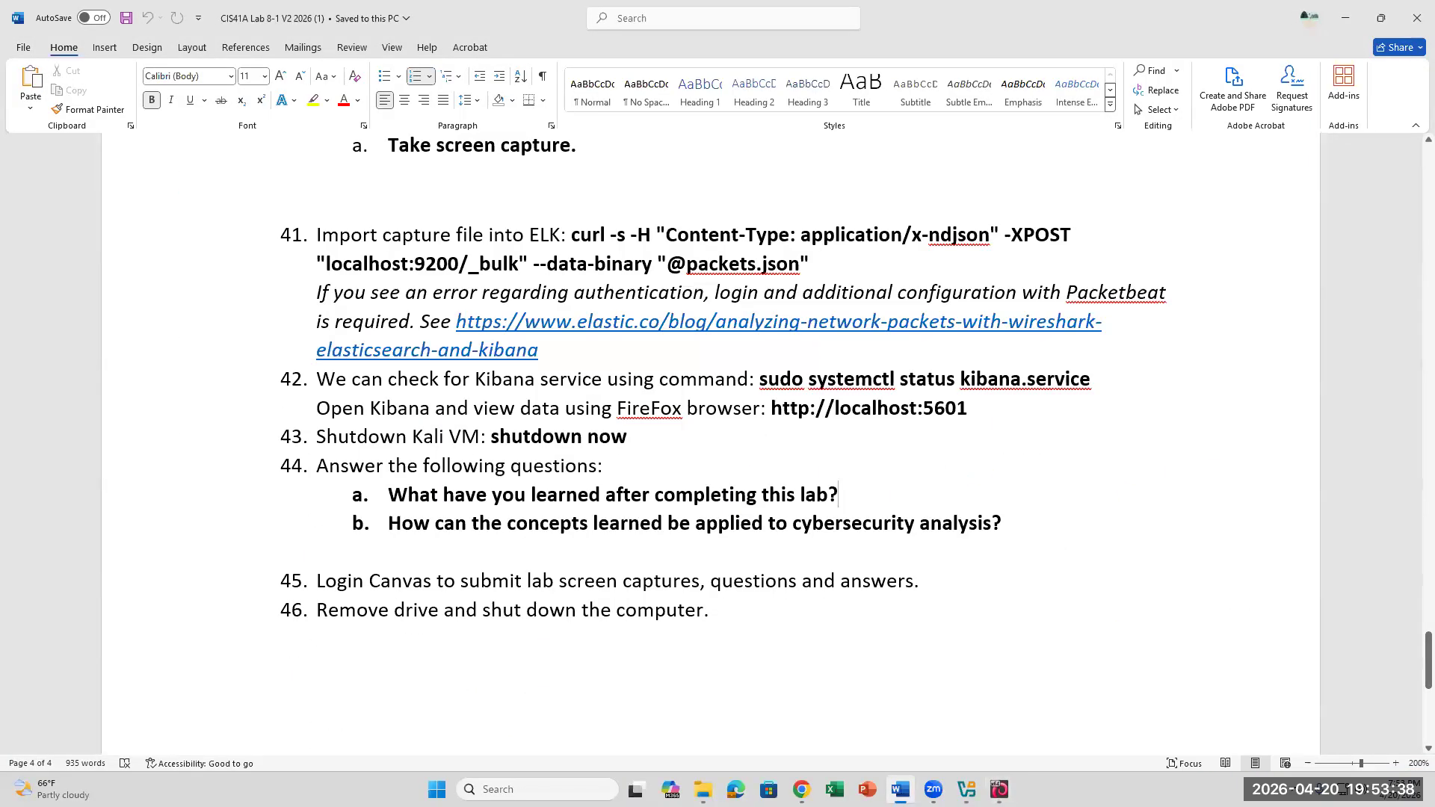